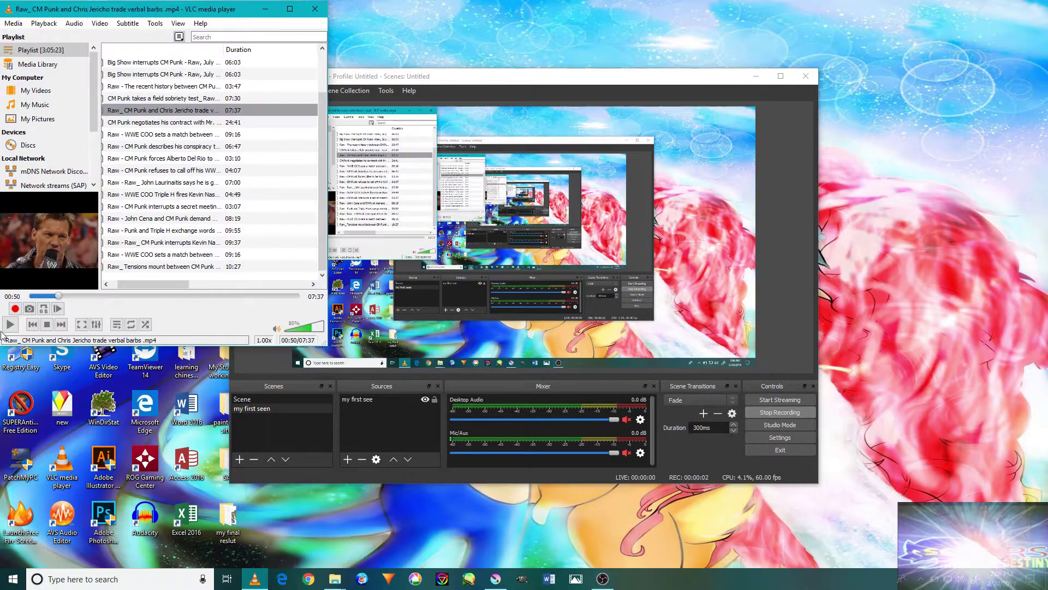
Minimize VLC and OBS and restore Krita showing the BLUE SAPPHIRE E09.jpg line art.
{"action": "left_click", "coordinate": [265, 9]}
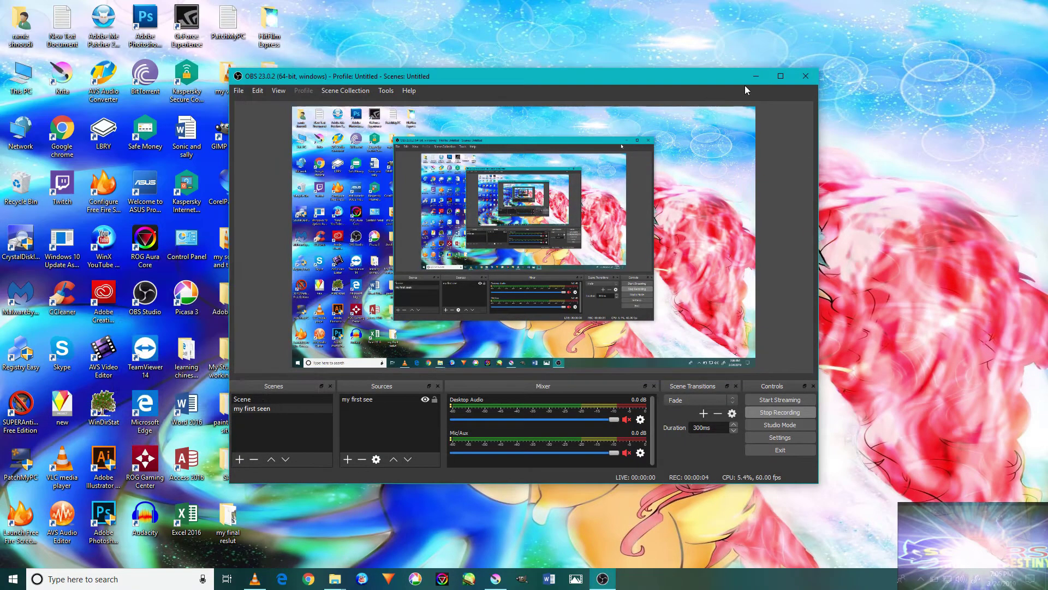
{"action": "left_click", "coordinate": [757, 77]}
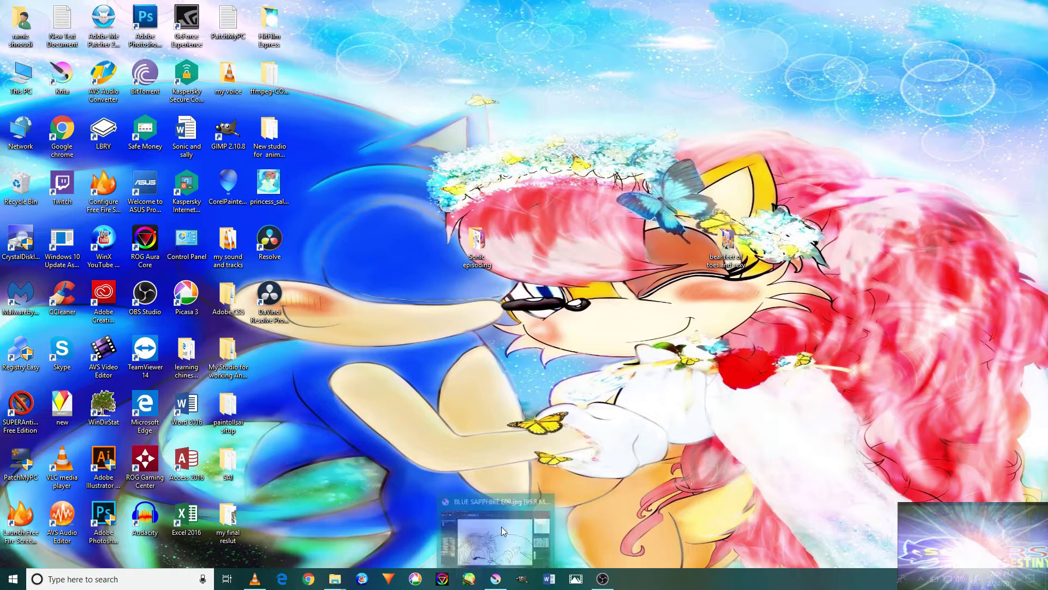
{"action": "left_click", "coordinate": [495, 578]}
{"action": "scroll", "coordinate": [524, 318], "scroll_direction": "up", "scroll_amount": 1}
{"action": "scroll", "coordinate": [529, 344], "scroll_direction": "up", "scroll_amount": 1}
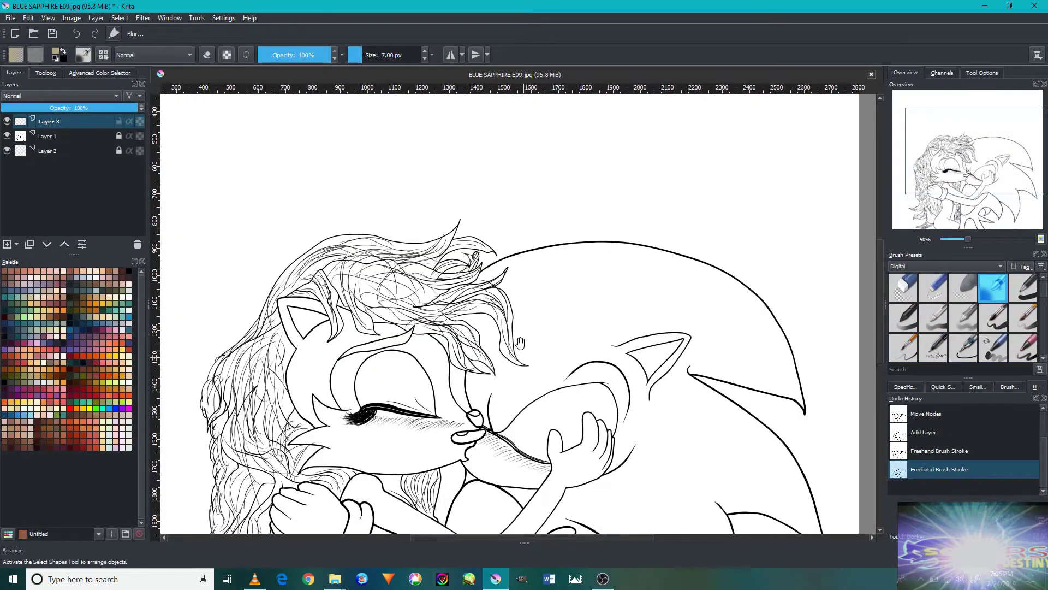
{"action": "left_click_drag", "start_coordinate": [522, 349], "coordinate": [506, 343]}
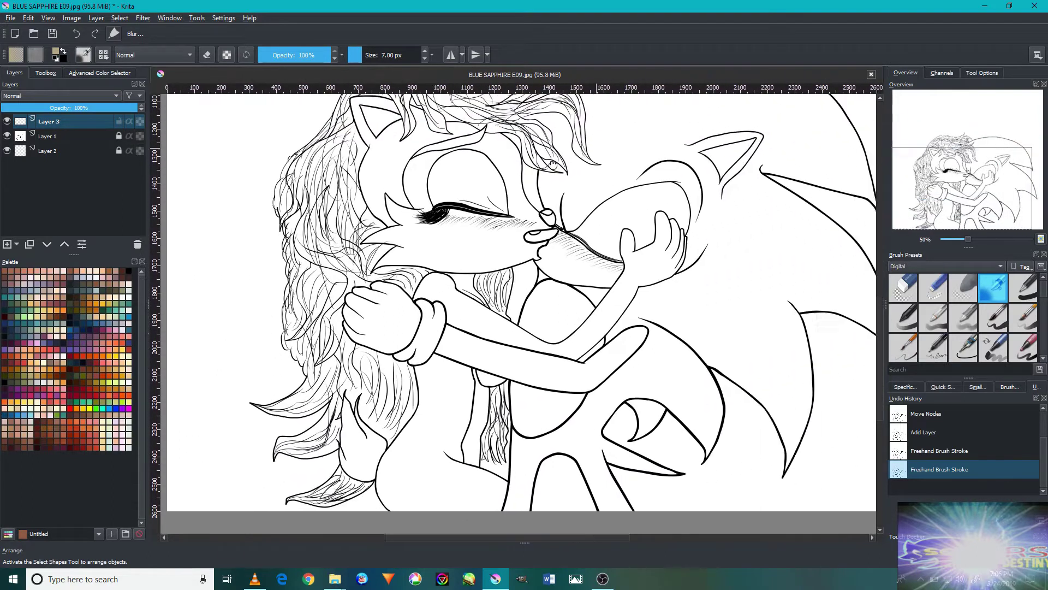
{"action": "scroll", "coordinate": [524, 257], "scroll_direction": "up", "scroll_amount": 2}
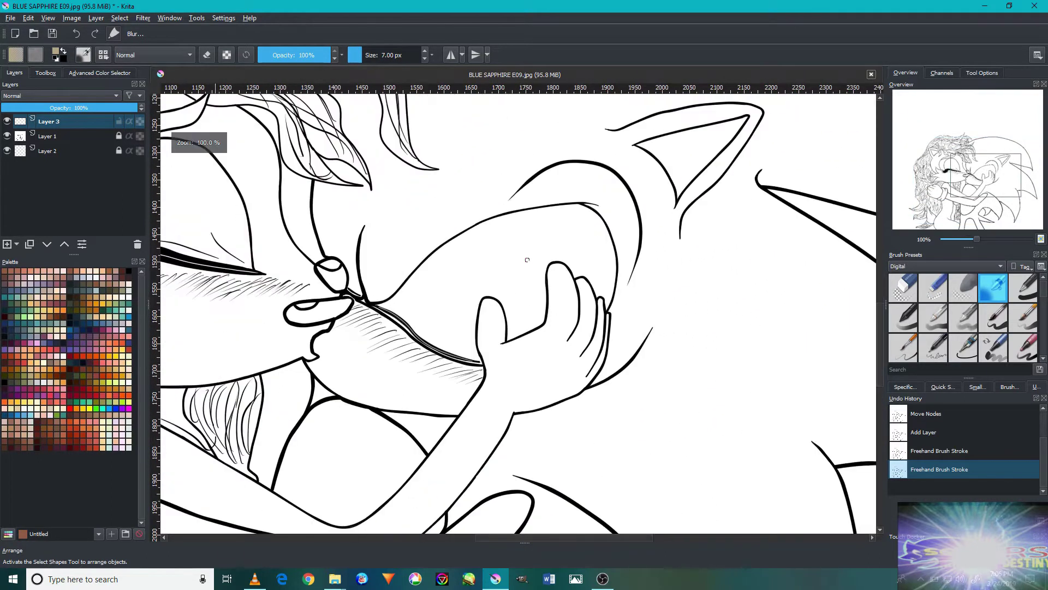
{"action": "scroll", "coordinate": [506, 279], "scroll_direction": "up", "scroll_amount": 3}
{"action": "mouse_move", "coordinate": [475, 377]}
{"action": "left_mouse_down"}
{"action": "mouse_move", "coordinate": [630, 258]}
{"action": "mouse_move", "coordinate": [709, 289]}
{"action": "left_mouse_up"}
{"action": "left_click_drag", "start_coordinate": [627, 299], "coordinate": [681, 194]}
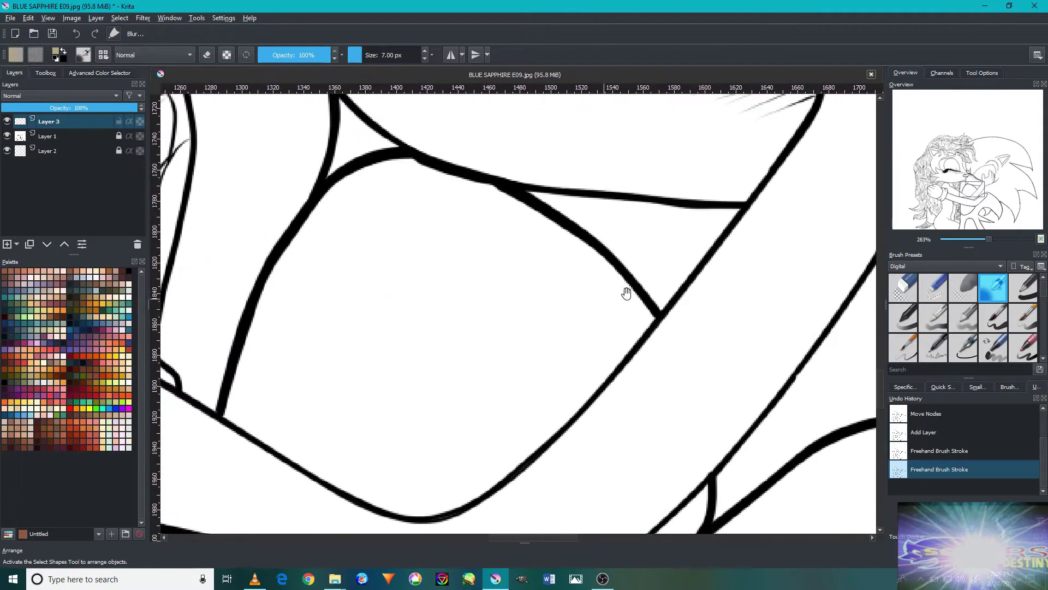
{"action": "left_click_drag", "start_coordinate": [627, 293], "coordinate": [751, 176]}
{"action": "mouse_move", "coordinate": [592, 304]}
{"action": "left_mouse_down"}
{"action": "mouse_move", "coordinate": [641, 456]}
{"action": "mouse_move", "coordinate": [708, 457]}
{"action": "mouse_move", "coordinate": [511, 471]}
{"action": "left_mouse_up"}
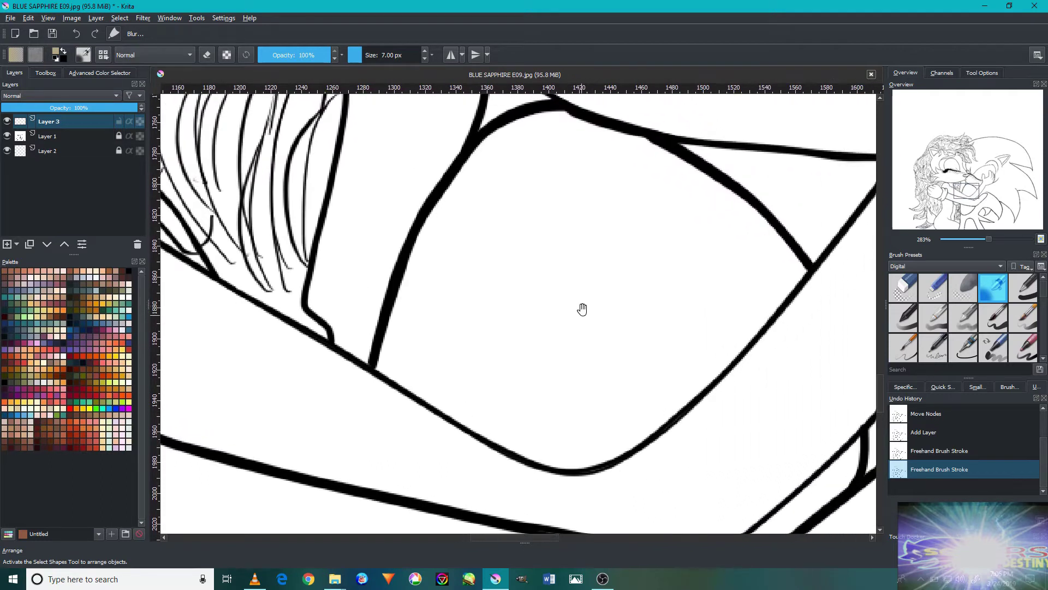
{"action": "left_click_drag", "start_coordinate": [582, 309], "coordinate": [456, 427]}
{"action": "left_click_drag", "start_coordinate": [644, 245], "coordinate": [634, 461]}
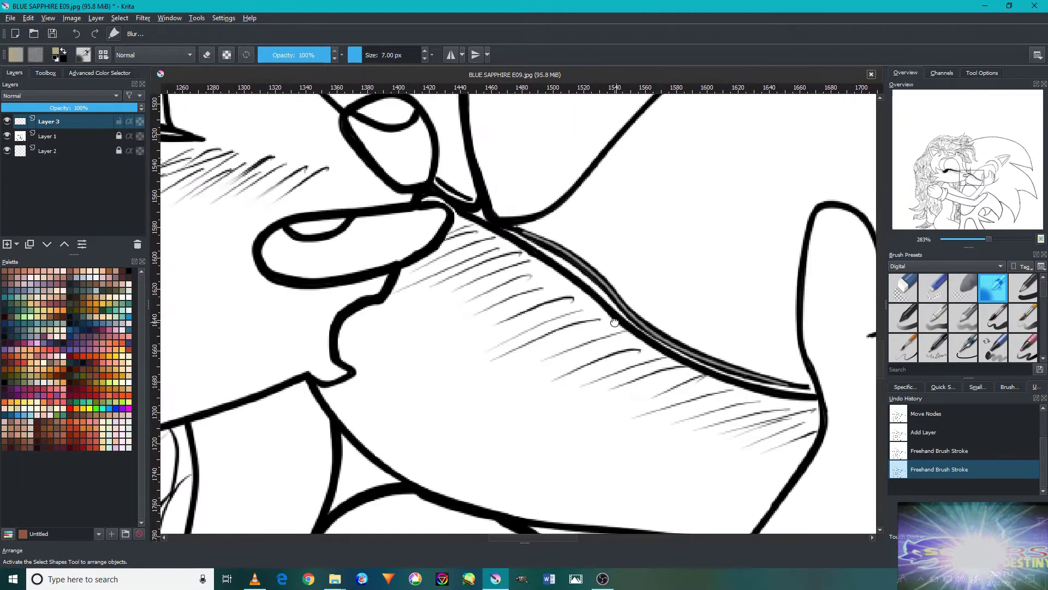
{"action": "left_click_drag", "start_coordinate": [575, 275], "coordinate": [793, 454]}
{"action": "left_click_drag", "start_coordinate": [655, 324], "coordinate": [876, 342]}
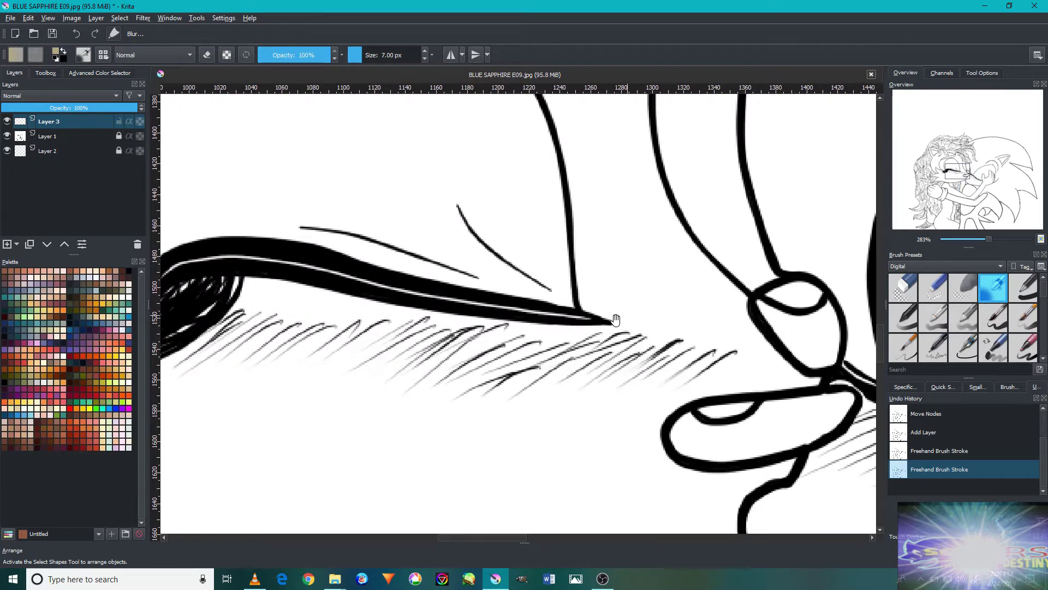
{"action": "left_click_drag", "start_coordinate": [615, 320], "coordinate": [682, 324]}
{"action": "left_click_drag", "start_coordinate": [503, 295], "coordinate": [690, 323]}
{"action": "left_click_drag", "start_coordinate": [636, 286], "coordinate": [849, 324]}
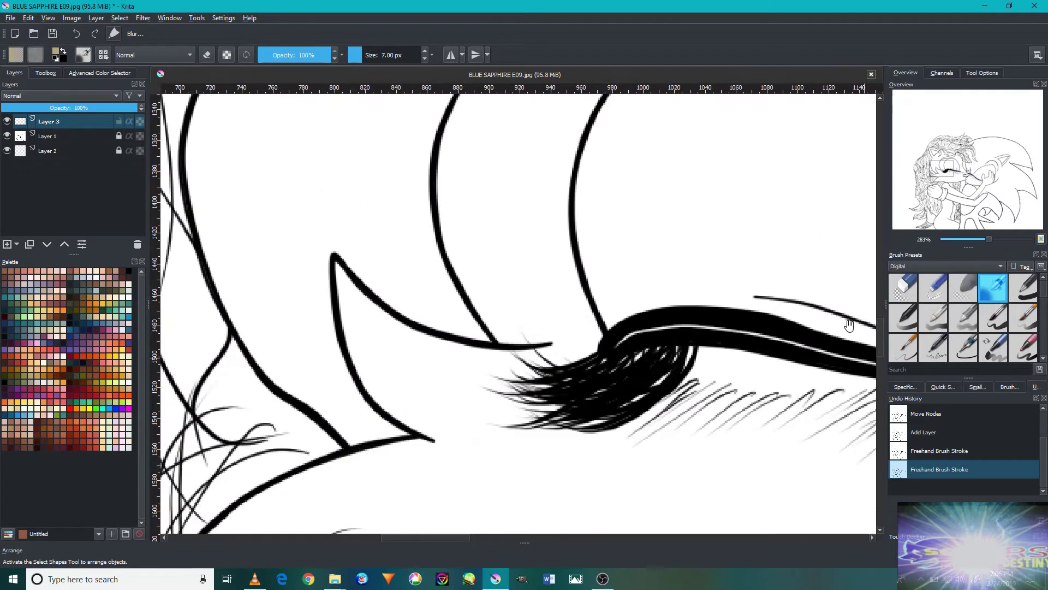
{"action": "mouse_move", "coordinate": [628, 337]}
{"action": "left_mouse_down"}
{"action": "mouse_move", "coordinate": [653, 196]}
{"action": "mouse_move", "coordinate": [770, 173]}
{"action": "mouse_move", "coordinate": [677, 221]}
{"action": "mouse_move", "coordinate": [672, 474]}
{"action": "left_mouse_up"}
{"action": "scroll", "coordinate": [600, 362], "scroll_direction": "down", "scroll_amount": 2}
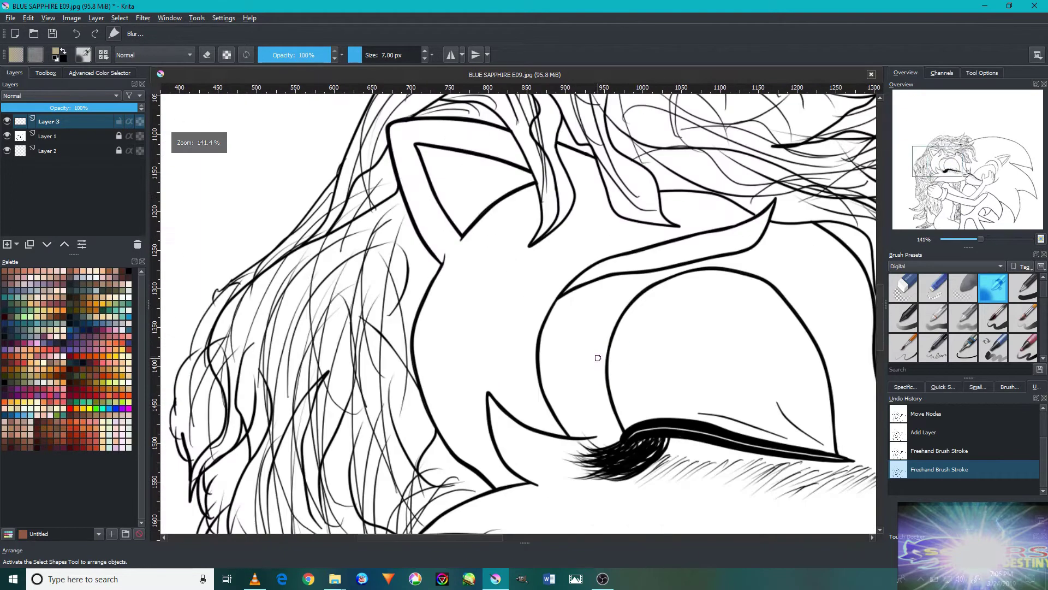
{"action": "scroll", "coordinate": [595, 355], "scroll_direction": "down", "scroll_amount": 2}
{"action": "scroll", "coordinate": [588, 347], "scroll_direction": "up", "scroll_amount": 1}
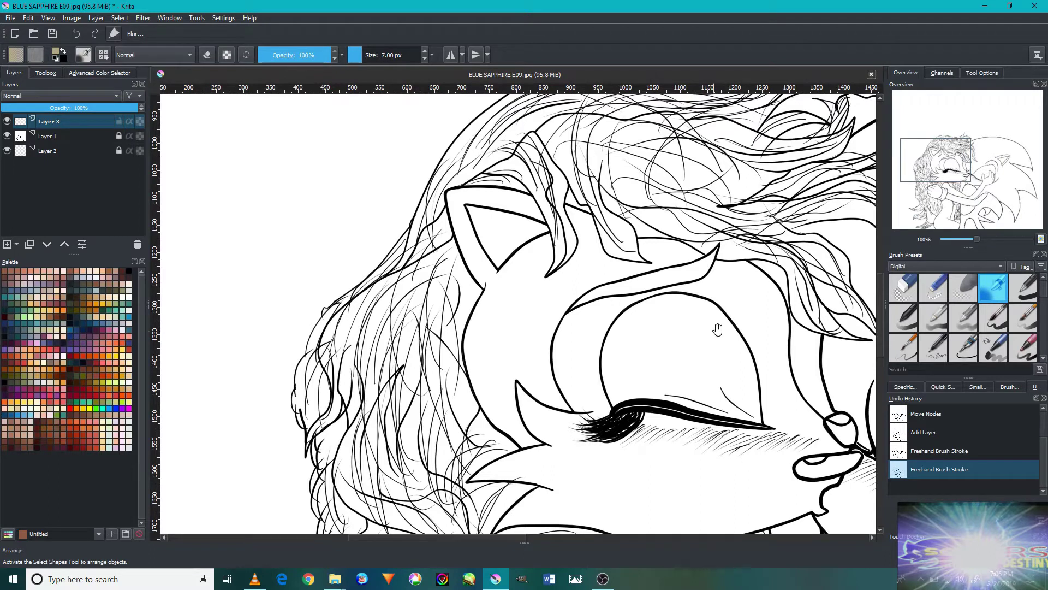
{"action": "mouse_move", "coordinate": [743, 335]}
{"action": "left_mouse_down"}
{"action": "mouse_move", "coordinate": [692, 308]}
{"action": "mouse_move", "coordinate": [617, 355]}
{"action": "left_mouse_up"}
{"action": "left_click_drag", "start_coordinate": [692, 393], "coordinate": [457, 250]}
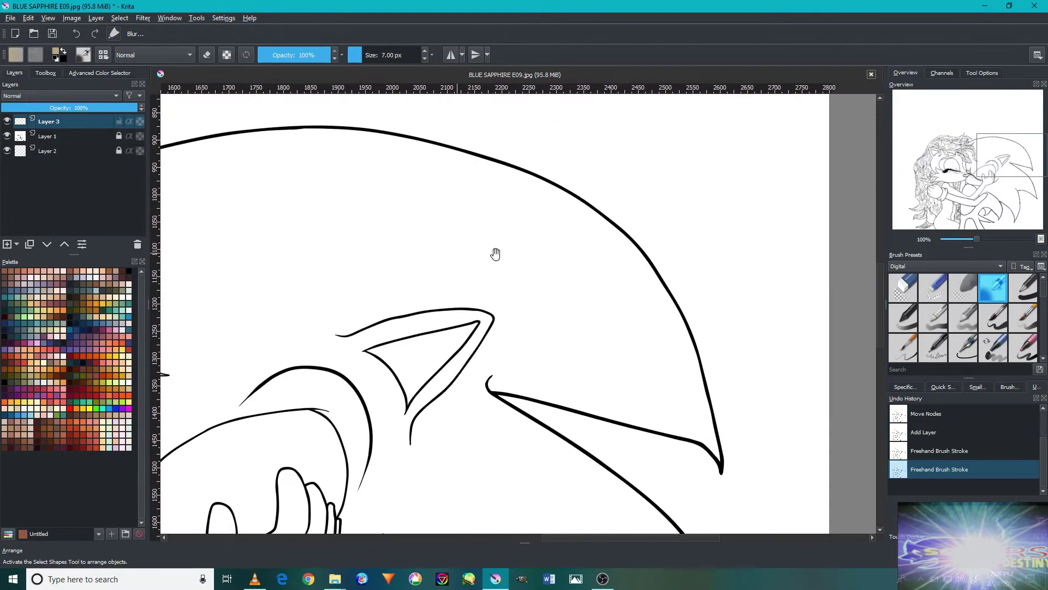
{"action": "left_click_drag", "start_coordinate": [695, 424], "coordinate": [553, 248]}
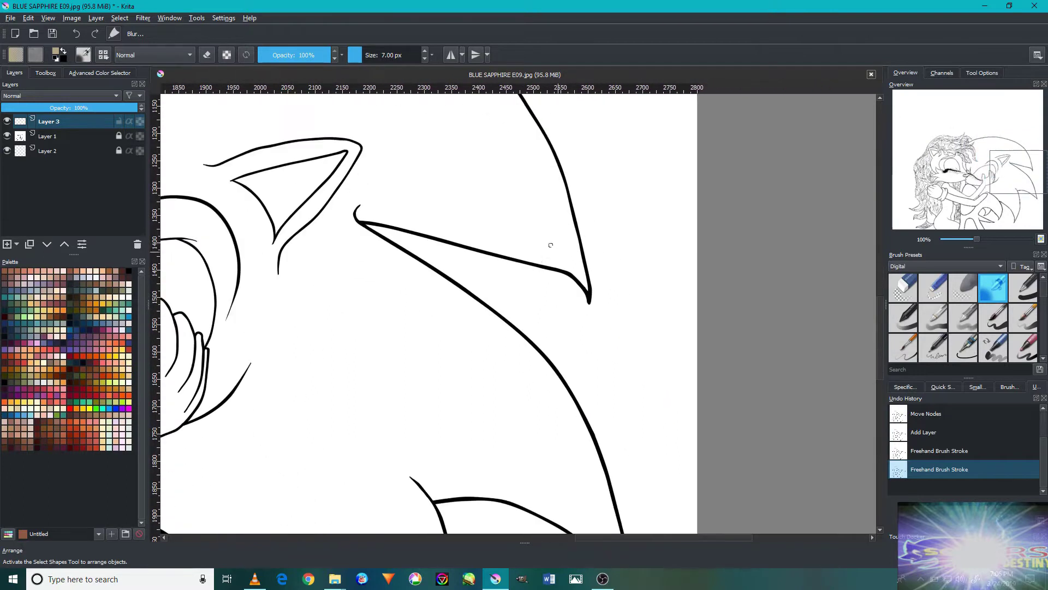
{"action": "scroll", "coordinate": [569, 194], "scroll_direction": "up", "scroll_amount": 4}
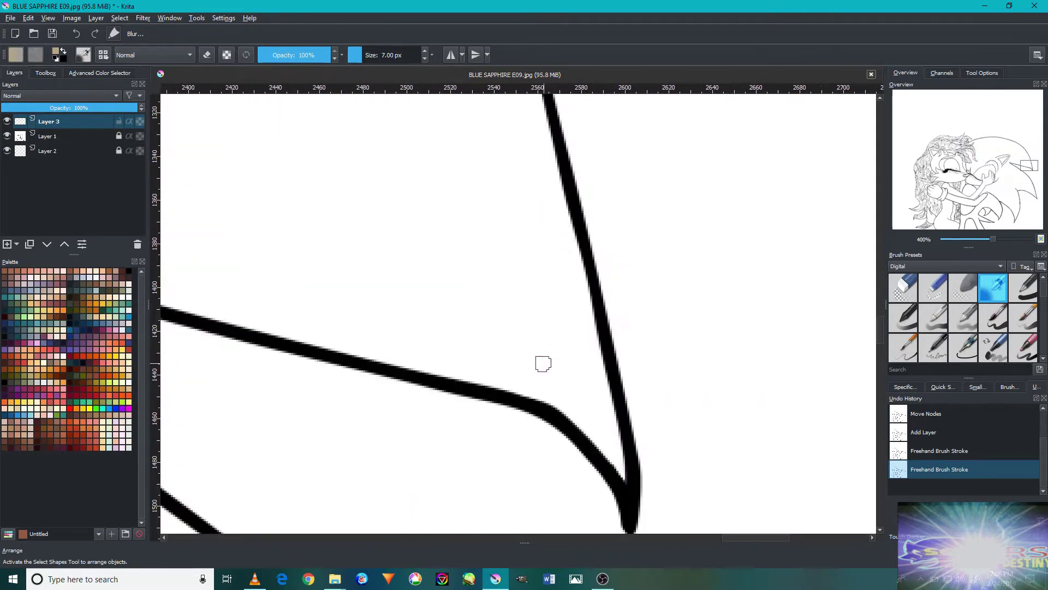
{"action": "mouse_move", "coordinate": [523, 368]}
{"action": "left_mouse_down"}
{"action": "mouse_move", "coordinate": [661, 293]}
{"action": "mouse_move", "coordinate": [620, 252]}
{"action": "mouse_move", "coordinate": [649, 293]}
{"action": "mouse_move", "coordinate": [791, 133]}
{"action": "mouse_move", "coordinate": [868, 113]}
{"action": "left_mouse_up"}
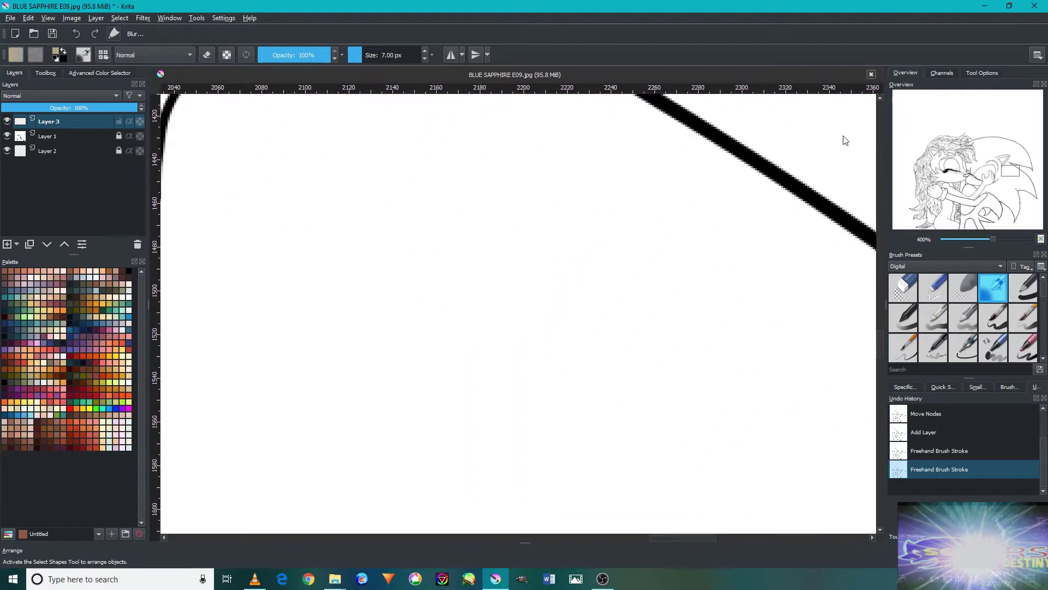
{"action": "left_click_drag", "start_coordinate": [513, 160], "coordinate": [556, 171]}
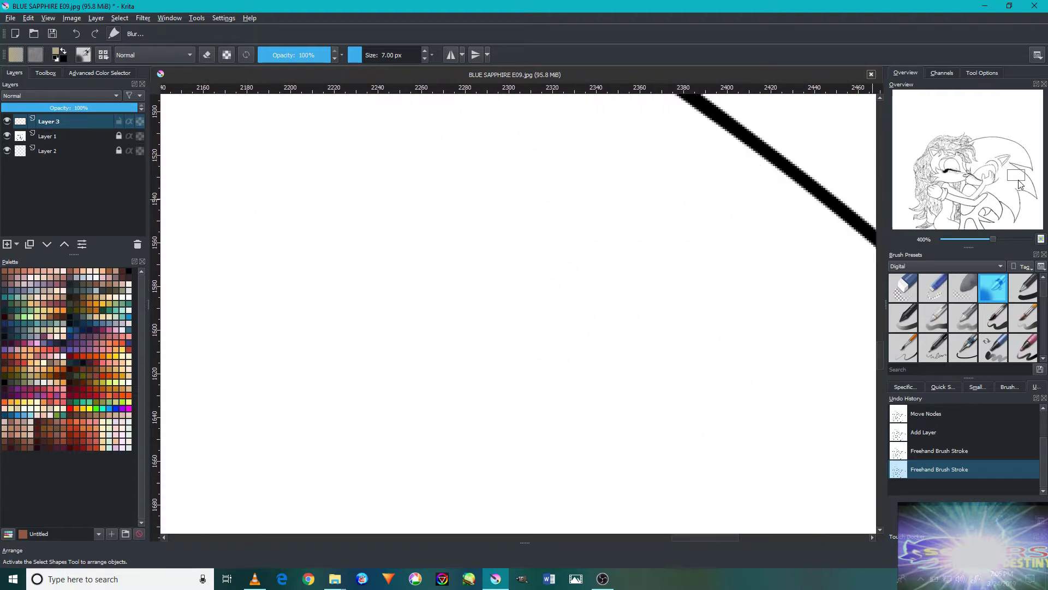
{"action": "mouse_move", "coordinate": [1018, 178]}
{"action": "left_mouse_down"}
{"action": "mouse_move", "coordinate": [1043, 182]}
{"action": "mouse_move", "coordinate": [1028, 207]}
{"action": "left_mouse_up"}
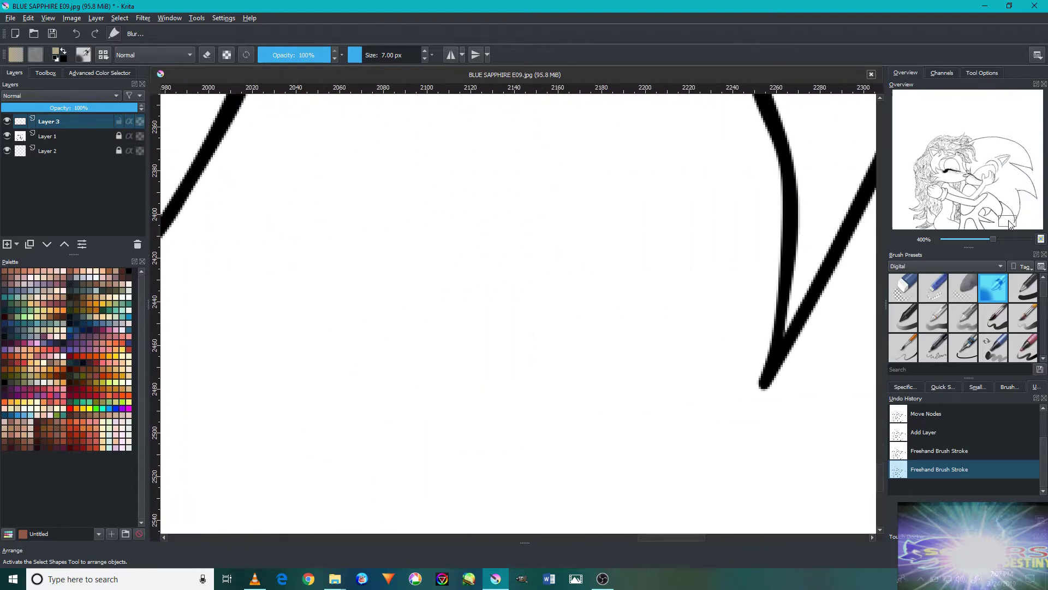
{"action": "left_click_drag", "start_coordinate": [1027, 207], "coordinate": [1008, 223]}
{"action": "scroll", "coordinate": [598, 315], "scroll_direction": "down", "scroll_amount": 2}
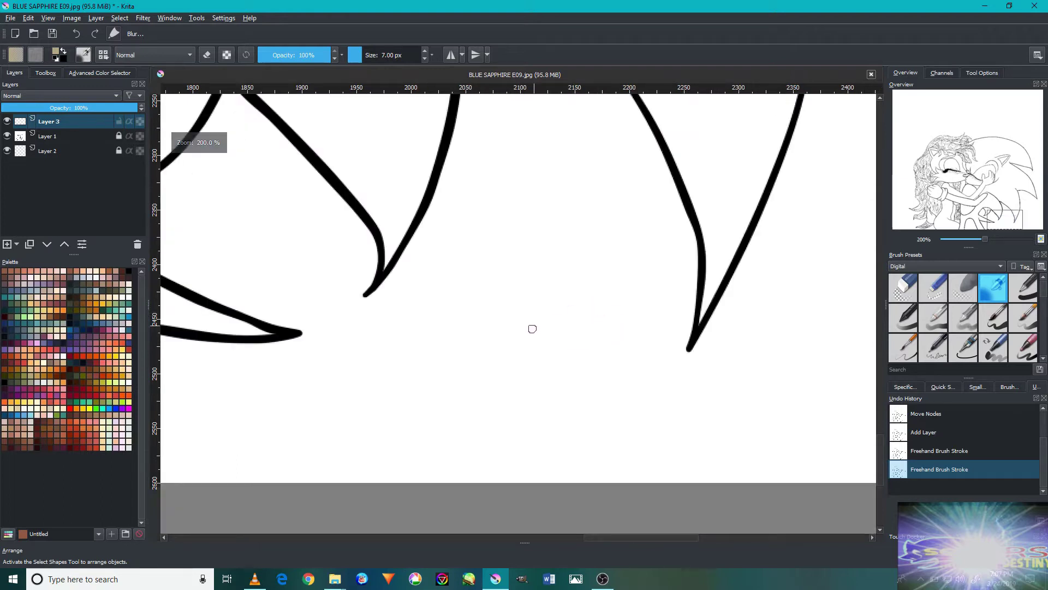
{"action": "mouse_move", "coordinate": [478, 331]}
{"action": "left_mouse_down"}
{"action": "mouse_move", "coordinate": [563, 325]}
{"action": "mouse_move", "coordinate": [635, 294]}
{"action": "mouse_move", "coordinate": [501, 397]}
{"action": "left_mouse_up"}
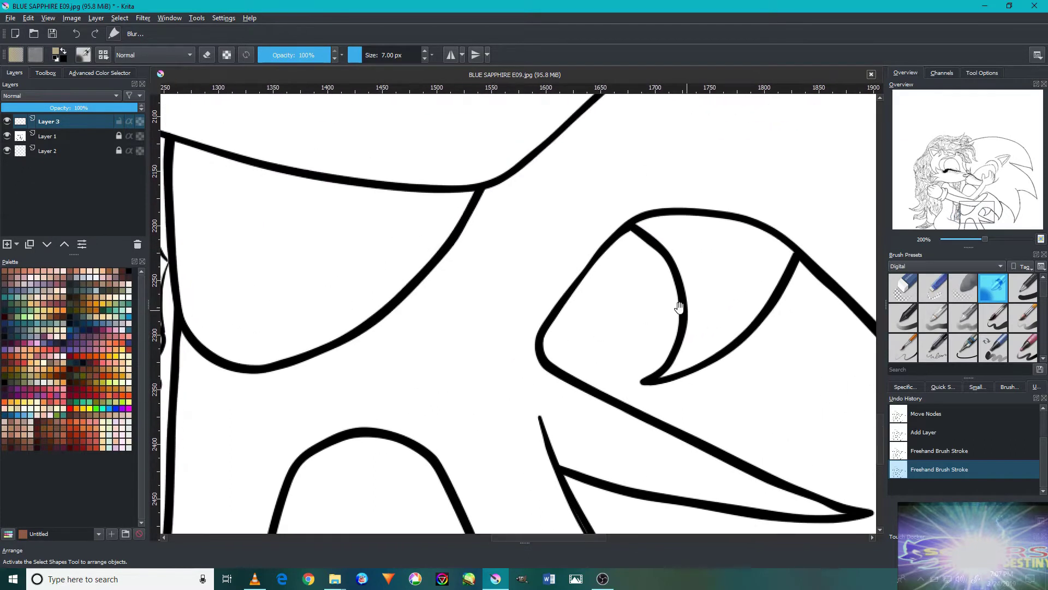
{"action": "left_click_drag", "start_coordinate": [678, 307], "coordinate": [452, 325]}
{"action": "left_click_drag", "start_coordinate": [646, 273], "coordinate": [626, 317]}
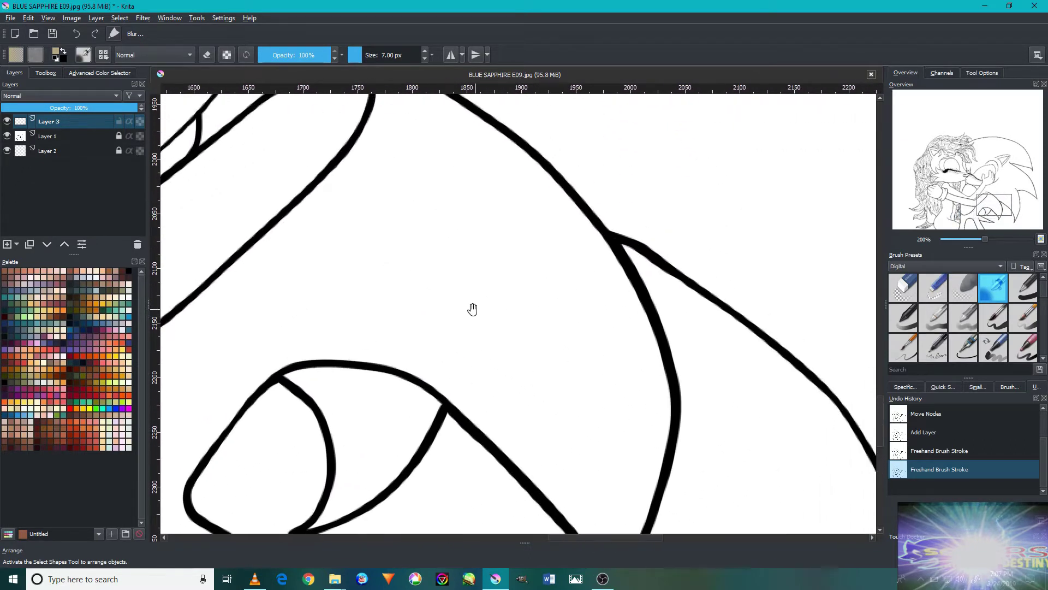
{"action": "left_click_drag", "start_coordinate": [521, 291], "coordinate": [670, 234]}
{"action": "left_click_drag", "start_coordinate": [488, 263], "coordinate": [608, 225]}
{"action": "left_click_drag", "start_coordinate": [541, 274], "coordinate": [679, 237]}
{"action": "mouse_move", "coordinate": [436, 273]}
{"action": "left_mouse_down"}
{"action": "mouse_move", "coordinate": [596, 233]}
{"action": "mouse_move", "coordinate": [526, 321]}
{"action": "mouse_move", "coordinate": [594, 274]}
{"action": "mouse_move", "coordinate": [597, 414]}
{"action": "left_mouse_up"}
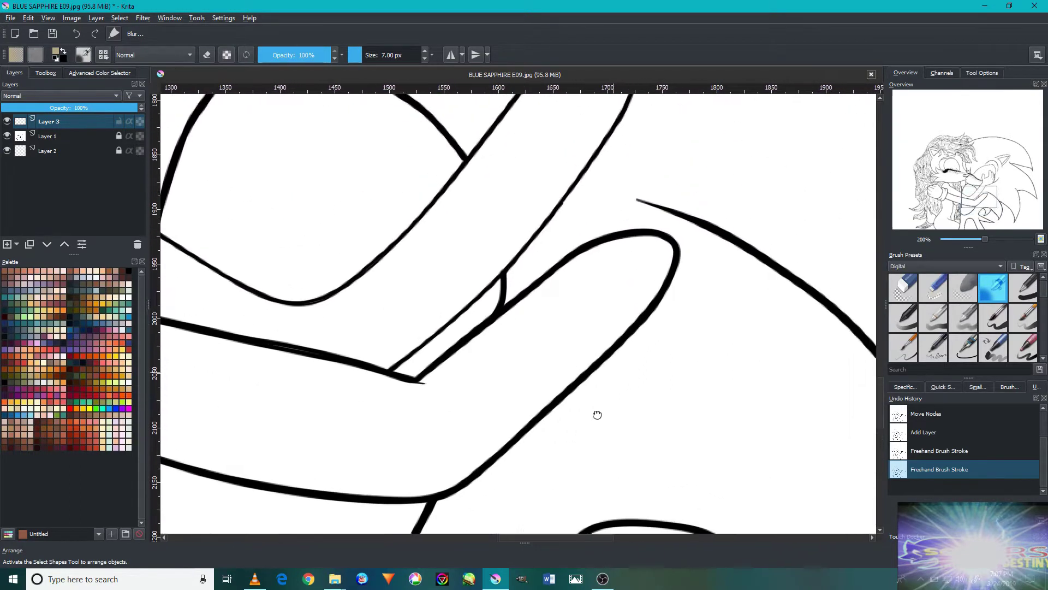
{"action": "left_click_drag", "start_coordinate": [599, 296], "coordinate": [723, 447]}
{"action": "mouse_move", "coordinate": [691, 379]}
{"action": "left_mouse_down"}
{"action": "mouse_move", "coordinate": [714, 306]}
{"action": "mouse_move", "coordinate": [536, 325]}
{"action": "mouse_move", "coordinate": [796, 375]}
{"action": "left_mouse_up"}
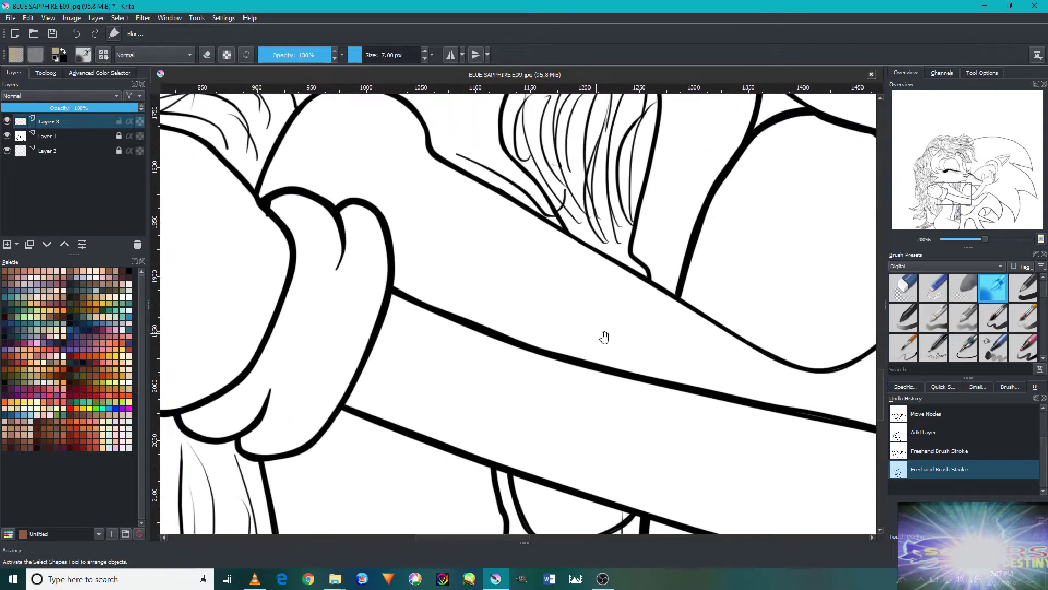
{"action": "left_click_drag", "start_coordinate": [599, 335], "coordinate": [766, 391]}
{"action": "left_click_drag", "start_coordinate": [528, 333], "coordinate": [852, 317]}
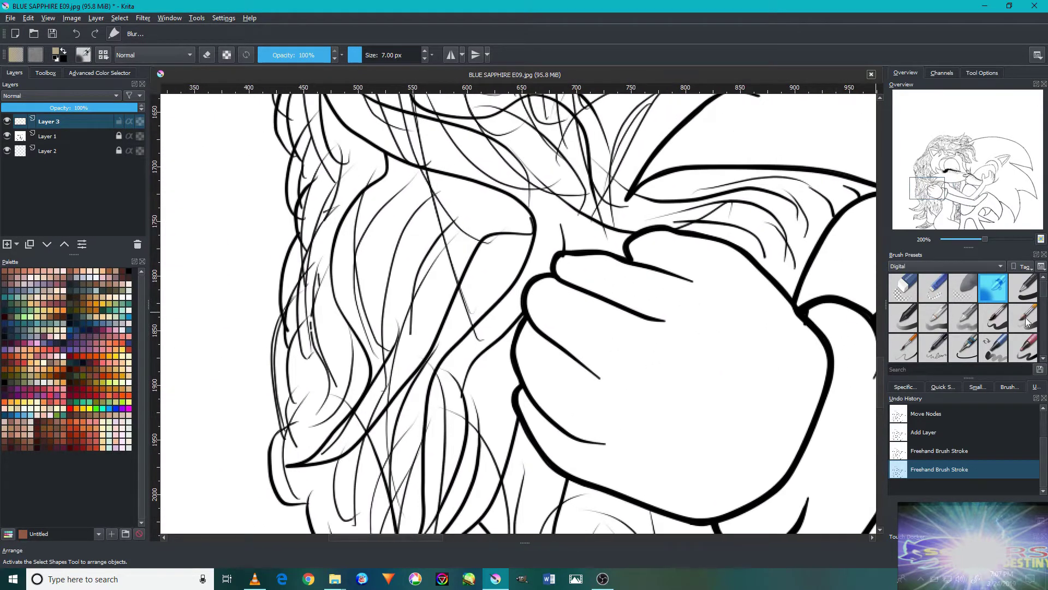
{"action": "left_click", "coordinate": [1024, 298]}
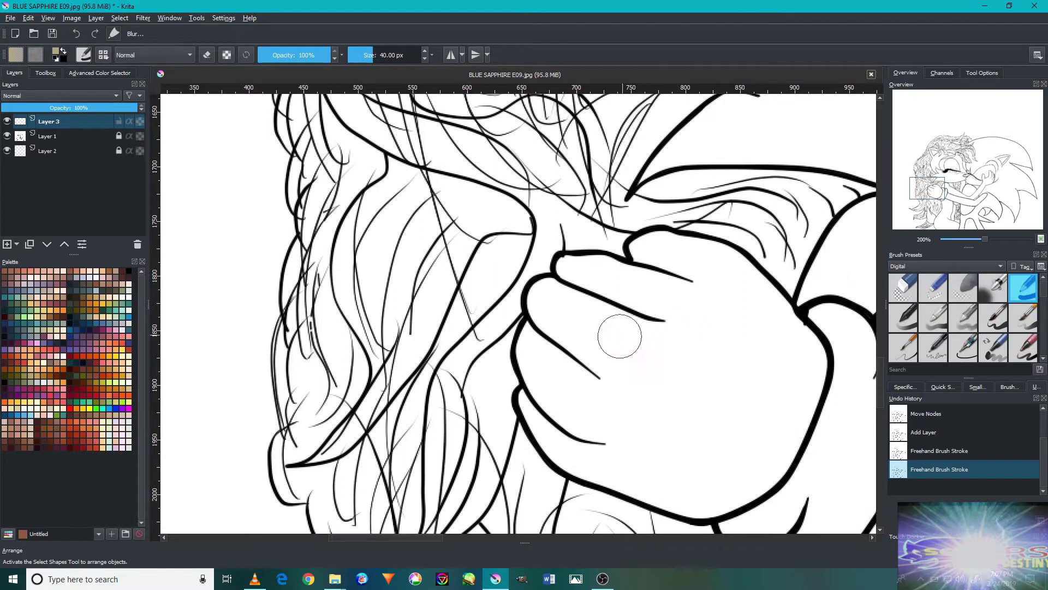
{"action": "left_click", "coordinate": [676, 390], "text": "ctrl"}
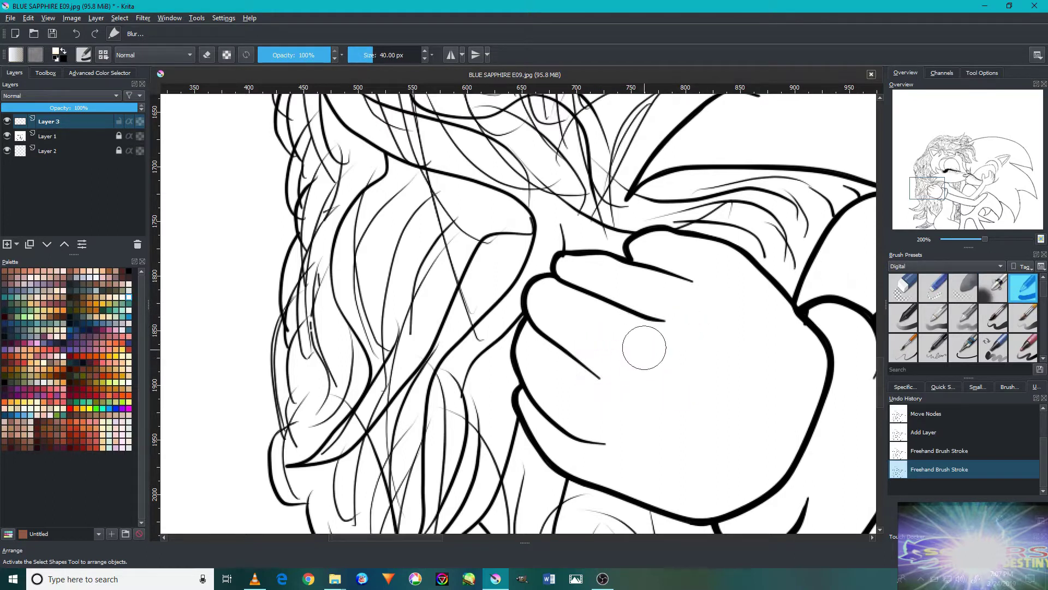
{"action": "scroll", "coordinate": [576, 242], "scroll_direction": "up", "scroll_amount": 4}
{"action": "scroll", "coordinate": [511, 305], "scroll_direction": "up", "scroll_amount": 4}
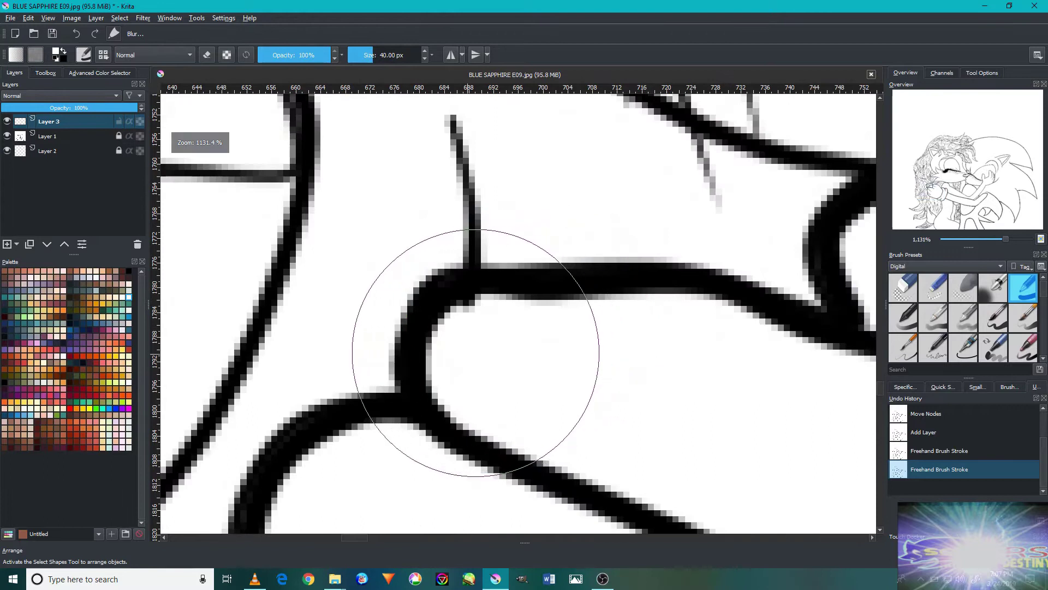
{"action": "key", "text": "bracketleft"}
{"action": "key", "text": "bracketleft"}
{"action": "key", "text": "bracketleft"}
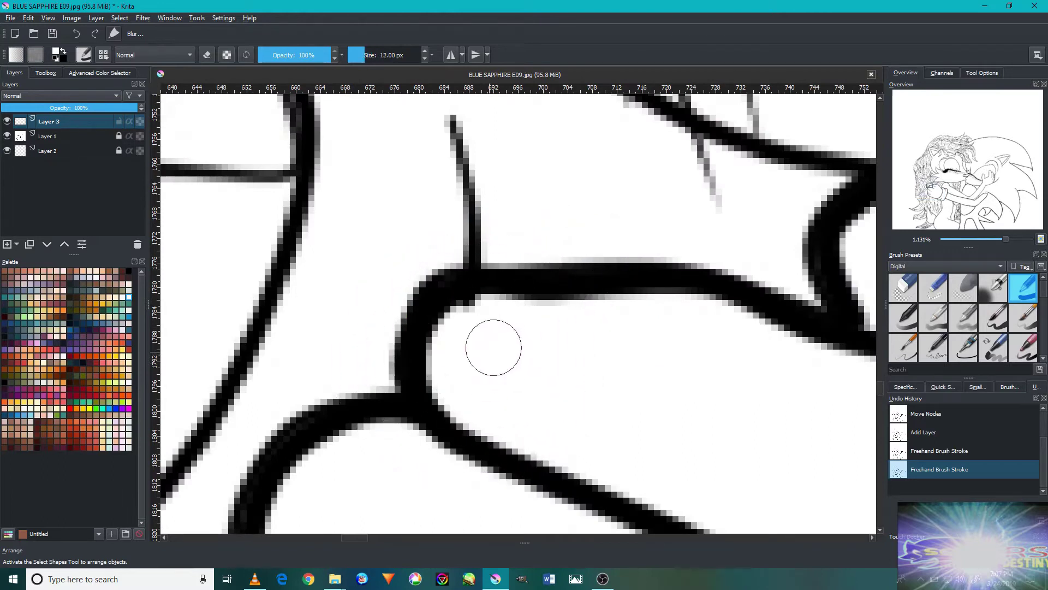
{"action": "left_click_drag", "start_coordinate": [500, 325], "coordinate": [468, 315]}
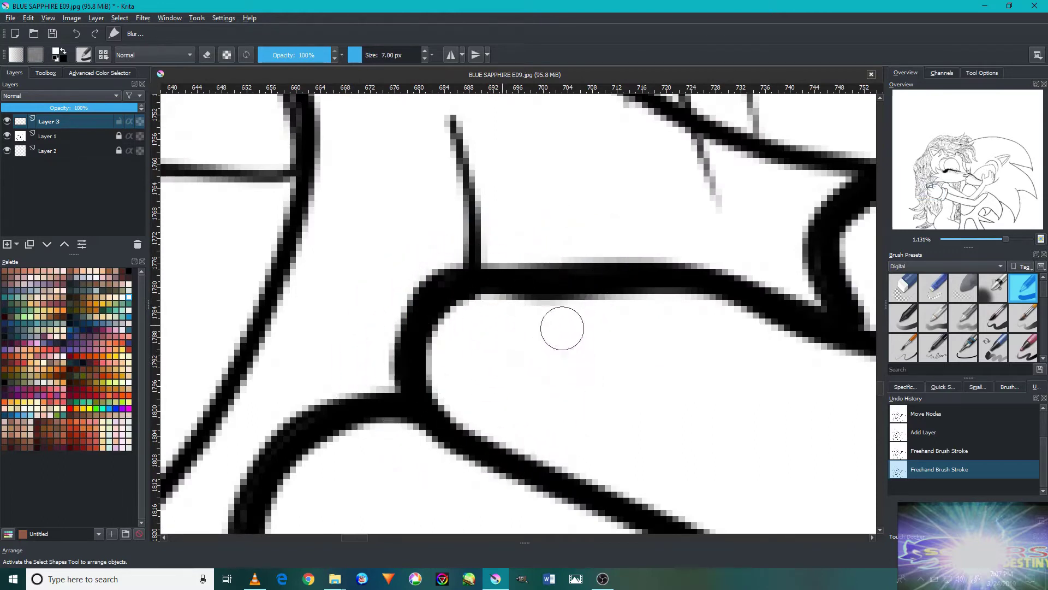
{"action": "scroll", "coordinate": [594, 412], "scroll_direction": "down", "scroll_amount": 5}
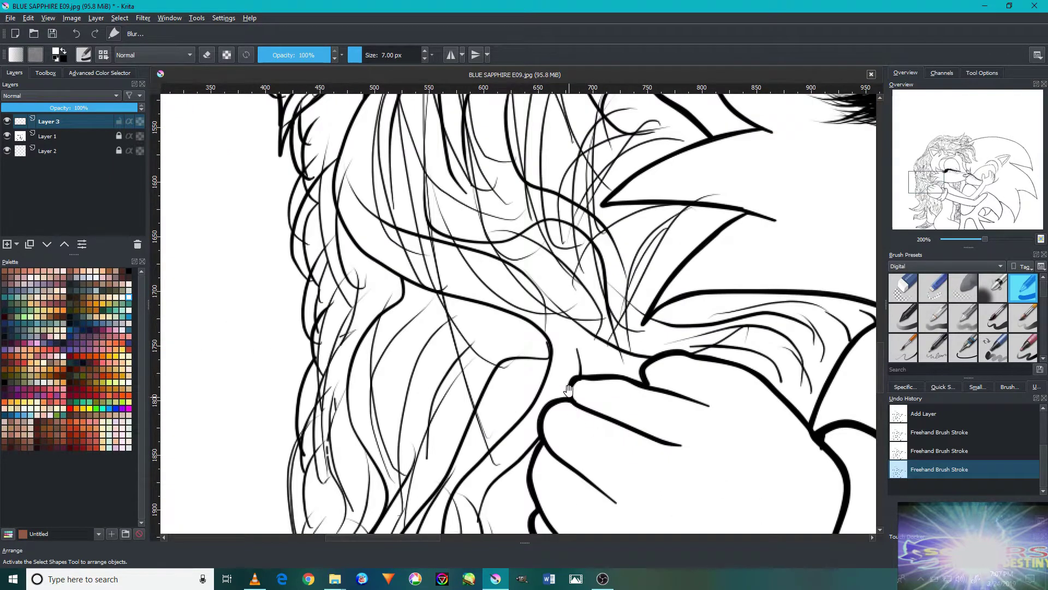
{"action": "left_click_drag", "start_coordinate": [568, 389], "coordinate": [588, 252]}
{"action": "left_click_drag", "start_coordinate": [606, 335], "coordinate": [613, 243]}
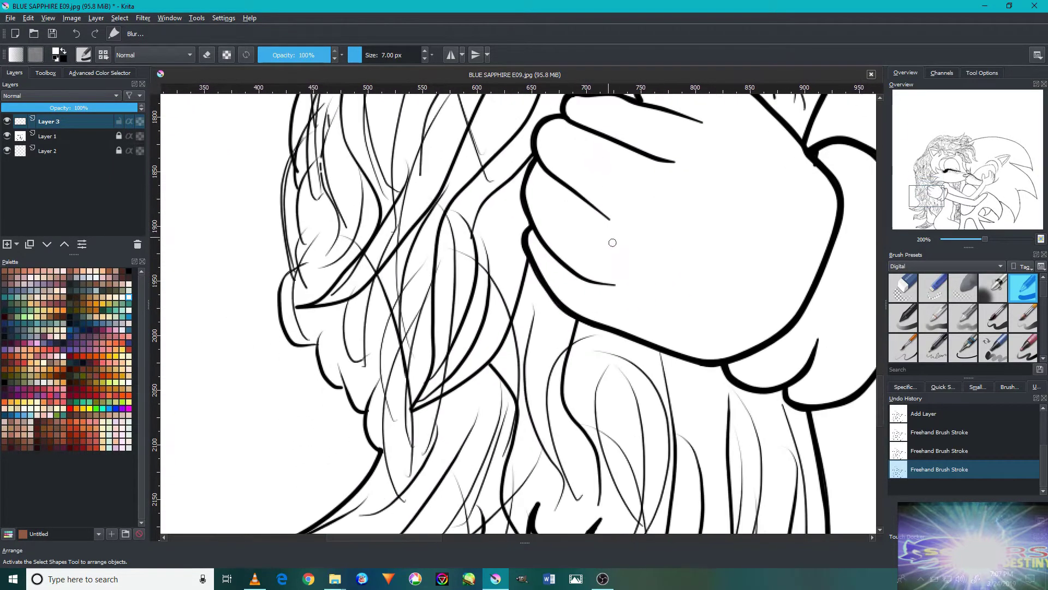
{"action": "scroll", "coordinate": [608, 251], "scroll_direction": "up", "scroll_amount": 2}
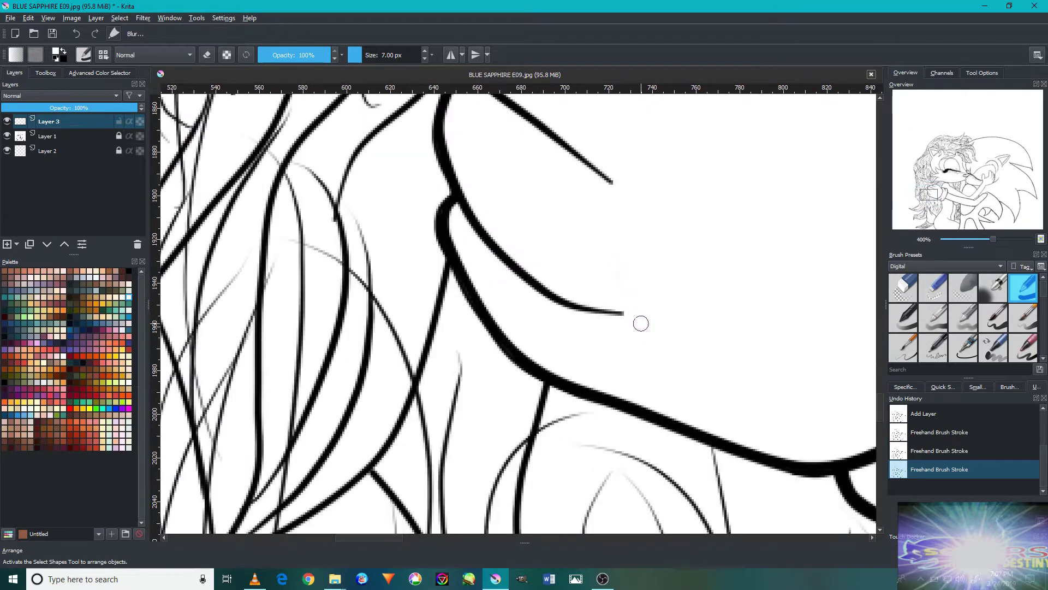
{"action": "left_click_drag", "start_coordinate": [680, 363], "coordinate": [587, 250]}
{"action": "left_click_drag", "start_coordinate": [718, 339], "coordinate": [587, 194]}
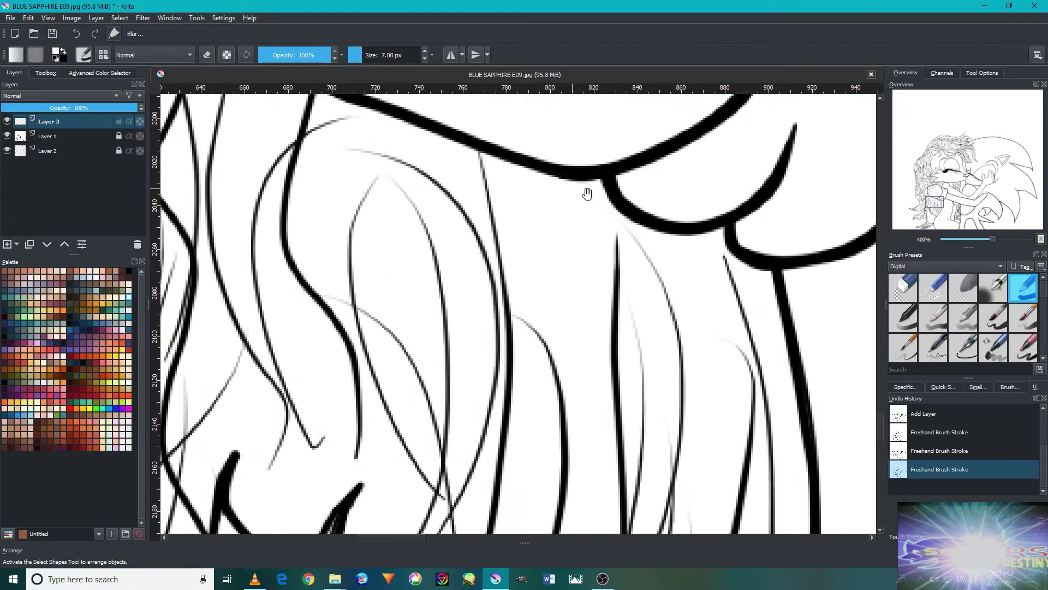
{"action": "left_click_drag", "start_coordinate": [721, 321], "coordinate": [613, 180]}
{"action": "left_click_drag", "start_coordinate": [620, 326], "coordinate": [620, 180]}
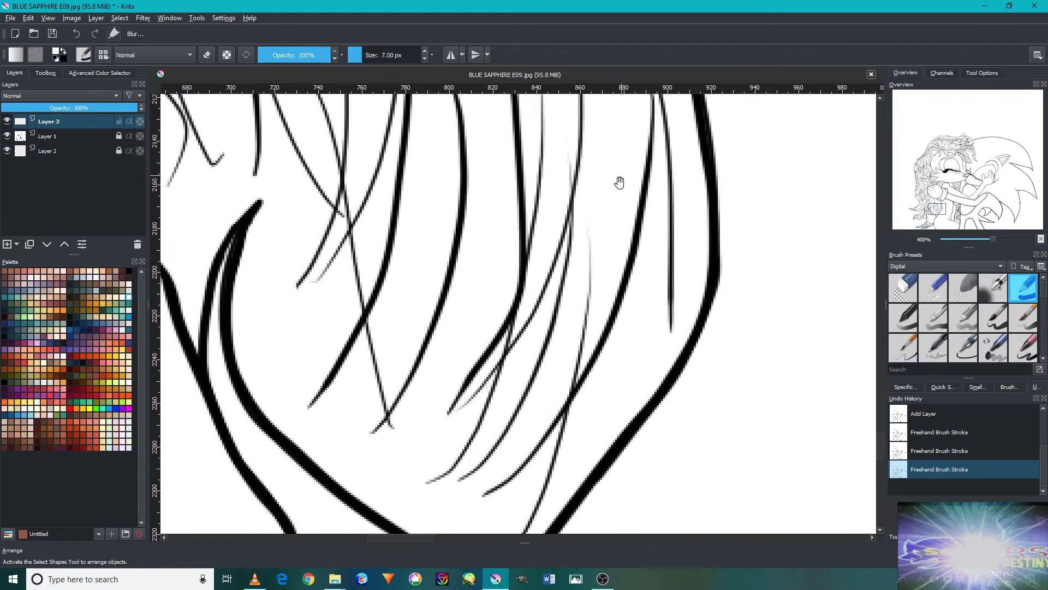
{"action": "left_click_drag", "start_coordinate": [584, 311], "coordinate": [604, 243]}
{"action": "left_click_drag", "start_coordinate": [590, 290], "coordinate": [590, 242]}
{"action": "mouse_move", "coordinate": [552, 302]}
{"action": "left_mouse_down"}
{"action": "mouse_move", "coordinate": [652, 148]}
{"action": "mouse_move", "coordinate": [604, 155]}
{"action": "left_mouse_up"}
{"action": "left_click_drag", "start_coordinate": [657, 258], "coordinate": [628, 403]}
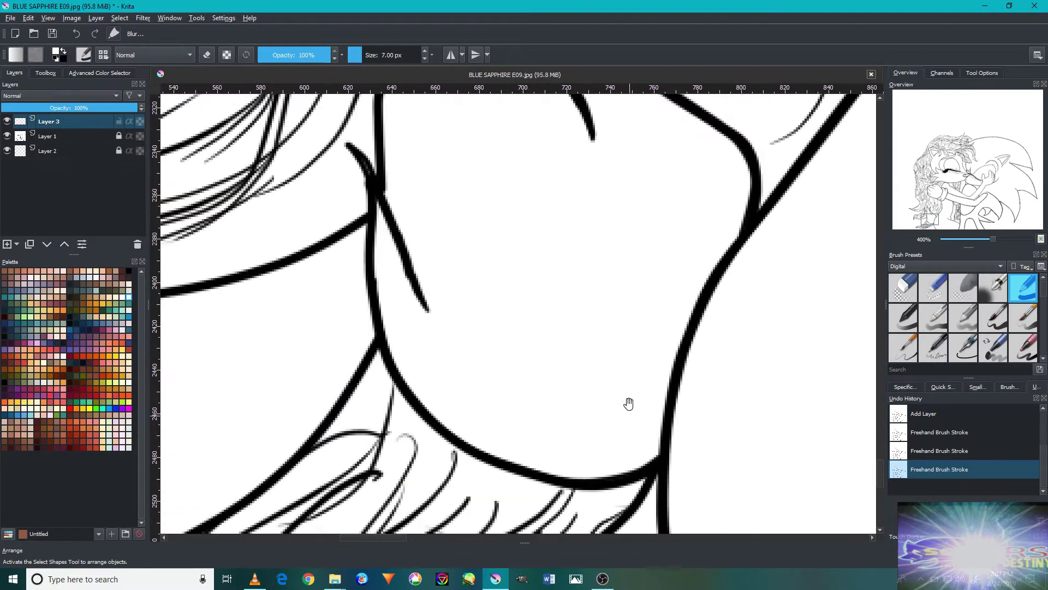
{"action": "left_click_drag", "start_coordinate": [631, 282], "coordinate": [655, 378]}
{"action": "mouse_move", "coordinate": [659, 251]}
{"action": "left_mouse_down"}
{"action": "mouse_move", "coordinate": [679, 374]}
{"action": "mouse_move", "coordinate": [658, 393]}
{"action": "mouse_move", "coordinate": [505, 192]}
{"action": "left_mouse_up"}
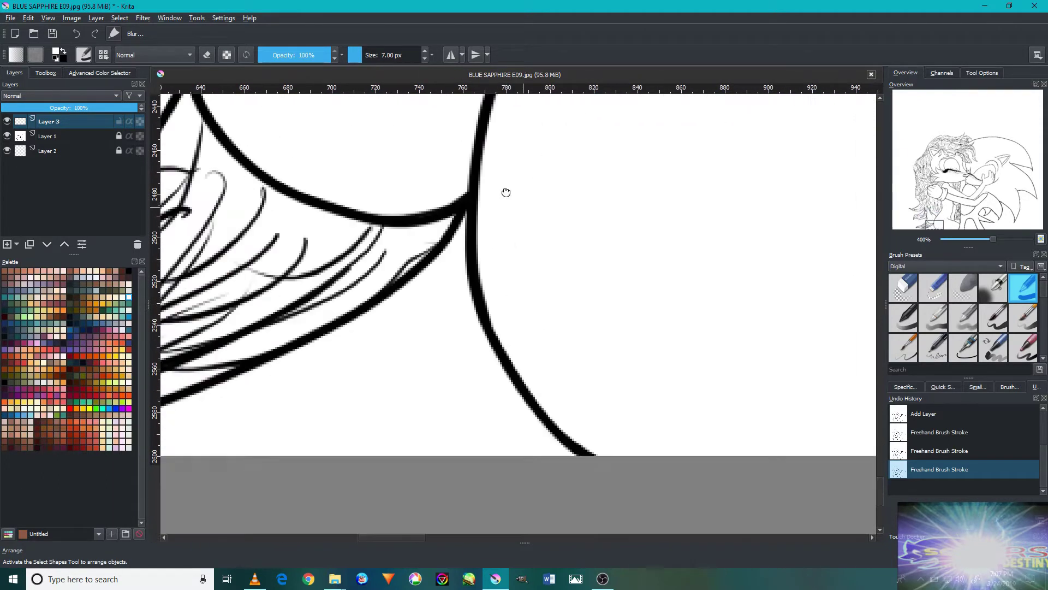
{"action": "mouse_move", "coordinate": [628, 314]}
{"action": "left_mouse_down"}
{"action": "mouse_move", "coordinate": [657, 300]}
{"action": "mouse_move", "coordinate": [539, 284]}
{"action": "mouse_move", "coordinate": [471, 312]}
{"action": "mouse_move", "coordinate": [772, 398]}
{"action": "left_mouse_up"}
{"action": "mouse_move", "coordinate": [437, 295]}
{"action": "left_mouse_down"}
{"action": "mouse_move", "coordinate": [512, 304]}
{"action": "mouse_move", "coordinate": [691, 238]}
{"action": "left_mouse_up"}
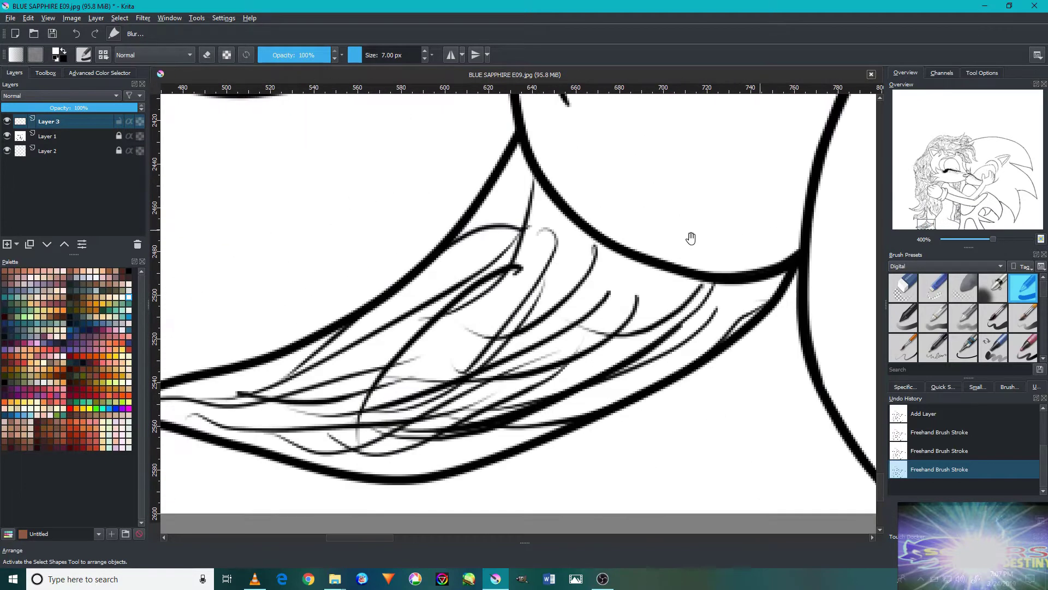
{"action": "mouse_move", "coordinate": [539, 294]}
{"action": "left_mouse_down"}
{"action": "mouse_move", "coordinate": [777, 340]}
{"action": "mouse_move", "coordinate": [777, 300]}
{"action": "mouse_move", "coordinate": [666, 307]}
{"action": "left_mouse_up"}
{"action": "scroll", "coordinate": [666, 308], "scroll_direction": "up", "scroll_amount": 3}
Zoom and pan to centre the girl's gripping hand and arm.
{"action": "scroll", "coordinate": [706, 316], "scroll_direction": "up", "scroll_amount": 3}
{"action": "scroll", "coordinate": [695, 389], "scroll_direction": "up", "scroll_amount": 2}
{"action": "scroll", "coordinate": [688, 440], "scroll_direction": "up", "scroll_amount": 2}
{"action": "scroll", "coordinate": [644, 345], "scroll_direction": "down", "scroll_amount": 2}
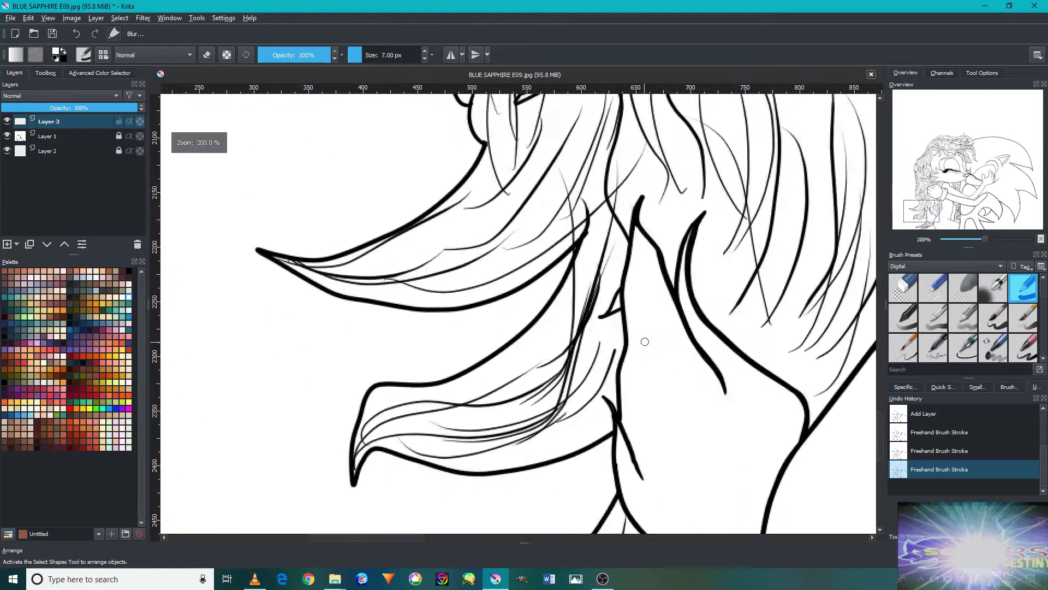
{"action": "scroll", "coordinate": [650, 347], "scroll_direction": "down", "scroll_amount": 1}
{"action": "left_click_drag", "start_coordinate": [718, 282], "coordinate": [628, 436]}
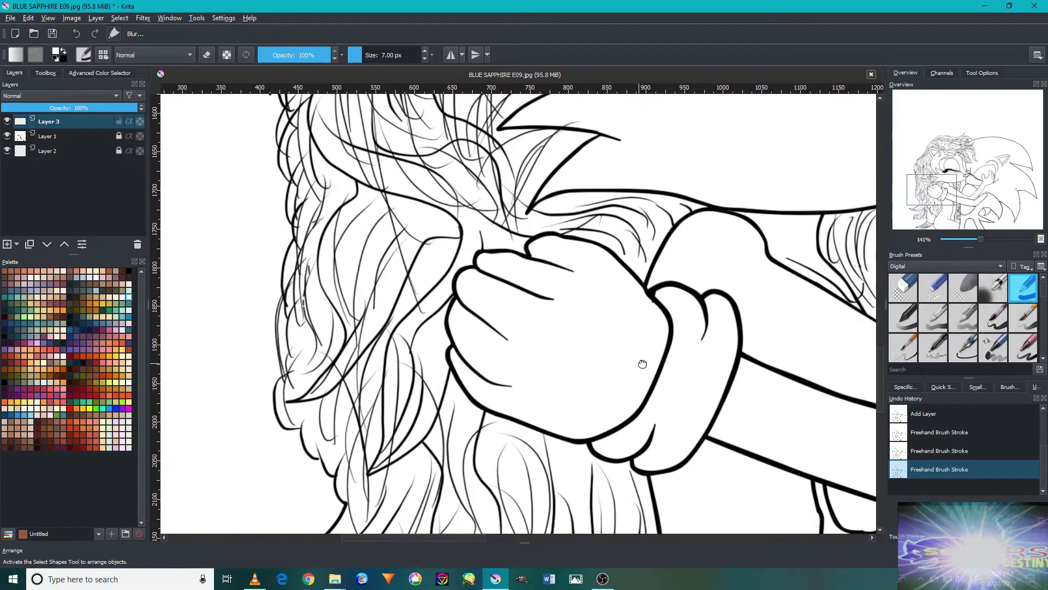
{"action": "left_click_drag", "start_coordinate": [640, 362], "coordinate": [751, 323]}
Examine the hair strands overlapping Sonic's head and ear close up.
{"action": "scroll", "coordinate": [546, 260], "scroll_direction": "up", "scroll_amount": 3}
{"action": "scroll", "coordinate": [562, 305], "scroll_direction": "up", "scroll_amount": 2}
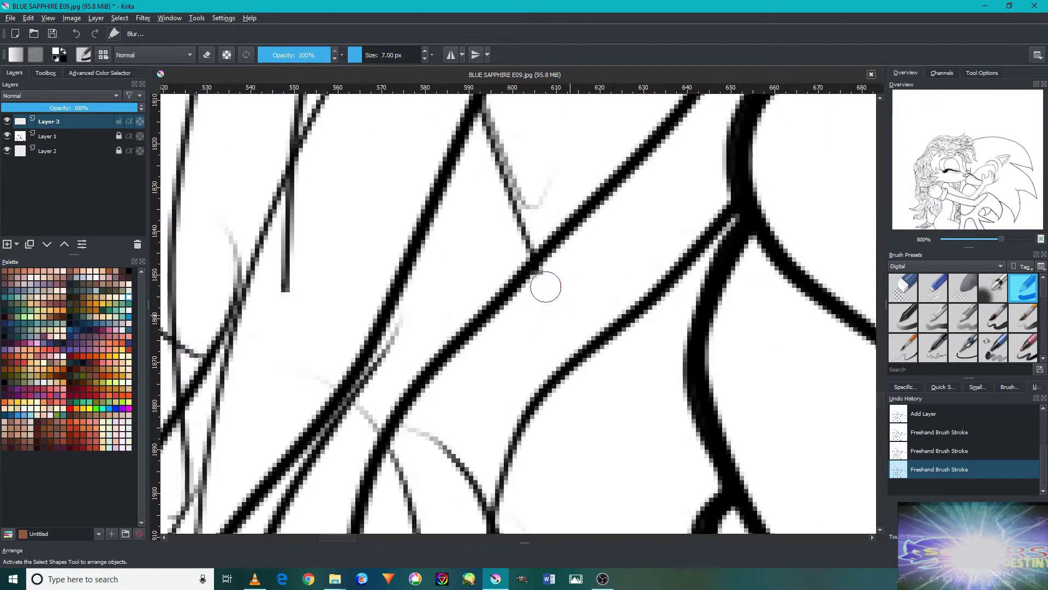
{"action": "scroll", "coordinate": [542, 286], "scroll_direction": "down", "scroll_amount": 2}
{"action": "scroll", "coordinate": [571, 286], "scroll_direction": "down", "scroll_amount": 3}
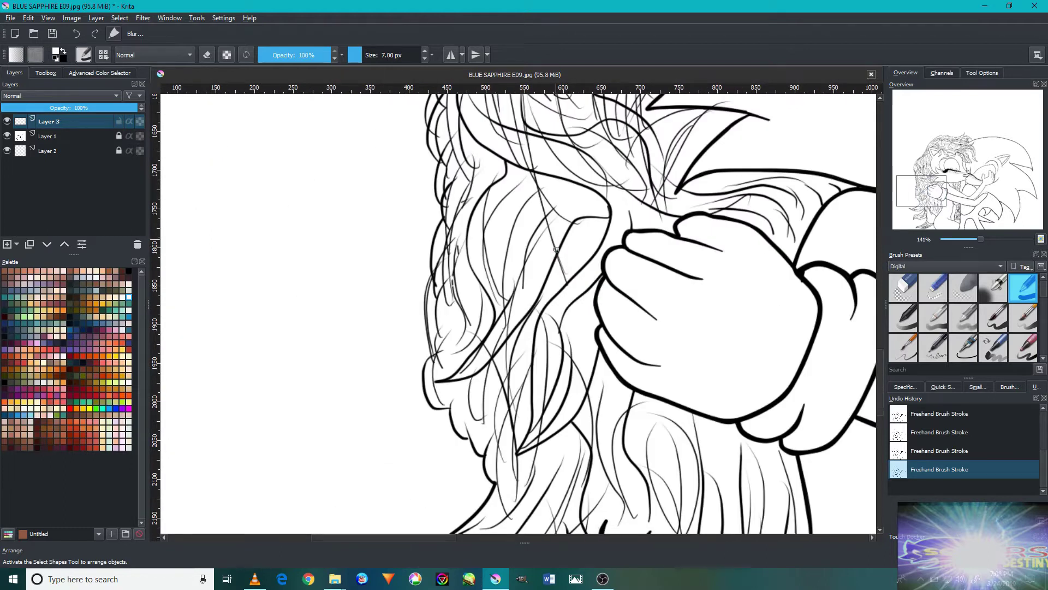
{"action": "scroll", "coordinate": [556, 250], "scroll_direction": "up", "scroll_amount": 5}
{"action": "scroll", "coordinate": [585, 346], "scroll_direction": "up", "scroll_amount": 2}
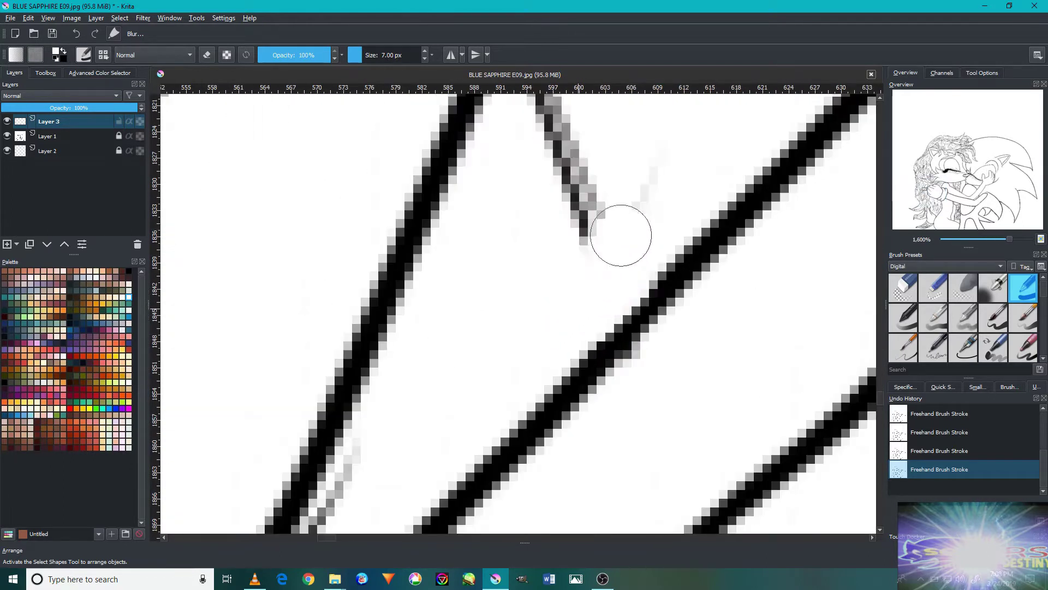
{"action": "scroll", "coordinate": [581, 156], "scroll_direction": "down", "scroll_amount": 4}
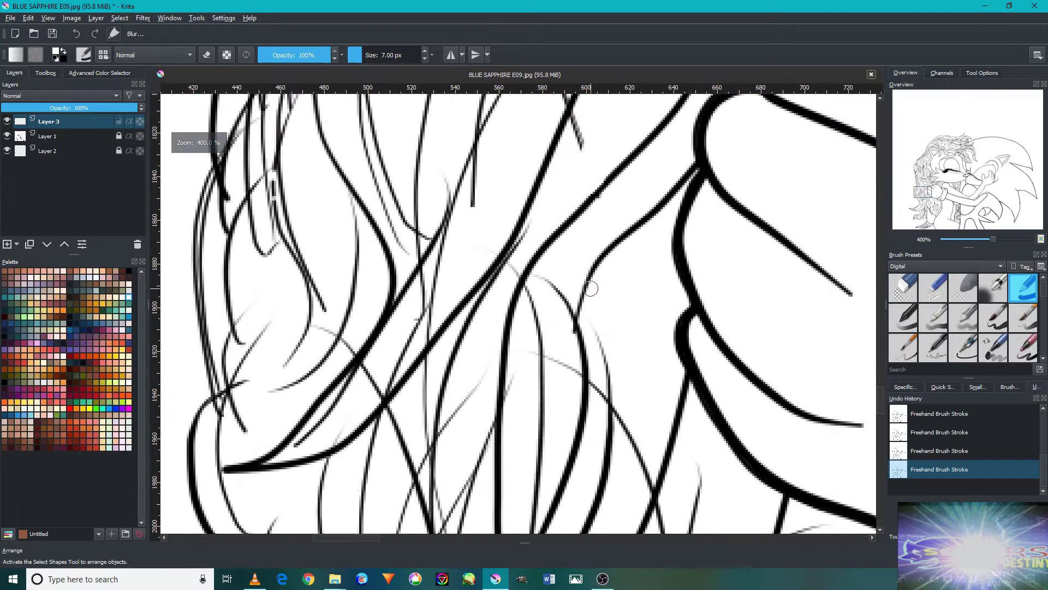
{"action": "left_click_drag", "start_coordinate": [587, 251], "coordinate": [586, 395]}
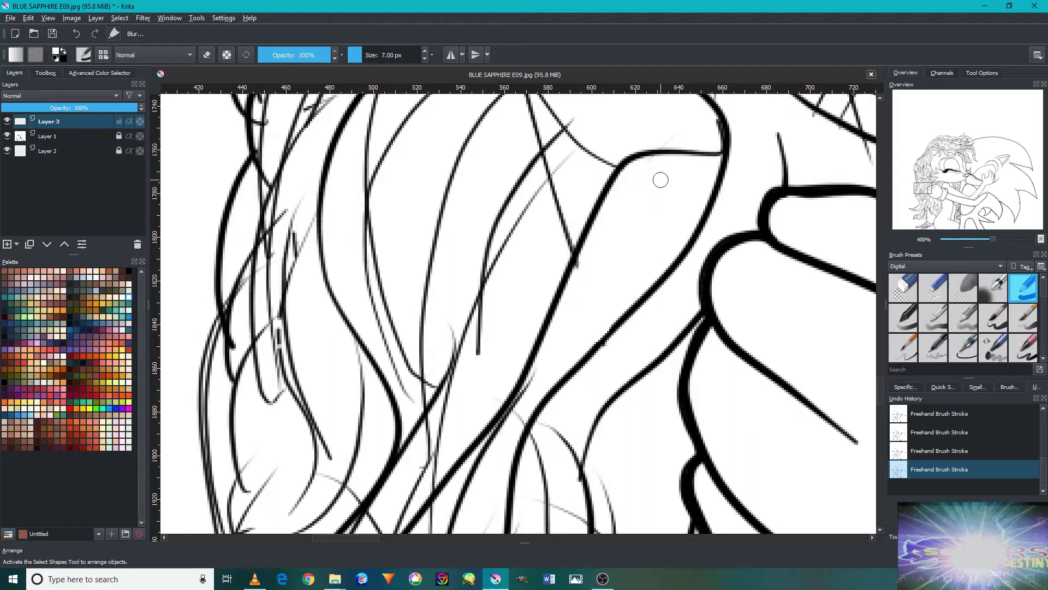
{"action": "scroll", "coordinate": [592, 272], "scroll_direction": "down", "scroll_amount": 5}
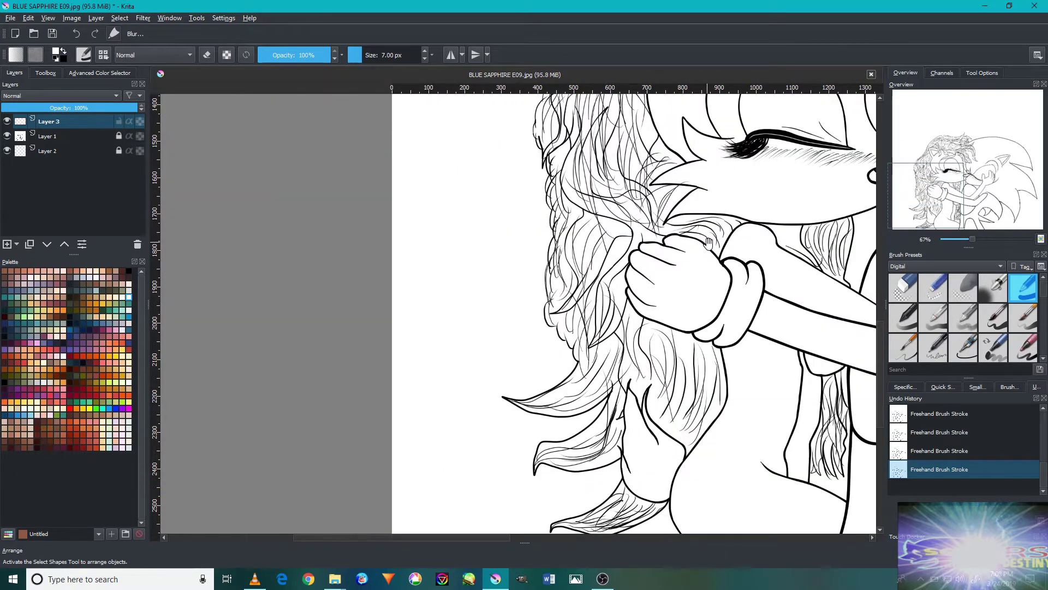
{"action": "left_click_drag", "start_coordinate": [708, 243], "coordinate": [584, 327]}
{"action": "left_click_drag", "start_coordinate": [682, 292], "coordinate": [665, 410]}
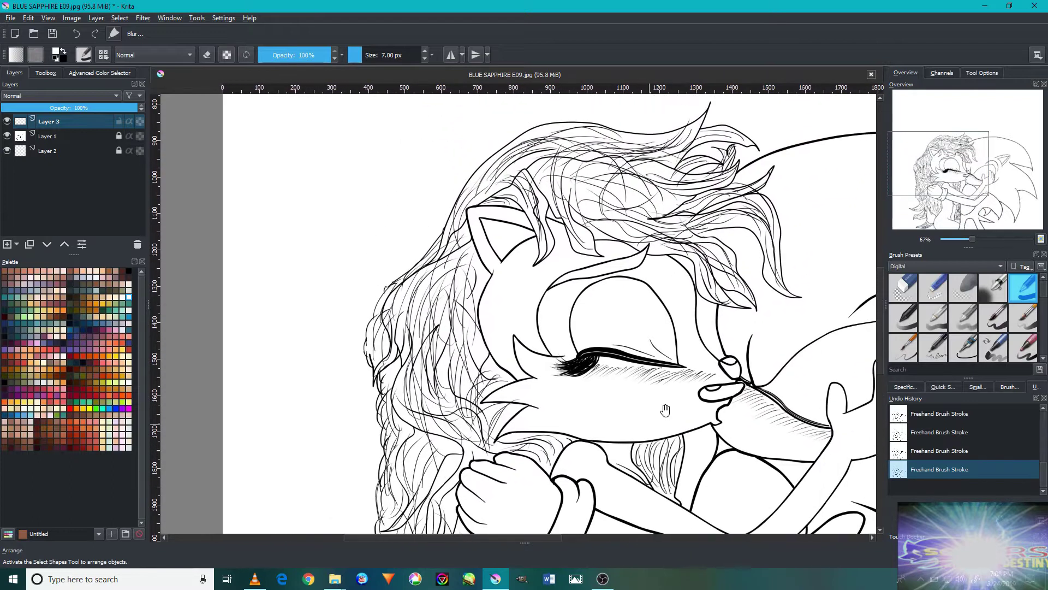
{"action": "mouse_move", "coordinate": [757, 381]}
{"action": "left_mouse_down"}
{"action": "mouse_move", "coordinate": [701, 345]}
{"action": "mouse_move", "coordinate": [538, 365]}
{"action": "mouse_move", "coordinate": [615, 496]}
{"action": "mouse_move", "coordinate": [653, 468]}
{"action": "mouse_move", "coordinate": [801, 259]}
{"action": "left_mouse_up"}
Zoom in and move along the girl's hair tips.
{"action": "scroll", "coordinate": [452, 379], "scroll_direction": "up", "scroll_amount": 2}
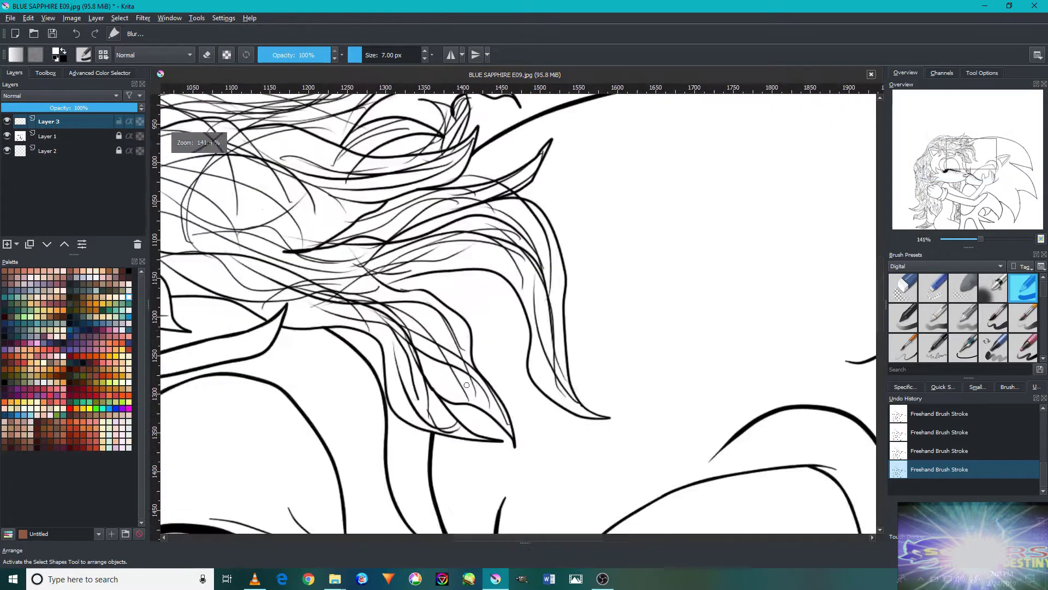
{"action": "scroll", "coordinate": [470, 371], "scroll_direction": "up", "scroll_amount": 2}
{"action": "mouse_move", "coordinate": [437, 388]}
{"action": "left_mouse_down"}
{"action": "mouse_move", "coordinate": [445, 363]}
{"action": "mouse_move", "coordinate": [499, 374]}
{"action": "mouse_move", "coordinate": [495, 351]}
{"action": "mouse_move", "coordinate": [504, 376]}
{"action": "mouse_move", "coordinate": [516, 360]}
{"action": "mouse_move", "coordinate": [547, 410]}
{"action": "left_mouse_up"}
{"action": "mouse_move", "coordinate": [612, 326]}
{"action": "left_mouse_down"}
{"action": "mouse_move", "coordinate": [503, 351]}
{"action": "mouse_move", "coordinate": [494, 370]}
{"action": "mouse_move", "coordinate": [600, 342]}
{"action": "mouse_move", "coordinate": [557, 346]}
{"action": "mouse_move", "coordinate": [771, 419]}
{"action": "left_mouse_up"}
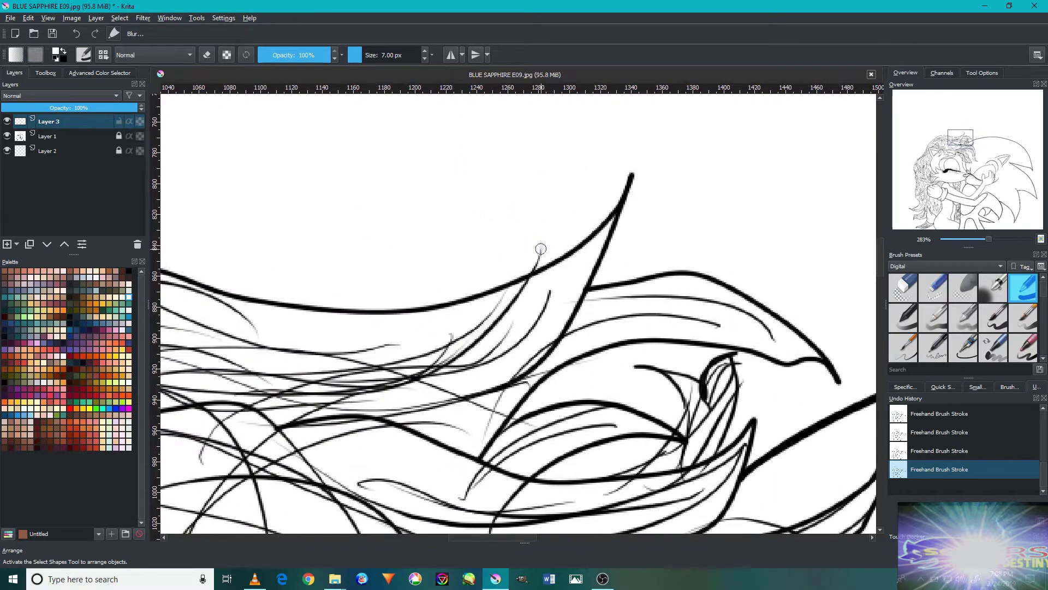
{"action": "scroll", "coordinate": [540, 248], "scroll_direction": "up", "scroll_amount": 5}
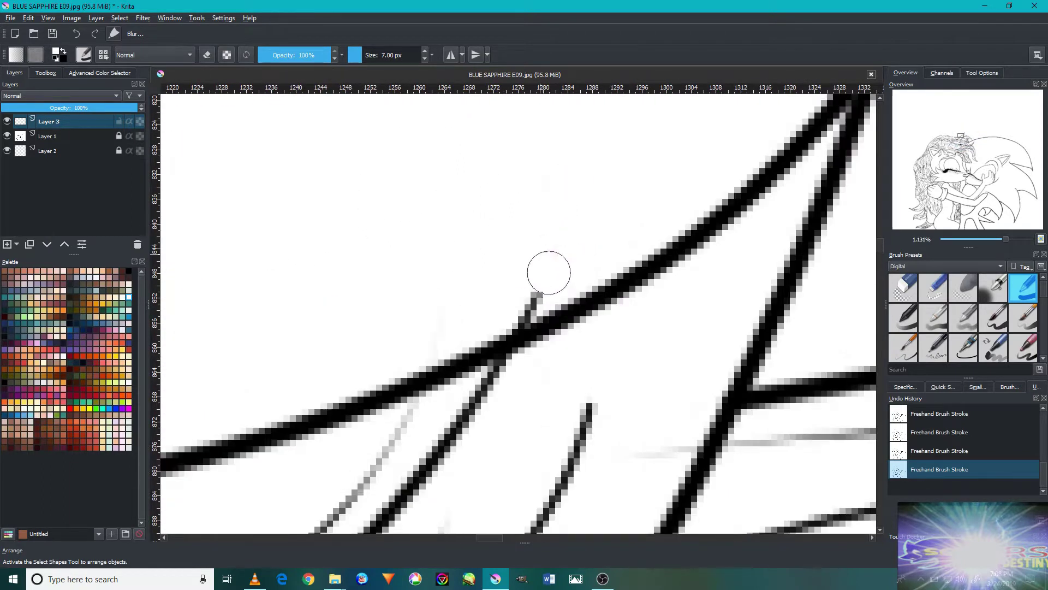
{"action": "scroll", "coordinate": [500, 307], "scroll_direction": "down", "scroll_amount": 5}
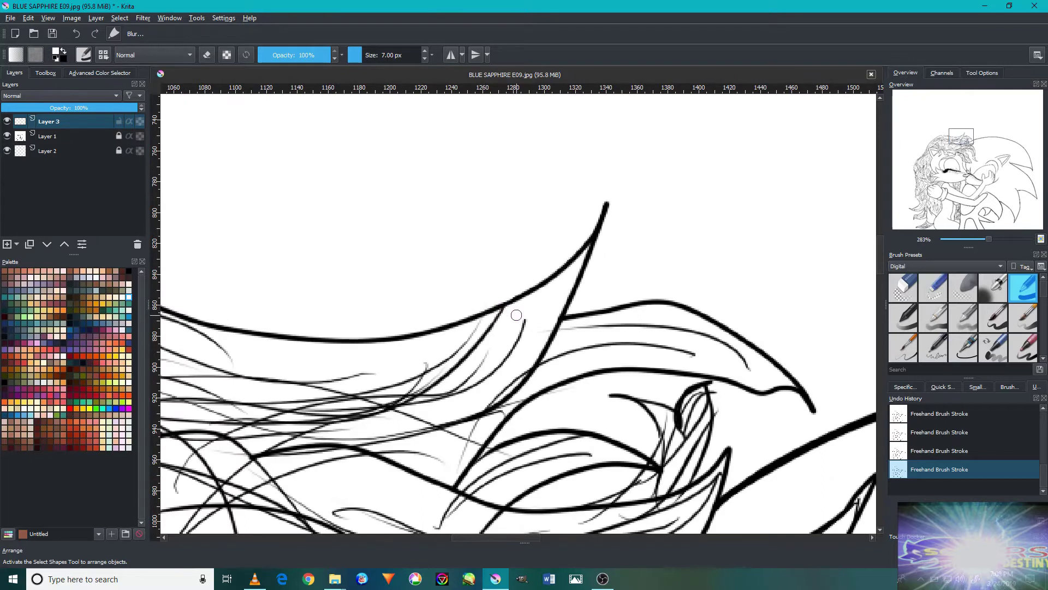
Zoom in on the girl's ear corner and undo the stray stroke tail there.
{"action": "left_click_drag", "start_coordinate": [413, 357], "coordinate": [751, 315]}
{"action": "left_click_drag", "start_coordinate": [530, 311], "coordinate": [620, 280]}
{"action": "left_click_drag", "start_coordinate": [575, 351], "coordinate": [586, 147]}
{"action": "left_click_drag", "start_coordinate": [606, 327], "coordinate": [579, 207]}
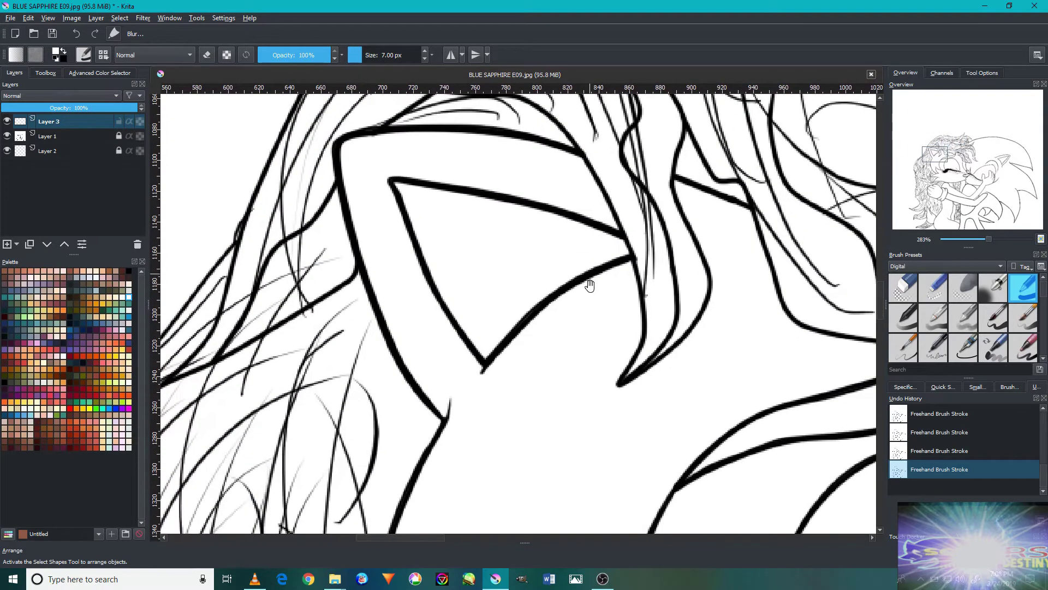
{"action": "left_click_drag", "start_coordinate": [606, 304], "coordinate": [591, 245]}
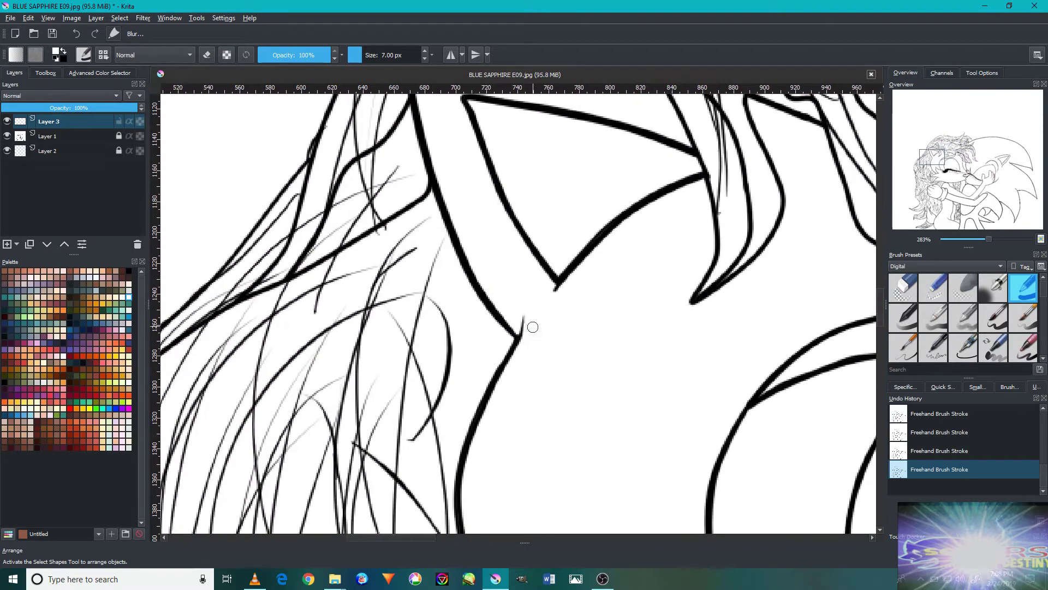
{"action": "scroll", "coordinate": [534, 328], "scroll_direction": "up", "scroll_amount": 4}
{"action": "key", "text": "ctrl+z"}
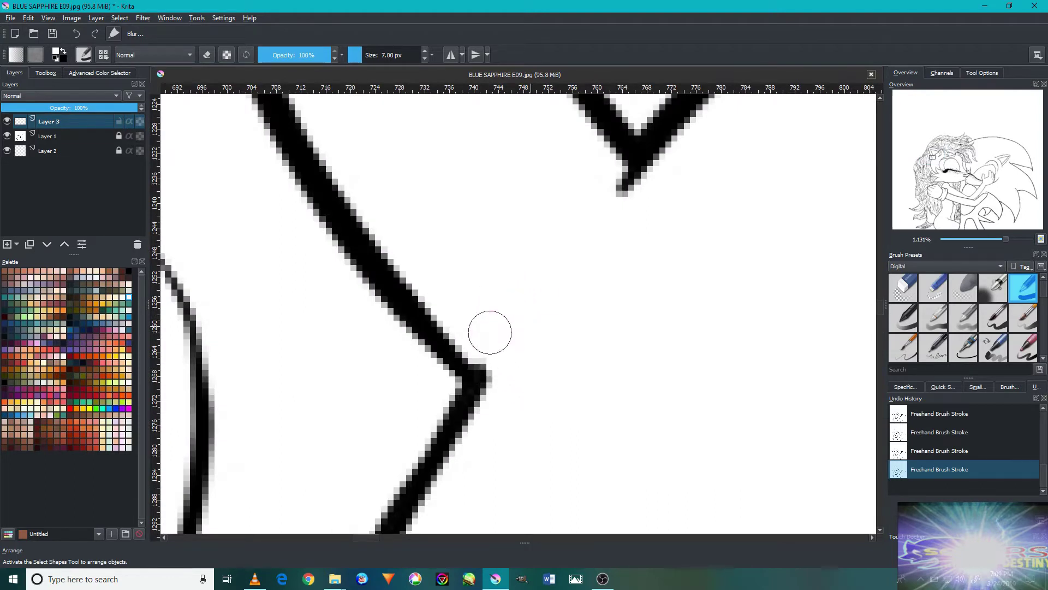
Zoom out and check the area across the girl's head right of the ear.
{"action": "scroll", "coordinate": [579, 325], "scroll_direction": "down", "scroll_amount": 5}
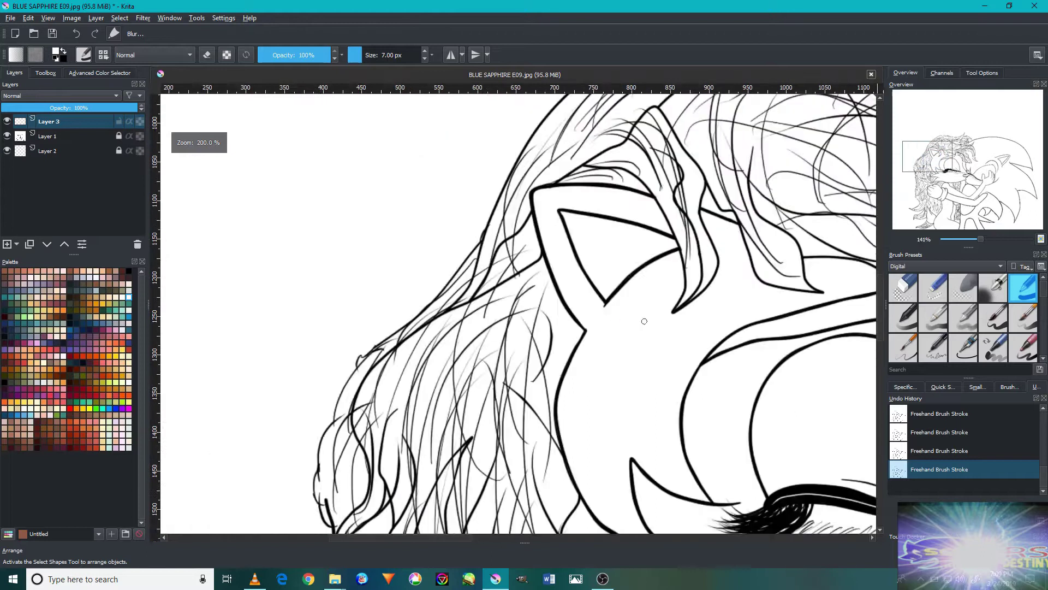
{"action": "scroll", "coordinate": [644, 321], "scroll_direction": "down", "scroll_amount": 1}
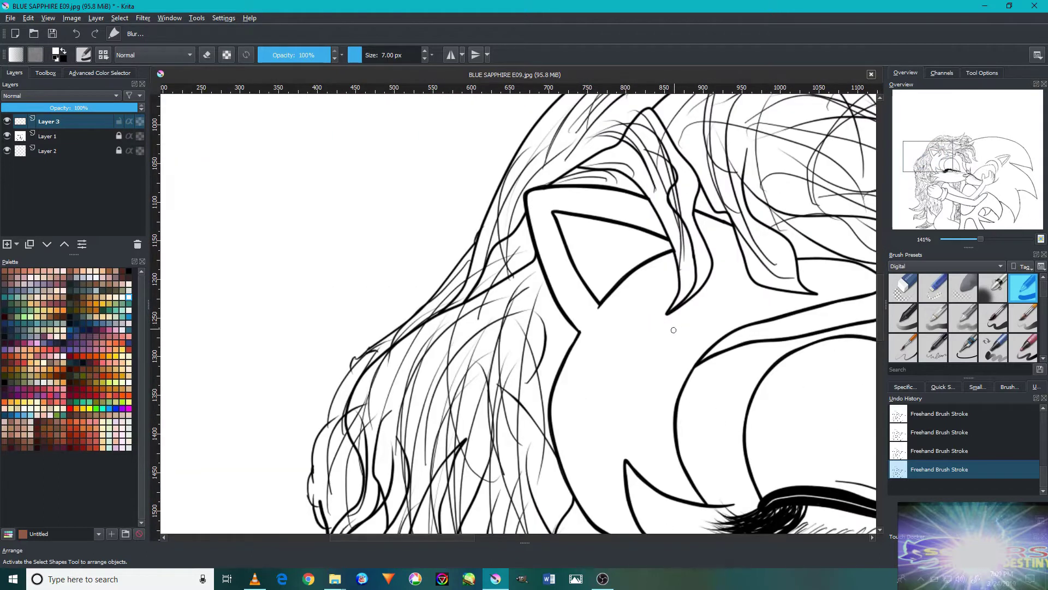
{"action": "left_click_drag", "start_coordinate": [714, 323], "coordinate": [594, 386]}
{"action": "mouse_move", "coordinate": [819, 404]}
{"action": "left_mouse_down"}
{"action": "mouse_move", "coordinate": [644, 344]}
{"action": "mouse_move", "coordinate": [596, 290]}
{"action": "left_mouse_up"}
{"action": "left_click_drag", "start_coordinate": [754, 456], "coordinate": [633, 361]}
{"action": "scroll", "coordinate": [652, 450], "scroll_direction": "up", "scroll_amount": 3}
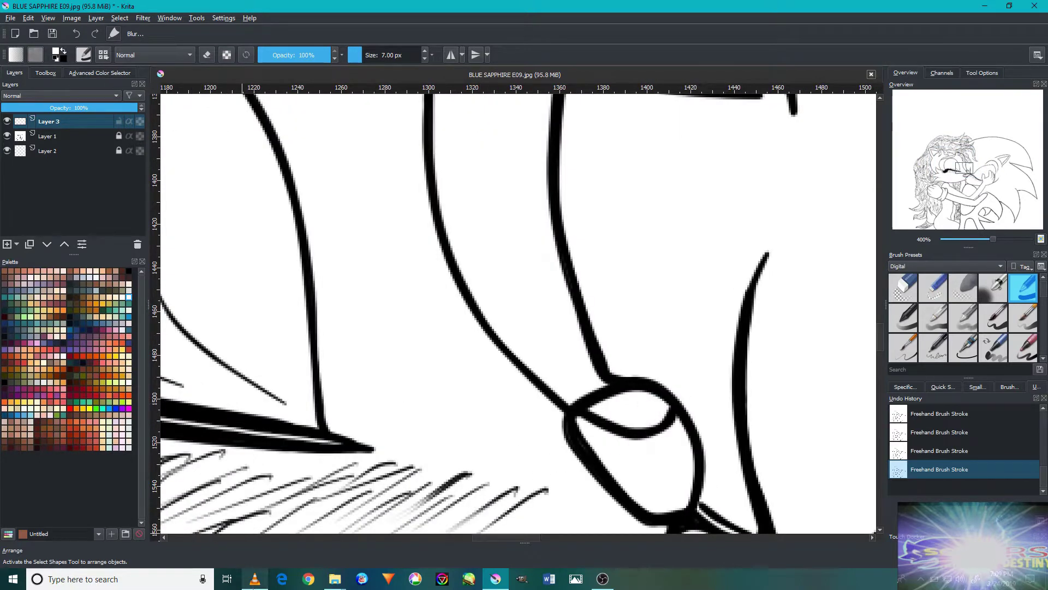
{"action": "scroll", "coordinate": [527, 409], "scroll_direction": "down", "scroll_amount": 5}
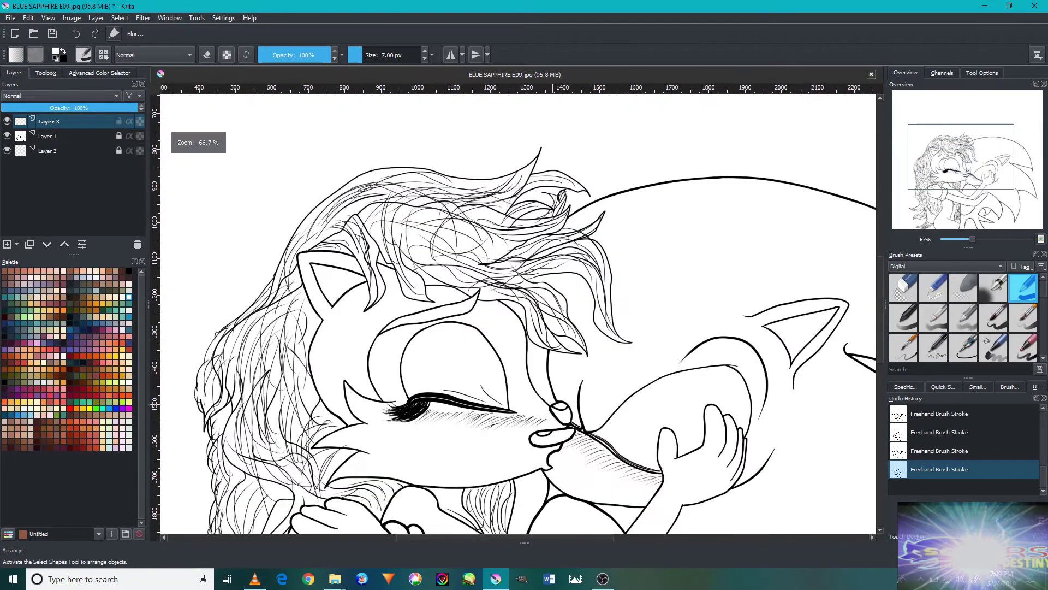
{"action": "scroll", "coordinate": [541, 451], "scroll_direction": "up", "scroll_amount": 3}
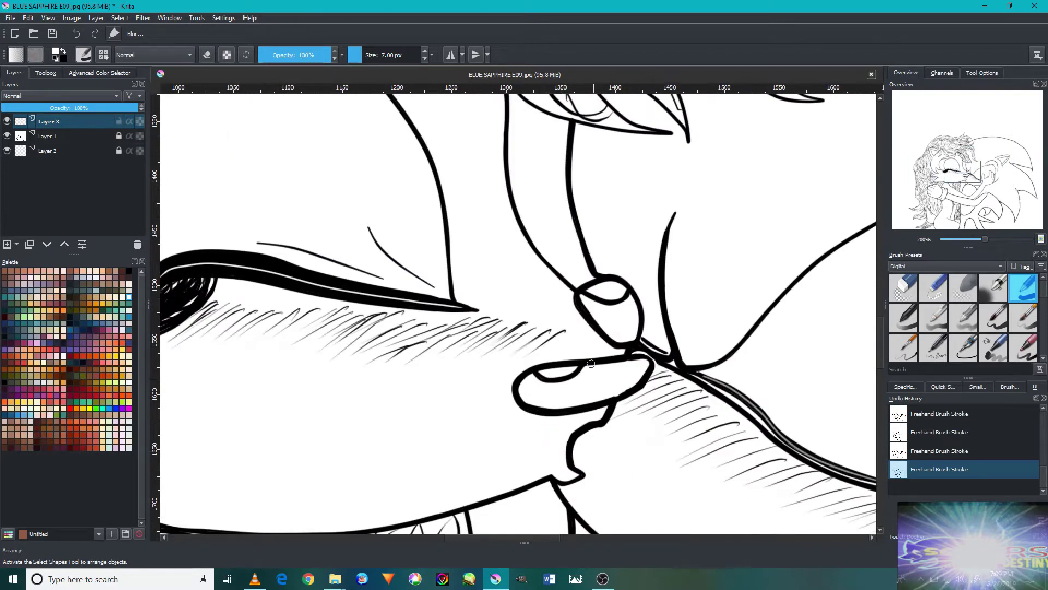
{"action": "scroll", "coordinate": [617, 382], "scroll_direction": "up", "scroll_amount": 2}
{"action": "scroll", "coordinate": [633, 345], "scroll_direction": "down", "scroll_amount": 4}
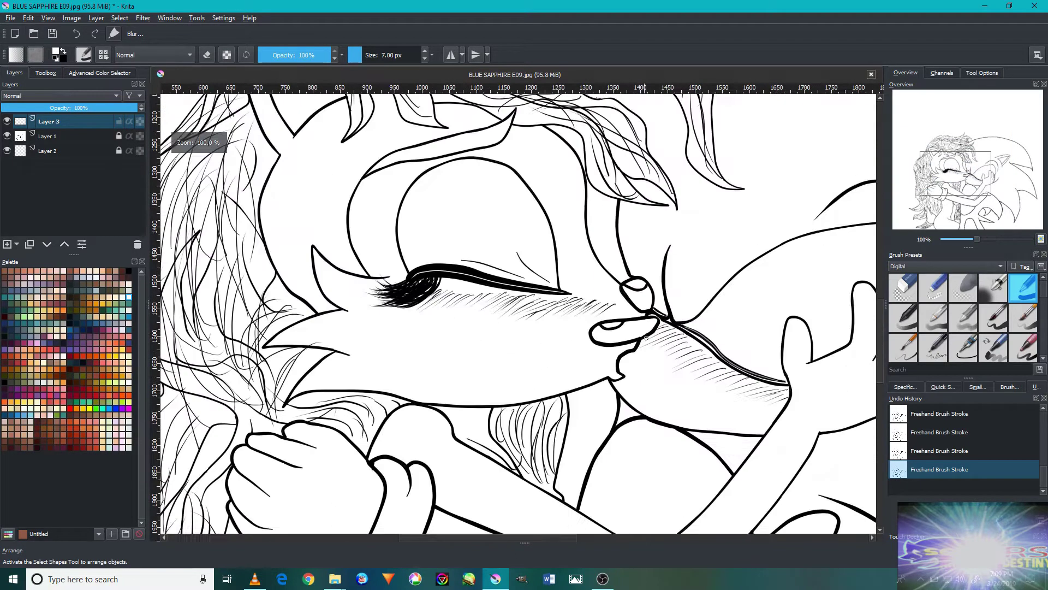
{"action": "scroll", "coordinate": [616, 354], "scroll_direction": "up", "scroll_amount": 1}
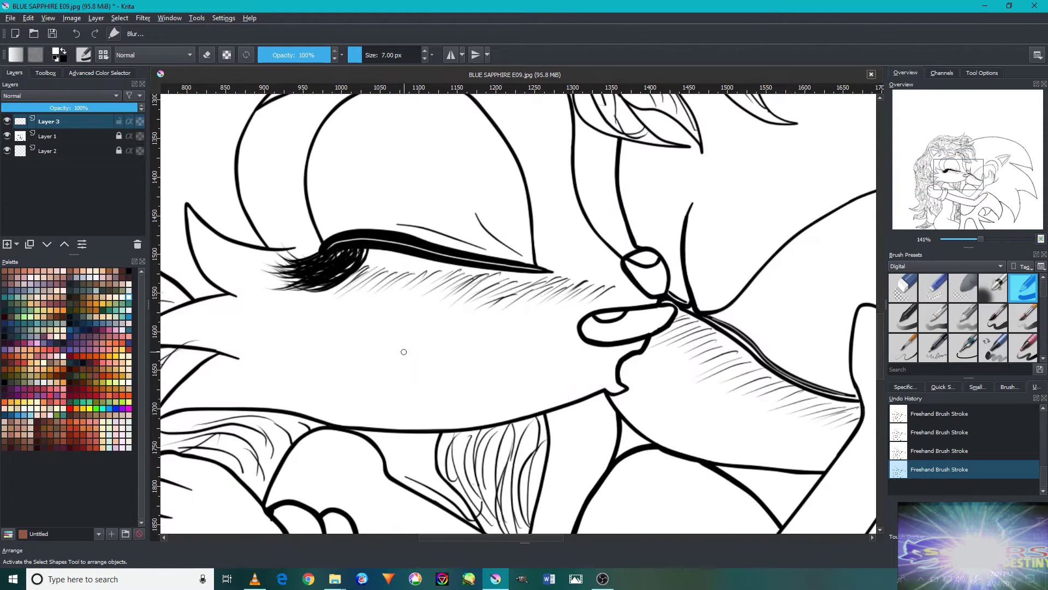
{"action": "left_click_drag", "start_coordinate": [409, 352], "coordinate": [777, 314]}
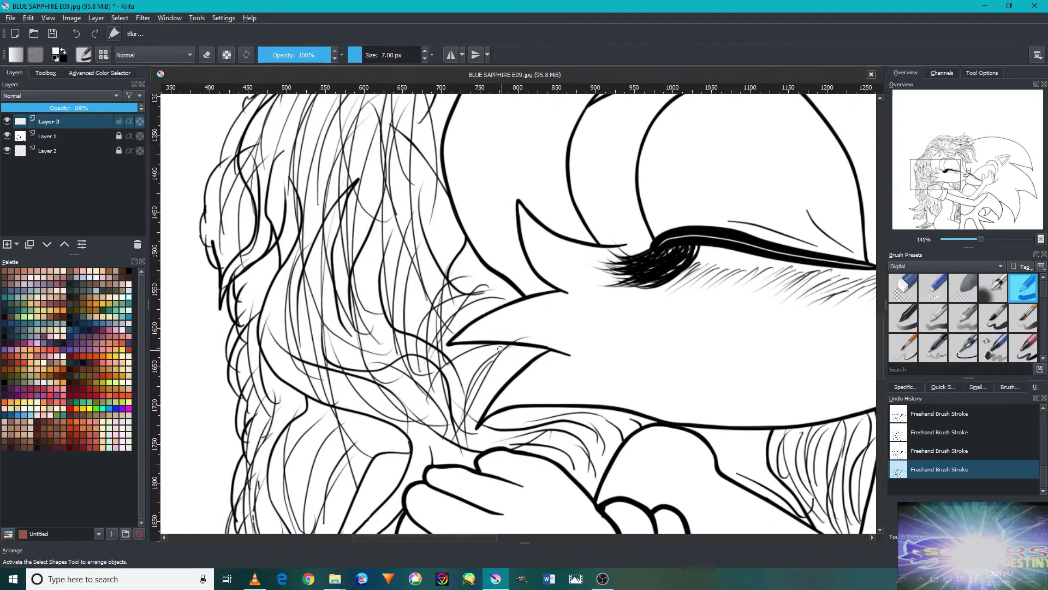
{"action": "scroll", "coordinate": [500, 349], "scroll_direction": "up", "scroll_amount": 2}
{"action": "scroll", "coordinate": [500, 348], "scroll_direction": "up", "scroll_amount": 3}
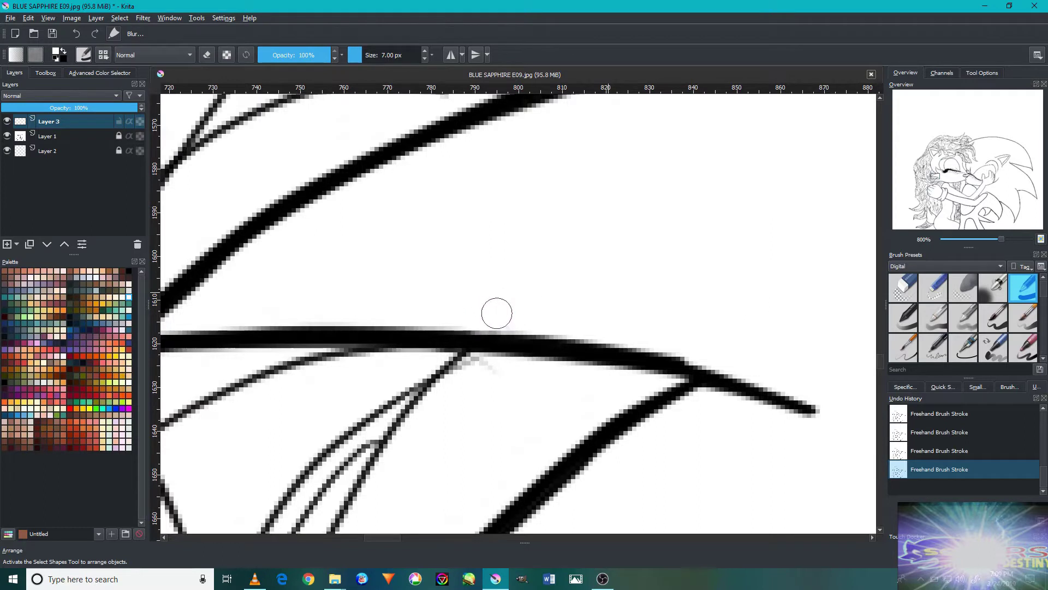
{"action": "scroll", "coordinate": [494, 289], "scroll_direction": "down", "scroll_amount": 4}
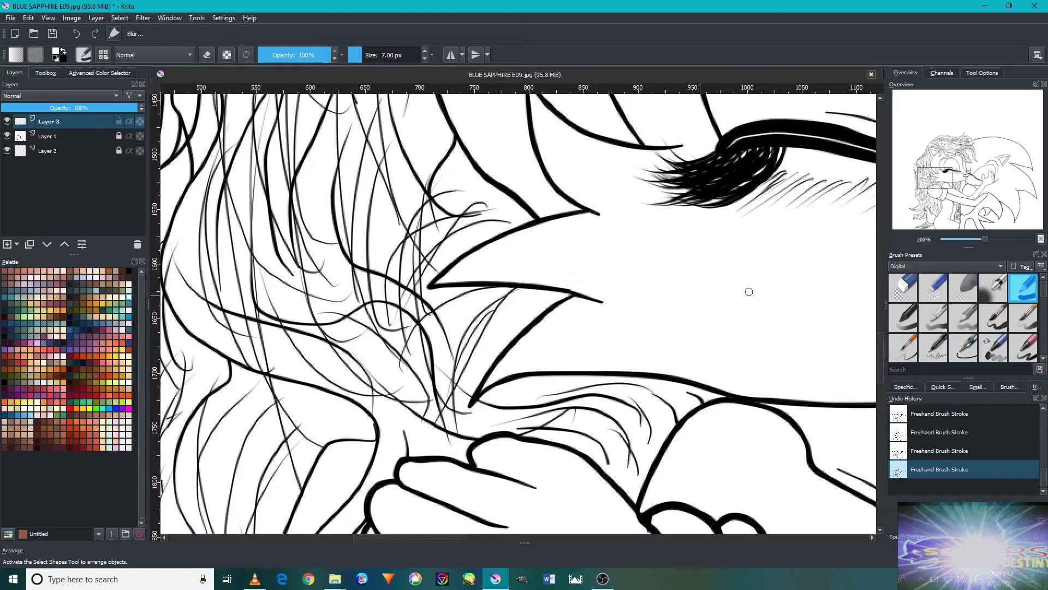
{"action": "left_click_drag", "start_coordinate": [819, 322], "coordinate": [573, 256]}
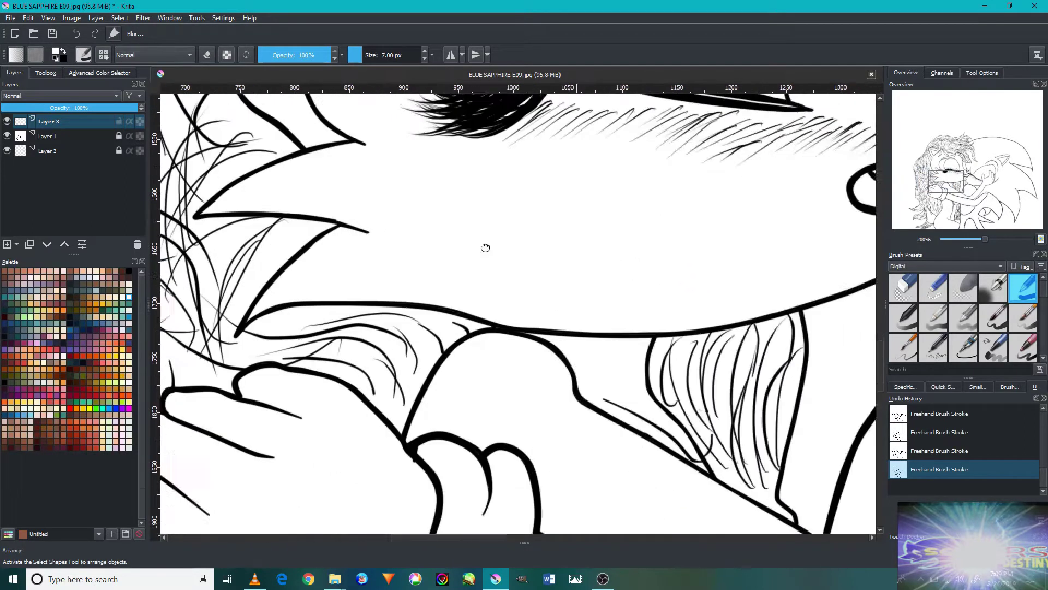
{"action": "mouse_move", "coordinate": [704, 281]}
{"action": "left_mouse_down"}
{"action": "mouse_move", "coordinate": [728, 235]}
{"action": "mouse_move", "coordinate": [462, 273]}
{"action": "left_mouse_up"}
{"action": "mouse_move", "coordinate": [708, 326]}
{"action": "left_mouse_down"}
{"action": "mouse_move", "coordinate": [719, 260]}
{"action": "mouse_move", "coordinate": [618, 259]}
{"action": "left_mouse_up"}
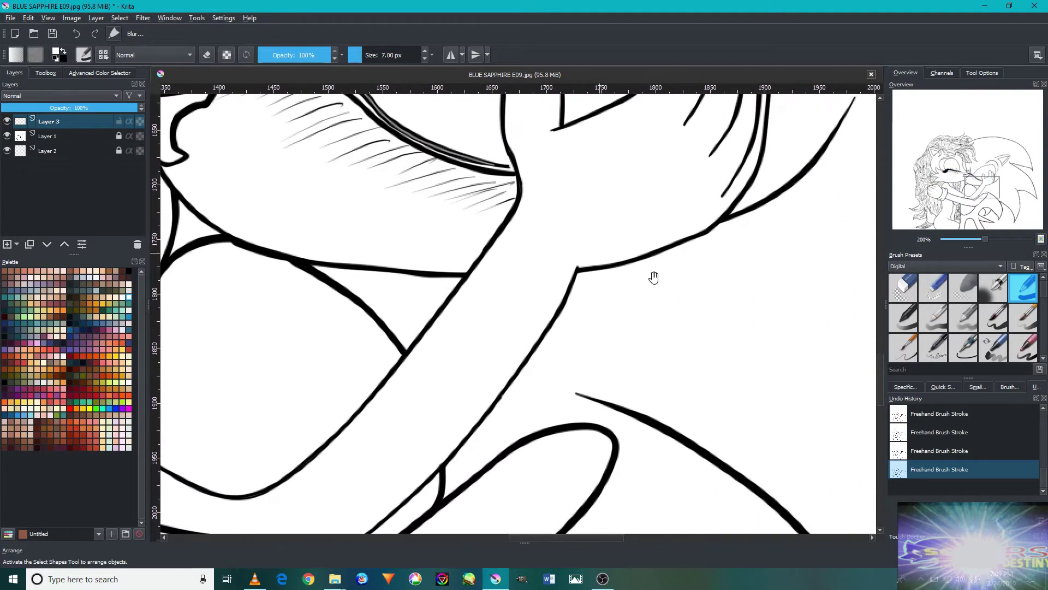
{"action": "left_click_drag", "start_coordinate": [709, 347], "coordinate": [713, 257]}
{"action": "left_click_drag", "start_coordinate": [685, 369], "coordinate": [693, 304]}
{"action": "mouse_move", "coordinate": [504, 377]}
{"action": "left_mouse_down"}
{"action": "mouse_move", "coordinate": [613, 257]}
{"action": "mouse_move", "coordinate": [646, 344]}
{"action": "mouse_move", "coordinate": [907, 377]}
{"action": "left_mouse_up"}
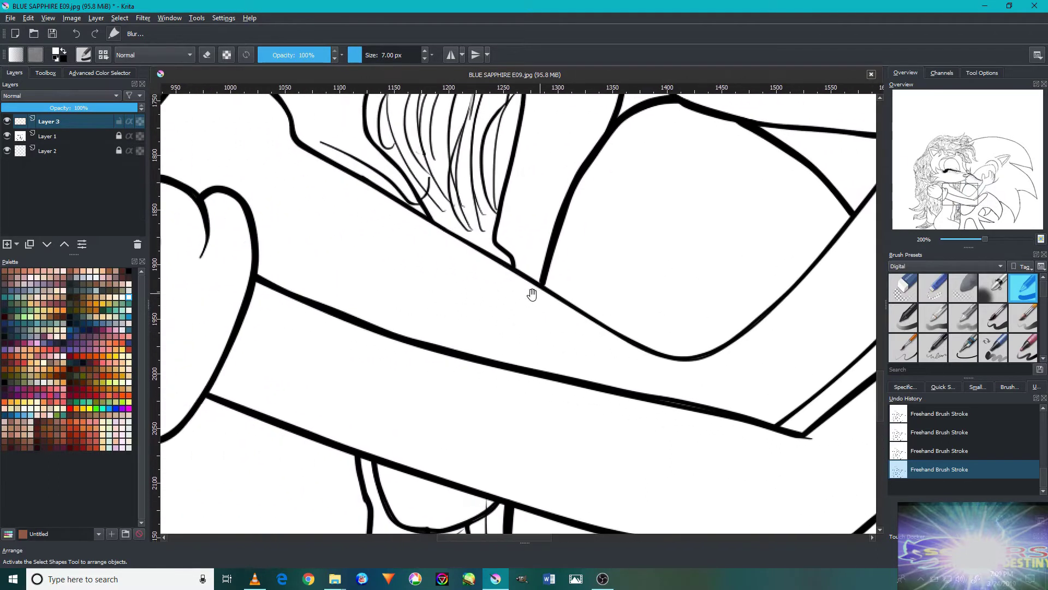
{"action": "left_click_drag", "start_coordinate": [534, 293], "coordinate": [800, 213]}
{"action": "mouse_move", "coordinate": [564, 290]}
{"action": "left_mouse_down"}
{"action": "mouse_move", "coordinate": [605, 272]}
{"action": "mouse_move", "coordinate": [623, 386]}
{"action": "mouse_move", "coordinate": [603, 425]}
{"action": "left_mouse_up"}
{"action": "mouse_move", "coordinate": [723, 306]}
{"action": "left_mouse_down"}
{"action": "mouse_move", "coordinate": [704, 410]}
{"action": "mouse_move", "coordinate": [710, 453]}
{"action": "left_mouse_up"}
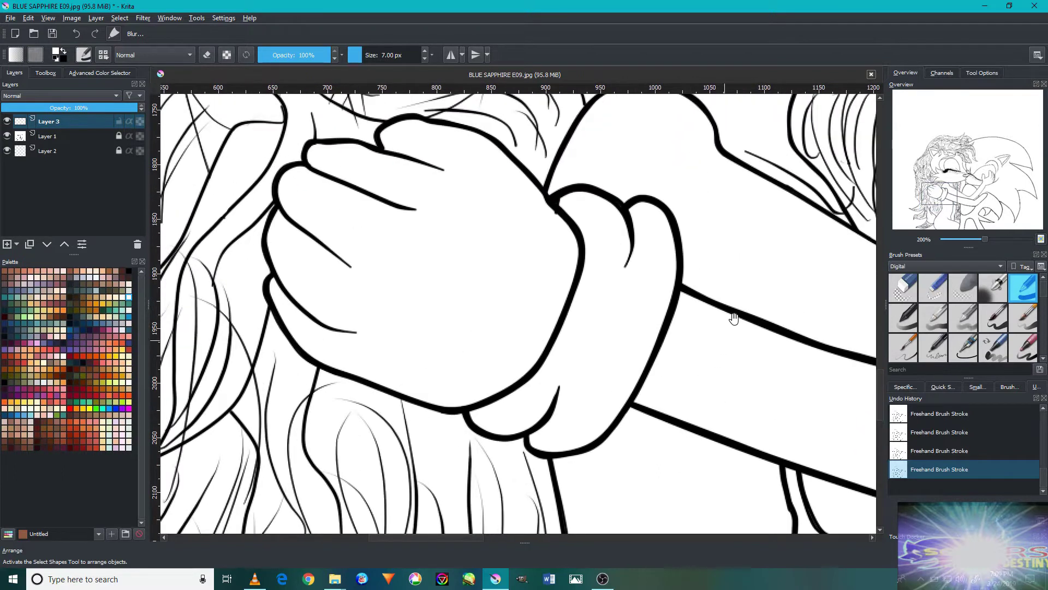
{"action": "left_click_drag", "start_coordinate": [734, 316], "coordinate": [705, 356]}
{"action": "mouse_move", "coordinate": [693, 293]}
{"action": "left_mouse_down"}
{"action": "mouse_move", "coordinate": [753, 283]}
{"action": "mouse_move", "coordinate": [666, 386]}
{"action": "left_mouse_up"}
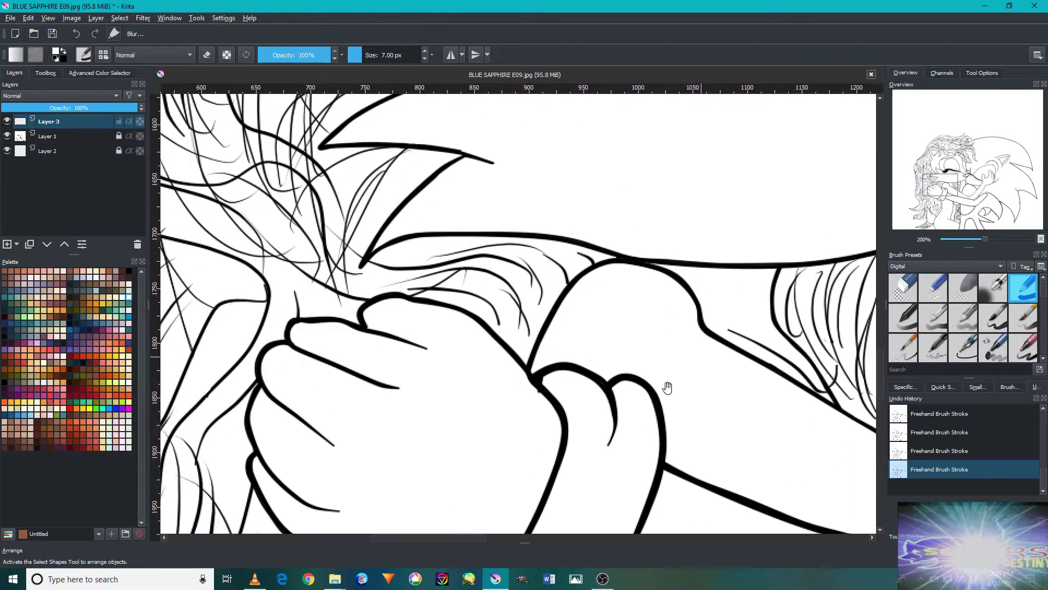
{"action": "left_click_drag", "start_coordinate": [764, 278], "coordinate": [527, 377]}
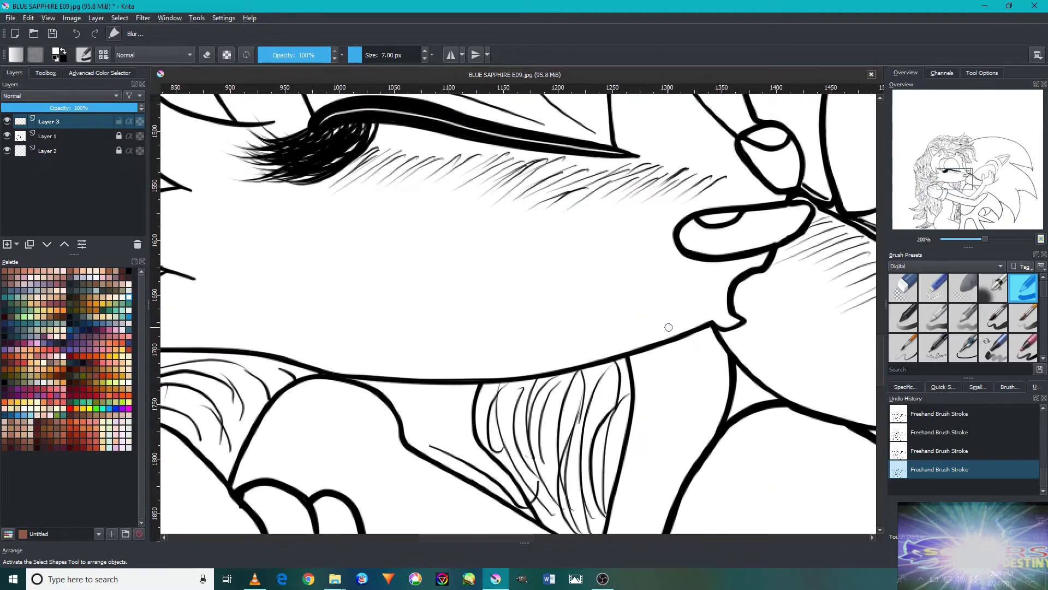
{"action": "scroll", "coordinate": [668, 327], "scroll_direction": "down", "scroll_amount": 3}
{"action": "scroll", "coordinate": [683, 329], "scroll_direction": "down", "scroll_amount": 1}
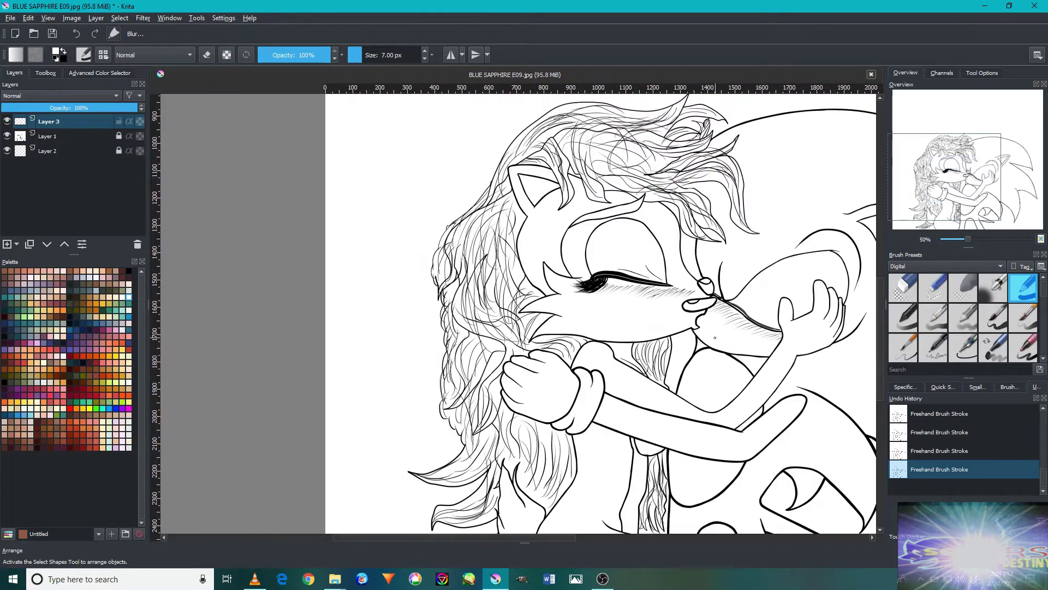
{"action": "mouse_move", "coordinate": [733, 349]}
{"action": "left_mouse_down"}
{"action": "mouse_move", "coordinate": [463, 386]}
{"action": "mouse_move", "coordinate": [487, 282]}
{"action": "left_mouse_up"}
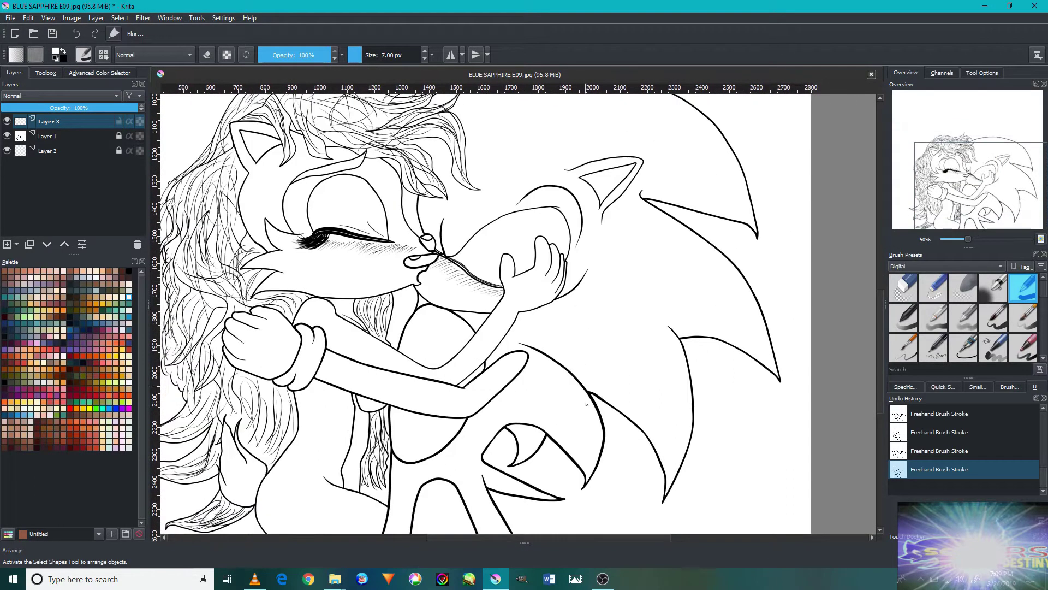
{"action": "scroll", "coordinate": [607, 439], "scroll_direction": "up", "scroll_amount": 4}
{"action": "scroll", "coordinate": [620, 401], "scroll_direction": "down", "scroll_amount": 1}
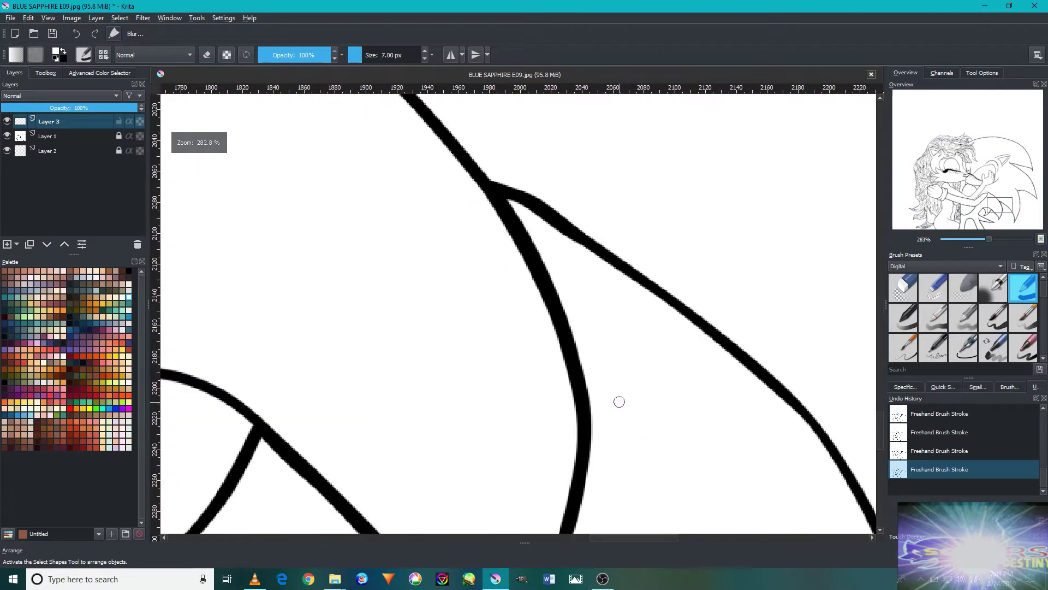
{"action": "scroll", "coordinate": [621, 401], "scroll_direction": "down", "scroll_amount": 1}
{"action": "scroll", "coordinate": [491, 437], "scroll_direction": "up", "scroll_amount": 1}
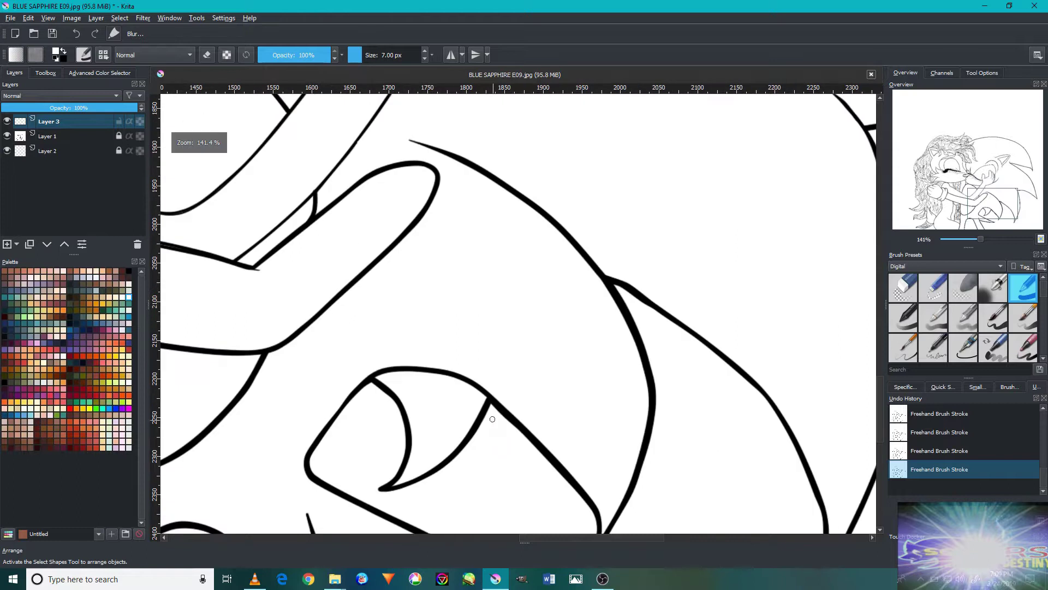
{"action": "left_click_drag", "start_coordinate": [505, 408], "coordinate": [686, 253]}
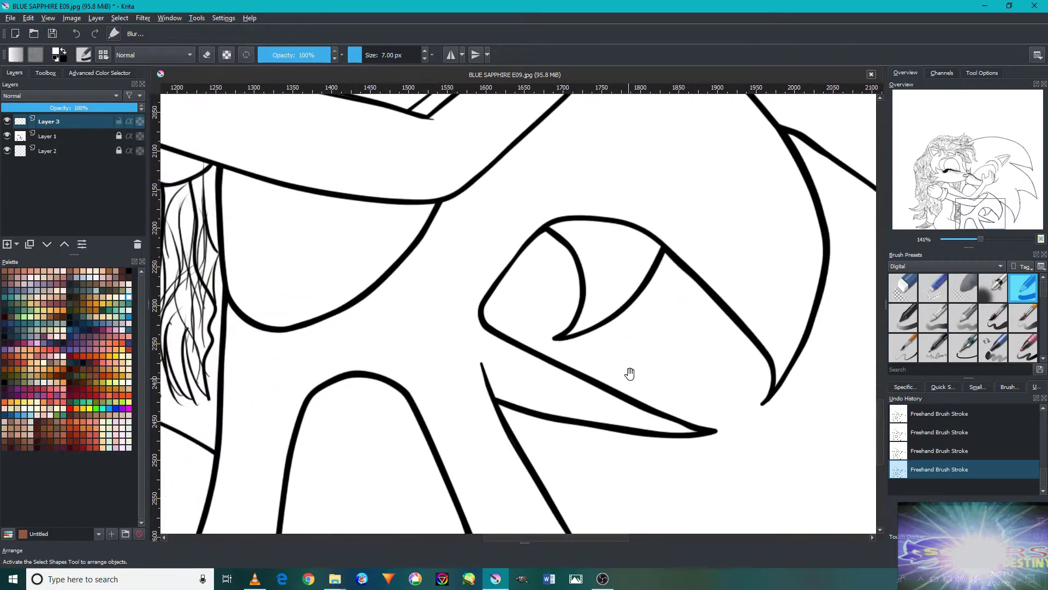
{"action": "left_click_drag", "start_coordinate": [627, 370], "coordinate": [660, 234]}
{"action": "scroll", "coordinate": [660, 315], "scroll_direction": "up", "scroll_amount": 1}
{"action": "scroll", "coordinate": [637, 398], "scroll_direction": "up", "scroll_amount": 1}
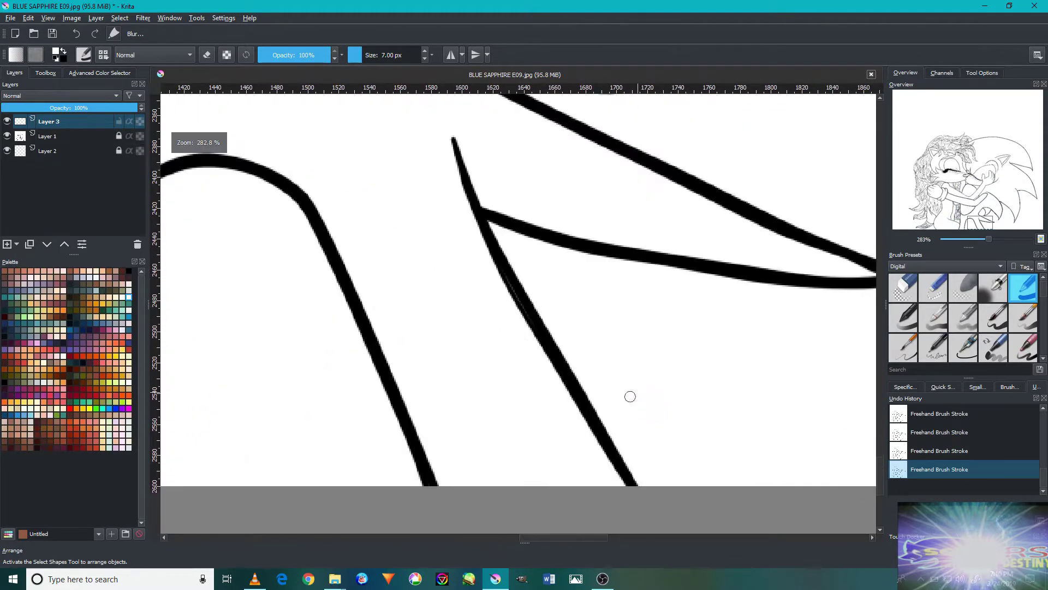
{"action": "mouse_move", "coordinate": [531, 367]}
{"action": "left_mouse_down"}
{"action": "mouse_move", "coordinate": [648, 328]}
{"action": "mouse_move", "coordinate": [740, 274]}
{"action": "mouse_move", "coordinate": [451, 431]}
{"action": "mouse_move", "coordinate": [632, 332]}
{"action": "left_mouse_up"}
{"action": "left_click_drag", "start_coordinate": [399, 330], "coordinate": [469, 386]}
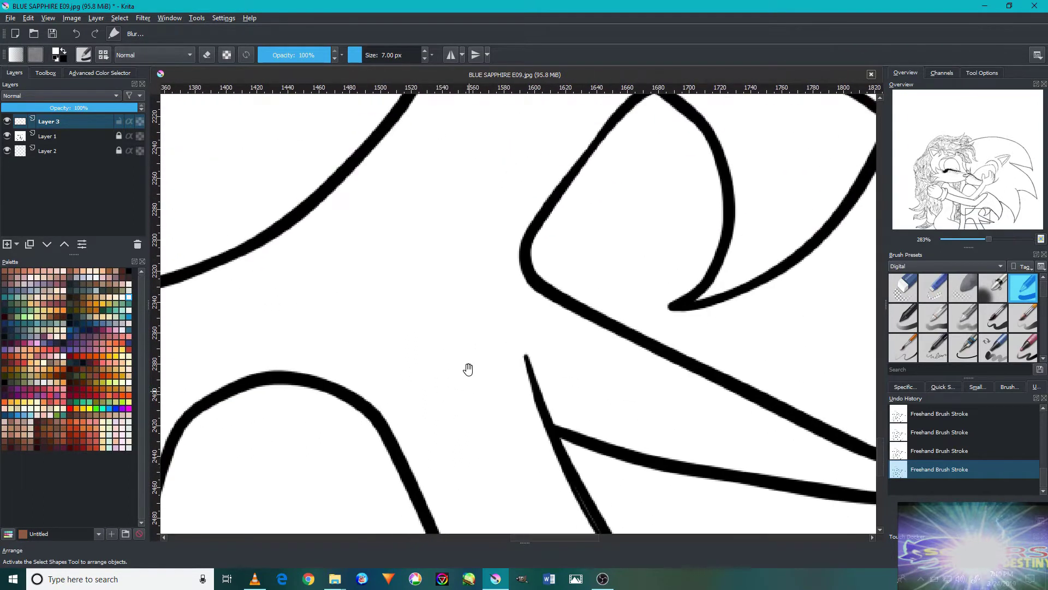
{"action": "left_click_drag", "start_coordinate": [623, 310], "coordinate": [491, 382]}
{"action": "mouse_move", "coordinate": [660, 318]}
{"action": "left_mouse_down"}
{"action": "mouse_move", "coordinate": [604, 304]}
{"action": "mouse_move", "coordinate": [464, 327]}
{"action": "left_mouse_up"}
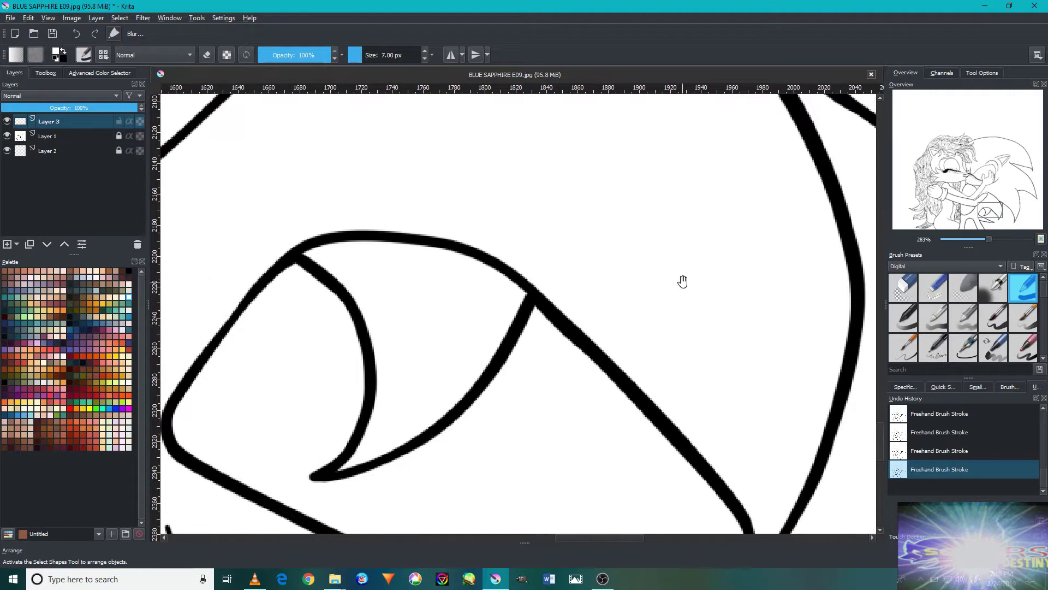
{"action": "left_click_drag", "start_coordinate": [681, 280], "coordinate": [563, 383]}
{"action": "left_click_drag", "start_coordinate": [672, 292], "coordinate": [388, 322]}
{"action": "mouse_move", "coordinate": [672, 330]}
{"action": "left_mouse_down"}
{"action": "mouse_move", "coordinate": [555, 195]}
{"action": "mouse_move", "coordinate": [474, 286]}
{"action": "mouse_move", "coordinate": [445, 395]}
{"action": "left_mouse_up"}
{"action": "left_click_drag", "start_coordinate": [536, 252], "coordinate": [292, 386]}
{"action": "left_click_drag", "start_coordinate": [529, 292], "coordinate": [407, 265]}
{"action": "left_click_drag", "start_coordinate": [511, 214], "coordinate": [503, 441]}
{"action": "left_click_drag", "start_coordinate": [437, 262], "coordinate": [645, 393]}
{"action": "left_click_drag", "start_coordinate": [522, 304], "coordinate": [517, 346]}
{"action": "left_click_drag", "start_coordinate": [503, 98], "coordinate": [503, 267]}
{"action": "left_click_drag", "start_coordinate": [521, 216], "coordinate": [522, 413]}
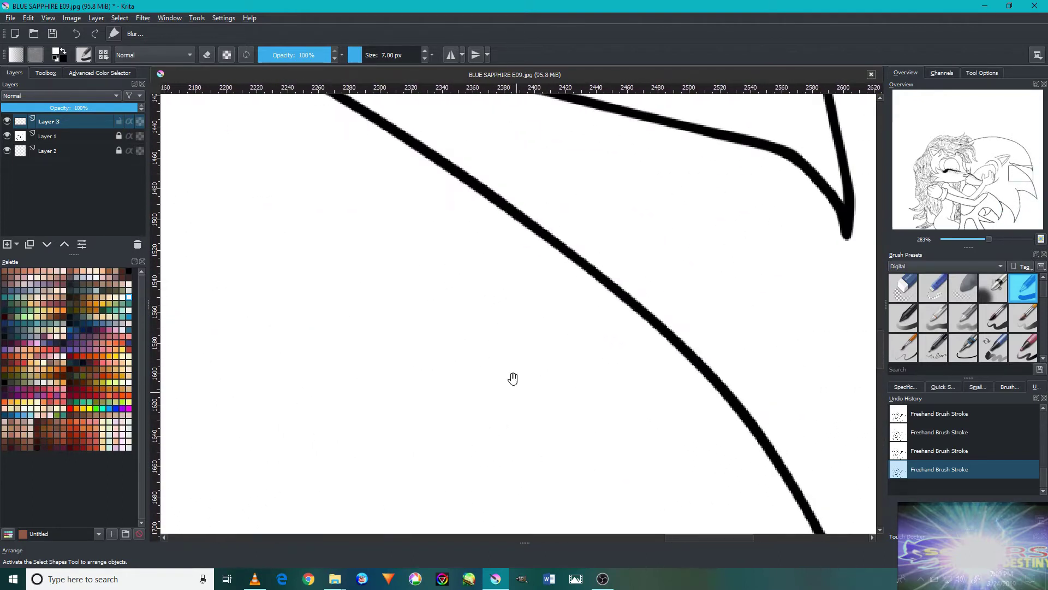
{"action": "mouse_move", "coordinate": [498, 278]}
{"action": "left_mouse_down"}
{"action": "mouse_move", "coordinate": [367, 374]}
{"action": "mouse_move", "coordinate": [566, 405]}
{"action": "mouse_move", "coordinate": [703, 337]}
{"action": "mouse_move", "coordinate": [386, 510]}
{"action": "left_mouse_up"}
{"action": "left_click_drag", "start_coordinate": [555, 259], "coordinate": [609, 459]}
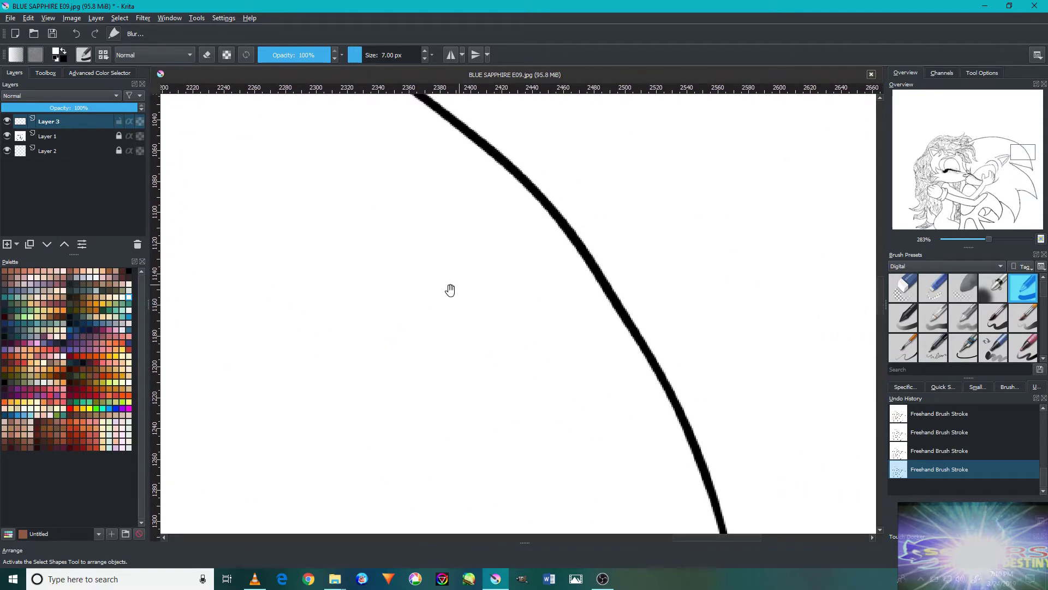
{"action": "left_click_drag", "start_coordinate": [450, 289], "coordinate": [516, 493]}
{"action": "left_click_drag", "start_coordinate": [410, 353], "coordinate": [901, 262]}
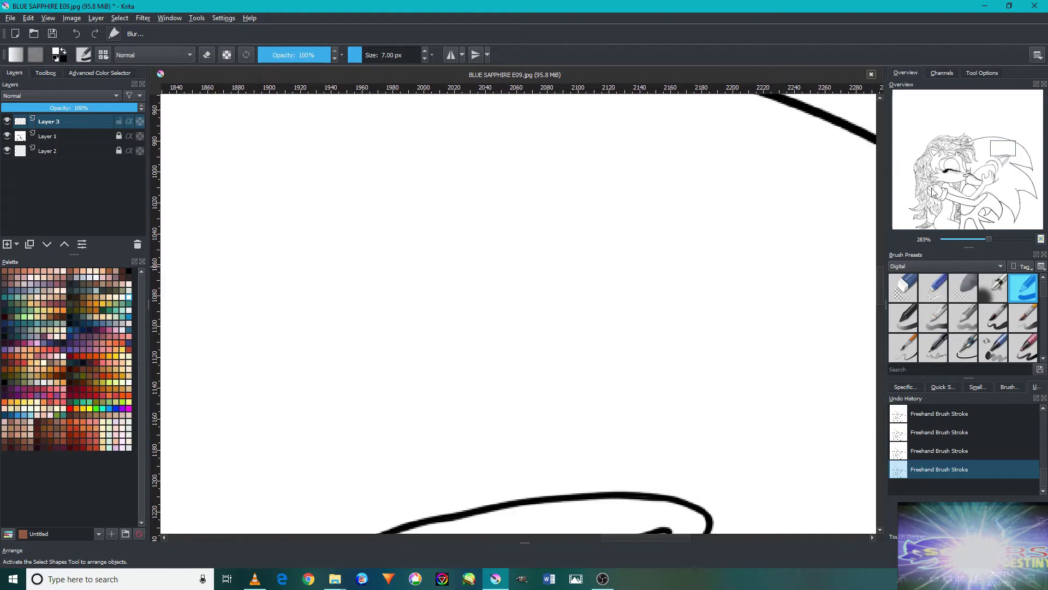
{"action": "left_click_drag", "start_coordinate": [1007, 154], "coordinate": [972, 144]}
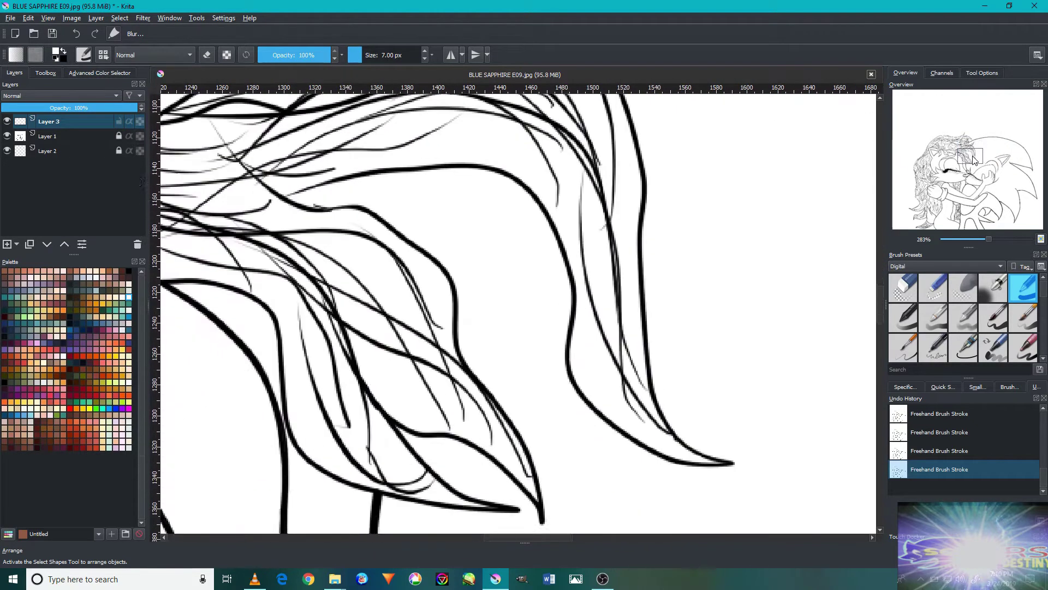
{"action": "left_click_drag", "start_coordinate": [972, 143], "coordinate": [969, 174]}
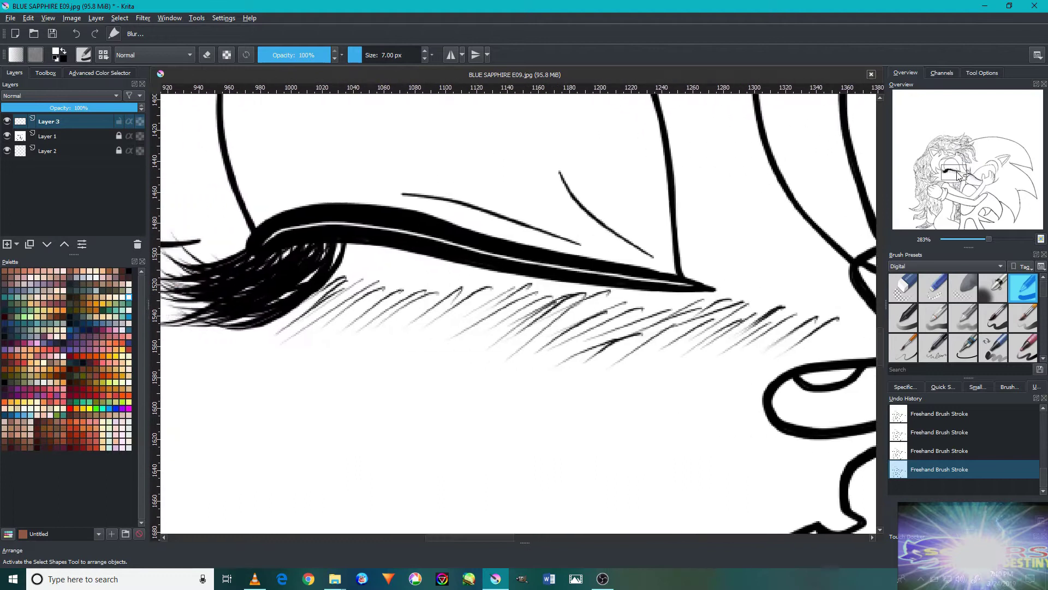
{"action": "left_click_drag", "start_coordinate": [969, 175], "coordinate": [963, 174]}
{"action": "scroll", "coordinate": [733, 382], "scroll_direction": "down", "scroll_amount": 2}
{"action": "scroll", "coordinate": [768, 391], "scroll_direction": "down", "scroll_amount": 2}
{"action": "scroll", "coordinate": [772, 384], "scroll_direction": "down", "scroll_amount": 3}
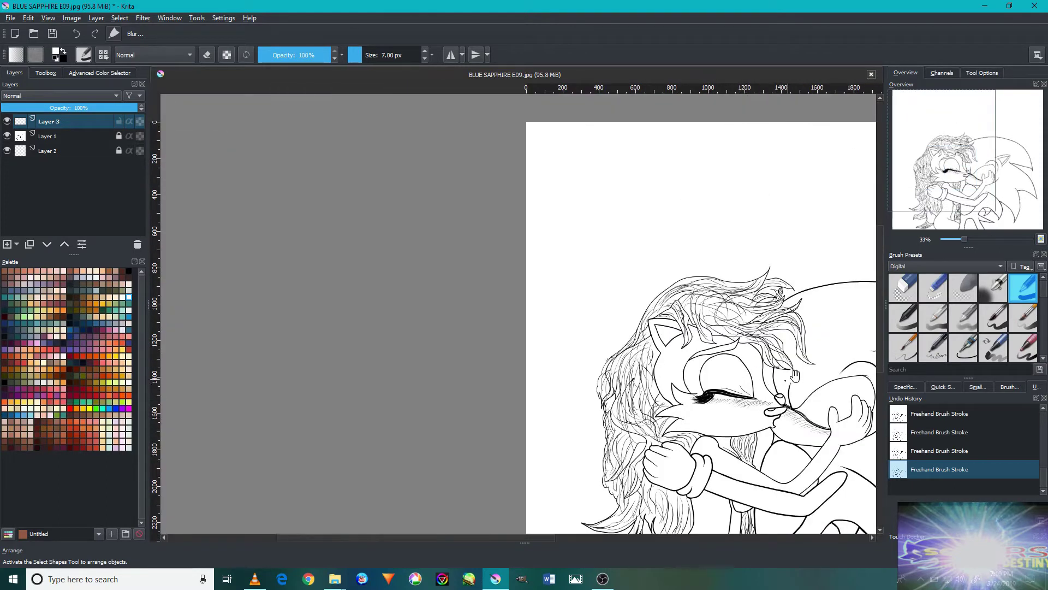
{"action": "left_click_drag", "start_coordinate": [798, 367], "coordinate": [690, 261]}
{"action": "scroll", "coordinate": [709, 306], "scroll_direction": "up", "scroll_amount": 4}
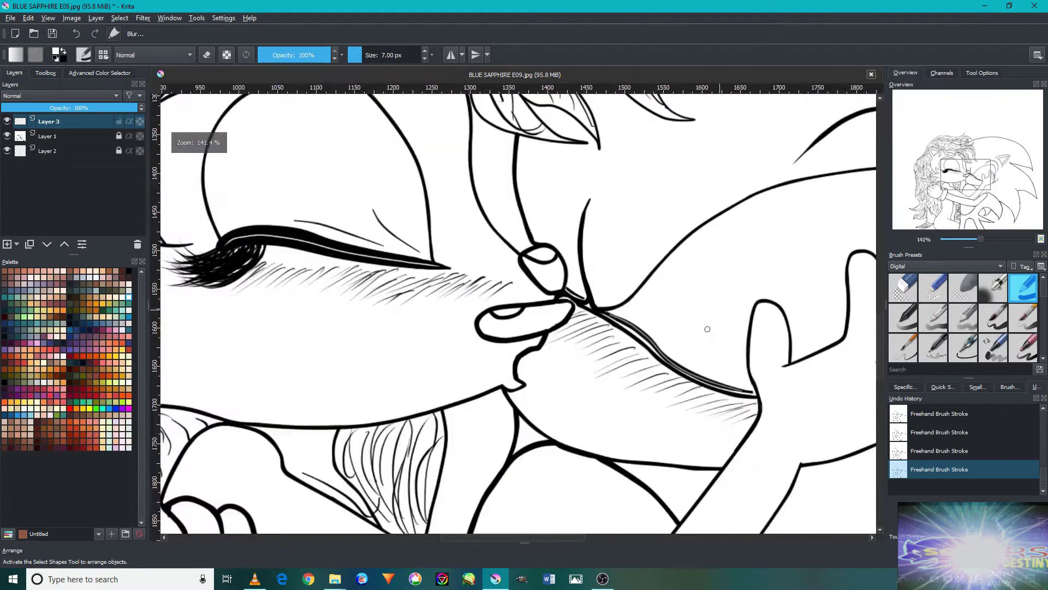
{"action": "scroll", "coordinate": [579, 369], "scroll_direction": "down", "scroll_amount": 2}
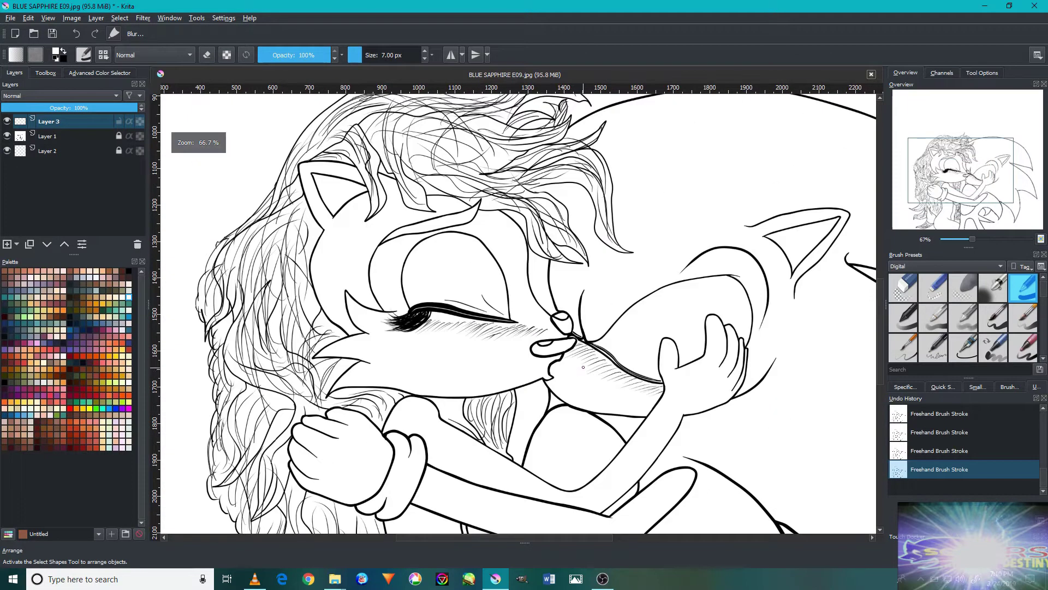
{"action": "scroll", "coordinate": [582, 367], "scroll_direction": "down", "scroll_amount": 2}
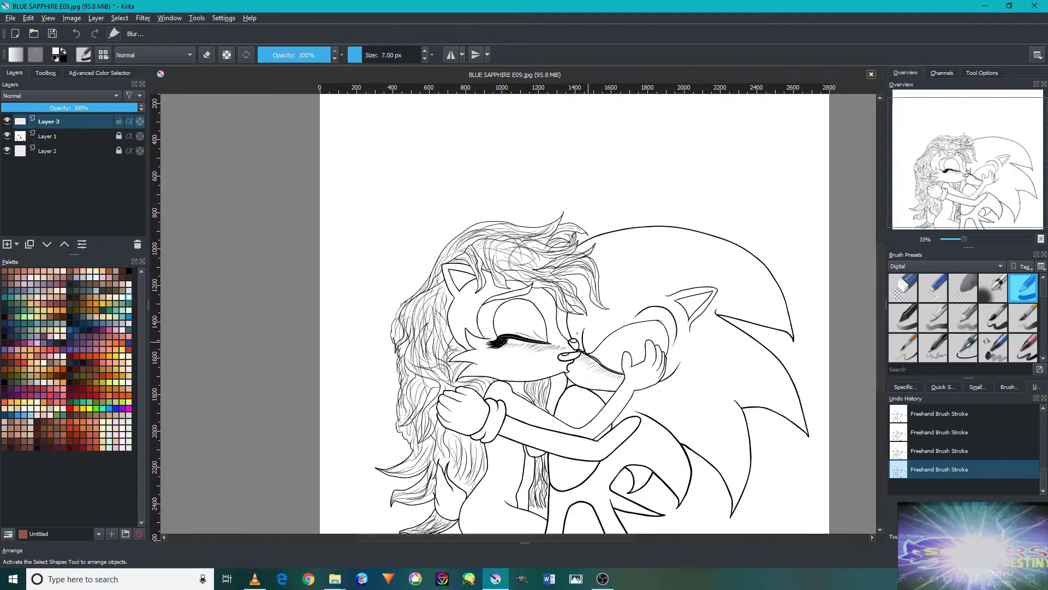
{"action": "scroll", "coordinate": [539, 237], "scroll_direction": "up", "scroll_amount": 4}
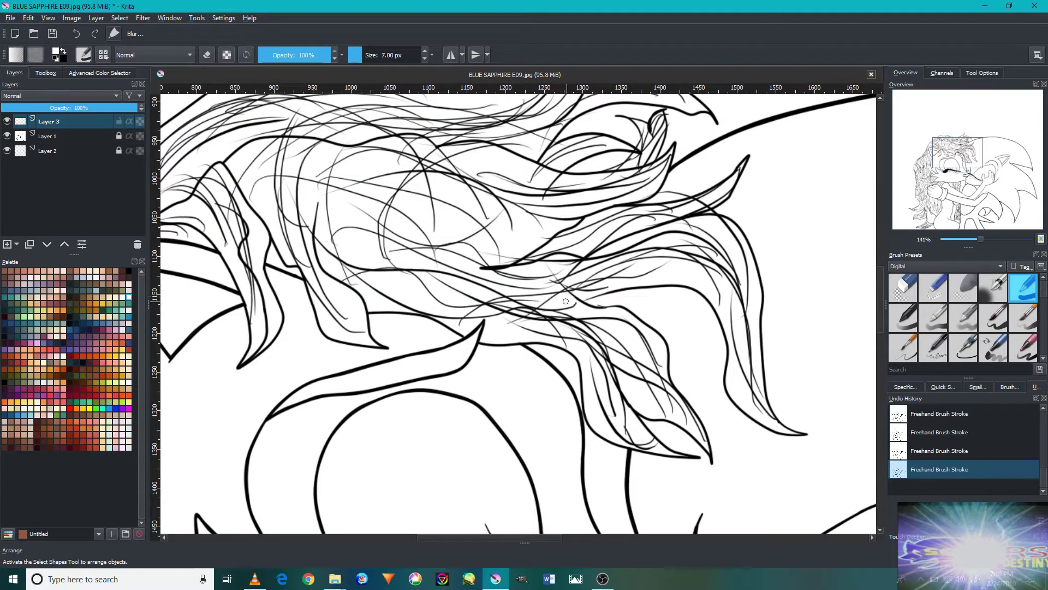
{"action": "left_click_drag", "start_coordinate": [554, 319], "coordinate": [851, 267]}
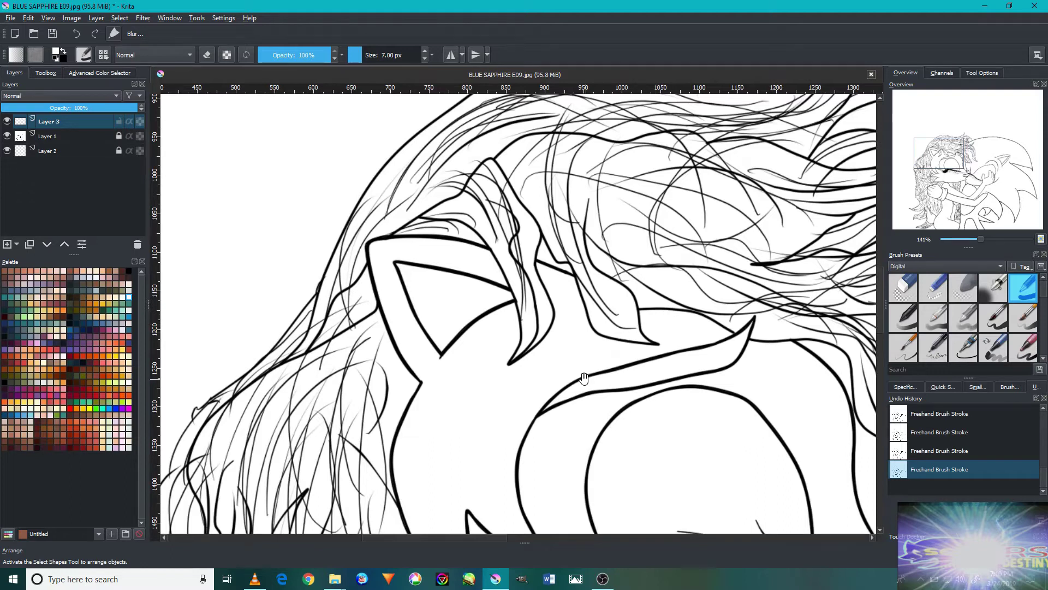
{"action": "left_click_drag", "start_coordinate": [584, 378], "coordinate": [655, 290]}
{"action": "left_click_drag", "start_coordinate": [633, 346], "coordinate": [620, 241]}
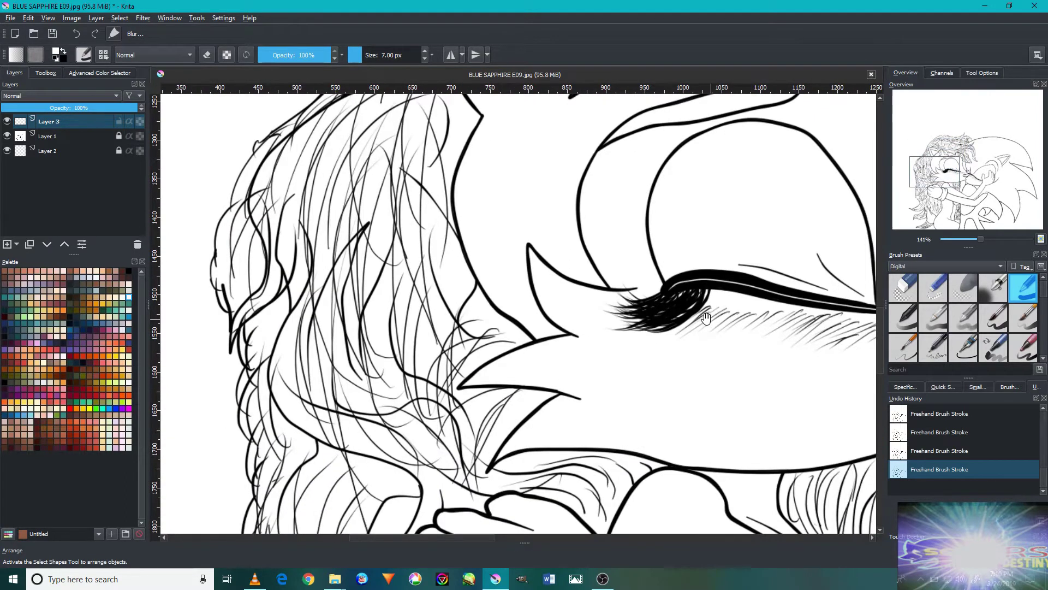
{"action": "left_click_drag", "start_coordinate": [711, 318], "coordinate": [430, 327]}
{"action": "mouse_move", "coordinate": [689, 344]}
{"action": "left_mouse_down"}
{"action": "mouse_move", "coordinate": [666, 367]}
{"action": "mouse_move", "coordinate": [479, 390]}
{"action": "left_mouse_up"}
{"action": "mouse_move", "coordinate": [585, 403]}
{"action": "left_mouse_down"}
{"action": "mouse_move", "coordinate": [678, 402]}
{"action": "mouse_move", "coordinate": [609, 316]}
{"action": "mouse_move", "coordinate": [620, 300]}
{"action": "mouse_move", "coordinate": [597, 307]}
{"action": "mouse_move", "coordinate": [593, 356]}
{"action": "mouse_move", "coordinate": [716, 222]}
{"action": "left_mouse_up"}
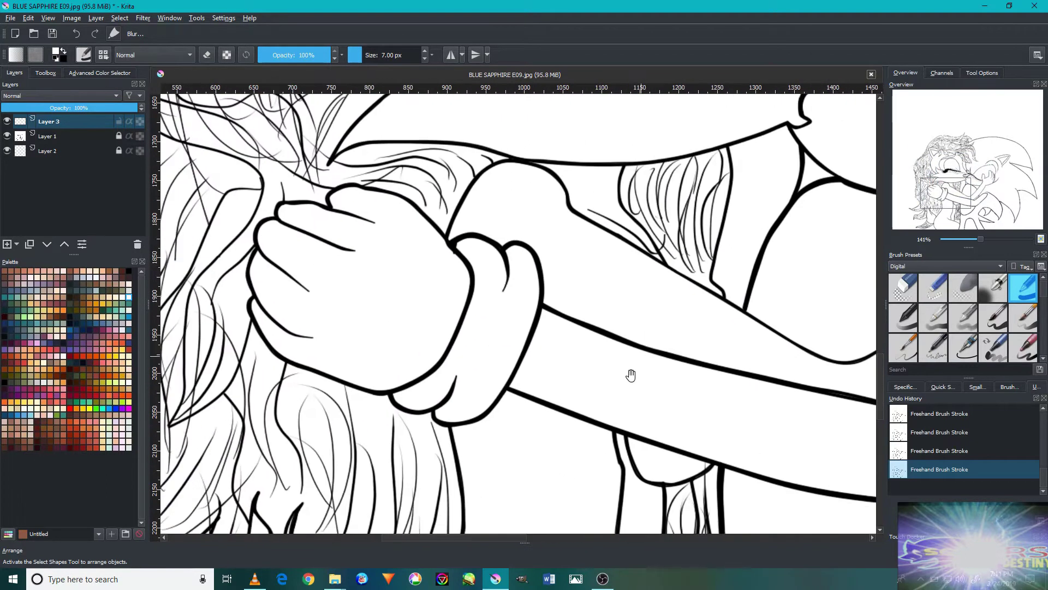
{"action": "left_click_drag", "start_coordinate": [632, 371], "coordinate": [670, 215]}
{"action": "left_click_drag", "start_coordinate": [660, 344], "coordinate": [648, 297]}
{"action": "mouse_move", "coordinate": [655, 464]}
{"action": "left_mouse_down"}
{"action": "mouse_move", "coordinate": [667, 351]}
{"action": "mouse_move", "coordinate": [710, 223]}
{"action": "mouse_move", "coordinate": [627, 356]}
{"action": "left_mouse_up"}
{"action": "mouse_move", "coordinate": [671, 208]}
{"action": "left_mouse_down"}
{"action": "mouse_move", "coordinate": [679, 311]}
{"action": "mouse_move", "coordinate": [623, 379]}
{"action": "left_mouse_up"}
{"action": "left_click_drag", "start_coordinate": [664, 290], "coordinate": [585, 433]}
{"action": "left_click_drag", "start_coordinate": [592, 246], "coordinate": [601, 386]}
{"action": "left_click_drag", "start_coordinate": [592, 306], "coordinate": [603, 392]}
{"action": "left_click_drag", "start_coordinate": [601, 267], "coordinate": [605, 388]}
{"action": "left_click_drag", "start_coordinate": [562, 360], "coordinate": [661, 369]}
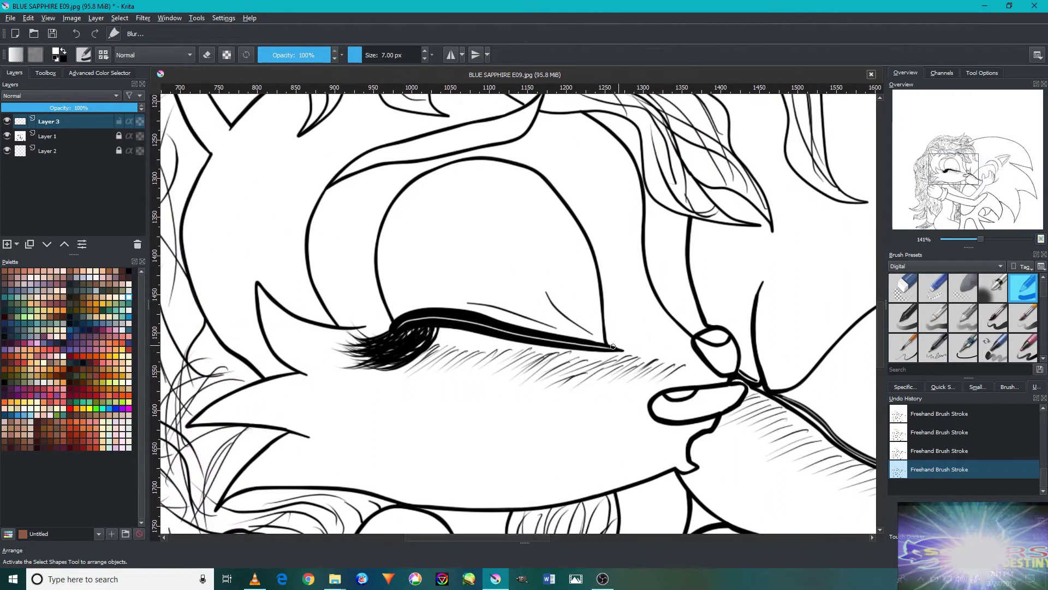
{"action": "scroll", "coordinate": [633, 366], "scroll_direction": "down", "scroll_amount": 3}
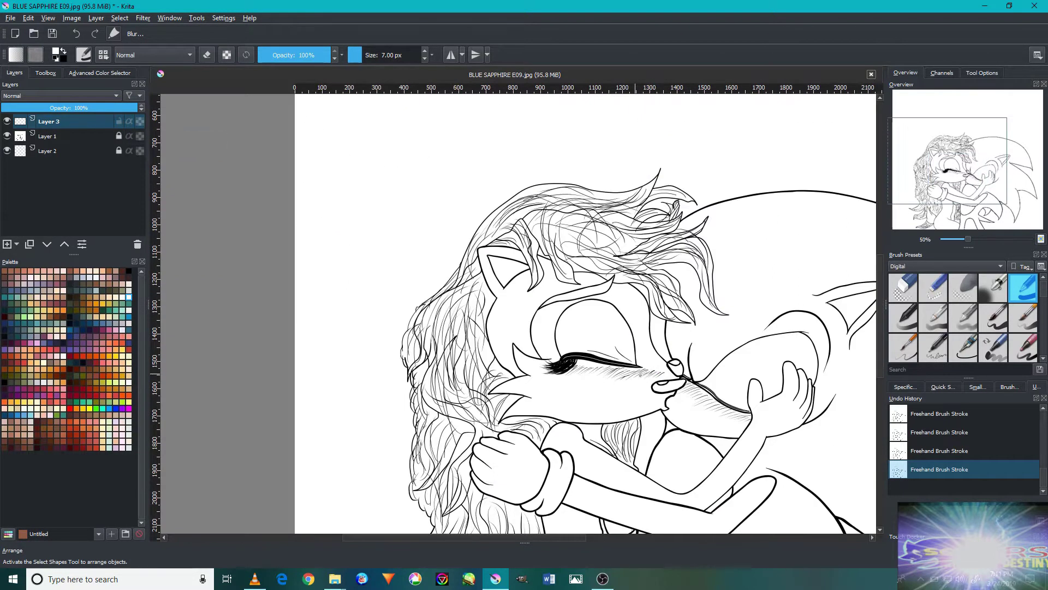
{"action": "left_click_drag", "start_coordinate": [691, 385], "coordinate": [542, 318]}
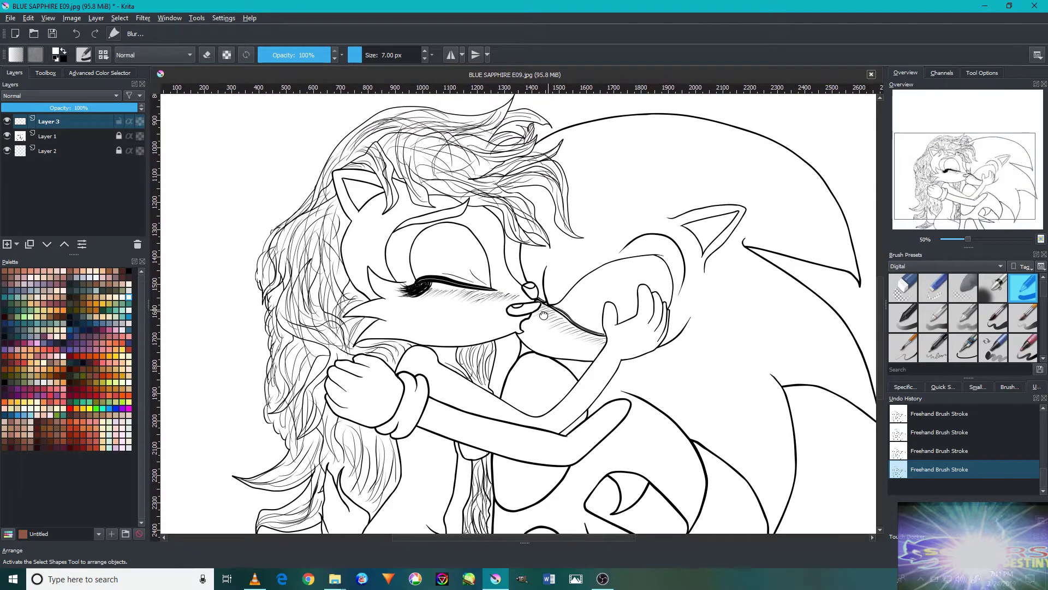
{"action": "scroll", "coordinate": [578, 318], "scroll_direction": "up", "scroll_amount": 2}
{"action": "scroll", "coordinate": [578, 318], "scroll_direction": "up", "scroll_amount": 2}
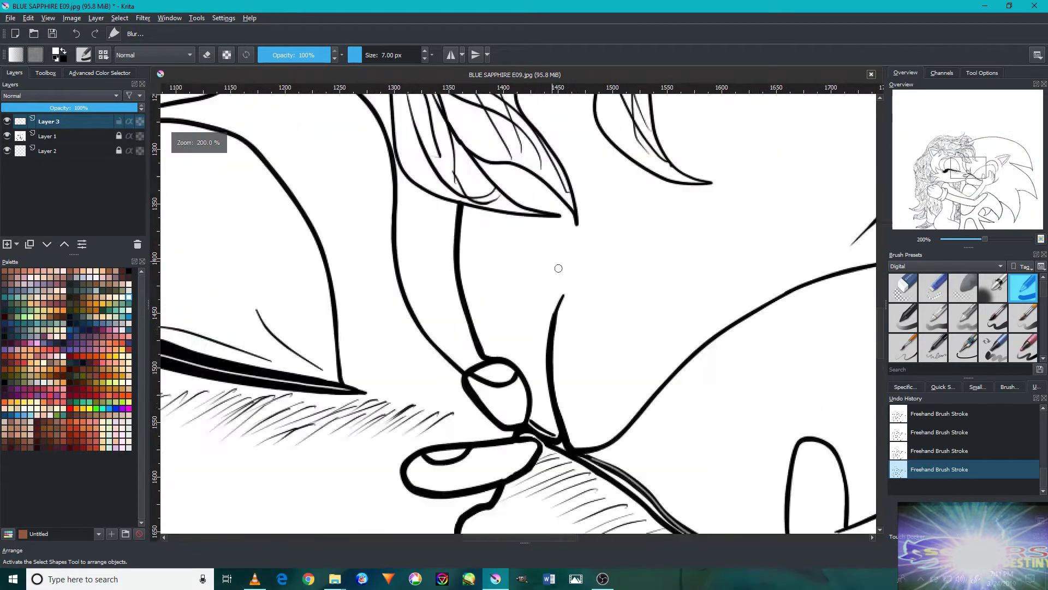
Zoom in and pan along the upper hair strokes above the face.
{"action": "scroll", "coordinate": [579, 317], "scroll_direction": "up", "scroll_amount": 2}
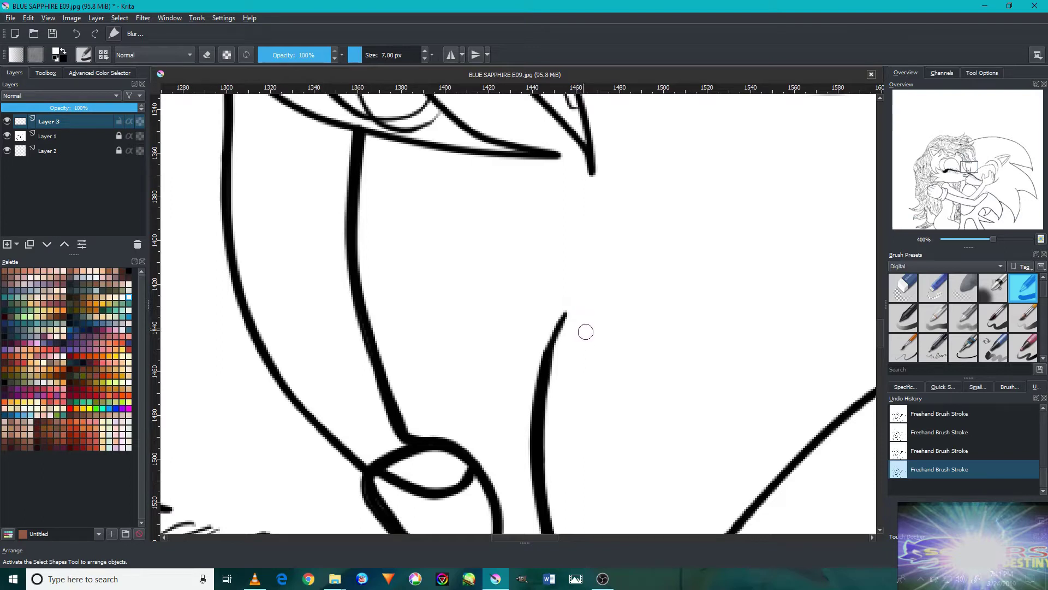
{"action": "scroll", "coordinate": [535, 352], "scroll_direction": "up", "scroll_amount": 2}
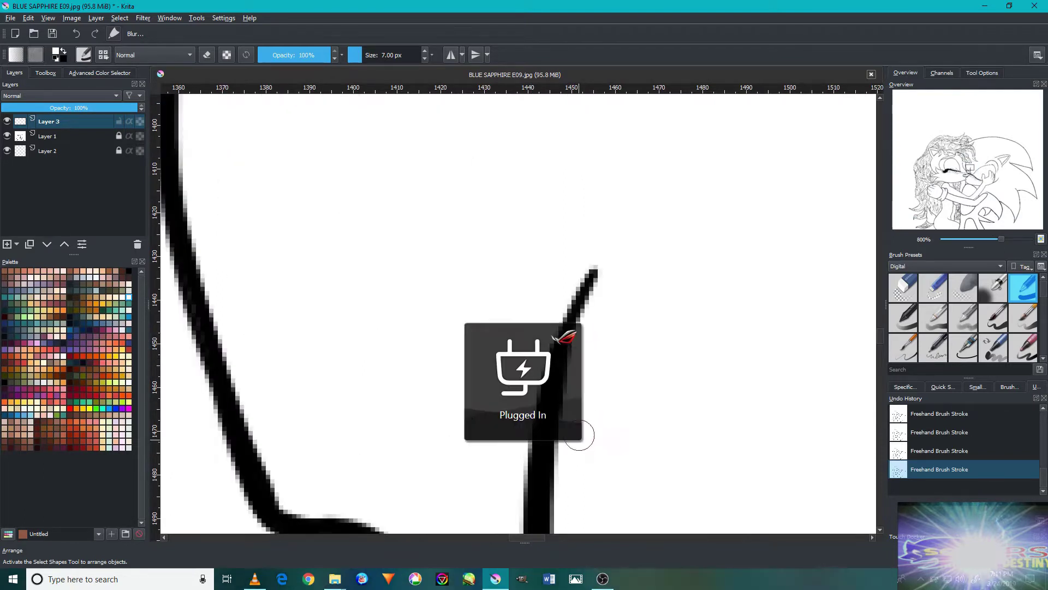
{"action": "scroll", "coordinate": [586, 433], "scroll_direction": "down", "scroll_amount": 4}
{"action": "scroll", "coordinate": [589, 327], "scroll_direction": "up", "scroll_amount": 1}
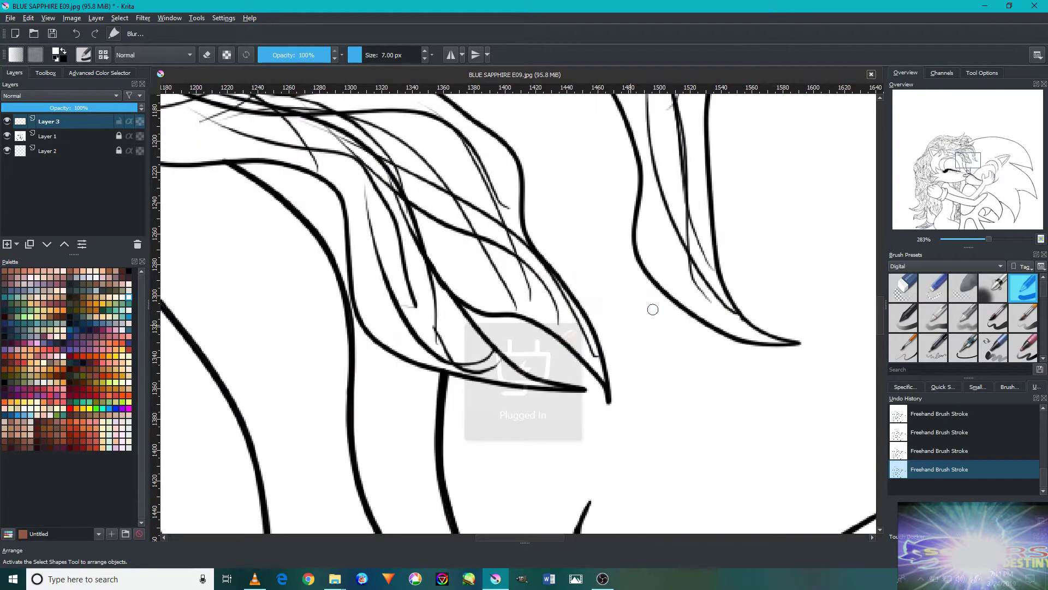
{"action": "mouse_move", "coordinate": [708, 242]}
{"action": "left_mouse_down"}
{"action": "mouse_move", "coordinate": [650, 276]}
{"action": "mouse_move", "coordinate": [637, 391]}
{"action": "left_mouse_up"}
{"action": "mouse_move", "coordinate": [602, 325]}
{"action": "left_mouse_down"}
{"action": "mouse_move", "coordinate": [711, 318]}
{"action": "mouse_move", "coordinate": [749, 285]}
{"action": "left_mouse_up"}
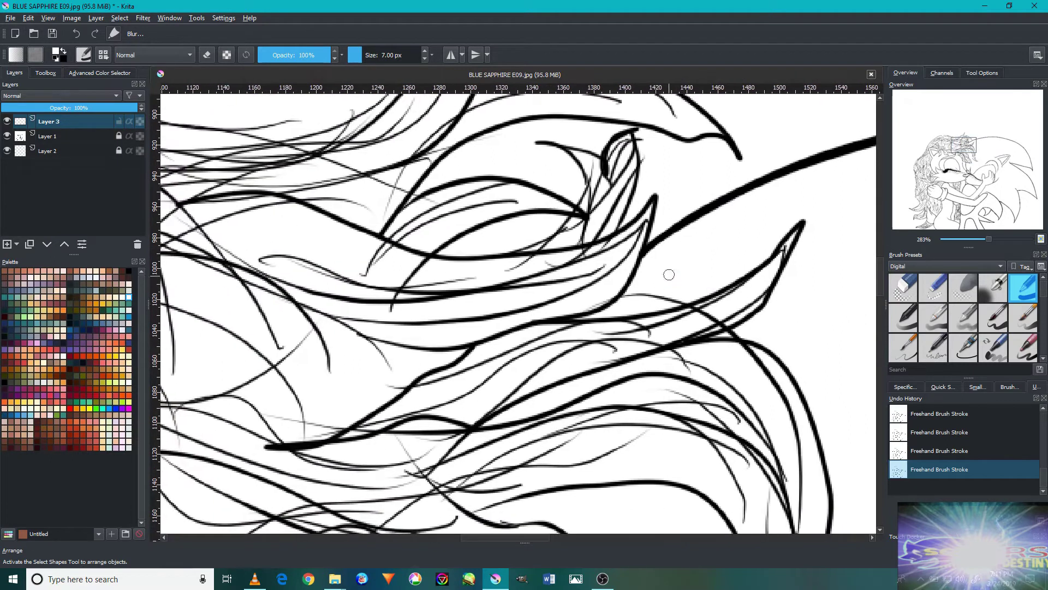
Undo and redo the last stroke, then erase the short grey stray stroke beside the hair line.
{"action": "scroll", "coordinate": [672, 295], "scroll_direction": "up", "scroll_amount": 4}
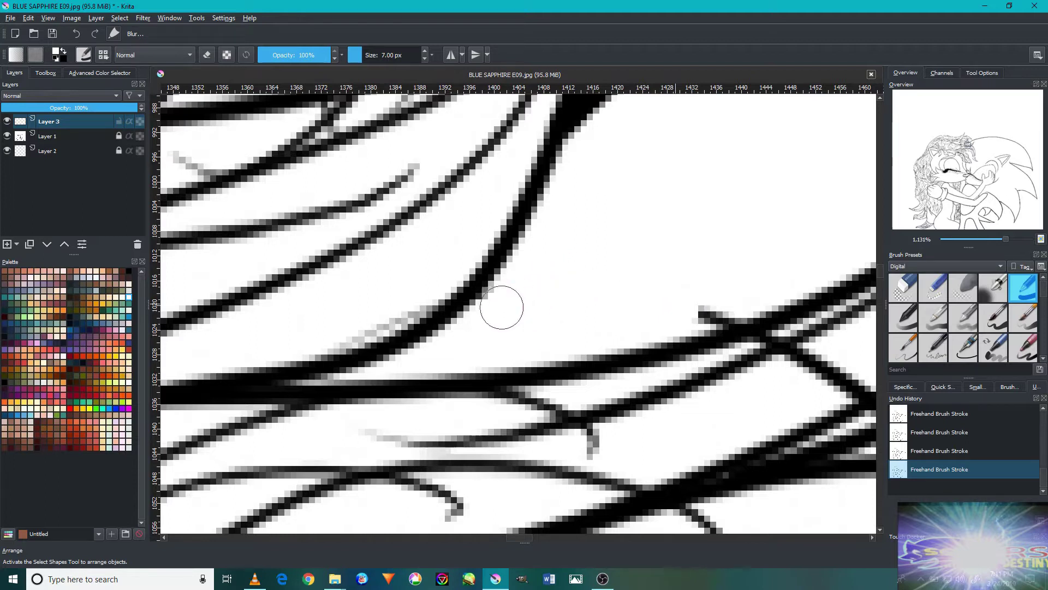
{"action": "scroll", "coordinate": [714, 292], "scroll_direction": "down", "scroll_amount": 6}
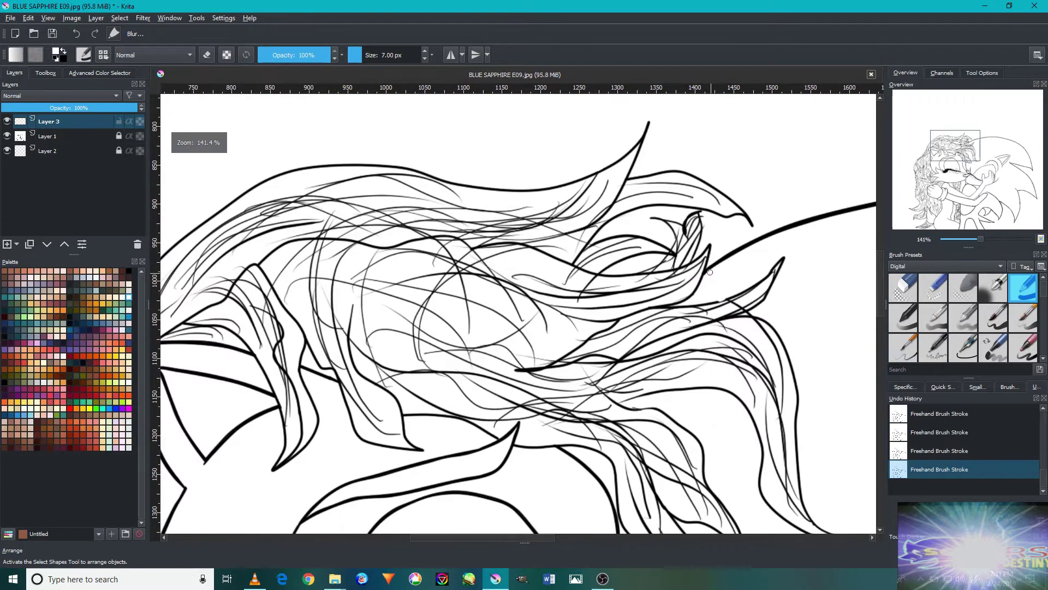
{"action": "scroll", "coordinate": [711, 274], "scroll_direction": "up", "scroll_amount": 2}
{"action": "key", "text": "ctrl+z"}
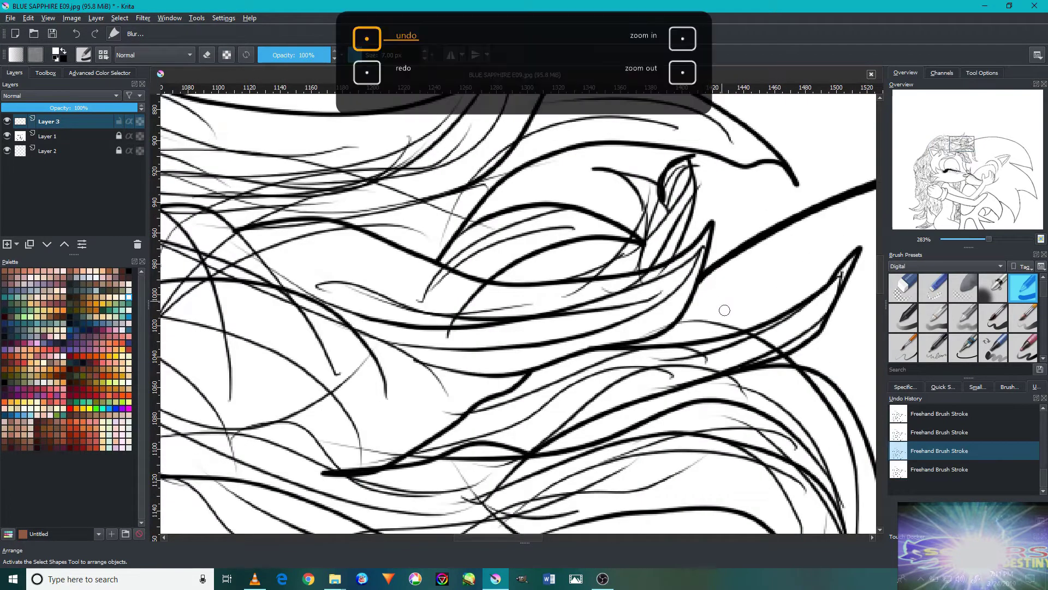
{"action": "scroll", "coordinate": [721, 311], "scroll_direction": "up", "scroll_amount": 3}
{"action": "scroll", "coordinate": [715, 317], "scroll_direction": "up", "scroll_amount": 2}
{"action": "key", "text": "ctrl+shift+z"}
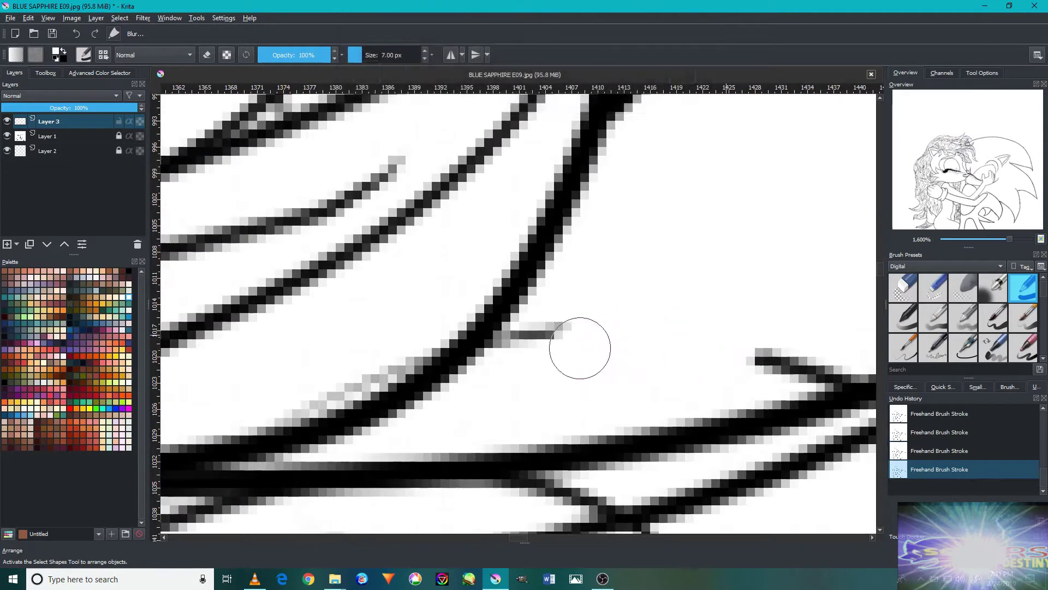
{"action": "left_click_drag", "start_coordinate": [581, 316], "coordinate": [533, 351]}
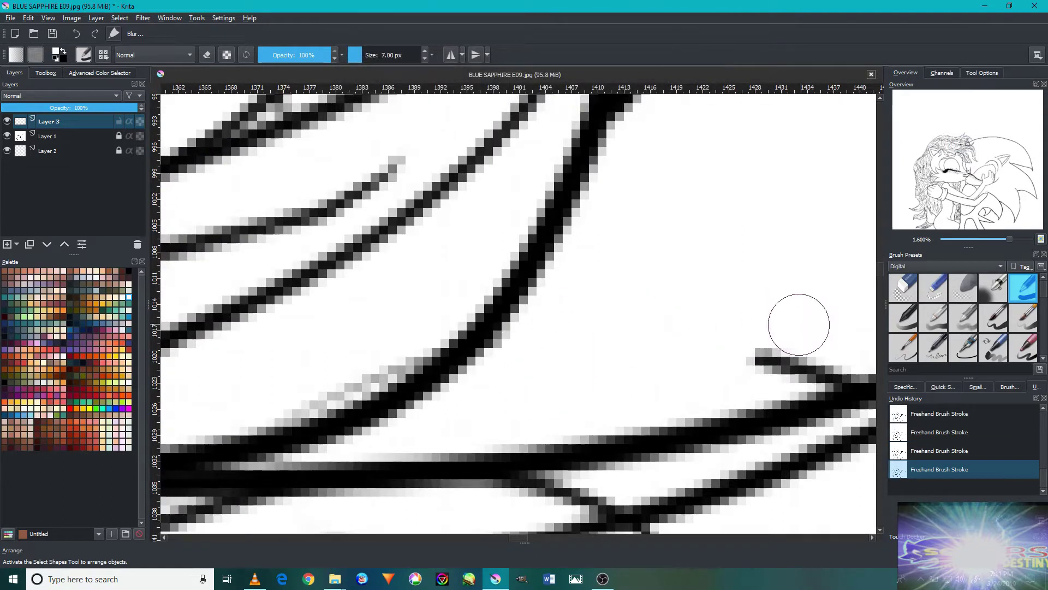
{"action": "scroll", "coordinate": [714, 320], "scroll_direction": "down", "scroll_amount": 6}
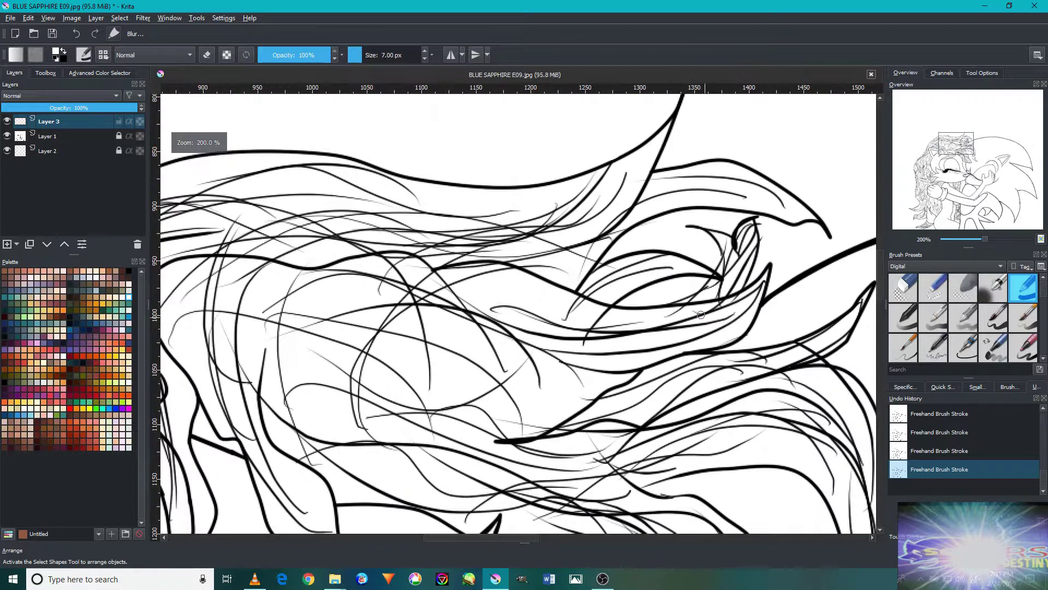
{"action": "scroll", "coordinate": [730, 154], "scroll_direction": "up", "scroll_amount": 1}
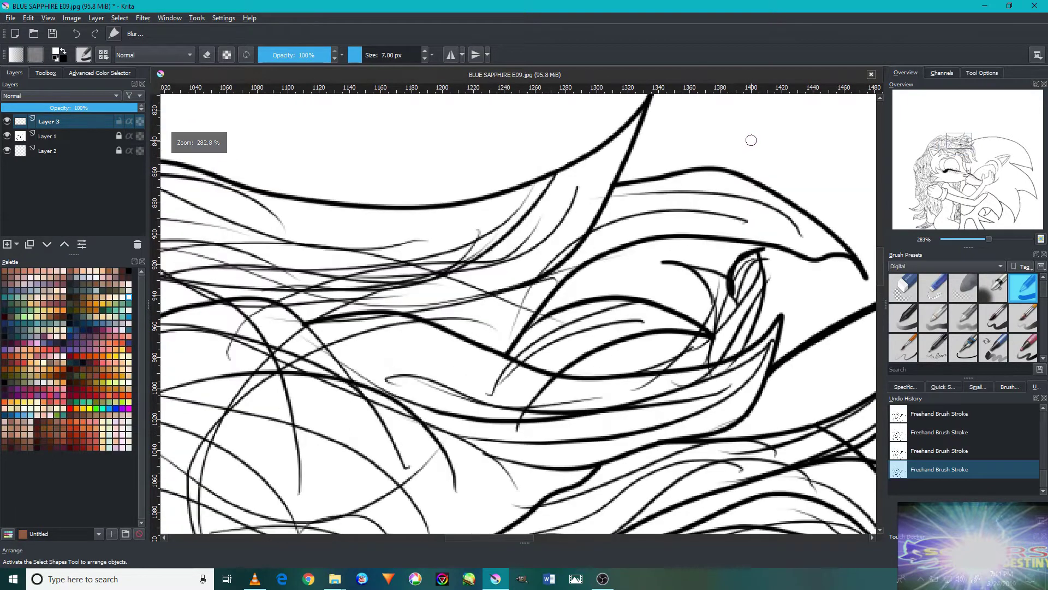
Pan left and down through the girl's long hair.
{"action": "mouse_move", "coordinate": [527, 328]}
{"action": "left_mouse_down"}
{"action": "mouse_move", "coordinate": [511, 316]}
{"action": "mouse_move", "coordinate": [562, 269]}
{"action": "mouse_move", "coordinate": [678, 193]}
{"action": "mouse_move", "coordinate": [529, 314]}
{"action": "mouse_move", "coordinate": [672, 289]}
{"action": "left_mouse_up"}
{"action": "mouse_move", "coordinate": [539, 367]}
{"action": "left_mouse_down"}
{"action": "mouse_move", "coordinate": [576, 371]}
{"action": "mouse_move", "coordinate": [654, 244]}
{"action": "left_mouse_up"}
{"action": "left_click_drag", "start_coordinate": [562, 384], "coordinate": [629, 263]}
{"action": "left_click_drag", "start_coordinate": [594, 365], "coordinate": [610, 180]}
{"action": "left_click_drag", "start_coordinate": [614, 380], "coordinate": [602, 172]}
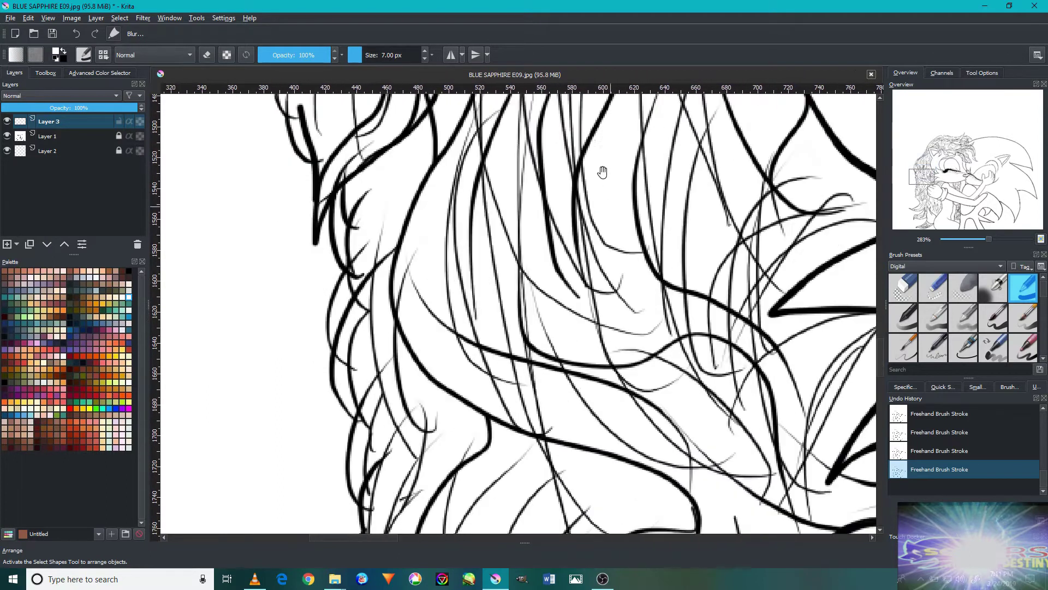
{"action": "left_click_drag", "start_coordinate": [700, 362], "coordinate": [498, 205]}
{"action": "left_click_drag", "start_coordinate": [707, 345], "coordinate": [682, 178]}
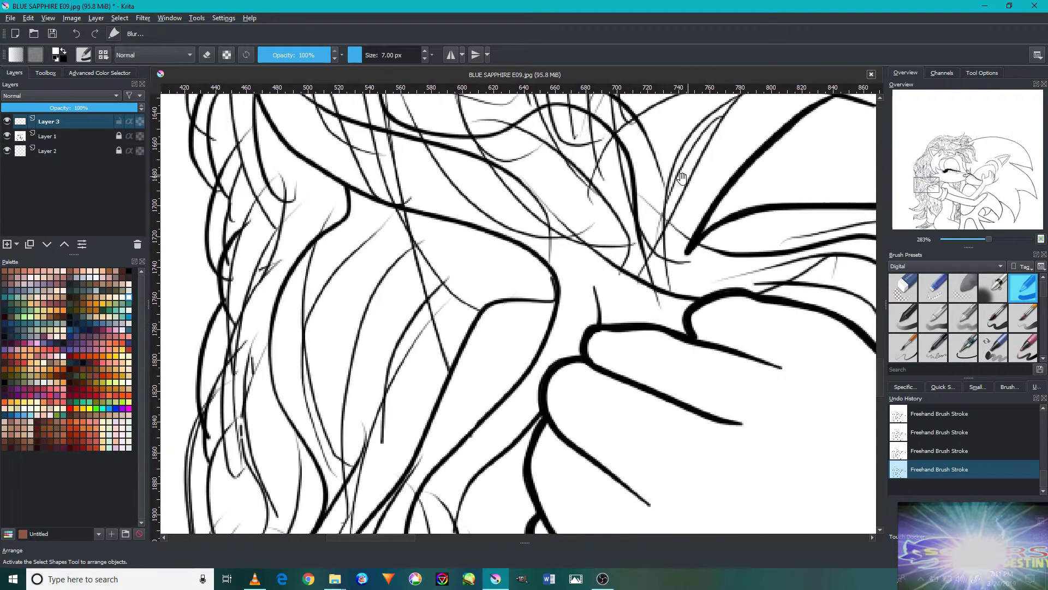
{"action": "left_click_drag", "start_coordinate": [616, 362], "coordinate": [750, 170]}
Pan down to inspect the lower hair ends and tips.
{"action": "left_click_drag", "start_coordinate": [612, 362], "coordinate": [569, 293]}
{"action": "left_click_drag", "start_coordinate": [572, 372], "coordinate": [616, 267]}
{"action": "left_click_drag", "start_coordinate": [605, 350], "coordinate": [632, 199]}
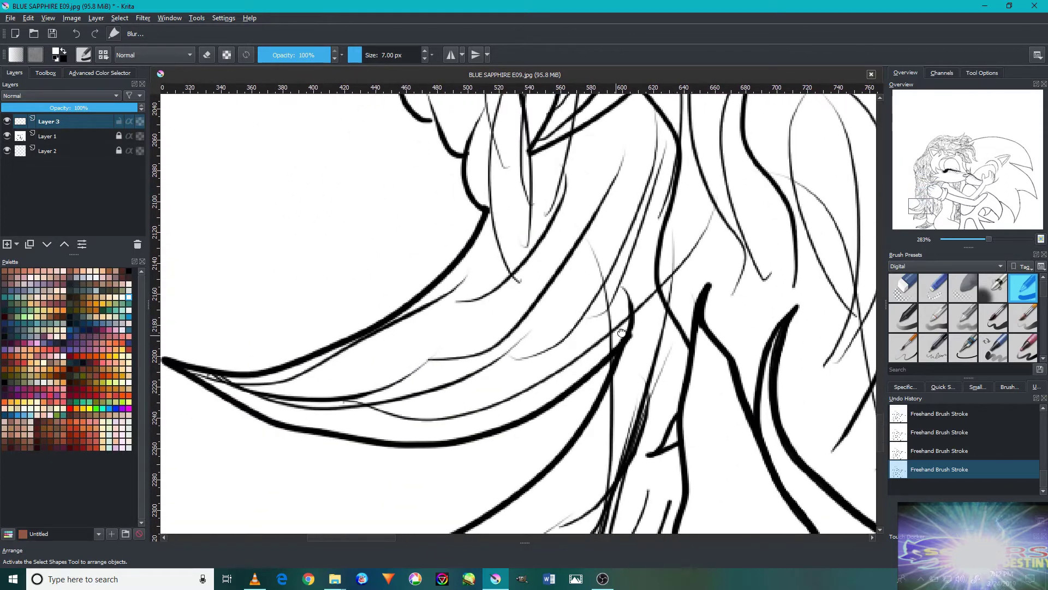
{"action": "left_click_drag", "start_coordinate": [621, 332], "coordinate": [628, 208]}
{"action": "mouse_move", "coordinate": [726, 302]}
{"action": "left_mouse_down"}
{"action": "mouse_move", "coordinate": [683, 245]}
{"action": "mouse_move", "coordinate": [677, 190]}
{"action": "left_mouse_up"}
{"action": "left_click_drag", "start_coordinate": [753, 319], "coordinate": [629, 196]}
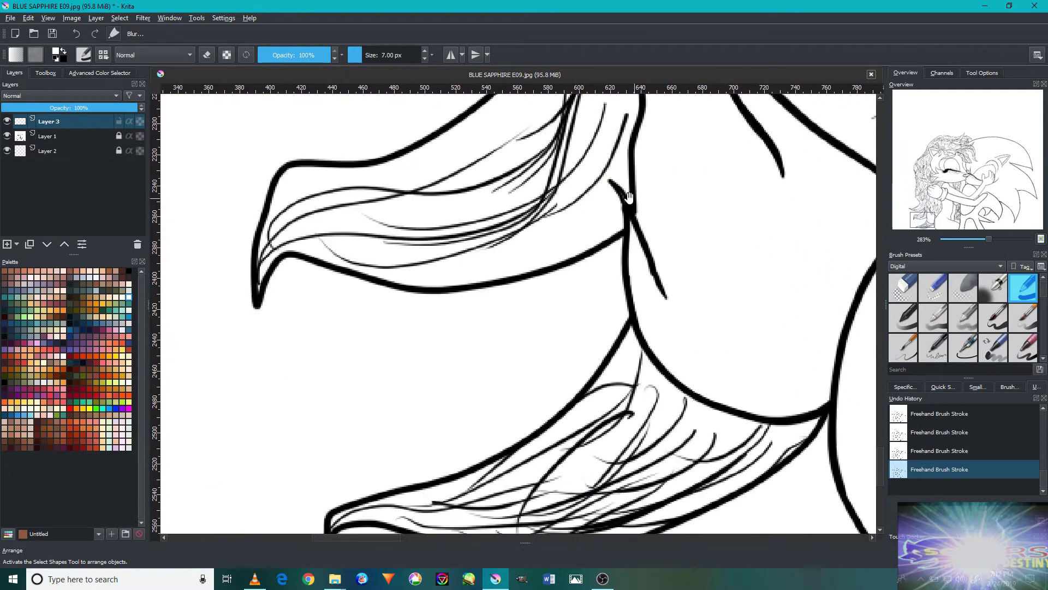
{"action": "left_click_drag", "start_coordinate": [651, 335], "coordinate": [690, 220]}
{"action": "mouse_move", "coordinate": [639, 265]}
{"action": "left_mouse_down"}
{"action": "mouse_move", "coordinate": [765, 264]}
{"action": "mouse_move", "coordinate": [499, 428]}
{"action": "mouse_move", "coordinate": [477, 468]}
{"action": "left_mouse_up"}
Shrink the brush to 4 px at the arm fur and paint out a stray segment into a V.
{"action": "left_click_drag", "start_coordinate": [795, 272], "coordinate": [609, 323]}
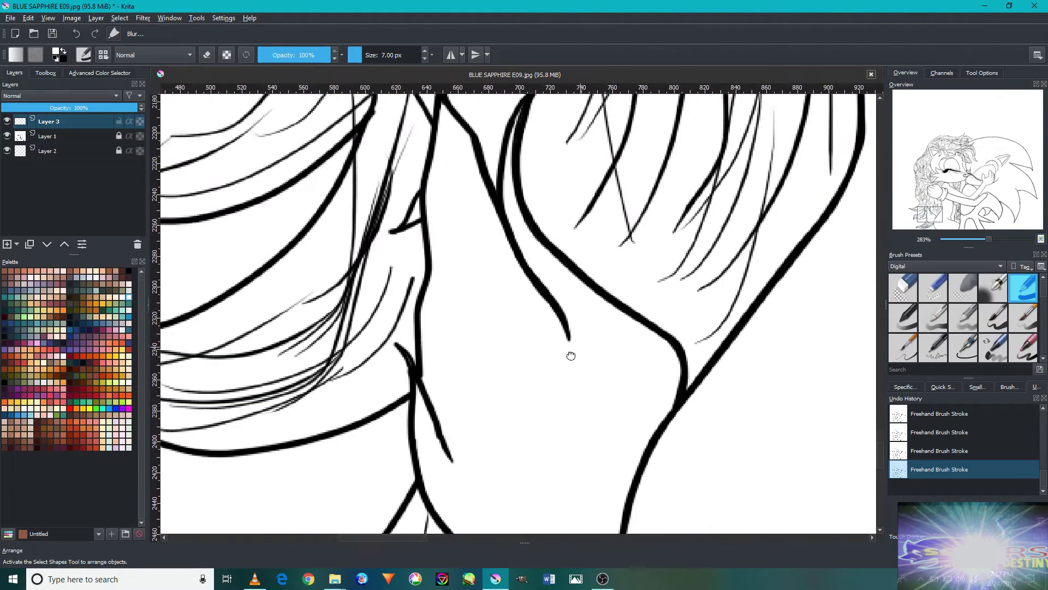
{"action": "left_click_drag", "start_coordinate": [761, 270], "coordinate": [674, 409]}
{"action": "mouse_move", "coordinate": [707, 279]}
{"action": "left_mouse_down"}
{"action": "mouse_move", "coordinate": [709, 321]}
{"action": "mouse_move", "coordinate": [571, 485]}
{"action": "left_mouse_up"}
{"action": "mouse_move", "coordinate": [582, 346]}
{"action": "left_mouse_down"}
{"action": "mouse_move", "coordinate": [638, 483]}
{"action": "mouse_move", "coordinate": [657, 489]}
{"action": "left_mouse_up"}
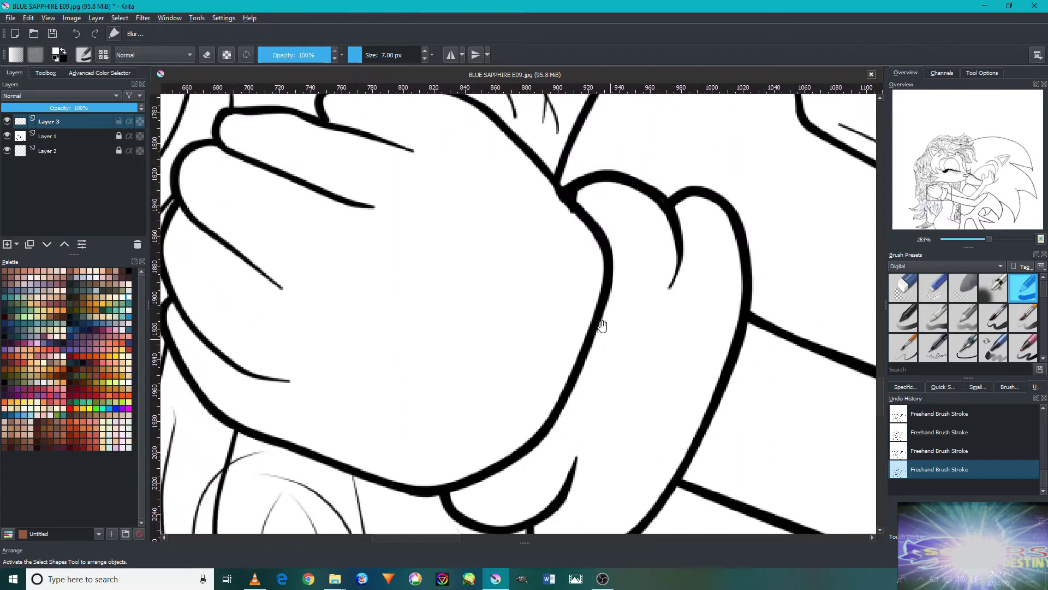
{"action": "mouse_move", "coordinate": [615, 329]}
{"action": "left_mouse_down"}
{"action": "mouse_move", "coordinate": [729, 326]}
{"action": "mouse_move", "coordinate": [521, 345]}
{"action": "left_mouse_up"}
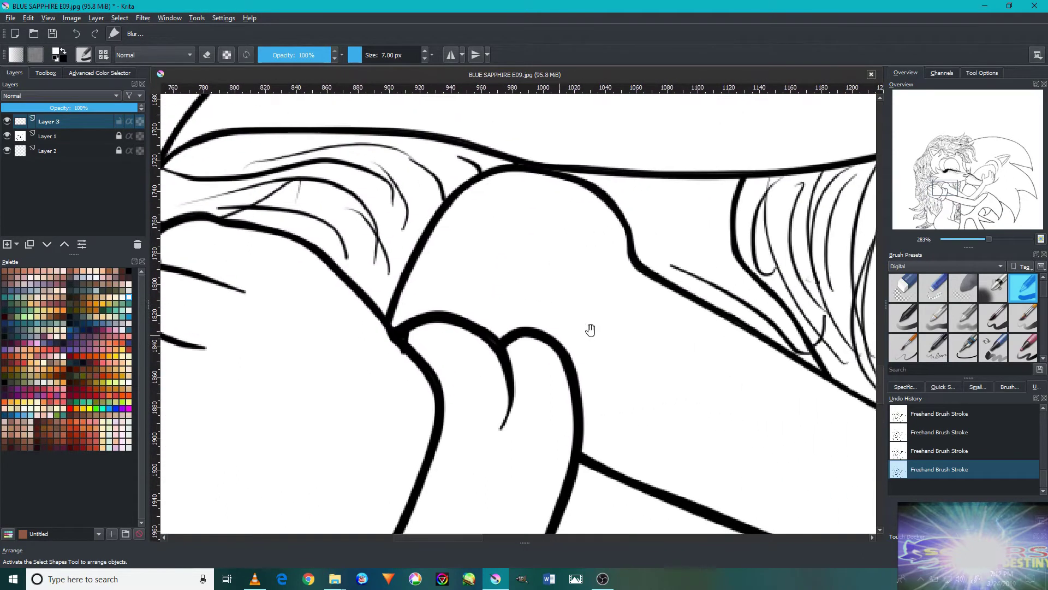
{"action": "left_click_drag", "start_coordinate": [802, 348], "coordinate": [538, 332]}
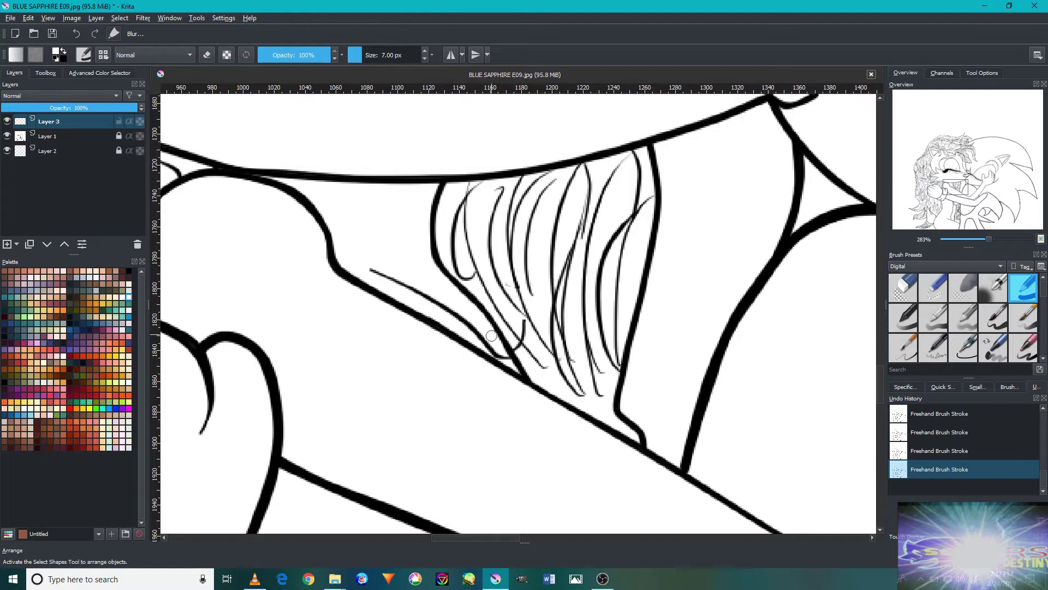
{"action": "scroll", "coordinate": [529, 363], "scroll_direction": "up", "scroll_amount": 5}
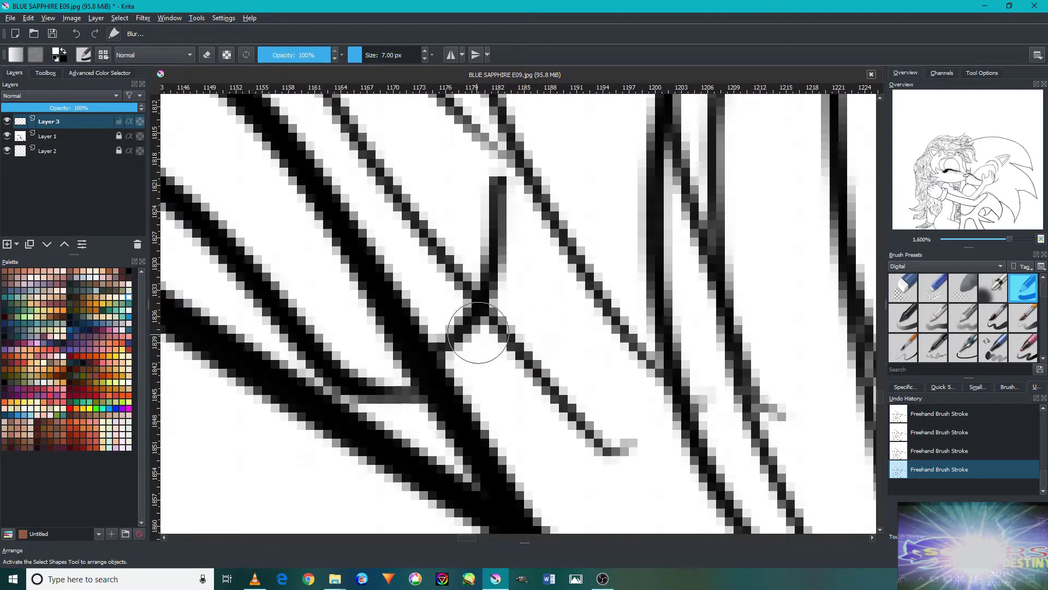
{"action": "key", "text": "bracketleft"}
{"action": "key", "text": "bracketleft"}
{"action": "key", "text": "bracketleft"}
{"action": "mouse_move", "coordinate": [481, 365]}
{"action": "left_mouse_down"}
{"action": "mouse_move", "coordinate": [468, 328]}
{"action": "mouse_move", "coordinate": [480, 356]}
{"action": "mouse_move", "coordinate": [453, 332]}
{"action": "mouse_move", "coordinate": [480, 346]}
{"action": "mouse_move", "coordinate": [478, 202]}
{"action": "left_mouse_up"}
Undo then redo the last cleanup stroke and zoom out to the arm and hair.
{"action": "key", "text": "minus"}
{"action": "key", "text": "minus"}
{"action": "key", "text": "minus"}
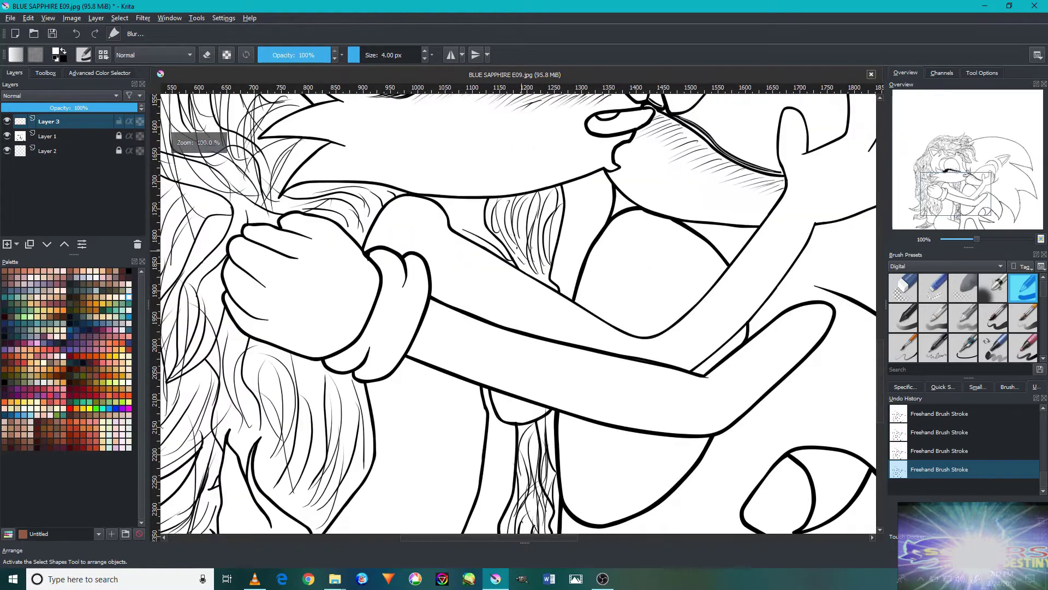
{"action": "key", "text": "ctrl+z"}
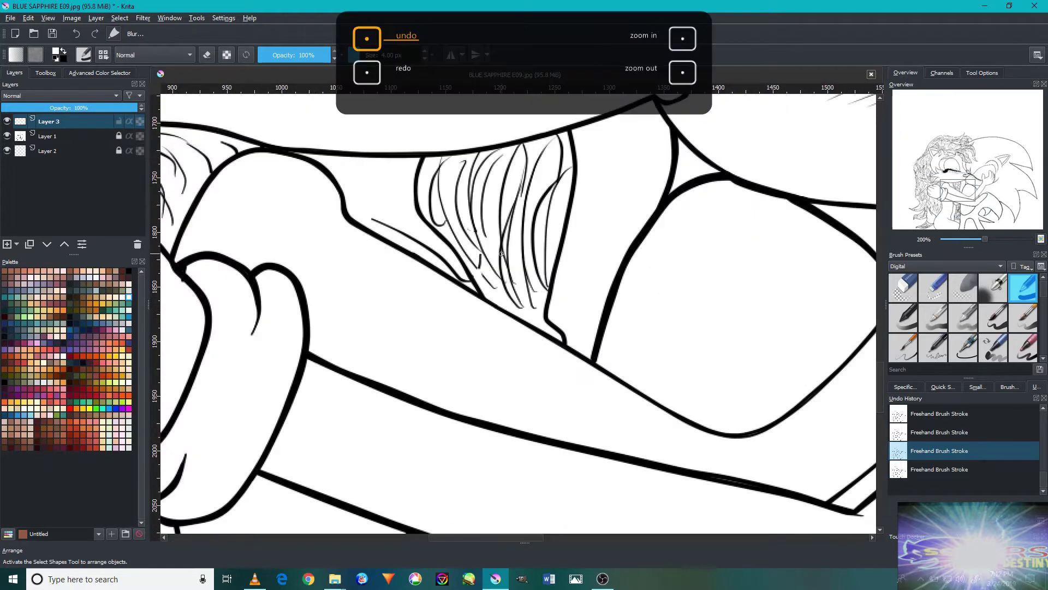
{"action": "key", "text": "plus"}
{"action": "key", "text": "plus"}
{"action": "key", "text": "plus"}
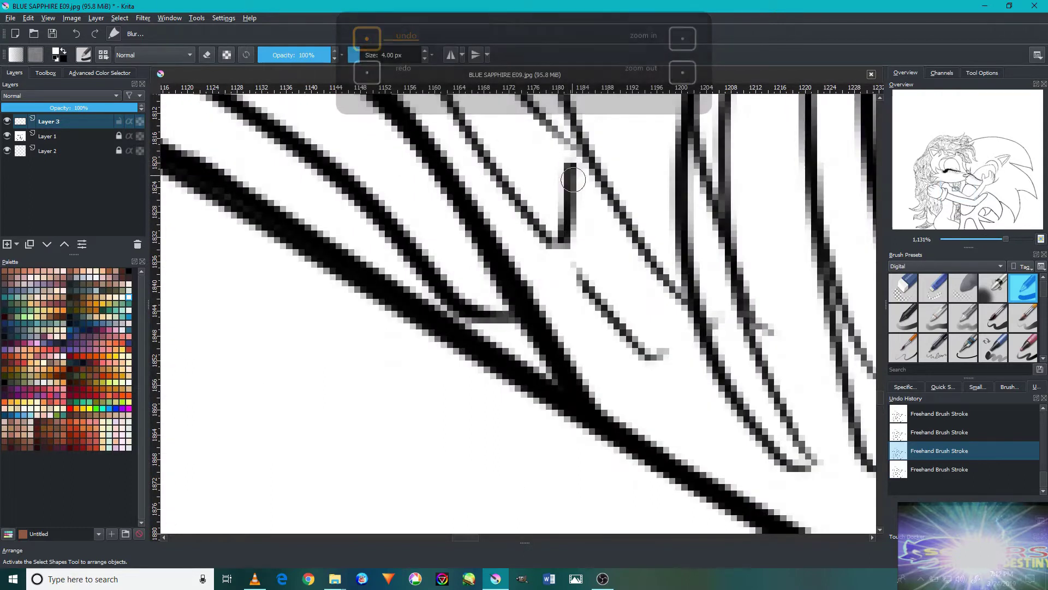
{"action": "key", "text": "ctrl+shift+z"}
{"action": "key", "text": "minus"}
{"action": "key", "text": "minus"}
{"action": "key", "text": "minus"}
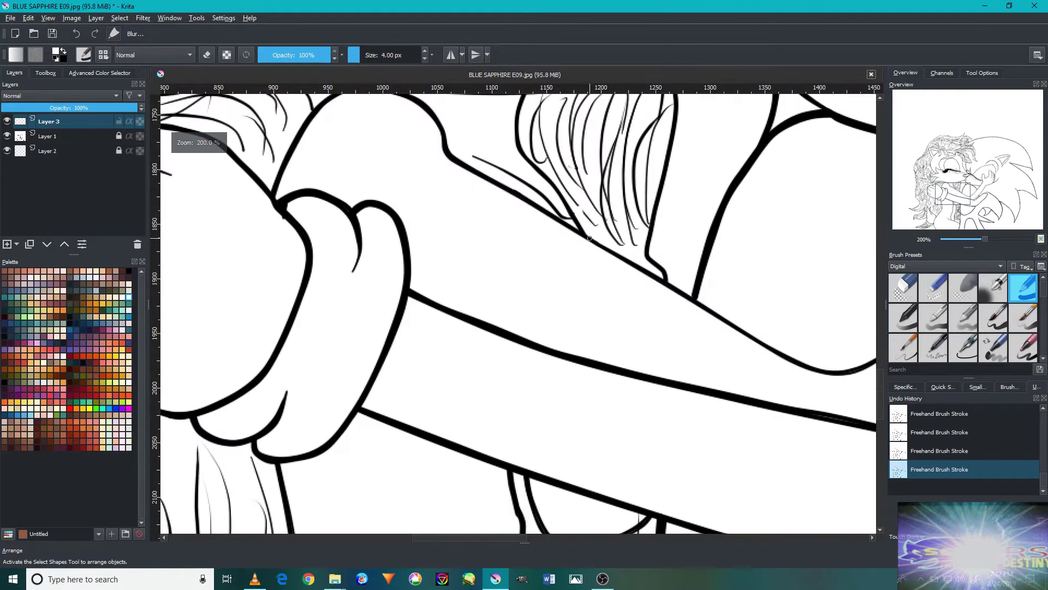
Undo the stray line where hair strands meet the arm outline and thin the brush to 1 px.
{"action": "left_click_drag", "start_coordinate": [716, 267], "coordinate": [616, 235]}
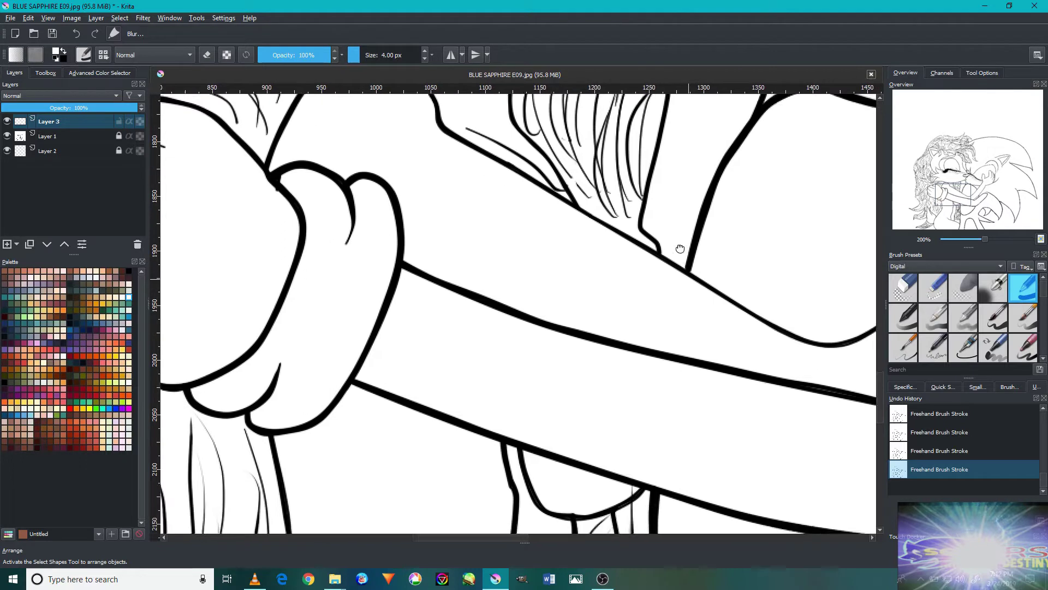
{"action": "scroll", "coordinate": [605, 339], "scroll_direction": "up", "scroll_amount": 2}
{"action": "scroll", "coordinate": [617, 328], "scroll_direction": "down", "scroll_amount": 5}
{"action": "scroll", "coordinate": [618, 333], "scroll_direction": "up", "scroll_amount": 3}
{"action": "scroll", "coordinate": [600, 278], "scroll_direction": "up", "scroll_amount": 4}
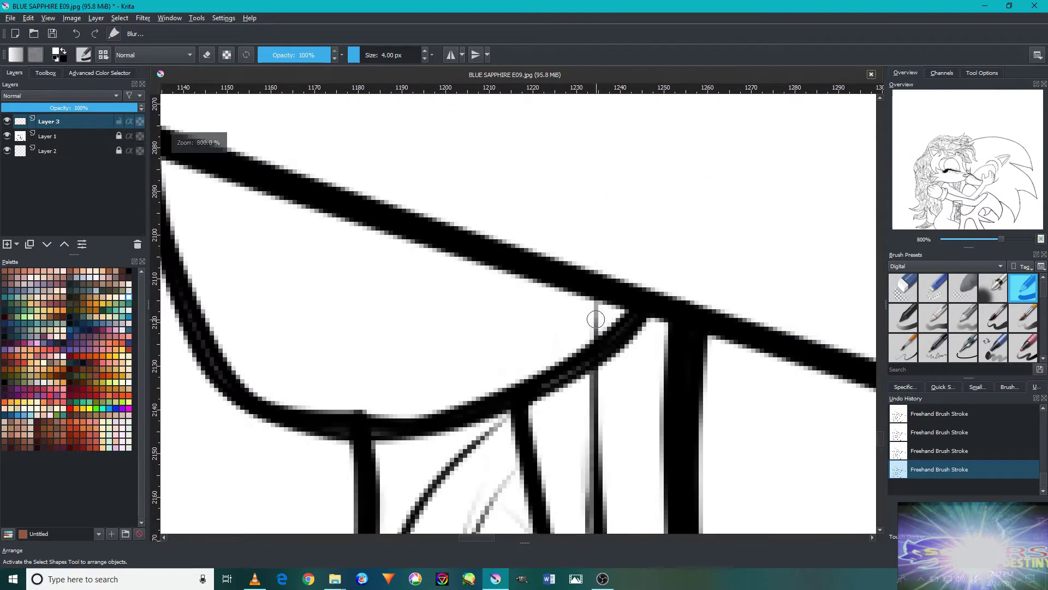
{"action": "scroll", "coordinate": [583, 331], "scroll_direction": "down", "scroll_amount": 2}
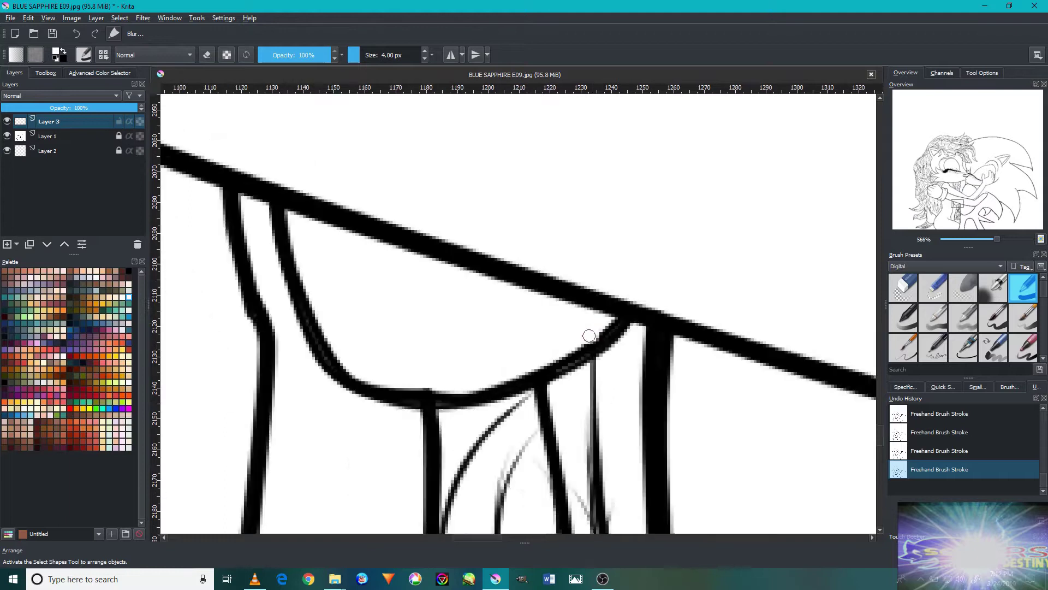
{"action": "scroll", "coordinate": [579, 328], "scroll_direction": "down", "scroll_amount": 2}
{"action": "scroll", "coordinate": [568, 325], "scroll_direction": "up", "scroll_amount": 2}
{"action": "scroll", "coordinate": [563, 322], "scroll_direction": "up", "scroll_amount": 2}
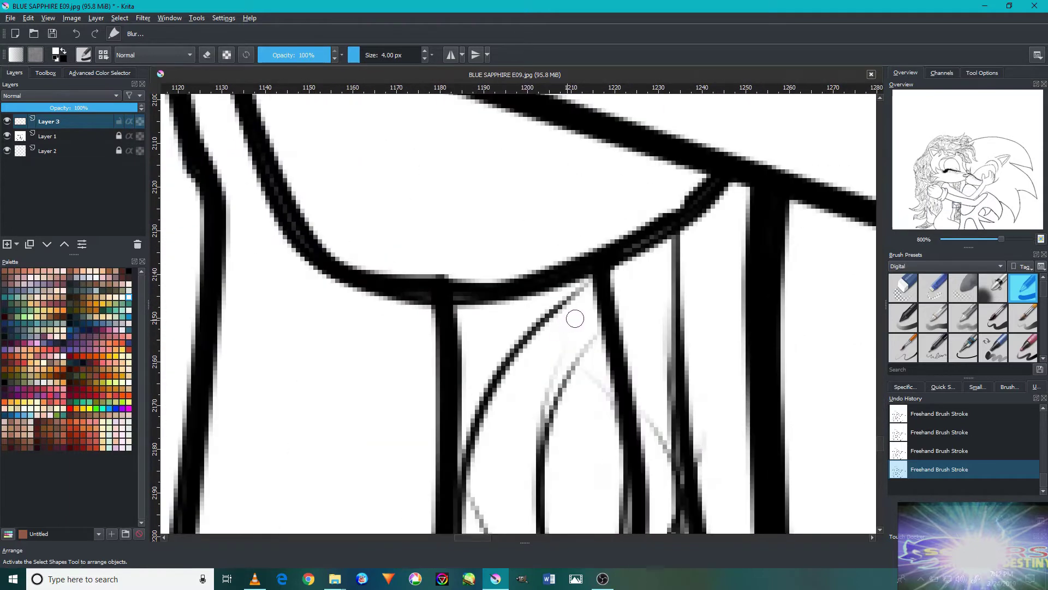
{"action": "key", "text": "ctrl+z"}
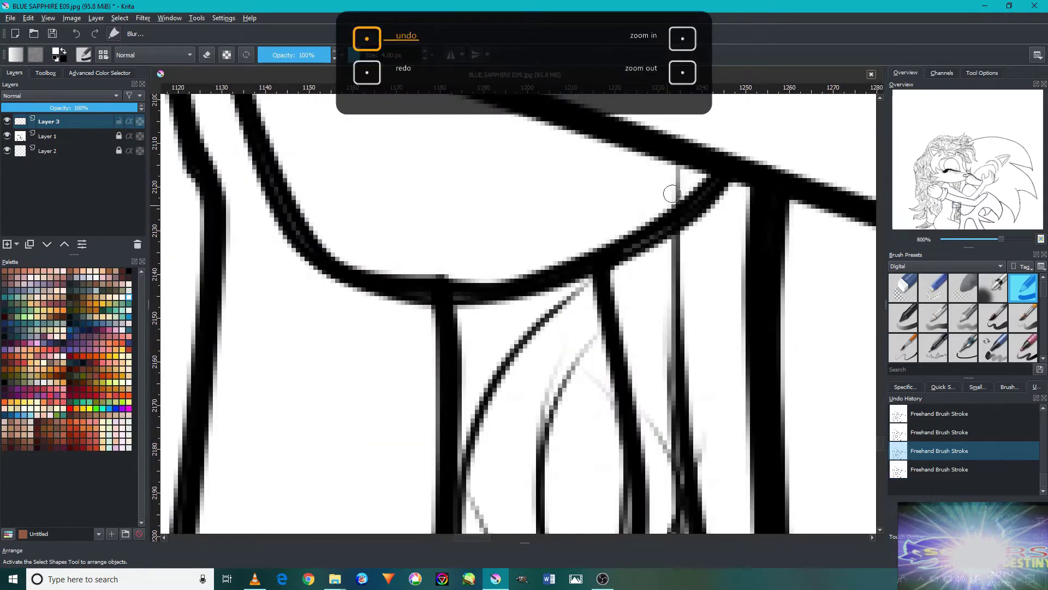
{"action": "left_click", "coordinate": [680, 192]}
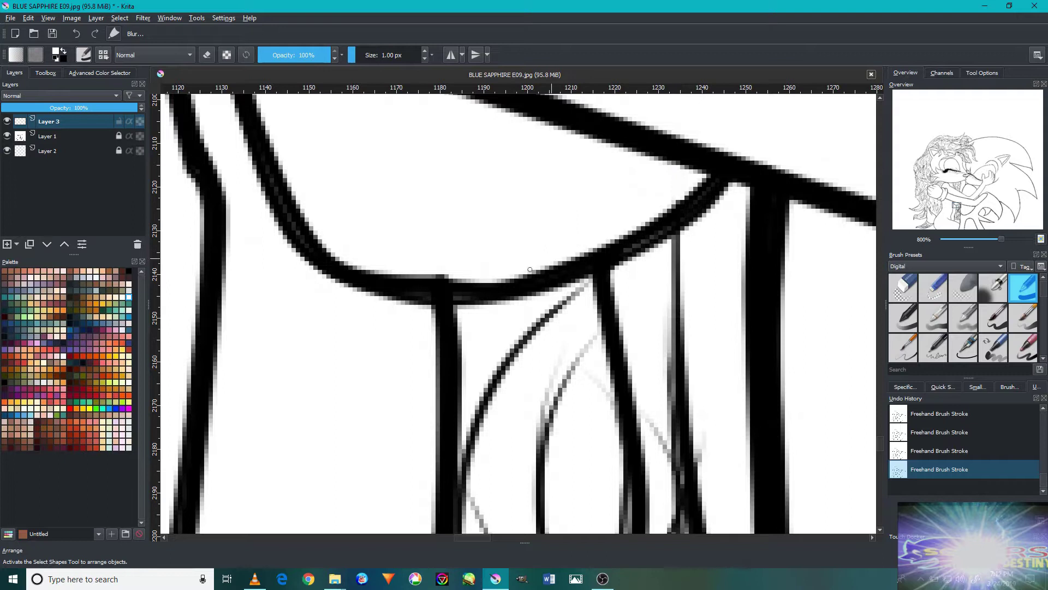
{"action": "key", "text": "1"}
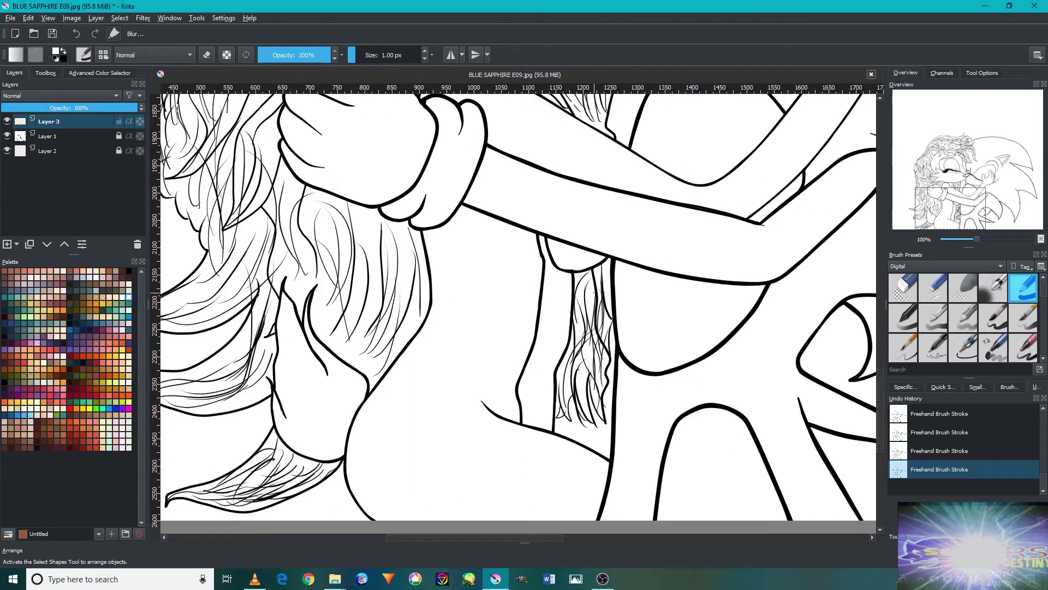
{"action": "left_click_drag", "start_coordinate": [707, 253], "coordinate": [557, 427]}
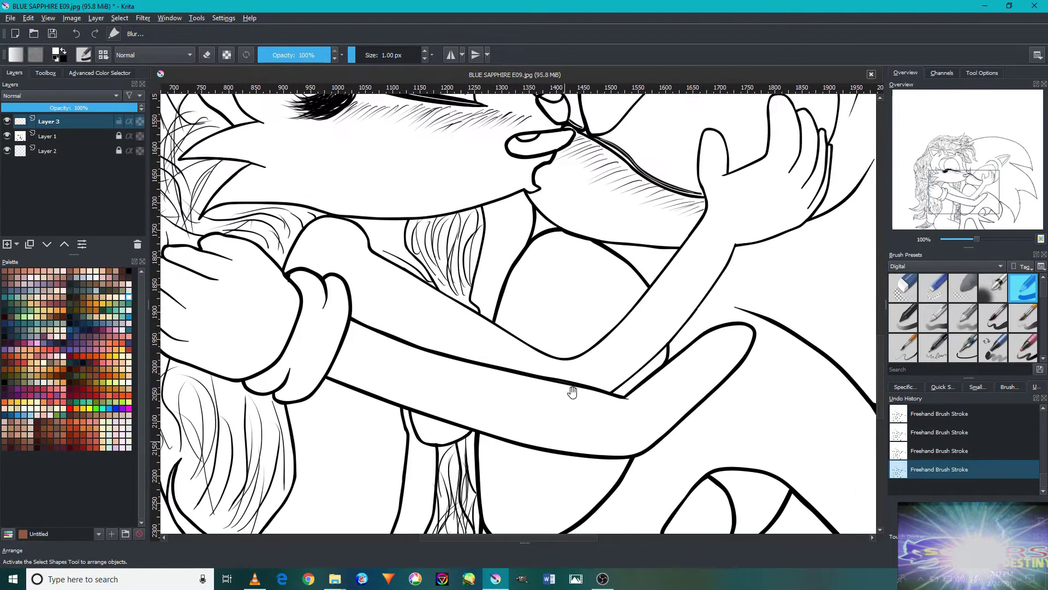
{"action": "left_click_drag", "start_coordinate": [758, 262], "coordinate": [595, 401]}
{"action": "mouse_move", "coordinate": [644, 279]}
{"action": "left_mouse_down"}
{"action": "mouse_move", "coordinate": [679, 330]}
{"action": "mouse_move", "coordinate": [460, 383]}
{"action": "left_mouse_up"}
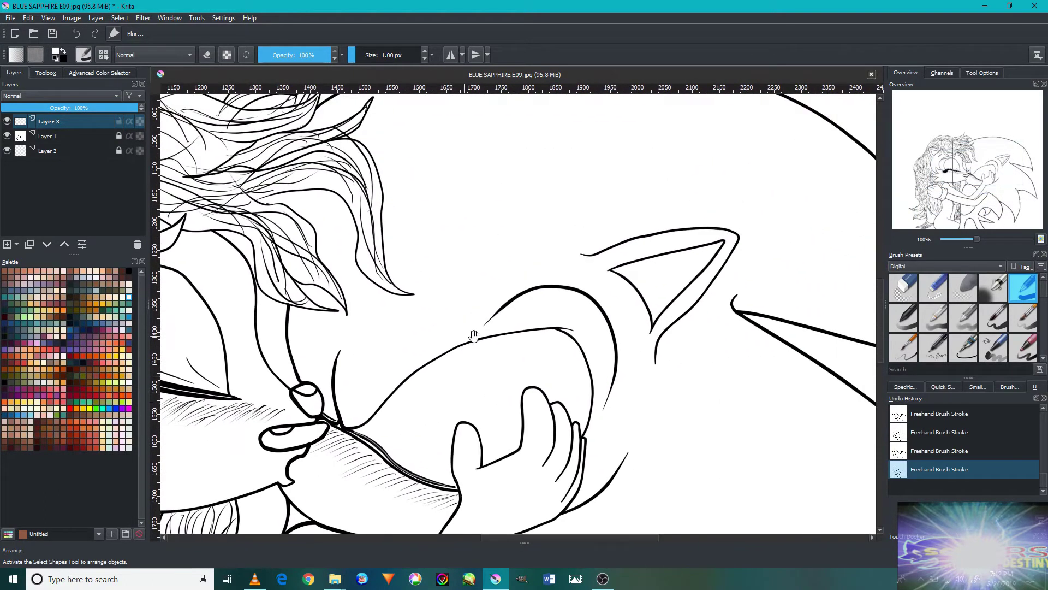
{"action": "left_click_drag", "start_coordinate": [467, 334], "coordinate": [534, 400]}
{"action": "mouse_move", "coordinate": [504, 358]}
{"action": "left_mouse_down"}
{"action": "mouse_move", "coordinate": [541, 362]}
{"action": "mouse_move", "coordinate": [710, 263]}
{"action": "left_mouse_up"}
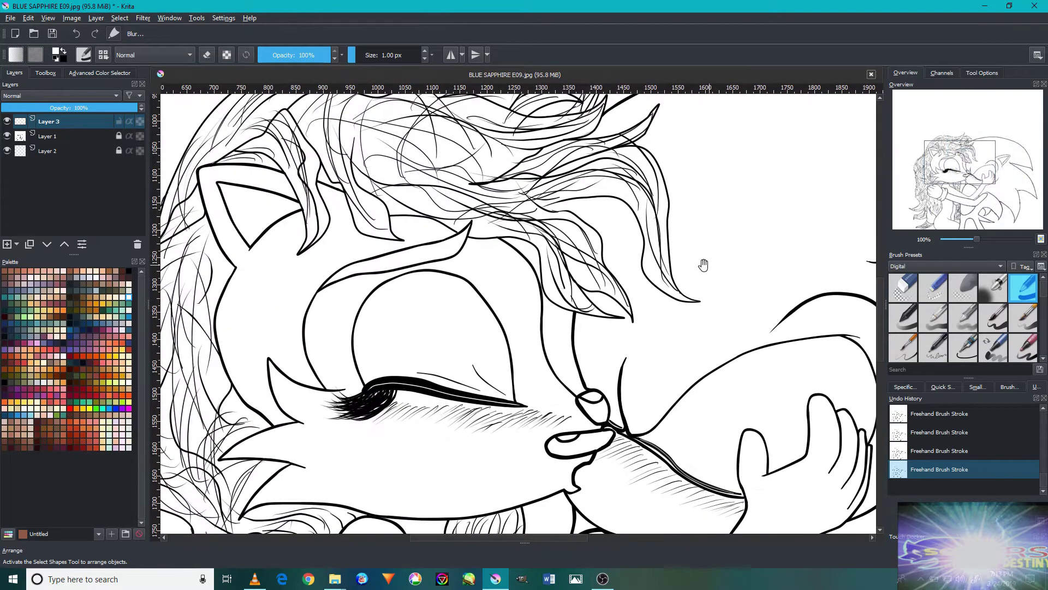
{"action": "mouse_move", "coordinate": [642, 305]}
{"action": "left_mouse_down"}
{"action": "mouse_move", "coordinate": [675, 346]}
{"action": "mouse_move", "coordinate": [648, 332]}
{"action": "left_mouse_up"}
{"action": "left_click_drag", "start_coordinate": [543, 271], "coordinate": [668, 247]}
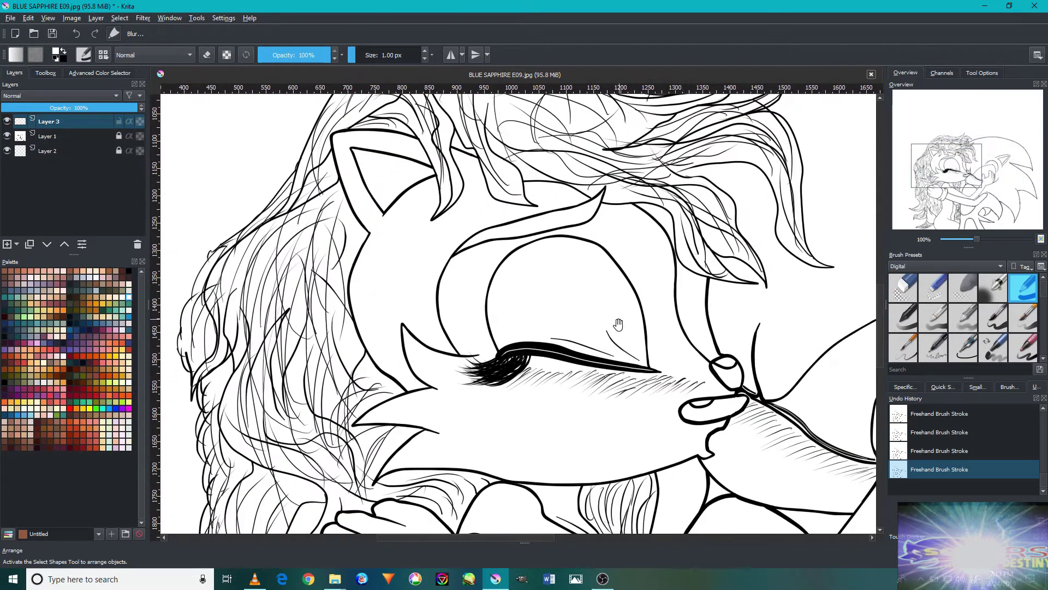
{"action": "left_click_drag", "start_coordinate": [686, 312], "coordinate": [656, 190]}
{"action": "left_click_drag", "start_coordinate": [652, 310], "coordinate": [616, 199]}
{"action": "mouse_move", "coordinate": [608, 326]}
{"action": "left_mouse_down"}
{"action": "mouse_move", "coordinate": [623, 184]}
{"action": "mouse_move", "coordinate": [600, 296]}
{"action": "mouse_move", "coordinate": [602, 263]}
{"action": "left_mouse_up"}
{"action": "left_click_drag", "start_coordinate": [709, 286], "coordinate": [529, 300]}
{"action": "mouse_move", "coordinate": [837, 333]}
{"action": "left_mouse_down"}
{"action": "mouse_move", "coordinate": [711, 304]}
{"action": "mouse_move", "coordinate": [439, 364]}
{"action": "left_mouse_up"}
{"action": "mouse_move", "coordinate": [641, 297]}
{"action": "left_mouse_down"}
{"action": "mouse_move", "coordinate": [401, 348]}
{"action": "mouse_move", "coordinate": [513, 491]}
{"action": "left_mouse_up"}
{"action": "mouse_move", "coordinate": [543, 233]}
{"action": "left_mouse_down"}
{"action": "mouse_move", "coordinate": [576, 370]}
{"action": "mouse_move", "coordinate": [646, 433]}
{"action": "left_mouse_up"}
{"action": "mouse_move", "coordinate": [540, 321]}
{"action": "left_mouse_down"}
{"action": "mouse_move", "coordinate": [606, 333]}
{"action": "mouse_move", "coordinate": [822, 332]}
{"action": "left_mouse_up"}
{"action": "mouse_move", "coordinate": [621, 330]}
{"action": "left_mouse_down"}
{"action": "mouse_move", "coordinate": [686, 320]}
{"action": "mouse_move", "coordinate": [732, 263]}
{"action": "left_mouse_up"}
{"action": "left_click_drag", "start_coordinate": [645, 306], "coordinate": [665, 289]}
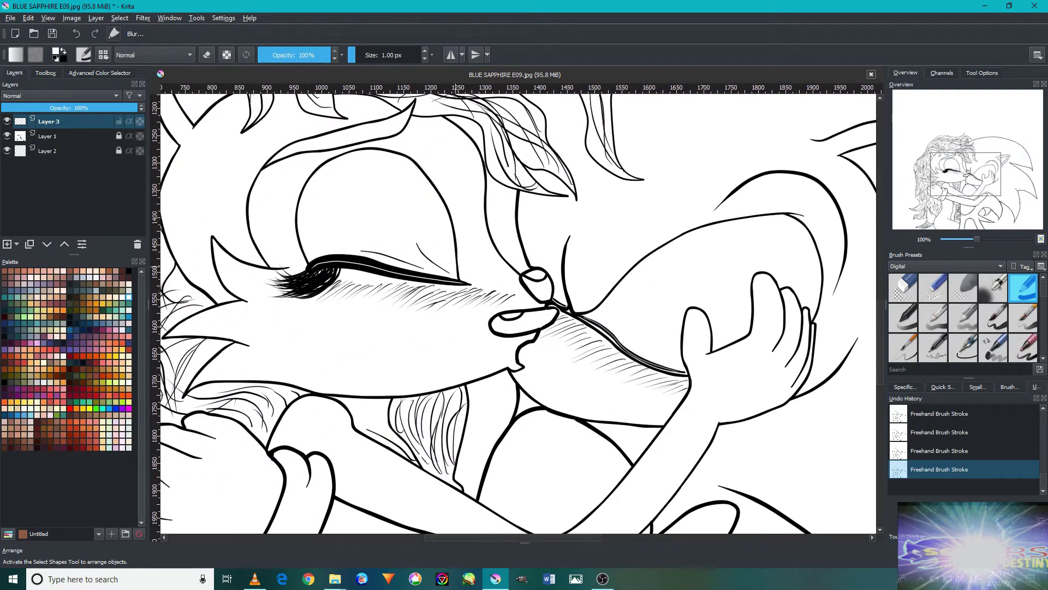
{"action": "scroll", "coordinate": [506, 284], "scroll_direction": "up", "scroll_amount": 3}
{"action": "scroll", "coordinate": [505, 284], "scroll_direction": "up", "scroll_amount": 2}
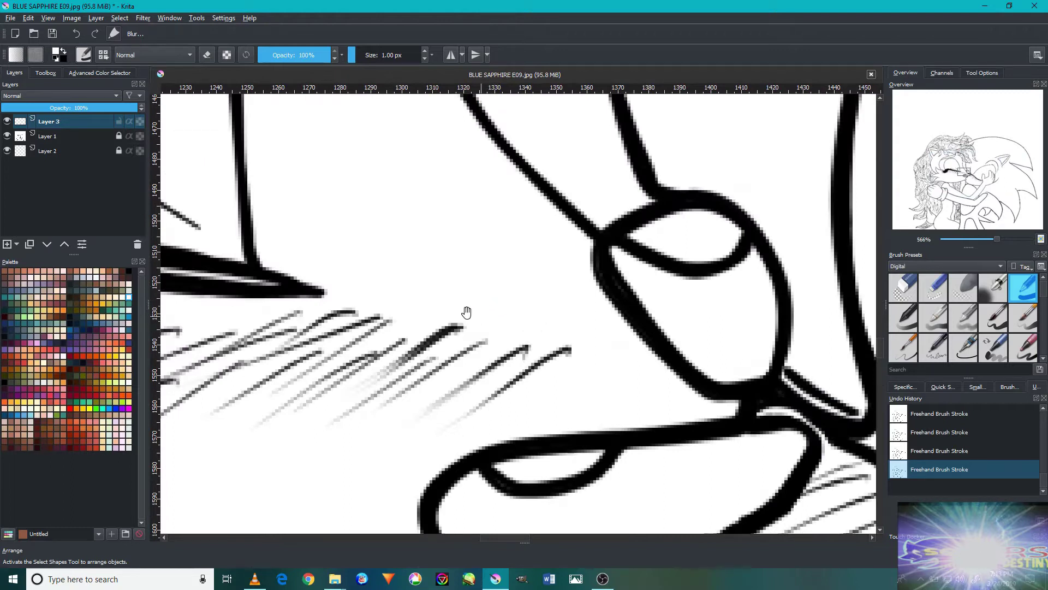
{"action": "left_click_drag", "start_coordinate": [466, 312], "coordinate": [564, 285]}
{"action": "mouse_move", "coordinate": [327, 262]}
{"action": "left_mouse_down"}
{"action": "mouse_move", "coordinate": [557, 265]}
{"action": "mouse_move", "coordinate": [873, 293]}
{"action": "left_mouse_up"}
{"action": "mouse_move", "coordinate": [513, 306]}
{"action": "left_mouse_down"}
{"action": "mouse_move", "coordinate": [830, 386]}
{"action": "mouse_move", "coordinate": [866, 375]}
{"action": "mouse_move", "coordinate": [305, 324]}
{"action": "left_mouse_up"}
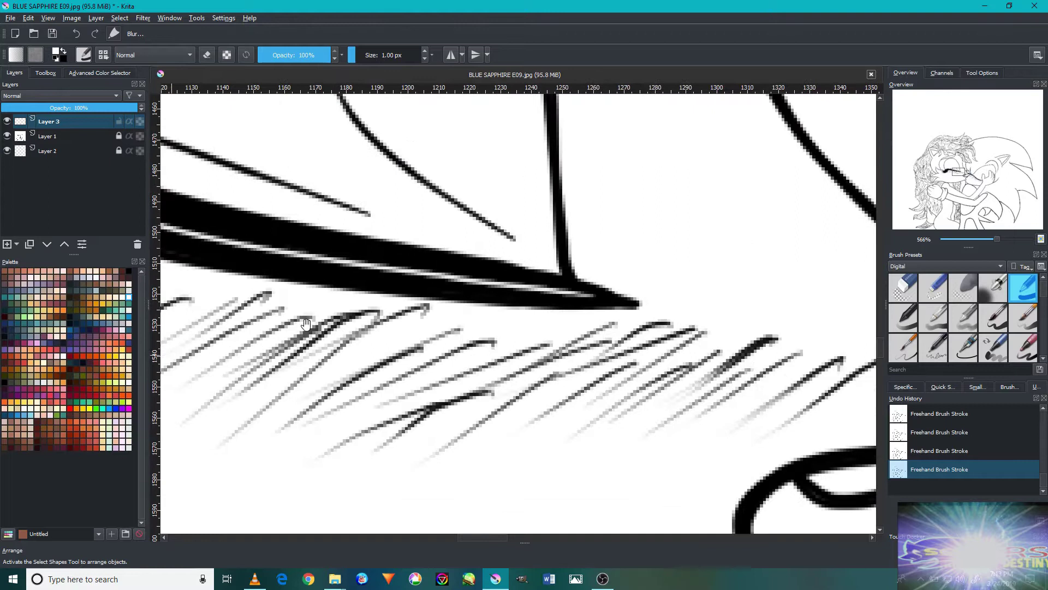
{"action": "left_click_drag", "start_coordinate": [614, 343], "coordinate": [357, 288]}
{"action": "left_click_drag", "start_coordinate": [763, 344], "coordinate": [467, 256]}
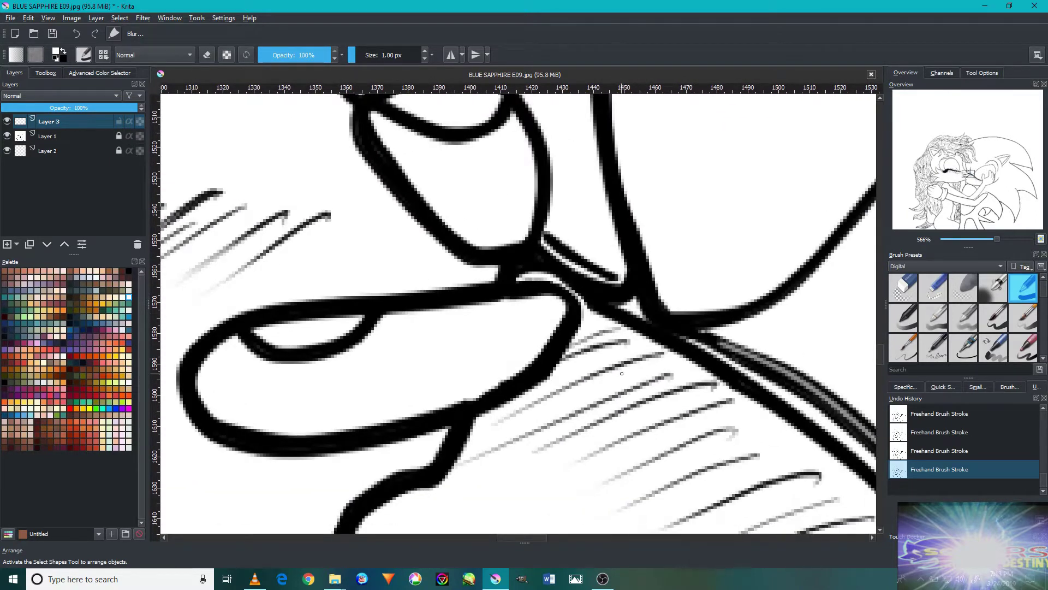
{"action": "key", "text": "c"}
Switch back to the freehand brush and fill the white gap where the outlines join.
{"action": "scroll", "coordinate": [566, 302], "scroll_direction": "up", "scroll_amount": 2}
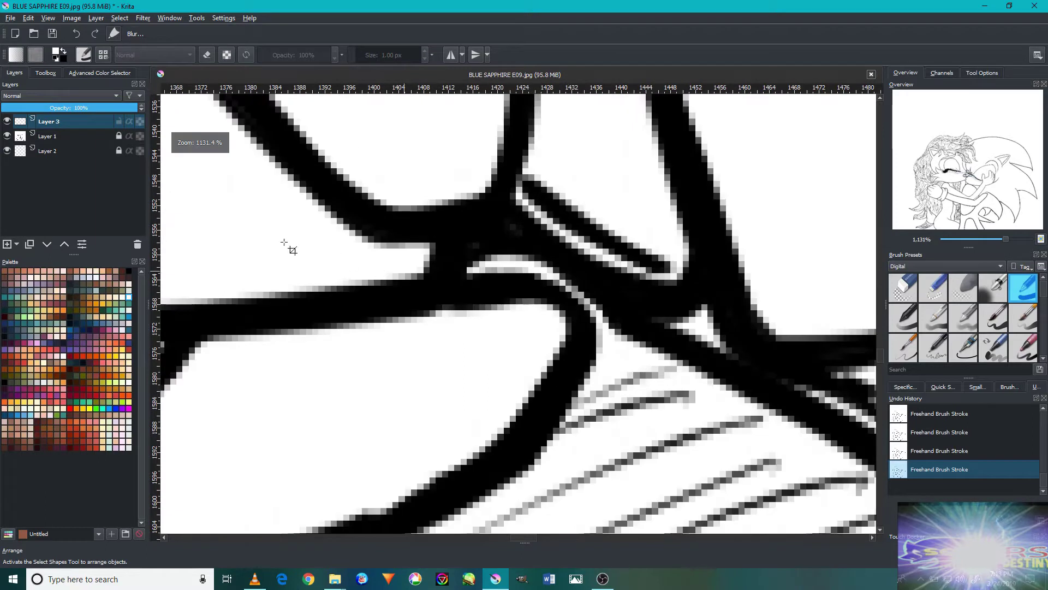
{"action": "left_click", "coordinate": [99, 72]}
{"action": "left_click", "coordinate": [48, 74]}
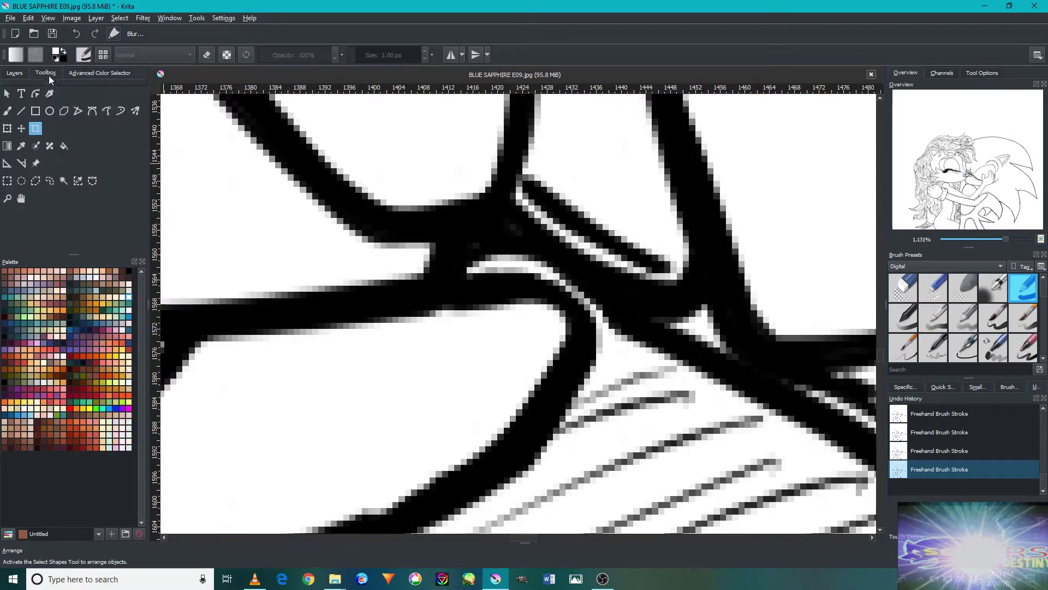
{"action": "left_click", "coordinate": [8, 112]}
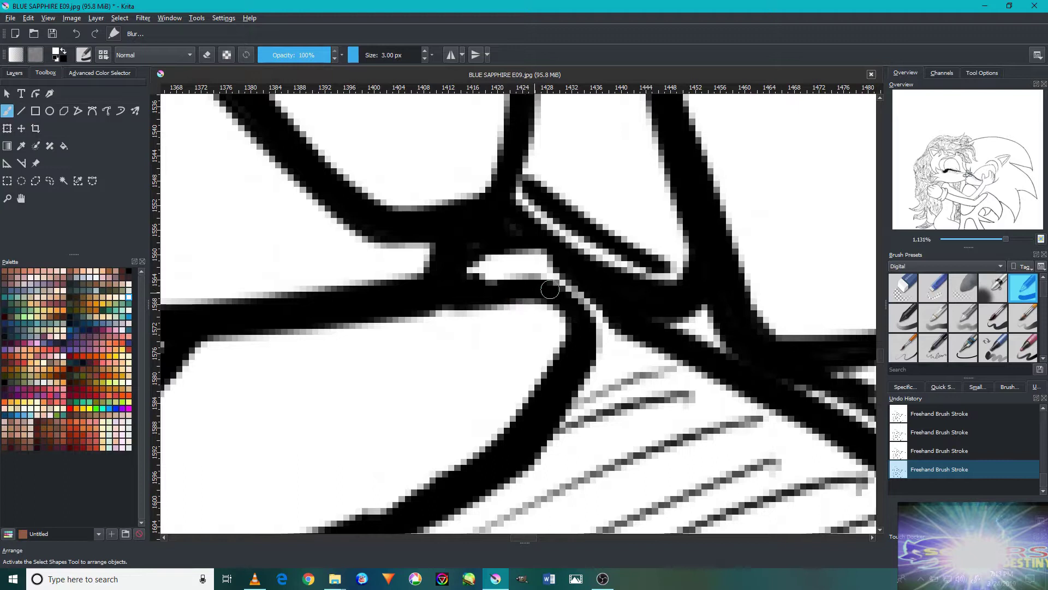
{"action": "left_click_drag", "start_coordinate": [558, 272], "coordinate": [533, 264]}
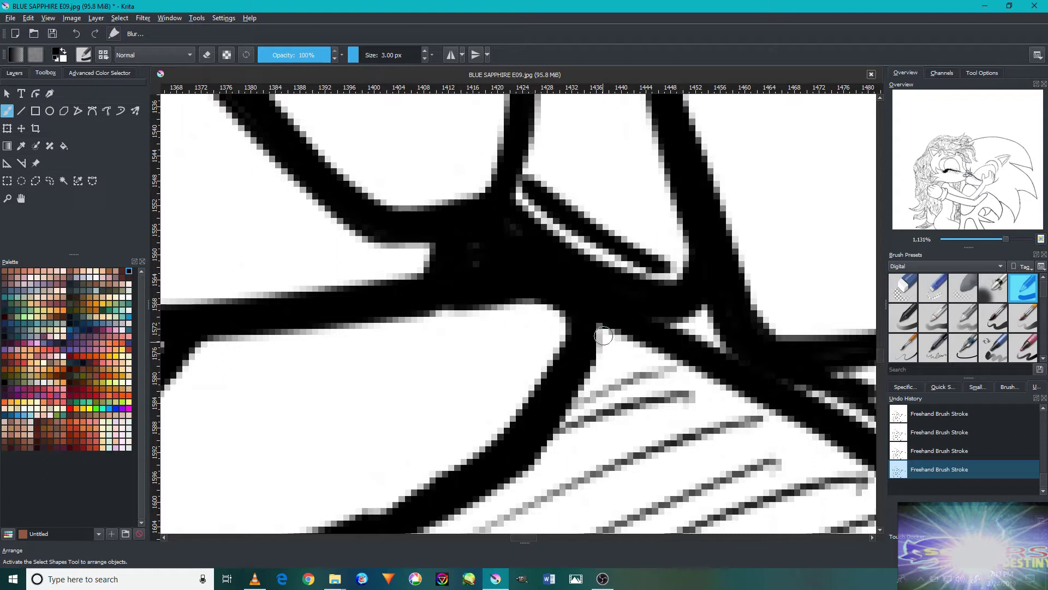
Zoom and pan to bring the chin and hand outlines into view.
{"action": "scroll", "coordinate": [604, 337], "scroll_direction": "down", "scroll_amount": 4}
{"action": "scroll", "coordinate": [645, 362], "scroll_direction": "up", "scroll_amount": 4}
{"action": "scroll", "coordinate": [639, 350], "scroll_direction": "down", "scroll_amount": 4}
{"action": "scroll", "coordinate": [631, 338], "scroll_direction": "down", "scroll_amount": 2}
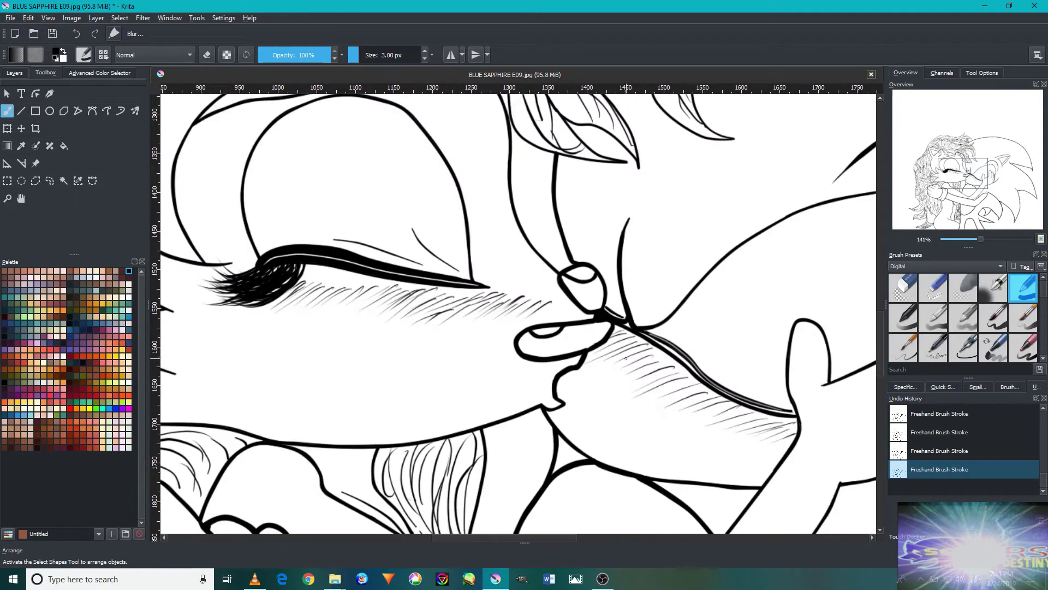
{"action": "scroll", "coordinate": [675, 406], "scroll_direction": "up", "scroll_amount": 1}
{"action": "scroll", "coordinate": [660, 415], "scroll_direction": "down", "scroll_amount": 3}
{"action": "scroll", "coordinate": [650, 423], "scroll_direction": "up", "scroll_amount": 3}
{"action": "scroll", "coordinate": [640, 432], "scroll_direction": "up", "scroll_amount": 1}
{"action": "scroll", "coordinate": [562, 409], "scroll_direction": "up", "scroll_amount": 3}
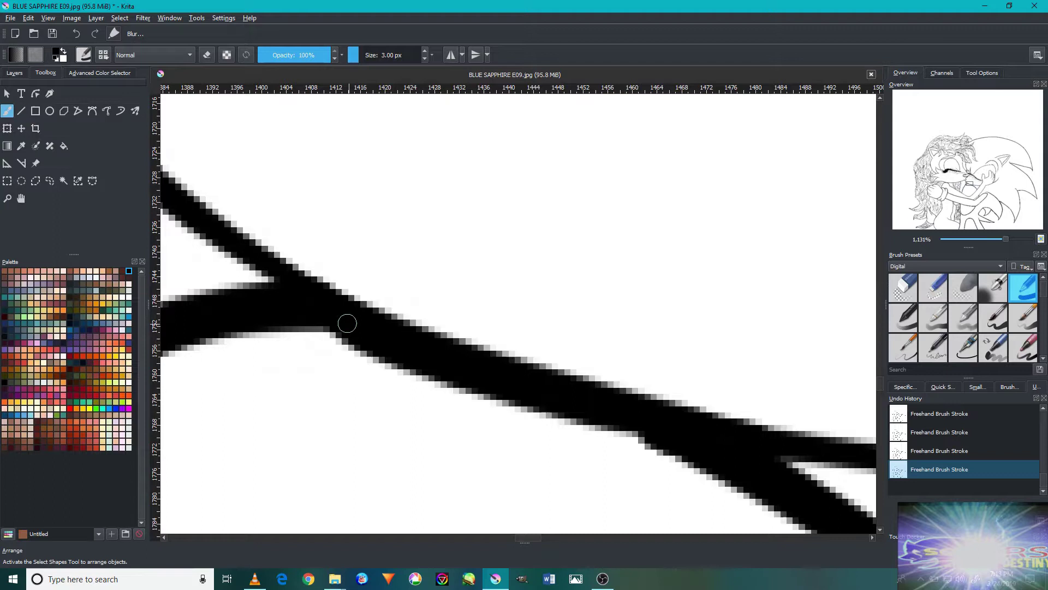
{"action": "scroll", "coordinate": [348, 323], "scroll_direction": "down", "scroll_amount": 5}
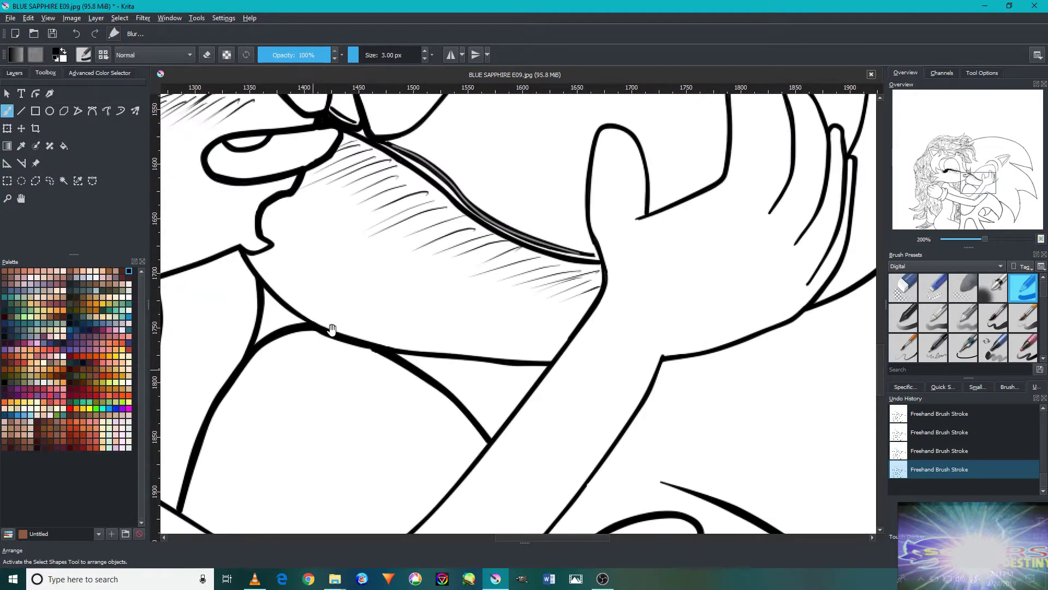
{"action": "left_click_drag", "start_coordinate": [331, 329], "coordinate": [483, 324]}
Try a tail stroke down from the chin curve, undo it, and draw a line down instead.
{"action": "scroll", "coordinate": [430, 300], "scroll_direction": "up", "scroll_amount": 4}
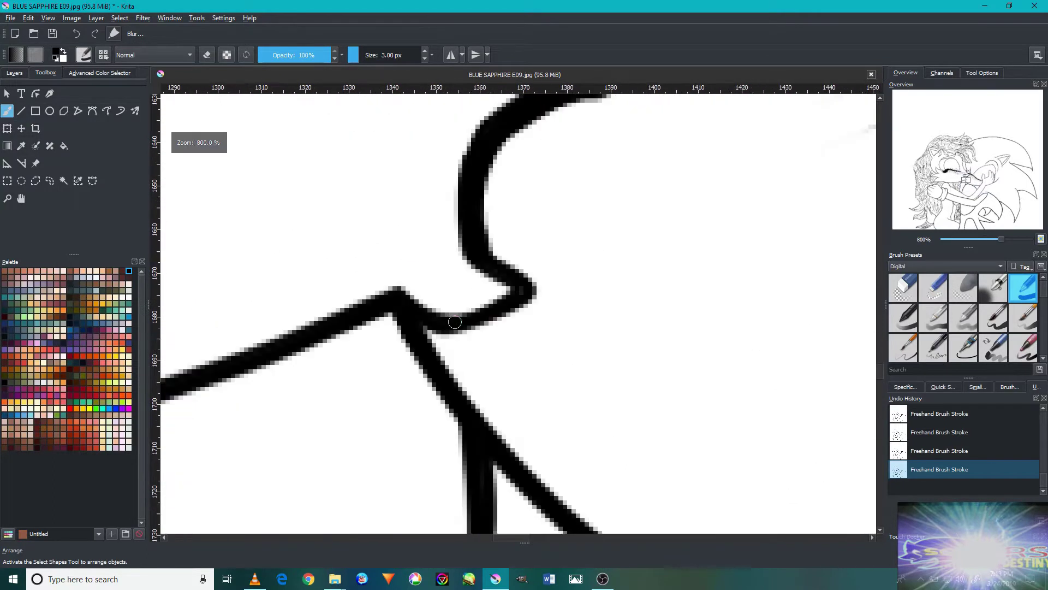
{"action": "scroll", "coordinate": [434, 363], "scroll_direction": "down", "scroll_amount": 4}
{"action": "scroll", "coordinate": [443, 355], "scroll_direction": "up", "scroll_amount": 4}
{"action": "scroll", "coordinate": [451, 349], "scroll_direction": "up", "scroll_amount": 1}
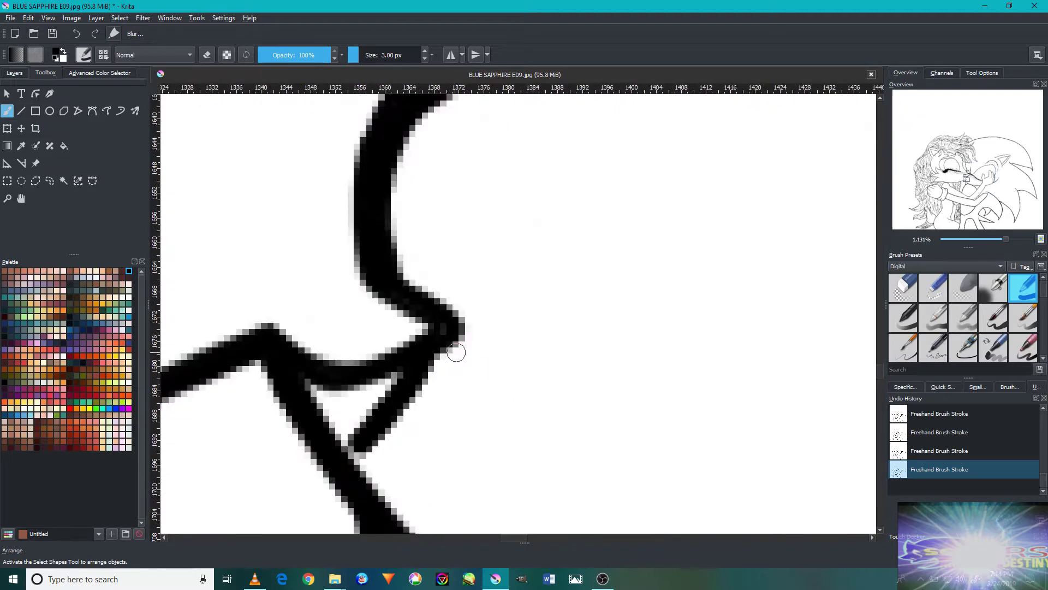
{"action": "key", "text": "ctrl+y"}
{"action": "key", "text": "ctrl+z"}
{"action": "key", "text": "ctrl+y"}
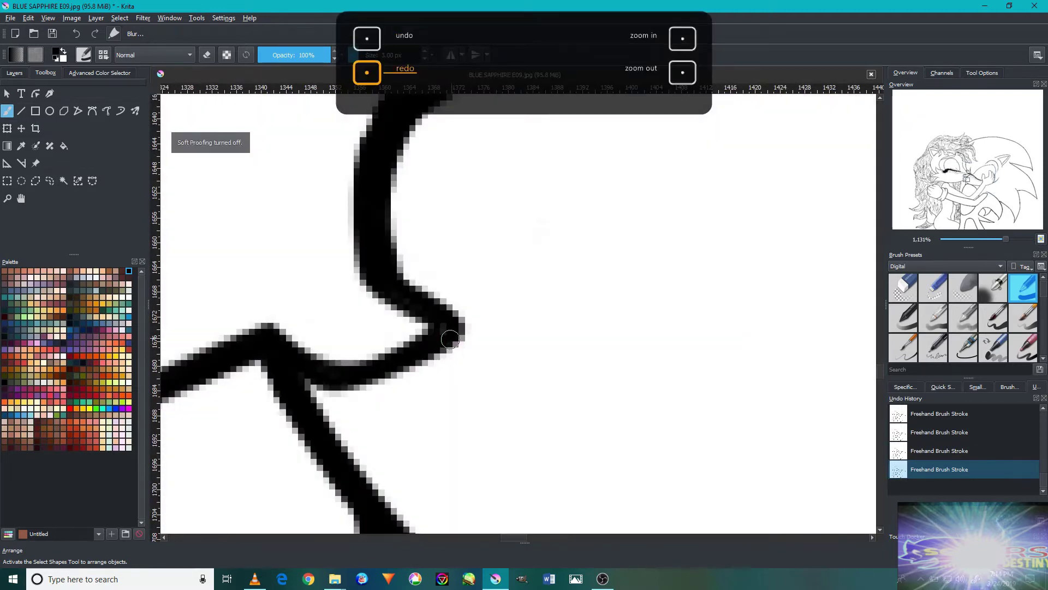
{"action": "left_click_drag", "start_coordinate": [451, 340], "coordinate": [365, 429]}
{"action": "key", "text": "ctrl+z"}
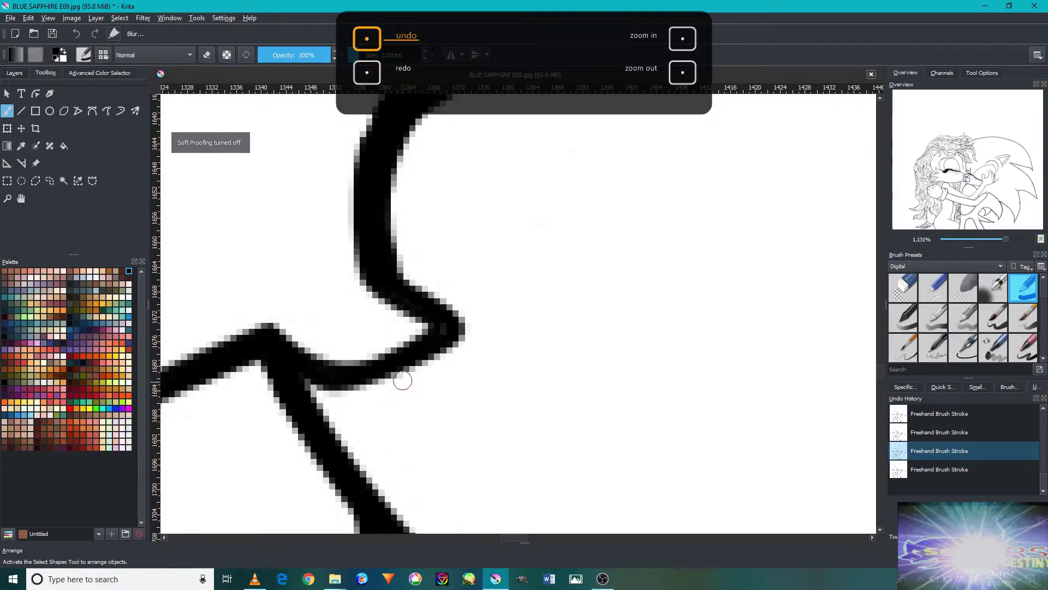
{"action": "left_click_drag", "start_coordinate": [392, 366], "coordinate": [385, 459]}
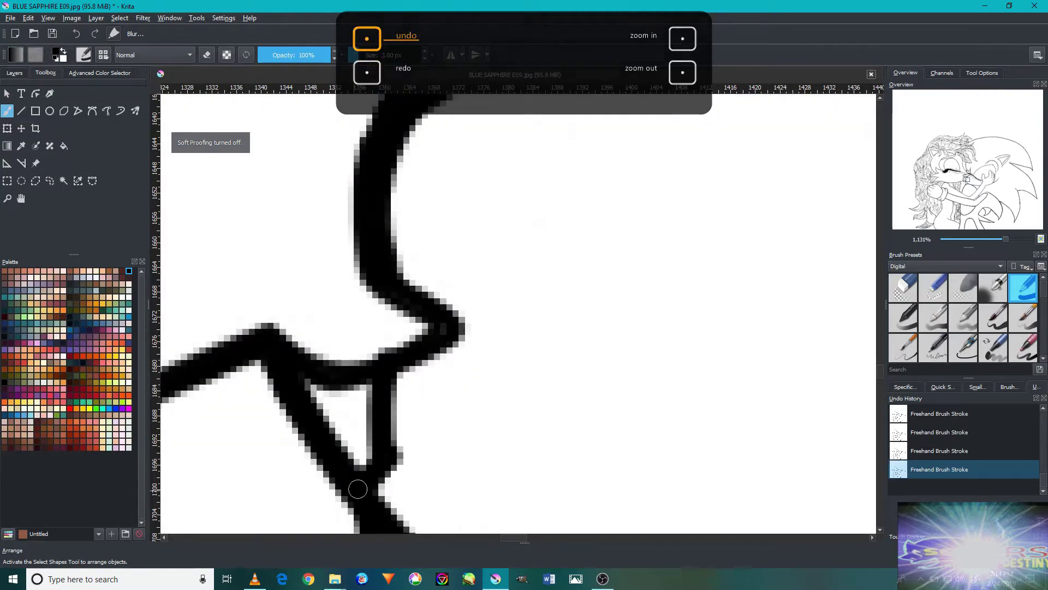
Zoom out and undo the last two small strokes near the kissing mouths.
{"action": "scroll", "coordinate": [386, 449], "scroll_direction": "down", "scroll_amount": 4}
{"action": "scroll", "coordinate": [404, 415], "scroll_direction": "down", "scroll_amount": 2}
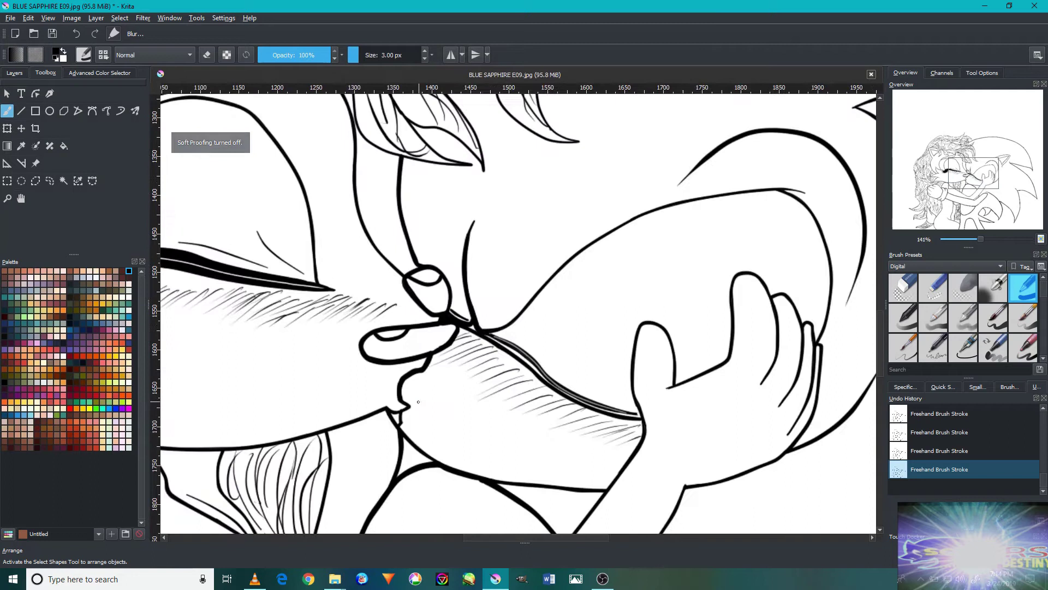
{"action": "key", "text": "ctrl+z"}
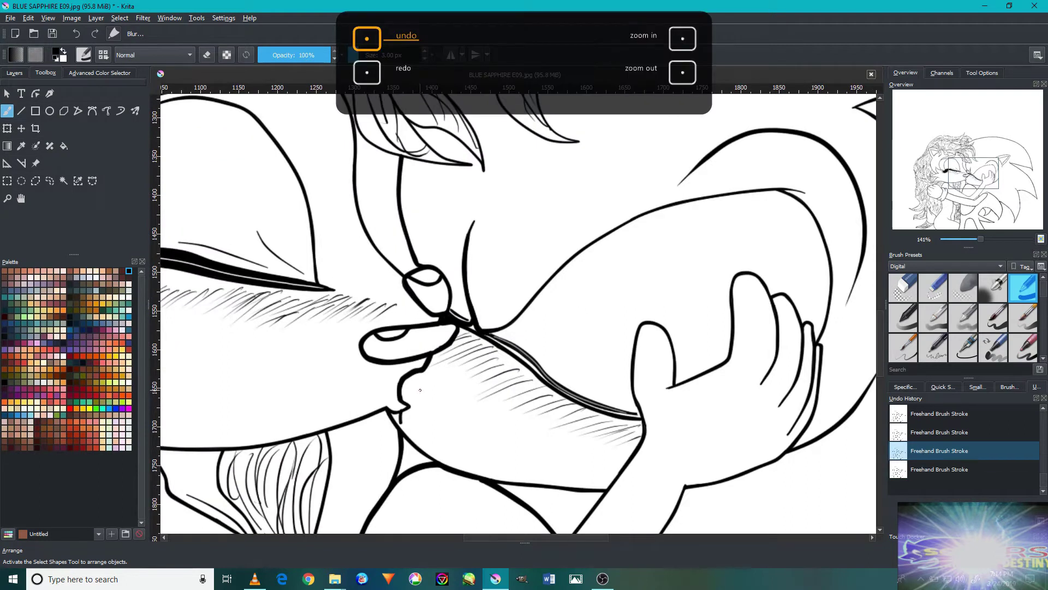
{"action": "key", "text": "ctrl+z"}
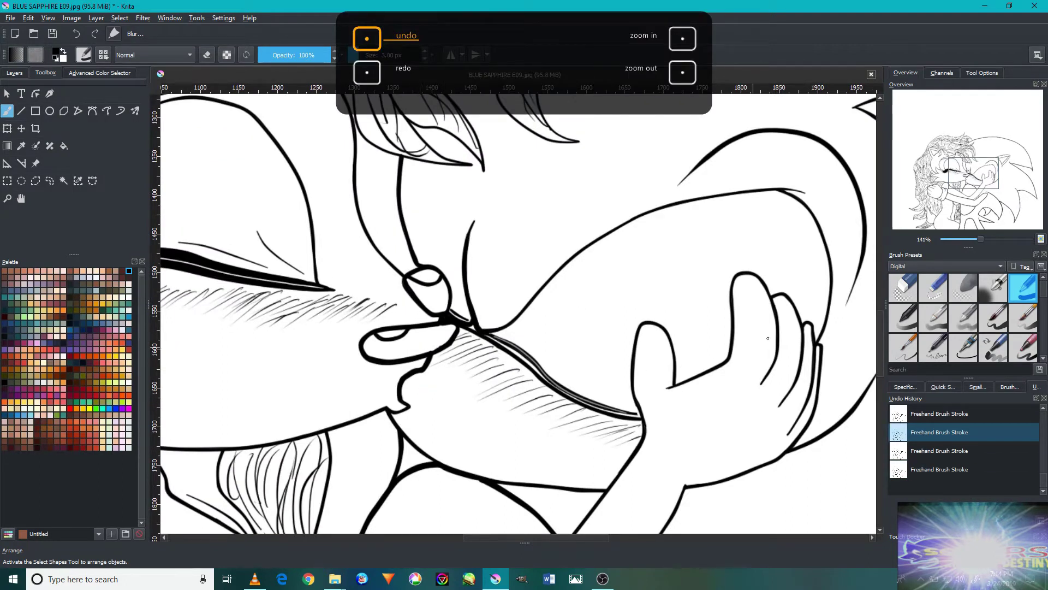
Centre the whole line drawing at about 33% and switch to the OBS recorder.
{"action": "left_click_drag", "start_coordinate": [795, 355], "coordinate": [710, 265]}
{"action": "mouse_move", "coordinate": [762, 343]}
{"action": "left_mouse_down"}
{"action": "mouse_move", "coordinate": [771, 277]}
{"action": "mouse_move", "coordinate": [708, 272]}
{"action": "left_mouse_up"}
{"action": "mouse_move", "coordinate": [637, 325]}
{"action": "left_mouse_down"}
{"action": "mouse_move", "coordinate": [761, 493]}
{"action": "mouse_move", "coordinate": [738, 494]}
{"action": "left_mouse_up"}
{"action": "mouse_move", "coordinate": [726, 451]}
{"action": "left_mouse_down"}
{"action": "mouse_move", "coordinate": [775, 494]}
{"action": "mouse_move", "coordinate": [713, 312]}
{"action": "left_mouse_up"}
{"action": "scroll", "coordinate": [686, 335], "scroll_direction": "down", "scroll_amount": 4}
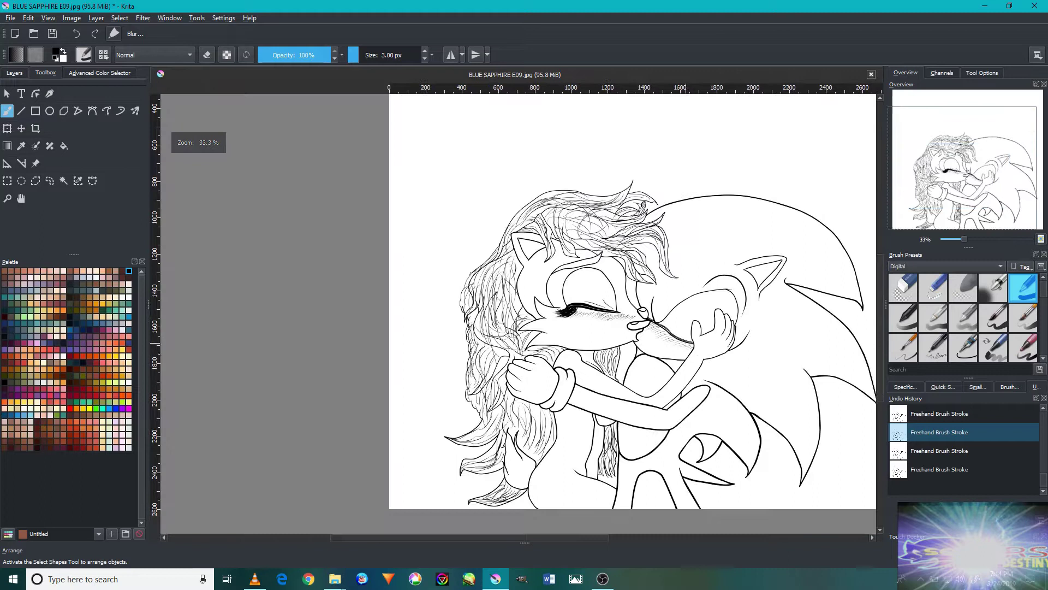
{"action": "left_click_drag", "start_coordinate": [709, 340], "coordinate": [595, 342]}
{"action": "left_click", "coordinate": [604, 579]}
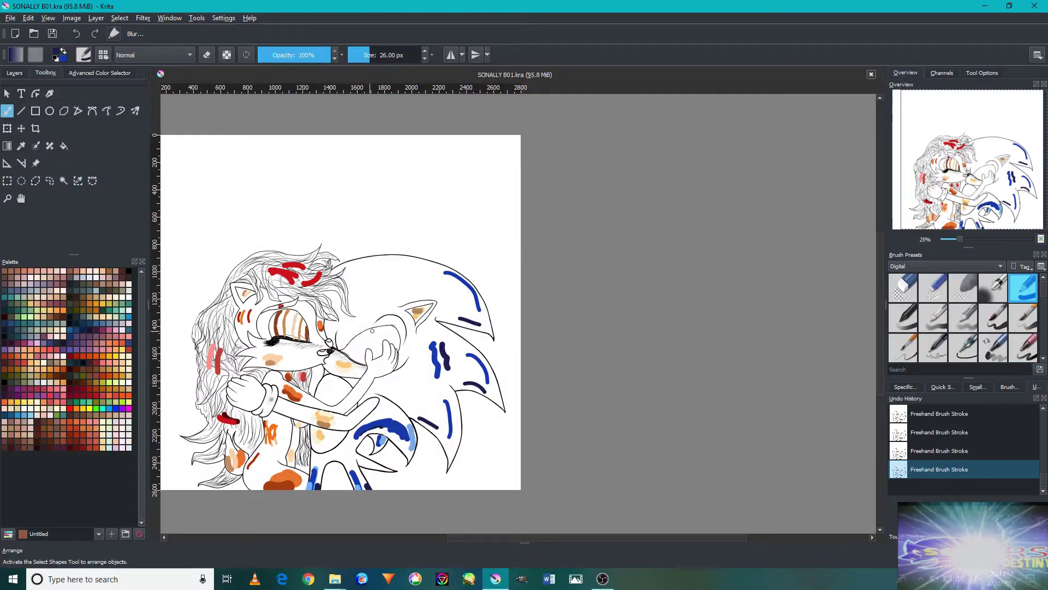
{"action": "left_click_drag", "start_coordinate": [372, 330], "coordinate": [499, 322]}
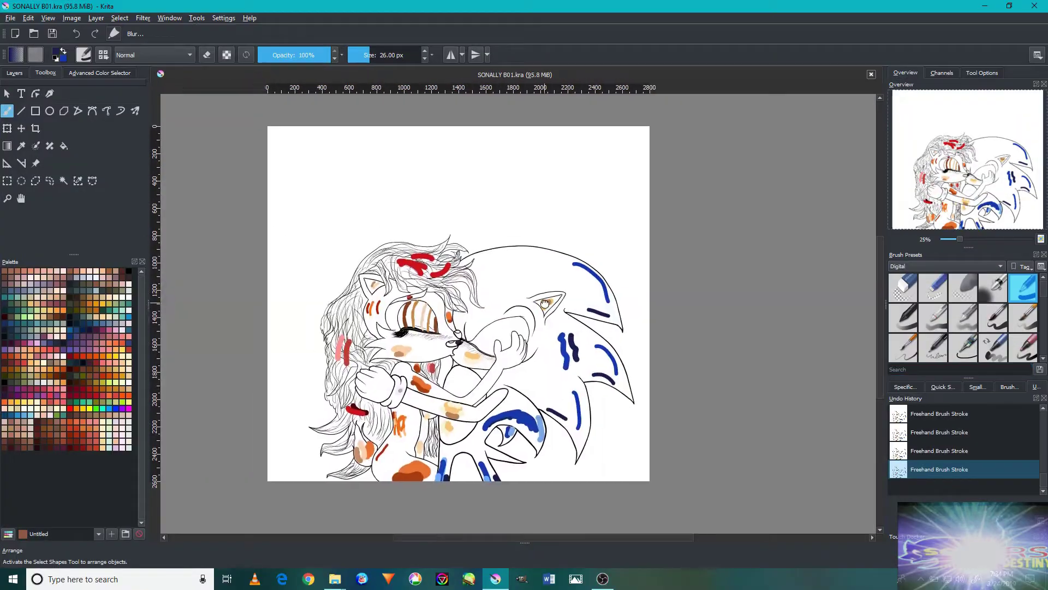
Set Layer 3's blend mode to Multiply in the Layers docker.
{"action": "scroll", "coordinate": [524, 365], "scroll_direction": "up", "scroll_amount": 3}
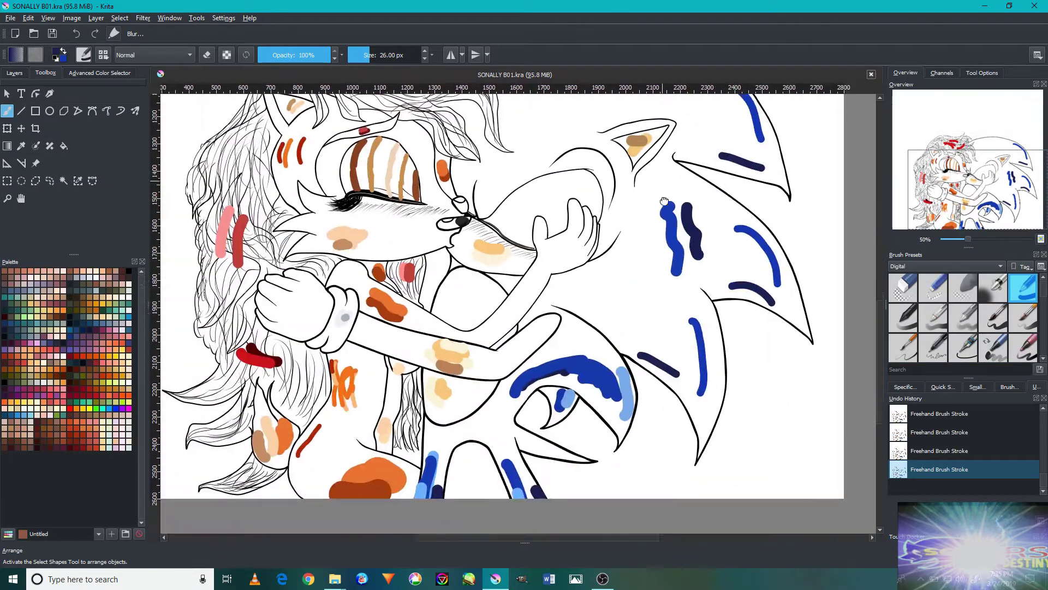
{"action": "left_click", "coordinate": [14, 73]}
{"action": "left_click", "coordinate": [61, 94]}
{"action": "left_click", "coordinate": [40, 176]}
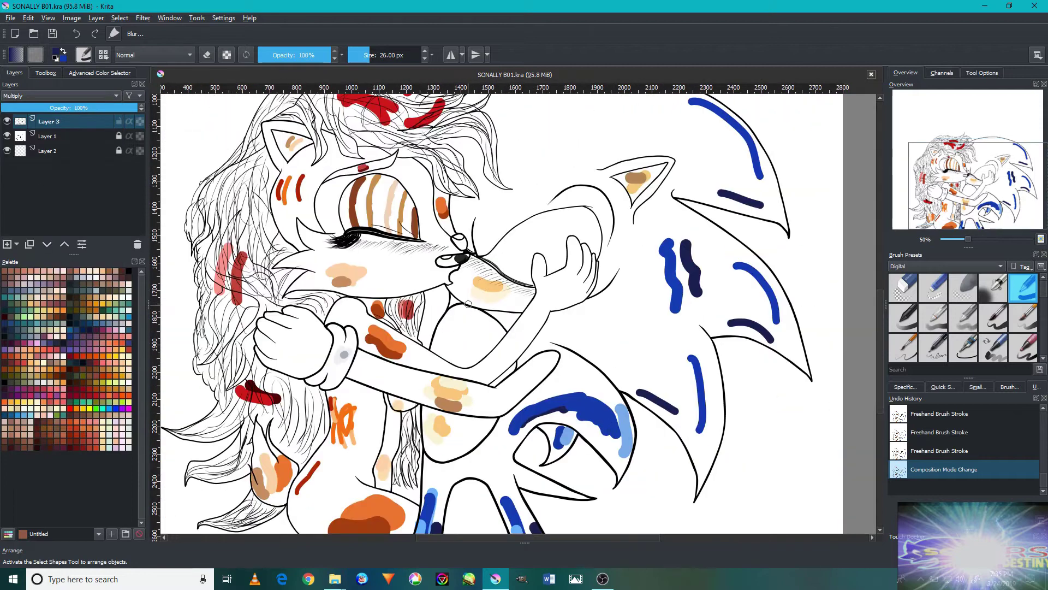
Paint a dark-brown patch left of the eye and fill the gap below with tan.
{"action": "left_click_drag", "start_coordinate": [628, 268], "coordinate": [573, 154]}
{"action": "scroll", "coordinate": [547, 244], "scroll_direction": "up", "scroll_amount": 3}
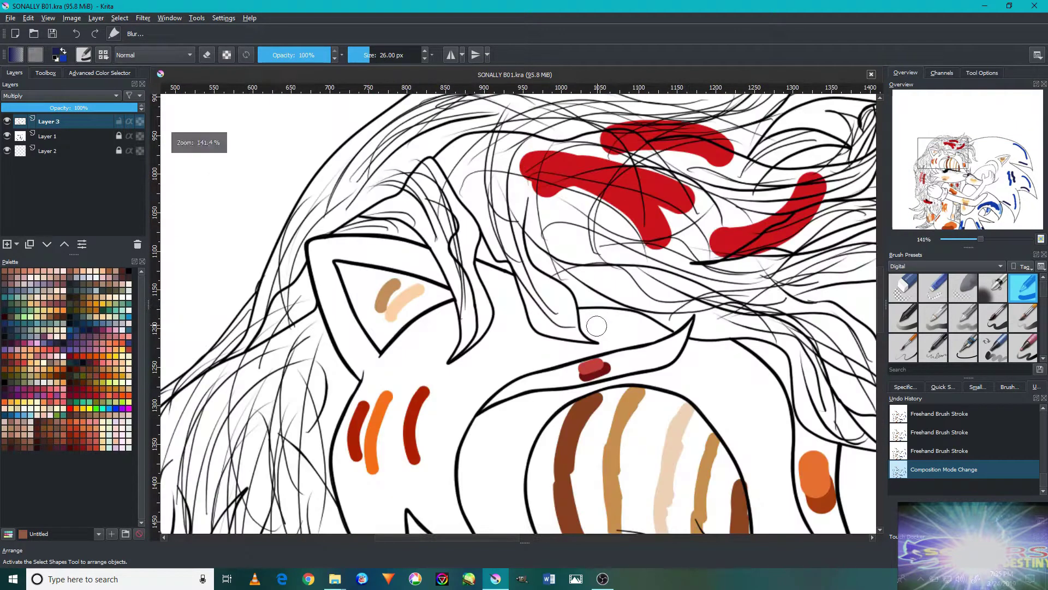
{"action": "scroll", "coordinate": [429, 241], "scroll_direction": "up", "scroll_amount": 5}
{"action": "mouse_move", "coordinate": [327, 382]}
{"action": "left_mouse_down"}
{"action": "mouse_move", "coordinate": [327, 284]}
{"action": "mouse_move", "coordinate": [349, 218]}
{"action": "left_mouse_up"}
{"action": "left_click", "coordinate": [538, 280], "text": "ctrl"}
{"action": "mouse_move", "coordinate": [333, 415]}
{"action": "left_mouse_down"}
{"action": "mouse_move", "coordinate": [378, 436]}
{"action": "mouse_move", "coordinate": [339, 316]}
{"action": "mouse_move", "coordinate": [363, 269]}
{"action": "mouse_move", "coordinate": [415, 404]}
{"action": "mouse_move", "coordinate": [472, 267]}
{"action": "left_mouse_up"}
Fill the white gap between the eye's brown stripes with light brown.
{"action": "scroll", "coordinate": [358, 462], "scroll_direction": "up", "scroll_amount": 3}
{"action": "scroll", "coordinate": [426, 466], "scroll_direction": "down", "scroll_amount": 2}
{"action": "scroll", "coordinate": [426, 466], "scroll_direction": "up", "scroll_amount": 2}
{"action": "mouse_move", "coordinate": [591, 205]}
{"action": "left_mouse_down"}
{"action": "mouse_move", "coordinate": [515, 223]}
{"action": "mouse_move", "coordinate": [515, 351]}
{"action": "left_mouse_up"}
{"action": "scroll", "coordinate": [492, 355], "scroll_direction": "down", "scroll_amount": 2}
{"action": "mouse_move", "coordinate": [496, 241]}
{"action": "left_mouse_down"}
{"action": "mouse_move", "coordinate": [489, 419]}
{"action": "mouse_move", "coordinate": [464, 478]}
{"action": "left_mouse_up"}
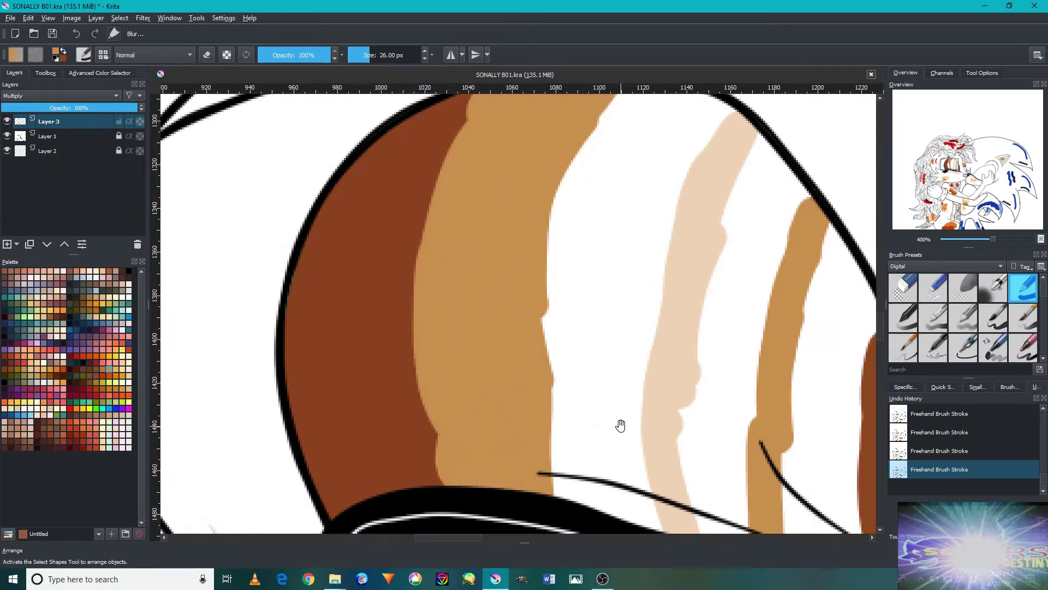
Fill the gaps beside the beige stripe, painting light brown and tan over the beige areas.
{"action": "scroll", "coordinate": [529, 335], "scroll_direction": "right", "scroll_amount": 2}
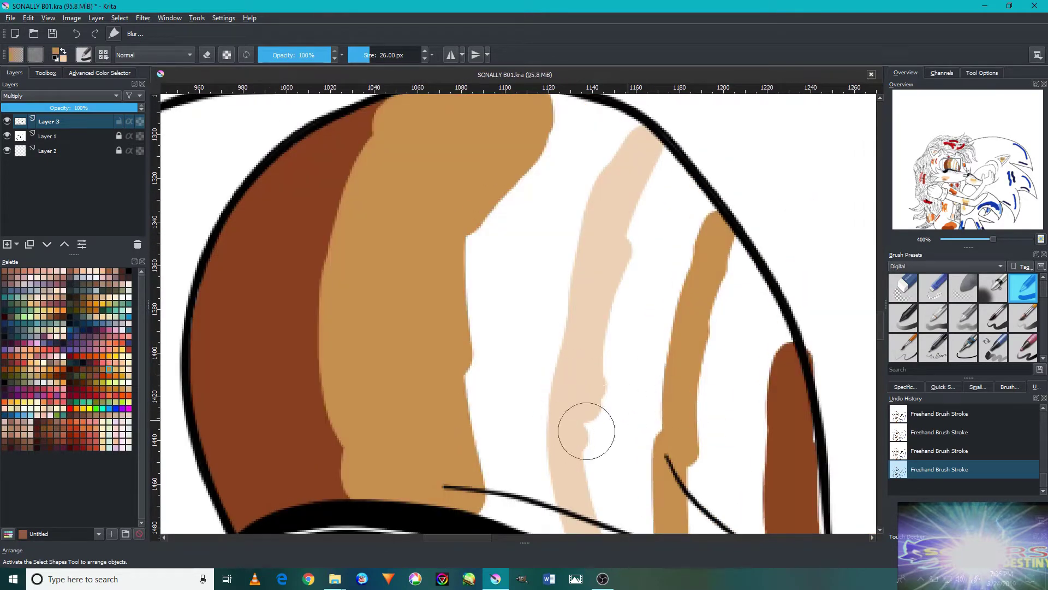
{"action": "scroll", "coordinate": [562, 351], "scroll_direction": "down", "scroll_amount": 2}
{"action": "left_click_drag", "start_coordinate": [480, 409], "coordinate": [475, 206]}
{"action": "scroll", "coordinate": [475, 206], "scroll_direction": "up", "scroll_amount": 2}
{"action": "left_click_drag", "start_coordinate": [510, 251], "coordinate": [615, 188]}
{"action": "scroll", "coordinate": [616, 188], "scroll_direction": "down", "scroll_amount": 2}
{"action": "scroll", "coordinate": [604, 285], "scroll_direction": "right", "scroll_amount": 2}
{"action": "left_click", "coordinate": [570, 409], "text": "ctrl"}
{"action": "left_click_drag", "start_coordinate": [546, 442], "coordinate": [539, 314]}
{"action": "scroll", "coordinate": [543, 369], "scroll_direction": "up", "scroll_amount": 2}
{"action": "mouse_move", "coordinate": [542, 370]}
{"action": "left_mouse_down"}
{"action": "mouse_move", "coordinate": [574, 222]}
{"action": "mouse_move", "coordinate": [546, 305]}
{"action": "left_mouse_up"}
{"action": "scroll", "coordinate": [555, 339], "scroll_direction": "down", "scroll_amount": 2}
Paint and enlarge the dark-brown shape in the eye with a smaller brush.
{"action": "left_click", "coordinate": [628, 355], "text": "ctrl"}
{"action": "mouse_move", "coordinate": [573, 431]}
{"action": "left_mouse_down"}
{"action": "mouse_move", "coordinate": [590, 302]}
{"action": "mouse_move", "coordinate": [655, 458]}
{"action": "mouse_move", "coordinate": [546, 175]}
{"action": "left_mouse_up"}
{"action": "scroll", "coordinate": [600, 327], "scroll_direction": "up", "scroll_amount": 2}
{"action": "key", "text": "bracketleft"}
{"action": "left_click_drag", "start_coordinate": [628, 306], "coordinate": [603, 332]}
{"action": "scroll", "coordinate": [517, 157], "scroll_direction": "down", "scroll_amount": 4}
{"action": "scroll", "coordinate": [602, 477], "scroll_direction": "right", "scroll_amount": 1}
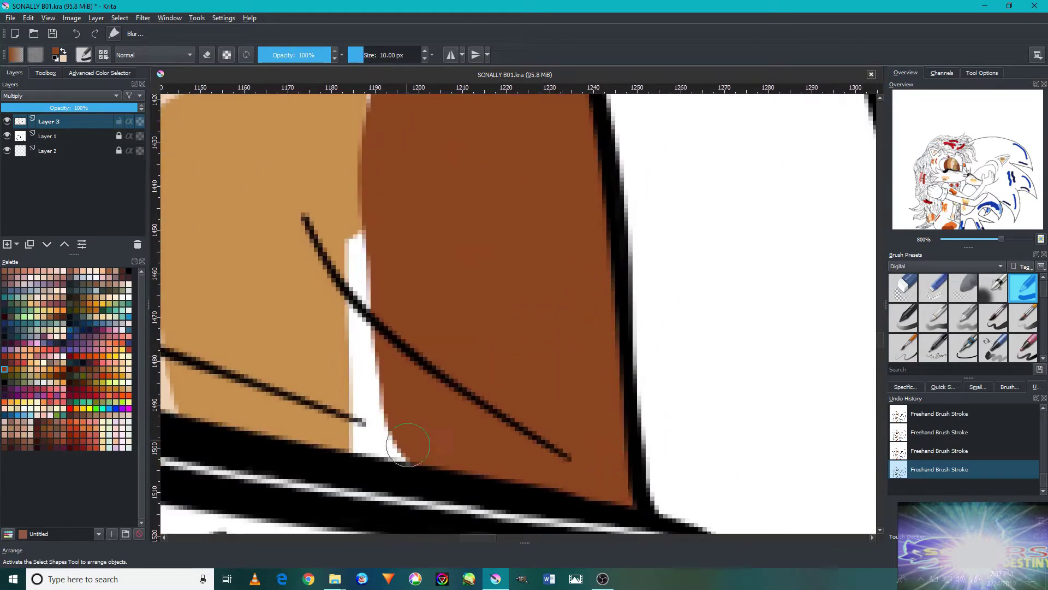
{"action": "scroll", "coordinate": [409, 445], "scroll_direction": "up", "scroll_amount": 4}
{"action": "scroll", "coordinate": [408, 382], "scroll_direction": "left", "scroll_amount": 1}
Paint tan along the eye's edge, undoing and restoring the stroke.
{"action": "left_click_drag", "start_coordinate": [407, 302], "coordinate": [494, 229]}
{"action": "key", "text": "ctrl+z"}
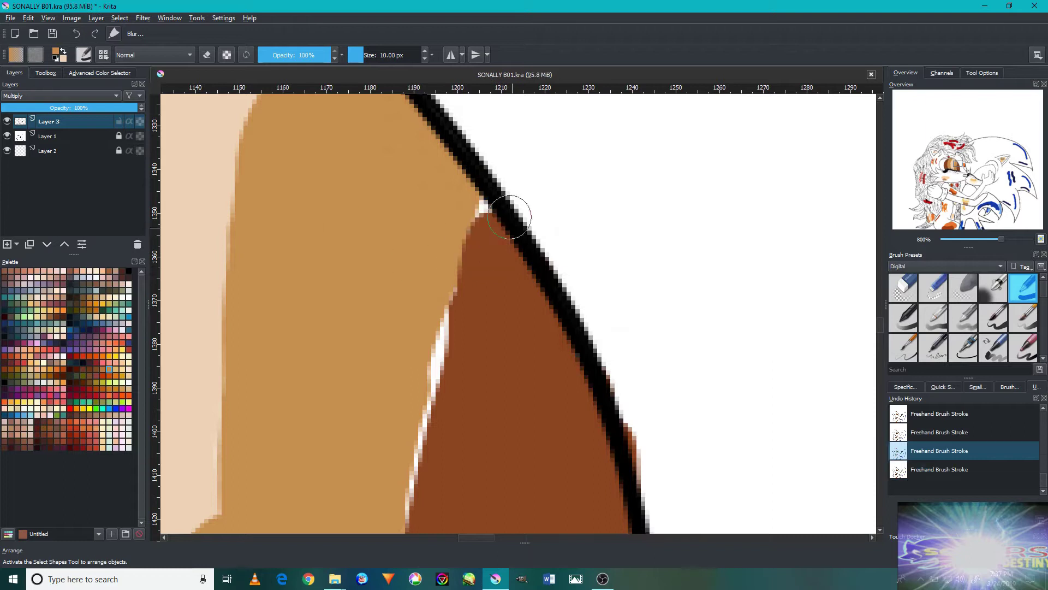
{"action": "key", "text": "ctrl+shift+z"}
{"action": "scroll", "coordinate": [452, 241], "scroll_direction": "down", "scroll_amount": 3}
{"action": "scroll", "coordinate": [546, 269], "scroll_direction": "right", "scroll_amount": 2}
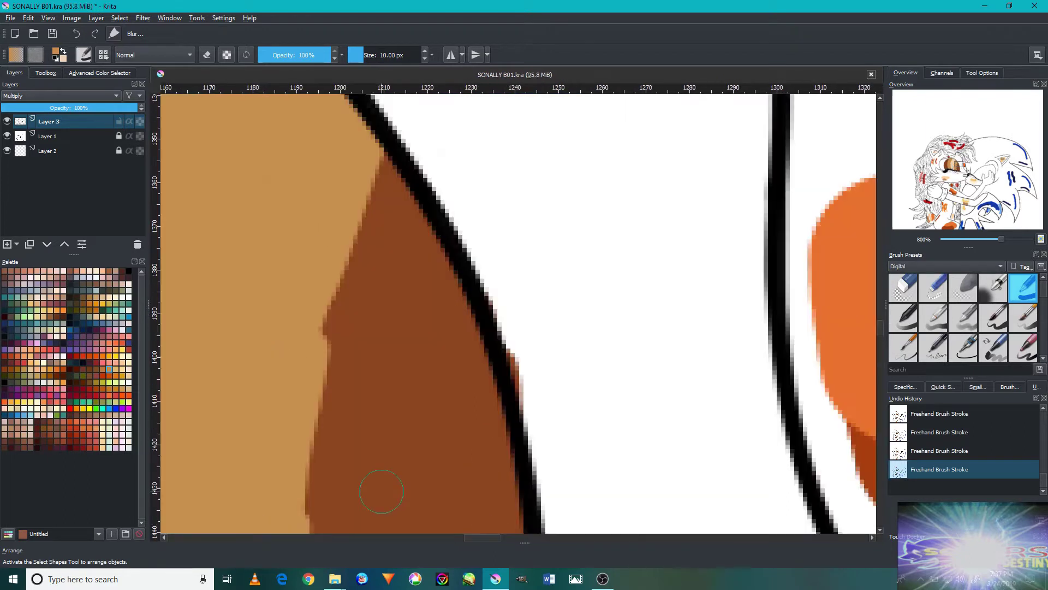
Blend the eye's brown and tan bands into soft gradients with a blending brush.
{"action": "left_click", "coordinate": [898, 289]}
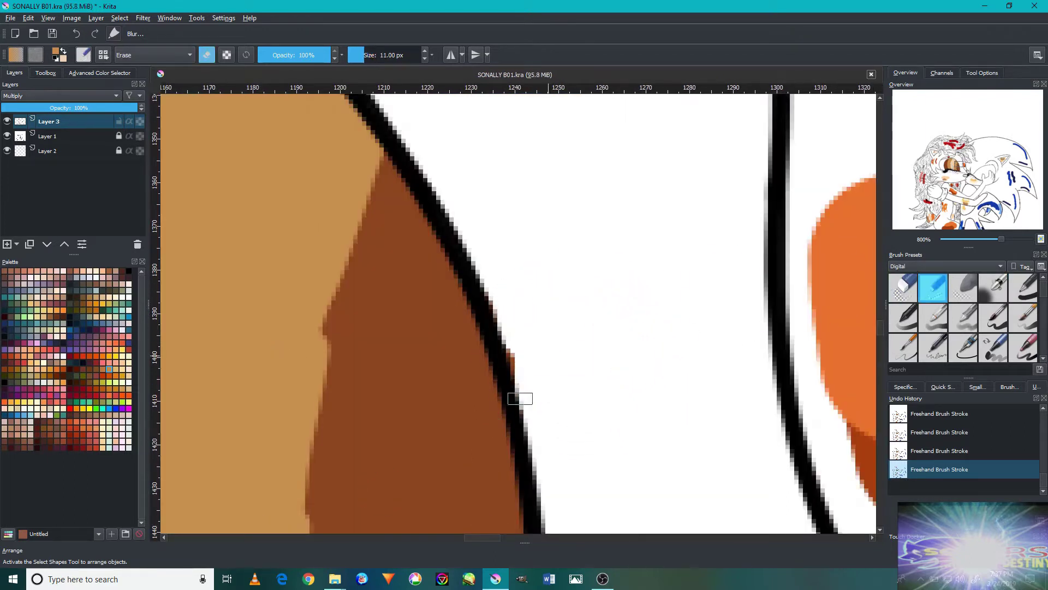
{"action": "scroll", "coordinate": [519, 399], "scroll_direction": "down", "scroll_amount": 3}
{"action": "scroll", "coordinate": [566, 464], "scroll_direction": "down", "scroll_amount": 3}
{"action": "scroll", "coordinate": [963, 317], "scroll_direction": "down", "scroll_amount": 3}
{"action": "left_click", "coordinate": [963, 317]}
{"action": "scroll", "coordinate": [481, 430], "scroll_direction": "up", "scroll_amount": 2}
{"action": "mouse_move", "coordinate": [481, 430]}
{"action": "left_mouse_down"}
{"action": "mouse_move", "coordinate": [574, 480]}
{"action": "mouse_move", "coordinate": [519, 355]}
{"action": "mouse_move", "coordinate": [437, 382]}
{"action": "mouse_move", "coordinate": [579, 453]}
{"action": "left_mouse_up"}
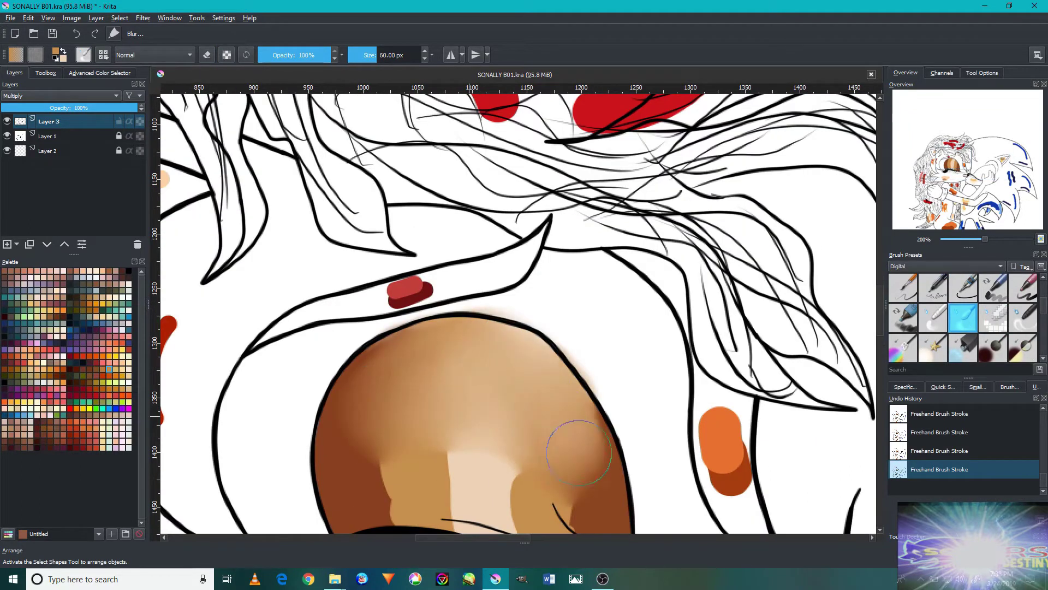
{"action": "mouse_move", "coordinate": [421, 444]}
{"action": "left_mouse_down"}
{"action": "mouse_move", "coordinate": [491, 416]}
{"action": "mouse_move", "coordinate": [372, 454]}
{"action": "mouse_move", "coordinate": [475, 389]}
{"action": "left_mouse_up"}
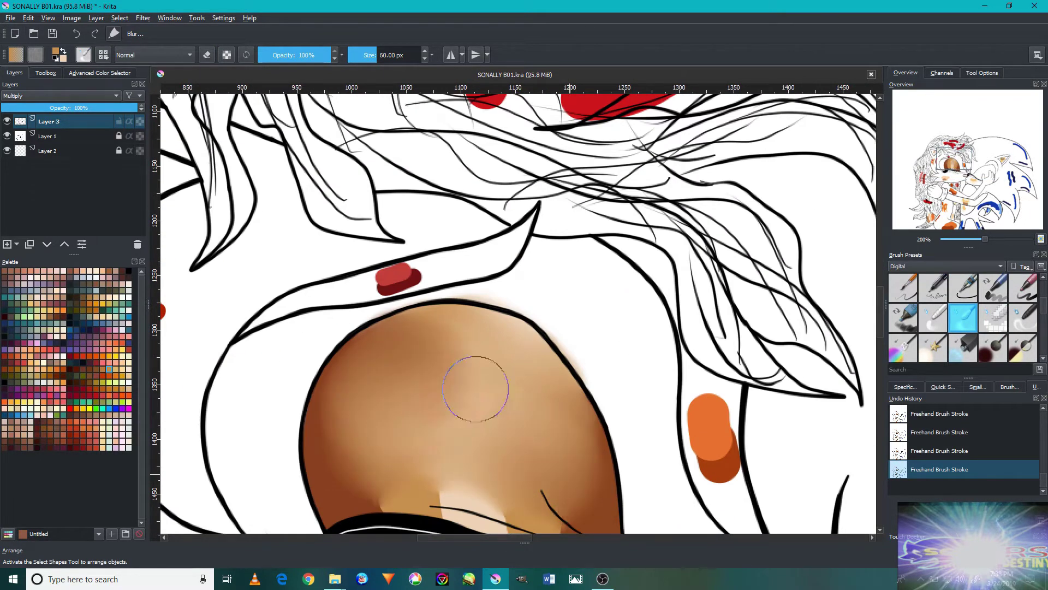
{"action": "scroll", "coordinate": [476, 389], "scroll_direction": "up", "scroll_amount": 2}
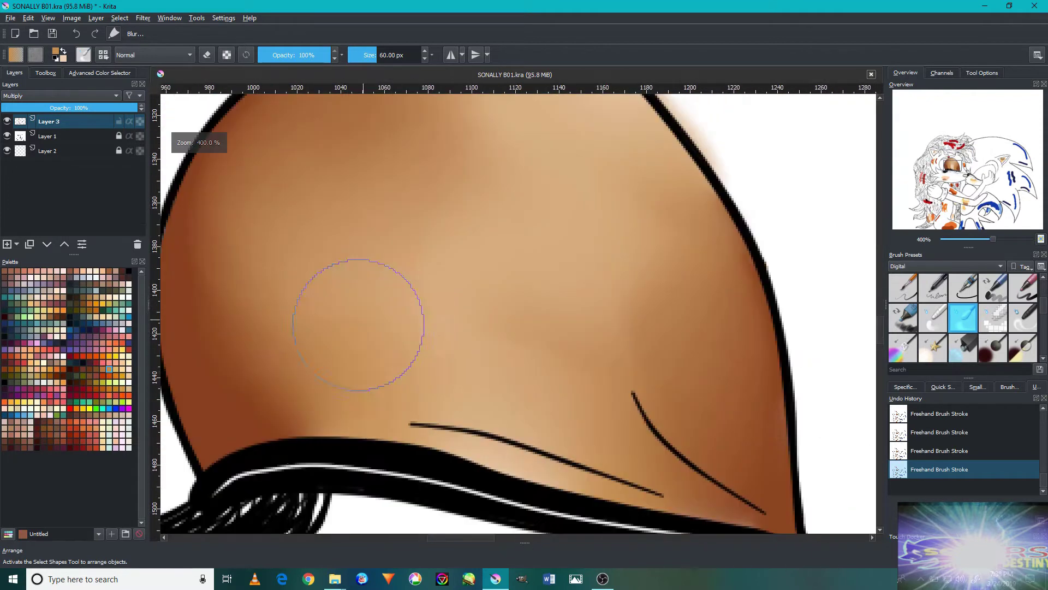
{"action": "scroll", "coordinate": [534, 375], "scroll_direction": "down", "scroll_amount": 1}
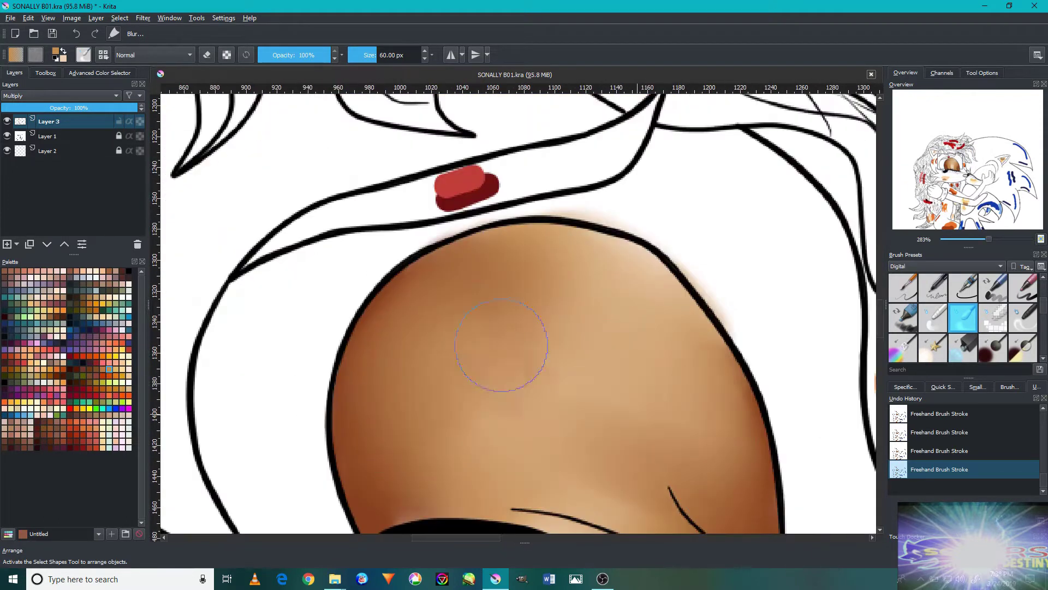
Erase the overspill at the shading's edge, then return to painting.
{"action": "key", "text": "e"}
{"action": "scroll", "coordinate": [683, 238], "scroll_direction": "up", "scroll_amount": 2}
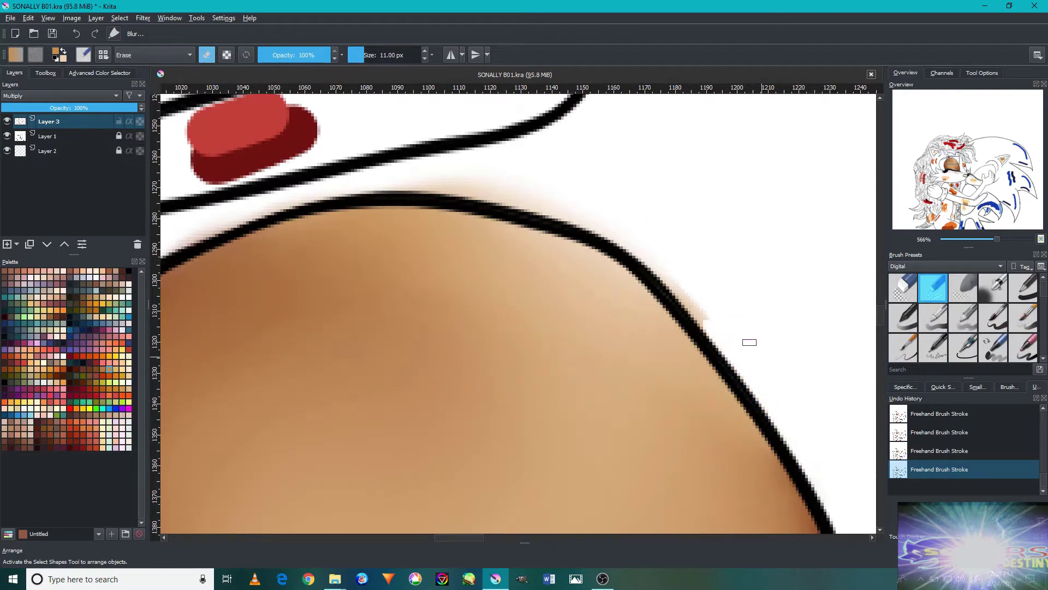
{"action": "scroll", "coordinate": [733, 300], "scroll_direction": "down", "scroll_amount": 2}
{"action": "scroll", "coordinate": [545, 248], "scroll_direction": "up", "scroll_amount": 2}
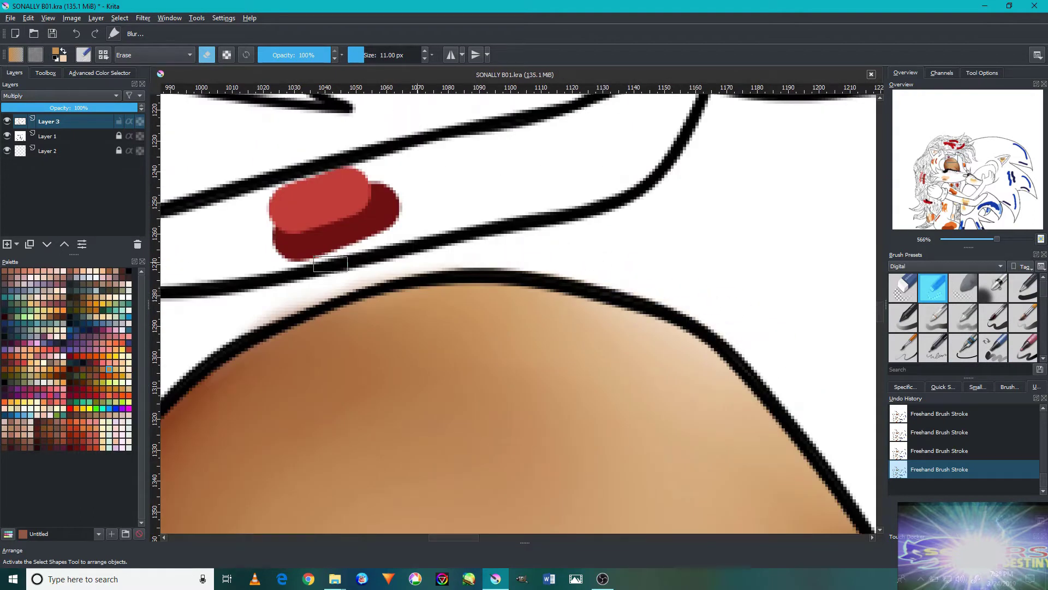
{"action": "scroll", "coordinate": [463, 284], "scroll_direction": "down", "scroll_amount": 5}
{"action": "key", "text": "e"}
{"action": "scroll", "coordinate": [363, 231], "scroll_direction": "up", "scroll_amount": 3}
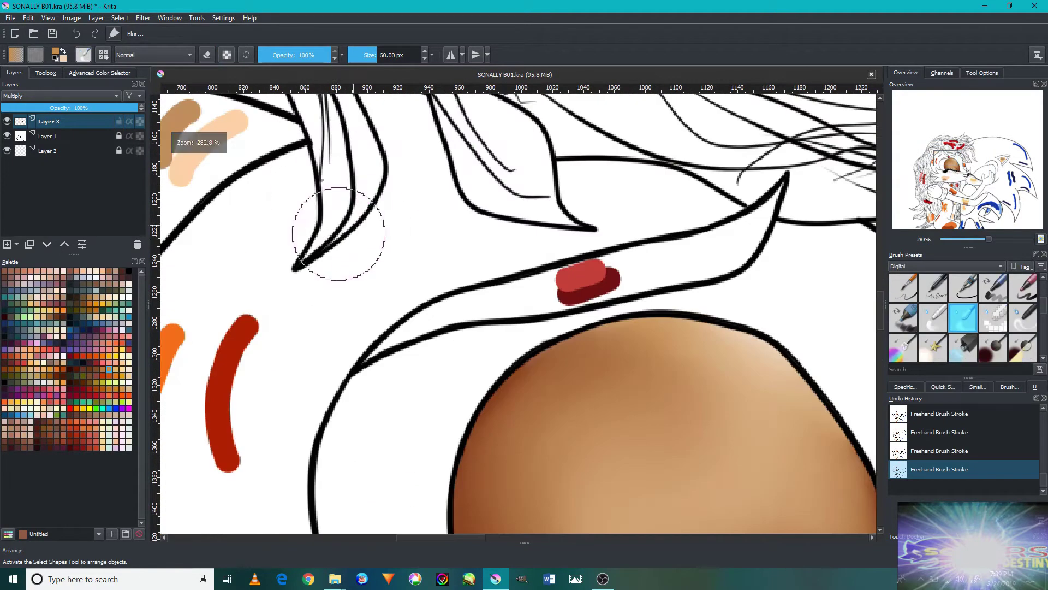
Paint a peach patch inside the ear with a solid brush.
{"action": "left_click", "coordinate": [102, 73]}
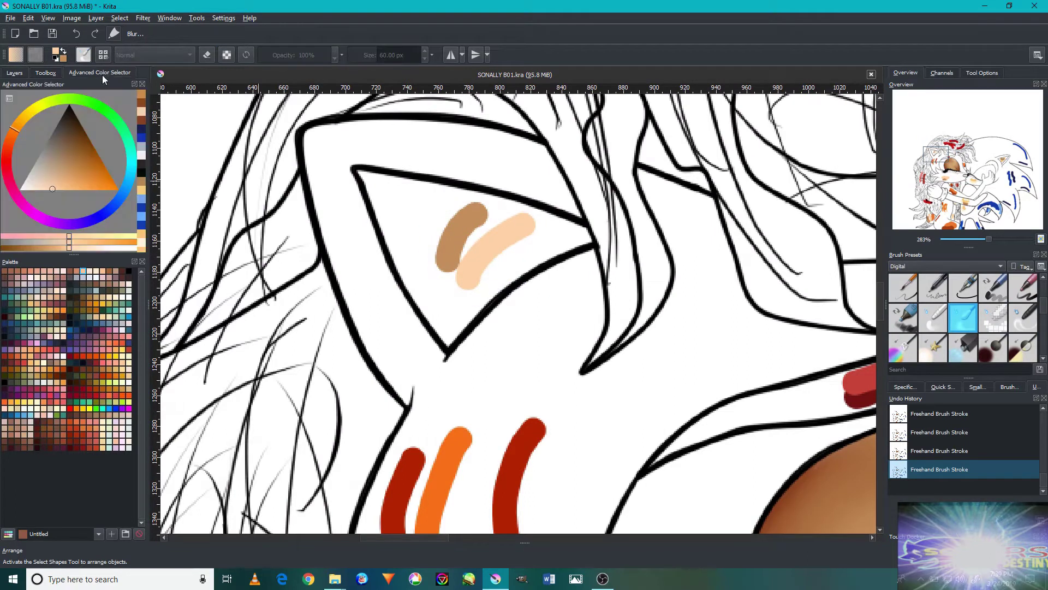
{"action": "left_click", "coordinate": [46, 72]}
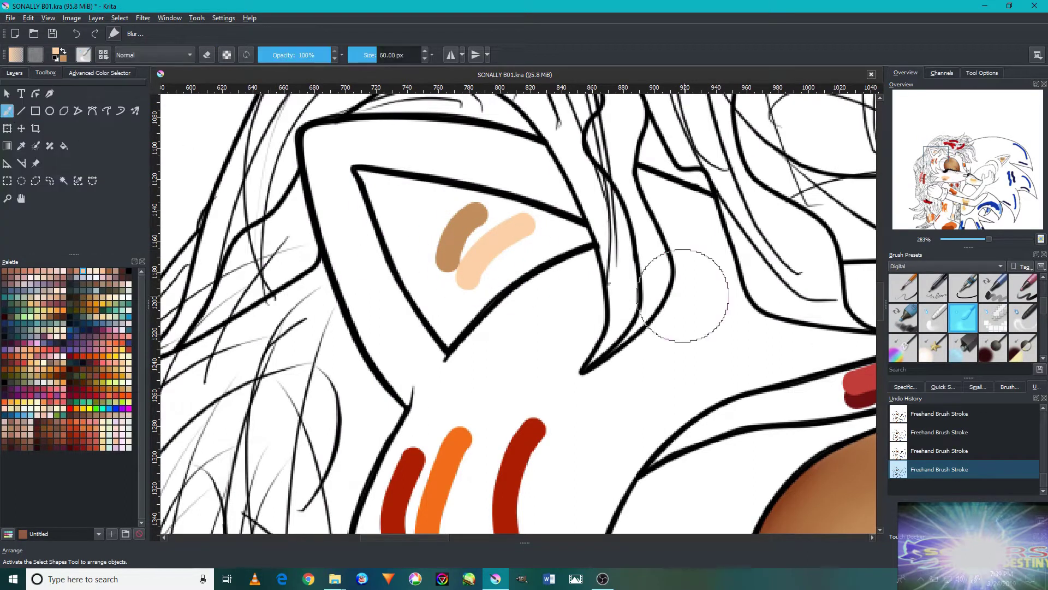
{"action": "key", "text": "slash"}
{"action": "scroll", "coordinate": [492, 262], "scroll_direction": "up", "scroll_amount": 2}
{"action": "mouse_move", "coordinate": [568, 251]}
{"action": "left_mouse_down"}
{"action": "mouse_move", "coordinate": [486, 281]}
{"action": "mouse_move", "coordinate": [499, 300]}
{"action": "left_mouse_up"}
{"action": "scroll", "coordinate": [499, 300], "scroll_direction": "down", "scroll_amount": 4}
{"action": "scroll", "coordinate": [491, 295], "scroll_direction": "up", "scroll_amount": 5}
{"action": "key", "text": "bracketleft"}
{"action": "key", "text": "bracketleft"}
{"action": "key", "text": "bracketleft"}
Extend the peach paint into the ear's corners and under its top outline.
{"action": "left_click_drag", "start_coordinate": [571, 297], "coordinate": [629, 286]}
{"action": "key", "text": "bracketright"}
{"action": "key", "text": "bracketright"}
{"action": "key", "text": "bracketright"}
{"action": "left_click_drag", "start_coordinate": [393, 218], "coordinate": [607, 268]}
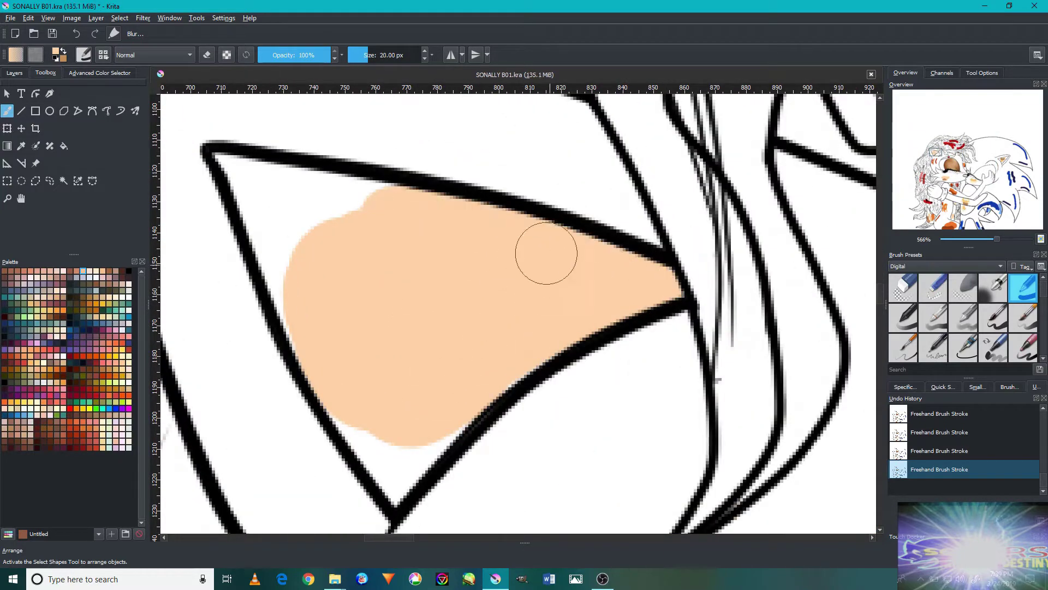
{"action": "left_click_drag", "start_coordinate": [515, 352], "coordinate": [417, 311]}
{"action": "mouse_move", "coordinate": [389, 218]}
{"action": "left_mouse_down"}
{"action": "mouse_move", "coordinate": [539, 299]}
{"action": "mouse_move", "coordinate": [425, 310]}
{"action": "left_mouse_up"}
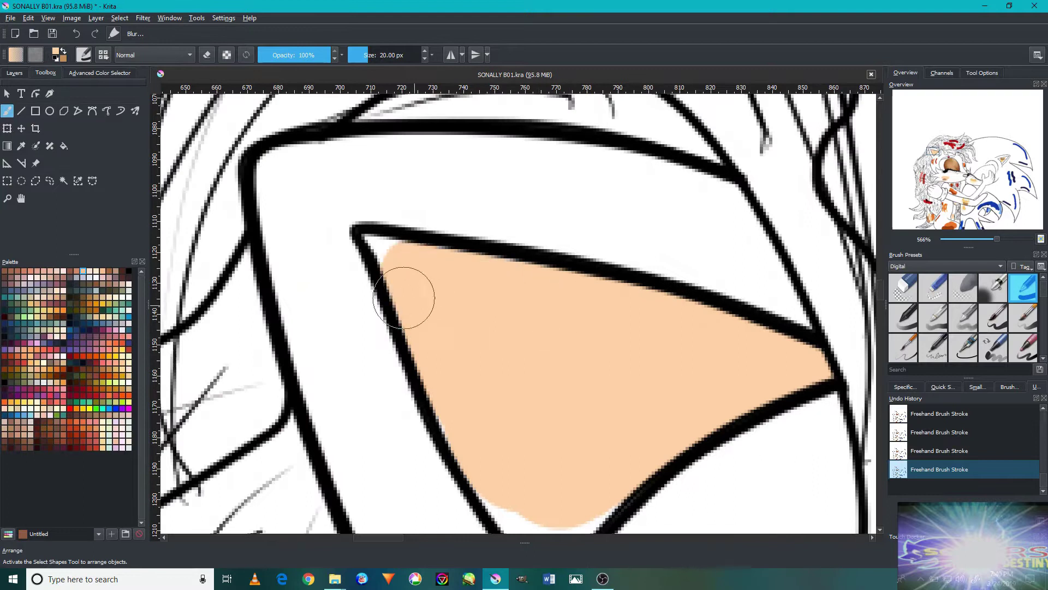
{"action": "left_click_drag", "start_coordinate": [404, 267], "coordinate": [377, 249]}
{"action": "key", "text": "bracketleft"}
{"action": "key", "text": "bracketleft"}
{"action": "scroll", "coordinate": [592, 338], "scroll_direction": "down", "scroll_amount": 3}
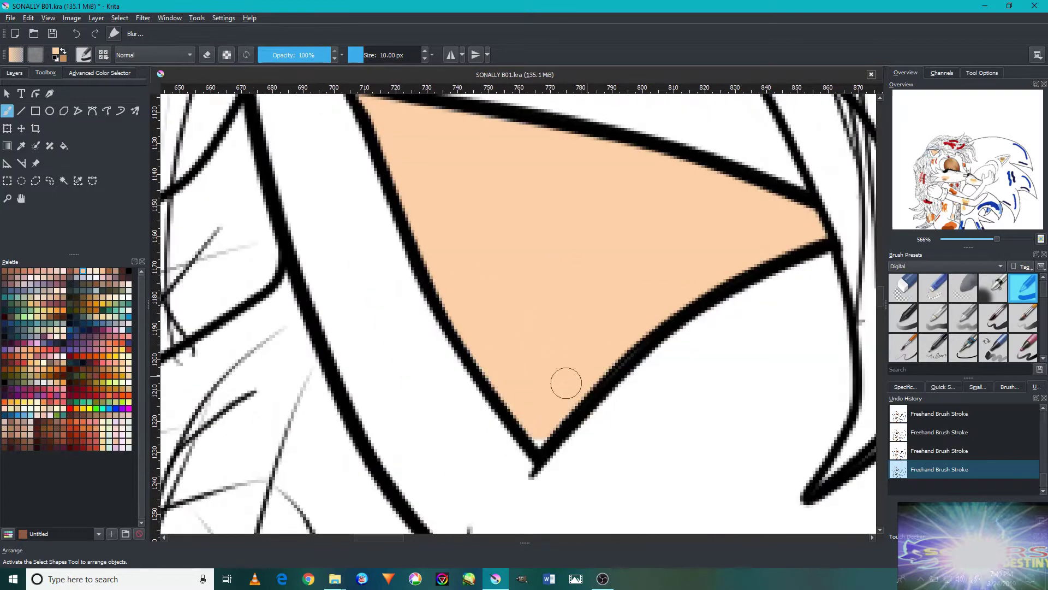
Shade the ear's lower and left edges and blend the tan shading smoothly.
{"action": "key", "text": "c"}
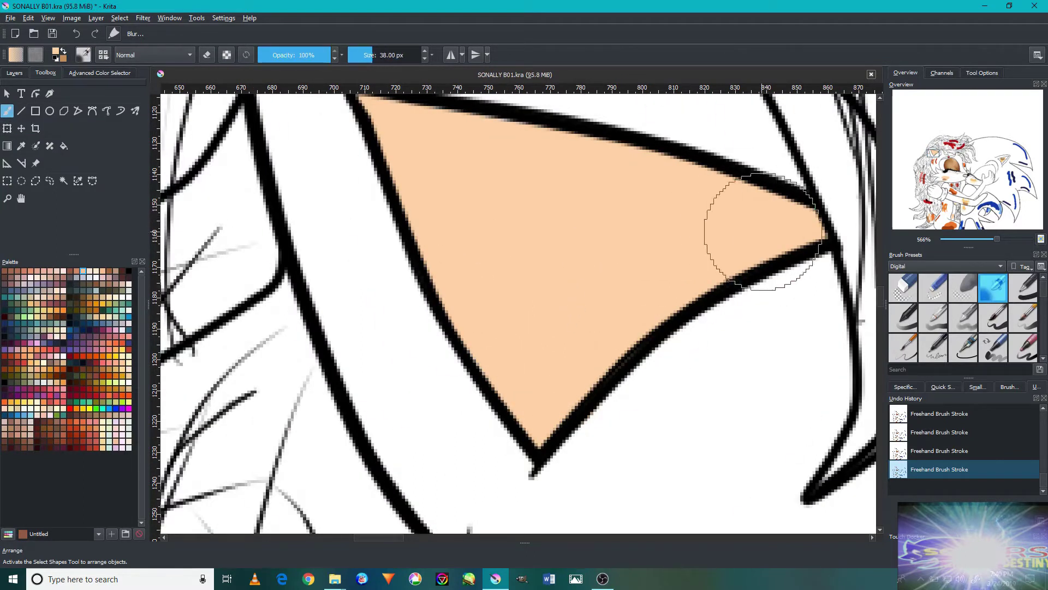
{"action": "mouse_move", "coordinate": [746, 240]}
{"action": "left_mouse_down"}
{"action": "mouse_move", "coordinate": [485, 366]}
{"action": "mouse_move", "coordinate": [418, 222]}
{"action": "mouse_move", "coordinate": [537, 448]}
{"action": "mouse_move", "coordinate": [775, 316]}
{"action": "left_mouse_up"}
{"action": "key", "text": "/"}
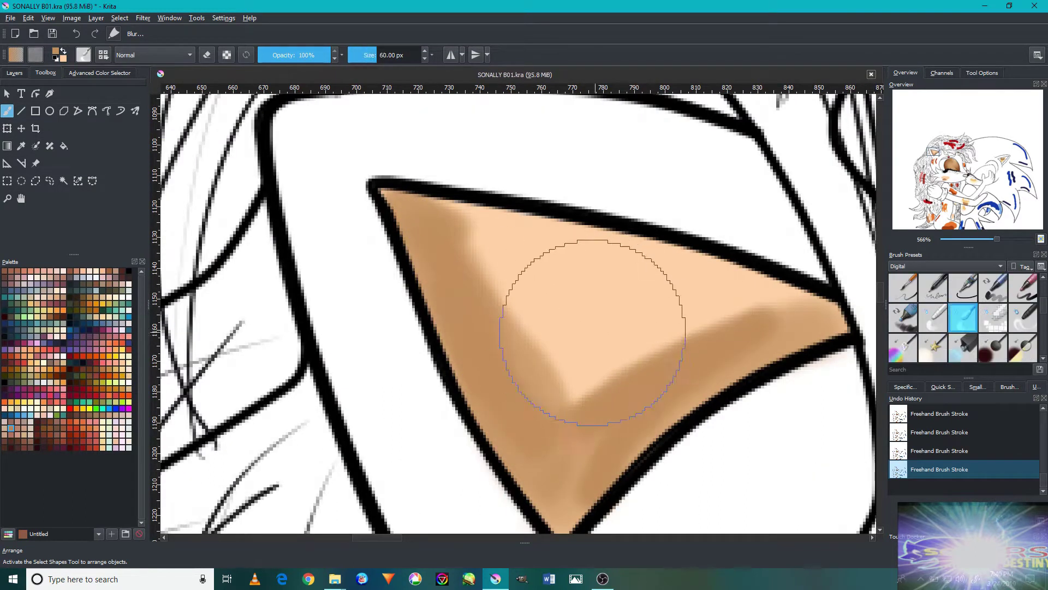
{"action": "mouse_move", "coordinate": [706, 320]}
{"action": "left_mouse_down"}
{"action": "mouse_move", "coordinate": [544, 433]}
{"action": "mouse_move", "coordinate": [463, 246]}
{"action": "mouse_move", "coordinate": [519, 379]}
{"action": "mouse_move", "coordinate": [576, 463]}
{"action": "left_mouse_up"}
{"action": "left_click_drag", "start_coordinate": [727, 324], "coordinate": [584, 365]}
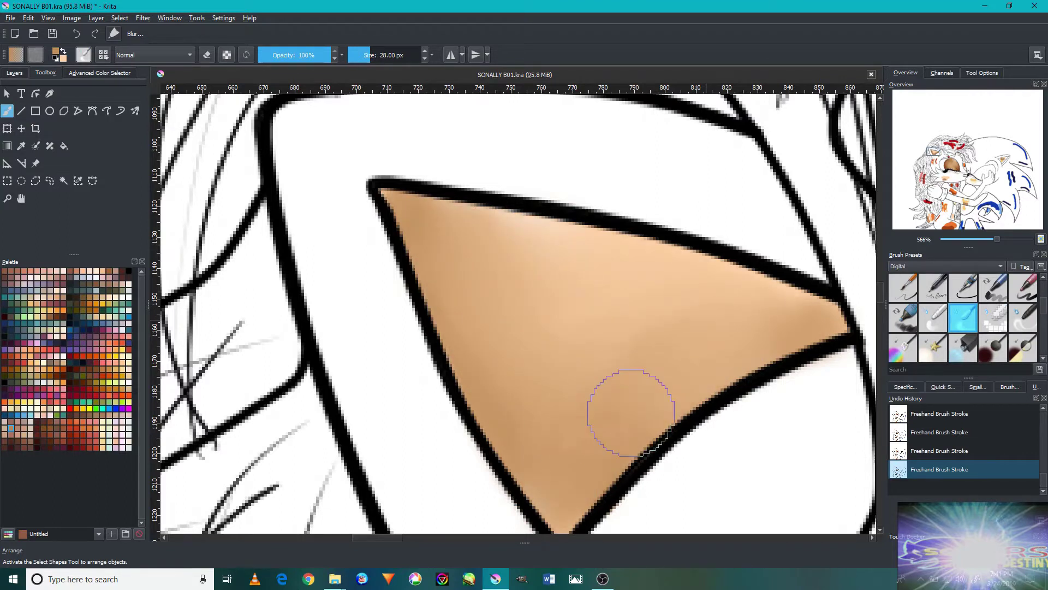
Zoom out and flood-fill the face's white area with peach skin colour.
{"action": "key", "text": "minus"}
{"action": "key", "text": "minus"}
{"action": "key", "text": "minus"}
{"action": "scroll", "coordinate": [644, 438], "scroll_direction": "up", "scroll_amount": 6}
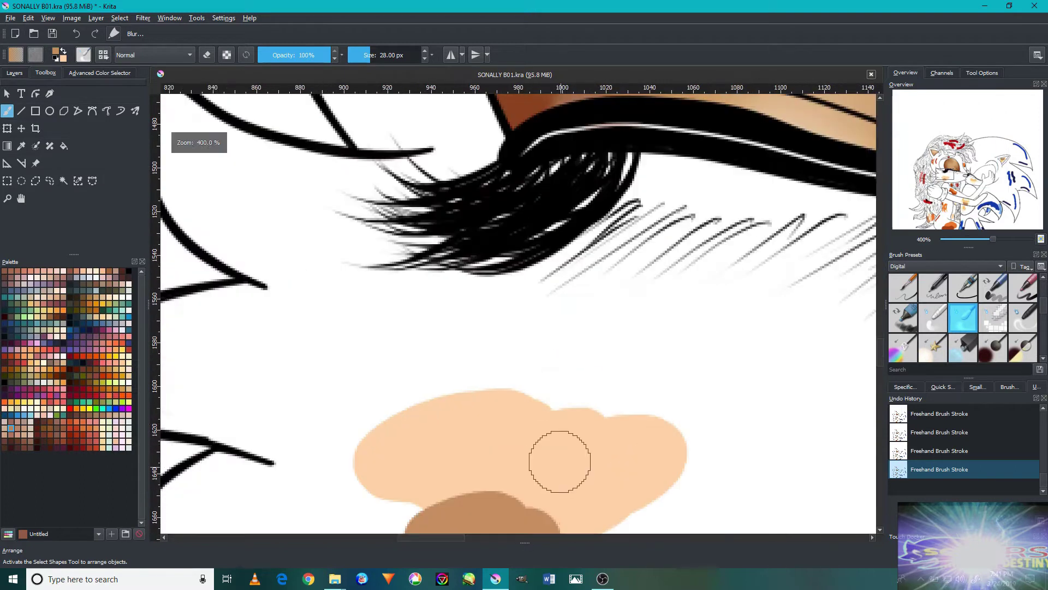
{"action": "left_click", "coordinate": [355, 329]}
{"action": "scroll", "coordinate": [355, 329], "scroll_direction": "down", "scroll_amount": 3}
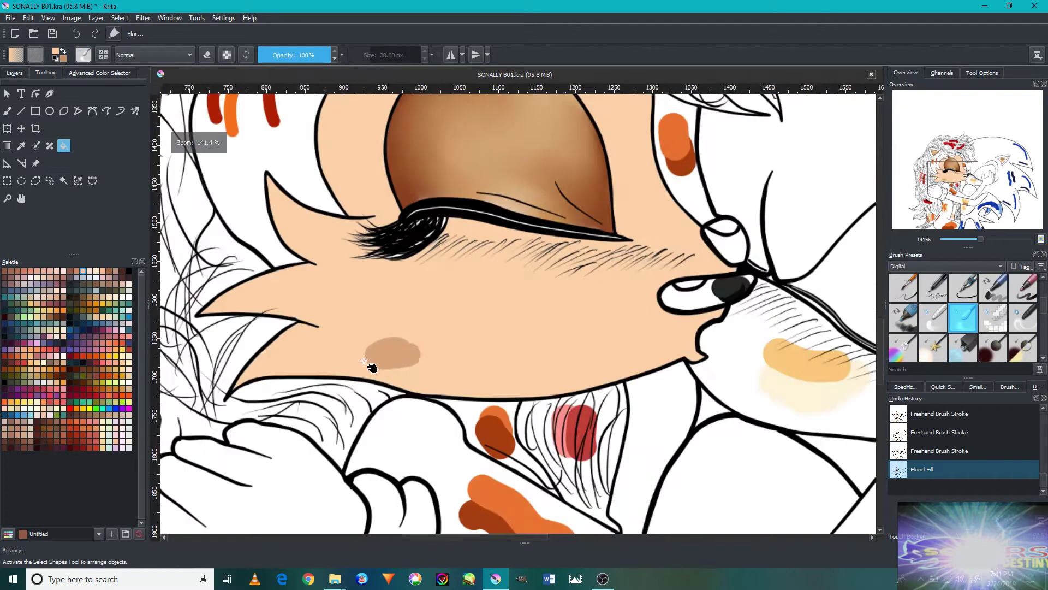
With a soft shading brush, paint tan shadows along the jaw below the cheek.
{"action": "scroll", "coordinate": [435, 283], "scroll_direction": "up", "scroll_amount": 2}
{"action": "key", "text": "b"}
{"action": "scroll", "coordinate": [503, 258], "scroll_direction": "up", "scroll_amount": 1}
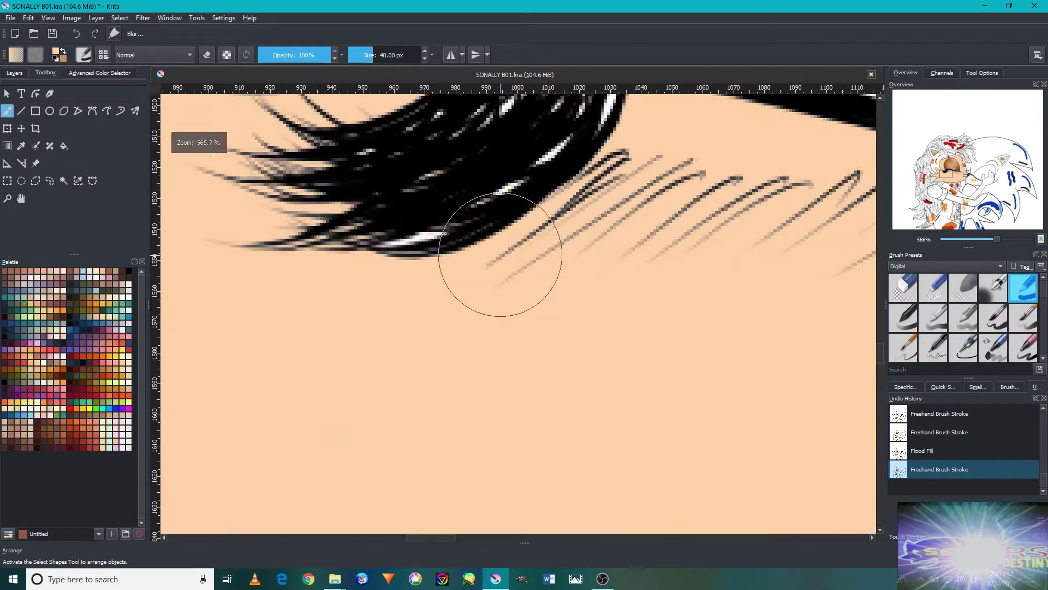
{"action": "scroll", "coordinate": [577, 331], "scroll_direction": "up", "scroll_amount": 1}
{"action": "left_click", "coordinate": [491, 276]}
{"action": "scroll", "coordinate": [492, 276], "scroll_direction": "down", "scroll_amount": 5}
{"action": "key", "text": "/"}
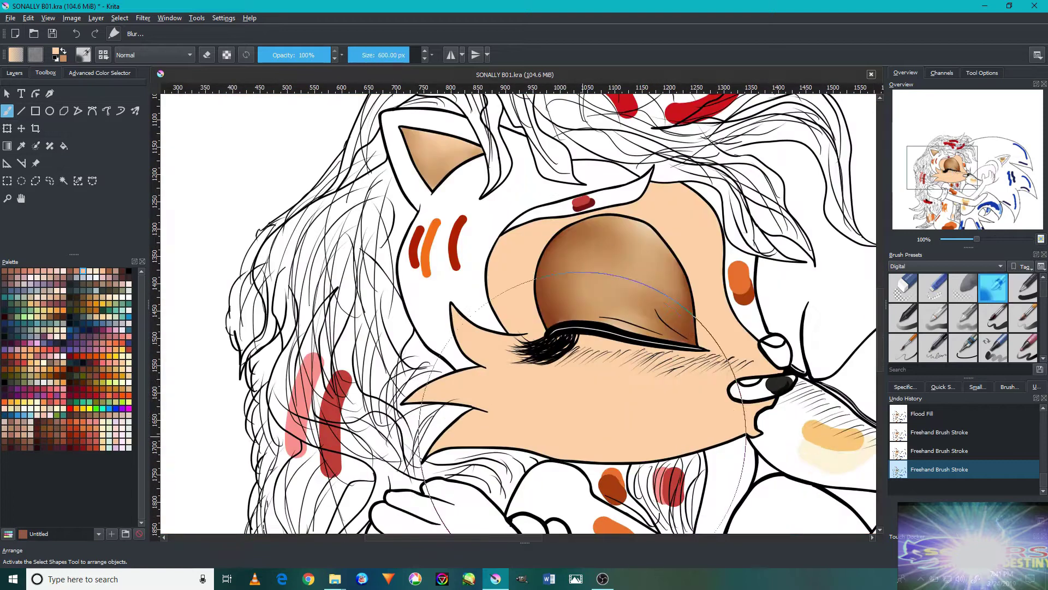
{"action": "scroll", "coordinate": [713, 442], "scroll_direction": "up", "scroll_amount": 2}
{"action": "scroll", "coordinate": [712, 386], "scroll_direction": "up", "scroll_amount": 2}
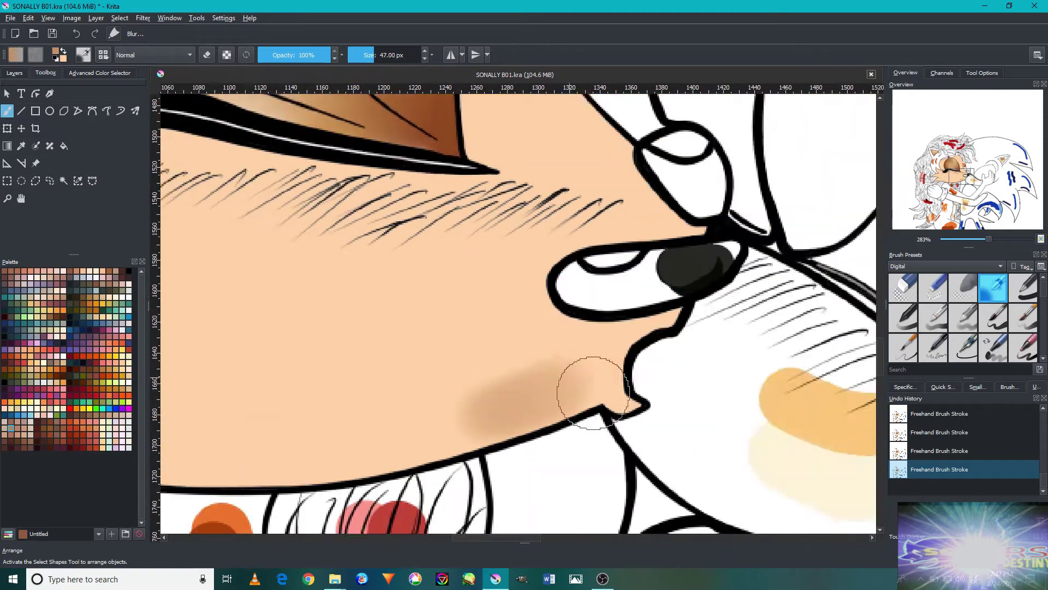
{"action": "scroll", "coordinate": [597, 386], "scroll_direction": "up", "scroll_amount": 2}
{"action": "left_click_drag", "start_coordinate": [628, 382], "coordinate": [499, 453]}
{"action": "mouse_move", "coordinate": [350, 470]}
{"action": "left_mouse_down"}
{"action": "mouse_move", "coordinate": [550, 346]}
{"action": "mouse_move", "coordinate": [568, 352]}
{"action": "left_mouse_up"}
{"action": "scroll", "coordinate": [501, 352], "scroll_direction": "down", "scroll_amount": 3}
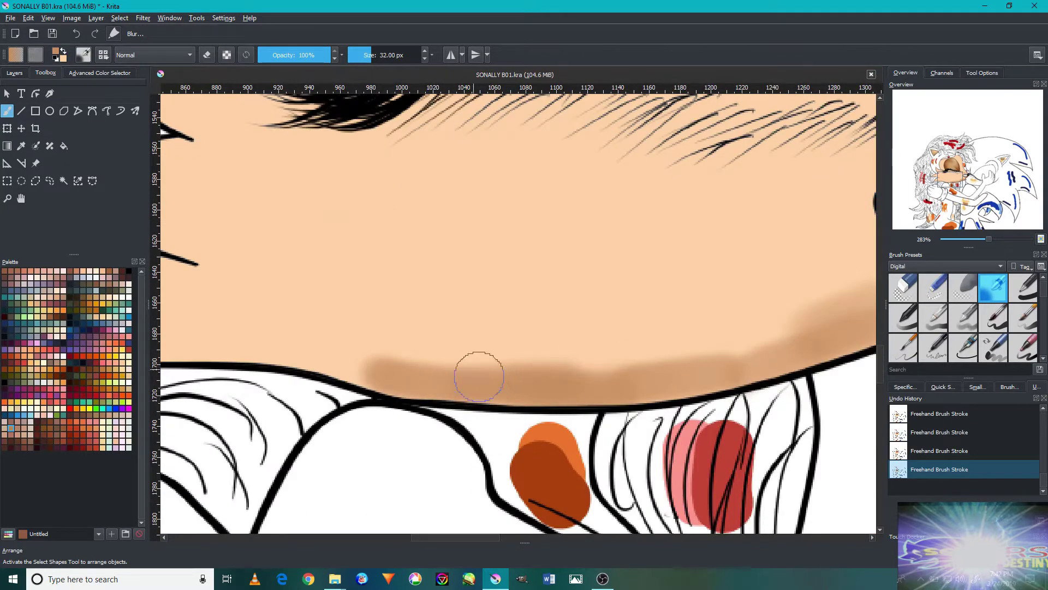
{"action": "mouse_move", "coordinate": [479, 377]}
{"action": "left_mouse_down"}
{"action": "mouse_move", "coordinate": [696, 368]}
{"action": "mouse_move", "coordinate": [410, 334]}
{"action": "mouse_move", "coordinate": [402, 321]}
{"action": "left_mouse_up"}
{"action": "scroll", "coordinate": [415, 344], "scroll_direction": "down", "scroll_amount": 1}
{"action": "scroll", "coordinate": [428, 366], "scroll_direction": "up", "scroll_amount": 1}
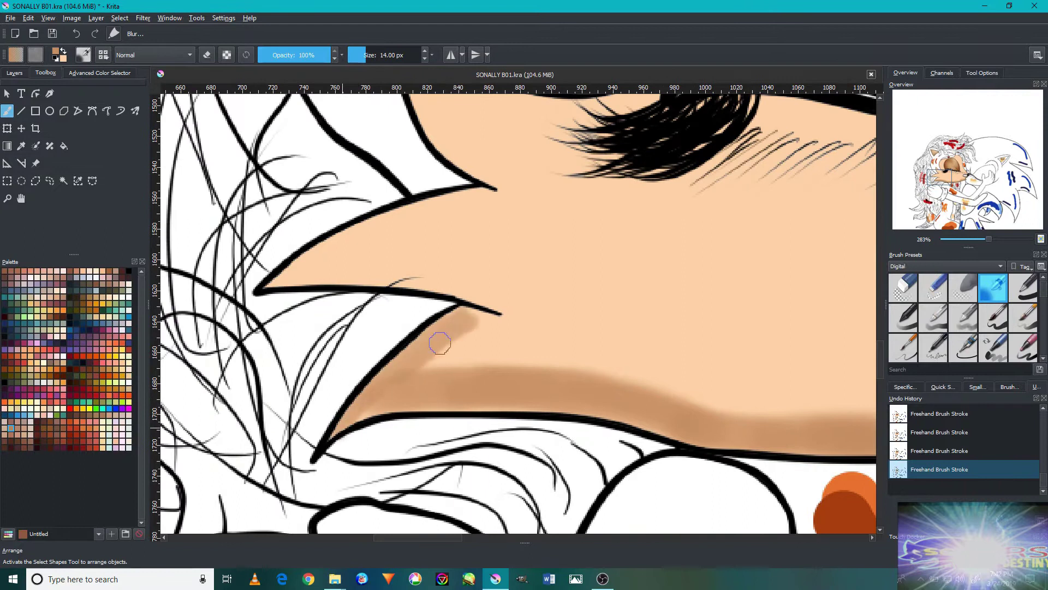
Paint tan shadows beside the cheek spikes, under the eye and along the face edges.
{"action": "left_click_drag", "start_coordinate": [361, 405], "coordinate": [535, 341]}
{"action": "left_click_drag", "start_coordinate": [479, 273], "coordinate": [547, 262]}
{"action": "left_click_drag", "start_coordinate": [536, 342], "coordinate": [510, 353]}
{"action": "left_click_drag", "start_coordinate": [486, 232], "coordinate": [611, 244]}
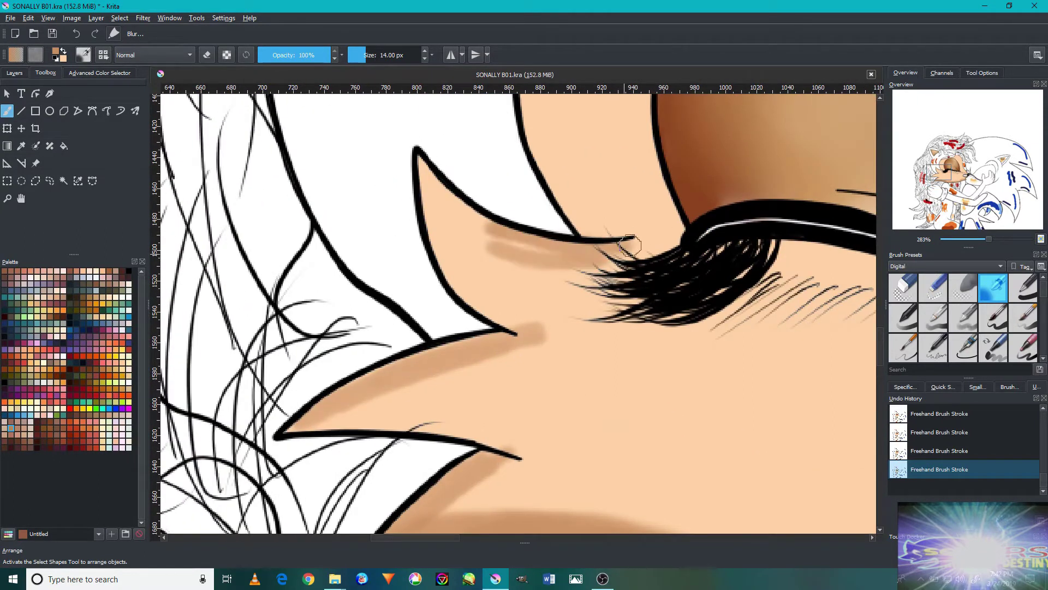
{"action": "scroll", "coordinate": [435, 189], "scroll_direction": "down", "scroll_amount": 3}
{"action": "scroll", "coordinate": [559, 295], "scroll_direction": "up", "scroll_amount": 3}
{"action": "scroll", "coordinate": [559, 295], "scroll_direction": "down", "scroll_amount": 2}
{"action": "scroll", "coordinate": [533, 286], "scroll_direction": "up", "scroll_amount": 4}
{"action": "mouse_move", "coordinate": [532, 286]}
{"action": "left_mouse_down"}
{"action": "mouse_move", "coordinate": [475, 322]}
{"action": "mouse_move", "coordinate": [476, 356]}
{"action": "mouse_move", "coordinate": [552, 175]}
{"action": "left_mouse_up"}
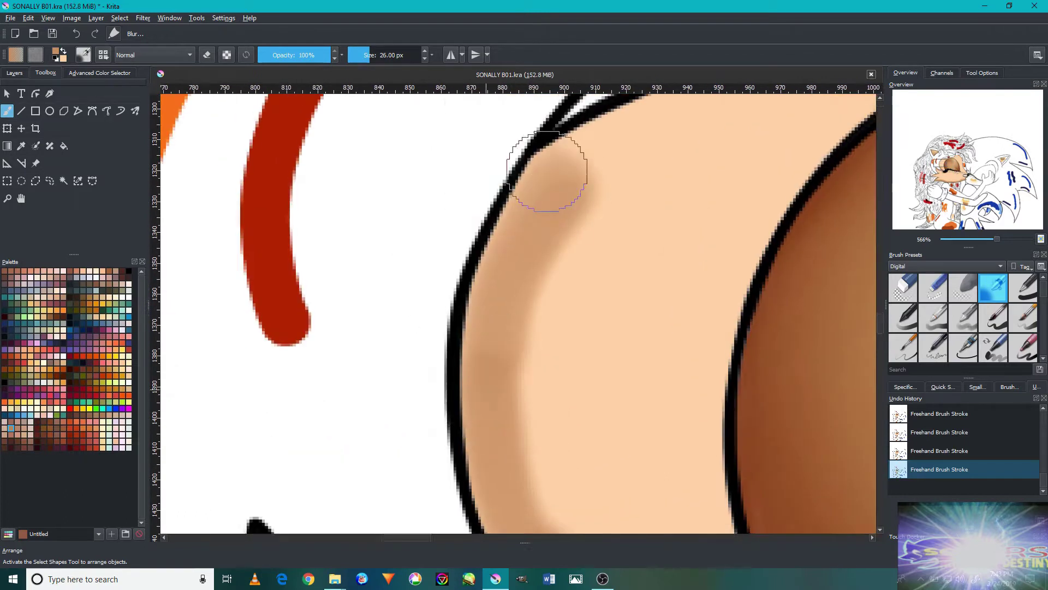
{"action": "left_click_drag", "start_coordinate": [601, 268], "coordinate": [385, 355]}
{"action": "scroll", "coordinate": [386, 355], "scroll_direction": "down", "scroll_amount": 2}
{"action": "key", "text": "bracketleft"}
{"action": "key", "text": "bracketleft"}
{"action": "key", "text": "bracketleft"}
{"action": "scroll", "coordinate": [537, 315], "scroll_direction": "down", "scroll_amount": 1}
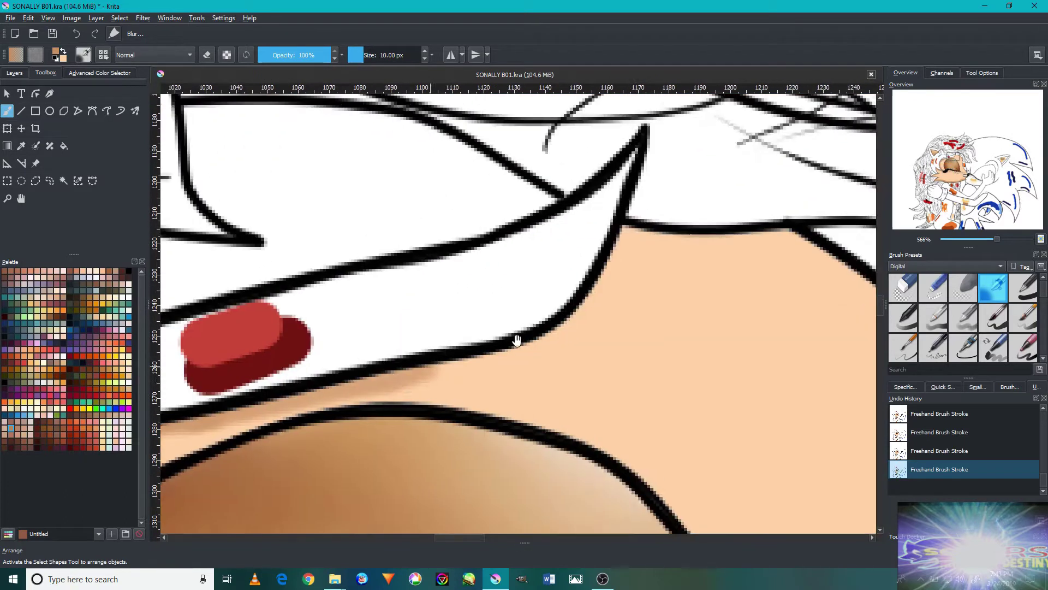
{"action": "scroll", "coordinate": [542, 320], "scroll_direction": "up", "scroll_amount": 1}
{"action": "left_click_drag", "start_coordinate": [659, 347], "coordinate": [566, 266]}
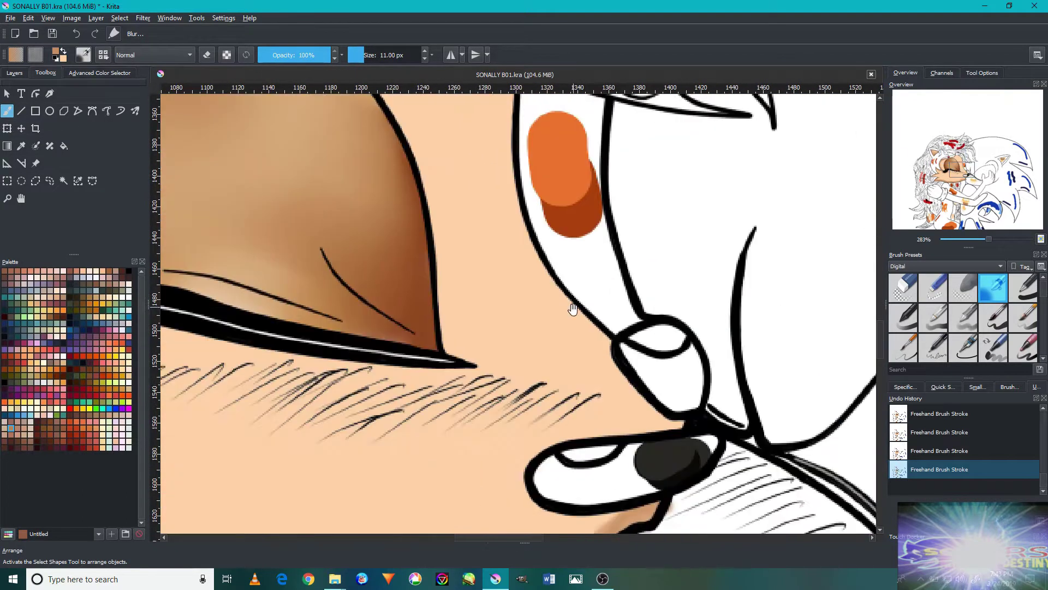
{"action": "scroll", "coordinate": [581, 322], "scroll_direction": "up", "scroll_amount": 3}
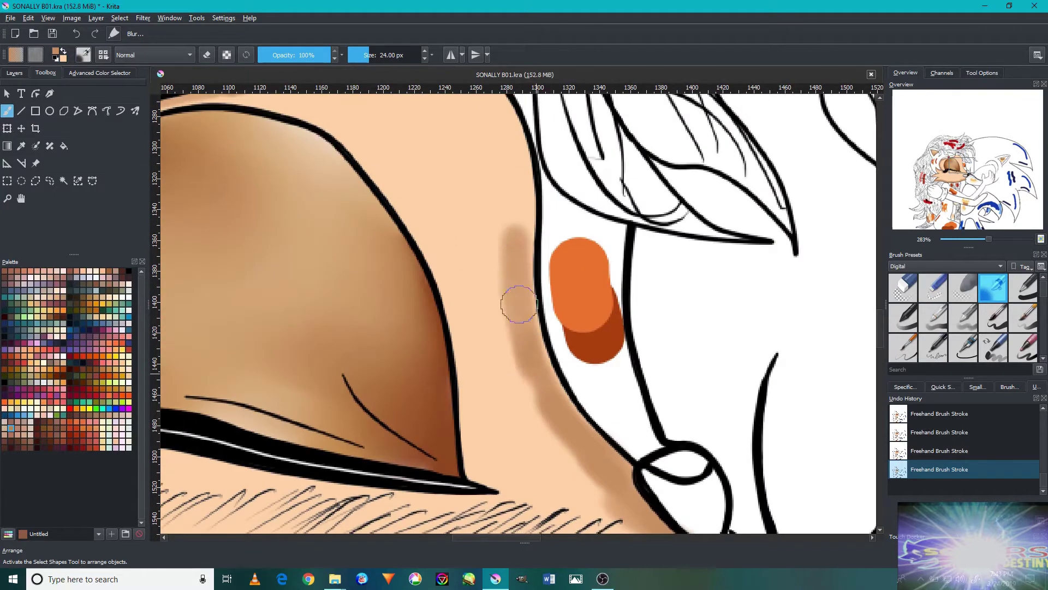
{"action": "scroll", "coordinate": [515, 316], "scroll_direction": "up", "scroll_amount": 3}
{"action": "left_click_drag", "start_coordinate": [542, 351], "coordinate": [434, 225]}
Blend the tan shading with the large blending brush along the face edge, jaw and nose.
{"action": "key", "text": "slash"}
{"action": "scroll", "coordinate": [526, 375], "scroll_direction": "down", "scroll_amount": 1}
{"action": "scroll", "coordinate": [453, 404], "scroll_direction": "down", "scroll_amount": 1}
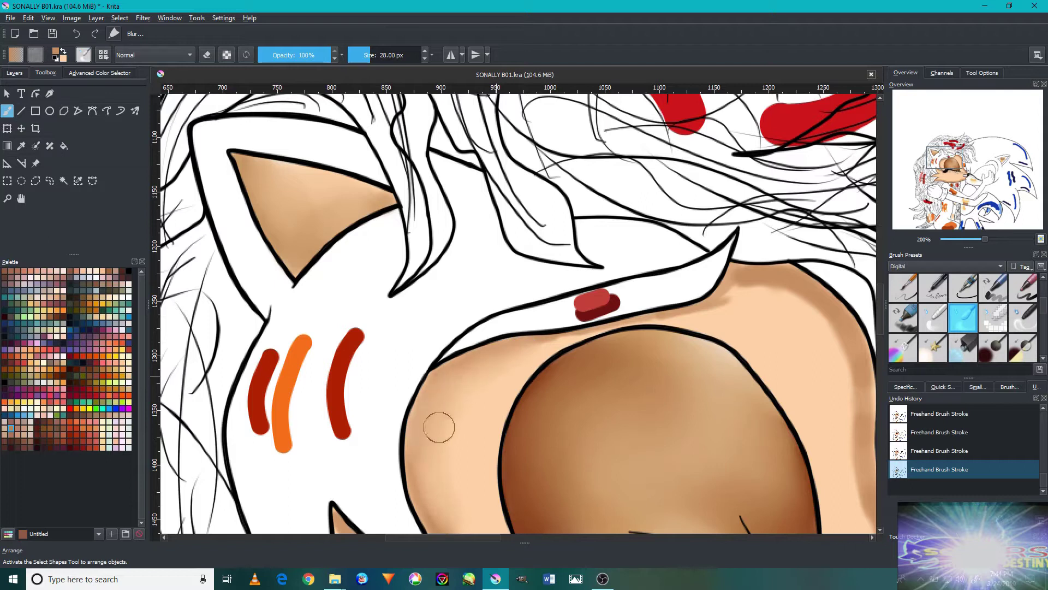
{"action": "scroll", "coordinate": [479, 442], "scroll_direction": "up", "scroll_amount": 3}
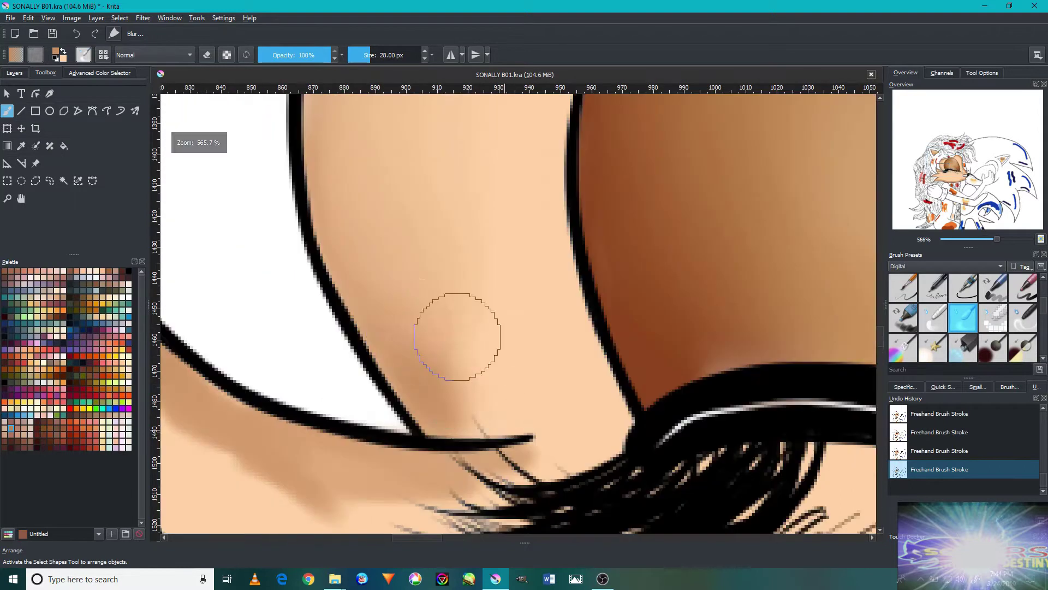
{"action": "left_click_drag", "start_coordinate": [503, 440], "coordinate": [551, 429]}
{"action": "left_click_drag", "start_coordinate": [372, 308], "coordinate": [514, 416]}
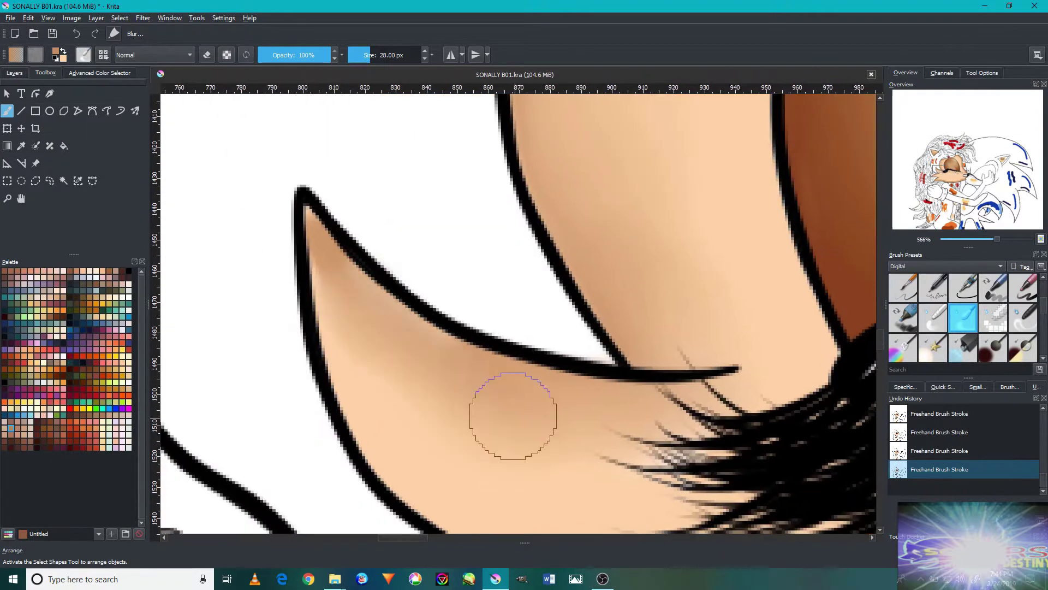
{"action": "left_click_drag", "start_coordinate": [379, 347], "coordinate": [617, 321]}
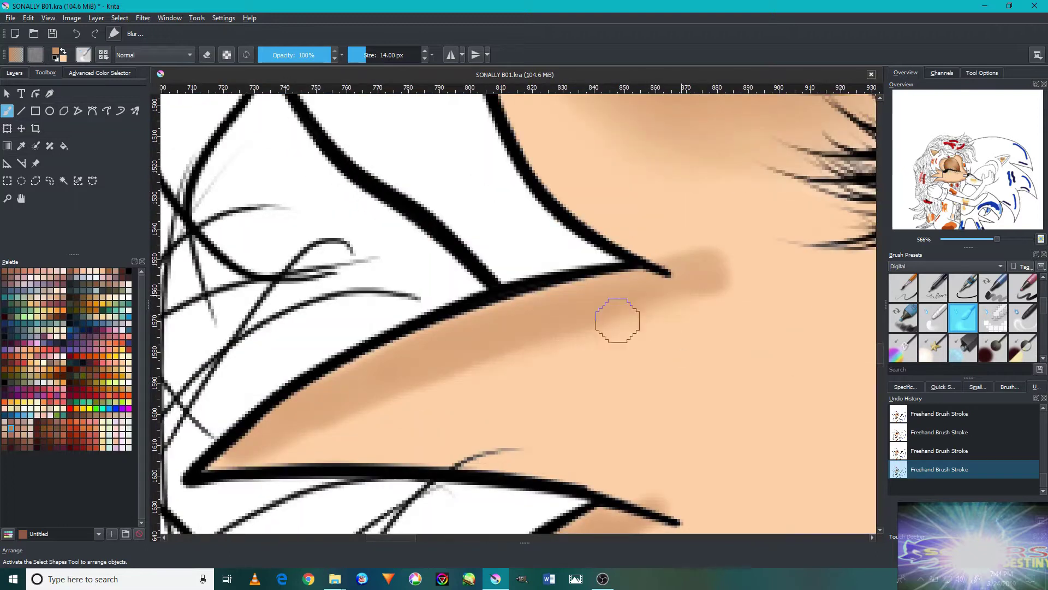
{"action": "scroll", "coordinate": [532, 363], "scroll_direction": "down", "scroll_amount": 4}
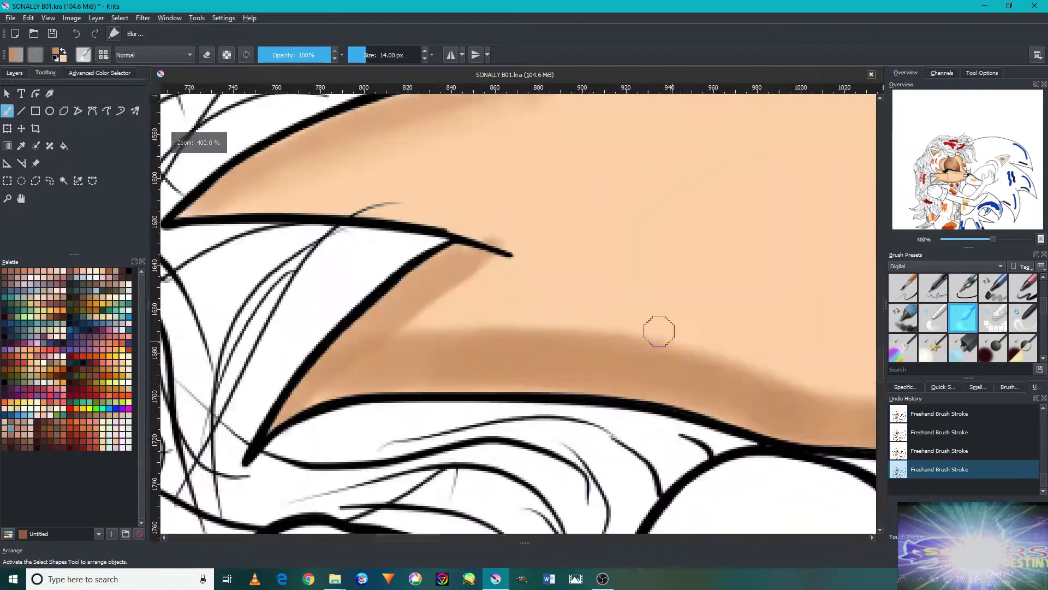
{"action": "scroll", "coordinate": [691, 336], "scroll_direction": "up", "scroll_amount": 2}
{"action": "key", "text": "bracketright"}
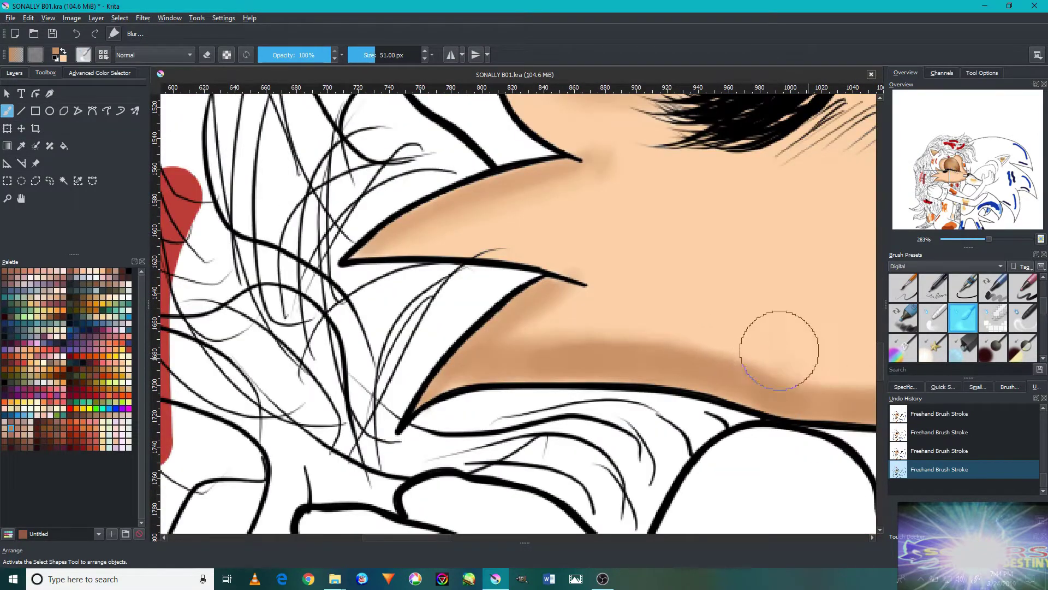
{"action": "left_click_drag", "start_coordinate": [780, 351], "coordinate": [748, 309]}
{"action": "scroll", "coordinate": [562, 375], "scroll_direction": "down", "scroll_amount": 3}
{"action": "scroll", "coordinate": [653, 346], "scroll_direction": "right", "scroll_amount": 2}
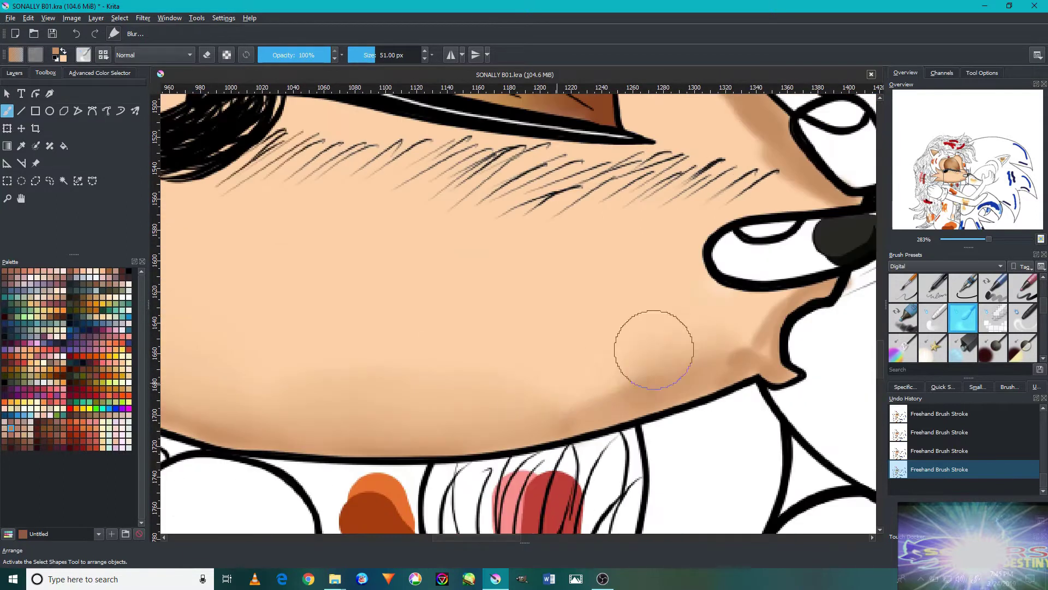
{"action": "scroll", "coordinate": [626, 466], "scroll_direction": "down", "scroll_amount": 4}
{"action": "scroll", "coordinate": [627, 466], "scroll_direction": "up", "scroll_amount": 6}
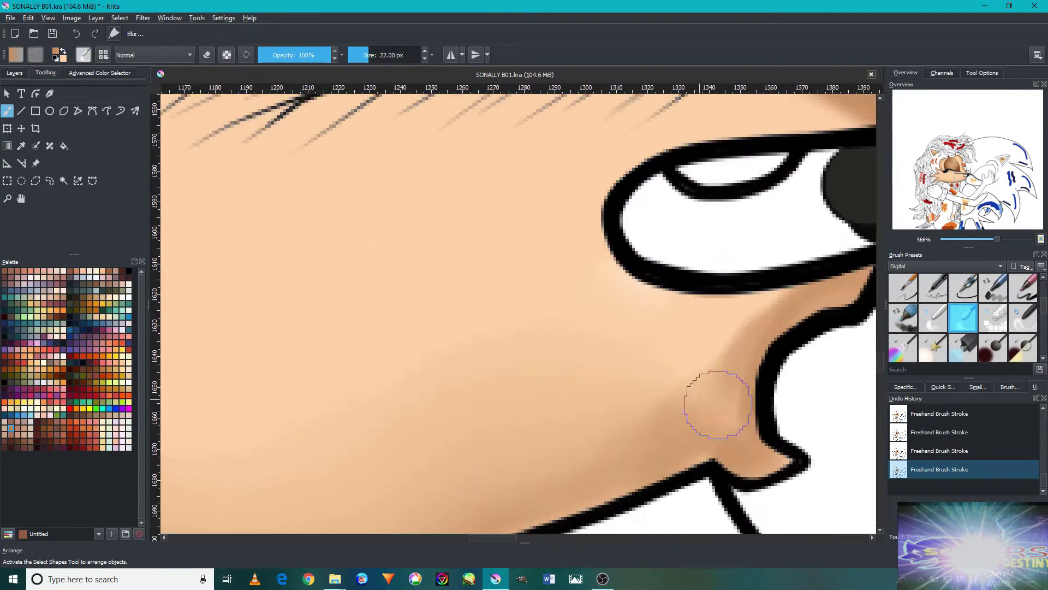
{"action": "scroll", "coordinate": [660, 363], "scroll_direction": "down", "scroll_amount": 5}
{"action": "scroll", "coordinate": [590, 246], "scroll_direction": "up", "scroll_amount": 4}
{"action": "scroll", "coordinate": [589, 246], "scroll_direction": "down", "scroll_amount": 4}
{"action": "scroll", "coordinate": [624, 337], "scroll_direction": "up", "scroll_amount": 3}
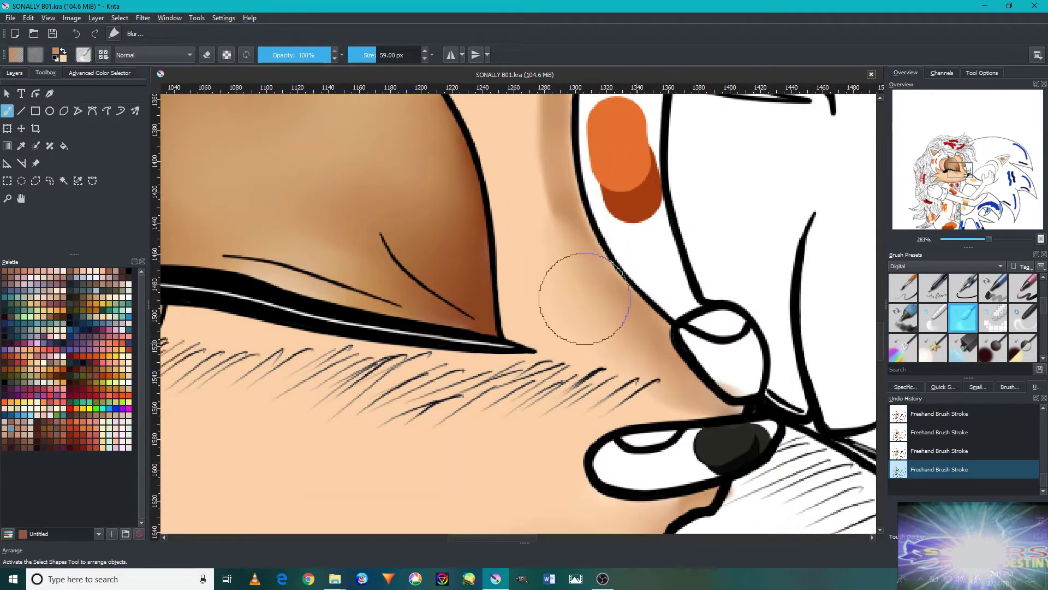
{"action": "left_click_drag", "start_coordinate": [624, 337], "coordinate": [478, 262]}
Undo the nose blend, soften the skin shading below the hair, and sample the headband red.
{"action": "left_click", "coordinate": [76, 38]}
{"action": "scroll", "coordinate": [581, 317], "scroll_direction": "up", "scroll_amount": 3}
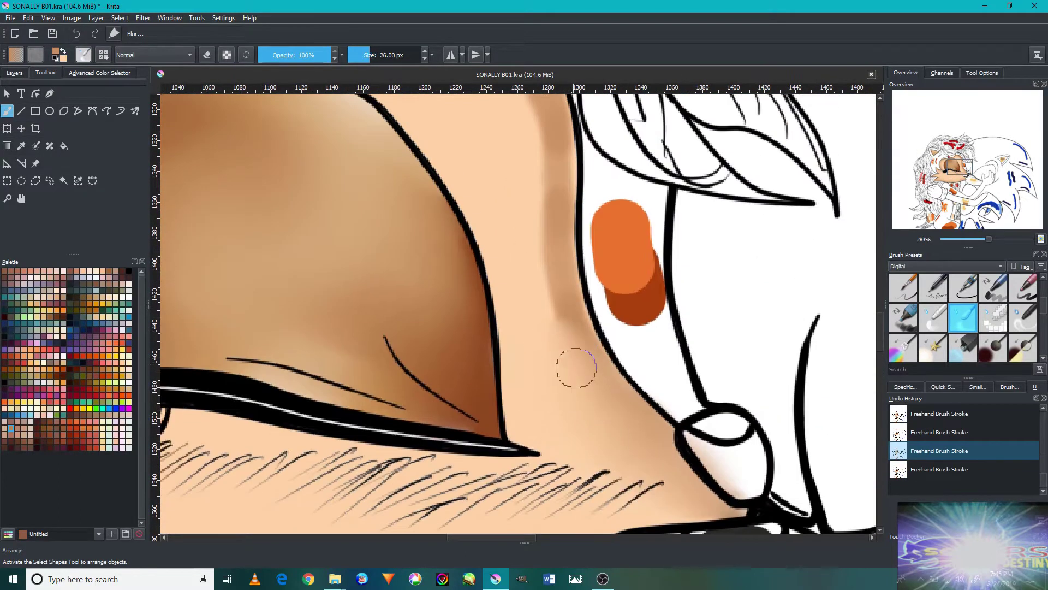
{"action": "left_click_drag", "start_coordinate": [505, 230], "coordinate": [552, 404]}
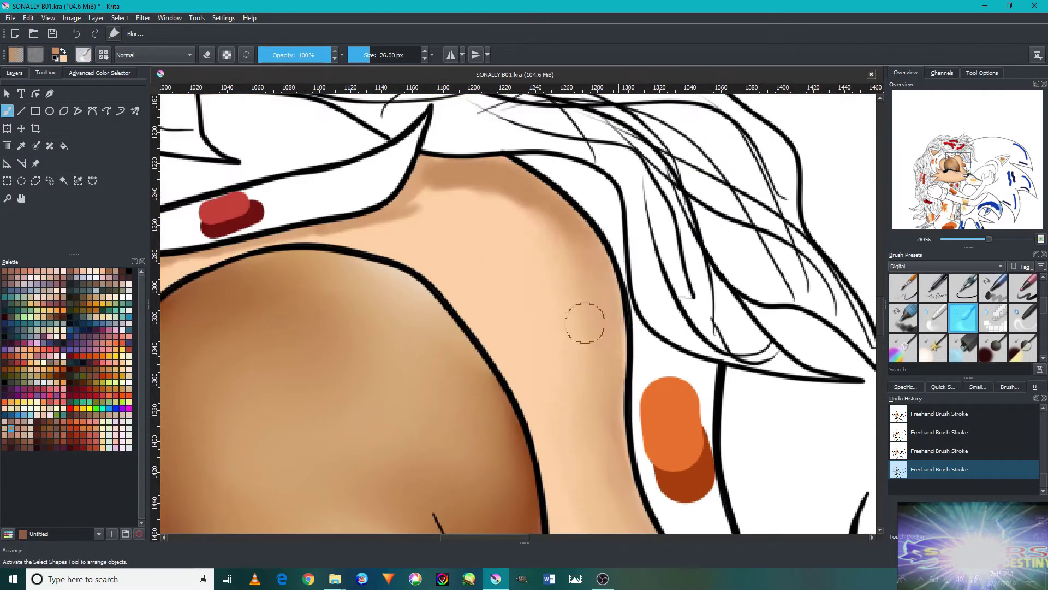
{"action": "left_click_drag", "start_coordinate": [534, 229], "coordinate": [521, 211]}
{"action": "scroll", "coordinate": [576, 344], "scroll_direction": "up", "scroll_amount": 3}
{"action": "scroll", "coordinate": [499, 300], "scroll_direction": "down", "scroll_amount": 5}
{"action": "scroll", "coordinate": [550, 350], "scroll_direction": "up", "scroll_amount": 5}
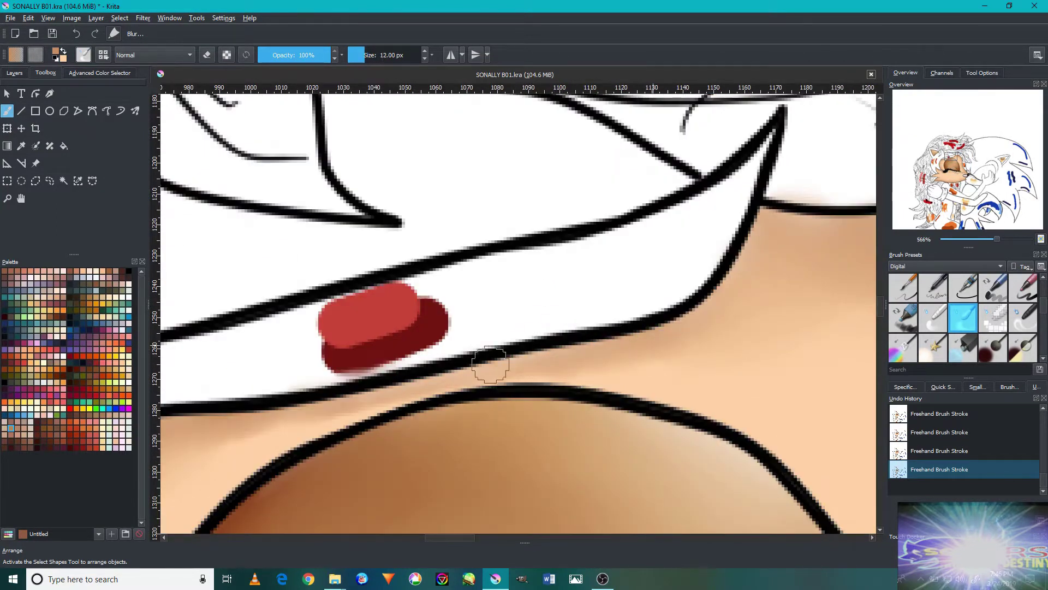
{"action": "scroll", "coordinate": [409, 375], "scroll_direction": "down", "scroll_amount": 1}
{"action": "scroll", "coordinate": [398, 351], "scroll_direction": "down", "scroll_amount": 2}
{"action": "scroll", "coordinate": [456, 351], "scroll_direction": "down", "scroll_amount": 6}
{"action": "scroll", "coordinate": [647, 421], "scroll_direction": "up", "scroll_amount": 10}
{"action": "left_click", "coordinate": [648, 421], "text": "ctrl"}
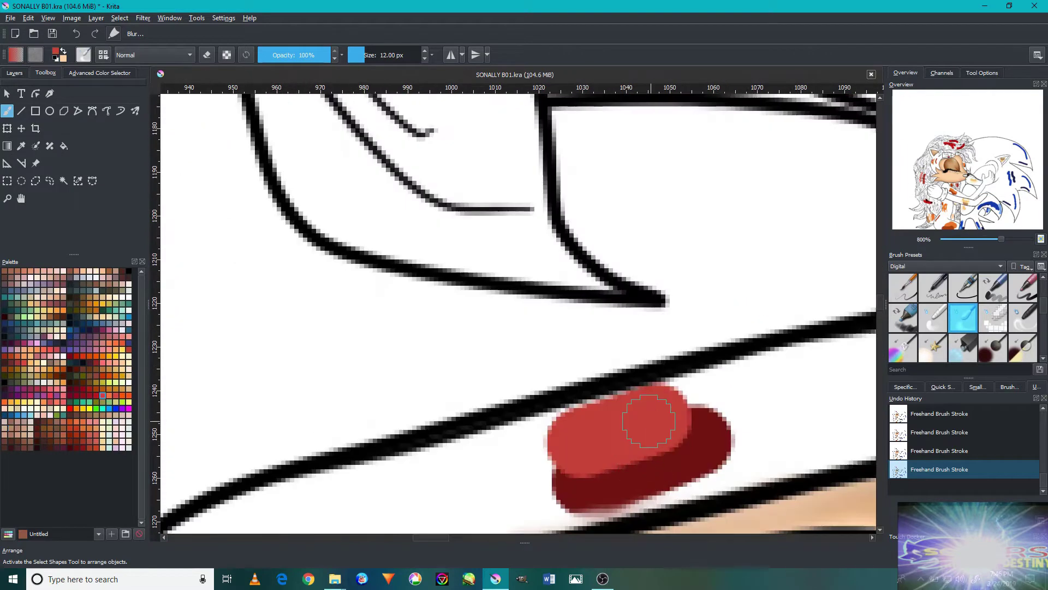
{"action": "key", "text": "slash"}
{"action": "scroll", "coordinate": [705, 426], "scroll_direction": "down", "scroll_amount": 2}
Try a red fill on the headband, then undo it.
{"action": "left_click", "coordinate": [594, 445]}
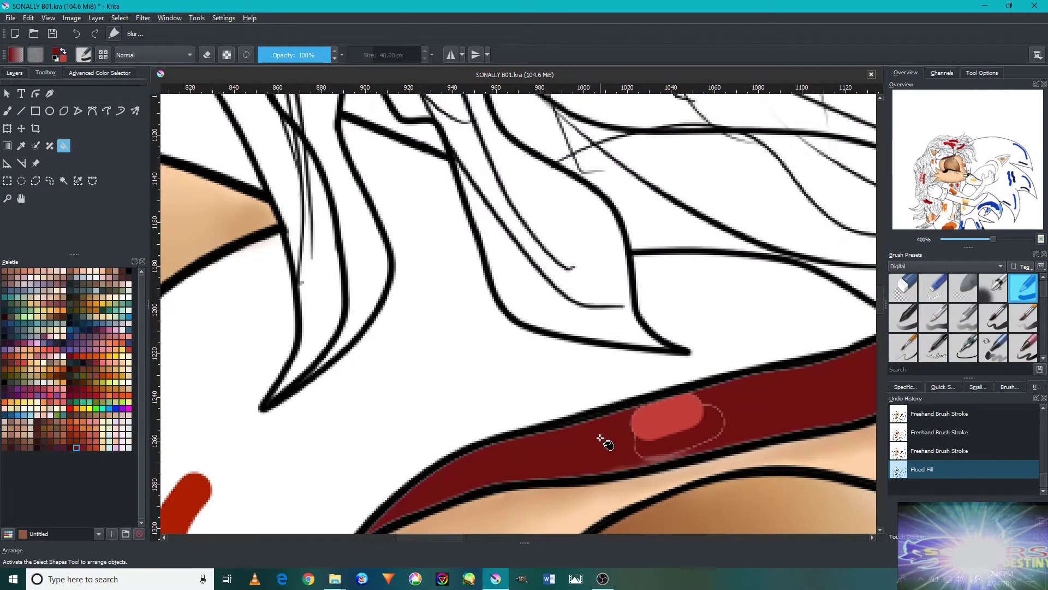
{"action": "scroll", "coordinate": [601, 437], "scroll_direction": "down", "scroll_amount": 5}
{"action": "scroll", "coordinate": [492, 328], "scroll_direction": "up", "scroll_amount": 3}
{"action": "left_click", "coordinate": [76, 33]}
{"action": "scroll", "coordinate": [617, 303], "scroll_direction": "up", "scroll_amount": 3}
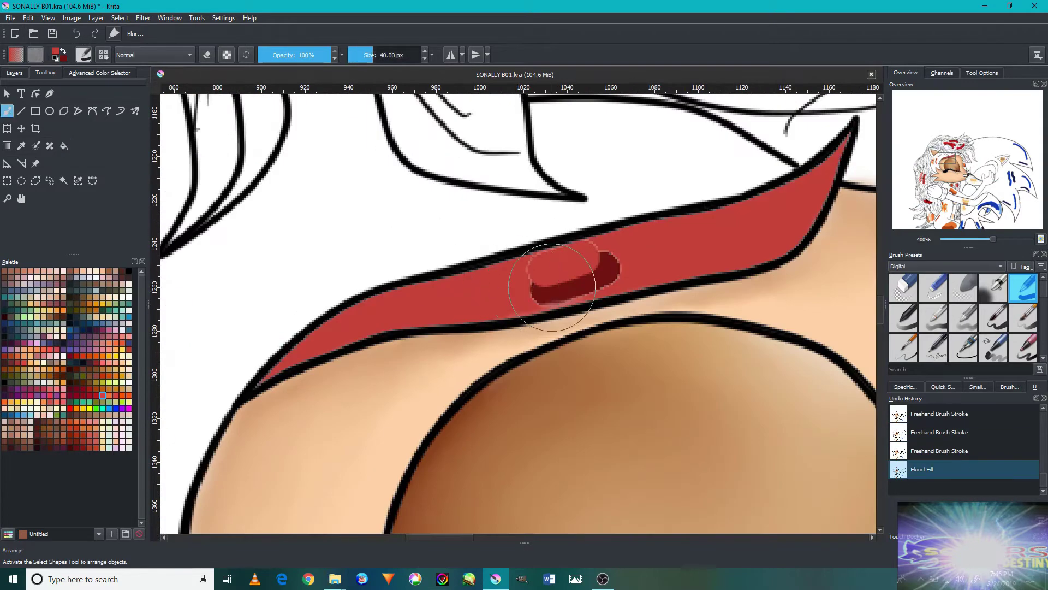
Paint darker red shading strokes along the band above the closed eye.
{"action": "left_click_drag", "start_coordinate": [634, 317], "coordinate": [699, 279]}
{"action": "scroll", "coordinate": [655, 295], "scroll_direction": "down", "scroll_amount": 5}
{"action": "scroll", "coordinate": [593, 369], "scroll_direction": "up", "scroll_amount": 4}
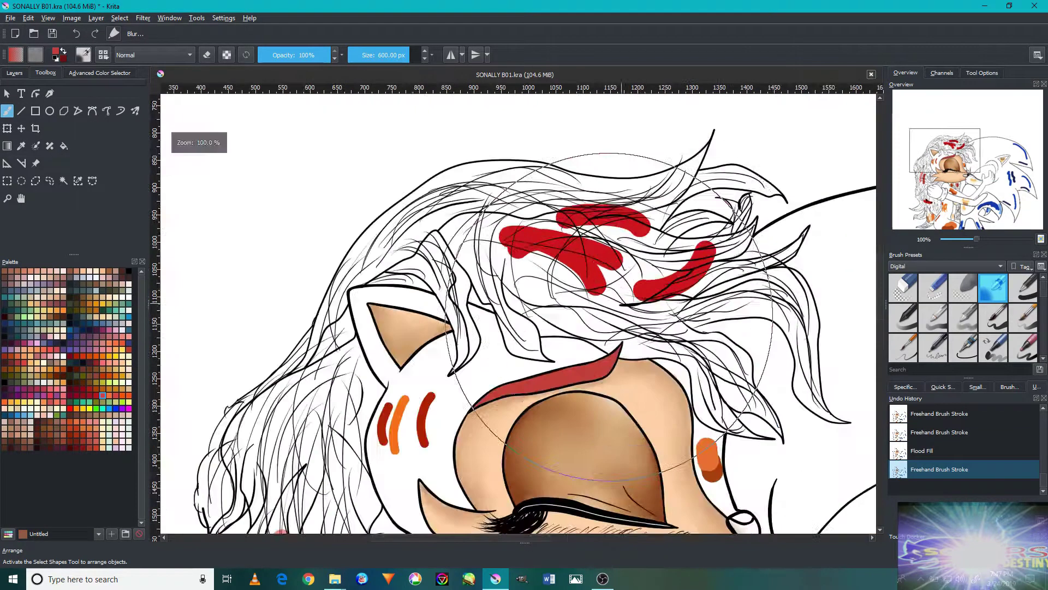
{"action": "key", "text": "slash"}
{"action": "scroll", "coordinate": [594, 405], "scroll_direction": "up", "scroll_amount": 3}
{"action": "left_click_drag", "start_coordinate": [563, 363], "coordinate": [709, 276]}
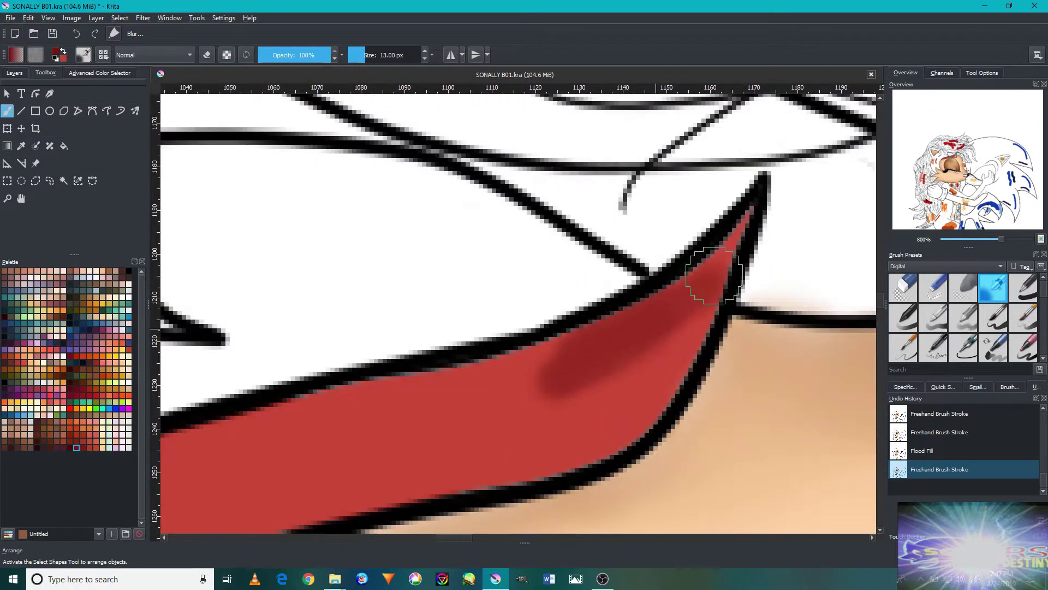
{"action": "left_click_drag", "start_coordinate": [374, 409], "coordinate": [468, 386]}
{"action": "scroll", "coordinate": [468, 386], "scroll_direction": "down", "scroll_amount": 3}
{"action": "scroll", "coordinate": [447, 363], "scroll_direction": "up", "scroll_amount": 3}
{"action": "scroll", "coordinate": [492, 327], "scroll_direction": "up", "scroll_amount": 3}
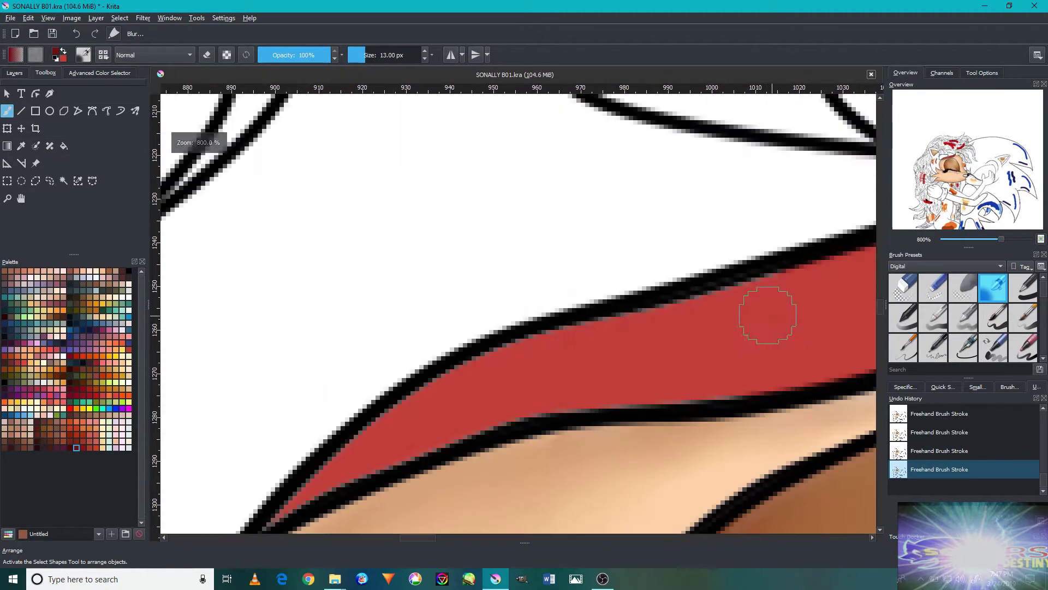
{"action": "left_click_drag", "start_coordinate": [749, 311], "coordinate": [327, 481]}
{"action": "scroll", "coordinate": [623, 326], "scroll_direction": "down", "scroll_amount": 3}
{"action": "scroll", "coordinate": [386, 403], "scroll_direction": "up", "scroll_amount": 3}
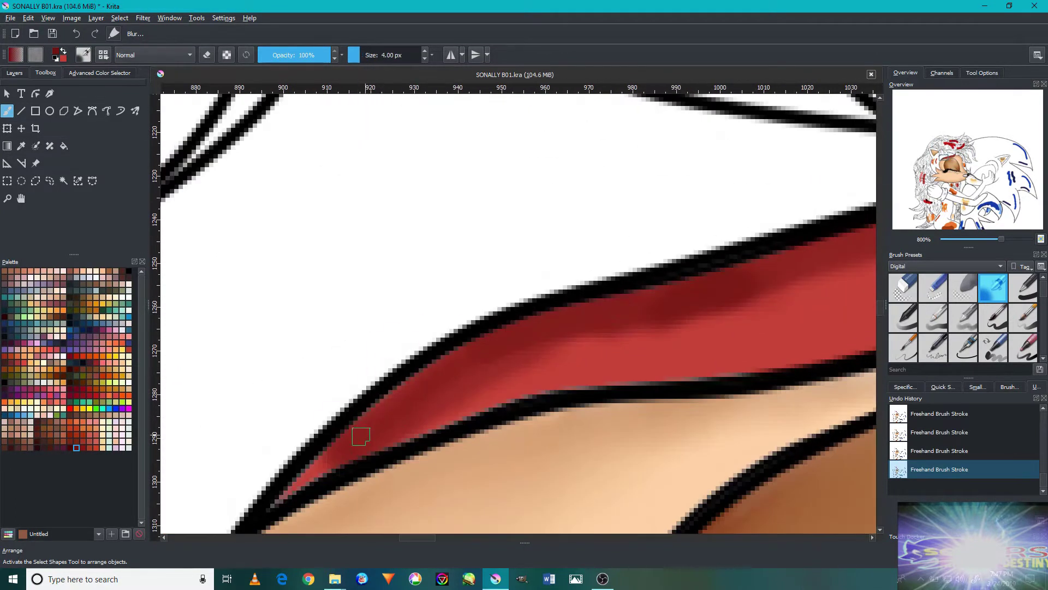
Shrink the brush to 4 px, switch to a soft blending brush, and flood the head fur orange.
{"action": "key", "text": "bracketleft"}
{"action": "key", "text": "bracketleft"}
{"action": "key", "text": "bracketleft"}
{"action": "left_click", "coordinate": [963, 317]}
{"action": "scroll", "coordinate": [559, 352], "scroll_direction": "down", "scroll_amount": 3}
{"action": "scroll", "coordinate": [559, 352], "scroll_direction": "up", "scroll_amount": 2}
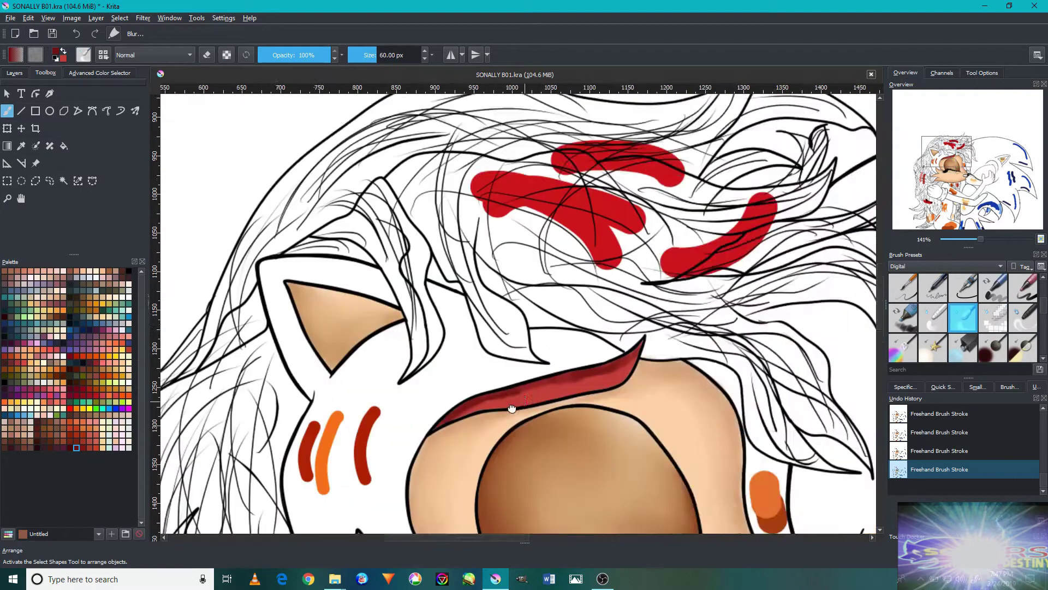
{"action": "scroll", "coordinate": [559, 352], "scroll_direction": "up", "scroll_amount": 1}
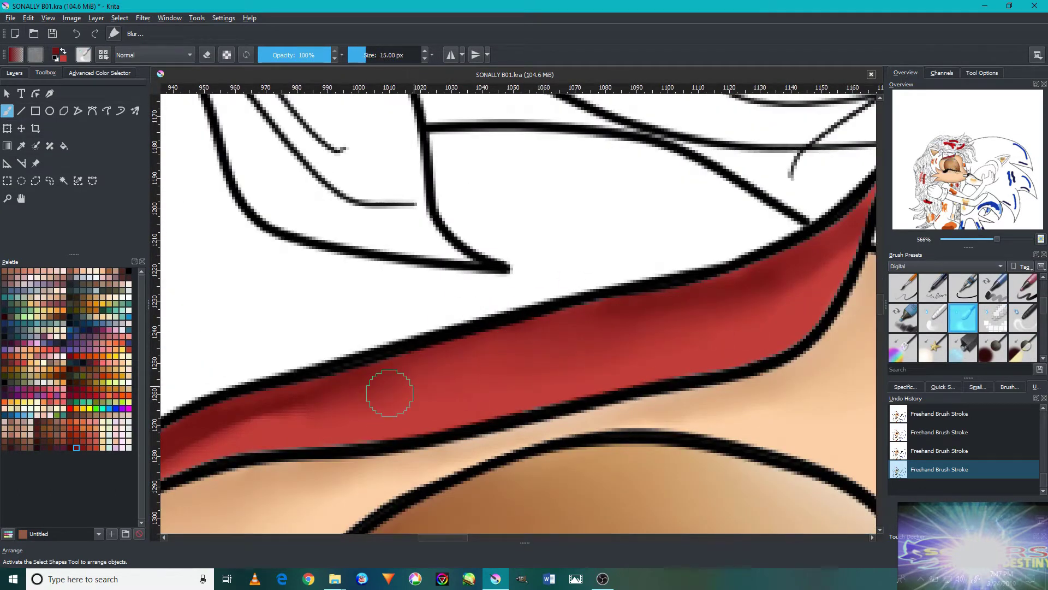
{"action": "scroll", "coordinate": [382, 394], "scroll_direction": "down", "scroll_amount": 2}
{"action": "scroll", "coordinate": [581, 372], "scroll_direction": "up", "scroll_amount": 2}
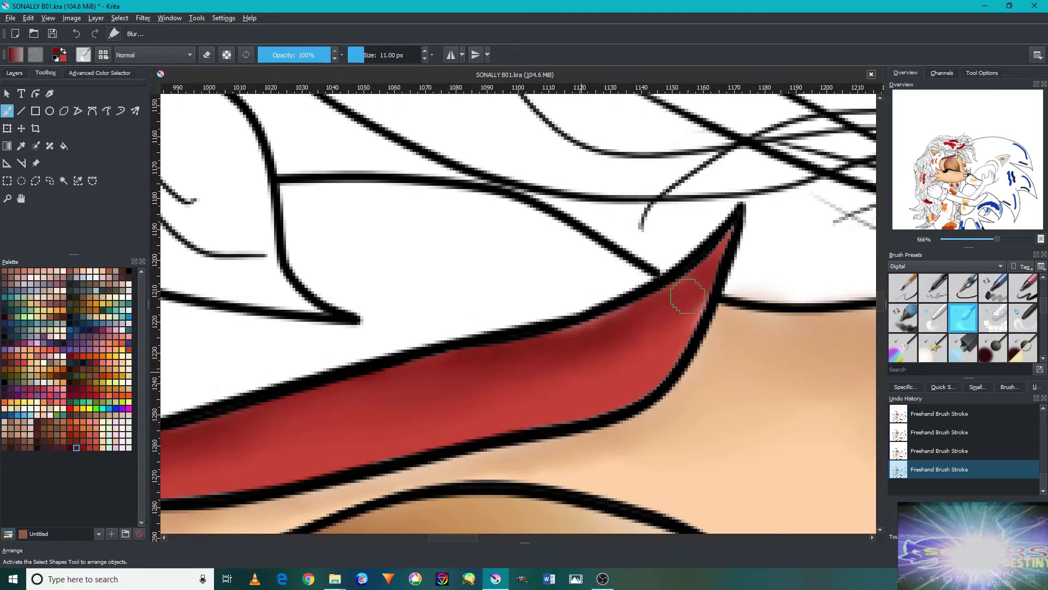
{"action": "scroll", "coordinate": [570, 334], "scroll_direction": "down", "scroll_amount": 3}
{"action": "scroll", "coordinate": [393, 340], "scroll_direction": "up", "scroll_amount": 2}
{"action": "scroll", "coordinate": [393, 340], "scroll_direction": "up", "scroll_amount": 1}
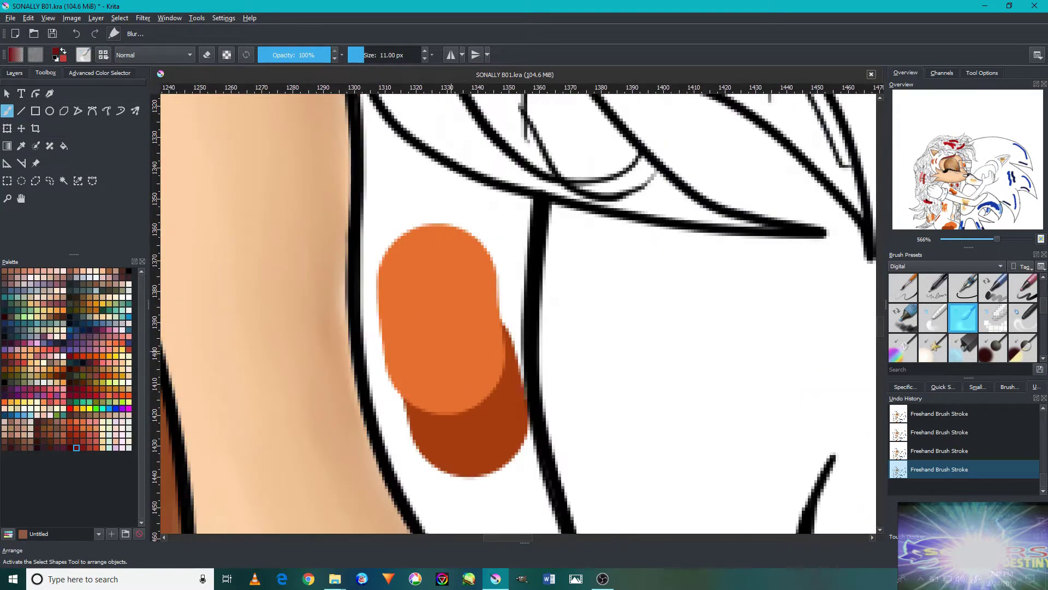
{"action": "scroll", "coordinate": [382, 328], "scroll_direction": "down", "scroll_amount": 3}
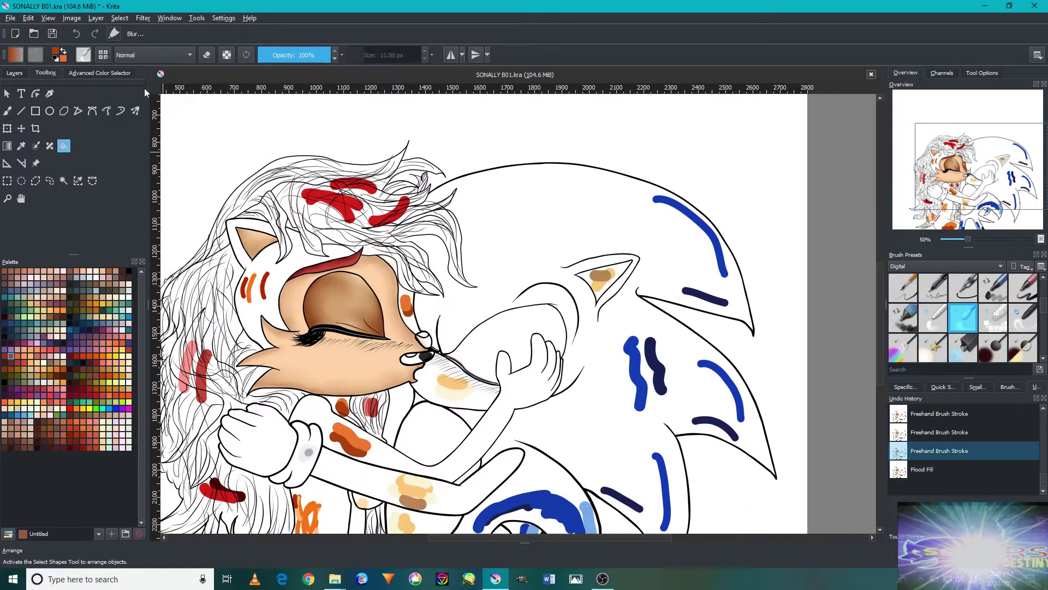
{"action": "scroll", "coordinate": [382, 327], "scroll_direction": "up", "scroll_amount": 2}
{"action": "left_click", "coordinate": [360, 325]}
{"action": "scroll", "coordinate": [361, 325], "scroll_direction": "down", "scroll_amount": 1}
Paint dark shading on the orange ear fur.
{"action": "key", "text": "b"}
{"action": "scroll", "coordinate": [627, 421], "scroll_direction": "up", "scroll_amount": 2}
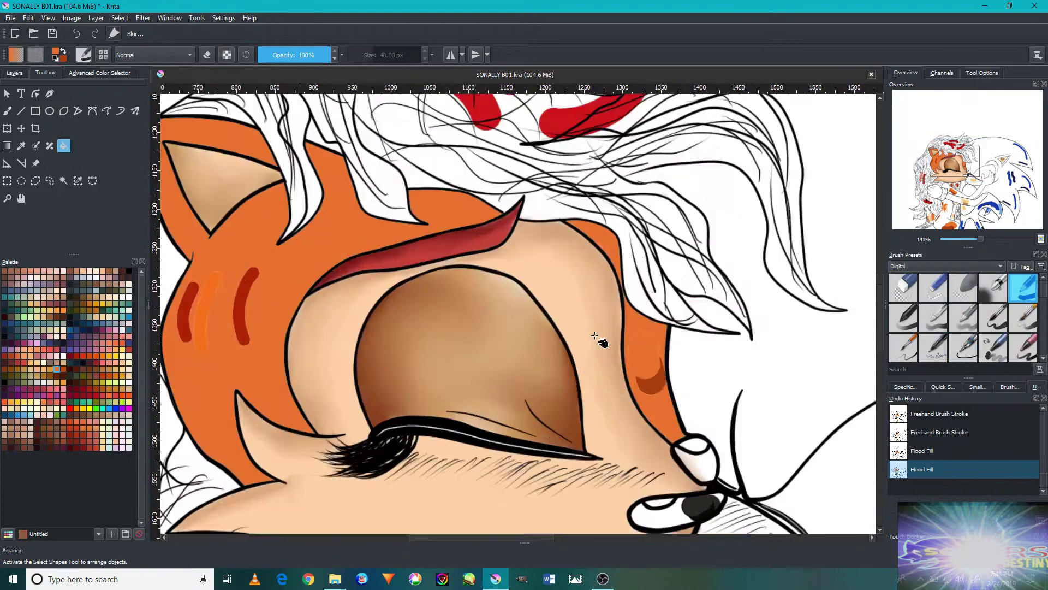
{"action": "scroll", "coordinate": [628, 421], "scroll_direction": "up", "scroll_amount": 1}
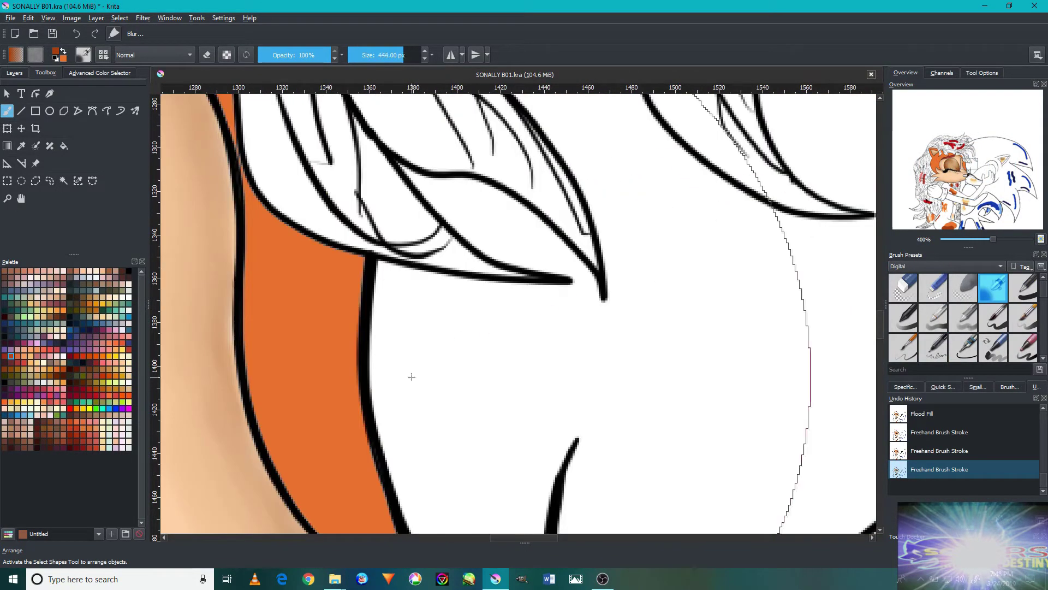
{"action": "mouse_move", "coordinate": [350, 376]}
{"action": "left_mouse_down"}
{"action": "mouse_move", "coordinate": [327, 263]}
{"action": "mouse_move", "coordinate": [344, 480]}
{"action": "left_mouse_up"}
{"action": "mouse_move", "coordinate": [338, 316]}
{"action": "left_mouse_down"}
{"action": "mouse_move", "coordinate": [323, 261]}
{"action": "mouse_move", "coordinate": [382, 328]}
{"action": "left_mouse_up"}
{"action": "scroll", "coordinate": [388, 331], "scroll_direction": "up", "scroll_amount": 2}
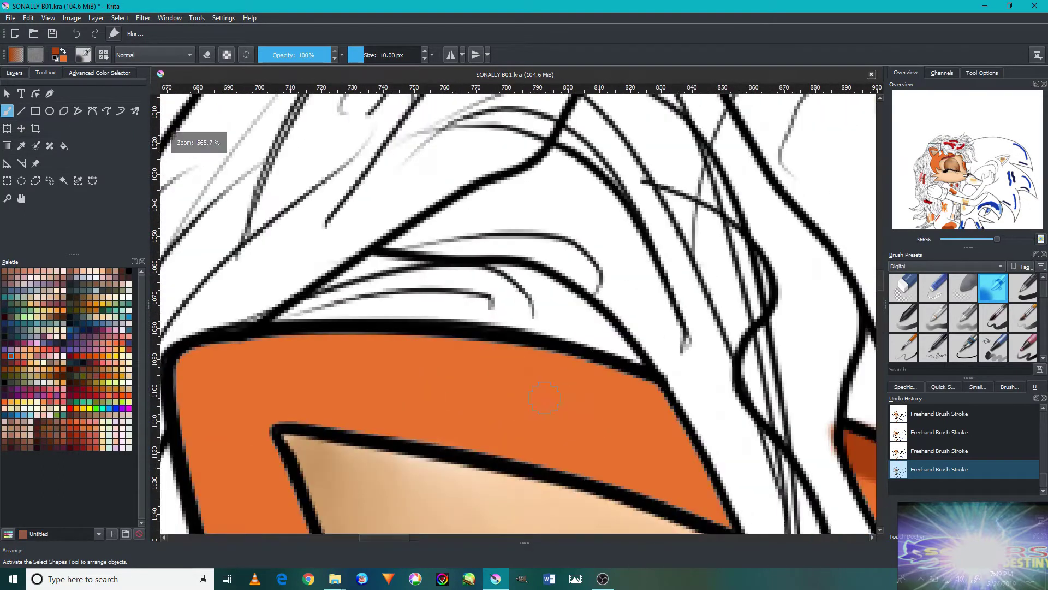
Shade and soften the fur's upper edge, then fill the girl's body orange.
{"action": "mouse_move", "coordinate": [693, 382]}
{"action": "left_mouse_down"}
{"action": "mouse_move", "coordinate": [601, 390]}
{"action": "mouse_move", "coordinate": [175, 376]}
{"action": "left_mouse_up"}
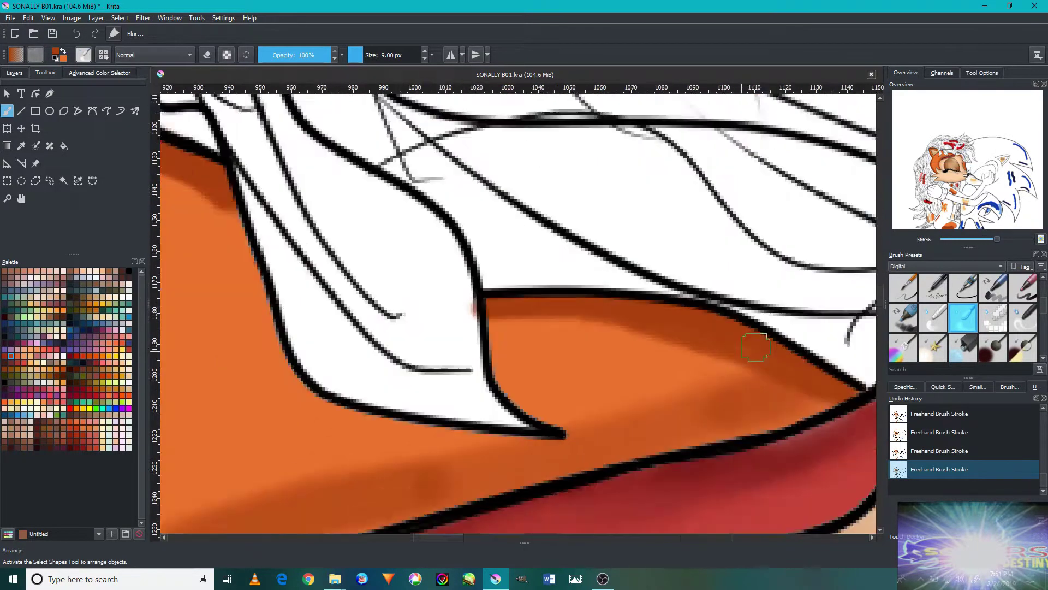
{"action": "left_click_drag", "start_coordinate": [743, 377], "coordinate": [435, 329]}
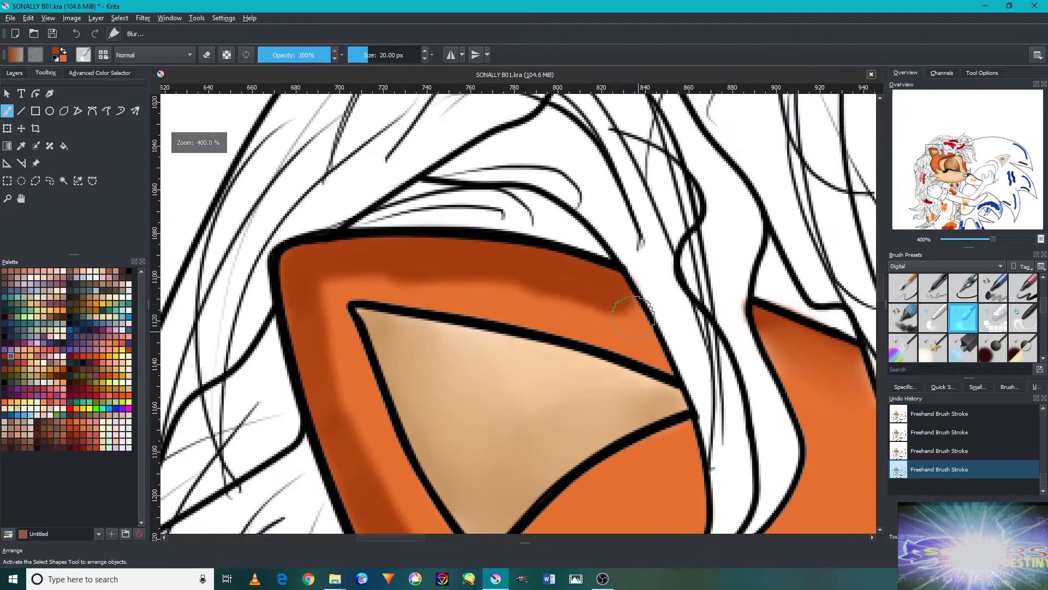
{"action": "left_click_drag", "start_coordinate": [649, 306], "coordinate": [438, 273]}
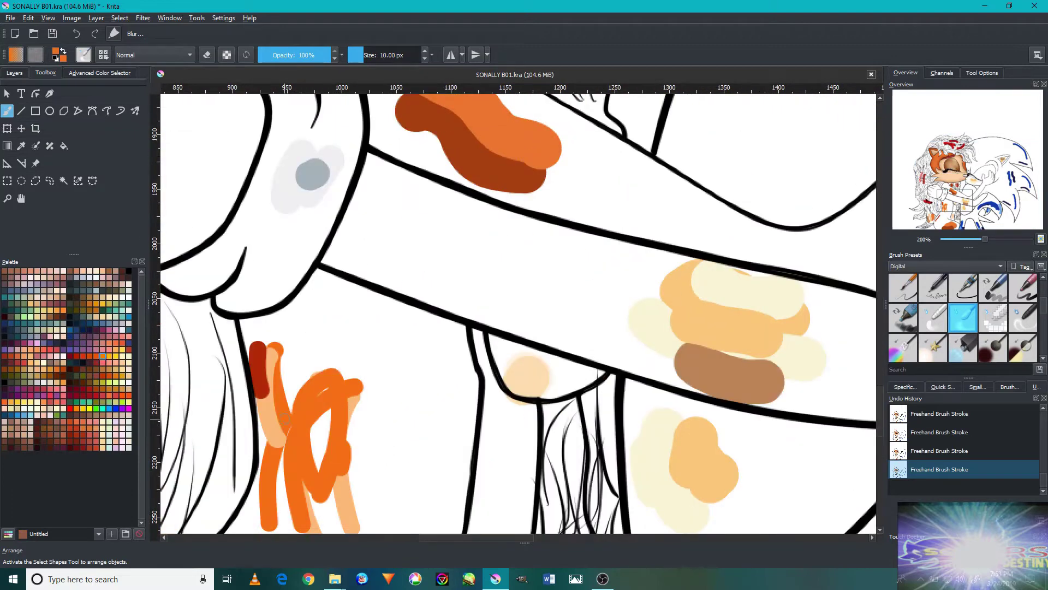
{"action": "left_click", "coordinate": [404, 342]}
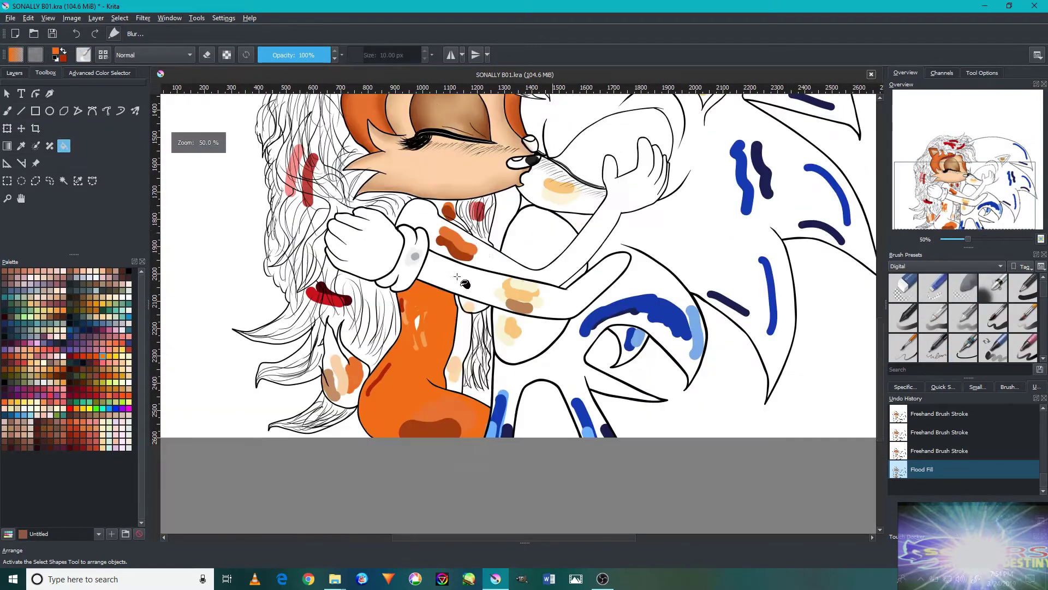
Flood-fill the upper arm and another body region with orange.
{"action": "left_click", "coordinate": [481, 269]}
{"action": "scroll", "coordinate": [388, 348], "scroll_direction": "down", "scroll_amount": 1}
{"action": "left_click", "coordinate": [457, 206]}
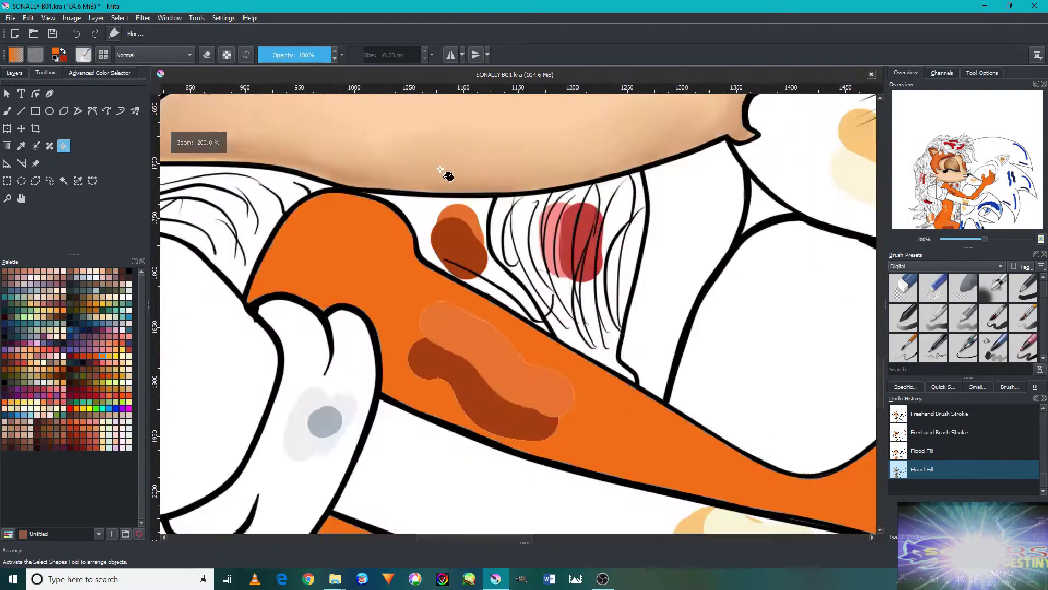
{"action": "scroll", "coordinate": [369, 463], "scroll_direction": "down", "scroll_amount": 3}
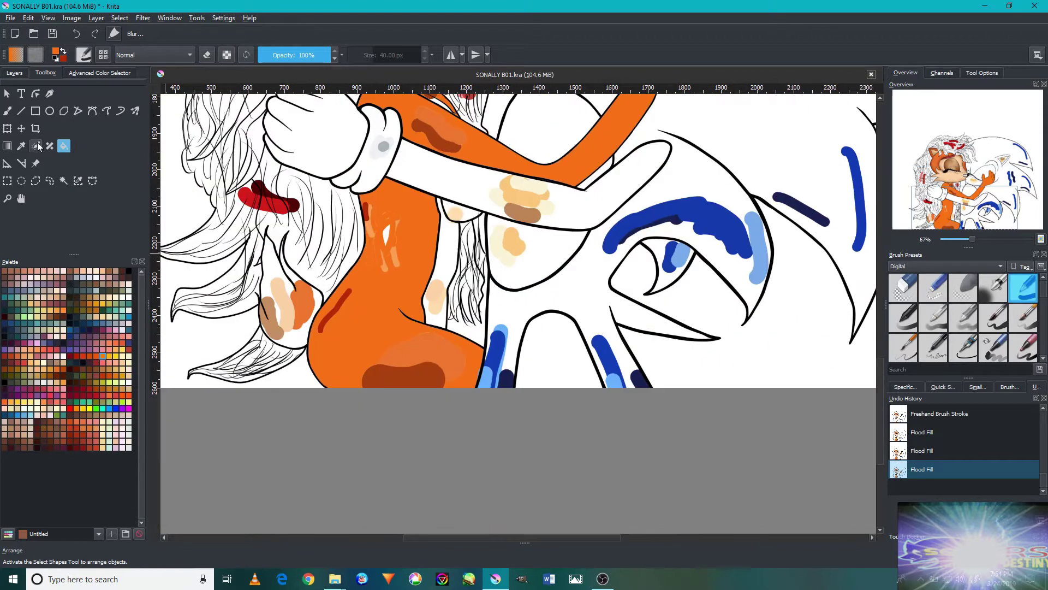
{"action": "scroll", "coordinate": [391, 363], "scroll_direction": "up", "scroll_amount": 3}
With the brush, paint lighter orange patches on the lower body.
{"action": "key", "text": "b"}
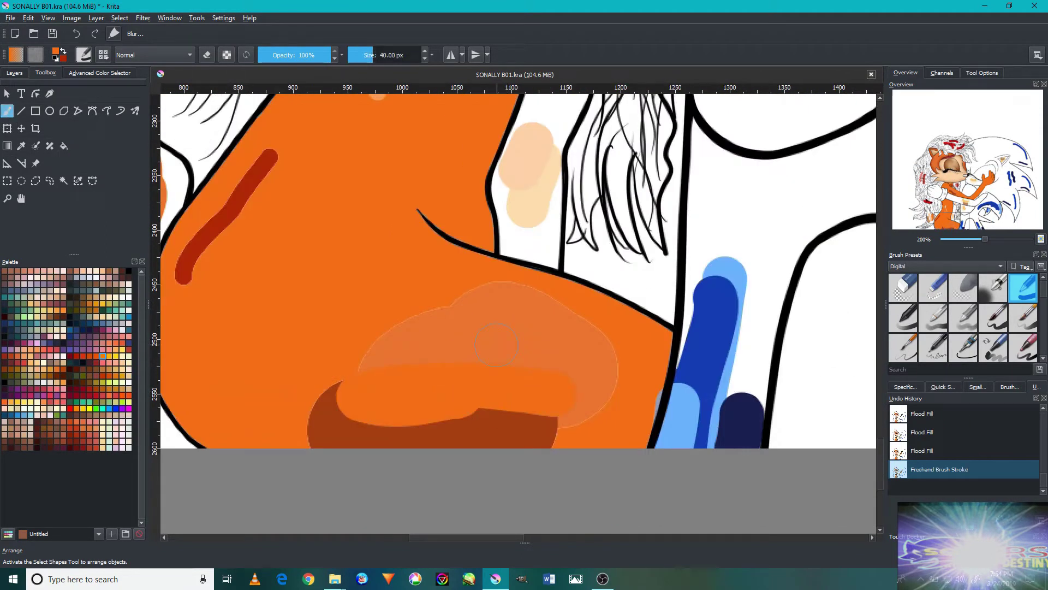
{"action": "left_click_drag", "start_coordinate": [420, 403], "coordinate": [383, 415]}
{"action": "scroll", "coordinate": [383, 327], "scroll_direction": "down", "scroll_amount": 1}
{"action": "scroll", "coordinate": [382, 328], "scroll_direction": "up", "scroll_amount": 5}
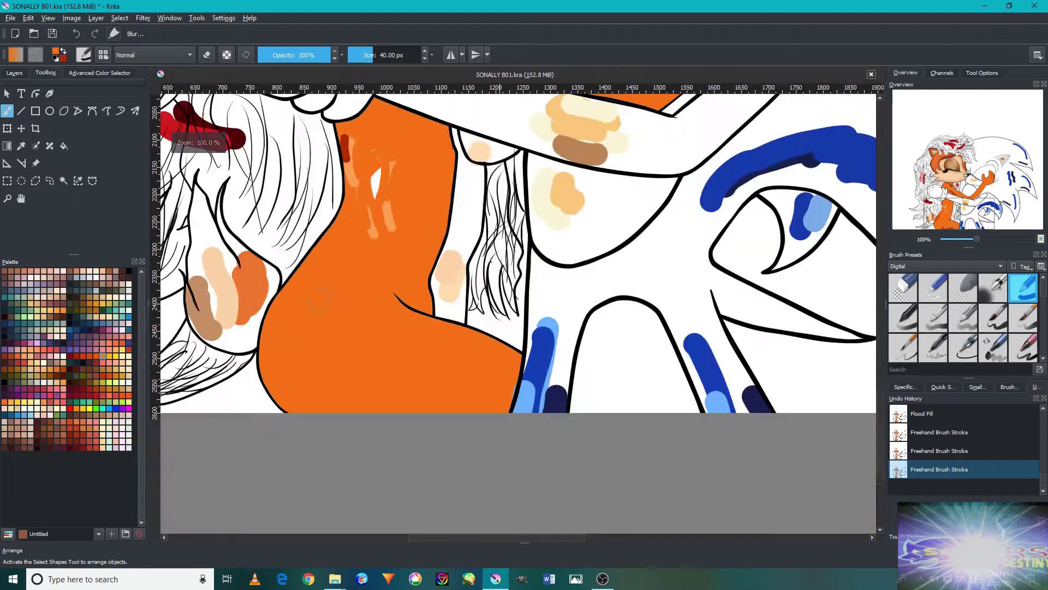
{"action": "left_click_drag", "start_coordinate": [420, 301], "coordinate": [410, 194]}
{"action": "scroll", "coordinate": [370, 382], "scroll_direction": "up", "scroll_amount": 3}
{"action": "scroll", "coordinate": [442, 262], "scroll_direction": "up", "scroll_amount": 3}
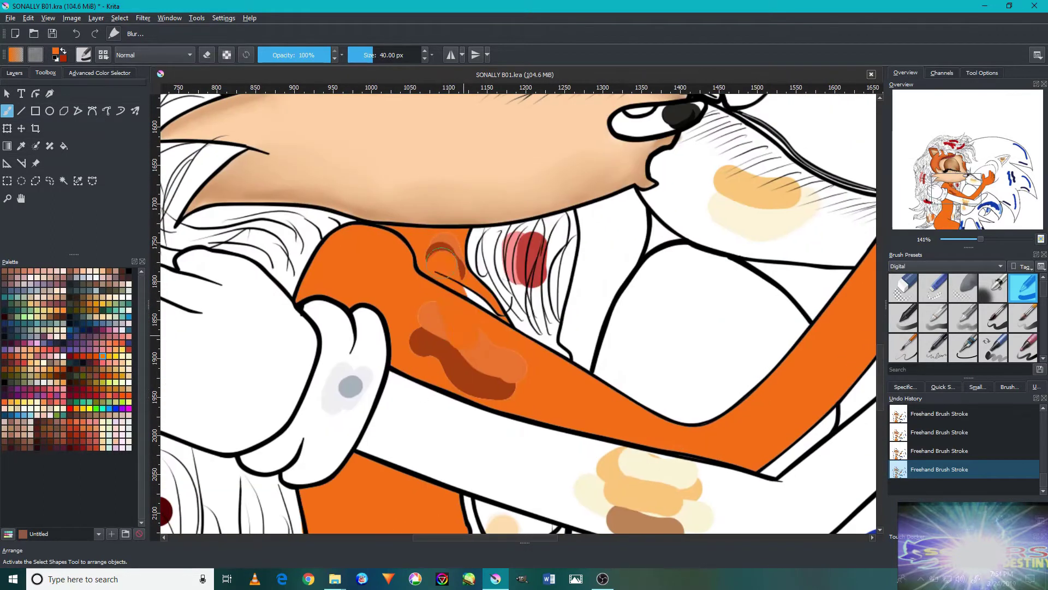
{"action": "scroll", "coordinate": [528, 363], "scroll_direction": "down", "scroll_amount": 5}
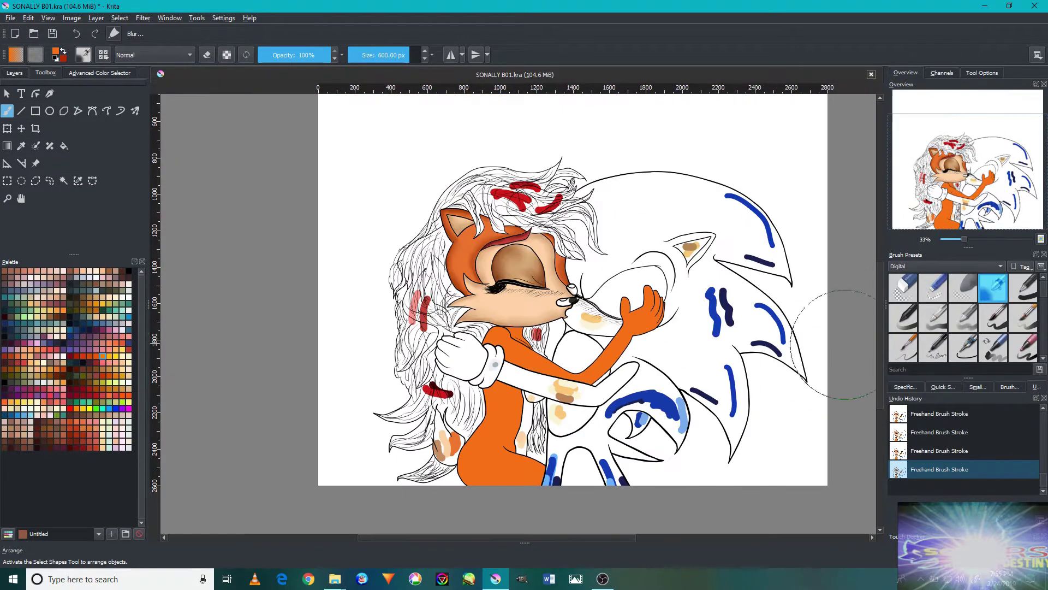
{"action": "scroll", "coordinate": [491, 456], "scroll_direction": "up", "scroll_amount": 1}
{"action": "scroll", "coordinate": [500, 477], "scroll_direction": "up", "scroll_amount": 4}
Shade the bottom of the orange body a darker orange.
{"action": "left_click_drag", "start_coordinate": [628, 437], "coordinate": [306, 426]}
{"action": "mouse_move", "coordinate": [519, 414]}
{"action": "left_mouse_down"}
{"action": "mouse_move", "coordinate": [626, 433]}
{"action": "mouse_move", "coordinate": [395, 432]}
{"action": "left_mouse_up"}
{"action": "scroll", "coordinate": [398, 445], "scroll_direction": "down", "scroll_amount": 1}
{"action": "scroll", "coordinate": [438, 415], "scroll_direction": "down", "scroll_amount": 1}
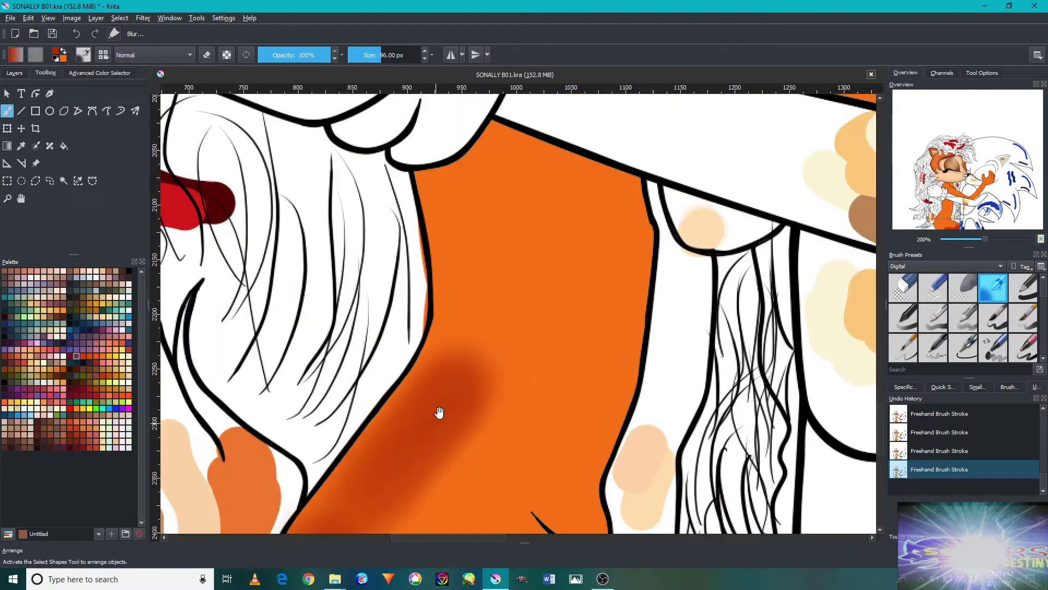
{"action": "scroll", "coordinate": [479, 351], "scroll_direction": "down", "scroll_amount": 1}
{"action": "scroll", "coordinate": [503, 301], "scroll_direction": "down", "scroll_amount": 1}
{"action": "scroll", "coordinate": [503, 301], "scroll_direction": "up", "scroll_amount": 4}
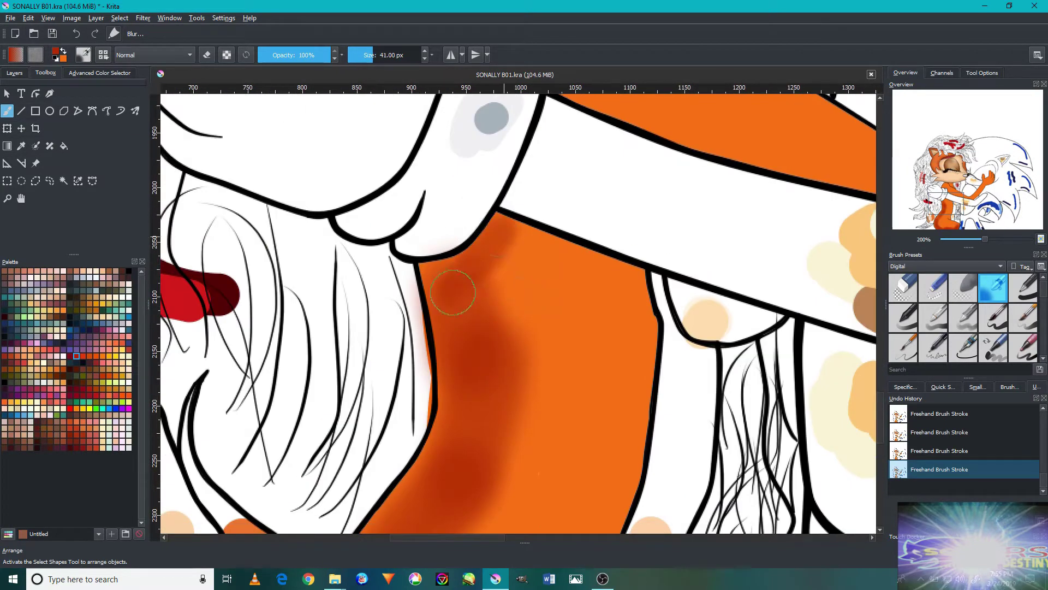
{"action": "scroll", "coordinate": [491, 351], "scroll_direction": "up", "scroll_amount": 5}
{"action": "scroll", "coordinate": [492, 351], "scroll_direction": "right", "scroll_amount": 2}
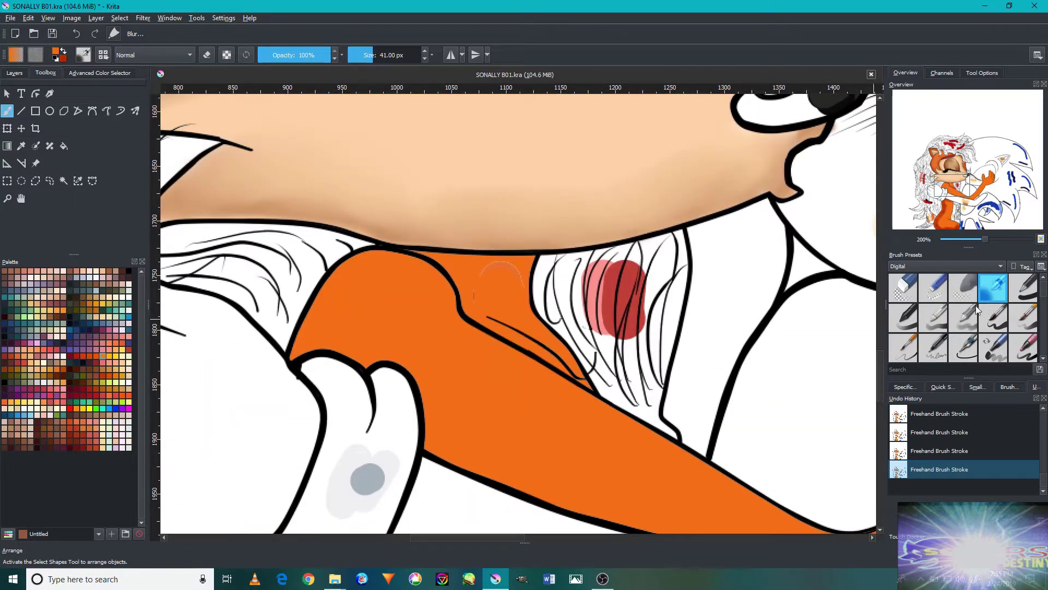
Pick a different brush preset and shrink it for finer shading.
{"action": "left_click", "coordinate": [1023, 287]}
{"action": "scroll", "coordinate": [501, 278], "scroll_direction": "up", "scroll_amount": 3}
{"action": "scroll", "coordinate": [463, 415], "scroll_direction": "down", "scroll_amount": 3}
{"action": "key", "text": "bracketleft"}
{"action": "scroll", "coordinate": [350, 453], "scroll_direction": "up", "scroll_amount": 2}
{"action": "key", "text": "bracketleft"}
{"action": "key", "text": "bracketleft"}
Paint darker orange shading strokes along the outstretched arm.
{"action": "mouse_move", "coordinate": [289, 437]}
{"action": "left_mouse_down"}
{"action": "mouse_move", "coordinate": [294, 377]}
{"action": "mouse_move", "coordinate": [374, 281]}
{"action": "mouse_move", "coordinate": [614, 442]}
{"action": "left_mouse_up"}
{"action": "left_click_drag", "start_coordinate": [306, 175], "coordinate": [710, 420]}
{"action": "left_click_drag", "start_coordinate": [273, 158], "coordinate": [624, 421]}
{"action": "left_click_drag", "start_coordinate": [426, 235], "coordinate": [733, 437]}
{"action": "left_click_drag", "start_coordinate": [404, 344], "coordinate": [663, 351]}
{"action": "scroll", "coordinate": [663, 351], "scroll_direction": "down", "scroll_amount": 2}
Resize the brush and shade the body beside the arm and the arm's edges.
{"action": "key", "text": "bracketright"}
{"action": "key", "text": "bracketright"}
{"action": "left_click_drag", "start_coordinate": [705, 289], "coordinate": [612, 382]}
{"action": "key", "text": "ctrl+z"}
{"action": "left_click_drag", "start_coordinate": [731, 229], "coordinate": [639, 361]}
{"action": "left_click_drag", "start_coordinate": [725, 235], "coordinate": [646, 377]}
{"action": "scroll", "coordinate": [646, 377], "scroll_direction": "down", "scroll_amount": 1}
{"action": "left_click_drag", "start_coordinate": [682, 426], "coordinate": [808, 256]}
{"action": "left_click_drag", "start_coordinate": [819, 404], "coordinate": [764, 164]}
Shade along the arm's right edge, undoing and then redoing that stroke.
{"action": "scroll", "coordinate": [370, 372], "scroll_direction": "down", "scroll_amount": 3}
{"action": "scroll", "coordinate": [370, 371], "scroll_direction": "up", "scroll_amount": 3}
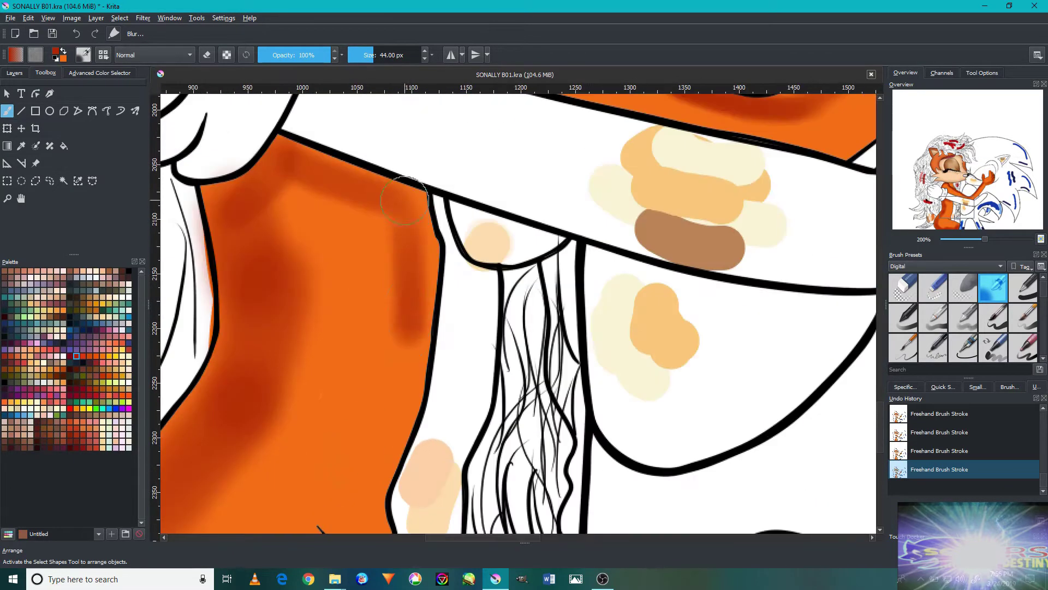
{"action": "left_click_drag", "start_coordinate": [414, 205], "coordinate": [383, 448]}
{"action": "key", "text": "ctrl+z"}
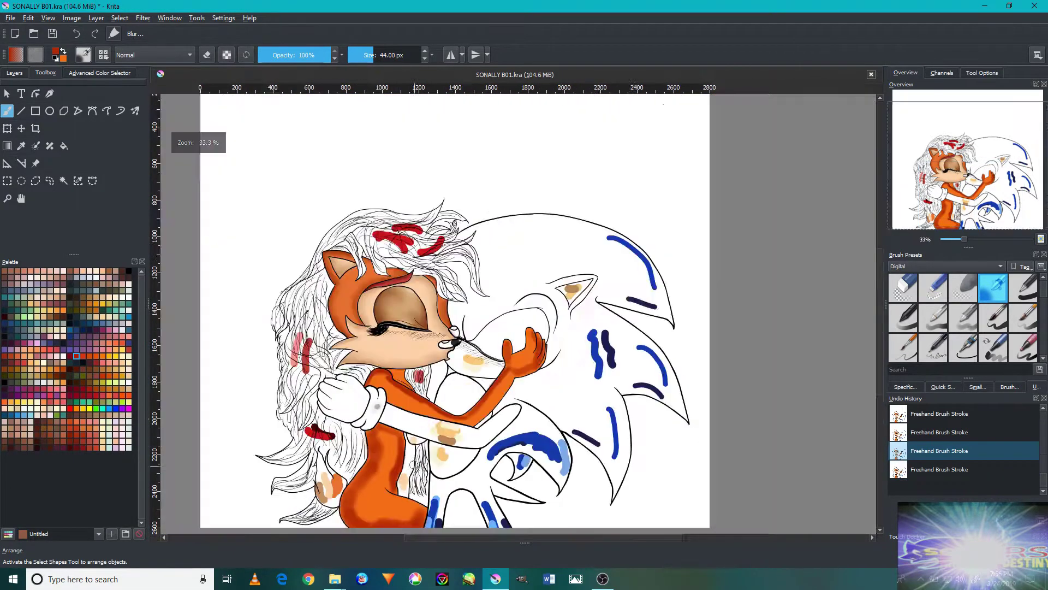
{"action": "scroll", "coordinate": [360, 328], "scroll_direction": "up", "scroll_amount": 5}
{"action": "key", "text": "ctrl+shift+z"}
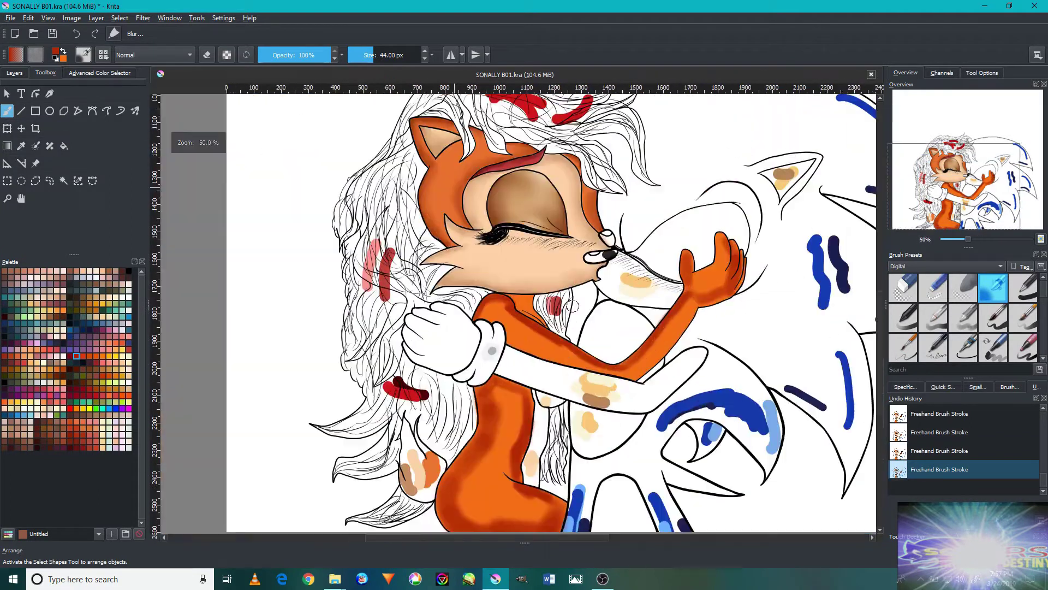
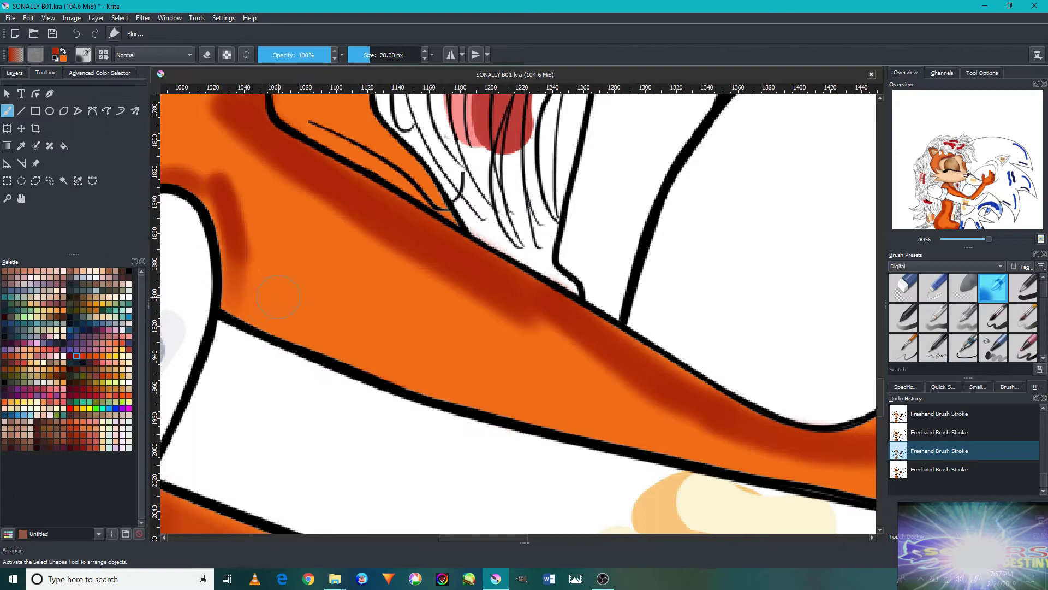
Paint darker orange shading along the fox's arm.
{"action": "left_click_drag", "start_coordinate": [524, 404], "coordinate": [240, 297]}
{"action": "scroll", "coordinate": [708, 480], "scroll_direction": "right", "scroll_amount": 5}
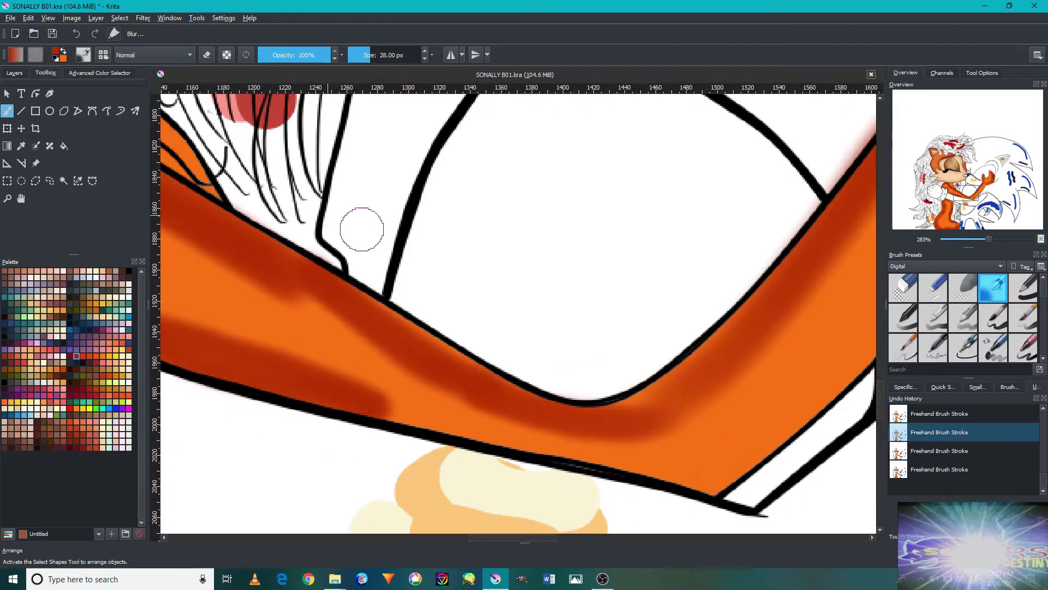
{"action": "scroll", "coordinate": [713, 387], "scroll_direction": "right", "scroll_amount": 5}
{"action": "scroll", "coordinate": [713, 386], "scroll_direction": "up", "scroll_amount": 3}
{"action": "scroll", "coordinate": [1022, 303], "scroll_direction": "down", "scroll_amount": 2}
With the Blur brush preset, soften the dark orange shading on the arm and body.
{"action": "left_click", "coordinate": [963, 316]}
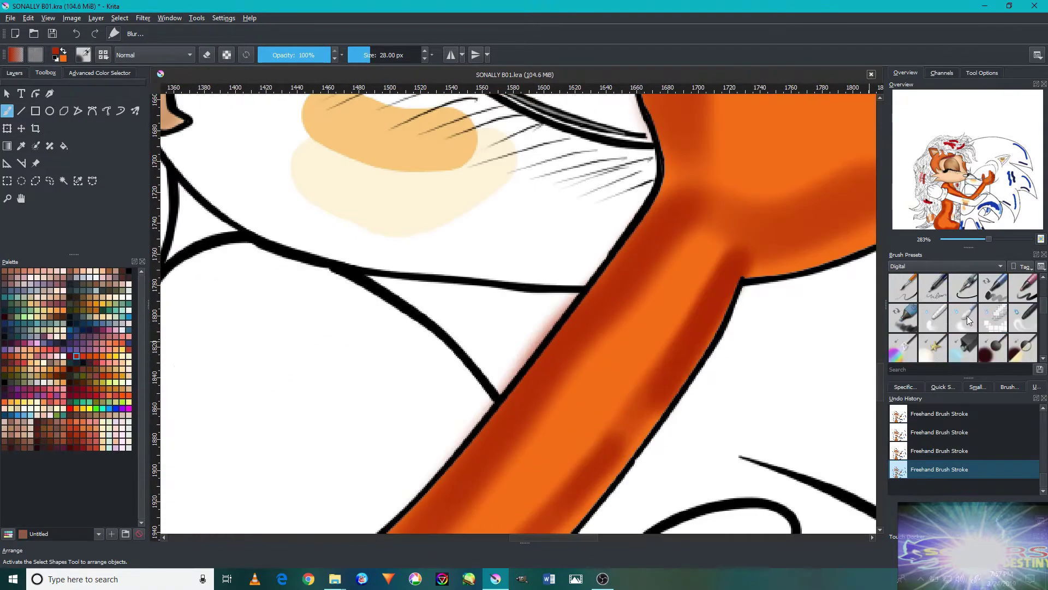
{"action": "scroll", "coordinate": [449, 369], "scroll_direction": "down", "scroll_amount": 5}
{"action": "scroll", "coordinate": [449, 369], "scroll_direction": "up", "scroll_amount": 4}
{"action": "scroll", "coordinate": [449, 369], "scroll_direction": "left", "scroll_amount": 5}
{"action": "left_click_drag", "start_coordinate": [449, 369], "coordinate": [350, 267]}
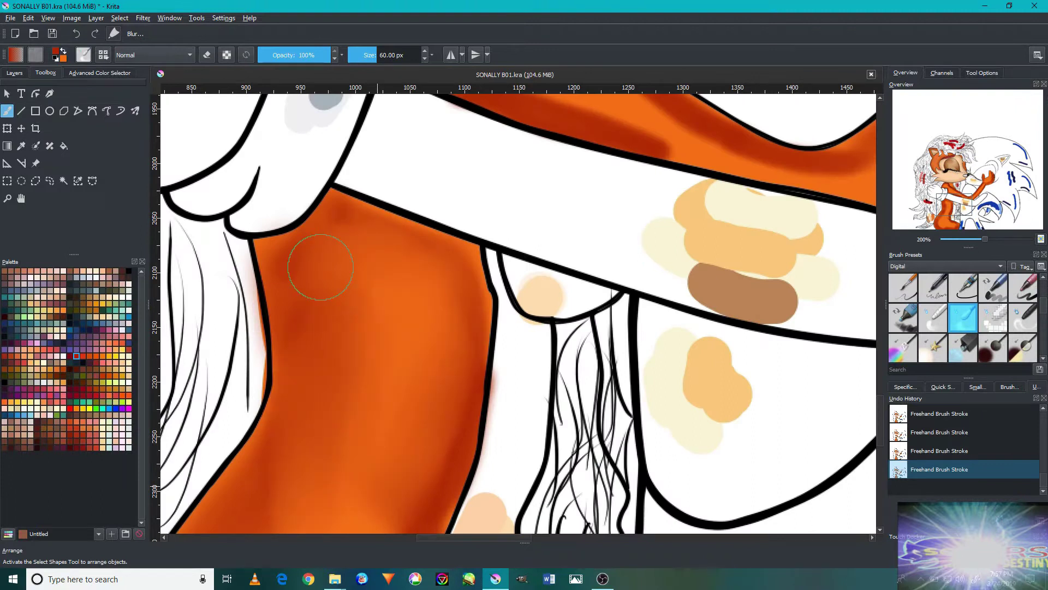
{"action": "scroll", "coordinate": [404, 505], "scroll_direction": "down", "scroll_amount": 4}
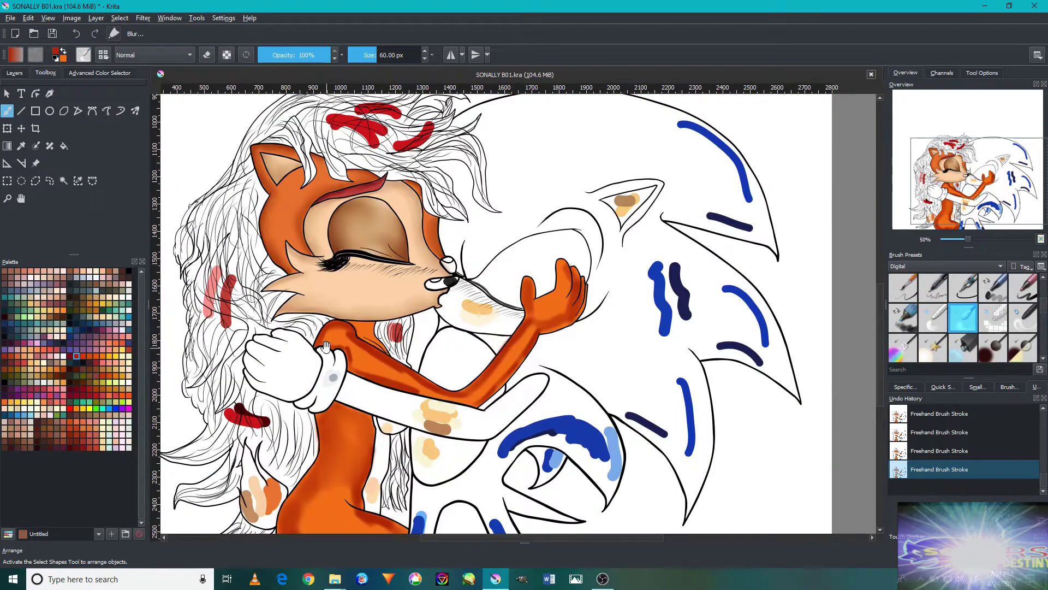
{"action": "scroll", "coordinate": [325, 346], "scroll_direction": "up", "scroll_amount": 3}
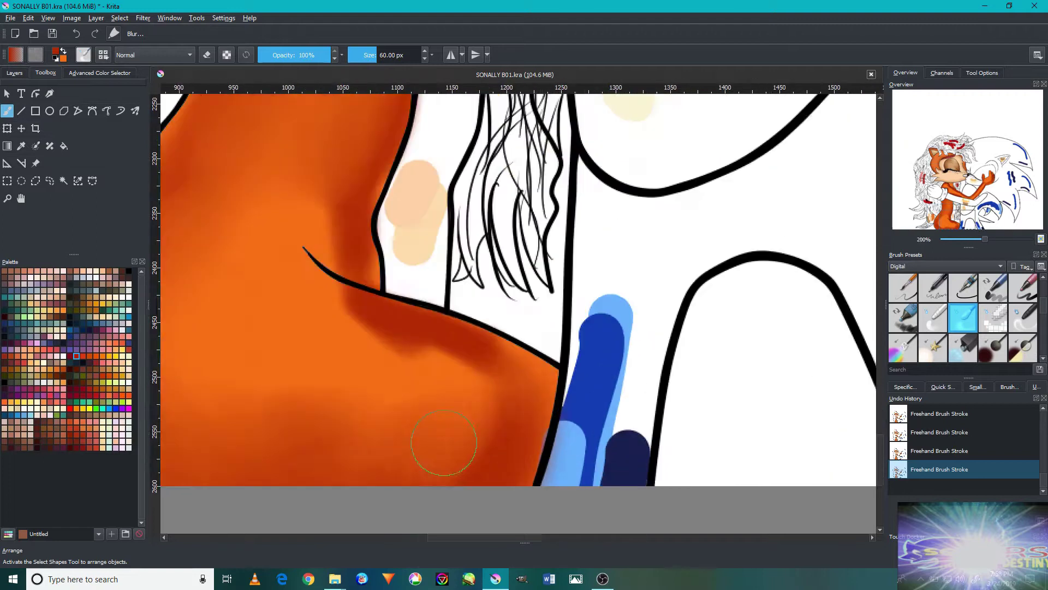
{"action": "left_click_drag", "start_coordinate": [500, 421], "coordinate": [333, 229]}
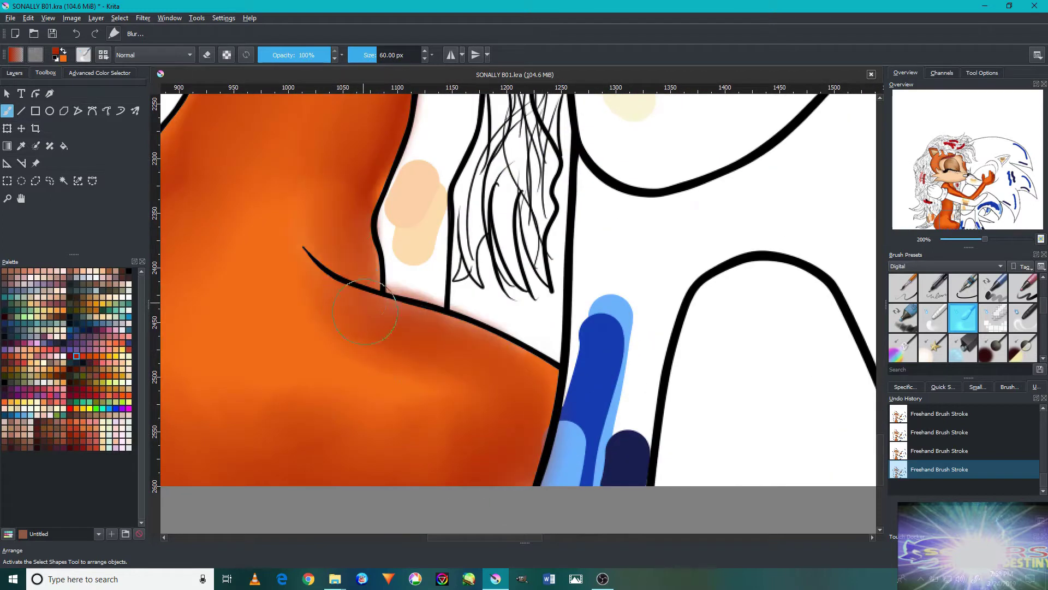
{"action": "scroll", "coordinate": [346, 302], "scroll_direction": "down", "scroll_amount": 1}
{"action": "scroll", "coordinate": [346, 302], "scroll_direction": "up", "scroll_amount": 1}
{"action": "scroll", "coordinate": [346, 302], "scroll_direction": "up", "scroll_amount": 2}
{"action": "scroll", "coordinate": [444, 286], "scroll_direction": "up", "scroll_amount": 1}
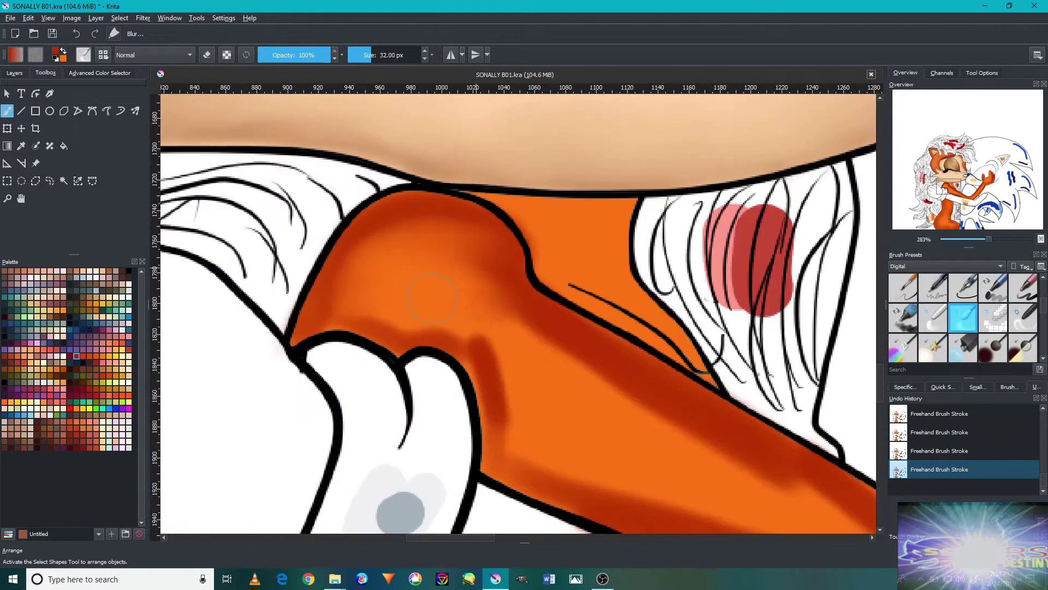
{"action": "scroll", "coordinate": [533, 447], "scroll_direction": "down", "scroll_amount": 5}
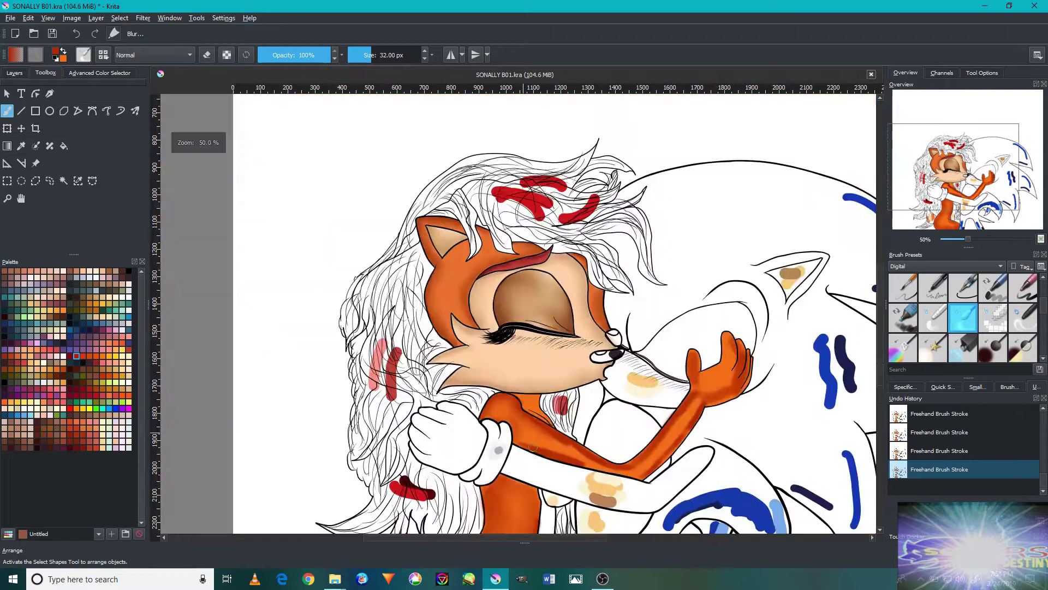
{"action": "scroll", "coordinate": [526, 443], "scroll_direction": "up", "scroll_amount": 4}
{"action": "scroll", "coordinate": [382, 327], "scroll_direction": "up", "scroll_amount": 1}
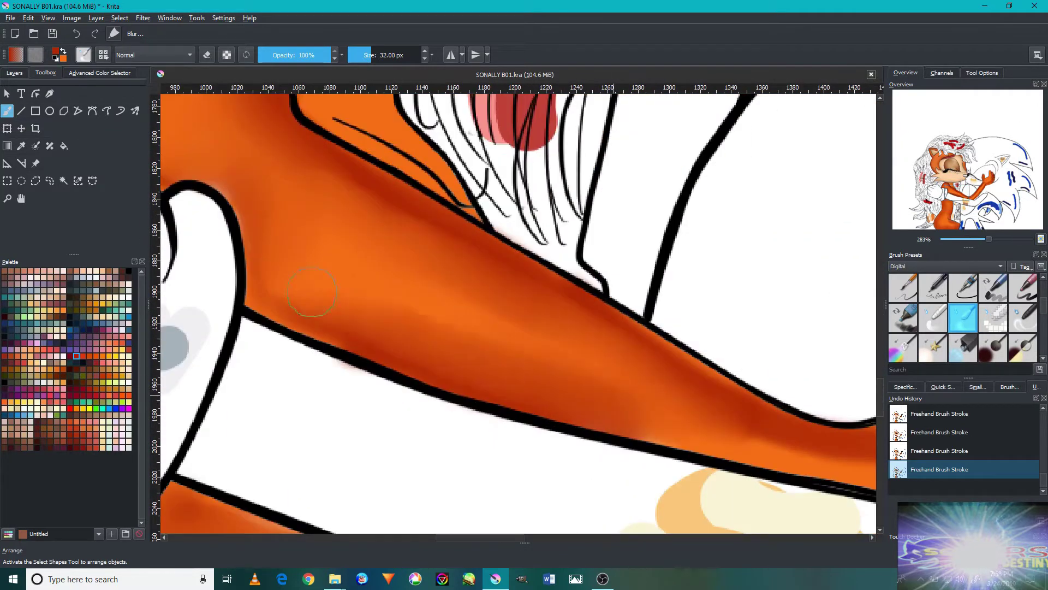
Darken the arm's lower edge and blend the dark band lighter with a larger brush.
{"action": "left_click_drag", "start_coordinate": [644, 374], "coordinate": [619, 416]}
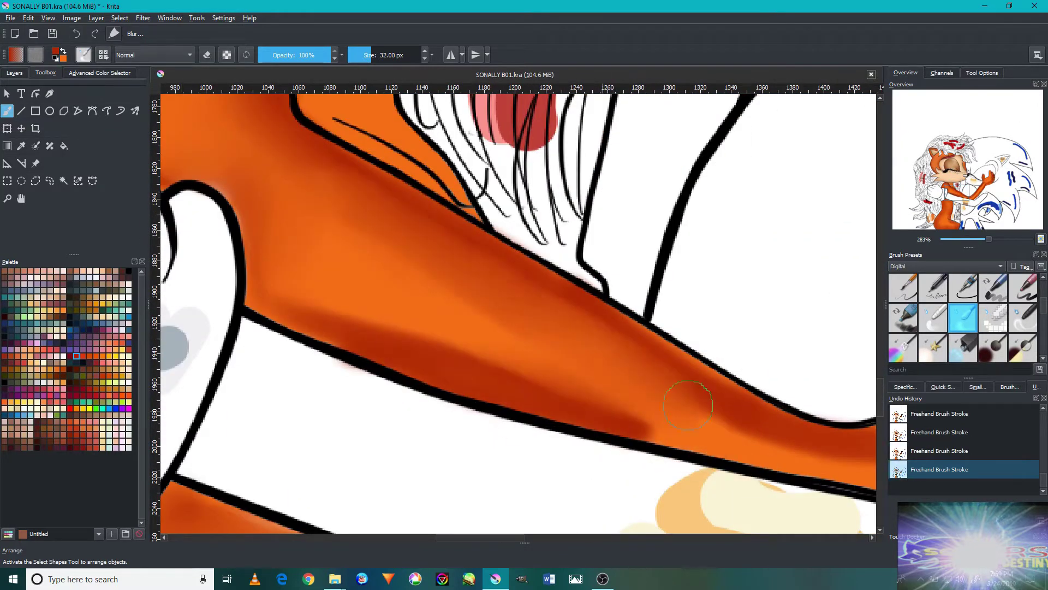
{"action": "scroll", "coordinate": [686, 393], "scroll_direction": "up", "scroll_amount": 1}
{"action": "key", "text": "bracketright"}
{"action": "key", "text": "bracketright"}
{"action": "key", "text": "bracketright"}
{"action": "left_click_drag", "start_coordinate": [520, 346], "coordinate": [601, 340]}
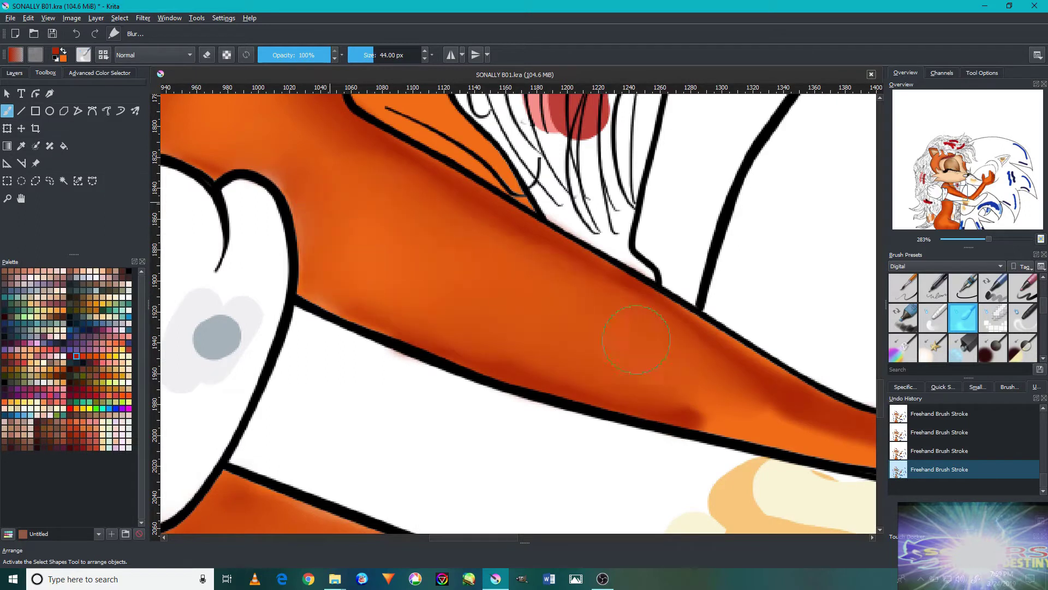
{"action": "scroll", "coordinate": [356, 273], "scroll_direction": "down", "scroll_amount": 3}
{"action": "scroll", "coordinate": [357, 273], "scroll_direction": "down", "scroll_amount": 1}
{"action": "scroll", "coordinate": [728, 339], "scroll_direction": "up", "scroll_amount": 3}
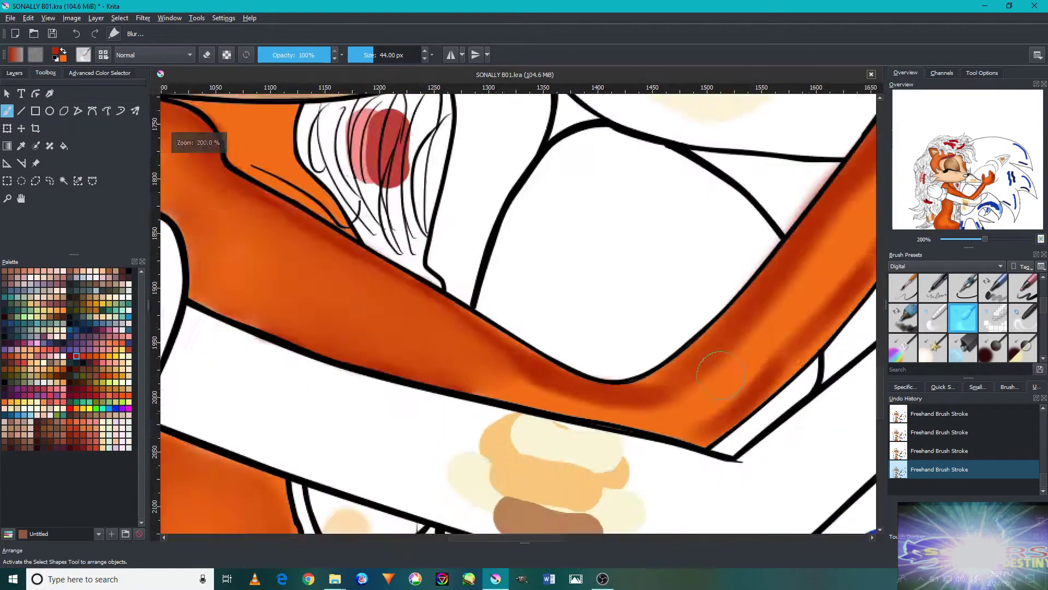
{"action": "scroll", "coordinate": [728, 339], "scroll_direction": "up", "scroll_amount": 1}
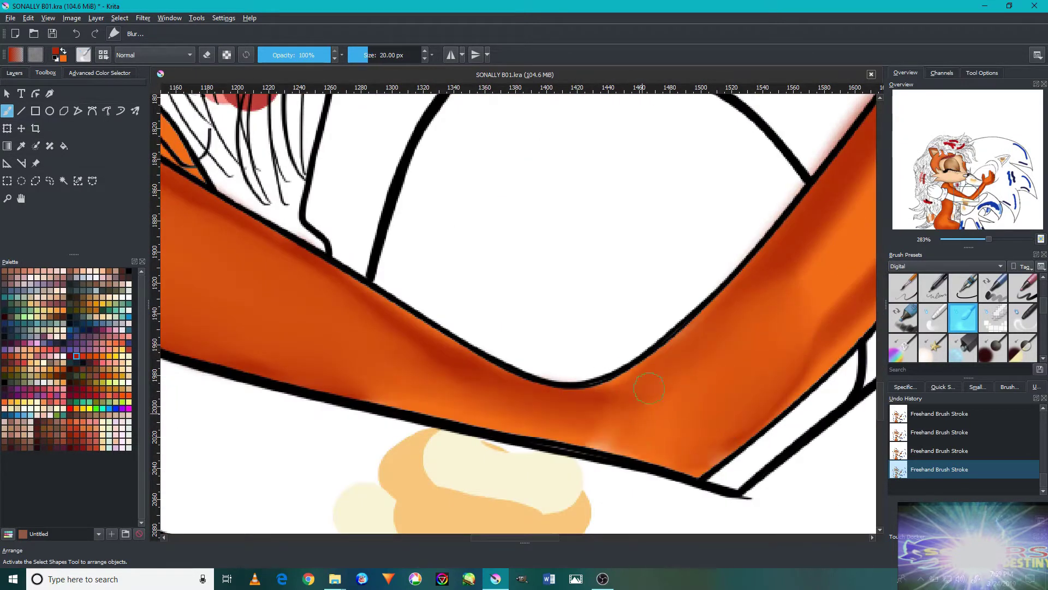
Blend the darker shading along the arm's lower edge and the forearm.
{"action": "left_click_drag", "start_coordinate": [453, 382], "coordinate": [605, 417]}
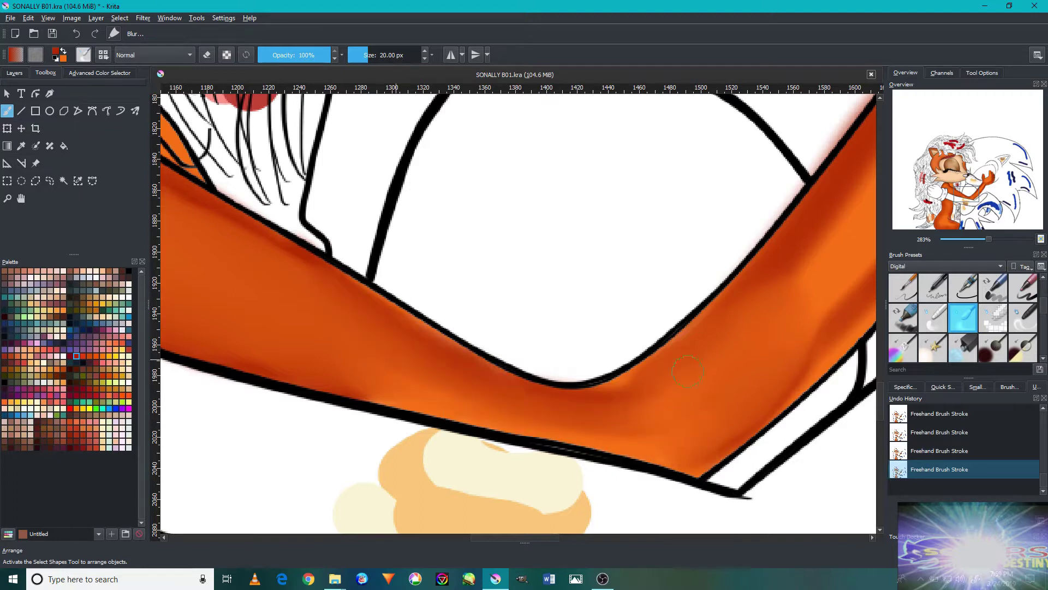
{"action": "scroll", "coordinate": [609, 353], "scroll_direction": "down", "scroll_amount": 2}
{"action": "scroll", "coordinate": [609, 353], "scroll_direction": "up", "scroll_amount": 2}
{"action": "left_click_drag", "start_coordinate": [682, 415], "coordinate": [634, 306]}
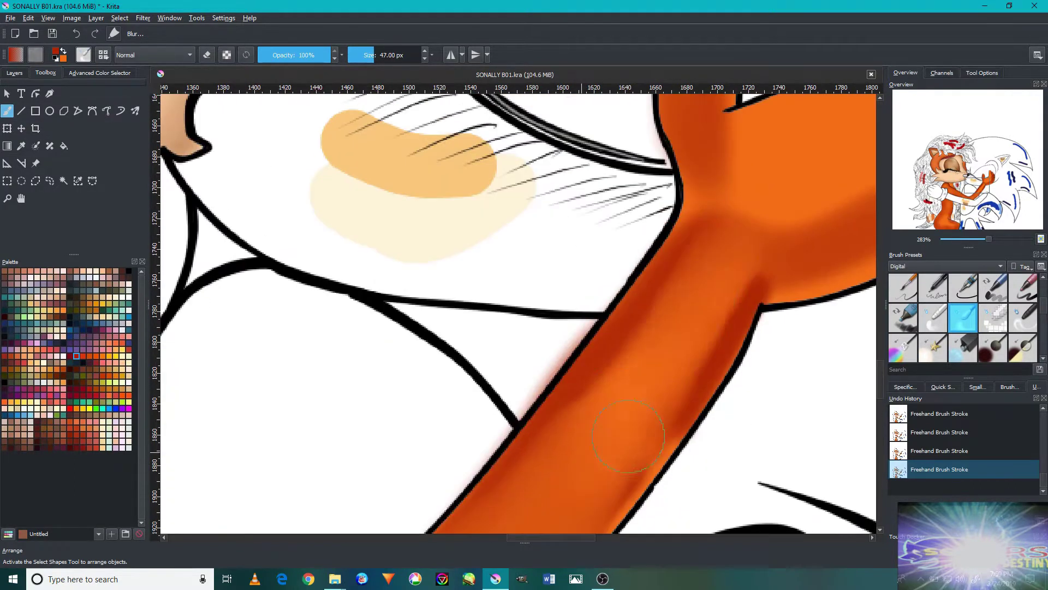
{"action": "scroll", "coordinate": [699, 298], "scroll_direction": "down", "scroll_amount": 2}
{"action": "scroll", "coordinate": [679, 409], "scroll_direction": "up", "scroll_amount": 2}
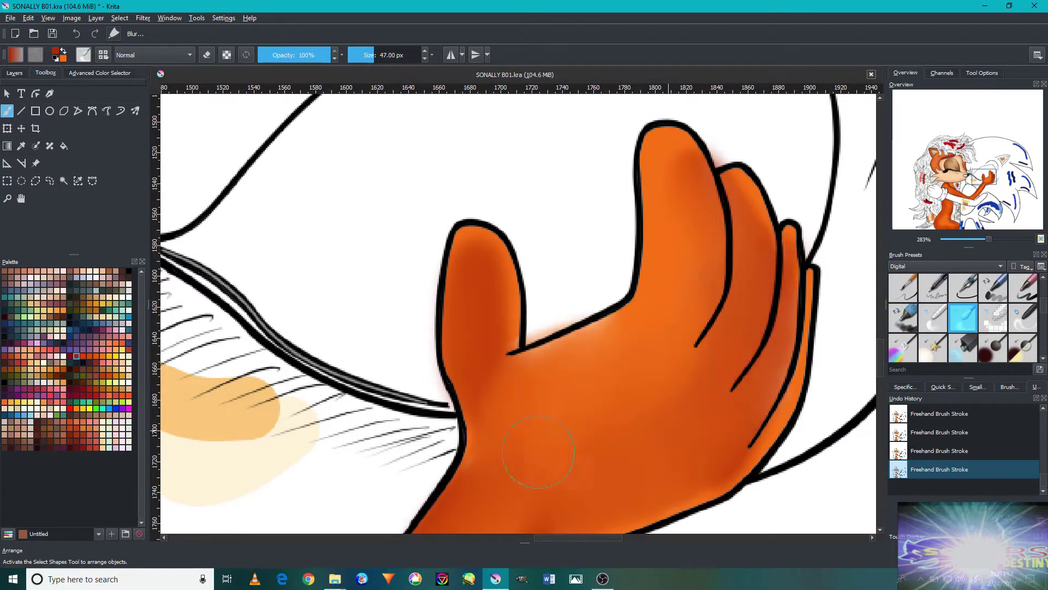
{"action": "scroll", "coordinate": [603, 358], "scroll_direction": "down", "scroll_amount": 5}
{"action": "scroll", "coordinate": [492, 362], "scroll_direction": "up", "scroll_amount": 4}
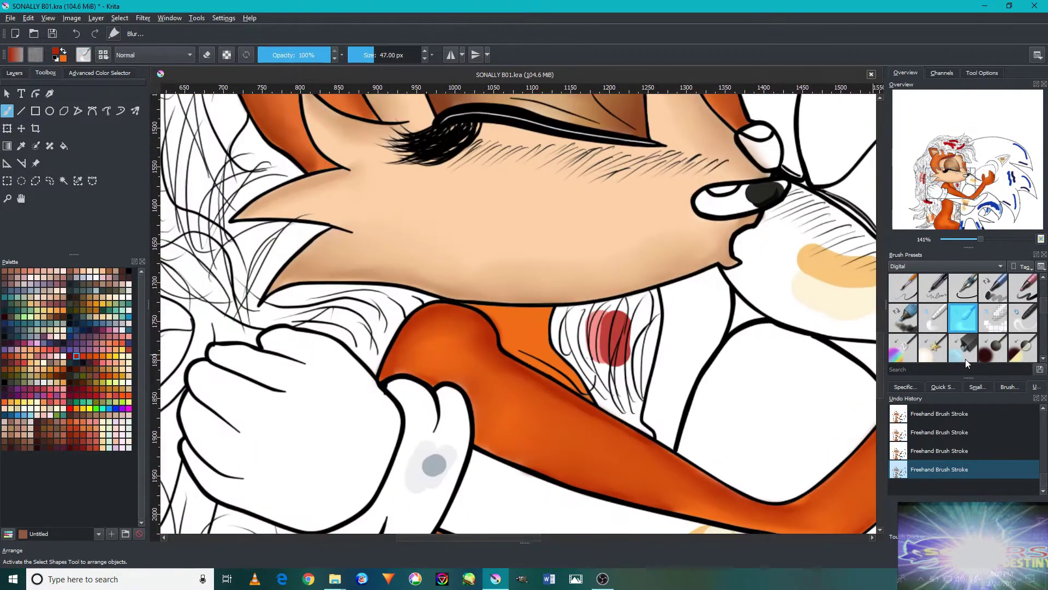
{"action": "scroll", "coordinate": [921, 361], "scroll_direction": "up", "scroll_amount": 2}
Change brush presets and flood-fill the narrow gap beside the fox's body with peach.
{"action": "left_click", "coordinate": [992, 288]}
{"action": "scroll", "coordinate": [492, 327], "scroll_direction": "down", "scroll_amount": 4}
{"action": "scroll", "coordinate": [382, 374], "scroll_direction": "up", "scroll_amount": 5}
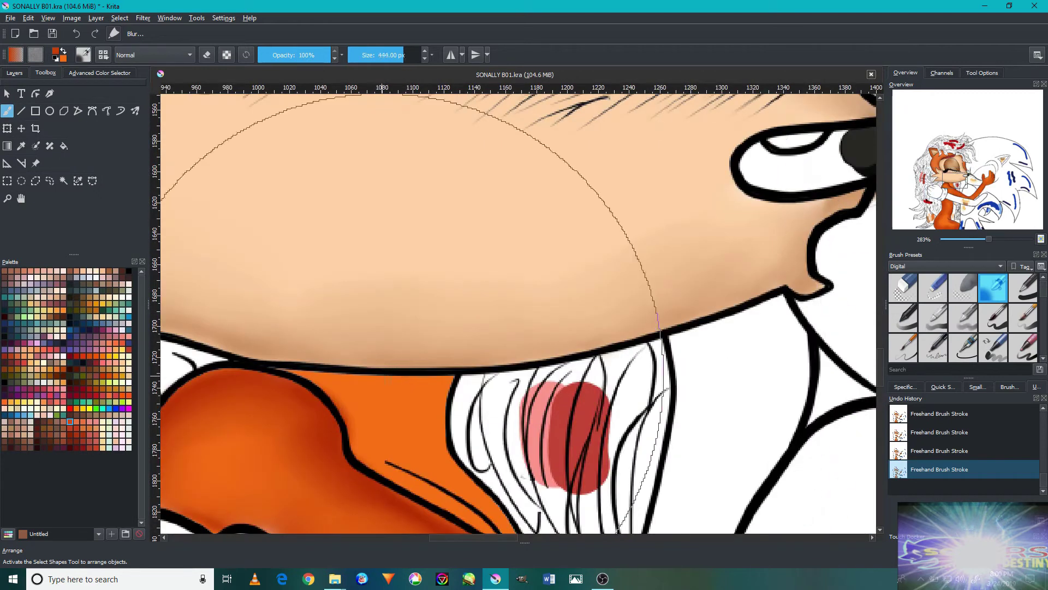
{"action": "scroll", "coordinate": [453, 393], "scroll_direction": "down", "scroll_amount": 2}
{"action": "scroll", "coordinate": [494, 464], "scroll_direction": "up", "scroll_amount": 2}
{"action": "scroll", "coordinate": [961, 328], "scroll_direction": "down", "scroll_amount": 2}
{"action": "left_click", "coordinate": [963, 317]}
{"action": "scroll", "coordinate": [365, 360], "scroll_direction": "up", "scroll_amount": 1}
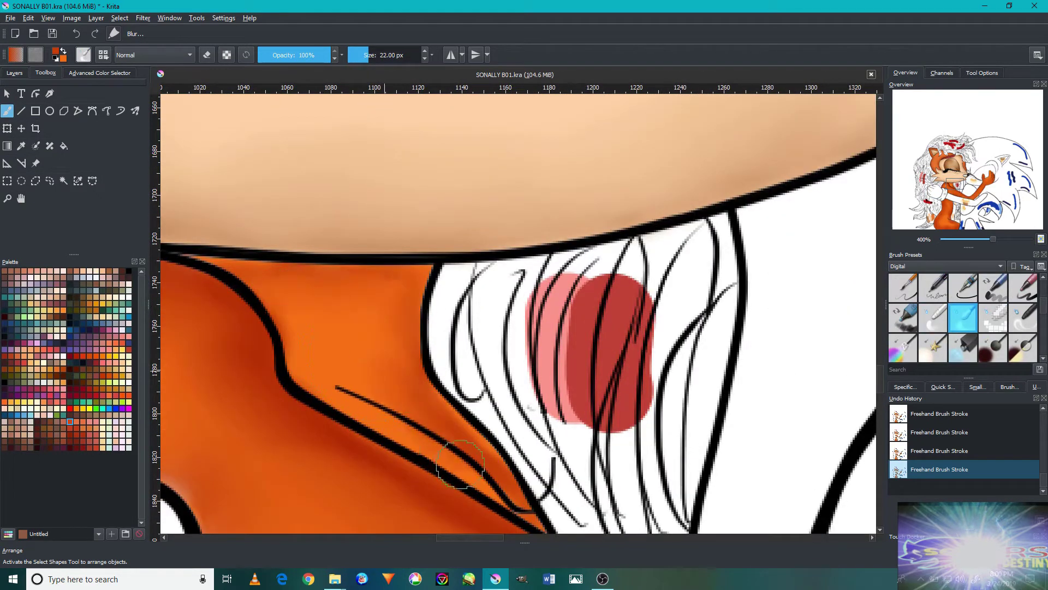
{"action": "scroll", "coordinate": [321, 445], "scroll_direction": "down", "scroll_amount": 3}
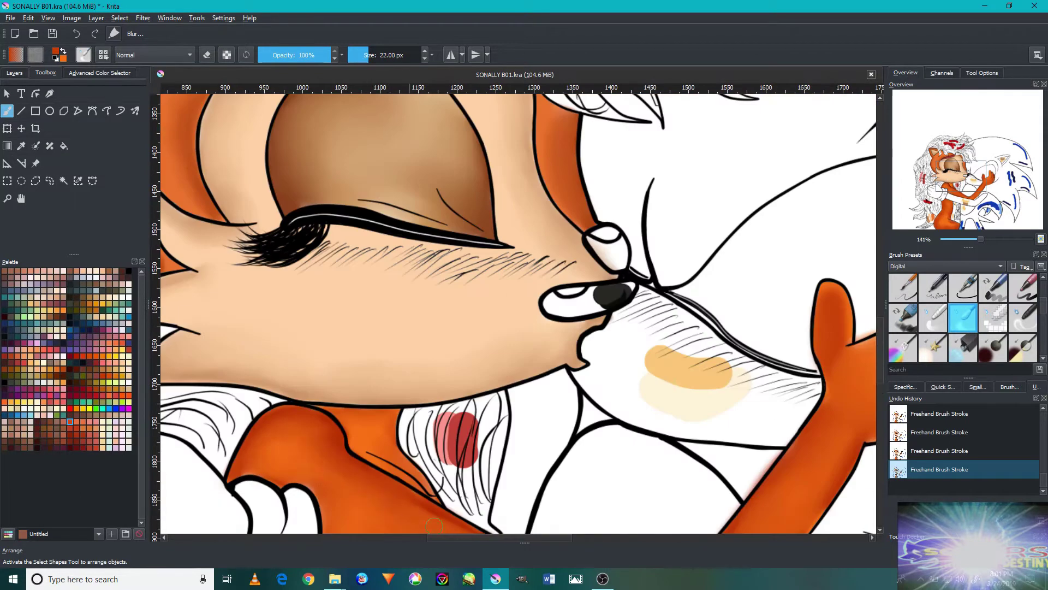
{"action": "scroll", "coordinate": [468, 416], "scroll_direction": "down", "scroll_amount": 5}
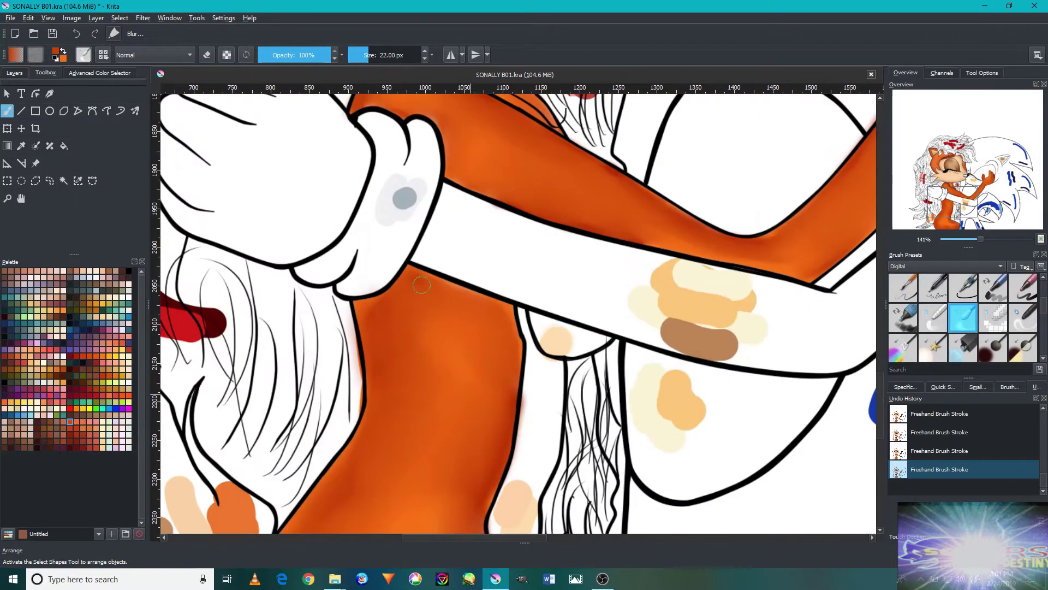
{"action": "scroll", "coordinate": [508, 391], "scroll_direction": "down", "scroll_amount": 2}
{"action": "scroll", "coordinate": [464, 410], "scroll_direction": "up", "scroll_amount": 1}
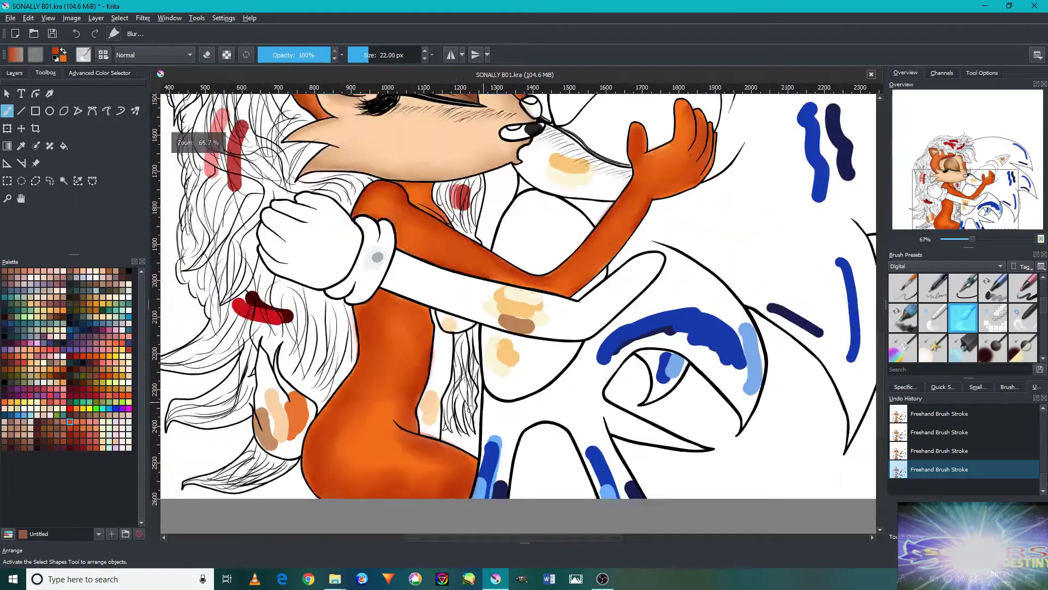
{"action": "scroll", "coordinate": [422, 428], "scroll_direction": "up", "scroll_amount": 4}
{"action": "left_click", "coordinate": [490, 209]}
{"action": "scroll", "coordinate": [508, 240], "scroll_direction": "down", "scroll_amount": 5}
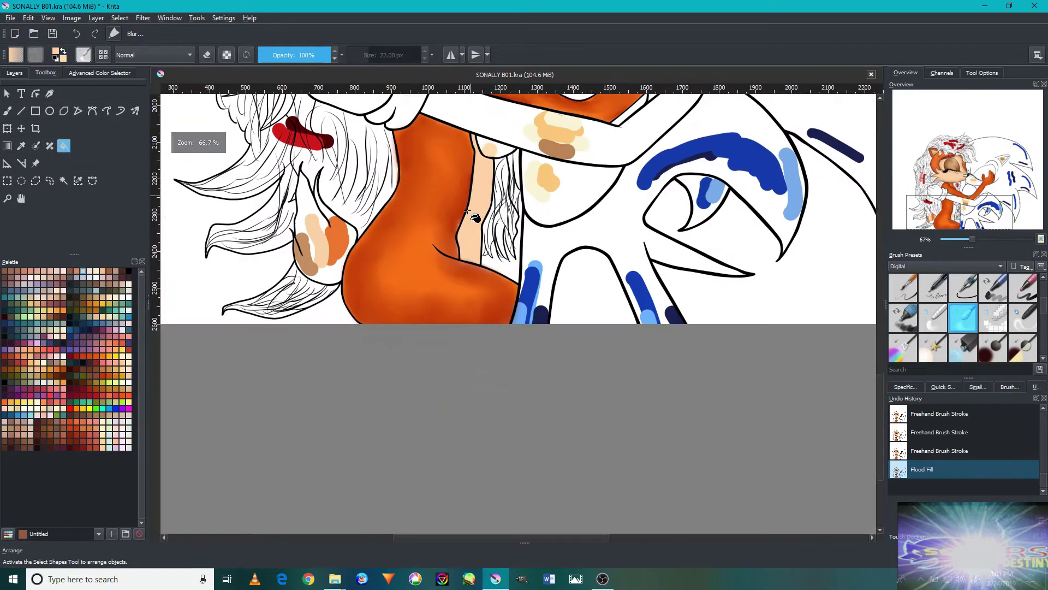
Pan and zoom the view along the peach strip beside the fox's body.
{"action": "scroll", "coordinate": [520, 256], "scroll_direction": "down", "scroll_amount": 2}
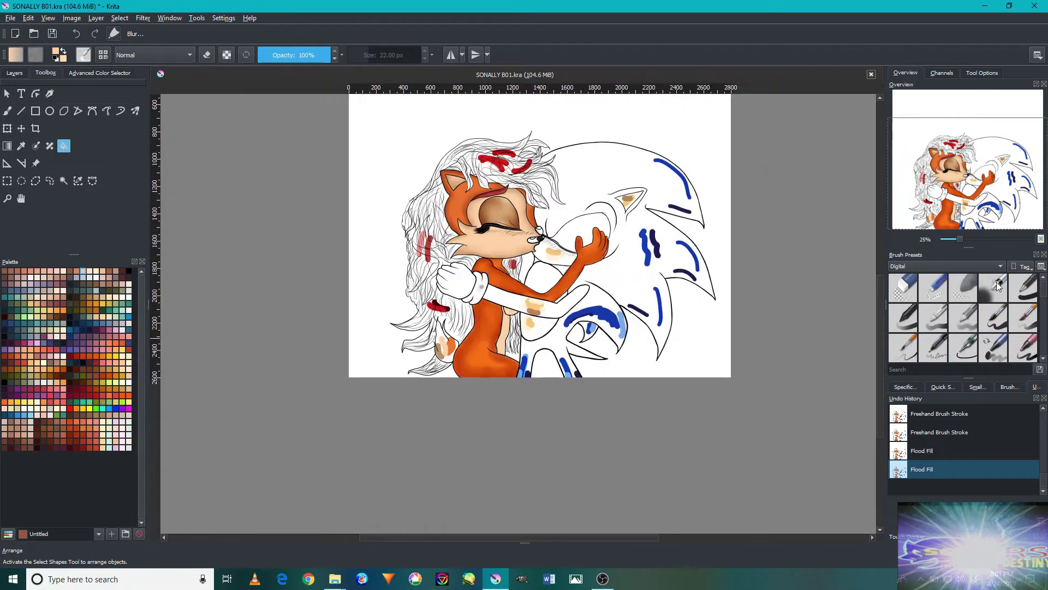
{"action": "scroll", "coordinate": [332, 416], "scroll_direction": "up", "scroll_amount": 5}
{"action": "left_click_drag", "start_coordinate": [386, 387], "coordinate": [468, 191]}
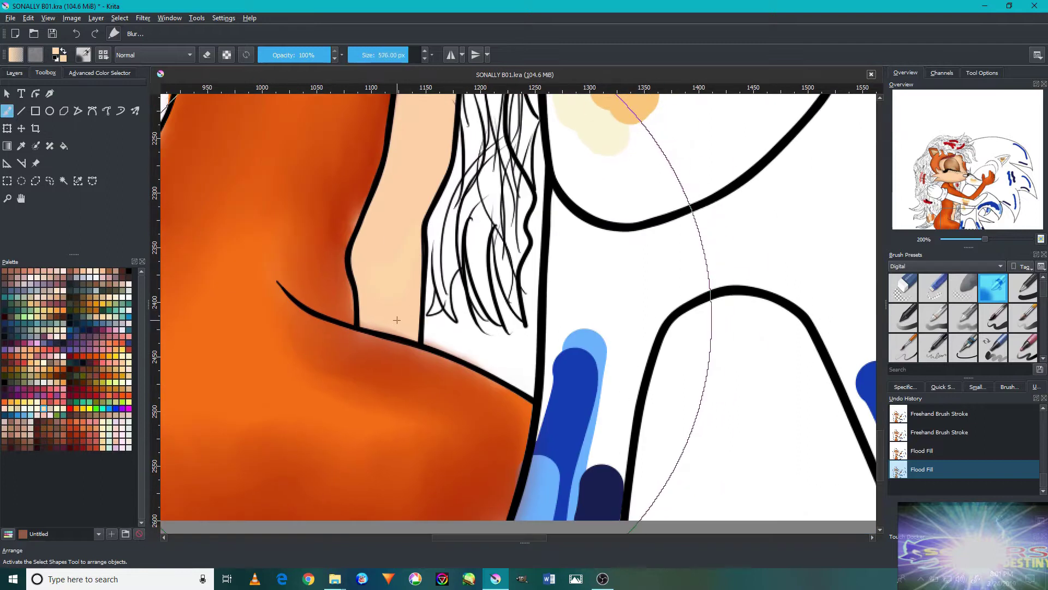
{"action": "scroll", "coordinate": [390, 310], "scroll_direction": "up", "scroll_amount": 4}
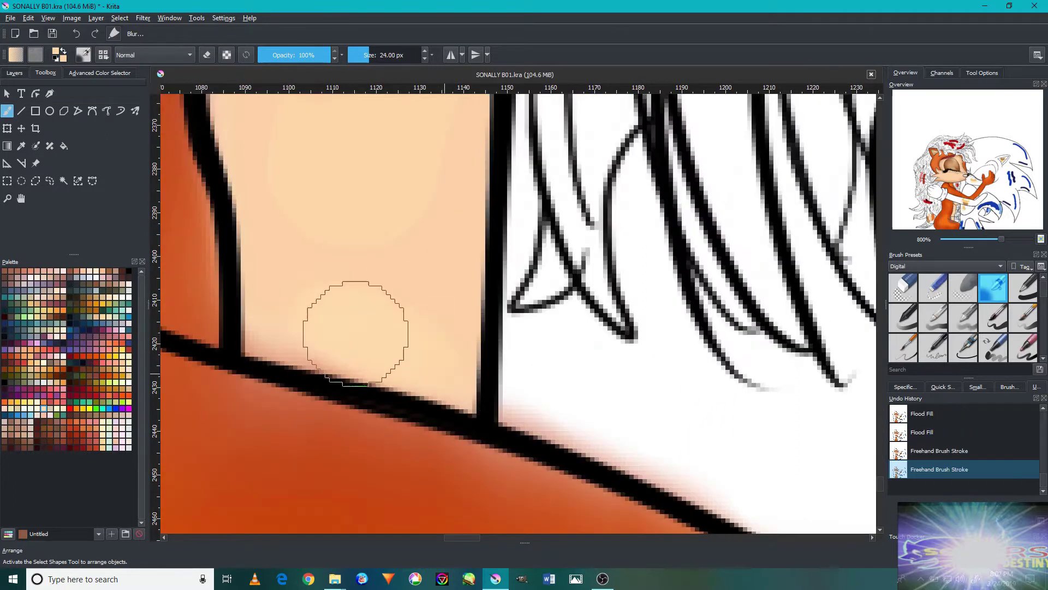
{"action": "scroll", "coordinate": [304, 202], "scroll_direction": "down", "scroll_amount": 7}
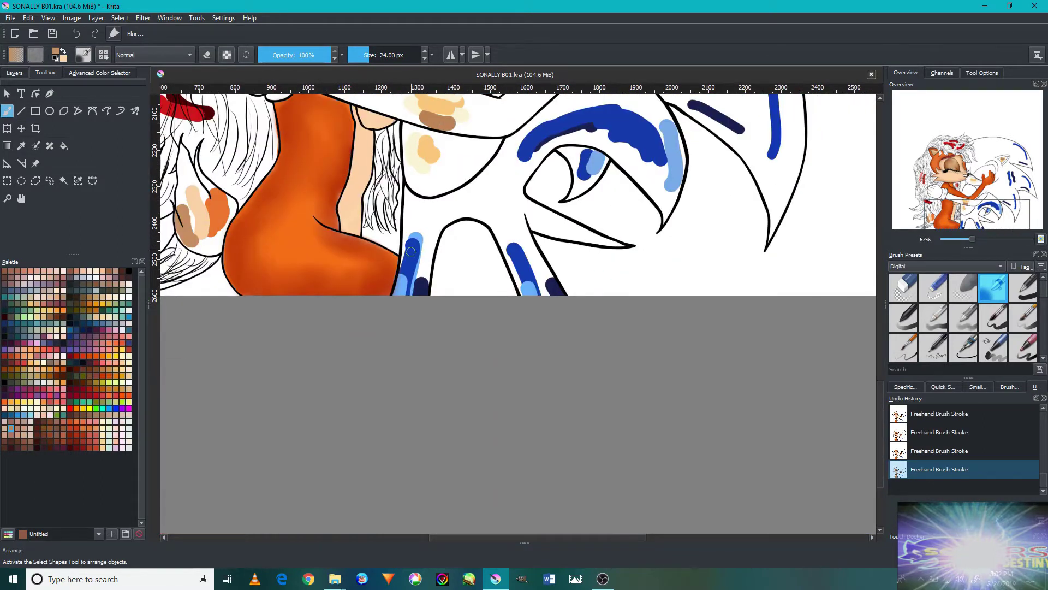
{"action": "scroll", "coordinate": [411, 251], "scroll_direction": "up", "scroll_amount": 6}
{"action": "scroll", "coordinate": [321, 227], "scroll_direction": "up", "scroll_amount": 1}
{"action": "left_click_drag", "start_coordinate": [347, 346], "coordinate": [388, 228]}
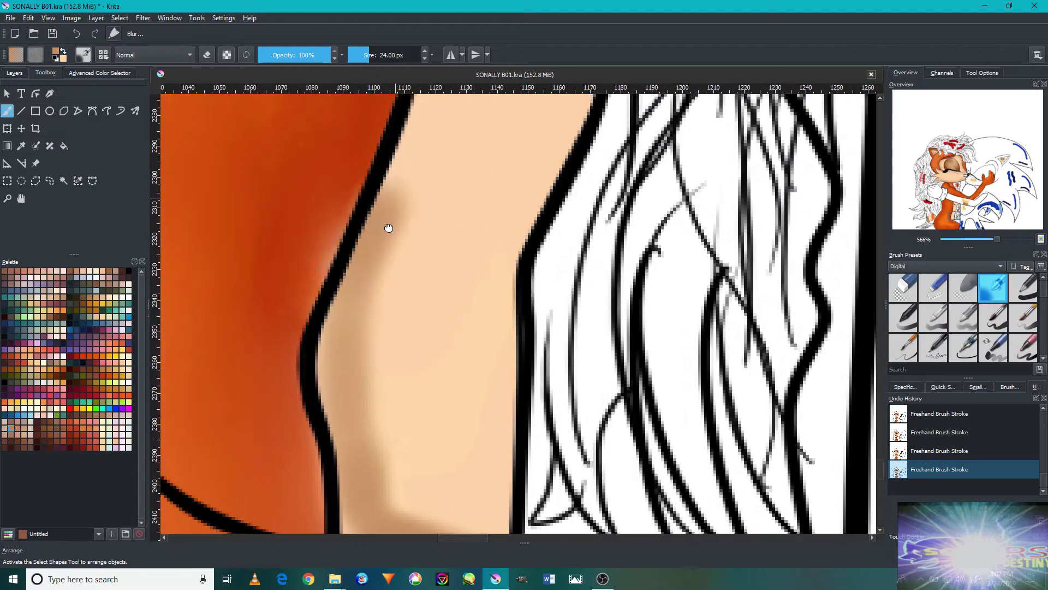
{"action": "scroll", "coordinate": [351, 300], "scroll_direction": "down", "scroll_amount": 1}
{"action": "scroll", "coordinate": [335, 344], "scroll_direction": "down", "scroll_amount": 2}
{"action": "scroll", "coordinate": [414, 397], "scroll_direction": "down", "scroll_amount": 3}
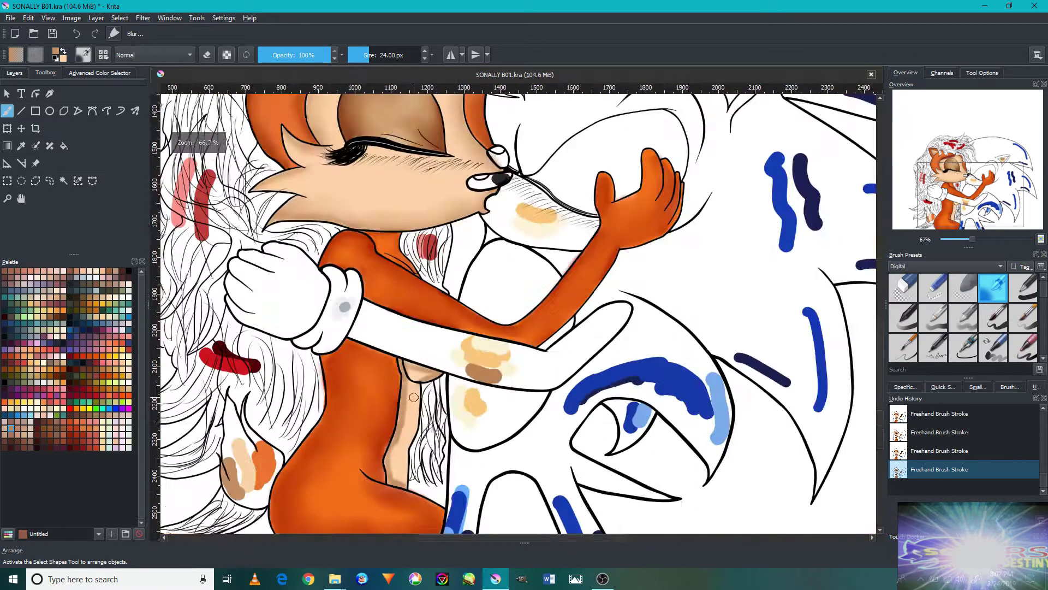
{"action": "scroll", "coordinate": [414, 397], "scroll_direction": "up", "scroll_amount": 5}
{"action": "scroll", "coordinate": [437, 402], "scroll_direction": "up", "scroll_amount": 2}
{"action": "scroll", "coordinate": [457, 237], "scroll_direction": "up", "scroll_amount": 1}
{"action": "scroll", "coordinate": [968, 323], "scroll_direction": "down", "scroll_amount": 2}
{"action": "scroll", "coordinate": [968, 323], "scroll_direction": "up", "scroll_amount": 2}
Select the 47 px soft airbrush preset and zoom in below Sally's hair.
{"action": "left_click", "coordinate": [968, 322]}
{"action": "scroll", "coordinate": [382, 426], "scroll_direction": "up", "scroll_amount": 3}
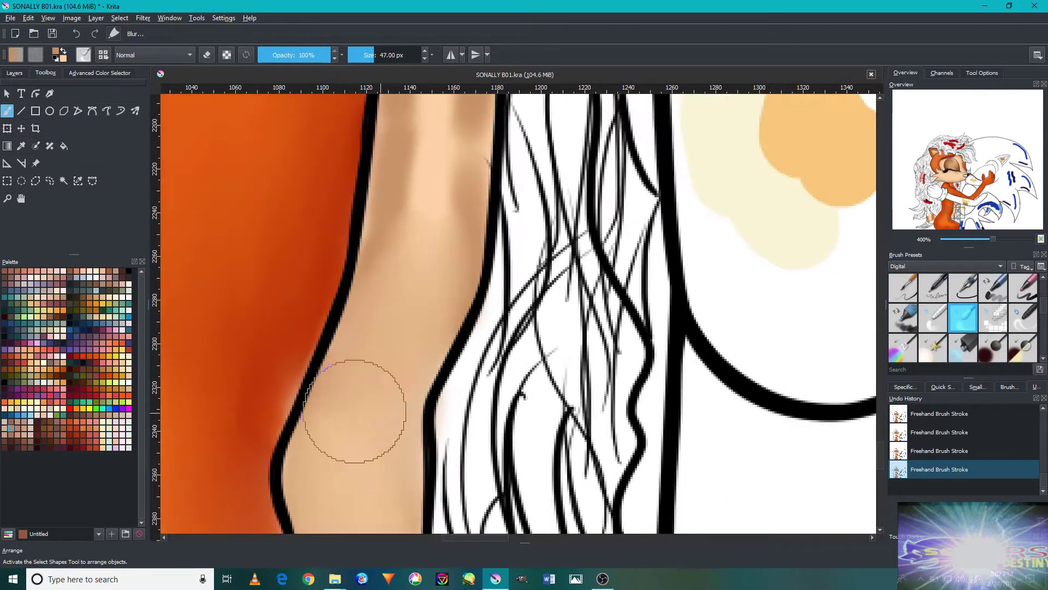
{"action": "scroll", "coordinate": [354, 410], "scroll_direction": "up", "scroll_amount": 3}
{"action": "scroll", "coordinate": [363, 468], "scroll_direction": "up", "scroll_amount": 3}
{"action": "scroll", "coordinate": [394, 386], "scroll_direction": "down", "scroll_amount": 4}
{"action": "scroll", "coordinate": [423, 426], "scroll_direction": "up", "scroll_amount": 3}
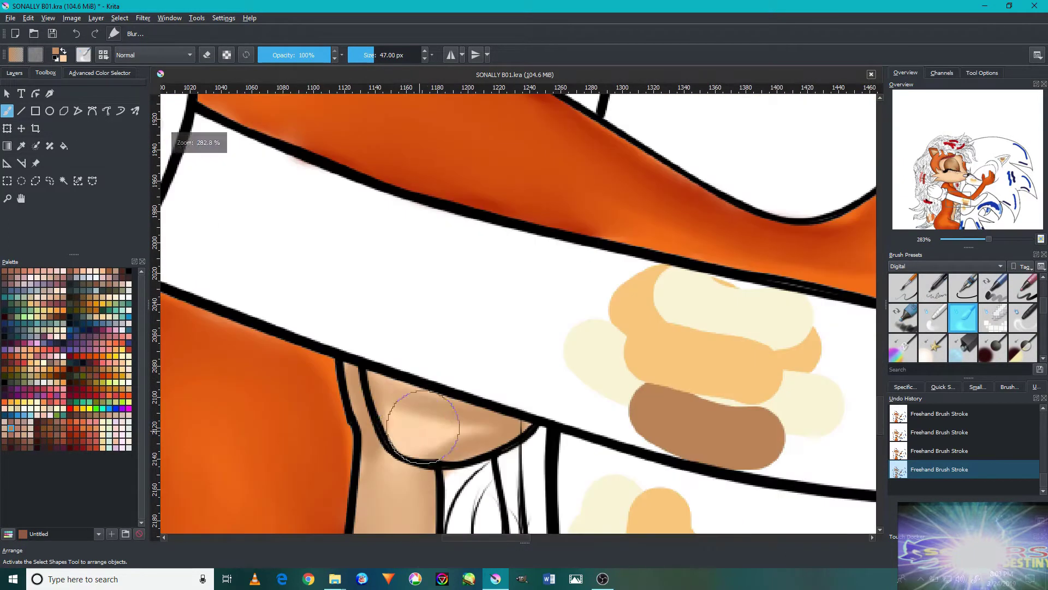
{"action": "scroll", "coordinate": [423, 426], "scroll_direction": "down", "scroll_amount": 3}
{"action": "scroll", "coordinate": [415, 429], "scroll_direction": "down", "scroll_amount": 2}
{"action": "scroll", "coordinate": [401, 431], "scroll_direction": "up", "scroll_amount": 6}
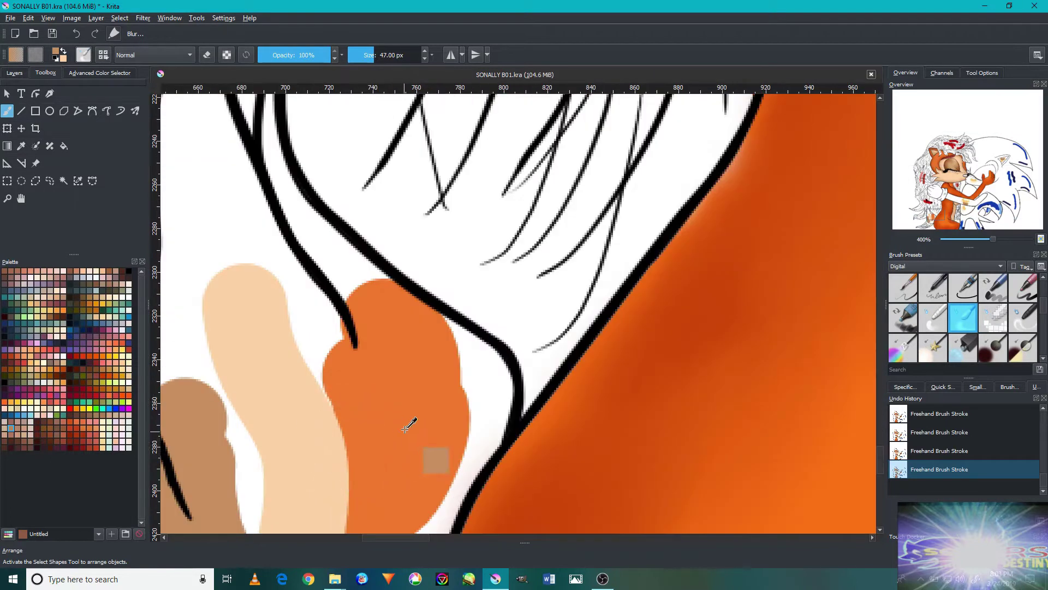
Paint the peach patch below the hair orange and flood-fill its enclosed area orange.
{"action": "scroll", "coordinate": [400, 430], "scroll_direction": "down", "scroll_amount": 2}
{"action": "scroll", "coordinate": [412, 376], "scroll_direction": "up", "scroll_amount": 2}
{"action": "key", "text": "slash"}
{"action": "left_click_drag", "start_coordinate": [464, 393], "coordinate": [549, 331]}
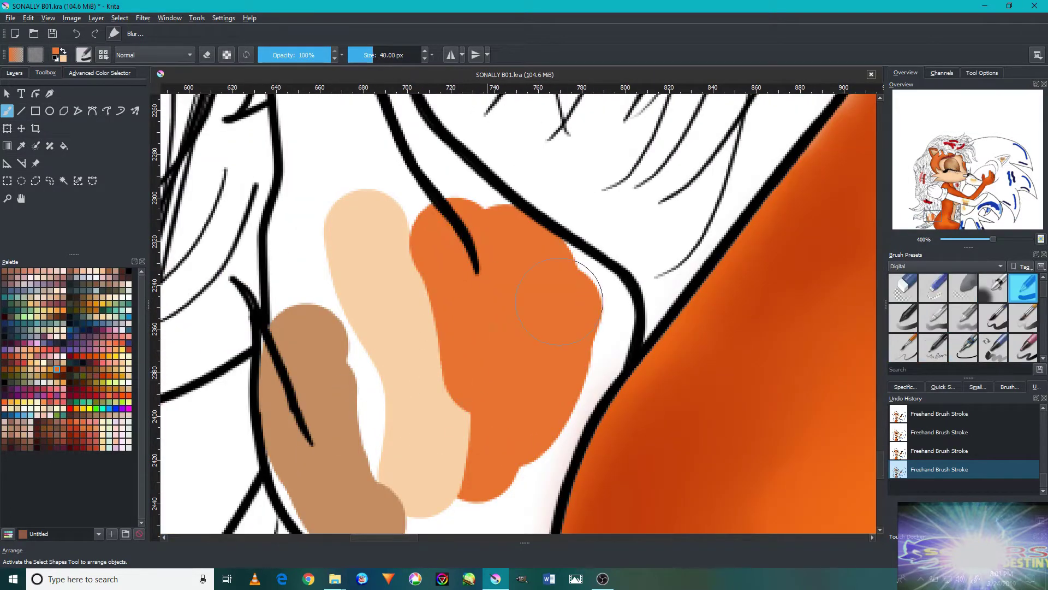
{"action": "scroll", "coordinate": [484, 475], "scroll_direction": "down", "scroll_amount": 2}
{"action": "scroll", "coordinate": [545, 386], "scroll_direction": "up", "scroll_amount": 2}
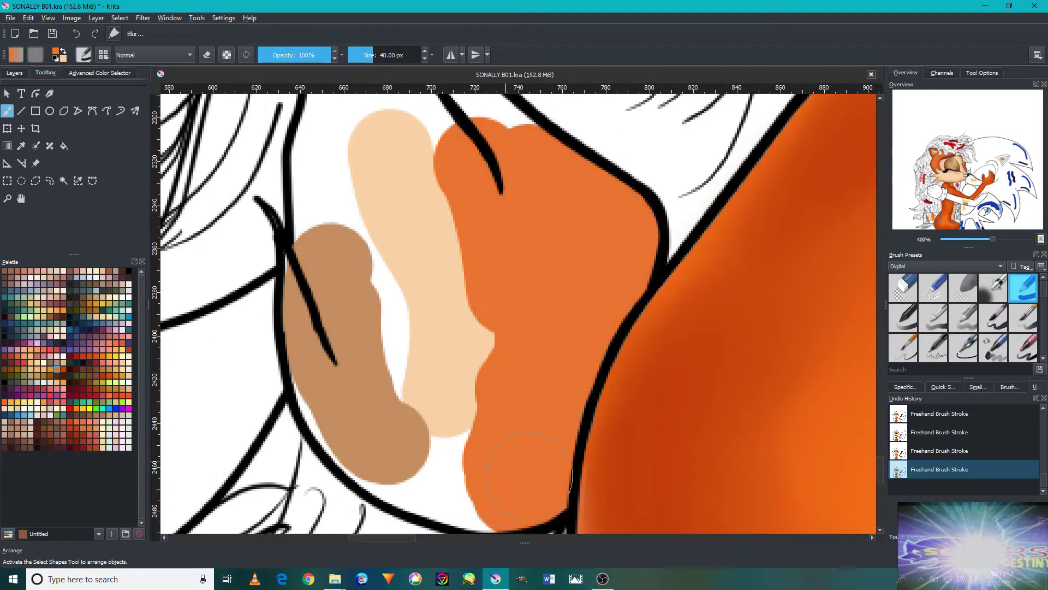
{"action": "key", "text": "f"}
{"action": "left_click", "coordinate": [389, 206]}
Cover the remaining peach area in orange, add a light peach highlight, and blur it smooth.
{"action": "scroll", "coordinate": [647, 373], "scroll_direction": "up", "scroll_amount": 1}
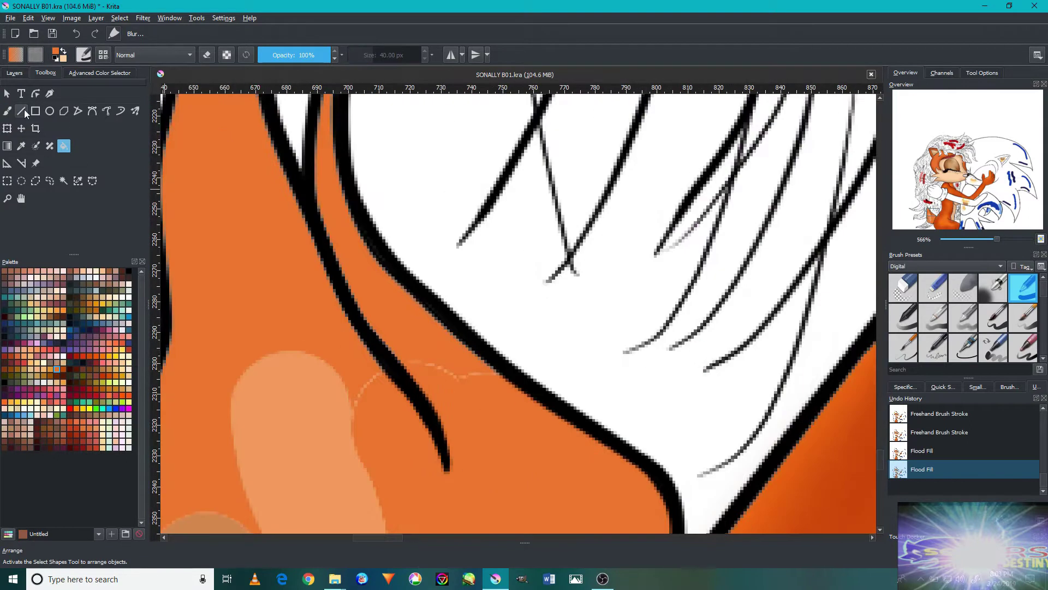
{"action": "left_click_drag", "start_coordinate": [328, 382], "coordinate": [295, 492]}
{"action": "scroll", "coordinate": [295, 491], "scroll_direction": "down", "scroll_amount": 3}
{"action": "left_click_drag", "start_coordinate": [284, 415], "coordinate": [321, 521]}
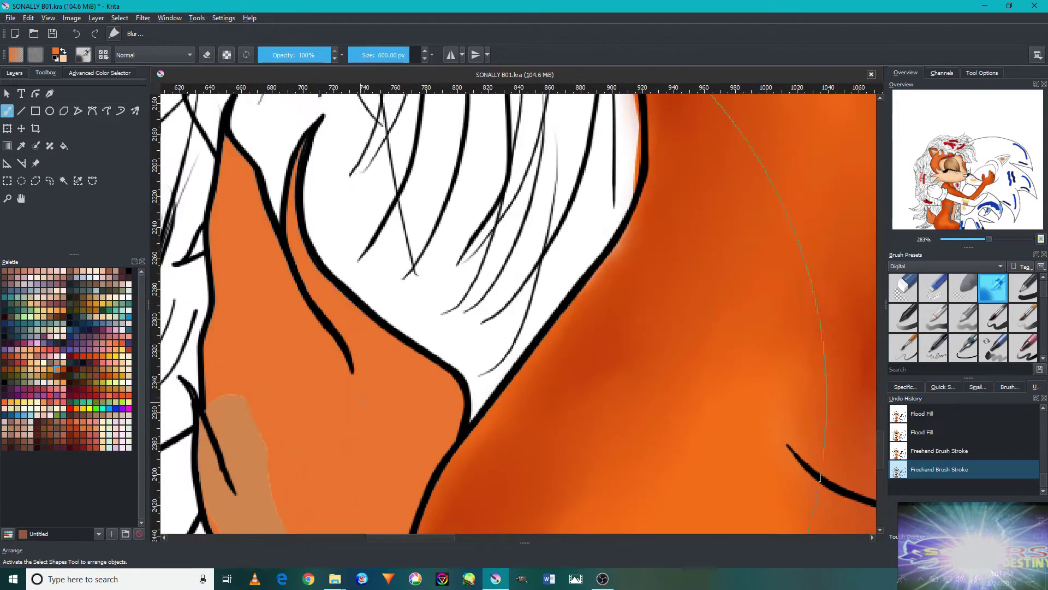
{"action": "mouse_move", "coordinate": [336, 358]}
{"action": "left_mouse_down"}
{"action": "mouse_move", "coordinate": [229, 164]}
{"action": "mouse_move", "coordinate": [207, 327]}
{"action": "left_mouse_up"}
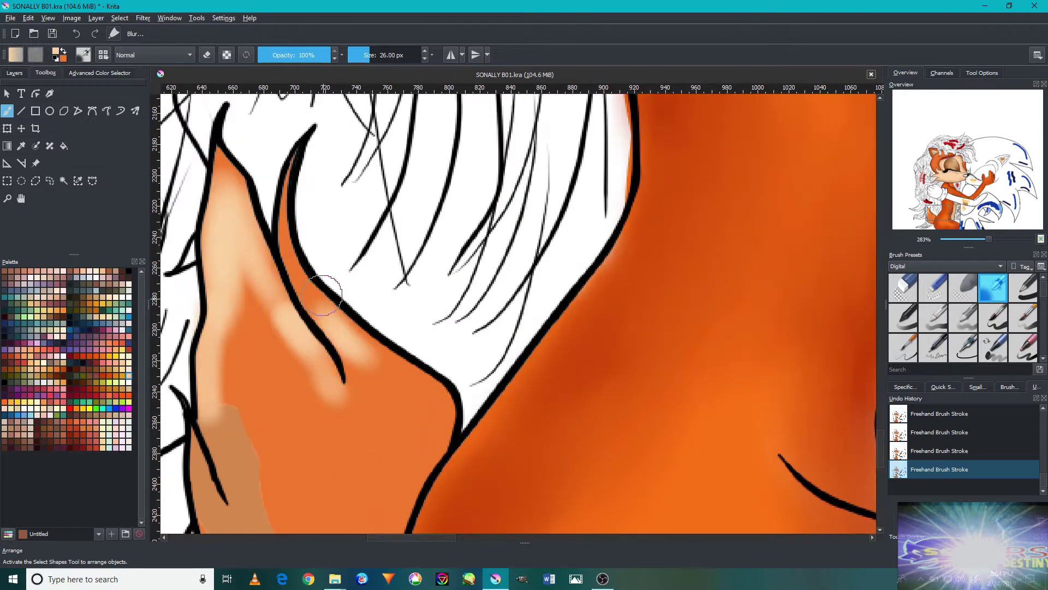
{"action": "scroll", "coordinate": [426, 410], "scroll_direction": "down", "scroll_amount": 1}
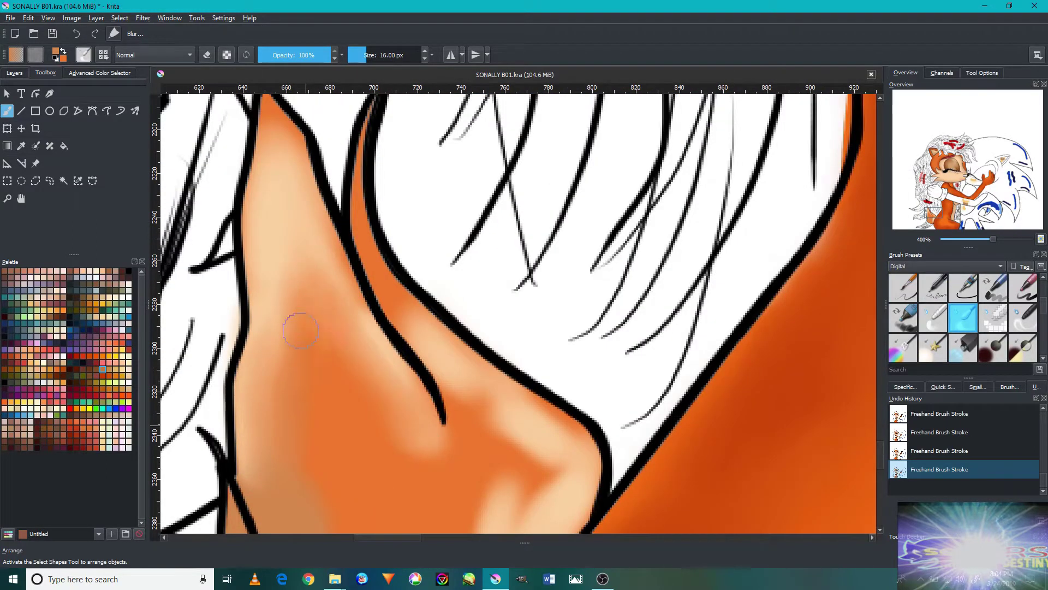
{"action": "scroll", "coordinate": [299, 348], "scroll_direction": "up", "scroll_amount": 3}
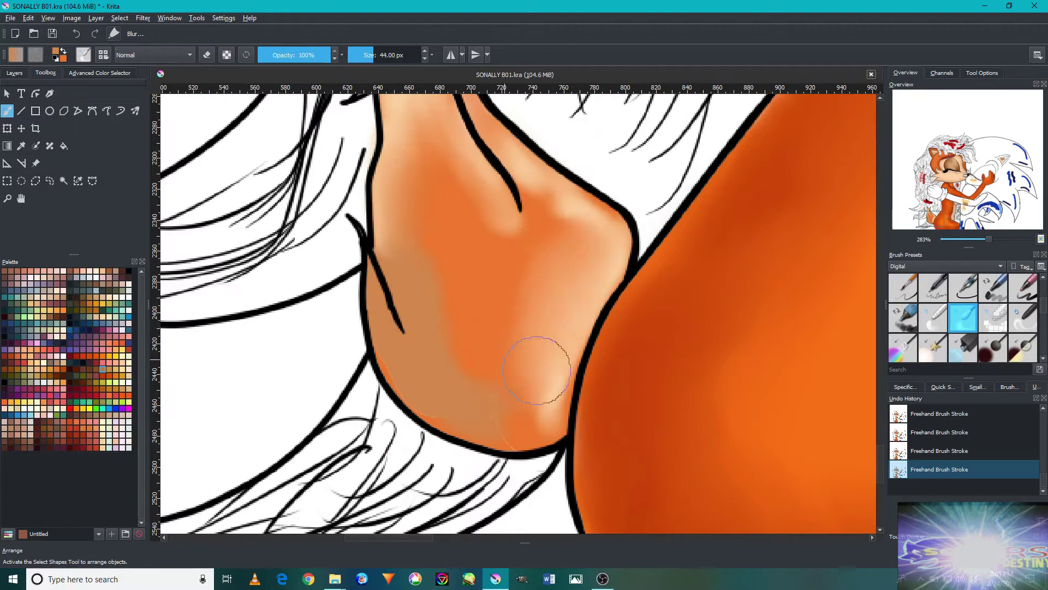
{"action": "left_click_drag", "start_coordinate": [537, 370], "coordinate": [555, 250]}
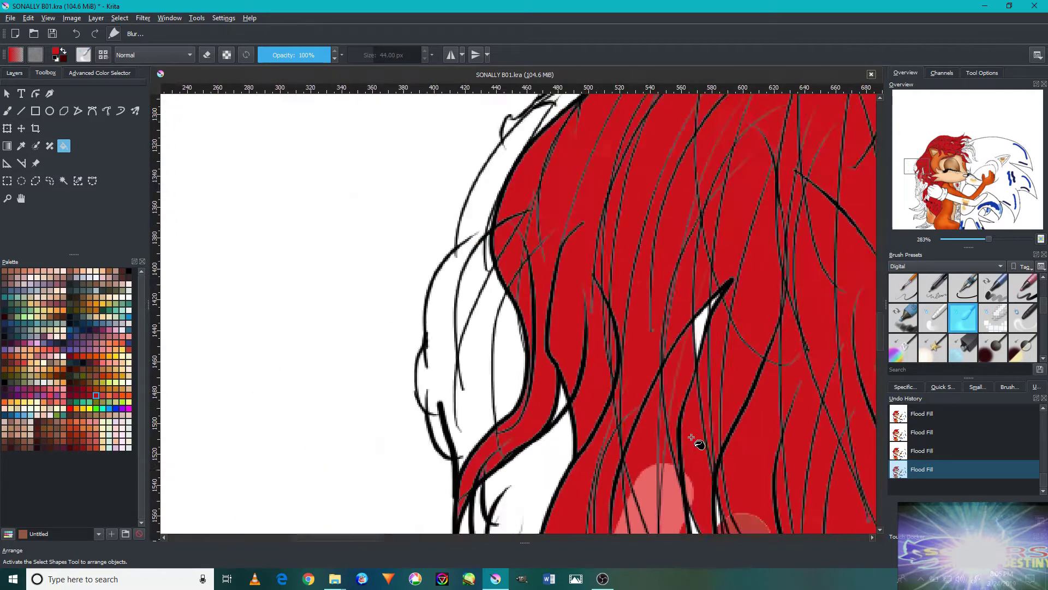
Redo the red hair fill and extend red paint down along the hair strands.
{"action": "scroll", "coordinate": [677, 430], "scroll_direction": "down", "scroll_amount": 3}
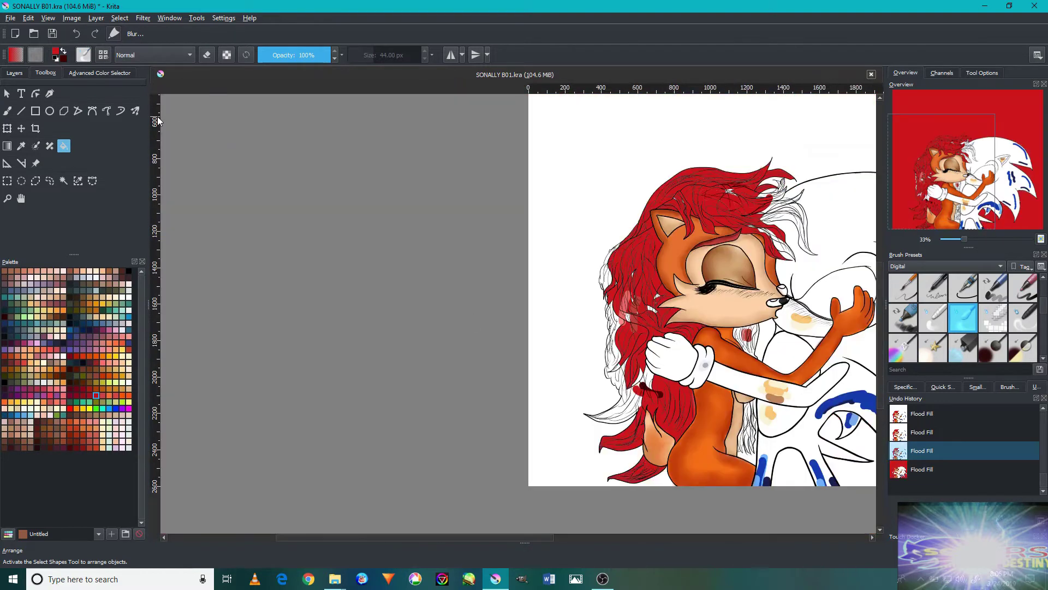
{"action": "key", "text": "ctrl+shift+z"}
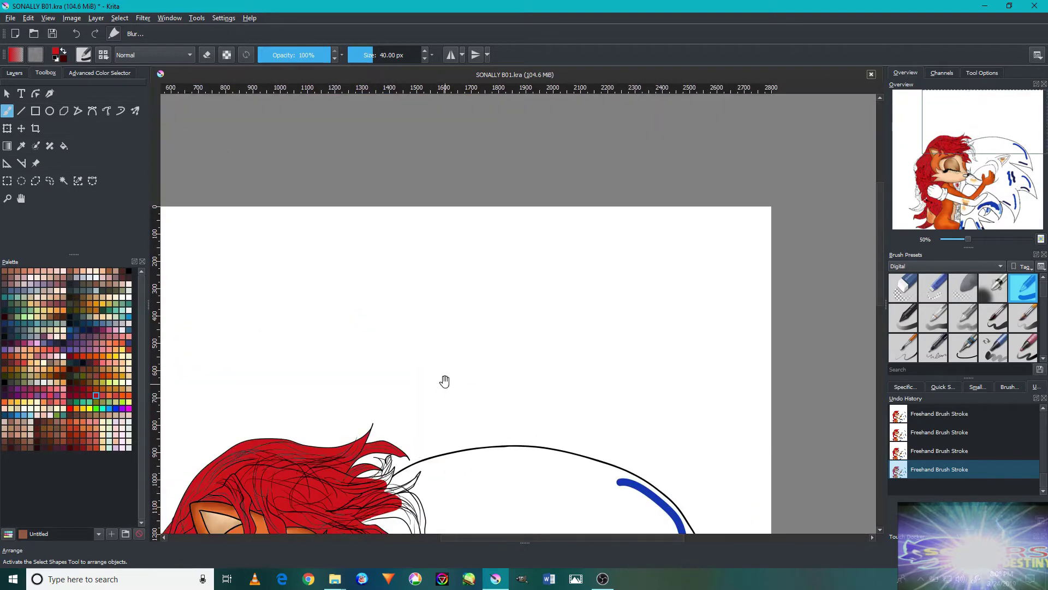
{"action": "scroll", "coordinate": [444, 397], "scroll_direction": "up", "scroll_amount": 5}
{"action": "left_click_drag", "start_coordinate": [644, 372], "coordinate": [707, 452]}
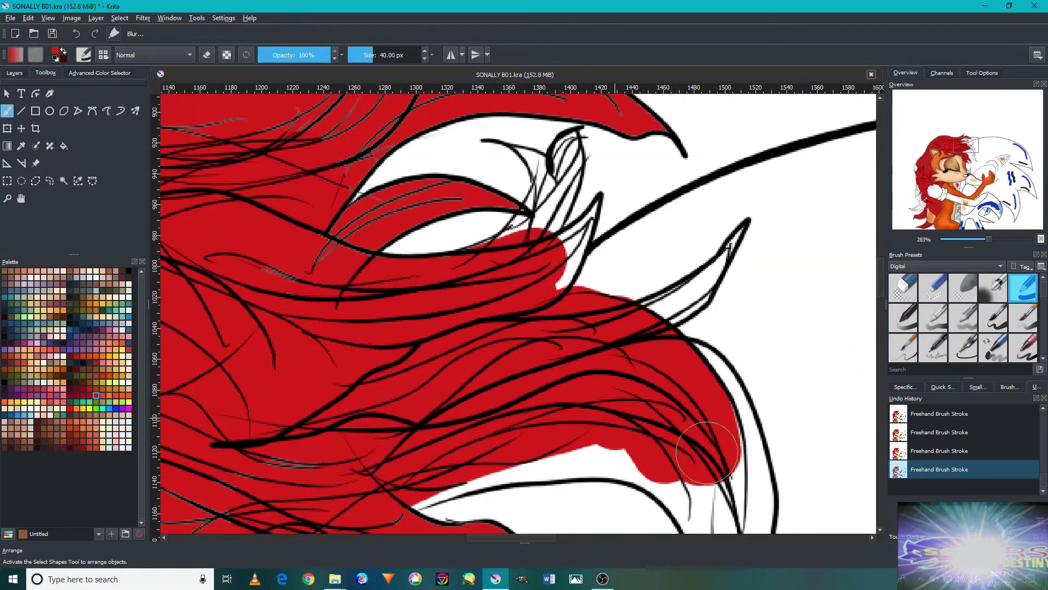
{"action": "scroll", "coordinate": [423, 442], "scroll_direction": "up", "scroll_amount": 2}
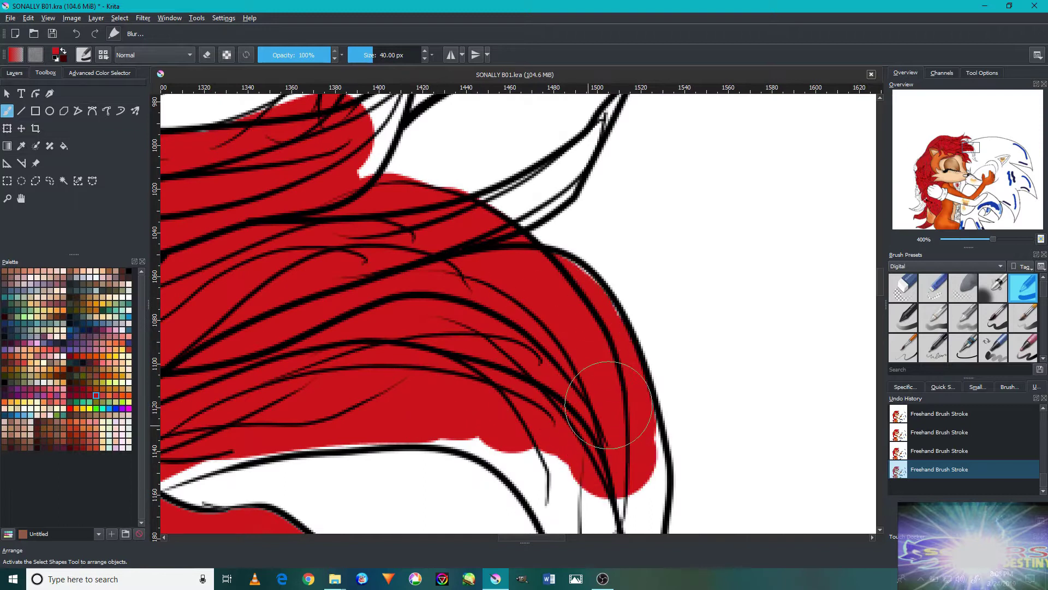
{"action": "scroll", "coordinate": [468, 407], "scroll_direction": "down", "scroll_amount": 4}
{"action": "scroll", "coordinate": [452, 440], "scroll_direction": "up", "scroll_amount": 3}
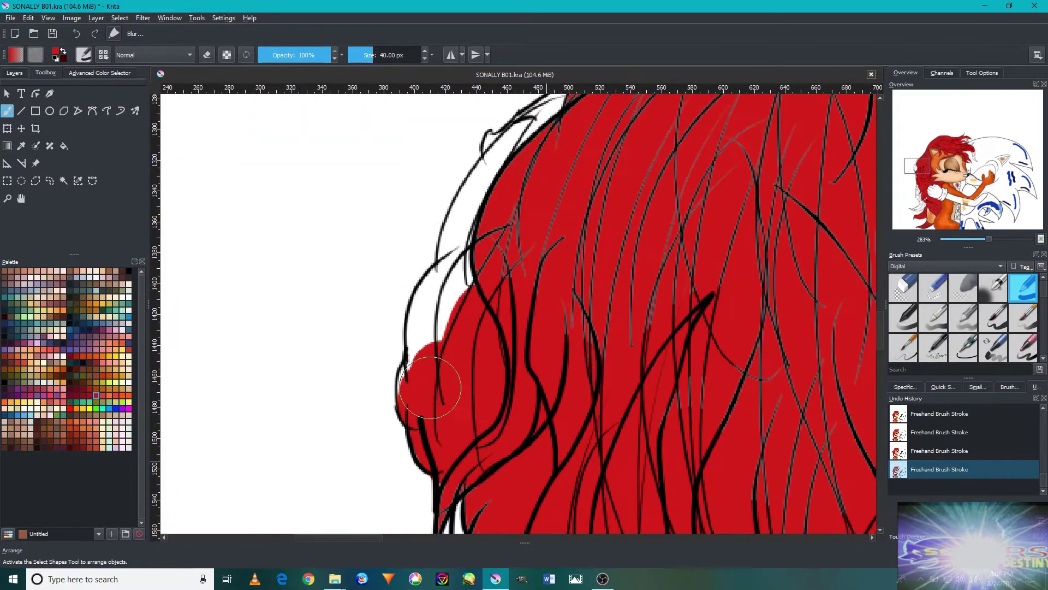
{"action": "scroll", "coordinate": [427, 391], "scroll_direction": "down", "scroll_amount": 3}
{"action": "scroll", "coordinate": [464, 415], "scroll_direction": "up", "scroll_amount": 3}
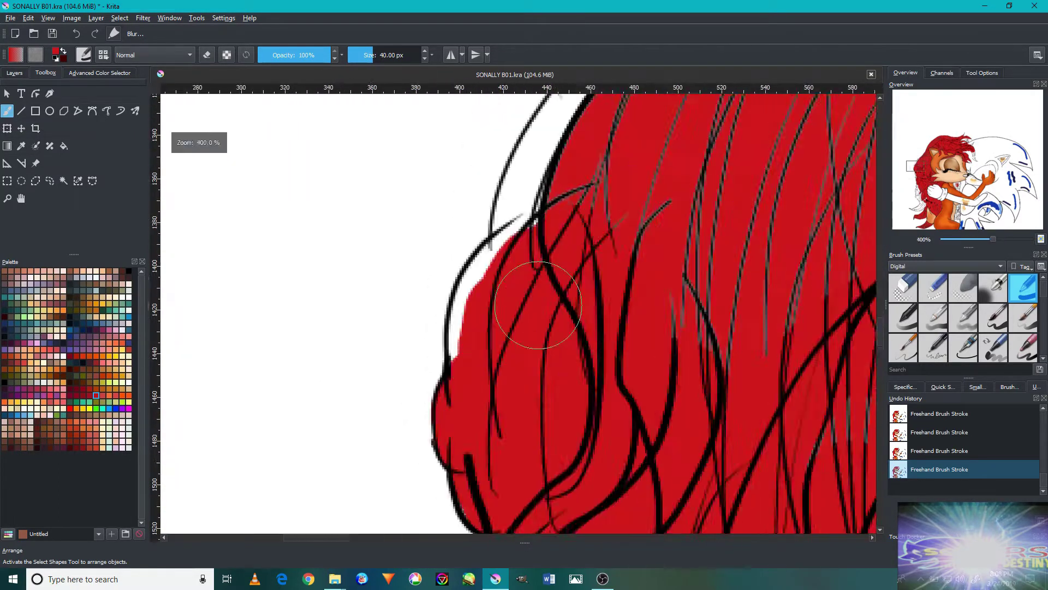
{"action": "scroll", "coordinate": [433, 445], "scroll_direction": "up", "scroll_amount": 2}
{"action": "scroll", "coordinate": [410, 268], "scroll_direction": "down", "scroll_amount": 2}
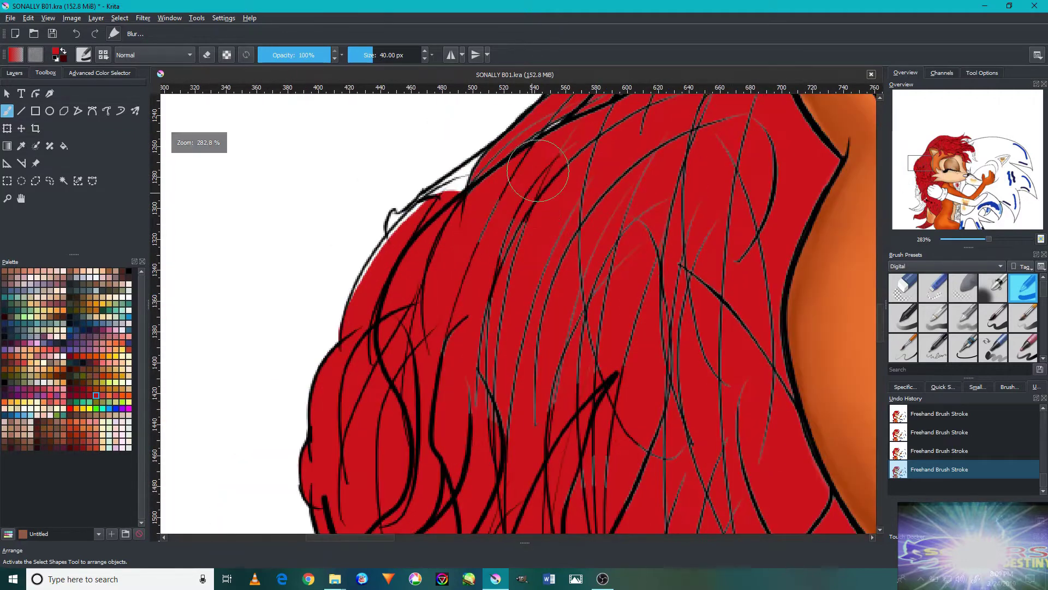
{"action": "scroll", "coordinate": [480, 328], "scroll_direction": "down", "scroll_amount": 2}
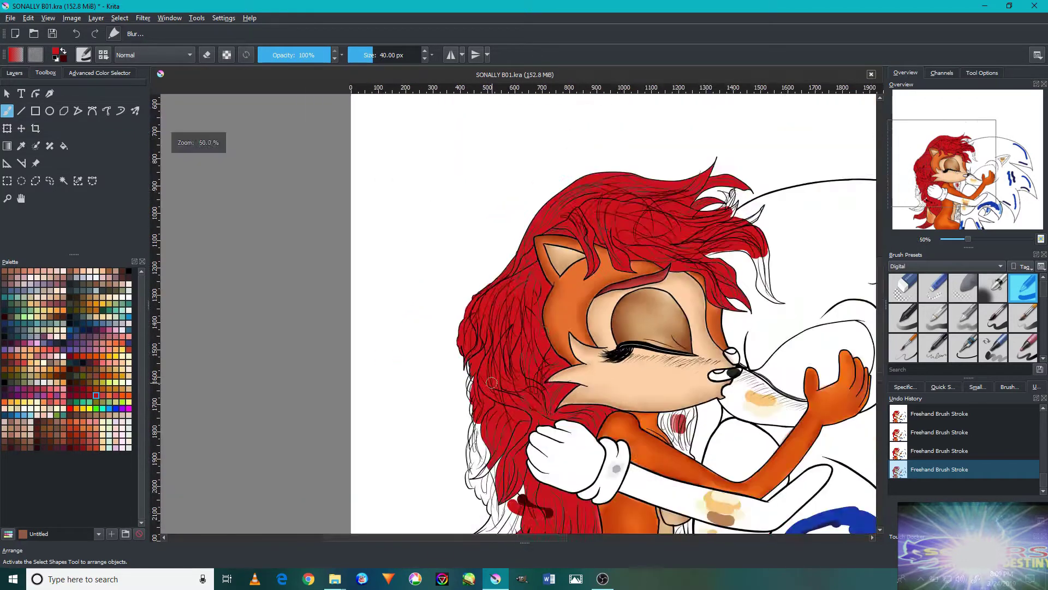
{"action": "scroll", "coordinate": [445, 405], "scroll_direction": "up", "scroll_amount": 3}
{"action": "scroll", "coordinate": [421, 358], "scroll_direction": "down", "scroll_amount": 2}
{"action": "scroll", "coordinate": [341, 341], "scroll_direction": "up", "scroll_amount": 2}
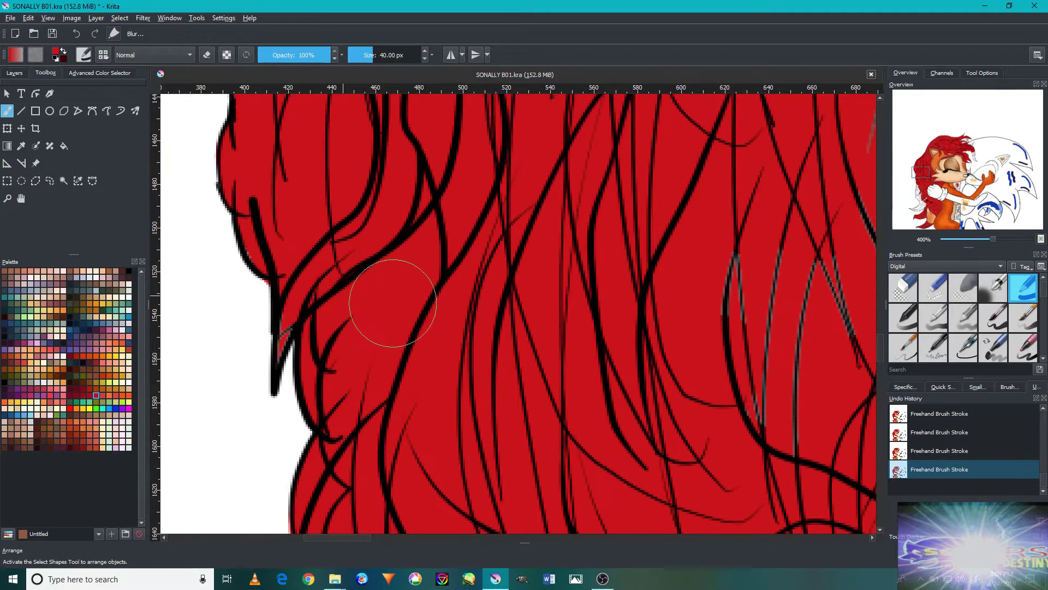
{"action": "scroll", "coordinate": [393, 303], "scroll_direction": "down", "scroll_amount": 3}
{"action": "scroll", "coordinate": [491, 328], "scroll_direction": "down", "scroll_amount": 3}
{"action": "scroll", "coordinate": [549, 340], "scroll_direction": "down", "scroll_amount": 1}
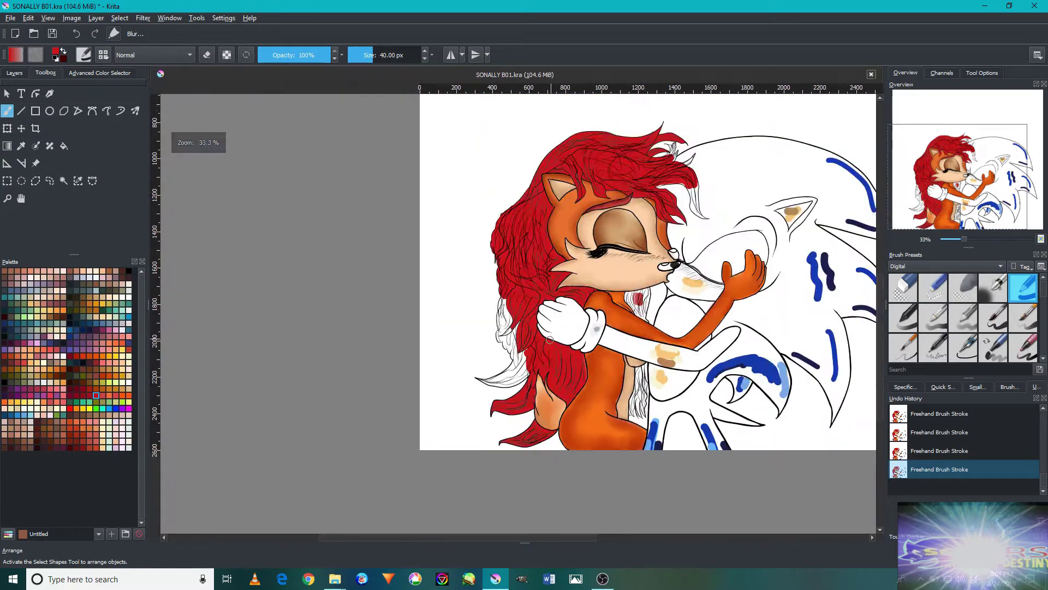
{"action": "scroll", "coordinate": [550, 339], "scroll_direction": "up", "scroll_amount": 5}
Brush red into the white gaps along the hair's outer edge.
{"action": "left_click_drag", "start_coordinate": [404, 415], "coordinate": [437, 268]}
{"action": "scroll", "coordinate": [451, 359], "scroll_direction": "down", "scroll_amount": 3}
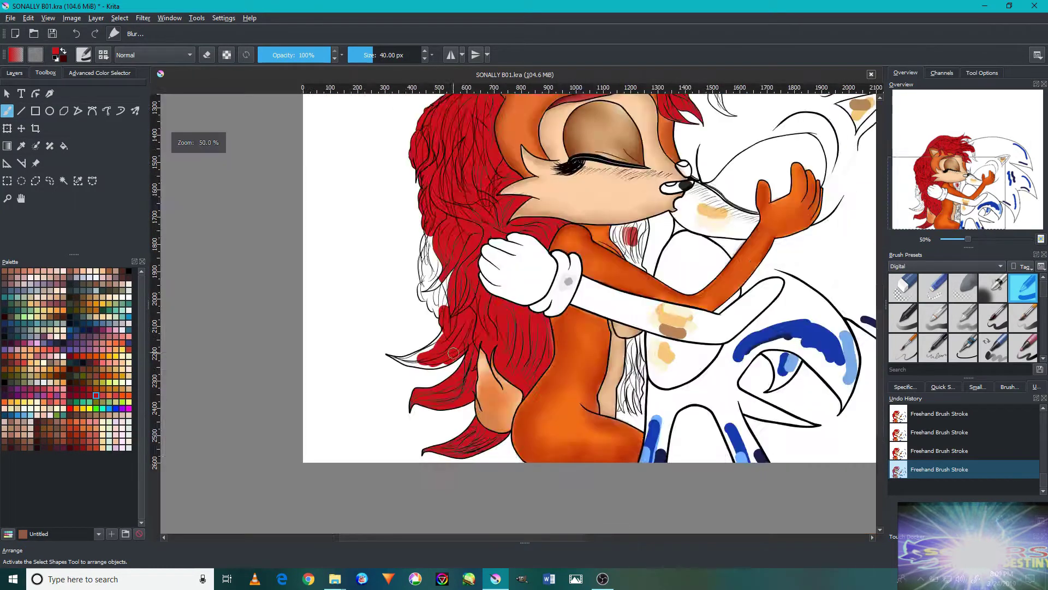
{"action": "scroll", "coordinate": [383, 328], "scroll_direction": "down", "scroll_amount": 1}
{"action": "scroll", "coordinate": [327, 355], "scroll_direction": "up", "scroll_amount": 1}
{"action": "scroll", "coordinate": [219, 405], "scroll_direction": "up", "scroll_amount": 3}
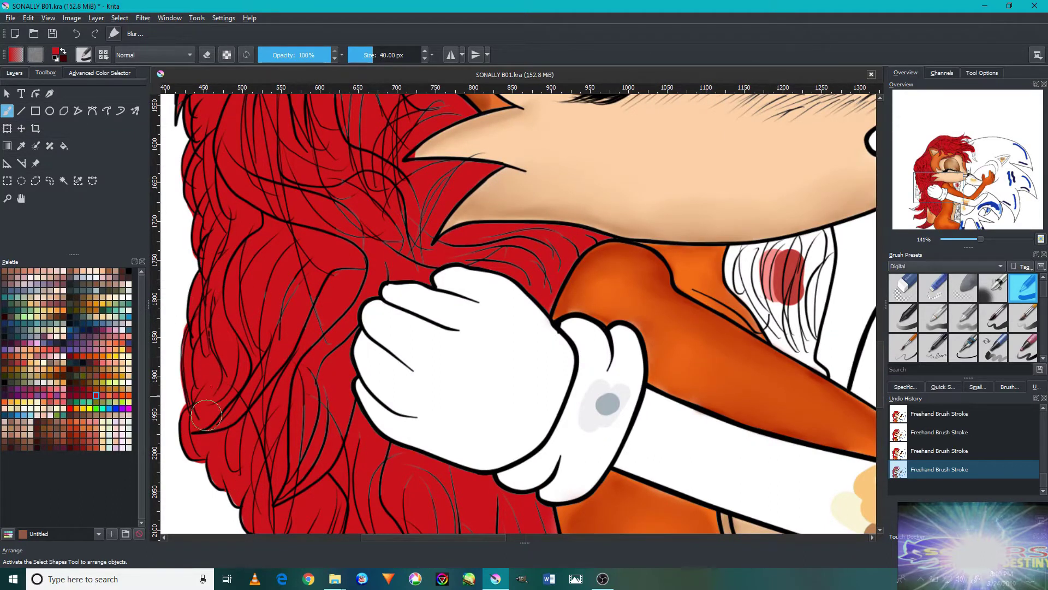
{"action": "scroll", "coordinate": [196, 377], "scroll_direction": "down", "scroll_amount": 3}
{"action": "scroll", "coordinate": [273, 355], "scroll_direction": "up", "scroll_amount": 3}
{"action": "scroll", "coordinate": [328, 338], "scroll_direction": "down", "scroll_amount": 3}
{"action": "scroll", "coordinate": [367, 316], "scroll_direction": "up", "scroll_amount": 4}
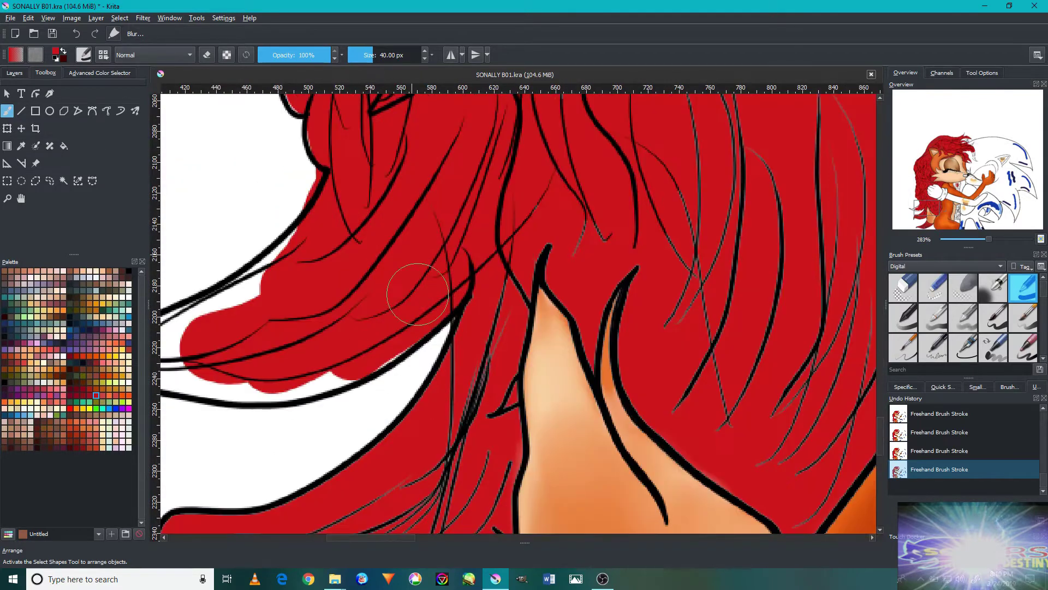
{"action": "scroll", "coordinate": [367, 317], "scroll_direction": "down", "scroll_amount": 5}
{"action": "scroll", "coordinate": [321, 334], "scroll_direction": "up", "scroll_amount": 4}
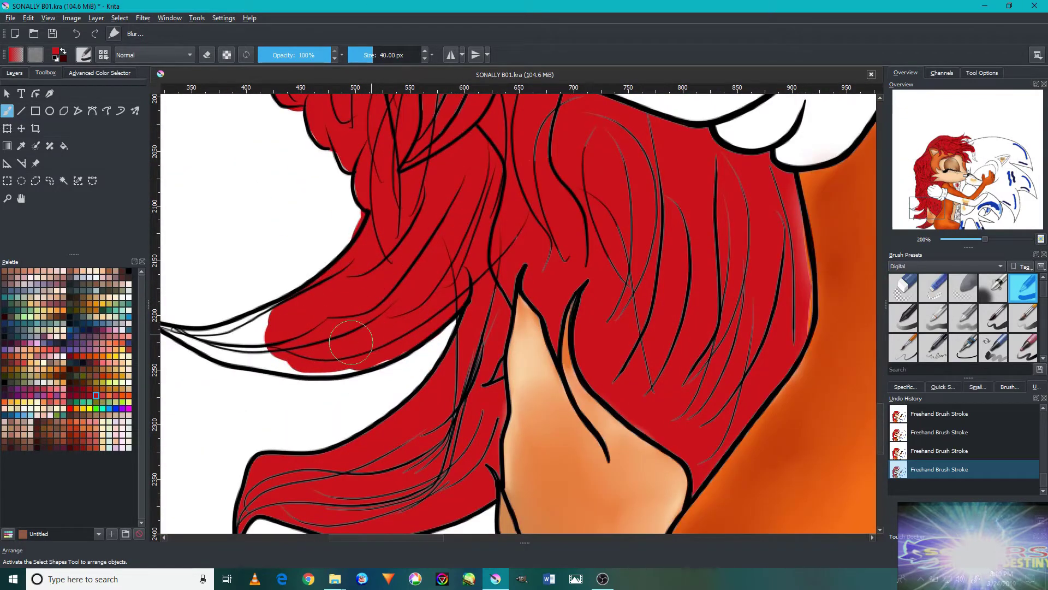
{"action": "scroll", "coordinate": [355, 316], "scroll_direction": "down", "scroll_amount": 4}
{"action": "key", "text": "f"}
{"action": "scroll", "coordinate": [305, 340], "scroll_direction": "up", "scroll_amount": 5}
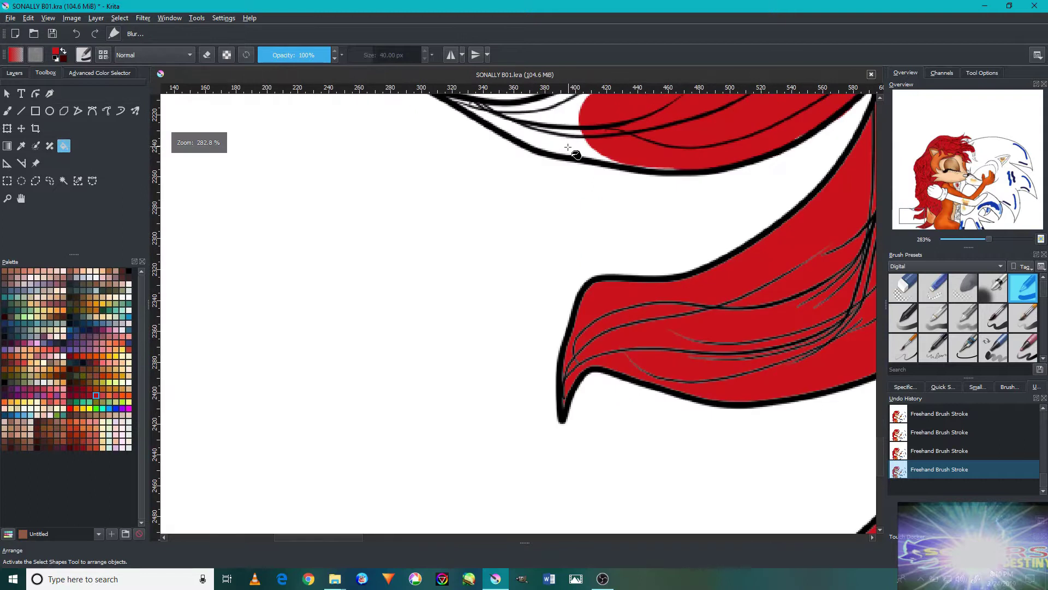
Flood-fill the hair tip and a white hair gap with red, painting red into the thin tip.
{"action": "left_click", "coordinate": [543, 255]}
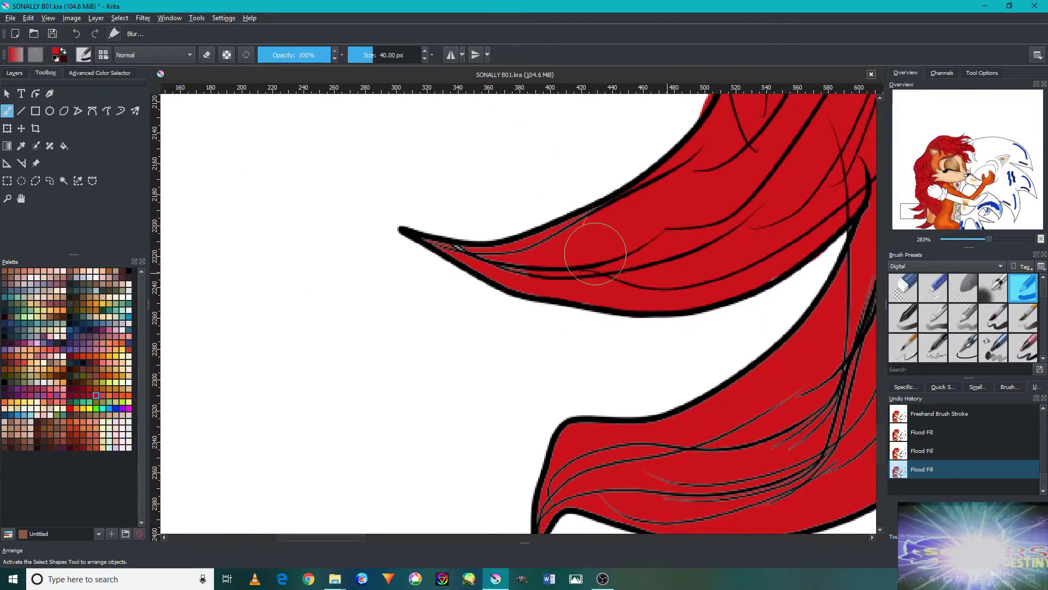
{"action": "scroll", "coordinate": [489, 266], "scroll_direction": "down", "scroll_amount": 5}
{"action": "scroll", "coordinate": [444, 269], "scroll_direction": "up", "scroll_amount": 5}
{"action": "left_click_drag", "start_coordinate": [382, 241], "coordinate": [579, 311]}
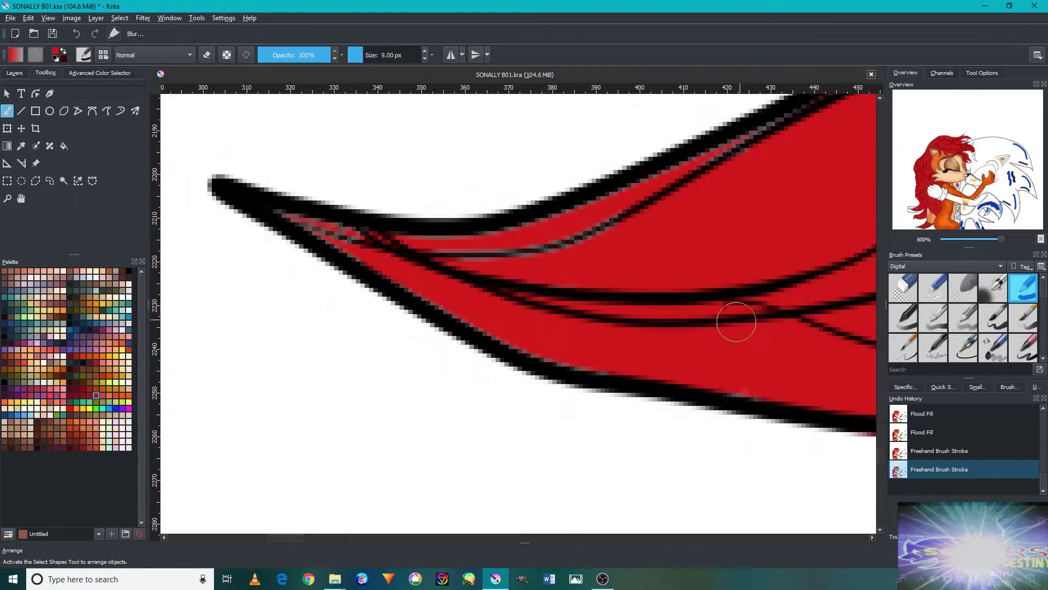
{"action": "scroll", "coordinate": [732, 252], "scroll_direction": "down", "scroll_amount": 5}
{"action": "scroll", "coordinate": [732, 253], "scroll_direction": "up", "scroll_amount": 3}
{"action": "scroll", "coordinate": [652, 289], "scroll_direction": "up", "scroll_amount": 4}
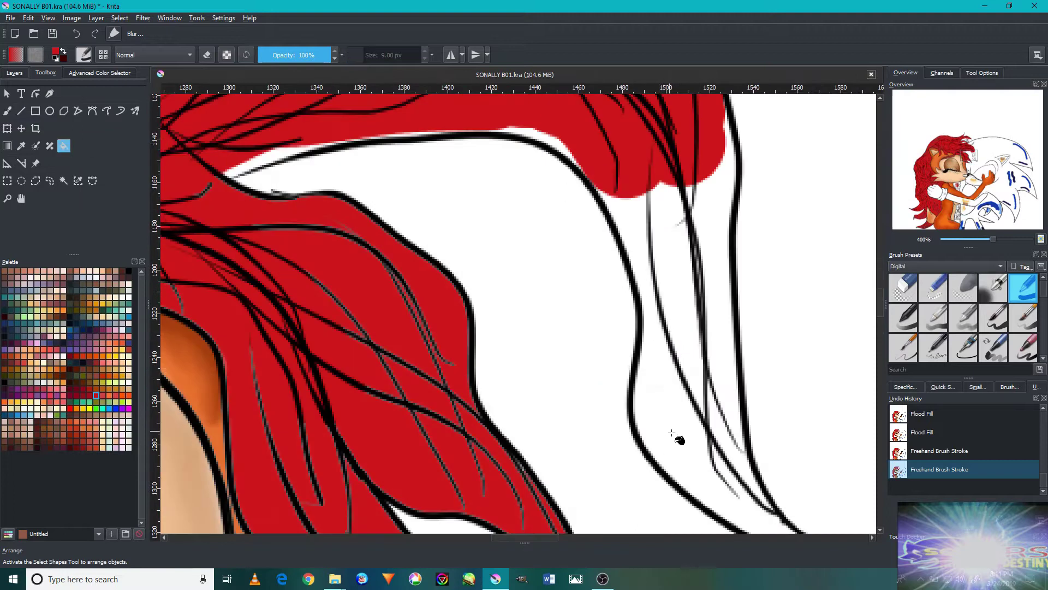
{"action": "left_click", "coordinate": [669, 431]}
{"action": "scroll", "coordinate": [670, 432], "scroll_direction": "down", "scroll_amount": 3}
{"action": "scroll", "coordinate": [722, 367], "scroll_direction": "up", "scroll_amount": 3}
Paint red with the freehand brush over a white gap in the upper hair.
{"action": "key", "text": "b"}
{"action": "left_click_drag", "start_coordinate": [516, 188], "coordinate": [546, 229]}
{"action": "scroll", "coordinate": [574, 363], "scroll_direction": "down", "scroll_amount": 3}
{"action": "scroll", "coordinate": [481, 457], "scroll_direction": "up", "scroll_amount": 2}
{"action": "scroll", "coordinate": [541, 456], "scroll_direction": "down", "scroll_amount": 2}
{"action": "scroll", "coordinate": [468, 483], "scroll_direction": "down", "scroll_amount": 3}
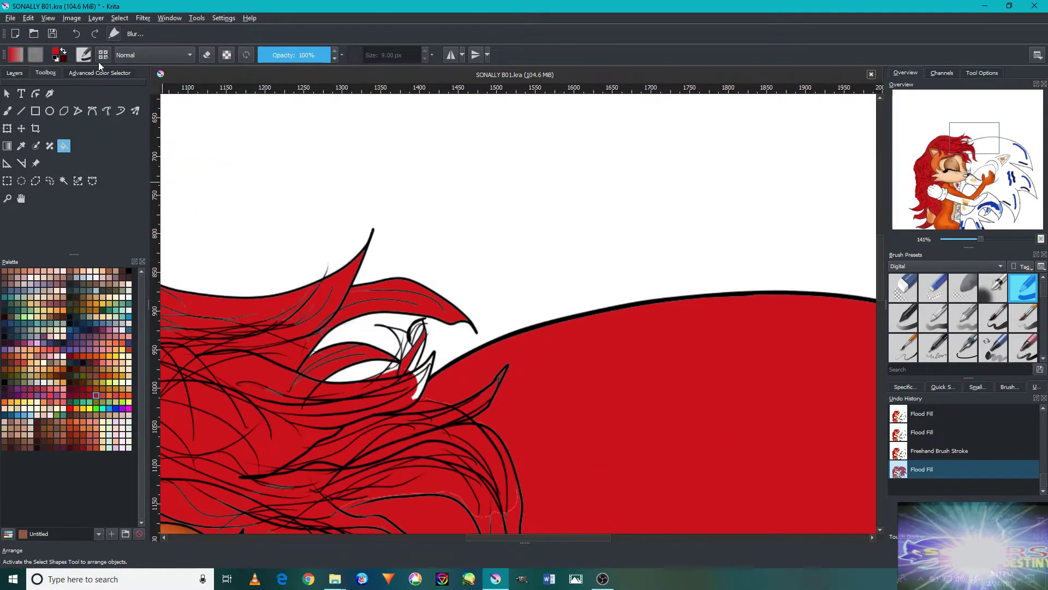
Paint strokes along the hair edge and outline, undoing the stray long black stroke.
{"action": "left_click_drag", "start_coordinate": [433, 386], "coordinate": [874, 293]}
{"action": "key", "text": "ctrl+z"}
{"action": "scroll", "coordinate": [536, 386], "scroll_direction": "up", "scroll_amount": 5}
{"action": "scroll", "coordinate": [536, 387], "scroll_direction": "down", "scroll_amount": 3}
{"action": "left_click_drag", "start_coordinate": [351, 176], "coordinate": [873, 105]}
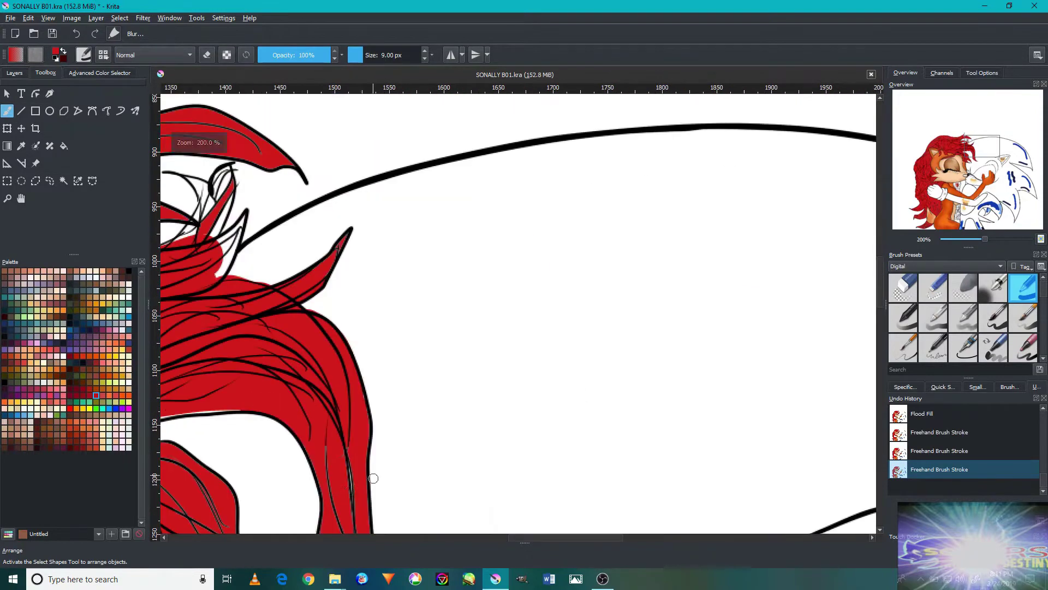
{"action": "scroll", "coordinate": [462, 418], "scroll_direction": "up", "scroll_amount": 5}
{"action": "scroll", "coordinate": [462, 418], "scroll_direction": "down", "scroll_amount": 3}
{"action": "scroll", "coordinate": [354, 329], "scroll_direction": "down", "scroll_amount": 6}
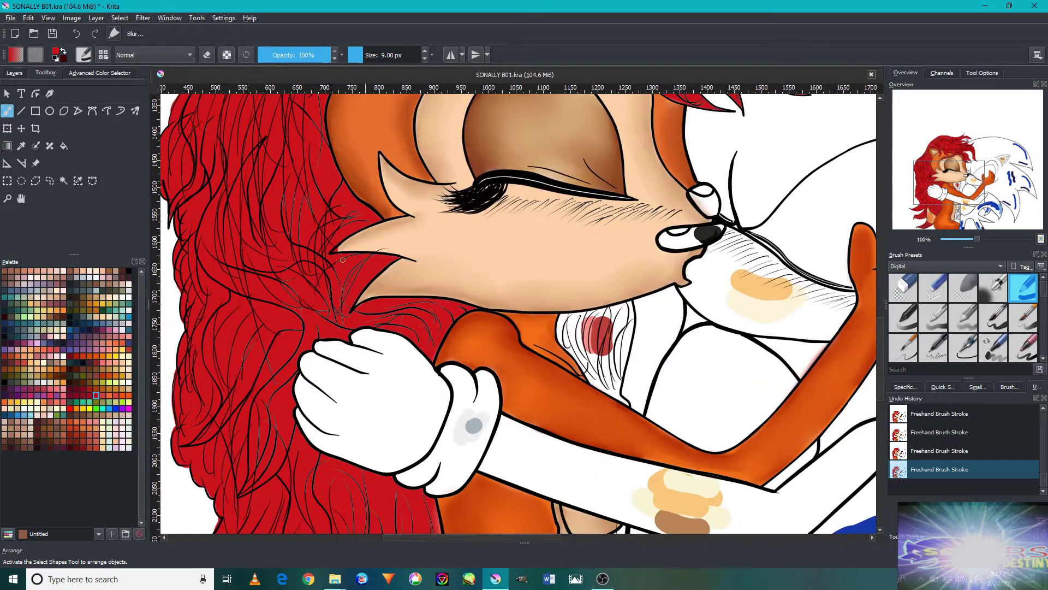
Try flood-filling a white hair gap with red, then undo that fill.
{"action": "key", "text": "f"}
{"action": "scroll", "coordinate": [595, 327], "scroll_direction": "up", "scroll_amount": 5}
{"action": "left_click", "coordinate": [678, 410]}
{"action": "scroll", "coordinate": [678, 409], "scroll_direction": "down", "scroll_amount": 5}
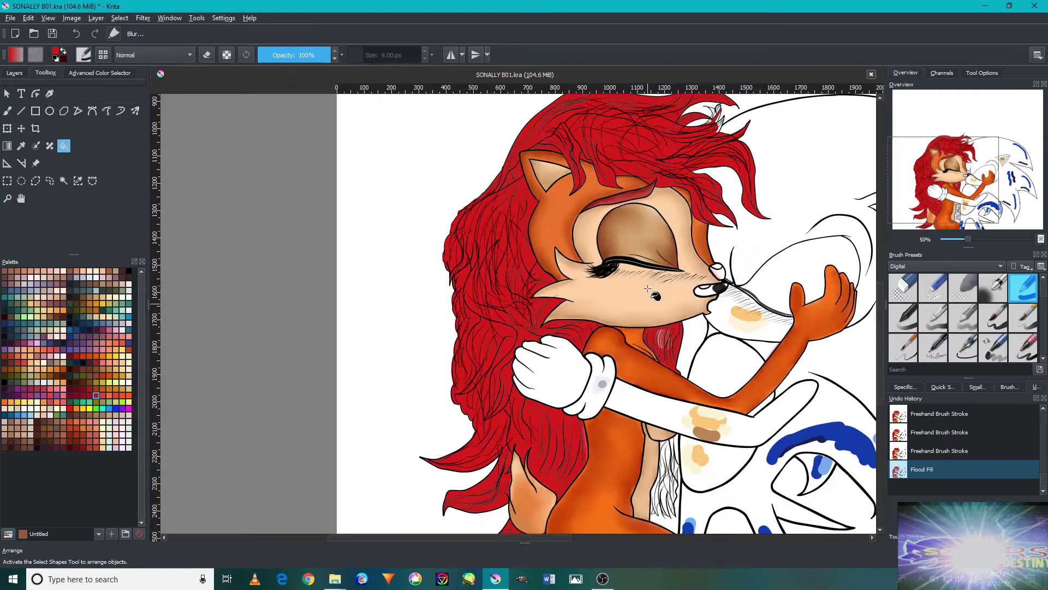
{"action": "scroll", "coordinate": [612, 358], "scroll_direction": "up", "scroll_amount": 3}
{"action": "scroll", "coordinate": [612, 358], "scroll_direction": "down", "scroll_amount": 3}
{"action": "key", "text": "ctrl+z"}
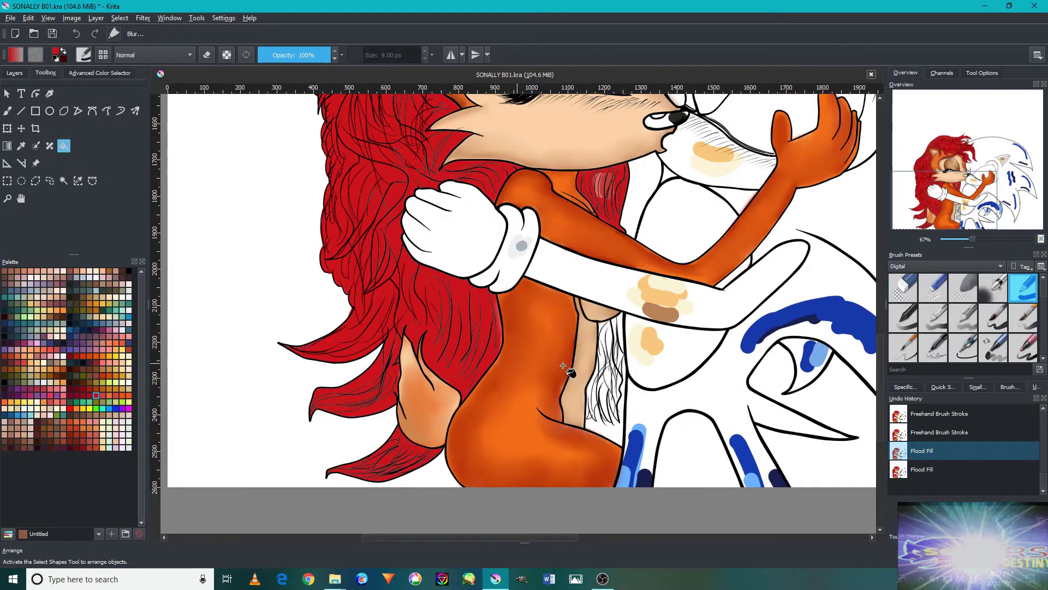
Brush red into the hair gap by the neck and up the hair strand.
{"action": "key", "text": "b"}
{"action": "scroll", "coordinate": [682, 376], "scroll_direction": "up", "scroll_amount": 5}
{"action": "left_click_drag", "start_coordinate": [705, 281], "coordinate": [683, 377]}
{"action": "scroll", "coordinate": [683, 377], "scroll_direction": "down", "scroll_amount": 2}
{"action": "scroll", "coordinate": [671, 378], "scroll_direction": "up", "scroll_amount": 2}
{"action": "mouse_move", "coordinate": [674, 437]}
{"action": "left_mouse_down"}
{"action": "mouse_move", "coordinate": [671, 378]}
{"action": "mouse_move", "coordinate": [617, 377]}
{"action": "mouse_move", "coordinate": [637, 236]}
{"action": "left_mouse_up"}
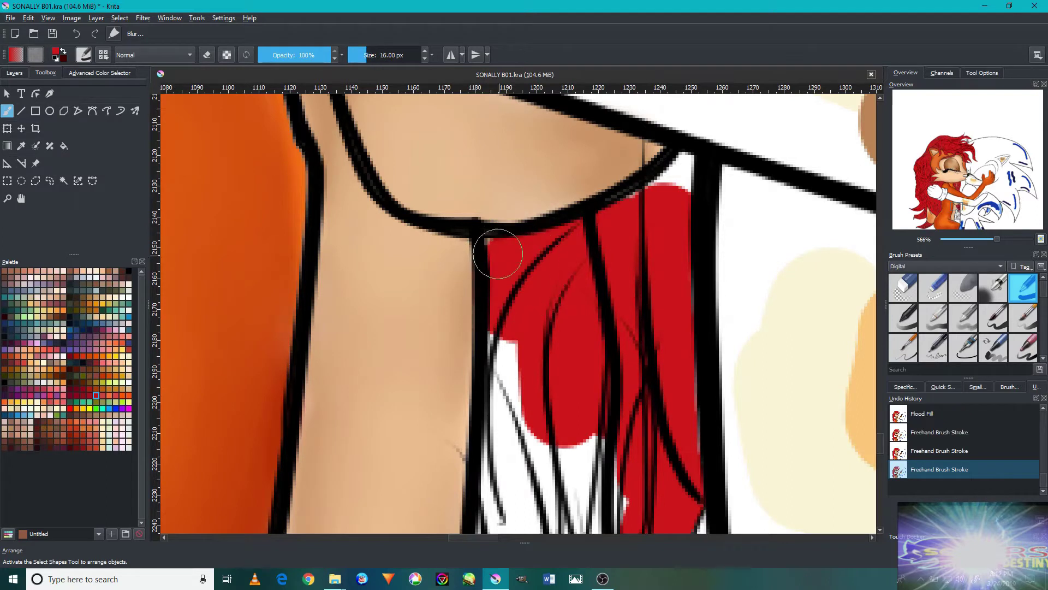
{"action": "scroll", "coordinate": [653, 268], "scroll_direction": "down", "scroll_amount": 3}
{"action": "scroll", "coordinate": [546, 273], "scroll_direction": "up", "scroll_amount": 3}
Paint red over the white gaps in the lower hair.
{"action": "left_click_drag", "start_coordinate": [628, 131], "coordinate": [650, 327]}
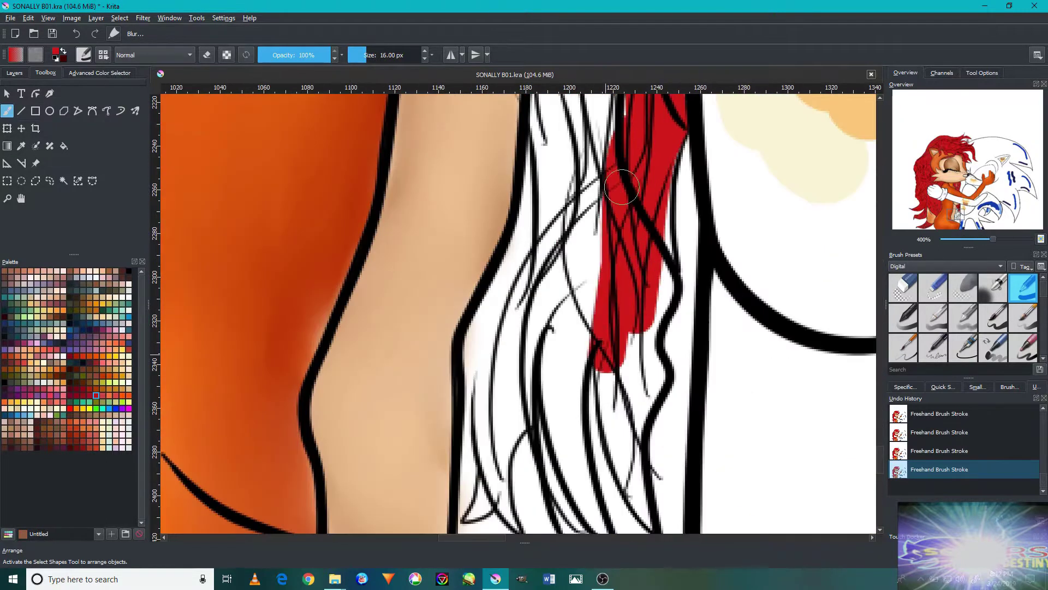
{"action": "left_click_drag", "start_coordinate": [628, 175], "coordinate": [493, 419]}
{"action": "scroll", "coordinate": [492, 420], "scroll_direction": "down", "scroll_amount": 2}
{"action": "scroll", "coordinate": [515, 346], "scroll_direction": "up", "scroll_amount": 3}
{"action": "mouse_move", "coordinate": [515, 346]}
{"action": "left_mouse_down"}
{"action": "mouse_move", "coordinate": [496, 346]}
{"action": "mouse_move", "coordinate": [519, 137]}
{"action": "left_mouse_up"}
{"action": "scroll", "coordinate": [497, 346], "scroll_direction": "down", "scroll_amount": 1}
{"action": "scroll", "coordinate": [491, 323], "scroll_direction": "up", "scroll_amount": 1}
Finish covering the white gaps beside the hair with red strokes.
{"action": "scroll", "coordinate": [519, 240], "scroll_direction": "down", "scroll_amount": 1}
{"action": "scroll", "coordinate": [519, 240], "scroll_direction": "up", "scroll_amount": 1}
{"action": "left_click_drag", "start_coordinate": [469, 273], "coordinate": [393, 459]}
{"action": "left_click_drag", "start_coordinate": [568, 470], "coordinate": [625, 233]}
{"action": "scroll", "coordinate": [626, 233], "scroll_direction": "down", "scroll_amount": 2}
{"action": "scroll", "coordinate": [621, 225], "scroll_direction": "down", "scroll_amount": 1}
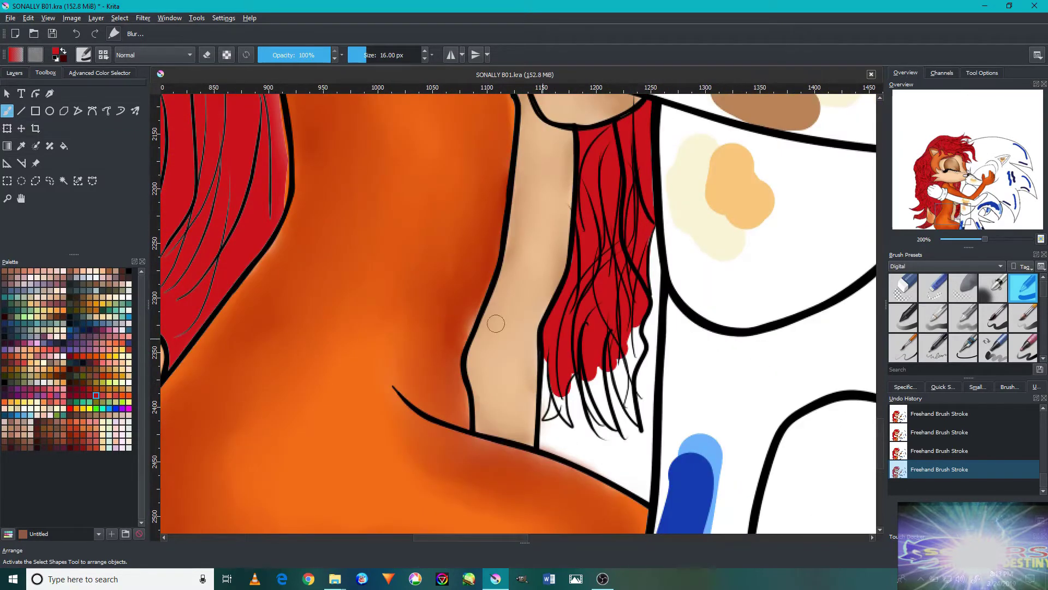
{"action": "scroll", "coordinate": [599, 443], "scroll_direction": "up", "scroll_amount": 2}
Flood-fill two remaining white hair gaps red, then undo the last fill.
{"action": "left_click", "coordinate": [621, 346]}
{"action": "left_click", "coordinate": [534, 374]}
{"action": "scroll", "coordinate": [534, 374], "scroll_direction": "up", "scroll_amount": 1}
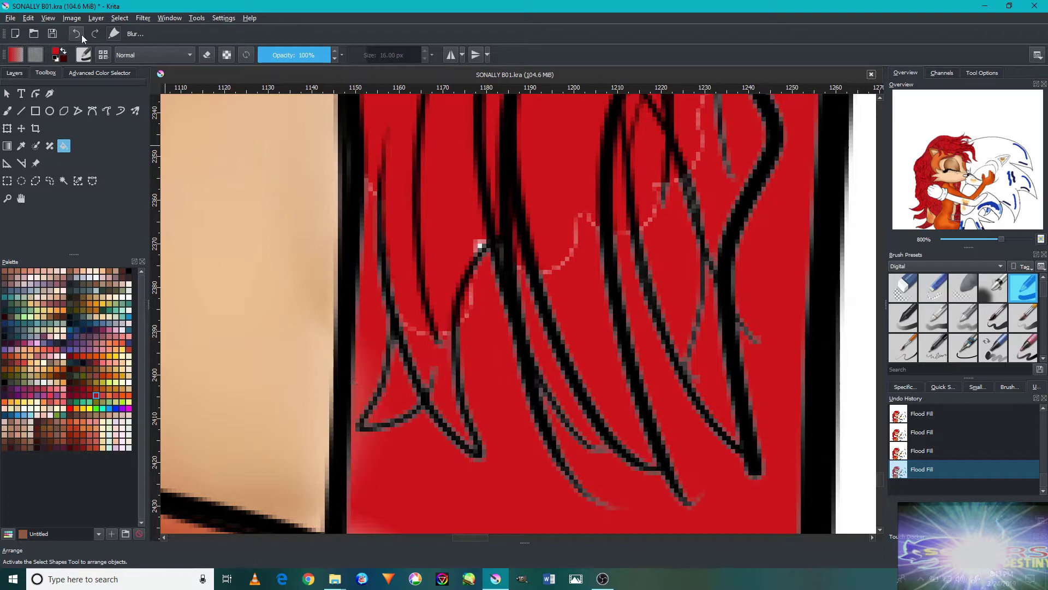
{"action": "key", "text": "b"}
{"action": "key", "text": "ctrl+z"}
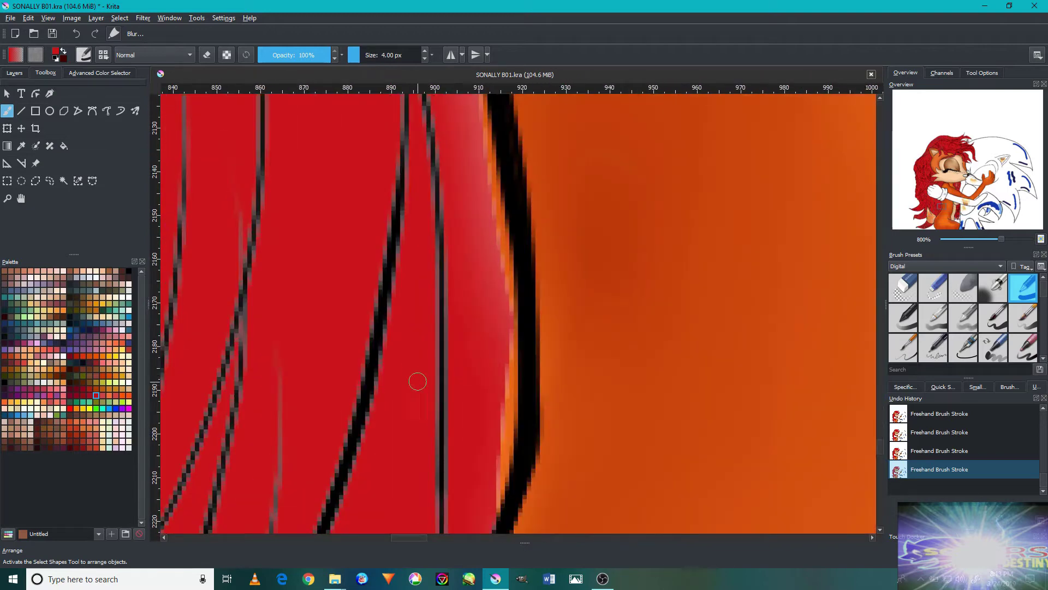
Zoom in on the hair loop and paint red inside it.
{"action": "scroll", "coordinate": [428, 310], "scroll_direction": "down", "scroll_amount": 2}
{"action": "scroll", "coordinate": [512, 451], "scroll_direction": "down", "scroll_amount": 2}
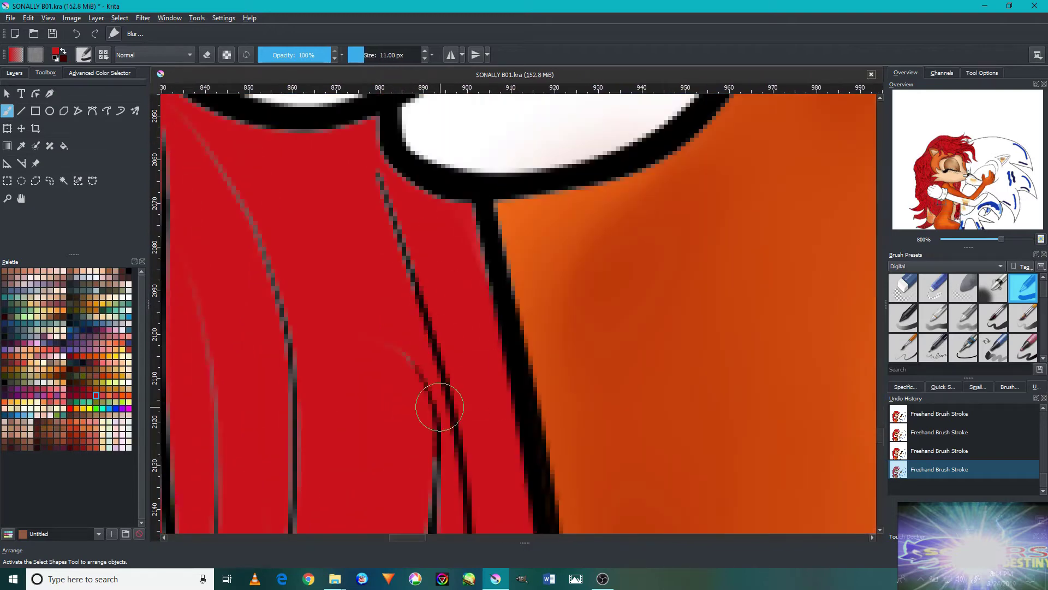
{"action": "scroll", "coordinate": [437, 340], "scroll_direction": "down", "scroll_amount": 2}
{"action": "scroll", "coordinate": [351, 237], "scroll_direction": "down", "scroll_amount": 1}
{"action": "scroll", "coordinate": [475, 282], "scroll_direction": "up", "scroll_amount": 3}
{"action": "scroll", "coordinate": [474, 282], "scroll_direction": "up", "scroll_amount": 4}
{"action": "scroll", "coordinate": [491, 273], "scroll_direction": "down", "scroll_amount": 2}
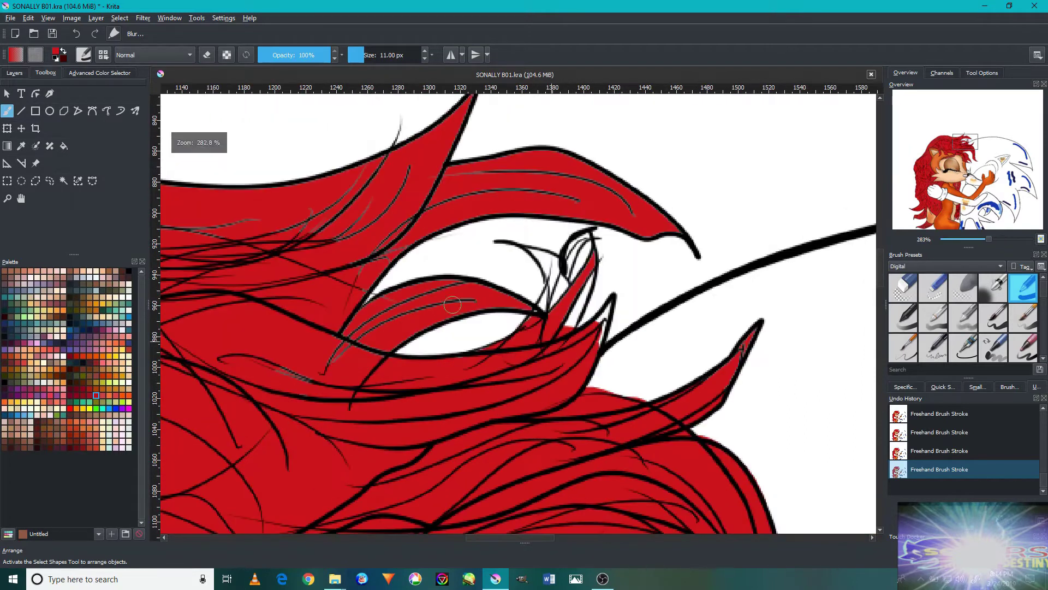
{"action": "scroll", "coordinate": [568, 273], "scroll_direction": "up", "scroll_amount": 1}
{"action": "left_click_drag", "start_coordinate": [579, 235], "coordinate": [573, 280]}
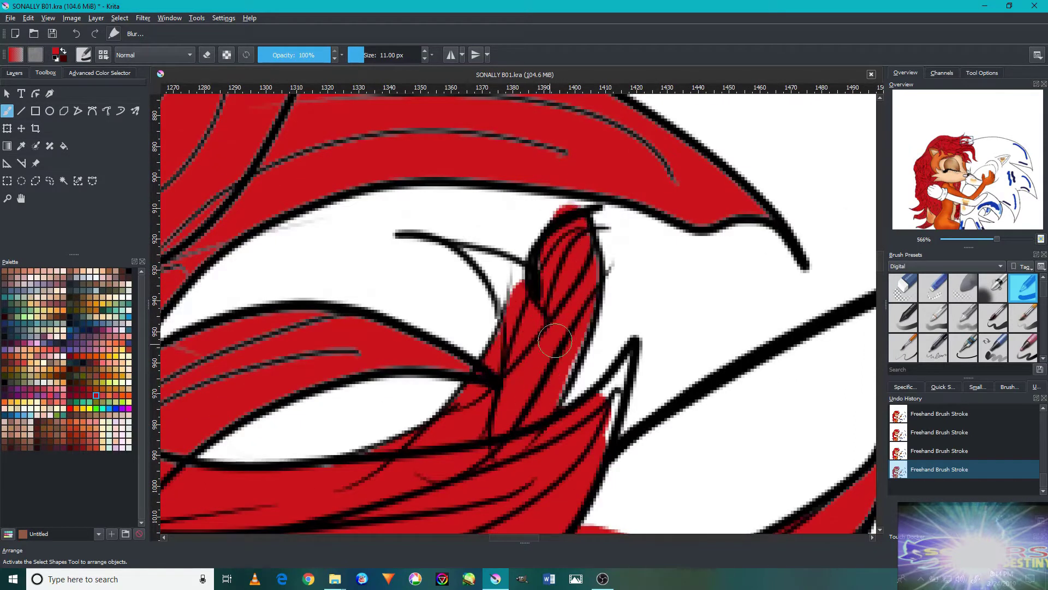
Shrink the brush to 1 px and fill the tiny white gap at the hair tip.
{"action": "scroll", "coordinate": [542, 355], "scroll_direction": "down", "scroll_amount": 2}
{"action": "scroll", "coordinate": [600, 328], "scroll_direction": "up", "scroll_amount": 2}
{"action": "scroll", "coordinate": [663, 338], "scroll_direction": "up", "scroll_amount": 2}
{"action": "key", "text": "bracketleft"}
{"action": "key", "text": "bracketleft"}
{"action": "key", "text": "bracketleft"}
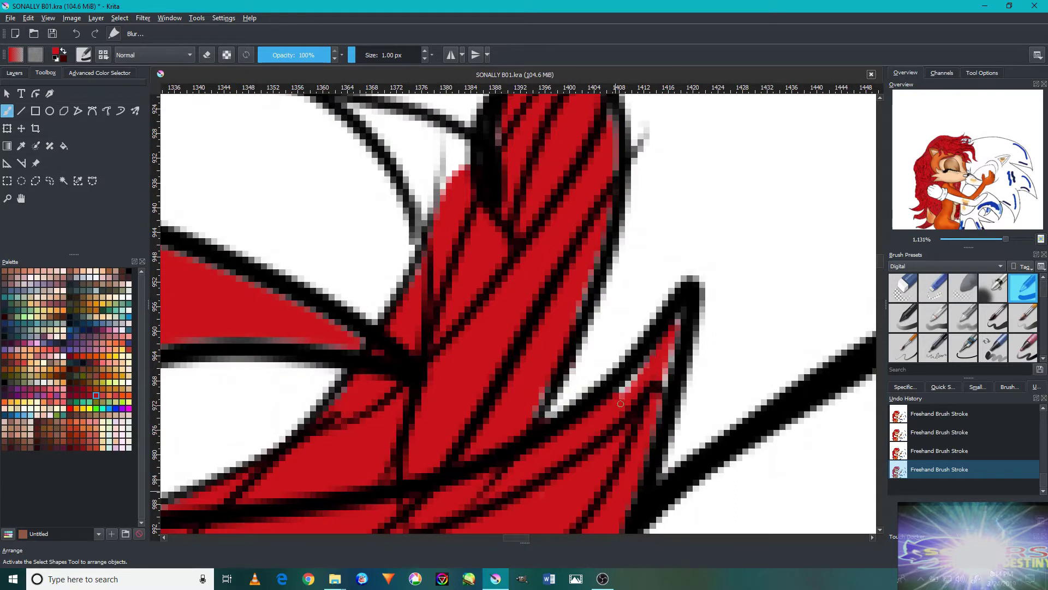
{"action": "scroll", "coordinate": [524, 416], "scroll_direction": "down", "scroll_amount": 2}
{"action": "scroll", "coordinate": [525, 415], "scroll_direction": "down", "scroll_amount": 5}
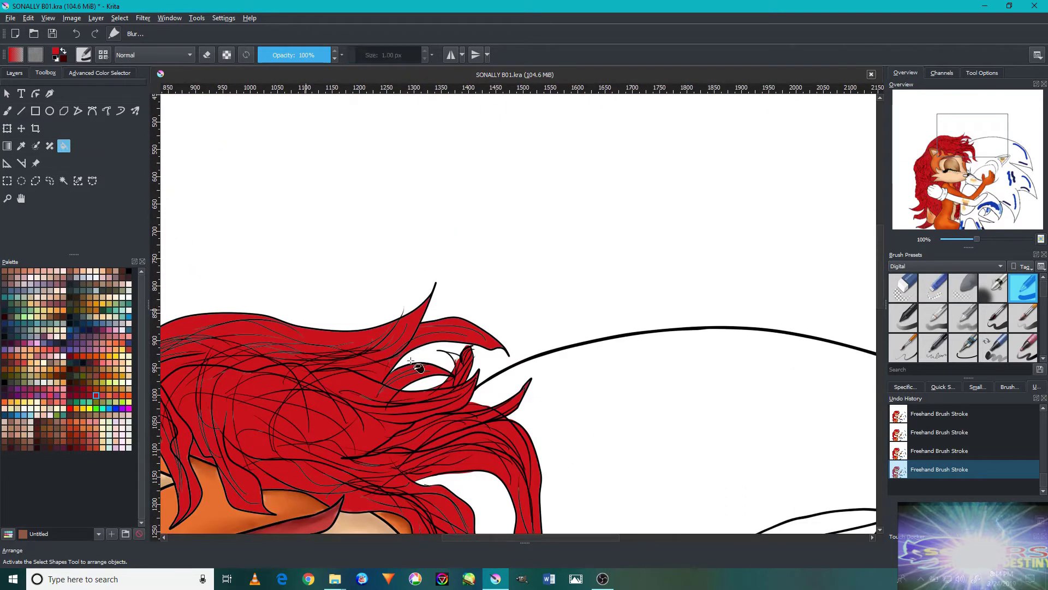
{"action": "scroll", "coordinate": [454, 355], "scroll_direction": "up", "scroll_amount": 5}
{"action": "scroll", "coordinate": [546, 328], "scroll_direction": "up", "scroll_amount": 2}
{"action": "left_click", "coordinate": [546, 327]}
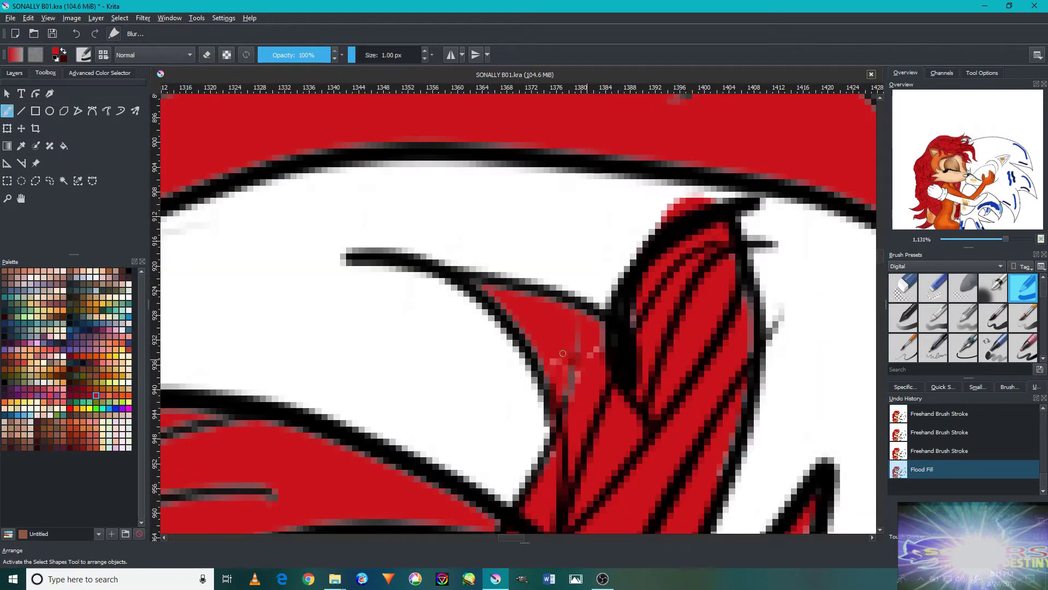
{"action": "scroll", "coordinate": [549, 378], "scroll_direction": "down", "scroll_amount": 10}
{"action": "scroll", "coordinate": [510, 361], "scroll_direction": "up", "scroll_amount": 4}
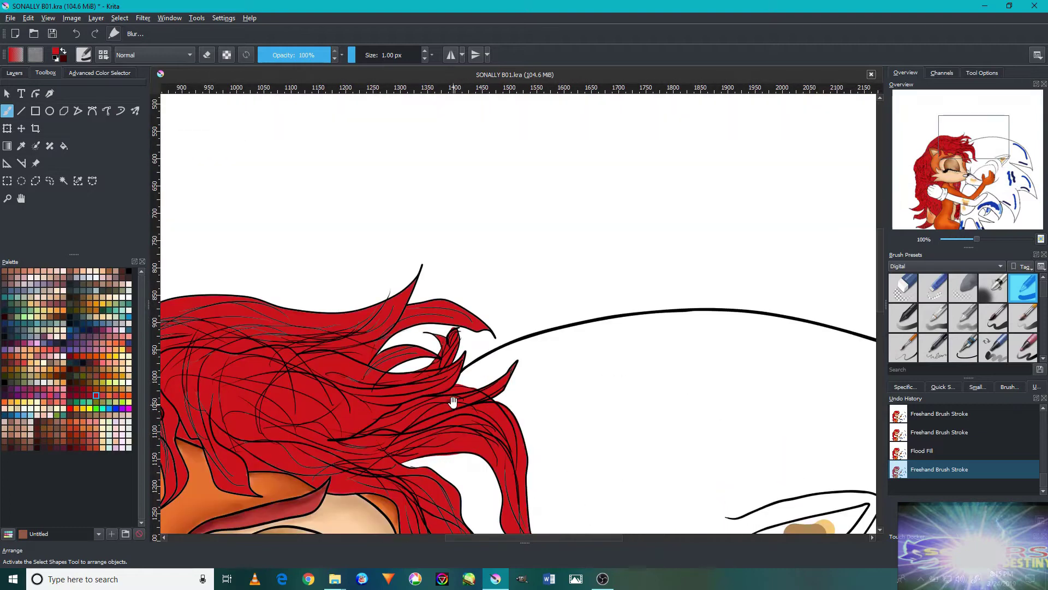
{"action": "scroll", "coordinate": [510, 361], "scroll_direction": "up", "scroll_amount": 3}
{"action": "scroll", "coordinate": [510, 360], "scroll_direction": "up", "scroll_amount": 2}
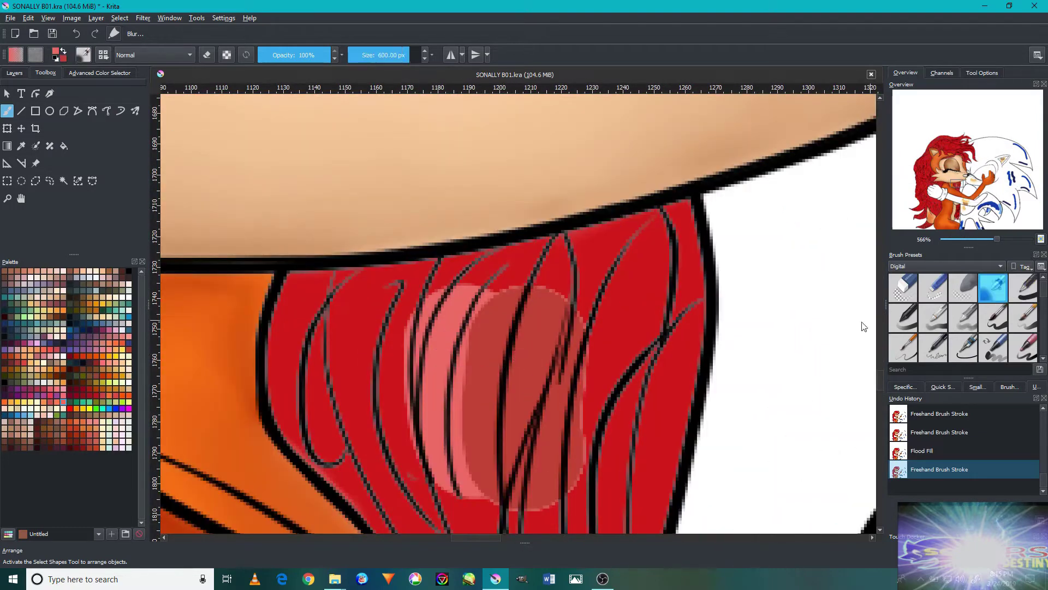
Blend the red hair shading softly with several blur strokes.
{"action": "scroll", "coordinate": [863, 326], "scroll_direction": "down", "scroll_amount": 8}
{"action": "scroll", "coordinate": [283, 333], "scroll_direction": "up", "scroll_amount": 2}
{"action": "scroll", "coordinate": [360, 331], "scroll_direction": "up", "scroll_amount": 1}
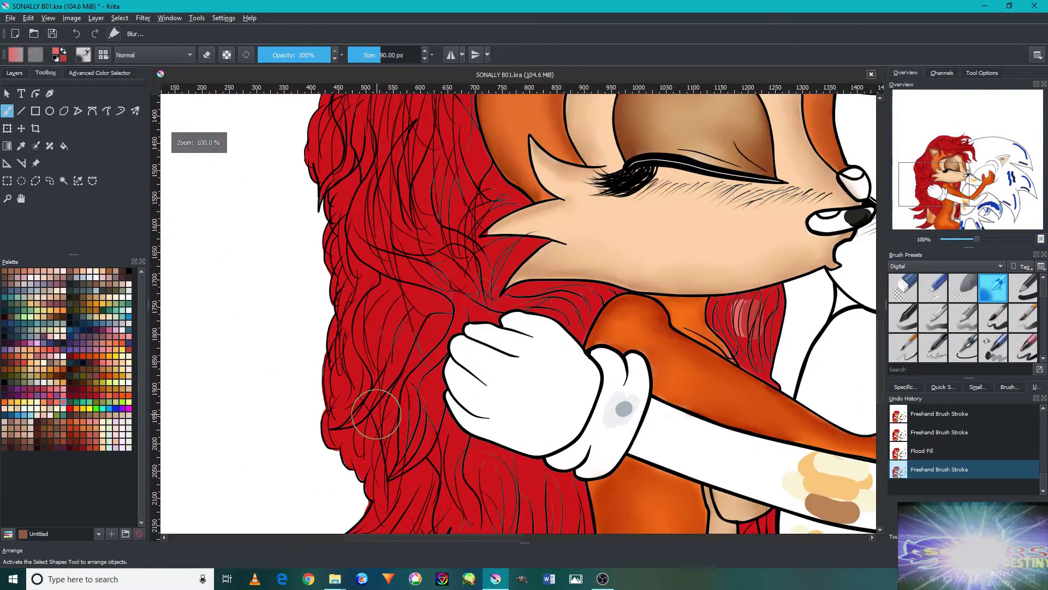
{"action": "scroll", "coordinate": [410, 245], "scroll_direction": "up", "scroll_amount": 1}
{"action": "left_click_drag", "start_coordinate": [448, 322], "coordinate": [418, 427]}
{"action": "mouse_move", "coordinate": [611, 284]}
{"action": "left_mouse_down"}
{"action": "mouse_move", "coordinate": [710, 328]}
{"action": "mouse_move", "coordinate": [737, 273]}
{"action": "left_mouse_up"}
{"action": "left_click_drag", "start_coordinate": [600, 213], "coordinate": [640, 267]}
Switch brush presets and resize the brush through 35, 176 and 59 px.
{"action": "scroll", "coordinate": [640, 268], "scroll_direction": "up", "scroll_amount": 1}
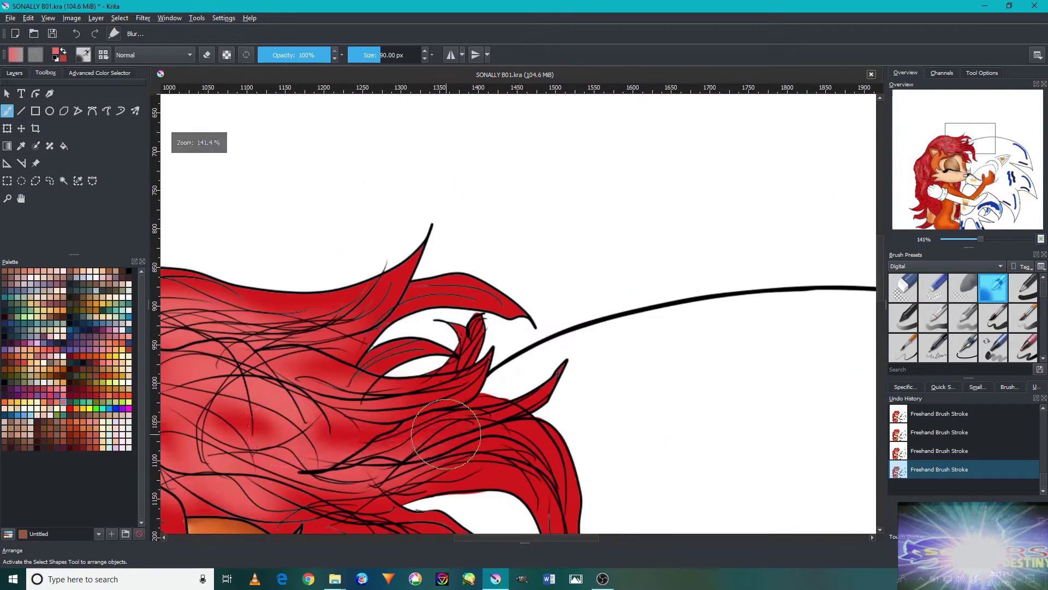
{"action": "scroll", "coordinate": [470, 355], "scroll_direction": "up", "scroll_amount": 1}
{"action": "key", "text": "["}
{"action": "key", "text": "["}
{"action": "key", "text": "["}
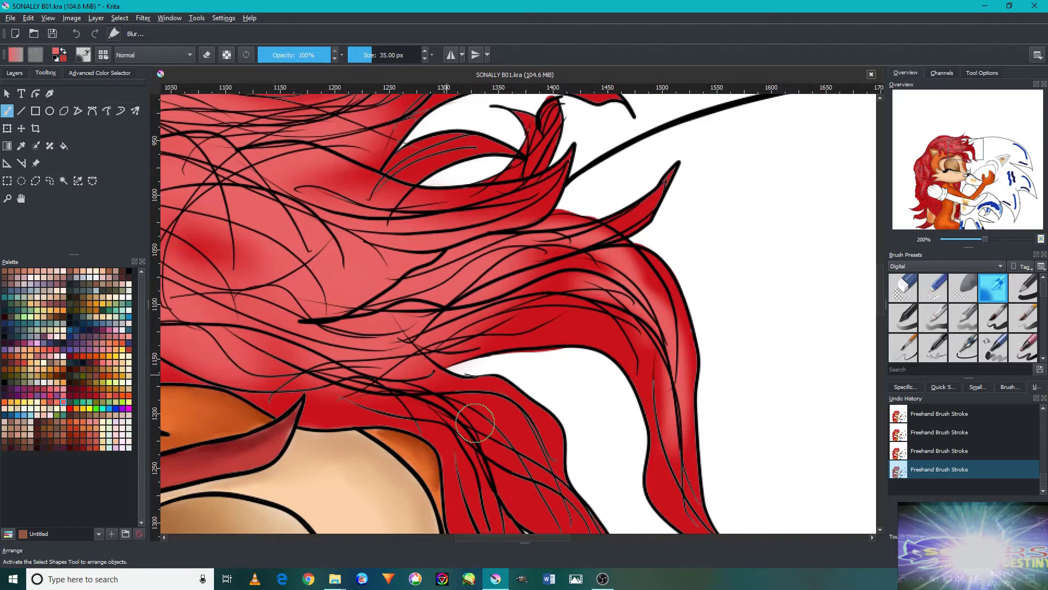
{"action": "scroll", "coordinate": [524, 398], "scroll_direction": "down", "scroll_amount": 3}
{"action": "scroll", "coordinate": [393, 407], "scroll_direction": "up", "scroll_amount": 4}
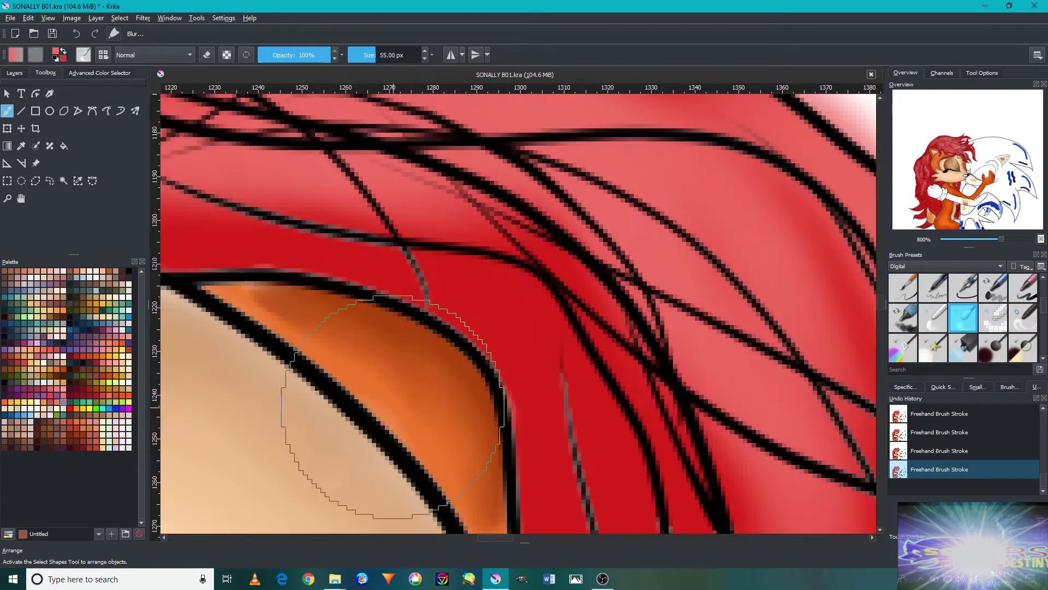
{"action": "key", "text": "slash"}
{"action": "scroll", "coordinate": [460, 149], "scroll_direction": "down", "scroll_amount": 5}
{"action": "scroll", "coordinate": [460, 149], "scroll_direction": "down", "scroll_amount": 3}
{"action": "scroll", "coordinate": [460, 149], "scroll_direction": "down", "scroll_amount": 2}
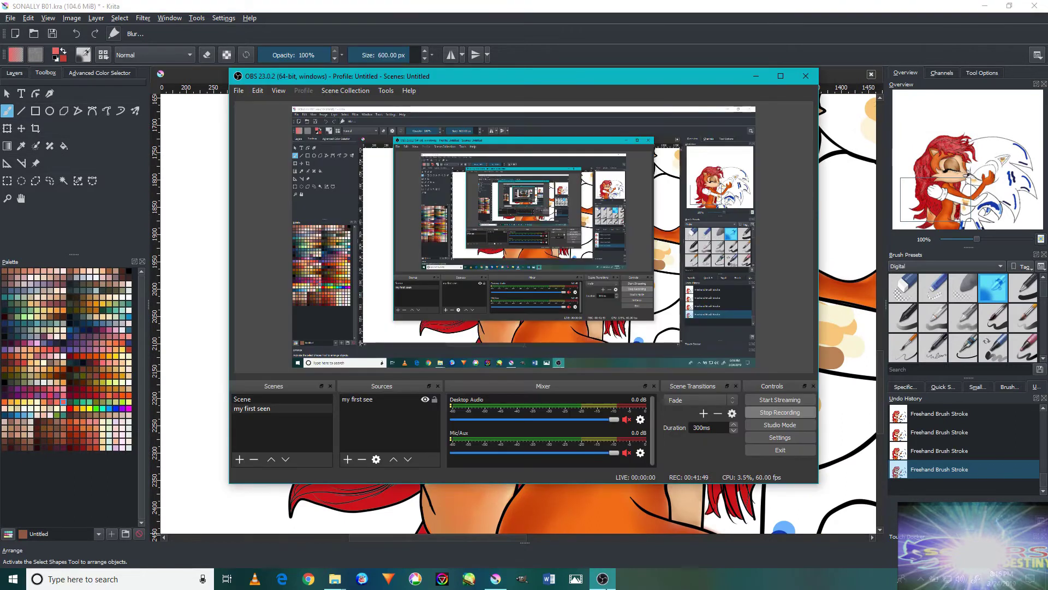
{"action": "key", "text": "bracketleft"}
{"action": "key", "text": "bracketleft"}
{"action": "key", "text": "bracketleft"}
{"action": "scroll", "coordinate": [453, 440], "scroll_direction": "up", "scroll_amount": 3}
{"action": "key", "text": "bracketleft"}
{"action": "key", "text": "bracketleft"}
{"action": "key", "text": "bracketleft"}
Pan and zoom from the ear and lower hair to the face and upper hair.
{"action": "mouse_move", "coordinate": [453, 443]}
{"action": "left_mouse_down"}
{"action": "mouse_move", "coordinate": [441, 465]}
{"action": "mouse_move", "coordinate": [491, 415]}
{"action": "mouse_move", "coordinate": [620, 360]}
{"action": "mouse_move", "coordinate": [345, 372]}
{"action": "left_mouse_up"}
{"action": "scroll", "coordinate": [492, 415], "scroll_direction": "down", "scroll_amount": 3}
{"action": "scroll", "coordinate": [491, 415], "scroll_direction": "up", "scroll_amount": 3}
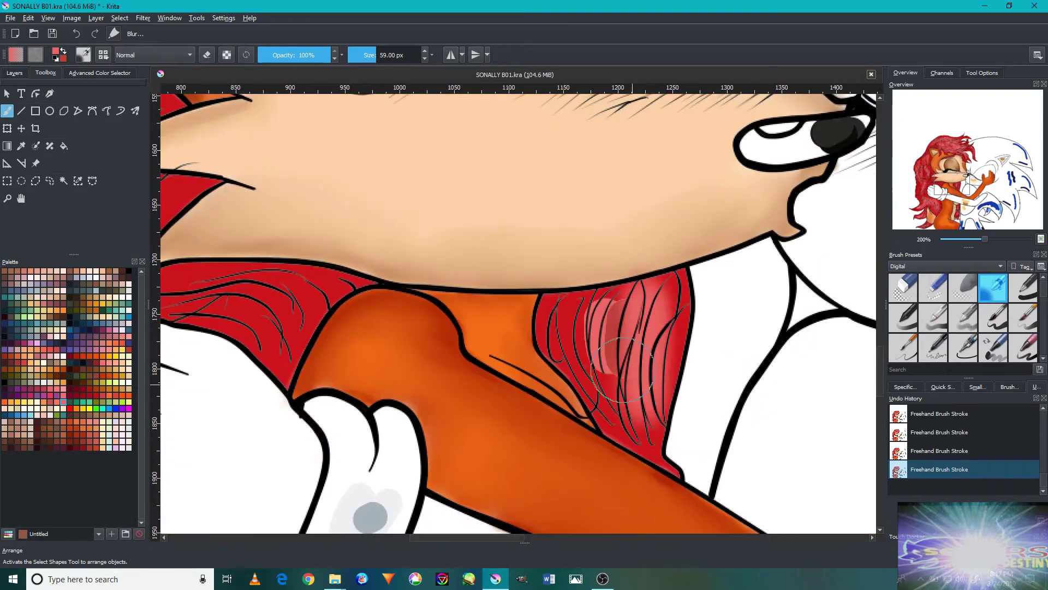
{"action": "scroll", "coordinate": [346, 371], "scroll_direction": "down", "scroll_amount": 3}
{"action": "scroll", "coordinate": [437, 404], "scroll_direction": "up", "scroll_amount": 3}
{"action": "scroll", "coordinate": [527, 443], "scroll_direction": "down", "scroll_amount": 1}
{"action": "scroll", "coordinate": [655, 456], "scroll_direction": "up", "scroll_amount": 3}
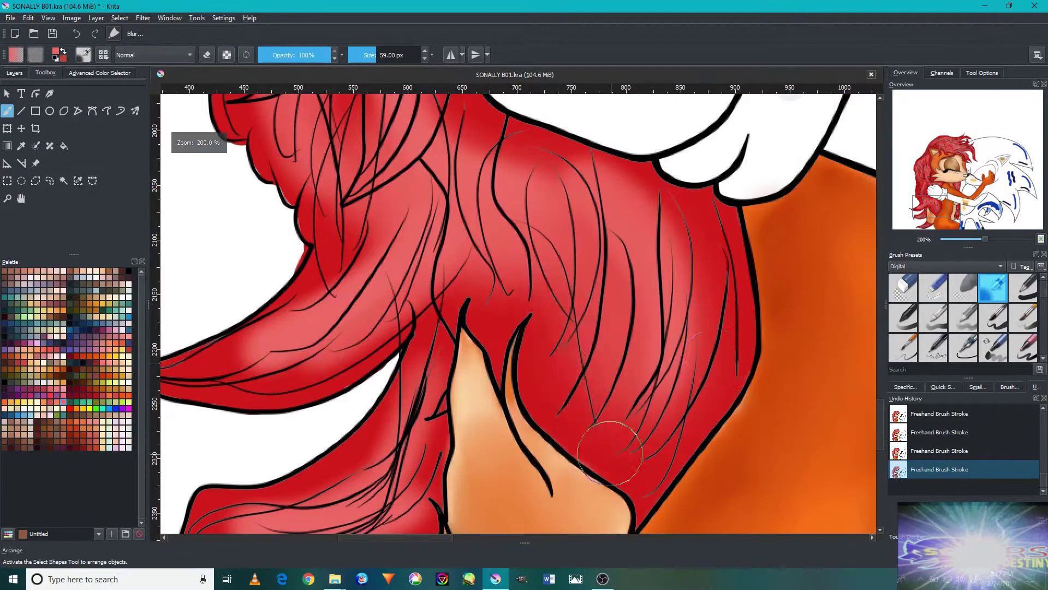
{"action": "scroll", "coordinate": [608, 433], "scroll_direction": "down", "scroll_amount": 1}
{"action": "scroll", "coordinate": [560, 423], "scroll_direction": "up", "scroll_amount": 2}
{"action": "scroll", "coordinate": [559, 423], "scroll_direction": "down", "scroll_amount": 5}
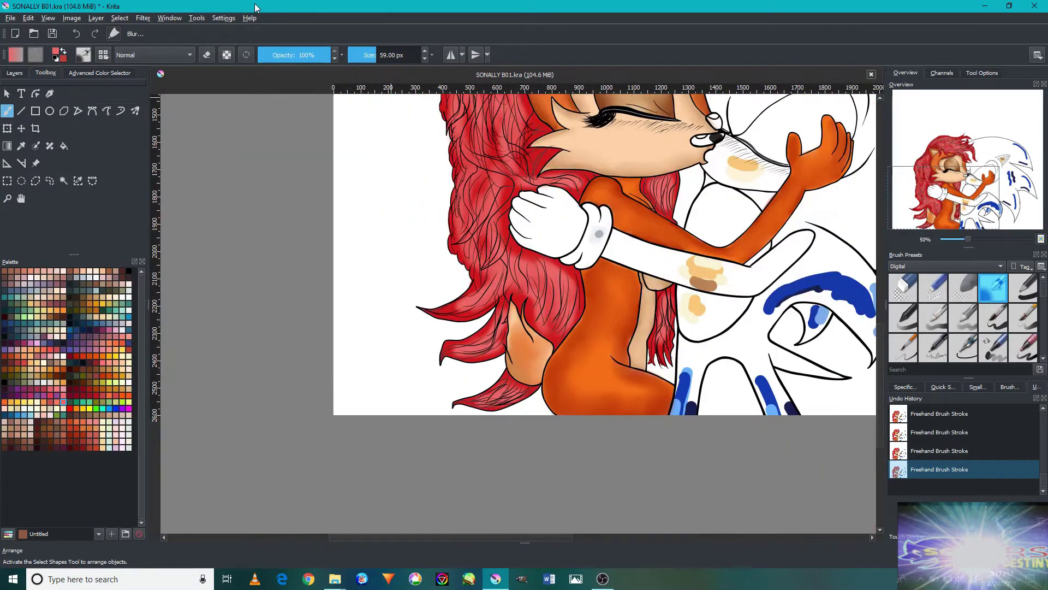
{"action": "scroll", "coordinate": [597, 311], "scroll_direction": "up", "scroll_amount": 4}
{"action": "scroll", "coordinate": [606, 300], "scroll_direction": "down", "scroll_amount": 4}
{"action": "scroll", "coordinate": [617, 284], "scroll_direction": "up", "scroll_amount": 2}
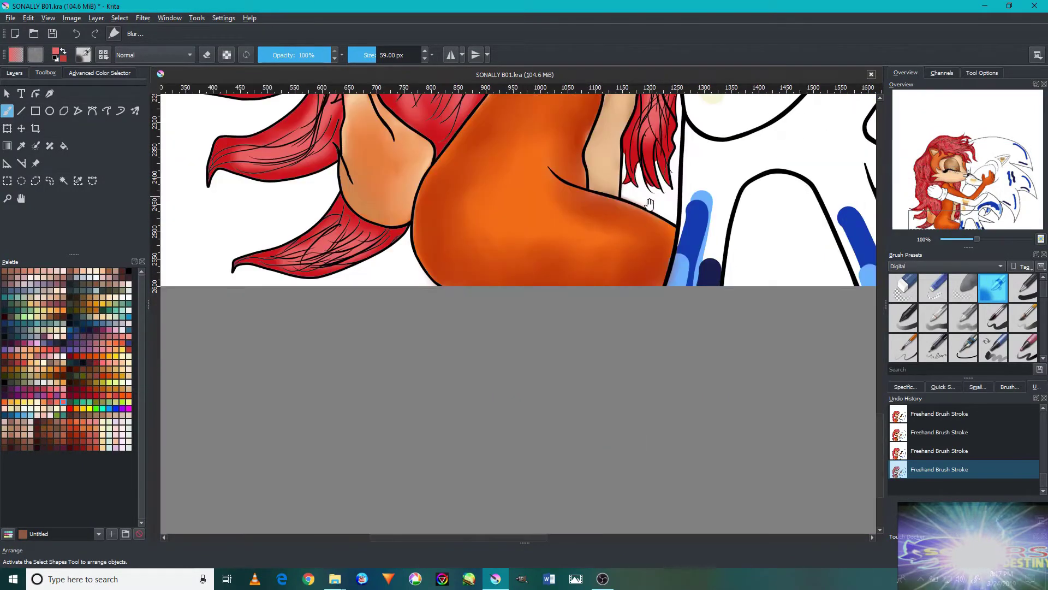
{"action": "scroll", "coordinate": [627, 276], "scroll_direction": "up", "scroll_amount": 2}
{"action": "left_click_drag", "start_coordinate": [627, 276], "coordinate": [468, 312]}
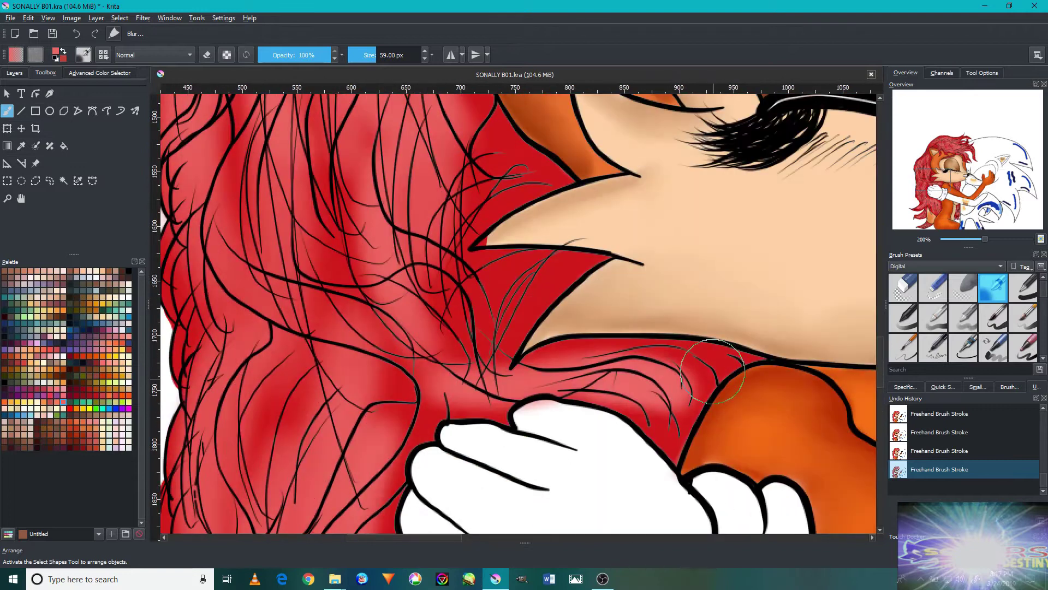
Pick the blur preset in Brush Presets, then switch to another preset.
{"action": "scroll", "coordinate": [468, 312], "scroll_direction": "up", "scroll_amount": 1}
{"action": "scroll", "coordinate": [560, 351], "scroll_direction": "up", "scroll_amount": 1}
{"action": "scroll", "coordinate": [318, 305], "scroll_direction": "up", "scroll_amount": 1}
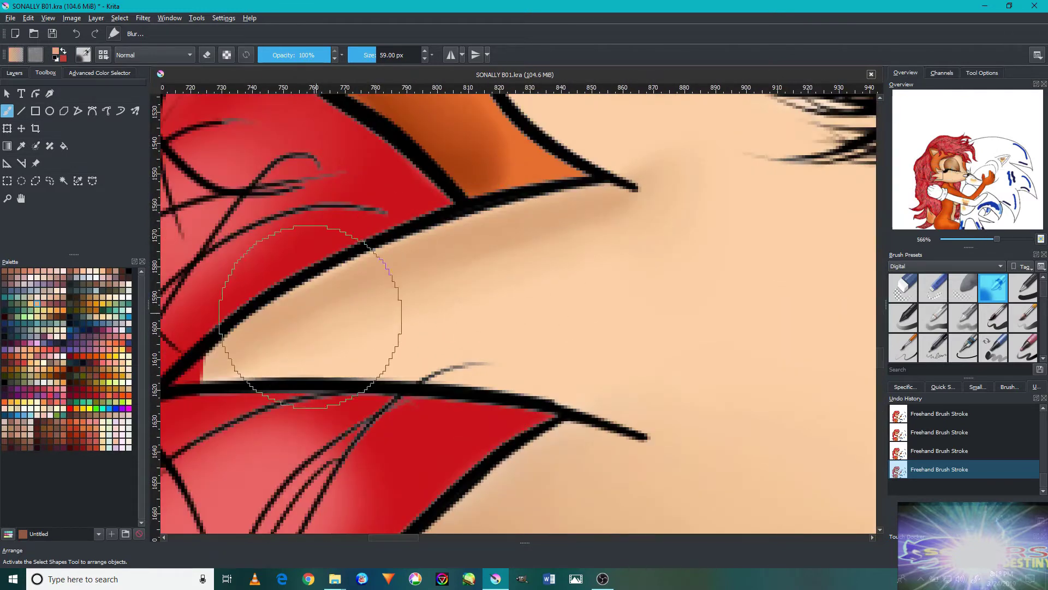
{"action": "scroll", "coordinate": [950, 315], "scroll_direction": "down", "scroll_amount": 2}
{"action": "left_click", "coordinate": [951, 316]}
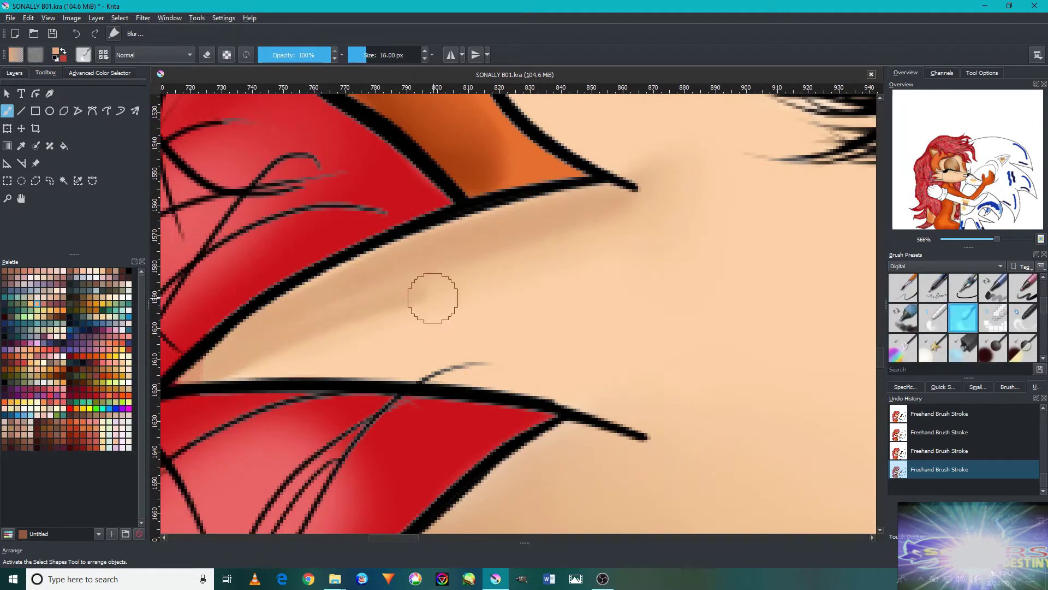
{"action": "scroll", "coordinate": [535, 326], "scroll_direction": "down", "scroll_amount": 6}
{"action": "left_click", "coordinate": [994, 286]}
Zoom in and out around Sally's head to inspect the blended red hair.
{"action": "scroll", "coordinate": [623, 304], "scroll_direction": "up", "scroll_amount": 2}
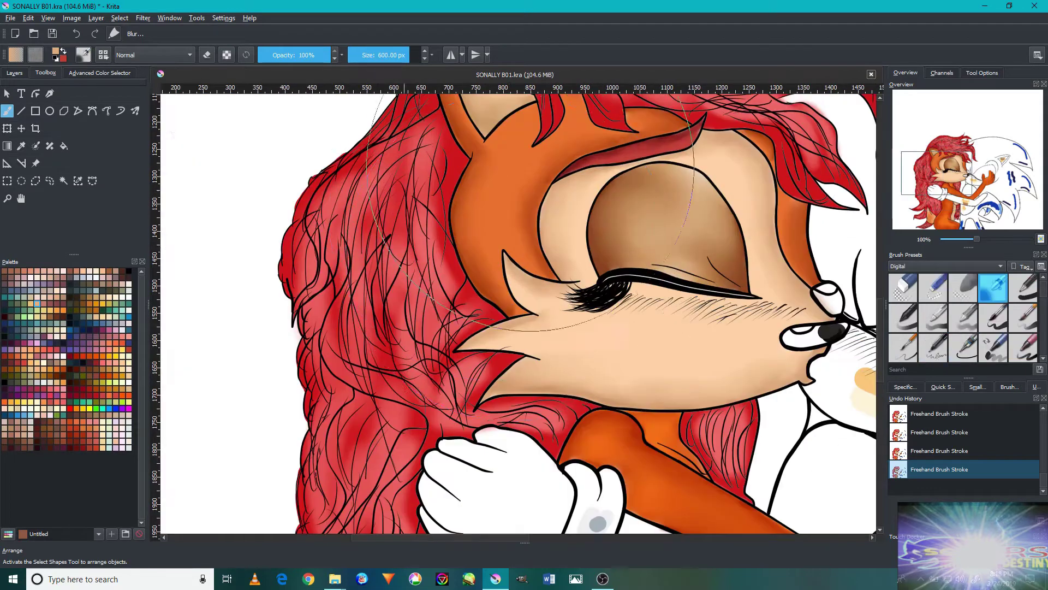
{"action": "scroll", "coordinate": [580, 197], "scroll_direction": "up", "scroll_amount": 3}
{"action": "scroll", "coordinate": [676, 457], "scroll_direction": "down", "scroll_amount": 5}
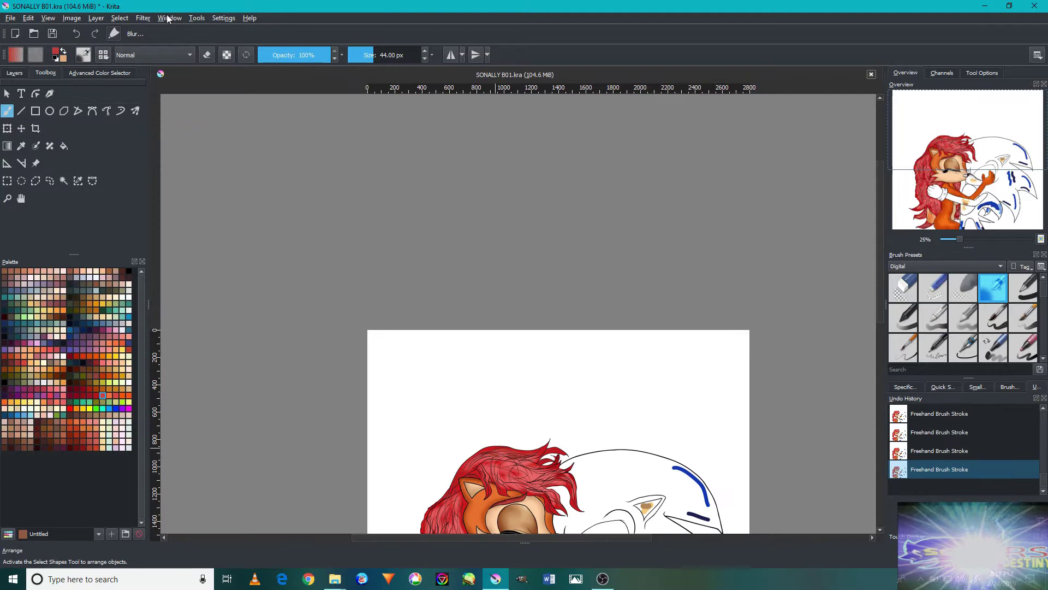
{"action": "scroll", "coordinate": [568, 275], "scroll_direction": "up", "scroll_amount": 2}
{"action": "scroll", "coordinate": [568, 275], "scroll_direction": "up", "scroll_amount": 3}
{"action": "scroll", "coordinate": [568, 188], "scroll_direction": "down", "scroll_amount": 2}
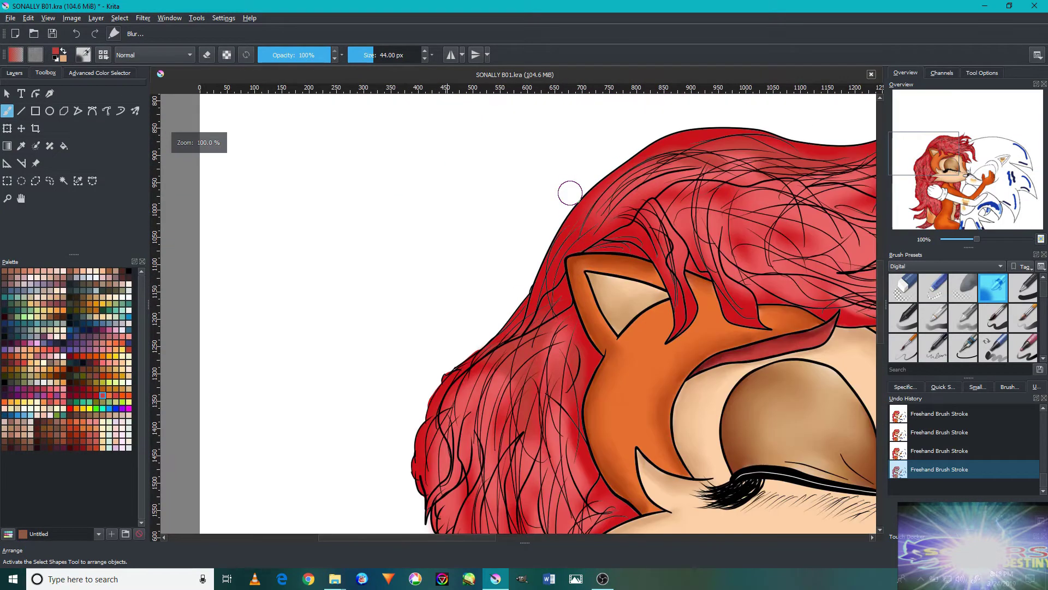
{"action": "scroll", "coordinate": [569, 188], "scroll_direction": "down", "scroll_amount": 3}
{"action": "scroll", "coordinate": [598, 194], "scroll_direction": "up", "scroll_amount": 6}
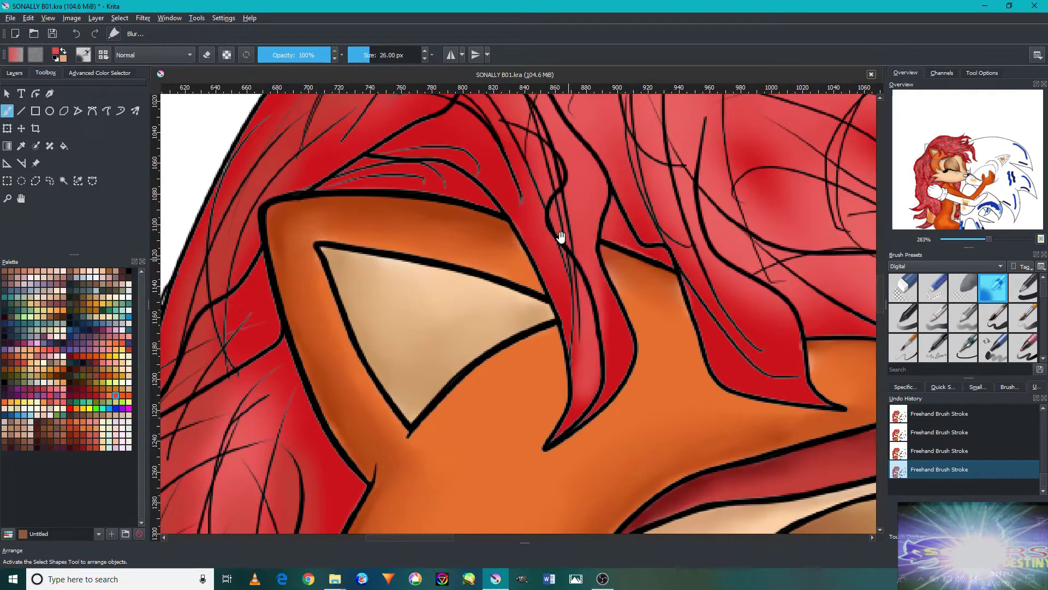
{"action": "scroll", "coordinate": [561, 236], "scroll_direction": "down", "scroll_amount": 2}
{"action": "scroll", "coordinate": [487, 205], "scroll_direction": "down", "scroll_amount": 2}
{"action": "scroll", "coordinate": [468, 351], "scroll_direction": "down", "scroll_amount": 2}
{"action": "scroll", "coordinate": [689, 351], "scroll_direction": "down", "scroll_amount": 2}
{"action": "scroll", "coordinate": [689, 351], "scroll_direction": "up", "scroll_amount": 3}
{"action": "scroll", "coordinate": [689, 350], "scroll_direction": "down", "scroll_amount": 3}
{"action": "scroll", "coordinate": [699, 273], "scroll_direction": "up", "scroll_amount": 4}
{"action": "scroll", "coordinate": [704, 213], "scroll_direction": "down", "scroll_amount": 2}
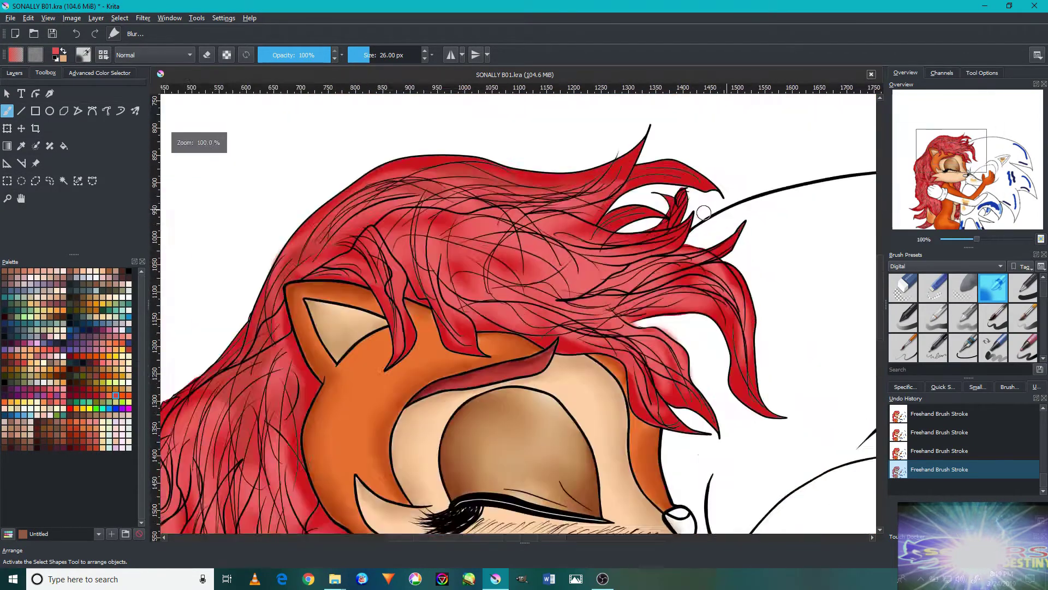
{"action": "scroll", "coordinate": [704, 212], "scroll_direction": "up", "scroll_amount": 1}
{"action": "scroll", "coordinate": [523, 287], "scroll_direction": "down", "scroll_amount": 1}
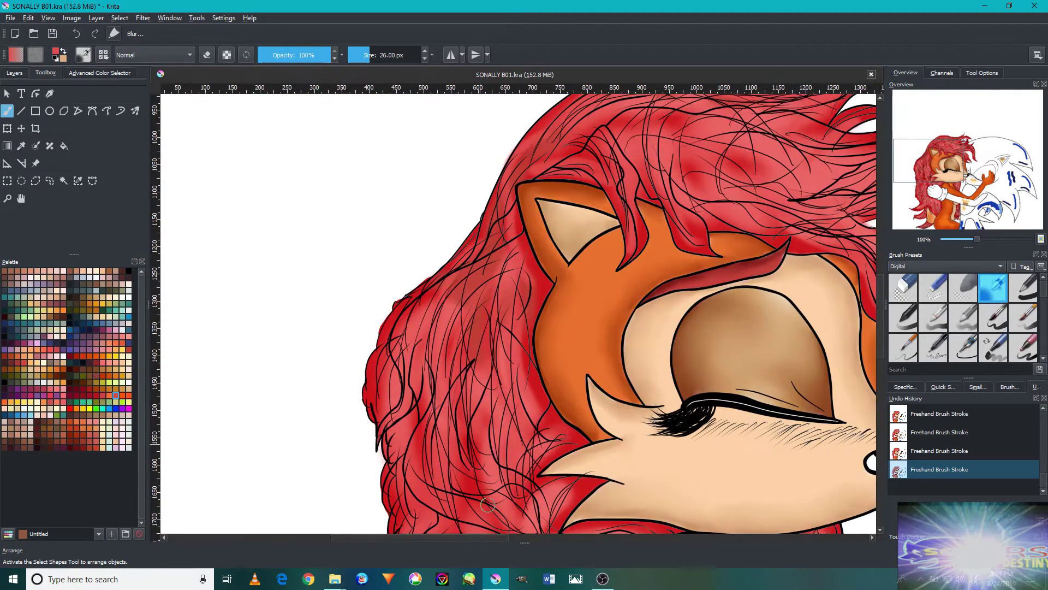
{"action": "scroll", "coordinate": [391, 278], "scroll_direction": "down", "scroll_amount": 3}
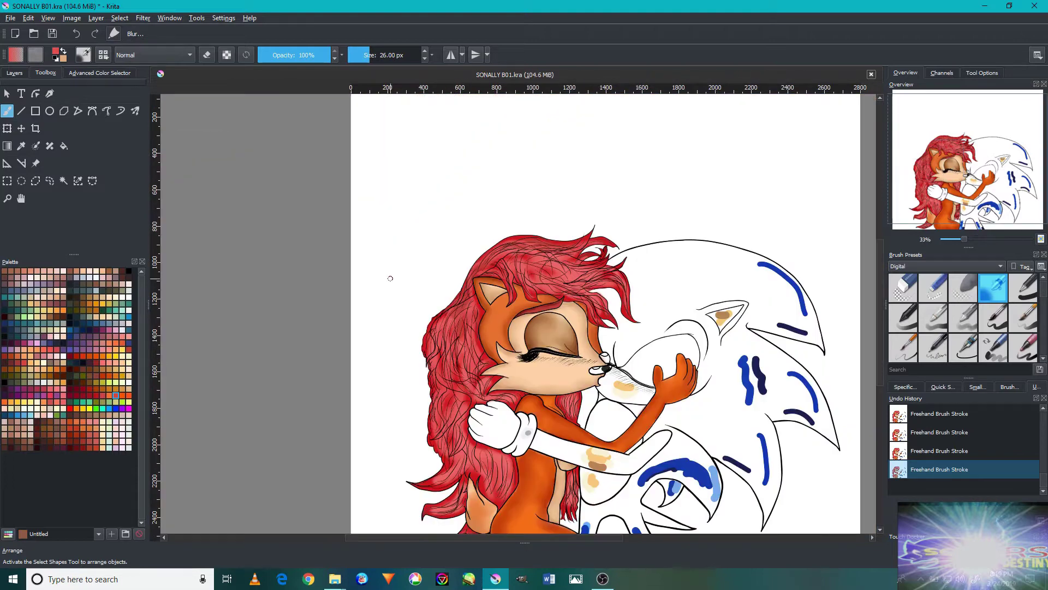
Shrink the brush and paint Sally's nose dark.
{"action": "scroll", "coordinate": [391, 278], "scroll_direction": "up", "scroll_amount": 3}
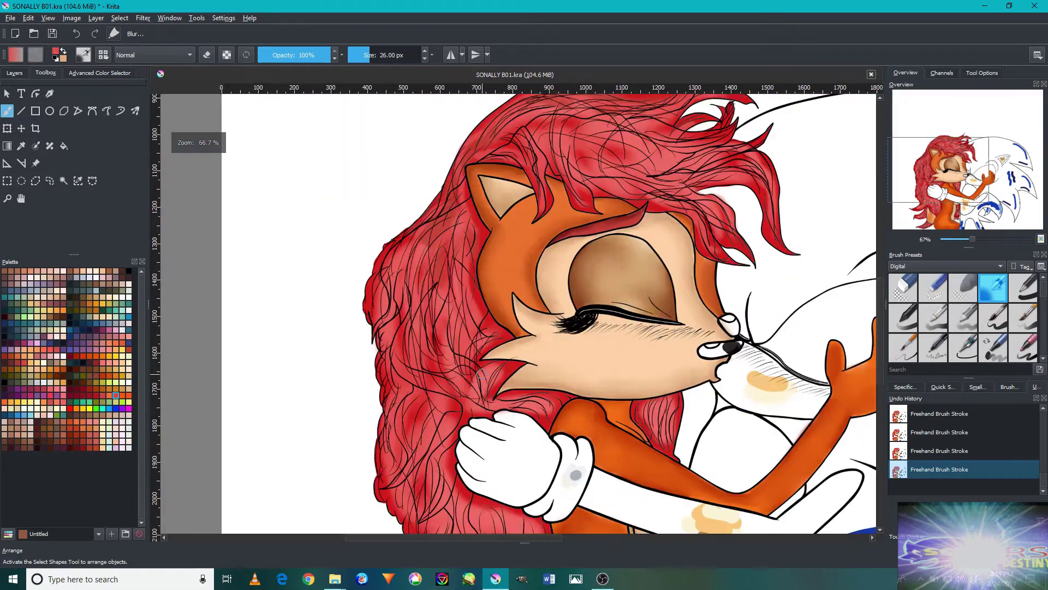
{"action": "scroll", "coordinate": [328, 257], "scroll_direction": "up", "scroll_amount": 2}
{"action": "scroll", "coordinate": [295, 245], "scroll_direction": "down", "scroll_amount": 3}
{"action": "scroll", "coordinate": [274, 233], "scroll_direction": "right", "scroll_amount": 5}
{"action": "scroll", "coordinate": [274, 234], "scroll_direction": "right", "scroll_amount": 5}
{"action": "scroll", "coordinate": [328, 238], "scroll_direction": "up", "scroll_amount": 1}
{"action": "scroll", "coordinate": [385, 240], "scroll_direction": "up", "scroll_amount": 2}
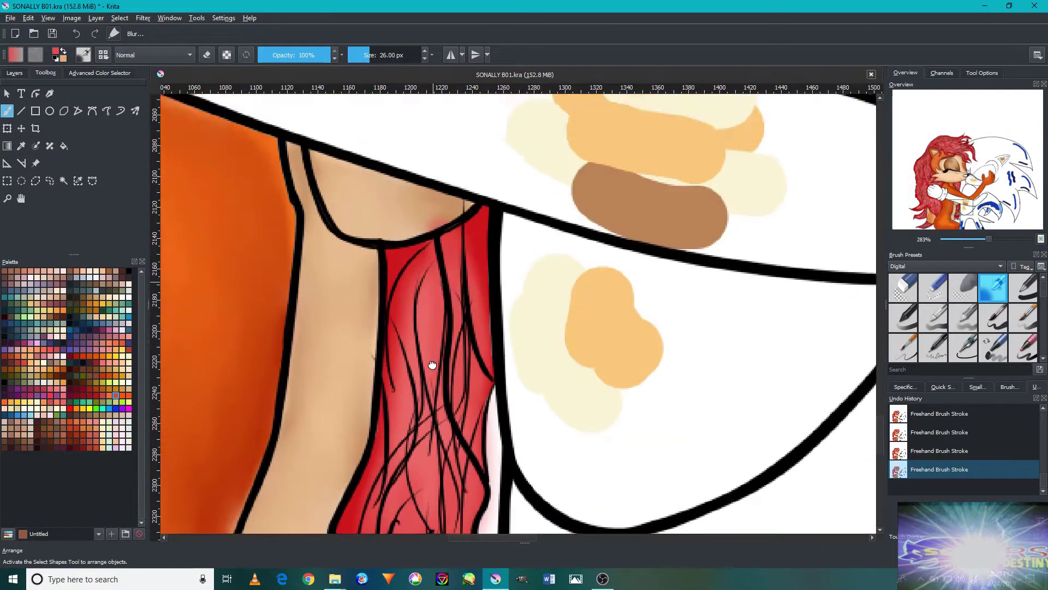
{"action": "scroll", "coordinate": [431, 361], "scroll_direction": "down", "scroll_amount": 3}
{"action": "scroll", "coordinate": [432, 360], "scroll_direction": "down", "scroll_amount": 2}
{"action": "scroll", "coordinate": [490, 309], "scroll_direction": "down", "scroll_amount": 5}
{"action": "scroll", "coordinate": [489, 310], "scroll_direction": "up", "scroll_amount": 1}
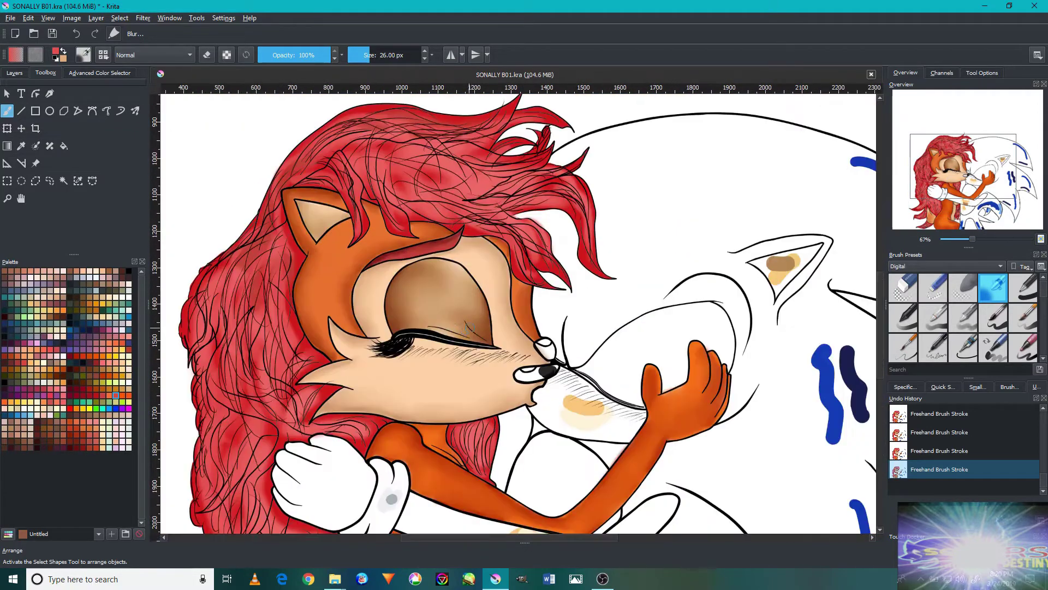
{"action": "scroll", "coordinate": [503, 339], "scroll_direction": "up", "scroll_amount": 2}
{"action": "scroll", "coordinate": [525, 382], "scroll_direction": "up", "scroll_amount": 1}
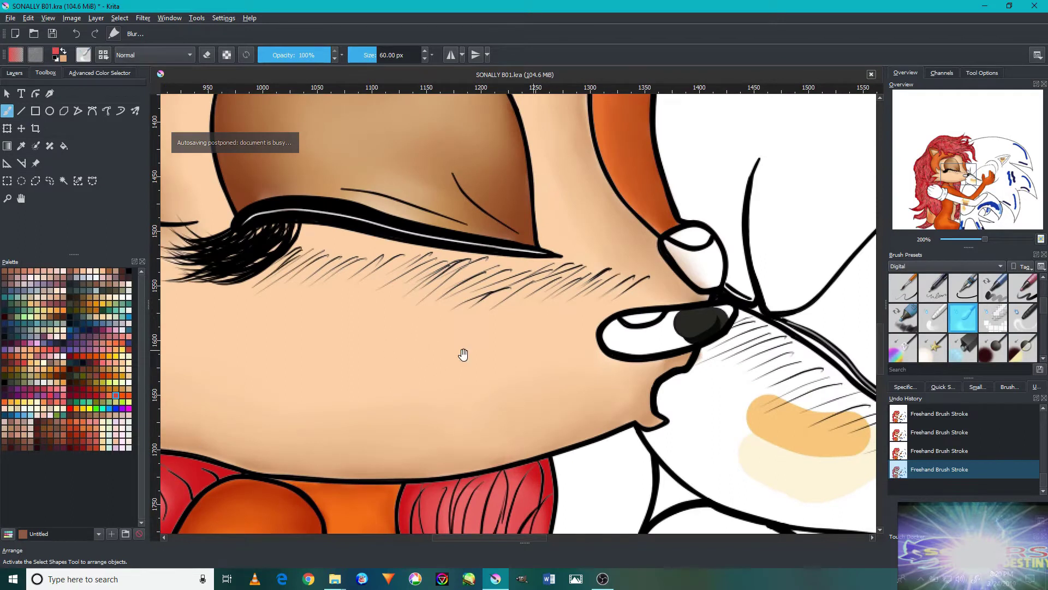
{"action": "scroll", "coordinate": [571, 342], "scroll_direction": "left", "scroll_amount": 4}
{"action": "left_click_drag", "start_coordinate": [320, 384], "coordinate": [281, 419]}
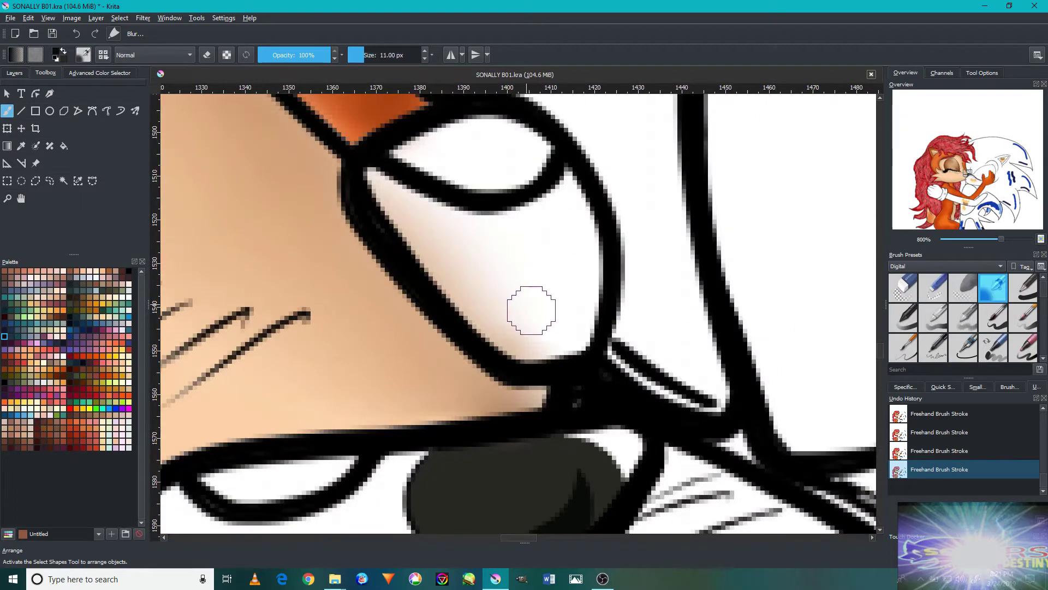
{"action": "mouse_move", "coordinate": [526, 304]}
{"action": "left_mouse_down"}
{"action": "mouse_move", "coordinate": [510, 344]}
{"action": "mouse_move", "coordinate": [457, 227]}
{"action": "mouse_move", "coordinate": [477, 316]}
{"action": "mouse_move", "coordinate": [459, 199]}
{"action": "mouse_move", "coordinate": [475, 271]}
{"action": "mouse_move", "coordinate": [543, 314]}
{"action": "mouse_move", "coordinate": [519, 346]}
{"action": "mouse_move", "coordinate": [416, 183]}
{"action": "mouse_move", "coordinate": [404, 284]}
{"action": "left_mouse_up"}
Enlarge the white highlight on Sally's nose using a soft brush preset.
{"action": "scroll", "coordinate": [962, 317], "scroll_direction": "down", "scroll_amount": 2}
{"action": "left_click", "coordinate": [963, 318]}
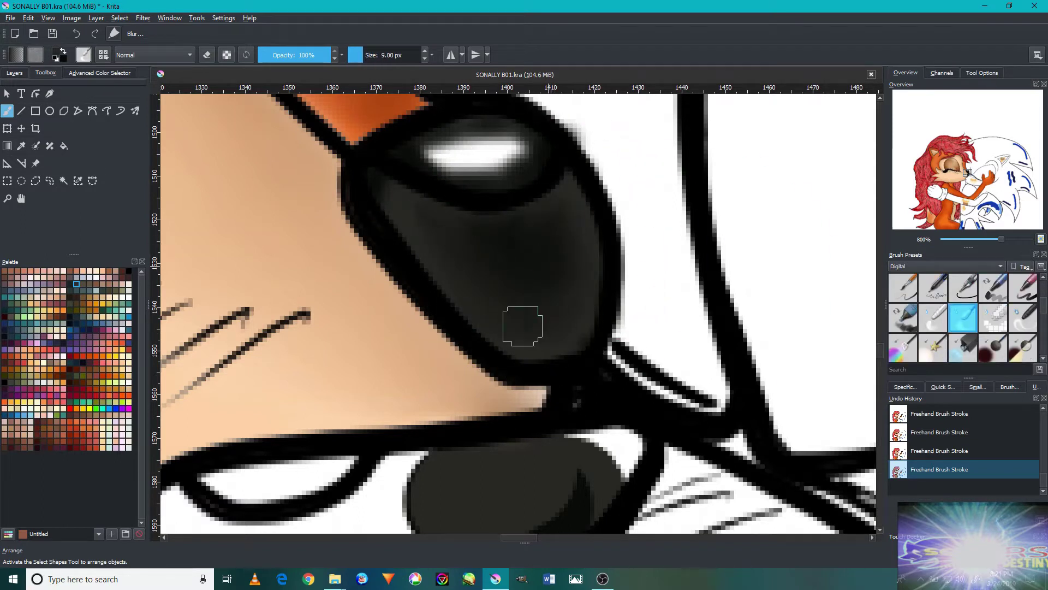
{"action": "scroll", "coordinate": [573, 324], "scroll_direction": "up", "scroll_amount": 1}
{"action": "scroll", "coordinate": [1005, 295], "scroll_direction": "up", "scroll_amount": 3}
{"action": "mouse_move", "coordinate": [473, 329]}
{"action": "left_mouse_down"}
{"action": "mouse_move", "coordinate": [468, 297]}
{"action": "mouse_move", "coordinate": [596, 326]}
{"action": "left_mouse_up"}
{"action": "scroll", "coordinate": [578, 236], "scroll_direction": "down", "scroll_amount": 5}
{"action": "scroll", "coordinate": [545, 410], "scroll_direction": "up", "scroll_amount": 4}
{"action": "key", "text": "/"}
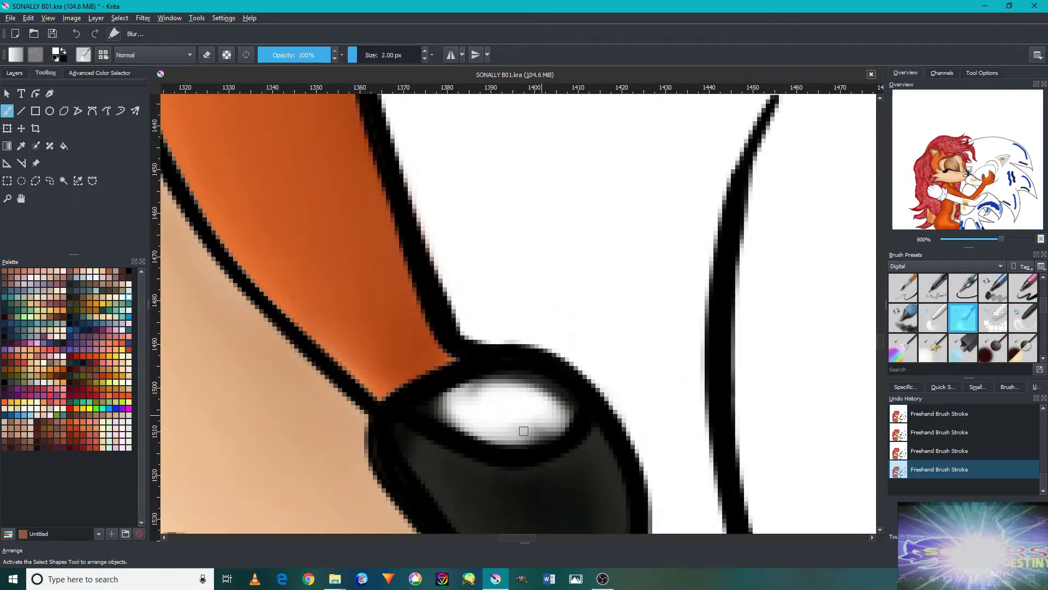
{"action": "scroll", "coordinate": [536, 412], "scroll_direction": "down", "scroll_amount": 8}
{"action": "scroll", "coordinate": [537, 412], "scroll_direction": "down", "scroll_amount": 2}
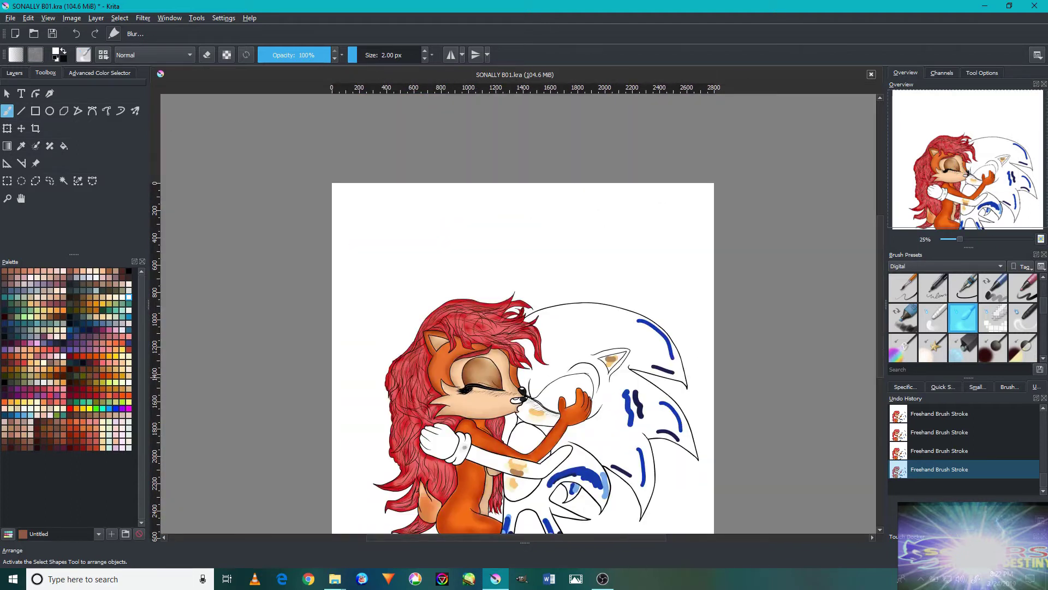
Save the painting as a new version named SONALLY B02.
{"action": "left_click", "coordinate": [10, 18]}
{"action": "left_click", "coordinate": [32, 77]}
{"action": "key", "text": "BackSpace"}
{"action": "type", "text": "2"}
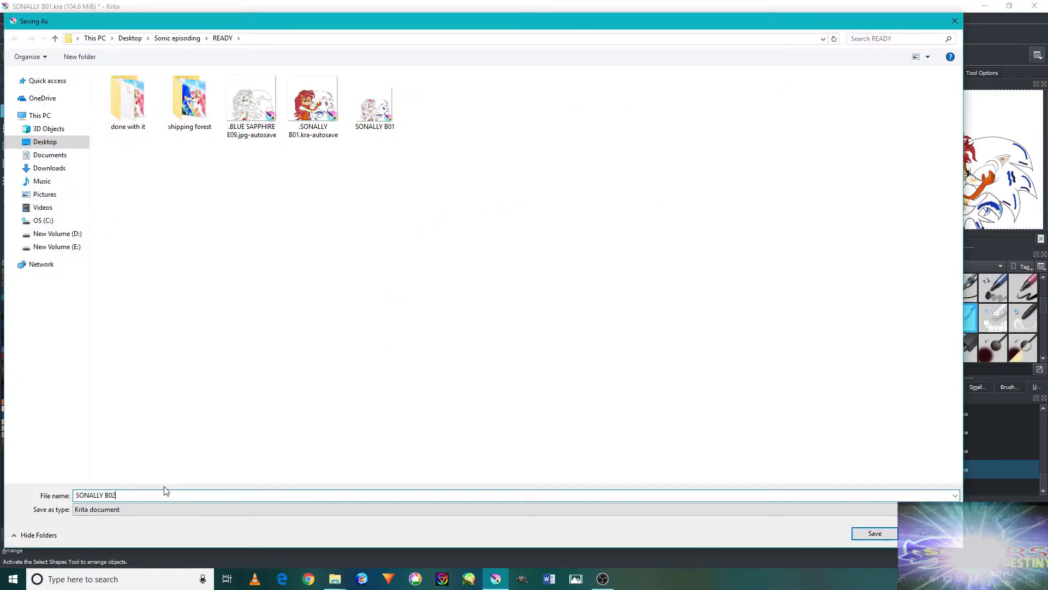
{"action": "key", "text": "Return"}
Fill Sonic's muzzle with pale cream skin colour.
{"action": "scroll", "coordinate": [536, 331], "scroll_direction": "up", "scroll_amount": 4}
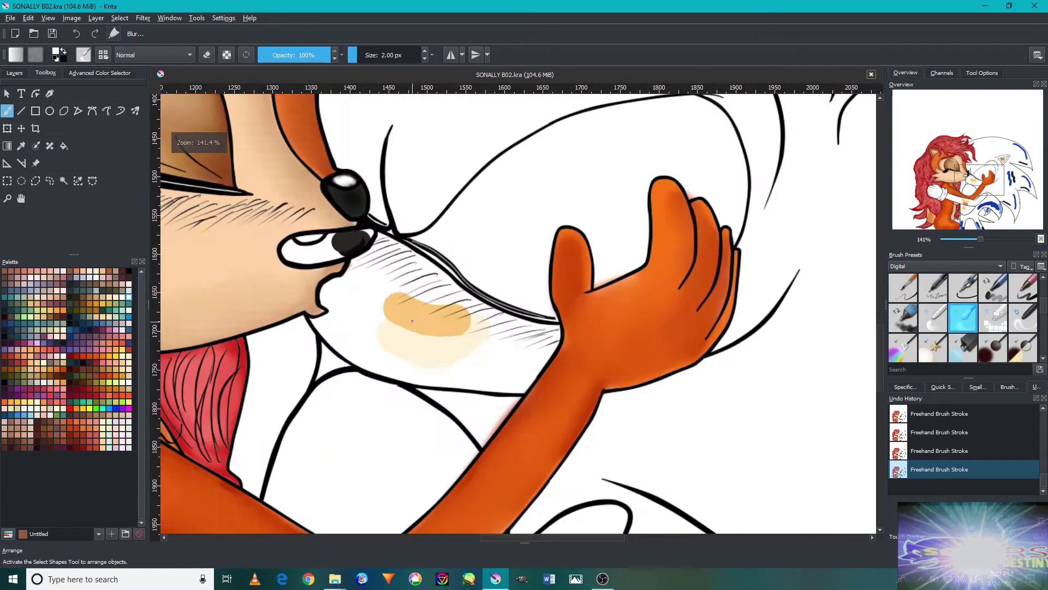
{"action": "scroll", "coordinate": [412, 347], "scroll_direction": "up", "scroll_amount": 3}
{"action": "scroll", "coordinate": [993, 323], "scroll_direction": "up", "scroll_amount": 2}
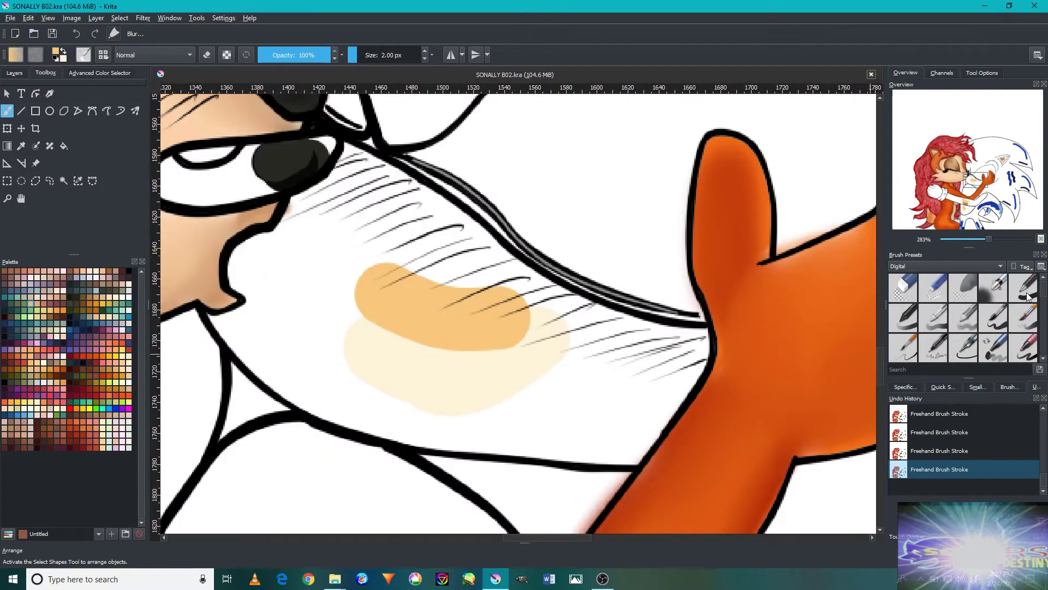
{"action": "left_click", "coordinate": [318, 299]}
Paint orange shading strokes across Sonic's muzzle with the freehand brush.
{"action": "scroll", "coordinate": [309, 295], "scroll_direction": "down", "scroll_amount": 5}
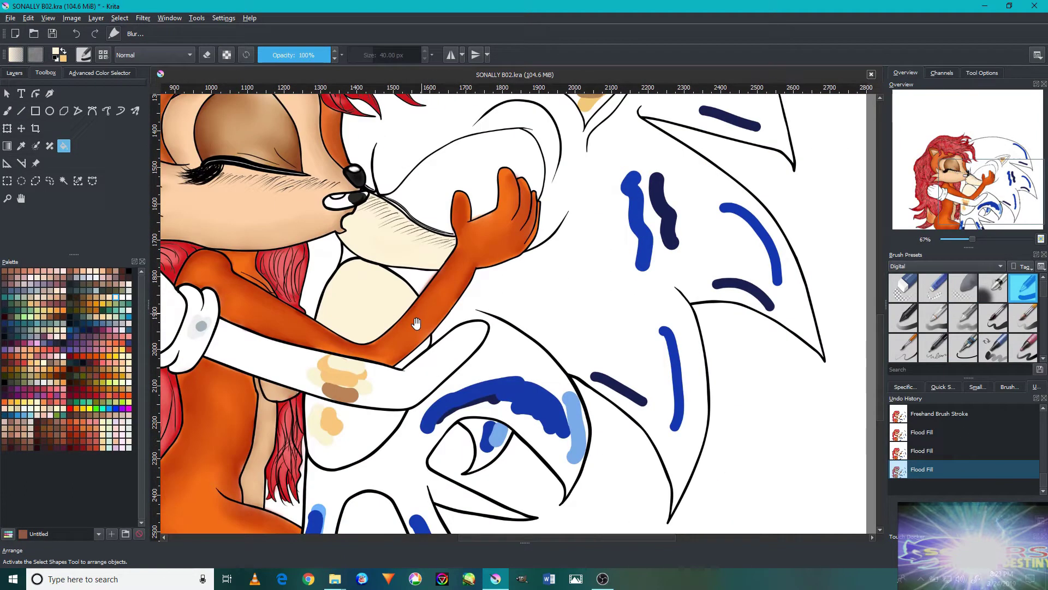
{"action": "scroll", "coordinate": [451, 306], "scroll_direction": "up", "scroll_amount": 3}
{"action": "key", "text": "b"}
{"action": "scroll", "coordinate": [510, 340], "scroll_direction": "up", "scroll_amount": 2}
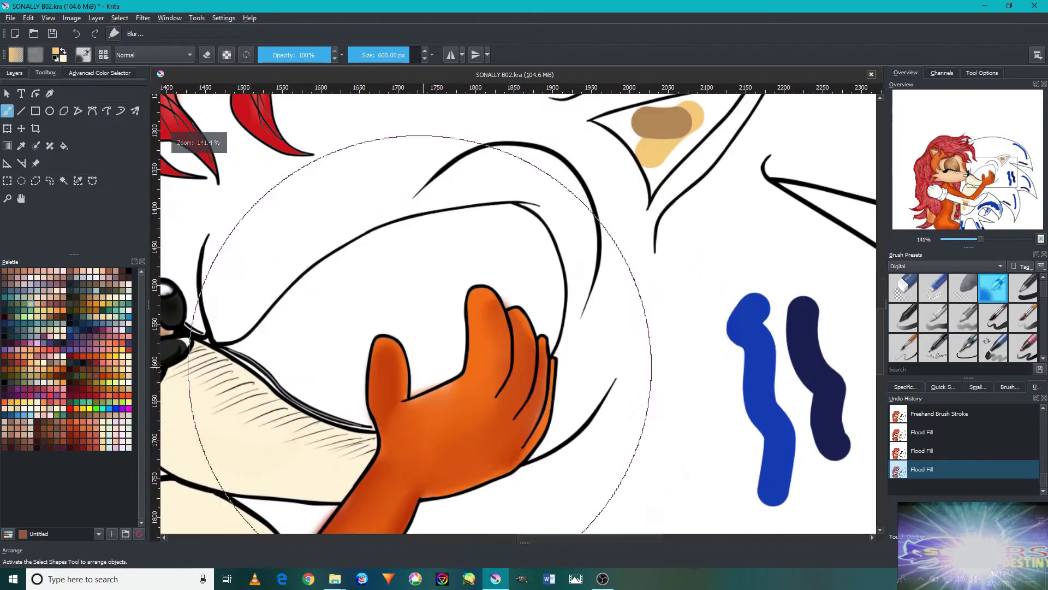
{"action": "mouse_move", "coordinate": [396, 419]}
{"action": "left_mouse_down"}
{"action": "mouse_move", "coordinate": [690, 416]}
{"action": "mouse_move", "coordinate": [568, 382]}
{"action": "left_mouse_up"}
{"action": "left_click_drag", "start_coordinate": [666, 407], "coordinate": [498, 368]}
Flood-fill the remaining muzzle area and Sonic's chest with tan skin colour.
{"action": "scroll", "coordinate": [499, 368], "scroll_direction": "down", "scroll_amount": 1}
{"action": "key", "text": "f"}
{"action": "left_click", "coordinate": [429, 377]}
{"action": "scroll", "coordinate": [428, 378], "scroll_direction": "down", "scroll_amount": 3}
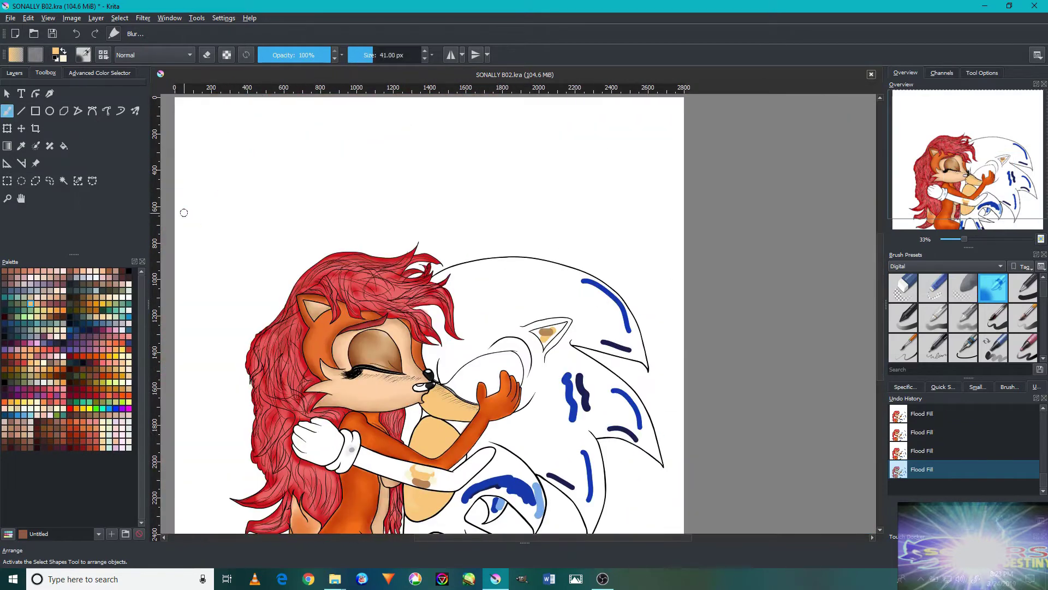
{"action": "scroll", "coordinate": [426, 404], "scroll_direction": "up", "scroll_amount": 5}
{"action": "left_click_drag", "start_coordinate": [464, 404], "coordinate": [496, 423]}
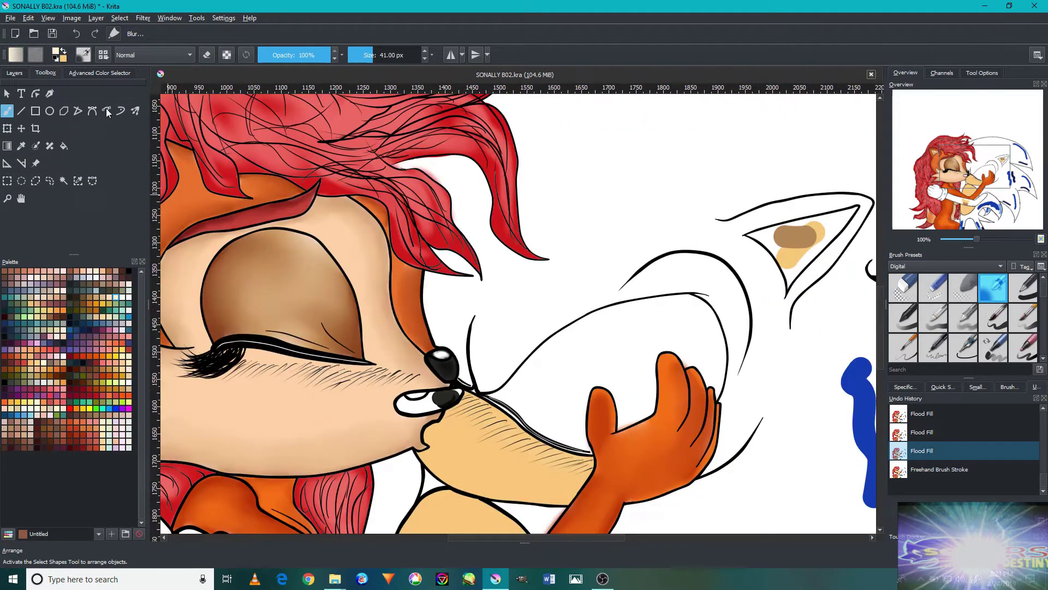
{"action": "scroll", "coordinate": [465, 508], "scroll_direction": "down", "scroll_amount": 2}
{"action": "scroll", "coordinate": [465, 508], "scroll_direction": "down", "scroll_amount": 2}
{"action": "scroll", "coordinate": [555, 393], "scroll_direction": "down", "scroll_amount": 1}
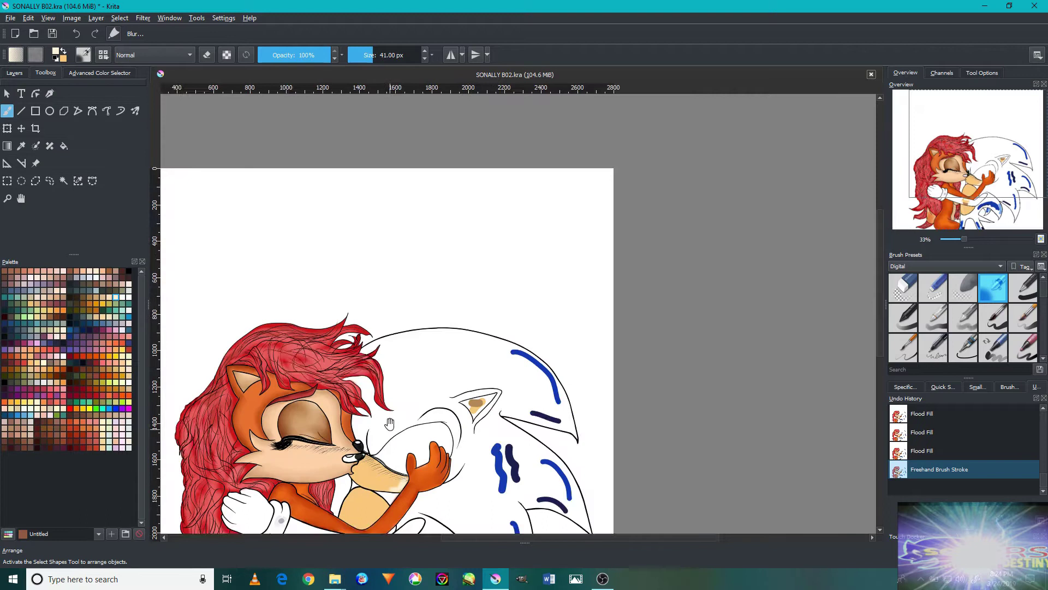
{"action": "scroll", "coordinate": [422, 395], "scroll_direction": "up", "scroll_amount": 4}
{"action": "scroll", "coordinate": [478, 312], "scroll_direction": "down", "scroll_amount": 1}
{"action": "scroll", "coordinate": [604, 403], "scroll_direction": "up", "scroll_amount": 2}
{"action": "key", "text": "f"}
{"action": "left_click", "coordinate": [601, 402]}
Blend the muzzle hatching and shading with a soft airbrush, adding a pale highlight band.
{"action": "scroll", "coordinate": [229, 209], "scroll_direction": "down", "scroll_amount": 4}
{"action": "left_click", "coordinate": [991, 295]}
{"action": "scroll", "coordinate": [580, 293], "scroll_direction": "up", "scroll_amount": 4}
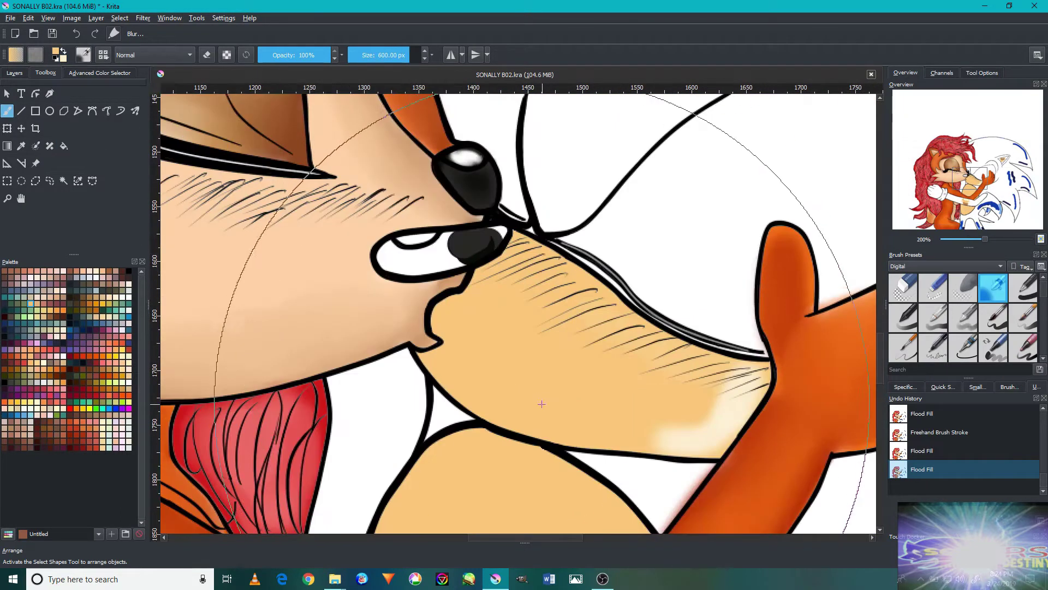
{"action": "mouse_move", "coordinate": [631, 432]}
{"action": "left_mouse_down"}
{"action": "mouse_move", "coordinate": [676, 437]}
{"action": "mouse_move", "coordinate": [501, 416]}
{"action": "left_mouse_up"}
{"action": "left_click_drag", "start_coordinate": [736, 375], "coordinate": [601, 316]}
{"action": "left_click_drag", "start_coordinate": [655, 350], "coordinate": [524, 251]}
{"action": "scroll", "coordinate": [514, 458], "scroll_direction": "up", "scroll_amount": 1}
{"action": "left_click_drag", "start_coordinate": [515, 458], "coordinate": [515, 321]}
{"action": "scroll", "coordinate": [750, 241], "scroll_direction": "down", "scroll_amount": 1}
{"action": "scroll", "coordinate": [785, 243], "scroll_direction": "down", "scroll_amount": 1}
{"action": "scroll", "coordinate": [363, 320], "scroll_direction": "down", "scroll_amount": 4}
{"action": "scroll", "coordinate": [363, 320], "scroll_direction": "up", "scroll_amount": 6}
{"action": "scroll", "coordinate": [340, 223], "scroll_direction": "down", "scroll_amount": 3}
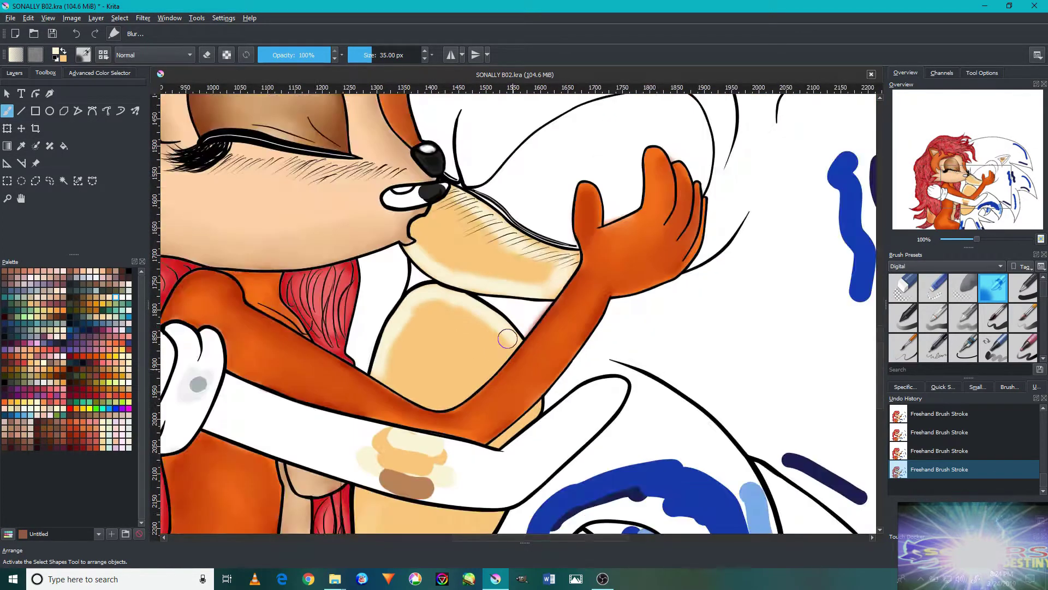
Zoom in on the skin areas and select a larger blending brush preset.
{"action": "scroll", "coordinate": [523, 431], "scroll_direction": "up", "scroll_amount": 3}
{"action": "scroll", "coordinate": [486, 479], "scroll_direction": "down", "scroll_amount": 2}
{"action": "scroll", "coordinate": [444, 311], "scroll_direction": "down", "scroll_amount": 2}
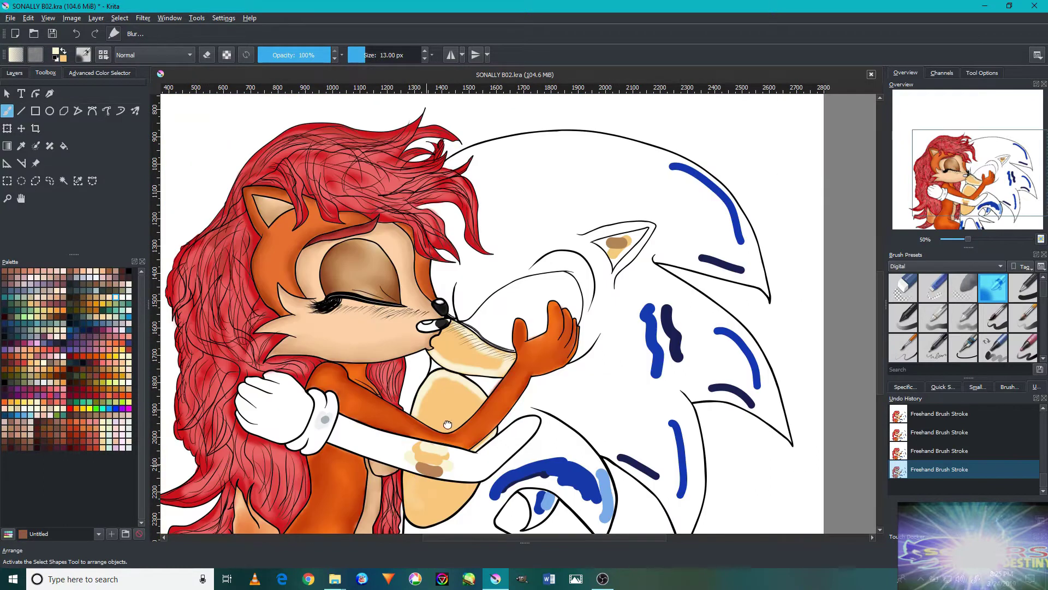
{"action": "scroll", "coordinate": [445, 311], "scroll_direction": "up", "scroll_amount": 5}
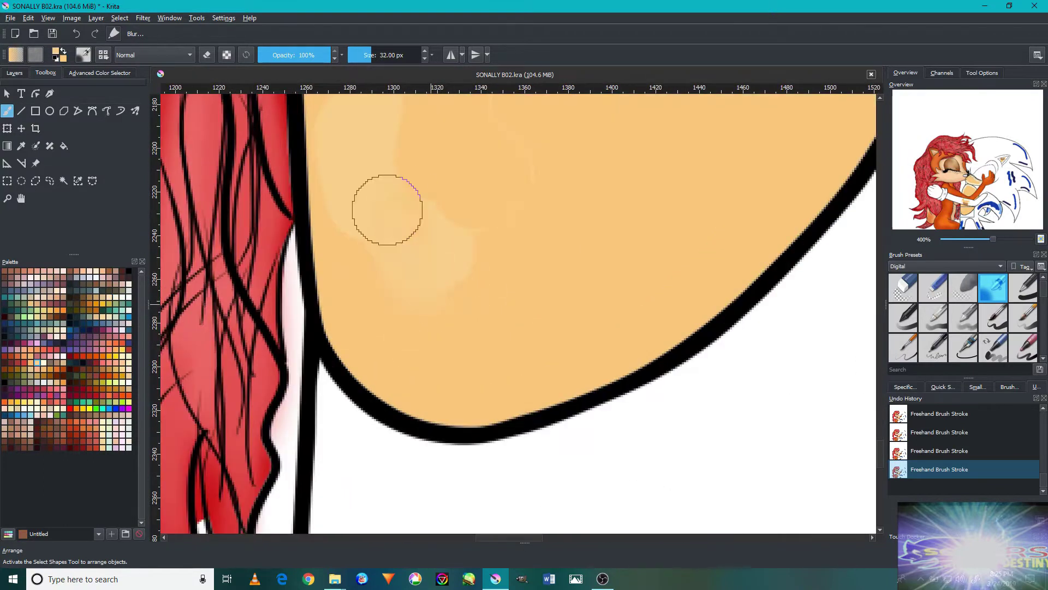
{"action": "scroll", "coordinate": [536, 240], "scroll_direction": "down", "scroll_amount": 2}
{"action": "scroll", "coordinate": [536, 497], "scroll_direction": "up", "scroll_amount": 1}
{"action": "scroll", "coordinate": [635, 239], "scroll_direction": "up", "scroll_amount": 1}
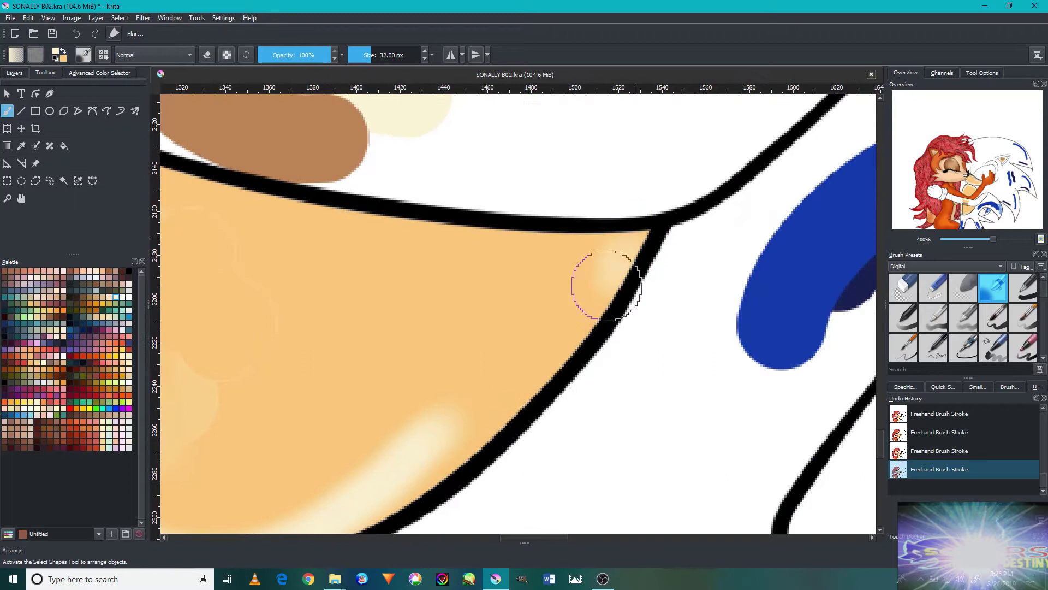
{"action": "scroll", "coordinate": [639, 262], "scroll_direction": "down", "scroll_amount": 1}
{"action": "scroll", "coordinate": [402, 299], "scroll_direction": "up", "scroll_amount": 1}
{"action": "scroll", "coordinate": [967, 334], "scroll_direction": "down", "scroll_amount": 2}
{"action": "left_click", "coordinate": [963, 317]}
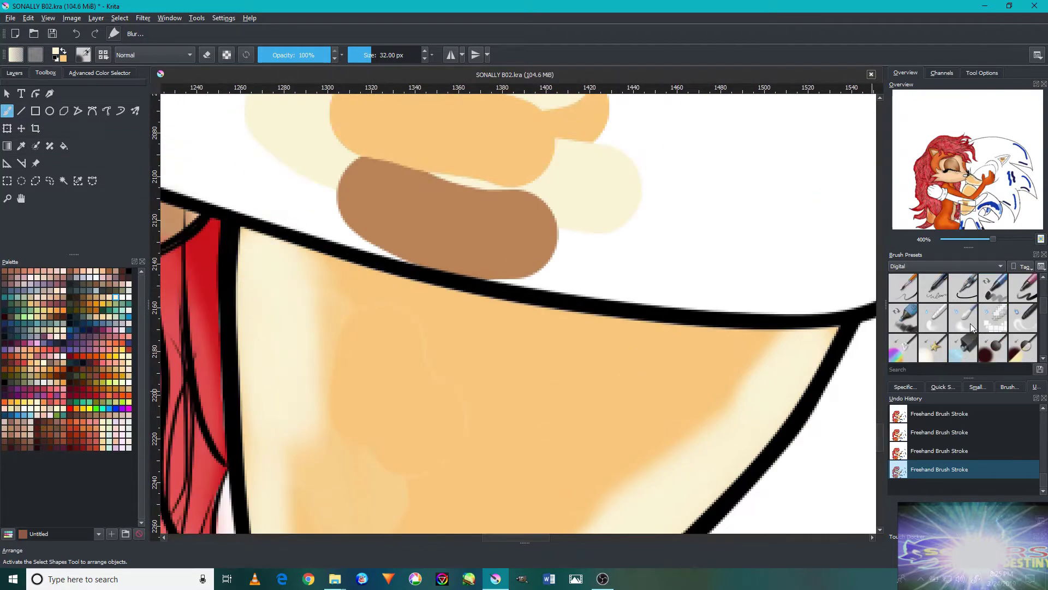
{"action": "scroll", "coordinate": [568, 471], "scroll_direction": "down", "scroll_amount": 3}
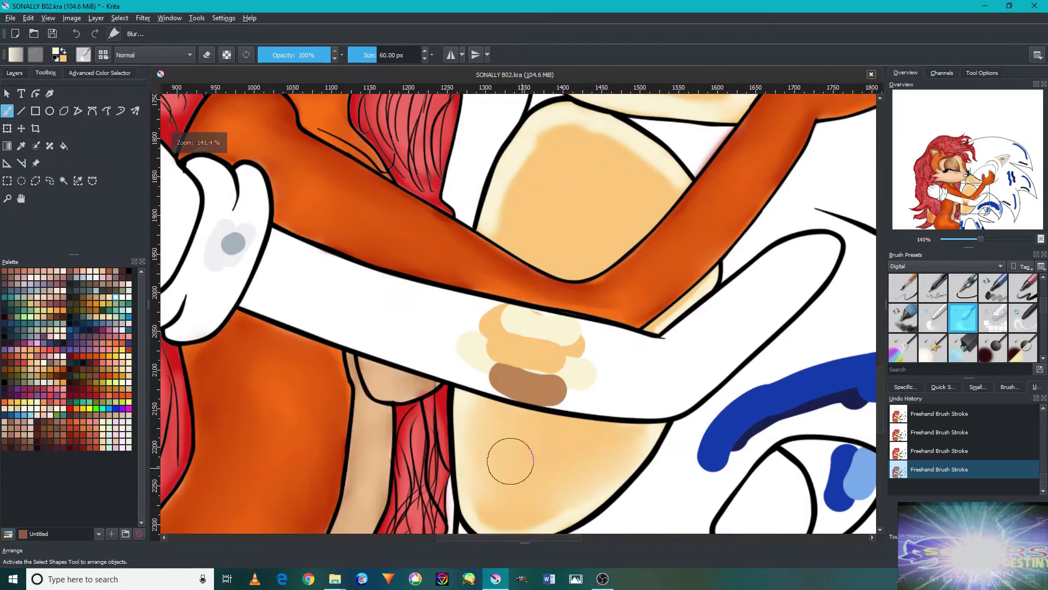
{"action": "scroll", "coordinate": [546, 278], "scroll_direction": "up", "scroll_amount": 1}
{"action": "scroll", "coordinate": [592, 335], "scroll_direction": "up", "scroll_amount": 1}
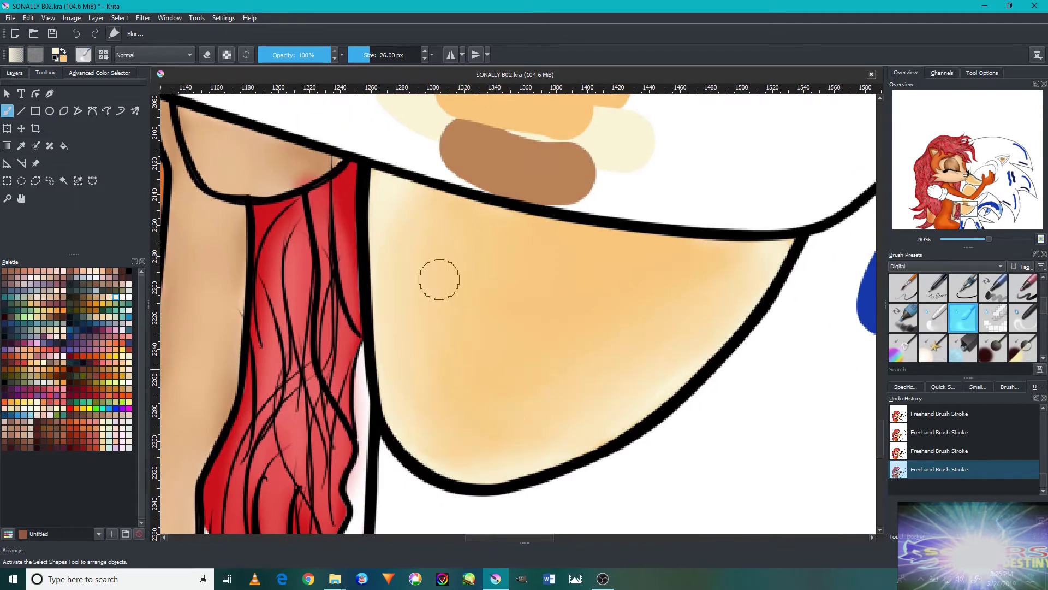
{"action": "scroll", "coordinate": [391, 196], "scroll_direction": "down", "scroll_amount": 2}
{"action": "scroll", "coordinate": [679, 321], "scroll_direction": "up", "scroll_amount": 3}
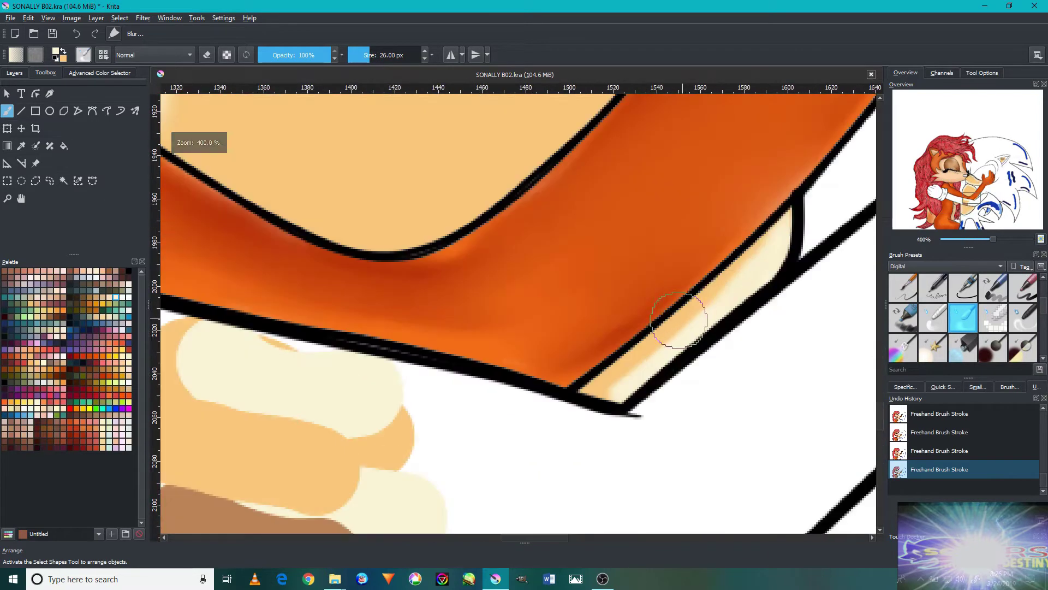
{"action": "scroll", "coordinate": [609, 393], "scroll_direction": "down", "scroll_amount": 3}
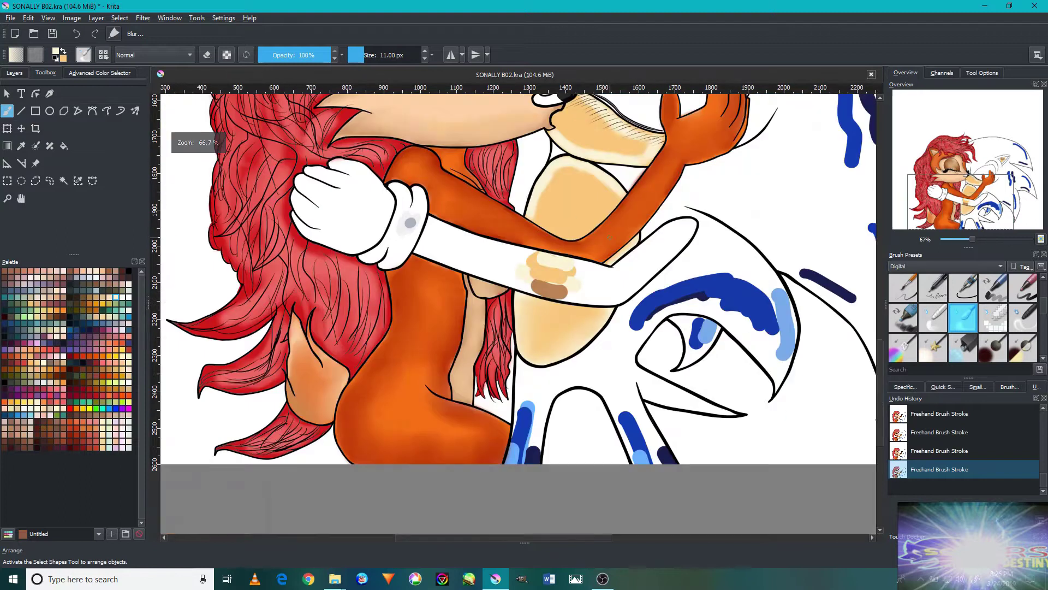
{"action": "scroll", "coordinate": [555, 258], "scroll_direction": "up", "scroll_amount": 2}
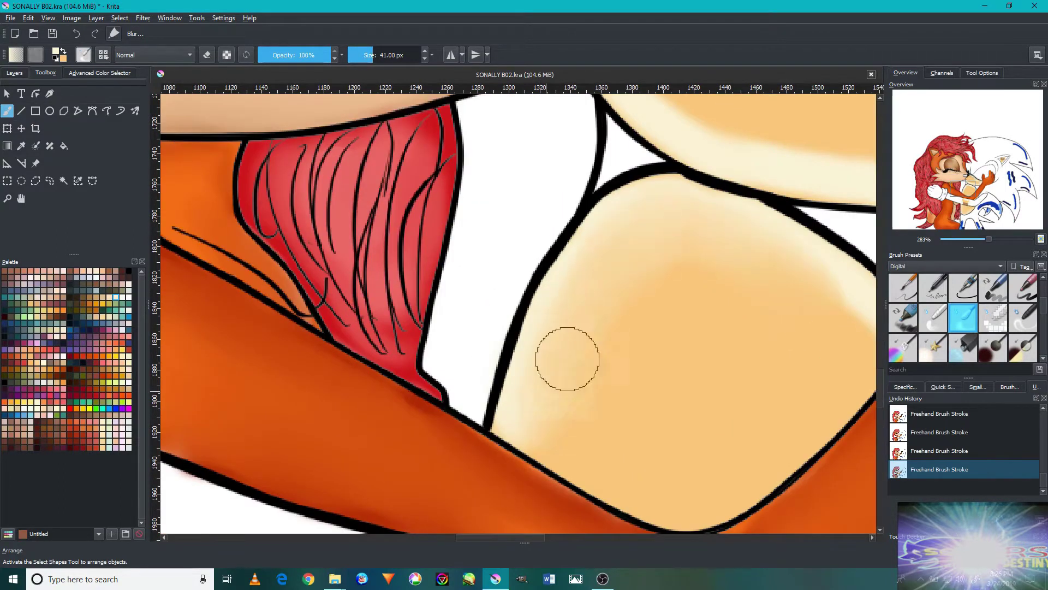
Smooth the light band along the lower fur near the face.
{"action": "left_click_drag", "start_coordinate": [706, 309], "coordinate": [590, 240]}
{"action": "scroll", "coordinate": [666, 330], "scroll_direction": "down", "scroll_amount": 3}
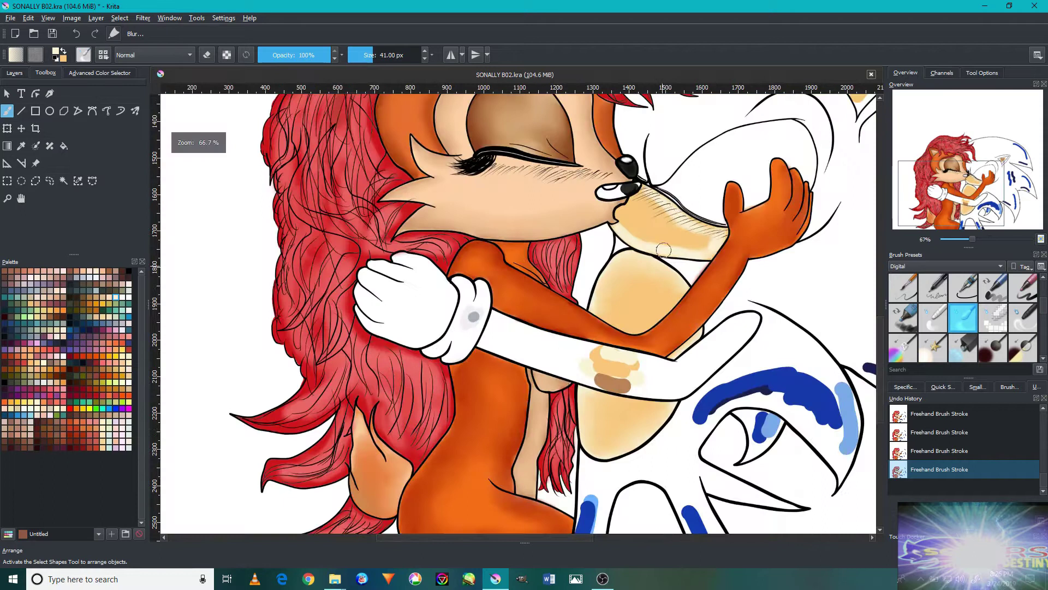
{"action": "scroll", "coordinate": [784, 295], "scroll_direction": "up", "scroll_amount": 3}
{"action": "mouse_move", "coordinate": [783, 295]}
{"action": "left_mouse_down"}
{"action": "mouse_move", "coordinate": [545, 306]}
{"action": "mouse_move", "coordinate": [749, 340]}
{"action": "left_mouse_up"}
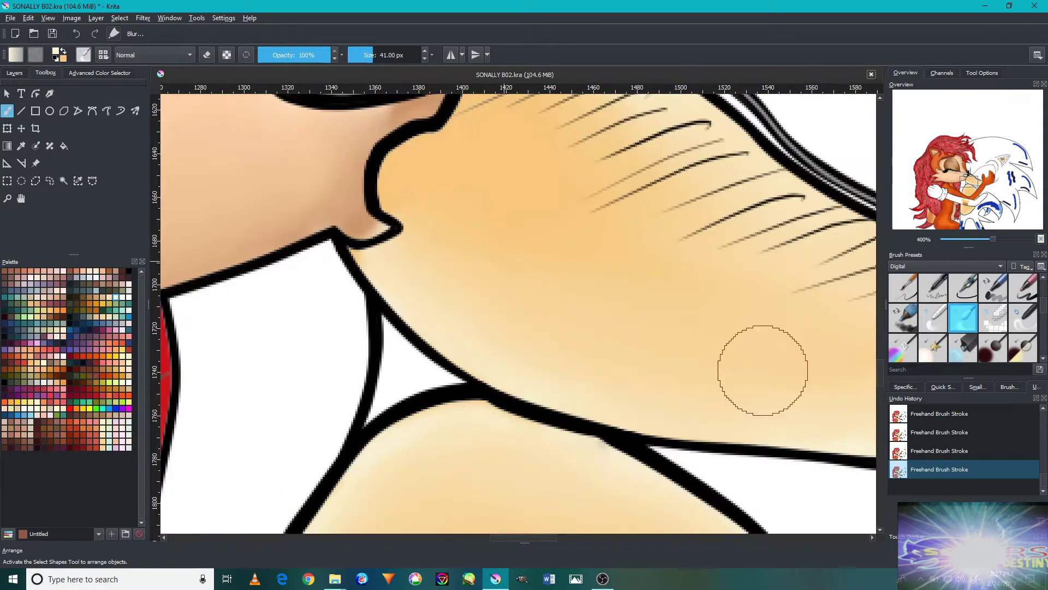
{"action": "scroll", "coordinate": [539, 269], "scroll_direction": "up", "scroll_amount": 3}
{"action": "scroll", "coordinate": [476, 305], "scroll_direction": "up", "scroll_amount": 3}
{"action": "scroll", "coordinate": [492, 391], "scroll_direction": "up", "scroll_amount": 1}
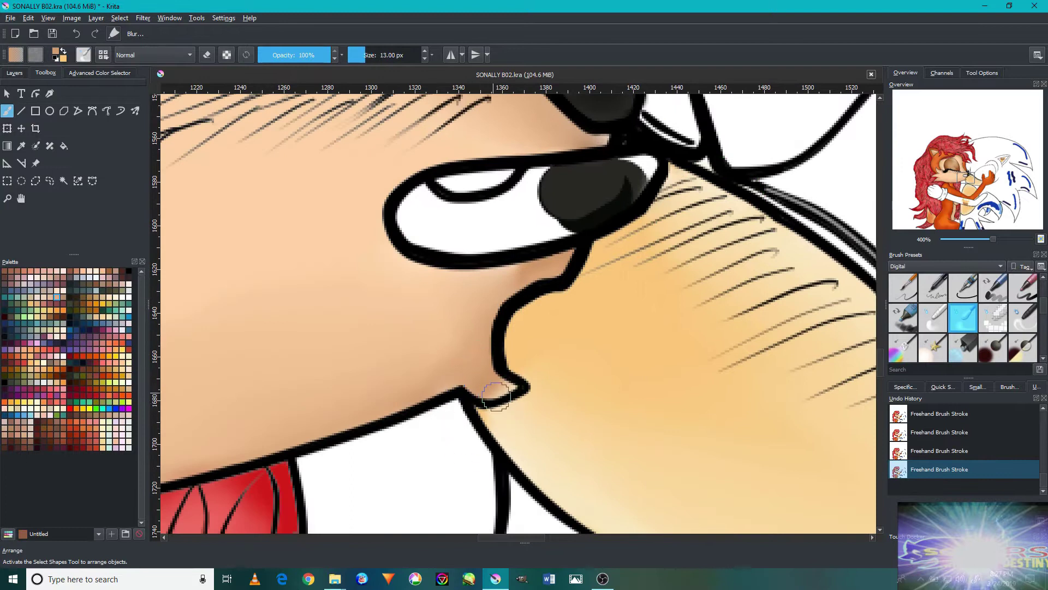
{"action": "scroll", "coordinate": [684, 323], "scroll_direction": "down", "scroll_amount": 5}
{"action": "scroll", "coordinate": [601, 300], "scroll_direction": "up", "scroll_amount": 4}
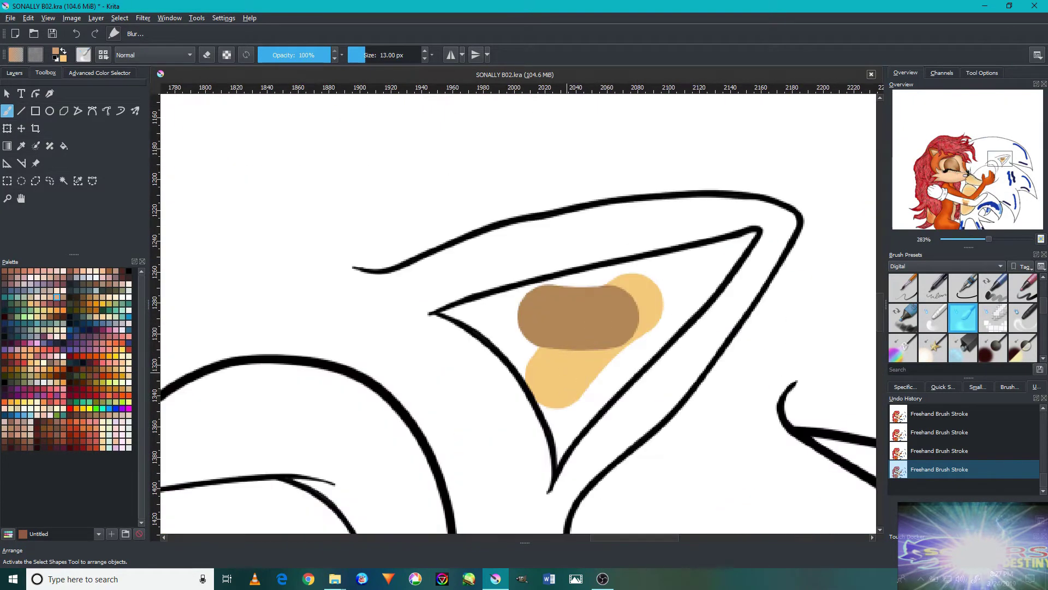
Flood-fill Sonic's inner ear with light tan and darken its top and left edges.
{"action": "key", "text": "f"}
{"action": "left_click", "coordinate": [676, 303]}
{"action": "left_click", "coordinate": [77, 34]}
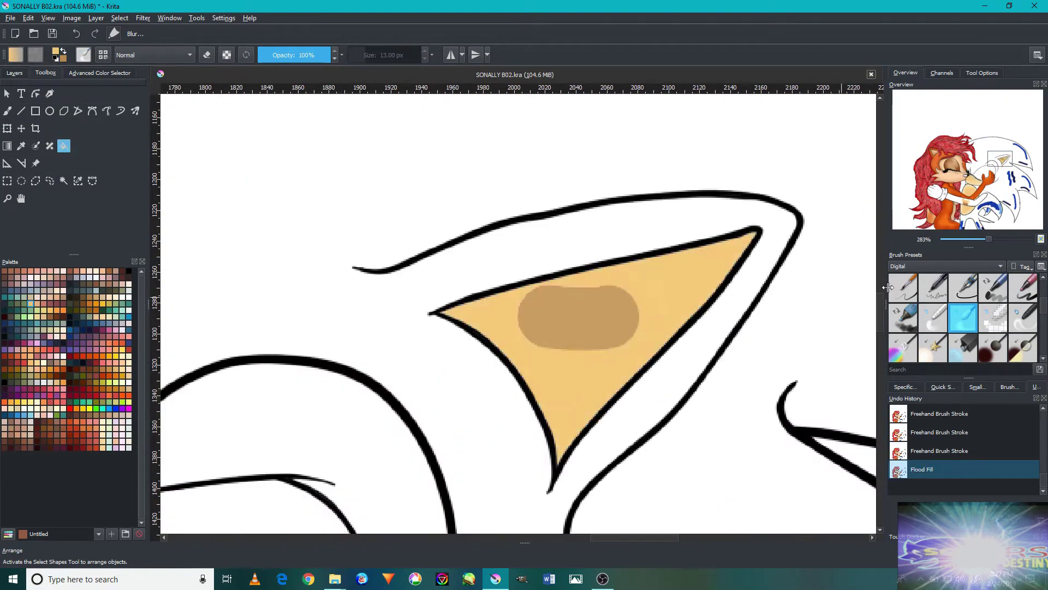
{"action": "scroll", "coordinate": [993, 304], "scroll_direction": "up", "scroll_amount": 2}
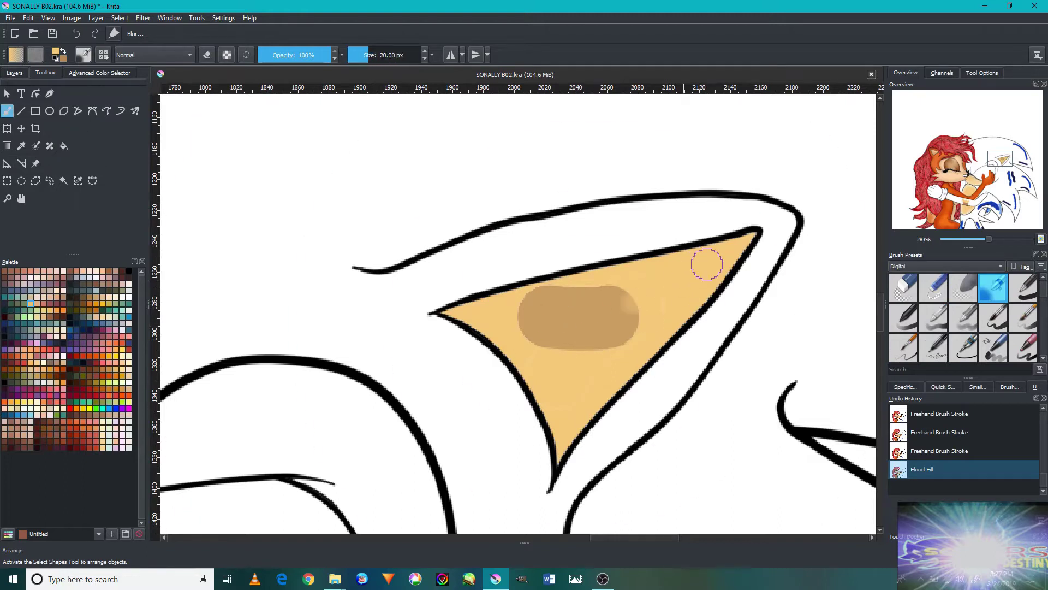
{"action": "mouse_move", "coordinate": [636, 290]}
{"action": "left_mouse_down"}
{"action": "mouse_move", "coordinate": [568, 278]}
{"action": "mouse_move", "coordinate": [448, 314]}
{"action": "mouse_move", "coordinate": [524, 404]}
{"action": "left_mouse_up"}
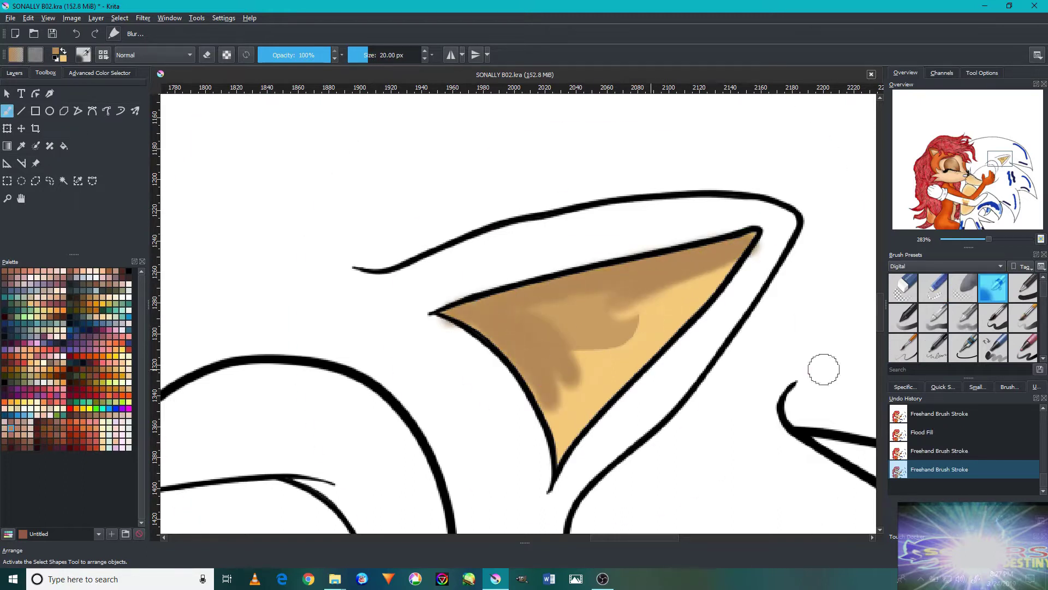
Blend the dark strokes inside the ear with a blending brush preset.
{"action": "scroll", "coordinate": [964, 317], "scroll_direction": "down", "scroll_amount": 2}
{"action": "left_click", "coordinate": [964, 316]}
{"action": "scroll", "coordinate": [612, 321], "scroll_direction": "up", "scroll_amount": 1}
{"action": "left_click_drag", "start_coordinate": [612, 321], "coordinate": [592, 330]}
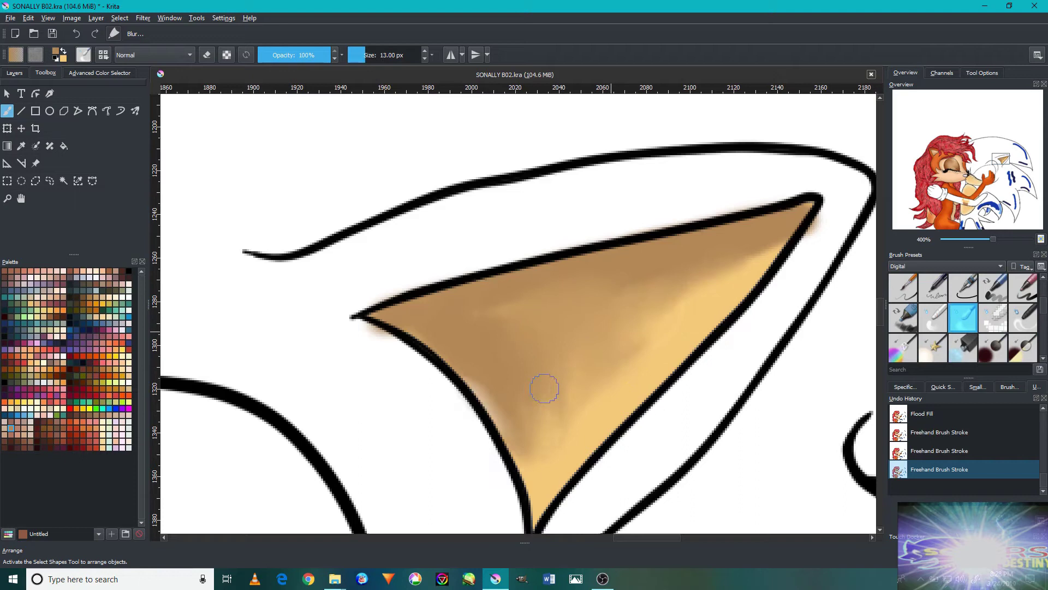
Enlarge the blending brush to 32 px and smooth the remaining ear shading.
{"action": "left_click_drag", "start_coordinate": [593, 344], "coordinate": [627, 358]}
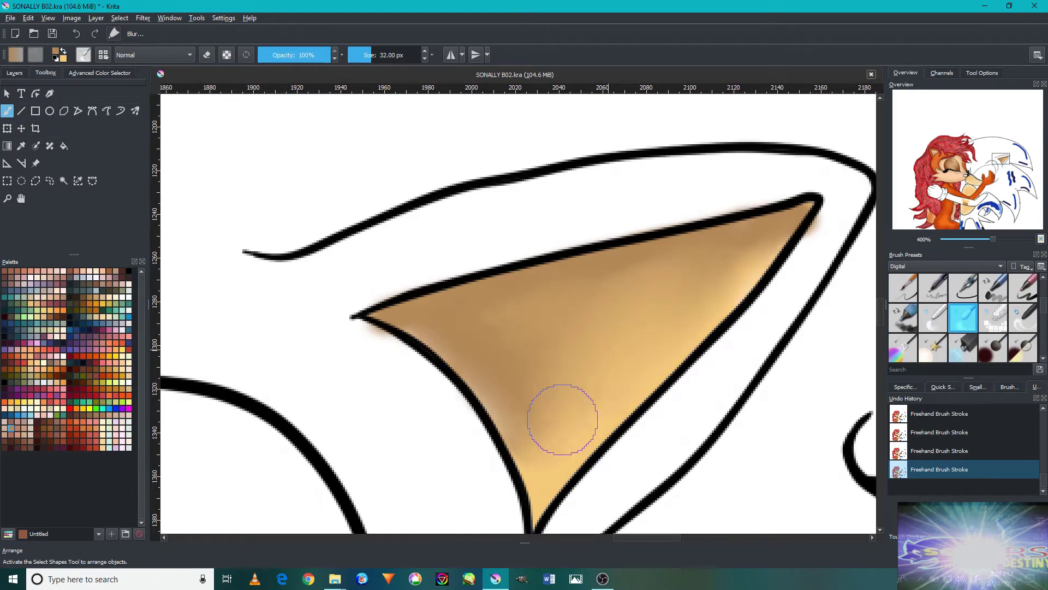
{"action": "scroll", "coordinate": [597, 374], "scroll_direction": "down", "scroll_amount": 5}
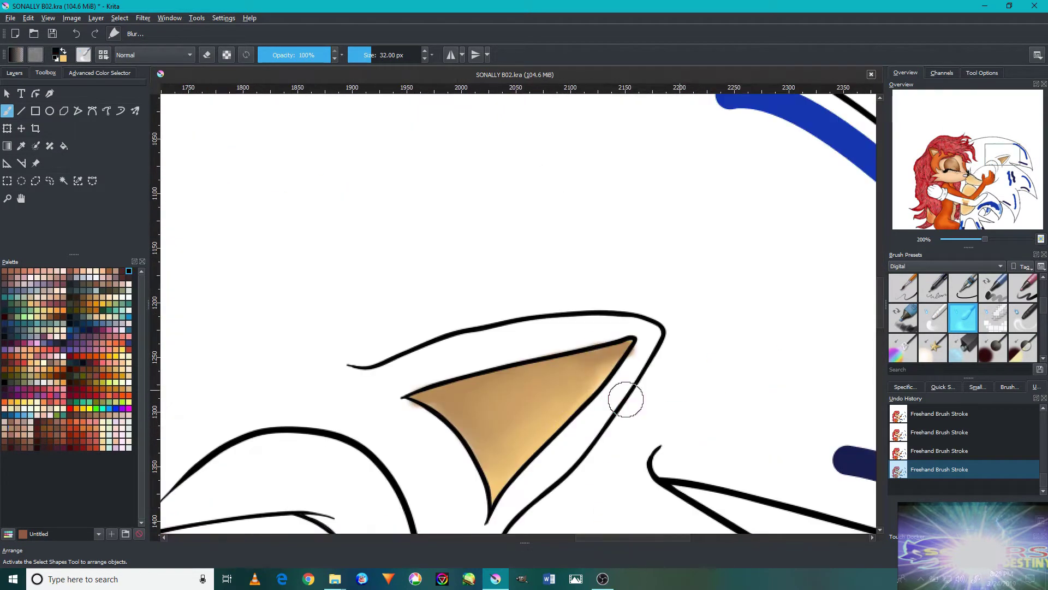
{"action": "scroll", "coordinate": [546, 350], "scroll_direction": "up", "scroll_amount": 4}
{"action": "scroll", "coordinate": [531, 332], "scroll_direction": "down", "scroll_amount": 6}
{"action": "scroll", "coordinate": [530, 331], "scroll_direction": "up", "scroll_amount": 4}
{"action": "scroll", "coordinate": [539, 246], "scroll_direction": "up", "scroll_amount": 2}
{"action": "scroll", "coordinate": [580, 292], "scroll_direction": "up", "scroll_amount": 1}
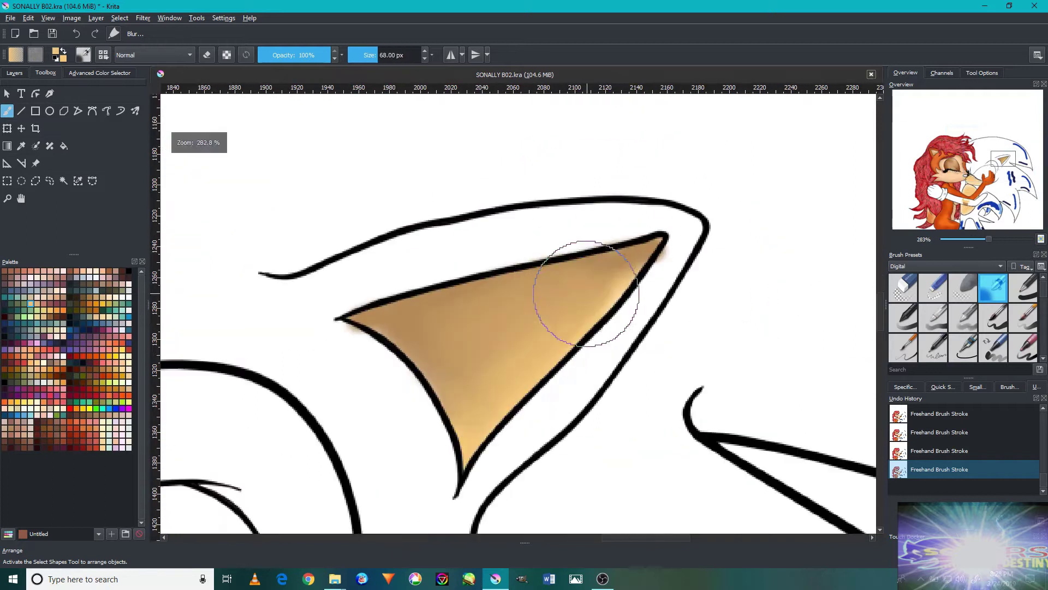
{"action": "left_click_drag", "start_coordinate": [470, 394], "coordinate": [480, 398]}
{"action": "key", "text": "slash"}
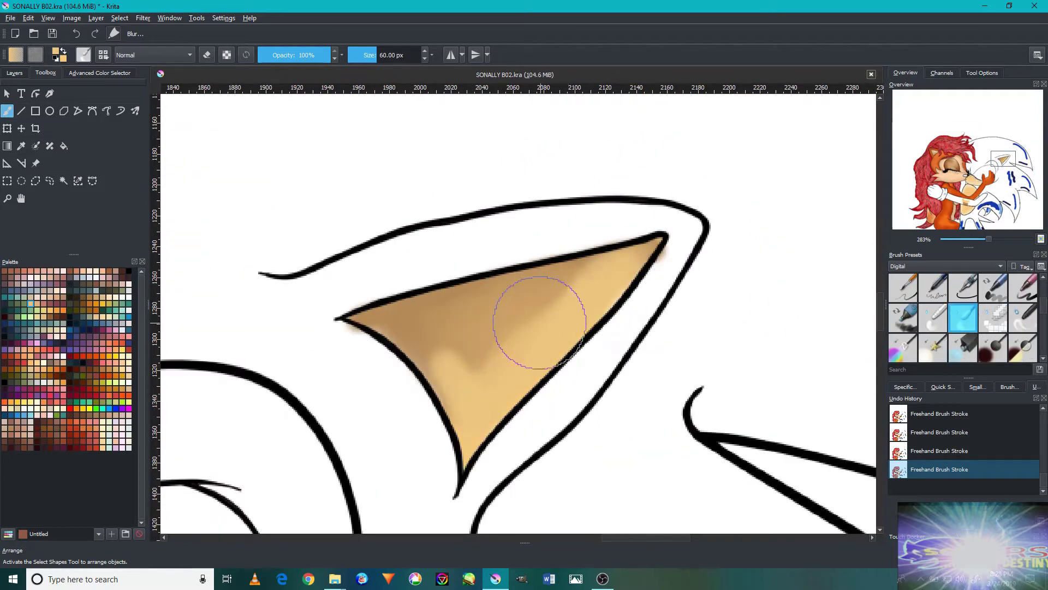
{"action": "scroll", "coordinate": [481, 281], "scroll_direction": "down", "scroll_amount": 1}
{"action": "scroll", "coordinate": [515, 224], "scroll_direction": "up", "scroll_amount": 1}
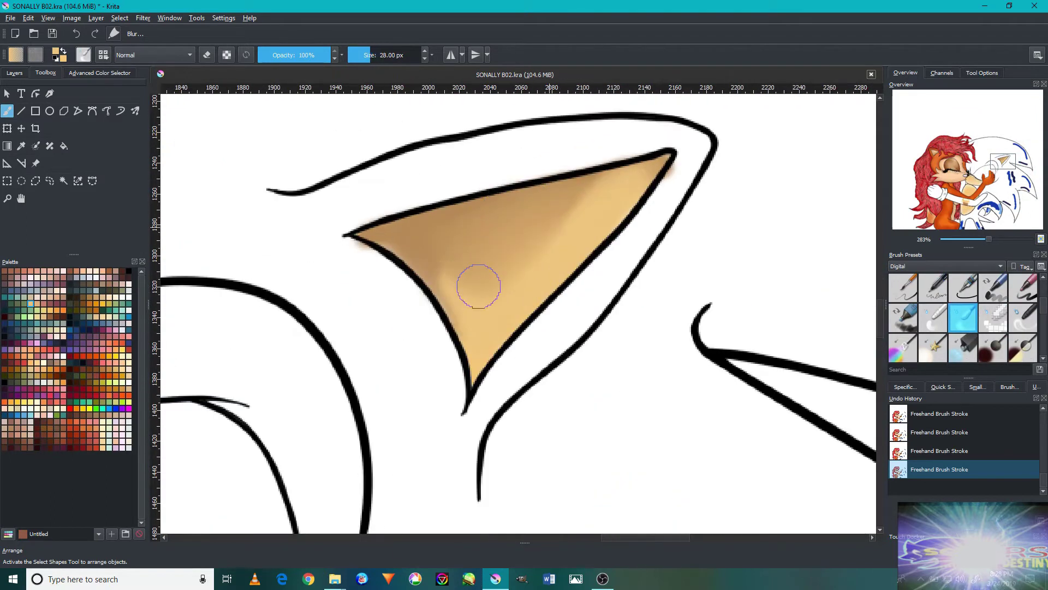
{"action": "scroll", "coordinate": [553, 208], "scroll_direction": "down", "scroll_amount": 6}
{"action": "scroll", "coordinate": [362, 389], "scroll_direction": "up", "scroll_amount": 5}
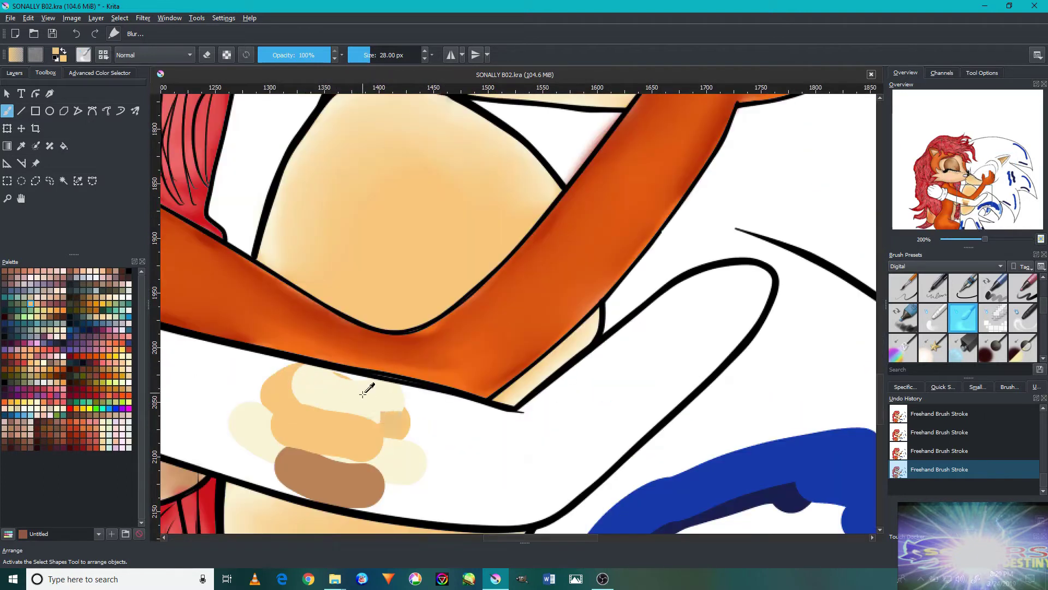
Flood-fill the white arm with skin colour and blend it along the finger.
{"action": "left_click", "coordinate": [451, 453]}
{"action": "key", "text": "ctrl+z"}
{"action": "left_click", "coordinate": [452, 456]}
{"action": "scroll", "coordinate": [1022, 309], "scroll_direction": "up", "scroll_amount": 2}
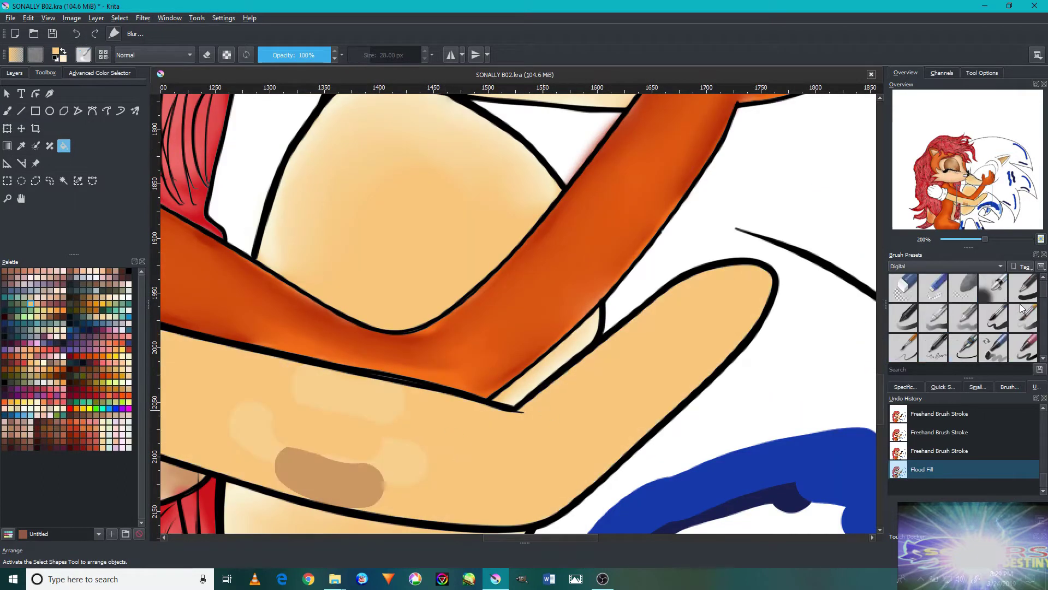
{"action": "scroll", "coordinate": [688, 311], "scroll_direction": "up", "scroll_amount": 1}
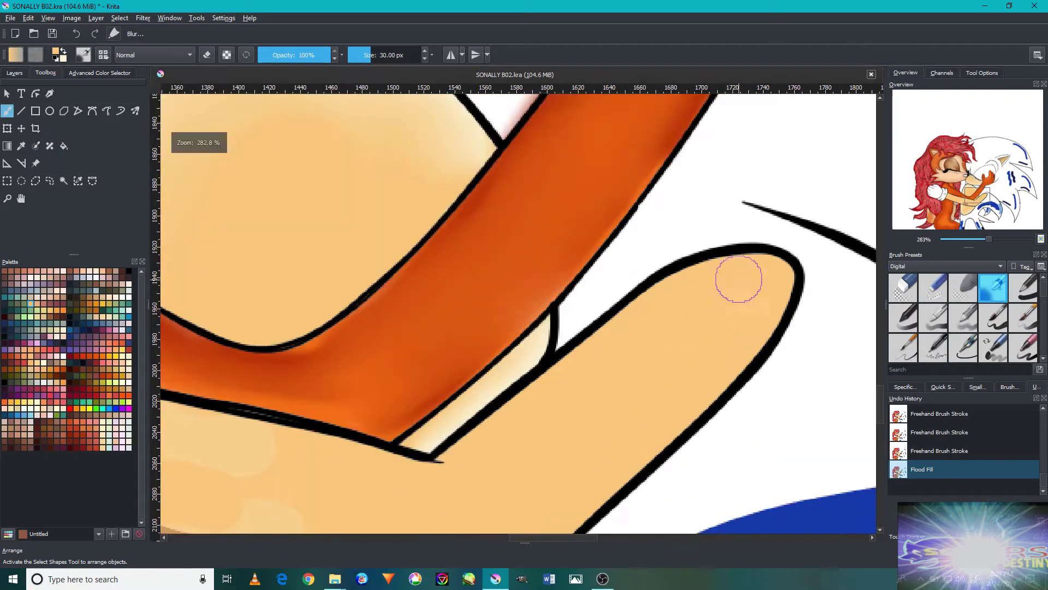
{"action": "mouse_move", "coordinate": [600, 366]}
{"action": "left_mouse_down"}
{"action": "mouse_move", "coordinate": [655, 351]}
{"action": "mouse_move", "coordinate": [585, 379]}
{"action": "mouse_move", "coordinate": [583, 411]}
{"action": "mouse_move", "coordinate": [499, 433]}
{"action": "mouse_move", "coordinate": [592, 363]}
{"action": "mouse_move", "coordinate": [667, 421]}
{"action": "mouse_move", "coordinate": [584, 415]}
{"action": "mouse_move", "coordinate": [403, 328]}
{"action": "mouse_move", "coordinate": [604, 402]}
{"action": "left_mouse_up"}
Sample the peach skin tone and paint it over the dark brown swatch.
{"action": "scroll", "coordinate": [585, 379], "scroll_direction": "up", "scroll_amount": 2}
{"action": "scroll", "coordinate": [688, 468], "scroll_direction": "up", "scroll_amount": 2}
{"action": "left_click", "coordinate": [637, 370], "text": "ctrl"}
{"action": "left_click_drag", "start_coordinate": [597, 449], "coordinate": [580, 286]}
{"action": "scroll", "coordinate": [525, 288], "scroll_direction": "down", "scroll_amount": 3}
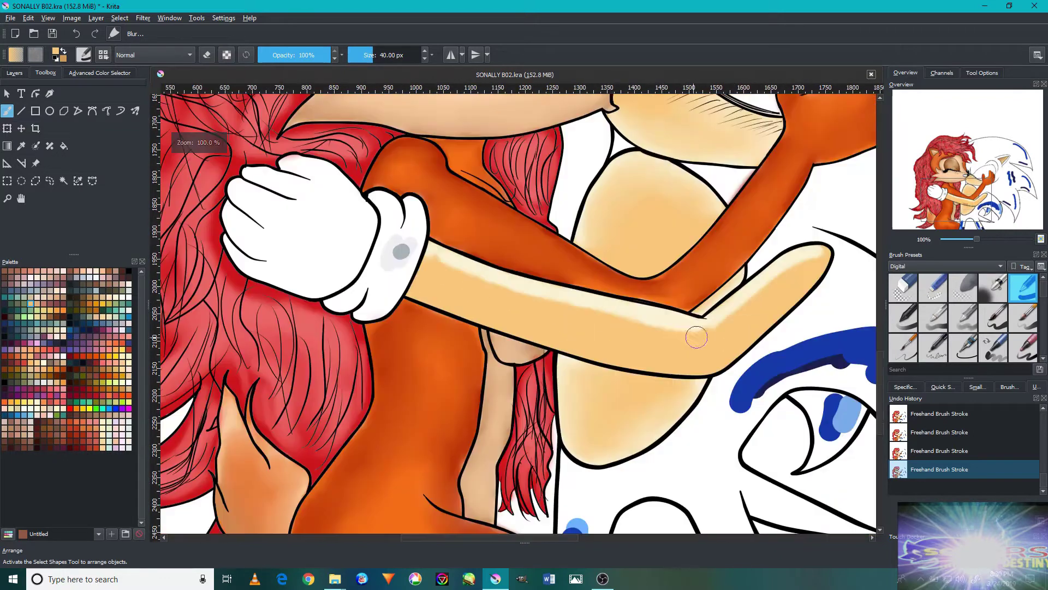
{"action": "key", "text": "slash"}
Darken the shading along the finger's lower edge and the hand outline.
{"action": "mouse_move", "coordinate": [699, 235]}
{"action": "left_mouse_down"}
{"action": "mouse_move", "coordinate": [385, 464]}
{"action": "mouse_move", "coordinate": [550, 440]}
{"action": "mouse_move", "coordinate": [613, 463]}
{"action": "left_mouse_up"}
{"action": "left_click_drag", "start_coordinate": [648, 393], "coordinate": [787, 397]}
{"action": "scroll", "coordinate": [442, 376], "scroll_direction": "up", "scroll_amount": 2}
{"action": "left_click_drag", "start_coordinate": [442, 377], "coordinate": [415, 355]}
{"action": "scroll", "coordinate": [568, 356], "scroll_direction": "down", "scroll_amount": 2}
{"action": "scroll", "coordinate": [503, 357], "scroll_direction": "up", "scroll_amount": 2}
{"action": "mouse_move", "coordinate": [486, 363]}
{"action": "left_mouse_down"}
{"action": "mouse_move", "coordinate": [502, 357]}
{"action": "mouse_move", "coordinate": [459, 297]}
{"action": "left_mouse_up"}
Add darker shading near the finger and along the length of the peach arm.
{"action": "scroll", "coordinate": [543, 269], "scroll_direction": "up", "scroll_amount": 2}
{"action": "left_click_drag", "start_coordinate": [344, 289], "coordinate": [366, 442]}
{"action": "scroll", "coordinate": [366, 442], "scroll_direction": "down", "scroll_amount": 2}
{"action": "mouse_move", "coordinate": [306, 311]}
{"action": "left_mouse_down"}
{"action": "mouse_move", "coordinate": [417, 402]}
{"action": "mouse_move", "coordinate": [645, 454]}
{"action": "left_mouse_up"}
{"action": "scroll", "coordinate": [732, 393], "scroll_direction": "down", "scroll_amount": 2}
{"action": "scroll", "coordinate": [765, 281], "scroll_direction": "down", "scroll_amount": 3}
{"action": "scroll", "coordinate": [765, 281], "scroll_direction": "up", "scroll_amount": 7}
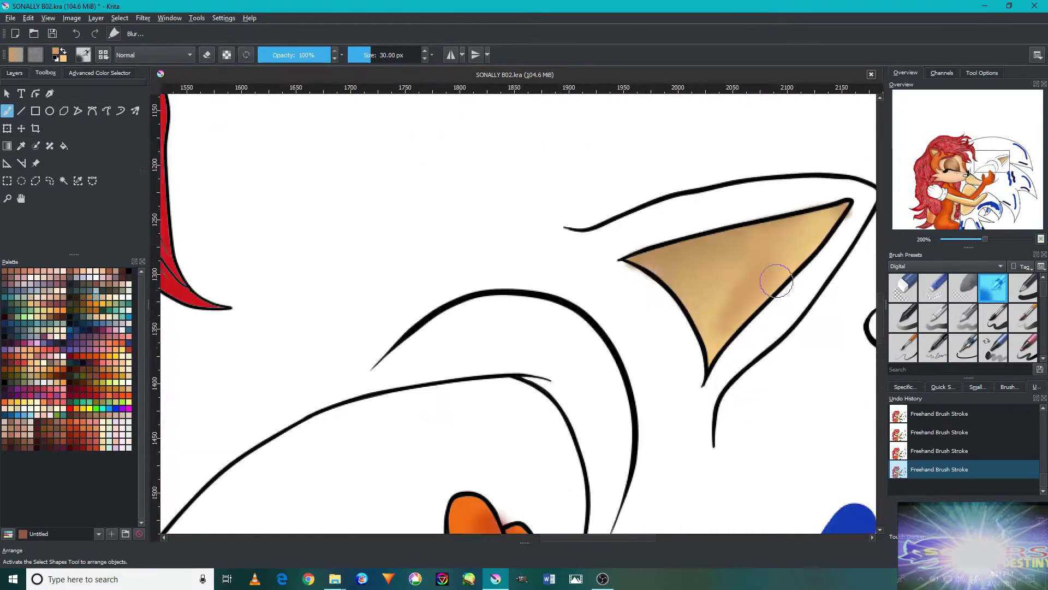
{"action": "scroll", "coordinate": [748, 285], "scroll_direction": "down", "scroll_amount": 3}
Switch back to the blending brush and zoom in to prepare for softening.
{"action": "key", "text": "/"}
{"action": "scroll", "coordinate": [703, 281], "scroll_direction": "up", "scroll_amount": 3}
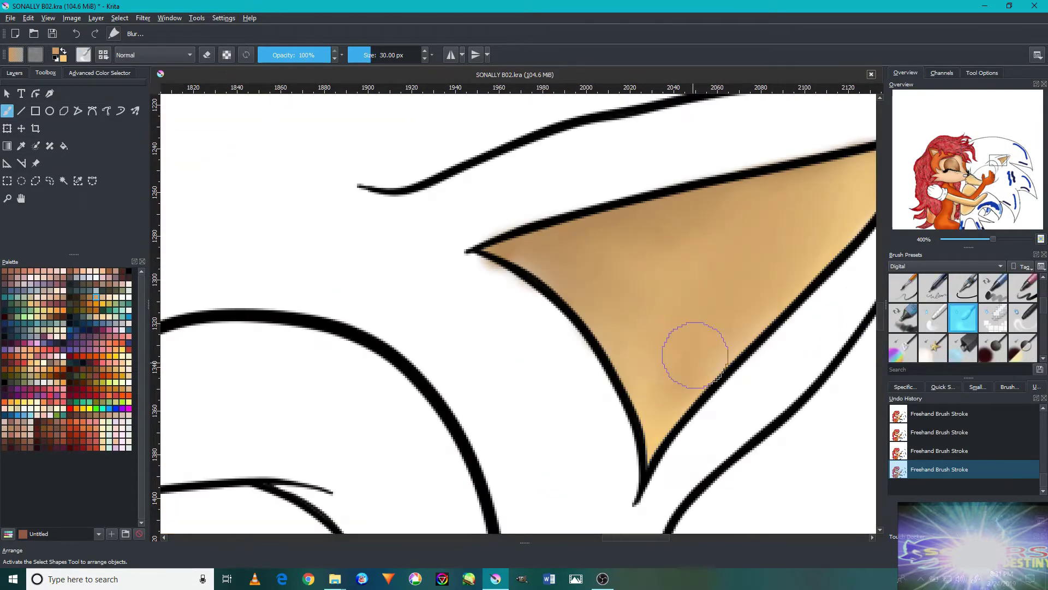
{"action": "scroll", "coordinate": [768, 289], "scroll_direction": "down", "scroll_amount": 4}
{"action": "scroll", "coordinate": [436, 436], "scroll_direction": "up", "scroll_amount": 2}
{"action": "scroll", "coordinate": [706, 362], "scroll_direction": "up", "scroll_amount": 2}
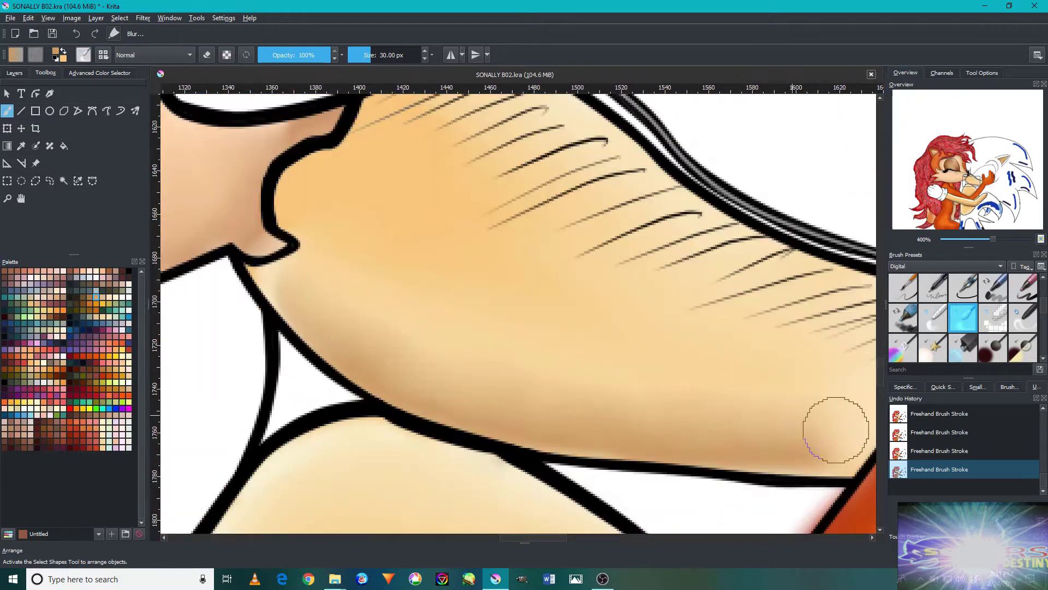
Zoom in on the tan arm and soften its lower outline with the Blur brush.
{"action": "scroll", "coordinate": [655, 357], "scroll_direction": "down", "scroll_amount": 1}
{"action": "scroll", "coordinate": [490, 471], "scroll_direction": "down", "scroll_amount": 3}
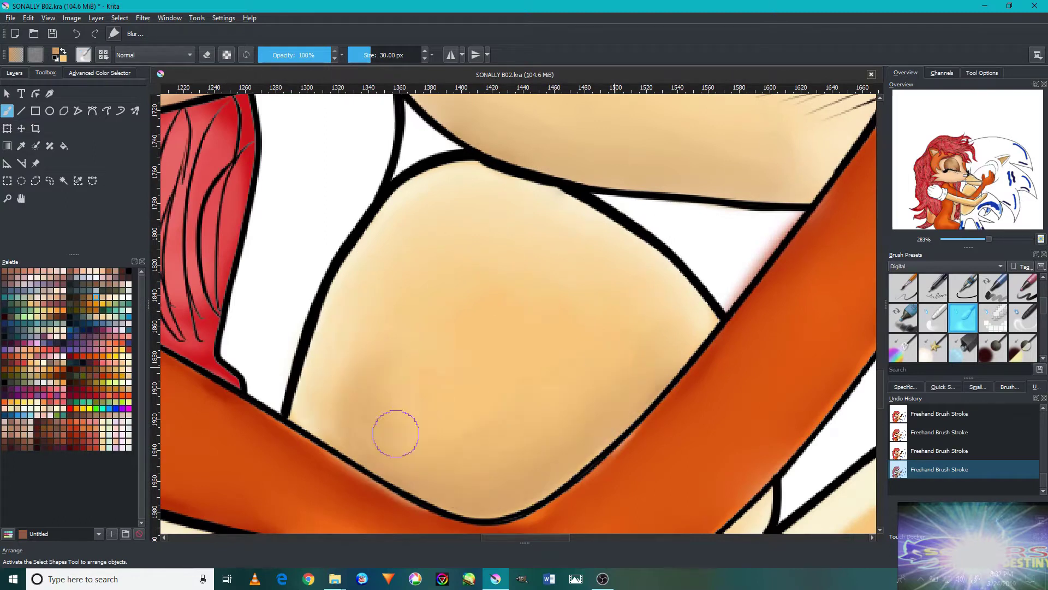
{"action": "scroll", "coordinate": [381, 398], "scroll_direction": "down", "scroll_amount": 6}
{"action": "scroll", "coordinate": [412, 431], "scroll_direction": "up", "scroll_amount": 5}
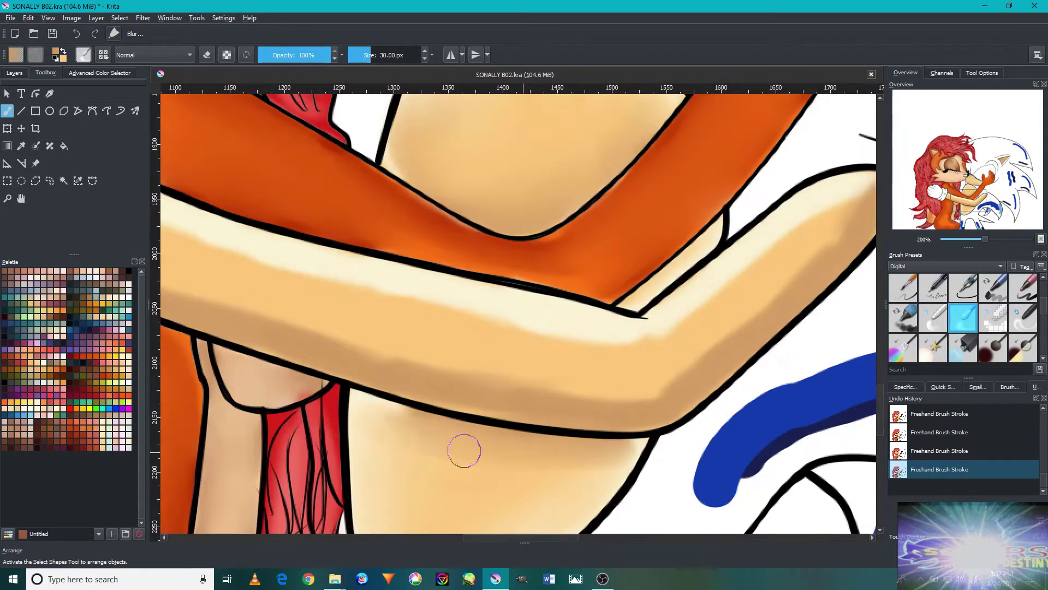
{"action": "mouse_move", "coordinate": [391, 460]}
{"action": "left_mouse_down"}
{"action": "mouse_move", "coordinate": [496, 444]}
{"action": "mouse_move", "coordinate": [396, 423]}
{"action": "left_mouse_up"}
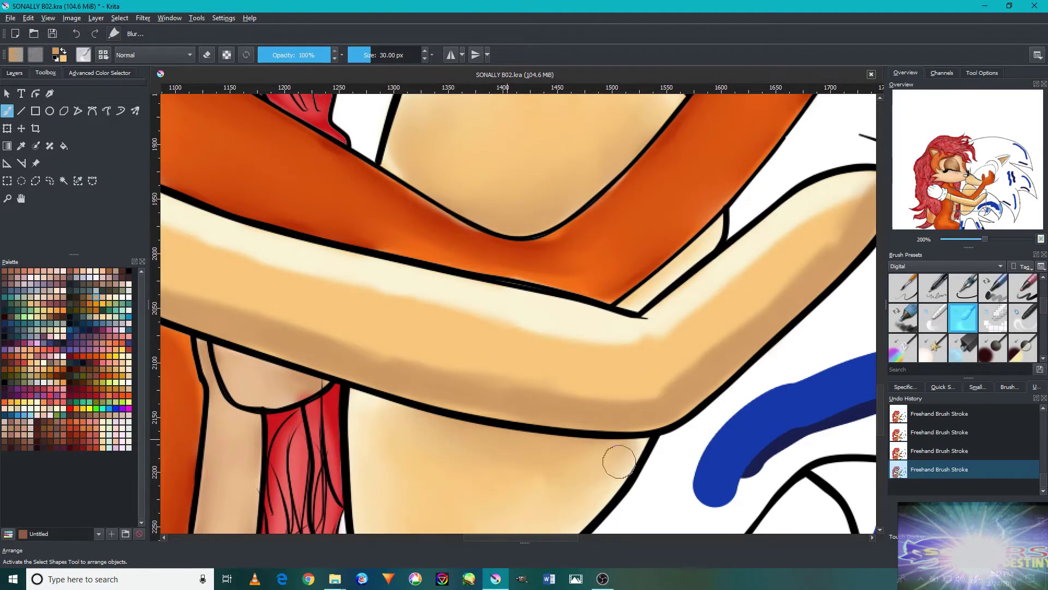
{"action": "scroll", "coordinate": [619, 461], "scroll_direction": "down", "scroll_amount": 2}
{"action": "scroll", "coordinate": [548, 498], "scroll_direction": "down", "scroll_amount": 2}
{"action": "scroll", "coordinate": [537, 455], "scroll_direction": "up", "scroll_amount": 2}
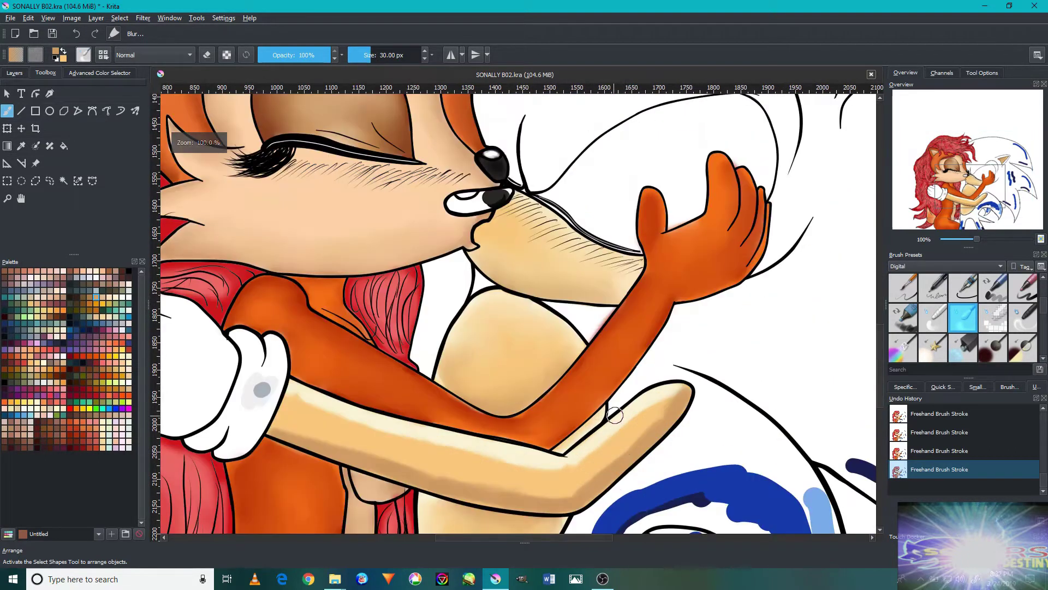
{"action": "scroll", "coordinate": [720, 351], "scroll_direction": "up", "scroll_amount": 2}
{"action": "scroll", "coordinate": [538, 528], "scroll_direction": "down", "scroll_amount": 2}
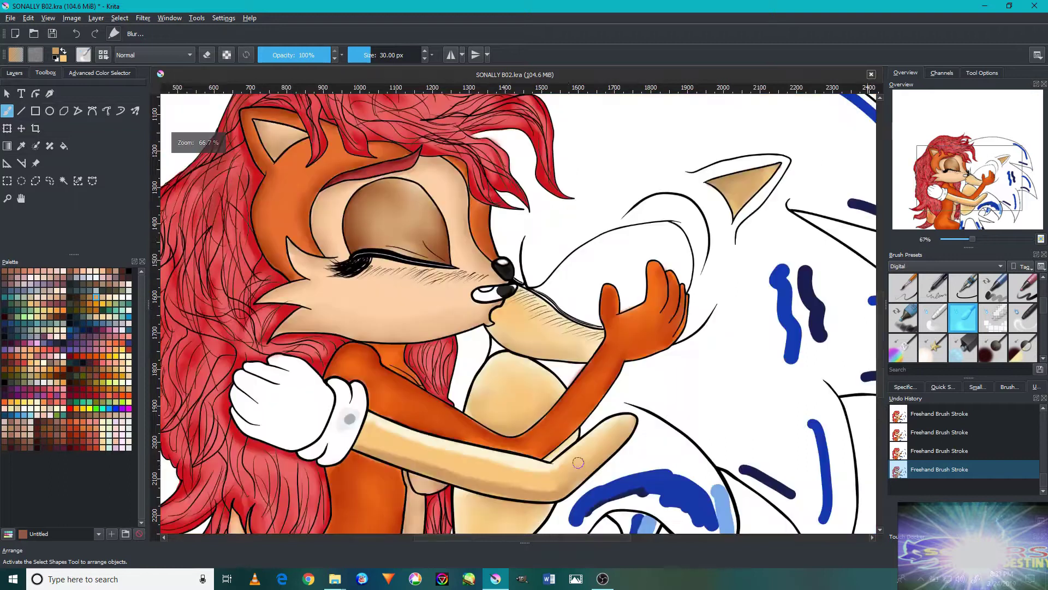
{"action": "scroll", "coordinate": [486, 440], "scroll_direction": "up", "scroll_amount": 2}
Blur the dark shading band and smooth the highlight band along the arm, then enlarge the brush to 600 px.
{"action": "left_click_drag", "start_coordinate": [464, 477], "coordinate": [589, 459]}
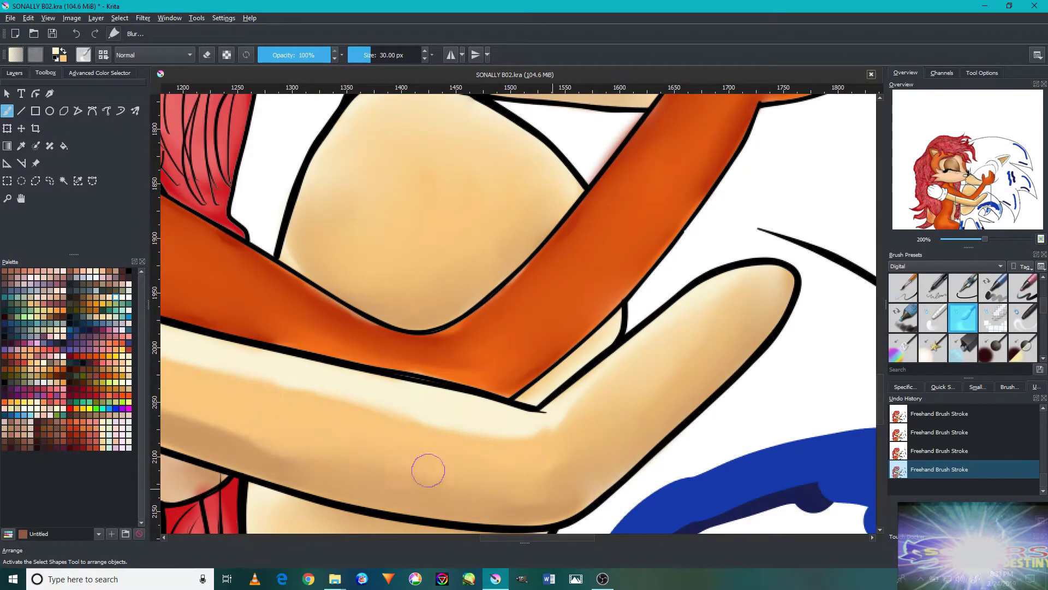
{"action": "left_click_drag", "start_coordinate": [240, 432], "coordinate": [461, 485]}
{"action": "left_click_drag", "start_coordinate": [670, 499], "coordinate": [246, 410]}
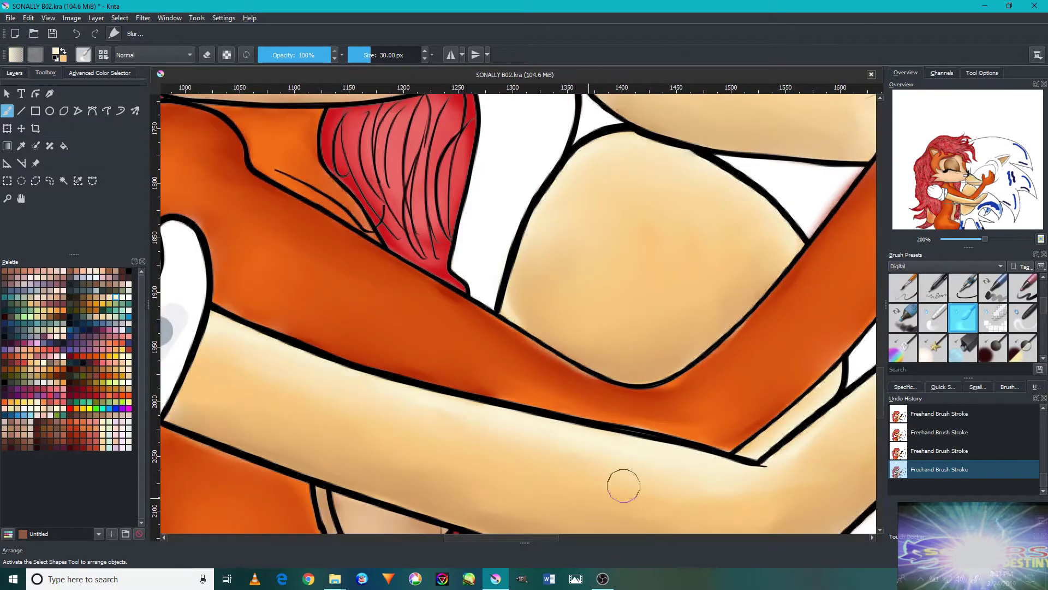
{"action": "scroll", "coordinate": [258, 409], "scroll_direction": "down", "scroll_amount": 5}
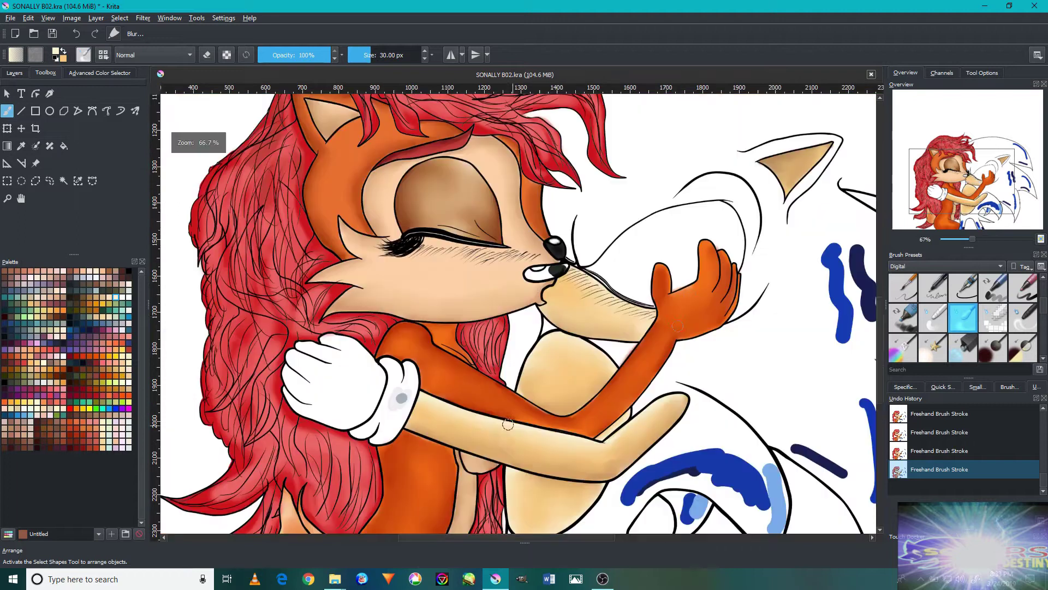
{"action": "scroll", "coordinate": [627, 475], "scroll_direction": "up", "scroll_amount": 5}
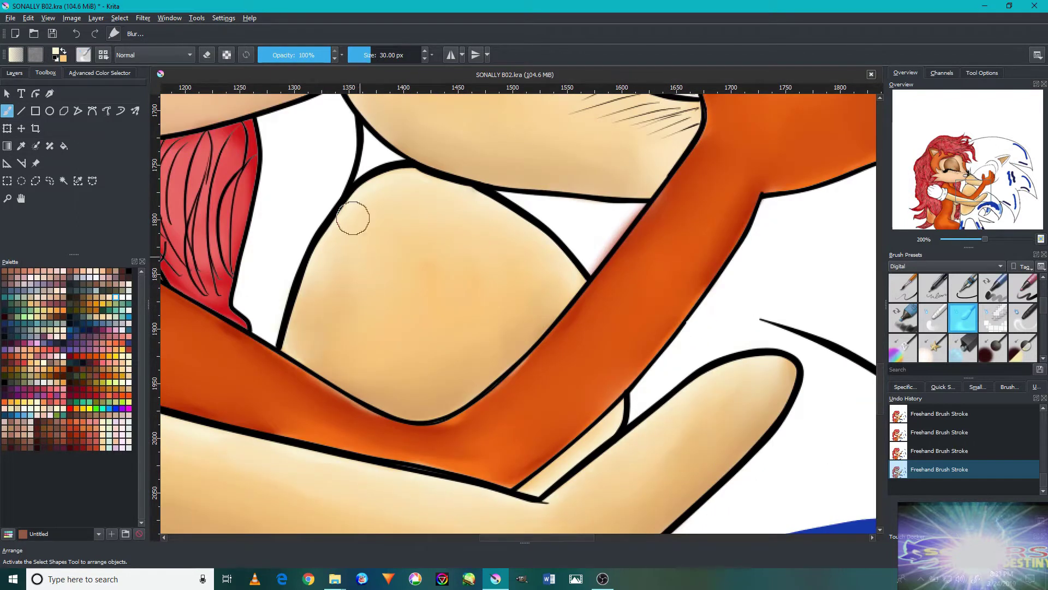
{"action": "scroll", "coordinate": [352, 218], "scroll_direction": "down", "scroll_amount": 5}
{"action": "scroll", "coordinate": [616, 291], "scroll_direction": "up", "scroll_amount": 1}
{"action": "key", "text": "slash"}
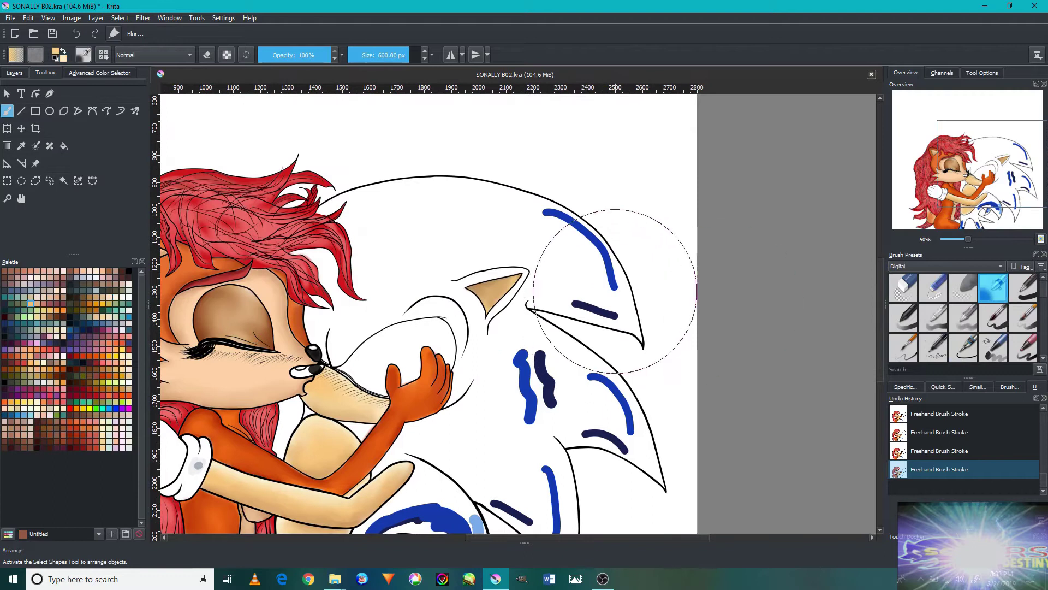
With a 24 px brush, blend the ear's light and dark tan patches, then fit the page to view.
{"action": "scroll", "coordinate": [582, 296], "scroll_direction": "up", "scroll_amount": 4}
{"action": "key", "text": "slash"}
{"action": "scroll", "coordinate": [293, 258], "scroll_direction": "up", "scroll_amount": 2}
{"action": "mouse_move", "coordinate": [461, 442]}
{"action": "left_mouse_down"}
{"action": "mouse_move", "coordinate": [725, 153]}
{"action": "mouse_move", "coordinate": [508, 219]}
{"action": "left_mouse_up"}
{"action": "scroll", "coordinate": [683, 327], "scroll_direction": "down", "scroll_amount": 5}
{"action": "scroll", "coordinate": [580, 334], "scroll_direction": "up", "scroll_amount": 2}
{"action": "scroll", "coordinate": [579, 334], "scroll_direction": "up", "scroll_amount": 2}
{"action": "mouse_move", "coordinate": [580, 335]}
{"action": "left_mouse_down"}
{"action": "mouse_move", "coordinate": [629, 297]}
{"action": "mouse_move", "coordinate": [550, 386]}
{"action": "mouse_move", "coordinate": [511, 321]}
{"action": "left_mouse_up"}
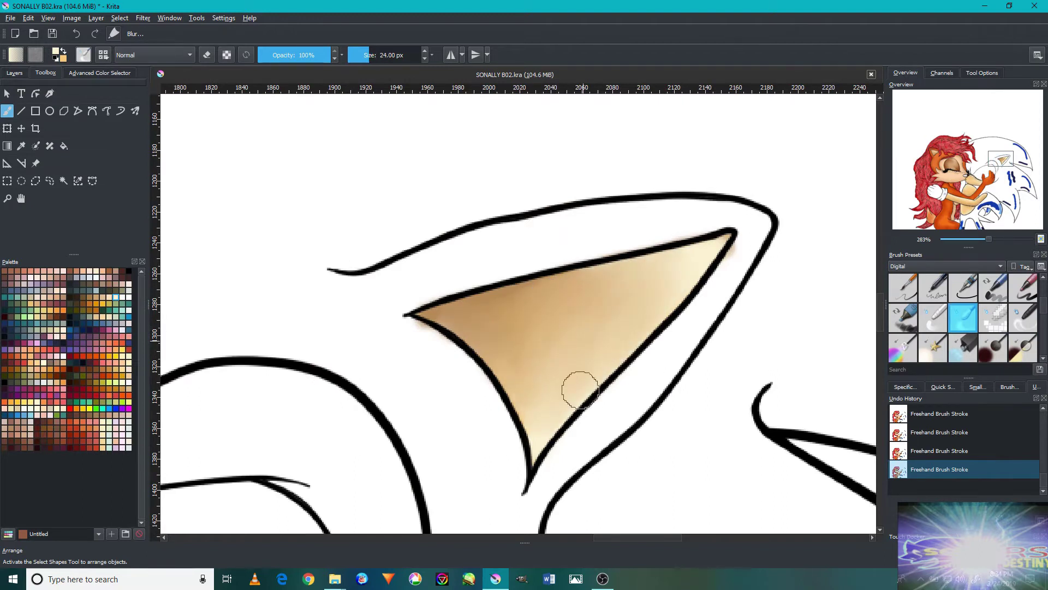
{"action": "key", "text": "2"}
{"action": "left_click", "coordinate": [602, 578]}
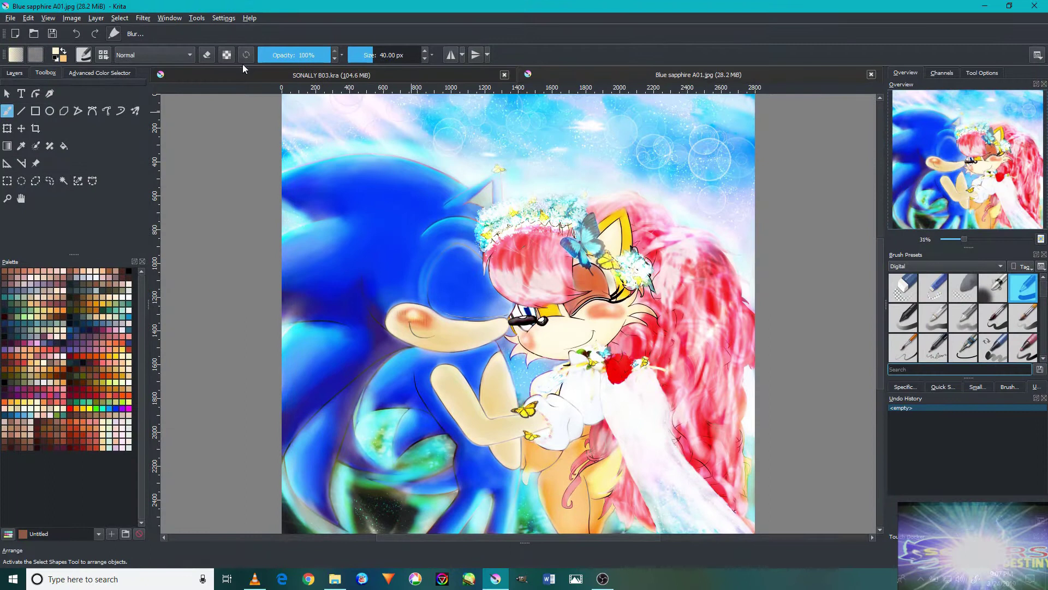
Return to Krita's SONALLY B03.kra document tab.
{"action": "left_click", "coordinate": [245, 74]}
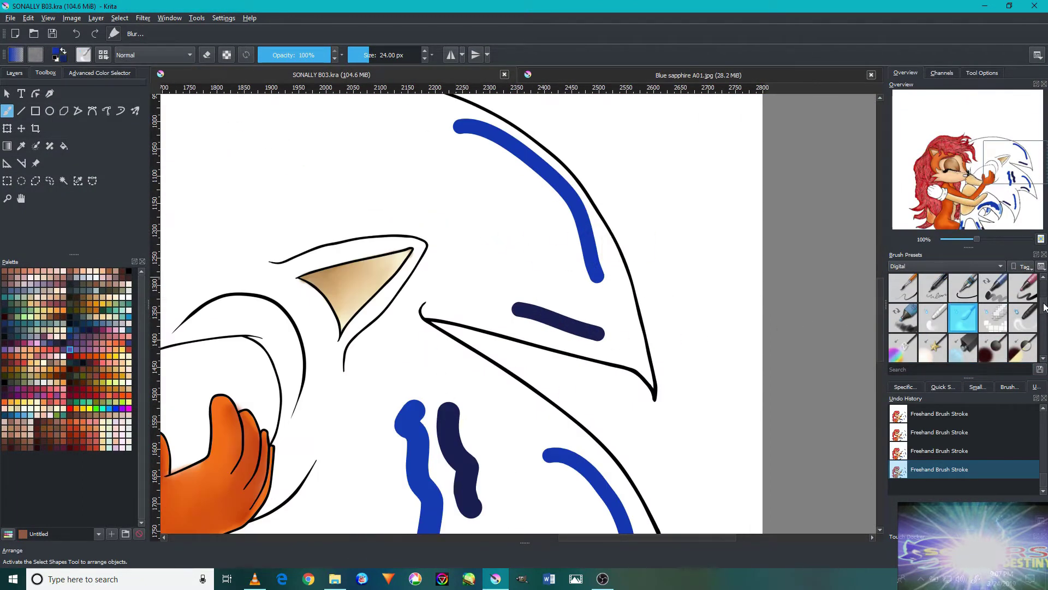
With the Fill tool, flood-fill Sonic's body and head areas with blue.
{"action": "left_click_drag", "start_coordinate": [1044, 307], "coordinate": [1044, 293]}
{"action": "left_click", "coordinate": [64, 146]}
{"action": "left_click", "coordinate": [183, 133]}
{"action": "scroll", "coordinate": [182, 133], "scroll_direction": "down", "scroll_amount": 2}
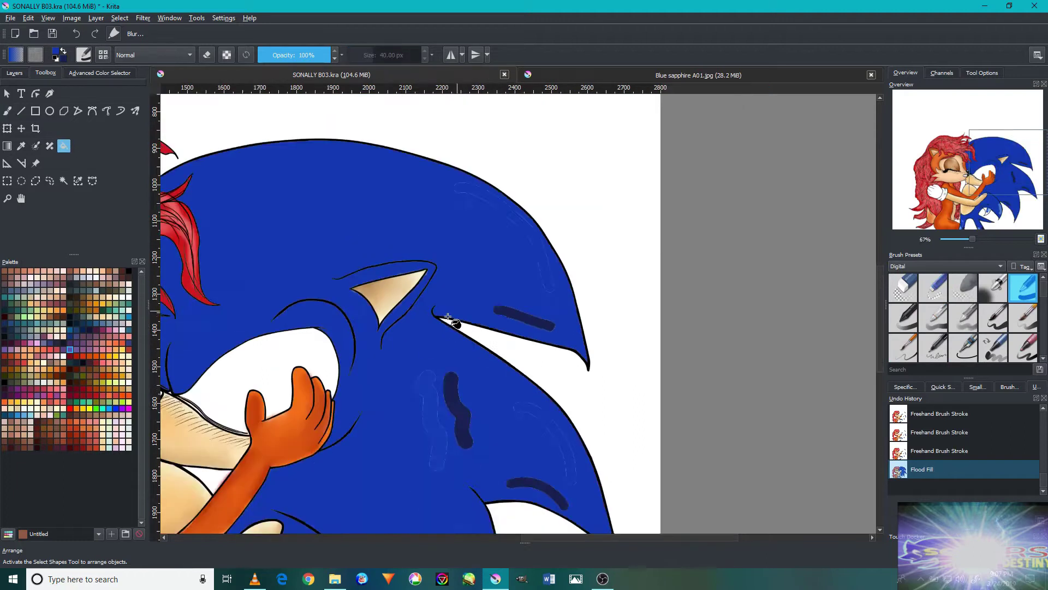
{"action": "left_click", "coordinate": [357, 445]}
{"action": "scroll", "coordinate": [357, 445], "scroll_direction": "up", "scroll_amount": 1}
{"action": "left_click", "coordinate": [262, 393]}
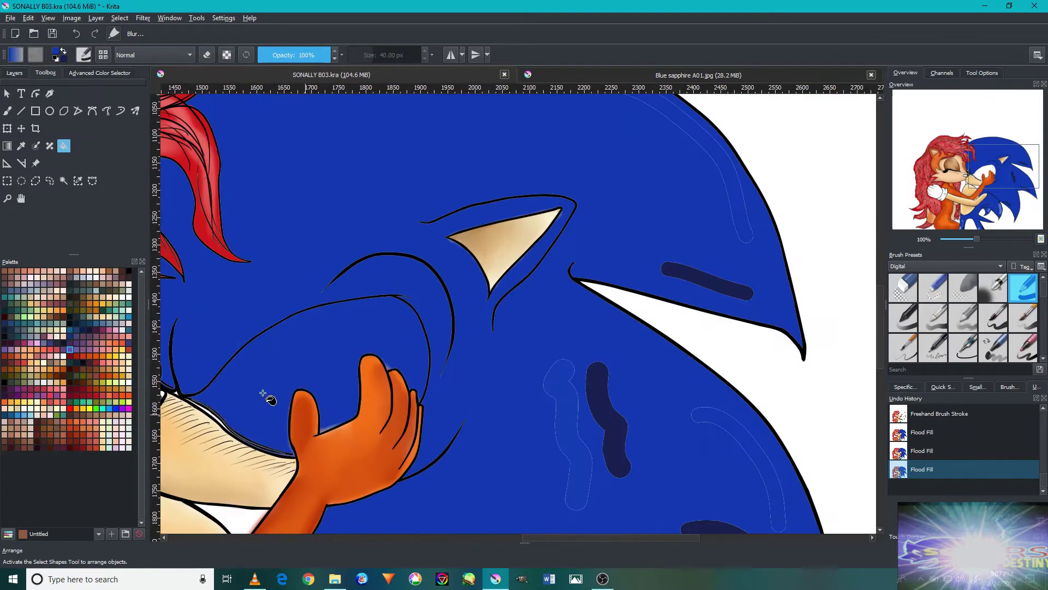
Frame both characters' heads and open the Blue sapphire A01.jpg reference tab.
{"action": "scroll", "coordinate": [262, 393], "scroll_direction": "up", "scroll_amount": 1}
{"action": "scroll", "coordinate": [229, 459], "scroll_direction": "up", "scroll_amount": 1}
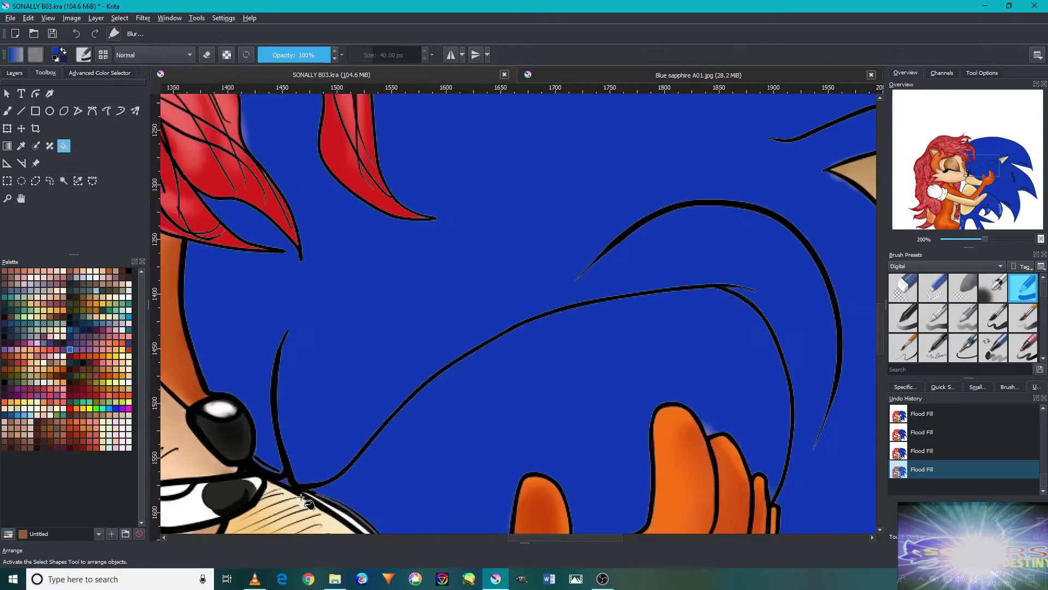
{"action": "scroll", "coordinate": [344, 307], "scroll_direction": "up", "scroll_amount": 1}
{"action": "scroll", "coordinate": [390, 315], "scroll_direction": "down", "scroll_amount": 3}
{"action": "scroll", "coordinate": [390, 315], "scroll_direction": "up", "scroll_amount": 4}
{"action": "scroll", "coordinate": [543, 248], "scroll_direction": "down", "scroll_amount": 4}
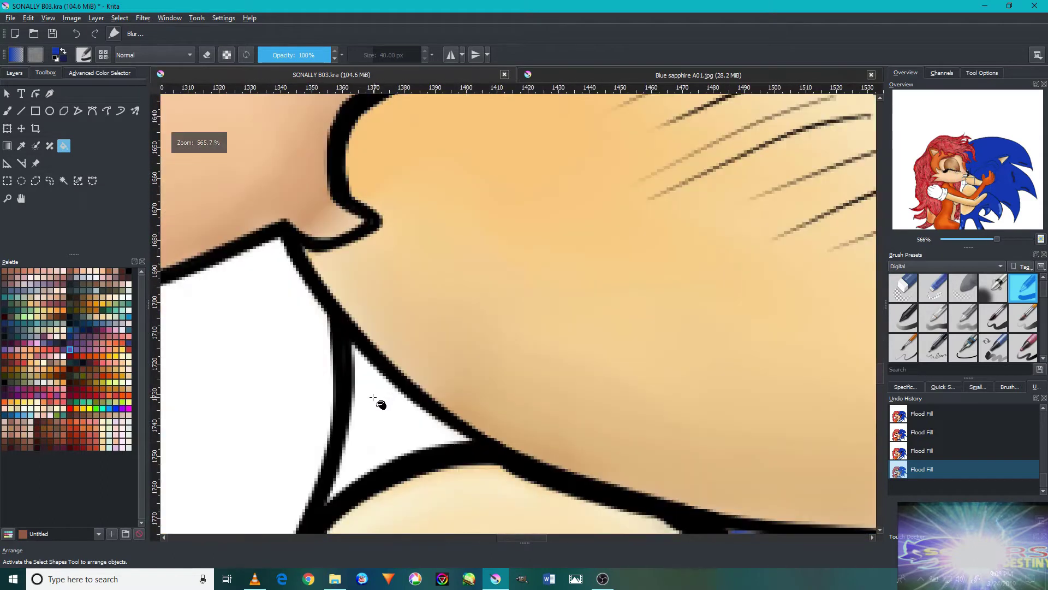
{"action": "scroll", "coordinate": [381, 403], "scroll_direction": "down", "scroll_amount": 5}
{"action": "scroll", "coordinate": [398, 444], "scroll_direction": "up", "scroll_amount": 3}
{"action": "scroll", "coordinate": [427, 345], "scroll_direction": "down", "scroll_amount": 1}
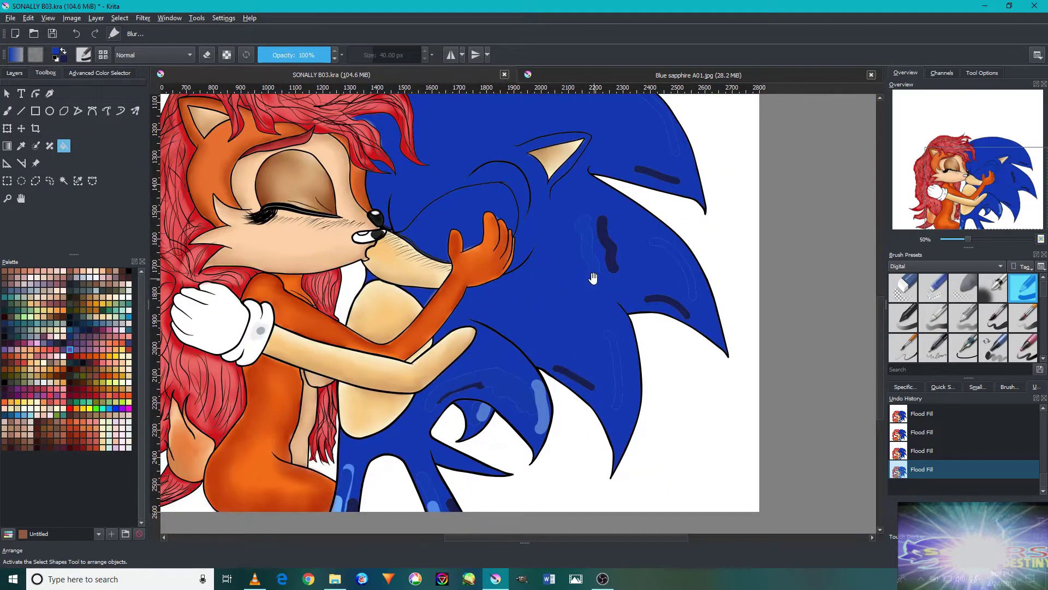
{"action": "left_click_drag", "start_coordinate": [593, 279], "coordinate": [568, 399]}
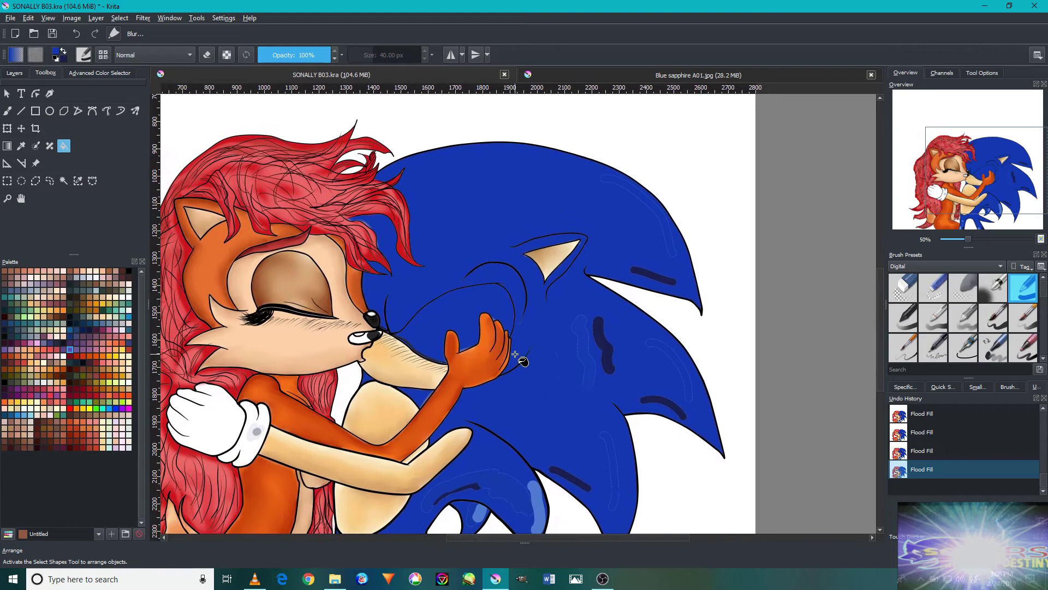
{"action": "left_click", "coordinate": [604, 73]}
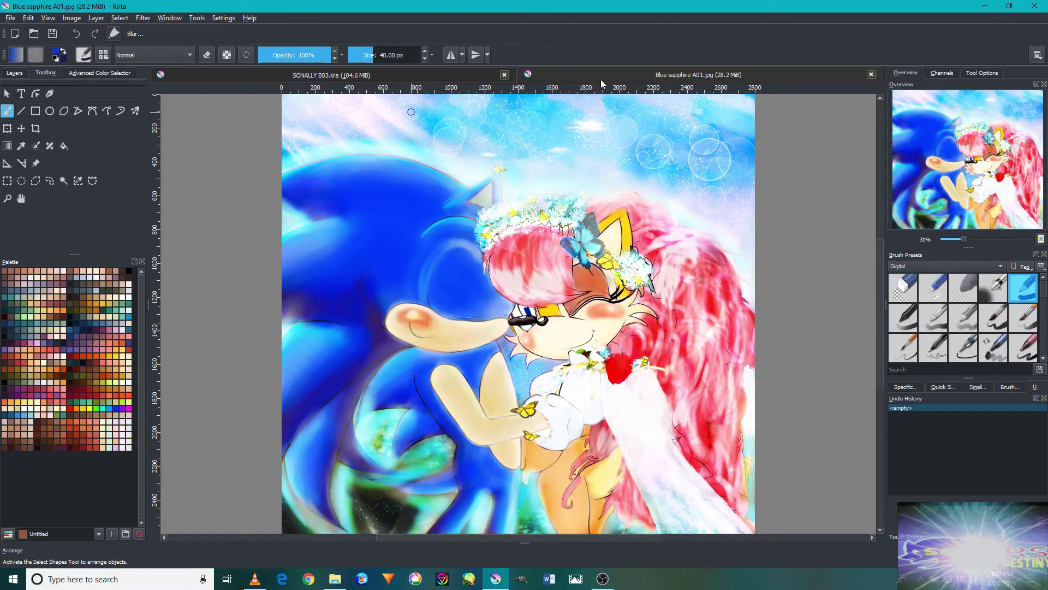
Back on SONALLY B03.kra, undo a stray dark navy stroke on Sonic's head.
{"action": "left_click", "coordinate": [376, 75]}
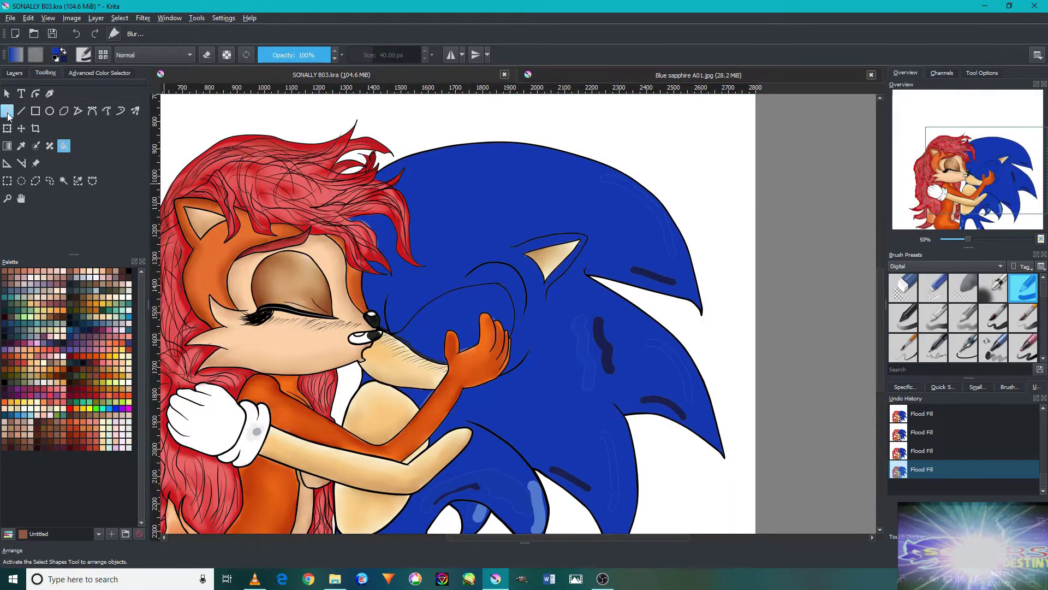
{"action": "scroll", "coordinate": [592, 367], "scroll_direction": "up", "scroll_amount": 4}
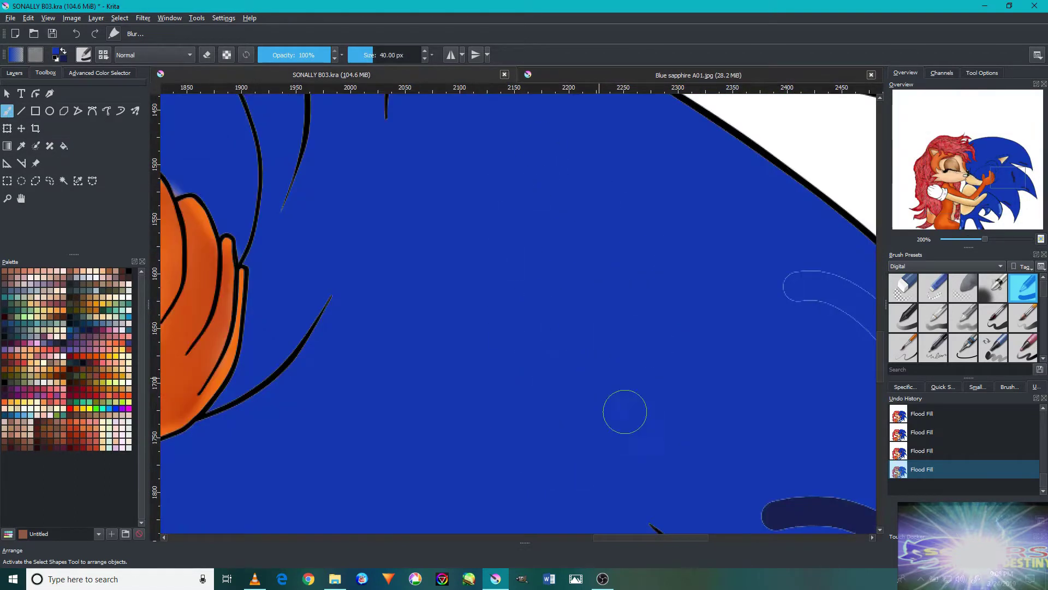
{"action": "scroll", "coordinate": [614, 419], "scroll_direction": "down", "scroll_amount": 4}
{"action": "scroll", "coordinate": [600, 382], "scroll_direction": "up", "scroll_amount": 4}
{"action": "left_click_drag", "start_coordinate": [552, 368], "coordinate": [690, 429]}
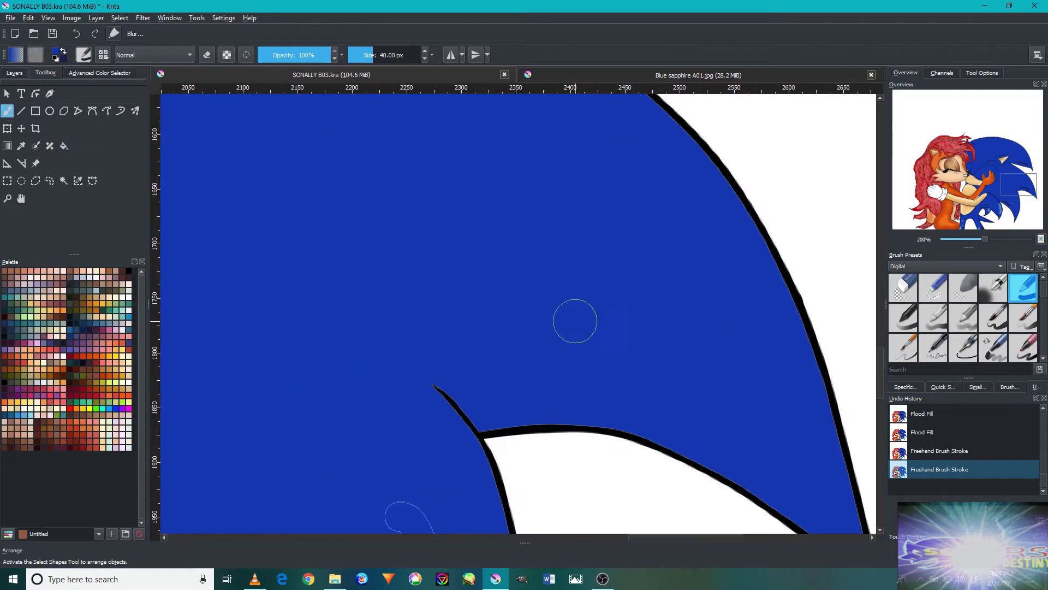
{"action": "left_click", "coordinate": [77, 33]}
{"action": "scroll", "coordinate": [351, 313], "scroll_direction": "down", "scroll_amount": 4}
{"action": "scroll", "coordinate": [425, 197], "scroll_direction": "up", "scroll_amount": 4}
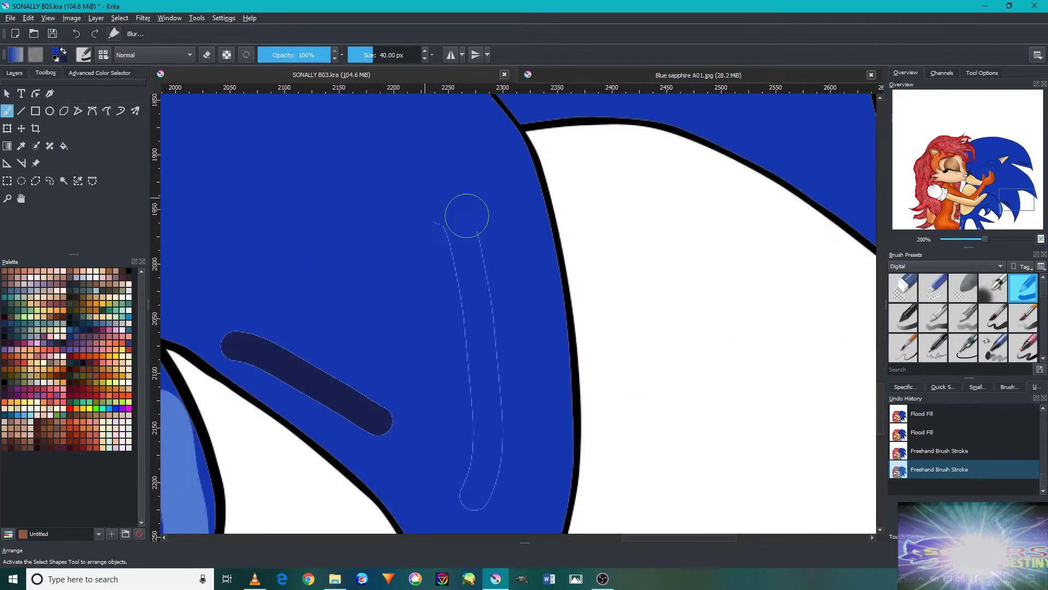
{"action": "key", "text": "ctrl+z"}
Undo another dark navy stroke on Sonic's spike.
{"action": "mouse_move", "coordinate": [368, 417]}
{"action": "left_mouse_down"}
{"action": "mouse_move", "coordinate": [389, 374]}
{"action": "mouse_move", "coordinate": [456, 310]}
{"action": "left_mouse_up"}
{"action": "mouse_move", "coordinate": [583, 387]}
{"action": "left_mouse_down"}
{"action": "mouse_move", "coordinate": [506, 379]}
{"action": "mouse_move", "coordinate": [533, 281]}
{"action": "mouse_move", "coordinate": [465, 240]}
{"action": "left_mouse_up"}
{"action": "scroll", "coordinate": [466, 240], "scroll_direction": "down", "scroll_amount": 3}
{"action": "scroll", "coordinate": [358, 367], "scroll_direction": "up", "scroll_amount": 4}
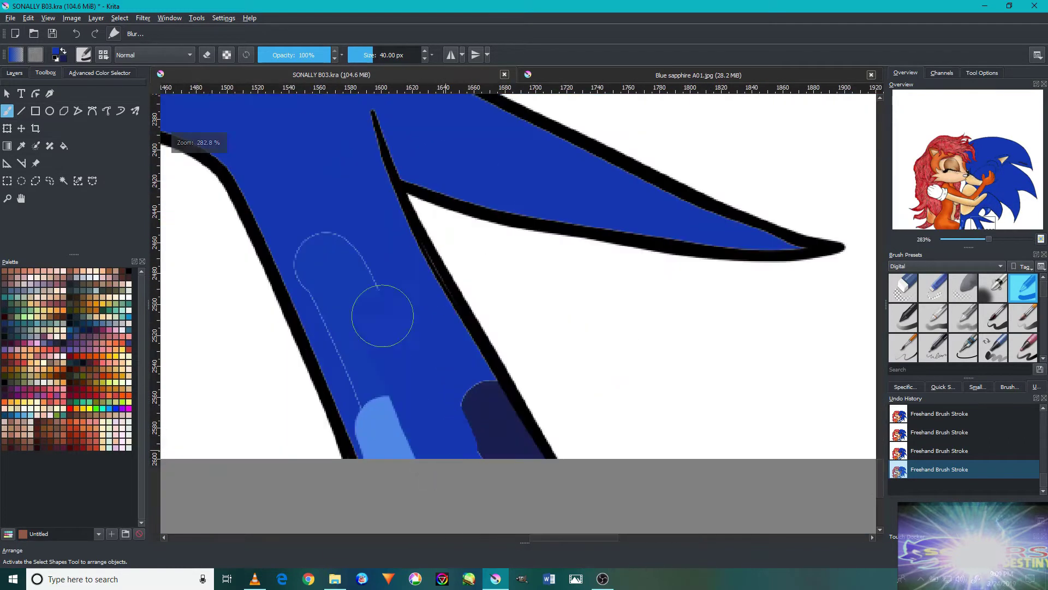
{"action": "key", "text": "ctrl+z"}
{"action": "scroll", "coordinate": [467, 438], "scroll_direction": "down", "scroll_amount": 2}
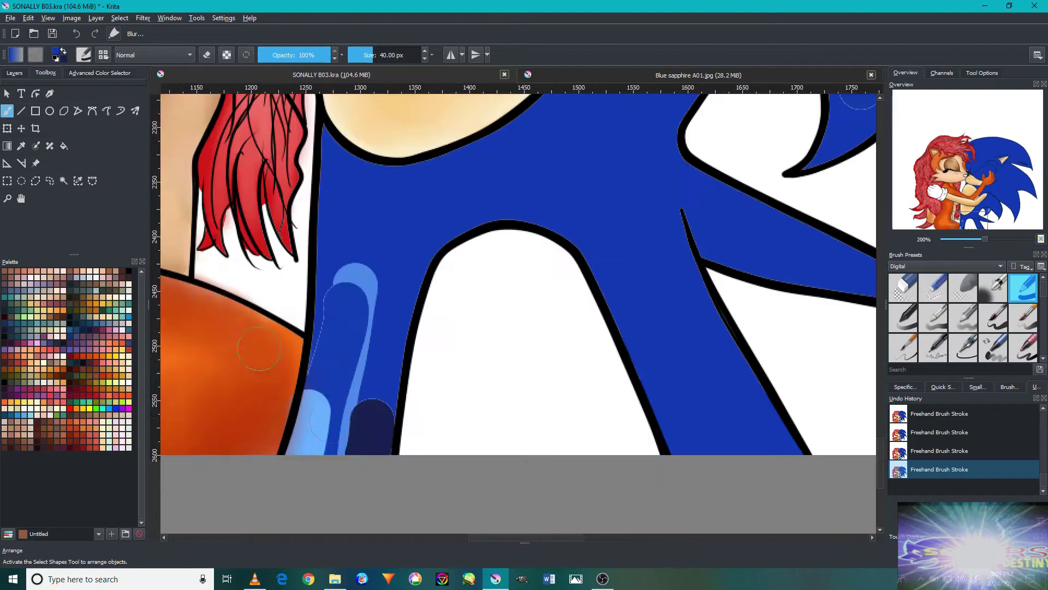
Paint base blue over the light-blue mark and the top of the navy patch.
{"action": "left_click_drag", "start_coordinate": [307, 251], "coordinate": [304, 330]}
{"action": "left_click_drag", "start_coordinate": [371, 382], "coordinate": [377, 432]}
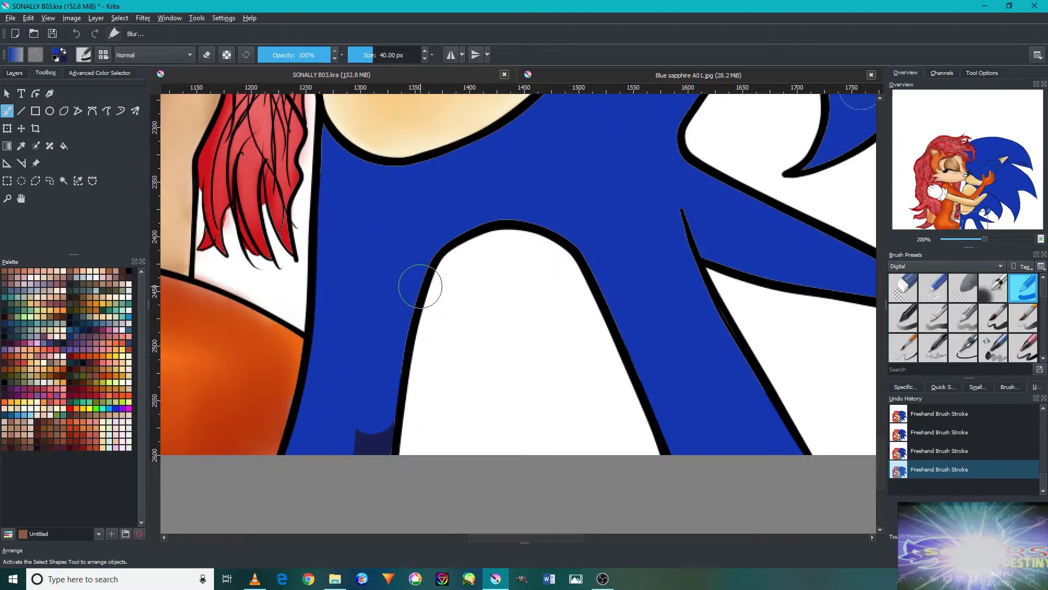
{"action": "scroll", "coordinate": [420, 286], "scroll_direction": "down", "scroll_amount": 4}
{"action": "left_click_drag", "start_coordinate": [568, 110], "coordinate": [568, 355]}
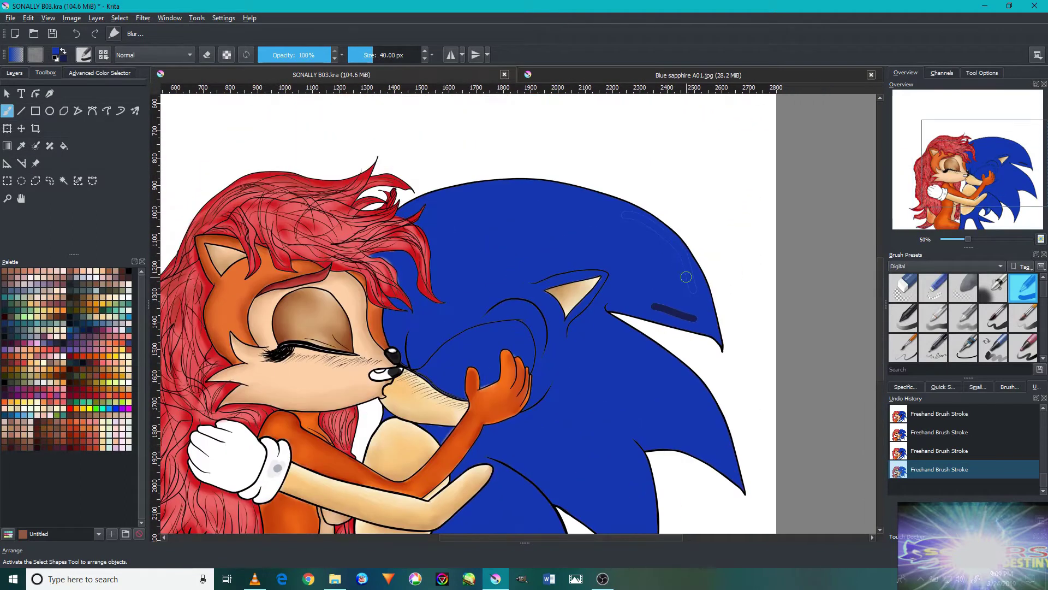
{"action": "scroll", "coordinate": [687, 276], "scroll_direction": "up", "scroll_amount": 5}
{"action": "left_click_drag", "start_coordinate": [709, 325], "coordinate": [680, 323]}
{"action": "scroll", "coordinate": [629, 274], "scroll_direction": "up", "scroll_amount": 3}
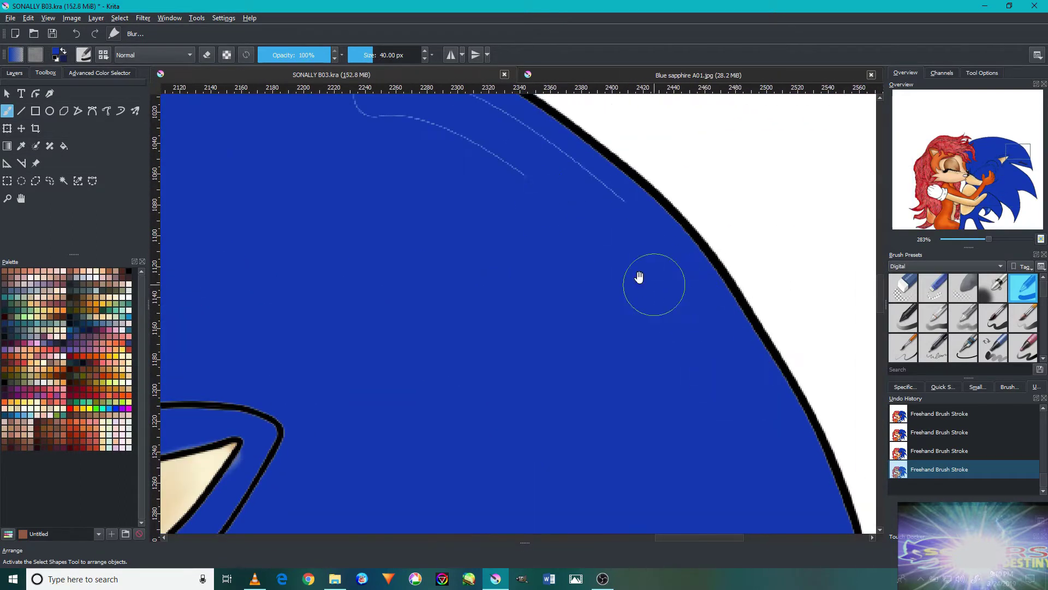
{"action": "scroll", "coordinate": [636, 277], "scroll_direction": "up", "scroll_amount": 3}
{"action": "scroll", "coordinate": [639, 356], "scroll_direction": "down", "scroll_amount": 3}
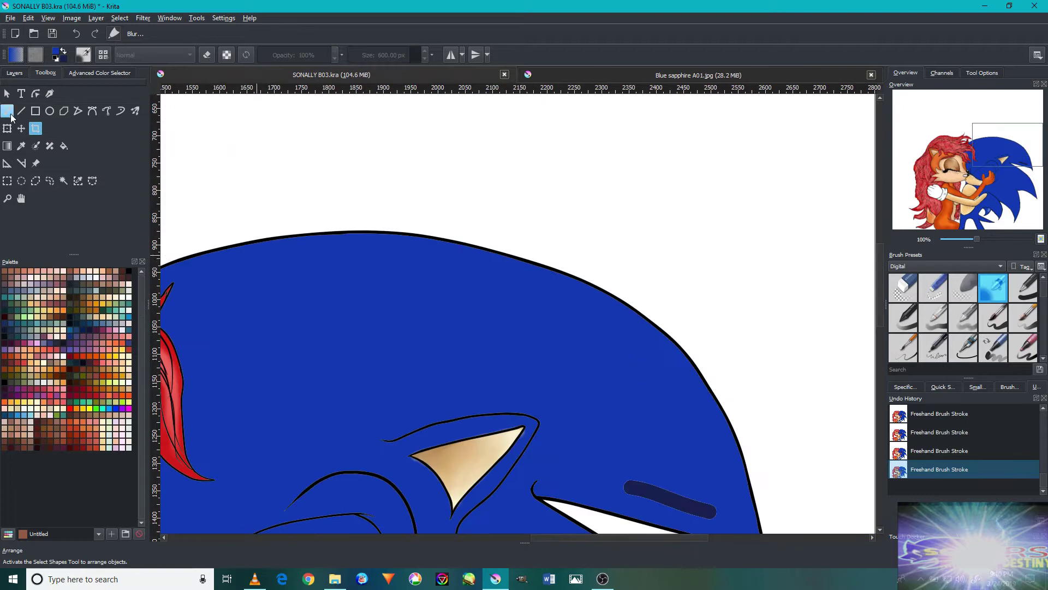
Blend the dark navy stroke into the spike's blue fill and corner with a blending brush.
{"action": "key", "text": "/"}
{"action": "scroll", "coordinate": [602, 395], "scroll_direction": "up", "scroll_amount": 3}
{"action": "left_click_drag", "start_coordinate": [662, 417], "coordinate": [492, 387]}
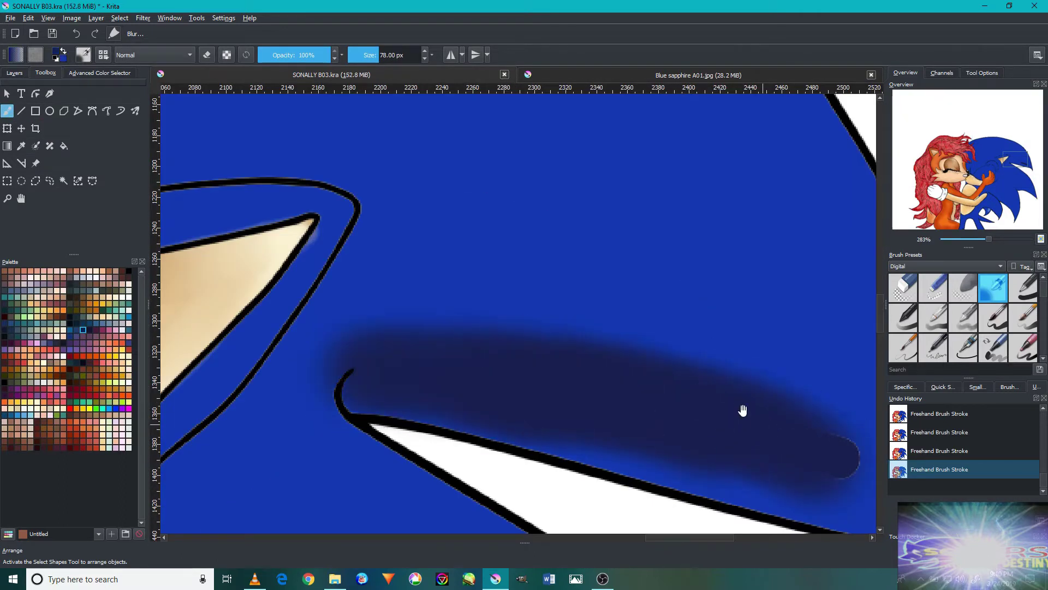
{"action": "left_click_drag", "start_coordinate": [740, 412], "coordinate": [441, 347]}
{"action": "key", "text": "bracketleft"}
{"action": "key", "text": "bracketleft"}
{"action": "key", "text": "bracketleft"}
{"action": "left_click_drag", "start_coordinate": [665, 427], "coordinate": [636, 423]}
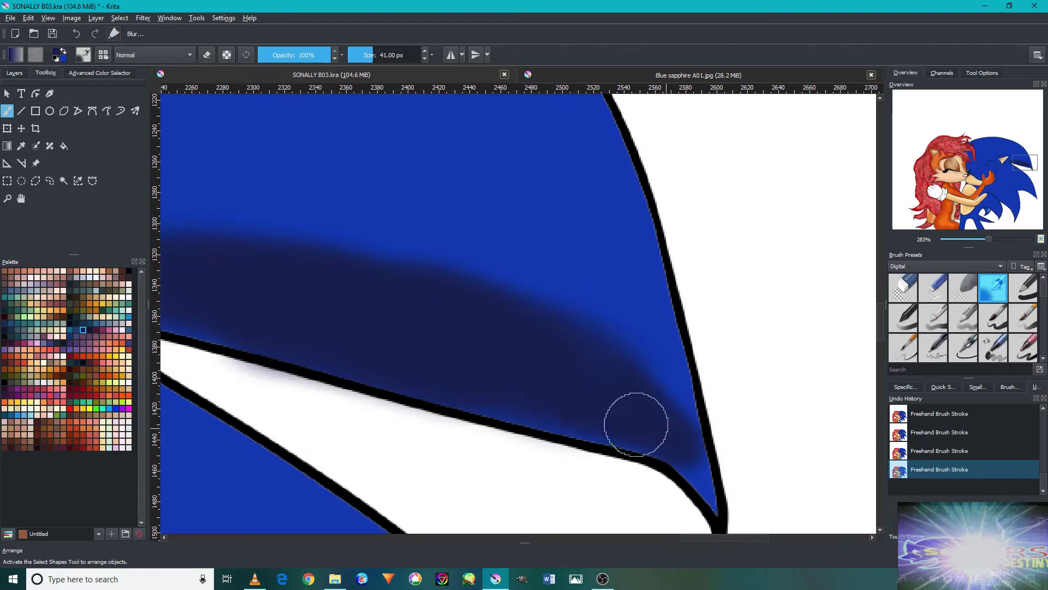
Shade the upper quill's underside and the lower spike's edges in dark navy.
{"action": "scroll", "coordinate": [586, 330], "scroll_direction": "down", "scroll_amount": 3}
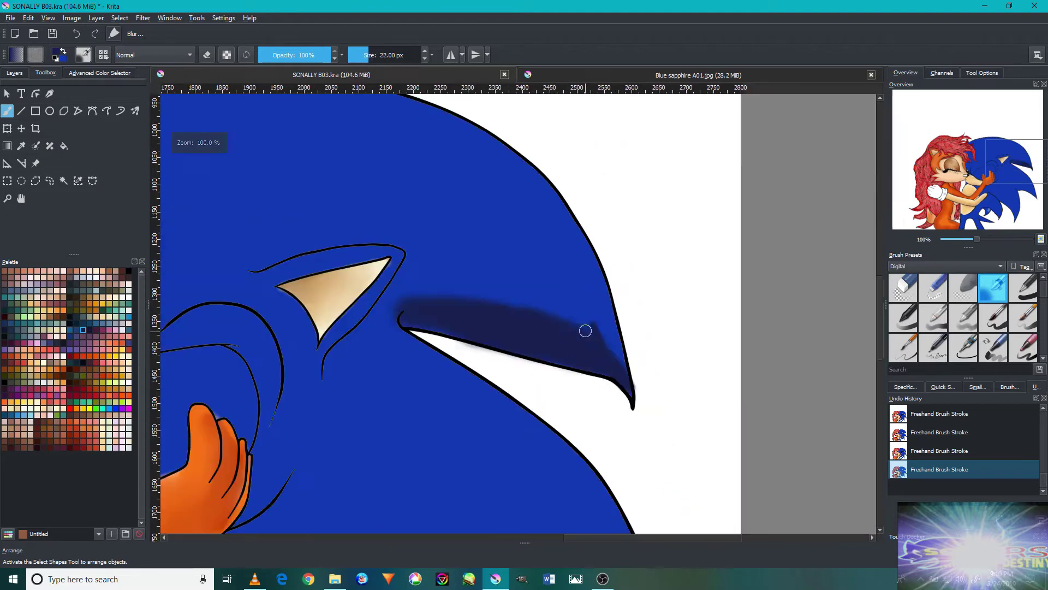
{"action": "key", "text": "bracketright"}
{"action": "key", "text": "bracketright"}
{"action": "key", "text": "bracketright"}
{"action": "mouse_move", "coordinate": [533, 303]}
{"action": "left_mouse_down"}
{"action": "mouse_move", "coordinate": [547, 300]}
{"action": "mouse_move", "coordinate": [592, 346]}
{"action": "mouse_move", "coordinate": [494, 265]}
{"action": "mouse_move", "coordinate": [479, 306]}
{"action": "left_mouse_up"}
{"action": "left_click_drag", "start_coordinate": [580, 281], "coordinate": [667, 74]}
{"action": "mouse_move", "coordinate": [494, 393]}
{"action": "left_mouse_down"}
{"action": "mouse_move", "coordinate": [573, 367]}
{"action": "mouse_move", "coordinate": [683, 383]}
{"action": "mouse_move", "coordinate": [671, 387]}
{"action": "left_mouse_up"}
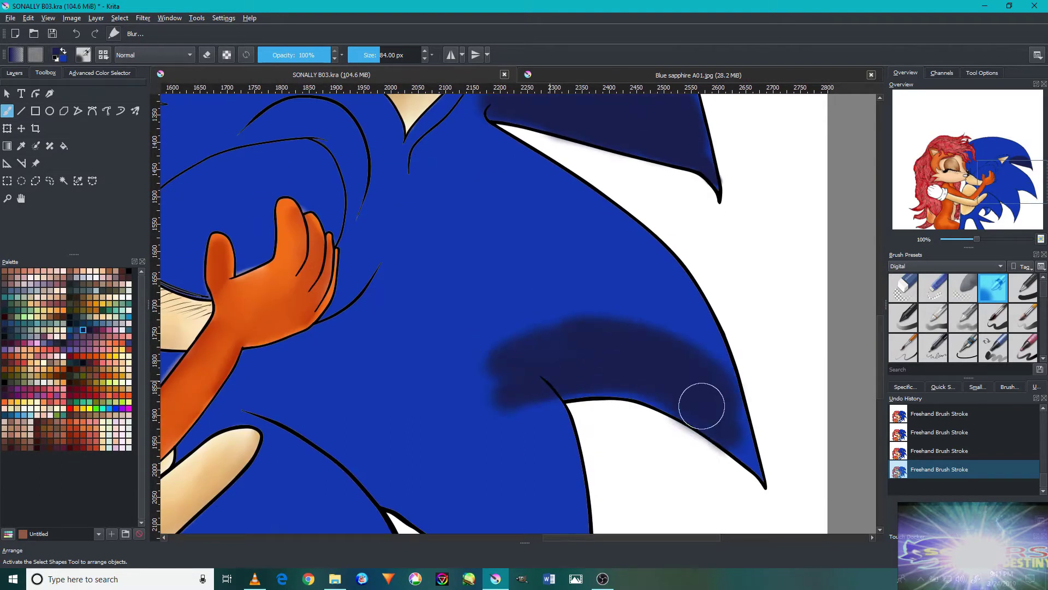
{"action": "scroll", "coordinate": [642, 356], "scroll_direction": "up", "scroll_amount": 2}
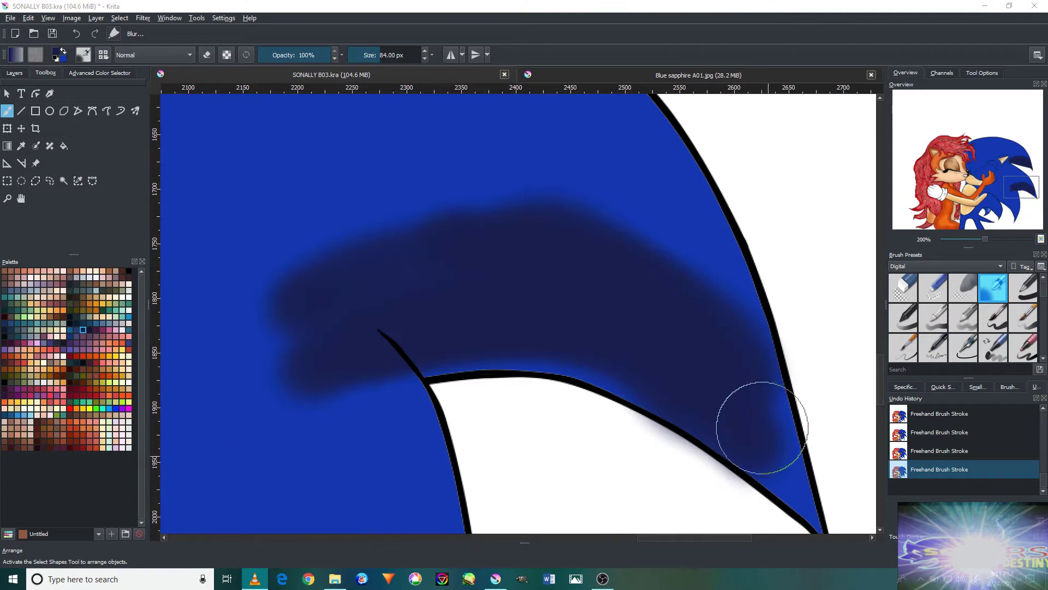
{"action": "key", "text": "bracketleft"}
{"action": "key", "text": "bracketleft"}
{"action": "left_click_drag", "start_coordinate": [791, 462], "coordinate": [703, 268]}
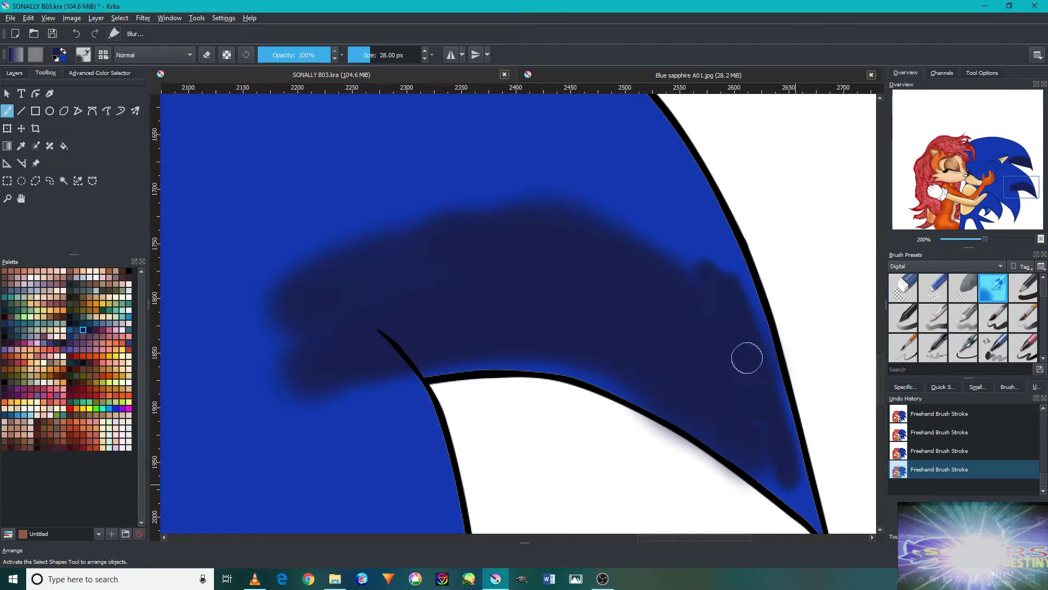
{"action": "left_click_drag", "start_coordinate": [648, 401], "coordinate": [541, 382]}
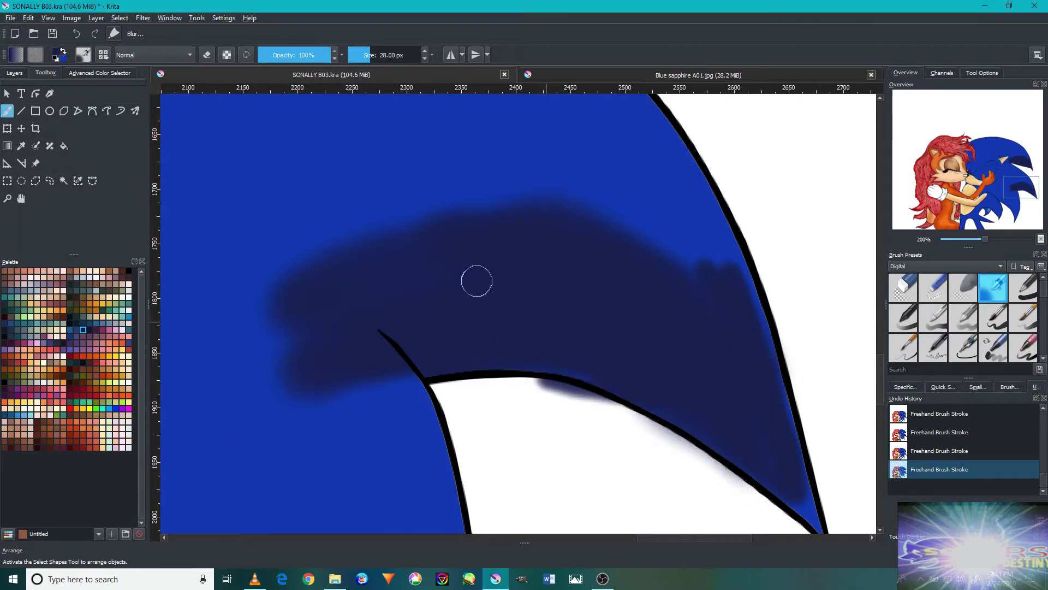
Erase stray shading with a larger eraser, then return to the soft painting brush.
{"action": "key", "text": "e"}
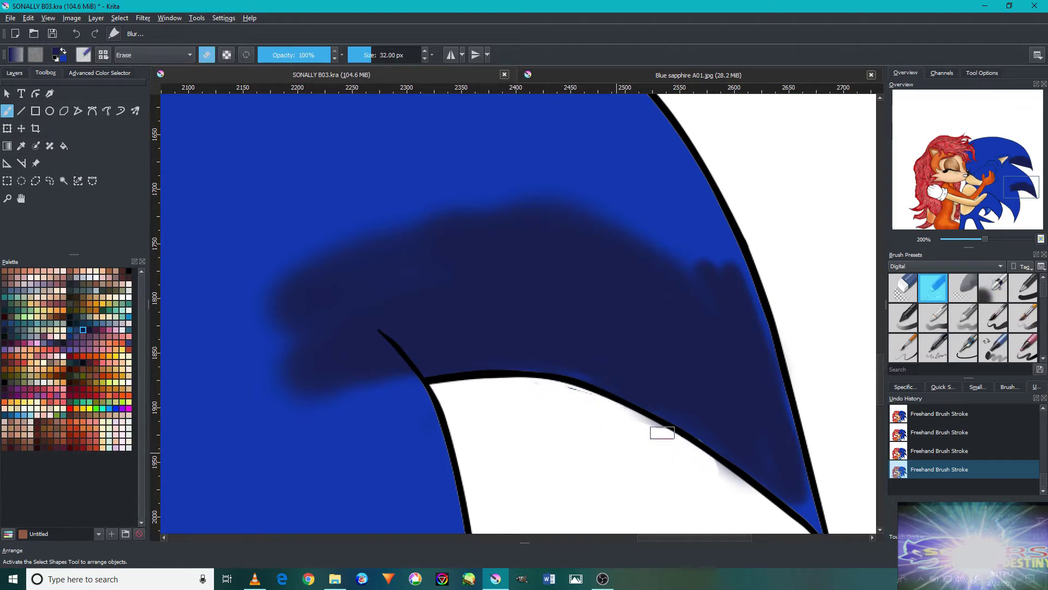
{"action": "key", "text": "slash"}
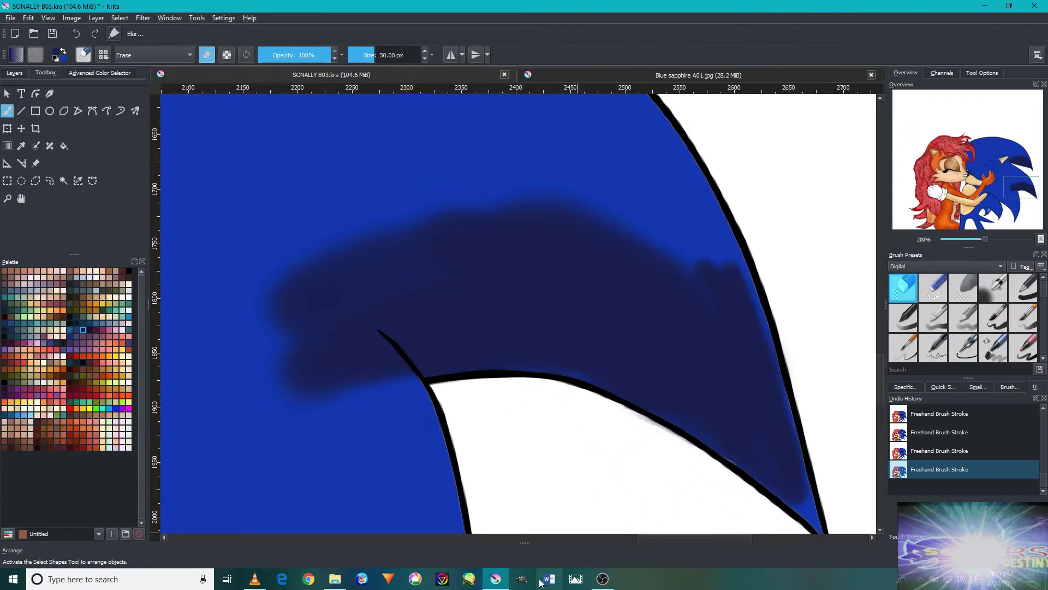
{"action": "key", "text": "slash"}
{"action": "scroll", "coordinate": [744, 481], "scroll_direction": "up", "scroll_amount": 2}
{"action": "scroll", "coordinate": [773, 480], "scroll_direction": "down", "scroll_amount": 4}
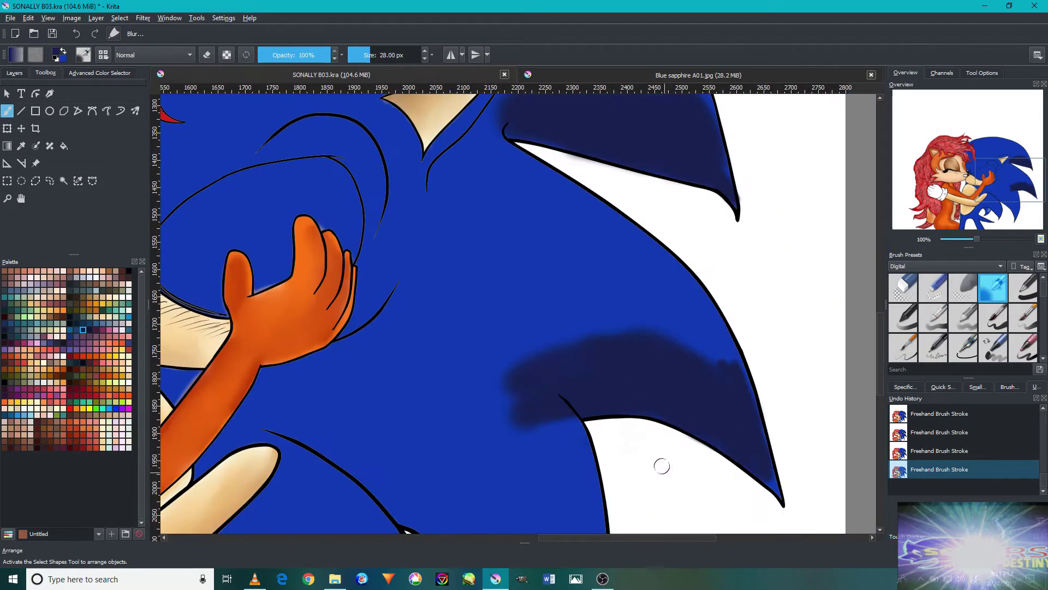
{"action": "left_click_drag", "start_coordinate": [659, 463], "coordinate": [578, 299]}
{"action": "scroll", "coordinate": [579, 299], "scroll_direction": "down", "scroll_amount": 3}
{"action": "scroll", "coordinate": [679, 475], "scroll_direction": "up", "scroll_amount": 5}
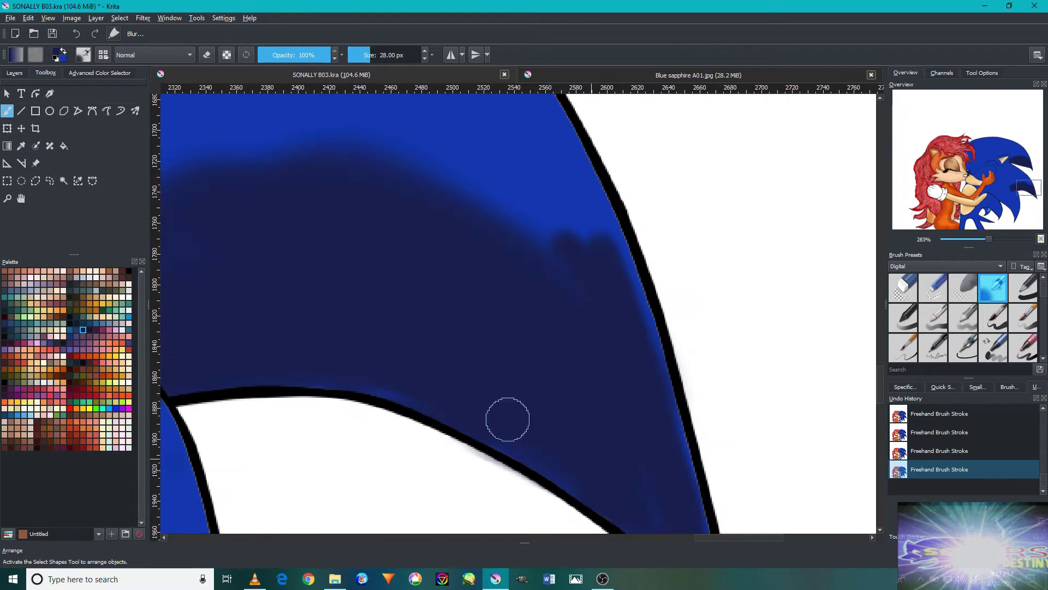
{"action": "left_click_drag", "start_coordinate": [657, 413], "coordinate": [543, 159]}
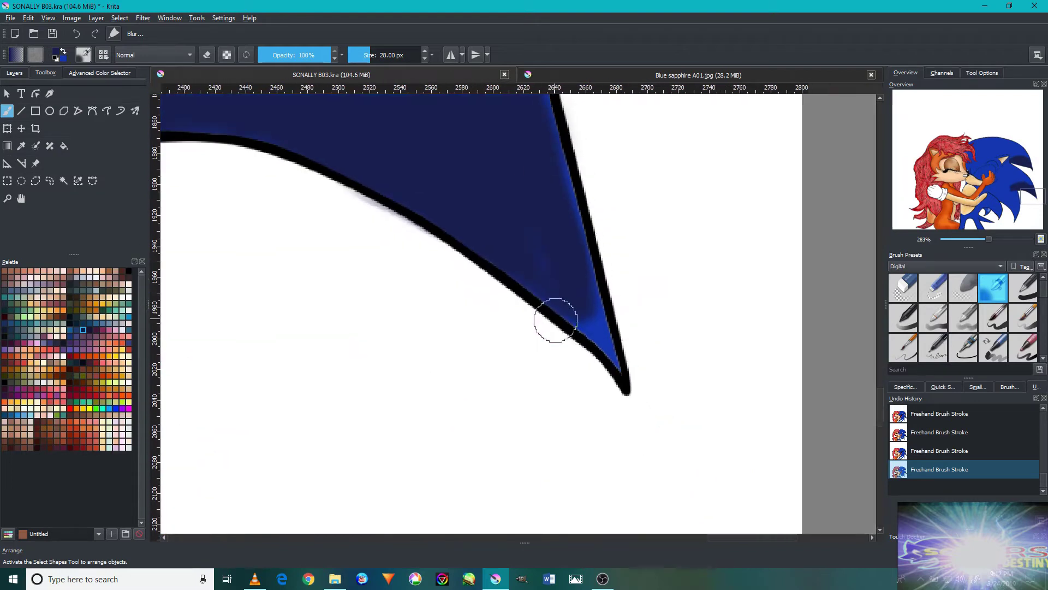
{"action": "scroll", "coordinate": [565, 296], "scroll_direction": "down", "scroll_amount": 3}
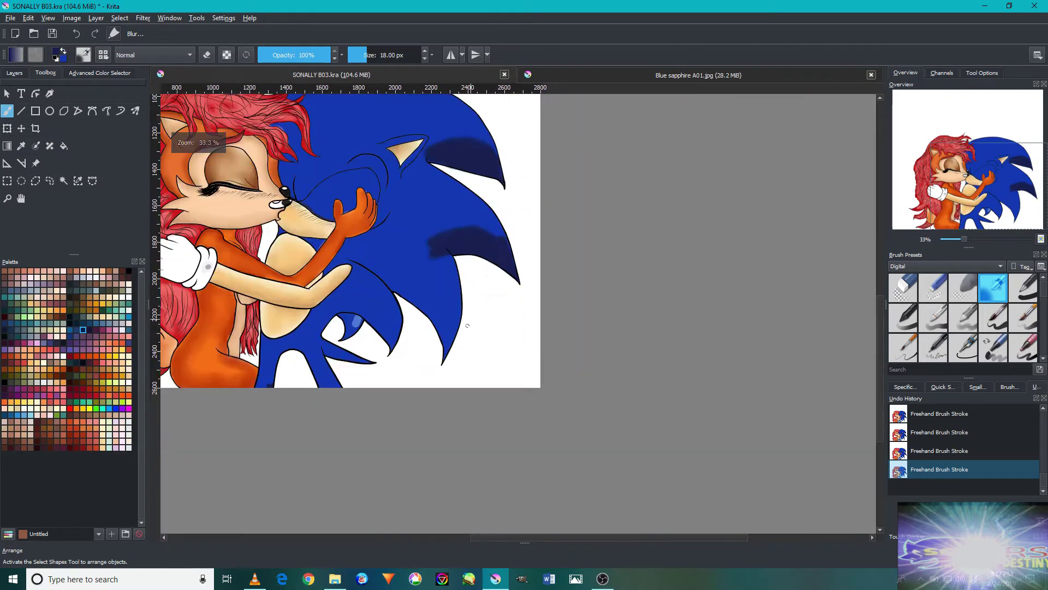
{"action": "scroll", "coordinate": [426, 265], "scroll_direction": "up", "scroll_amount": 3}
Shade the lower quill's inner edge and tip in dark navy, redoing misplaced strokes.
{"action": "left_click_drag", "start_coordinate": [321, 254], "coordinate": [421, 288]}
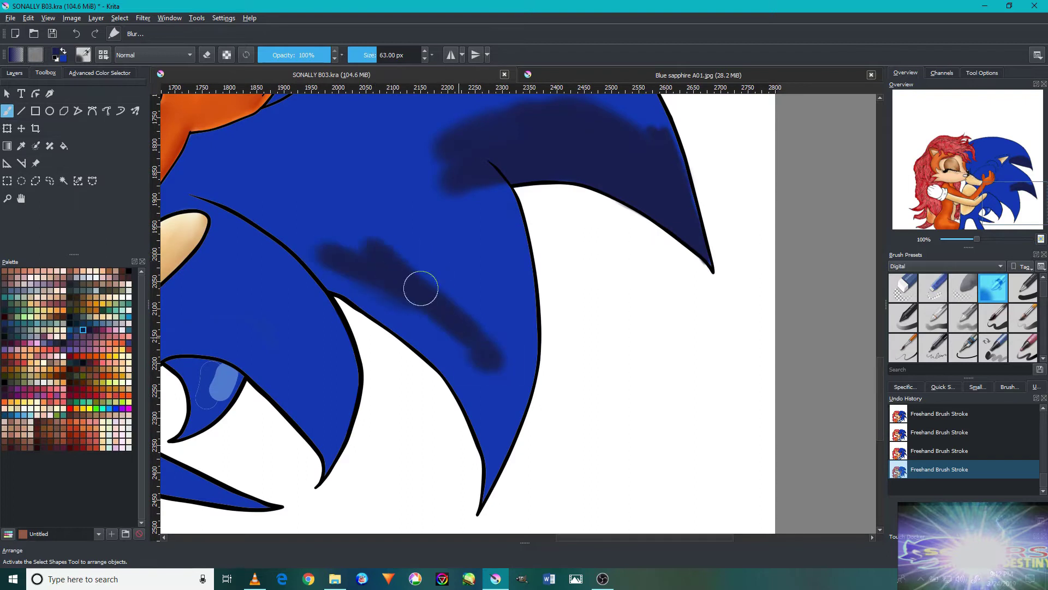
{"action": "key", "text": "ctrl+z"}
{"action": "mouse_move", "coordinate": [197, 188]}
{"action": "left_mouse_down"}
{"action": "mouse_move", "coordinate": [304, 234]}
{"action": "mouse_move", "coordinate": [494, 401]}
{"action": "left_mouse_up"}
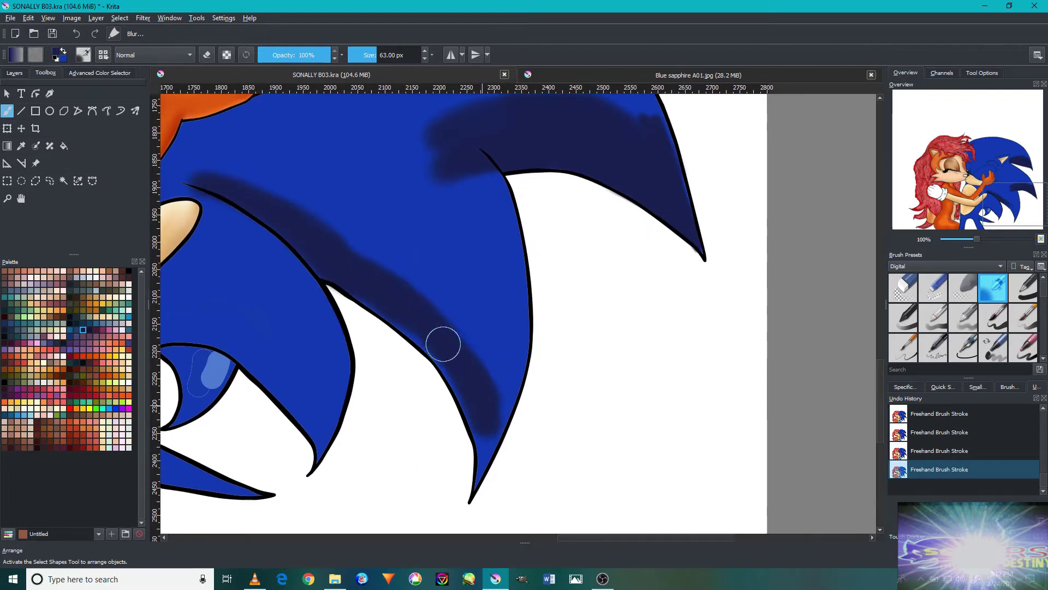
{"action": "key", "text": "ctrl+z"}
{"action": "key", "text": "bracketleft"}
{"action": "left_click_drag", "start_coordinate": [488, 459], "coordinate": [478, 418]}
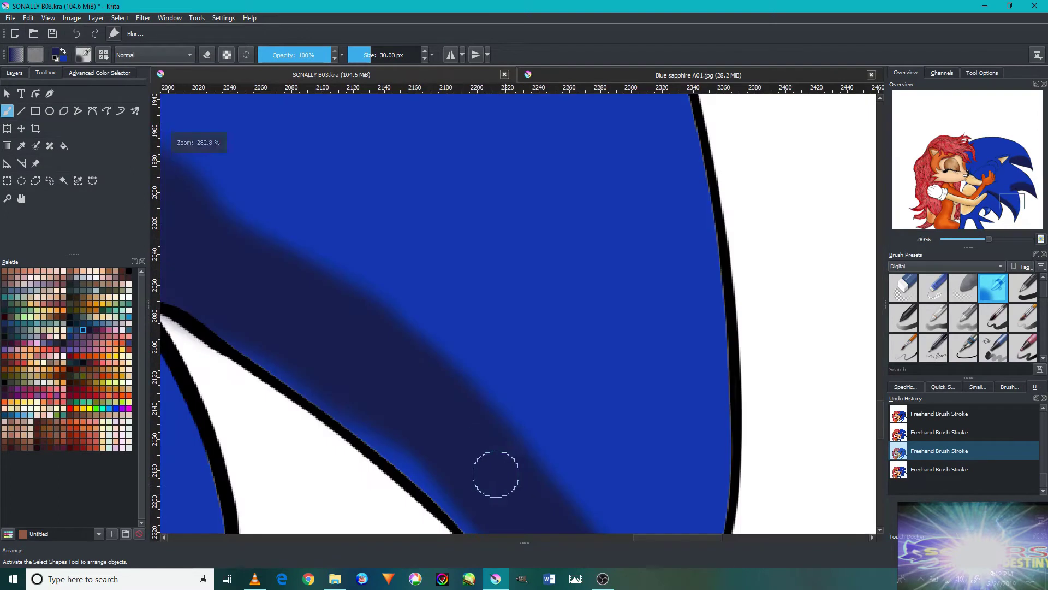
{"action": "scroll", "coordinate": [494, 475], "scroll_direction": "up", "scroll_amount": 3, "text": "ctrl"}
{"action": "scroll", "coordinate": [464, 415], "scroll_direction": "down", "scroll_amount": 2}
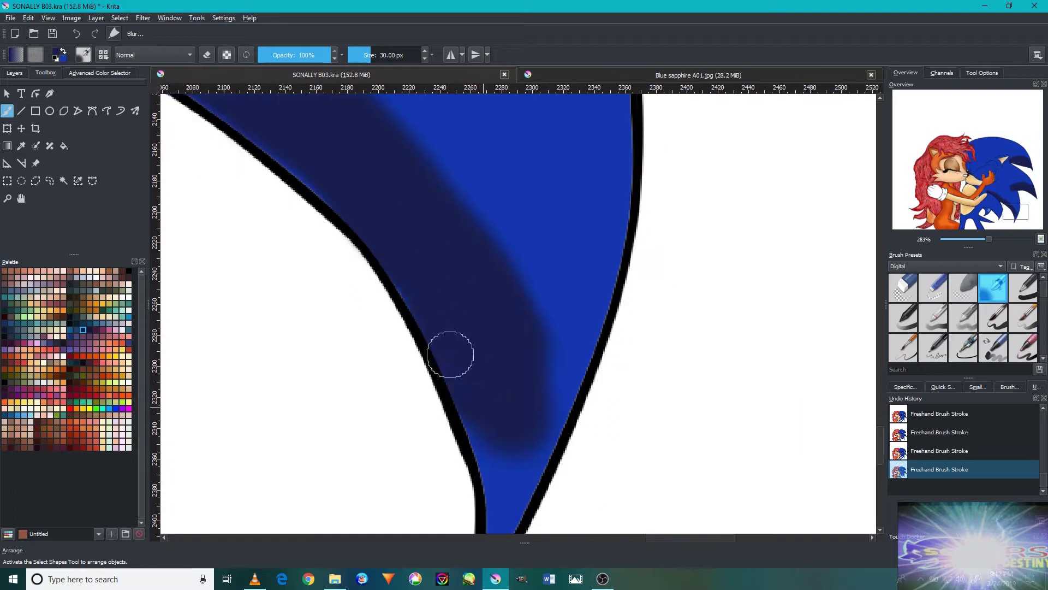
{"action": "scroll", "coordinate": [450, 351], "scroll_direction": "down", "scroll_amount": 2}
{"action": "left_click_drag", "start_coordinate": [543, 343], "coordinate": [484, 318]}
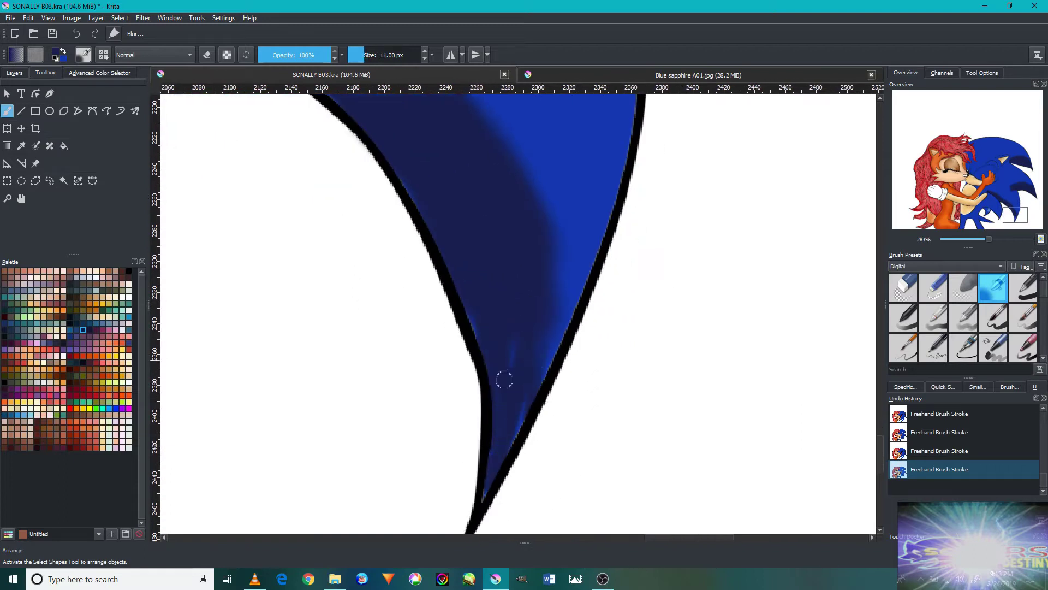
{"action": "left_click_drag", "start_coordinate": [588, 227], "coordinate": [544, 371]}
Shade the top edge of Sonic's eye and the left side of the iris.
{"action": "scroll", "coordinate": [503, 419], "scroll_direction": "down", "scroll_amount": 5}
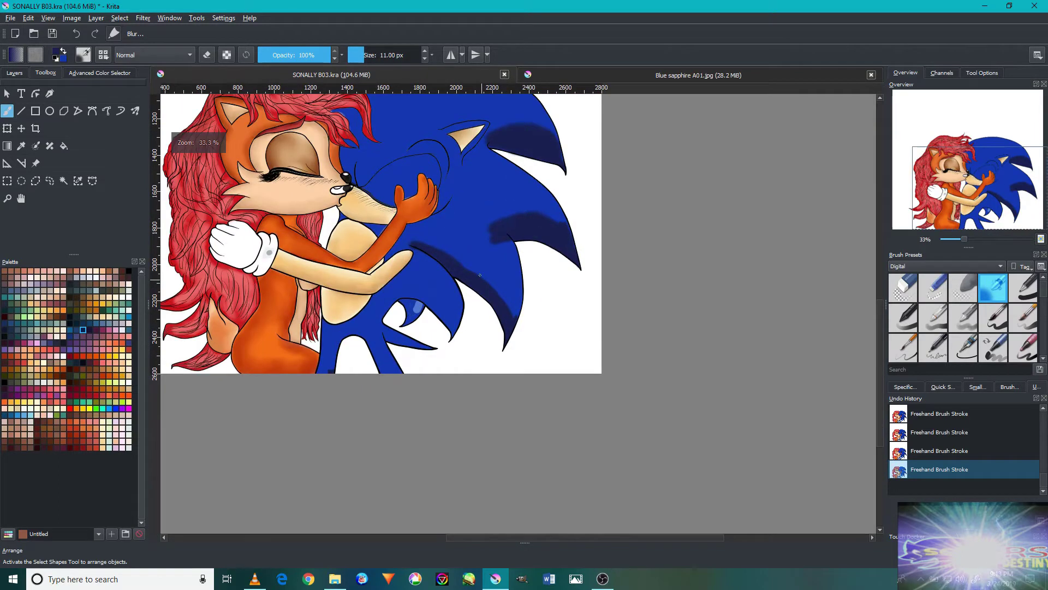
{"action": "scroll", "coordinate": [428, 320], "scroll_direction": "up", "scroll_amount": 4}
{"action": "scroll", "coordinate": [435, 335], "scroll_direction": "up", "scroll_amount": 2}
{"action": "scroll", "coordinate": [545, 353], "scroll_direction": "down", "scroll_amount": 1}
{"action": "mouse_move", "coordinate": [539, 311]}
{"action": "left_mouse_down"}
{"action": "mouse_move", "coordinate": [519, 276]}
{"action": "mouse_move", "coordinate": [565, 290]}
{"action": "mouse_move", "coordinate": [618, 423]}
{"action": "left_mouse_up"}
{"action": "mouse_move", "coordinate": [421, 308]}
{"action": "left_mouse_down"}
{"action": "mouse_move", "coordinate": [381, 286]}
{"action": "mouse_move", "coordinate": [404, 409]}
{"action": "left_mouse_up"}
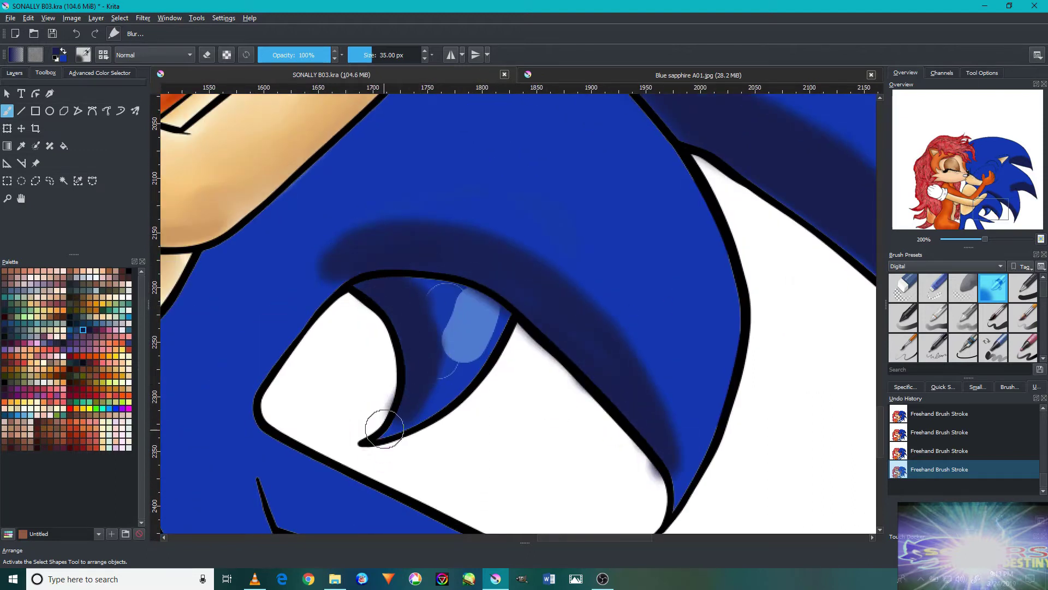
Shade inside the quill tip and along its lower edge, undoing a stray stroke.
{"action": "scroll", "coordinate": [630, 344], "scroll_direction": "down", "scroll_amount": 2}
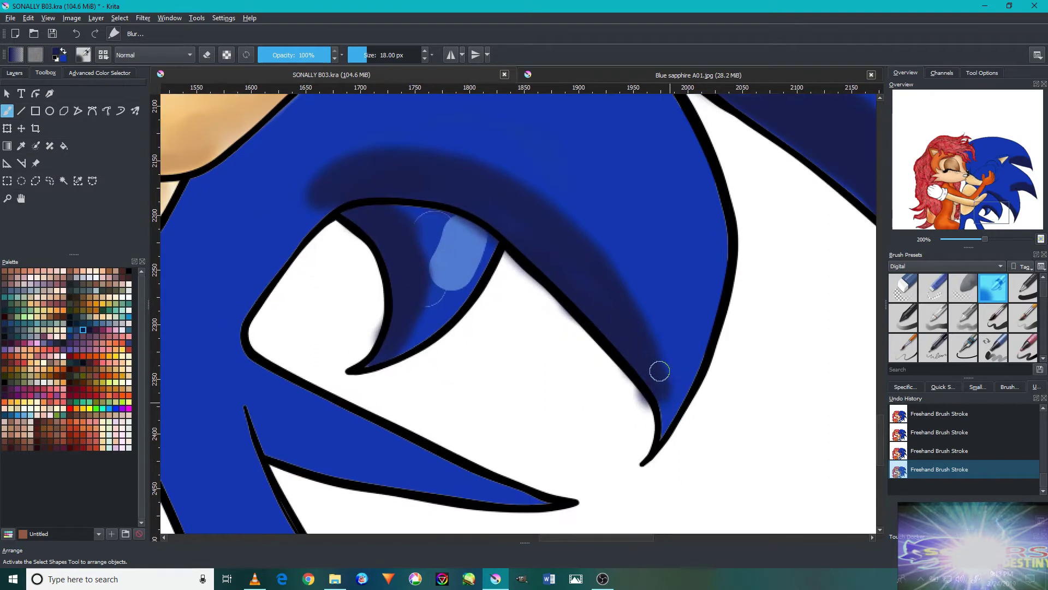
{"action": "scroll", "coordinate": [540, 372], "scroll_direction": "down", "scroll_amount": 3}
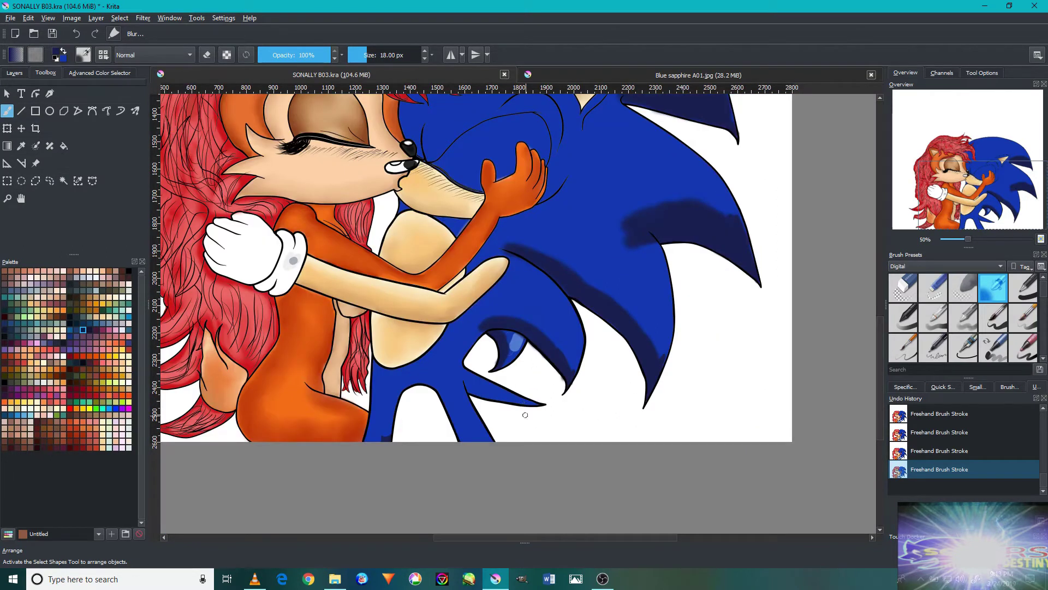
{"action": "scroll", "coordinate": [521, 402], "scroll_direction": "up", "scroll_amount": 3}
{"action": "scroll", "coordinate": [327, 335], "scroll_direction": "up", "scroll_amount": 1}
{"action": "left_click_drag", "start_coordinate": [253, 281], "coordinate": [326, 339]}
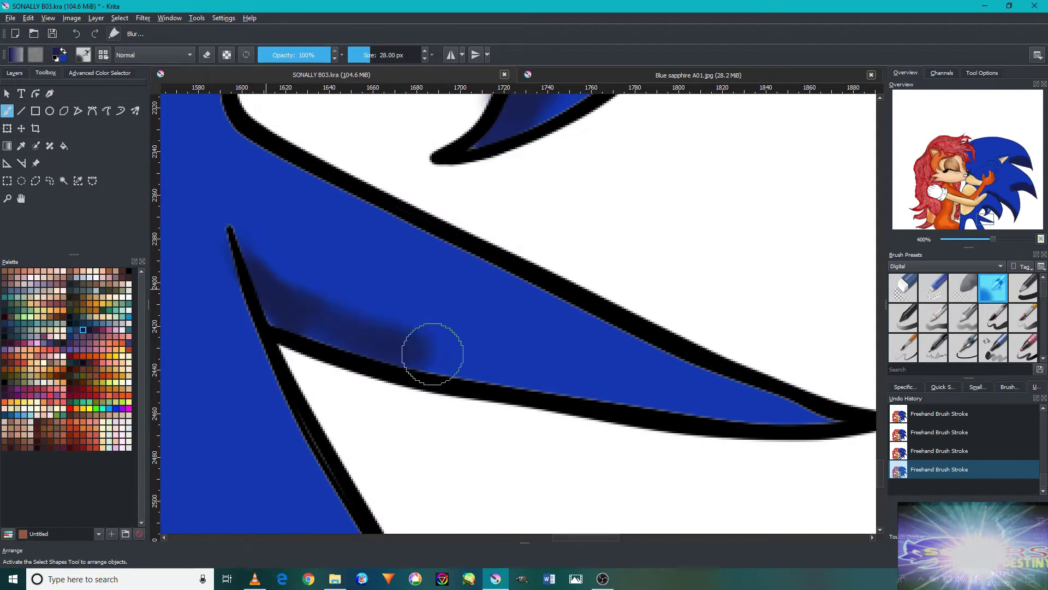
{"action": "left_click_drag", "start_coordinate": [281, 298], "coordinate": [841, 421]}
{"action": "left_click_drag", "start_coordinate": [273, 382], "coordinate": [211, 246]}
{"action": "key", "text": "ctrl+z"}
Repaint the dark stroke on the quill and shade along its left edge.
{"action": "scroll", "coordinate": [366, 402], "scroll_direction": "down", "scroll_amount": 1}
{"action": "left_click_drag", "start_coordinate": [365, 300], "coordinate": [404, 393]}
{"action": "scroll", "coordinate": [448, 397], "scroll_direction": "down", "scroll_amount": 1}
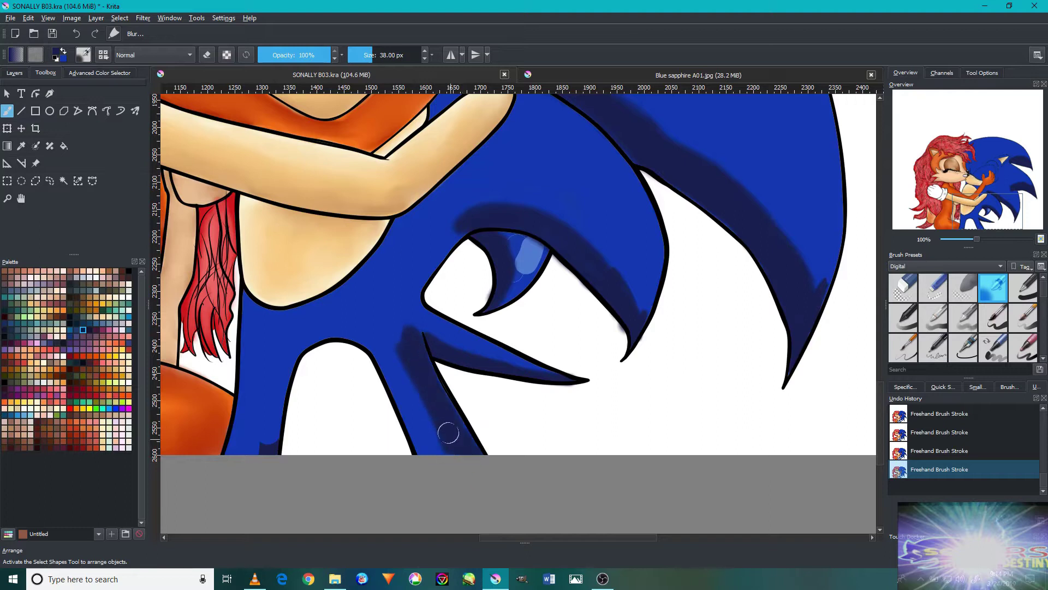
{"action": "scroll", "coordinate": [339, 397], "scroll_direction": "up", "scroll_amount": 1}
{"action": "scroll", "coordinate": [323, 381], "scroll_direction": "up", "scroll_amount": 2}
{"action": "mouse_move", "coordinate": [346, 363]}
{"action": "left_mouse_down"}
{"action": "mouse_move", "coordinate": [334, 444]}
{"action": "mouse_move", "coordinate": [443, 155]}
{"action": "mouse_move", "coordinate": [358, 344]}
{"action": "left_mouse_up"}
{"action": "scroll", "coordinate": [545, 281], "scroll_direction": "down", "scroll_amount": 3}
{"action": "scroll", "coordinate": [591, 214], "scroll_direction": "down", "scroll_amount": 2}
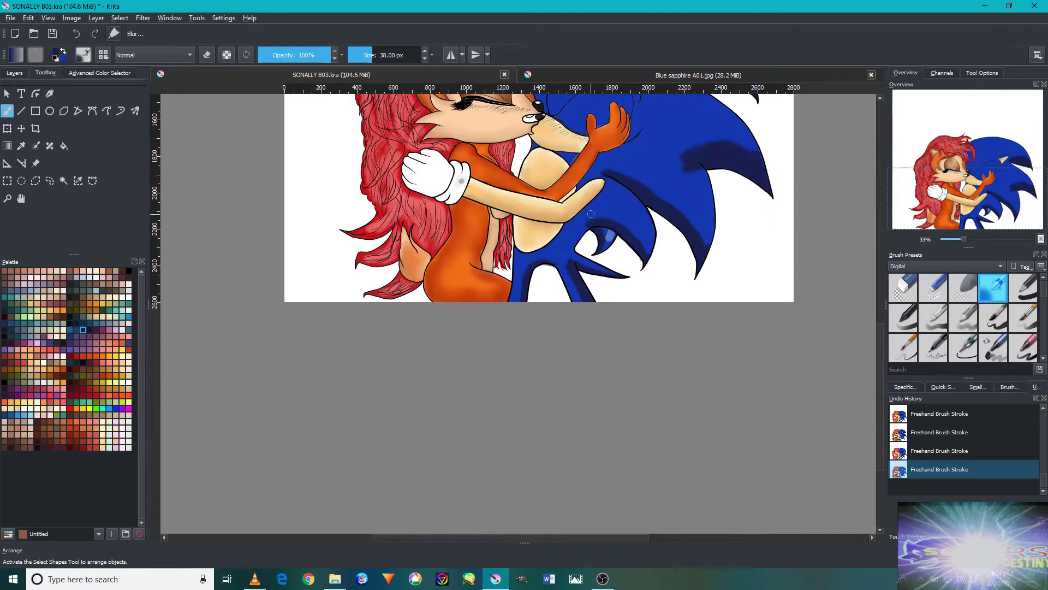
Shade around the ear's outline and the blue beneath Sally's arm, undoing the last stroke.
{"action": "left_click_drag", "start_coordinate": [629, 196], "coordinate": [473, 450]}
{"action": "mouse_move", "coordinate": [458, 231]}
{"action": "left_mouse_down"}
{"action": "mouse_move", "coordinate": [450, 169]}
{"action": "mouse_move", "coordinate": [604, 228]}
{"action": "mouse_move", "coordinate": [463, 326]}
{"action": "left_mouse_up"}
{"action": "scroll", "coordinate": [464, 326], "scroll_direction": "down", "scroll_amount": 1}
{"action": "scroll", "coordinate": [457, 340], "scroll_direction": "down", "scroll_amount": 1}
{"action": "scroll", "coordinate": [468, 345], "scroll_direction": "down", "scroll_amount": 1}
{"action": "scroll", "coordinate": [445, 375], "scroll_direction": "up", "scroll_amount": 7}
{"action": "key", "text": "bracketleft"}
{"action": "key", "text": "bracketleft"}
{"action": "key", "text": "bracketleft"}
{"action": "mouse_move", "coordinate": [351, 345]}
{"action": "left_mouse_down"}
{"action": "mouse_move", "coordinate": [534, 342]}
{"action": "mouse_move", "coordinate": [362, 332]}
{"action": "mouse_move", "coordinate": [402, 339]}
{"action": "mouse_move", "coordinate": [381, 368]}
{"action": "mouse_move", "coordinate": [634, 383]}
{"action": "left_mouse_up"}
{"action": "key", "text": "ctrl+z"}
{"action": "key", "text": "ctrl+z"}
Shade under Sally's arm, the small blue triangles between the arms, and near Sonic's ear.
{"action": "left_click_drag", "start_coordinate": [327, 367], "coordinate": [235, 360]}
{"action": "left_click_drag", "start_coordinate": [581, 317], "coordinate": [515, 437]}
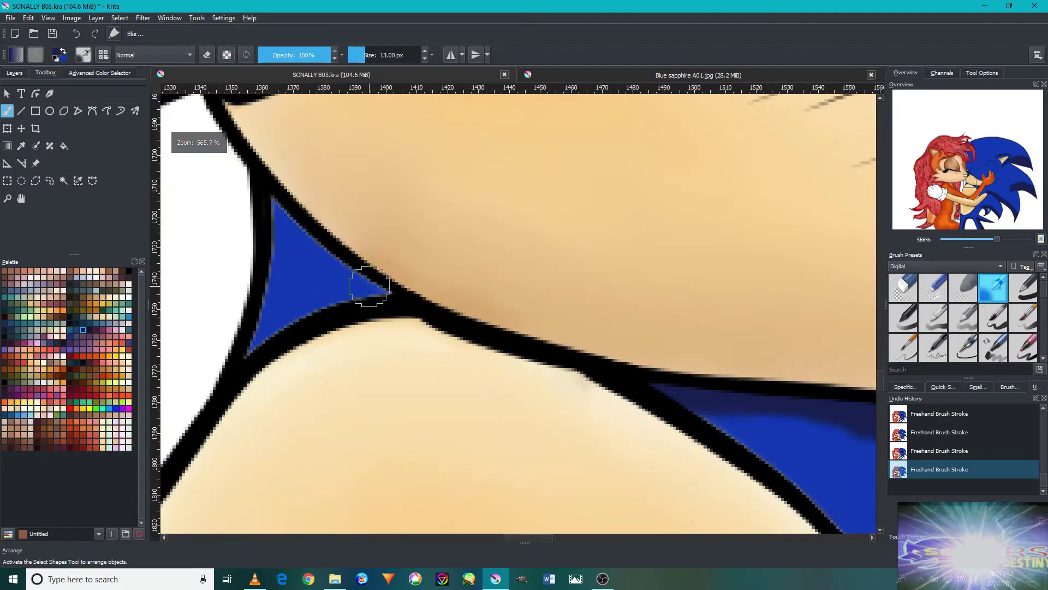
{"action": "mouse_move", "coordinate": [368, 285]}
{"action": "left_mouse_down"}
{"action": "mouse_move", "coordinate": [348, 270]}
{"action": "mouse_move", "coordinate": [382, 294]}
{"action": "left_mouse_up"}
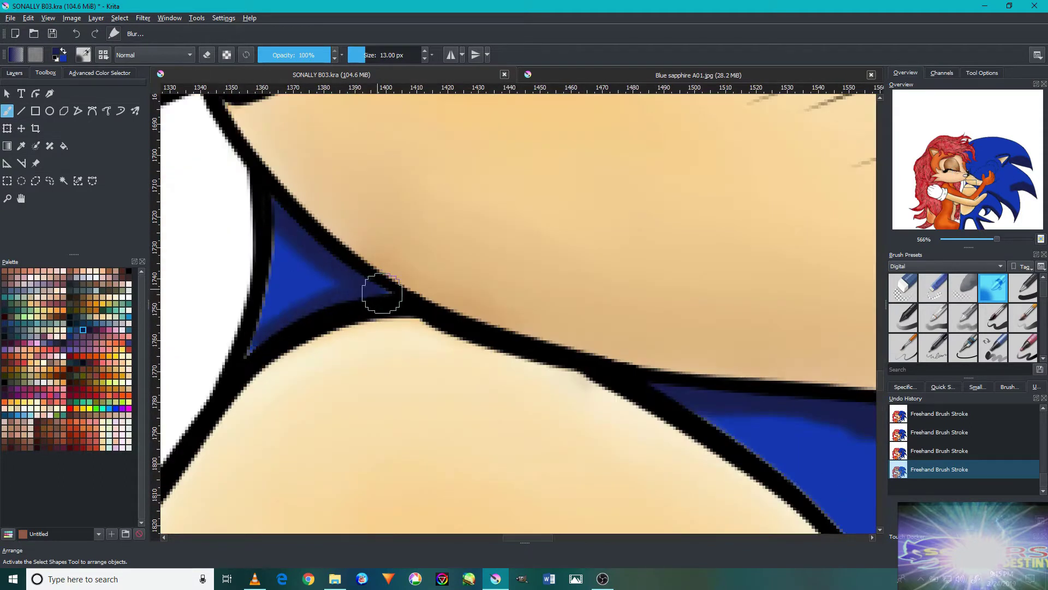
{"action": "scroll", "coordinate": [341, 288], "scroll_direction": "down", "scroll_amount": 5}
{"action": "scroll", "coordinate": [409, 199], "scroll_direction": "down", "scroll_amount": 4}
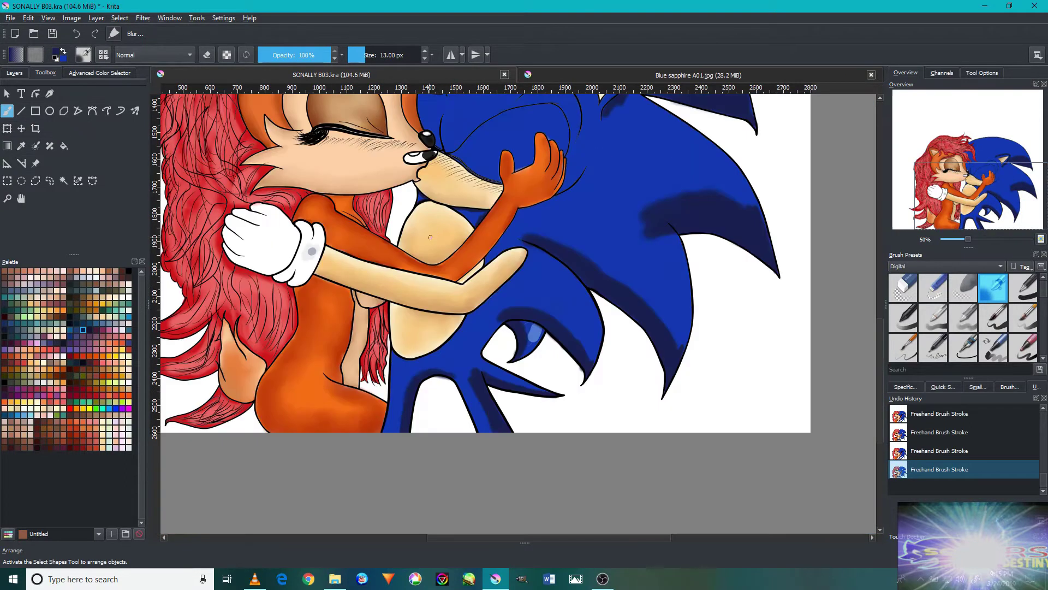
{"action": "scroll", "coordinate": [562, 168], "scroll_direction": "up", "scroll_amount": 2}
{"action": "scroll", "coordinate": [562, 168], "scroll_direction": "up", "scroll_amount": 2}
{"action": "scroll", "coordinate": [300, 316], "scroll_direction": "up", "scroll_amount": 1}
{"action": "mouse_move", "coordinate": [234, 314]}
{"action": "left_mouse_down"}
{"action": "mouse_move", "coordinate": [351, 294]}
{"action": "mouse_move", "coordinate": [415, 462]}
{"action": "left_mouse_up"}
Shade Sonic's inner curve and the blue beside Sally's nose in dark navy.
{"action": "left_click_drag", "start_coordinate": [362, 362], "coordinate": [700, 361]}
{"action": "mouse_move", "coordinate": [603, 276]}
{"action": "left_mouse_down"}
{"action": "mouse_move", "coordinate": [480, 321]}
{"action": "mouse_move", "coordinate": [321, 466]}
{"action": "mouse_move", "coordinate": [346, 493]}
{"action": "left_mouse_up"}
{"action": "left_click_drag", "start_coordinate": [290, 491], "coordinate": [301, 433]}
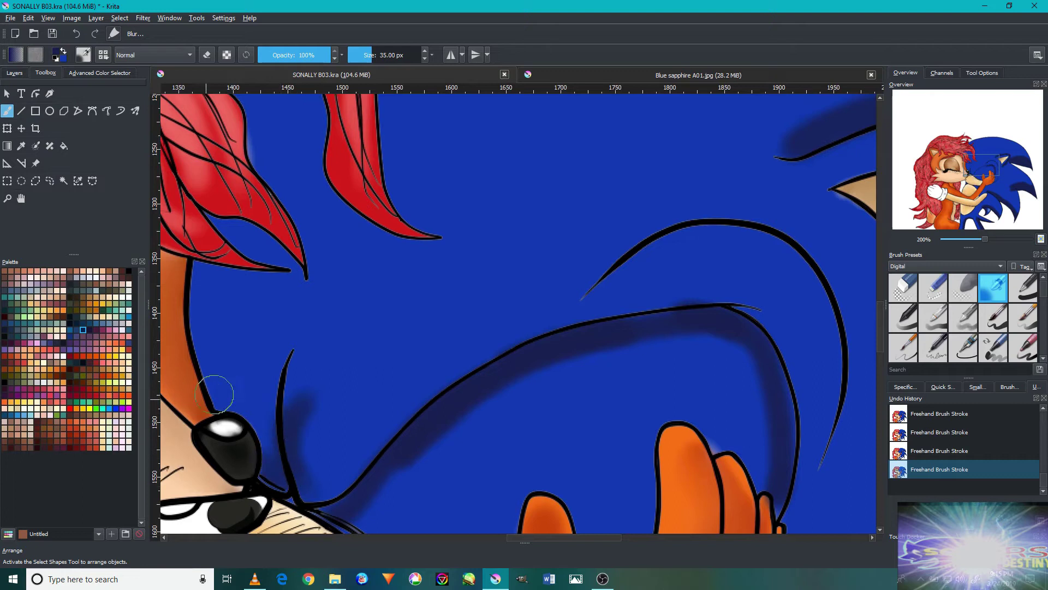
{"action": "key", "text": "ctrl+z"}
{"action": "key", "text": "ctrl+z"}
{"action": "key", "text": "ctrl+plus"}
{"action": "key", "text": "ctrl+plus"}
{"action": "mouse_move", "coordinate": [367, 429]}
{"action": "left_mouse_down"}
{"action": "mouse_move", "coordinate": [327, 276]}
{"action": "mouse_move", "coordinate": [343, 443]}
{"action": "mouse_move", "coordinate": [316, 391]}
{"action": "mouse_move", "coordinate": [424, 457]}
{"action": "mouse_move", "coordinate": [394, 475]}
{"action": "left_mouse_up"}
Shade the hand and wrist curve and fill the light gap in the chest shadow.
{"action": "scroll", "coordinate": [338, 381], "scroll_direction": "down", "scroll_amount": 3}
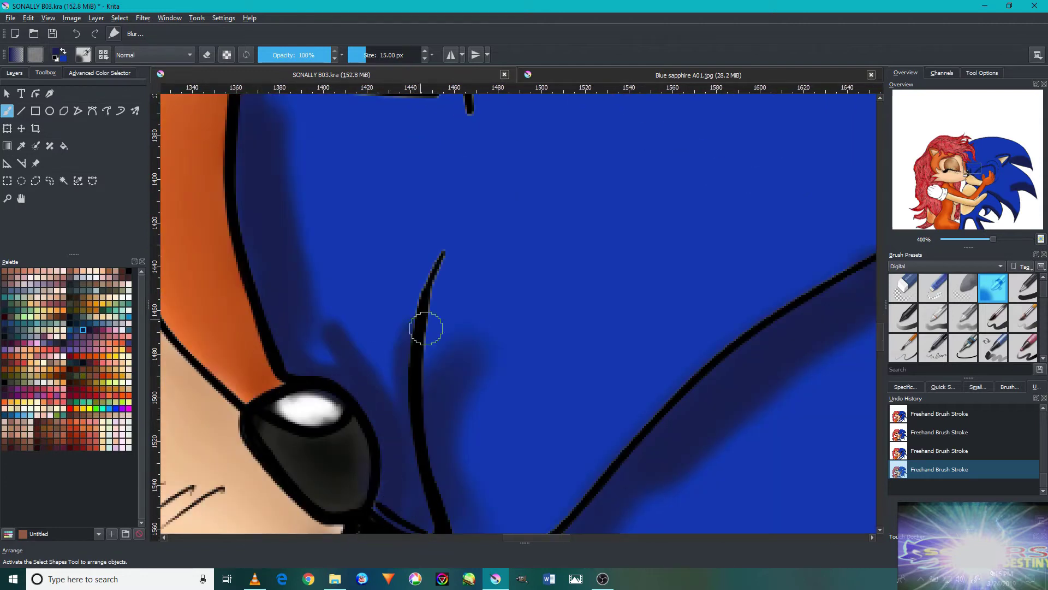
{"action": "key", "text": "ctrl+minus"}
{"action": "key", "text": "ctrl+minus"}
{"action": "key", "text": "ctrl+minus"}
{"action": "mouse_move", "coordinate": [507, 344]}
{"action": "left_mouse_down"}
{"action": "mouse_move", "coordinate": [468, 208]}
{"action": "mouse_move", "coordinate": [572, 388]}
{"action": "mouse_move", "coordinate": [518, 275]}
{"action": "left_mouse_up"}
{"action": "key", "text": "bracketright"}
{"action": "mouse_move", "coordinate": [514, 334]}
{"action": "left_mouse_down"}
{"action": "mouse_move", "coordinate": [545, 297]}
{"action": "mouse_move", "coordinate": [508, 335]}
{"action": "mouse_move", "coordinate": [426, 378]}
{"action": "left_mouse_up"}
{"action": "left_click_drag", "start_coordinate": [563, 493], "coordinate": [572, 352]}
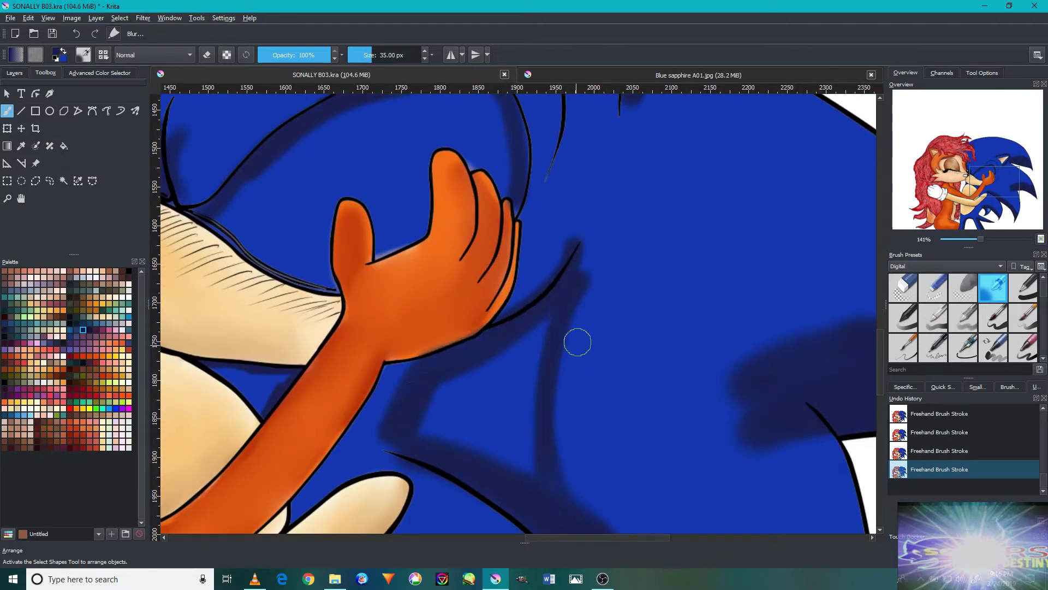
{"action": "mouse_move", "coordinate": [519, 458]}
{"action": "left_mouse_down"}
{"action": "mouse_move", "coordinate": [550, 335]}
{"action": "mouse_move", "coordinate": [466, 412]}
{"action": "left_mouse_up"}
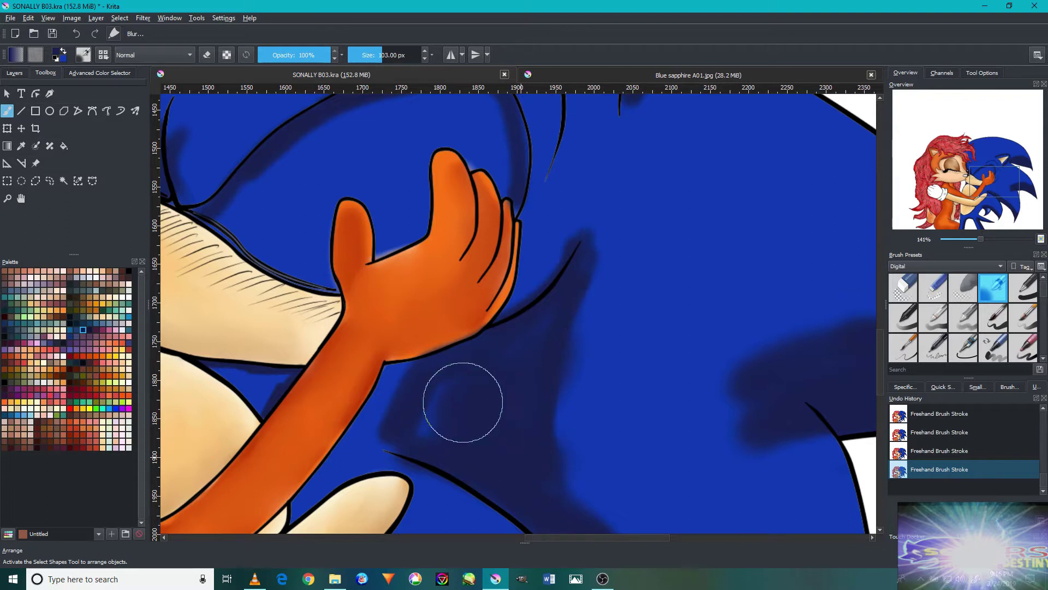
{"action": "mouse_move", "coordinate": [591, 255]}
{"action": "left_mouse_down"}
{"action": "mouse_move", "coordinate": [560, 354]}
{"action": "mouse_move", "coordinate": [507, 234]}
{"action": "mouse_move", "coordinate": [350, 257]}
{"action": "mouse_move", "coordinate": [541, 359]}
{"action": "left_mouse_up"}
{"action": "key", "text": "ctrl+z"}
Shade the lower quill's inner curve dark navy, extending it up the curve.
{"action": "key", "text": "minus"}
{"action": "key", "text": "minus"}
{"action": "key", "text": "minus"}
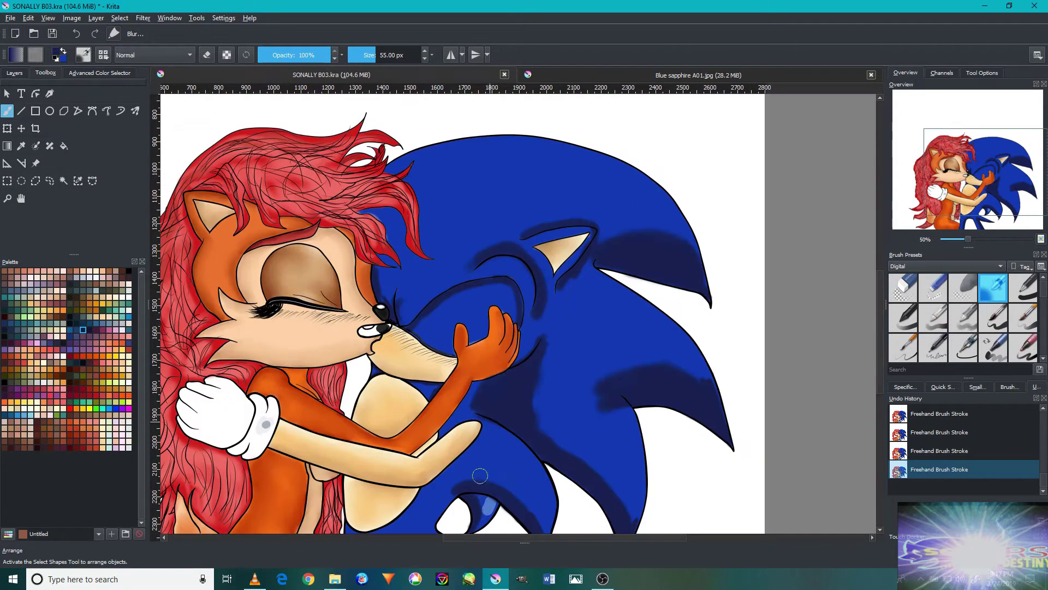
{"action": "scroll", "coordinate": [509, 389], "scroll_direction": "down", "scroll_amount": 2}
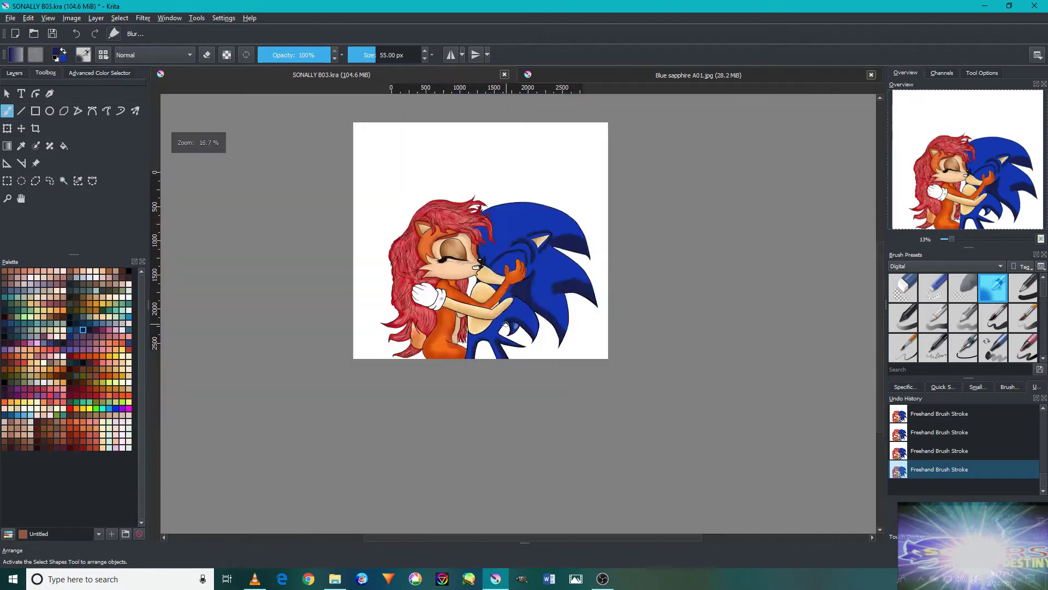
{"action": "scroll", "coordinate": [510, 388], "scroll_direction": "up", "scroll_amount": 5}
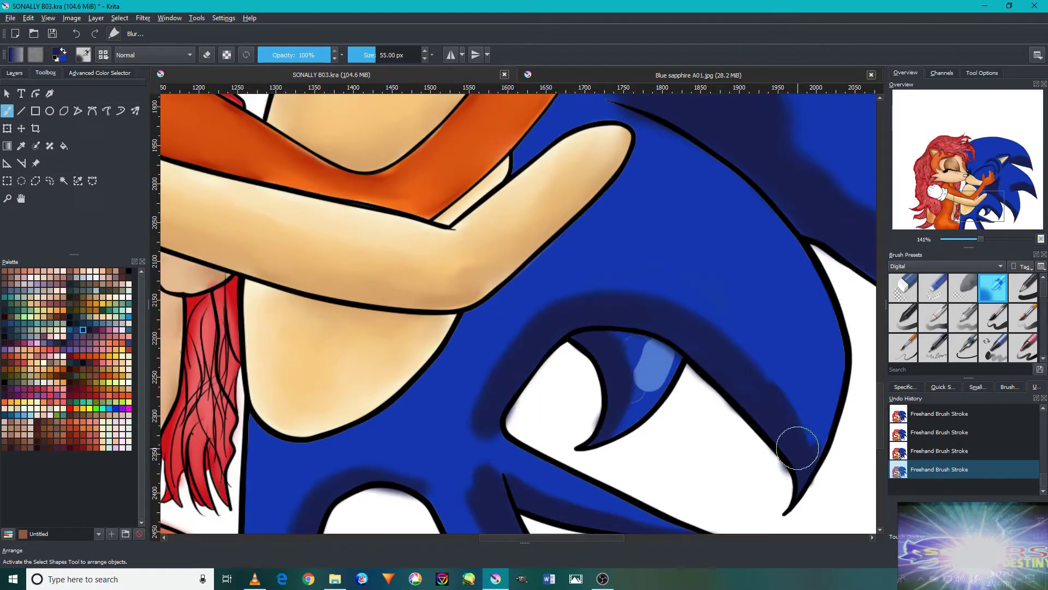
{"action": "left_click_drag", "start_coordinate": [797, 448], "coordinate": [611, 279]}
{"action": "left_click_drag", "start_coordinate": [791, 433], "coordinate": [685, 291]}
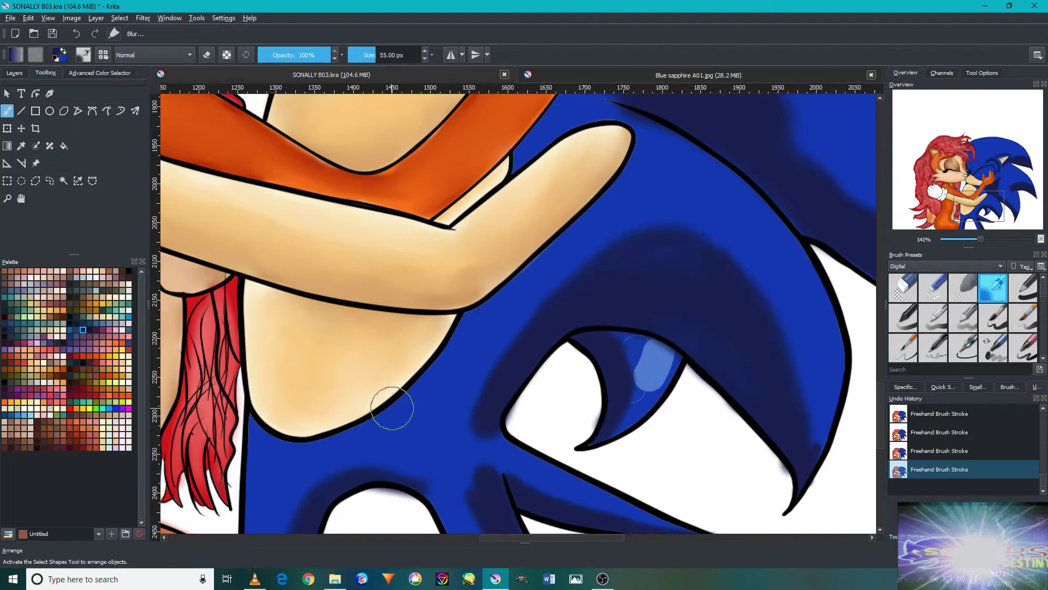
{"action": "scroll", "coordinate": [1042, 309], "scroll_direction": "down", "scroll_amount": 2}
{"action": "scroll", "coordinate": [769, 304], "scroll_direction": "down", "scroll_amount": 3}
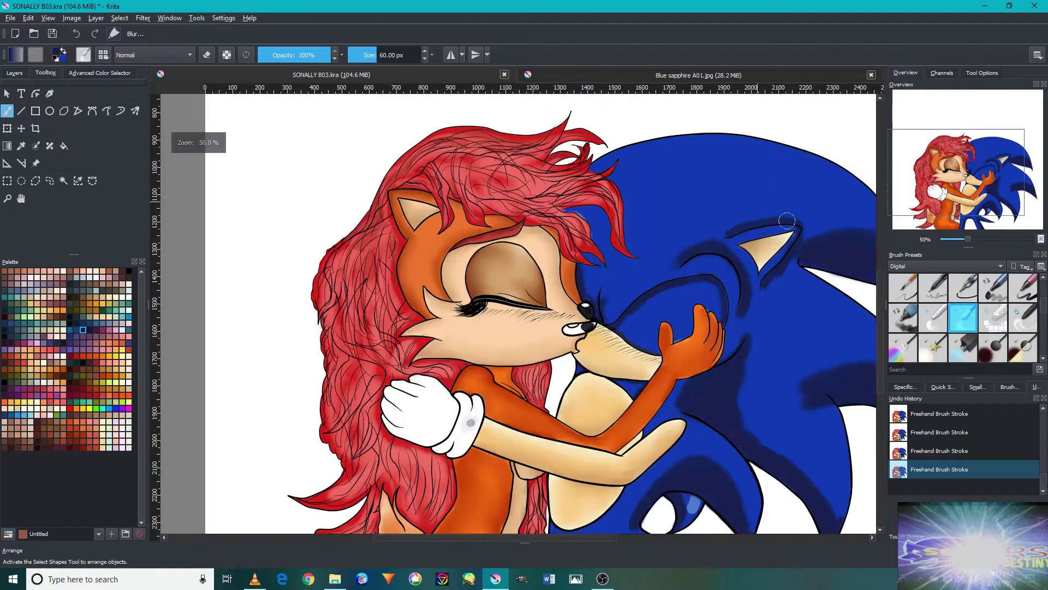
Survey Sonic's ear, head and quills up close, then re-blur the quill's dark shadow.
{"action": "scroll", "coordinate": [710, 273], "scroll_direction": "up", "scroll_amount": 1}
{"action": "scroll", "coordinate": [696, 258], "scroll_direction": "up", "scroll_amount": 3}
{"action": "left_click_drag", "start_coordinate": [696, 258], "coordinate": [553, 369]}
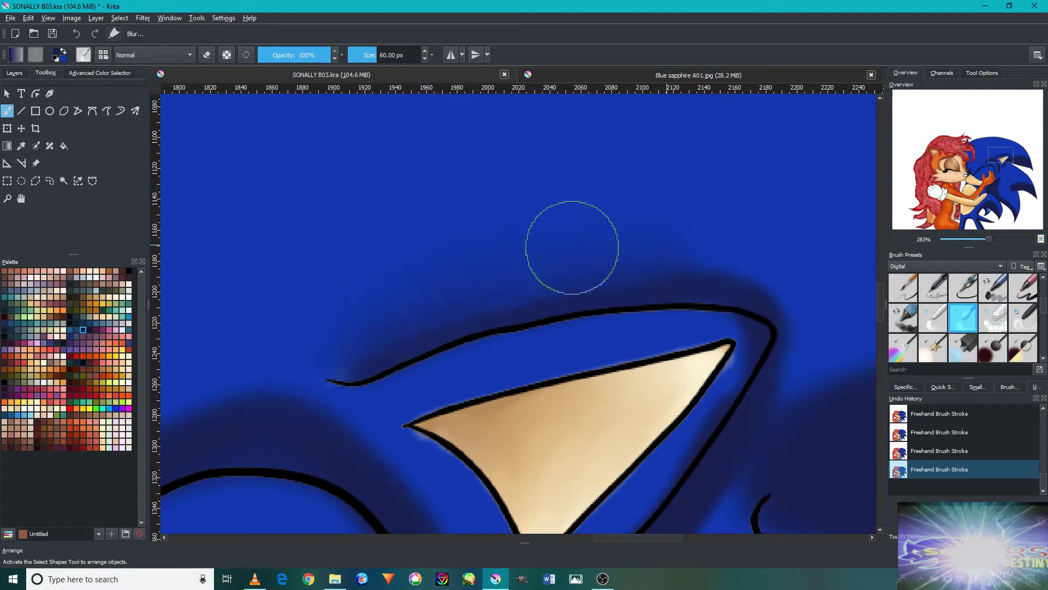
{"action": "left_click_drag", "start_coordinate": [730, 330], "coordinate": [528, 206]}
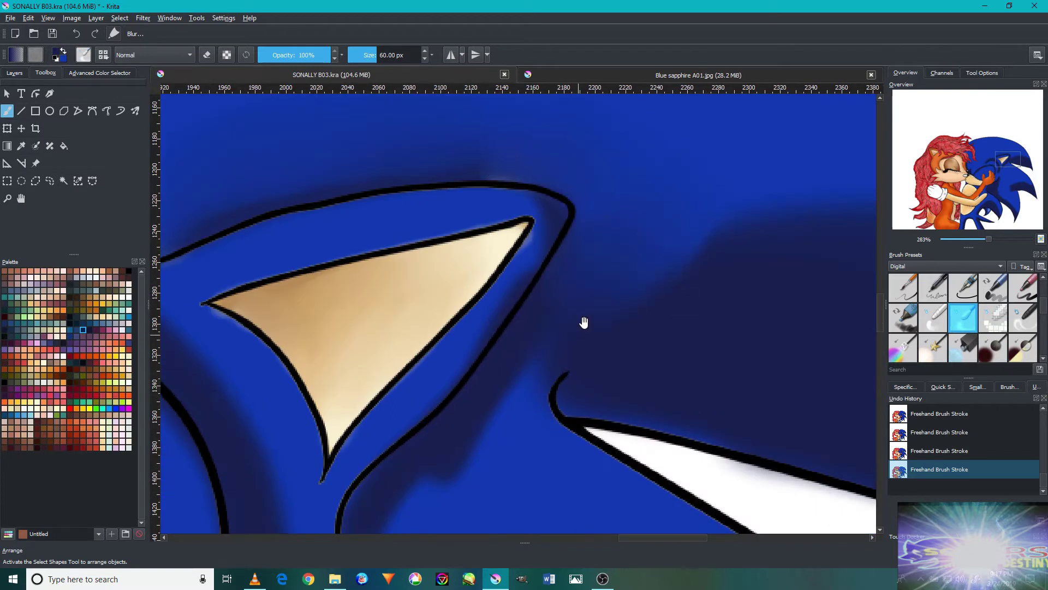
{"action": "left_click_drag", "start_coordinate": [581, 321], "coordinate": [695, 166]}
{"action": "left_click_drag", "start_coordinate": [647, 253], "coordinate": [492, 414]}
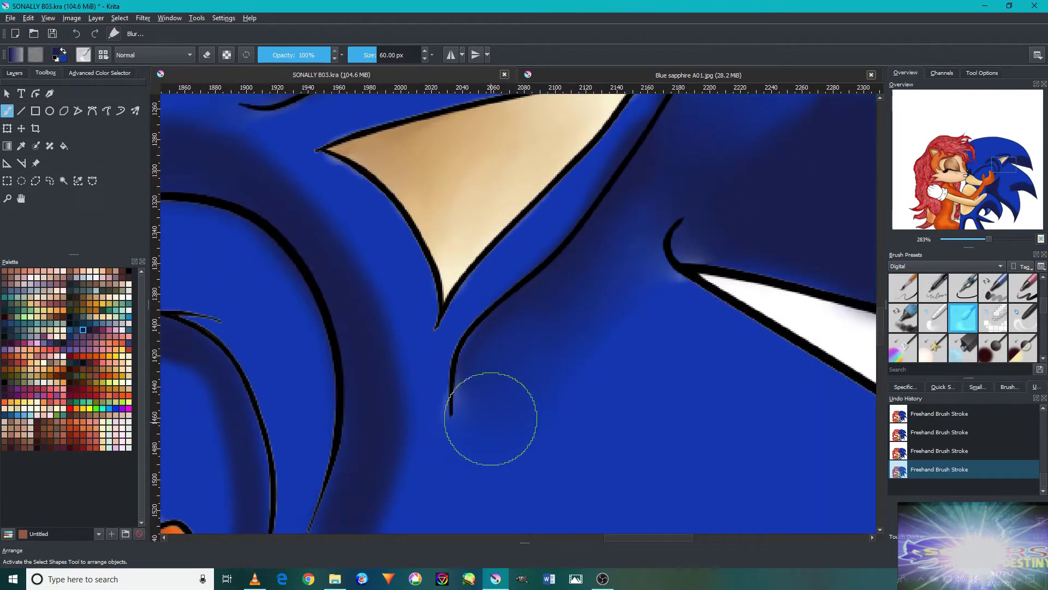
{"action": "mouse_move", "coordinate": [654, 298]}
{"action": "left_mouse_down"}
{"action": "mouse_move", "coordinate": [511, 295]}
{"action": "mouse_move", "coordinate": [797, 489]}
{"action": "left_mouse_up"}
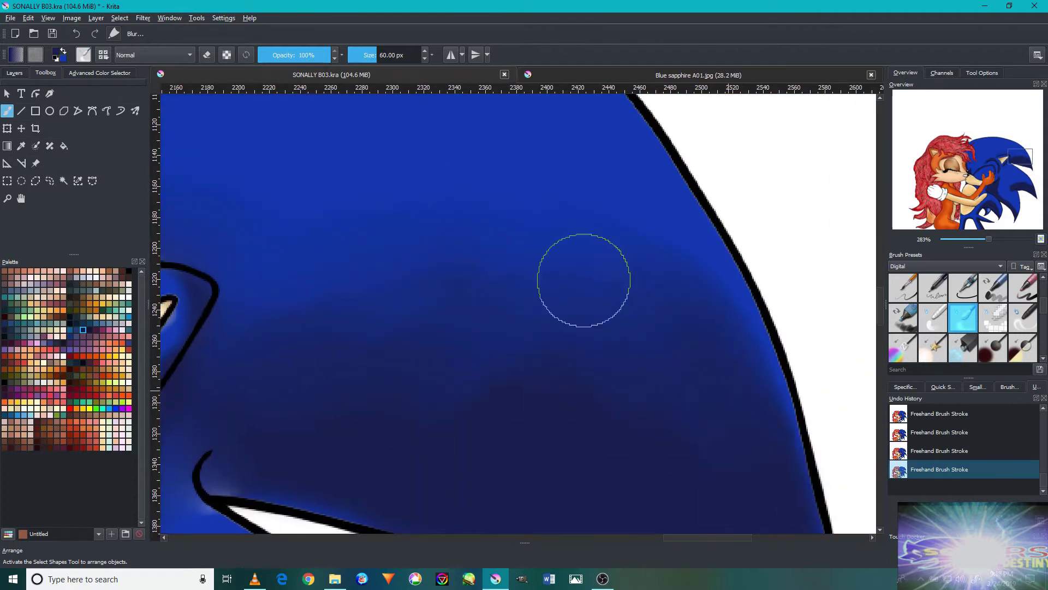
{"action": "scroll", "coordinate": [561, 351], "scroll_direction": "down", "scroll_amount": 5}
{"action": "mouse_move", "coordinate": [517, 435]}
{"action": "left_mouse_down"}
{"action": "mouse_move", "coordinate": [592, 389]}
{"action": "mouse_move", "coordinate": [583, 346]}
{"action": "left_mouse_up"}
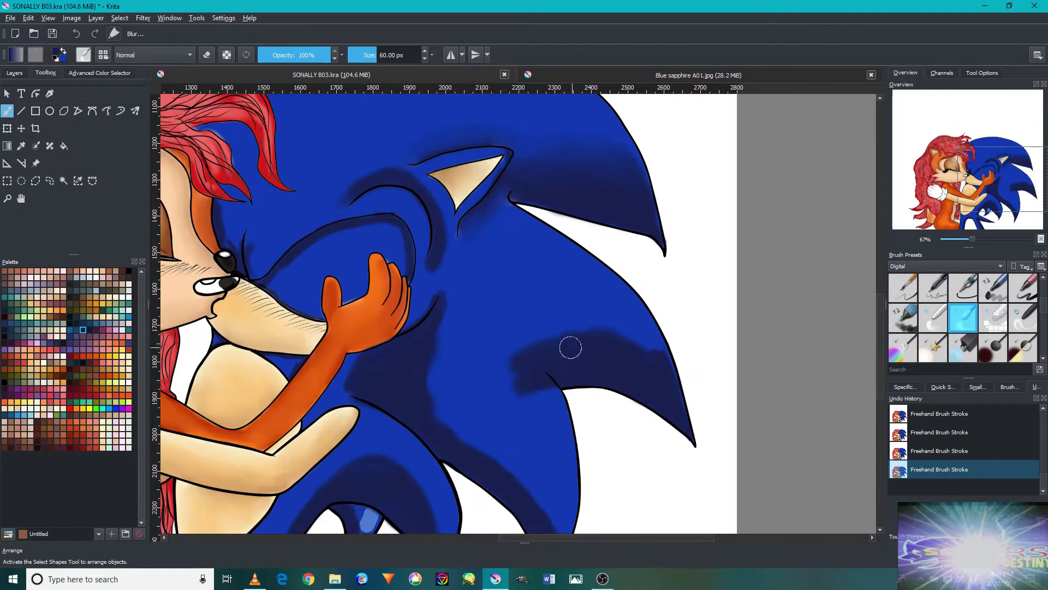
{"action": "scroll", "coordinate": [426, 257], "scroll_direction": "up", "scroll_amount": 5}
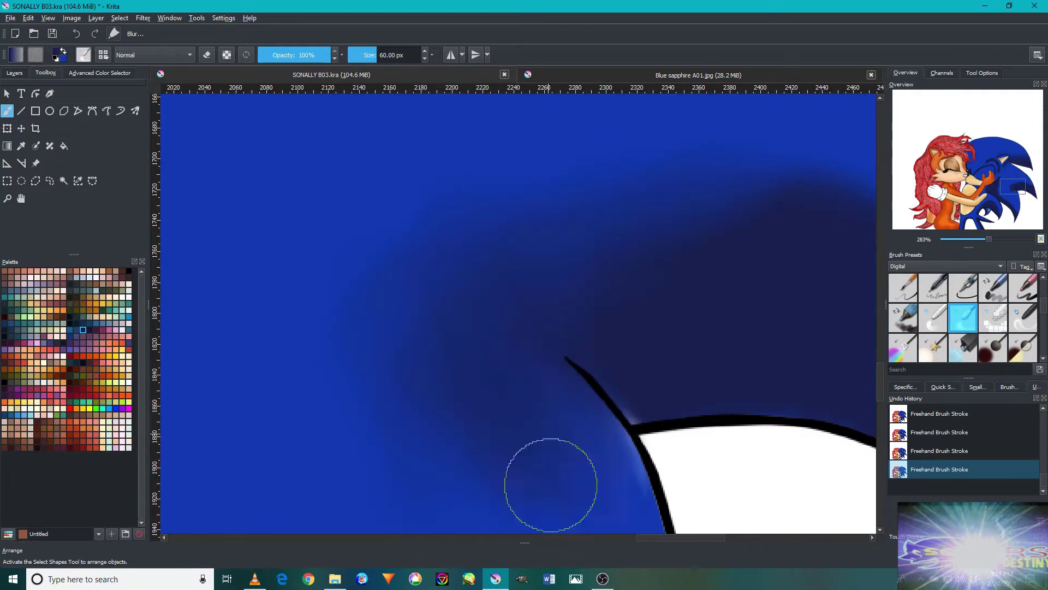
{"action": "key", "text": "ctrl+z"}
{"action": "mouse_move", "coordinate": [529, 423]}
{"action": "left_mouse_down"}
{"action": "mouse_move", "coordinate": [453, 267]}
{"action": "mouse_move", "coordinate": [515, 476]}
{"action": "mouse_move", "coordinate": [562, 436]}
{"action": "left_mouse_up"}
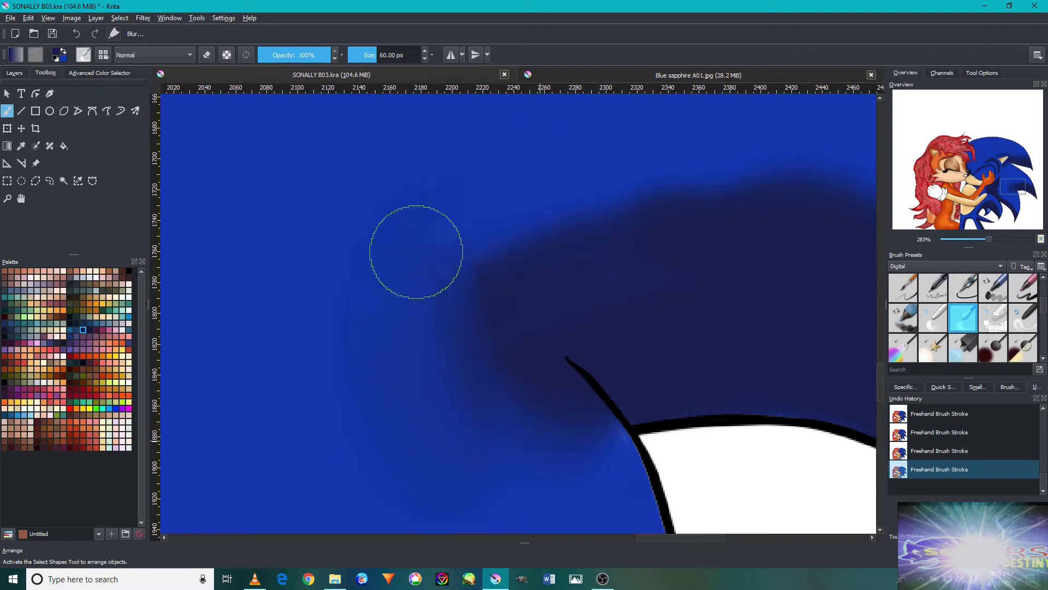
Blur the shadow edge above the white gap near the quill's outline.
{"action": "scroll", "coordinate": [295, 229], "scroll_direction": "down", "scroll_amount": 1}
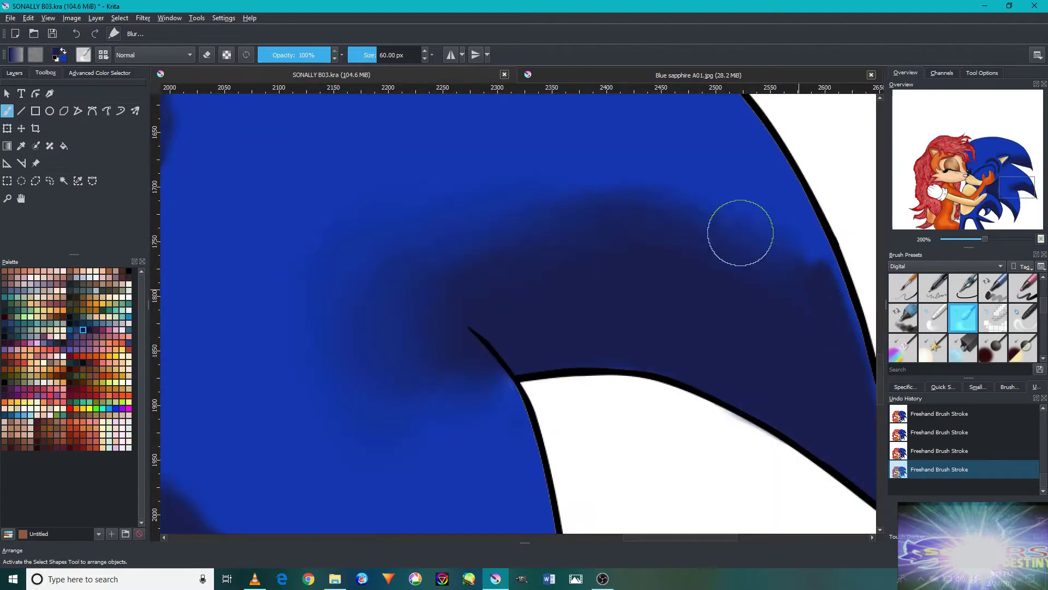
{"action": "left_click_drag", "start_coordinate": [737, 297], "coordinate": [831, 356]}
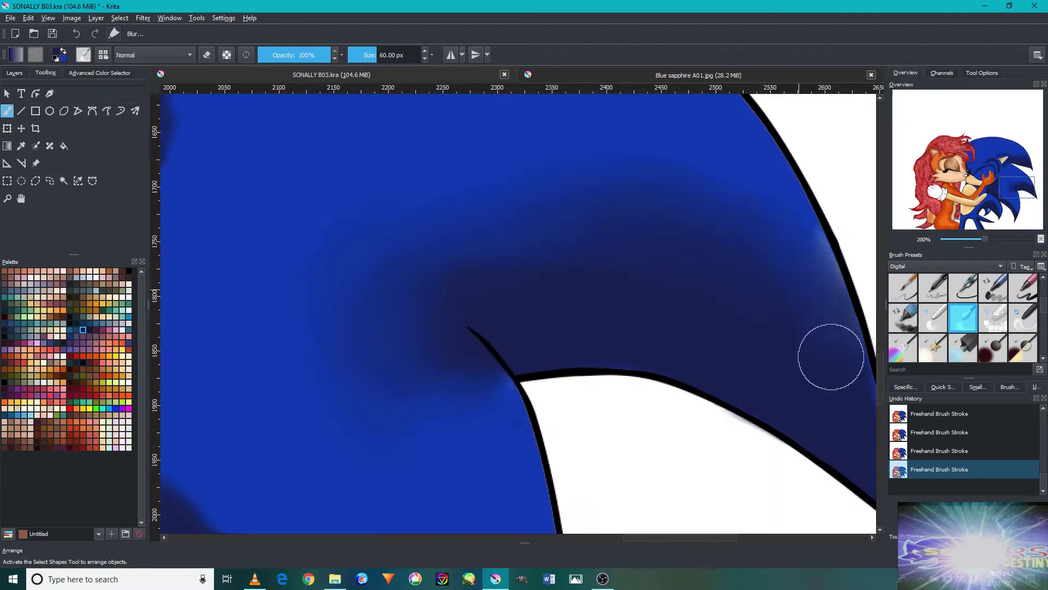
{"action": "left_click", "coordinate": [78, 33]}
{"action": "left_click_drag", "start_coordinate": [784, 286], "coordinate": [726, 270]}
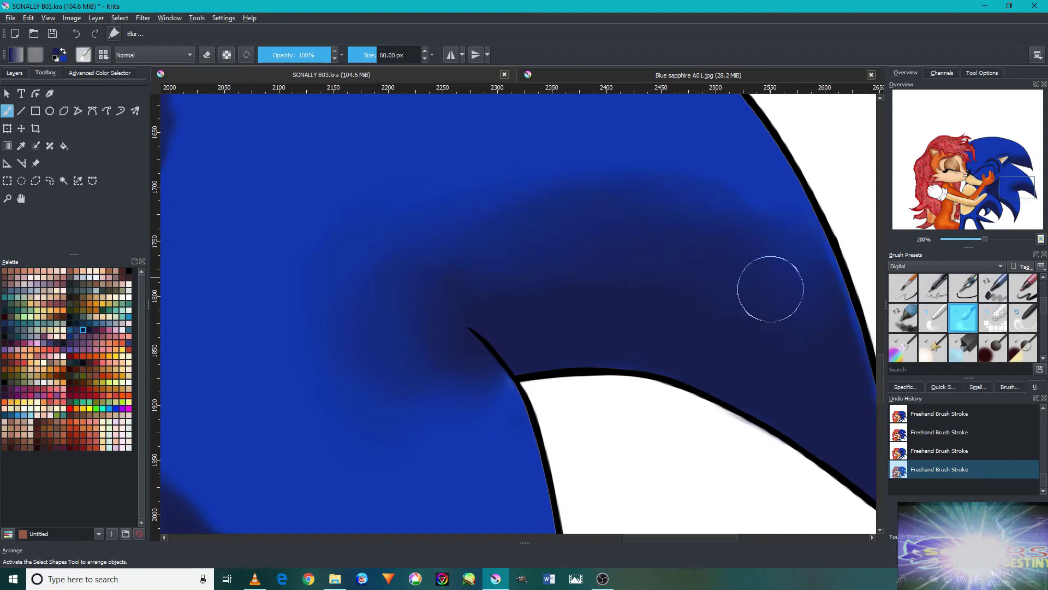
{"action": "scroll", "coordinate": [735, 295], "scroll_direction": "up", "scroll_amount": 2}
Resize the blur brush, shrinking it then enlarging it to about 78 px.
{"action": "key", "text": "bracketleft"}
{"action": "key", "text": "bracketleft"}
{"action": "key", "text": "bracketleft"}
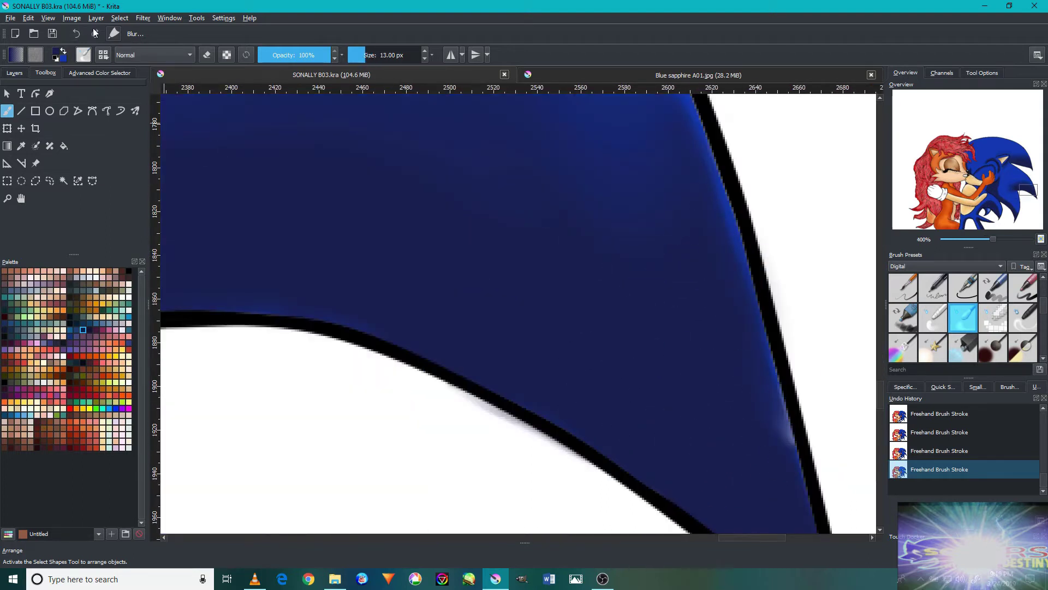
{"action": "scroll", "coordinate": [697, 251], "scroll_direction": "up", "scroll_amount": 5}
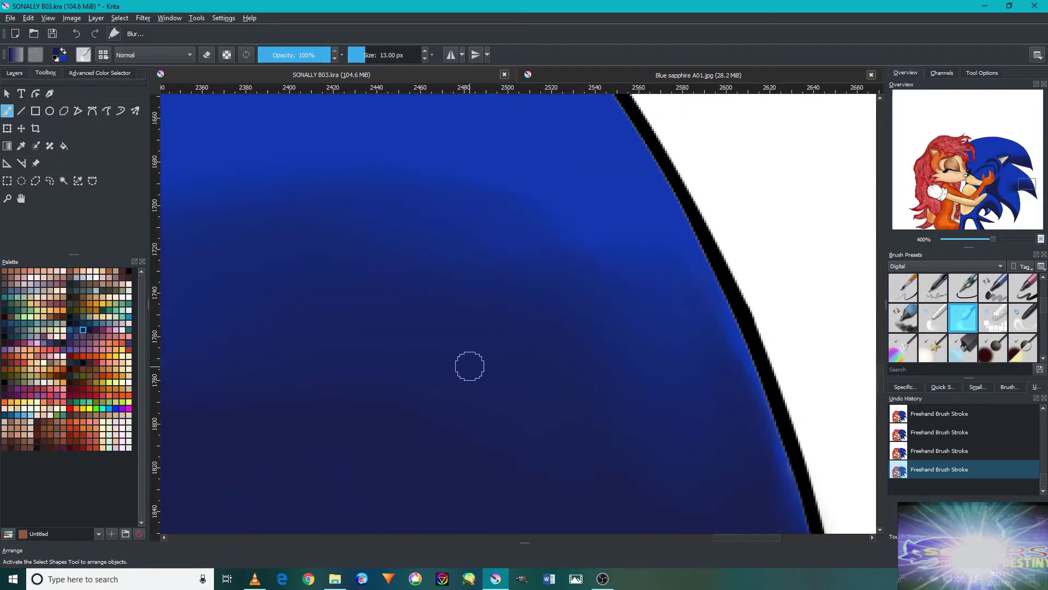
{"action": "scroll", "coordinate": [467, 366], "scroll_direction": "down", "scroll_amount": 3}
{"action": "scroll", "coordinate": [355, 428], "scroll_direction": "up", "scroll_amount": 1}
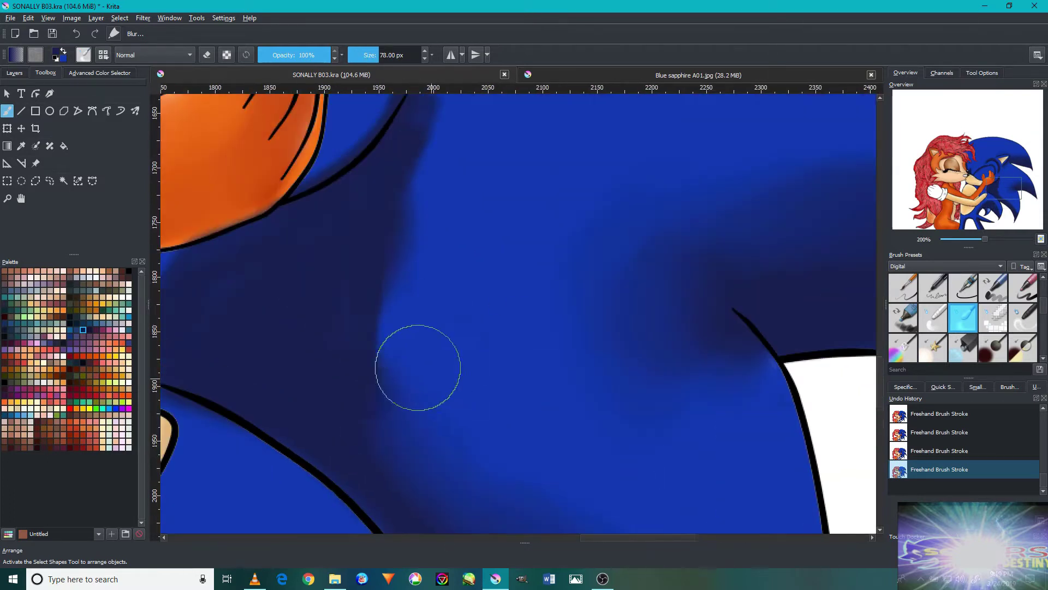
{"action": "left_click_drag", "start_coordinate": [416, 367], "coordinate": [435, 446]}
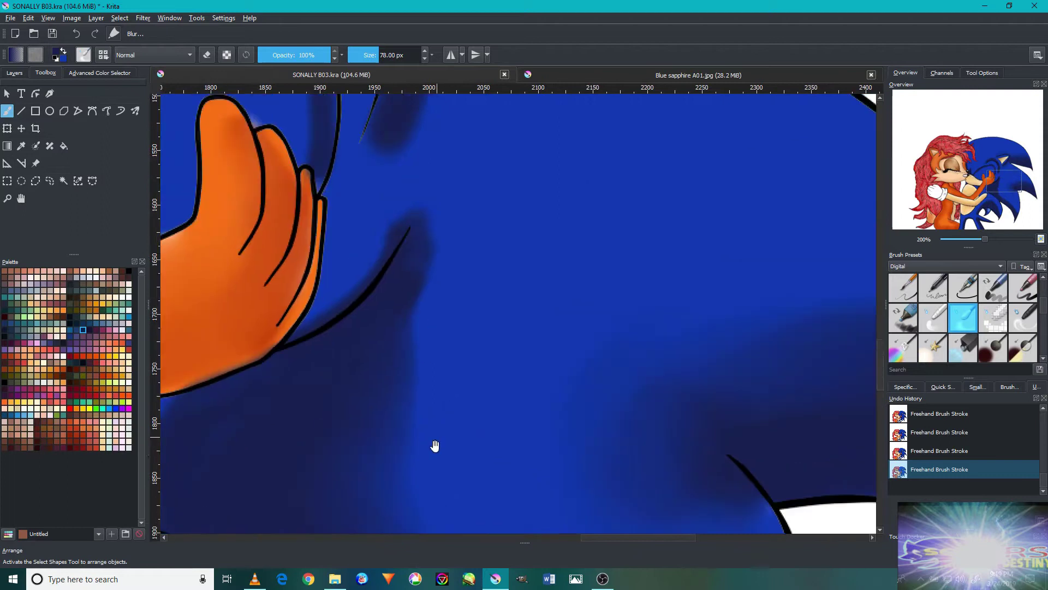
{"action": "scroll", "coordinate": [534, 229], "scroll_direction": "up", "scroll_amount": 3}
{"action": "scroll", "coordinate": [568, 382], "scroll_direction": "down", "scroll_amount": 3}
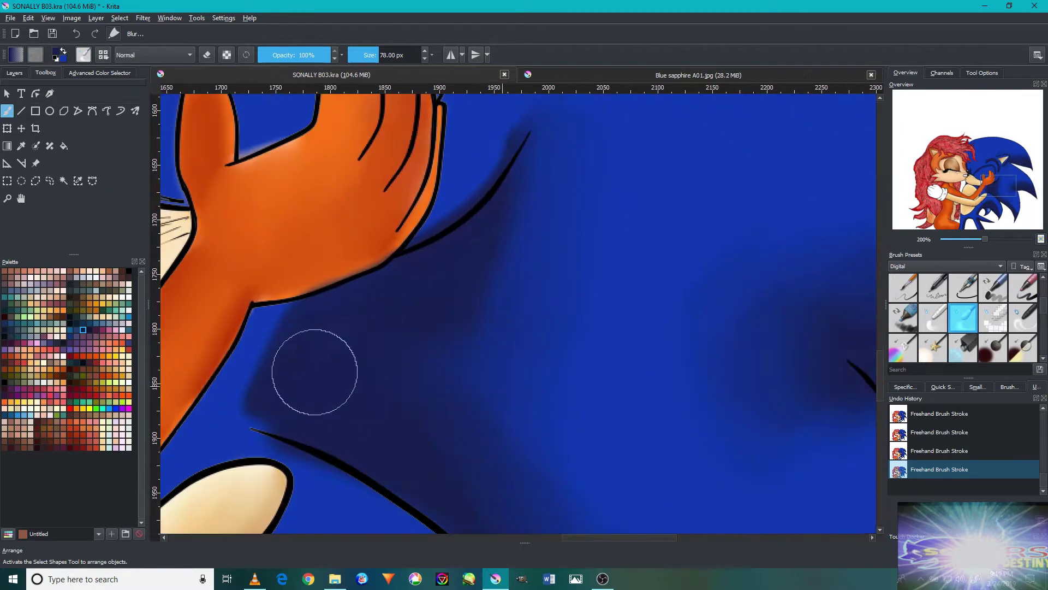
{"action": "scroll", "coordinate": [659, 182], "scroll_direction": "down", "scroll_amount": 3}
{"action": "scroll", "coordinate": [690, 285], "scroll_direction": "down", "scroll_amount": 5}
{"action": "scroll", "coordinate": [690, 285], "scroll_direction": "right", "scroll_amount": 3}
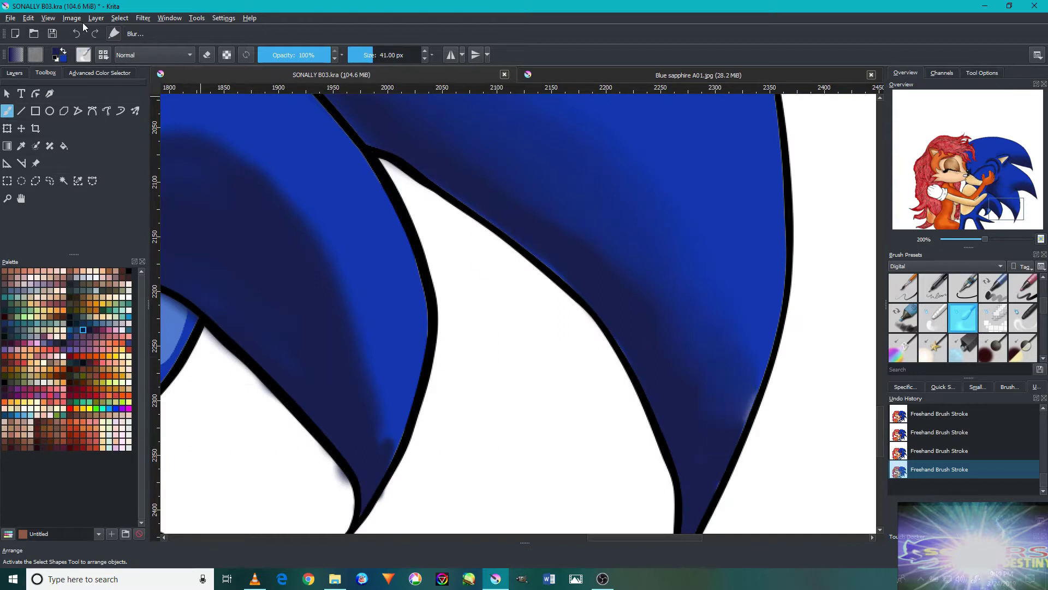
{"action": "left_click", "coordinate": [632, 366]}
Soften the shadows along the lower quills and near the quill tip.
{"action": "left_click_drag", "start_coordinate": [547, 231], "coordinate": [559, 268]}
{"action": "left_click_drag", "start_coordinate": [693, 367], "coordinate": [728, 375]}
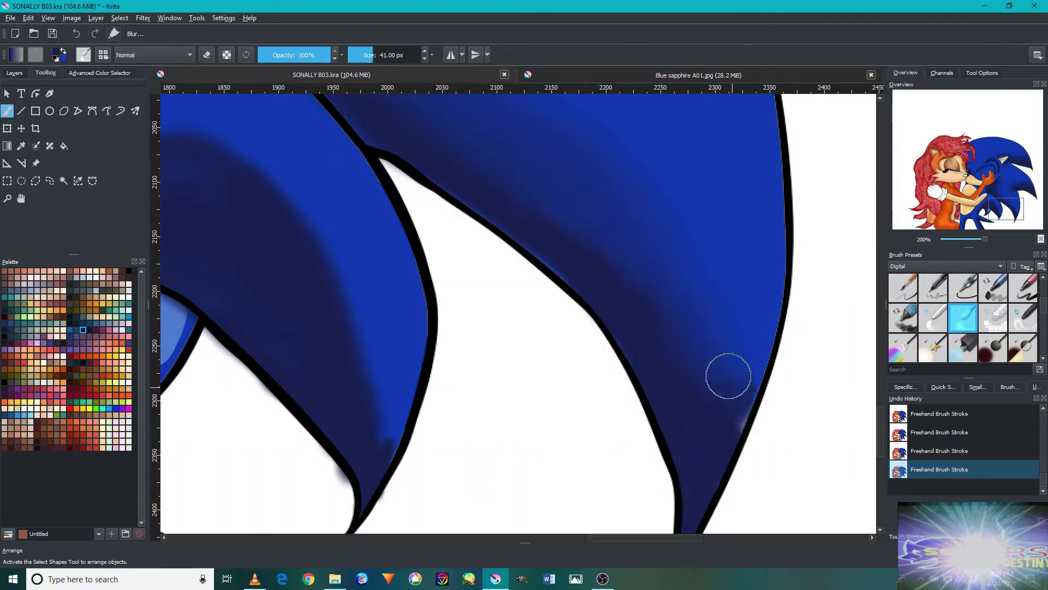
{"action": "scroll", "coordinate": [494, 166], "scroll_direction": "up", "scroll_amount": 5}
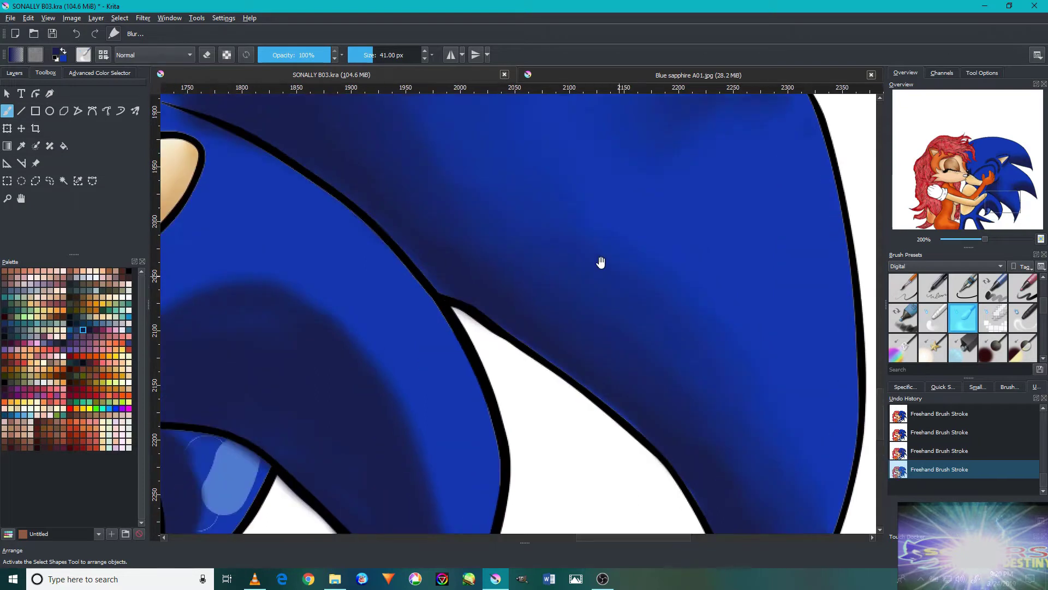
{"action": "scroll", "coordinate": [512, 215], "scroll_direction": "left", "scroll_amount": 3}
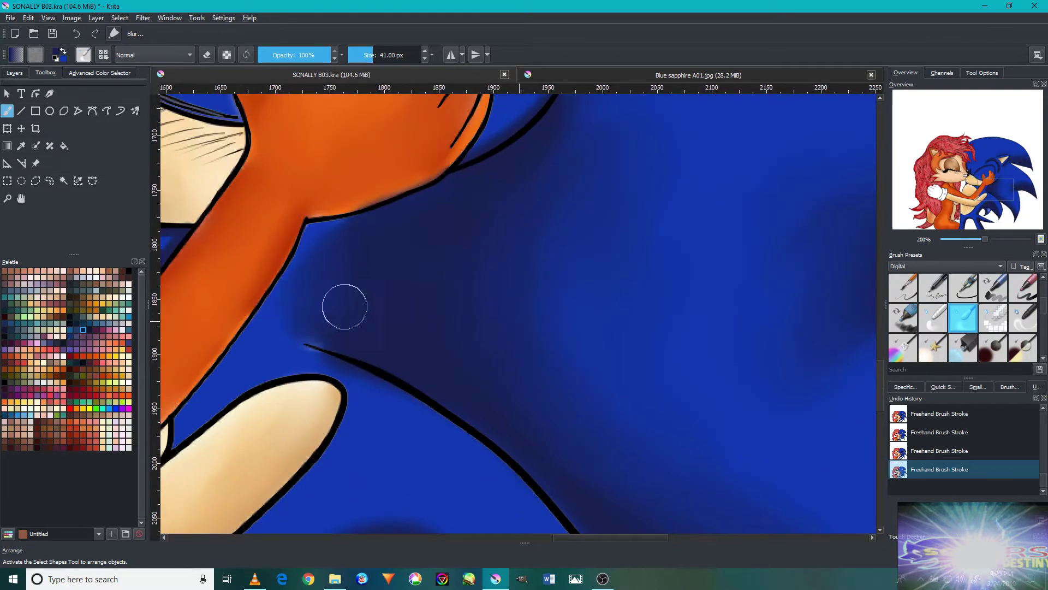
{"action": "scroll", "coordinate": [345, 306], "scroll_direction": "up", "scroll_amount": 2}
{"action": "scroll", "coordinate": [520, 174], "scroll_direction": "right", "scroll_amount": 1}
{"action": "scroll", "coordinate": [518, 208], "scroll_direction": "up", "scroll_amount": 3}
{"action": "scroll", "coordinate": [501, 227], "scroll_direction": "up", "scroll_amount": 3}
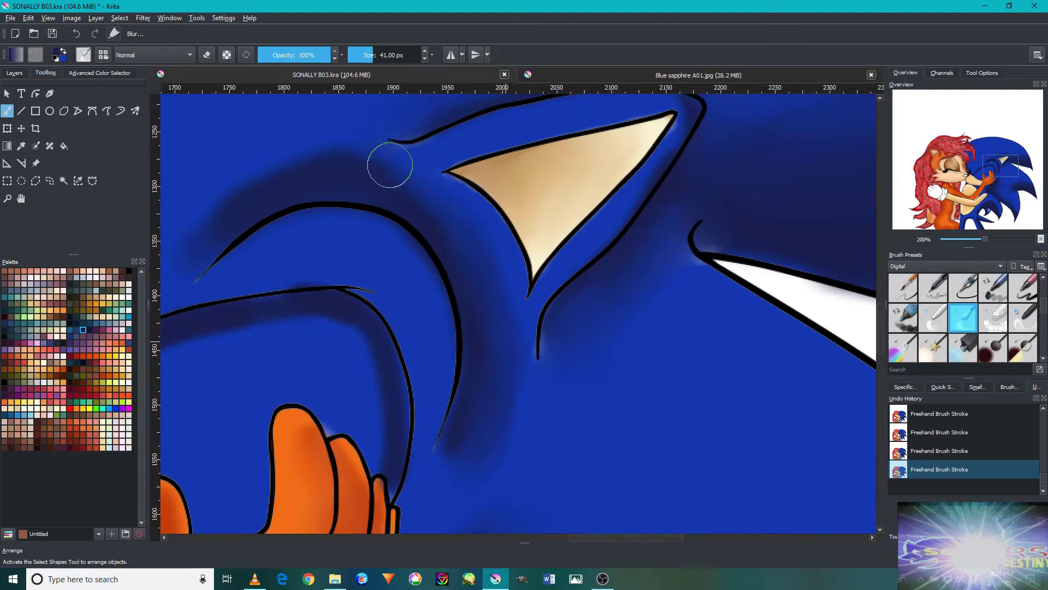
Blur the shadow beside the line near the ear and further down along it.
{"action": "left_click_drag", "start_coordinate": [459, 448], "coordinate": [445, 327]}
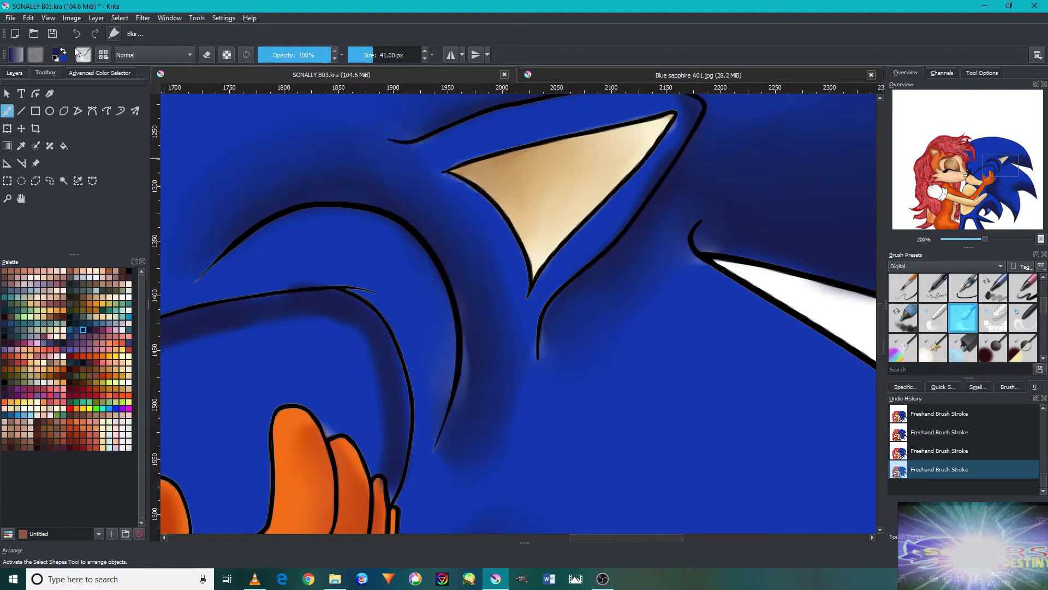
{"action": "left_click_drag", "start_coordinate": [434, 440], "coordinate": [471, 522]}
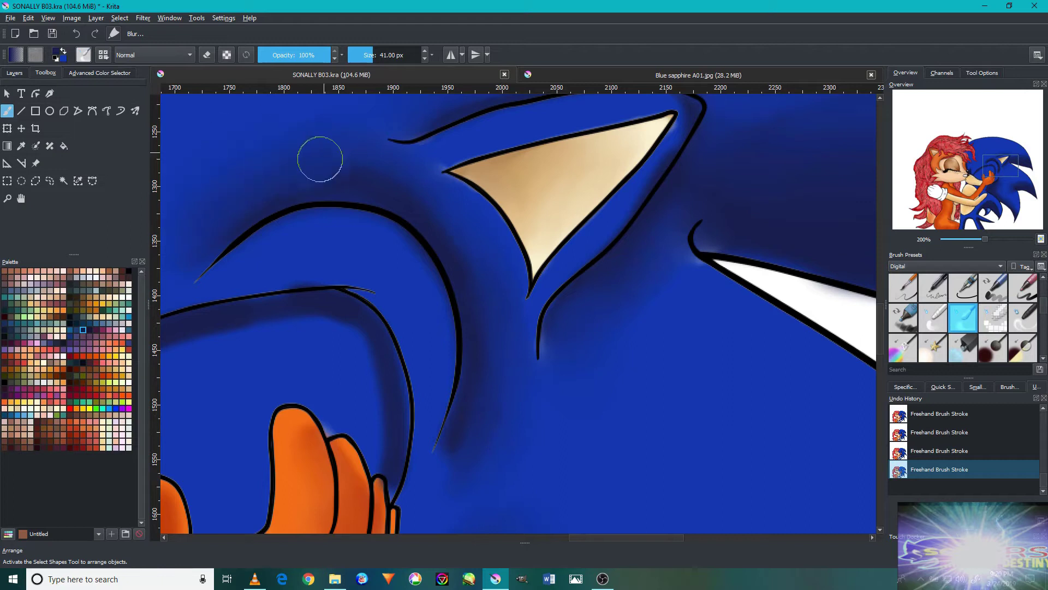
{"action": "scroll", "coordinate": [405, 343], "scroll_direction": "down", "scroll_amount": 2}
{"action": "scroll", "coordinate": [422, 306], "scroll_direction": "down", "scroll_amount": 3}
{"action": "scroll", "coordinate": [386, 321], "scroll_direction": "up", "scroll_amount": 6}
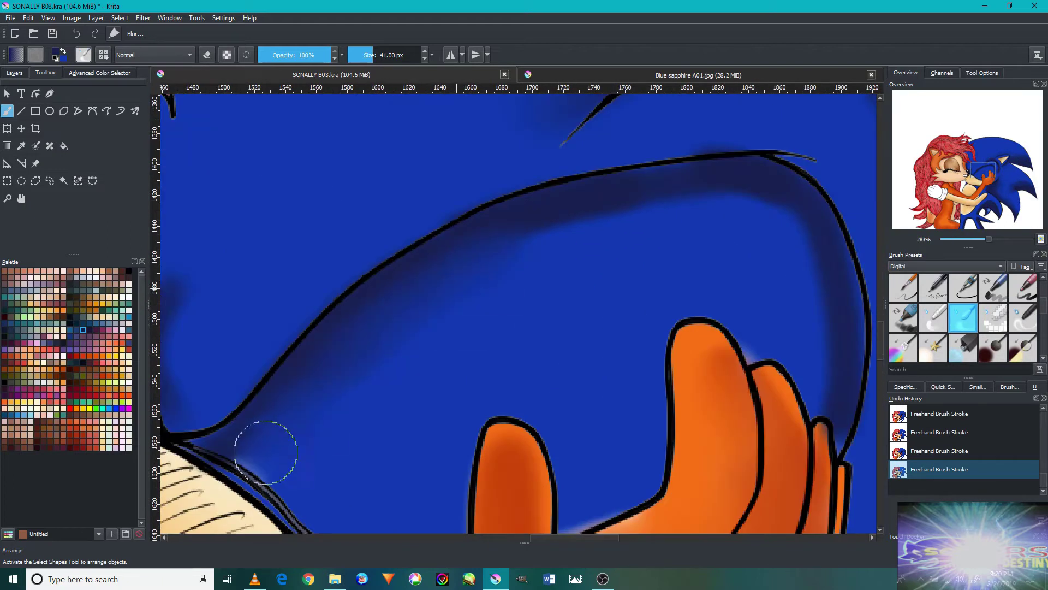
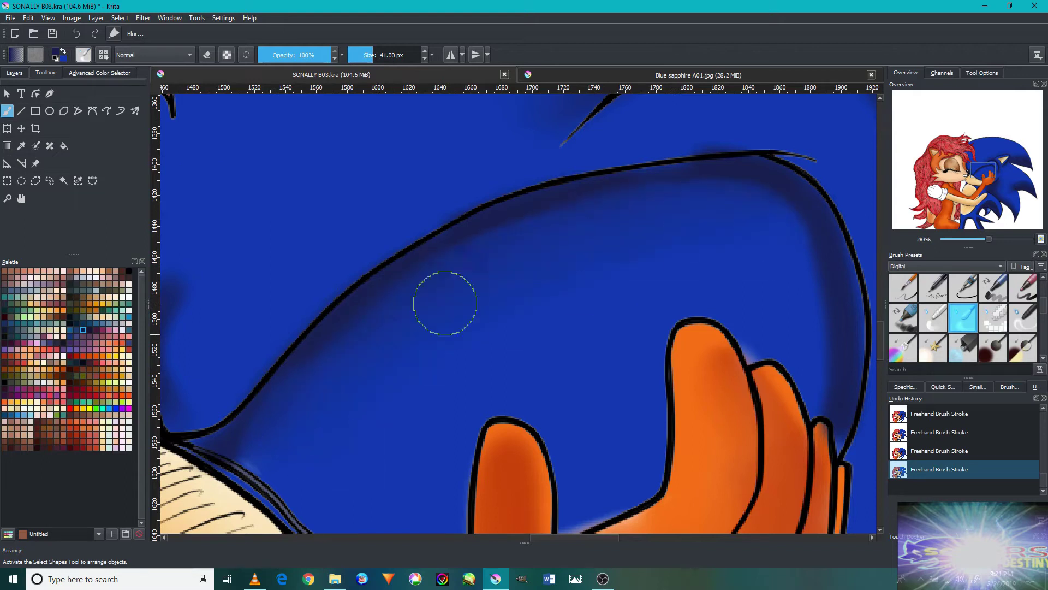
Blur the dark blue shading on Sonic's head edge beside the orange glove fingers.
{"action": "left_click_drag", "start_coordinate": [691, 280], "coordinate": [664, 281]}
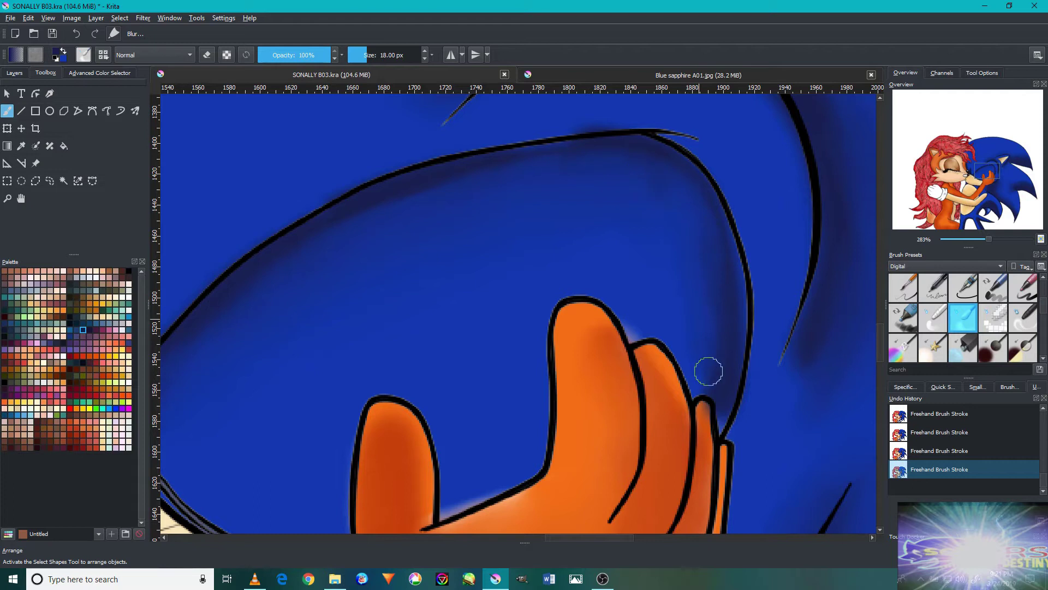
{"action": "scroll", "coordinate": [712, 415], "scroll_direction": "up", "scroll_amount": 5}
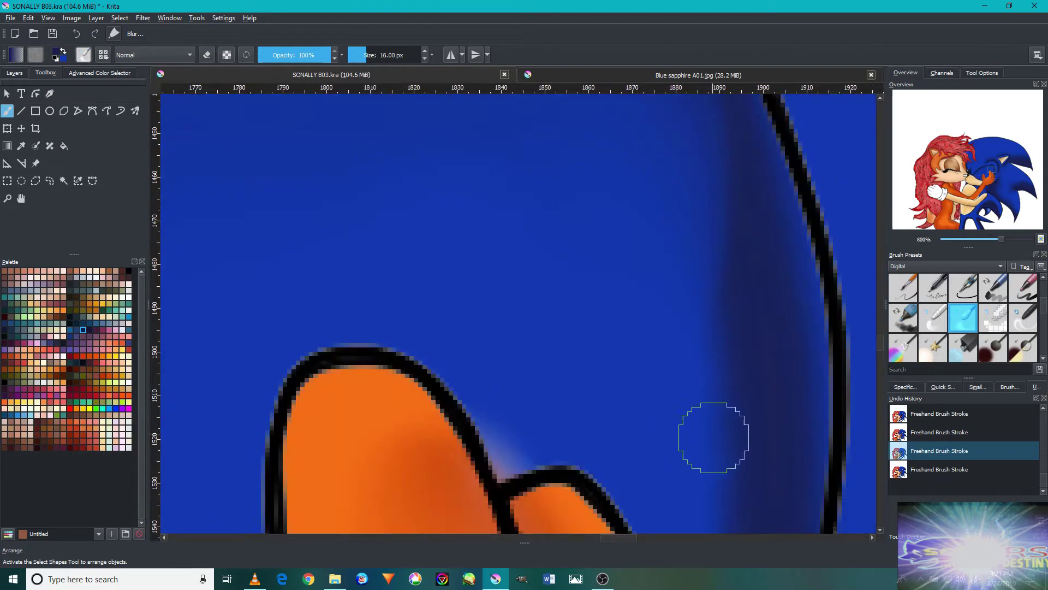
{"action": "mouse_move", "coordinate": [711, 414]}
{"action": "left_mouse_down"}
{"action": "mouse_move", "coordinate": [602, 224]}
{"action": "mouse_move", "coordinate": [650, 439]}
{"action": "left_mouse_up"}
{"action": "key", "text": "bracketright"}
{"action": "key", "text": "bracketright"}
{"action": "key", "text": "bracketright"}
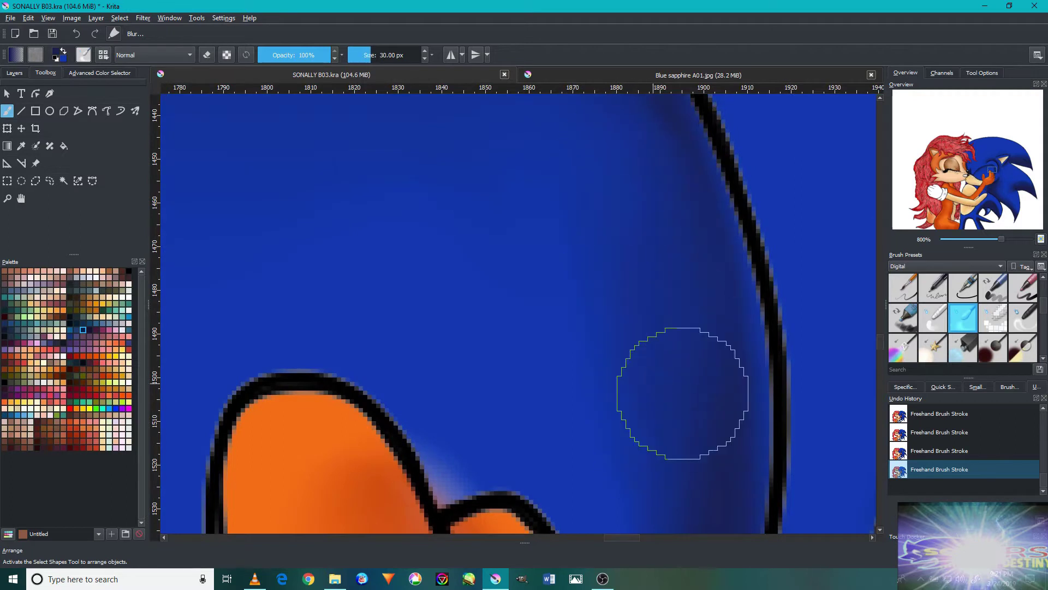
{"action": "scroll", "coordinate": [383, 266], "scroll_direction": "down", "scroll_amount": 4}
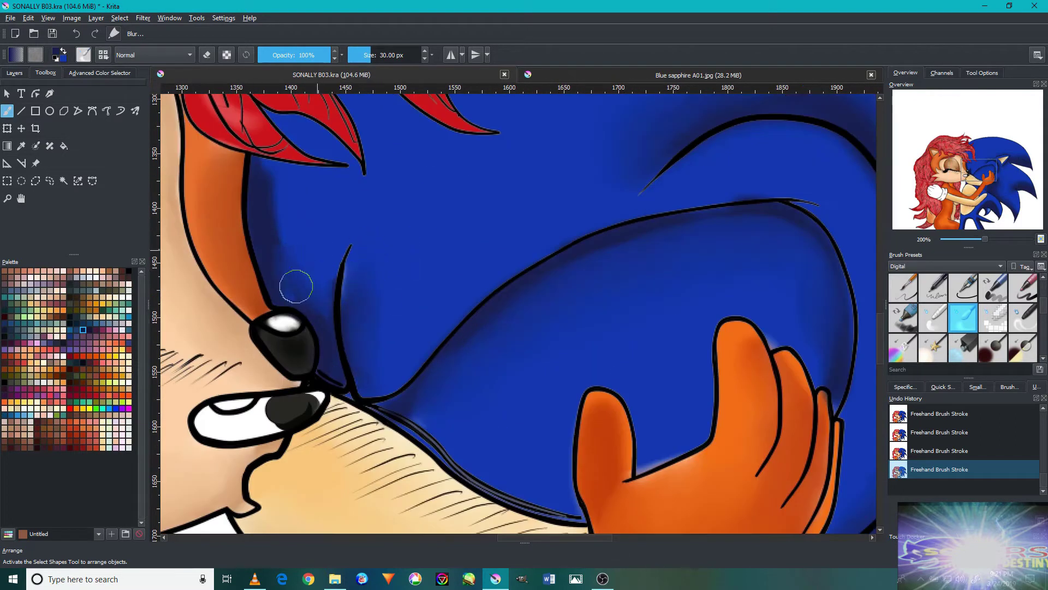
{"action": "scroll", "coordinate": [293, 244], "scroll_direction": "up", "scroll_amount": 4}
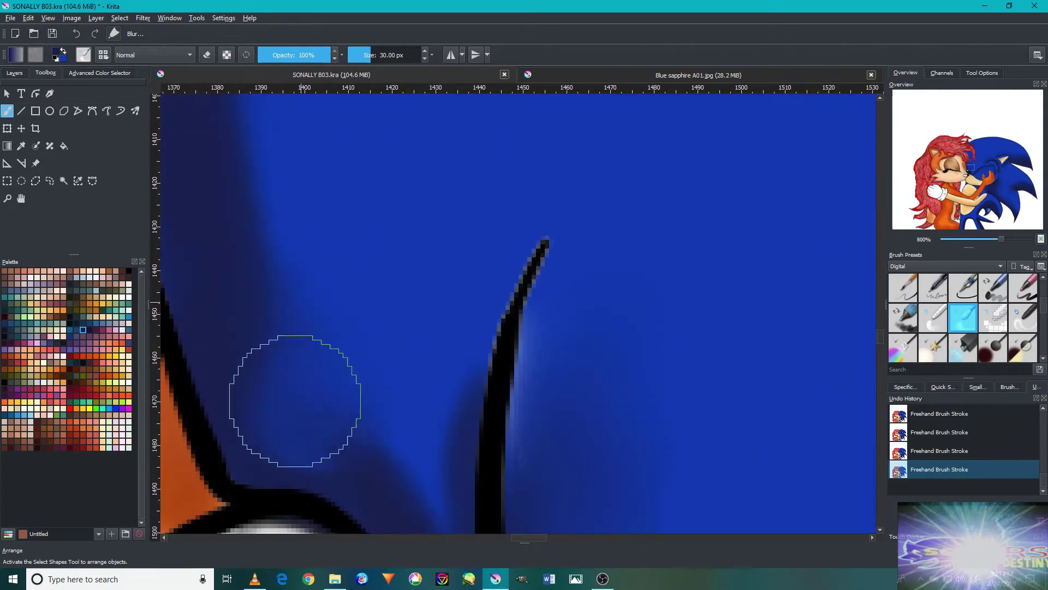
{"action": "key", "text": "bracketleft"}
{"action": "key", "text": "bracketleft"}
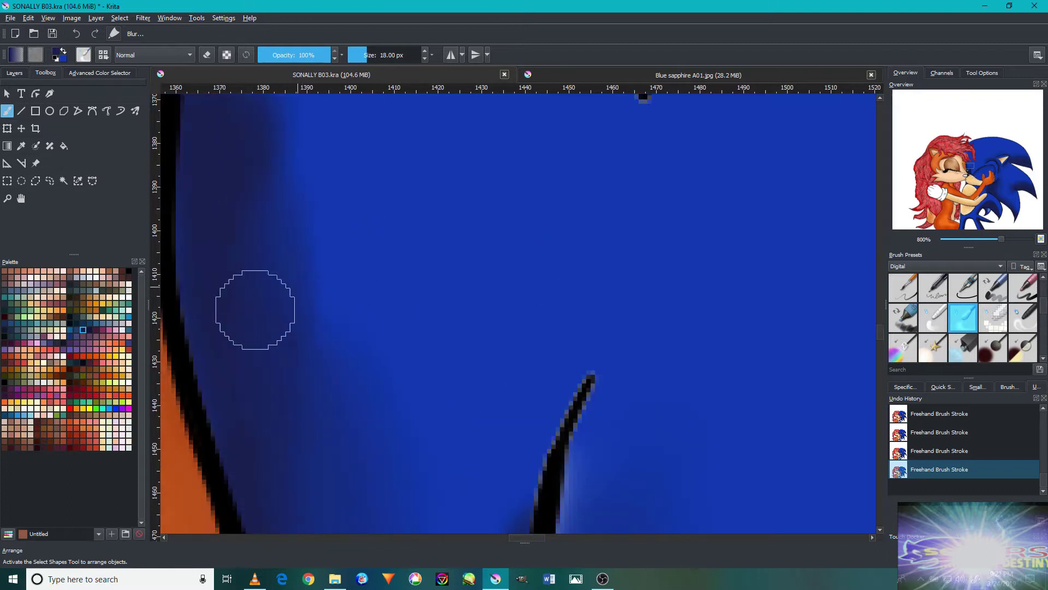
{"action": "scroll", "coordinate": [295, 251], "scroll_direction": "up", "scroll_amount": 3}
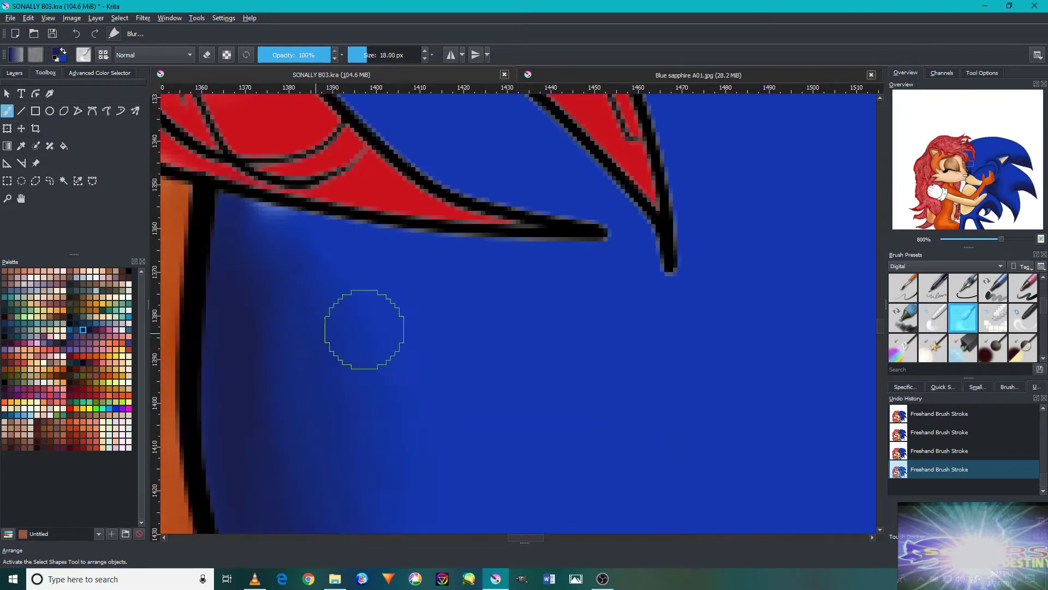
{"action": "scroll", "coordinate": [362, 327], "scroll_direction": "down", "scroll_amount": 2}
{"action": "scroll", "coordinate": [483, 480], "scroll_direction": "up", "scroll_amount": 3}
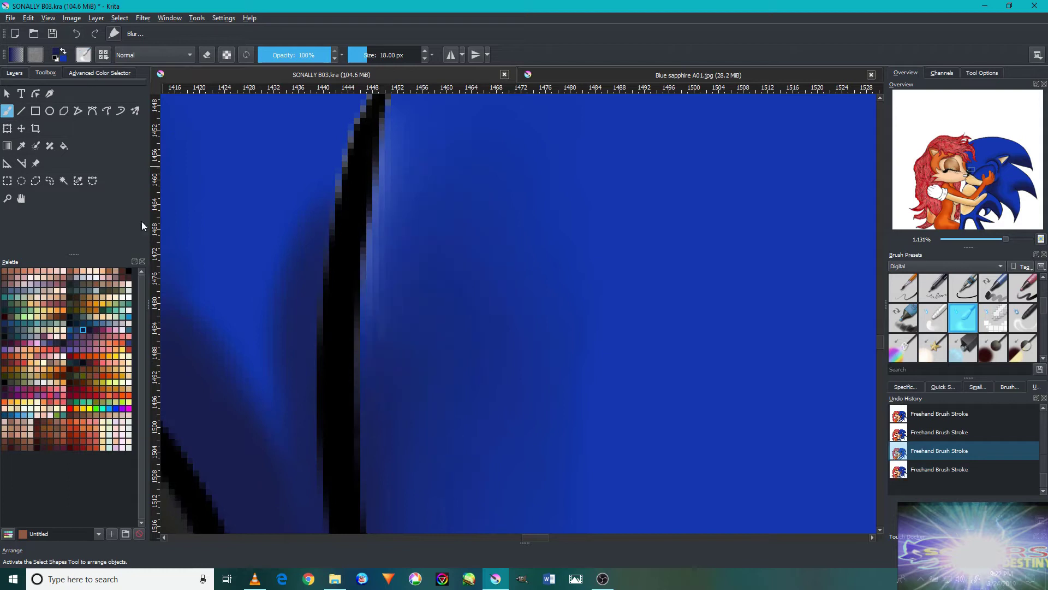
Blur the shading along the black outline over Sonic's head, using a 30 px brush near his eye.
{"action": "left_click_drag", "start_coordinate": [251, 206], "coordinate": [411, 232]}
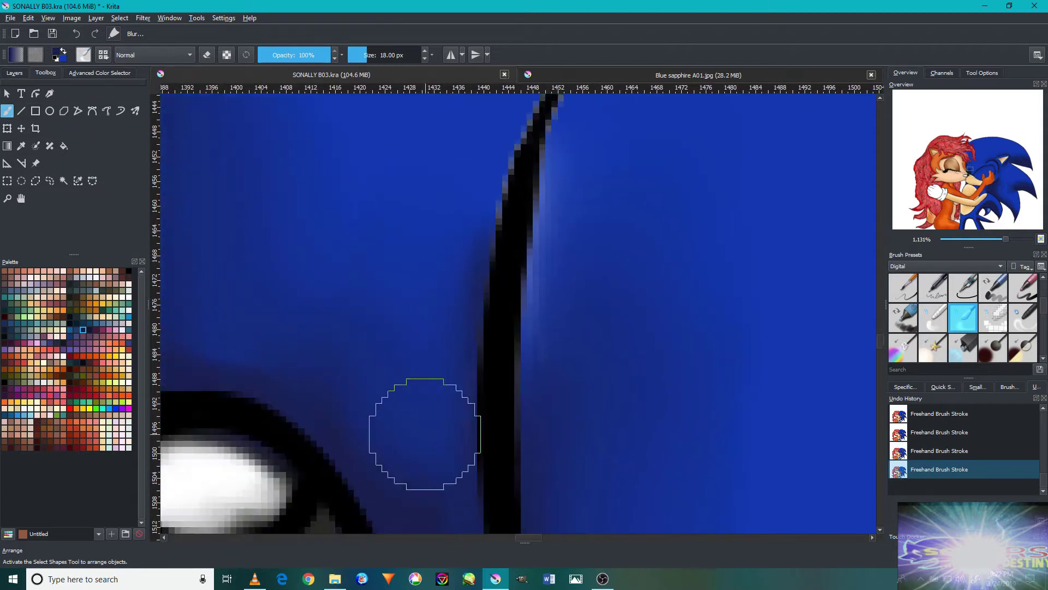
{"action": "scroll", "coordinate": [693, 370], "scroll_direction": "down", "scroll_amount": 6}
{"action": "scroll", "coordinate": [737, 388], "scroll_direction": "down", "scroll_amount": 2}
{"action": "scroll", "coordinate": [781, 405], "scroll_direction": "up", "scroll_amount": 2}
{"action": "scroll", "coordinate": [707, 401], "scroll_direction": "up", "scroll_amount": 3}
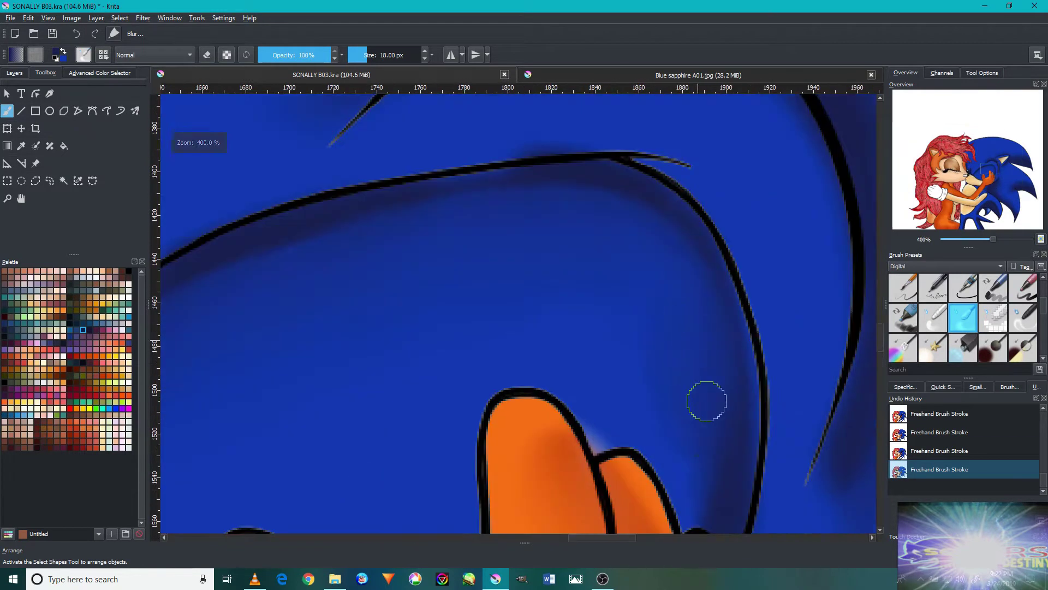
{"action": "left_click_drag", "start_coordinate": [228, 270], "coordinate": [490, 223]}
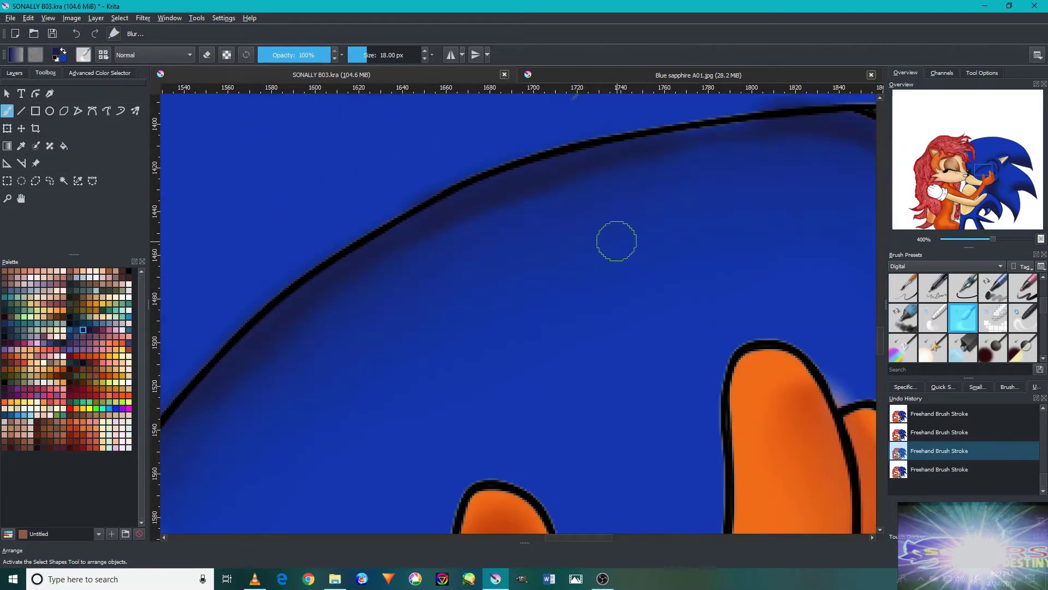
{"action": "left_click_drag", "start_coordinate": [465, 266], "coordinate": [501, 239]}
{"action": "left_click_drag", "start_coordinate": [702, 234], "coordinate": [719, 474]}
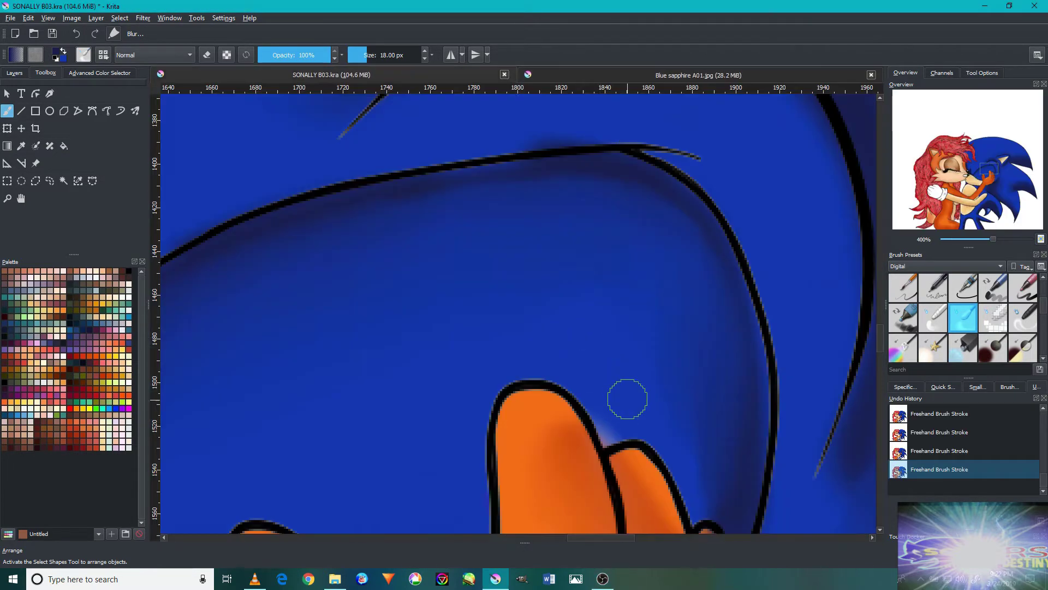
{"action": "scroll", "coordinate": [525, 268], "scroll_direction": "down", "scroll_amount": 3}
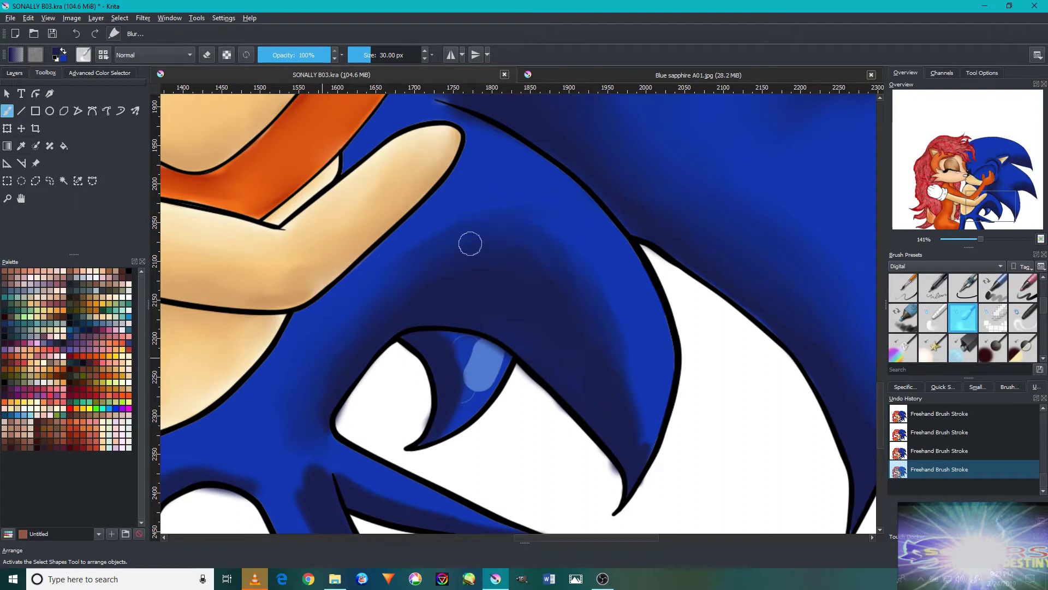
Blur the blue shading along Sonic's lower quills down to their base near Sally's arm.
{"action": "scroll", "coordinate": [415, 284], "scroll_direction": "up", "scroll_amount": 3}
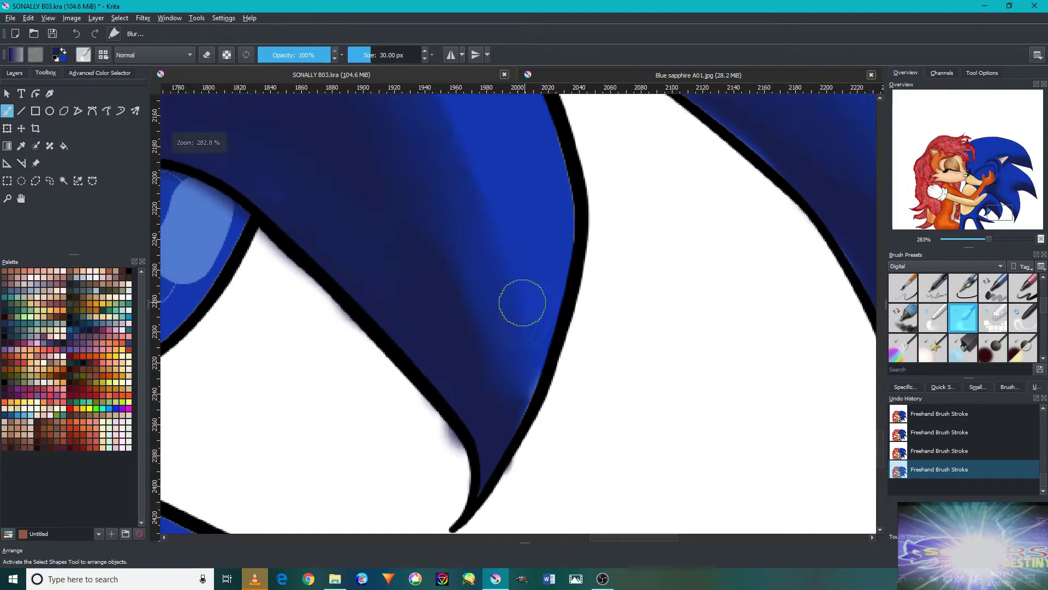
{"action": "scroll", "coordinate": [484, 311], "scroll_direction": "up", "scroll_amount": 3}
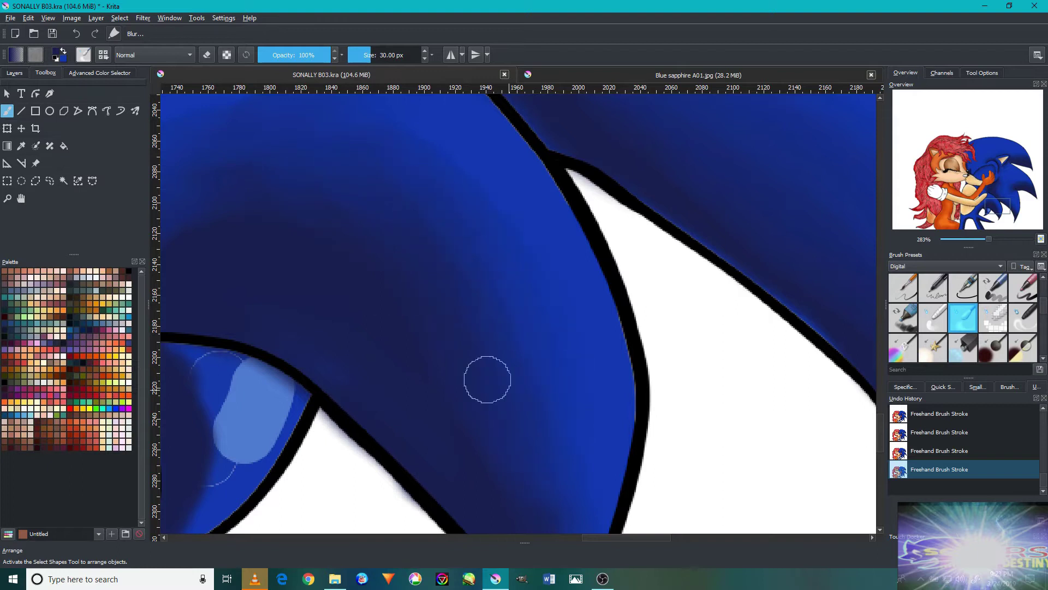
{"action": "scroll", "coordinate": [365, 186], "scroll_direction": "down", "scroll_amount": 2}
{"action": "scroll", "coordinate": [370, 456], "scroll_direction": "up", "scroll_amount": 1}
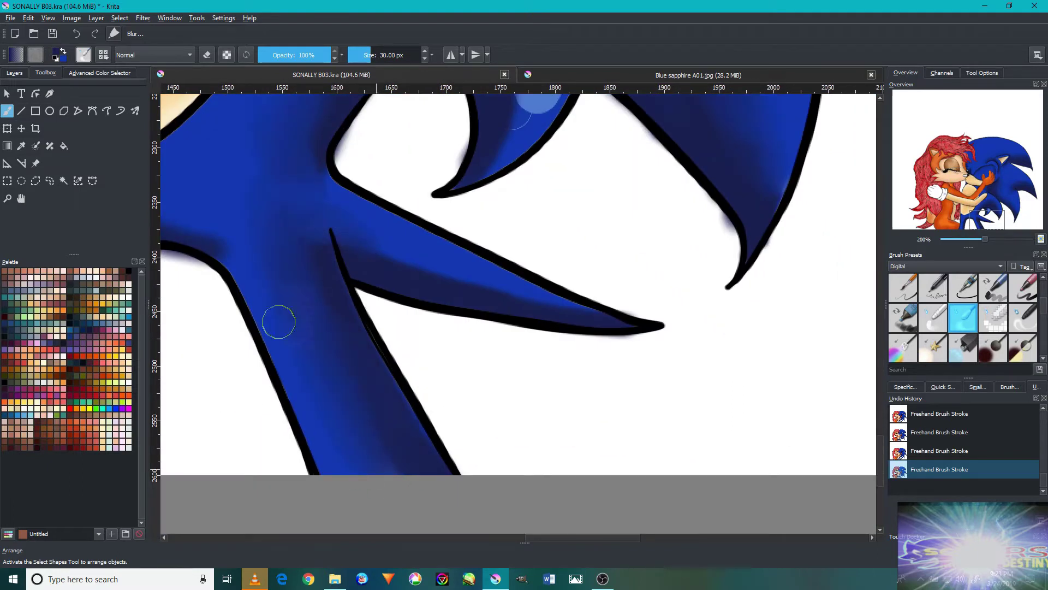
{"action": "left_click_drag", "start_coordinate": [468, 263], "coordinate": [458, 350]}
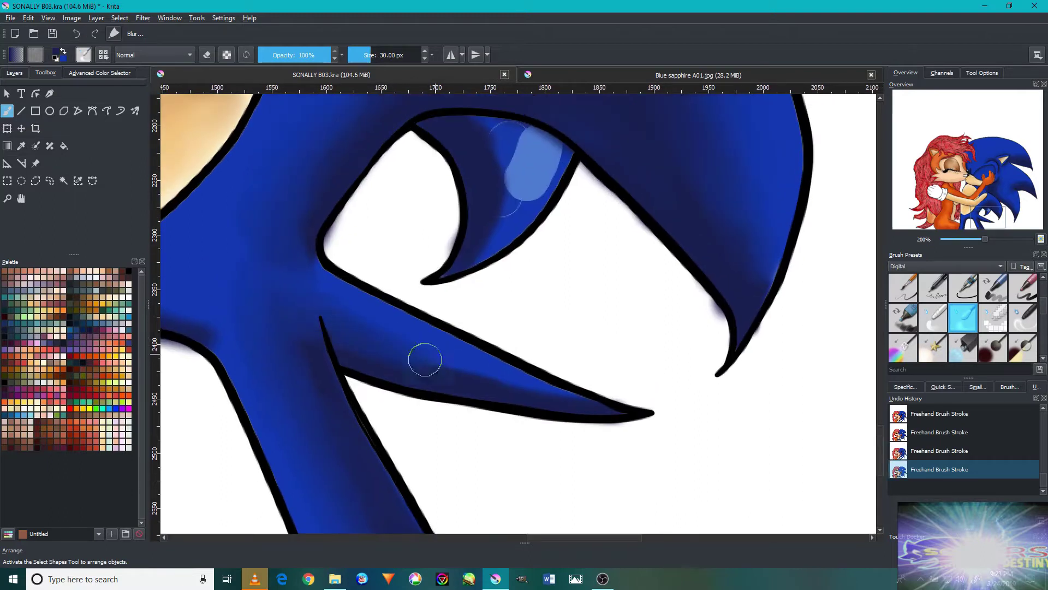
{"action": "key", "text": "bracketleft"}
{"action": "scroll", "coordinate": [361, 415], "scroll_direction": "up", "scroll_amount": 2}
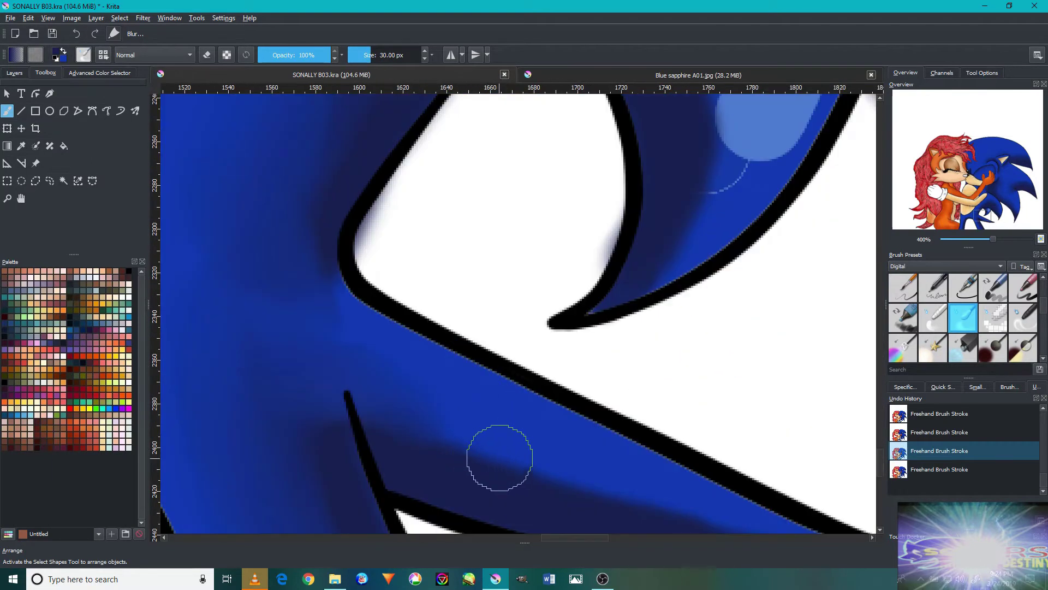
{"action": "left_click_drag", "start_coordinate": [421, 423], "coordinate": [286, 306]}
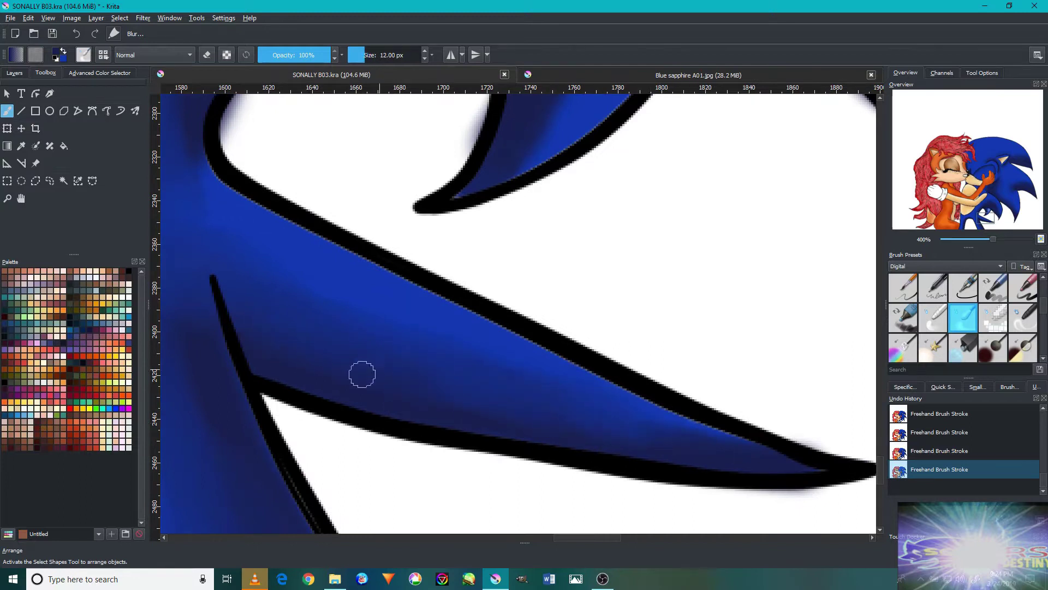
{"action": "scroll", "coordinate": [362, 374], "scroll_direction": "down", "scroll_amount": 3}
{"action": "scroll", "coordinate": [371, 442], "scroll_direction": "up", "scroll_amount": 2}
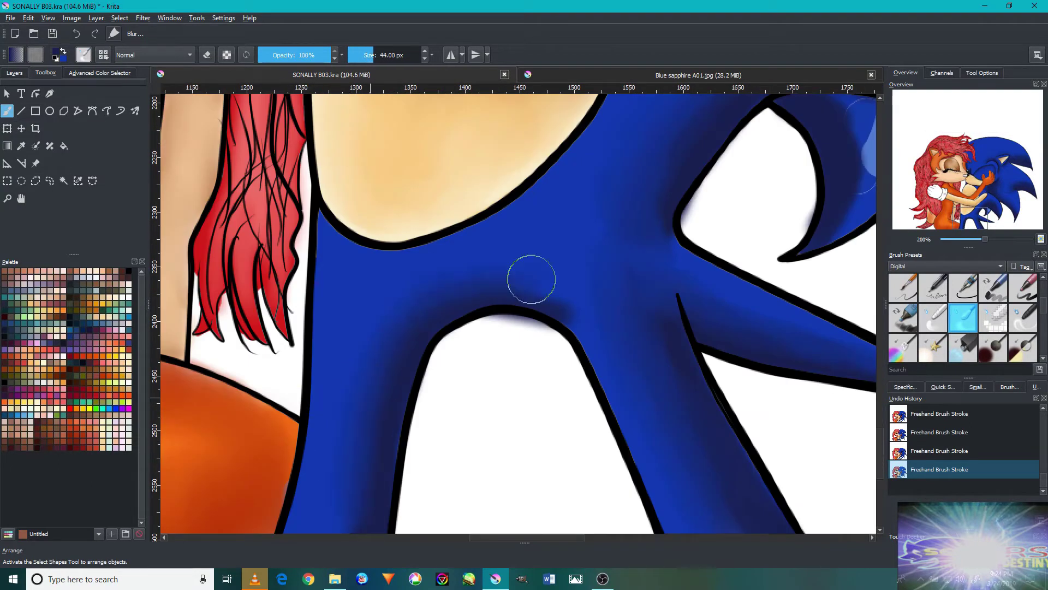
{"action": "left_click_drag", "start_coordinate": [363, 474], "coordinate": [368, 364]}
{"action": "scroll", "coordinate": [619, 322], "scroll_direction": "up", "scroll_amount": 5}
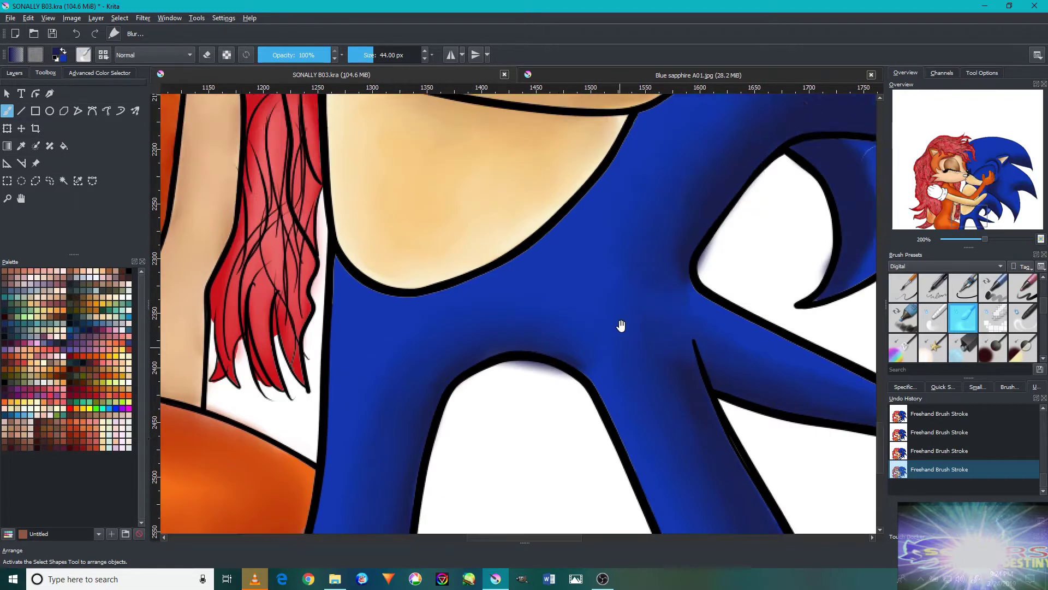
{"action": "scroll", "coordinate": [627, 342], "scroll_direction": "right", "scroll_amount": 5}
Blend the light highlight in Sonic's eye into the surrounding blue with a 44 px blur brush.
{"action": "mouse_move", "coordinate": [610, 348]}
{"action": "left_mouse_down"}
{"action": "mouse_move", "coordinate": [632, 295]}
{"action": "mouse_move", "coordinate": [615, 347]}
{"action": "mouse_move", "coordinate": [644, 328]}
{"action": "left_mouse_up"}
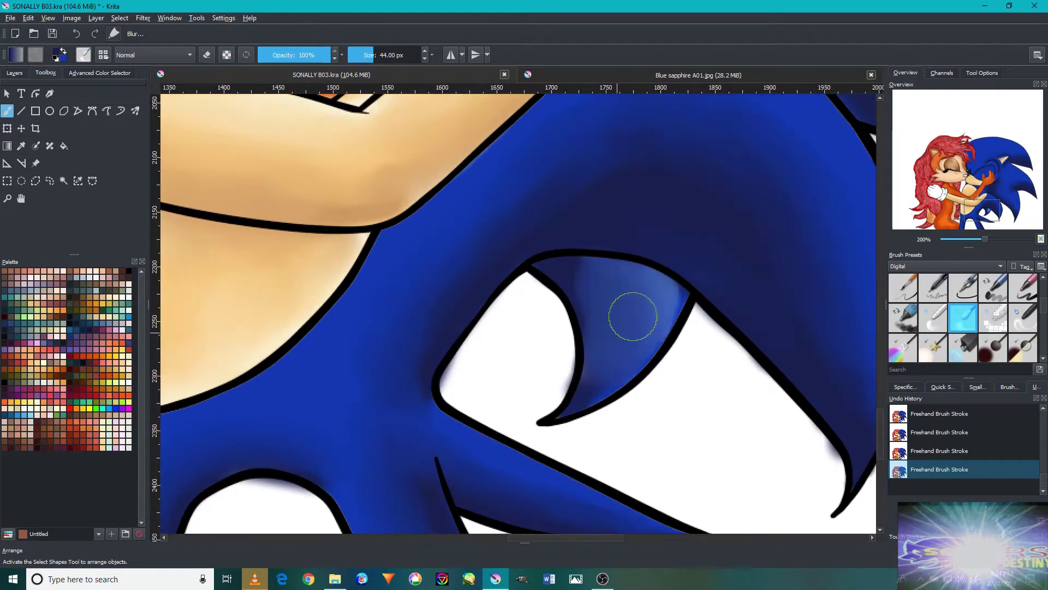
{"action": "scroll", "coordinate": [634, 317], "scroll_direction": "down", "scroll_amount": 3}
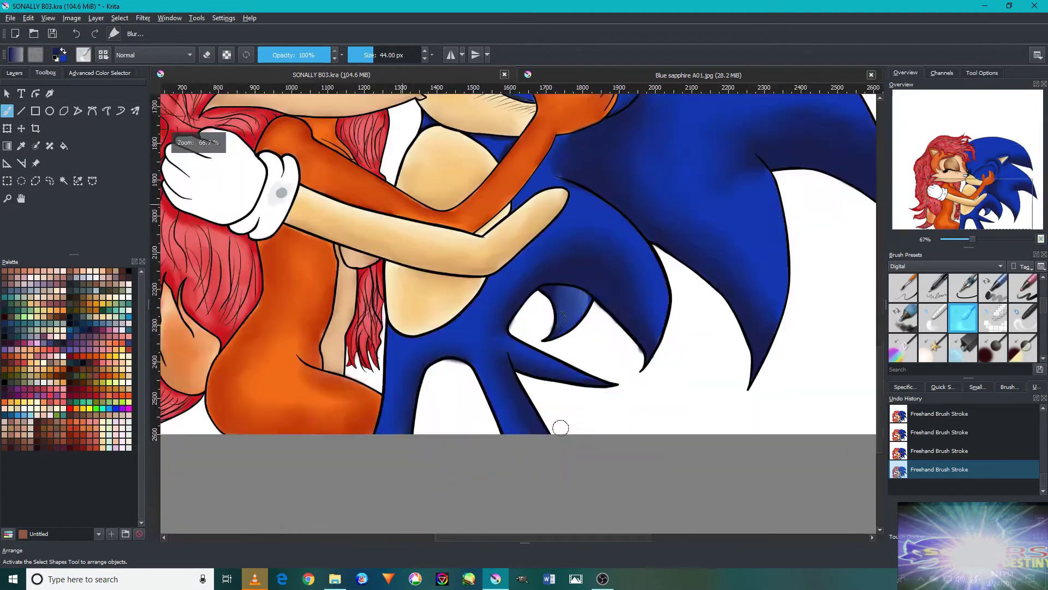
{"action": "scroll", "coordinate": [565, 306], "scroll_direction": "up", "scroll_amount": 4}
{"action": "scroll", "coordinate": [1046, 307], "scroll_direction": "up", "scroll_amount": 2}
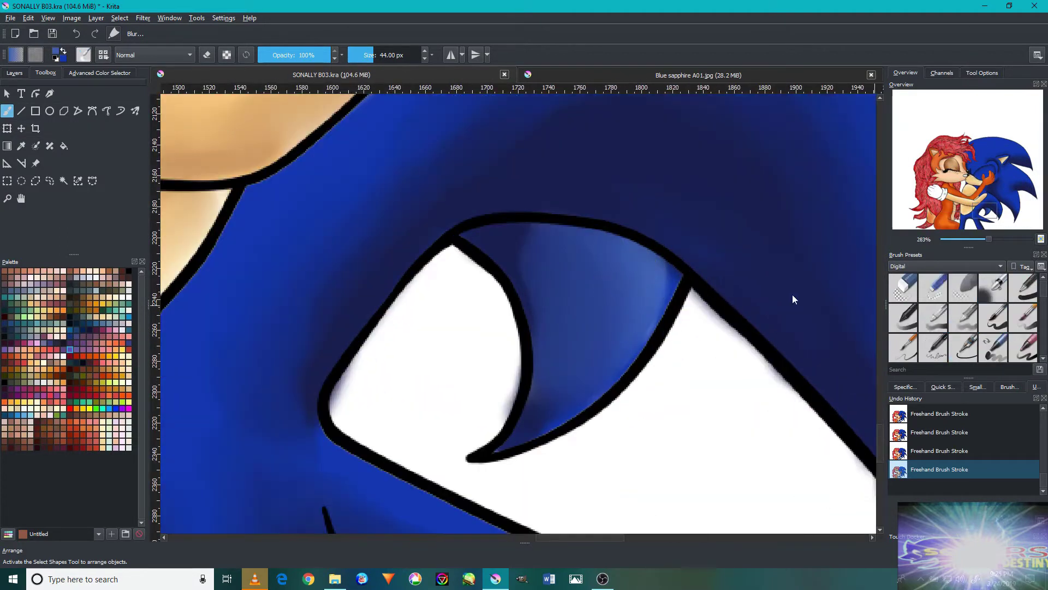
{"action": "left_click", "coordinate": [993, 288]}
{"action": "scroll", "coordinate": [746, 310], "scroll_direction": "down", "scroll_amount": 5}
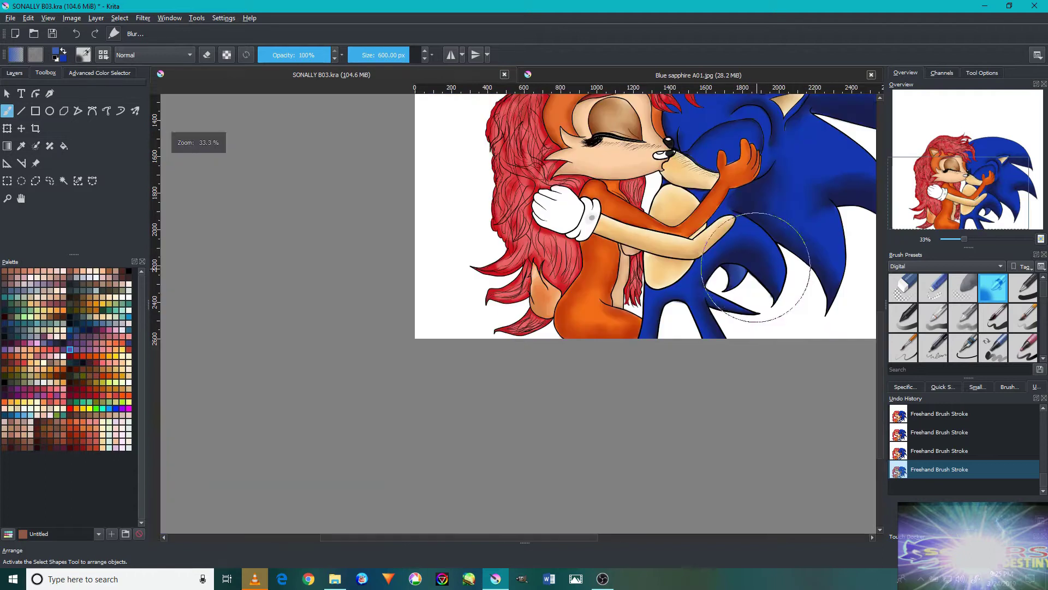
{"action": "scroll", "coordinate": [585, 295], "scroll_direction": "up", "scroll_amount": 1}
{"action": "left_click_drag", "start_coordinate": [593, 295], "coordinate": [579, 295]}
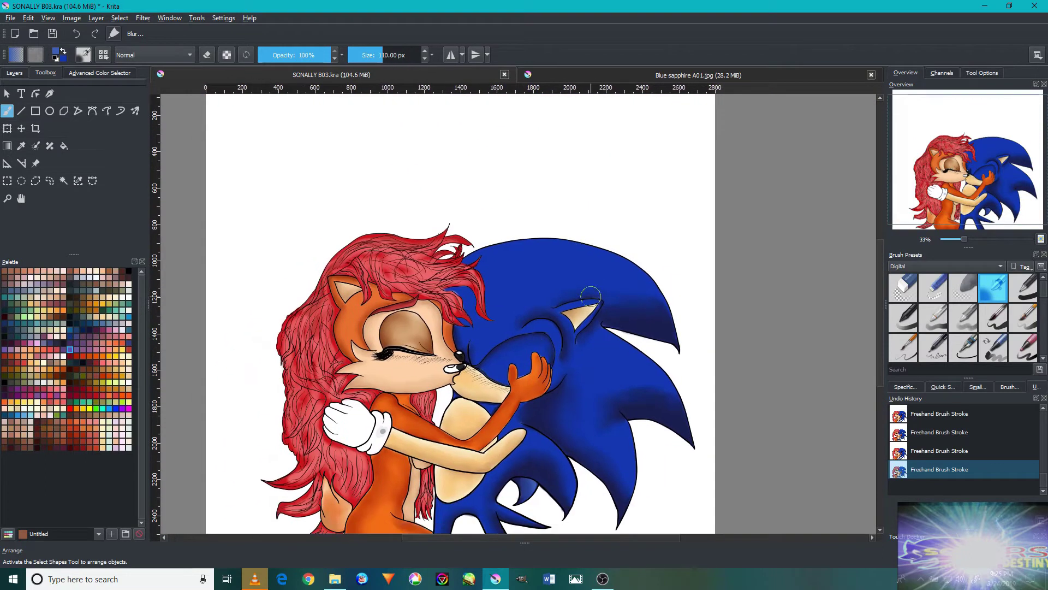
{"action": "scroll", "coordinate": [637, 300], "scroll_direction": "up", "scroll_amount": 3}
{"action": "scroll", "coordinate": [655, 339], "scroll_direction": "up", "scroll_amount": 2}
{"action": "scroll", "coordinate": [577, 358], "scroll_direction": "up", "scroll_amount": 1}
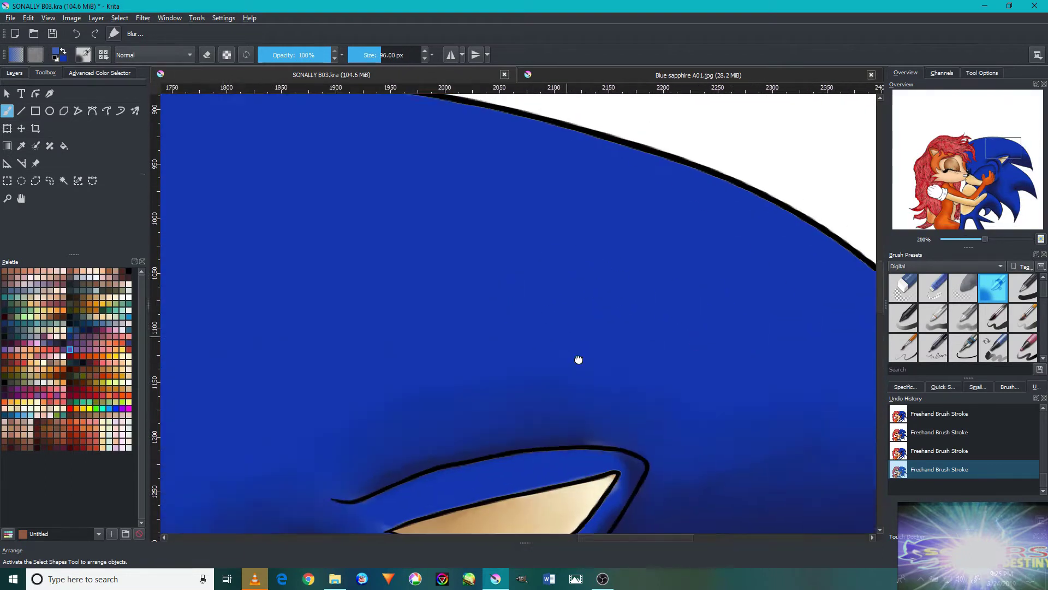
{"action": "scroll", "coordinate": [681, 353], "scroll_direction": "up", "scroll_amount": 1}
{"action": "scroll", "coordinate": [386, 297], "scroll_direction": "up", "scroll_amount": 1}
{"action": "scroll", "coordinate": [327, 331], "scroll_direction": "up", "scroll_amount": 1}
{"action": "mouse_move", "coordinate": [340, 332]}
{"action": "left_mouse_down"}
{"action": "mouse_move", "coordinate": [330, 320]}
{"action": "mouse_move", "coordinate": [493, 285]}
{"action": "mouse_move", "coordinate": [353, 377]}
{"action": "mouse_move", "coordinate": [445, 286]}
{"action": "mouse_move", "coordinate": [564, 295]}
{"action": "mouse_move", "coordinate": [421, 410]}
{"action": "mouse_move", "coordinate": [396, 379]}
{"action": "left_mouse_up"}
{"action": "scroll", "coordinate": [397, 379], "scroll_direction": "down", "scroll_amount": 1}
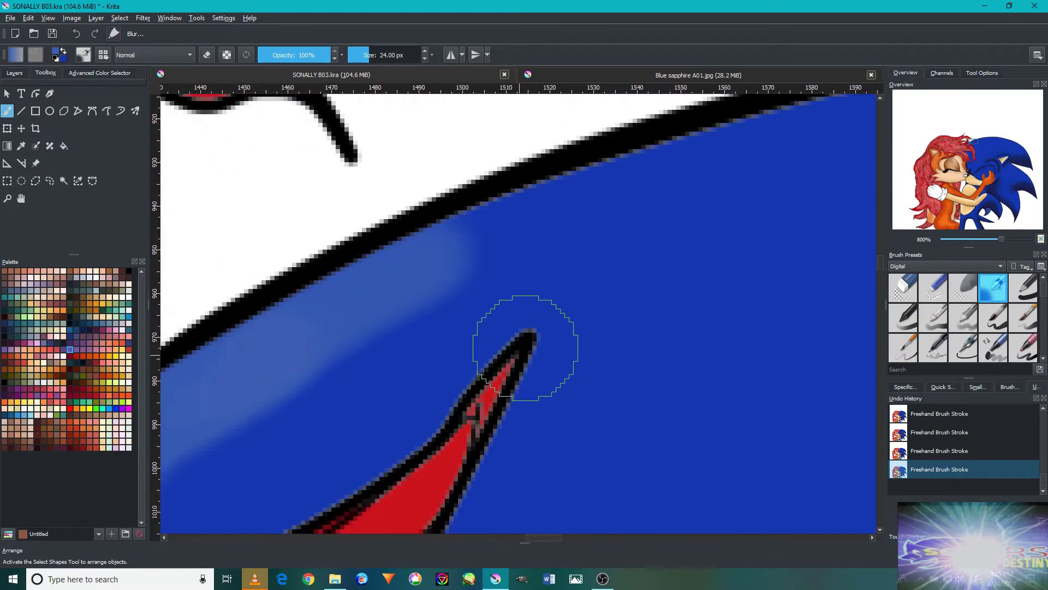
{"action": "scroll", "coordinate": [520, 351], "scroll_direction": "down", "scroll_amount": 1}
{"action": "left_click", "coordinate": [597, 80]}
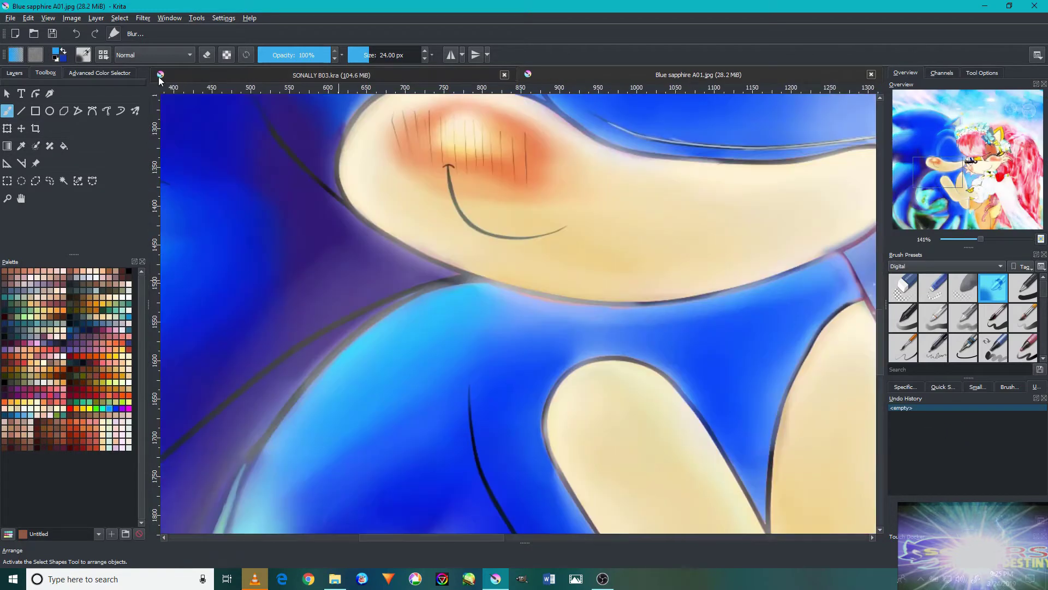
{"action": "key", "text": "ctrl+Tab"}
{"action": "scroll", "coordinate": [508, 315], "scroll_direction": "down", "scroll_amount": 8}
{"action": "scroll", "coordinate": [512, 318], "scroll_direction": "up", "scroll_amount": 6}
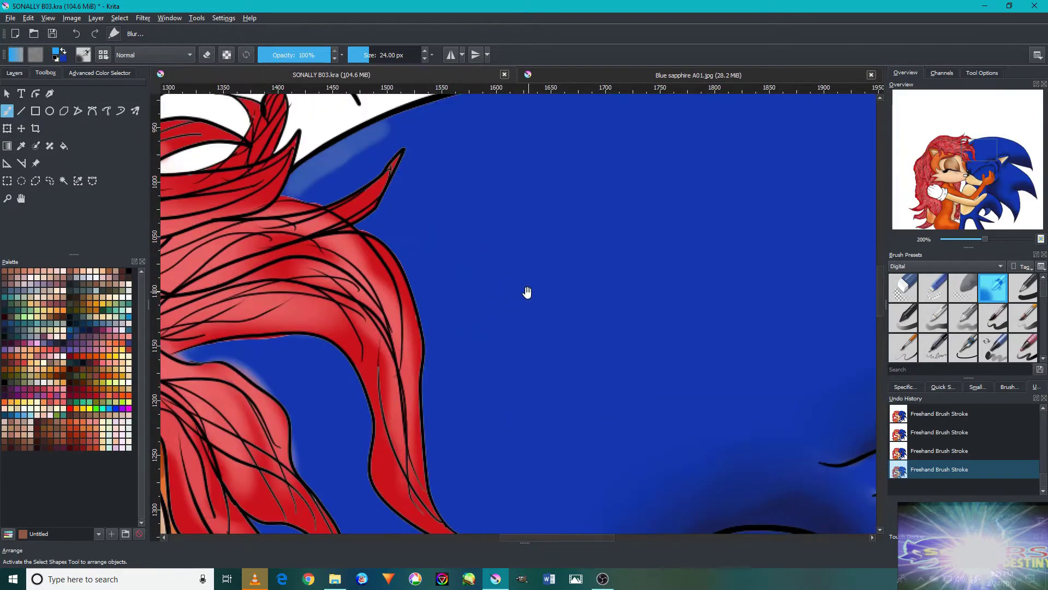
Paint a wide light-blue highlight along the top edge of Sonic's upper quill.
{"action": "left_click_drag", "start_coordinate": [526, 282], "coordinate": [480, 421]}
{"action": "key", "text": "bracketright"}
{"action": "key", "text": "bracketright"}
{"action": "left_click_drag", "start_coordinate": [356, 268], "coordinate": [527, 227]}
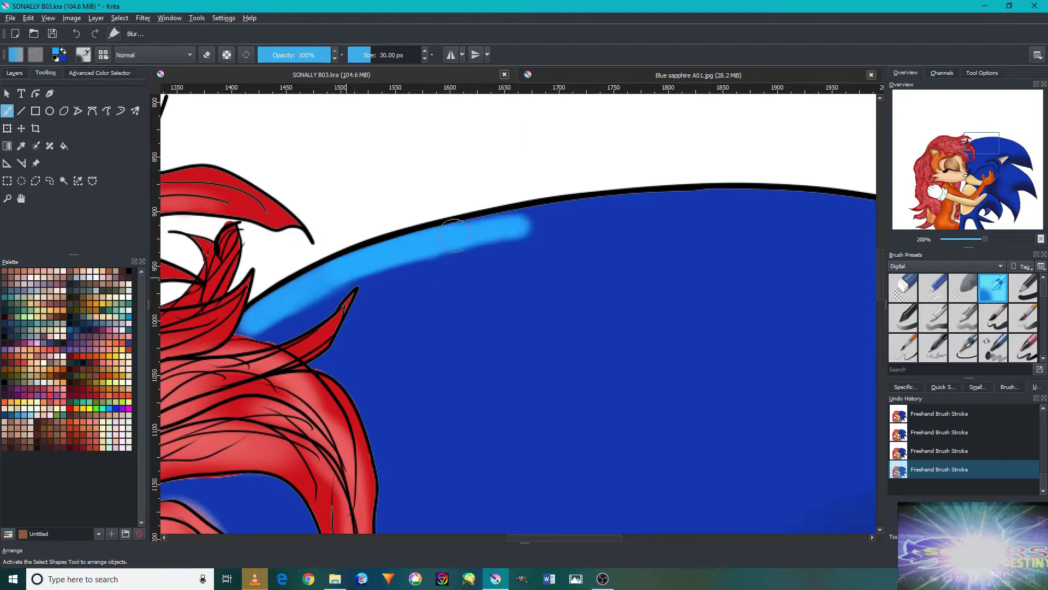
{"action": "left_click_drag", "start_coordinate": [663, 311], "coordinate": [444, 366]}
{"action": "key", "text": "bracketright"}
{"action": "key", "text": "bracketright"}
{"action": "key", "text": "bracketright"}
{"action": "left_click_drag", "start_coordinate": [421, 276], "coordinate": [471, 277]}
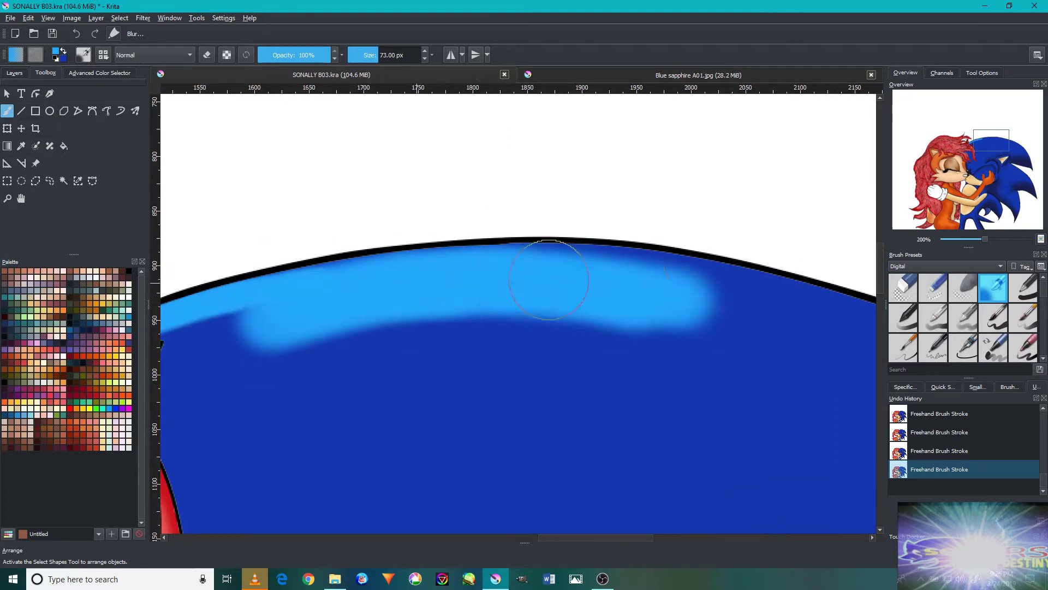
{"action": "left_click_drag", "start_coordinate": [270, 315], "coordinate": [411, 331]}
{"action": "mouse_move", "coordinate": [725, 351]}
{"action": "left_mouse_down"}
{"action": "mouse_move", "coordinate": [692, 322]}
{"action": "mouse_move", "coordinate": [496, 227]}
{"action": "left_mouse_up"}
Highlight the quill's right curve and tip in light blue with a smaller brush.
{"action": "left_click_drag", "start_coordinate": [734, 464], "coordinate": [610, 366]}
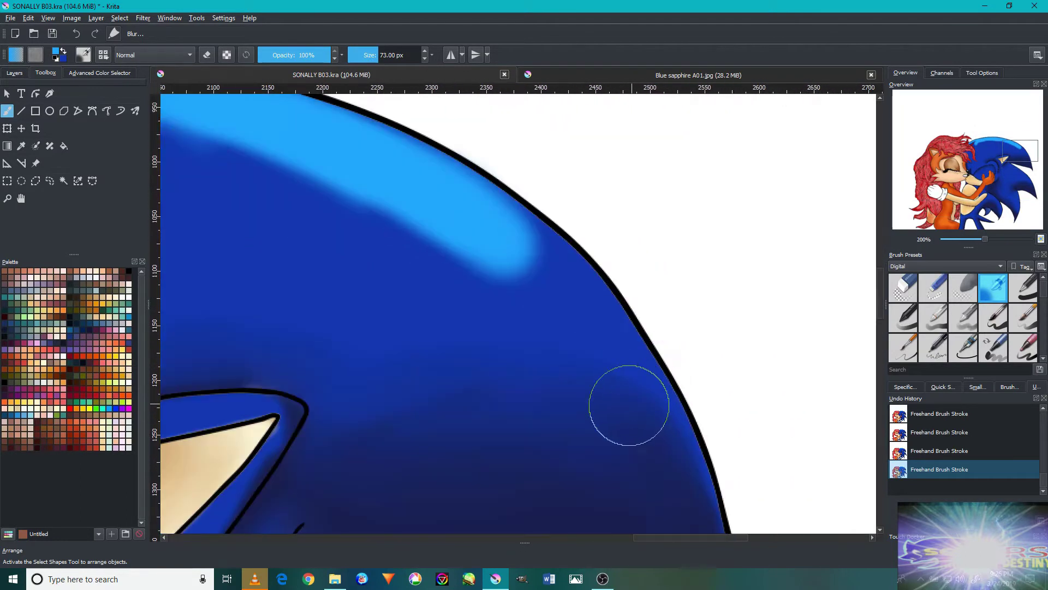
{"action": "key", "text": "bracketleft"}
{"action": "left_click_drag", "start_coordinate": [519, 268], "coordinate": [628, 421]}
{"action": "scroll", "coordinate": [608, 449], "scroll_direction": "down", "scroll_amount": 3}
{"action": "left_click_drag", "start_coordinate": [552, 256], "coordinate": [621, 445]}
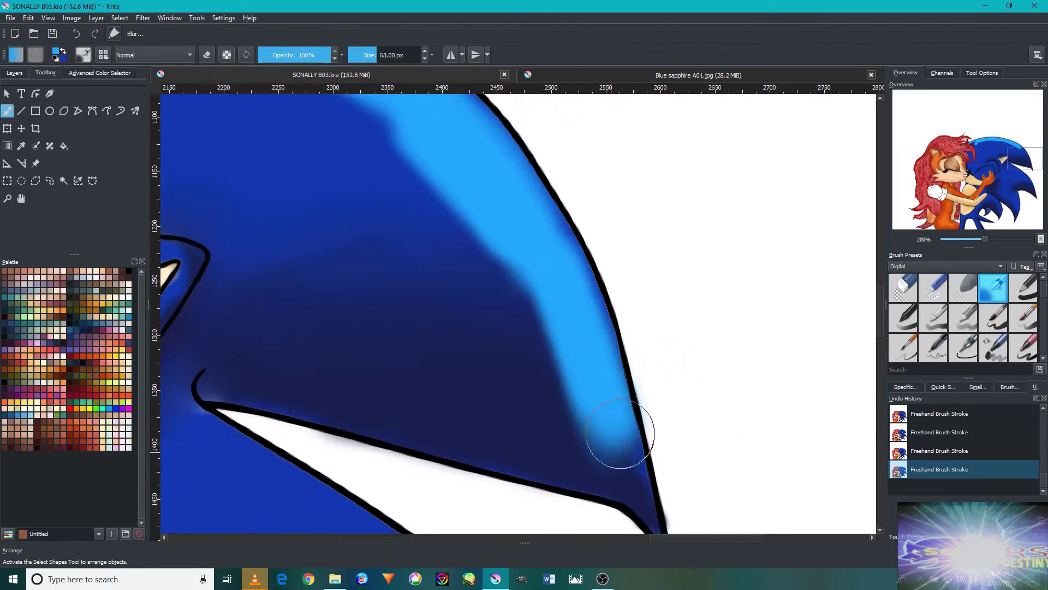
{"action": "scroll", "coordinate": [646, 452], "scroll_direction": "down", "scroll_amount": 5}
{"action": "scroll", "coordinate": [646, 453], "scroll_direction": "up", "scroll_amount": 3}
{"action": "scroll", "coordinate": [630, 472], "scroll_direction": "up", "scroll_amount": 3}
{"action": "key", "text": "bracketleft"}
{"action": "key", "text": "bracketleft"}
{"action": "key", "text": "bracketleft"}
{"action": "left_click_drag", "start_coordinate": [584, 375], "coordinate": [546, 313]}
{"action": "left_click_drag", "start_coordinate": [583, 279], "coordinate": [566, 204]}
{"action": "mouse_move", "coordinate": [617, 361]}
{"action": "left_mouse_down"}
{"action": "mouse_move", "coordinate": [570, 205]}
{"action": "mouse_move", "coordinate": [573, 253]}
{"action": "left_mouse_up"}
Extend the 18 px light-blue highlight along the quills' top outline and down-left from the tip.
{"action": "mouse_move", "coordinate": [641, 387]}
{"action": "left_mouse_down"}
{"action": "mouse_move", "coordinate": [649, 368]}
{"action": "mouse_move", "coordinate": [794, 389]}
{"action": "left_mouse_up"}
{"action": "left_click_drag", "start_coordinate": [453, 339], "coordinate": [731, 319]}
{"action": "mouse_move", "coordinate": [552, 254]}
{"action": "left_mouse_down"}
{"action": "mouse_move", "coordinate": [284, 281]}
{"action": "mouse_move", "coordinate": [626, 227]}
{"action": "left_mouse_up"}
{"action": "left_click_drag", "start_coordinate": [404, 313], "coordinate": [370, 377]}
{"action": "left_click_drag", "start_coordinate": [373, 309], "coordinate": [248, 391]}
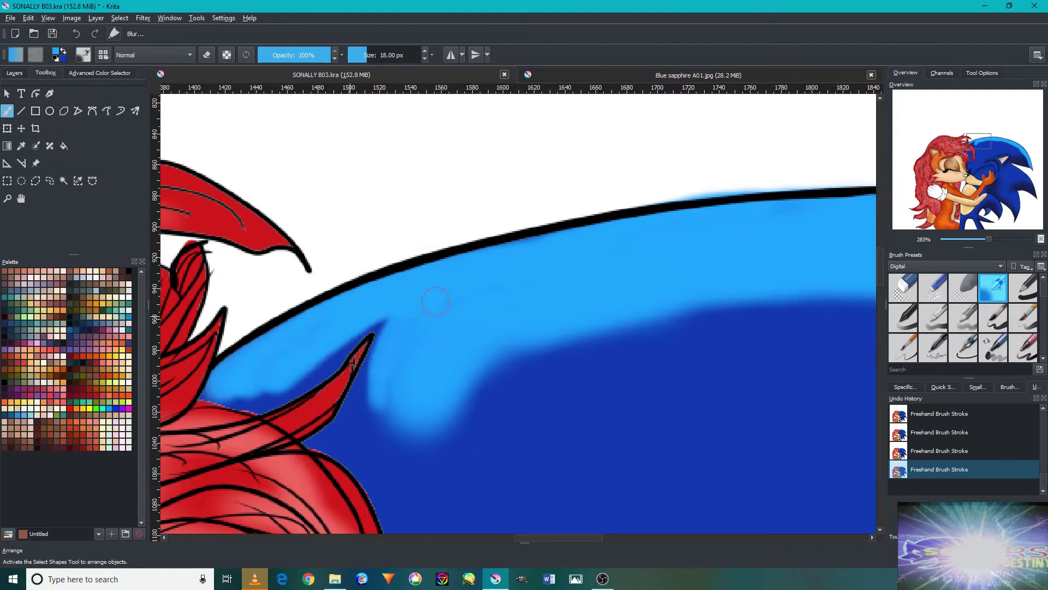
{"action": "scroll", "coordinate": [435, 301], "scroll_direction": "down", "scroll_amount": 5}
{"action": "scroll", "coordinate": [492, 317], "scroll_direction": "down", "scroll_amount": 5}
{"action": "scroll", "coordinate": [600, 344], "scroll_direction": "down", "scroll_amount": 2}
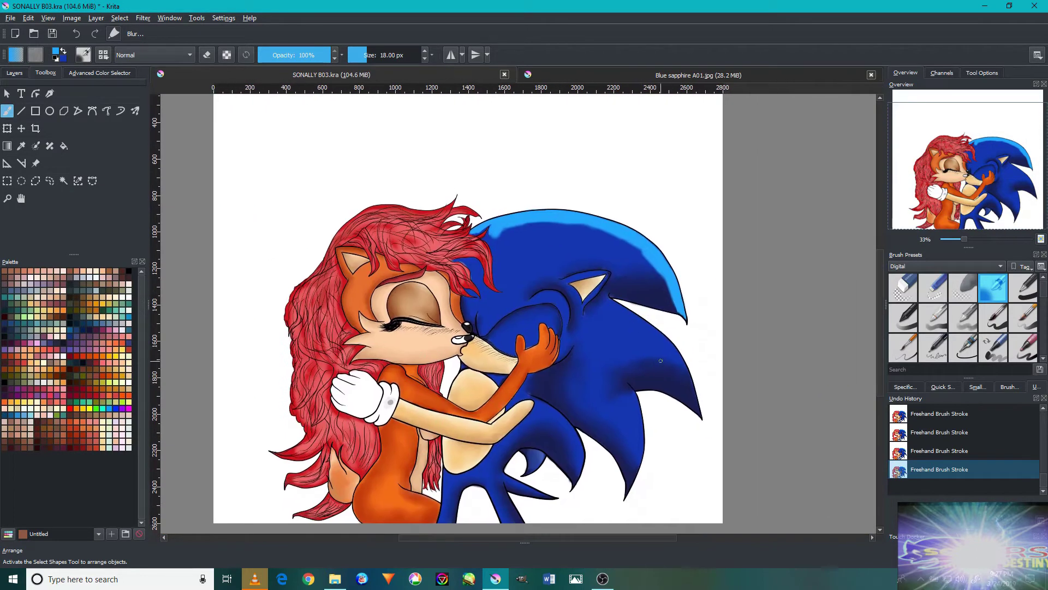
Paint light-blue highlights down a right-hand quill edge to its tip.
{"action": "scroll", "coordinate": [628, 328], "scroll_direction": "up", "scroll_amount": 5}
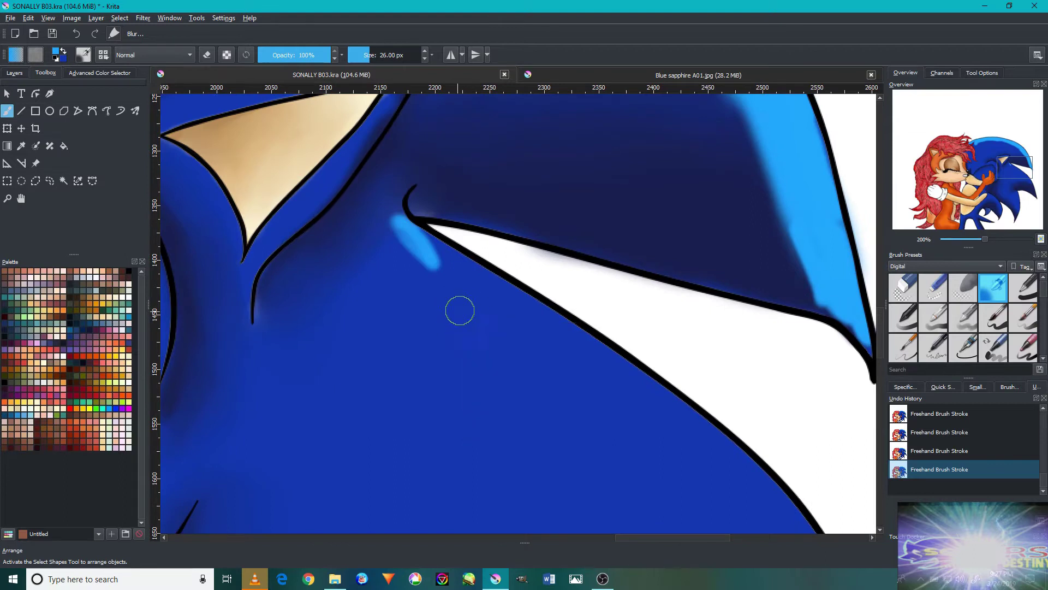
{"action": "left_click_drag", "start_coordinate": [484, 310], "coordinate": [580, 389]}
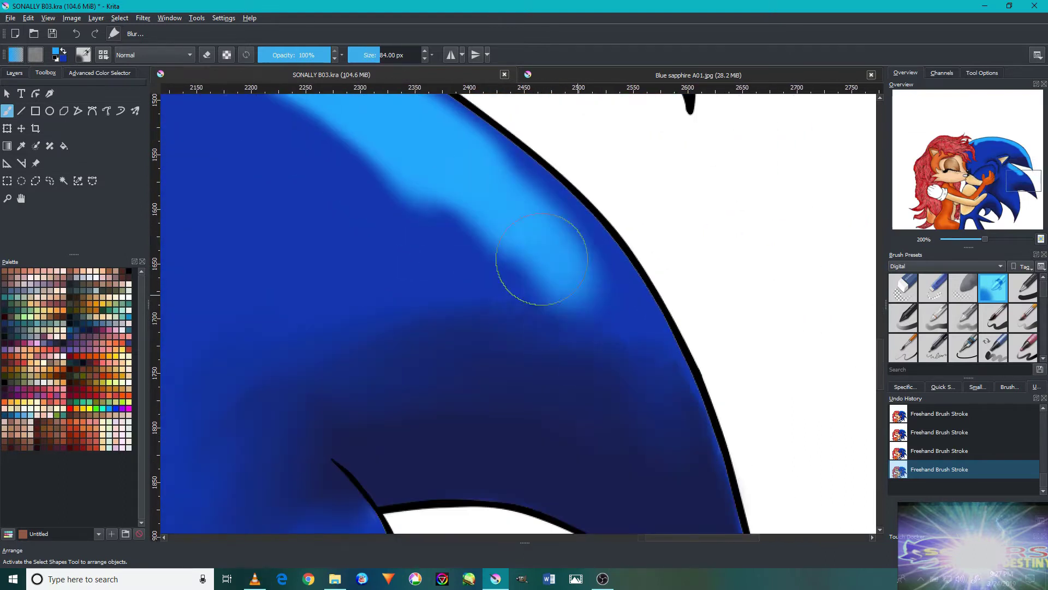
{"action": "left_click_drag", "start_coordinate": [530, 264], "coordinate": [620, 321]}
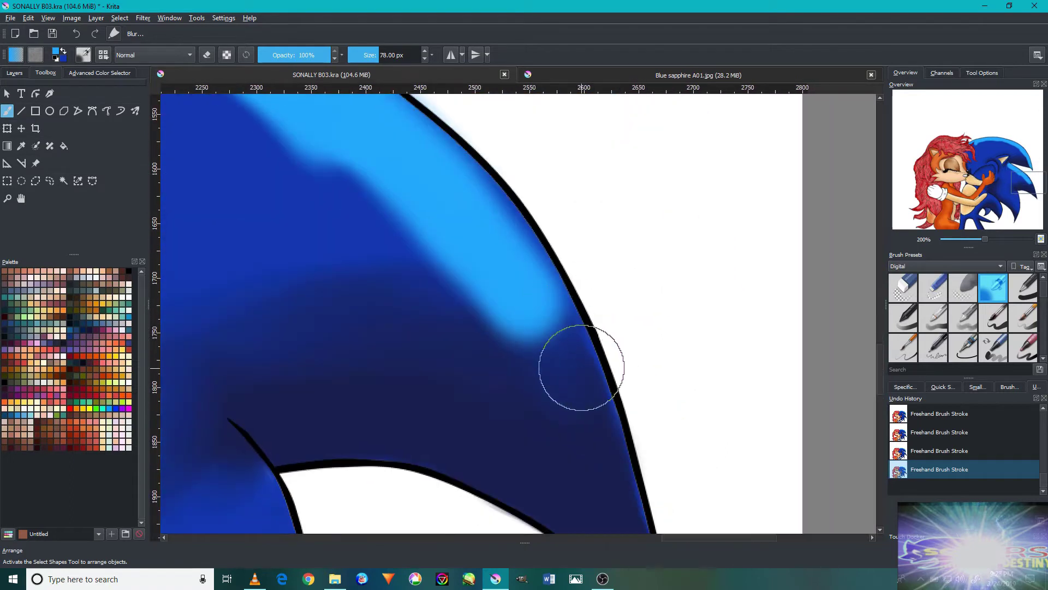
{"action": "mouse_move", "coordinate": [580, 368]}
{"action": "left_mouse_down"}
{"action": "mouse_move", "coordinate": [545, 318]}
{"action": "mouse_move", "coordinate": [590, 426]}
{"action": "mouse_move", "coordinate": [483, 197]}
{"action": "left_mouse_up"}
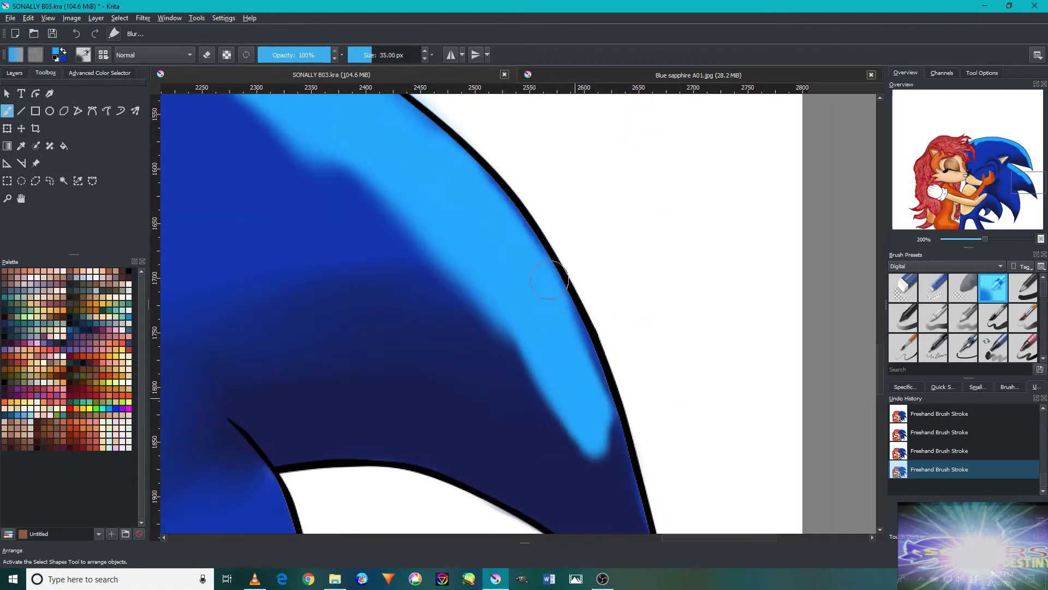
{"action": "scroll", "coordinate": [595, 313], "scroll_direction": "down", "scroll_amount": 3}
{"action": "scroll", "coordinate": [568, 297], "scroll_direction": "right", "scroll_amount": 2}
{"action": "left_click_drag", "start_coordinate": [513, 382], "coordinate": [475, 181]}
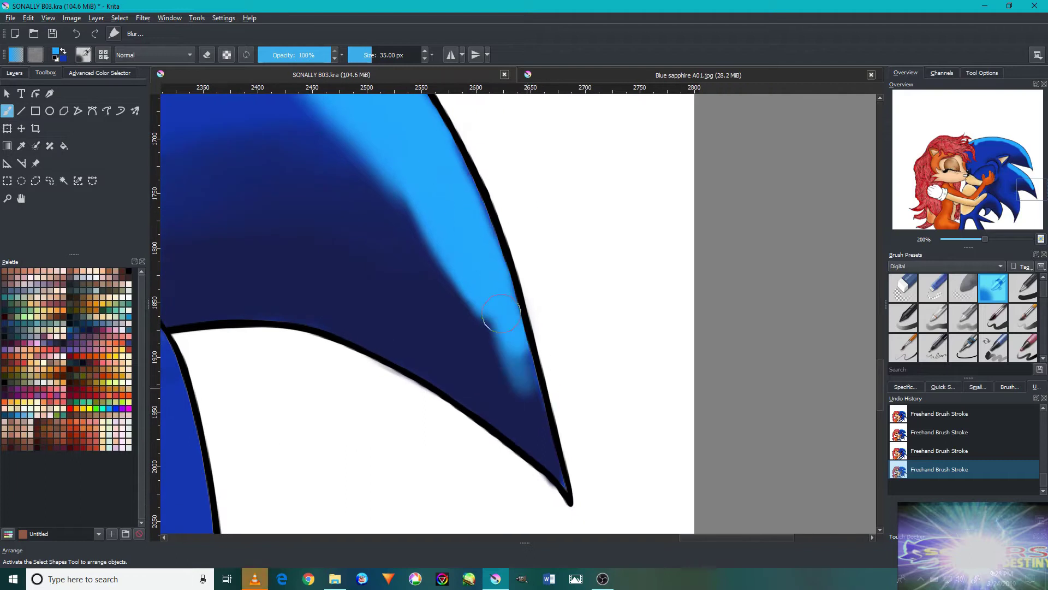
{"action": "left_click_drag", "start_coordinate": [541, 437], "coordinate": [505, 349]}
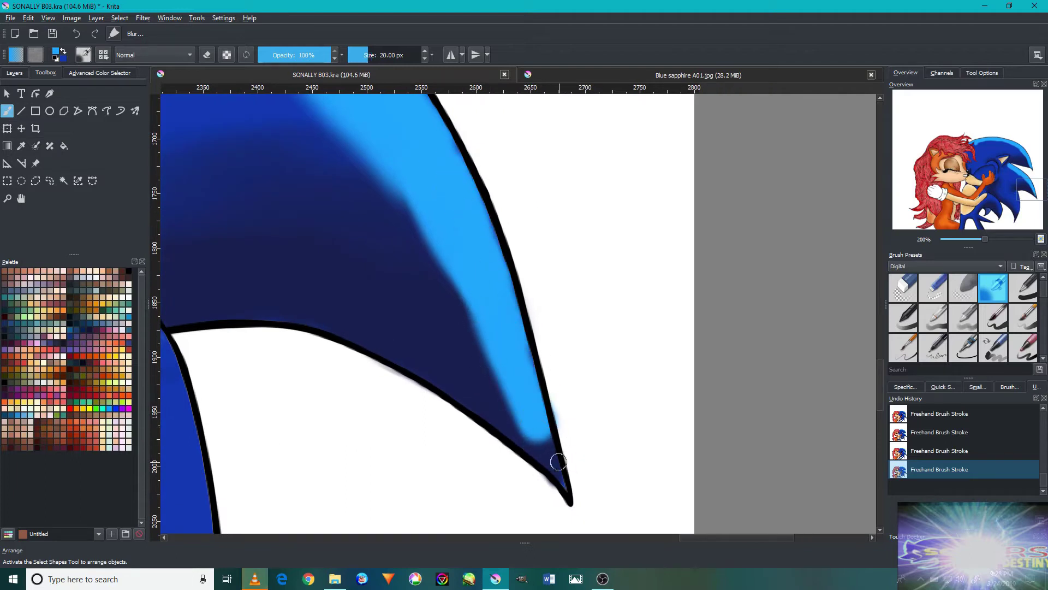
{"action": "left_click_drag", "start_coordinate": [441, 255], "coordinate": [567, 384]}
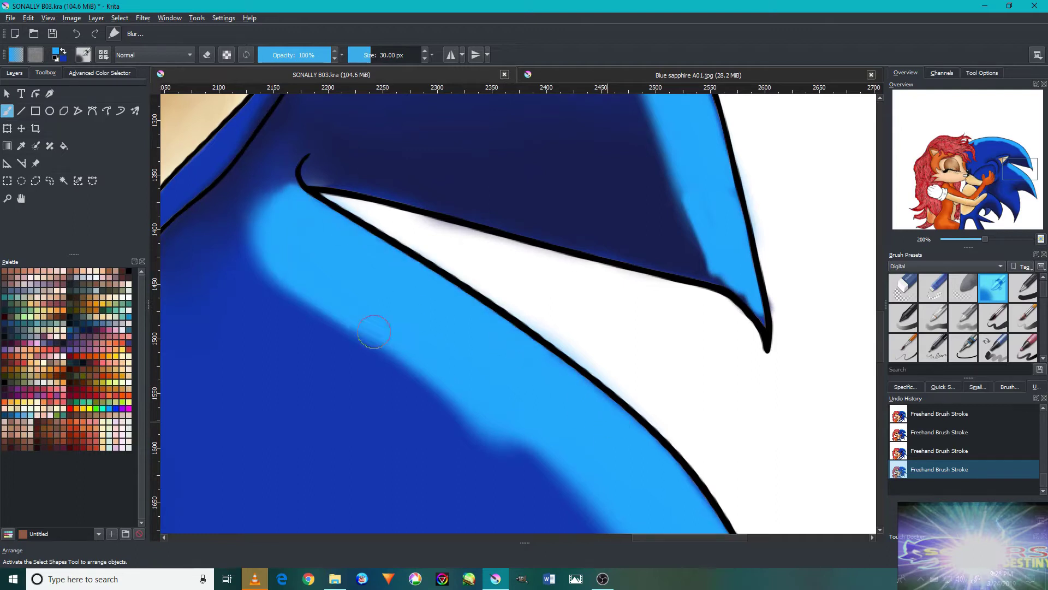
{"action": "scroll", "coordinate": [616, 371], "scroll_direction": "down", "scroll_amount": 4}
{"action": "scroll", "coordinate": [616, 371], "scroll_direction": "up", "scroll_amount": 3}
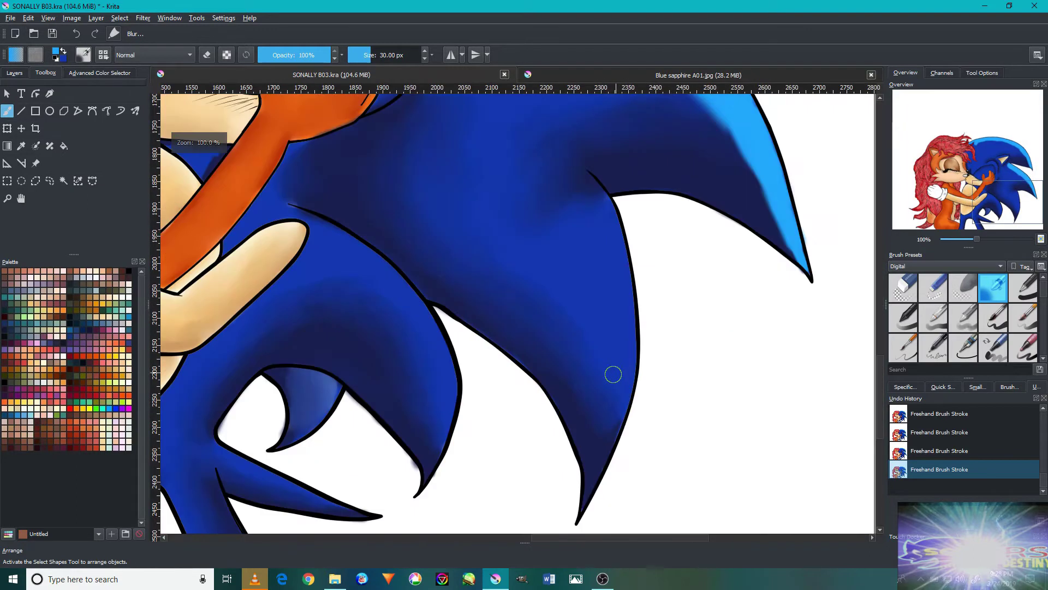
Highlight the lower quill's right edge and fill its tip with light blue.
{"action": "key", "text": "bracketright"}
{"action": "left_click_drag", "start_coordinate": [609, 385], "coordinate": [618, 385]}
{"action": "left_click_drag", "start_coordinate": [599, 430], "coordinate": [615, 270]}
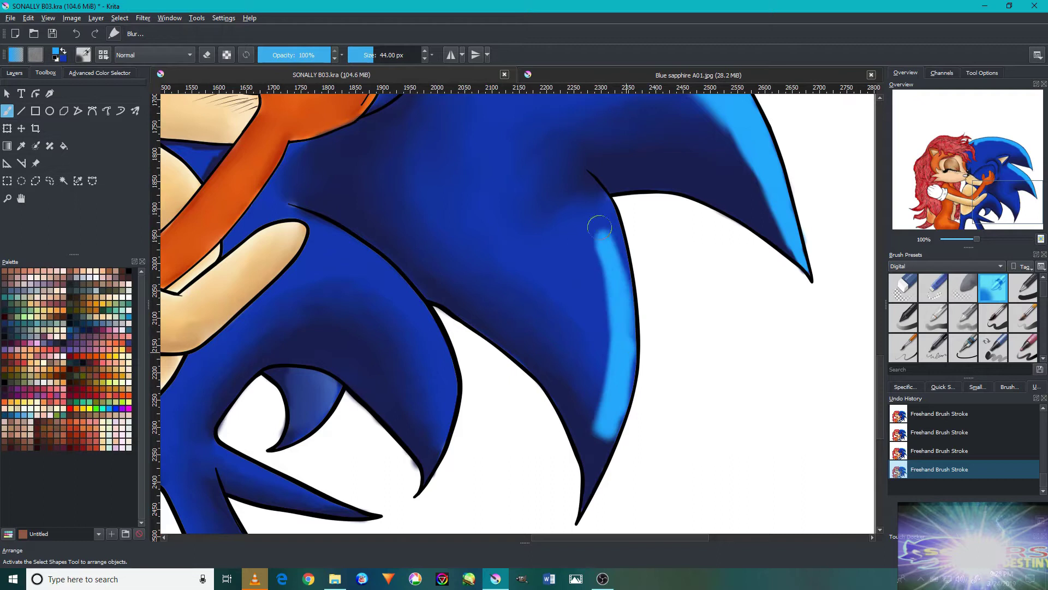
{"action": "scroll", "coordinate": [610, 374], "scroll_direction": "up", "scroll_amount": 5}
{"action": "key", "text": "bracketleft"}
{"action": "key", "text": "bracketleft"}
{"action": "key", "text": "bracketleft"}
{"action": "mouse_move", "coordinate": [557, 357]}
{"action": "left_mouse_down"}
{"action": "mouse_move", "coordinate": [578, 304]}
{"action": "mouse_move", "coordinate": [507, 437]}
{"action": "left_mouse_up"}
{"action": "left_click_drag", "start_coordinate": [508, 284], "coordinate": [510, 386]}
{"action": "left_click_drag", "start_coordinate": [498, 435], "coordinate": [533, 314]}
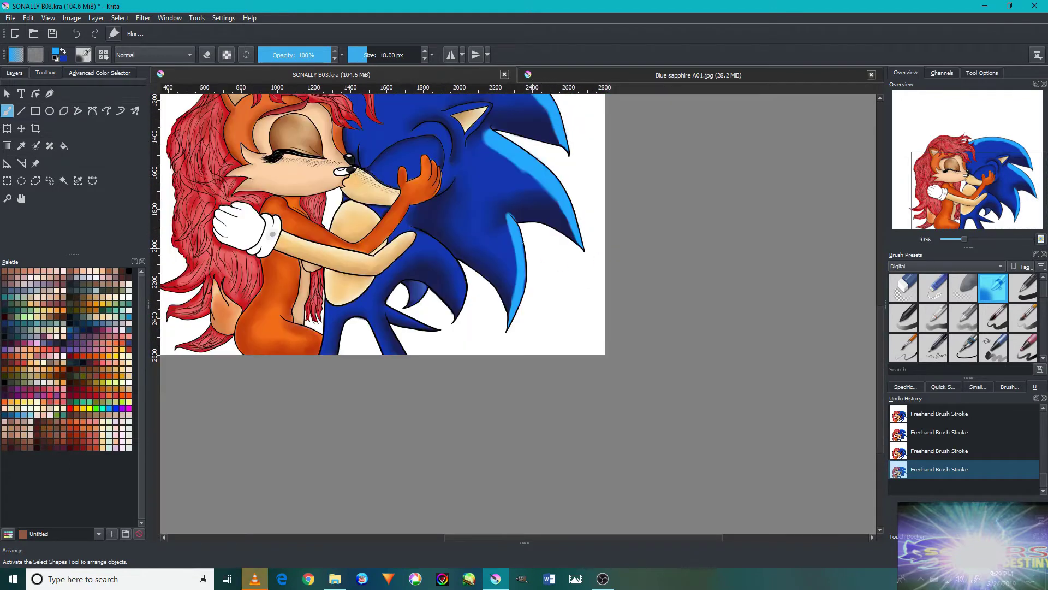
Add a wide light-blue highlight down the next lower spike.
{"action": "scroll", "coordinate": [518, 257], "scroll_direction": "up", "scroll_amount": 4}
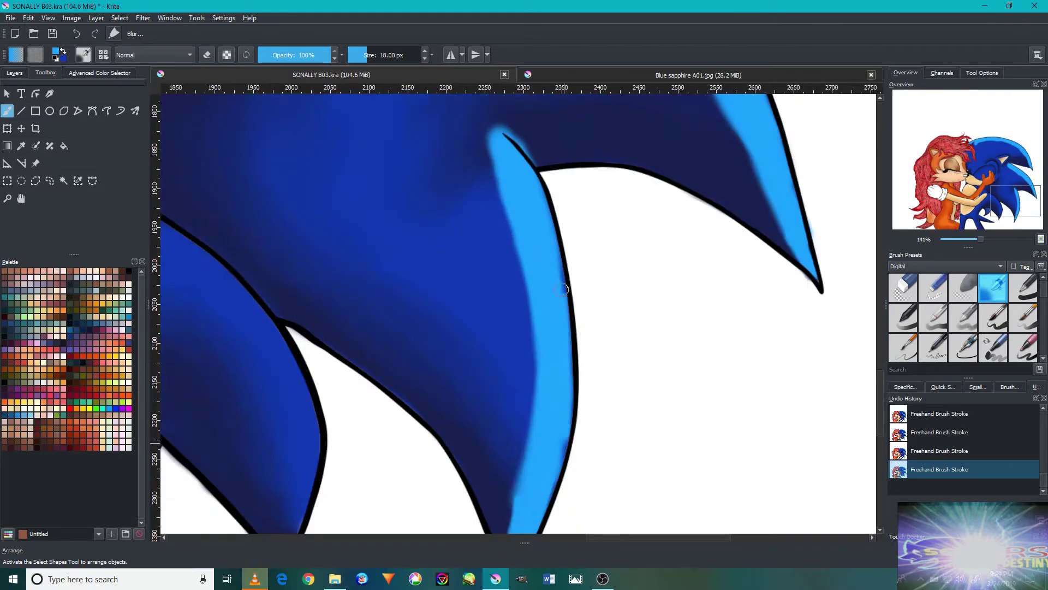
{"action": "key", "text": "bracketright"}
{"action": "key", "text": "bracketright"}
{"action": "left_click_drag", "start_coordinate": [483, 134], "coordinate": [542, 355]}
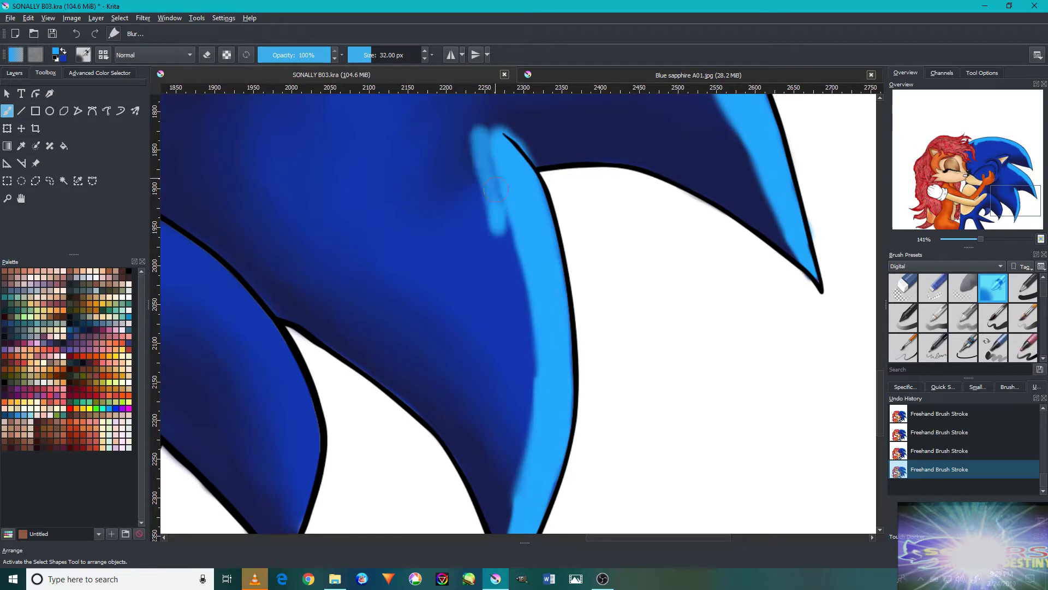
{"action": "scroll", "coordinate": [508, 333], "scroll_direction": "down", "scroll_amount": 3}
{"action": "left_click_drag", "start_coordinate": [522, 340], "coordinate": [496, 143]}
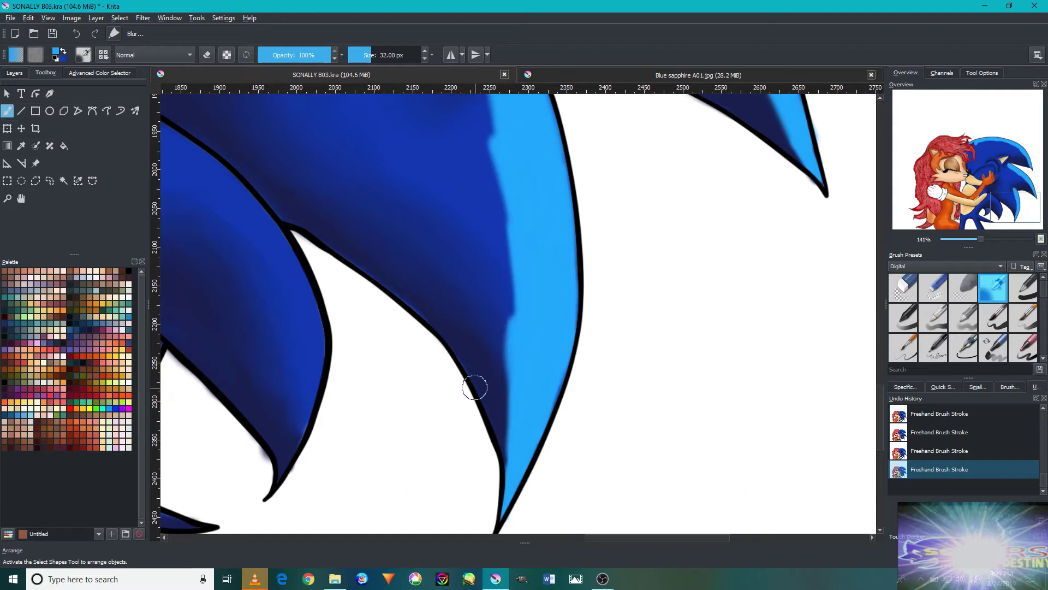
{"action": "scroll", "coordinate": [475, 382], "scroll_direction": "down", "scroll_amount": 6}
{"action": "scroll", "coordinate": [486, 331], "scroll_direction": "up", "scroll_amount": 10}
{"action": "scroll", "coordinate": [473, 287], "scroll_direction": "up", "scroll_amount": 2}
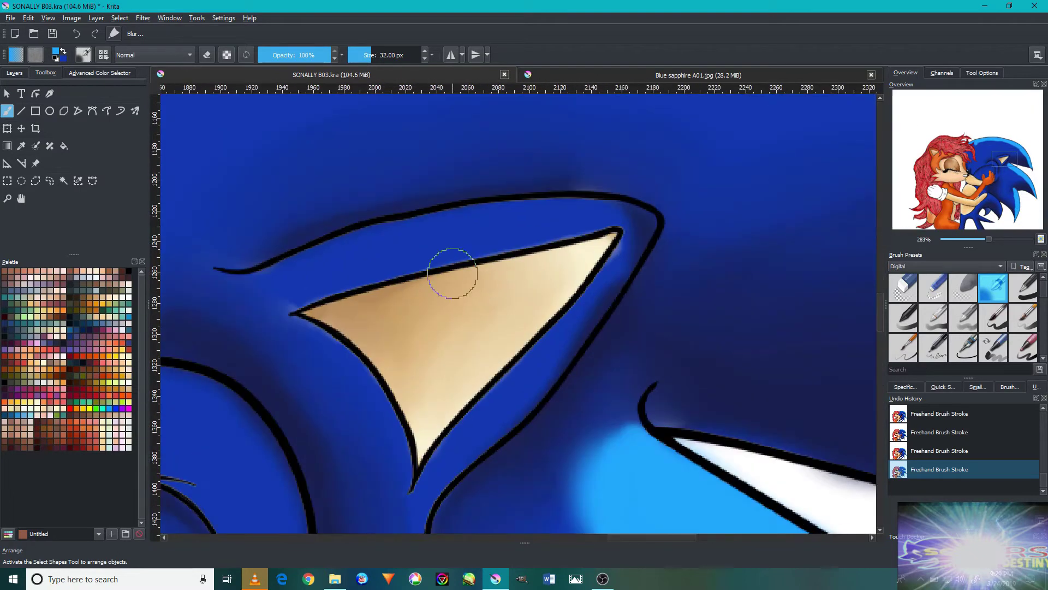
{"action": "scroll", "coordinate": [620, 311], "scroll_direction": "up", "scroll_amount": 1}
Run a 32 px light-blue highlight along the top edge of Sonic's ear.
{"action": "mouse_move", "coordinate": [595, 295]}
{"action": "left_mouse_down"}
{"action": "mouse_move", "coordinate": [450, 336]}
{"action": "mouse_move", "coordinate": [721, 274]}
{"action": "mouse_move", "coordinate": [648, 330]}
{"action": "left_mouse_up"}
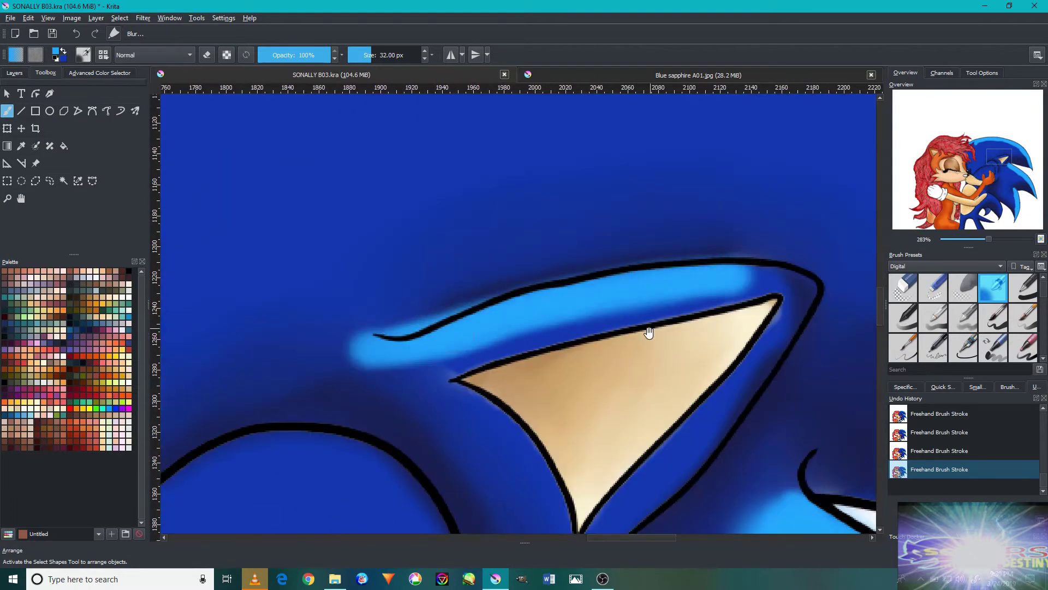
{"action": "scroll", "coordinate": [525, 375], "scroll_direction": "down", "scroll_amount": 2}
{"action": "scroll", "coordinate": [525, 375], "scroll_direction": "right", "scroll_amount": 2}
{"action": "mouse_move", "coordinate": [543, 363]}
{"action": "left_mouse_down"}
{"action": "mouse_move", "coordinate": [501, 426]}
{"action": "mouse_move", "coordinate": [601, 284]}
{"action": "mouse_move", "coordinate": [644, 175]}
{"action": "left_mouse_up"}
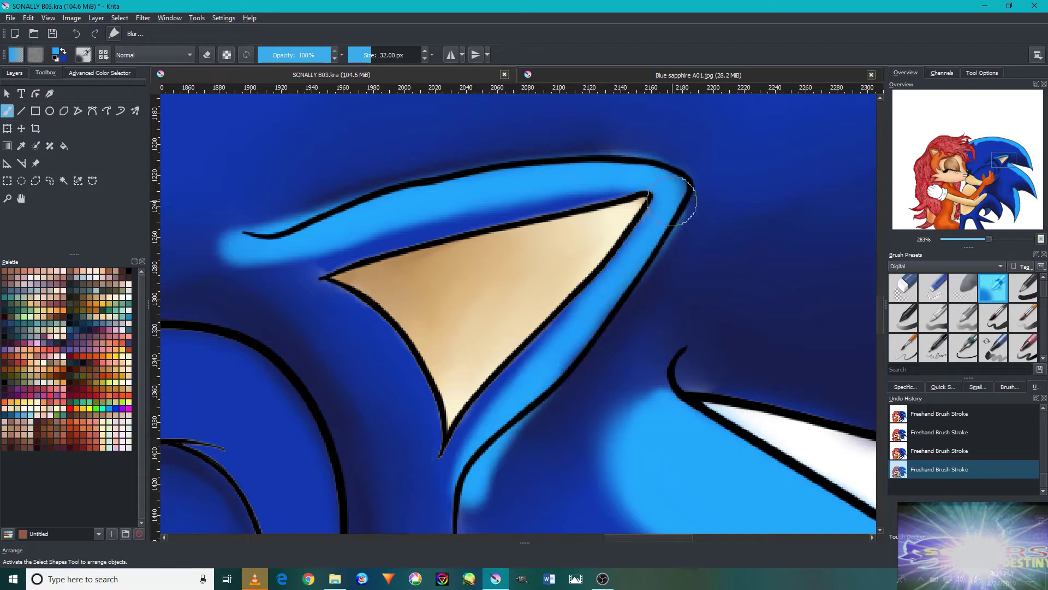
{"action": "scroll", "coordinate": [481, 491], "scroll_direction": "down", "scroll_amount": 7}
{"action": "left_click_drag", "start_coordinate": [472, 403], "coordinate": [535, 212]}
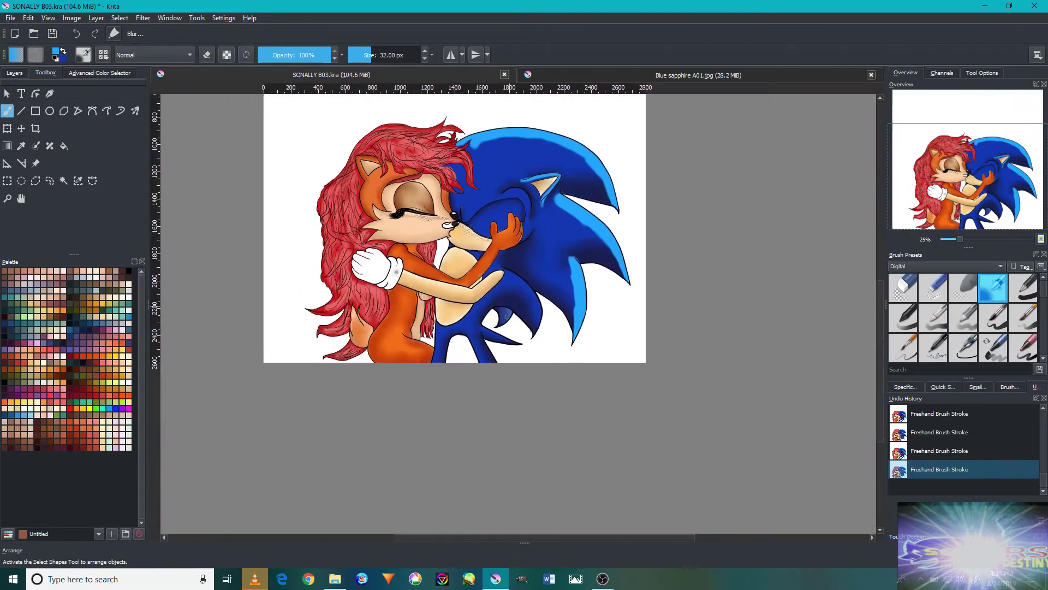
Paint light-blue highlights on the quills beside Sonic's hand.
{"action": "scroll", "coordinate": [526, 296], "scroll_direction": "up", "scroll_amount": 5}
{"action": "left_click_drag", "start_coordinate": [495, 302], "coordinate": [635, 333]}
{"action": "mouse_move", "coordinate": [617, 500]}
{"action": "left_mouse_down"}
{"action": "mouse_move", "coordinate": [571, 286]}
{"action": "mouse_move", "coordinate": [459, 218]}
{"action": "mouse_move", "coordinate": [542, 288]}
{"action": "mouse_move", "coordinate": [617, 519]}
{"action": "left_mouse_up"}
{"action": "left_click_drag", "start_coordinate": [554, 339], "coordinate": [461, 175]}
{"action": "left_click_drag", "start_coordinate": [487, 400], "coordinate": [557, 307]}
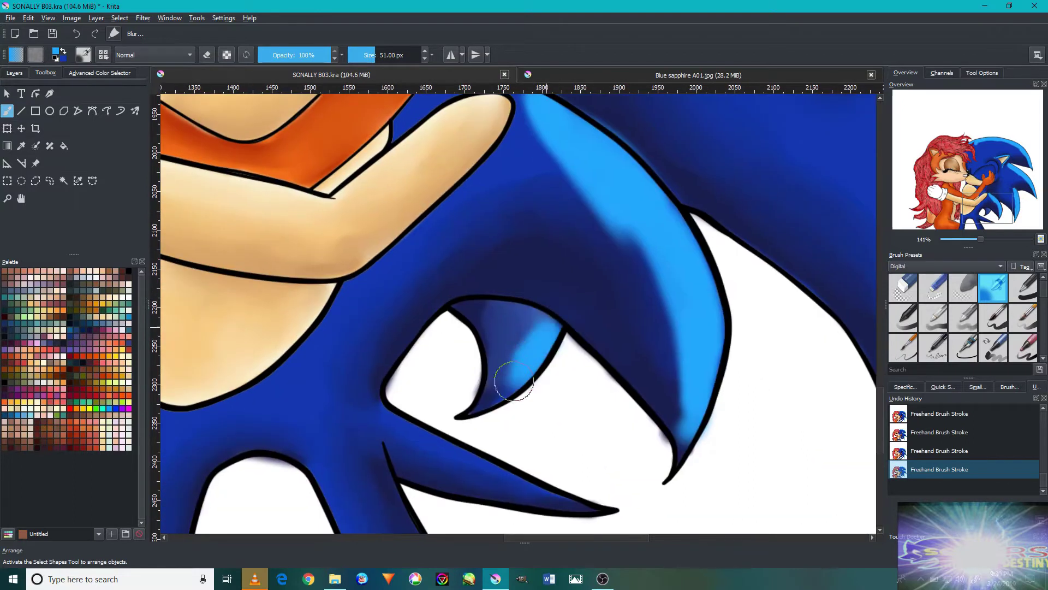
{"action": "scroll", "coordinate": [607, 264], "scroll_direction": "down", "scroll_amount": 3}
{"action": "scroll", "coordinate": [470, 363], "scroll_direction": "up", "scroll_amount": 5}
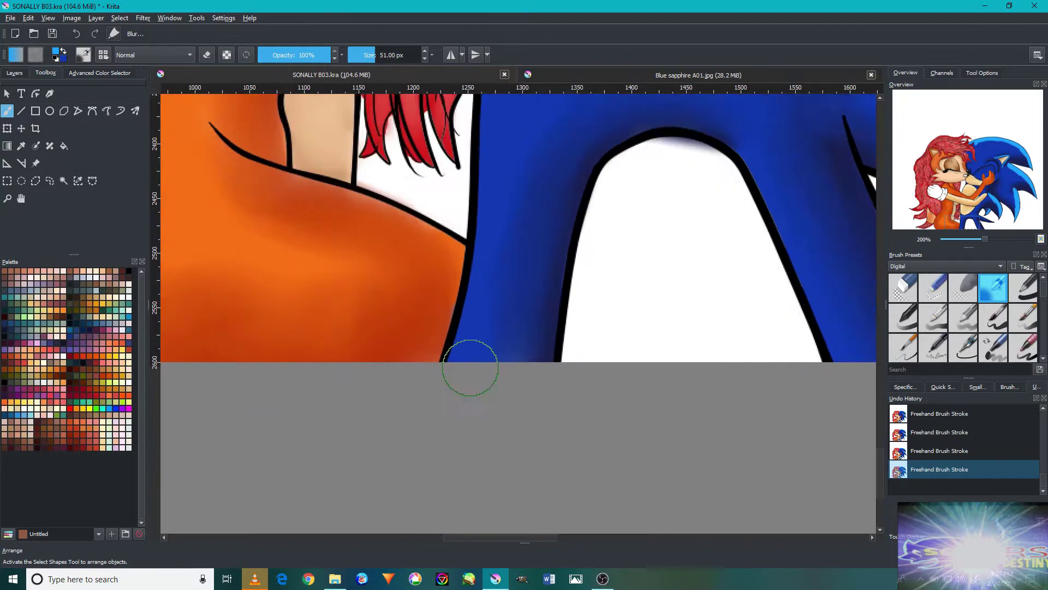
{"action": "scroll", "coordinate": [444, 410], "scroll_direction": "up", "scroll_amount": 3}
{"action": "scroll", "coordinate": [456, 468], "scroll_direction": "up", "scroll_amount": 4}
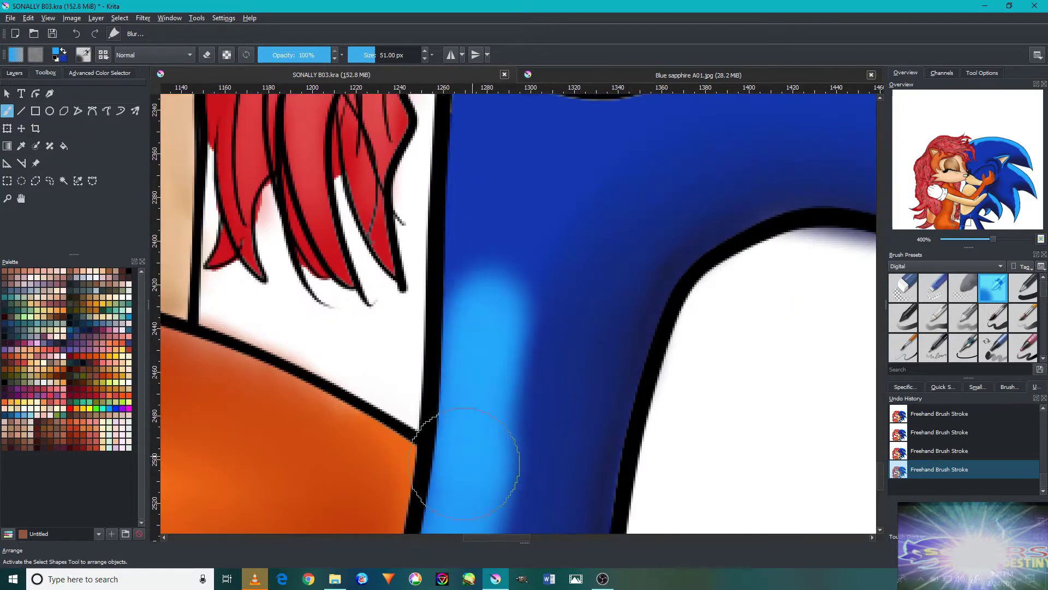
{"action": "scroll", "coordinate": [466, 449], "scroll_direction": "up", "scroll_amount": 3}
Replace a misplaced stroke with a light-blue highlight along Sonic's face outline.
{"action": "mouse_move", "coordinate": [465, 448]}
{"action": "left_mouse_down"}
{"action": "mouse_move", "coordinate": [470, 354]}
{"action": "mouse_move", "coordinate": [568, 297]}
{"action": "mouse_move", "coordinate": [784, 292]}
{"action": "mouse_move", "coordinate": [650, 271]}
{"action": "left_mouse_up"}
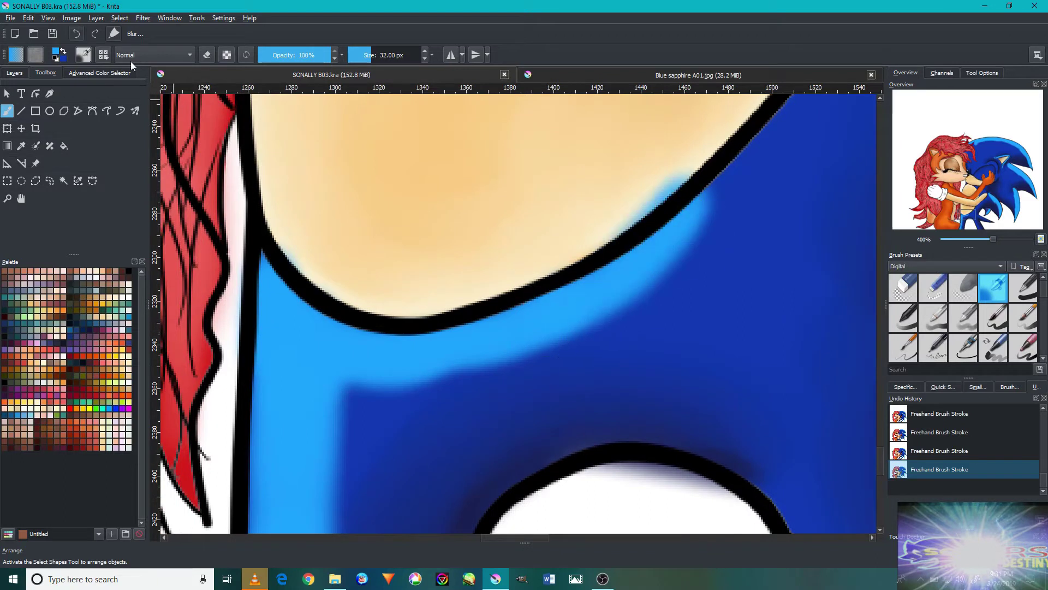
{"action": "left_click", "coordinate": [77, 34]}
{"action": "left_click_drag", "start_coordinate": [688, 229], "coordinate": [592, 297]}
{"action": "key", "text": "minus"}
{"action": "mouse_move", "coordinate": [650, 211]}
{"action": "left_mouse_down"}
{"action": "mouse_move", "coordinate": [510, 363]}
{"action": "mouse_move", "coordinate": [513, 262]}
{"action": "left_mouse_up"}
{"action": "key", "text": "minus"}
{"action": "scroll", "coordinate": [579, 366], "scroll_direction": "down", "scroll_amount": 5}
{"action": "key", "text": "plus"}
Paint light-blue highlights along the edges of Sonic's blue leg.
{"action": "mouse_move", "coordinate": [527, 311]}
{"action": "left_mouse_down"}
{"action": "mouse_move", "coordinate": [494, 257]}
{"action": "mouse_move", "coordinate": [498, 368]}
{"action": "mouse_move", "coordinate": [559, 384]}
{"action": "mouse_move", "coordinate": [443, 287]}
{"action": "left_mouse_up"}
{"action": "scroll", "coordinate": [546, 339], "scroll_direction": "up", "scroll_amount": 5}
{"action": "scroll", "coordinate": [566, 378], "scroll_direction": "down", "scroll_amount": 6}
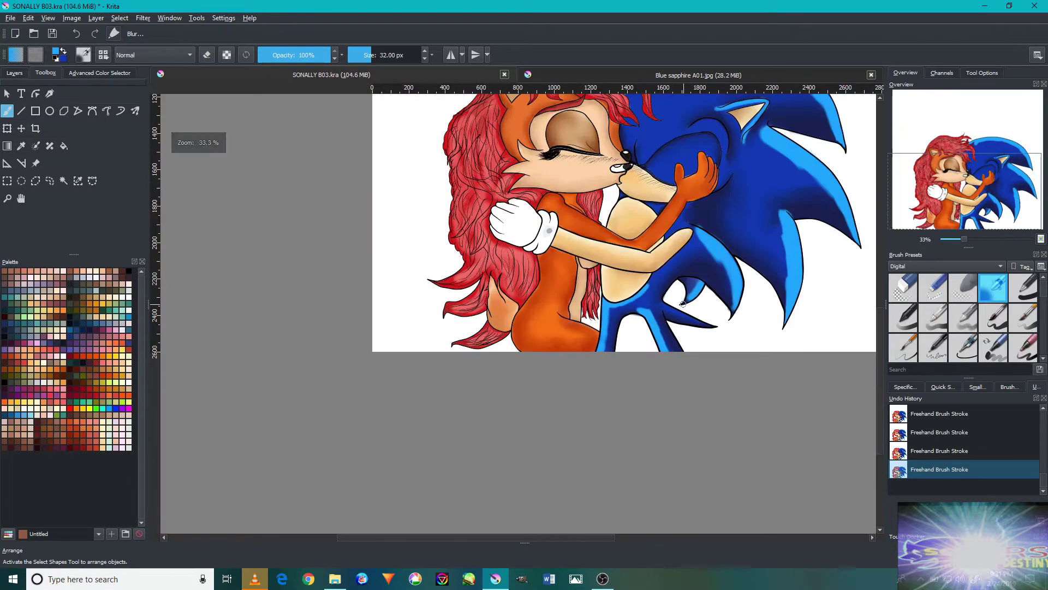
{"action": "scroll", "coordinate": [739, 307], "scroll_direction": "up", "scroll_amount": 7}
{"action": "left_click_drag", "start_coordinate": [777, 303], "coordinate": [726, 284]}
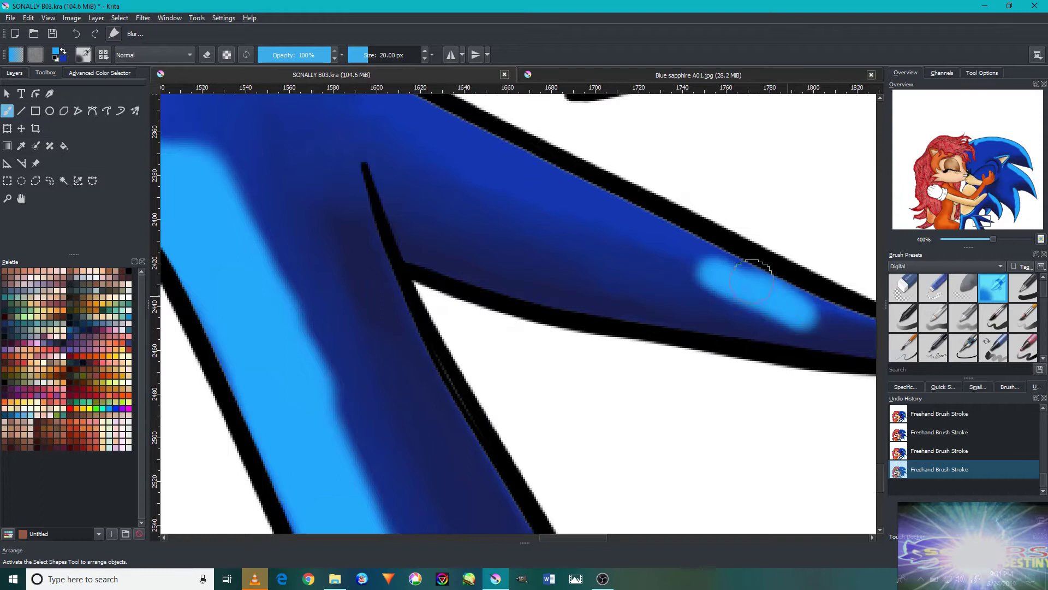
{"action": "scroll", "coordinate": [718, 332], "scroll_direction": "right", "scroll_amount": 3}
{"action": "scroll", "coordinate": [686, 386], "scroll_direction": "up", "scroll_amount": 3}
Add 20 px light-blue strokes along the leg and the bottom quills below the head.
{"action": "key", "text": "bracketleft"}
{"action": "mouse_move", "coordinate": [685, 386]}
{"action": "left_mouse_down"}
{"action": "mouse_move", "coordinate": [398, 245]}
{"action": "mouse_move", "coordinate": [305, 142]}
{"action": "left_mouse_up"}
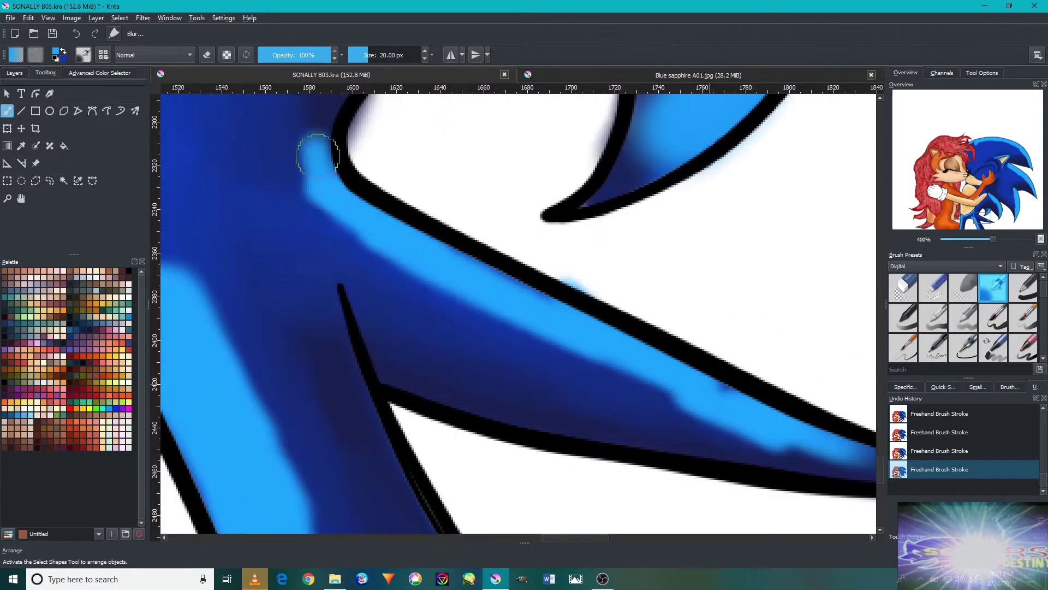
{"action": "left_click_drag", "start_coordinate": [339, 218], "coordinate": [671, 394]}
{"action": "mouse_move", "coordinate": [284, 125]}
{"action": "left_mouse_down"}
{"action": "mouse_move", "coordinate": [514, 332]}
{"action": "mouse_move", "coordinate": [504, 303]}
{"action": "left_mouse_up"}
{"action": "scroll", "coordinate": [503, 303], "scroll_direction": "down", "scroll_amount": 5}
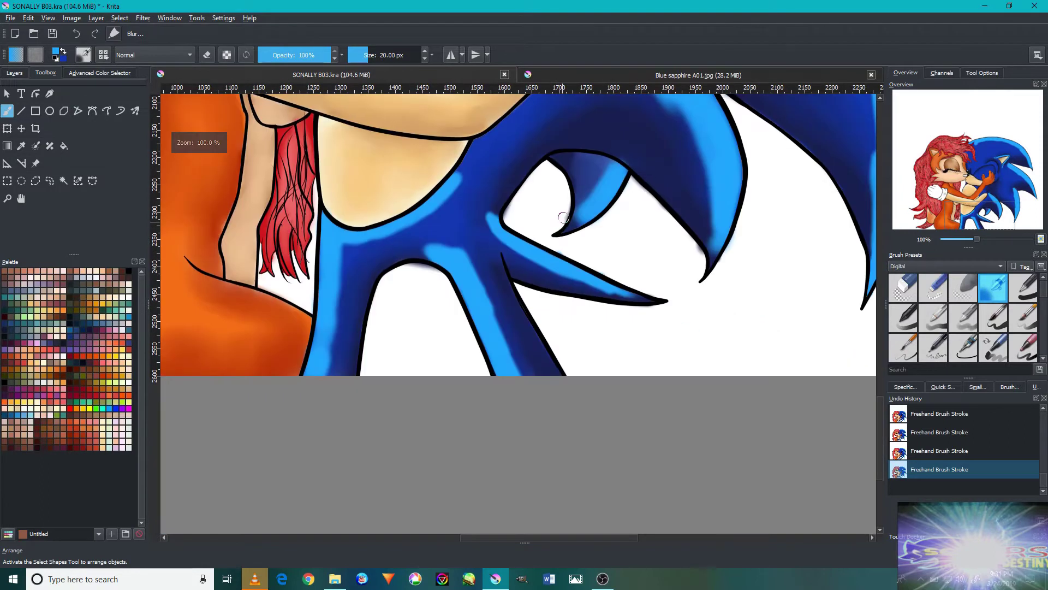
{"action": "scroll", "coordinate": [565, 203], "scroll_direction": "down", "scroll_amount": 2}
{"action": "scroll", "coordinate": [564, 209], "scroll_direction": "up", "scroll_amount": 2}
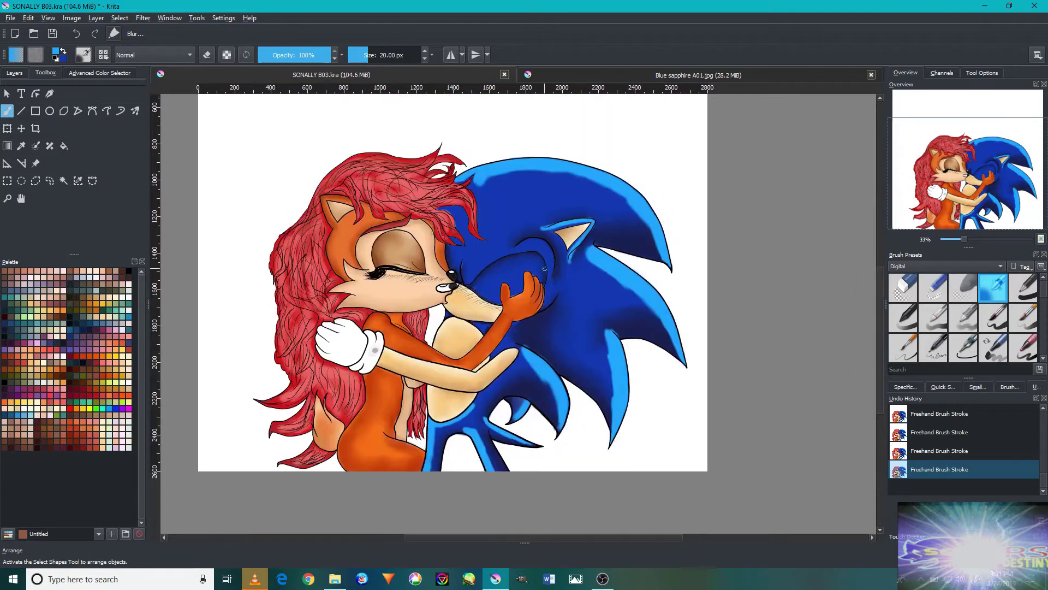
Paint light-blue airbrush highlights inside the dark curves of Sonic's head.
{"action": "scroll", "coordinate": [420, 305], "scroll_direction": "up", "scroll_amount": 5}
{"action": "left_click_drag", "start_coordinate": [420, 305], "coordinate": [520, 300]}
{"action": "mouse_move", "coordinate": [517, 374]}
{"action": "left_mouse_down"}
{"action": "mouse_move", "coordinate": [632, 351]}
{"action": "mouse_move", "coordinate": [497, 375]}
{"action": "left_mouse_up"}
{"action": "mouse_move", "coordinate": [590, 343]}
{"action": "left_mouse_down"}
{"action": "mouse_move", "coordinate": [686, 445]}
{"action": "mouse_move", "coordinate": [624, 334]}
{"action": "left_mouse_up"}
{"action": "scroll", "coordinate": [624, 335], "scroll_direction": "down", "scroll_amount": 3}
{"action": "left_click_drag", "start_coordinate": [685, 433], "coordinate": [667, 321]}
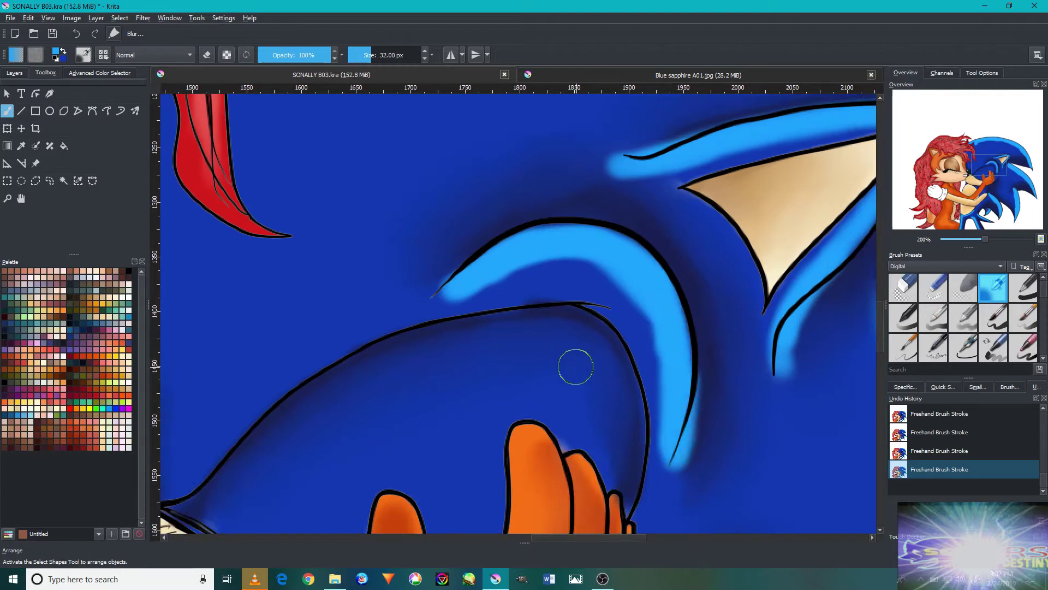
With a smaller brush, paint light-blue highlights up the curve's left side, undoing one short stroke.
{"action": "scroll", "coordinate": [611, 322], "scroll_direction": "up", "scroll_amount": 1}
{"action": "scroll", "coordinate": [475, 299], "scroll_direction": "up", "scroll_amount": 1}
{"action": "scroll", "coordinate": [499, 444], "scroll_direction": "up", "scroll_amount": 1}
{"action": "mouse_move", "coordinate": [502, 454]}
{"action": "left_mouse_down"}
{"action": "mouse_move", "coordinate": [489, 213]}
{"action": "mouse_move", "coordinate": [516, 481]}
{"action": "left_mouse_up"}
{"action": "scroll", "coordinate": [515, 264], "scroll_direction": "down", "scroll_amount": 1}
{"action": "scroll", "coordinate": [491, 351], "scroll_direction": "up", "scroll_amount": 1}
{"action": "key", "text": "bracketleft"}
{"action": "key", "text": "bracketleft"}
{"action": "key", "text": "bracketleft"}
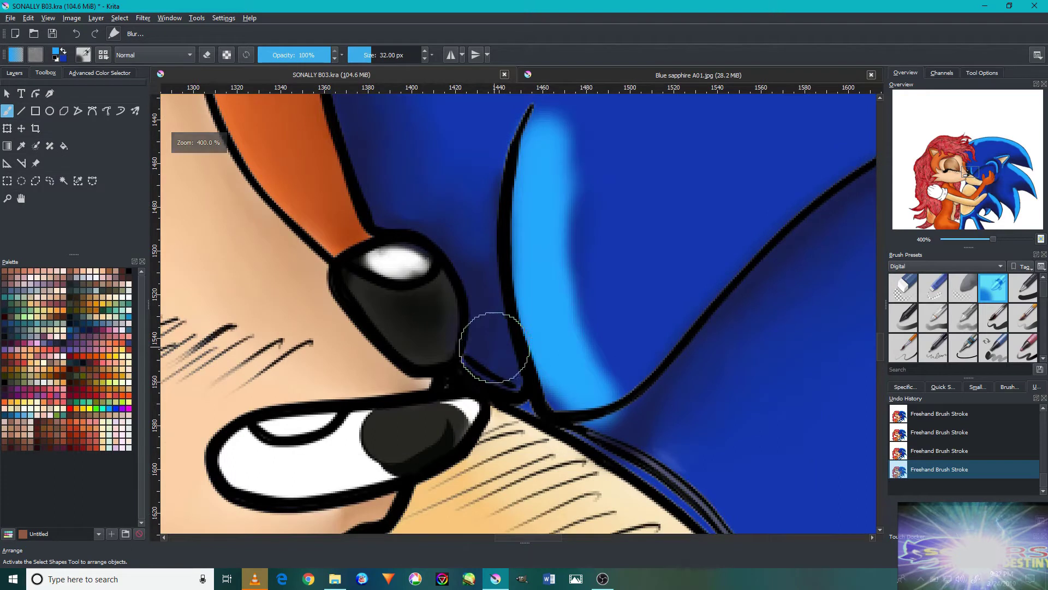
{"action": "mouse_move", "coordinate": [510, 366]}
{"action": "left_mouse_down"}
{"action": "mouse_move", "coordinate": [480, 327]}
{"action": "mouse_move", "coordinate": [521, 141]}
{"action": "left_mouse_up"}
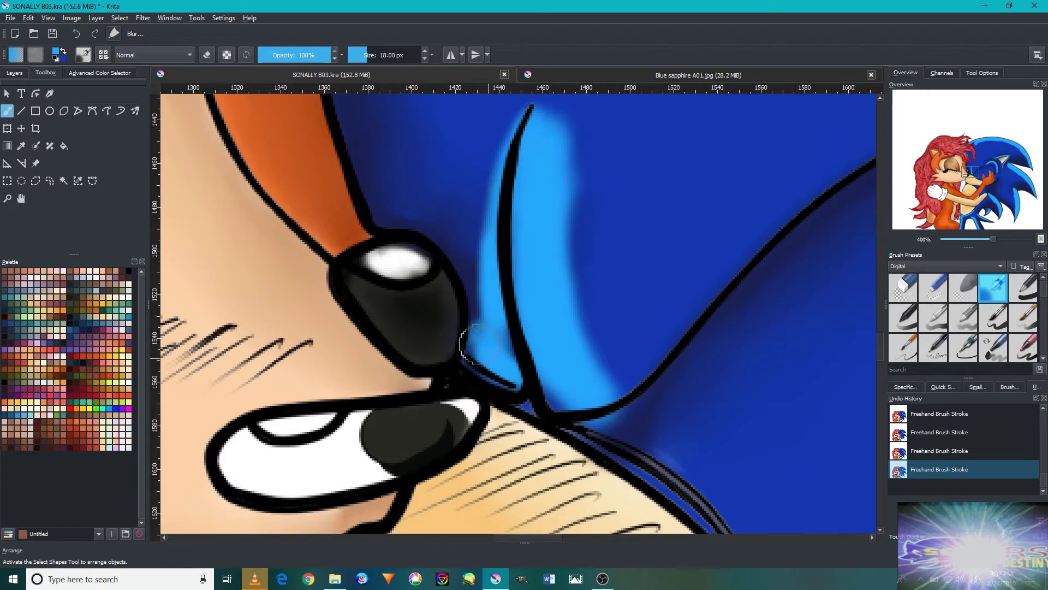
{"action": "mouse_move", "coordinate": [618, 337]}
{"action": "left_mouse_down"}
{"action": "mouse_move", "coordinate": [650, 287]}
{"action": "mouse_move", "coordinate": [484, 351]}
{"action": "mouse_move", "coordinate": [461, 411]}
{"action": "mouse_move", "coordinate": [568, 287]}
{"action": "left_mouse_up"}
{"action": "key", "text": "ctrl+z"}
Add light-blue highlights along the dark curve and up its right side.
{"action": "scroll", "coordinate": [609, 263], "scroll_direction": "down", "scroll_amount": 5}
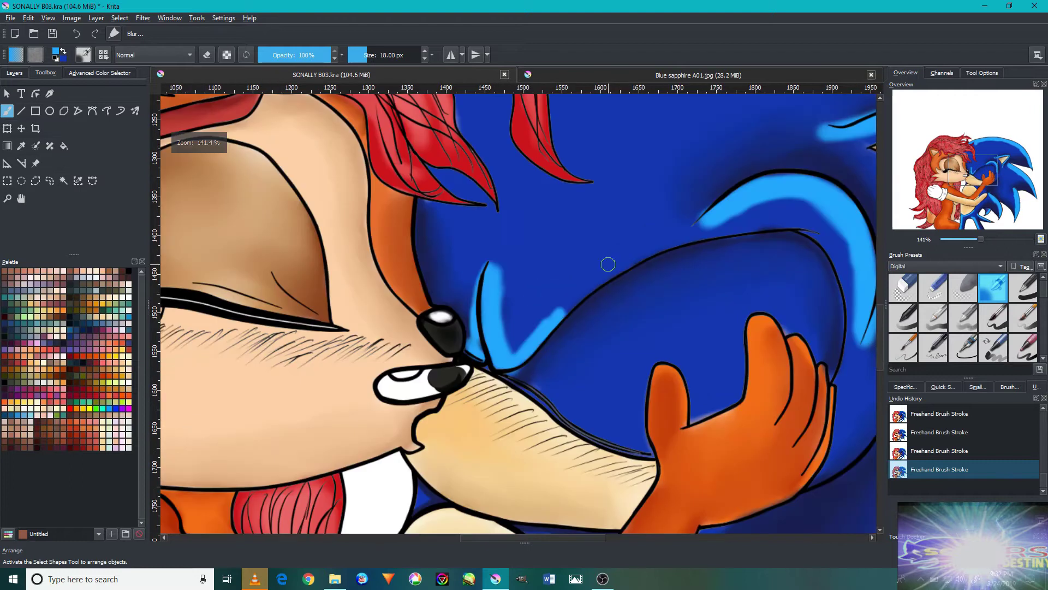
{"action": "mouse_move", "coordinate": [648, 255]}
{"action": "left_mouse_down"}
{"action": "mouse_move", "coordinate": [786, 229]}
{"action": "mouse_move", "coordinate": [775, 262]}
{"action": "mouse_move", "coordinate": [699, 233]}
{"action": "left_mouse_up"}
{"action": "left_click_drag", "start_coordinate": [759, 344], "coordinate": [748, 220]}
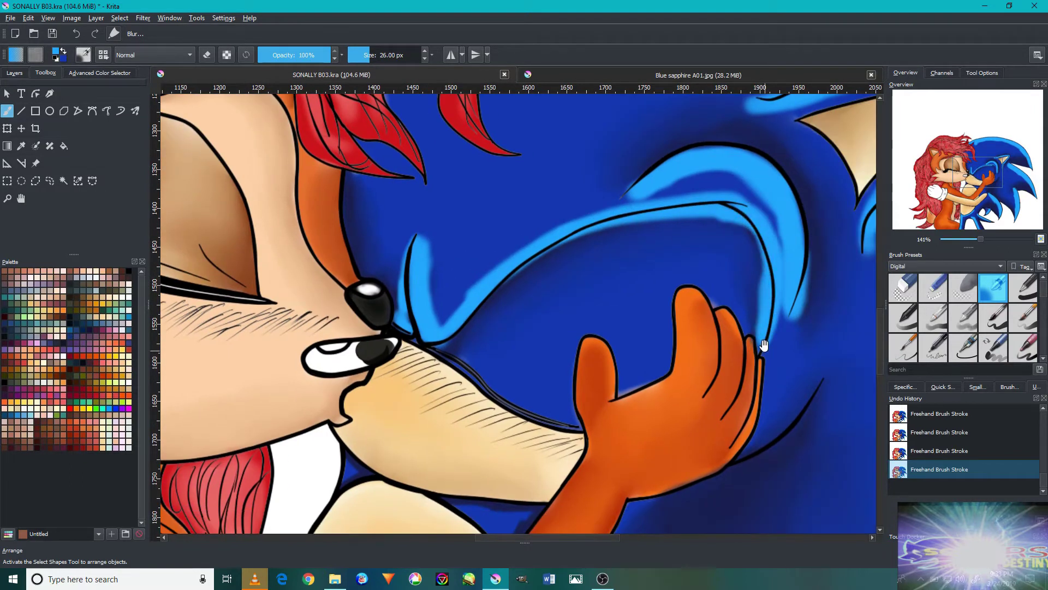
{"action": "scroll", "coordinate": [721, 323], "scroll_direction": "down", "scroll_amount": 2}
{"action": "scroll", "coordinate": [682, 322], "scroll_direction": "down", "scroll_amount": 2}
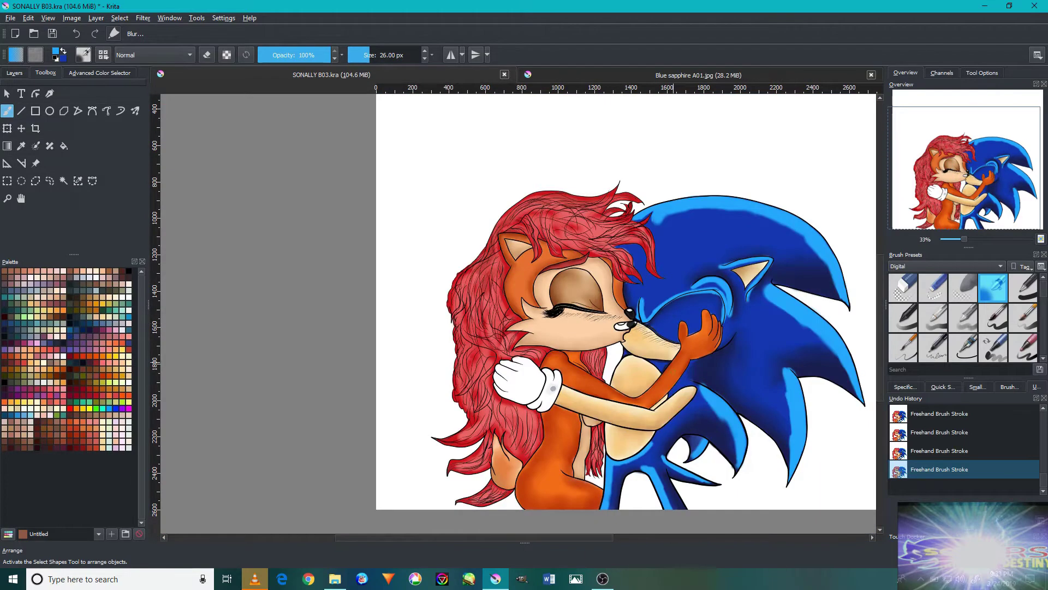
{"action": "scroll", "coordinate": [676, 324], "scroll_direction": "up", "scroll_amount": 4}
{"action": "scroll", "coordinate": [696, 306], "scroll_direction": "up", "scroll_amount": 2}
{"action": "scroll", "coordinate": [674, 210], "scroll_direction": "up", "scroll_amount": 1}
Paint light-blue highlights around Sally's hand and extend them up the blue area.
{"action": "mouse_move", "coordinate": [456, 253]}
{"action": "left_mouse_down"}
{"action": "mouse_move", "coordinate": [677, 364]}
{"action": "mouse_move", "coordinate": [562, 276]}
{"action": "left_mouse_up"}
{"action": "scroll", "coordinate": [562, 277], "scroll_direction": "down", "scroll_amount": 3}
{"action": "scroll", "coordinate": [600, 328], "scroll_direction": "up", "scroll_amount": 3}
{"action": "mouse_move", "coordinate": [699, 197]}
{"action": "left_mouse_down"}
{"action": "mouse_move", "coordinate": [619, 350]}
{"action": "mouse_move", "coordinate": [522, 428]}
{"action": "mouse_move", "coordinate": [543, 339]}
{"action": "left_mouse_up"}
{"action": "mouse_move", "coordinate": [500, 427]}
{"action": "left_mouse_down"}
{"action": "mouse_move", "coordinate": [612, 273]}
{"action": "mouse_move", "coordinate": [734, 156]}
{"action": "left_mouse_up"}
Enlarge the brush, check the whole drawing, return to 100% zoom and pick the Blur preset.
{"action": "key", "text": "bracketright"}
{"action": "key", "text": "bracketright"}
{"action": "key", "text": "bracketright"}
{"action": "key", "text": "1"}
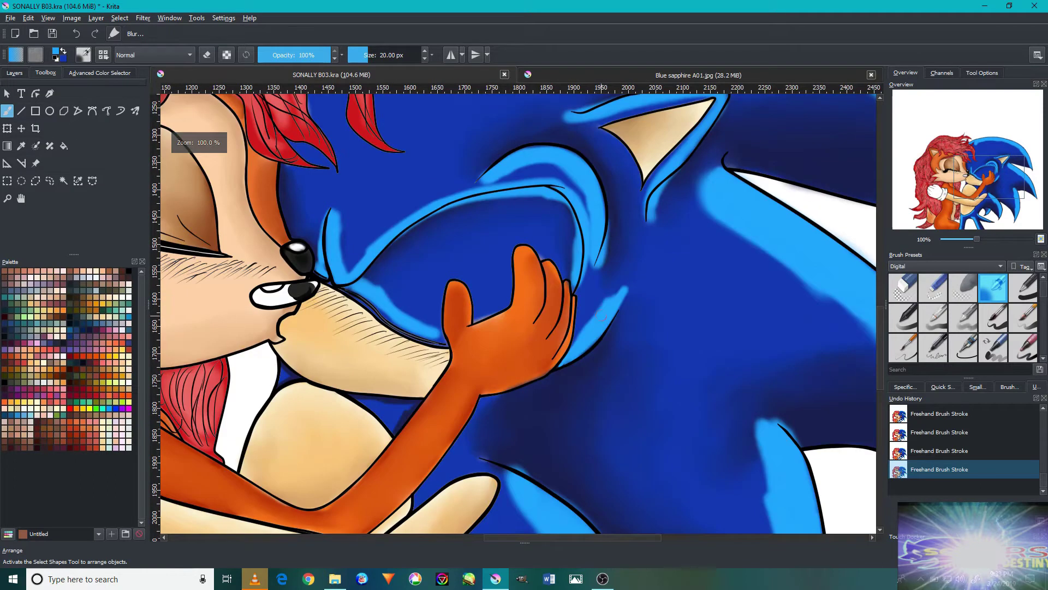
{"action": "key", "text": "2"}
{"action": "scroll", "coordinate": [924, 313], "scroll_direction": "down", "scroll_amount": 2}
{"action": "left_click", "coordinate": [952, 323]}
{"action": "key", "text": "1"}
{"action": "scroll", "coordinate": [489, 398], "scroll_direction": "up", "scroll_amount": 5}
Soften the dark shading in the blue triangle, then paint light-blue along its left edge.
{"action": "key", "text": "bracketleft"}
{"action": "key", "text": "bracketleft"}
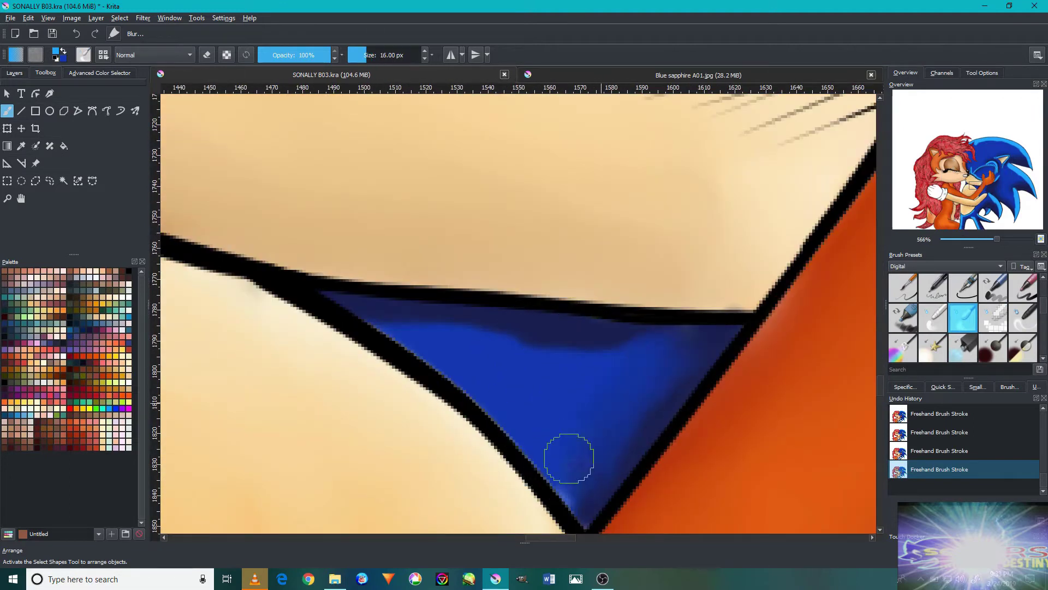
{"action": "left_click_drag", "start_coordinate": [569, 459], "coordinate": [667, 349]}
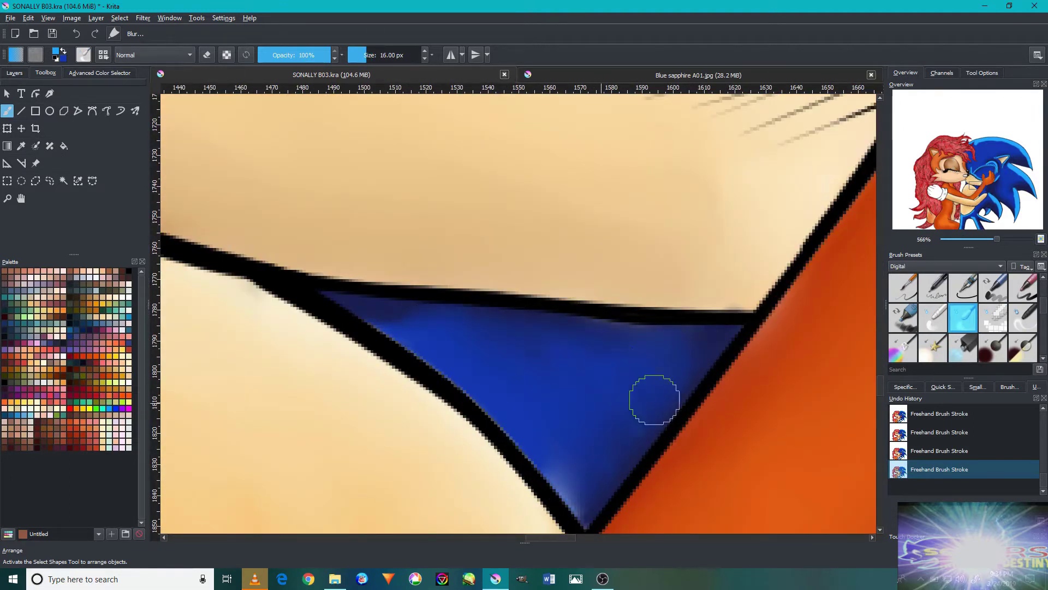
{"action": "scroll", "coordinate": [996, 321], "scroll_direction": "up", "scroll_amount": 2}
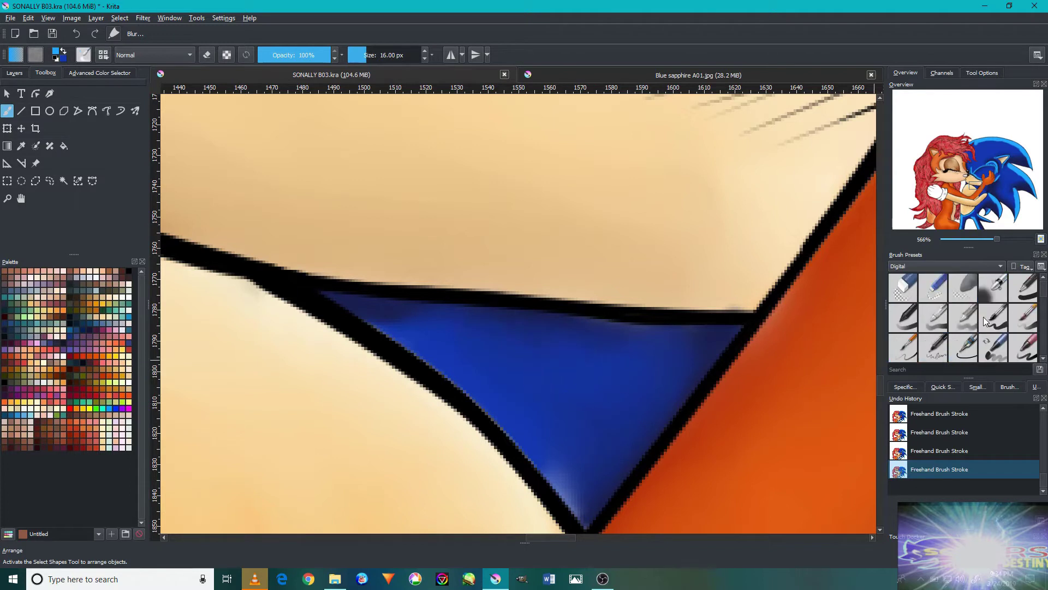
{"action": "left_click", "coordinate": [993, 288]}
{"action": "mouse_move", "coordinate": [506, 405]}
{"action": "left_mouse_down"}
{"action": "mouse_move", "coordinate": [393, 344]}
{"action": "mouse_move", "coordinate": [587, 518]}
{"action": "left_mouse_up"}
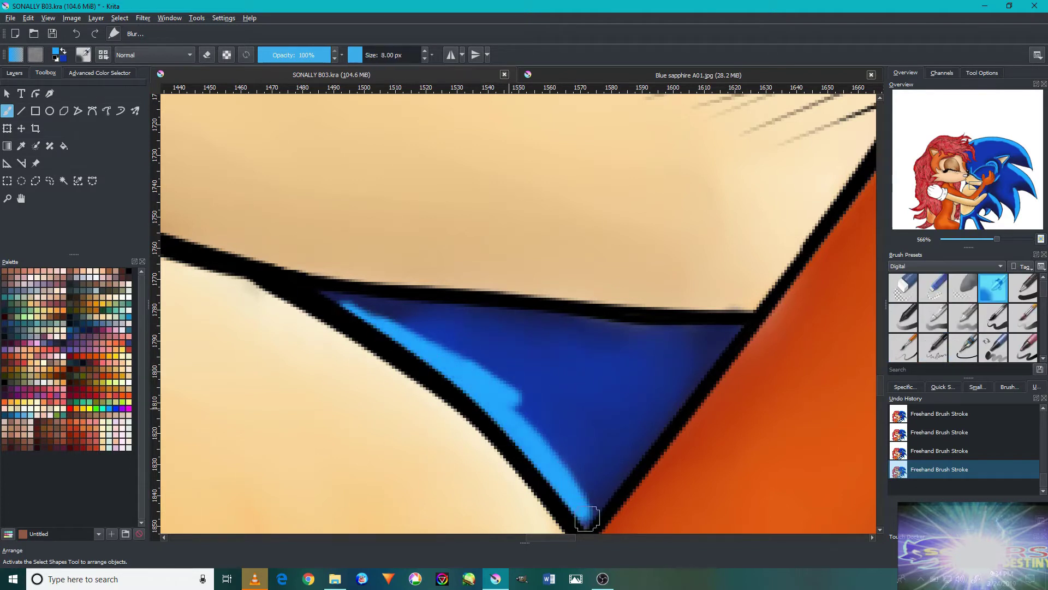
{"action": "scroll", "coordinate": [960, 317], "scroll_direction": "down", "scroll_amount": 2}
Blur the light-blue band along the triangle's edge with a larger brush, undoing the last stroke.
{"action": "left_click", "coordinate": [963, 316]}
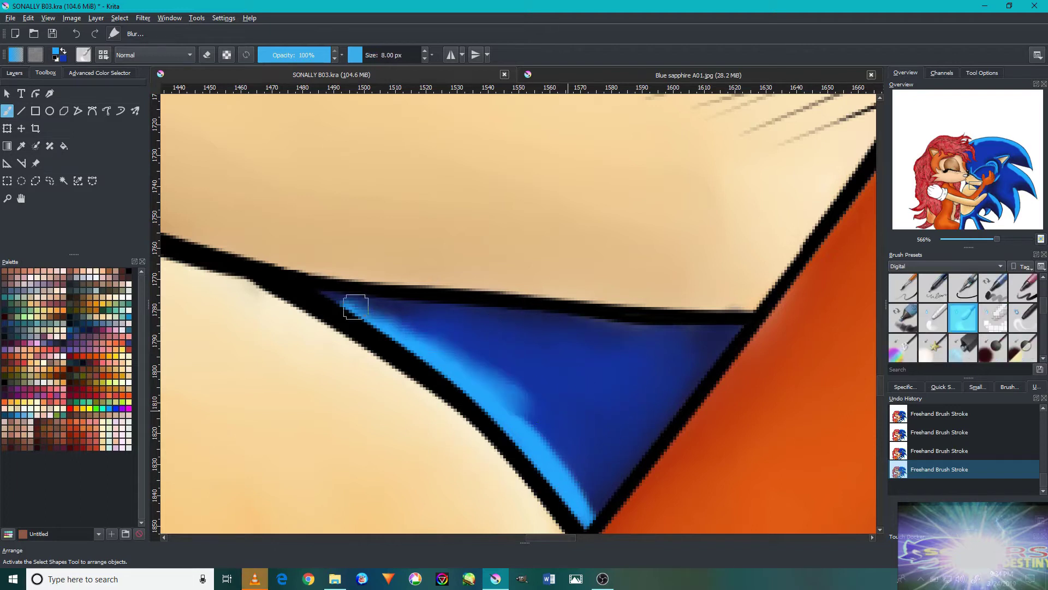
{"action": "left_click_drag", "start_coordinate": [528, 391], "coordinate": [574, 442]}
{"action": "key", "text": "]"}
{"action": "mouse_move", "coordinate": [538, 405]}
{"action": "left_mouse_down"}
{"action": "mouse_move", "coordinate": [618, 396]}
{"action": "mouse_move", "coordinate": [591, 502]}
{"action": "left_mouse_up"}
{"action": "left_click_drag", "start_coordinate": [453, 350], "coordinate": [578, 463]}
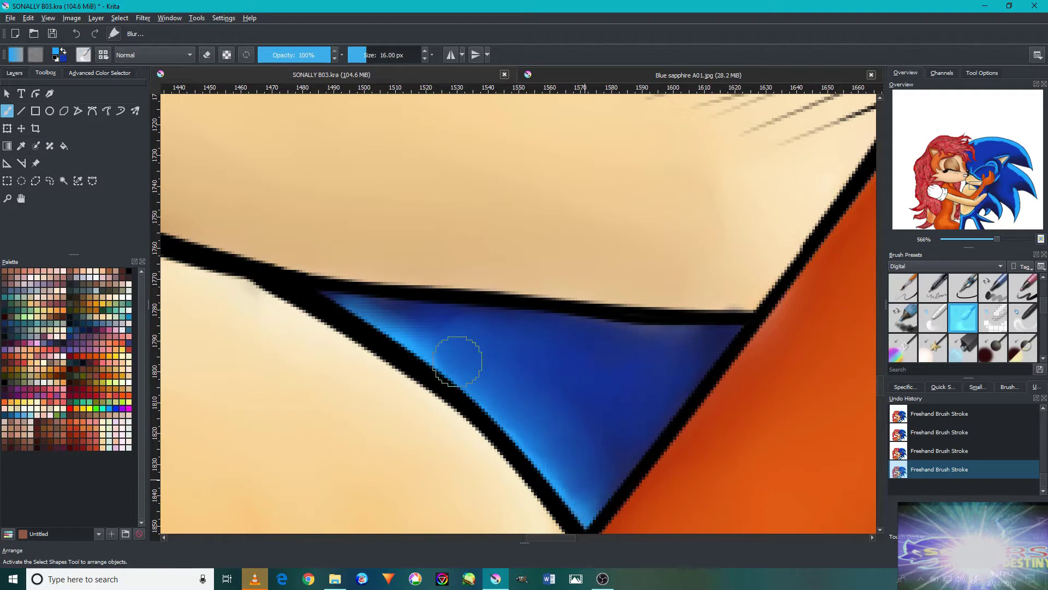
{"action": "left_click_drag", "start_coordinate": [458, 360], "coordinate": [618, 450]}
{"action": "scroll", "coordinate": [535, 404], "scroll_direction": "down", "scroll_amount": 2}
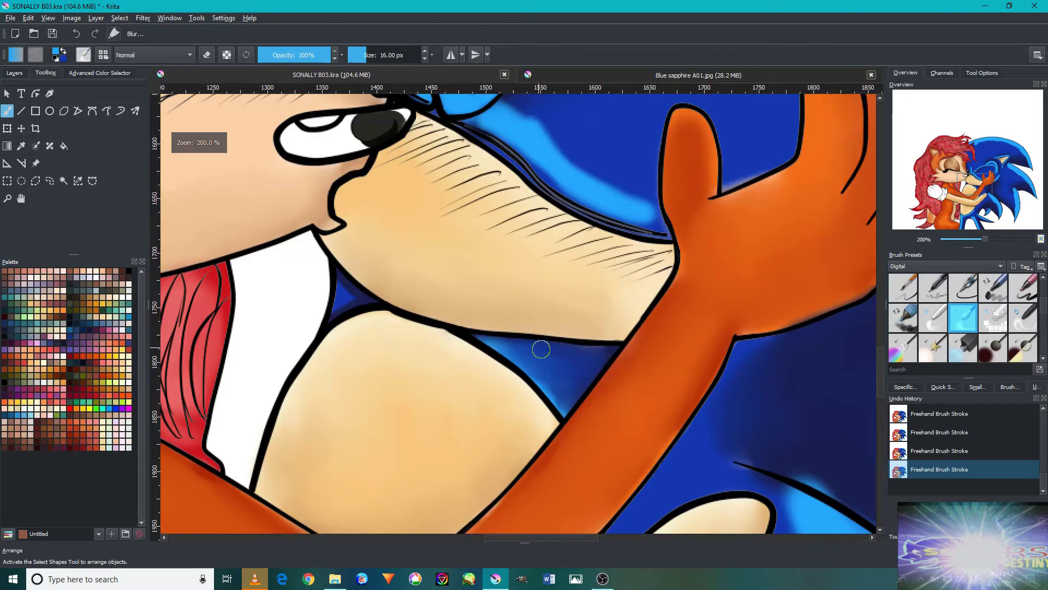
{"action": "scroll", "coordinate": [404, 393], "scroll_direction": "up", "scroll_amount": 4}
{"action": "left_click", "coordinate": [76, 36]}
Blend dark blue into the second triangle and paint light-blue along its left side.
{"action": "left_click_drag", "start_coordinate": [374, 304], "coordinate": [449, 391]}
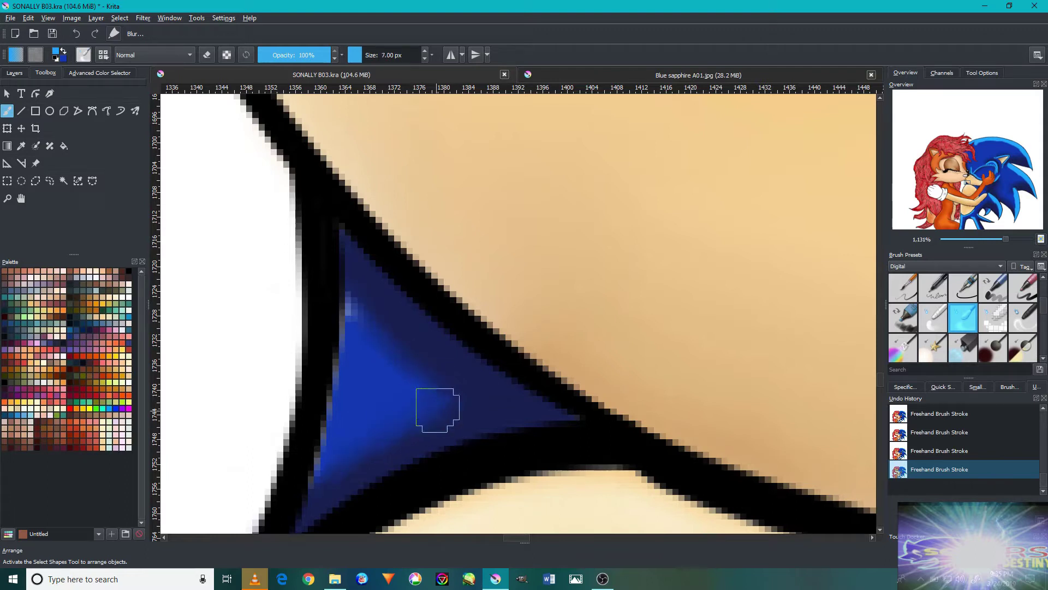
{"action": "key", "text": "slash"}
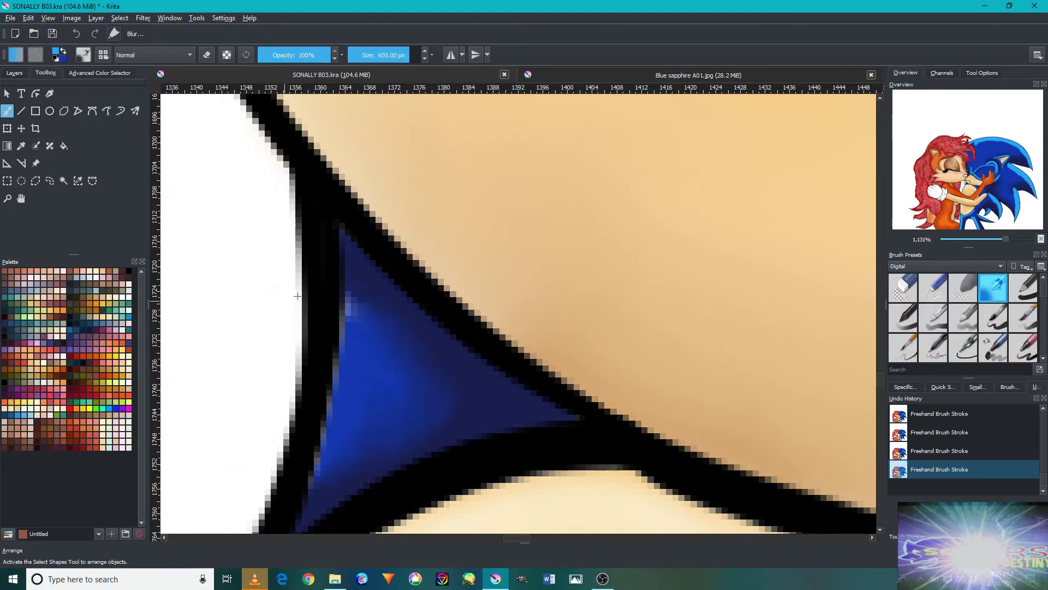
{"action": "left_click_drag", "start_coordinate": [361, 286], "coordinate": [323, 494]}
{"action": "key", "text": "slash"}
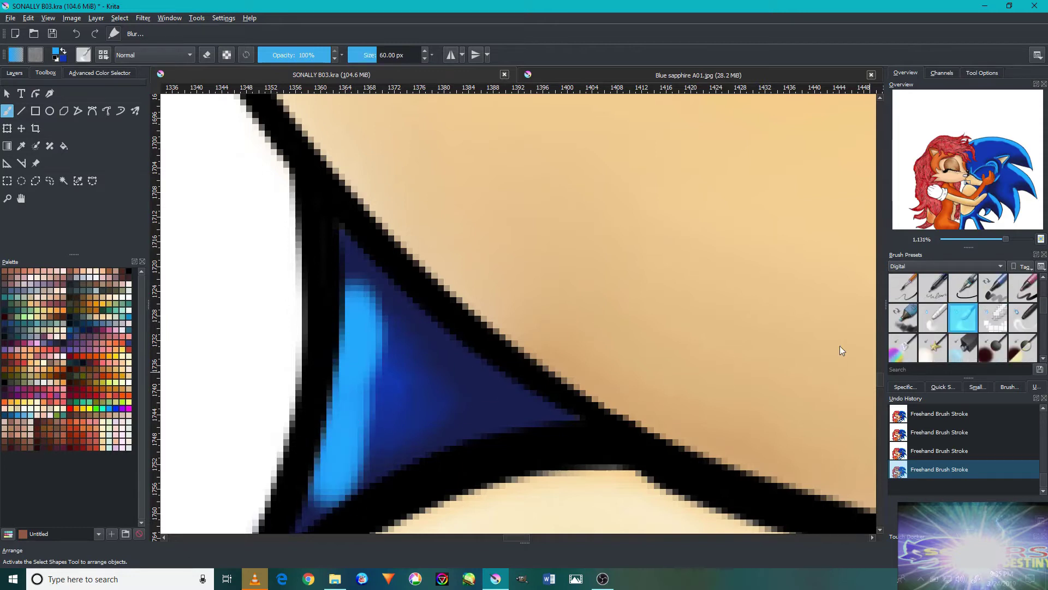
{"action": "scroll", "coordinate": [415, 362], "scroll_direction": "down", "scroll_amount": 5}
{"action": "scroll", "coordinate": [415, 362], "scroll_direction": "up", "scroll_amount": 5}
With a much smaller blur brush, blend the light-blue band into the triangle.
{"action": "key", "text": "bracketleft"}
{"action": "key", "text": "bracketleft"}
{"action": "key", "text": "bracketleft"}
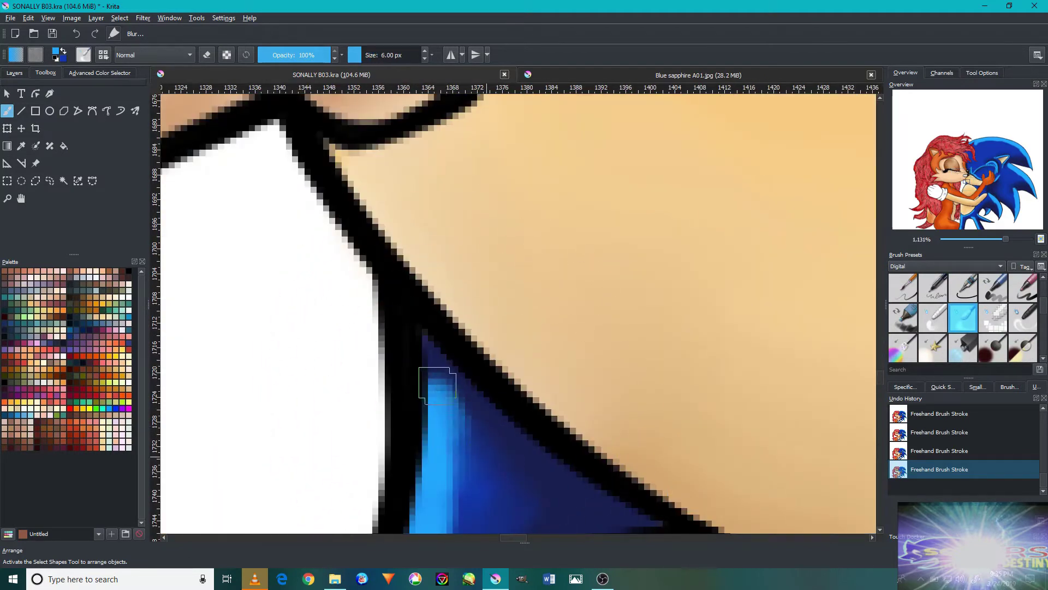
{"action": "left_click_drag", "start_coordinate": [455, 494], "coordinate": [520, 351]}
{"action": "mouse_move", "coordinate": [562, 379]}
{"action": "left_mouse_down"}
{"action": "mouse_move", "coordinate": [468, 479]}
{"action": "mouse_move", "coordinate": [529, 297]}
{"action": "left_mouse_up"}
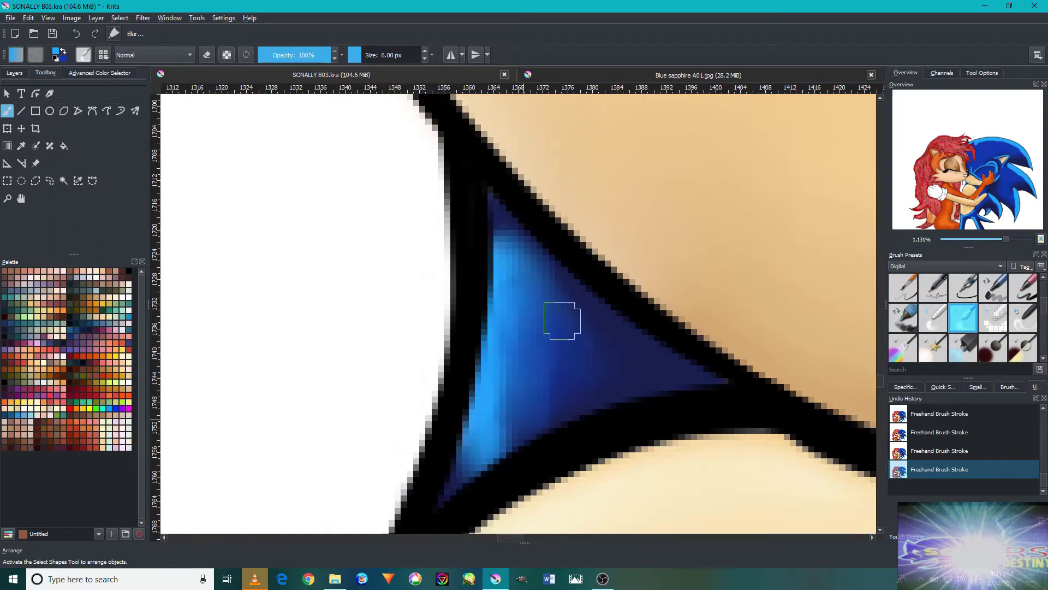
{"action": "scroll", "coordinate": [552, 381], "scroll_direction": "down", "scroll_amount": 7}
{"action": "scroll", "coordinate": [695, 332], "scroll_direction": "down", "scroll_amount": 4}
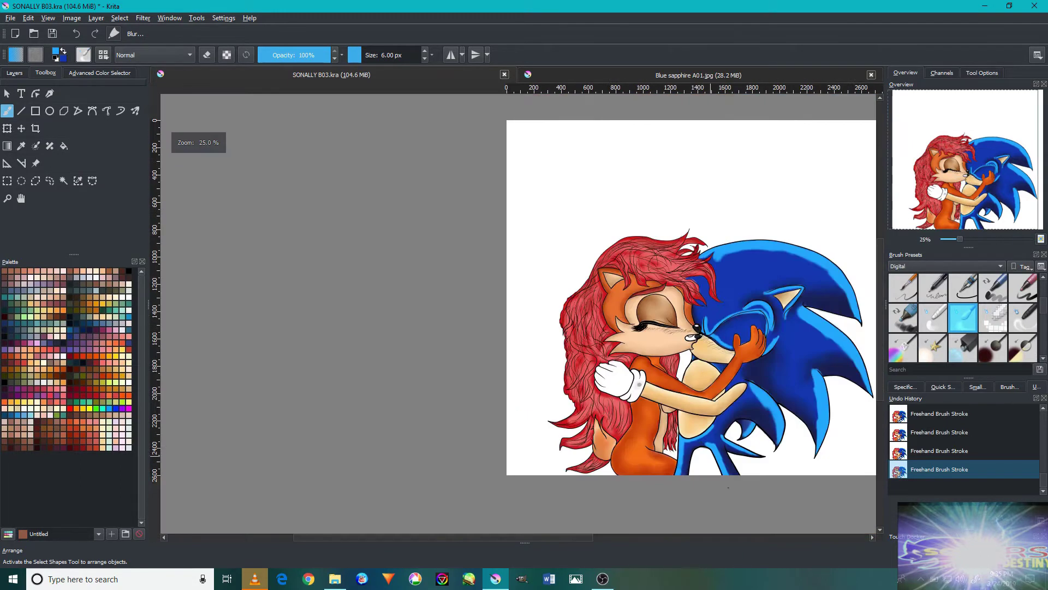
Redo the blending stroke on Sonic's blue leg after undoing the previous one.
{"action": "scroll", "coordinate": [618, 441], "scroll_direction": "up", "scroll_amount": 5}
{"action": "mouse_move", "coordinate": [719, 457]}
{"action": "left_mouse_down"}
{"action": "mouse_move", "coordinate": [605, 405]}
{"action": "mouse_move", "coordinate": [607, 326]}
{"action": "left_mouse_up"}
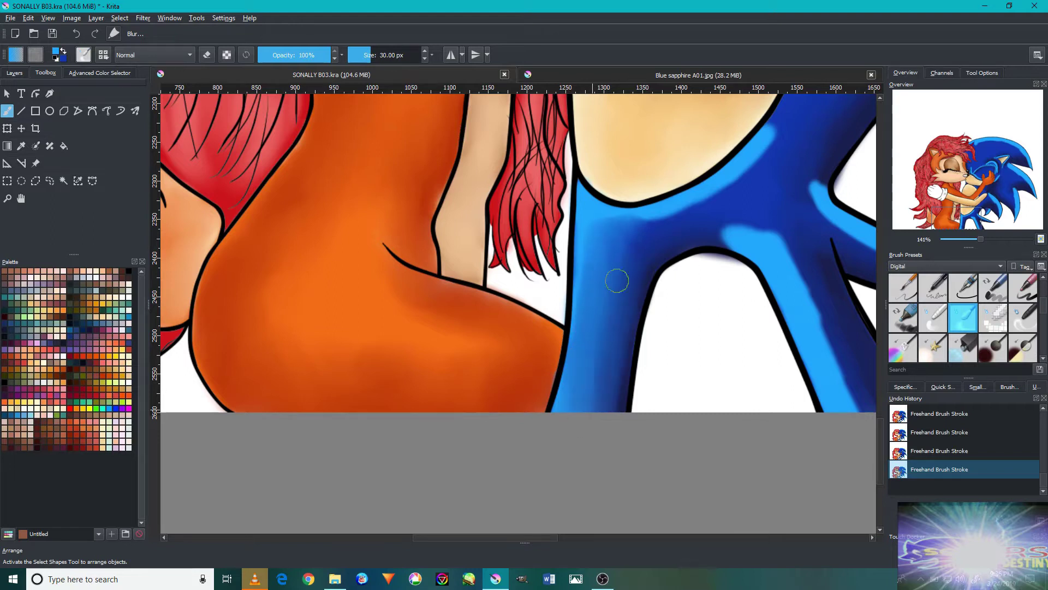
{"action": "scroll", "coordinate": [588, 399], "scroll_direction": "up", "scroll_amount": 1}
{"action": "scroll", "coordinate": [632, 421], "scroll_direction": "up", "scroll_amount": 3}
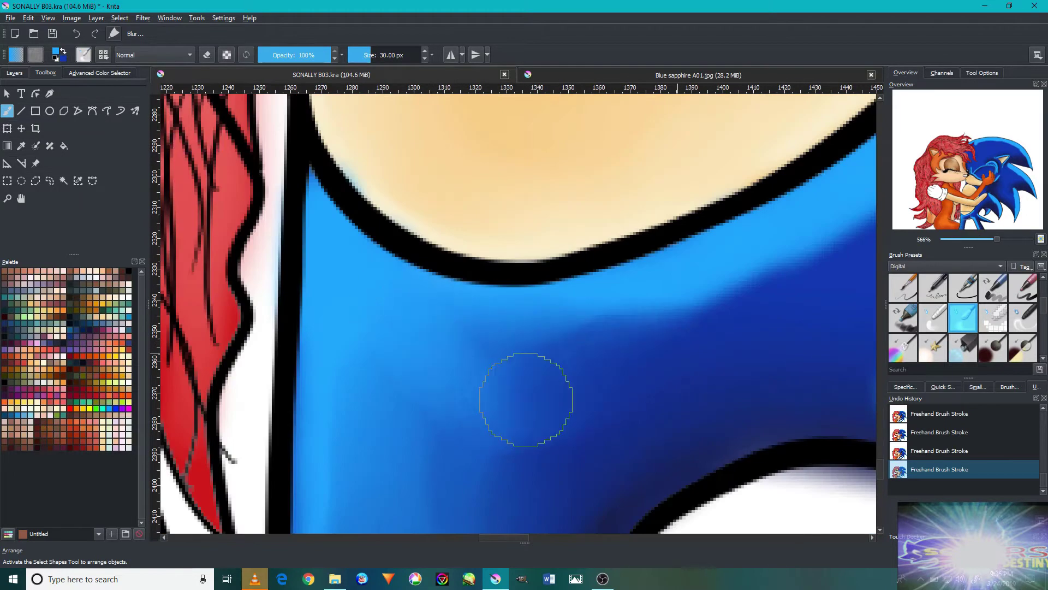
{"action": "scroll", "coordinate": [689, 341], "scroll_direction": "down", "scroll_amount": 5}
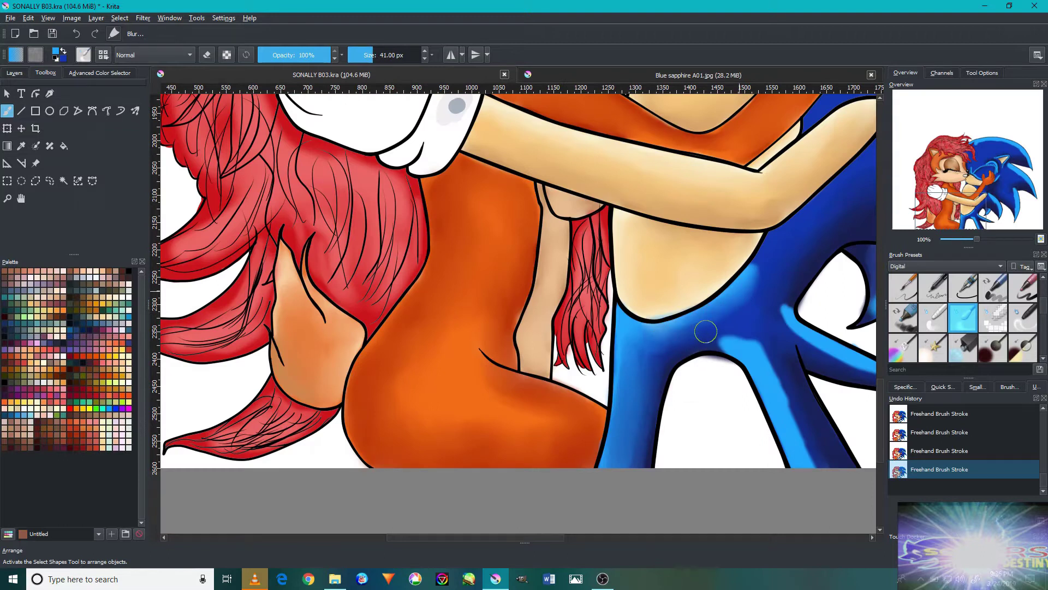
{"action": "key", "text": "ctrl+z"}
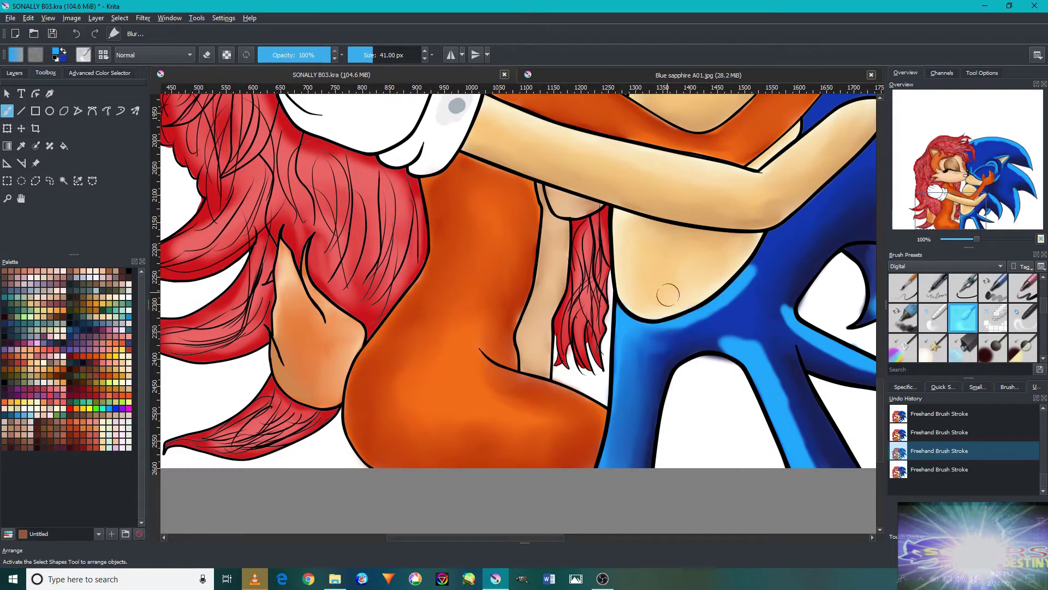
{"action": "scroll", "coordinate": [668, 295], "scroll_direction": "up", "scroll_amount": 2}
{"action": "left_click_drag", "start_coordinate": [749, 327], "coordinate": [650, 403]}
Blur the light-blue quill highlights into the dark blue and soften the dark streak.
{"action": "scroll", "coordinate": [510, 398], "scroll_direction": "up", "scroll_amount": 2}
{"action": "mouse_move", "coordinate": [591, 425]}
{"action": "left_mouse_down"}
{"action": "mouse_move", "coordinate": [671, 260]}
{"action": "mouse_move", "coordinate": [375, 498]}
{"action": "mouse_move", "coordinate": [606, 434]}
{"action": "mouse_move", "coordinate": [671, 323]}
{"action": "mouse_move", "coordinate": [632, 439]}
{"action": "left_mouse_up"}
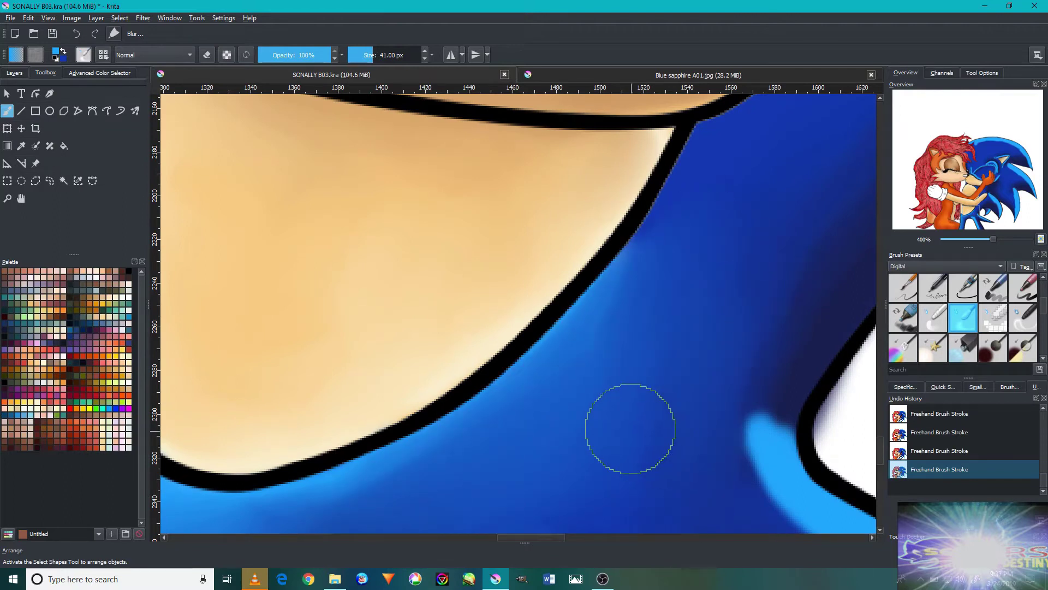
{"action": "scroll", "coordinate": [630, 429], "scroll_direction": "down", "scroll_amount": 6}
{"action": "scroll", "coordinate": [617, 470], "scroll_direction": "up", "scroll_amount": 1}
{"action": "scroll", "coordinate": [610, 512], "scroll_direction": "up", "scroll_amount": 4}
{"action": "mouse_move", "coordinate": [610, 508]}
{"action": "left_mouse_down"}
{"action": "mouse_move", "coordinate": [527, 246]}
{"action": "mouse_move", "coordinate": [543, 339]}
{"action": "mouse_move", "coordinate": [628, 491]}
{"action": "mouse_move", "coordinate": [425, 140]}
{"action": "mouse_move", "coordinate": [468, 133]}
{"action": "mouse_move", "coordinate": [459, 160]}
{"action": "left_mouse_up"}
{"action": "mouse_move", "coordinate": [256, 150]}
{"action": "left_mouse_down"}
{"action": "mouse_move", "coordinate": [421, 134]}
{"action": "mouse_move", "coordinate": [687, 529]}
{"action": "left_mouse_up"}
{"action": "scroll", "coordinate": [554, 346], "scroll_direction": "up", "scroll_amount": 3}
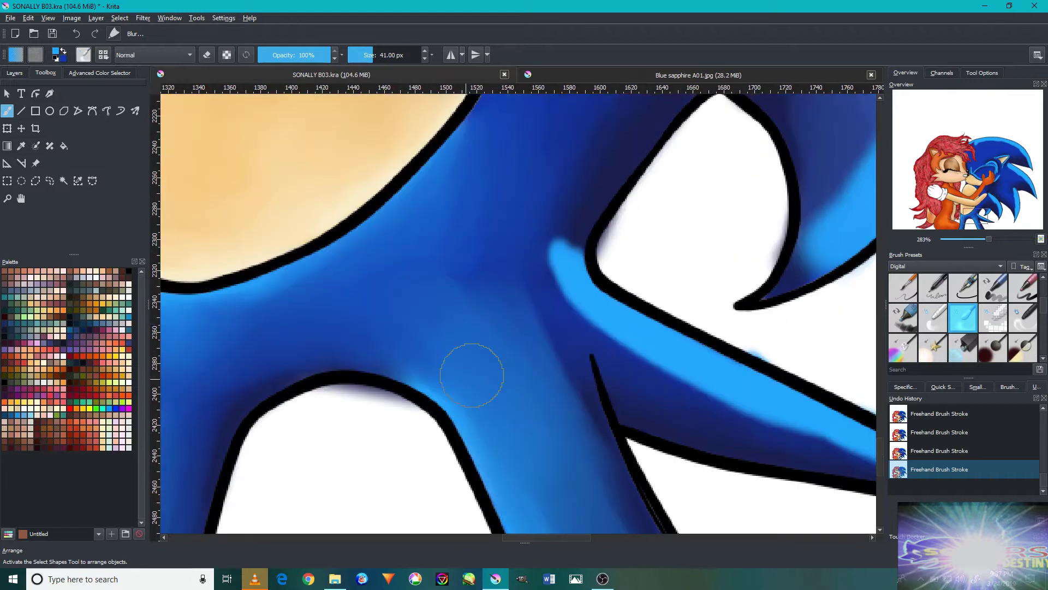
Erase the blue tinge outside the black outline, then resume blending.
{"action": "key", "text": "e"}
{"action": "left_click_drag", "start_coordinate": [377, 416], "coordinate": [382, 423]}
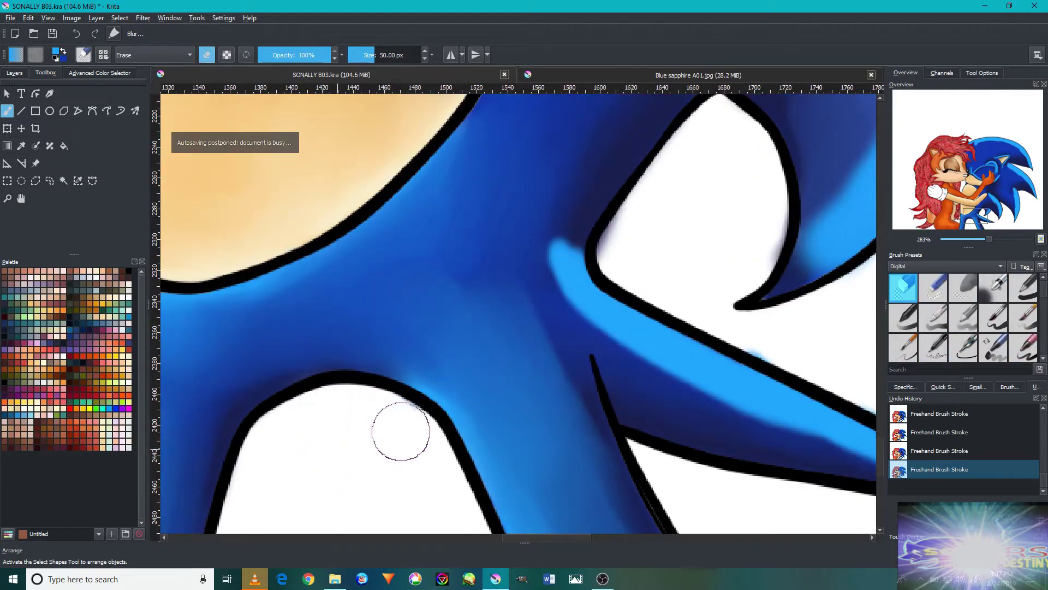
{"action": "key", "text": "slash"}
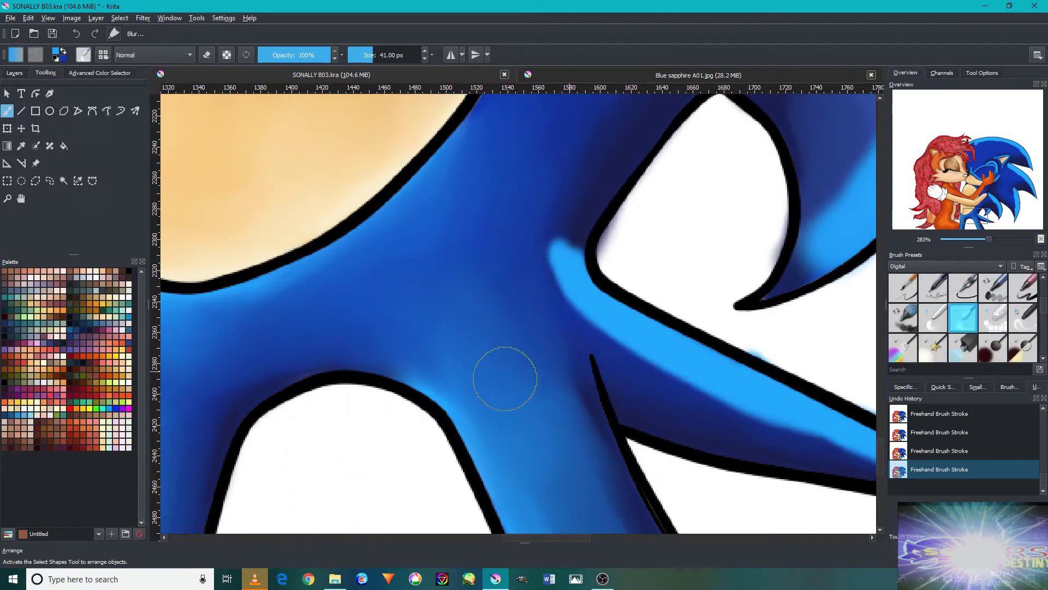
{"action": "left_click_drag", "start_coordinate": [494, 376], "coordinate": [436, 249]}
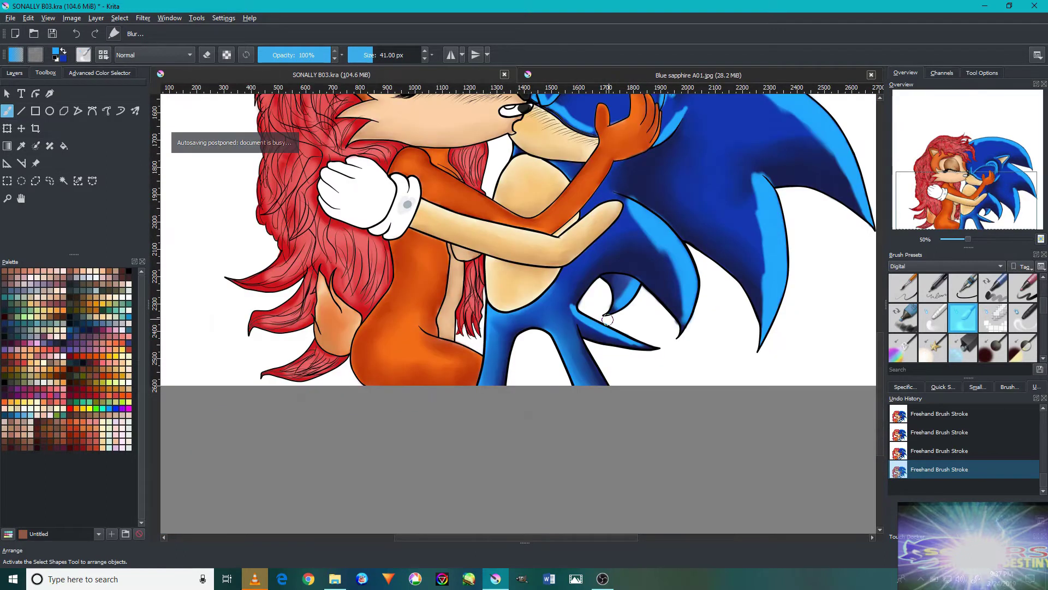
{"action": "scroll", "coordinate": [598, 311], "scroll_direction": "up", "scroll_amount": 5}
With a smaller blur brush, soften the dark-to-light blue edge and dark blob on the quill.
{"action": "key", "text": "bracketleft"}
{"action": "key", "text": "bracketleft"}
{"action": "key", "text": "bracketleft"}
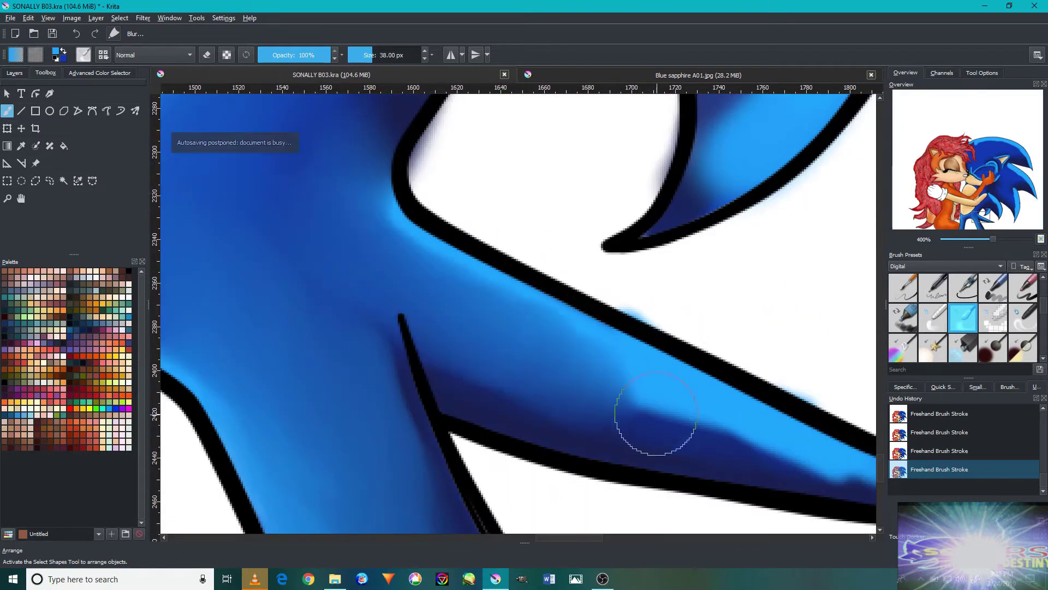
{"action": "left_click_drag", "start_coordinate": [650, 417], "coordinate": [534, 382]}
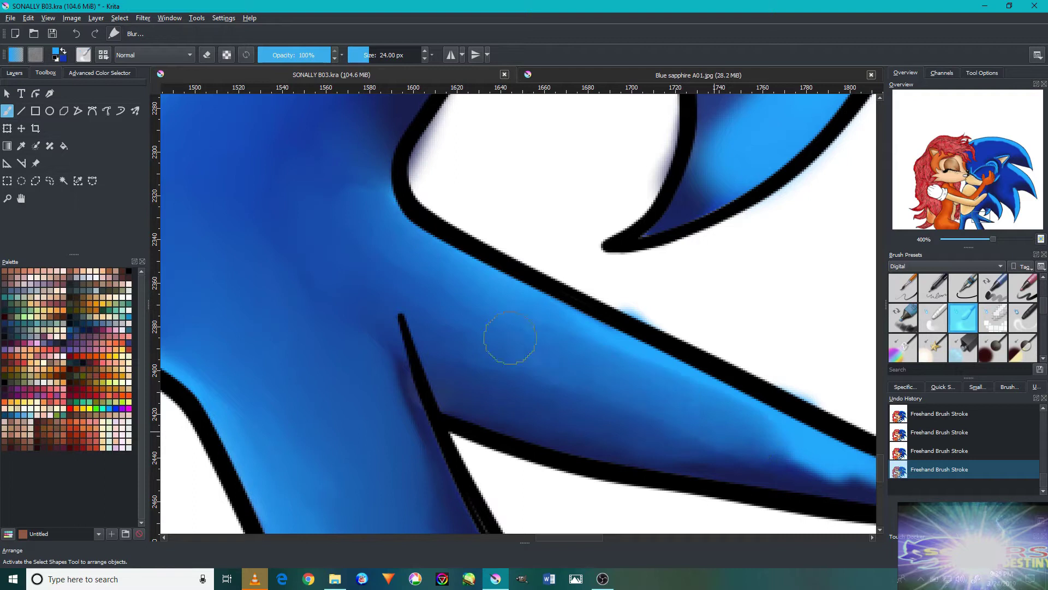
{"action": "scroll", "coordinate": [631, 394], "scroll_direction": "right", "scroll_amount": 5}
{"action": "scroll", "coordinate": [632, 394], "scroll_direction": "down", "scroll_amount": 2}
{"action": "key", "text": "bracketleft"}
{"action": "key", "text": "bracketleft"}
{"action": "key", "text": "bracketleft"}
{"action": "left_click_drag", "start_coordinate": [672, 421], "coordinate": [542, 392]}
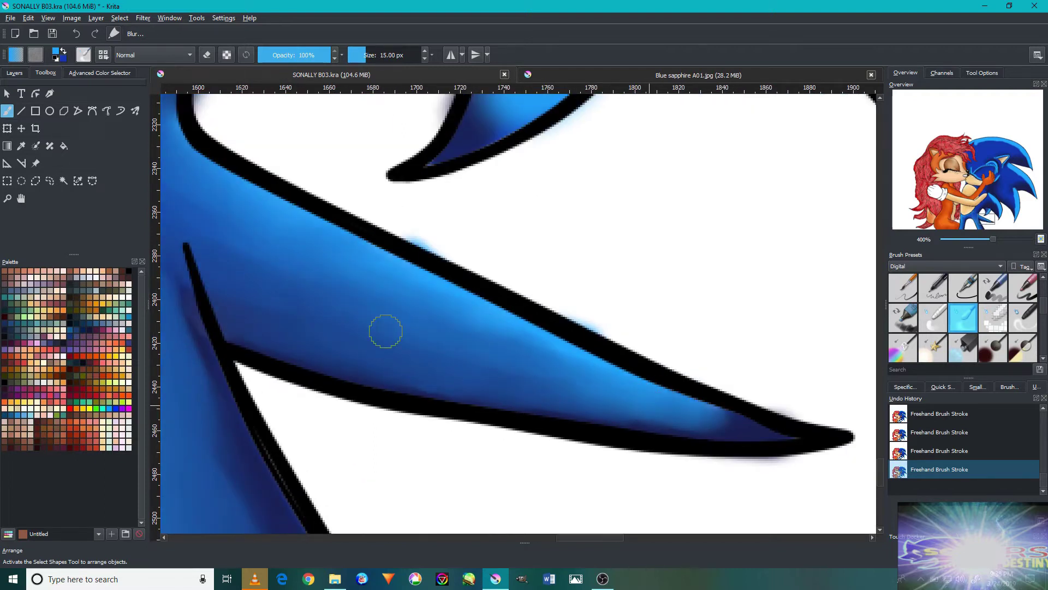
{"action": "key", "text": "e"}
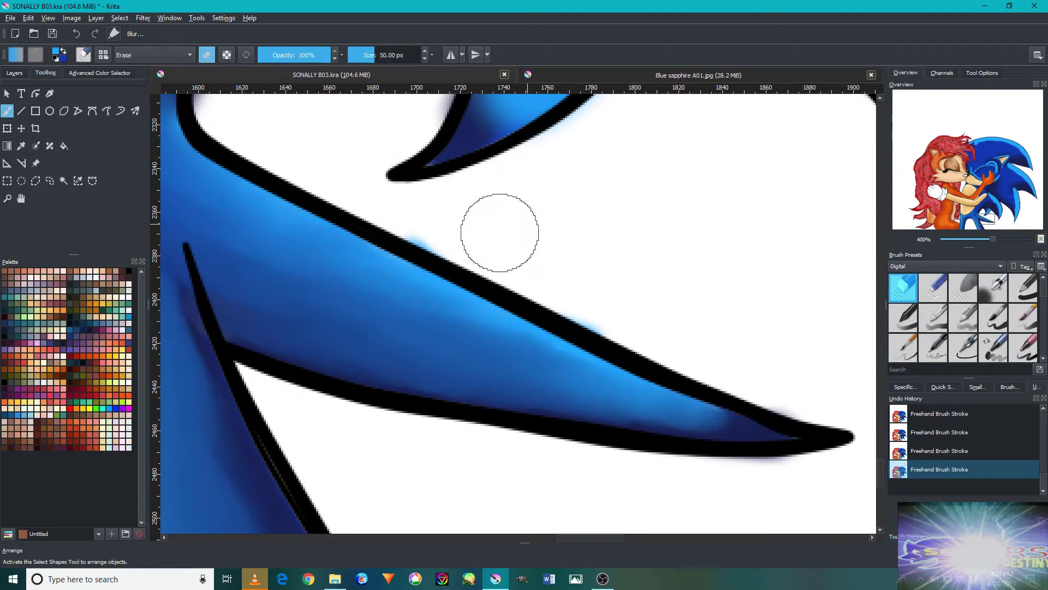
{"action": "key", "text": "e"}
Blend the light-blue area and surrounding blue shading smoothly into the dark blue.
{"action": "scroll", "coordinate": [358, 367], "scroll_direction": "up", "scroll_amount": 5}
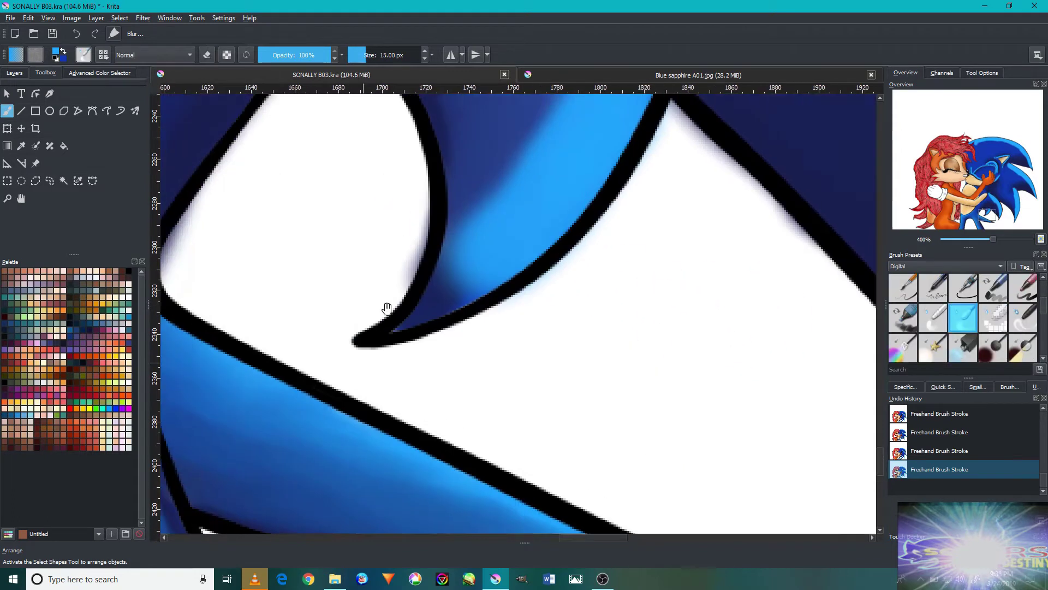
{"action": "left_click_drag", "start_coordinate": [507, 300], "coordinate": [538, 281]}
{"action": "mouse_move", "coordinate": [492, 327]}
{"action": "left_mouse_down"}
{"action": "mouse_move", "coordinate": [425, 480]}
{"action": "mouse_move", "coordinate": [546, 306]}
{"action": "left_mouse_up"}
{"action": "mouse_move", "coordinate": [448, 382]}
{"action": "left_mouse_down"}
{"action": "mouse_move", "coordinate": [545, 298]}
{"action": "mouse_move", "coordinate": [463, 398]}
{"action": "left_mouse_up"}
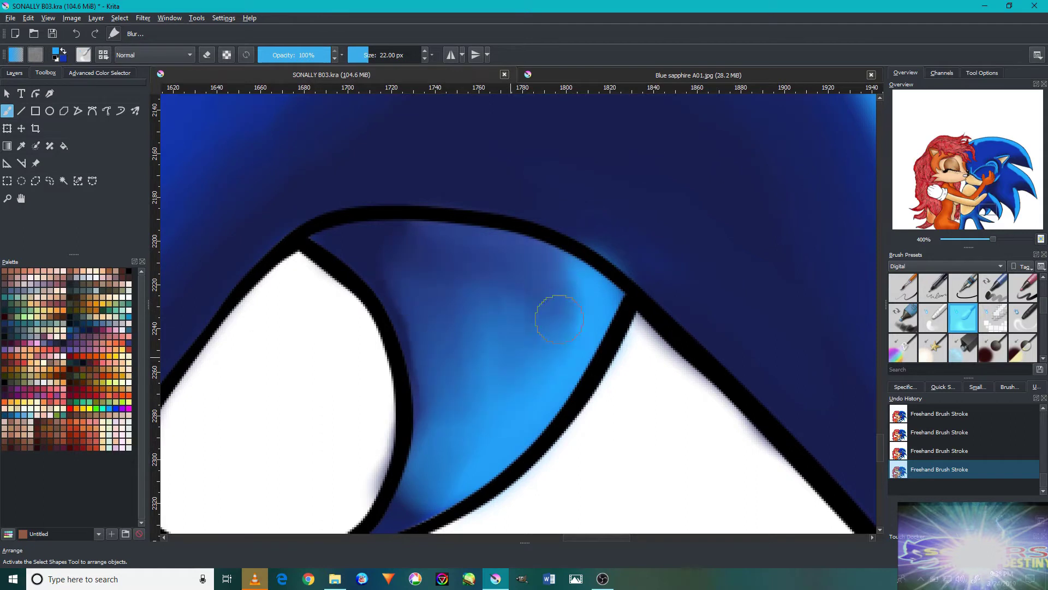
{"action": "left_click_drag", "start_coordinate": [559, 319], "coordinate": [480, 308]}
{"action": "scroll", "coordinate": [510, 406], "scroll_direction": "down", "scroll_amount": 3}
{"action": "scroll", "coordinate": [510, 406], "scroll_direction": "down", "scroll_amount": 5}
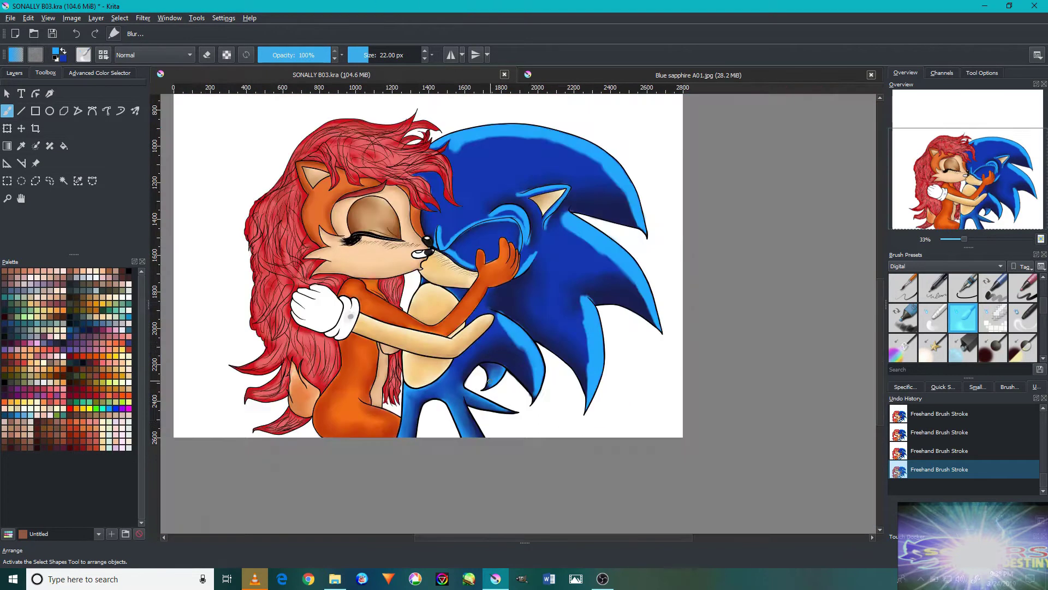
Blur the blue shading along Sonic's arm, including near its lower edge.
{"action": "scroll", "coordinate": [476, 466], "scroll_direction": "up", "scroll_amount": 10}
{"action": "scroll", "coordinate": [472, 423], "scroll_direction": "down", "scroll_amount": 4}
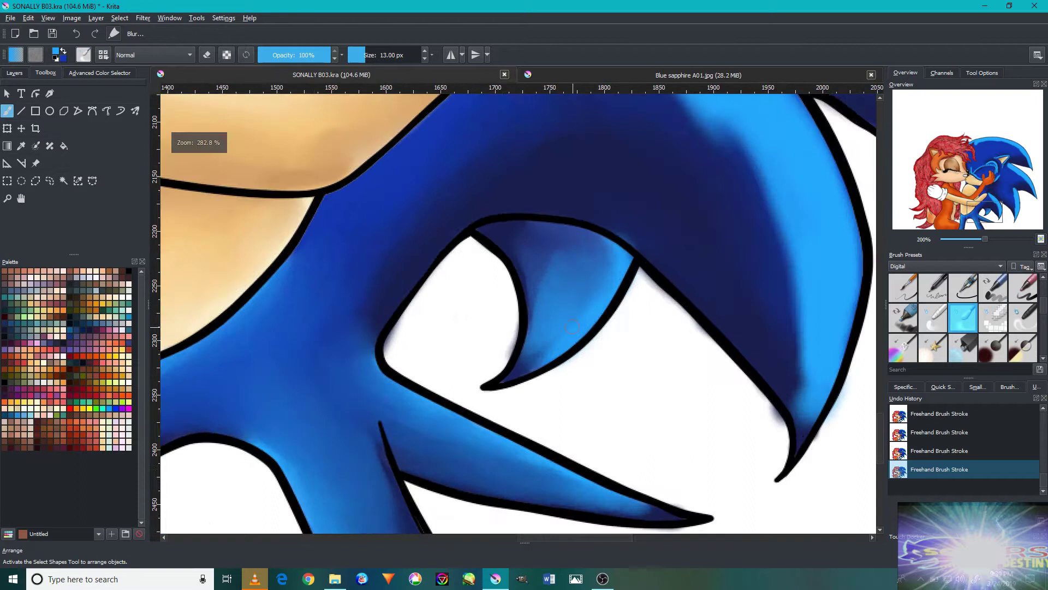
{"action": "scroll", "coordinate": [471, 424], "scroll_direction": "down", "scroll_amount": 3}
{"action": "scroll", "coordinate": [650, 356], "scroll_direction": "up", "scroll_amount": 5}
{"action": "mouse_move", "coordinate": [649, 356]}
{"action": "left_mouse_down"}
{"action": "mouse_move", "coordinate": [562, 269]}
{"action": "mouse_move", "coordinate": [660, 410]}
{"action": "mouse_move", "coordinate": [581, 305]}
{"action": "left_mouse_up"}
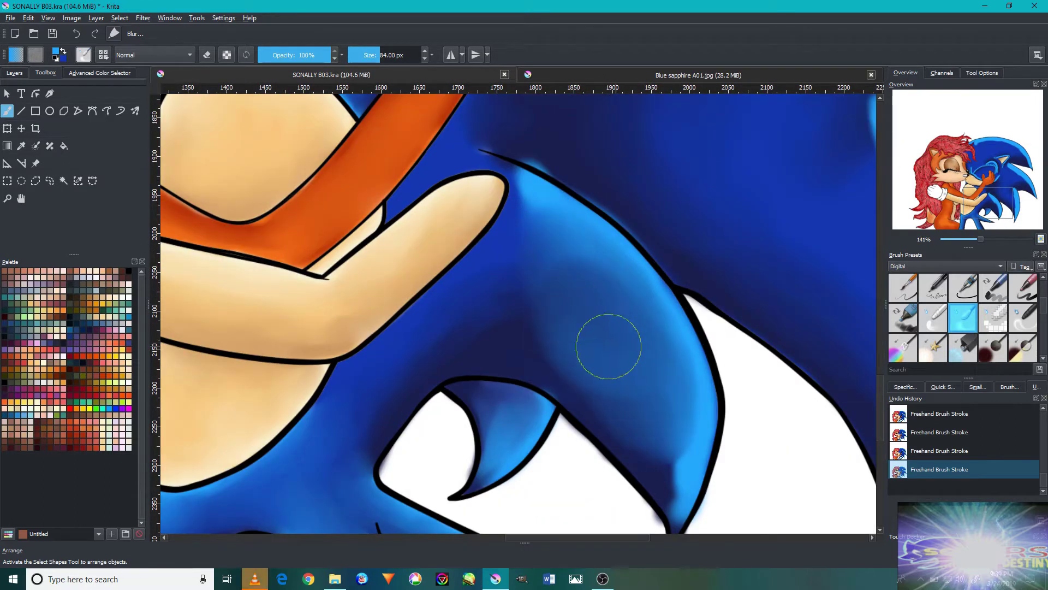
{"action": "scroll", "coordinate": [609, 346], "scroll_direction": "down", "scroll_amount": 3}
{"action": "scroll", "coordinate": [573, 415], "scroll_direction": "up", "scroll_amount": 6}
{"action": "mouse_move", "coordinate": [632, 409]}
{"action": "left_mouse_down"}
{"action": "mouse_move", "coordinate": [654, 454]}
{"action": "mouse_move", "coordinate": [613, 222]}
{"action": "left_mouse_up"}
Blend the light-blue streak and bottom patch on the quill into the darker fur.
{"action": "scroll", "coordinate": [641, 374], "scroll_direction": "down", "scroll_amount": 3}
{"action": "scroll", "coordinate": [447, 318], "scroll_direction": "up", "scroll_amount": 3}
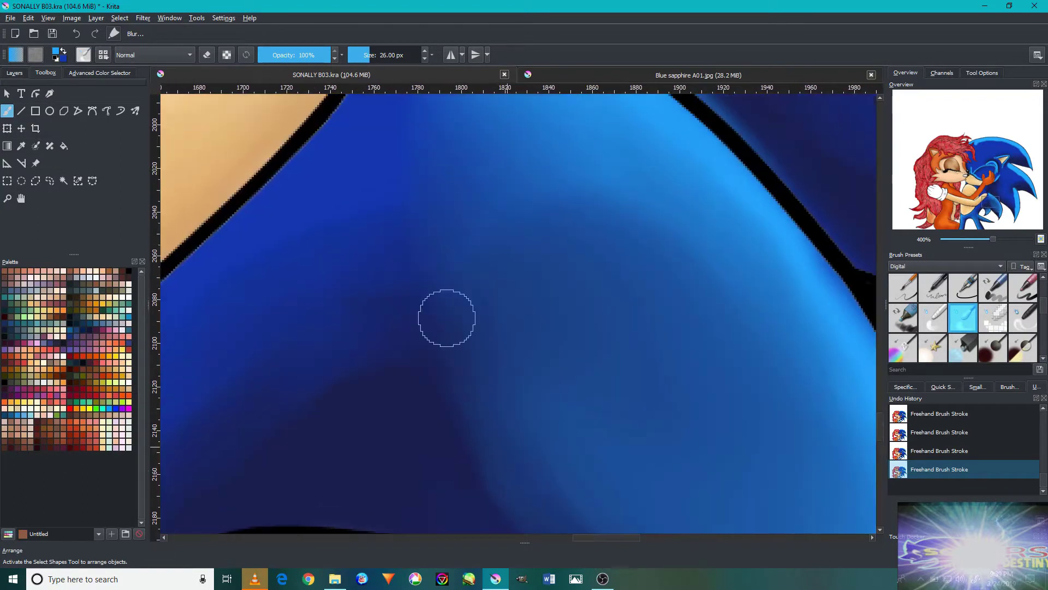
{"action": "scroll", "coordinate": [400, 265], "scroll_direction": "up", "scroll_amount": 3}
{"action": "scroll", "coordinate": [400, 273], "scroll_direction": "up", "scroll_amount": 3}
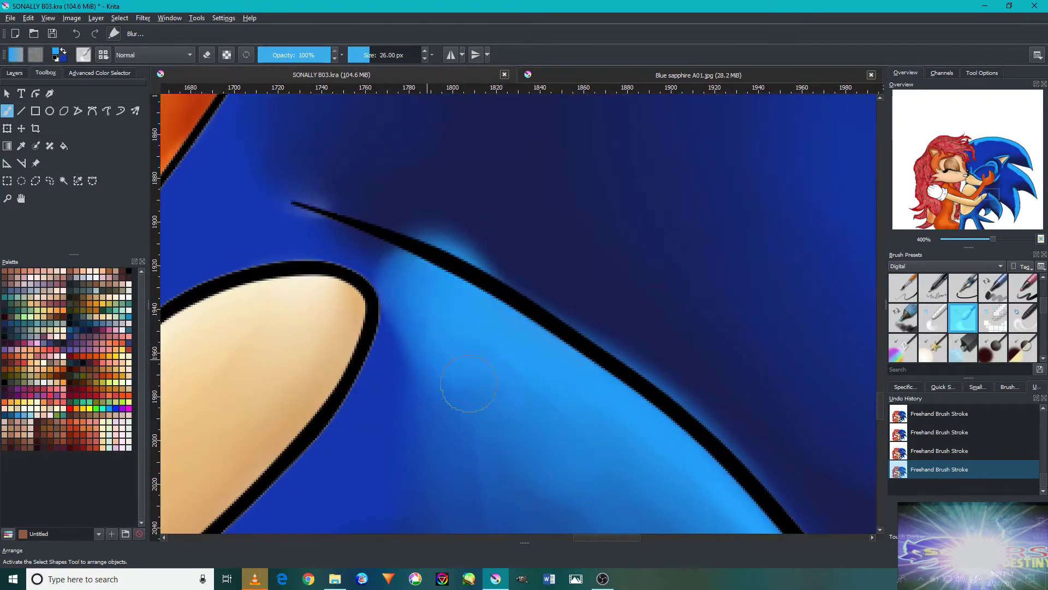
{"action": "scroll", "coordinate": [494, 441], "scroll_direction": "down", "scroll_amount": 2}
{"action": "scroll", "coordinate": [518, 383], "scroll_direction": "down", "scroll_amount": 2}
{"action": "scroll", "coordinate": [547, 326], "scroll_direction": "up", "scroll_amount": 2}
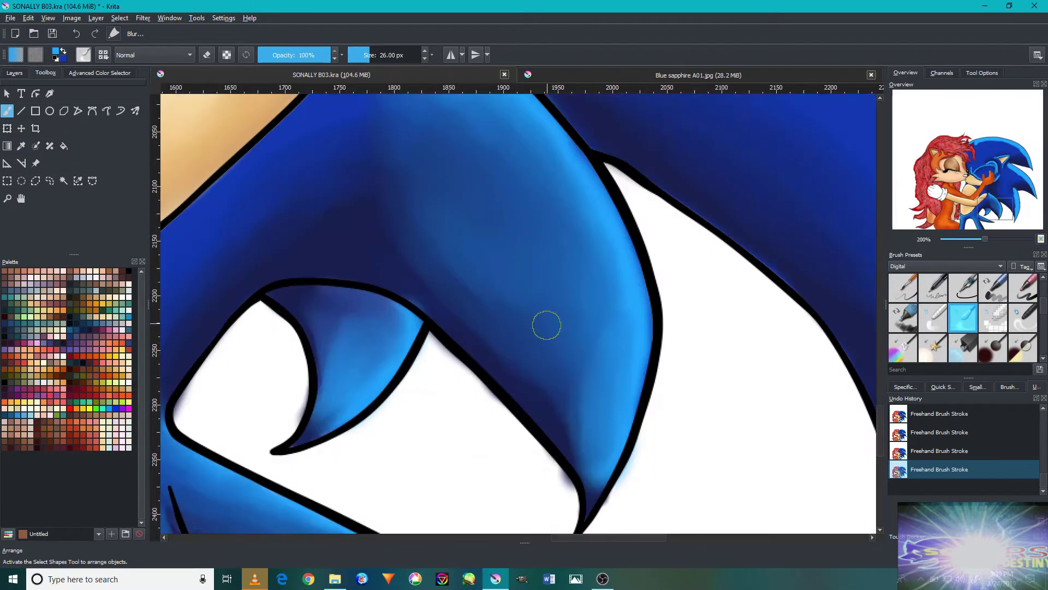
{"action": "scroll", "coordinate": [488, 270], "scroll_direction": "down", "scroll_amount": 1}
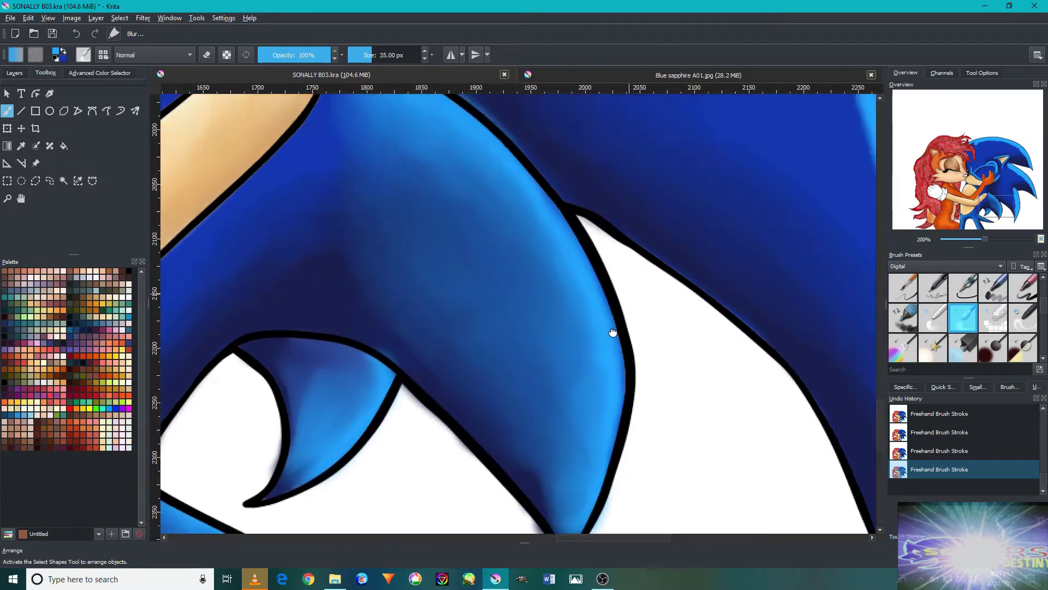
{"action": "scroll", "coordinate": [613, 332], "scroll_direction": "down", "scroll_amount": 1}
{"action": "scroll", "coordinate": [513, 281], "scroll_direction": "down", "scroll_amount": 1}
{"action": "scroll", "coordinate": [570, 251], "scroll_direction": "up", "scroll_amount": 2}
{"action": "mouse_move", "coordinate": [543, 321]}
{"action": "left_mouse_down"}
{"action": "mouse_move", "coordinate": [480, 234]}
{"action": "mouse_move", "coordinate": [560, 330]}
{"action": "left_mouse_up"}
{"action": "left_click_drag", "start_coordinate": [564, 497], "coordinate": [569, 474]}
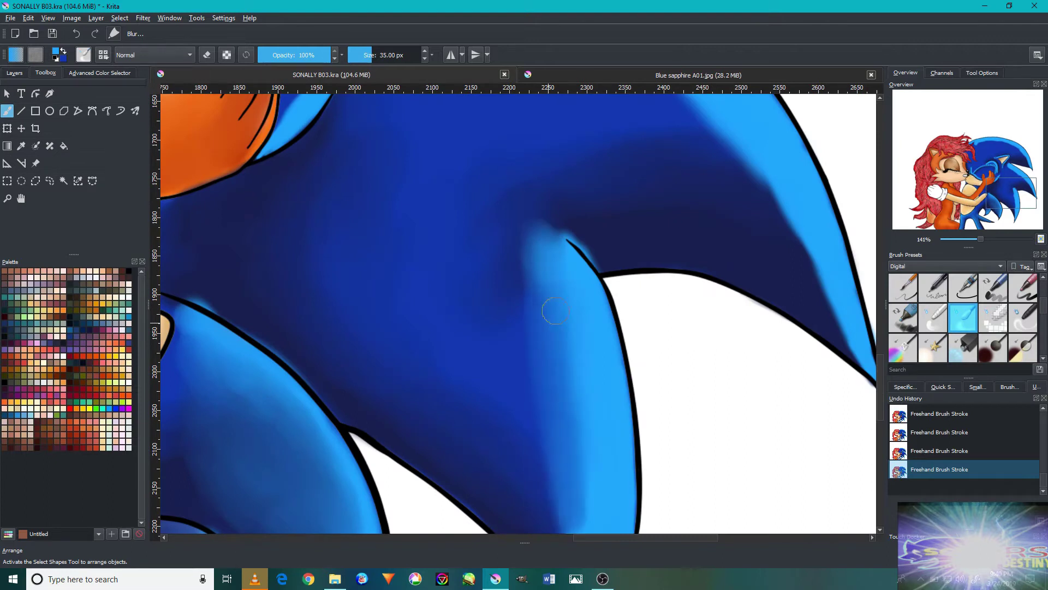
{"action": "scroll", "coordinate": [551, 301], "scroll_direction": "down", "scroll_amount": 3}
{"action": "scroll", "coordinate": [551, 301], "scroll_direction": "down", "scroll_amount": 2}
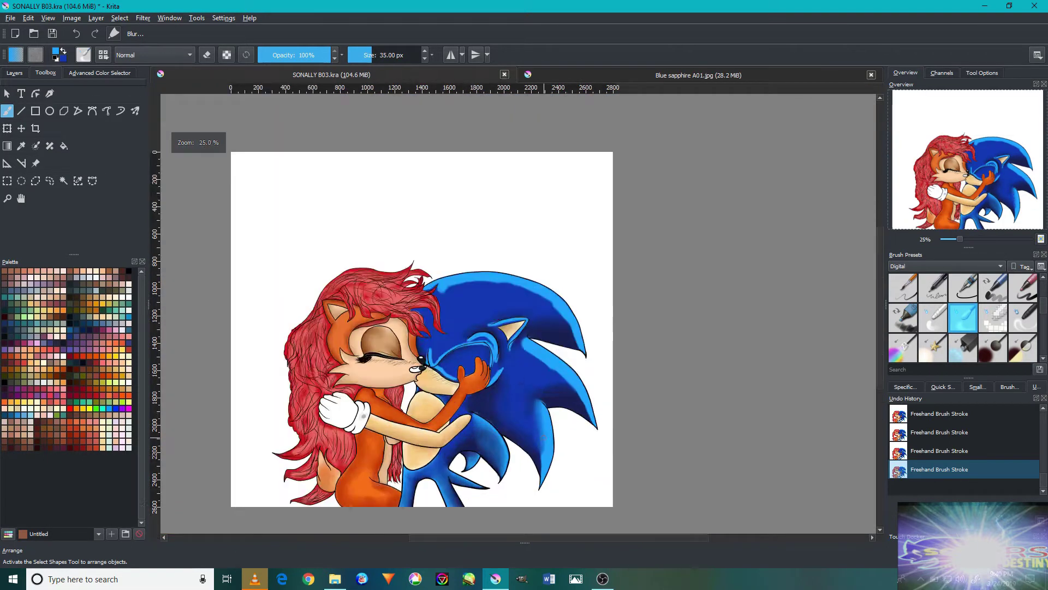
Blur the dark-to-light blue gradient on Sonic's lower quill with a 68 px brush.
{"action": "scroll", "coordinate": [539, 528], "scroll_direction": "up", "scroll_amount": 4}
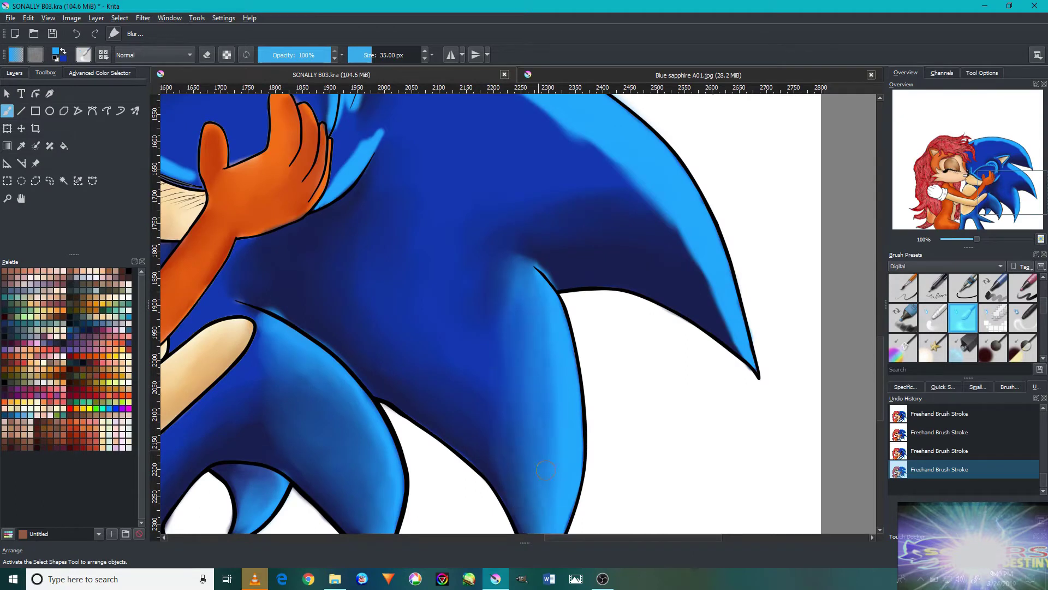
{"action": "scroll", "coordinate": [572, 367], "scroll_direction": "down", "scroll_amount": 2}
{"action": "scroll", "coordinate": [667, 362], "scroll_direction": "down", "scroll_amount": 2}
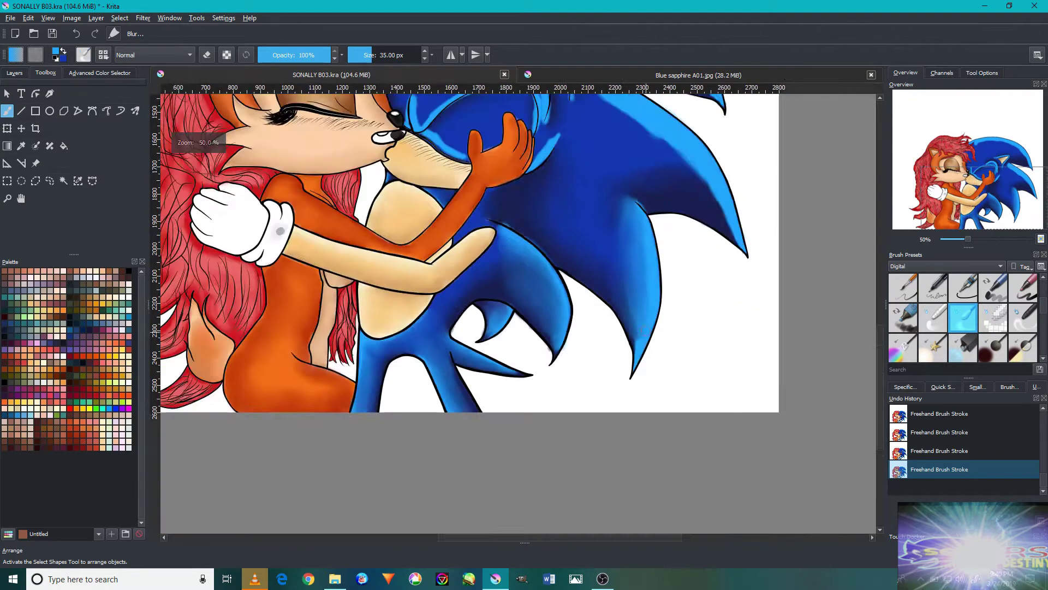
{"action": "scroll", "coordinate": [585, 370], "scroll_direction": "up", "scroll_amount": 6}
{"action": "left_click_drag", "start_coordinate": [599, 441], "coordinate": [623, 270]}
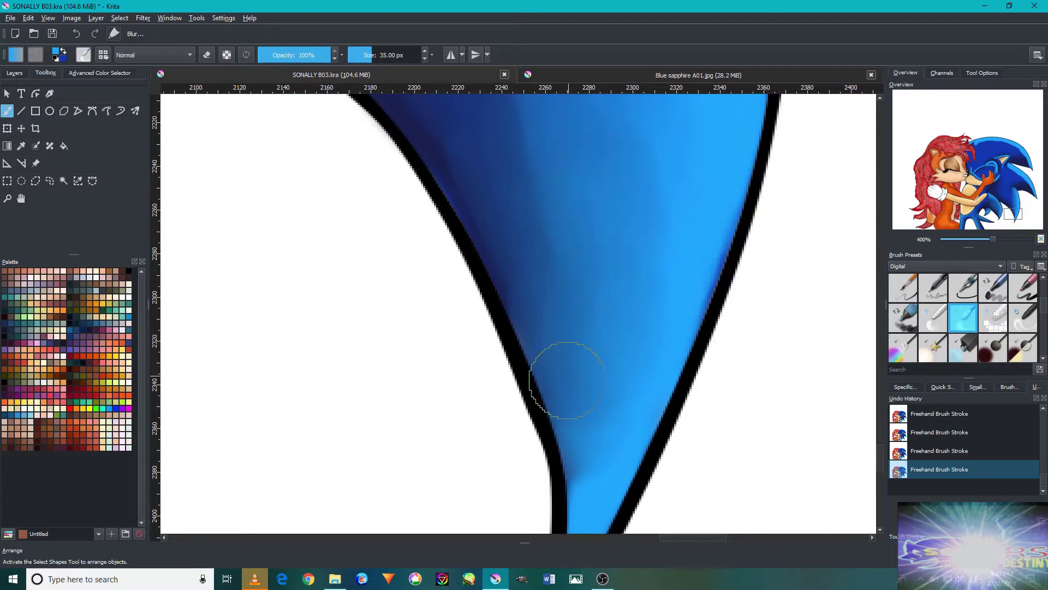
{"action": "scroll", "coordinate": [611, 420], "scroll_direction": "down", "scroll_amount": 2}
{"action": "scroll", "coordinate": [606, 355], "scroll_direction": "down", "scroll_amount": 2}
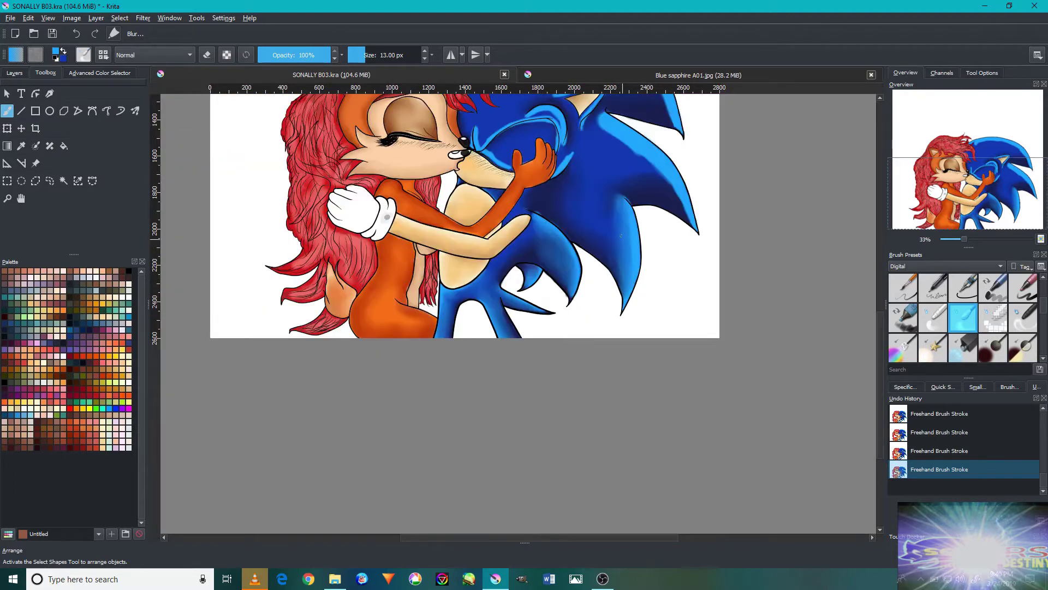
{"action": "scroll", "coordinate": [606, 328], "scroll_direction": "up", "scroll_amount": 1}
{"action": "scroll", "coordinate": [605, 292], "scroll_direction": "up", "scroll_amount": 1}
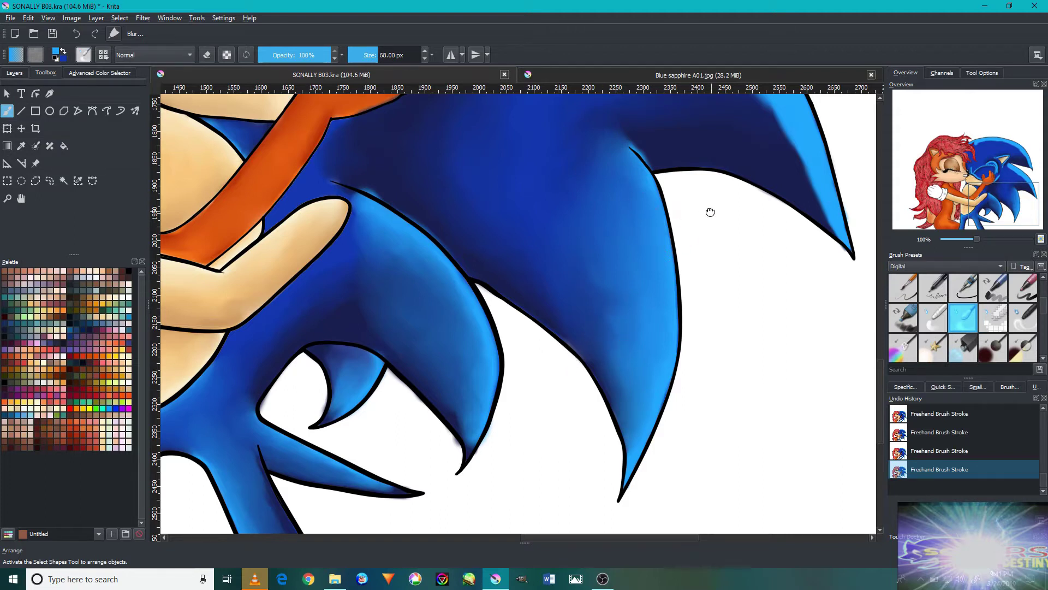
Soften the dark shading along another blue spike with long blur strokes.
{"action": "left_click_drag", "start_coordinate": [709, 212], "coordinate": [574, 275]}
{"action": "scroll", "coordinate": [573, 276], "scroll_direction": "up", "scroll_amount": 3}
{"action": "scroll", "coordinate": [604, 239], "scroll_direction": "down", "scroll_amount": 3}
{"action": "mouse_move", "coordinate": [489, 144]}
{"action": "left_mouse_down"}
{"action": "mouse_move", "coordinate": [456, 233]}
{"action": "mouse_move", "coordinate": [527, 210]}
{"action": "mouse_move", "coordinate": [662, 320]}
{"action": "left_mouse_up"}
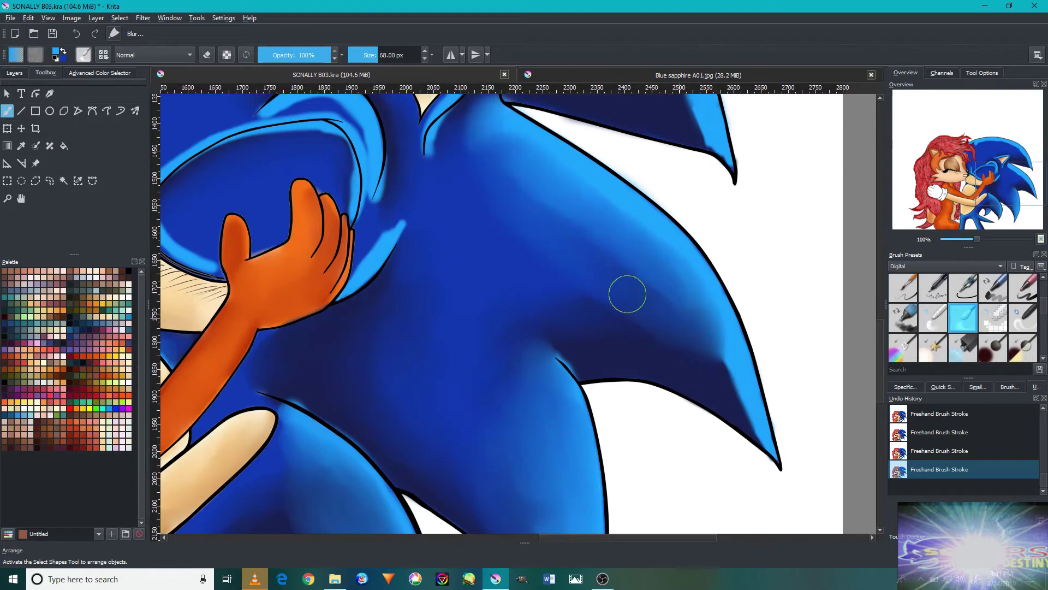
{"action": "left_click_drag", "start_coordinate": [706, 359], "coordinate": [572, 209]}
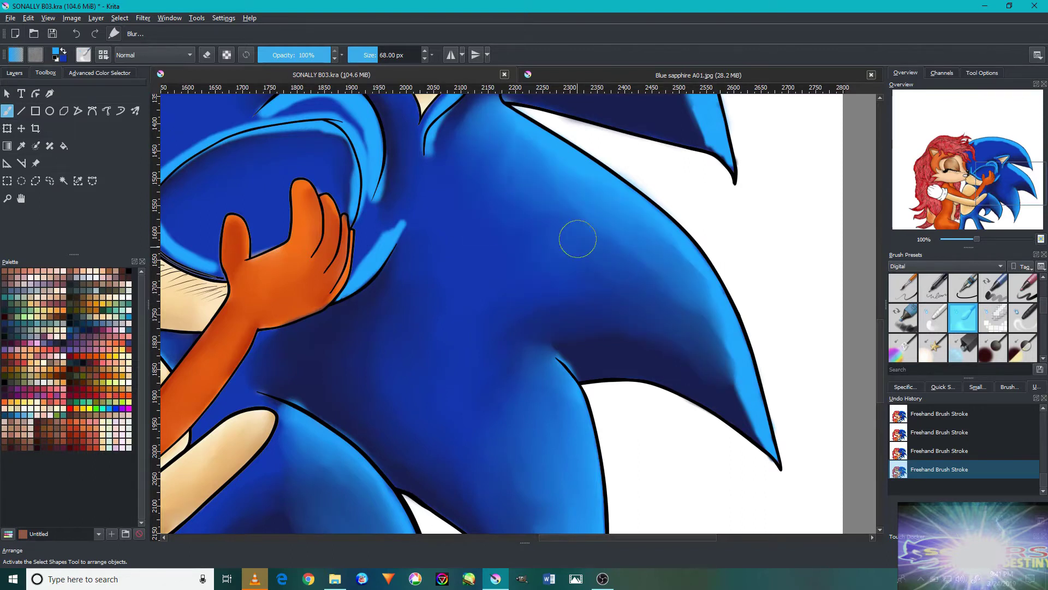
{"action": "scroll", "coordinate": [578, 239], "scroll_direction": "down", "scroll_amount": 4}
{"action": "scroll", "coordinate": [581, 224], "scroll_direction": "up", "scroll_amount": 6}
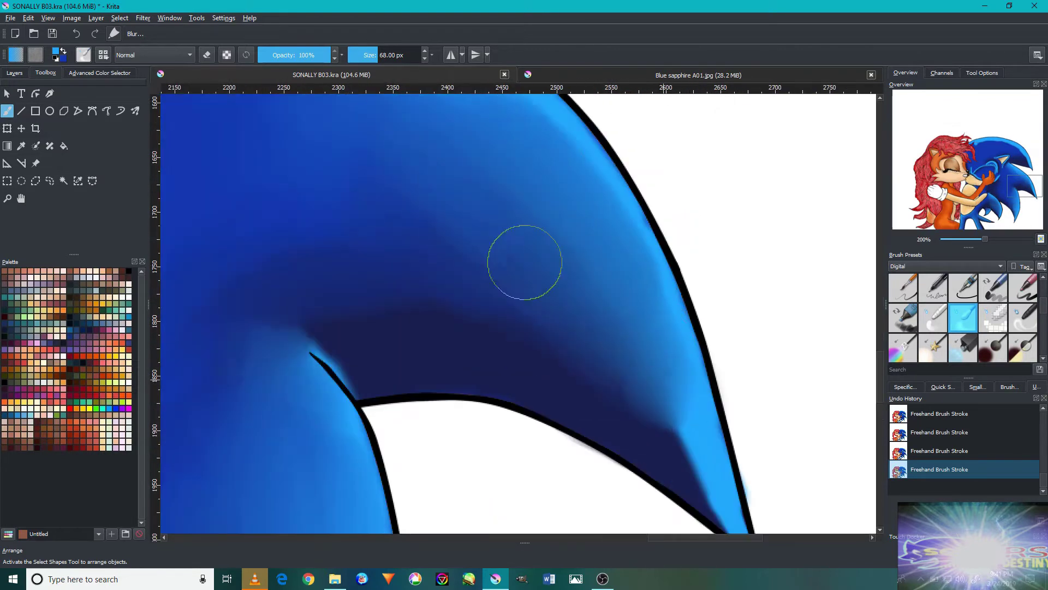
{"action": "scroll", "coordinate": [680, 435], "scroll_direction": "up", "scroll_amount": 1}
Shrink the blur brush to 30 px and blend the navy shading near the spike tip.
{"action": "mouse_move", "coordinate": [638, 417]}
{"action": "left_mouse_down"}
{"action": "mouse_move", "coordinate": [652, 355]}
{"action": "mouse_move", "coordinate": [612, 415]}
{"action": "left_mouse_up"}
{"action": "key", "text": "bracketleft"}
{"action": "key", "text": "bracketleft"}
{"action": "key", "text": "bracketleft"}
{"action": "left_click_drag", "start_coordinate": [528, 237], "coordinate": [559, 354]}
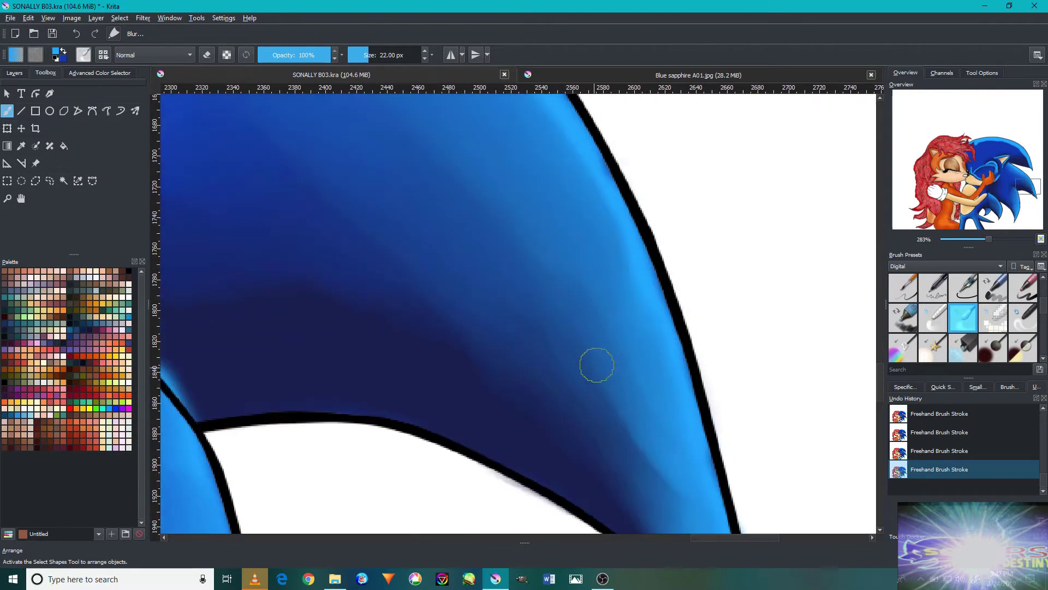
{"action": "mouse_move", "coordinate": [516, 228]}
{"action": "left_mouse_down"}
{"action": "mouse_move", "coordinate": [611, 435]}
{"action": "mouse_move", "coordinate": [671, 512]}
{"action": "left_mouse_up"}
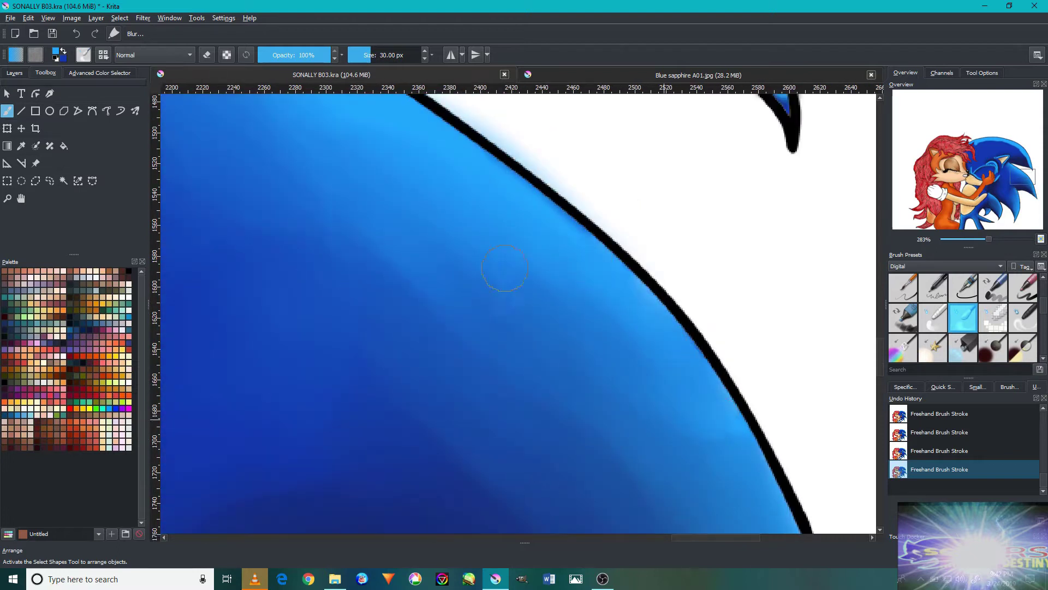
{"action": "scroll", "coordinate": [603, 290], "scroll_direction": "down", "scroll_amount": 2}
{"action": "scroll", "coordinate": [603, 290], "scroll_direction": "down", "scroll_amount": 3}
{"action": "scroll", "coordinate": [604, 339], "scroll_direction": "up", "scroll_amount": 1}
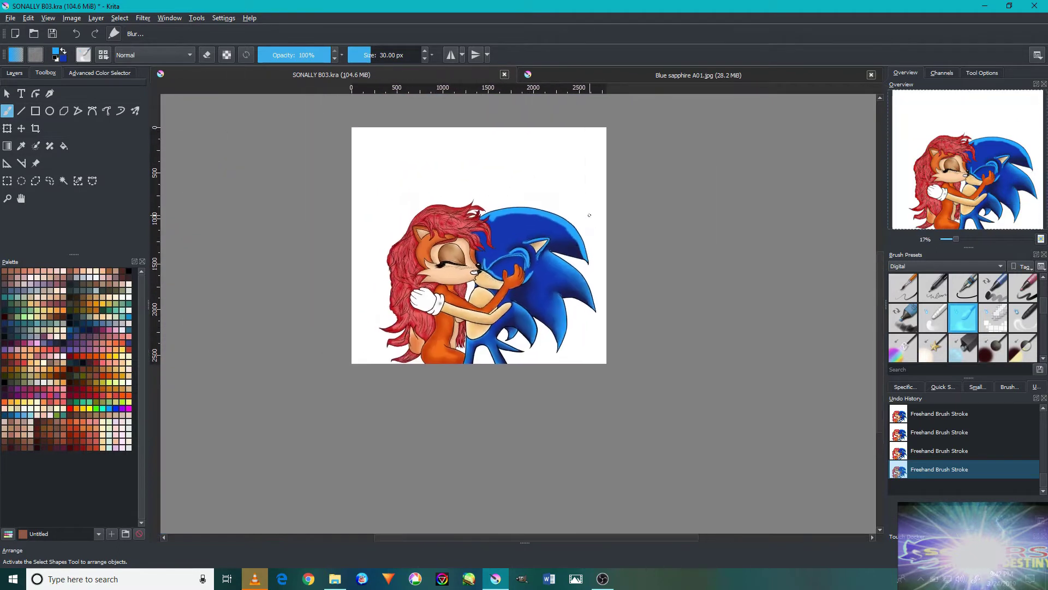
Blur the quill's dark/light blue boundary, undoing one bad stroke and redoing it at 44 px.
{"action": "scroll", "coordinate": [604, 338], "scroll_direction": "up", "scroll_amount": 4}
{"action": "left_click_drag", "start_coordinate": [604, 338], "coordinate": [668, 286]}
{"action": "left_click_drag", "start_coordinate": [693, 449], "coordinate": [754, 506]}
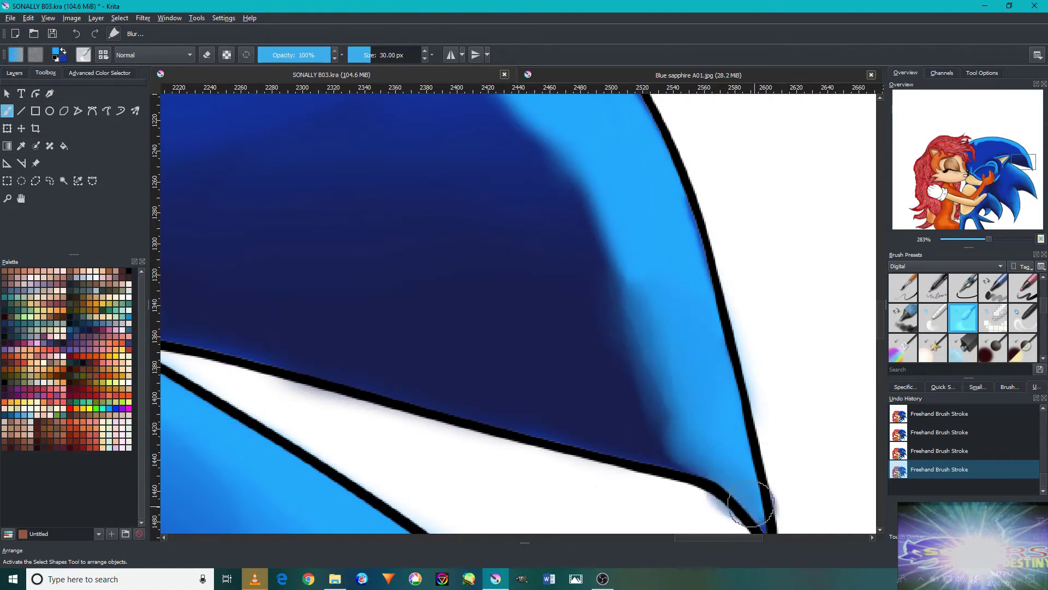
{"action": "left_click", "coordinate": [80, 36]}
{"action": "scroll", "coordinate": [632, 328], "scroll_direction": "up", "scroll_amount": 2}
{"action": "scroll", "coordinate": [656, 382], "scroll_direction": "down", "scroll_amount": 3}
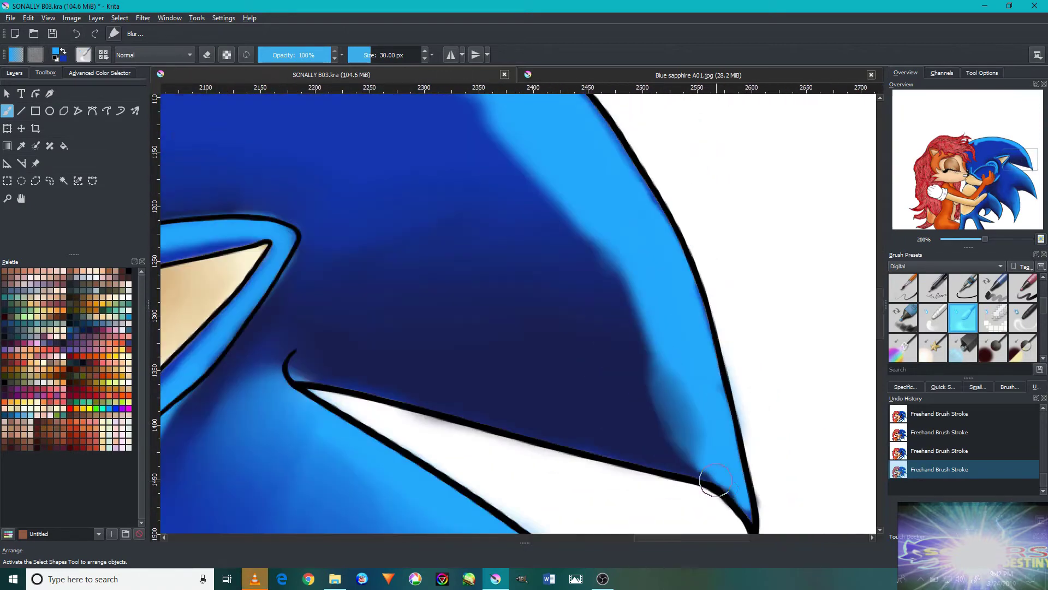
{"action": "scroll", "coordinate": [708, 484], "scroll_direction": "up", "scroll_amount": 3}
{"action": "key", "text": "bracketleft"}
{"action": "key", "text": "bracketleft"}
{"action": "key", "text": "bracketleft"}
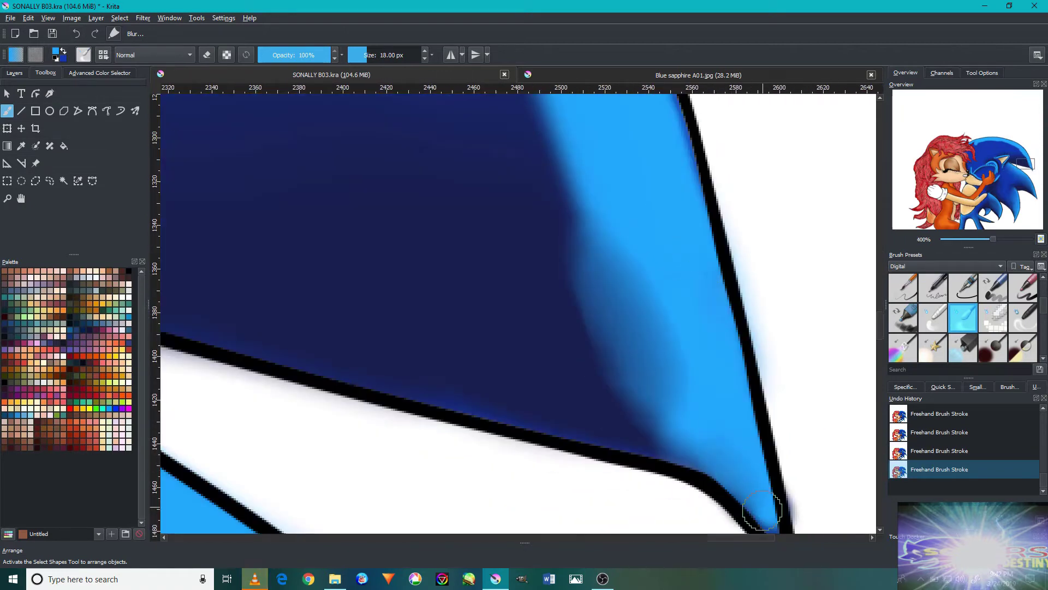
{"action": "key", "text": "bracketright"}
{"action": "key", "text": "bracketright"}
{"action": "key", "text": "bracketright"}
{"action": "mouse_move", "coordinate": [594, 276]}
{"action": "left_mouse_down"}
{"action": "mouse_move", "coordinate": [667, 362]}
{"action": "mouse_move", "coordinate": [601, 194]}
{"action": "mouse_move", "coordinate": [536, 297]}
{"action": "mouse_move", "coordinate": [560, 193]}
{"action": "left_mouse_up"}
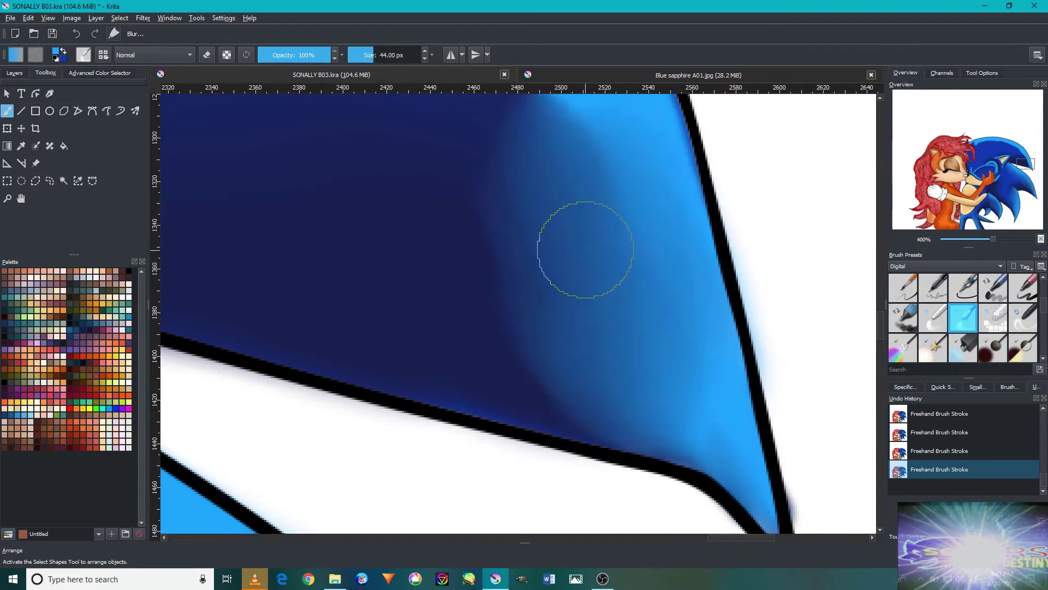
Smooth the blue band across Sonic's ear and head top with a 135 px blur.
{"action": "scroll", "coordinate": [585, 249], "scroll_direction": "down", "scroll_amount": 7}
{"action": "scroll", "coordinate": [535, 300], "scroll_direction": "up", "scroll_amount": 4}
{"action": "left_click_drag", "start_coordinate": [536, 300], "coordinate": [763, 334]}
{"action": "key", "text": "bracketright"}
{"action": "key", "text": "bracketright"}
{"action": "key", "text": "bracketright"}
{"action": "mouse_move", "coordinate": [708, 307]}
{"action": "left_mouse_down"}
{"action": "mouse_move", "coordinate": [562, 206]}
{"action": "mouse_move", "coordinate": [429, 141]}
{"action": "mouse_move", "coordinate": [482, 195]}
{"action": "left_mouse_up"}
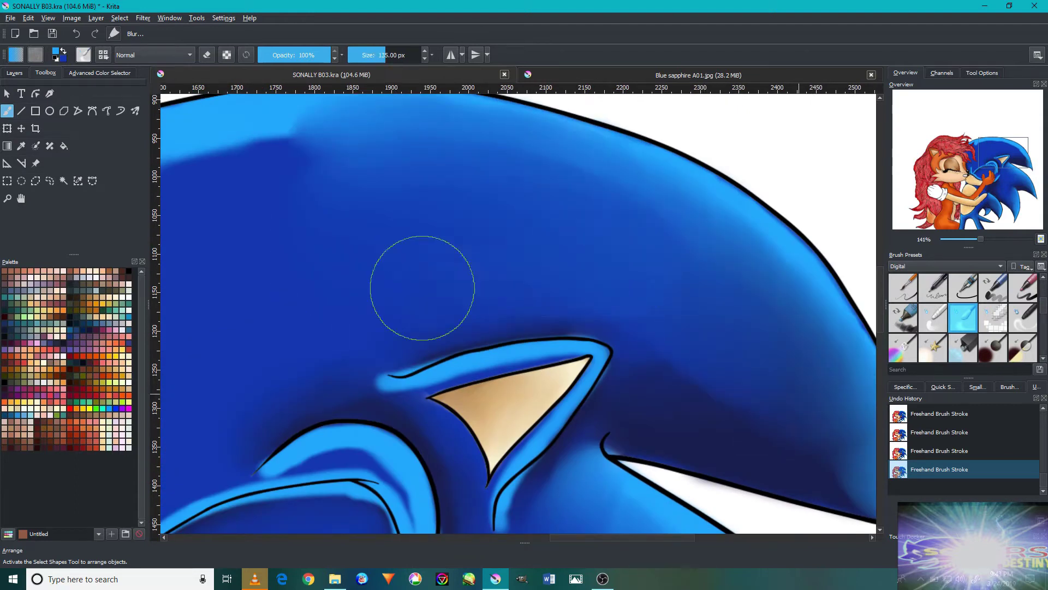
{"action": "left_click_drag", "start_coordinate": [563, 267], "coordinate": [757, 292]}
{"action": "left_click_drag", "start_coordinate": [480, 199], "coordinate": [433, 204]}
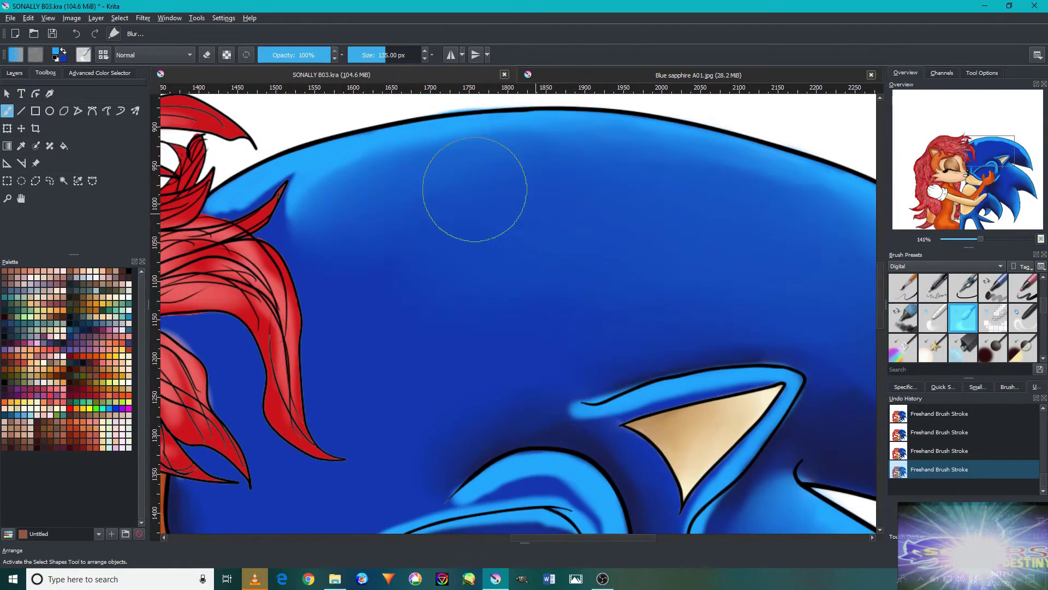
Undo the last head-top stroke and blur the blue beside Sally's red hair at 28 px.
{"action": "scroll", "coordinate": [546, 190], "scroll_direction": "down", "scroll_amount": 4}
{"action": "scroll", "coordinate": [410, 215], "scroll_direction": "up", "scroll_amount": 6}
{"action": "key", "text": "ctrl+z"}
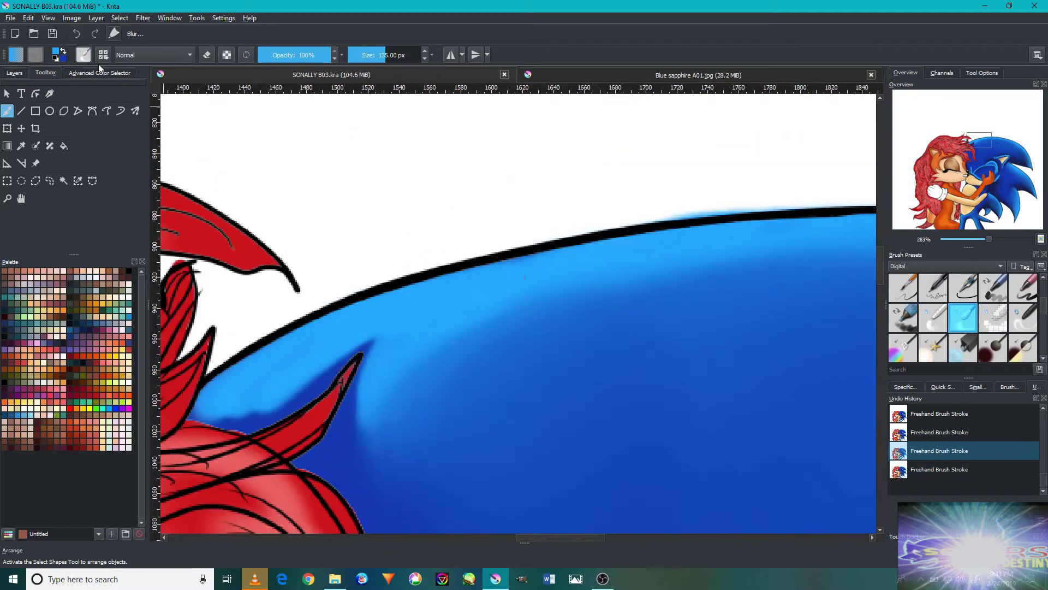
{"action": "key", "text": "bracketleft"}
{"action": "key", "text": "bracketleft"}
{"action": "key", "text": "bracketleft"}
{"action": "left_click_drag", "start_coordinate": [474, 383], "coordinate": [456, 349]}
{"action": "left_click_drag", "start_coordinate": [372, 448], "coordinate": [477, 356]}
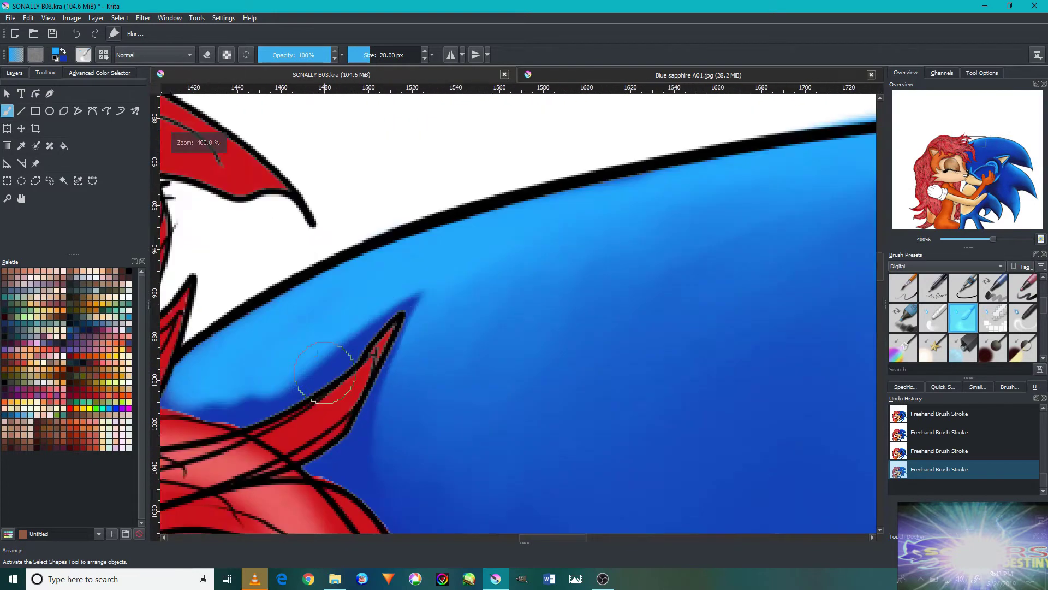
Zoom to about 1131% and blur the blue around Sally's red hair tip with a 12 px brush.
{"action": "scroll", "coordinate": [351, 344], "scroll_direction": "up", "scroll_amount": 5}
{"action": "left_click_drag", "start_coordinate": [352, 343], "coordinate": [555, 318]}
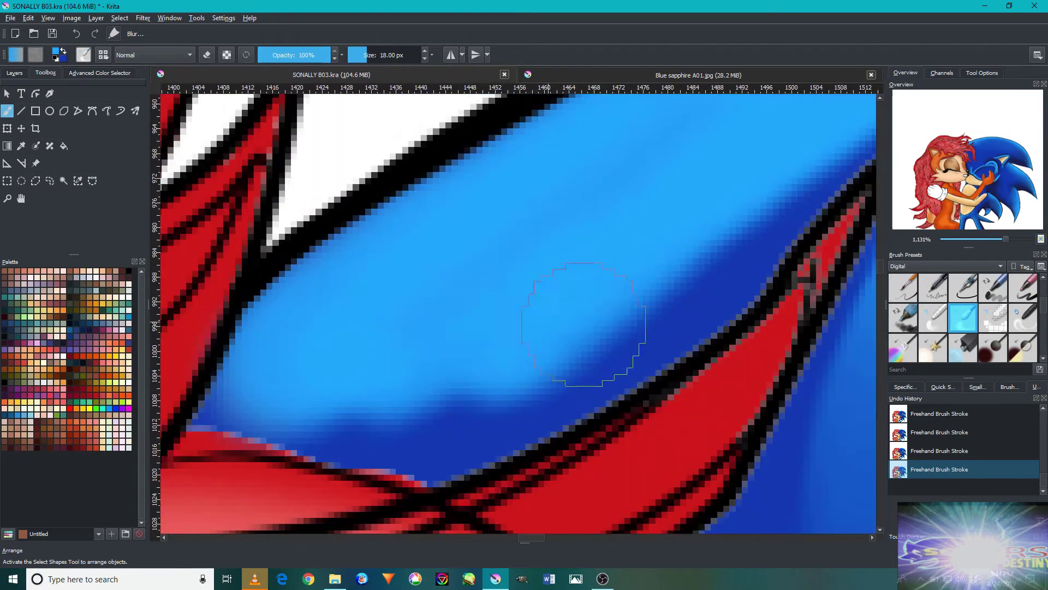
{"action": "key", "text": "bracketleft"}
{"action": "key", "text": "bracketleft"}
{"action": "key", "text": "bracketleft"}
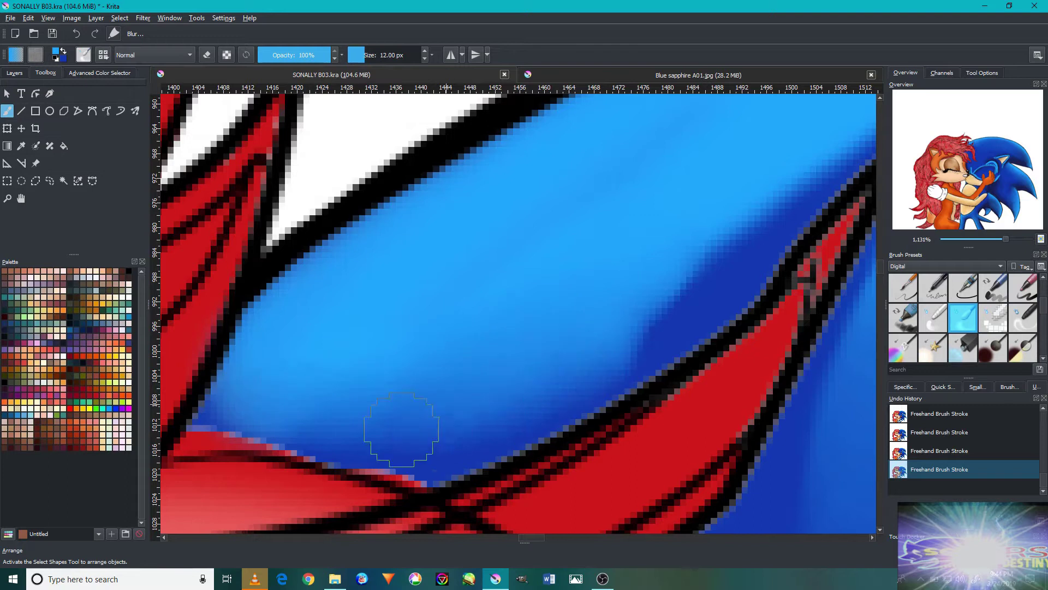
{"action": "left_click_drag", "start_coordinate": [665, 286], "coordinate": [468, 410]}
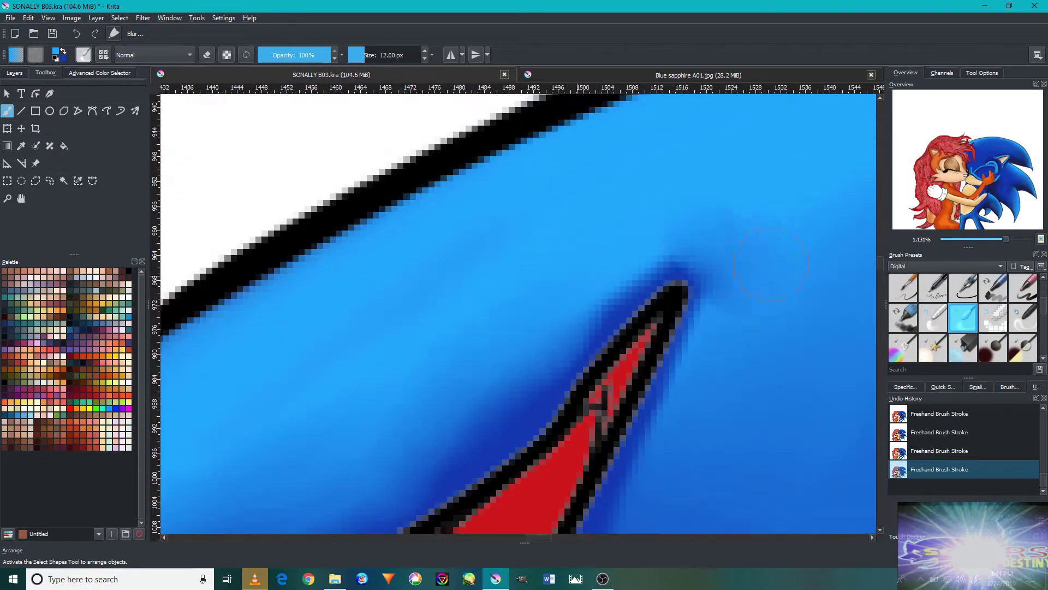
{"action": "left_click_drag", "start_coordinate": [641, 499], "coordinate": [690, 355]}
{"action": "left_click_drag", "start_coordinate": [542, 215], "coordinate": [519, 402]}
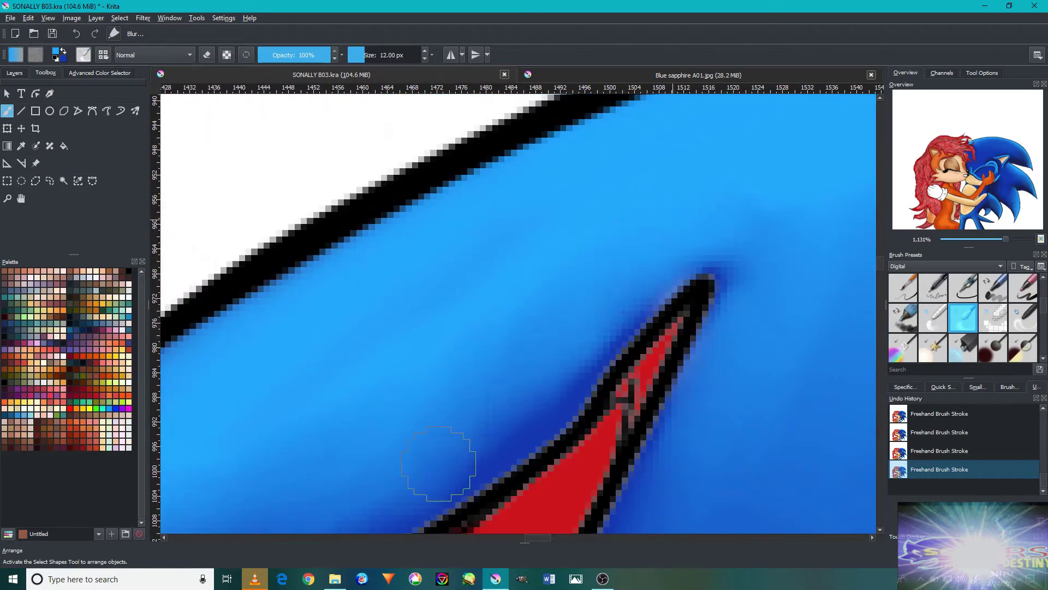
{"action": "scroll", "coordinate": [491, 326], "scroll_direction": "down", "scroll_amount": 6}
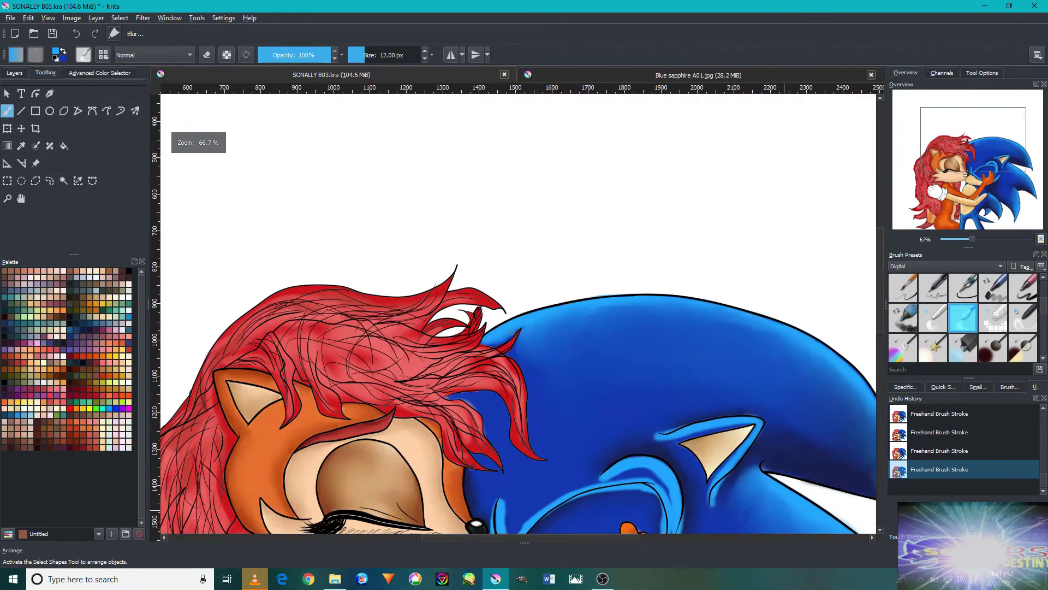
Blend the light-blue stroke into the dark blue fur on Sonic's head.
{"action": "scroll", "coordinate": [638, 259], "scroll_direction": "down", "scroll_amount": 3}
{"action": "scroll", "coordinate": [638, 258], "scroll_direction": "up", "scroll_amount": 6}
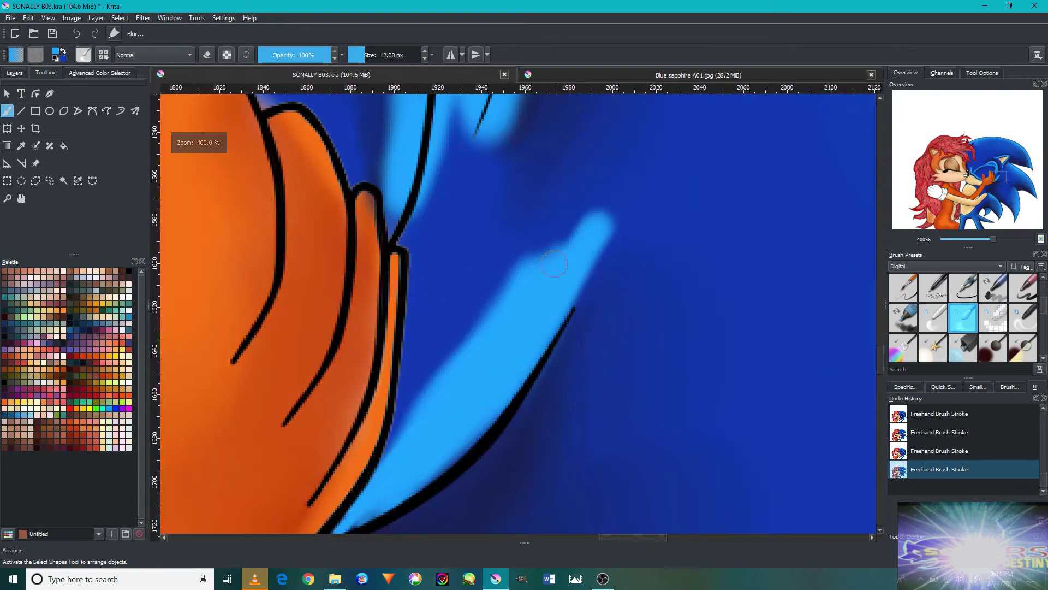
{"action": "mouse_move", "coordinate": [540, 258]}
{"action": "left_mouse_down"}
{"action": "mouse_move", "coordinate": [594, 206]}
{"action": "mouse_move", "coordinate": [461, 468]}
{"action": "mouse_move", "coordinate": [526, 347]}
{"action": "mouse_move", "coordinate": [491, 460]}
{"action": "mouse_move", "coordinate": [540, 391]}
{"action": "left_mouse_up"}
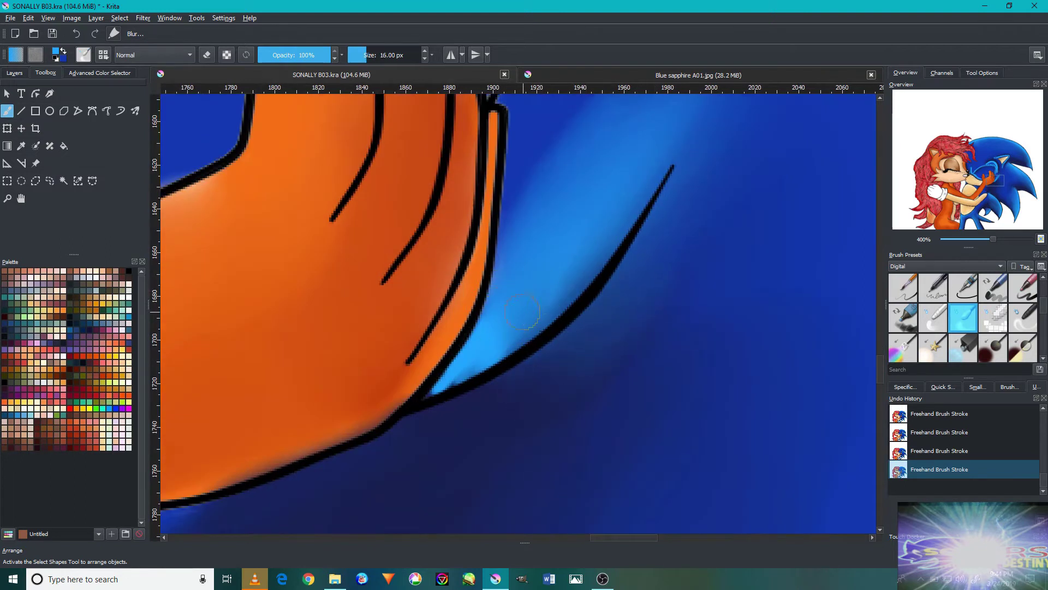
{"action": "key", "text": "alt+space"}
{"action": "left_click", "coordinate": [628, 265]}
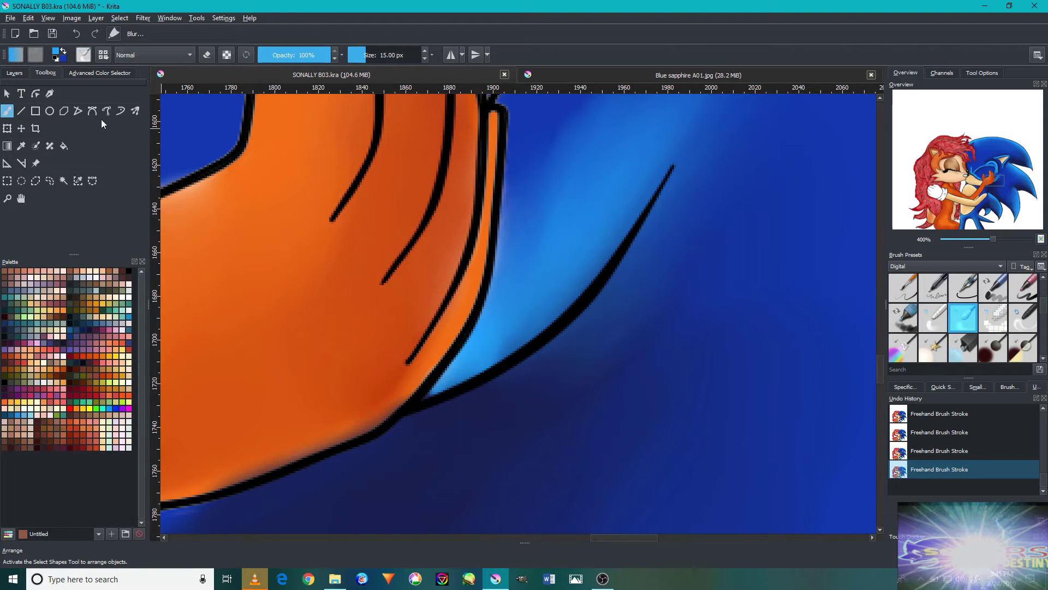
{"action": "left_click_drag", "start_coordinate": [487, 241], "coordinate": [468, 311]}
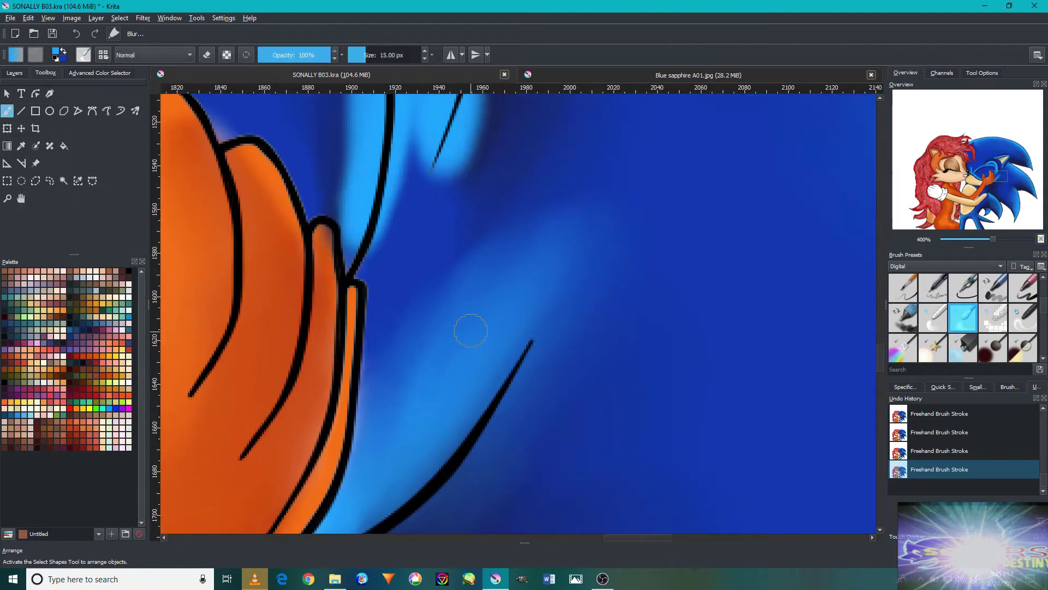
Enlarge the blur brush to 26 px and smooth the blue fur across the head.
{"action": "key", "text": "bracketright"}
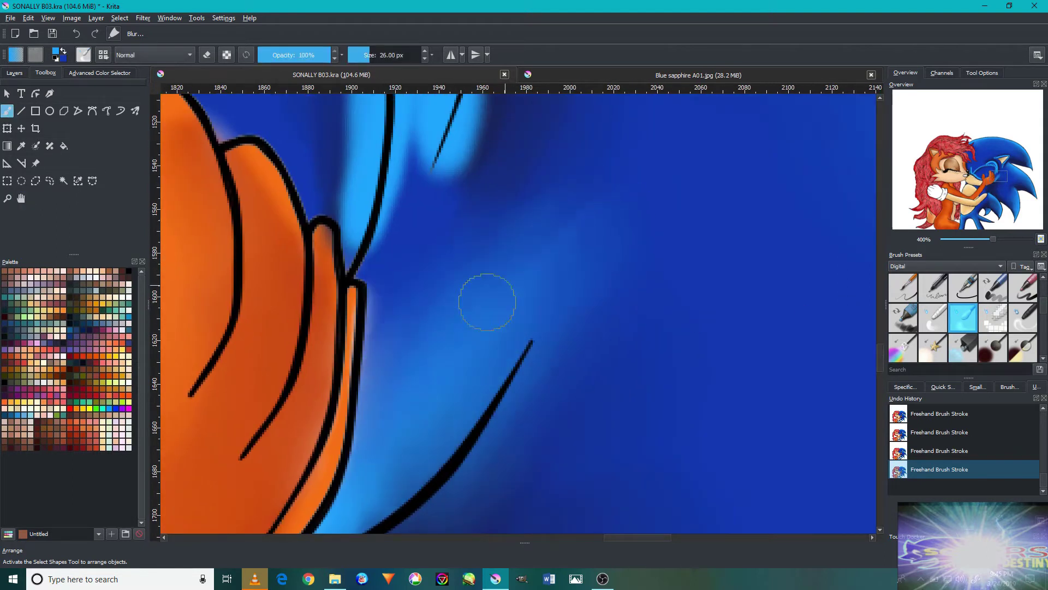
{"action": "mouse_move", "coordinate": [462, 230]}
{"action": "left_mouse_down"}
{"action": "mouse_move", "coordinate": [496, 335]}
{"action": "mouse_move", "coordinate": [561, 459]}
{"action": "left_mouse_up"}
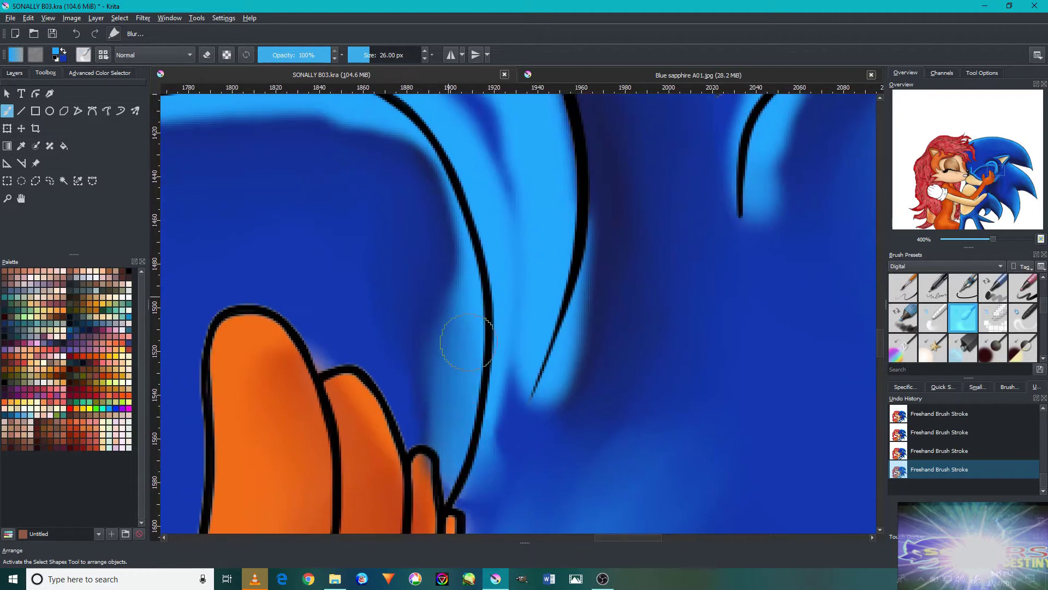
{"action": "left_click_drag", "start_coordinate": [416, 304], "coordinate": [559, 435]}
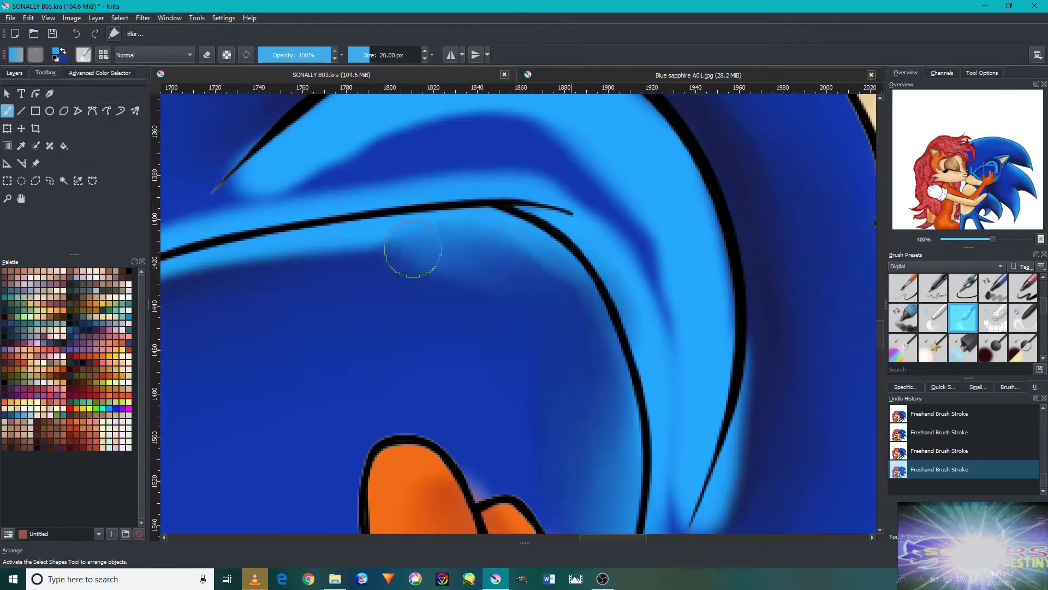
{"action": "left_click_drag", "start_coordinate": [431, 316], "coordinate": [725, 289]}
{"action": "left_click_drag", "start_coordinate": [260, 367], "coordinate": [434, 299]}
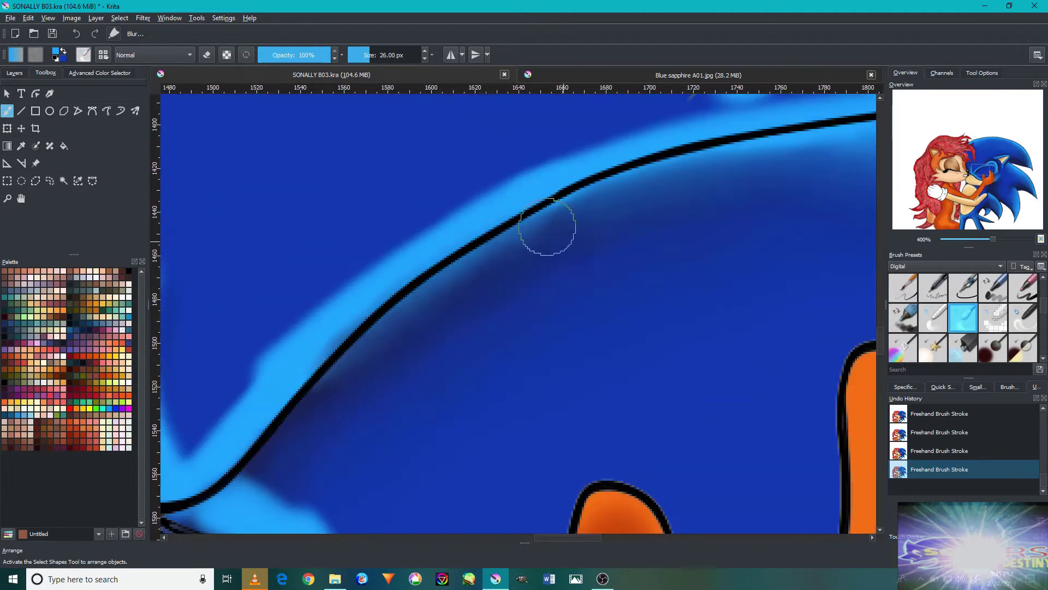
{"action": "scroll", "coordinate": [521, 306], "scroll_direction": "down", "scroll_amount": 2}
{"action": "scroll", "coordinate": [519, 351], "scroll_direction": "up", "scroll_amount": 3}
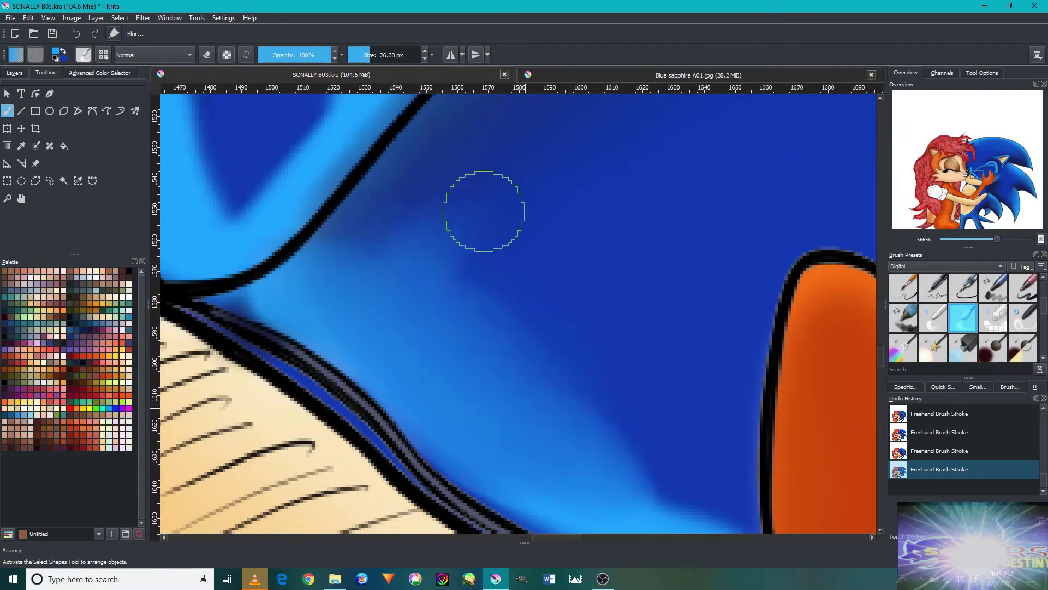
{"action": "scroll", "coordinate": [487, 257], "scroll_direction": "down", "scroll_amount": 2}
{"action": "scroll", "coordinate": [498, 336], "scroll_direction": "up", "scroll_amount": 2}
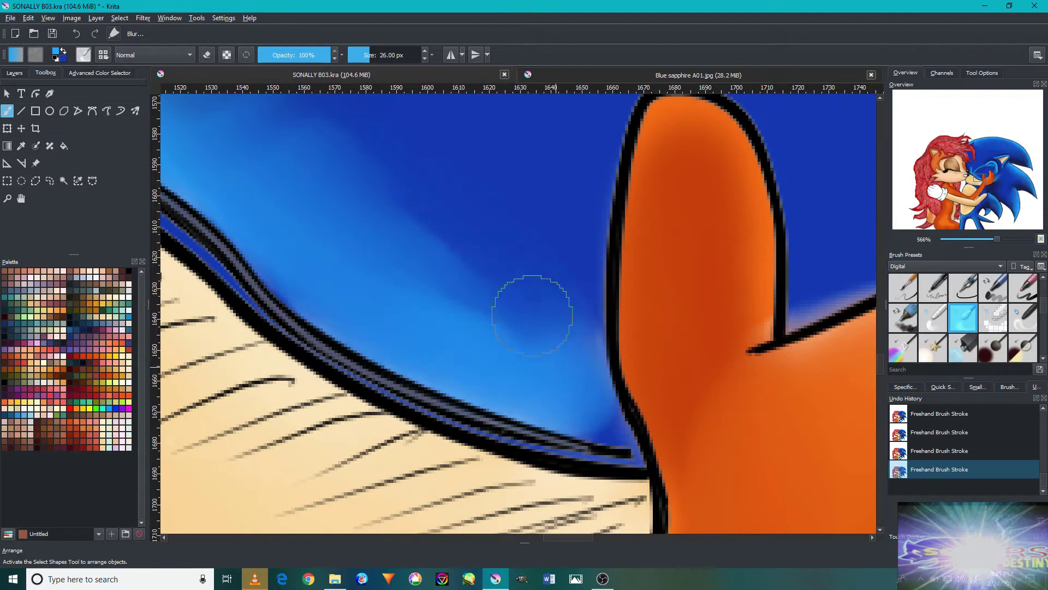
{"action": "scroll", "coordinate": [495, 234], "scroll_direction": "down", "scroll_amount": 4}
{"action": "scroll", "coordinate": [430, 257], "scroll_direction": "up", "scroll_amount": 2}
{"action": "scroll", "coordinate": [429, 258], "scroll_direction": "up", "scroll_amount": 1}
Blur away the dark band inside the light-blue quill at about 78 px, finishing at 35 px.
{"action": "left_click_drag", "start_coordinate": [498, 362], "coordinate": [489, 341]}
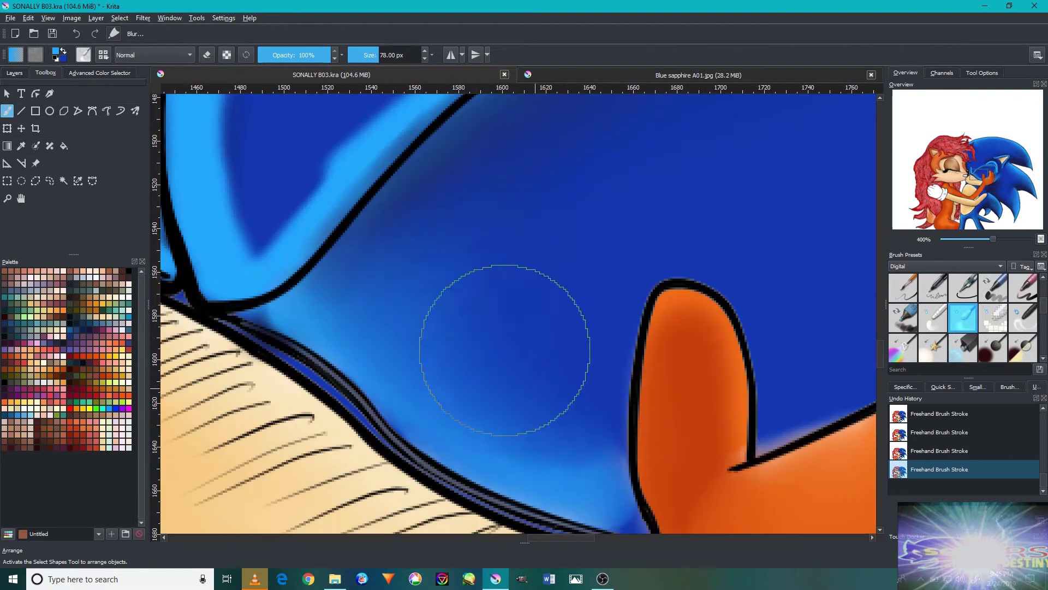
{"action": "scroll", "coordinate": [475, 264], "scroll_direction": "up", "scroll_amount": 1}
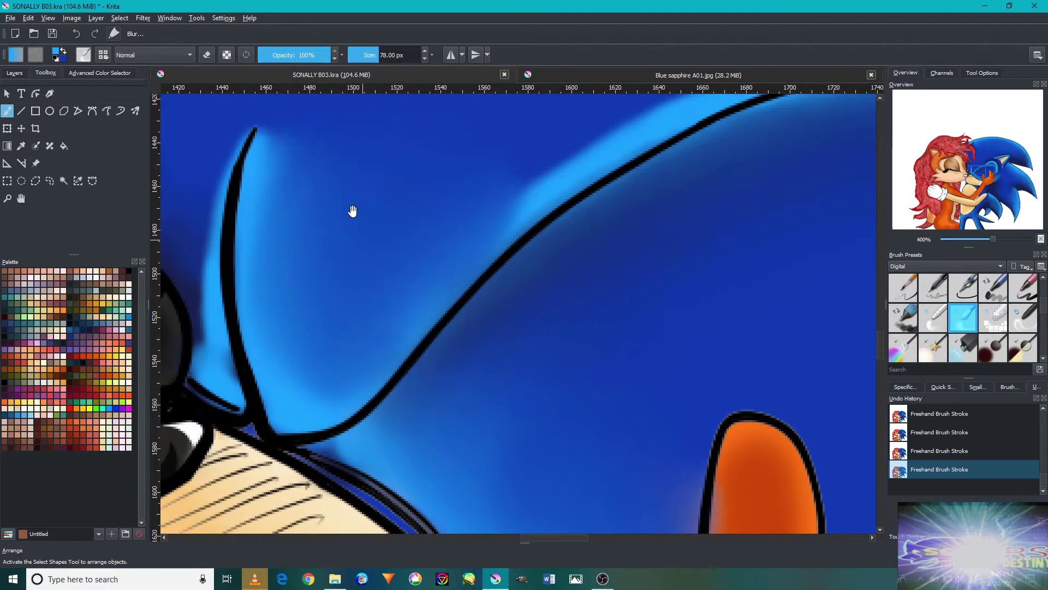
{"action": "scroll", "coordinate": [551, 222], "scroll_direction": "down", "scroll_amount": 1}
{"action": "scroll", "coordinate": [509, 258], "scroll_direction": "up", "scroll_amount": 1}
{"action": "scroll", "coordinate": [510, 259], "scroll_direction": "down", "scroll_amount": 1}
{"action": "scroll", "coordinate": [476, 305], "scroll_direction": "up", "scroll_amount": 1}
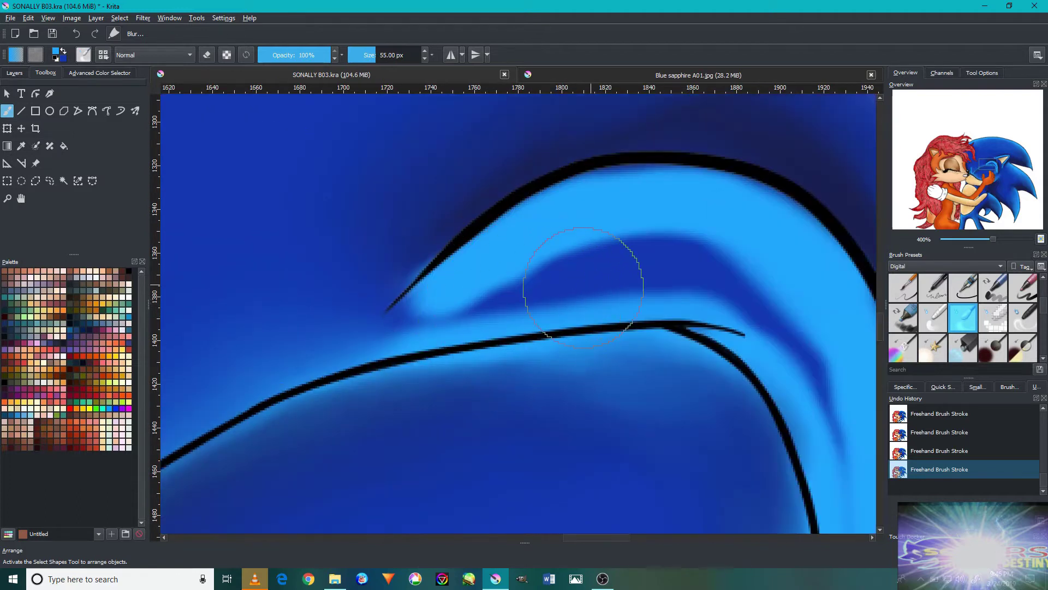
{"action": "left_click_drag", "start_coordinate": [584, 287], "coordinate": [764, 262]}
{"action": "key", "text": "bracketleft"}
{"action": "key", "text": "bracketleft"}
{"action": "left_click_drag", "start_coordinate": [386, 293], "coordinate": [682, 305]}
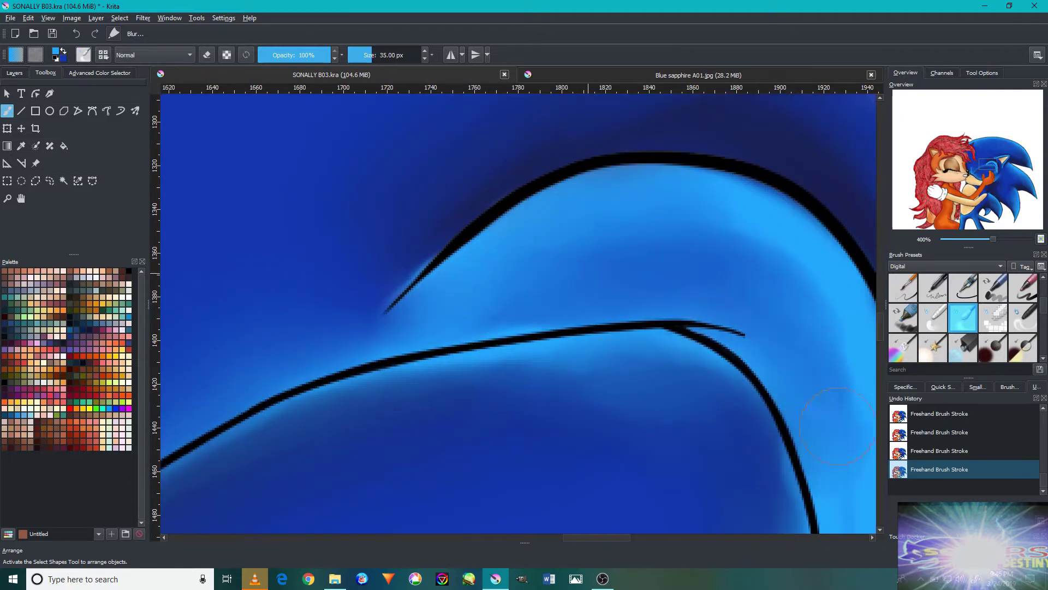
{"action": "scroll", "coordinate": [604, 228], "scroll_direction": "down", "scroll_amount": 1}
{"action": "scroll", "coordinate": [811, 381], "scroll_direction": "up", "scroll_amount": 1}
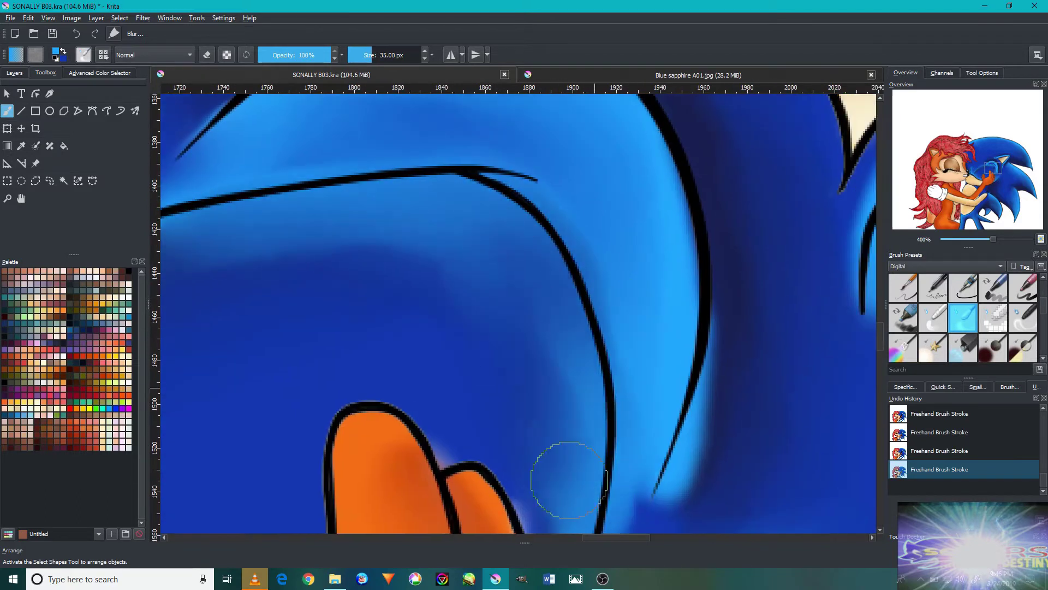
Smooth the blue shading beside the black outline near the ear and collar.
{"action": "left_click_drag", "start_coordinate": [683, 513], "coordinate": [688, 294]}
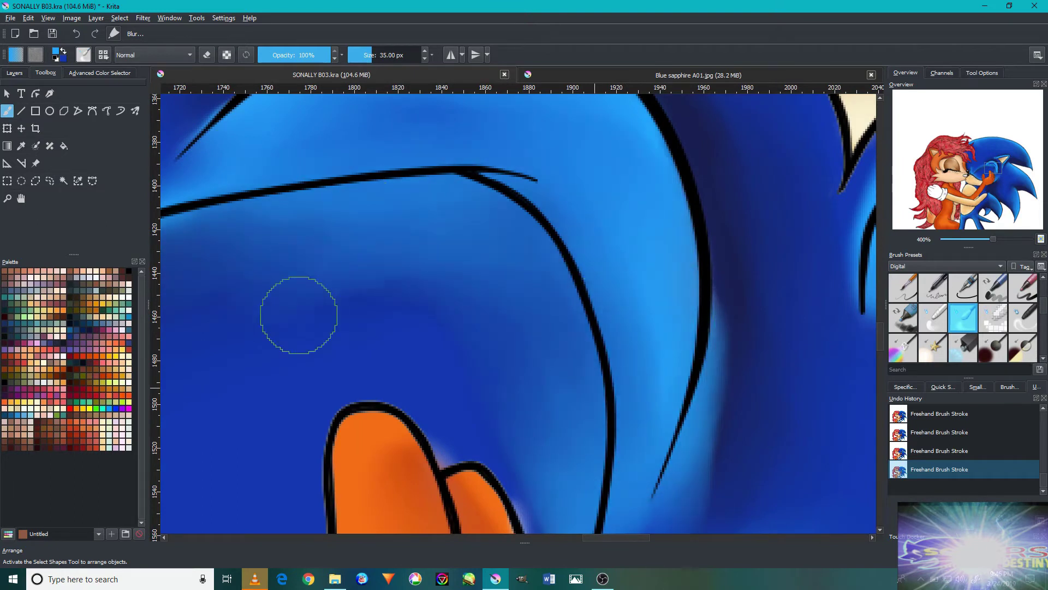
{"action": "scroll", "coordinate": [326, 196], "scroll_direction": "down", "scroll_amount": 8}
{"action": "scroll", "coordinate": [375, 270], "scroll_direction": "up", "scroll_amount": 6}
{"action": "mouse_move", "coordinate": [375, 270]}
{"action": "left_mouse_down"}
{"action": "mouse_move", "coordinate": [355, 251]}
{"action": "mouse_move", "coordinate": [367, 297]}
{"action": "mouse_move", "coordinate": [323, 273]}
{"action": "left_mouse_up"}
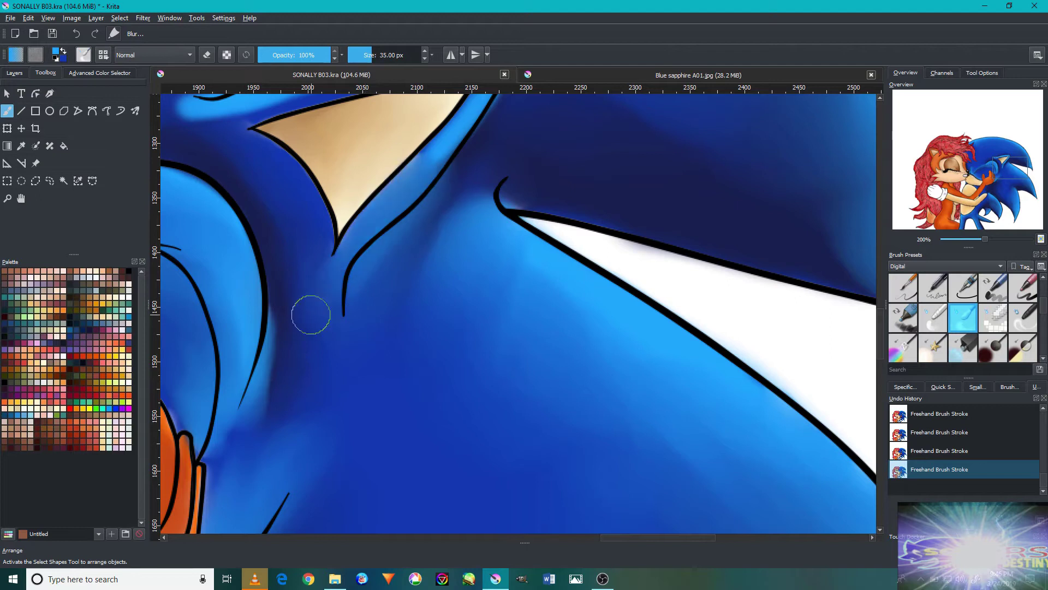
{"action": "scroll", "coordinate": [311, 315], "scroll_direction": "up", "scroll_amount": 5}
{"action": "left_click_drag", "start_coordinate": [398, 223], "coordinate": [344, 339]}
{"action": "key", "text": "bracketleft"}
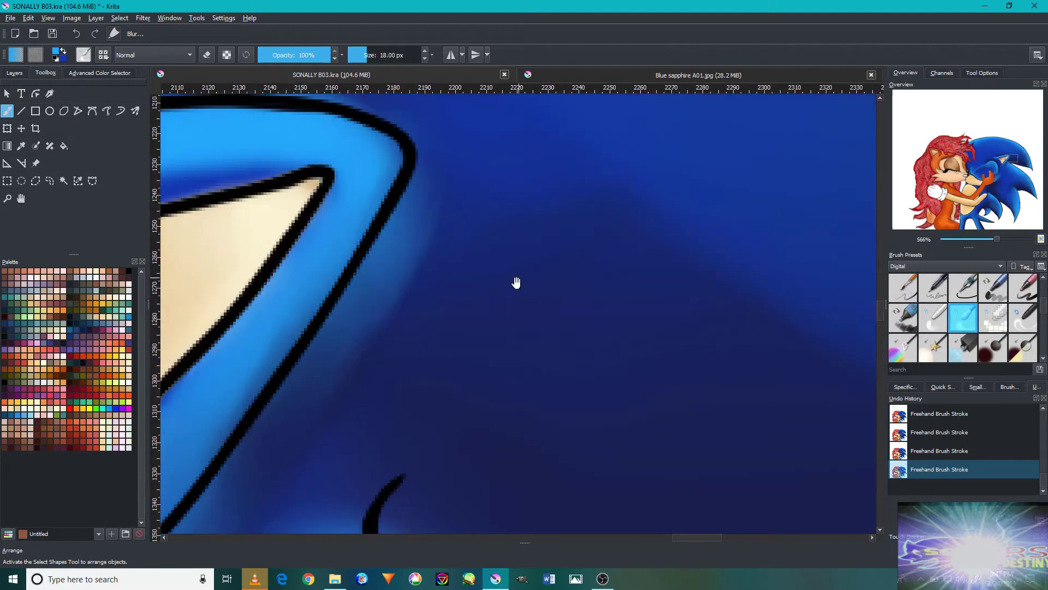
{"action": "left_click_drag", "start_coordinate": [516, 282], "coordinate": [702, 233]}
Mirror the view horizontally and blur the ear fur with a 51 px brush.
{"action": "key", "text": "m"}
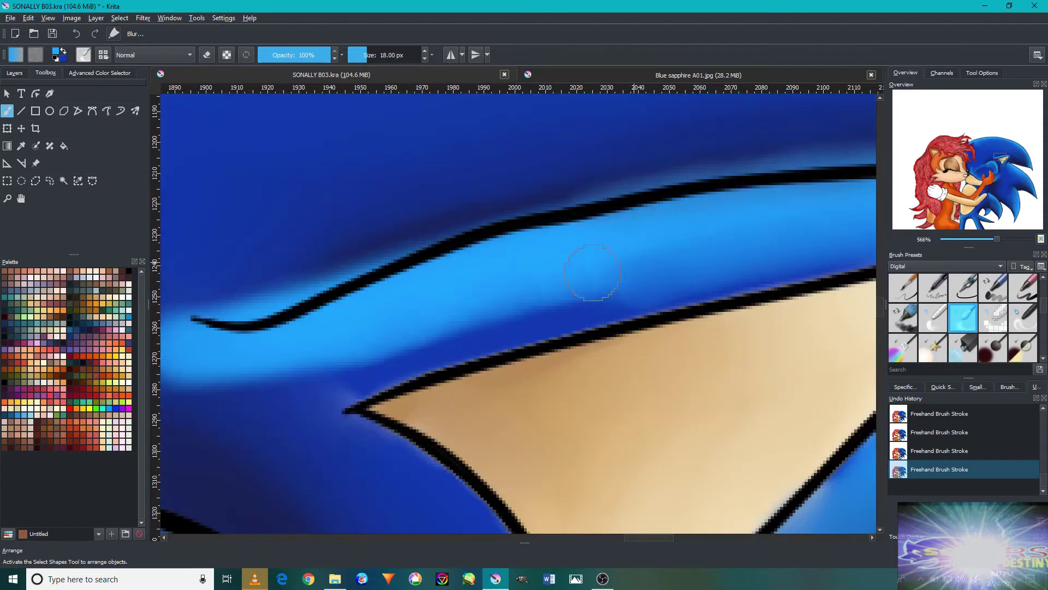
{"action": "left_click_drag", "start_coordinate": [252, 303], "coordinate": [480, 327]}
{"action": "key", "text": "bracketright"}
{"action": "key", "text": "bracketright"}
{"action": "key", "text": "bracketright"}
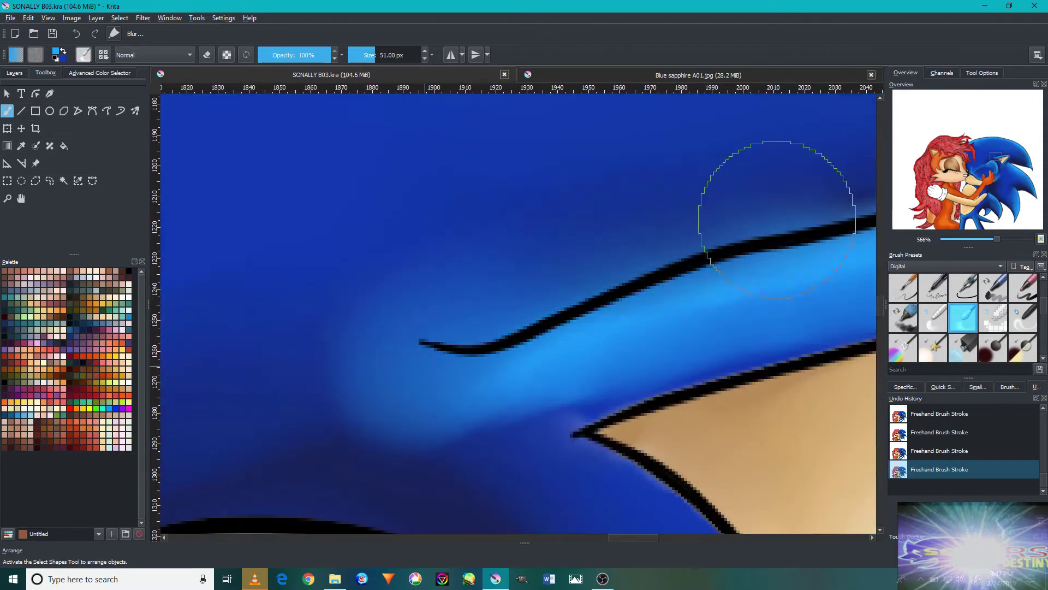
{"action": "scroll", "coordinate": [397, 432], "scroll_direction": "down", "scroll_amount": 8}
{"action": "scroll", "coordinate": [628, 229], "scroll_direction": "up", "scroll_amount": 5}
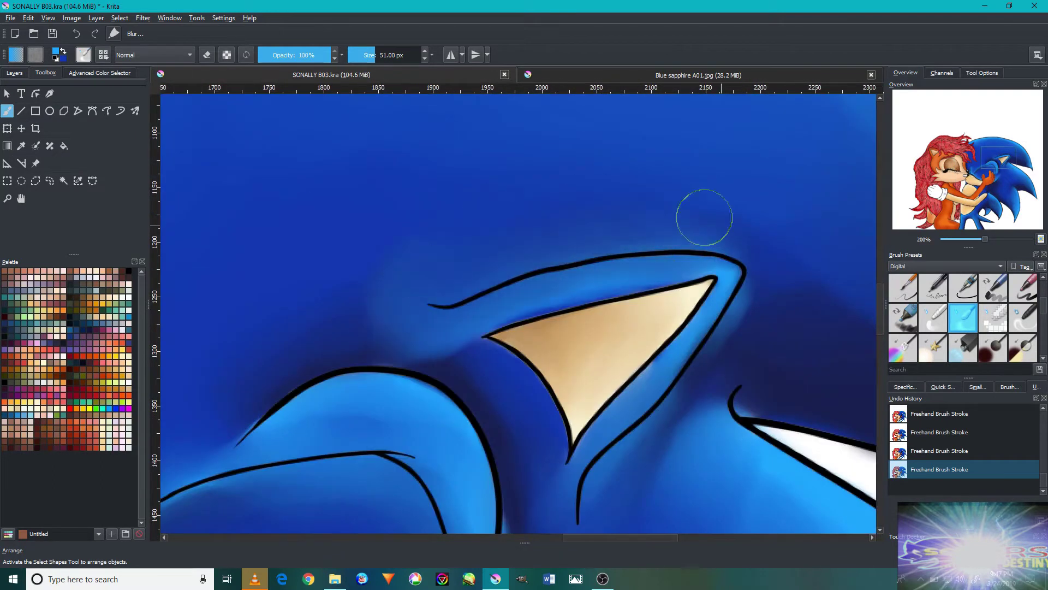
{"action": "scroll", "coordinate": [417, 240], "scroll_direction": "down", "scroll_amount": 3}
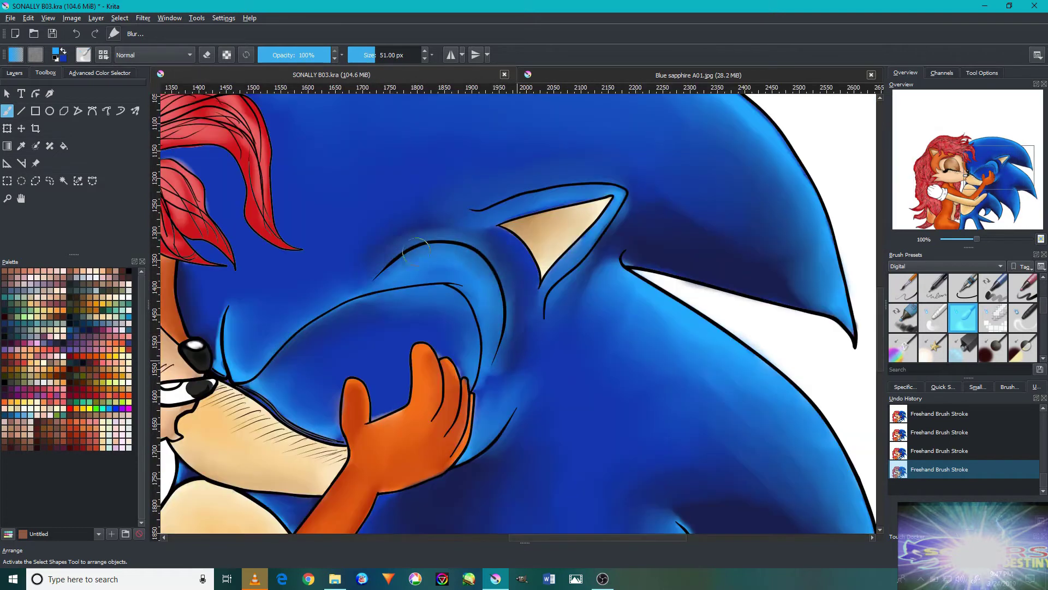
{"action": "scroll", "coordinate": [275, 339], "scroll_direction": "up", "scroll_amount": 3}
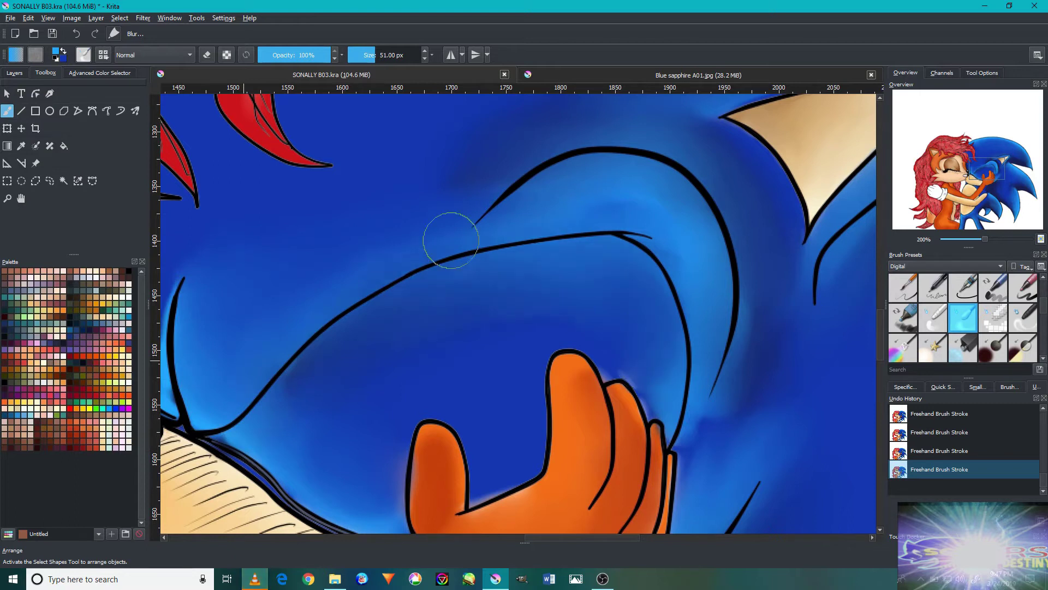
{"action": "scroll", "coordinate": [492, 246], "scroll_direction": "up", "scroll_amount": 1}
{"action": "scroll", "coordinate": [444, 304], "scroll_direction": "up", "scroll_amount": 1}
{"action": "scroll", "coordinate": [433, 289], "scroll_direction": "up", "scroll_amount": 1}
Shrink the brush to 20 px and soften the bright blue band beside the line.
{"action": "key", "text": "bracketleft"}
{"action": "key", "text": "bracketleft"}
{"action": "key", "text": "bracketleft"}
{"action": "left_click_drag", "start_coordinate": [458, 251], "coordinate": [411, 451]}
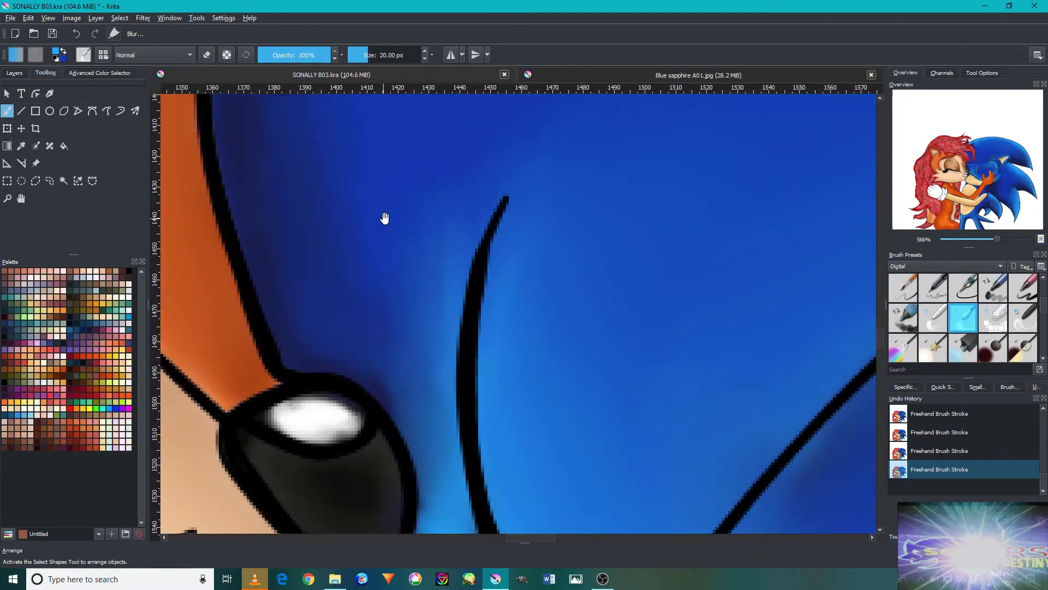
{"action": "left_click_drag", "start_coordinate": [381, 229], "coordinate": [428, 365]}
{"action": "scroll", "coordinate": [387, 269], "scroll_direction": "down", "scroll_amount": 6}
{"action": "scroll", "coordinate": [549, 397], "scroll_direction": "up", "scroll_amount": 6}
{"action": "scroll", "coordinate": [386, 335], "scroll_direction": "down", "scroll_amount": 6}
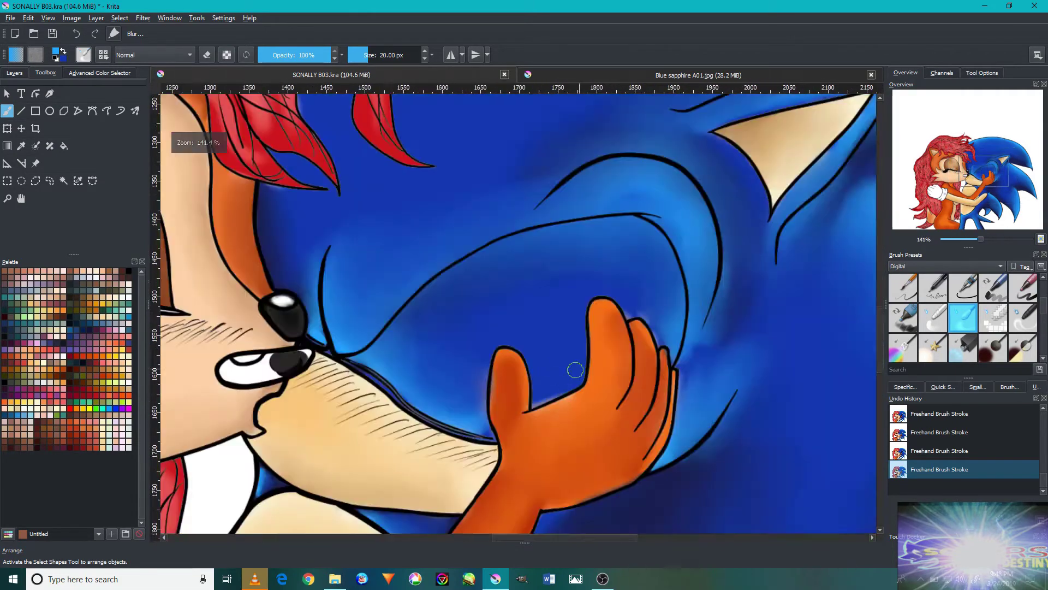
With a different brush preset, paint the nose's white area dark and blur its interior into grey.
{"action": "scroll", "coordinate": [581, 420], "scroll_direction": "down", "scroll_amount": 3}
{"action": "scroll", "coordinate": [641, 303], "scroll_direction": "up", "scroll_amount": 8}
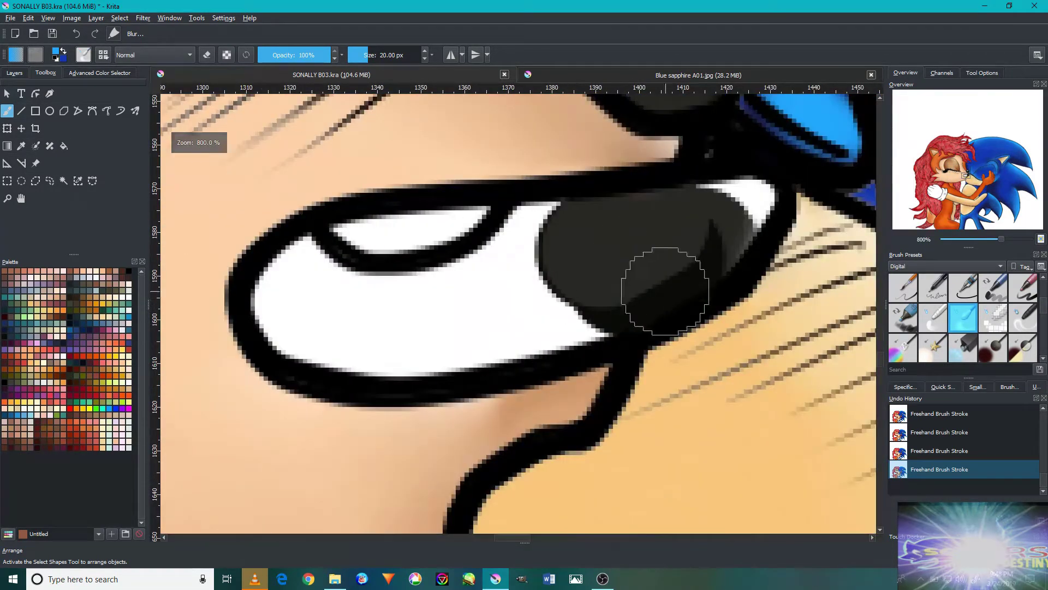
{"action": "left_click", "coordinate": [944, 314]}
{"action": "mouse_move", "coordinate": [590, 265]}
{"action": "left_mouse_down"}
{"action": "mouse_move", "coordinate": [585, 304]}
{"action": "mouse_move", "coordinate": [585, 293]}
{"action": "mouse_move", "coordinate": [510, 334]}
{"action": "mouse_move", "coordinate": [590, 296]}
{"action": "mouse_move", "coordinate": [576, 257]}
{"action": "mouse_move", "coordinate": [667, 235]}
{"action": "mouse_move", "coordinate": [341, 328]}
{"action": "mouse_move", "coordinate": [457, 280]}
{"action": "mouse_move", "coordinate": [328, 320]}
{"action": "mouse_move", "coordinate": [340, 269]}
{"action": "mouse_move", "coordinate": [745, 213]}
{"action": "mouse_move", "coordinate": [575, 216]}
{"action": "mouse_move", "coordinate": [739, 178]}
{"action": "left_mouse_up"}
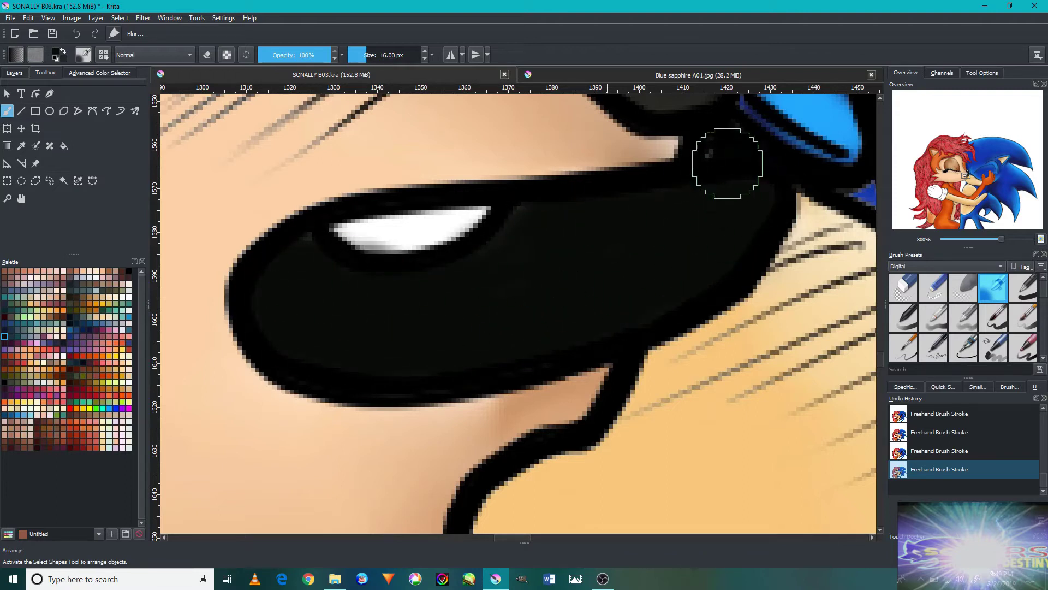
{"action": "mouse_move", "coordinate": [458, 322]}
{"action": "left_mouse_down"}
{"action": "mouse_move", "coordinate": [653, 300]}
{"action": "mouse_move", "coordinate": [510, 342]}
{"action": "mouse_move", "coordinate": [749, 226]}
{"action": "left_mouse_up"}
Paint a broad white highlight on the nose with a small brush, reduced to 8 px.
{"action": "key", "text": "slash"}
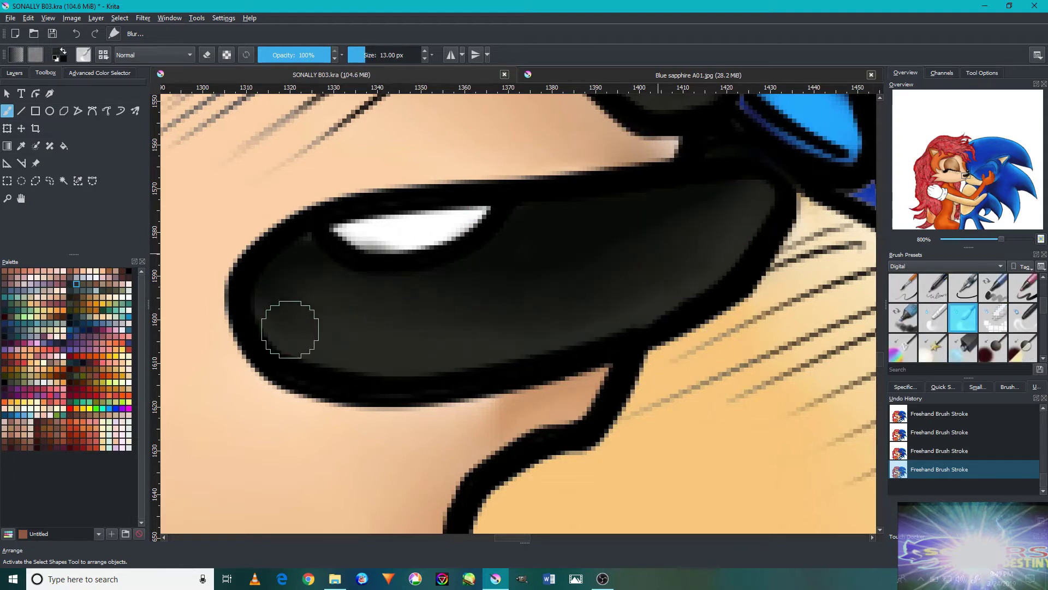
{"action": "scroll", "coordinate": [999, 293], "scroll_direction": "up", "scroll_amount": 2}
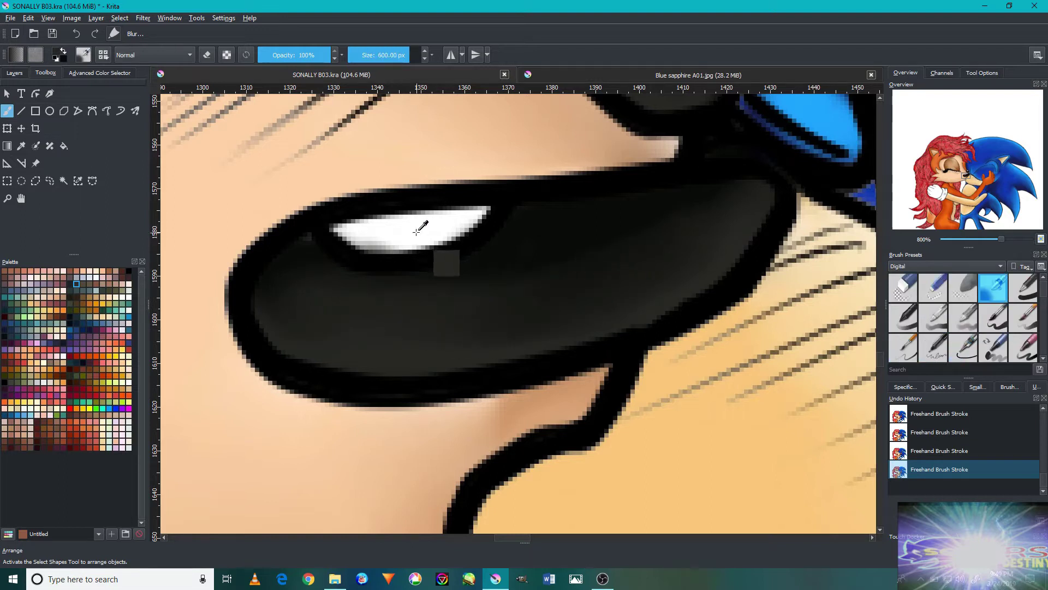
{"action": "left_click_drag", "start_coordinate": [468, 246], "coordinate": [463, 239]}
{"action": "left_click_drag", "start_coordinate": [335, 256], "coordinate": [283, 246]}
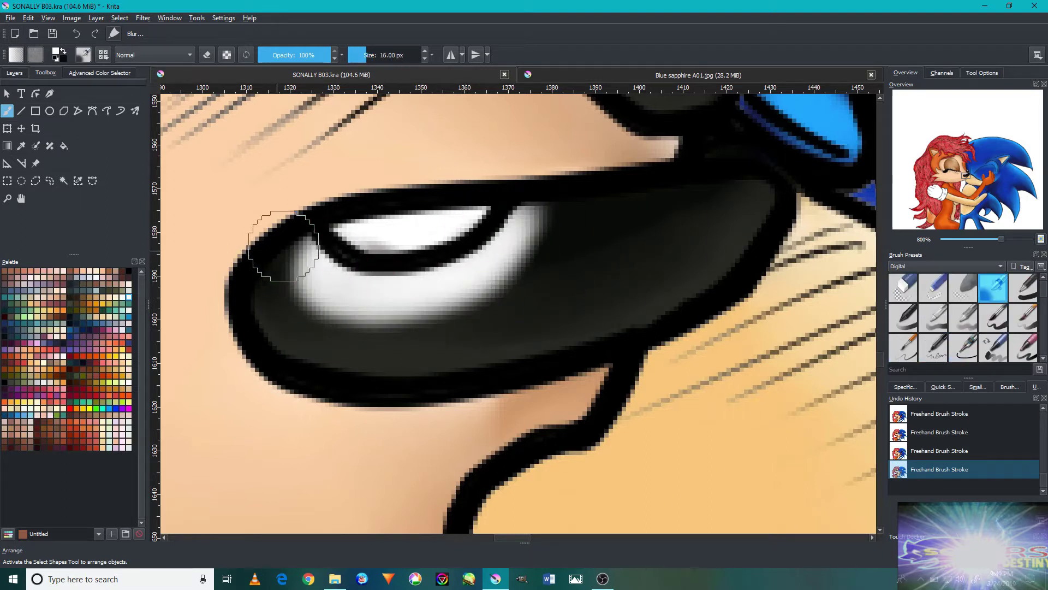
{"action": "scroll", "coordinate": [965, 323], "scroll_direction": "down", "scroll_amount": 2}
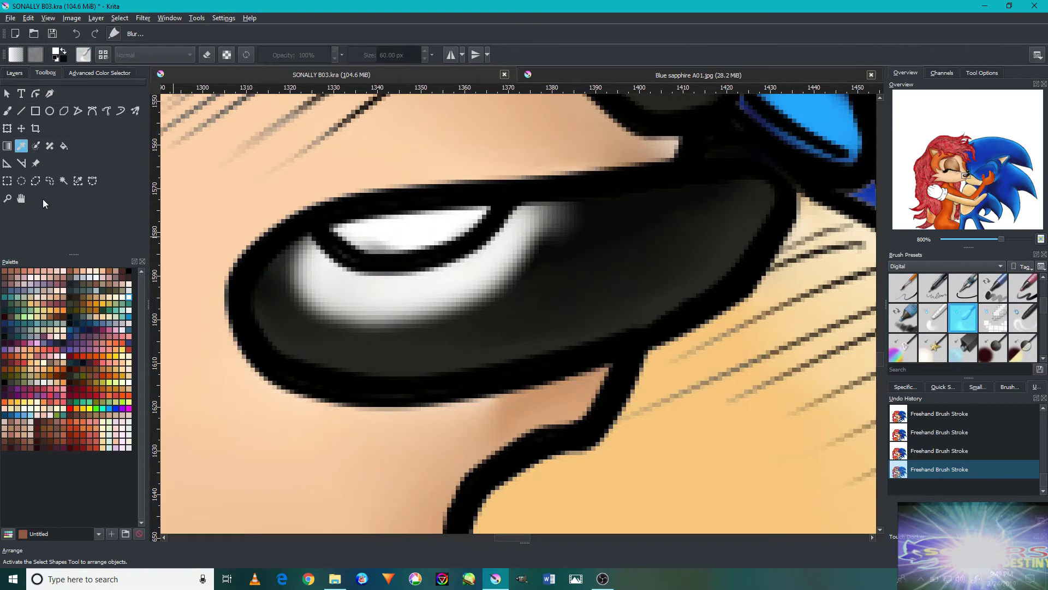
{"action": "key", "text": "bracketleft"}
{"action": "key", "text": "bracketleft"}
{"action": "key", "text": "bracketleft"}
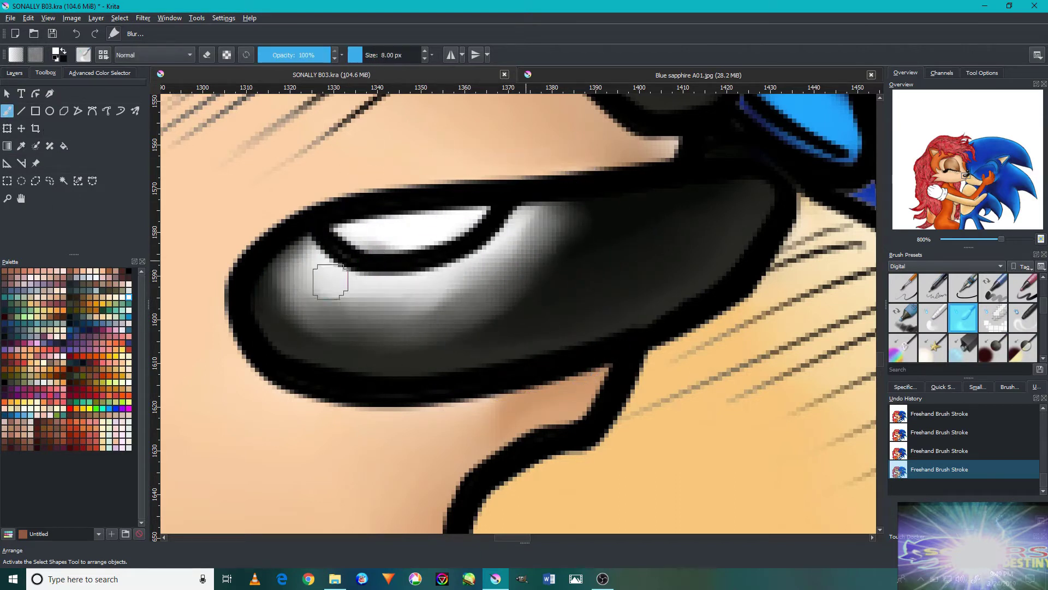
Darken the nose highlight along its edge.
{"action": "scroll", "coordinate": [570, 304], "scroll_direction": "down", "scroll_amount": 3}
{"action": "scroll", "coordinate": [569, 305], "scroll_direction": "up", "scroll_amount": 3}
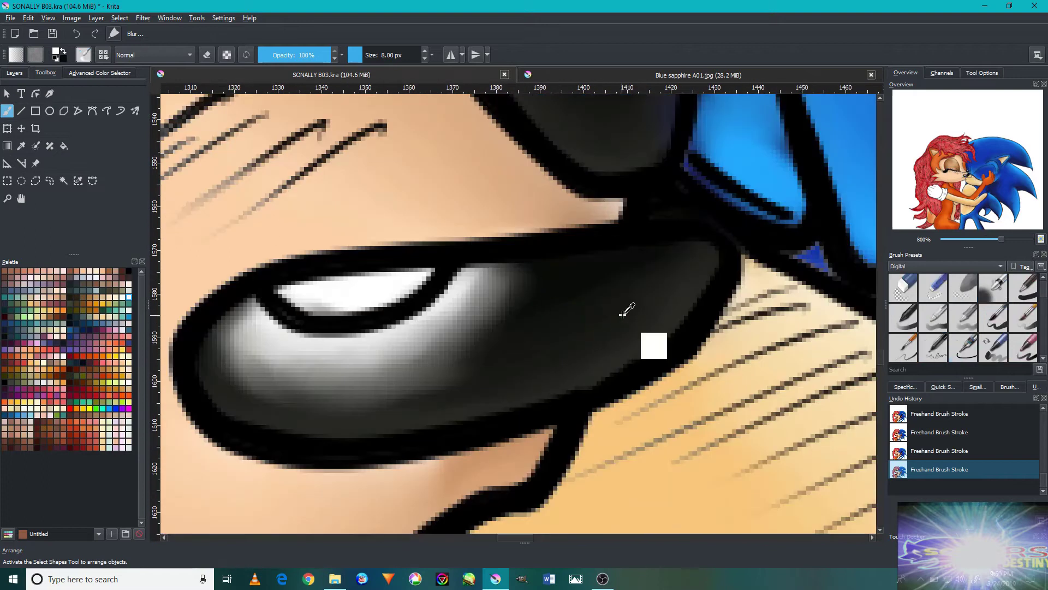
{"action": "scroll", "coordinate": [567, 326], "scroll_direction": "up", "scroll_amount": 3}
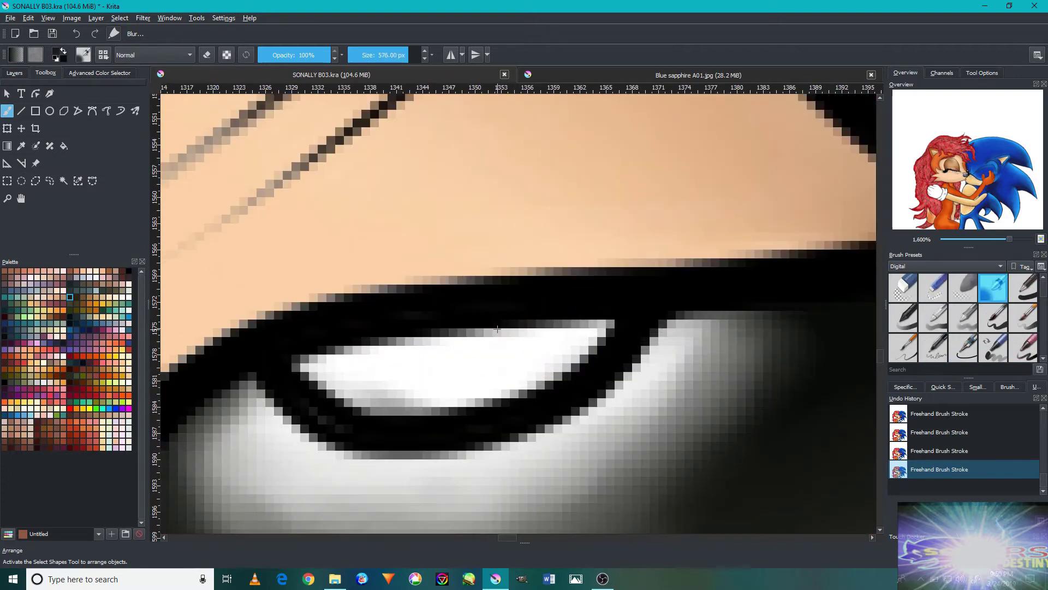
{"action": "left_click_drag", "start_coordinate": [592, 319], "coordinate": [629, 311]}
{"action": "mouse_move", "coordinate": [354, 343]}
{"action": "left_mouse_down"}
{"action": "mouse_move", "coordinate": [598, 347]}
{"action": "mouse_move", "coordinate": [485, 347]}
{"action": "left_mouse_up"}
{"action": "scroll", "coordinate": [558, 347], "scroll_direction": "down", "scroll_amount": 2}
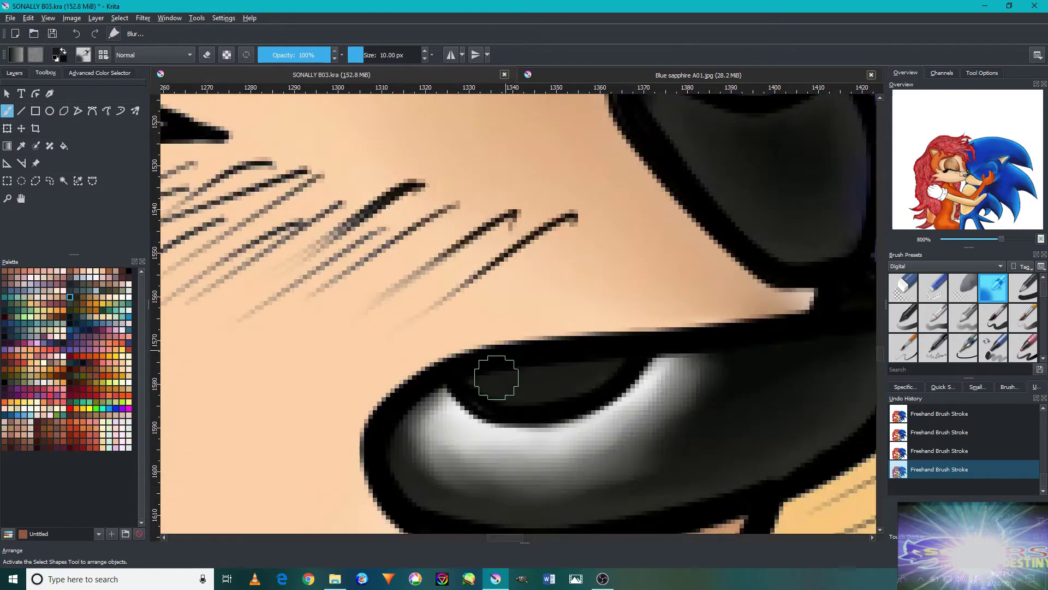
{"action": "scroll", "coordinate": [492, 361], "scroll_direction": "down", "scroll_amount": 1}
Undo the last stroke and paint the grey nose highlight back to dark.
{"action": "scroll", "coordinate": [546, 350], "scroll_direction": "right", "scroll_amount": 2}
{"action": "scroll", "coordinate": [514, 381], "scroll_direction": "right", "scroll_amount": 2}
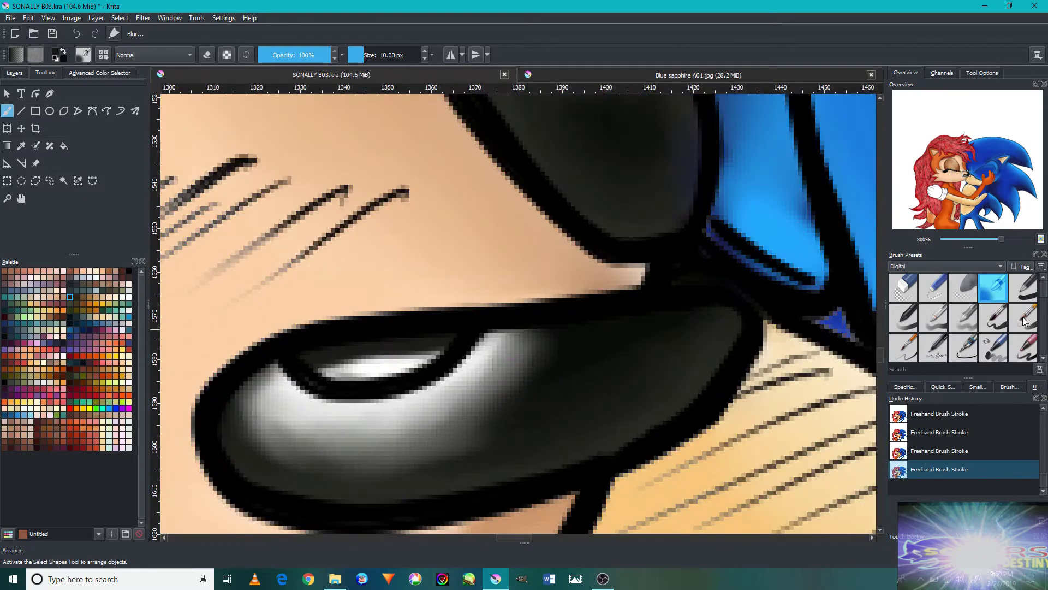
{"action": "scroll", "coordinate": [402, 362], "scroll_direction": "down", "scroll_amount": 1}
{"action": "key", "text": "ctrl+z"}
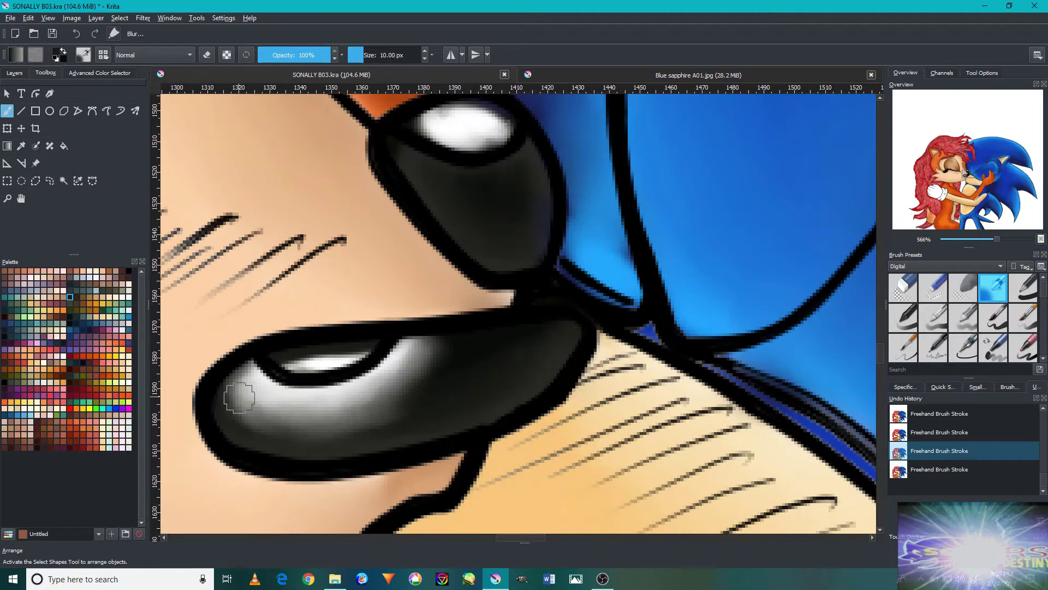
{"action": "mouse_move", "coordinate": [289, 423]}
{"action": "left_mouse_down"}
{"action": "mouse_move", "coordinate": [258, 410]}
{"action": "mouse_move", "coordinate": [242, 384]}
{"action": "left_mouse_up"}
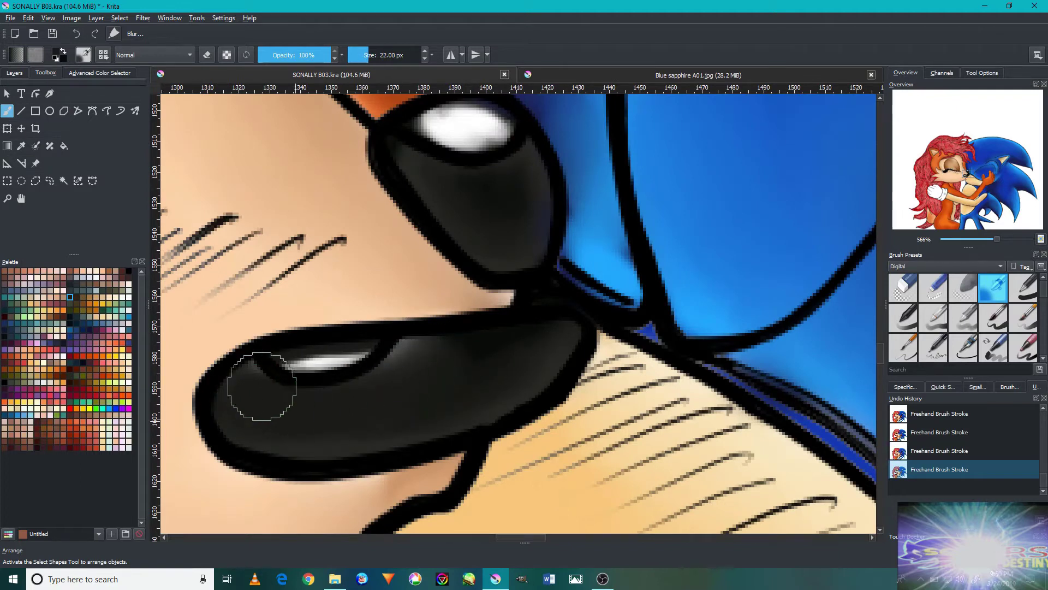
Paint a small bright white highlight on the nose, using the colour wheel and another brush preset.
{"action": "scroll", "coordinate": [321, 368], "scroll_direction": "up", "scroll_amount": 3}
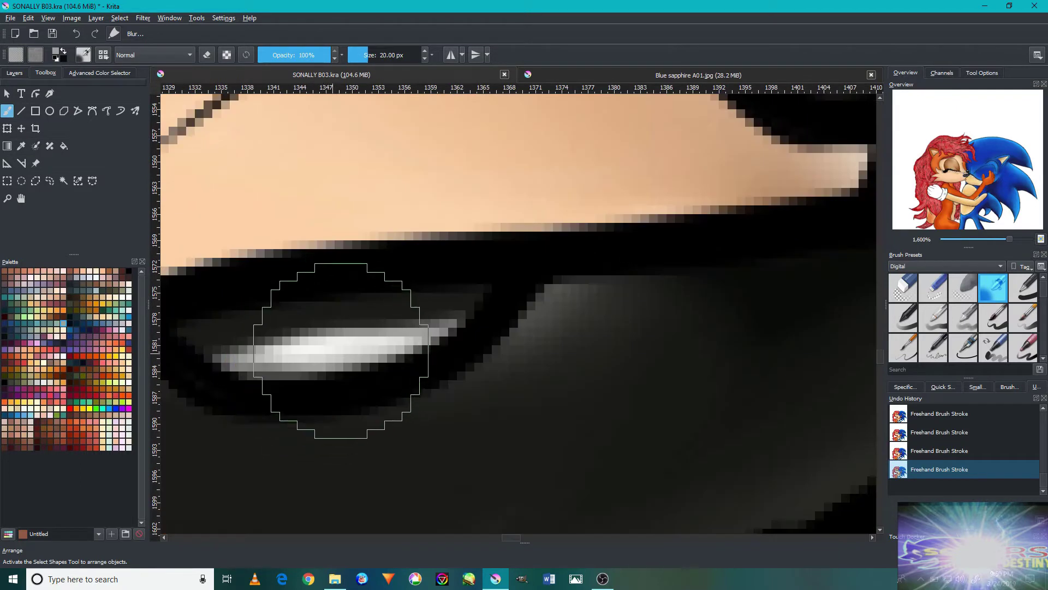
{"action": "scroll", "coordinate": [409, 323], "scroll_direction": "down", "scroll_amount": 3}
{"action": "scroll", "coordinate": [538, 354], "scroll_direction": "down", "scroll_amount": 3}
{"action": "scroll", "coordinate": [539, 354], "scroll_direction": "down", "scroll_amount": 2}
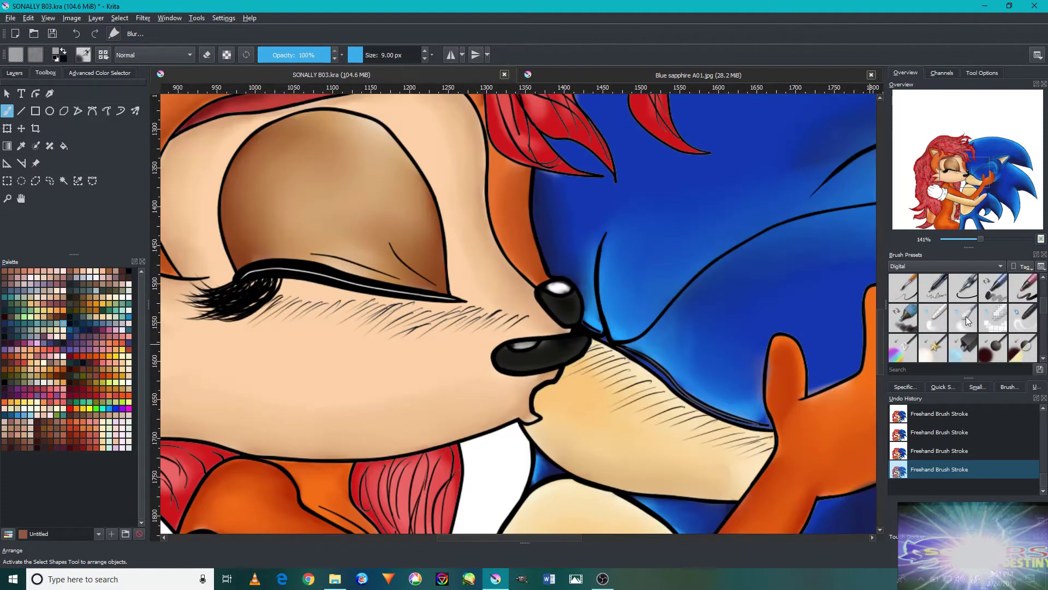
{"action": "scroll", "coordinate": [521, 347], "scroll_direction": "up", "scroll_amount": 6}
{"action": "scroll", "coordinate": [521, 347], "scroll_direction": "up", "scroll_amount": 2}
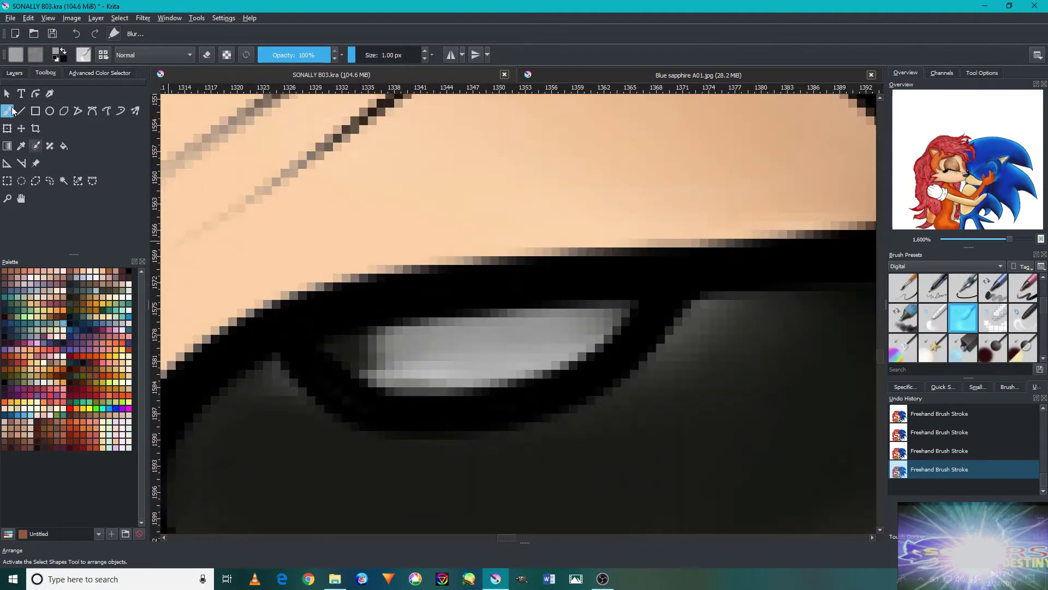
{"action": "left_click", "coordinate": [14, 72]}
{"action": "left_click", "coordinate": [100, 73]}
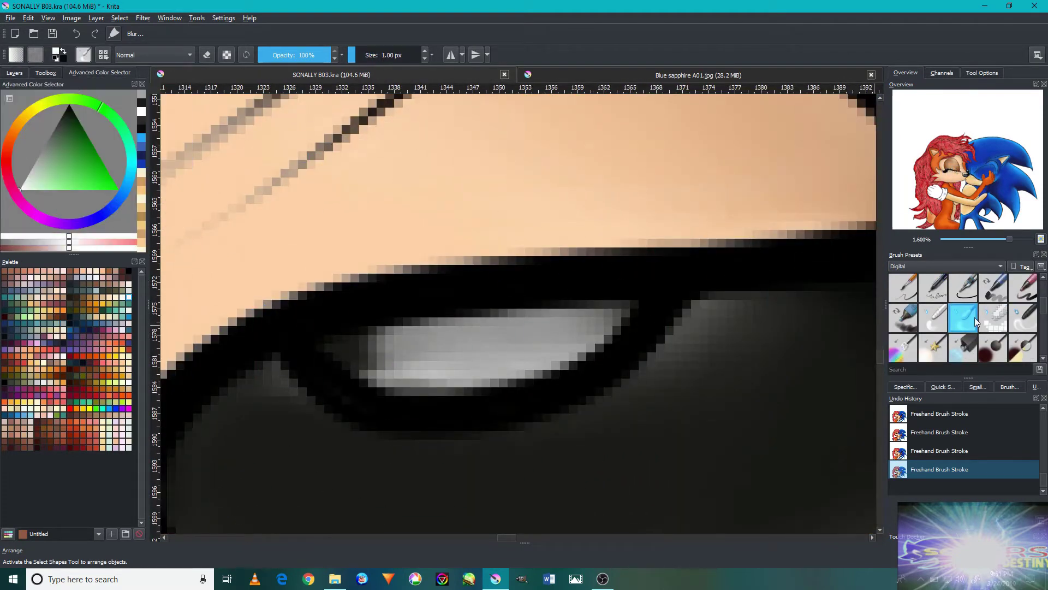
{"action": "scroll", "coordinate": [978, 322], "scroll_direction": "up", "scroll_amount": 2}
{"action": "left_click", "coordinate": [993, 288]}
{"action": "mouse_move", "coordinate": [538, 346]}
{"action": "left_mouse_down"}
{"action": "mouse_move", "coordinate": [444, 362]}
{"action": "mouse_move", "coordinate": [526, 346]}
{"action": "mouse_move", "coordinate": [513, 355]}
{"action": "left_mouse_up"}
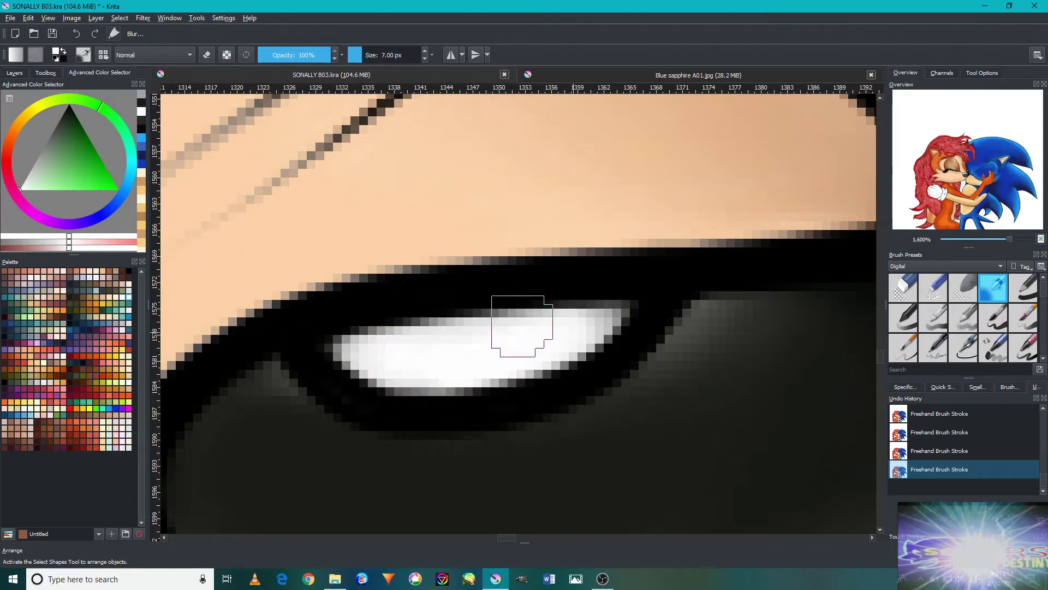
View the artwork at 100% zoom and sample the grey-blue spot on the glove.
{"action": "key", "text": "1"}
{"action": "scroll", "coordinate": [530, 369], "scroll_direction": "down", "scroll_amount": 3}
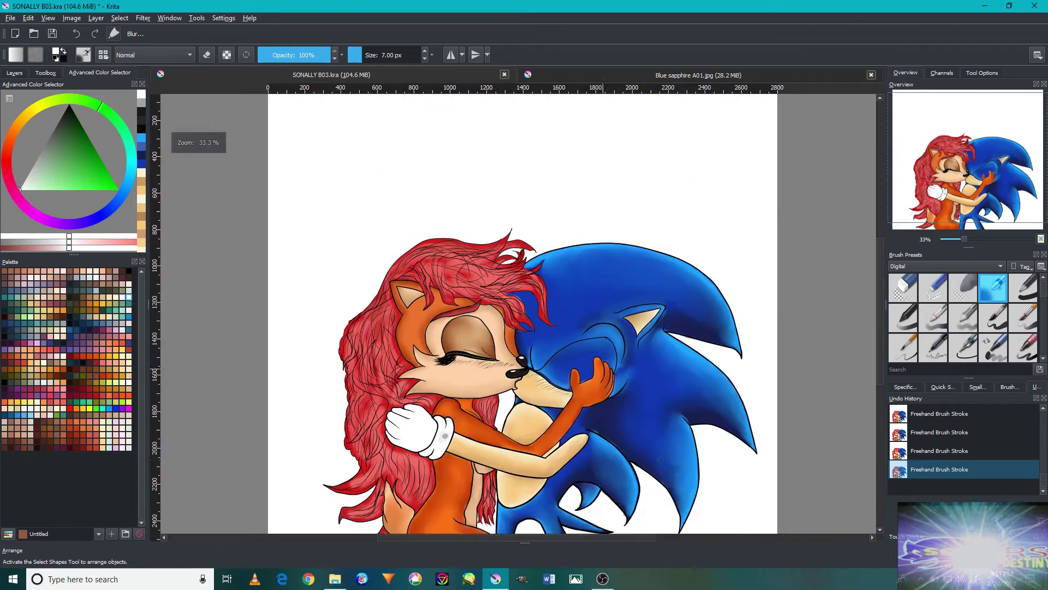
{"action": "scroll", "coordinate": [546, 372], "scroll_direction": "up", "scroll_amount": 1}
{"action": "scroll", "coordinate": [568, 377], "scroll_direction": "up", "scroll_amount": 1}
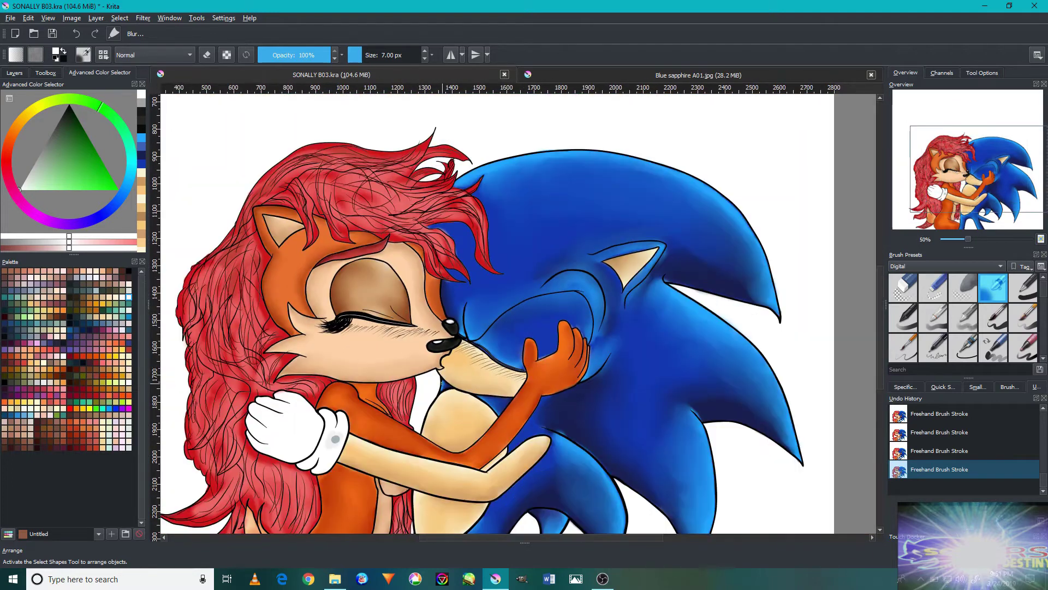
{"action": "scroll", "coordinate": [546, 371], "scroll_direction": "down", "scroll_amount": 2}
{"action": "scroll", "coordinate": [507, 371], "scroll_direction": "up", "scroll_amount": 5}
{"action": "left_click", "coordinate": [513, 366], "text": "ctrl"}
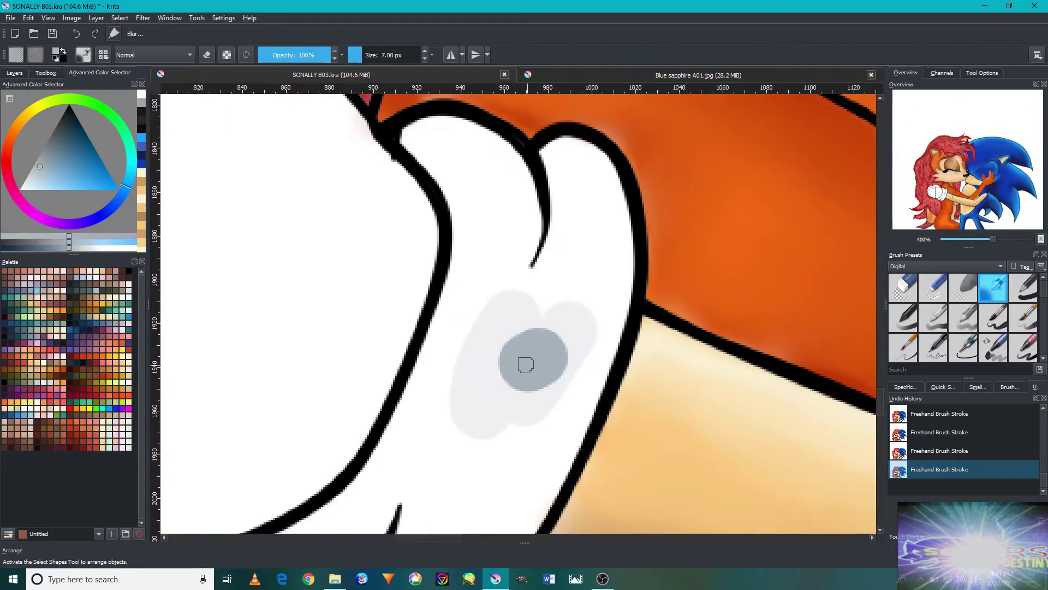
Blend the grey spot into the glove and add a grey band across its top, with a slightly smaller brush.
{"action": "left_click_drag", "start_coordinate": [564, 301], "coordinate": [597, 234]}
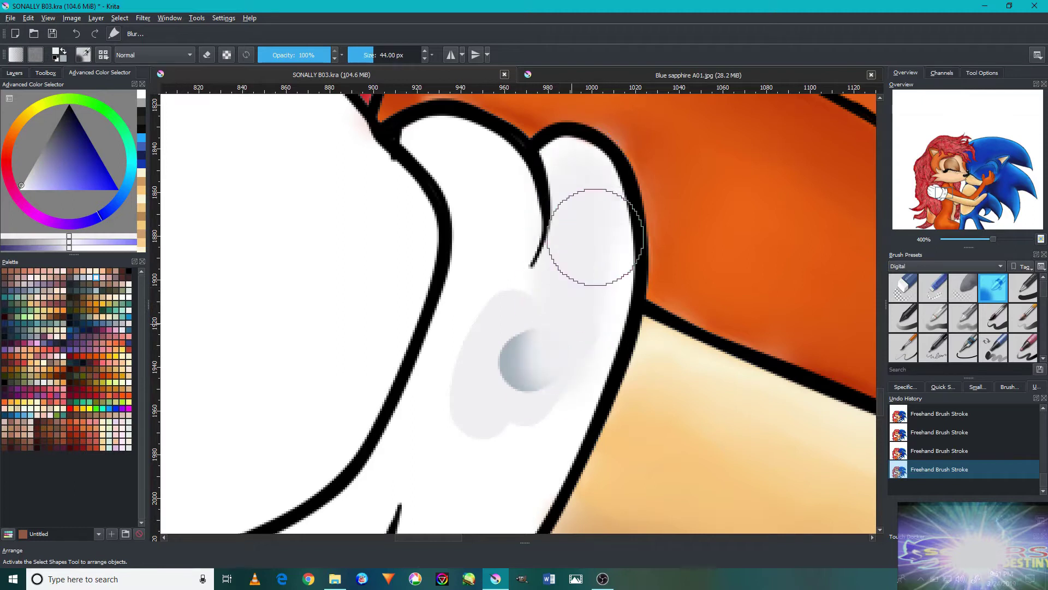
{"action": "left_click_drag", "start_coordinate": [289, 227], "coordinate": [540, 375]}
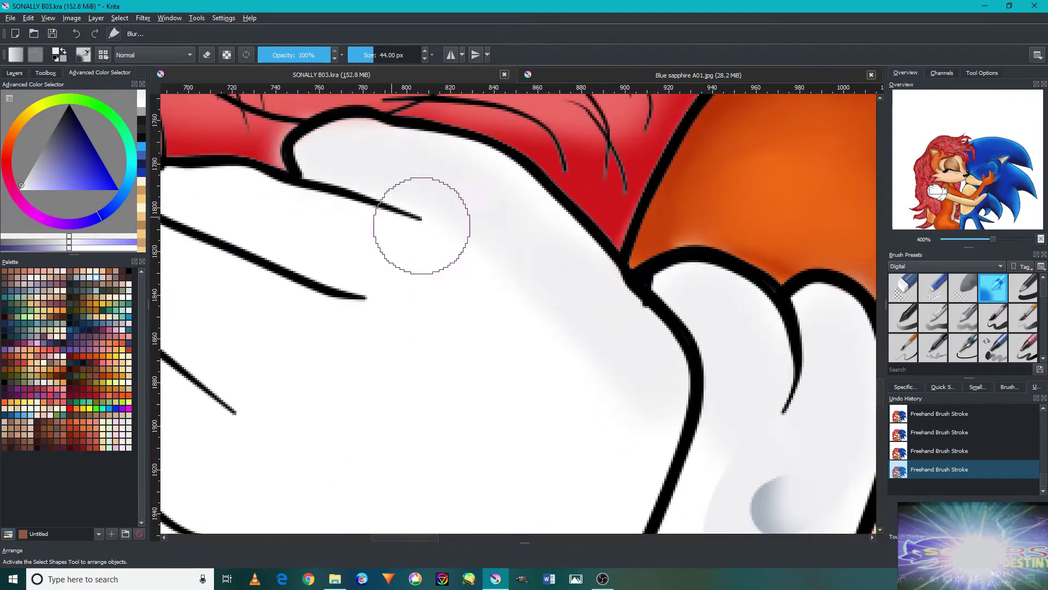
{"action": "left_click_drag", "start_coordinate": [417, 218], "coordinate": [636, 351]}
{"action": "left_click_drag", "start_coordinate": [594, 310], "coordinate": [674, 276]}
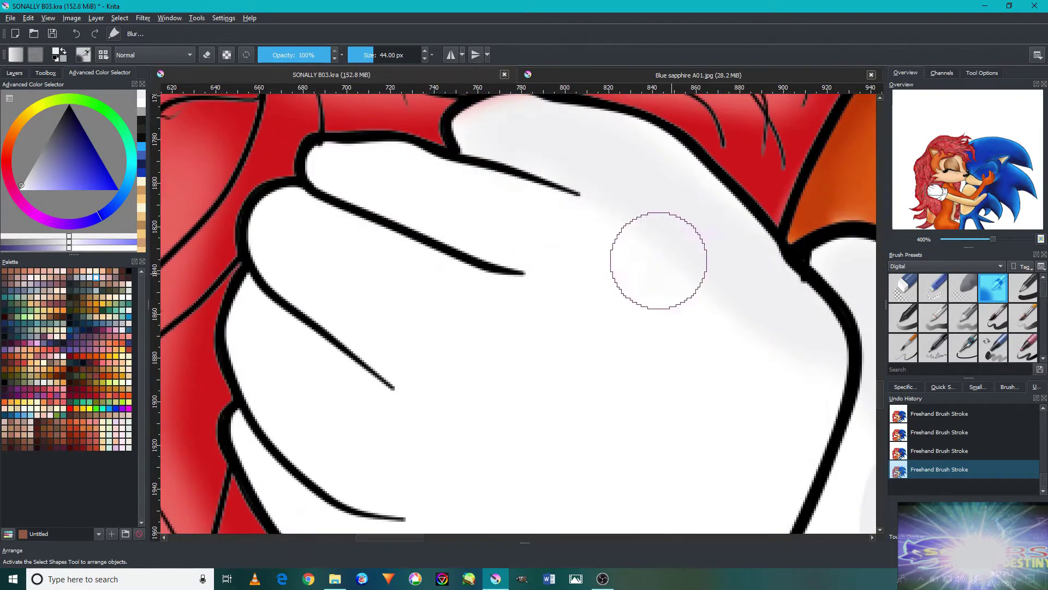
{"action": "left_click", "coordinate": [77, 34]}
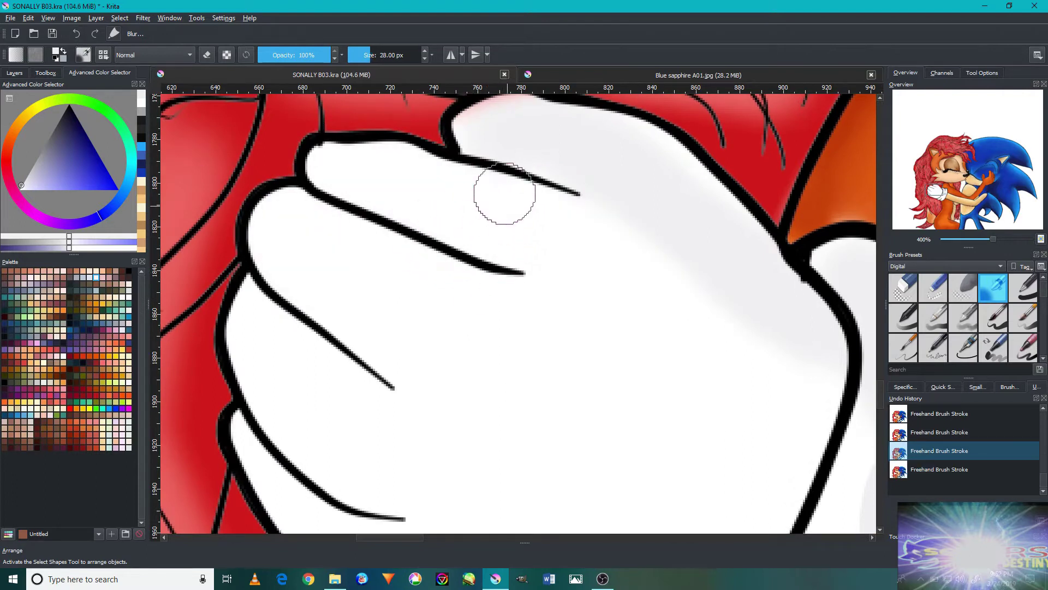
{"action": "key", "text": "ctrl+shift+z"}
{"action": "key", "text": "bracketleft"}
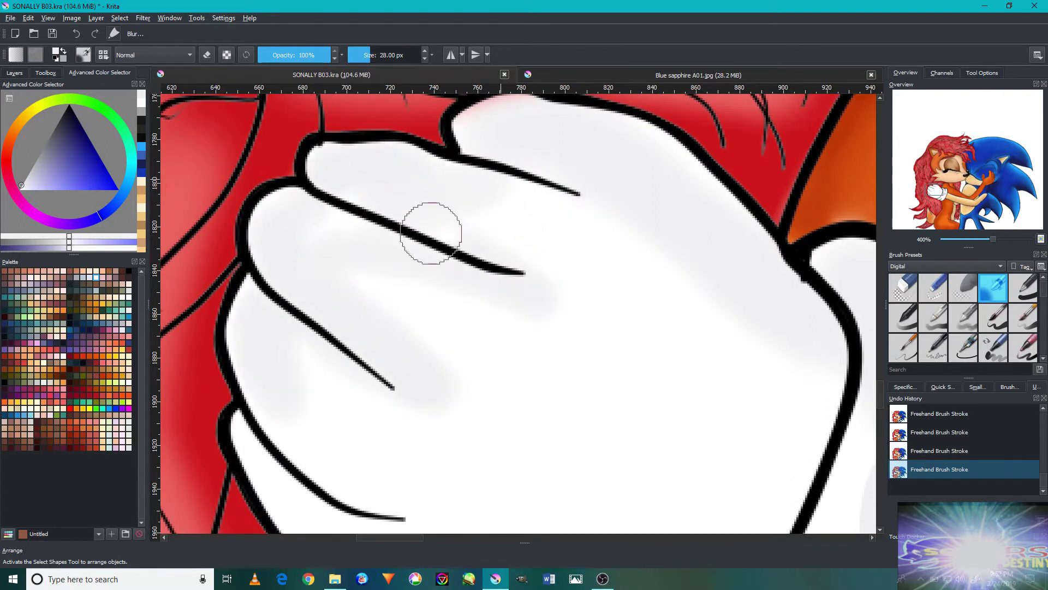
Shade the glove's right side, side and lower edge in soft grey-blue.
{"action": "left_click_drag", "start_coordinate": [655, 458], "coordinate": [705, 383]}
{"action": "scroll", "coordinate": [654, 409], "scroll_direction": "down", "scroll_amount": 3}
{"action": "mouse_move", "coordinate": [787, 208]}
{"action": "left_mouse_down"}
{"action": "mouse_move", "coordinate": [731, 374]}
{"action": "mouse_move", "coordinate": [605, 508]}
{"action": "left_mouse_up"}
{"action": "mouse_move", "coordinate": [552, 478]}
{"action": "left_mouse_down"}
{"action": "mouse_move", "coordinate": [534, 463]}
{"action": "mouse_move", "coordinate": [707, 327]}
{"action": "mouse_move", "coordinate": [670, 442]}
{"action": "left_mouse_up"}
{"action": "mouse_move", "coordinate": [459, 356]}
{"action": "left_mouse_down"}
{"action": "mouse_move", "coordinate": [597, 405]}
{"action": "mouse_move", "coordinate": [501, 456]}
{"action": "mouse_move", "coordinate": [555, 386]}
{"action": "left_mouse_up"}
{"action": "mouse_move", "coordinate": [628, 481]}
{"action": "left_mouse_down"}
{"action": "mouse_move", "coordinate": [456, 433]}
{"action": "mouse_move", "coordinate": [353, 337]}
{"action": "mouse_move", "coordinate": [525, 475]}
{"action": "left_mouse_up"}
{"action": "mouse_move", "coordinate": [330, 339]}
{"action": "left_mouse_down"}
{"action": "mouse_move", "coordinate": [328, 304]}
{"action": "mouse_move", "coordinate": [690, 463]}
{"action": "mouse_move", "coordinate": [604, 346]}
{"action": "left_mouse_up"}
{"action": "left_click_drag", "start_coordinate": [630, 299], "coordinate": [575, 391]}
Smooth the glove shading with a Blur brush preset, then bring up OBS.
{"action": "scroll", "coordinate": [963, 328], "scroll_direction": "down", "scroll_amount": 3}
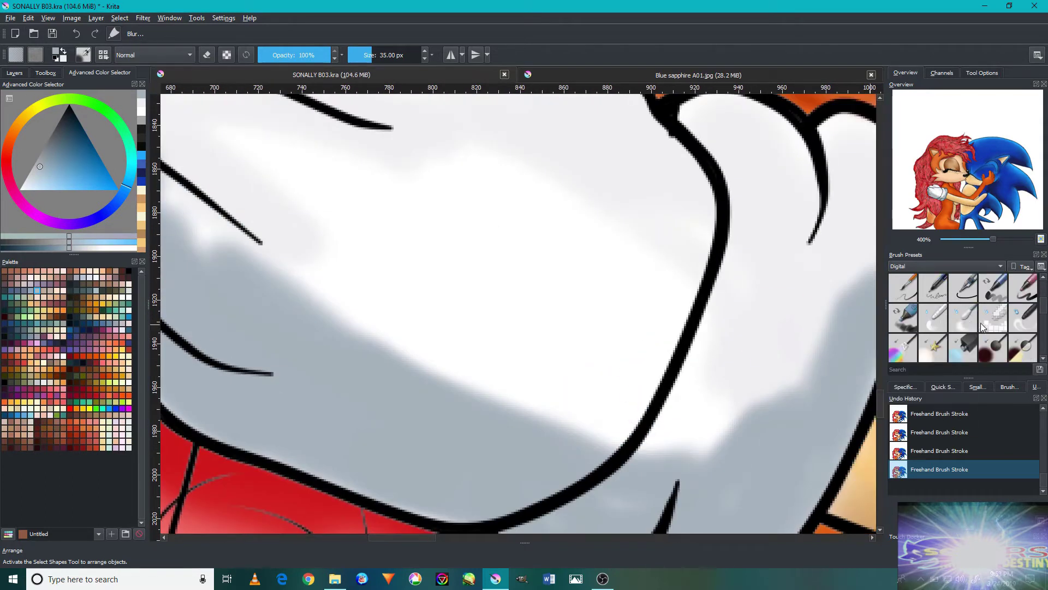
{"action": "left_click", "coordinate": [963, 317]}
{"action": "scroll", "coordinate": [795, 305], "scroll_direction": "down", "scroll_amount": 1}
{"action": "scroll", "coordinate": [574, 266], "scroll_direction": "down", "scroll_amount": 2}
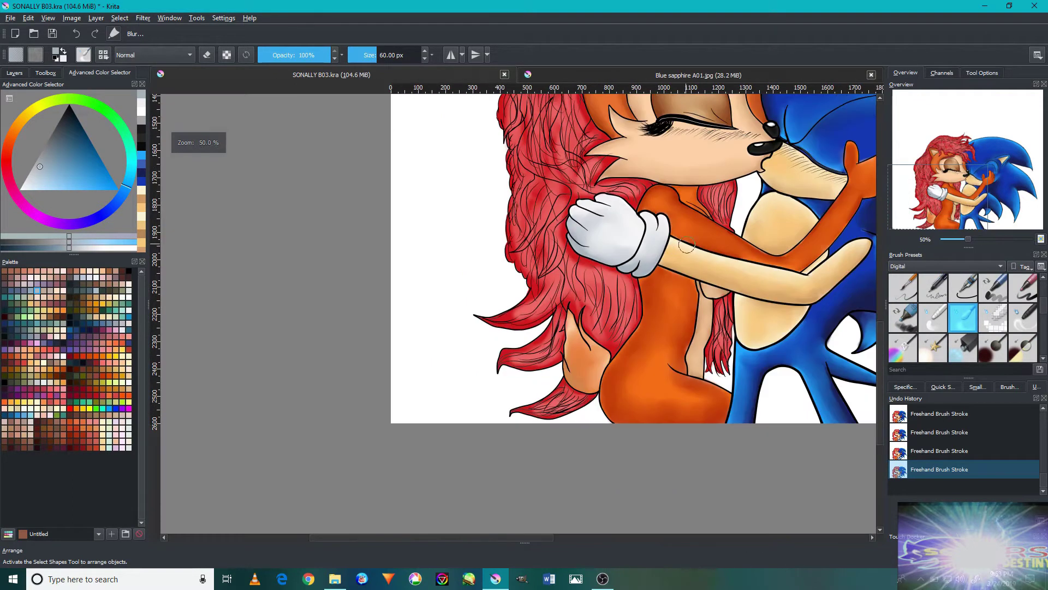
{"action": "scroll", "coordinate": [482, 218], "scroll_direction": "down", "scroll_amount": 3}
{"action": "mouse_move", "coordinate": [732, 273]}
{"action": "left_mouse_down"}
{"action": "mouse_move", "coordinate": [617, 337]}
{"action": "mouse_move", "coordinate": [610, 283]}
{"action": "left_mouse_up"}
{"action": "scroll", "coordinate": [610, 283], "scroll_direction": "down", "scroll_amount": 2}
{"action": "left_click", "coordinate": [603, 579]}
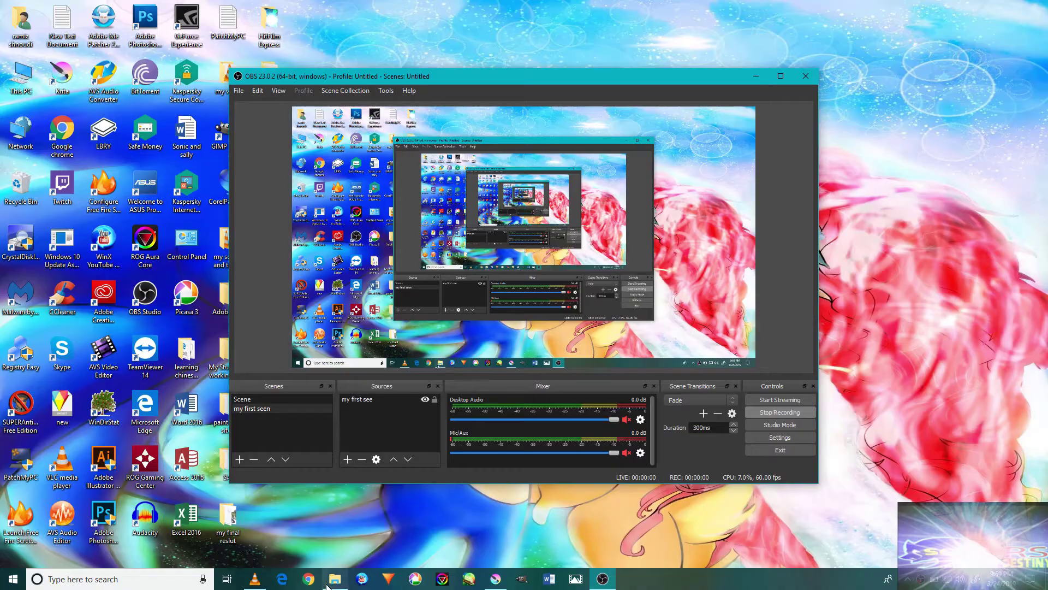
Return from OBS Studio to the Krita window via the taskbar.
{"action": "left_click", "coordinate": [254, 579]}
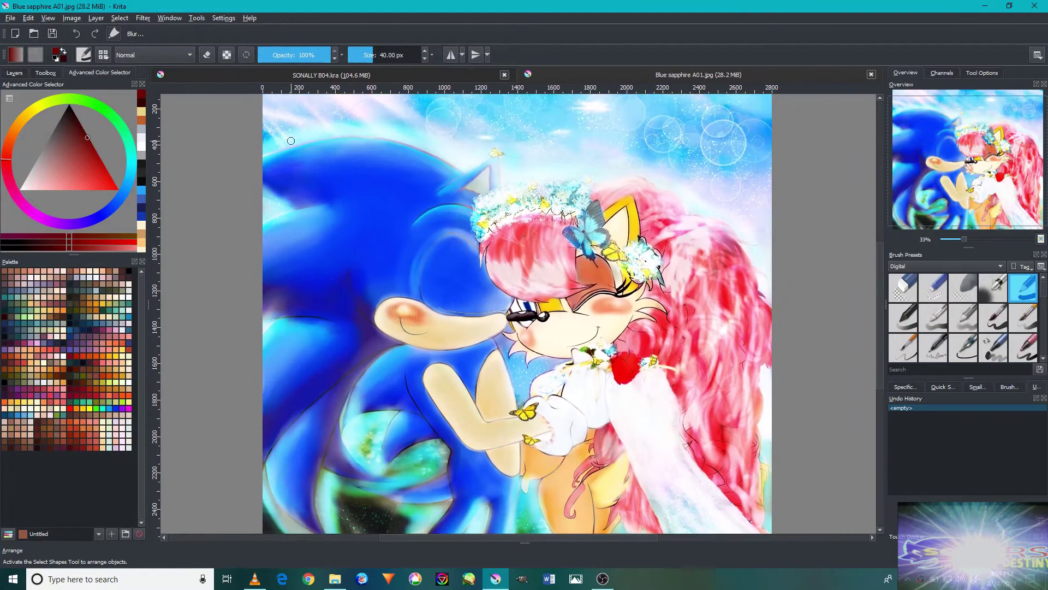
Switch to SONALLY B04.kra, glancing at the Blue sapphire A01.jpg reference on the way.
{"action": "left_click", "coordinate": [301, 75]}
{"action": "scroll", "coordinate": [273, 164], "scroll_direction": "down", "scroll_amount": 3}
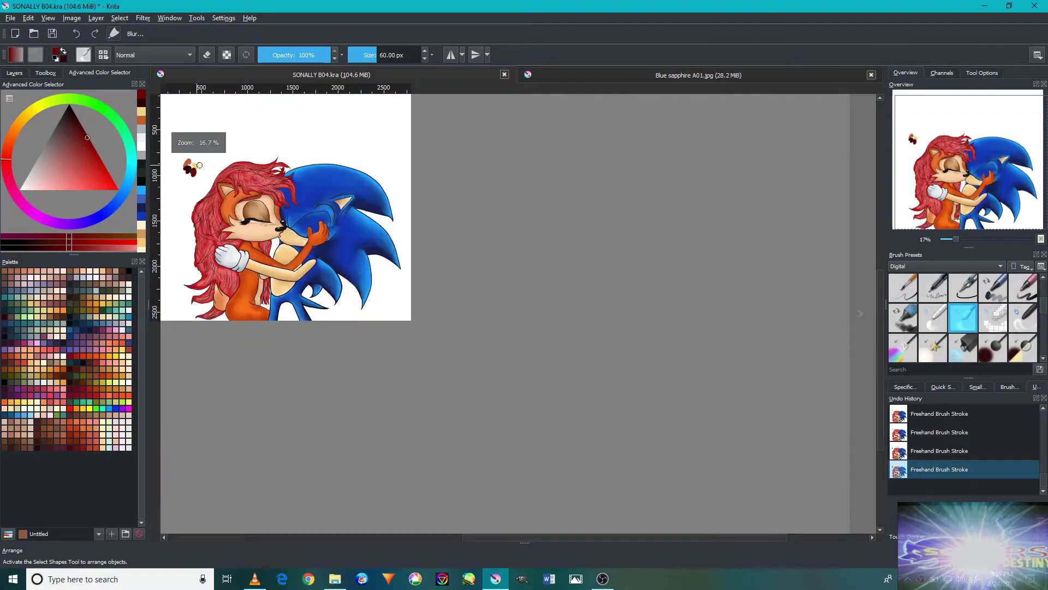
{"action": "scroll", "coordinate": [246, 209], "scroll_direction": "up", "scroll_amount": 6}
{"action": "scroll", "coordinate": [355, 264], "scroll_direction": "up", "scroll_amount": 3}
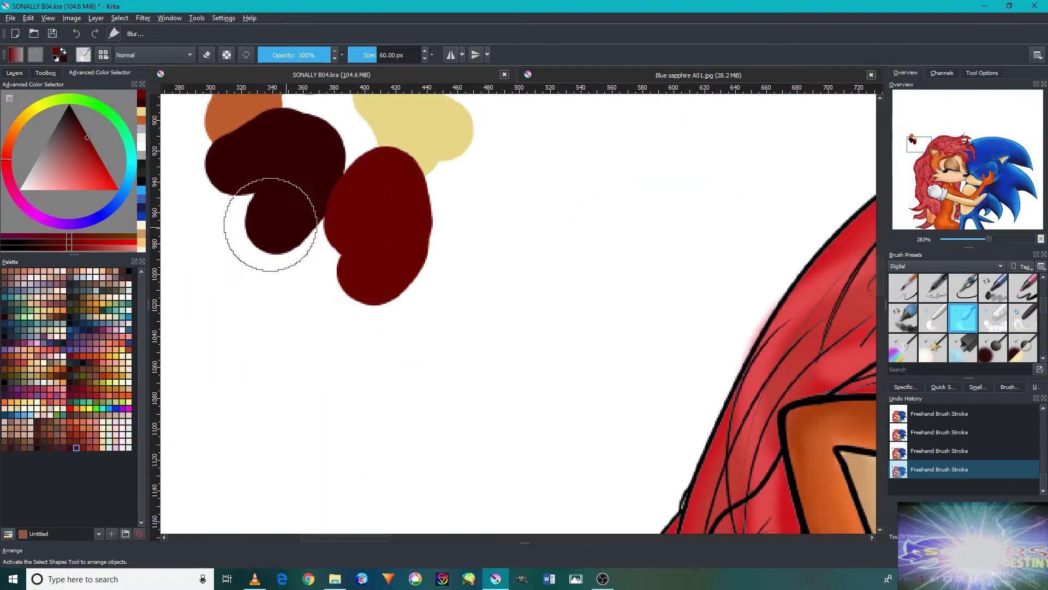
{"action": "left_click", "coordinate": [598, 78]}
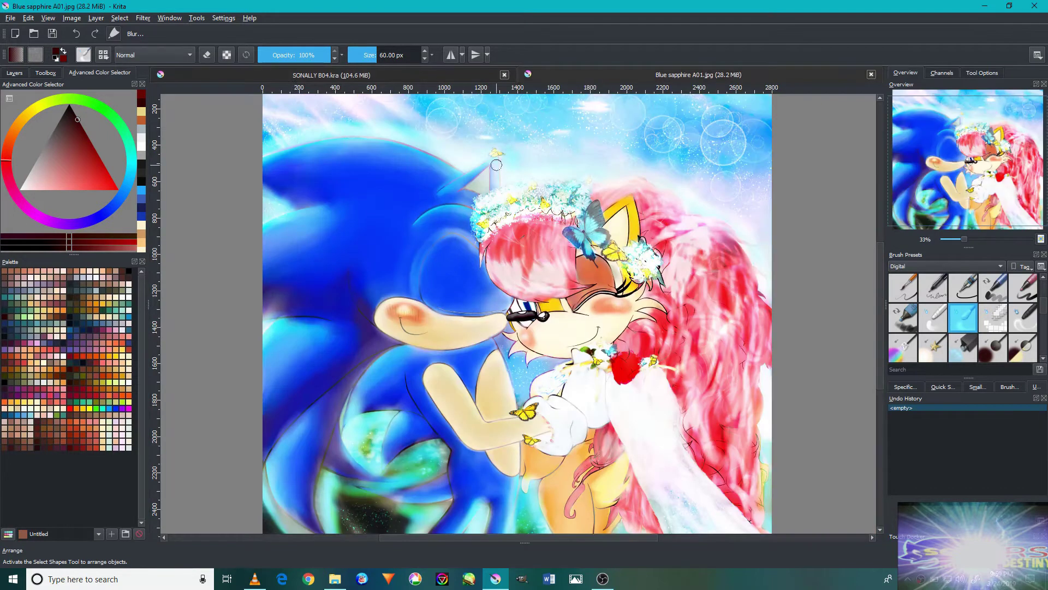
{"action": "left_click", "coordinate": [327, 75]}
{"action": "scroll", "coordinate": [494, 305], "scroll_direction": "down", "scroll_amount": 5}
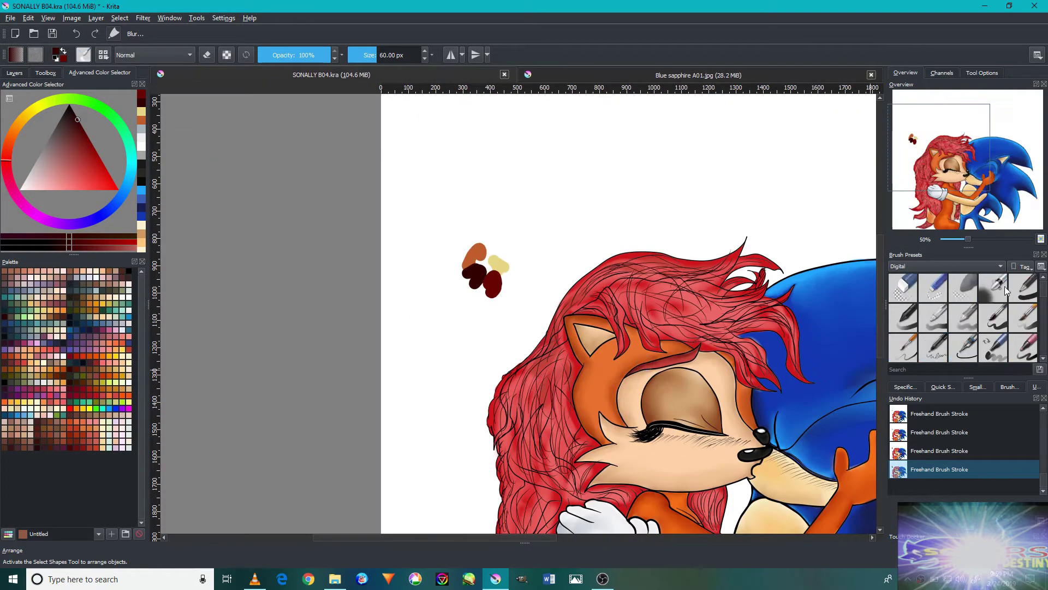
Undo a trial dark red hair stroke and add a new Layer 4 above Layer 3.
{"action": "left_click", "coordinate": [15, 73]}
{"action": "scroll", "coordinate": [433, 382], "scroll_direction": "up", "scroll_amount": 1}
{"action": "scroll", "coordinate": [442, 306], "scroll_direction": "up", "scroll_amount": 2}
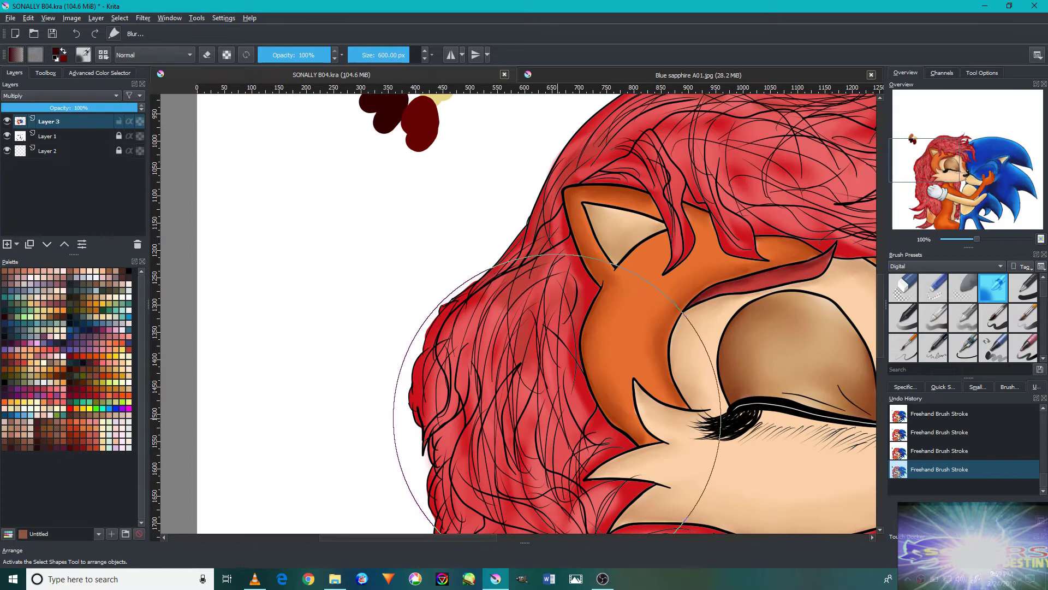
{"action": "scroll", "coordinate": [437, 262], "scroll_direction": "up", "scroll_amount": 1}
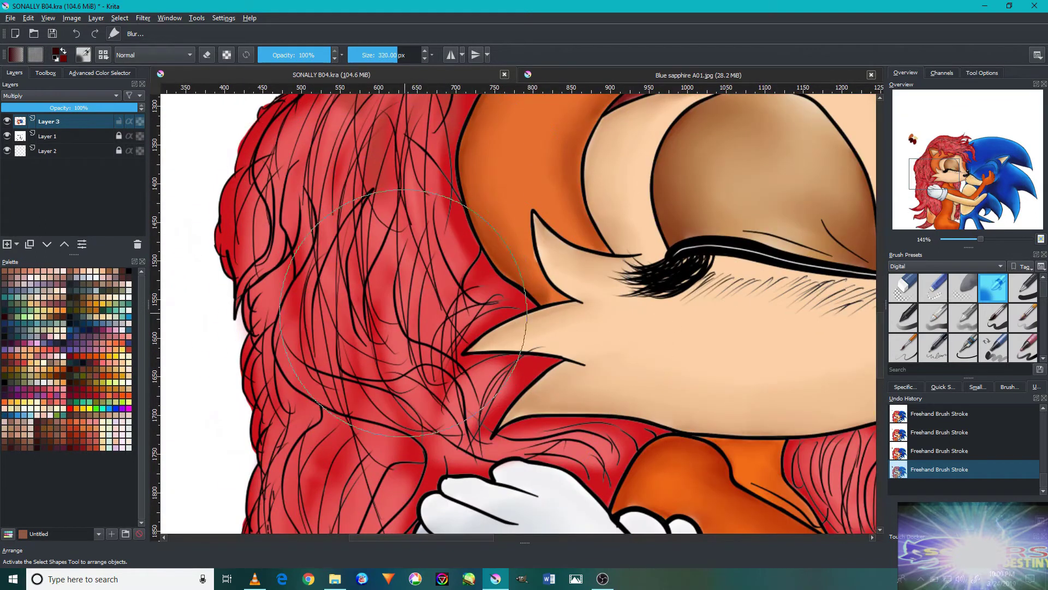
{"action": "left_click_drag", "start_coordinate": [448, 251], "coordinate": [436, 179]}
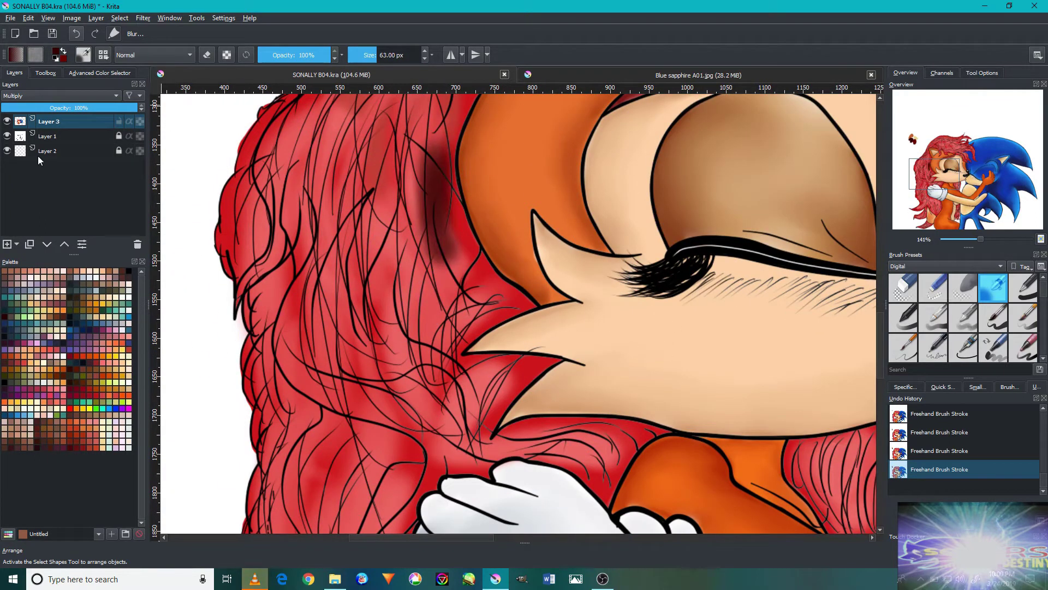
{"action": "left_click", "coordinate": [76, 38]}
{"action": "left_click", "coordinate": [76, 38]}
{"action": "left_click", "coordinate": [7, 244]}
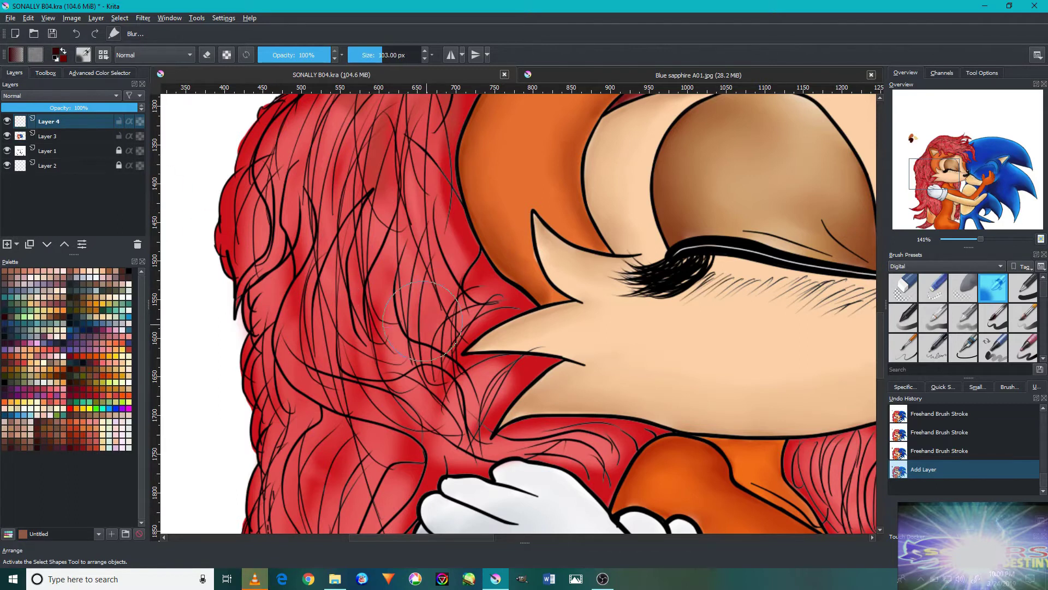
Paint dark red shading strokes into Sally's hair, lowering Layer 4's opacity to about 46%.
{"action": "left_click_drag", "start_coordinate": [426, 324], "coordinate": [398, 206]}
{"action": "scroll", "coordinate": [398, 206], "scroll_direction": "down", "scroll_amount": 3}
{"action": "left_click_drag", "start_coordinate": [355, 437], "coordinate": [386, 274]}
{"action": "scroll", "coordinate": [386, 273], "scroll_direction": "down", "scroll_amount": 3}
{"action": "scroll", "coordinate": [351, 246], "scroll_direction": "down", "scroll_amount": 3}
{"action": "left_click_drag", "start_coordinate": [475, 404], "coordinate": [499, 295]}
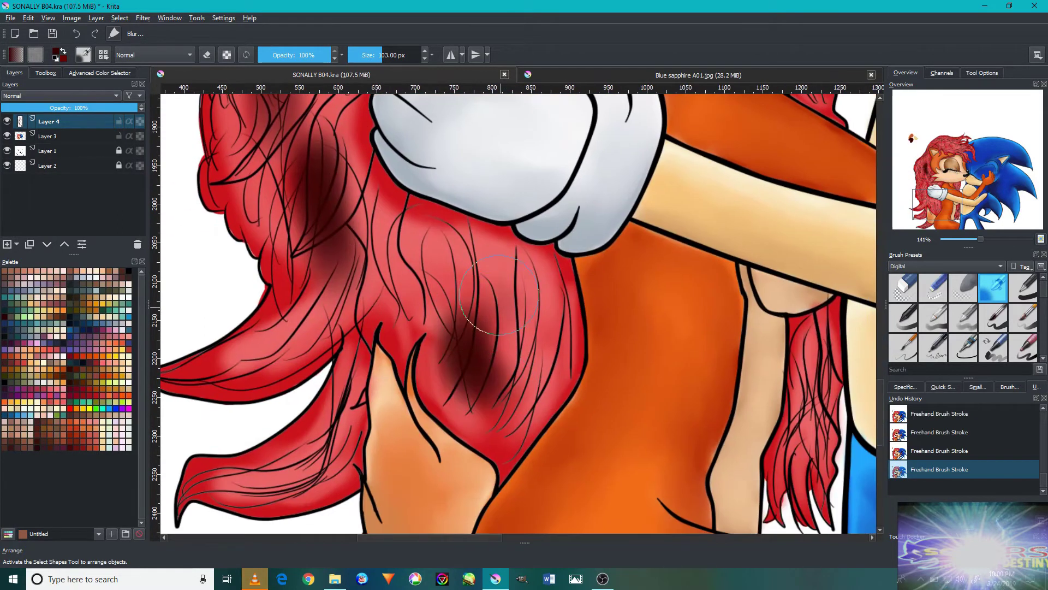
{"action": "left_click", "coordinate": [66, 108]}
{"action": "scroll", "coordinate": [356, 164], "scroll_direction": "down", "scroll_amount": 3}
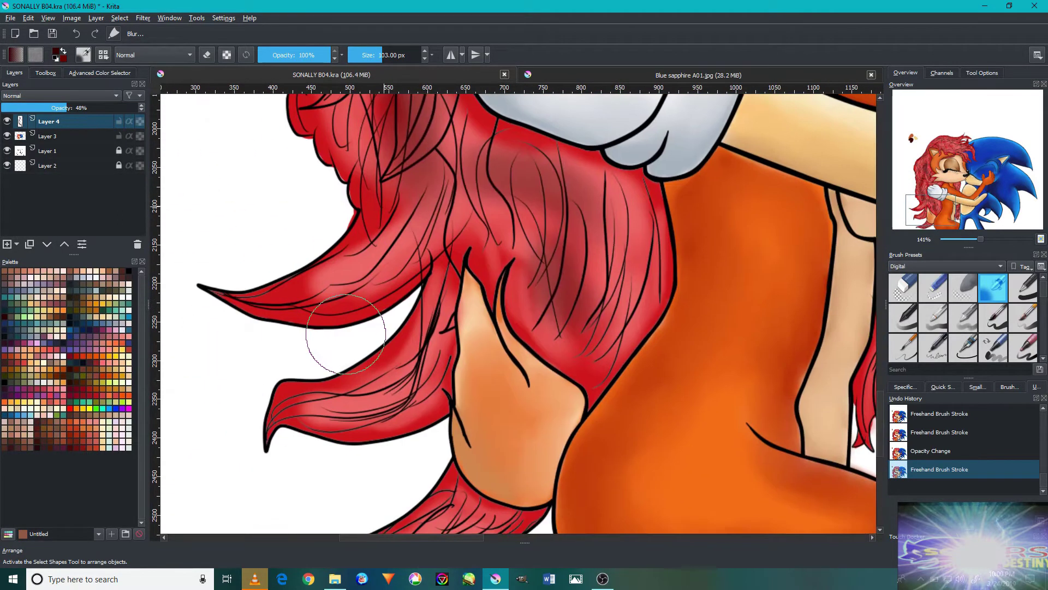
{"action": "left_click_drag", "start_coordinate": [295, 323], "coordinate": [350, 349]}
{"action": "scroll", "coordinate": [383, 382], "scroll_direction": "down", "scroll_amount": 2, "text": "ctrl"}
Zoom in and darken the lower red hair with a translucent shading stroke.
{"action": "scroll", "coordinate": [445, 451], "scroll_direction": "up", "scroll_amount": 3, "text": "ctrl"}
{"action": "scroll", "coordinate": [445, 453], "scroll_direction": "down", "scroll_amount": 5}
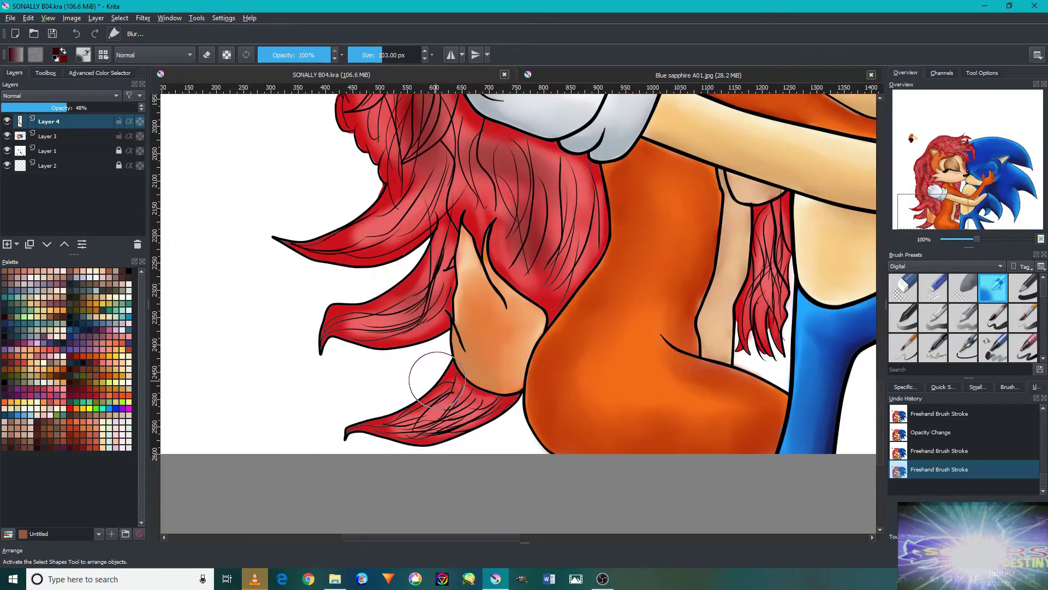
{"action": "scroll", "coordinate": [466, 344], "scroll_direction": "up", "scroll_amount": 5}
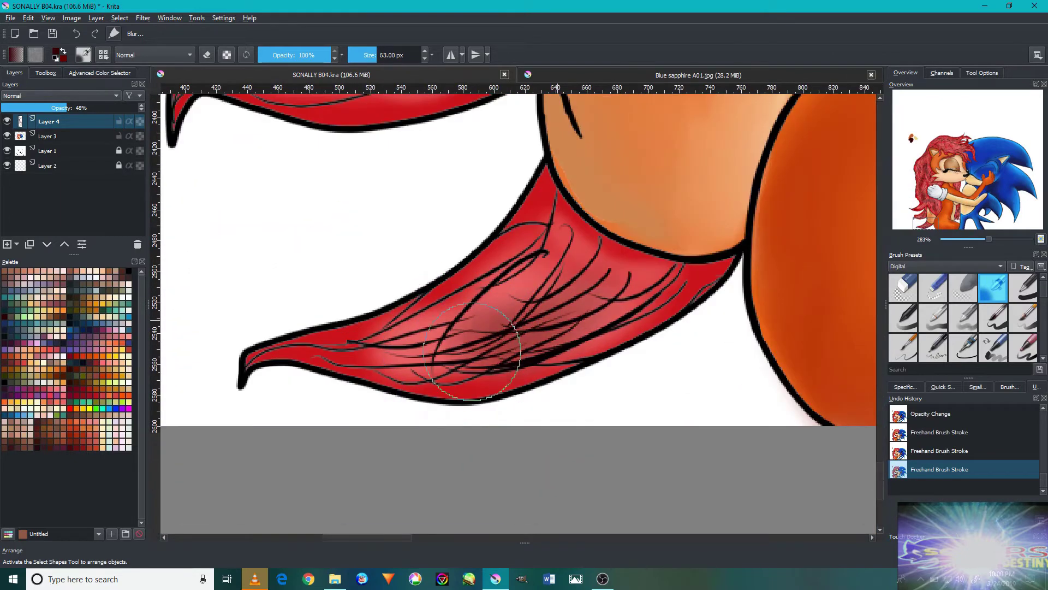
{"action": "scroll", "coordinate": [469, 339], "scroll_direction": "up", "scroll_amount": 2}
{"action": "scroll", "coordinate": [464, 284], "scroll_direction": "up", "scroll_amount": 1}
{"action": "scroll", "coordinate": [459, 246], "scroll_direction": "up", "scroll_amount": 1}
{"action": "scroll", "coordinate": [452, 206], "scroll_direction": "up", "scroll_amount": 2}
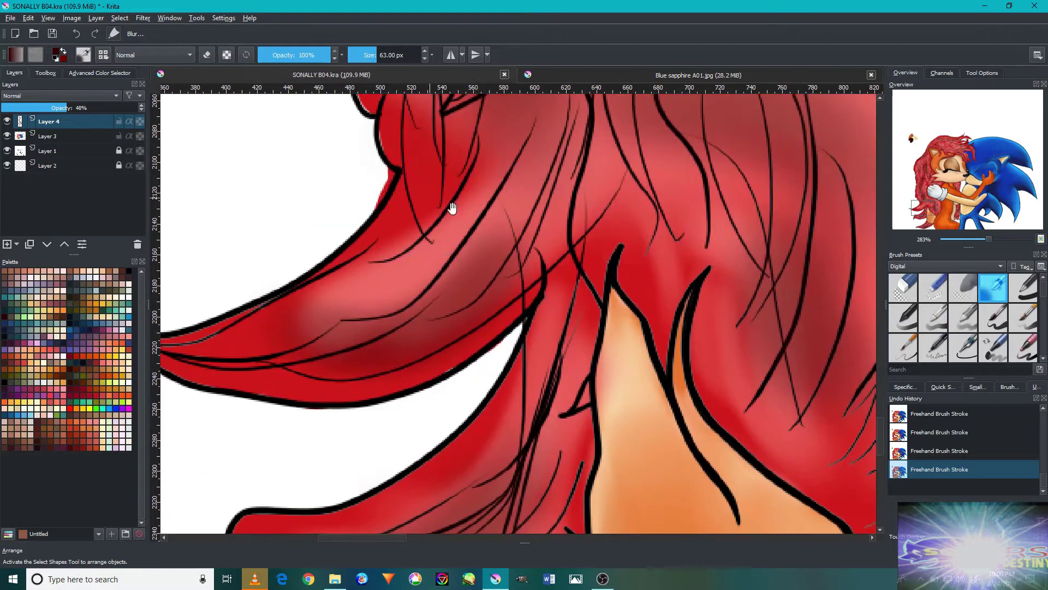
{"action": "scroll", "coordinate": [480, 417], "scroll_direction": "up", "scroll_amount": 3}
{"action": "scroll", "coordinate": [487, 416], "scroll_direction": "up", "scroll_amount": 3}
{"action": "scroll", "coordinate": [470, 444], "scroll_direction": "up", "scroll_amount": 2}
{"action": "scroll", "coordinate": [511, 437], "scroll_direction": "up", "scroll_amount": 2}
{"action": "scroll", "coordinate": [503, 421], "scroll_direction": "up", "scroll_amount": 3}
{"action": "scroll", "coordinate": [519, 393], "scroll_direction": "up", "scroll_amount": 3}
{"action": "scroll", "coordinate": [536, 366], "scroll_direction": "up", "scroll_amount": 3}
{"action": "scroll", "coordinate": [553, 339], "scroll_direction": "up", "scroll_amount": 3}
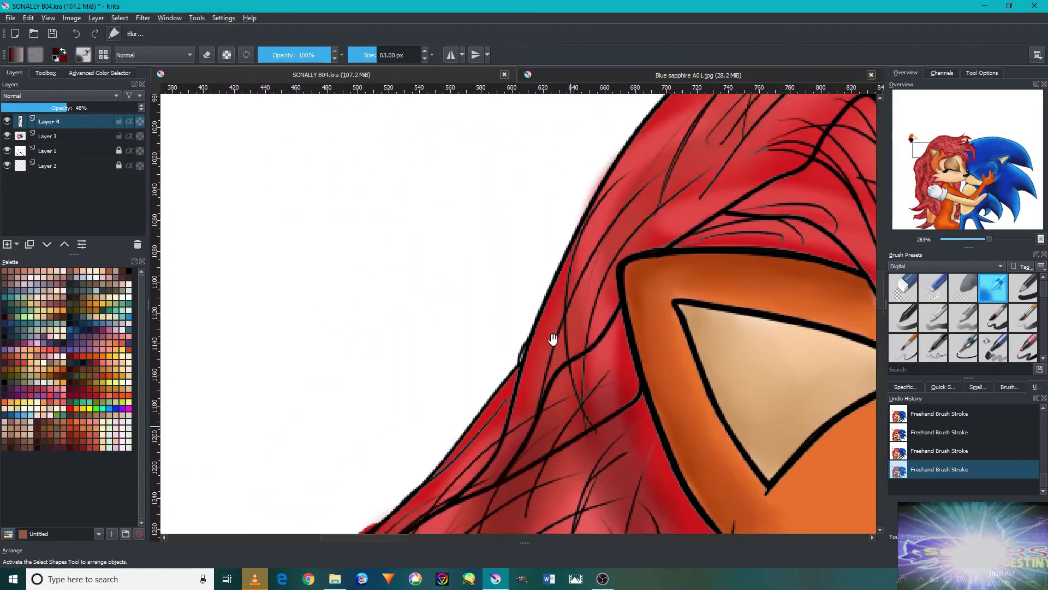
{"action": "scroll", "coordinate": [552, 339], "scroll_direction": "up", "scroll_amount": 3}
{"action": "scroll", "coordinate": [655, 316], "scroll_direction": "down", "scroll_amount": 2}
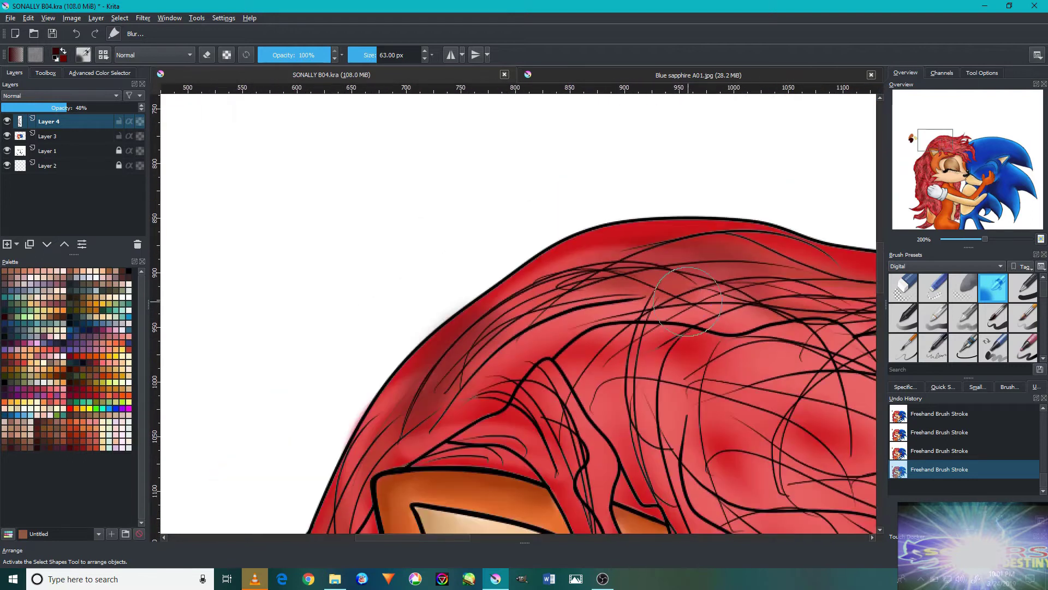
{"action": "scroll", "coordinate": [670, 291], "scroll_direction": "down", "scroll_amount": 5}
{"action": "scroll", "coordinate": [519, 293], "scroll_direction": "up", "scroll_amount": 5}
{"action": "scroll", "coordinate": [519, 293], "scroll_direction": "down", "scroll_amount": 2}
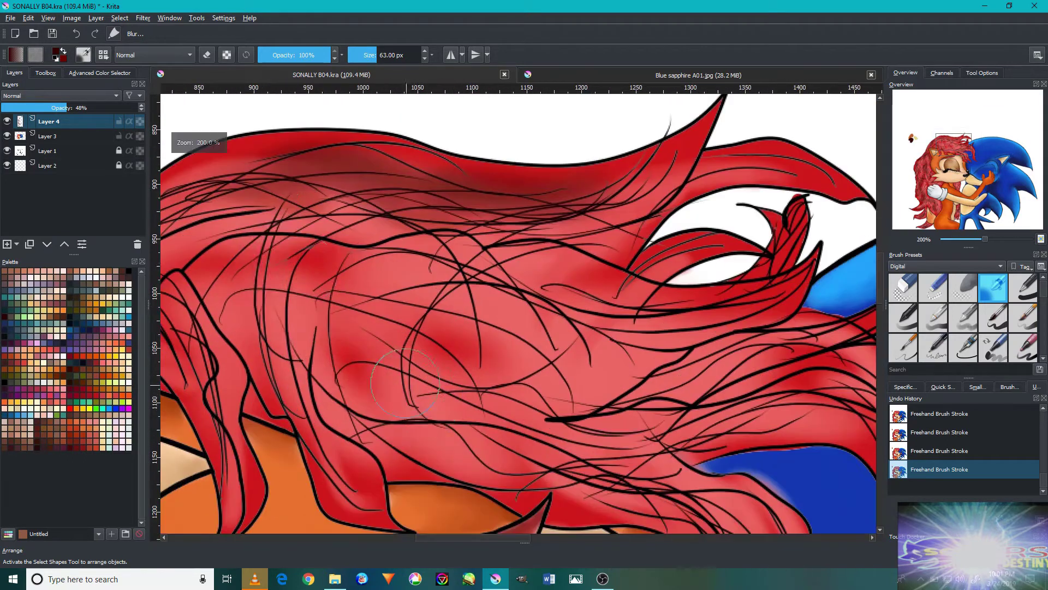
{"action": "scroll", "coordinate": [325, 352], "scroll_direction": "down", "scroll_amount": 1}
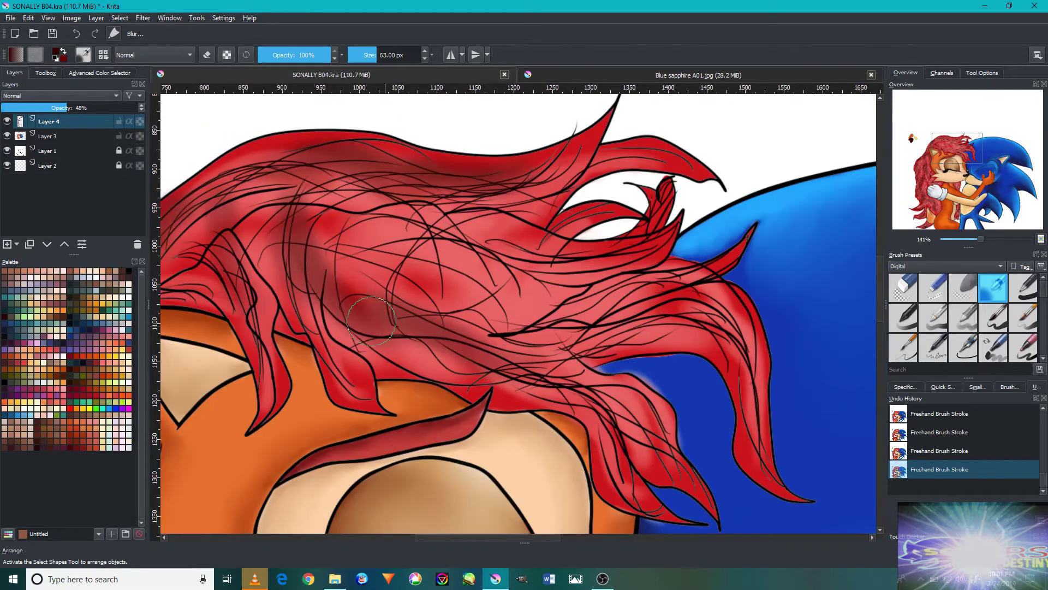
{"action": "scroll", "coordinate": [532, 300], "scroll_direction": "down", "scroll_amount": 4}
{"action": "scroll", "coordinate": [445, 404], "scroll_direction": "up", "scroll_amount": 2}
{"action": "scroll", "coordinate": [445, 404], "scroll_direction": "up", "scroll_amount": 3}
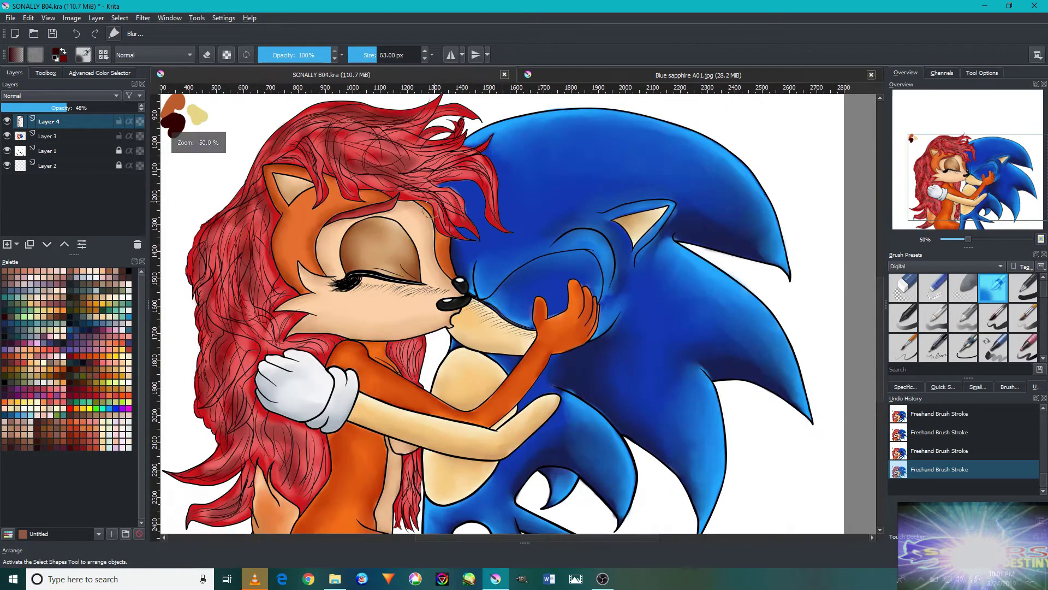
{"action": "scroll", "coordinate": [445, 404], "scroll_direction": "up", "scroll_amount": 6}
{"action": "scroll", "coordinate": [445, 404], "scroll_direction": "down", "scroll_amount": 4}
{"action": "scroll", "coordinate": [453, 399], "scroll_direction": "up", "scroll_amount": 3}
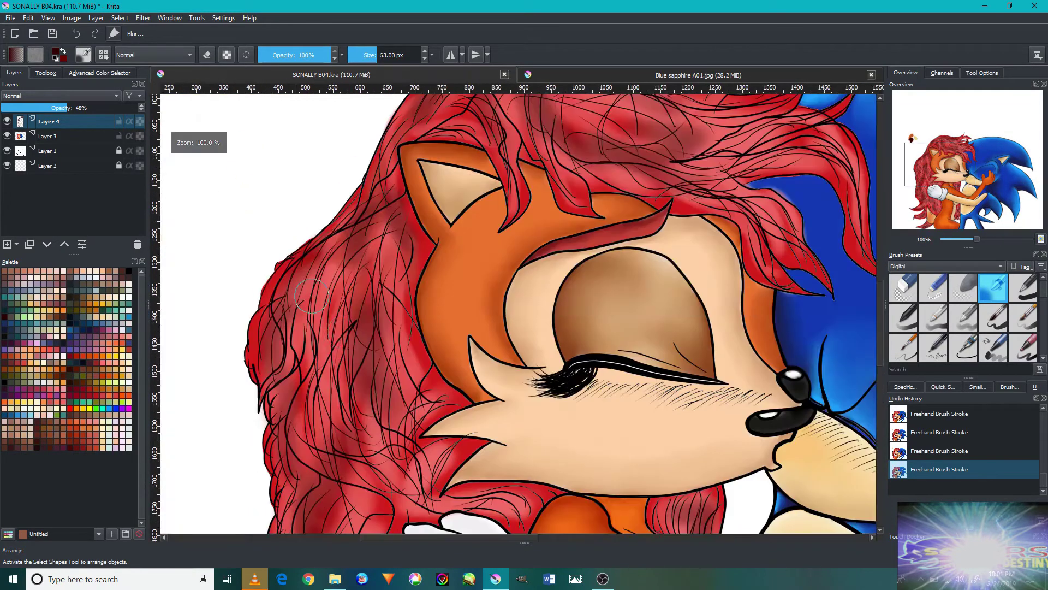
{"action": "scroll", "coordinate": [456, 396], "scroll_direction": "up", "scroll_amount": 1}
{"action": "scroll", "coordinate": [456, 396], "scroll_direction": "down", "scroll_amount": 4}
{"action": "scroll", "coordinate": [552, 478], "scroll_direction": "up", "scroll_amount": 1}
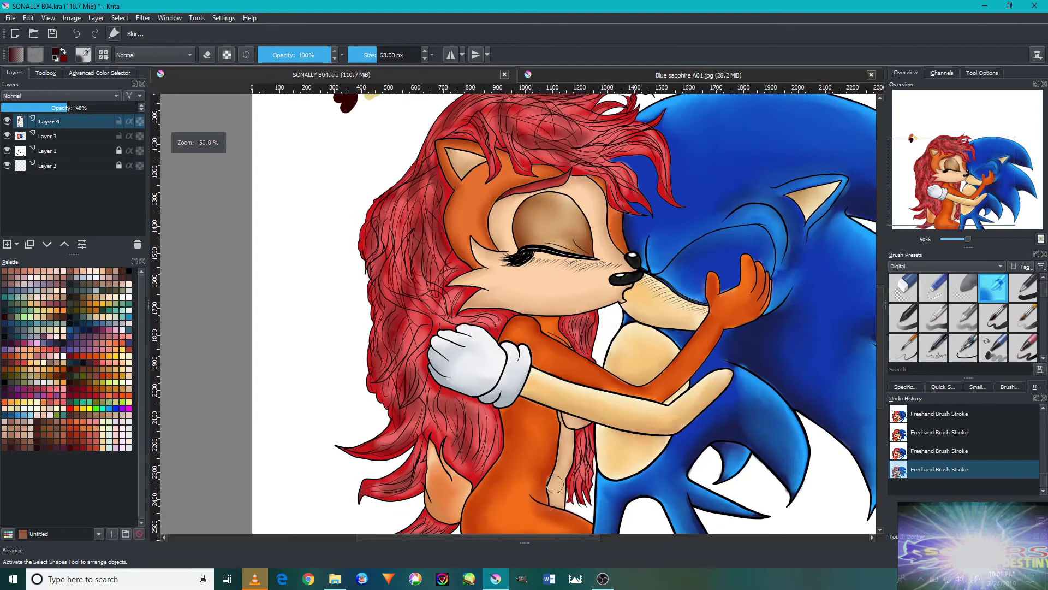
{"action": "scroll", "coordinate": [547, 464], "scroll_direction": "up", "scroll_amount": 1}
{"action": "scroll", "coordinate": [540, 445], "scroll_direction": "up", "scroll_amount": 1}
{"action": "scroll", "coordinate": [534, 431], "scroll_direction": "up", "scroll_amount": 1}
{"action": "left_click_drag", "start_coordinate": [532, 429], "coordinate": [539, 343]}
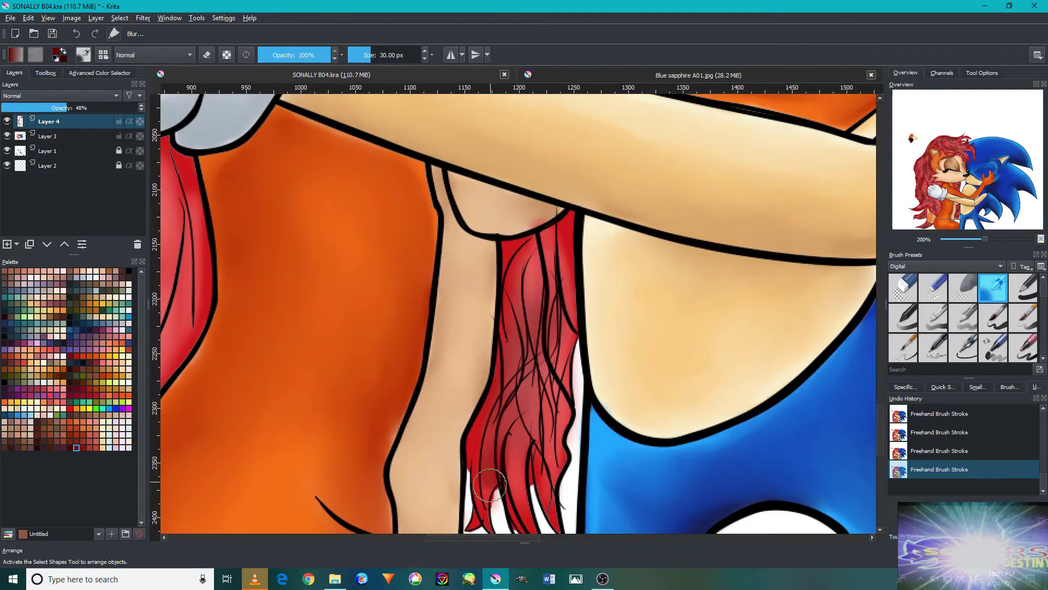
{"action": "scroll", "coordinate": [489, 470], "scroll_direction": "down", "scroll_amount": 4}
{"action": "scroll", "coordinate": [393, 350], "scroll_direction": "up", "scroll_amount": 3}
{"action": "scroll", "coordinate": [378, 334], "scroll_direction": "up", "scroll_amount": 1}
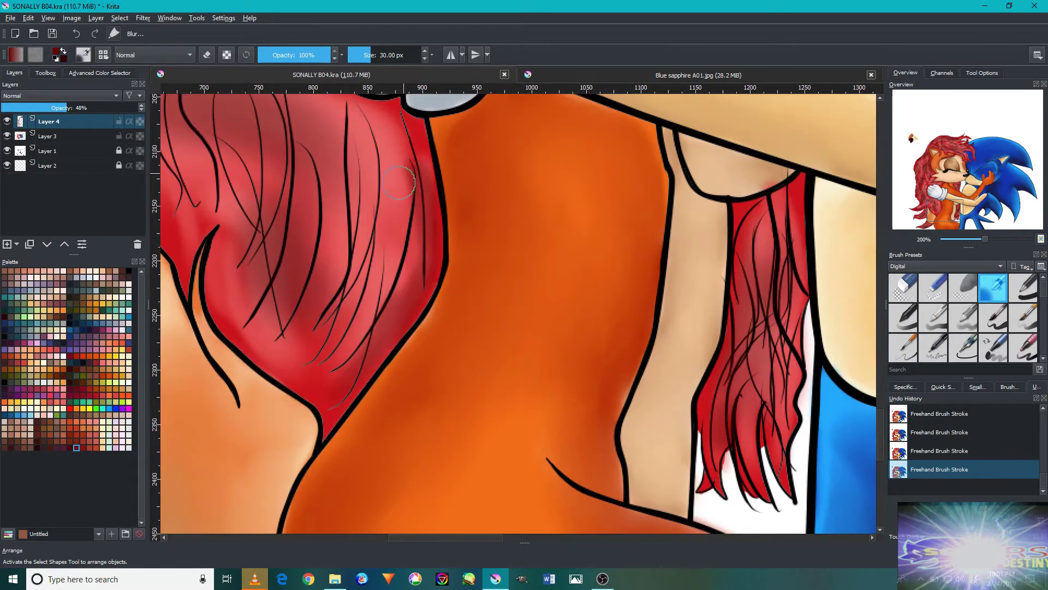
Darken gaps in the hair with shading strokes, then pan along the top of the hair.
{"action": "left_click_drag", "start_coordinate": [382, 248], "coordinate": [546, 389]}
{"action": "left_click_drag", "start_coordinate": [410, 272], "coordinate": [349, 328]}
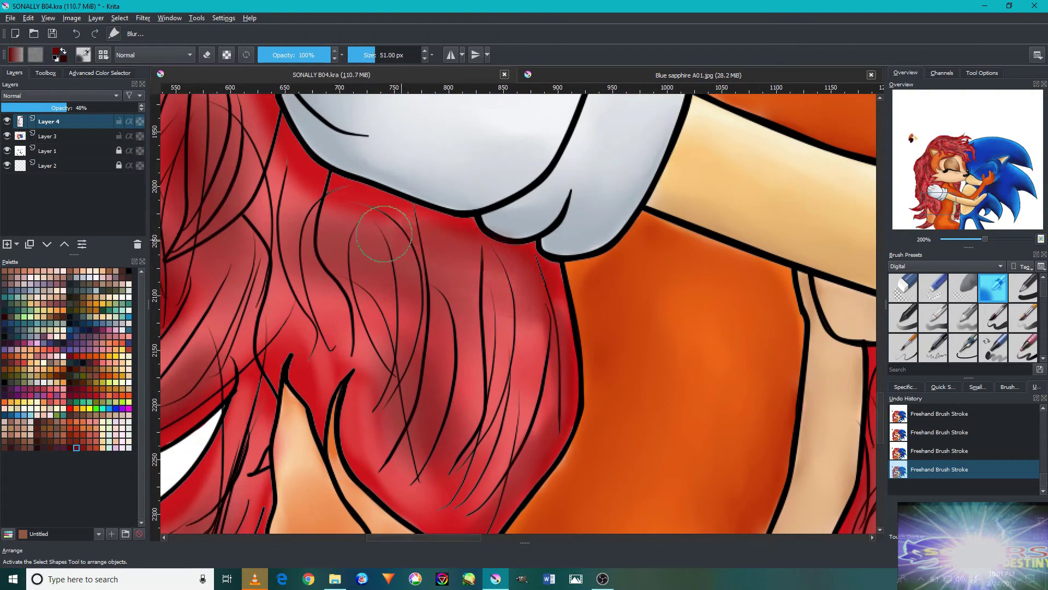
{"action": "mouse_move", "coordinate": [228, 229]}
{"action": "left_mouse_down"}
{"action": "mouse_move", "coordinate": [340, 332]}
{"action": "mouse_move", "coordinate": [344, 437]}
{"action": "left_mouse_up"}
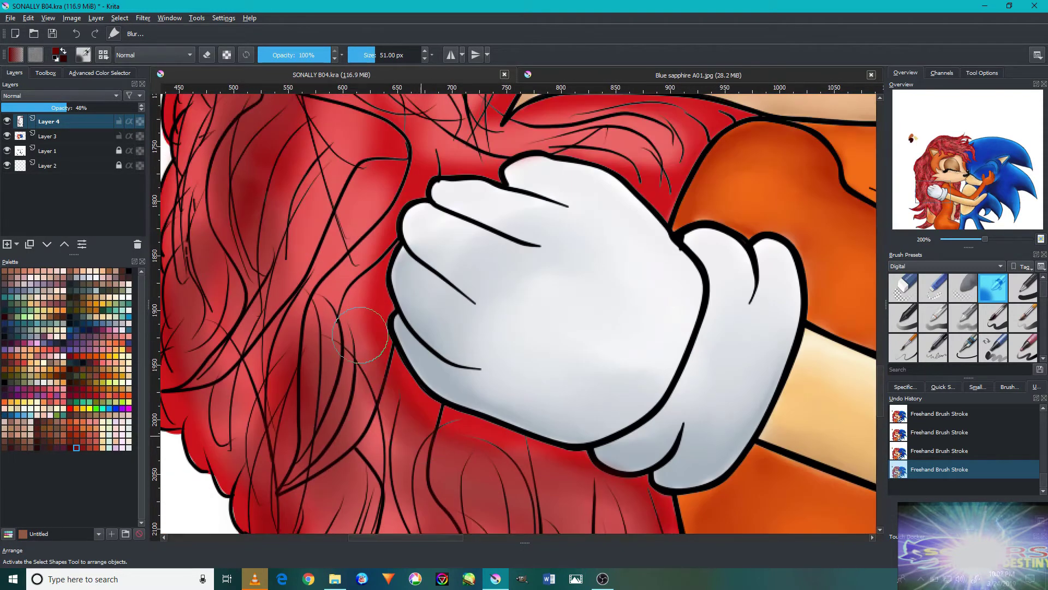
{"action": "left_click_drag", "start_coordinate": [437, 230], "coordinate": [437, 338]}
{"action": "left_click_drag", "start_coordinate": [551, 235], "coordinate": [554, 345]}
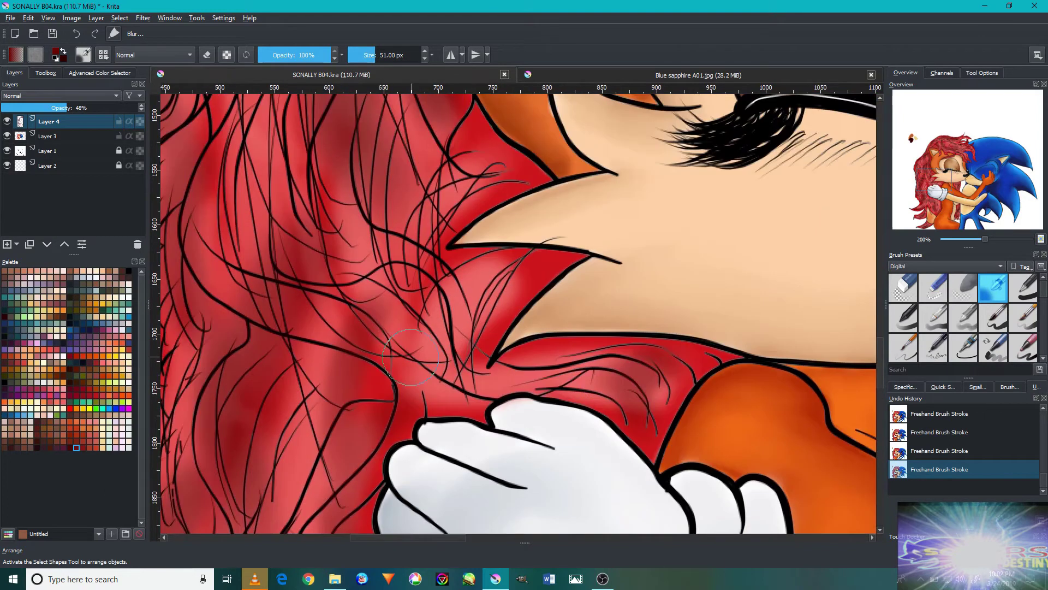
{"action": "left_click_drag", "start_coordinate": [606, 302], "coordinate": [612, 433]}
{"action": "left_click_drag", "start_coordinate": [377, 137], "coordinate": [374, 278]}
{"action": "left_click_drag", "start_coordinate": [404, 110], "coordinate": [407, 292]}
{"action": "left_click_drag", "start_coordinate": [359, 118], "coordinate": [355, 229]}
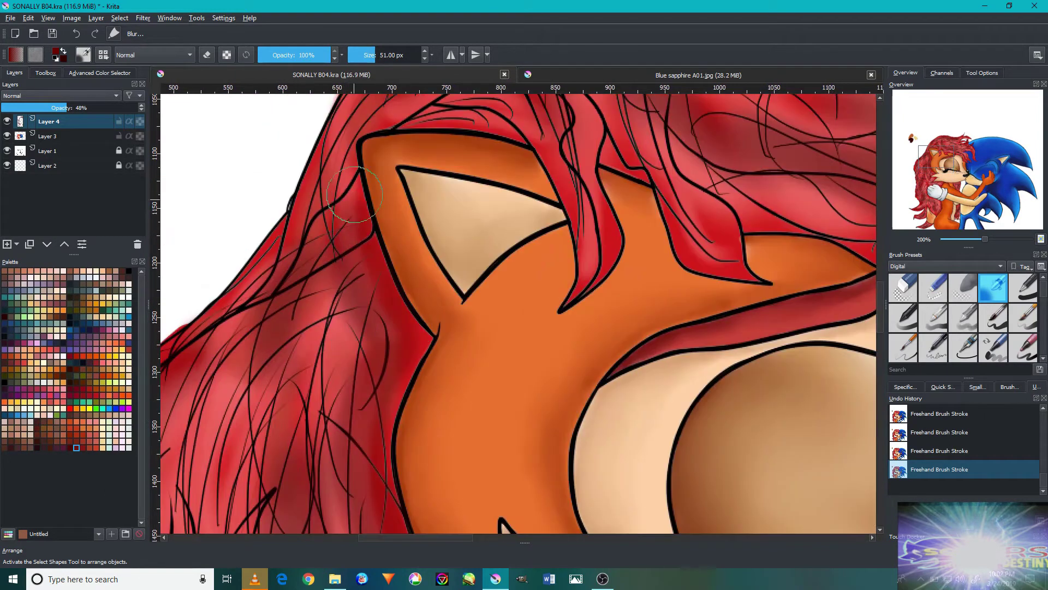
{"action": "left_click_drag", "start_coordinate": [332, 293], "coordinate": [431, 240]}
{"action": "left_click_drag", "start_coordinate": [351, 290], "coordinate": [318, 368]}
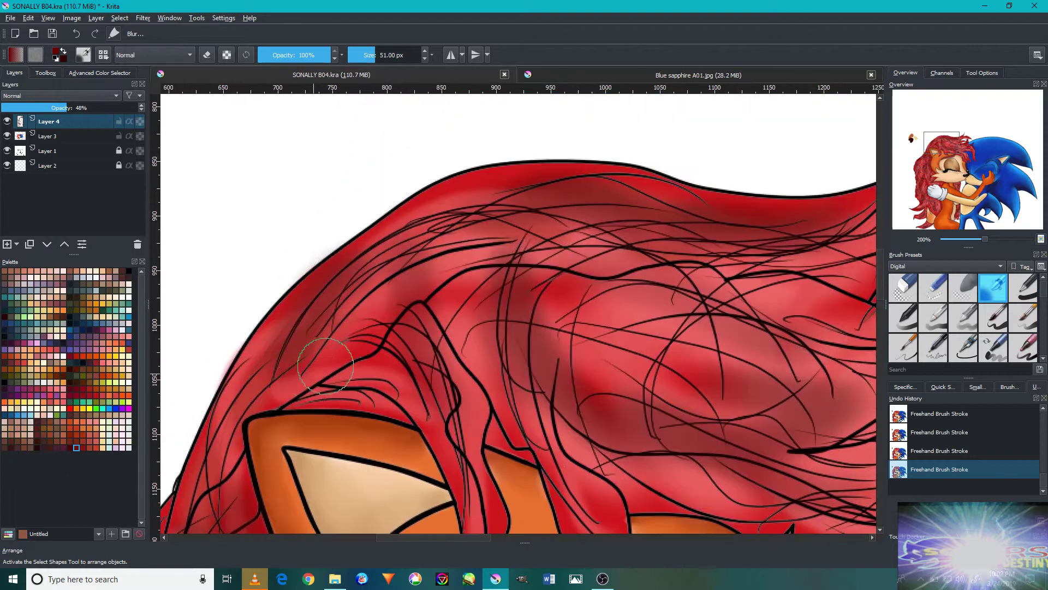
{"action": "left_click_drag", "start_coordinate": [726, 281], "coordinate": [391, 380]}
{"action": "left_click_drag", "start_coordinate": [598, 348], "coordinate": [326, 306]}
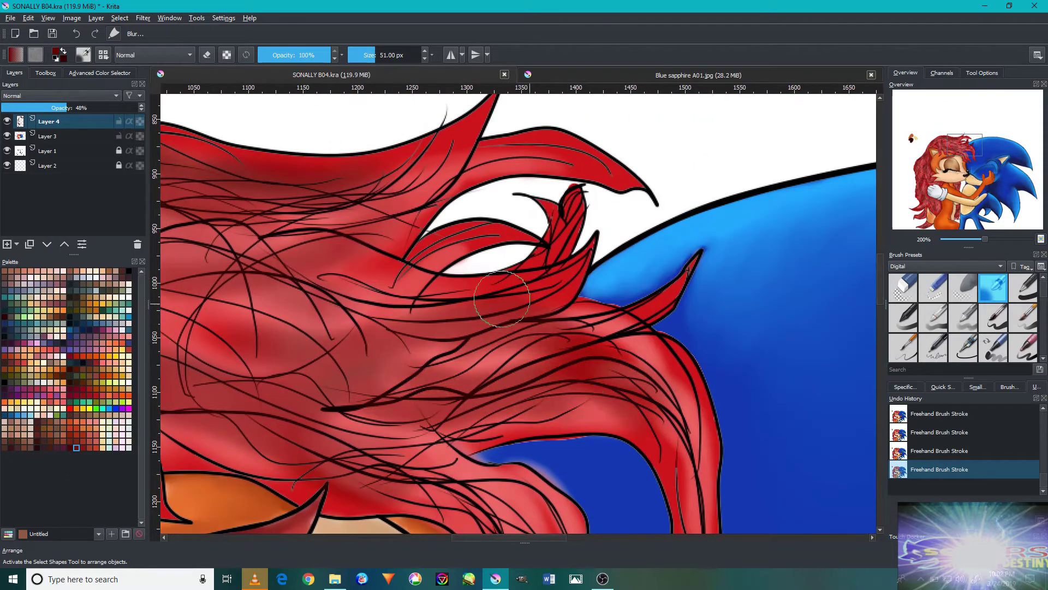
Zoom and scroll around the canvas to review the hair shading.
{"action": "scroll", "coordinate": [410, 318], "scroll_direction": "down", "scroll_amount": 4}
{"action": "scroll", "coordinate": [409, 318], "scroll_direction": "up", "scroll_amount": 1}
{"action": "scroll", "coordinate": [410, 318], "scroll_direction": "up", "scroll_amount": 2}
{"action": "scroll", "coordinate": [410, 318], "scroll_direction": "up", "scroll_amount": 2}
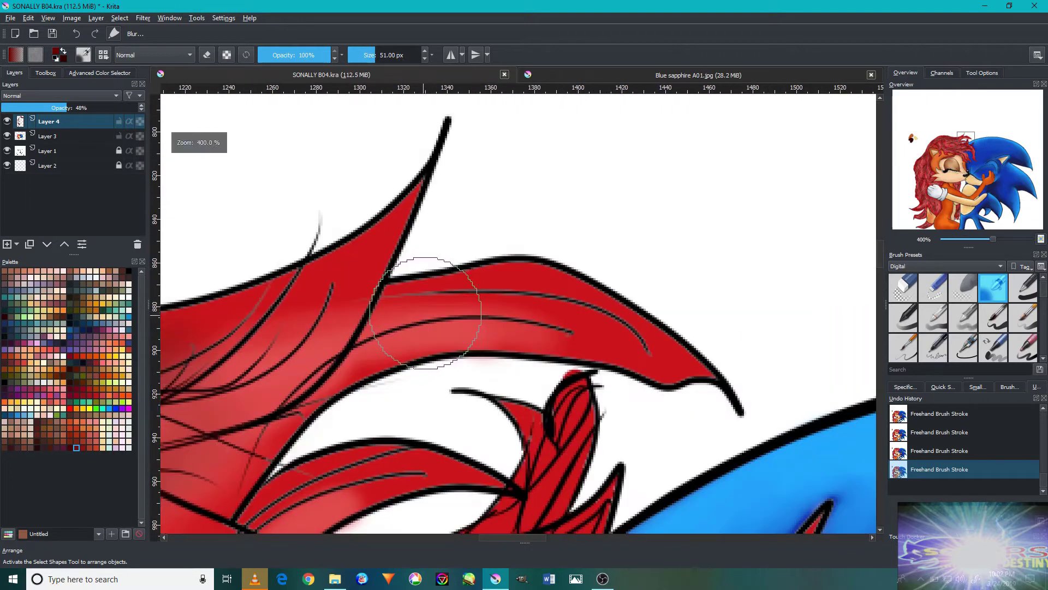
{"action": "scroll", "coordinate": [338, 334], "scroll_direction": "left", "scroll_amount": 5}
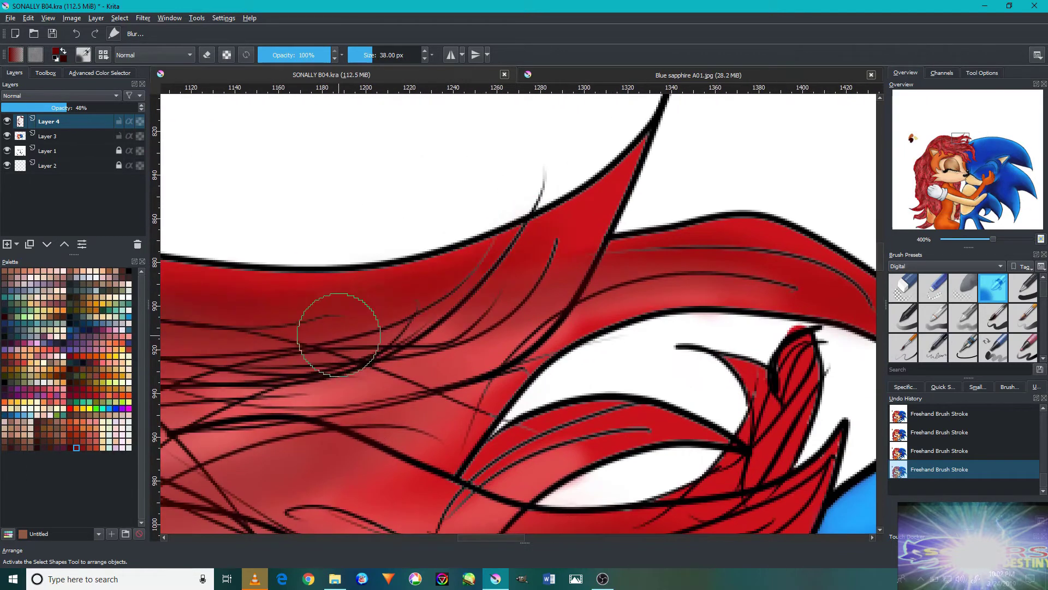
{"action": "scroll", "coordinate": [562, 402], "scroll_direction": "down", "scroll_amount": 4}
{"action": "scroll", "coordinate": [620, 459], "scroll_direction": "up", "scroll_amount": 2}
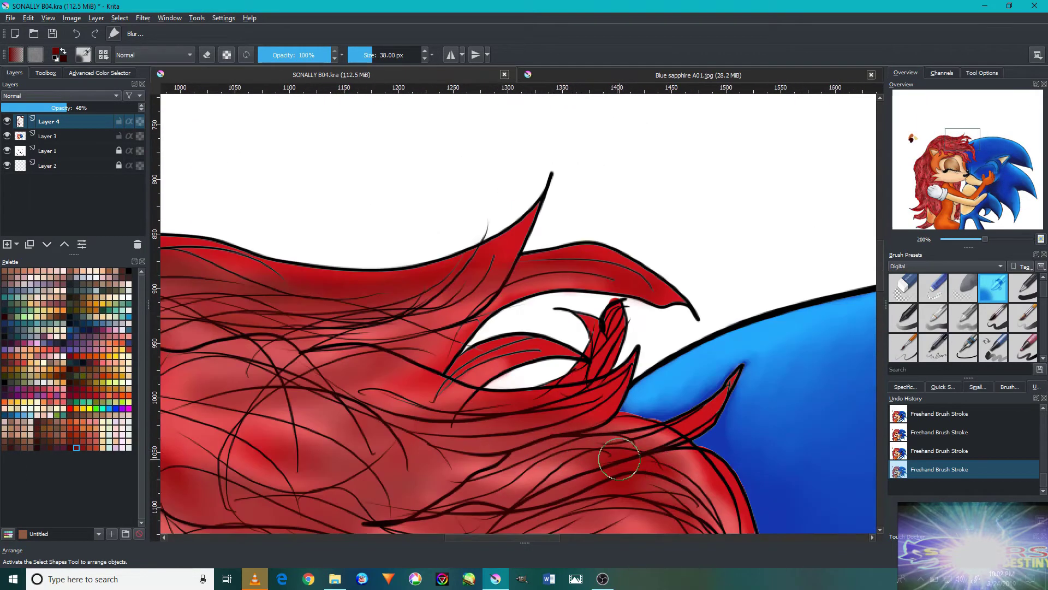
{"action": "scroll", "coordinate": [583, 360], "scroll_direction": "down", "scroll_amount": 1}
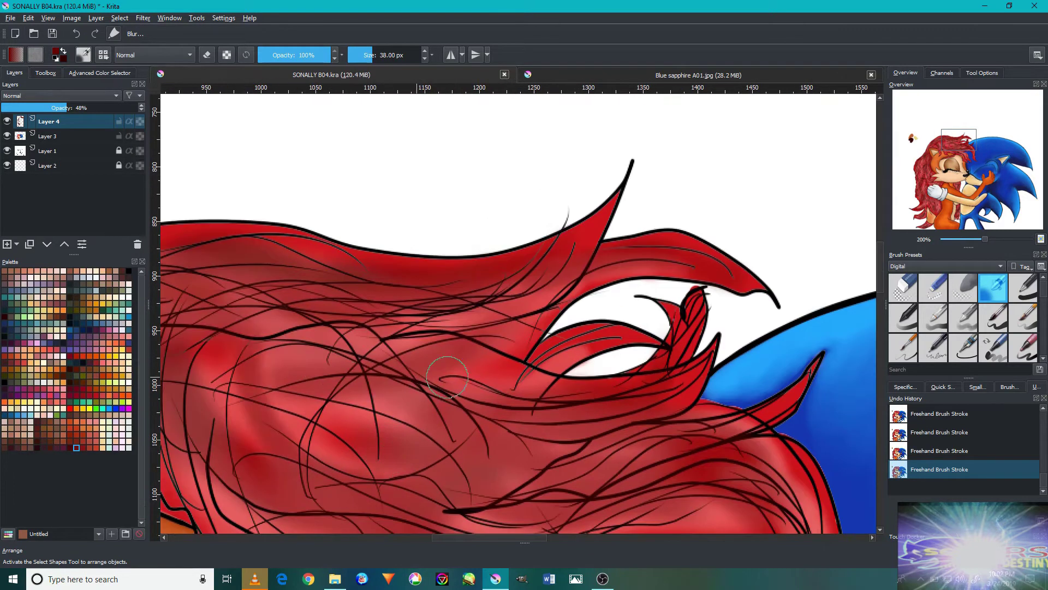
{"action": "scroll", "coordinate": [434, 313], "scroll_direction": "down", "scroll_amount": 4}
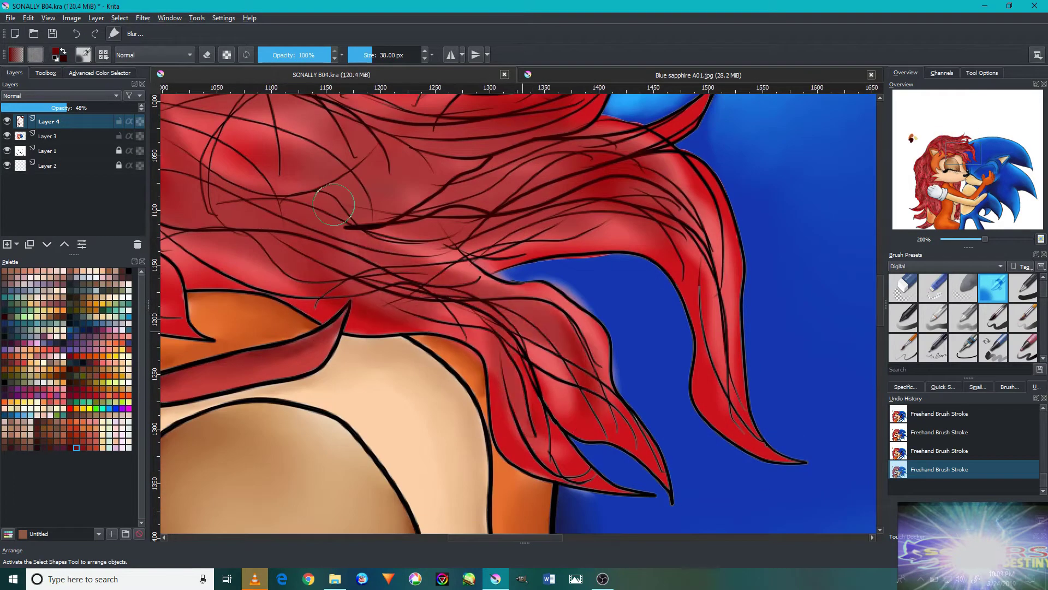
{"action": "scroll", "coordinate": [333, 205], "scroll_direction": "up", "scroll_amount": 1}
{"action": "scroll", "coordinate": [539, 394], "scroll_direction": "left", "scroll_amount": 5}
{"action": "scroll", "coordinate": [275, 249], "scroll_direction": "up", "scroll_amount": 1}
{"action": "scroll", "coordinate": [256, 275], "scroll_direction": "left", "scroll_amount": 3}
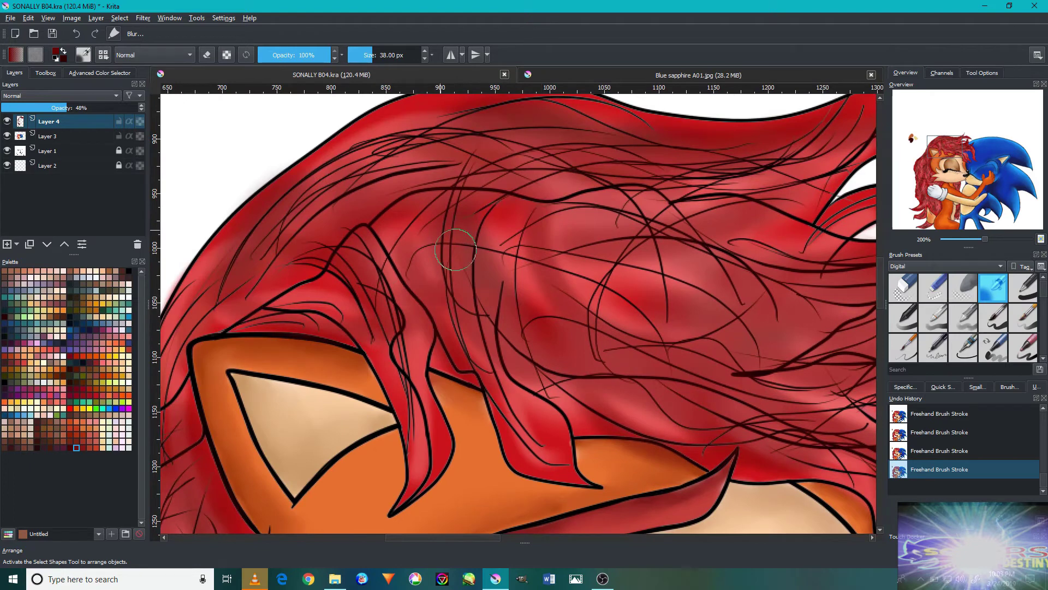
{"action": "scroll", "coordinate": [456, 249], "scroll_direction": "down", "scroll_amount": 5}
{"action": "scroll", "coordinate": [656, 455], "scroll_direction": "up", "scroll_amount": 5}
{"action": "scroll", "coordinate": [623, 310], "scroll_direction": "down", "scroll_amount": 4}
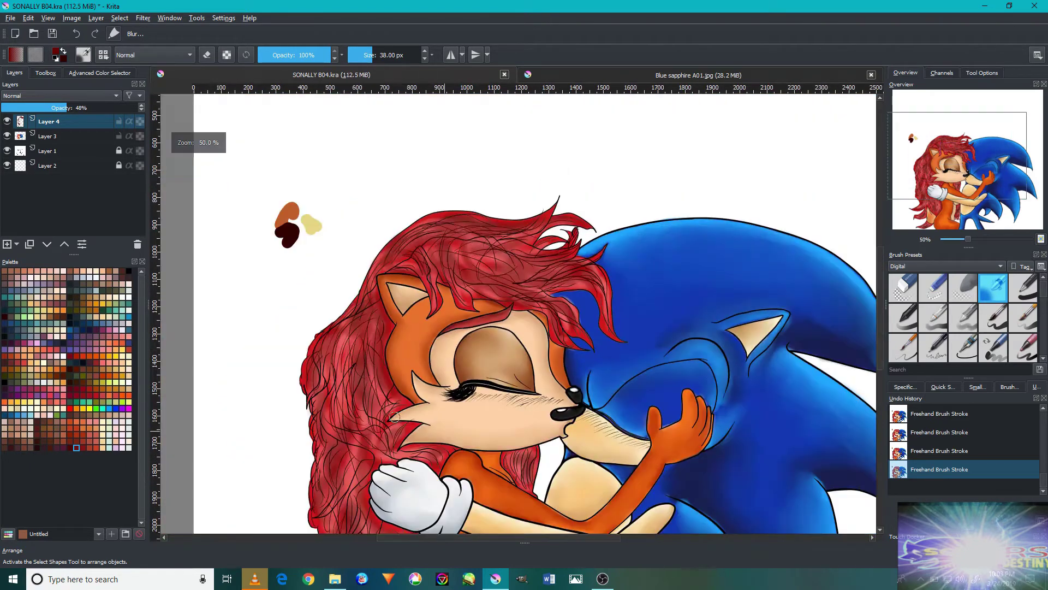
{"action": "scroll", "coordinate": [384, 410], "scroll_direction": "up", "scroll_amount": 3}
{"action": "scroll", "coordinate": [373, 246], "scroll_direction": "down", "scroll_amount": 3}
{"action": "scroll", "coordinate": [355, 455], "scroll_direction": "up", "scroll_amount": 2}
{"action": "scroll", "coordinate": [355, 455], "scroll_direction": "up", "scroll_amount": 3}
{"action": "scroll", "coordinate": [356, 455], "scroll_direction": "down", "scroll_amount": 3}
{"action": "scroll", "coordinate": [355, 454], "scroll_direction": "up", "scroll_amount": 3}
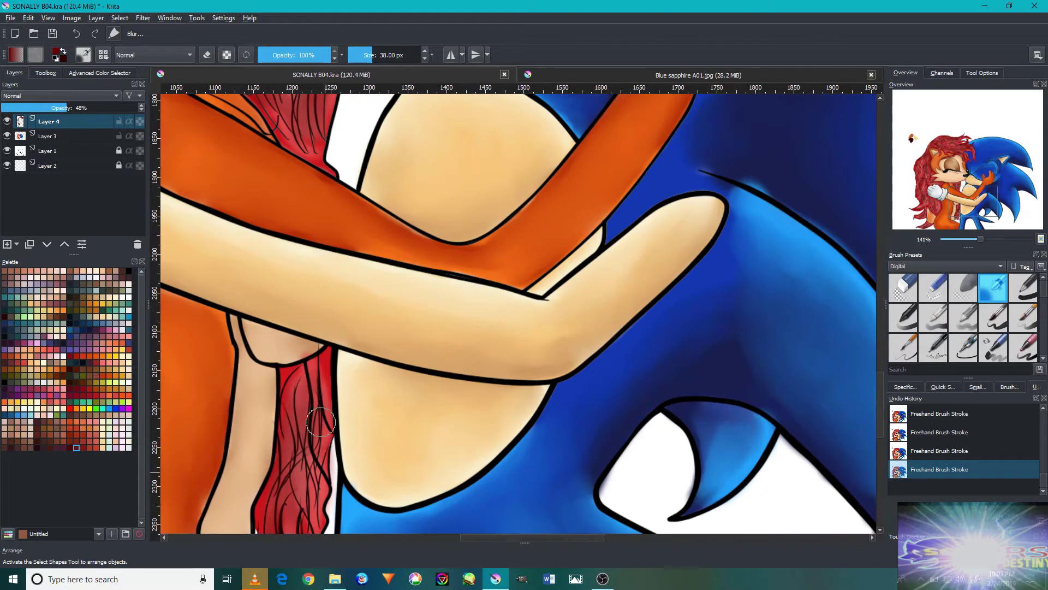
{"action": "scroll", "coordinate": [321, 421], "scroll_direction": "down", "scroll_amount": 5}
Undo and restore the last hair stroke, then pick pale yellow from the colour blobs.
{"action": "left_click", "coordinate": [76, 35]}
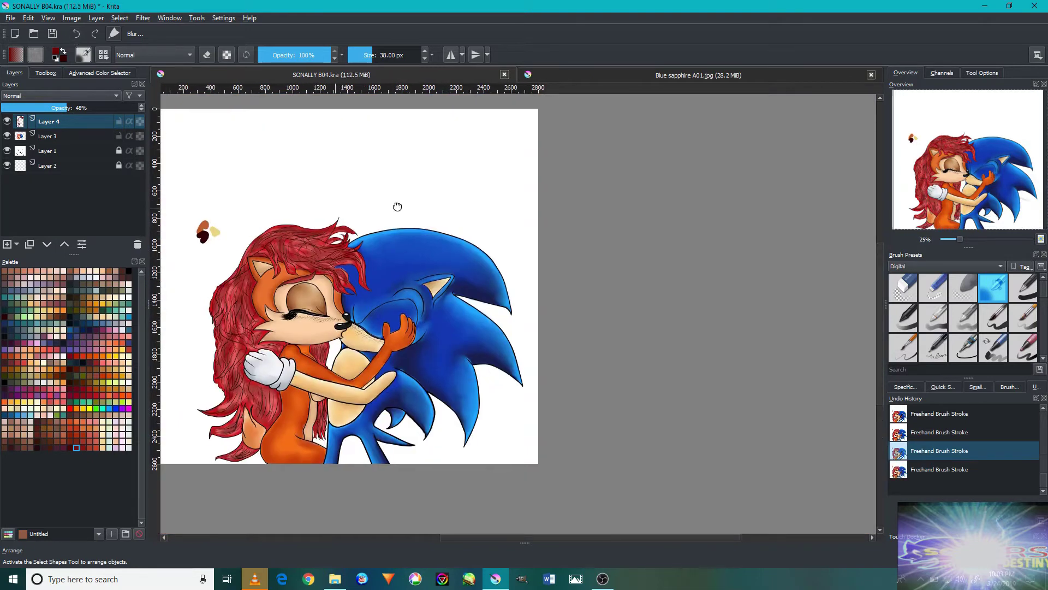
{"action": "scroll", "coordinate": [384, 217], "scroll_direction": "up", "scroll_amount": 2}
{"action": "scroll", "coordinate": [470, 225], "scroll_direction": "up", "scroll_amount": 4}
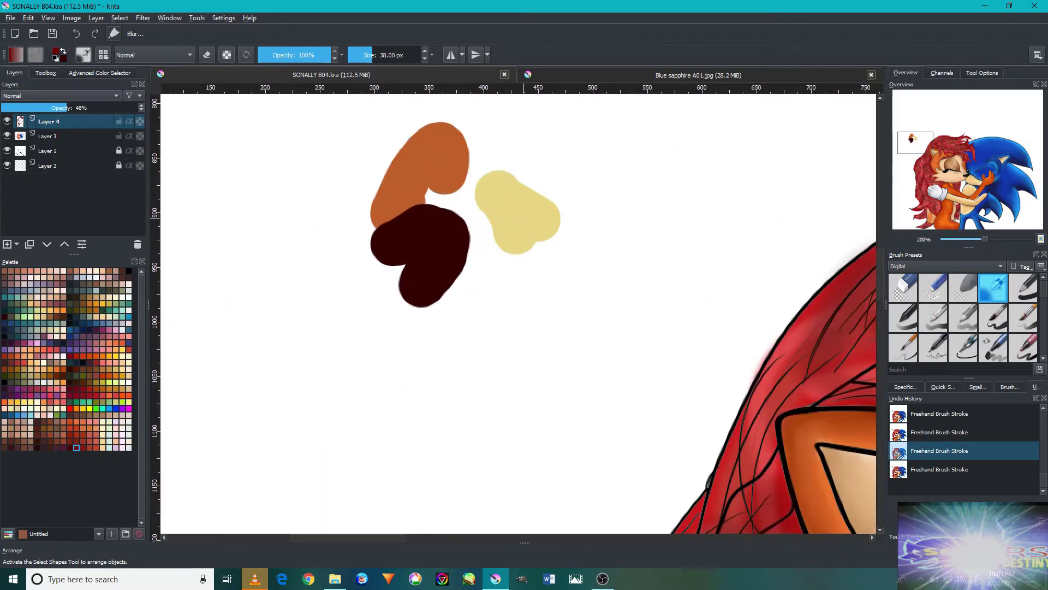
{"action": "key", "text": "ctrl+shift+z"}
{"action": "left_click", "coordinate": [520, 220], "text": "ctrl"}
{"action": "scroll", "coordinate": [614, 334], "scroll_direction": "down", "scroll_amount": 4}
{"action": "scroll", "coordinate": [573, 301], "scroll_direction": "down", "scroll_amount": 2}
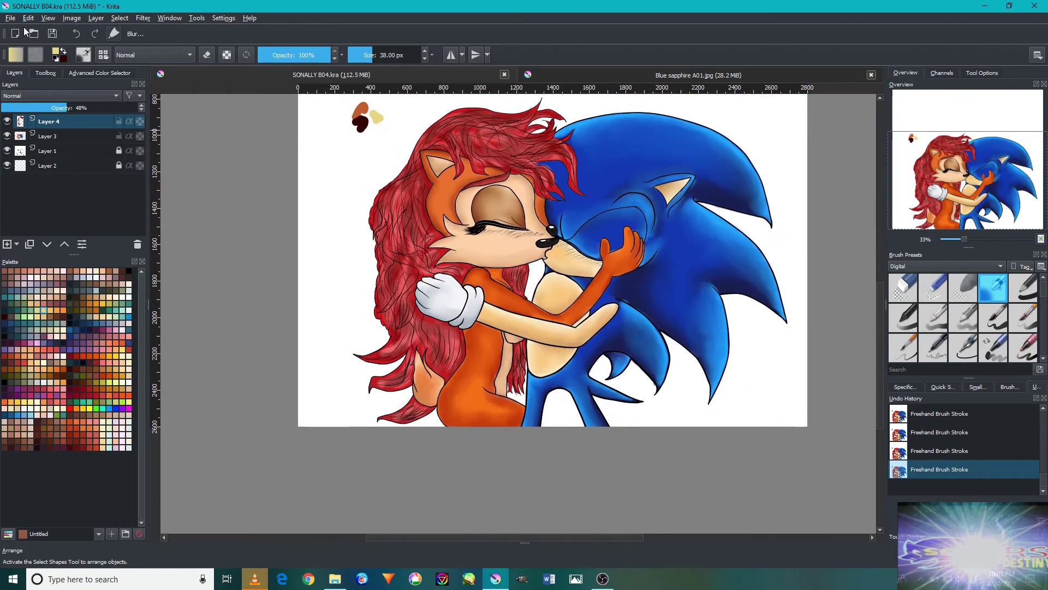
{"action": "scroll", "coordinate": [439, 409], "scroll_direction": "up", "scroll_amount": 3}
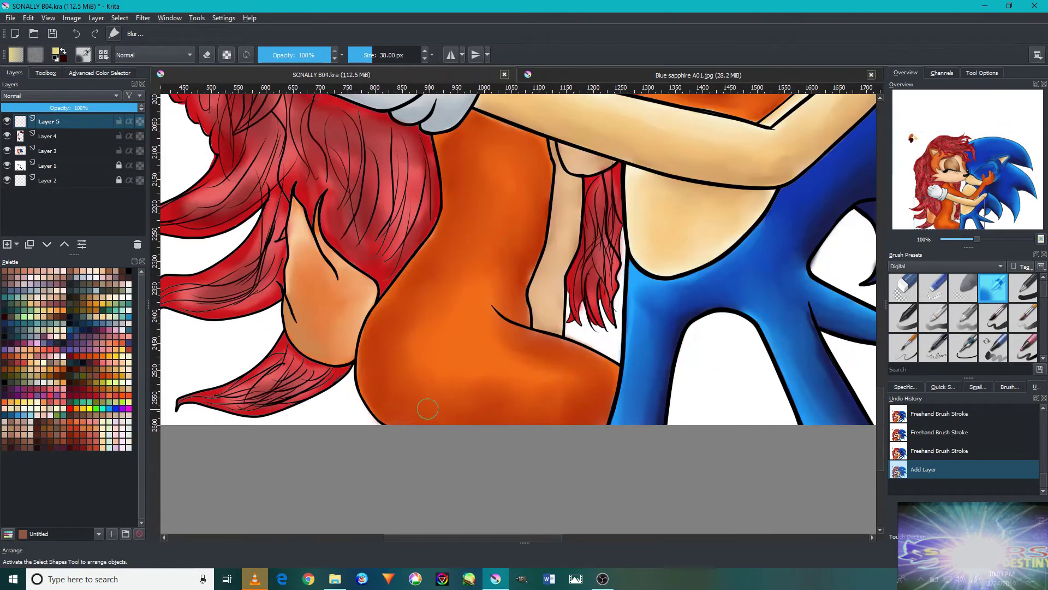
Set Layer 5 to Overlay blending at full opacity after a test pale-yellow stroke.
{"action": "left_click", "coordinate": [60, 107]}
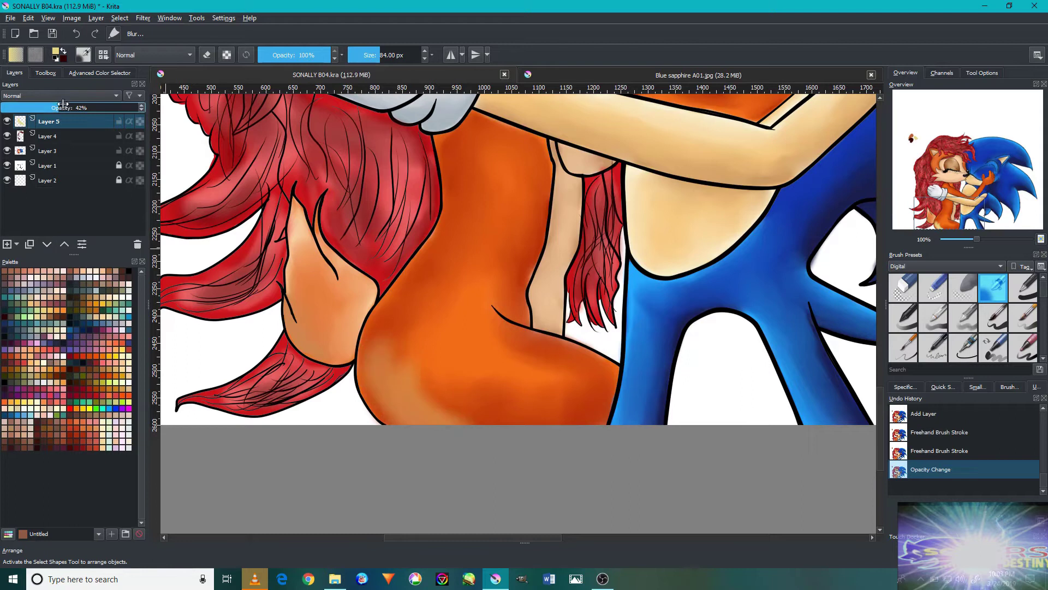
{"action": "left_click_drag", "start_coordinate": [413, 349], "coordinate": [435, 293]}
{"action": "left_click", "coordinate": [110, 107]}
{"action": "left_click", "coordinate": [98, 96]}
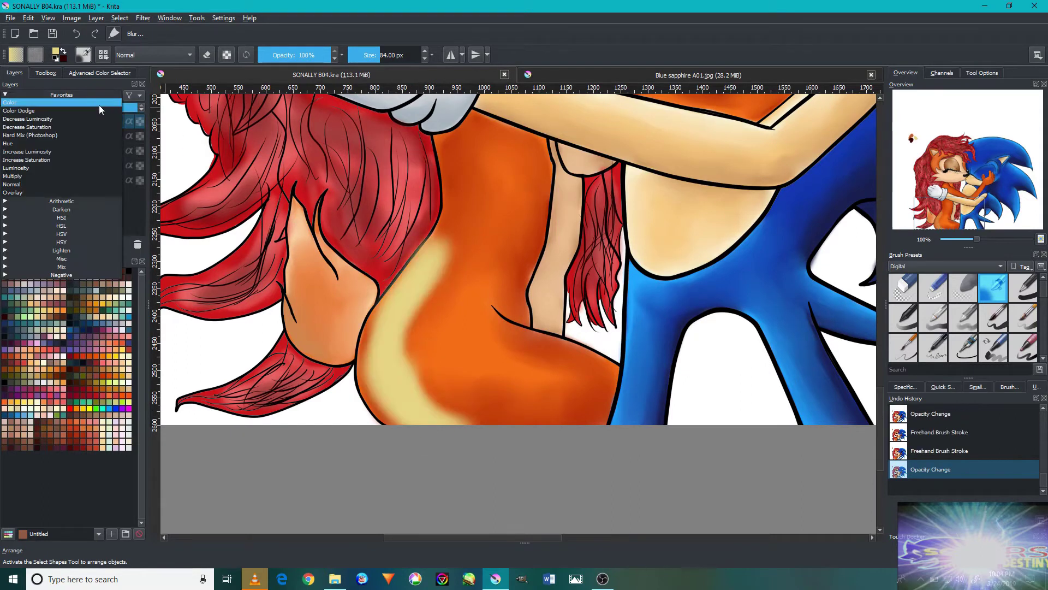
{"action": "left_click", "coordinate": [71, 193]}
{"action": "scroll", "coordinate": [580, 440], "scroll_direction": "up", "scroll_amount": 2}
Paint soft pale-yellow glow strokes over Sally's orange arm and torso.
{"action": "mouse_move", "coordinate": [580, 414]}
{"action": "left_mouse_down"}
{"action": "mouse_move", "coordinate": [628, 328]}
{"action": "mouse_move", "coordinate": [491, 246]}
{"action": "left_mouse_up"}
{"action": "mouse_move", "coordinate": [546, 300]}
{"action": "left_mouse_down"}
{"action": "mouse_move", "coordinate": [435, 244]}
{"action": "mouse_move", "coordinate": [448, 371]}
{"action": "left_mouse_up"}
{"action": "left_click_drag", "start_coordinate": [467, 226], "coordinate": [470, 322]}
{"action": "left_click_drag", "start_coordinate": [439, 266], "coordinate": [441, 428]}
{"action": "left_click_drag", "start_coordinate": [480, 230], "coordinate": [491, 388]}
{"action": "mouse_move", "coordinate": [332, 450]}
{"action": "left_mouse_down"}
{"action": "mouse_move", "coordinate": [355, 305]}
{"action": "mouse_move", "coordinate": [458, 253]}
{"action": "left_mouse_up"}
{"action": "scroll", "coordinate": [382, 344], "scroll_direction": "down", "scroll_amount": 5}
{"action": "scroll", "coordinate": [382, 273], "scroll_direction": "up", "scroll_amount": 4}
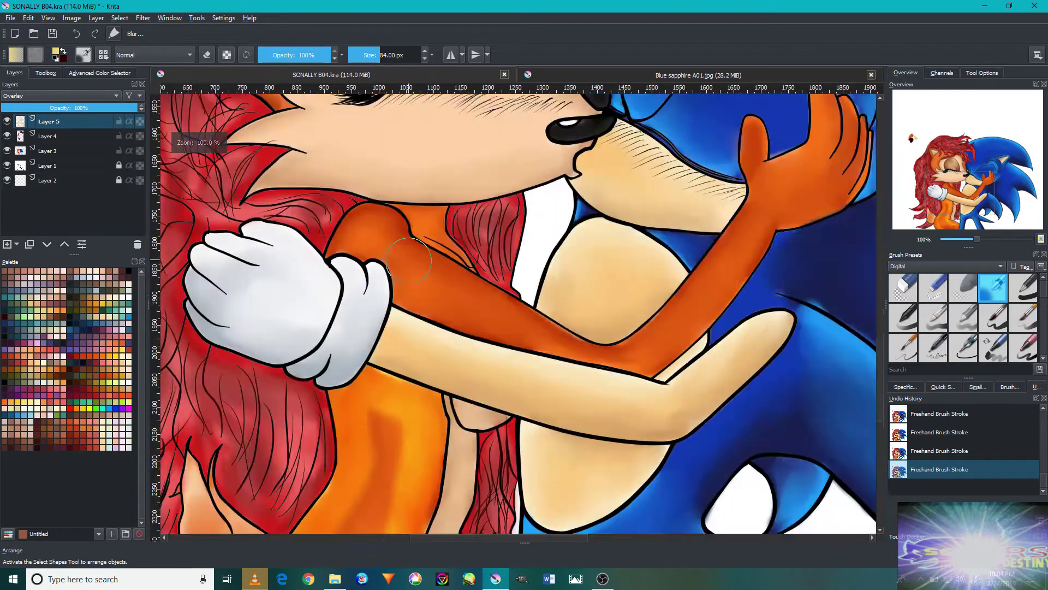
{"action": "scroll", "coordinate": [956, 322], "scroll_direction": "down", "scroll_amount": 2}
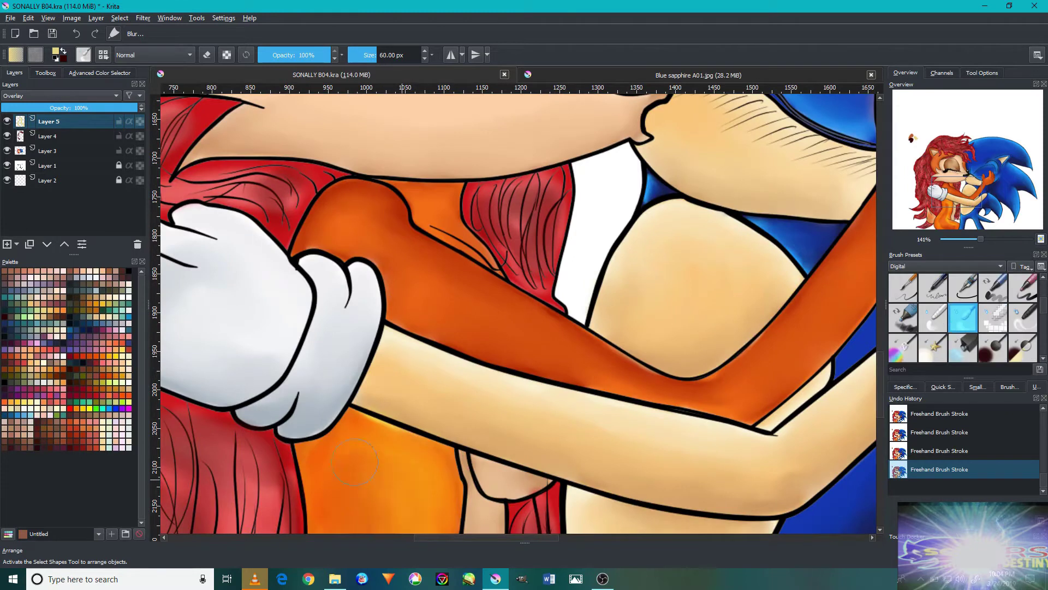
{"action": "scroll", "coordinate": [416, 459], "scroll_direction": "down", "scroll_amount": 3}
{"action": "scroll", "coordinate": [384, 238], "scroll_direction": "down", "scroll_amount": 3}
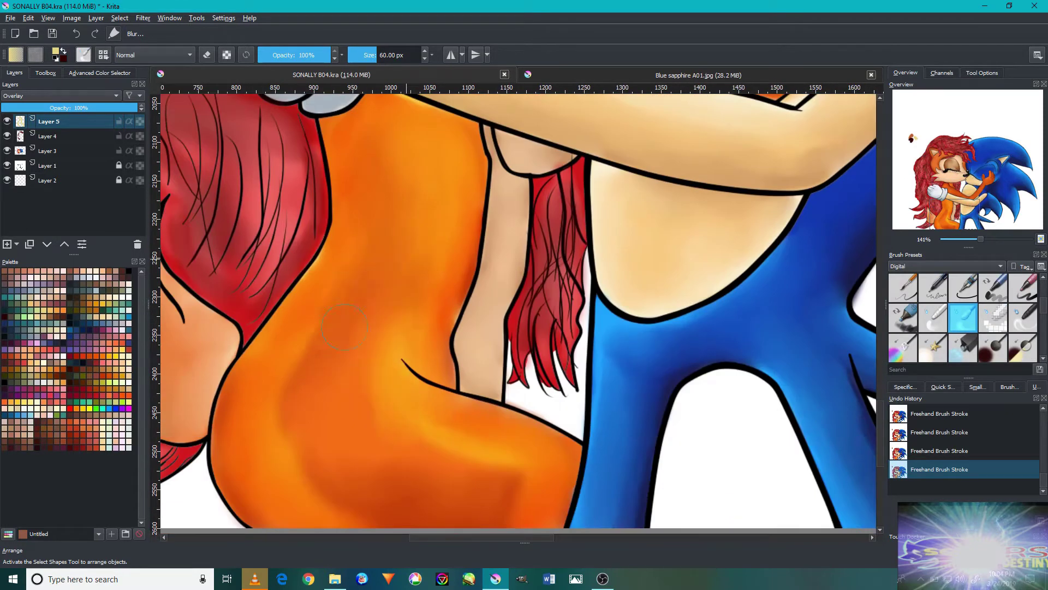
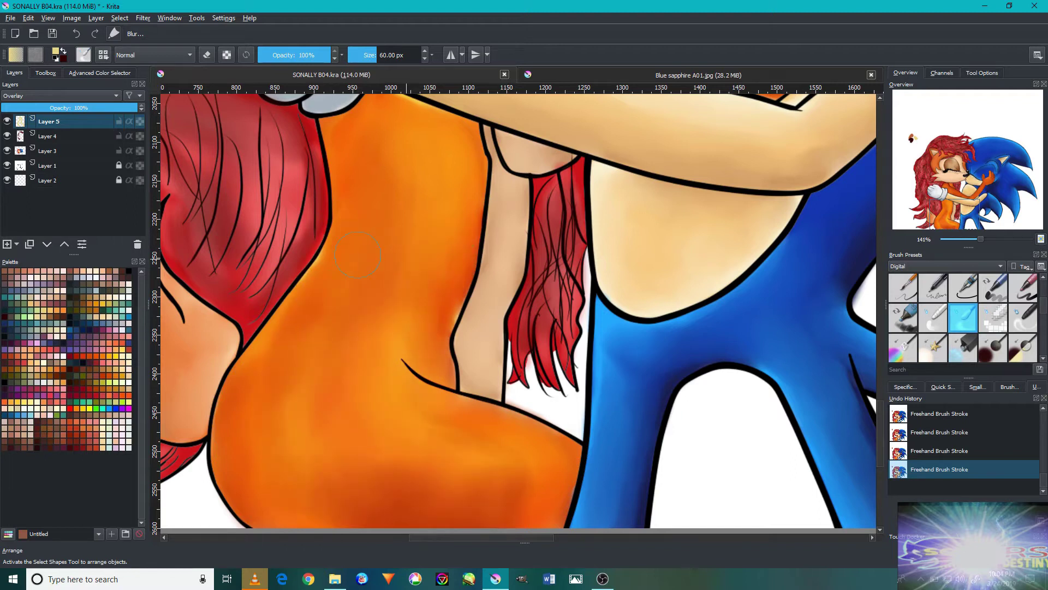
Pick a large soft blending brush and blur the orange shading along the arm.
{"action": "key", "text": "minus"}
{"action": "key", "text": "minus"}
{"action": "key", "text": "minus"}
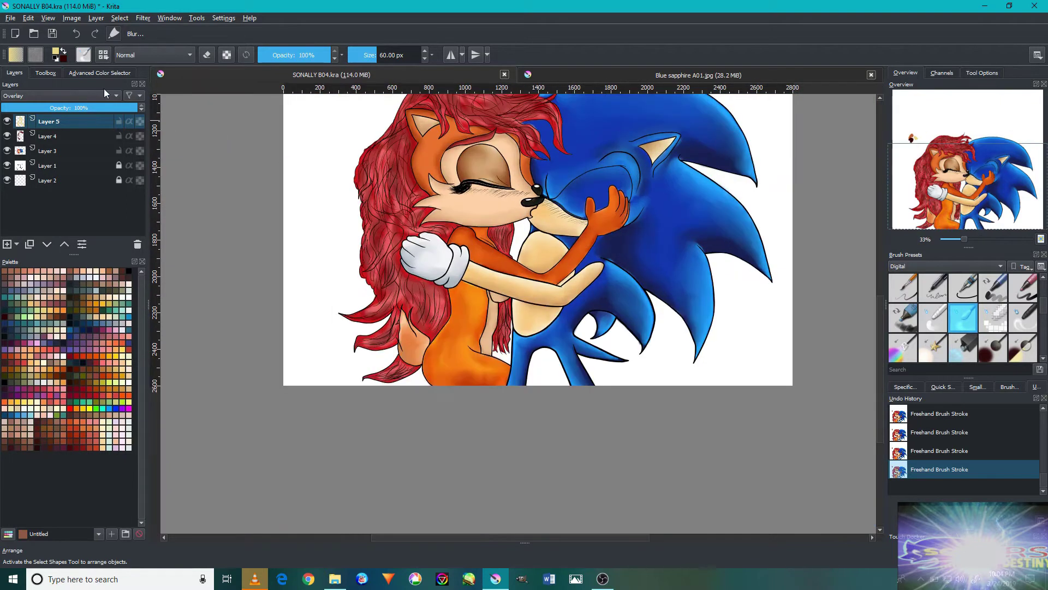
{"action": "key", "text": "plus"}
{"action": "key", "text": "plus"}
{"action": "key", "text": "plus"}
{"action": "left_click_drag", "start_coordinate": [589, 216], "coordinate": [473, 446]}
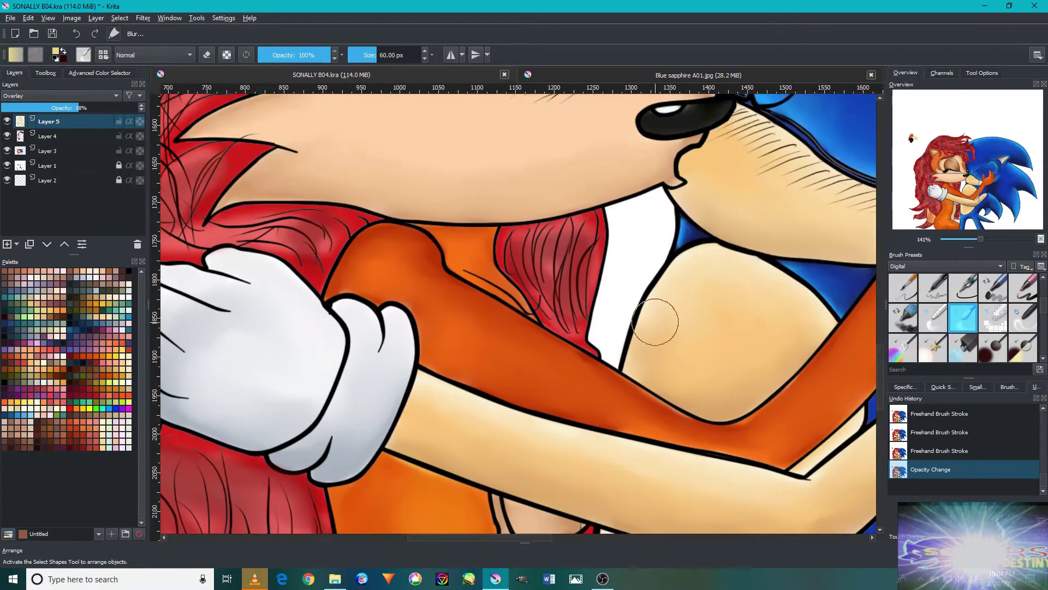
{"action": "scroll", "coordinate": [979, 323], "scroll_direction": "up", "scroll_amount": 2}
{"action": "left_click", "coordinate": [993, 286]}
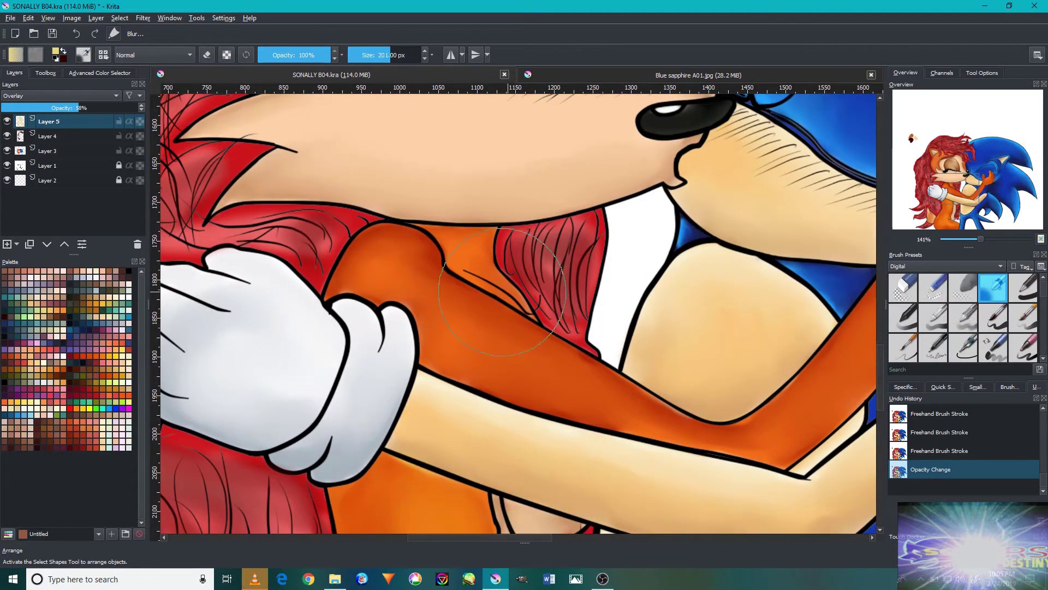
{"action": "left_click_drag", "start_coordinate": [479, 264], "coordinate": [492, 377]}
{"action": "left_click_drag", "start_coordinate": [415, 262], "coordinate": [508, 393]}
{"action": "scroll", "coordinate": [445, 269], "scroll_direction": "up", "scroll_amount": 2}
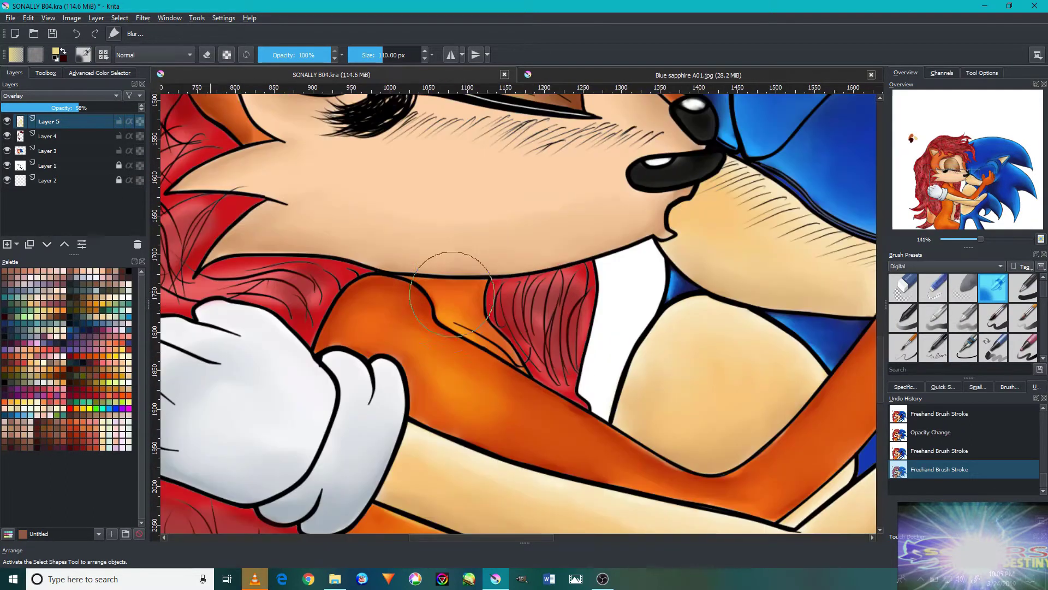
{"action": "left_click_drag", "start_coordinate": [451, 352], "coordinate": [350, 295]}
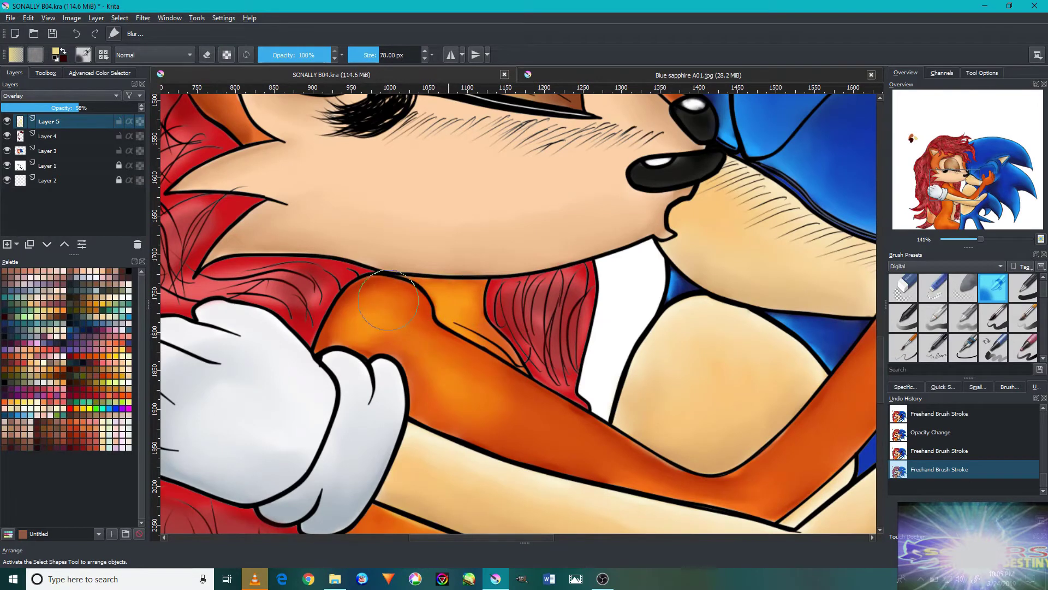
{"action": "mouse_move", "coordinate": [508, 377]}
{"action": "left_mouse_down"}
{"action": "mouse_move", "coordinate": [563, 397]}
{"action": "mouse_move", "coordinate": [280, 421]}
{"action": "left_mouse_up"}
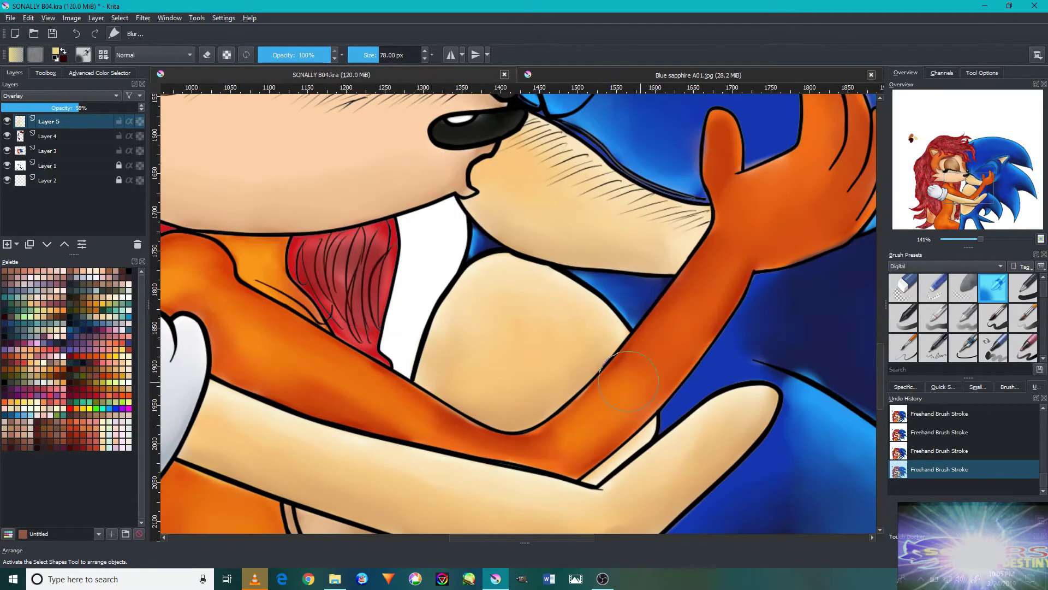
Pan along the forearm to the orange hand resting on the blue head.
{"action": "mouse_move", "coordinate": [686, 294]}
{"action": "left_mouse_down"}
{"action": "mouse_move", "coordinate": [673, 315]}
{"action": "mouse_move", "coordinate": [764, 245]}
{"action": "left_mouse_up"}
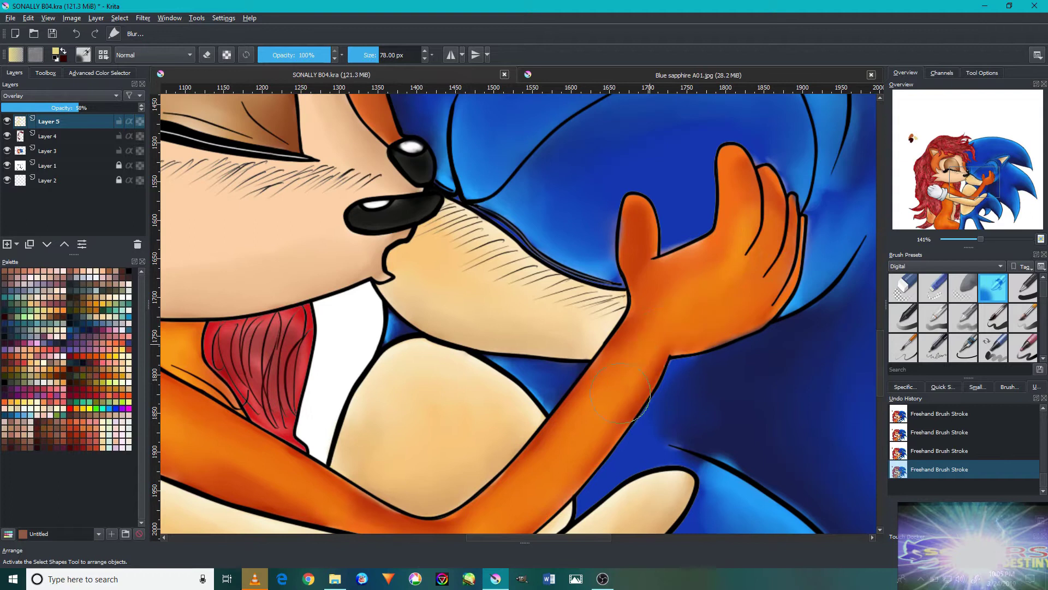
{"action": "scroll", "coordinate": [935, 346], "scroll_direction": "down", "scroll_amount": 2}
{"action": "scroll", "coordinate": [653, 324], "scroll_direction": "down", "scroll_amount": 4}
{"action": "scroll", "coordinate": [561, 474], "scroll_direction": "up", "scroll_amount": 6}
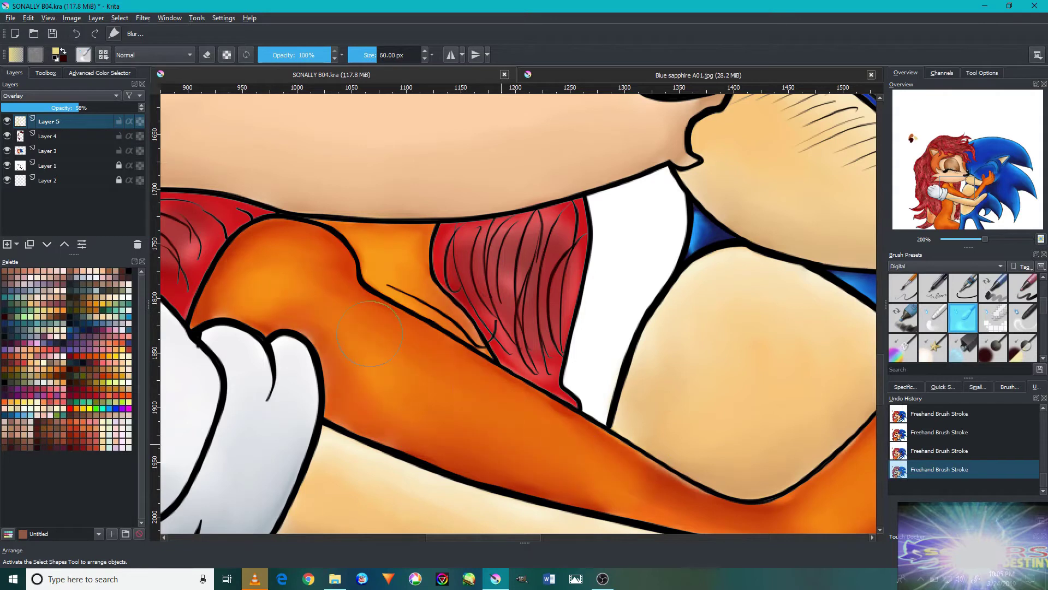
{"action": "scroll", "coordinate": [417, 415], "scroll_direction": "down", "scroll_amount": 3}
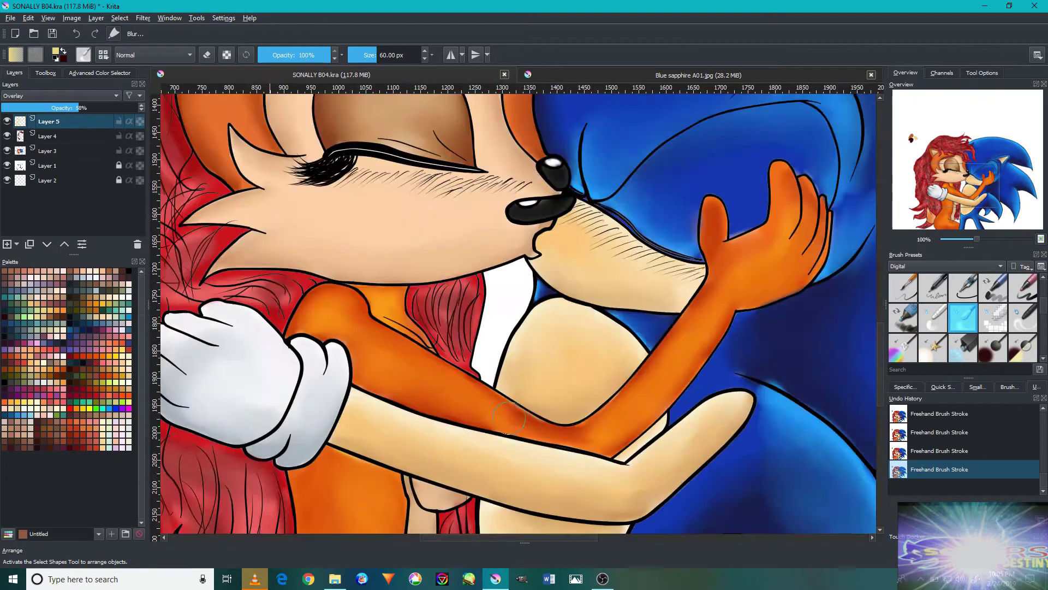
{"action": "scroll", "coordinate": [561, 420], "scroll_direction": "up", "scroll_amount": 4}
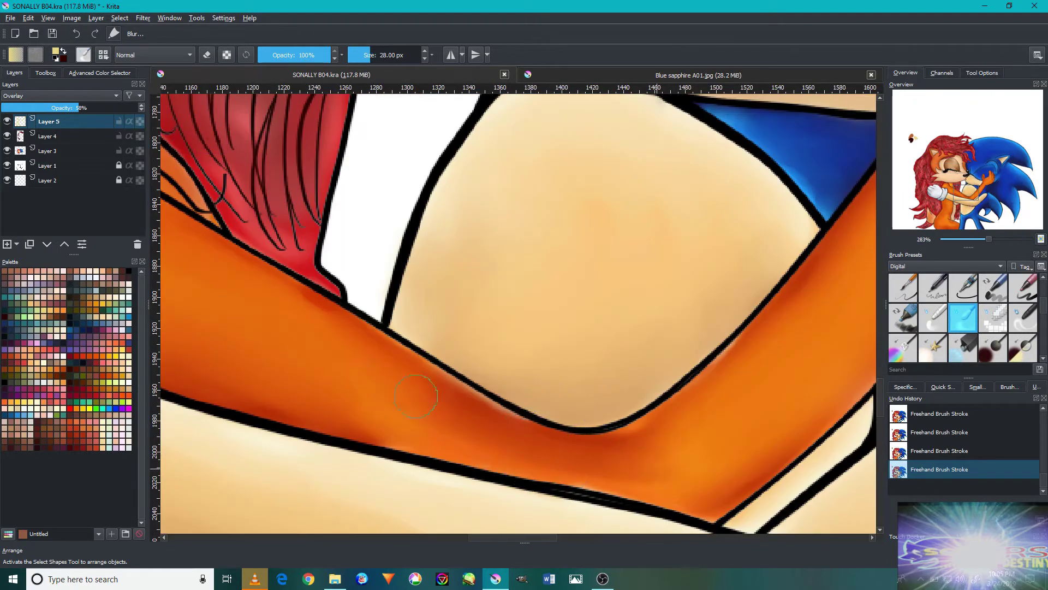
{"action": "left_click_drag", "start_coordinate": [679, 407], "coordinate": [606, 459]}
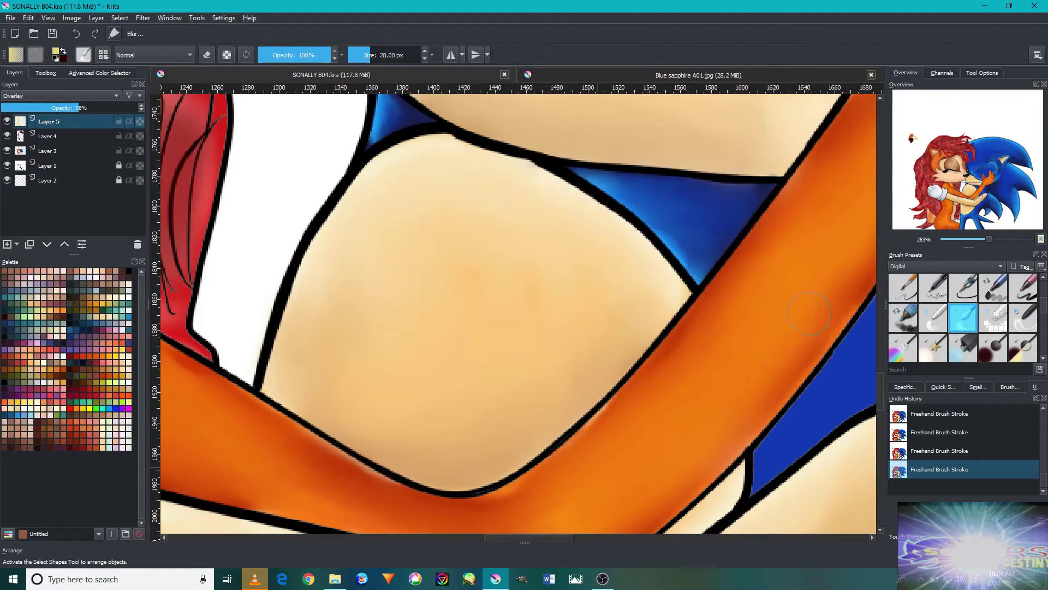
{"action": "left_click_drag", "start_coordinate": [778, 340], "coordinate": [532, 532]}
{"action": "left_click_drag", "start_coordinate": [775, 282], "coordinate": [662, 428]}
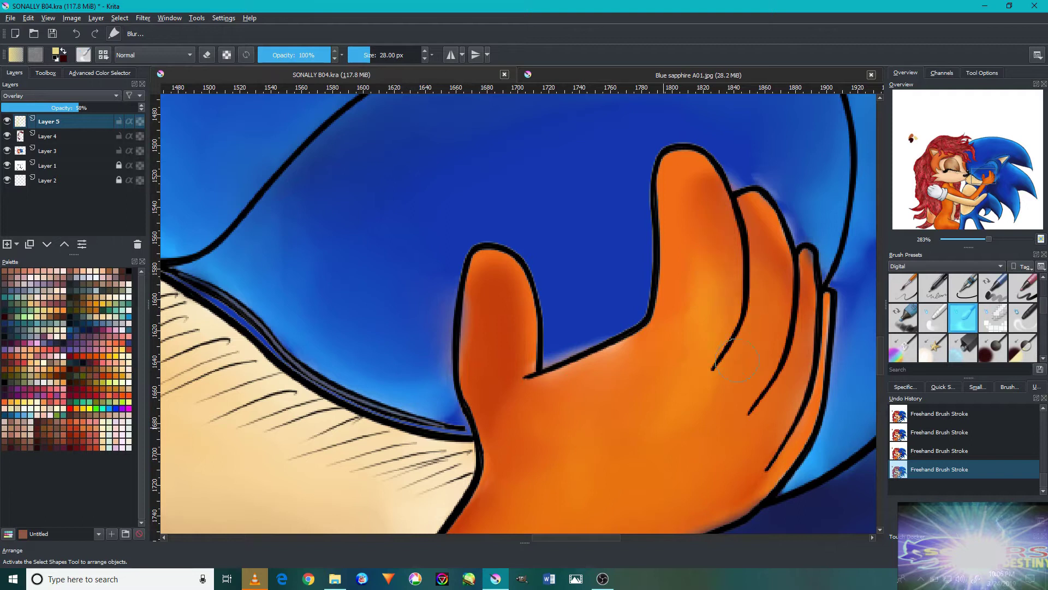
Zoom between both faces, the chin and shoulder, and the ear area.
{"action": "key", "text": "2"}
{"action": "scroll", "coordinate": [384, 476], "scroll_direction": "up", "scroll_amount": 4}
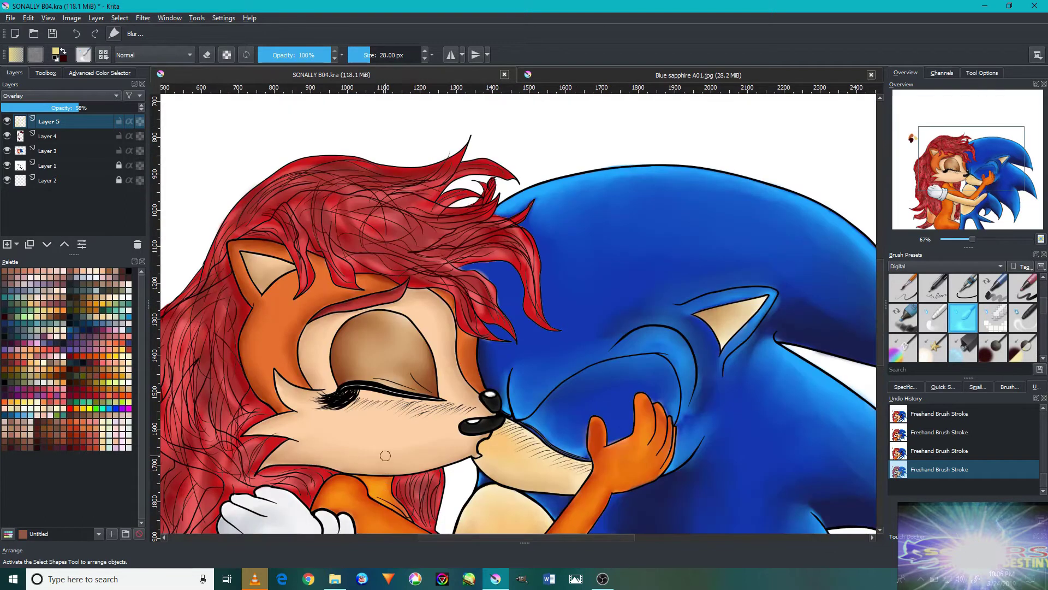
{"action": "key", "text": "2"}
{"action": "scroll", "coordinate": [520, 340], "scroll_direction": "up", "scroll_amount": 3}
{"action": "scroll", "coordinate": [520, 341], "scroll_direction": "up", "scroll_amount": 2}
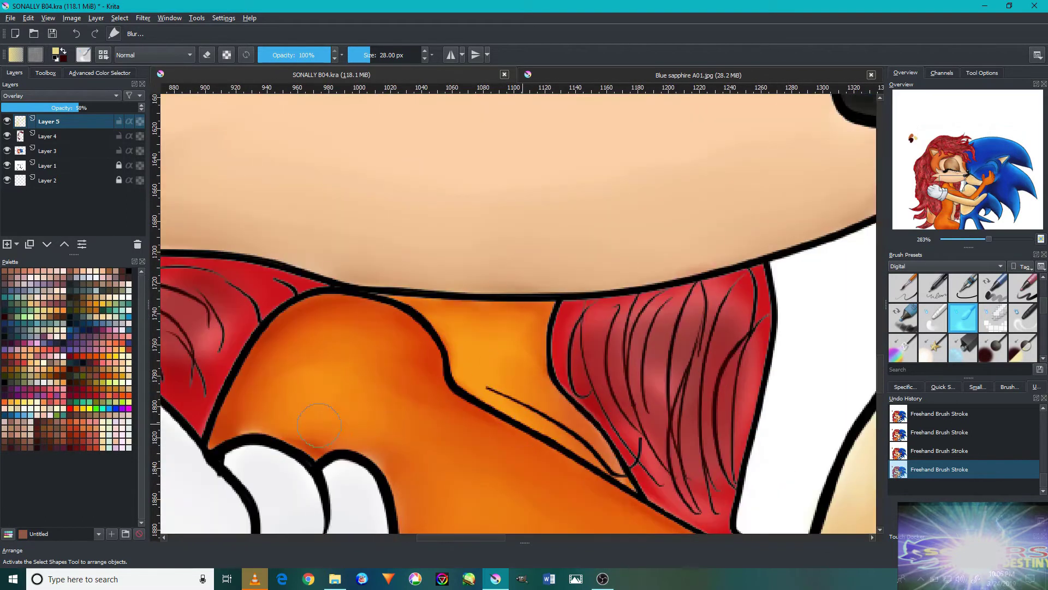
{"action": "key", "text": "2"}
{"action": "scroll", "coordinate": [423, 442], "scroll_direction": "up", "scroll_amount": 4}
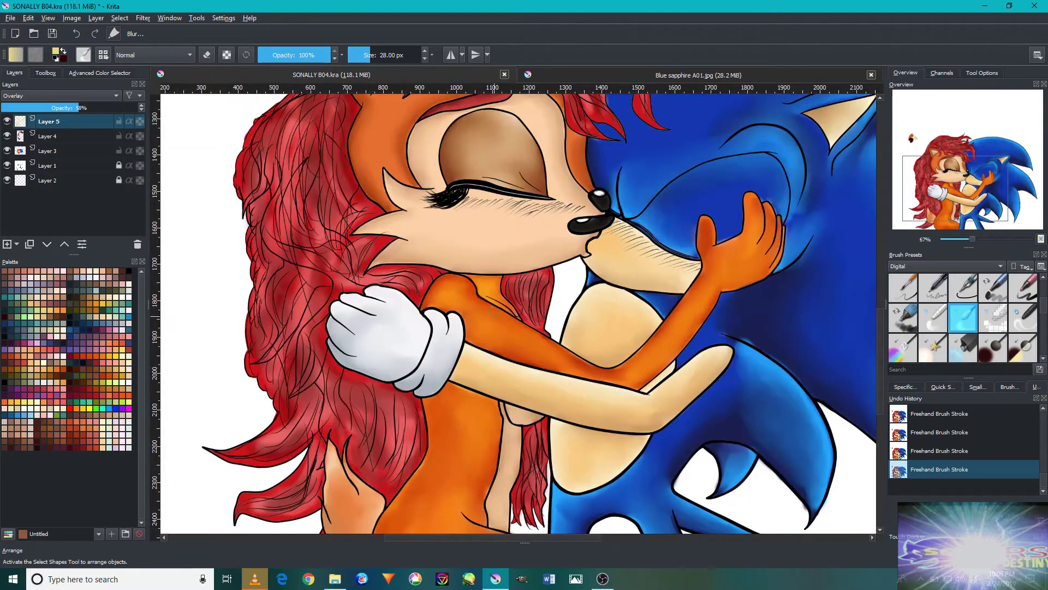
{"action": "key", "text": "2"}
{"action": "scroll", "coordinate": [533, 238], "scroll_direction": "up", "scroll_amount": 4}
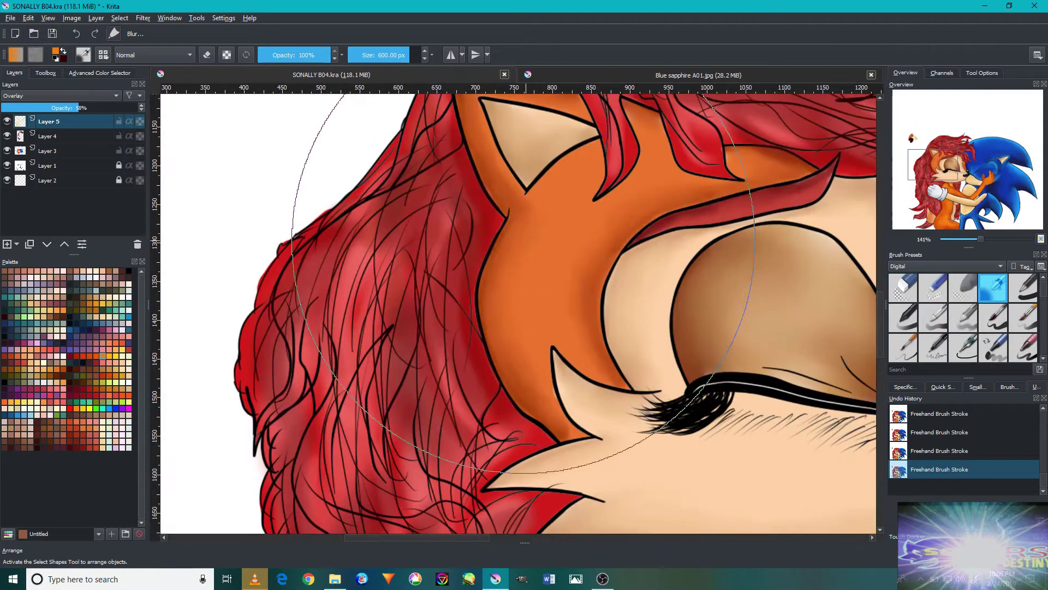
Shrink the brush and bring the ear, face and blue character into view.
{"action": "key", "text": "bracketleft"}
{"action": "key", "text": "bracketleft"}
{"action": "key", "text": "bracketleft"}
{"action": "left_click", "coordinate": [516, 321]}
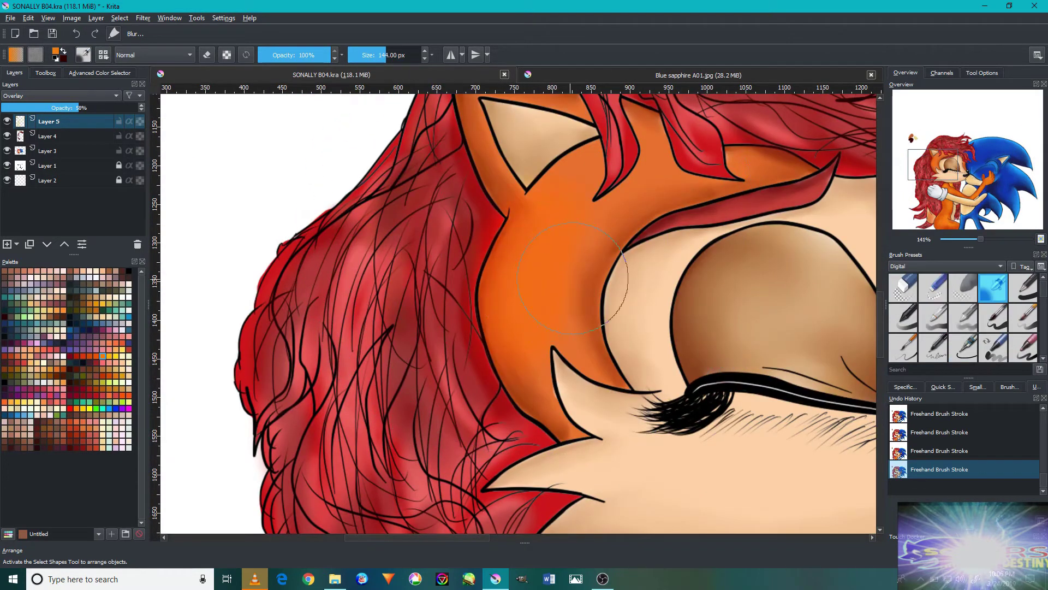
{"action": "scroll", "coordinate": [572, 279], "scroll_direction": "up", "scroll_amount": 5}
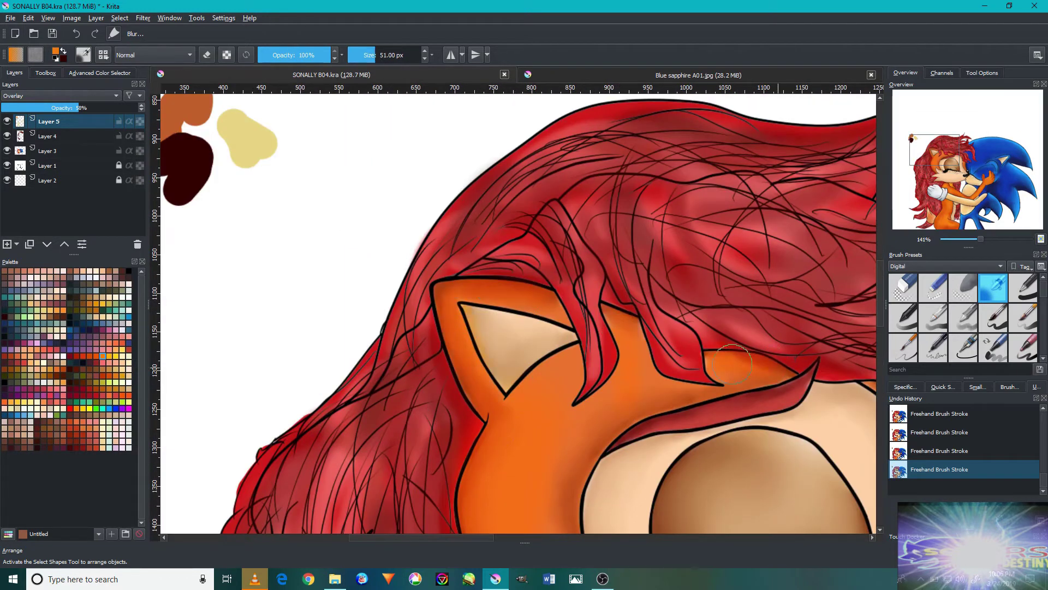
{"action": "left_click_drag", "start_coordinate": [732, 364], "coordinate": [670, 292]}
{"action": "scroll", "coordinate": [590, 441], "scroll_direction": "down", "scroll_amount": 5}
{"action": "scroll", "coordinate": [600, 426], "scroll_direction": "up", "scroll_amount": 1}
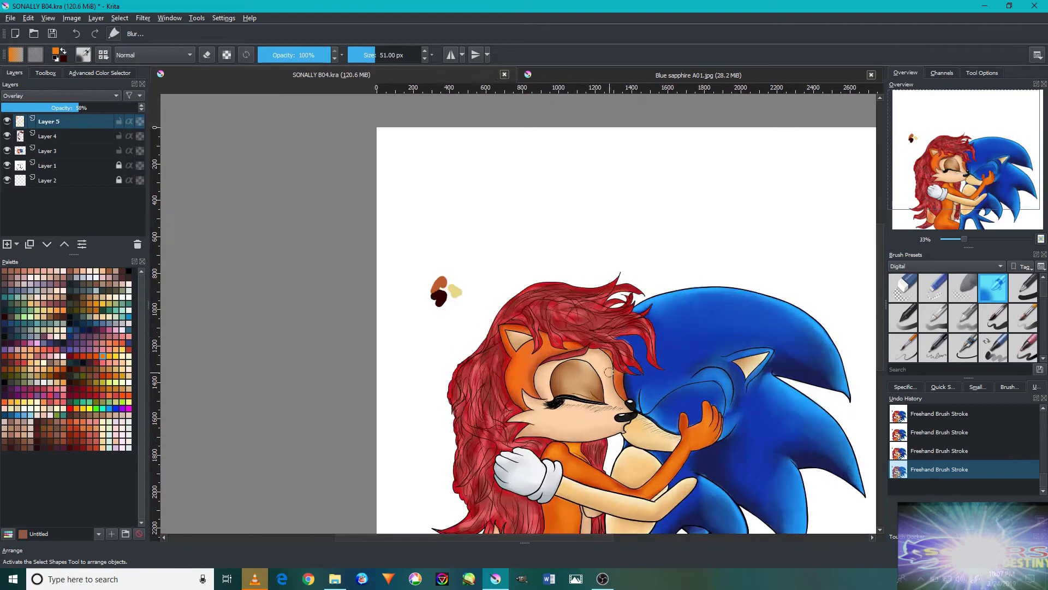
{"action": "scroll", "coordinate": [628, 410], "scroll_direction": "up", "scroll_amount": 6}
{"action": "scroll", "coordinate": [646, 398], "scroll_direction": "up", "scroll_amount": 2}
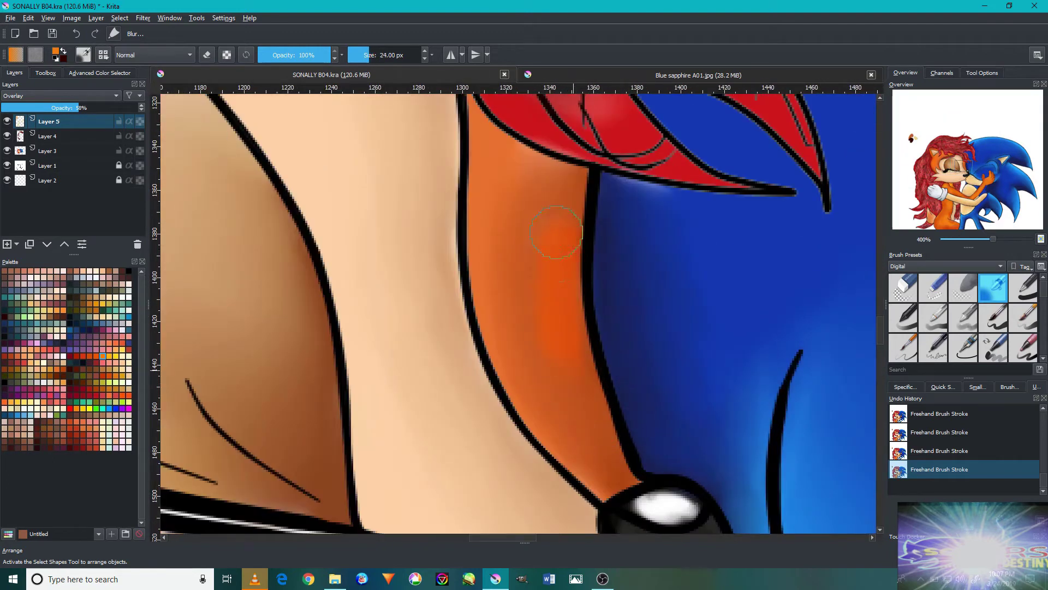
Switch to a different brush preset and pan down to the lower body and legs.
{"action": "key", "text": "slash"}
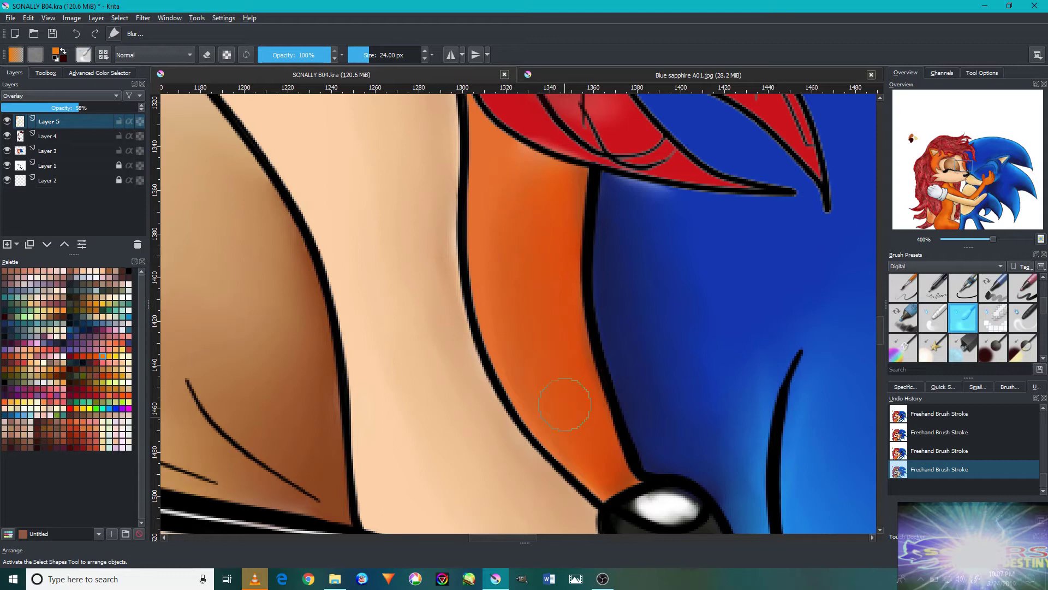
{"action": "scroll", "coordinate": [566, 420], "scroll_direction": "down", "scroll_amount": 5}
{"action": "scroll", "coordinate": [277, 419], "scroll_direction": "up", "scroll_amount": 3}
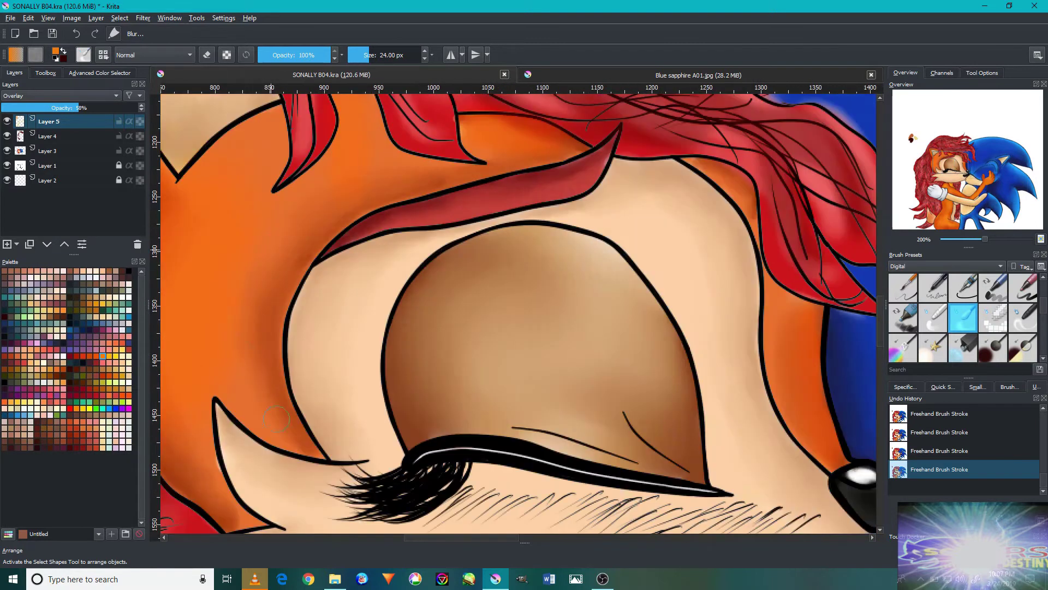
{"action": "scroll", "coordinate": [240, 340], "scroll_direction": "down", "scroll_amount": 1}
{"action": "scroll", "coordinate": [255, 397], "scroll_direction": "up", "scroll_amount": 1}
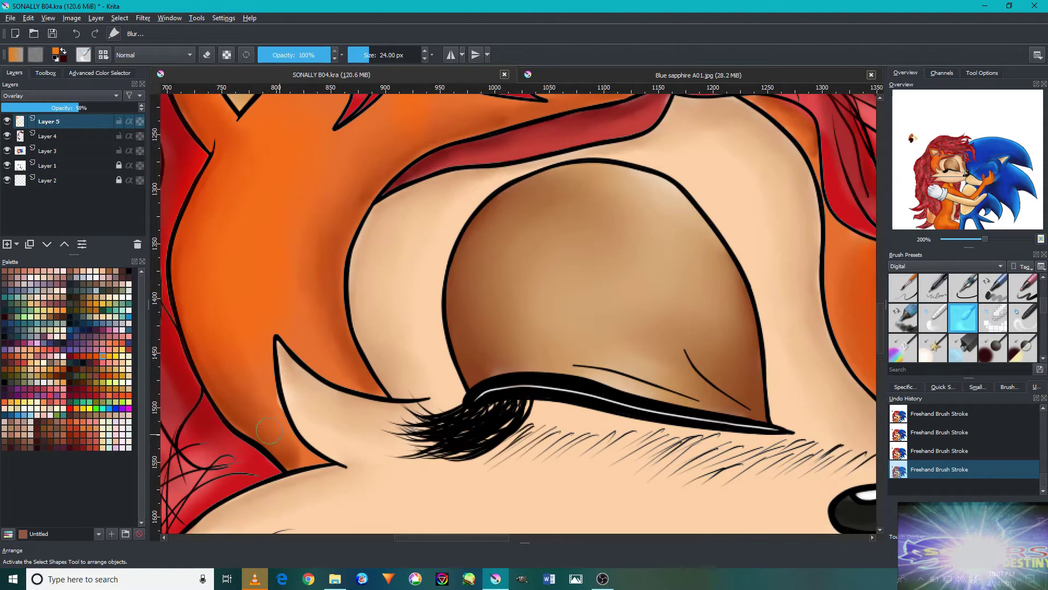
{"action": "scroll", "coordinate": [209, 388], "scroll_direction": "down", "scroll_amount": 4}
{"action": "scroll", "coordinate": [268, 394], "scroll_direction": "up", "scroll_amount": 3}
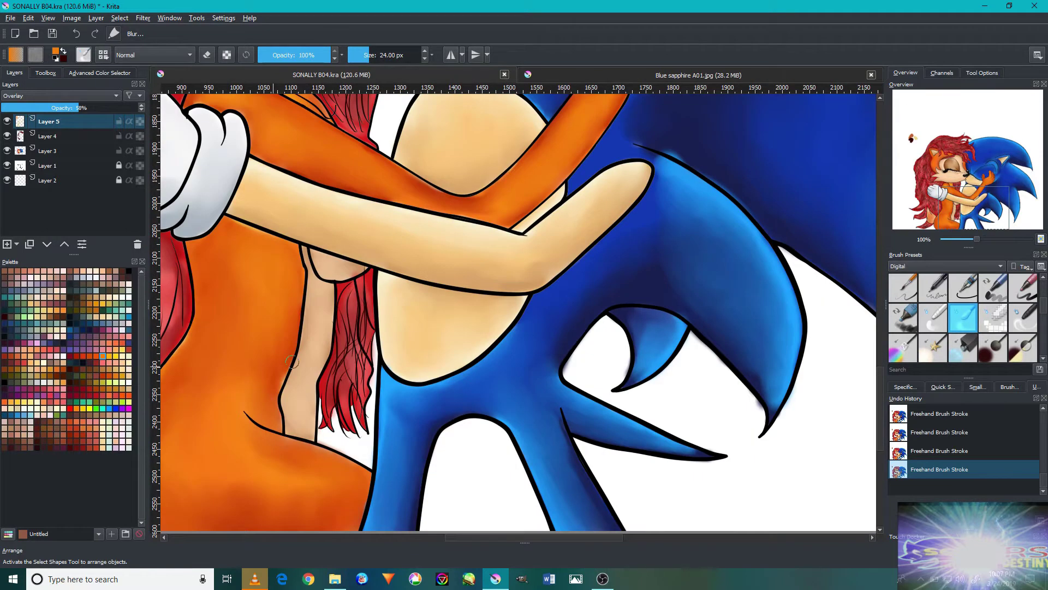
{"action": "left_click_drag", "start_coordinate": [291, 361], "coordinate": [411, 307]}
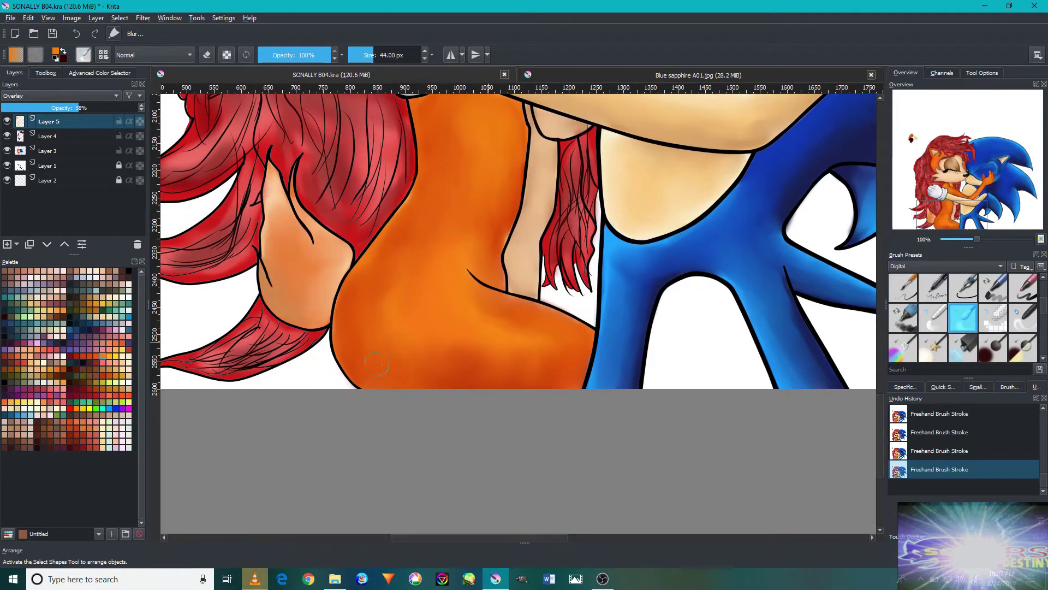
Lighten the lower ear with pale beige using a large brush shrunk to about 55 px.
{"action": "left_click", "coordinate": [994, 291]}
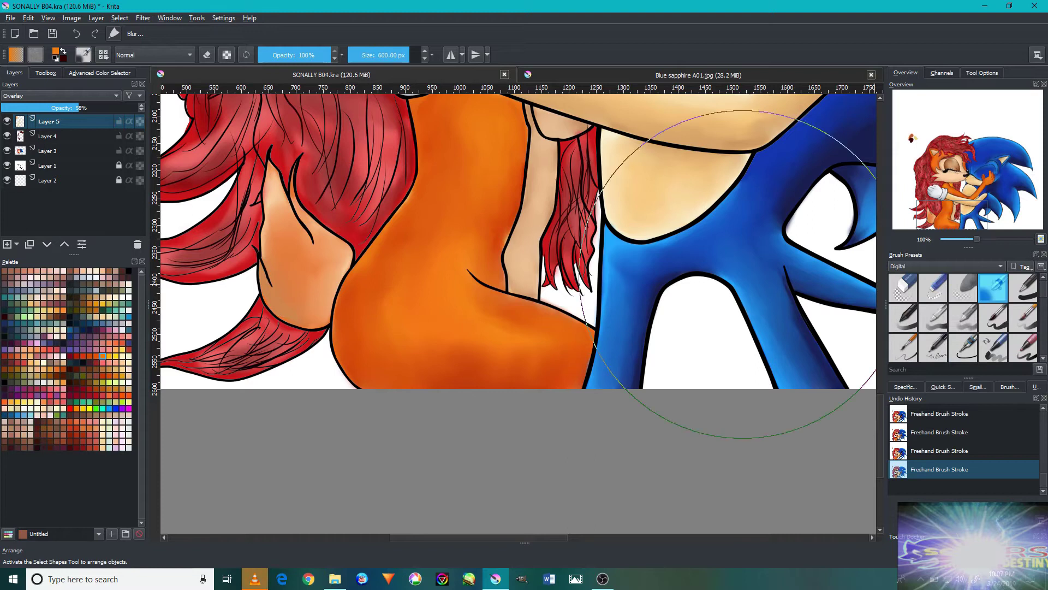
{"action": "scroll", "coordinate": [445, 382], "scroll_direction": "down", "scroll_amount": 4}
{"action": "scroll", "coordinate": [445, 413], "scroll_direction": "up", "scroll_amount": 1}
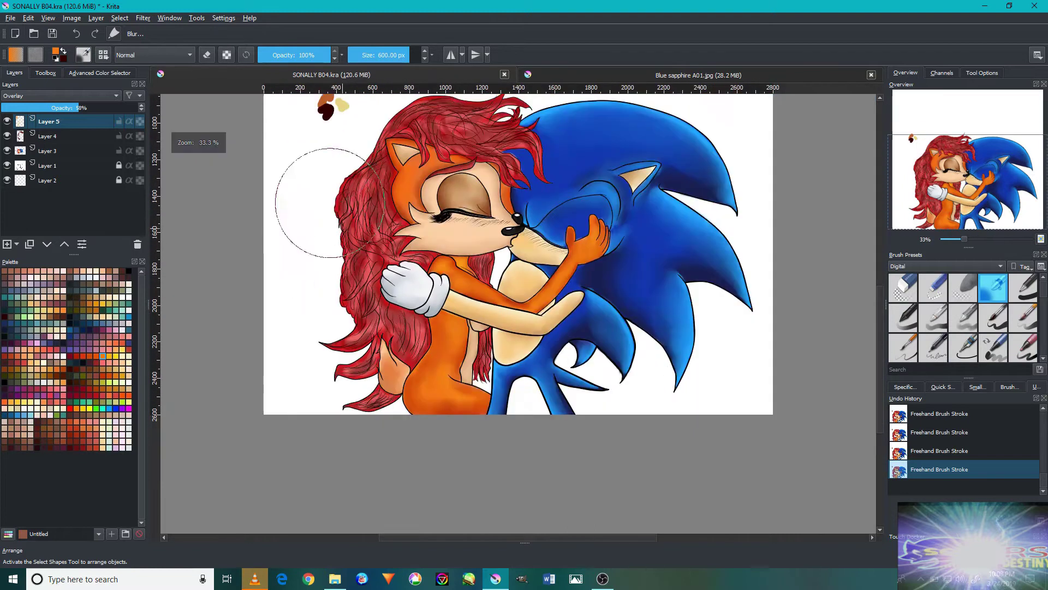
{"action": "left_click", "coordinate": [348, 101], "text": "ctrl"}
{"action": "scroll", "coordinate": [372, 319], "scroll_direction": "up", "scroll_amount": 4}
{"action": "key", "text": "bracketleft"}
{"action": "key", "text": "bracketleft"}
{"action": "key", "text": "bracketleft"}
{"action": "mouse_move", "coordinate": [437, 376]}
{"action": "left_mouse_down"}
{"action": "mouse_move", "coordinate": [359, 285]}
{"action": "mouse_move", "coordinate": [358, 417]}
{"action": "left_mouse_up"}
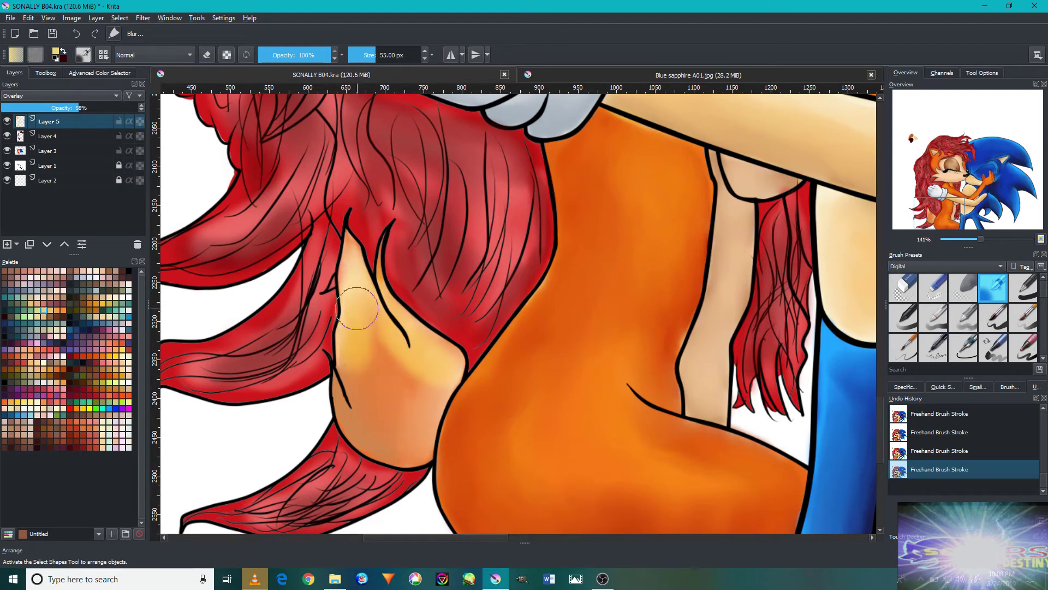
Blend the new lighter shading on the ear with the blending brush.
{"action": "scroll", "coordinate": [949, 321], "scroll_direction": "down", "scroll_amount": 2}
{"action": "left_click", "coordinate": [961, 318]}
{"action": "scroll", "coordinate": [445, 390], "scroll_direction": "down", "scroll_amount": 5}
{"action": "scroll", "coordinate": [496, 375], "scroll_direction": "up", "scroll_amount": 6}
{"action": "left_click_drag", "start_coordinate": [498, 367], "coordinate": [441, 388]}
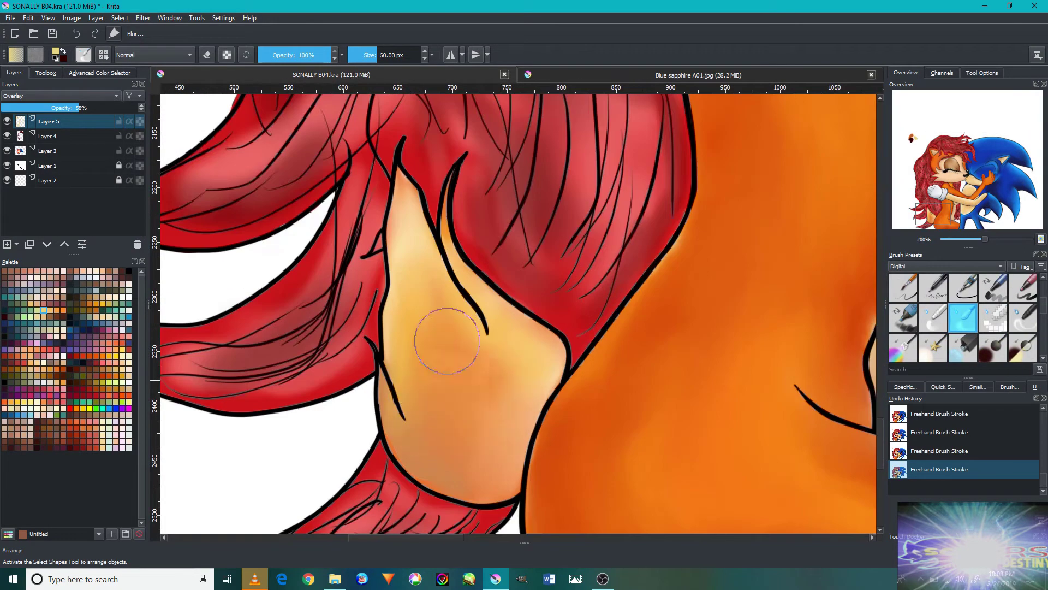
{"action": "scroll", "coordinate": [514, 344], "scroll_direction": "down", "scroll_amount": 4}
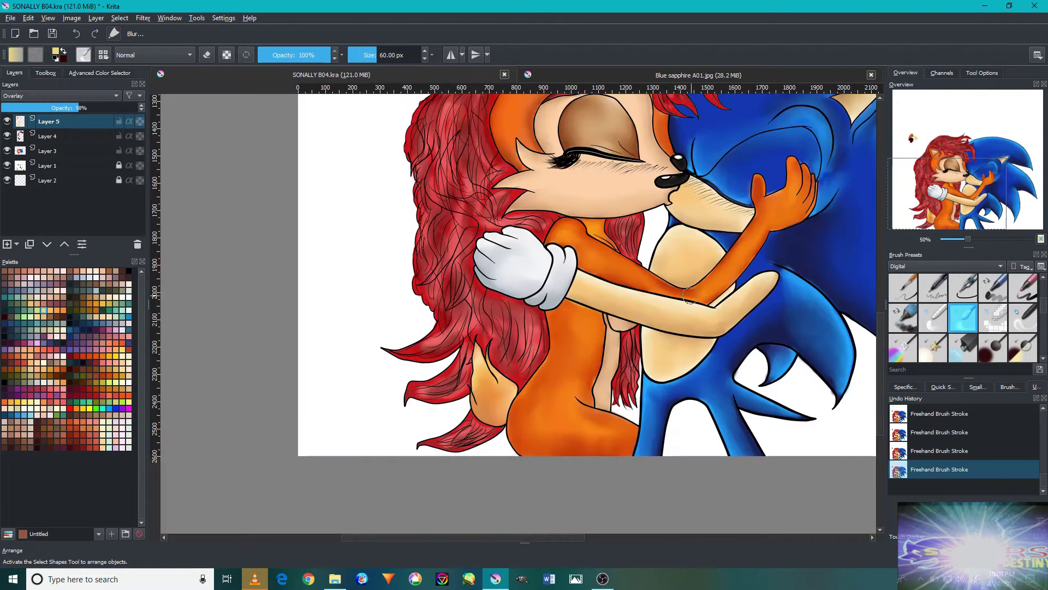
Look over both characters' faces, then bring up the Blue sapphire A01.jpg reference.
{"action": "left_click_drag", "start_coordinate": [619, 350], "coordinate": [514, 468]}
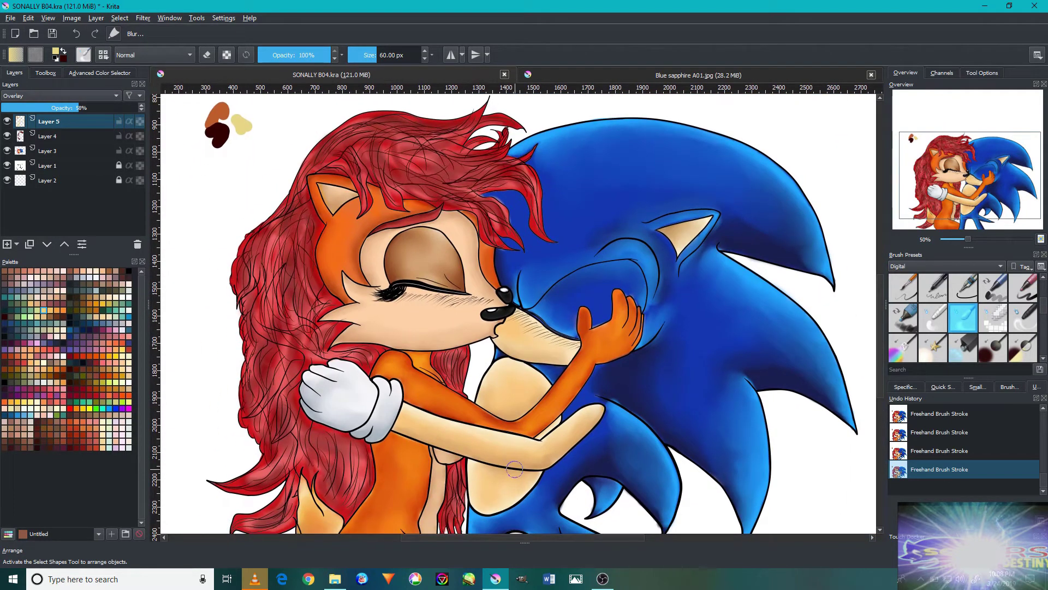
{"action": "scroll", "coordinate": [514, 469], "scroll_direction": "down", "scroll_amount": 2}
{"action": "scroll", "coordinate": [330, 363], "scroll_direction": "up", "scroll_amount": 4}
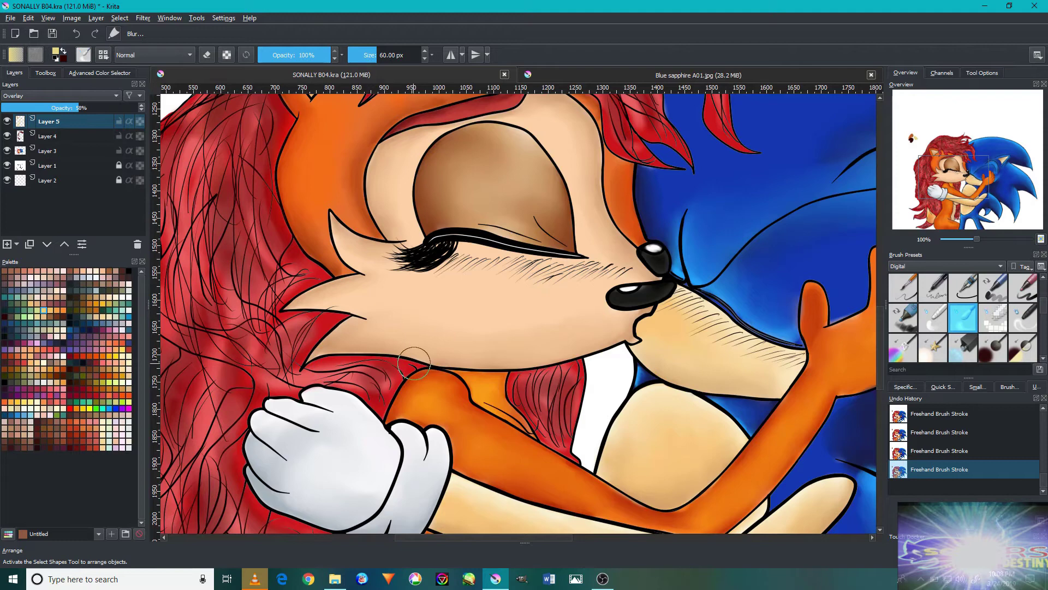
{"action": "scroll", "coordinate": [414, 363], "scroll_direction": "down", "scroll_amount": 2}
{"action": "scroll", "coordinate": [465, 276], "scroll_direction": "up", "scroll_amount": 3}
{"action": "scroll", "coordinate": [464, 281], "scroll_direction": "up", "scroll_amount": 1}
{"action": "scroll", "coordinate": [623, 312], "scroll_direction": "down", "scroll_amount": 2}
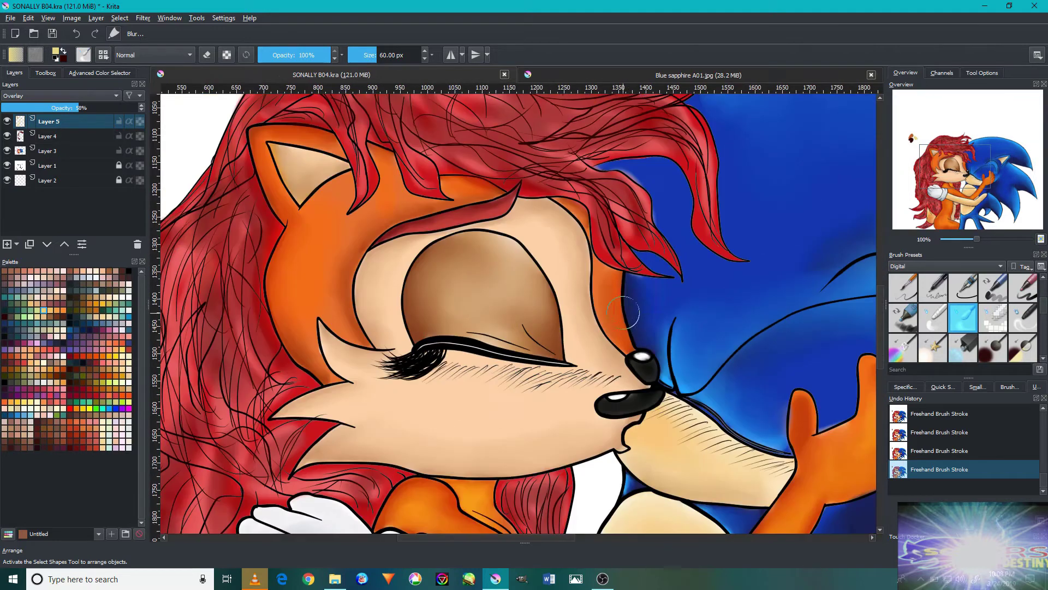
{"action": "scroll", "coordinate": [623, 313], "scroll_direction": "down", "scroll_amount": 2}
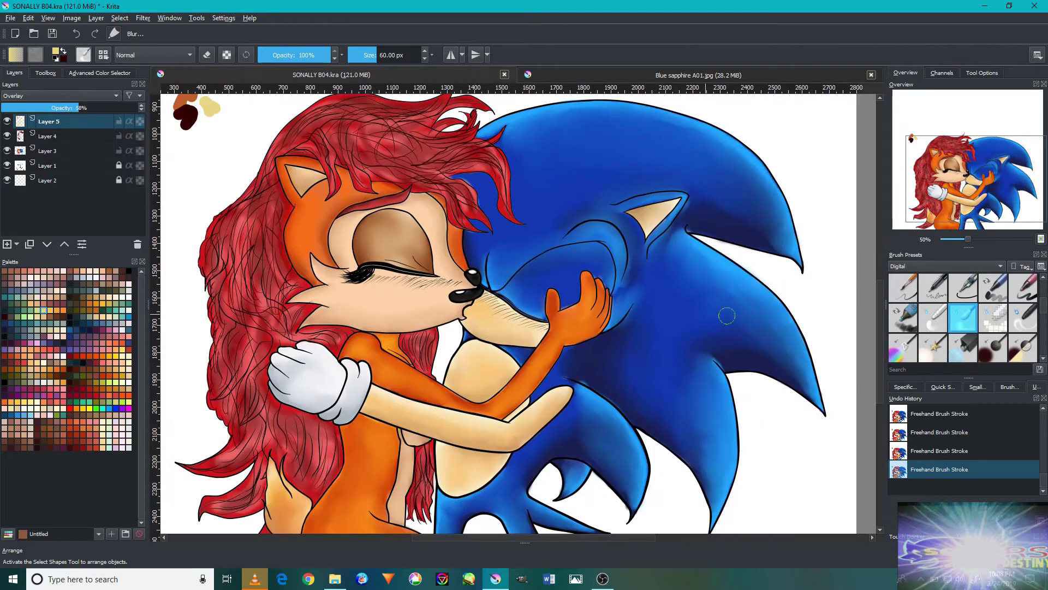
{"action": "scroll", "coordinate": [727, 316], "scroll_direction": "down", "scroll_amount": 2}
{"action": "scroll", "coordinate": [491, 246], "scroll_direction": "up", "scroll_amount": 3}
{"action": "key", "text": "ctrl+Tab"}
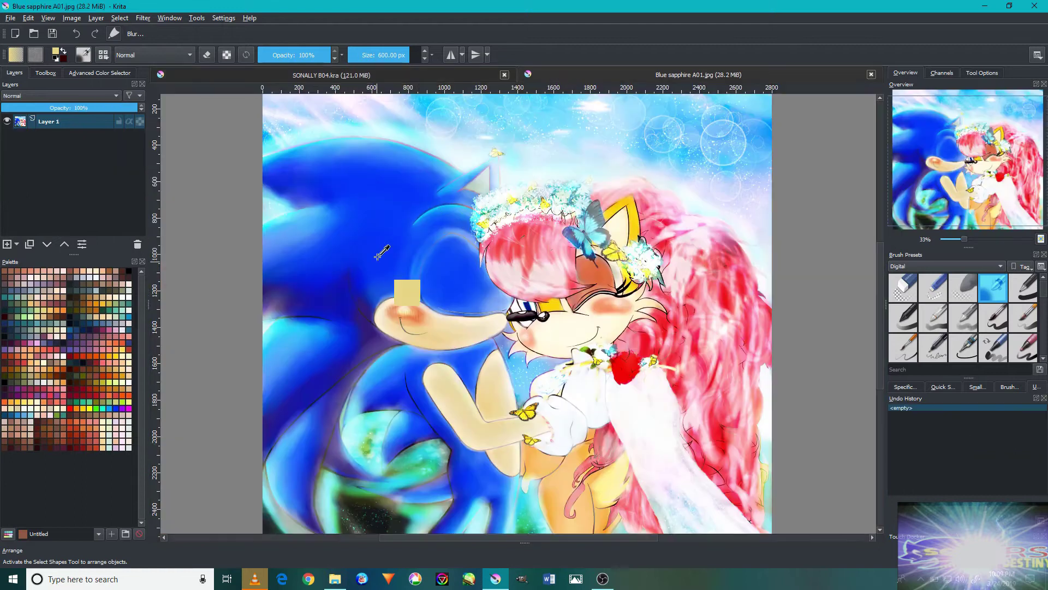
Set the brush to about 474 px and sample blue from the Blue sapphire reference.
{"action": "key", "text": "ctrl+Tab"}
{"action": "scroll", "coordinate": [474, 251], "scroll_direction": "down", "scroll_amount": 2}
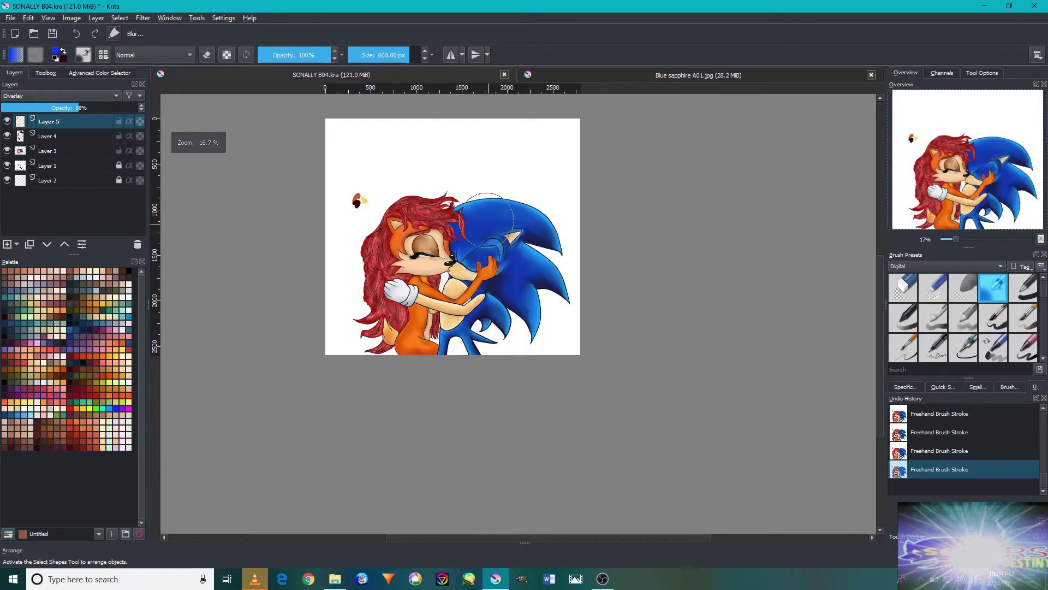
{"action": "scroll", "coordinate": [473, 251], "scroll_direction": "up", "scroll_amount": 2}
{"action": "left_click_drag", "start_coordinate": [474, 251], "coordinate": [494, 250]}
{"action": "left_click", "coordinate": [76, 73]}
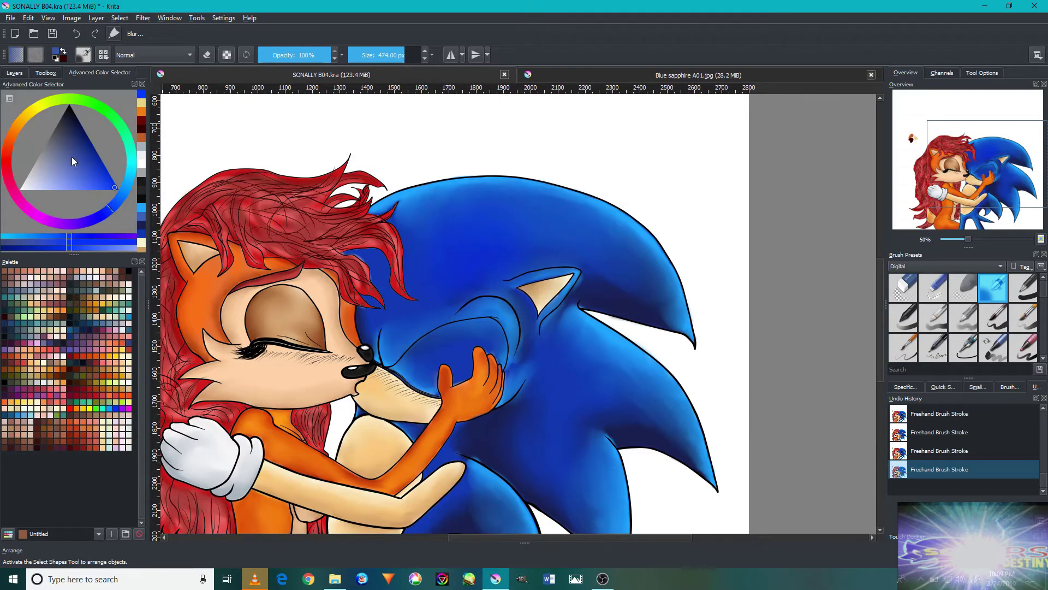
{"action": "left_click", "coordinate": [629, 77]}
{"action": "scroll", "coordinate": [513, 224], "scroll_direction": "up", "scroll_amount": 4}
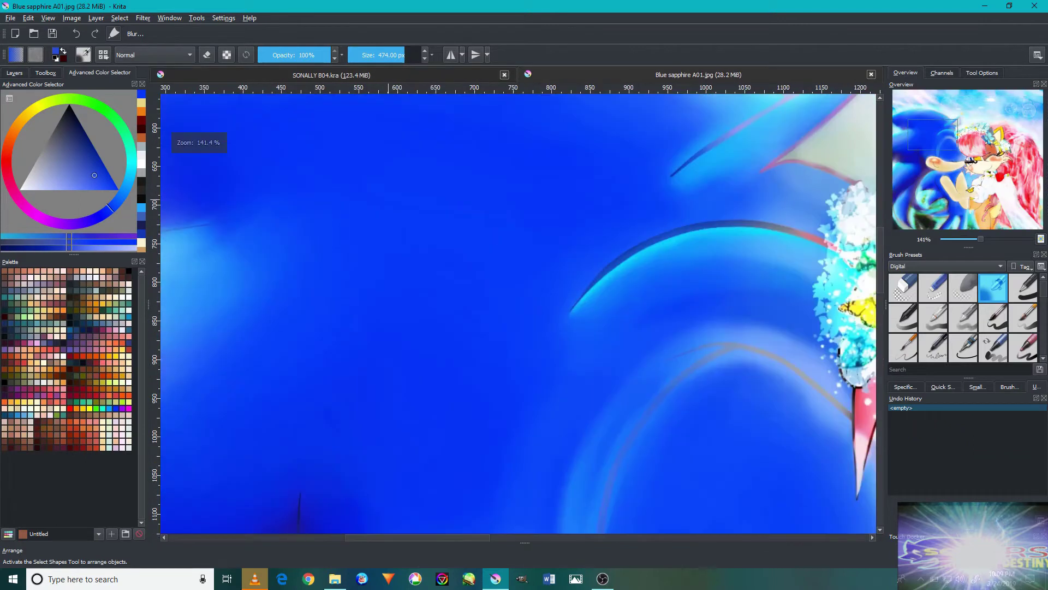
{"action": "left_click", "coordinate": [538, 332]}
{"action": "left_click", "coordinate": [131, 236]}
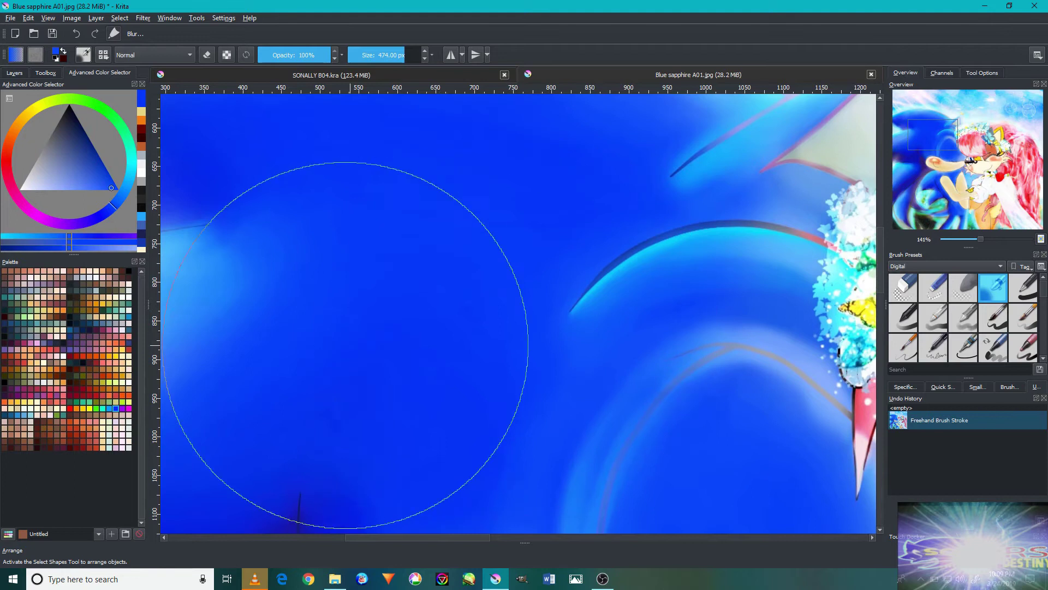
{"action": "left_click_drag", "start_coordinate": [300, 346], "coordinate": [493, 248]}
{"action": "left_click", "coordinate": [208, 76]}
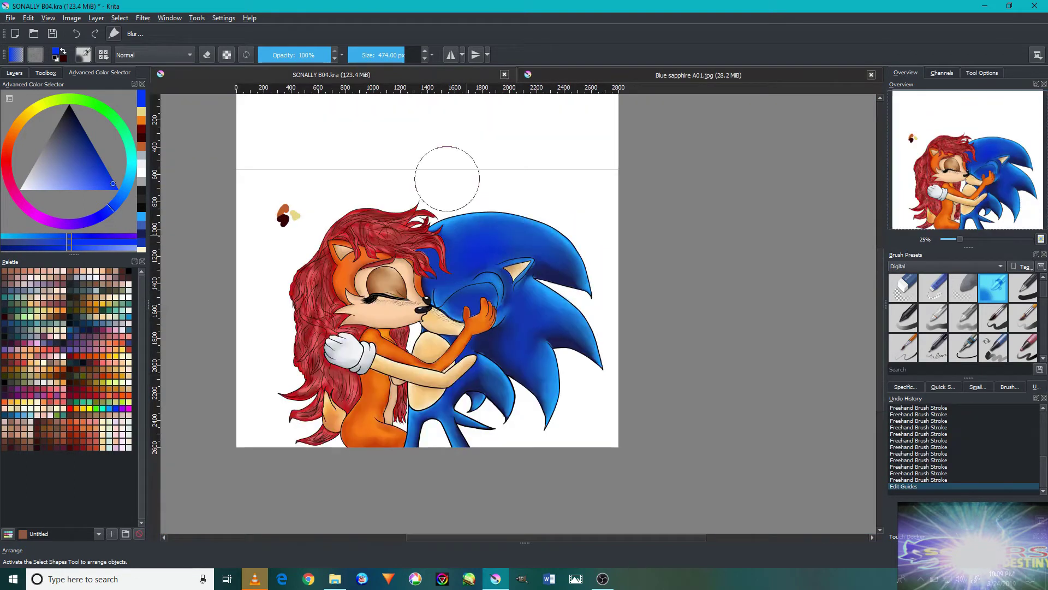
{"action": "scroll", "coordinate": [492, 188], "scroll_direction": "up", "scroll_amount": 3}
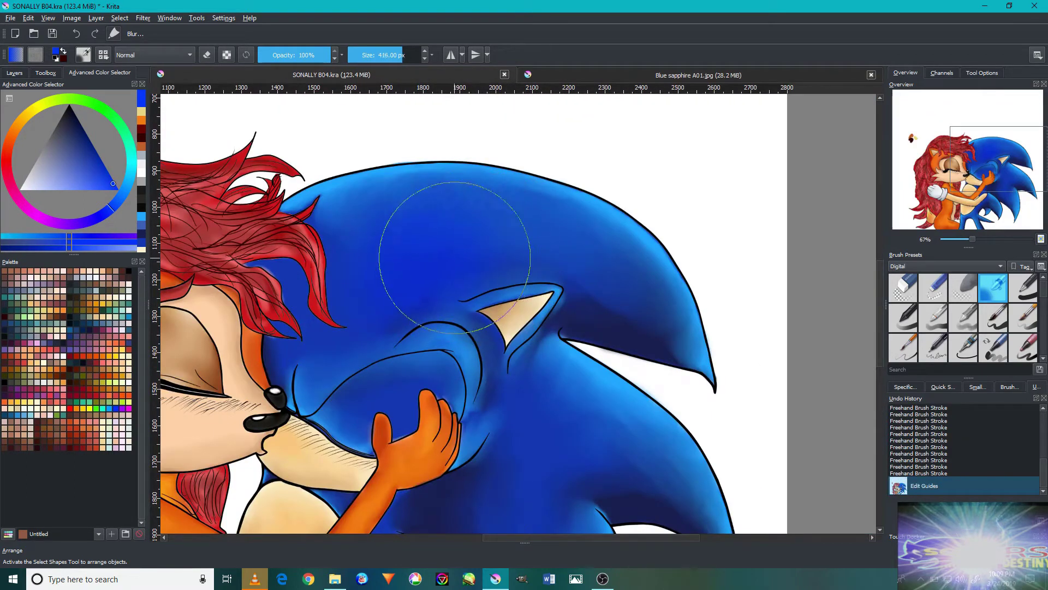
Add Layer 6 and blend the blue shading on Sonic's head and body.
{"action": "left_click_drag", "start_coordinate": [546, 234], "coordinate": [644, 284]}
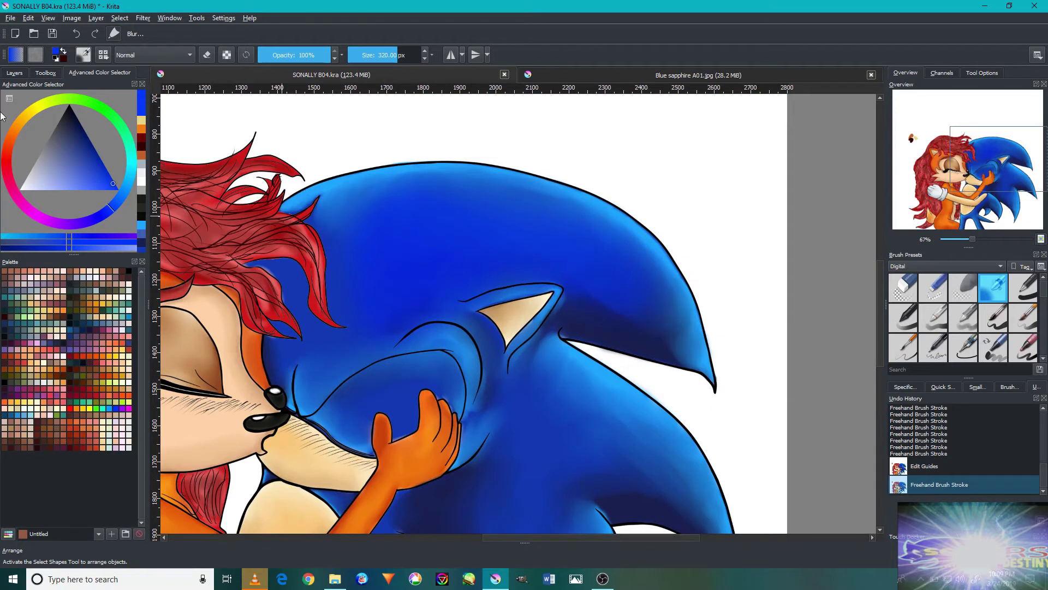
{"action": "left_click", "coordinate": [14, 73]}
{"action": "left_click", "coordinate": [7, 244]}
{"action": "scroll", "coordinate": [515, 410], "scroll_direction": "down", "scroll_amount": 1}
{"action": "scroll", "coordinate": [676, 303], "scroll_direction": "up", "scroll_amount": 2}
{"action": "mouse_move", "coordinate": [675, 304]}
{"action": "left_mouse_down"}
{"action": "mouse_move", "coordinate": [409, 433]}
{"action": "mouse_move", "coordinate": [608, 304]}
{"action": "left_mouse_up"}
{"action": "scroll", "coordinate": [546, 306], "scroll_direction": "down", "scroll_amount": 5}
{"action": "scroll", "coordinate": [514, 315], "scroll_direction": "up", "scroll_amount": 1}
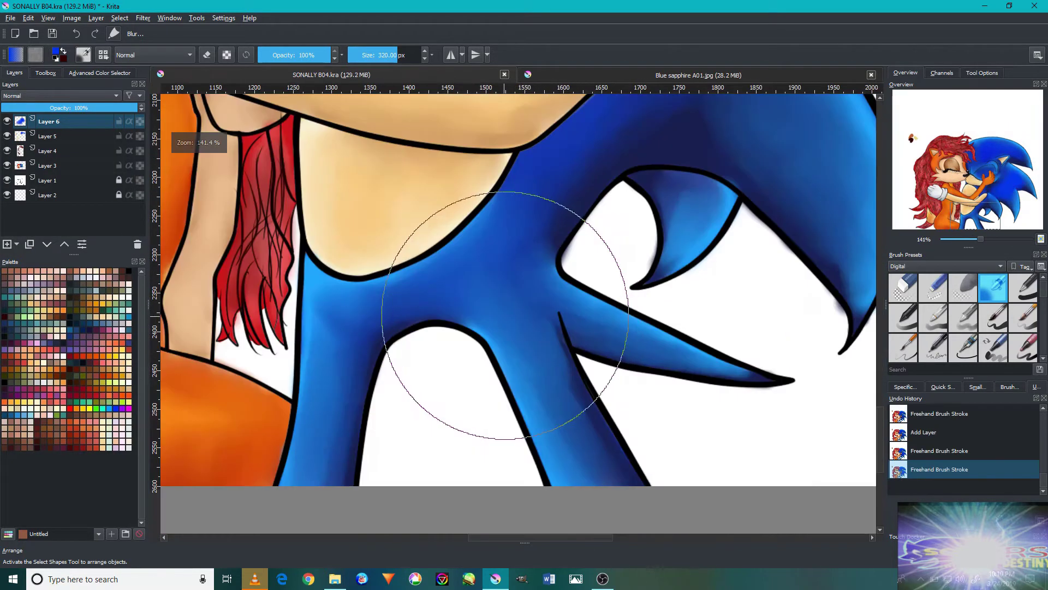
With a much smaller brush, soften the blue between Sonic's legs and along the leg outline.
{"action": "key", "text": "bracketleft"}
{"action": "key", "text": "bracketleft"}
{"action": "key", "text": "bracketleft"}
{"action": "left_click_drag", "start_coordinate": [550, 351], "coordinate": [601, 465]}
{"action": "left_click_drag", "start_coordinate": [574, 375], "coordinate": [516, 289]}
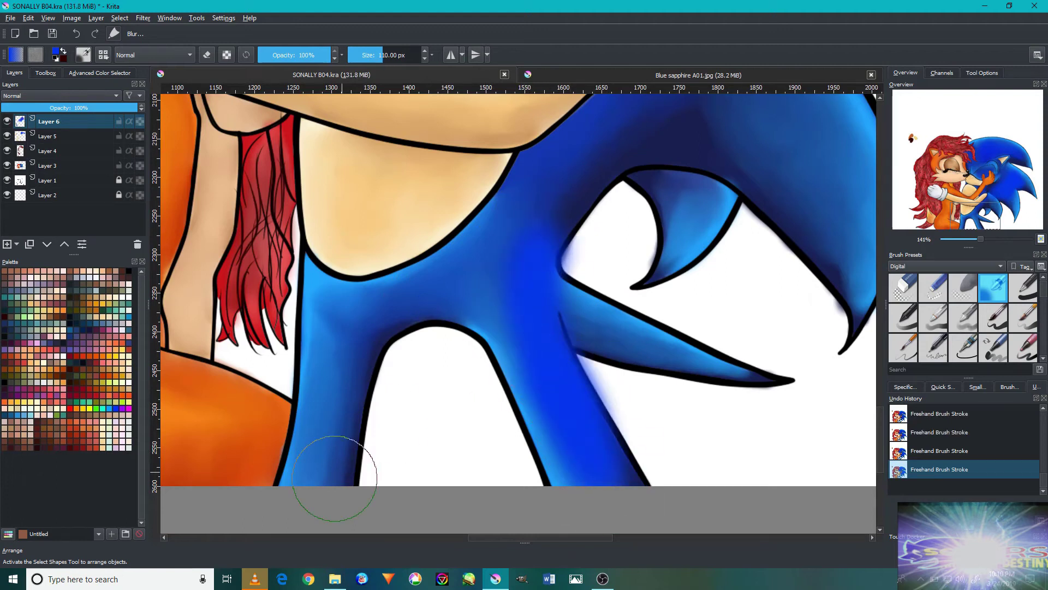
{"action": "left_click_drag", "start_coordinate": [573, 260], "coordinate": [496, 339]}
{"action": "left_click_drag", "start_coordinate": [718, 256], "coordinate": [641, 335]}
{"action": "mouse_move", "coordinate": [514, 318]}
{"action": "left_mouse_down"}
{"action": "mouse_move", "coordinate": [487, 286]}
{"action": "mouse_move", "coordinate": [508, 375]}
{"action": "mouse_move", "coordinate": [491, 198]}
{"action": "left_mouse_up"}
{"action": "scroll", "coordinate": [683, 257], "scroll_direction": "down", "scroll_amount": 1}
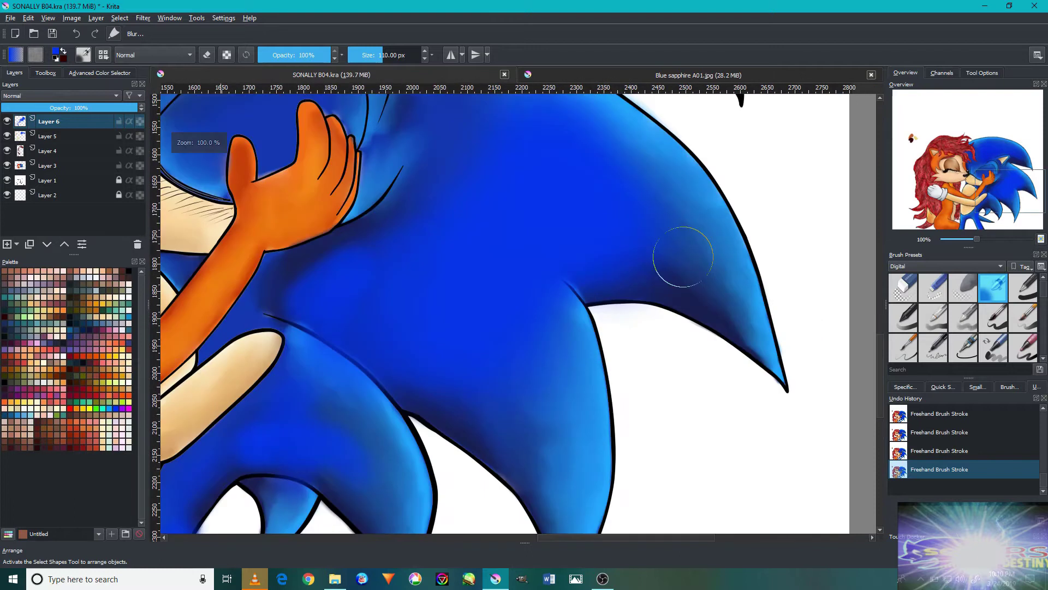
{"action": "mouse_move", "coordinate": [529, 271]}
{"action": "left_mouse_down"}
{"action": "mouse_move", "coordinate": [515, 346]}
{"action": "mouse_move", "coordinate": [688, 379]}
{"action": "left_mouse_up"}
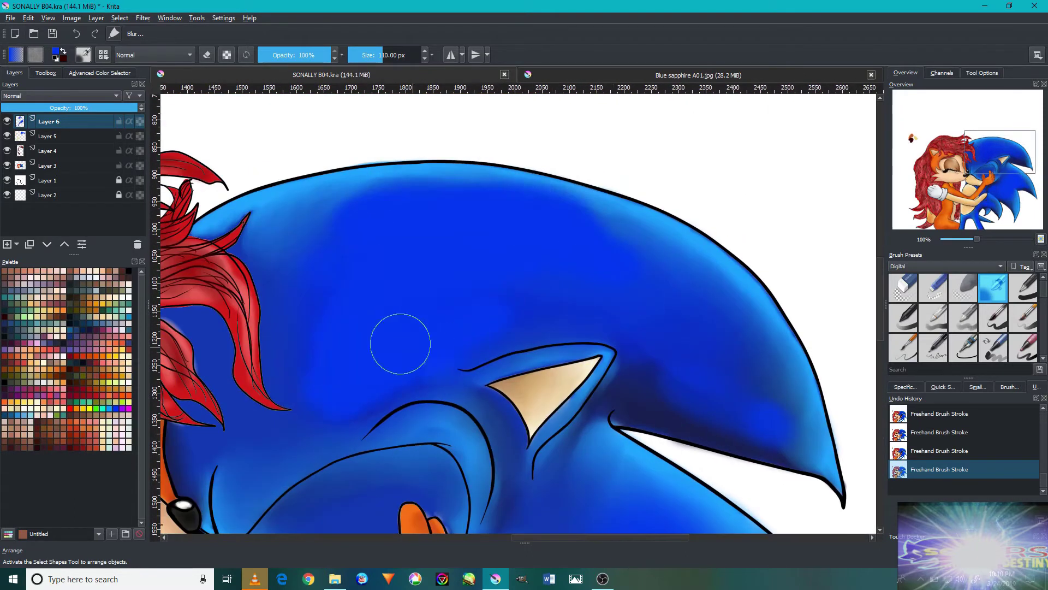
Check the full picture at fit and actual size, then even out the light patch atop Sonic's head.
{"action": "scroll", "coordinate": [428, 347], "scroll_direction": "down", "scroll_amount": 2}
{"action": "scroll", "coordinate": [441, 400], "scroll_direction": "up", "scroll_amount": 4}
{"action": "scroll", "coordinate": [315, 327], "scroll_direction": "down", "scroll_amount": 2}
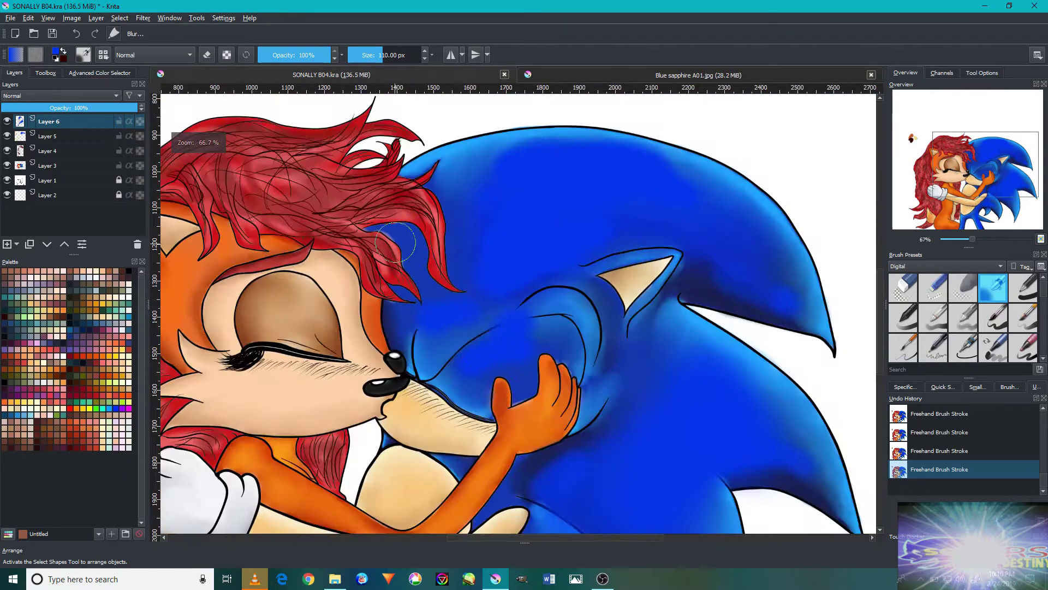
{"action": "scroll", "coordinate": [410, 257], "scroll_direction": "up", "scroll_amount": 2}
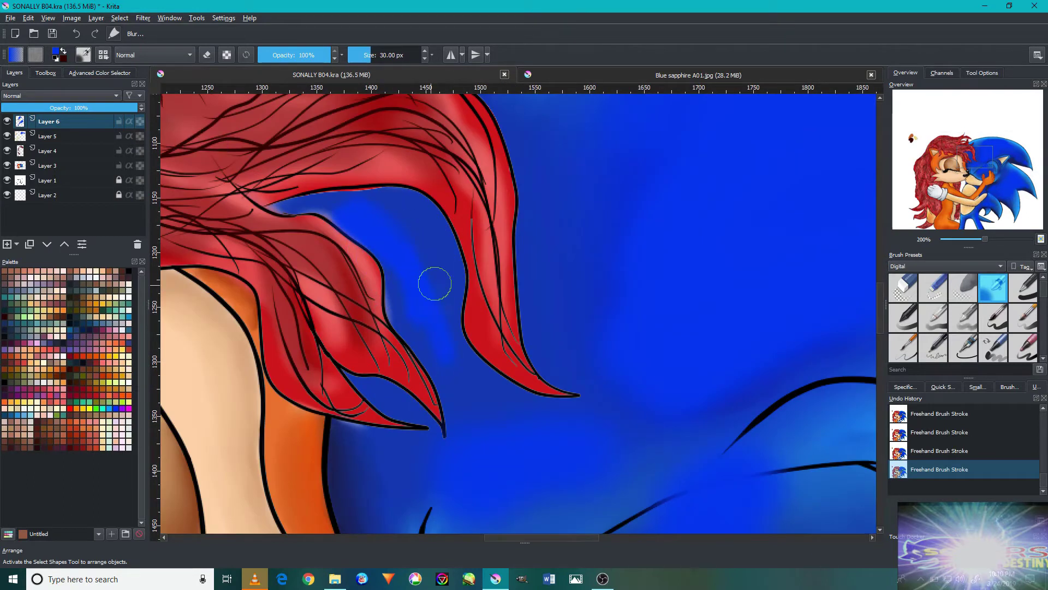
{"action": "key", "text": "2"}
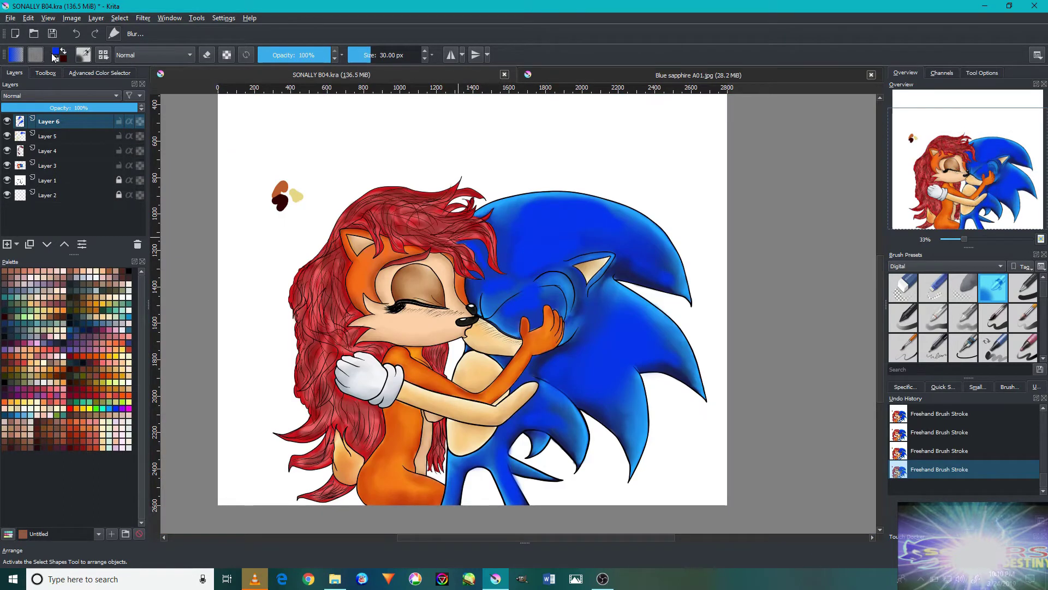
{"action": "key", "text": "1"}
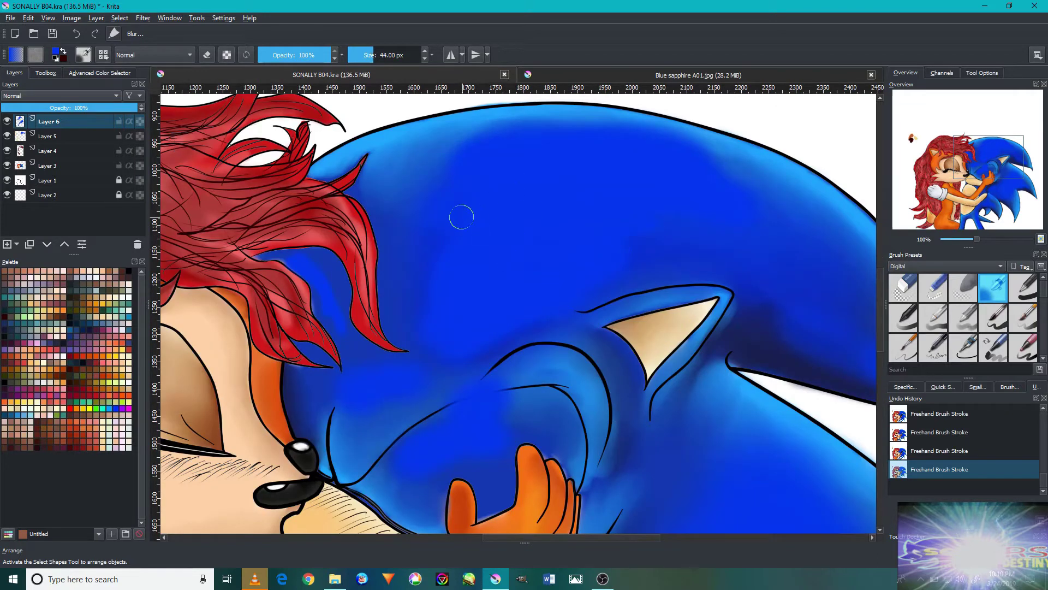
{"action": "key", "text": "bracketright"}
{"action": "left_click_drag", "start_coordinate": [443, 227], "coordinate": [429, 178]}
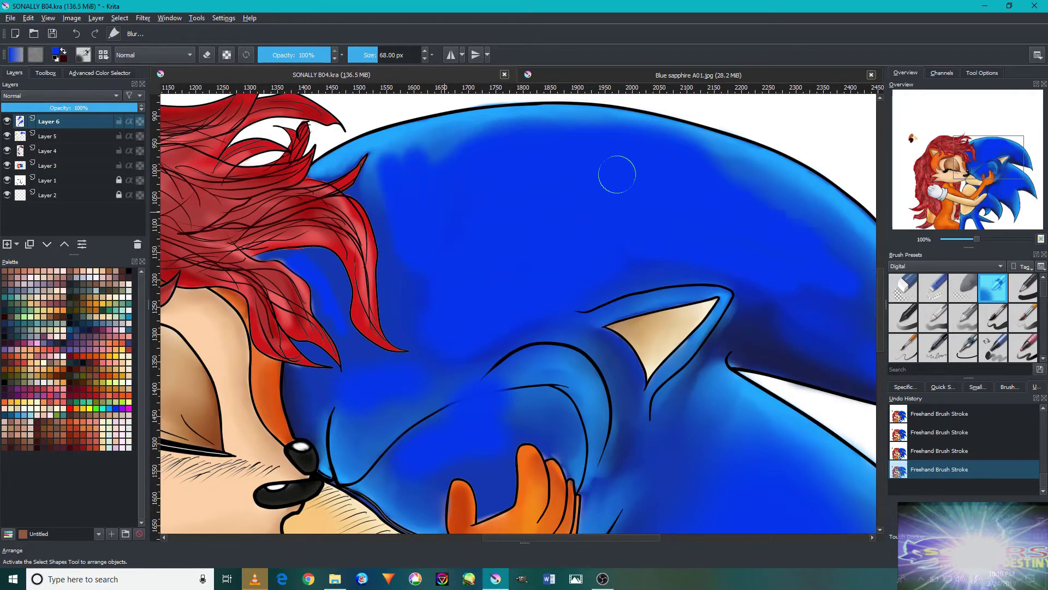
Set Layer 6 to Overlay blending at 42% opacity.
{"action": "left_click", "coordinate": [60, 95]}
{"action": "left_click", "coordinate": [60, 95]}
{"action": "left_click", "coordinate": [57, 104]}
Add shading strokes and dabs to Sonic's blue body and back.
{"action": "key", "text": "minus"}
{"action": "key", "text": "minus"}
{"action": "key", "text": "minus"}
{"action": "key", "text": "1"}
{"action": "left_click_drag", "start_coordinate": [538, 300], "coordinate": [528, 355]}
{"action": "key", "text": "minus"}
{"action": "key", "text": "minus"}
{"action": "key", "text": "minus"}
{"action": "key", "text": "1"}
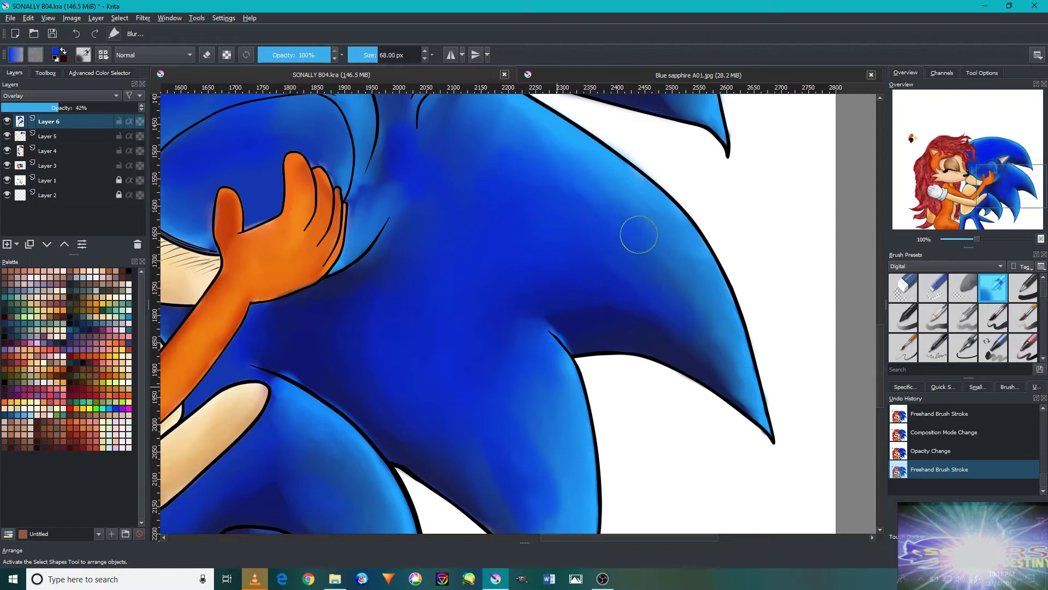
{"action": "left_click", "coordinate": [638, 235]}
Shade the blue around Sonic's ear and across the top of his head.
{"action": "key", "text": "minus"}
{"action": "key", "text": "minus"}
{"action": "key", "text": "minus"}
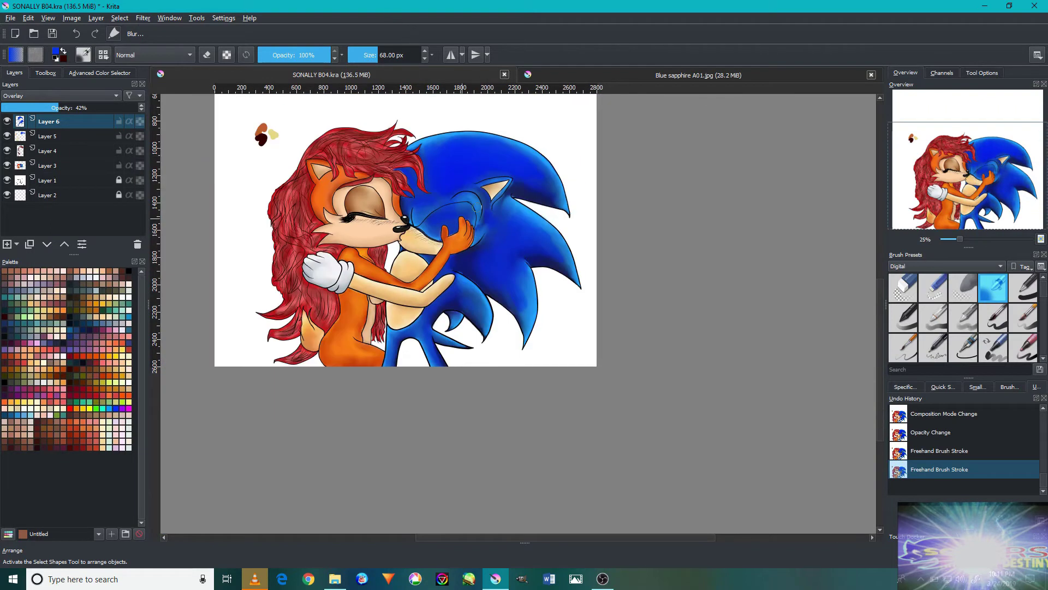
{"action": "key", "text": "plus"}
{"action": "key", "text": "plus"}
{"action": "key", "text": "plus"}
{"action": "scroll", "coordinate": [616, 222], "scroll_direction": "up", "scroll_amount": 3}
{"action": "left_click_drag", "start_coordinate": [480, 322], "coordinate": [413, 405]}
{"action": "mouse_move", "coordinate": [730, 313]}
{"action": "left_mouse_down"}
{"action": "mouse_move", "coordinate": [655, 133]}
{"action": "mouse_move", "coordinate": [772, 316]}
{"action": "mouse_move", "coordinate": [597, 230]}
{"action": "left_mouse_up"}
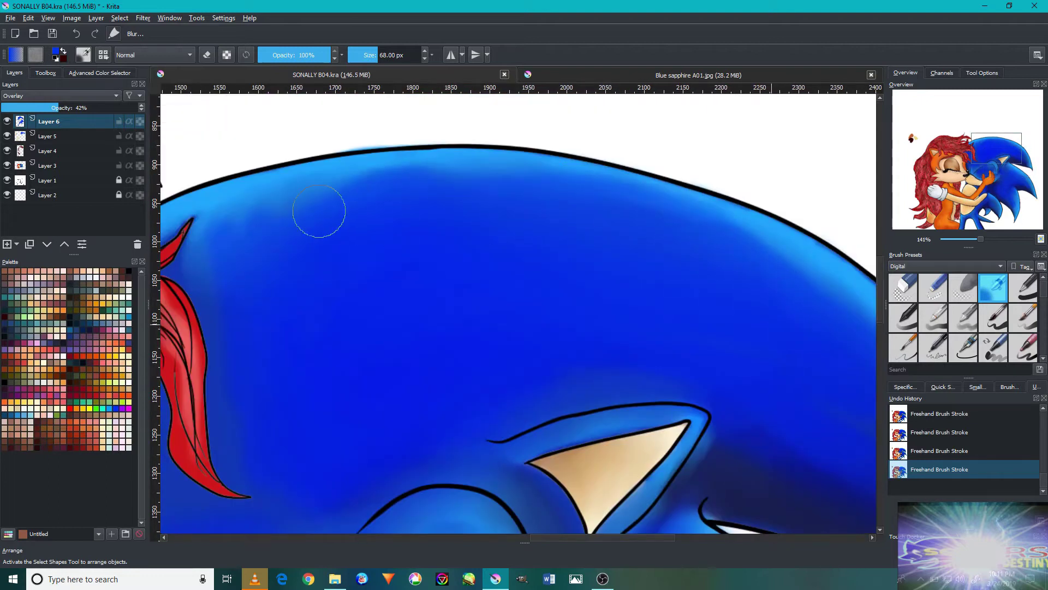
Darken Sonic's cheek shading, soften the blue near his muzzle, then select Layer 3.
{"action": "key", "text": "minus"}
{"action": "key", "text": "minus"}
{"action": "key", "text": "minus"}
{"action": "key", "text": "plus"}
{"action": "key", "text": "plus"}
{"action": "key", "text": "plus"}
{"action": "key", "text": "plus"}
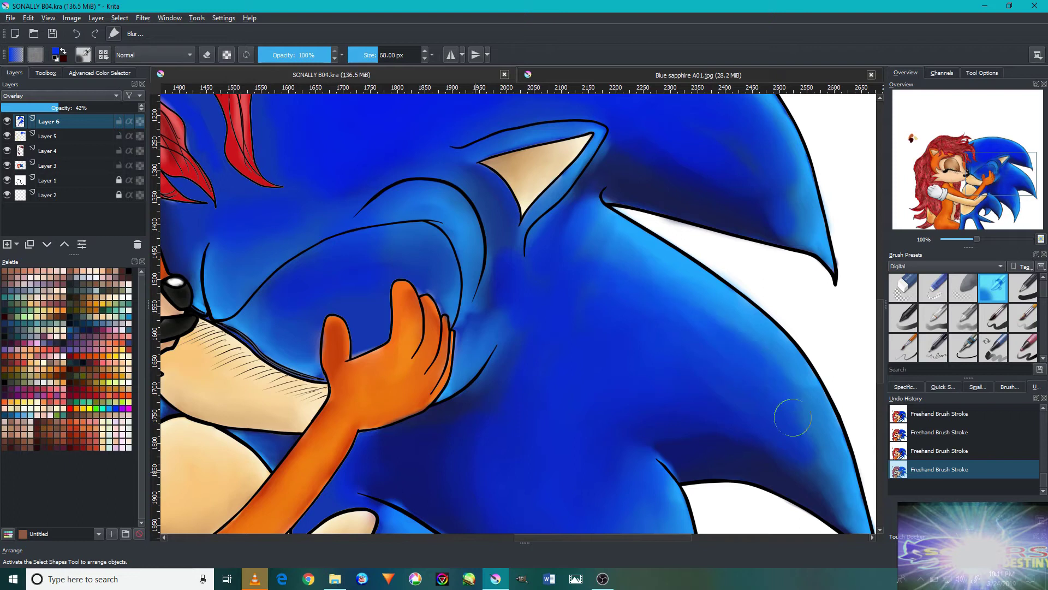
{"action": "left_click_drag", "start_coordinate": [760, 363], "coordinate": [542, 303]}
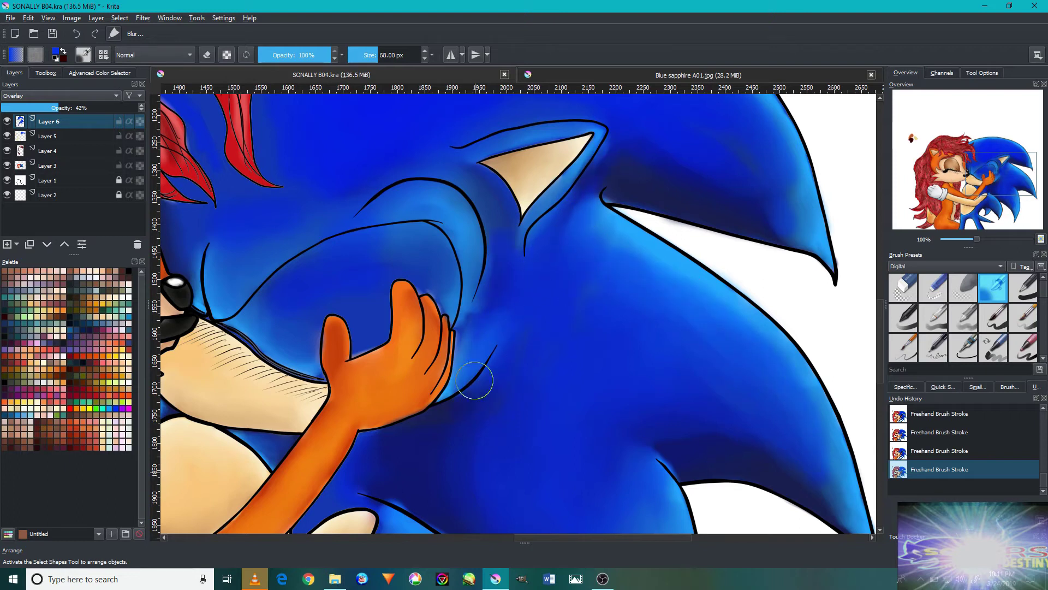
{"action": "key", "text": "minus"}
{"action": "key", "text": "minus"}
{"action": "key", "text": "minus"}
{"action": "key", "text": "plus"}
{"action": "key", "text": "plus"}
{"action": "key", "text": "plus"}
{"action": "key", "text": "plus"}
{"action": "mouse_move", "coordinate": [309, 330]}
{"action": "left_mouse_down"}
{"action": "mouse_move", "coordinate": [363, 475]}
{"action": "mouse_move", "coordinate": [662, 318]}
{"action": "mouse_move", "coordinate": [626, 319]}
{"action": "left_mouse_up"}
{"action": "key", "text": "plus"}
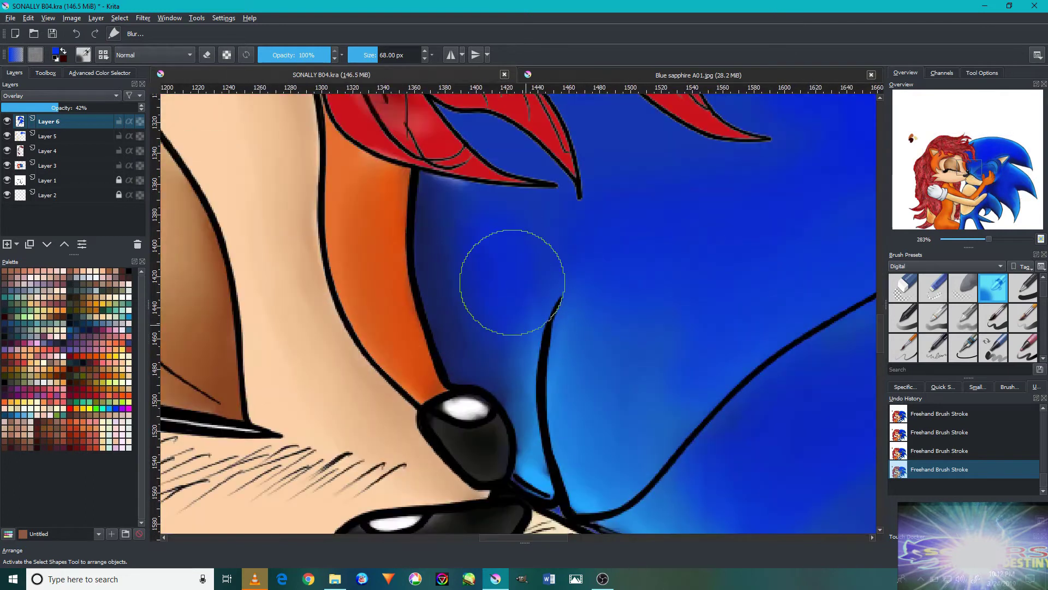
{"action": "key", "text": "minus"}
{"action": "key", "text": "minus"}
{"action": "key", "text": "minus"}
{"action": "key", "text": "minus"}
{"action": "key", "text": "minus"}
{"action": "key", "text": "minus"}
{"action": "left_click", "coordinate": [92, 167]}
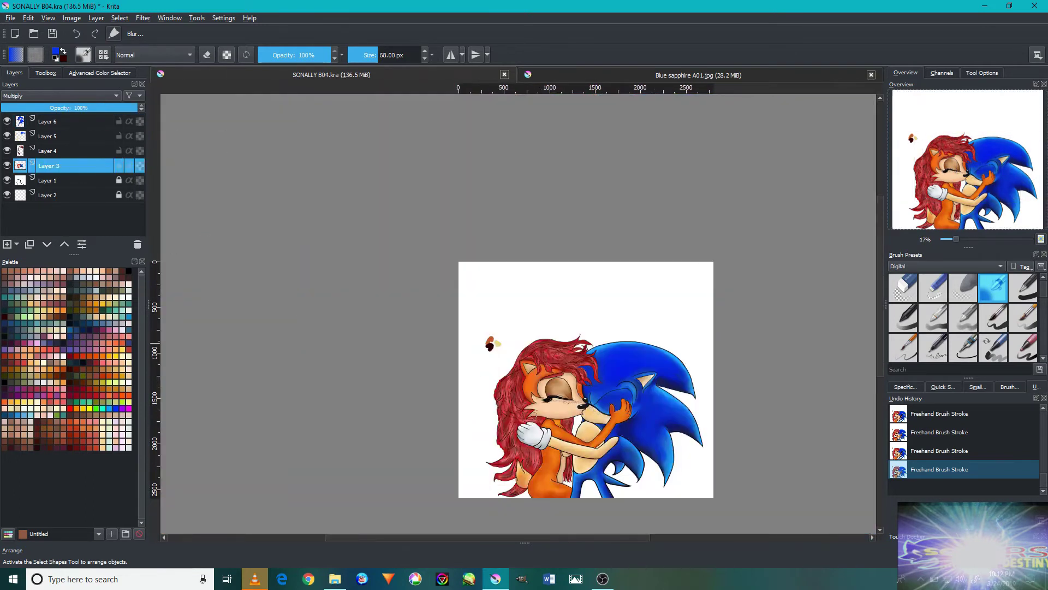
Work the dark blue shading across Sonic's shoulder, adjusting zoom around it.
{"action": "key", "text": "plus"}
{"action": "key", "text": "plus"}
{"action": "key", "text": "plus"}
{"action": "key", "text": "minus"}
{"action": "key", "text": "minus"}
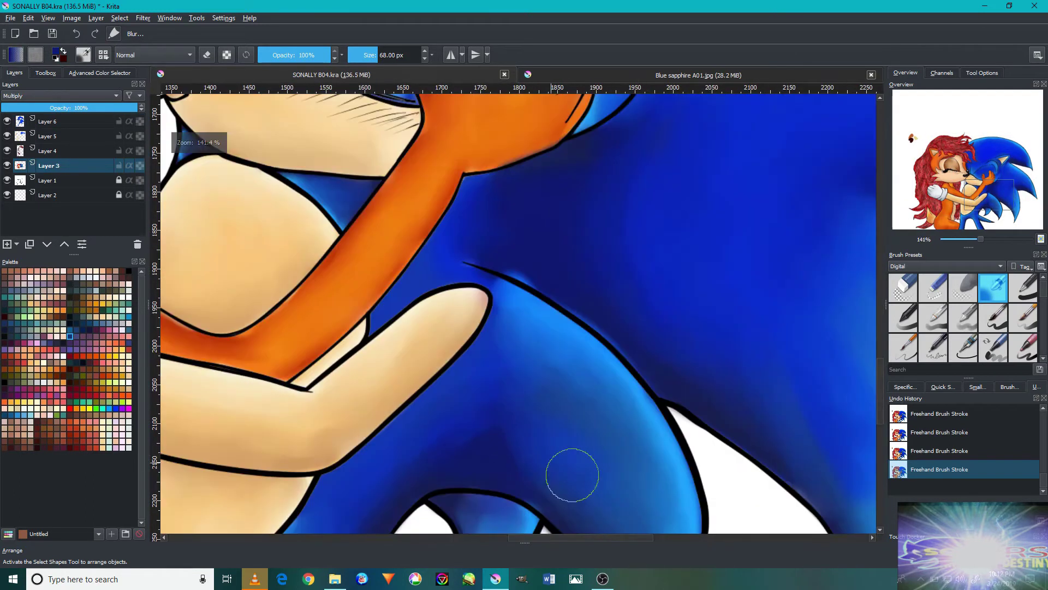
{"action": "key", "text": "plus"}
{"action": "mouse_move", "coordinate": [585, 370]}
{"action": "left_mouse_down"}
{"action": "mouse_move", "coordinate": [617, 365]}
{"action": "mouse_move", "coordinate": [595, 345]}
{"action": "left_mouse_up"}
{"action": "key", "text": "minus"}
{"action": "key", "text": "minus"}
{"action": "key", "text": "minus"}
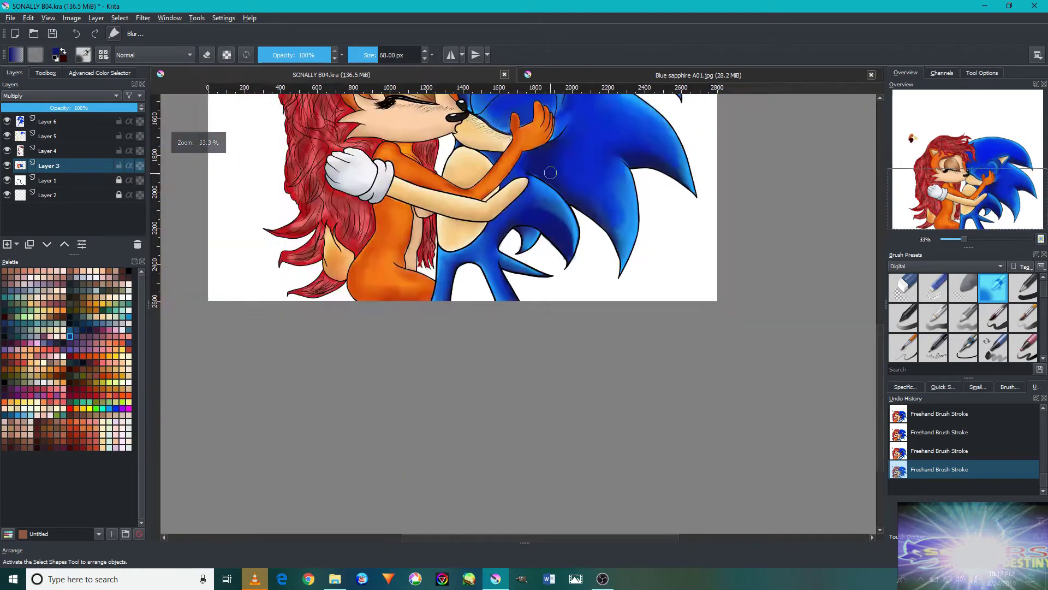
{"action": "key", "text": "plus"}
{"action": "key", "text": "plus"}
{"action": "key", "text": "plus"}
{"action": "key", "text": "minus"}
{"action": "key", "text": "minus"}
{"action": "key", "text": "minus"}
{"action": "key", "text": "plus"}
{"action": "key", "text": "plus"}
{"action": "key", "text": "plus"}
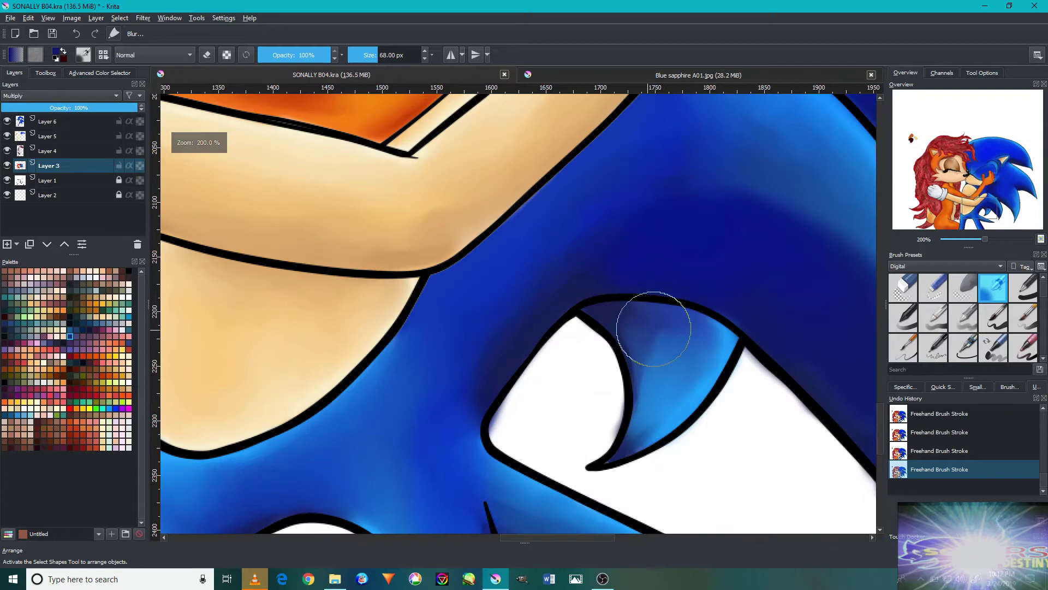
Blend the lighter blue patch above Sonic's eye and the blue along his arm's upper outline.
{"action": "key", "text": "slash"}
{"action": "left_click_drag", "start_coordinate": [673, 332], "coordinate": [689, 321]}
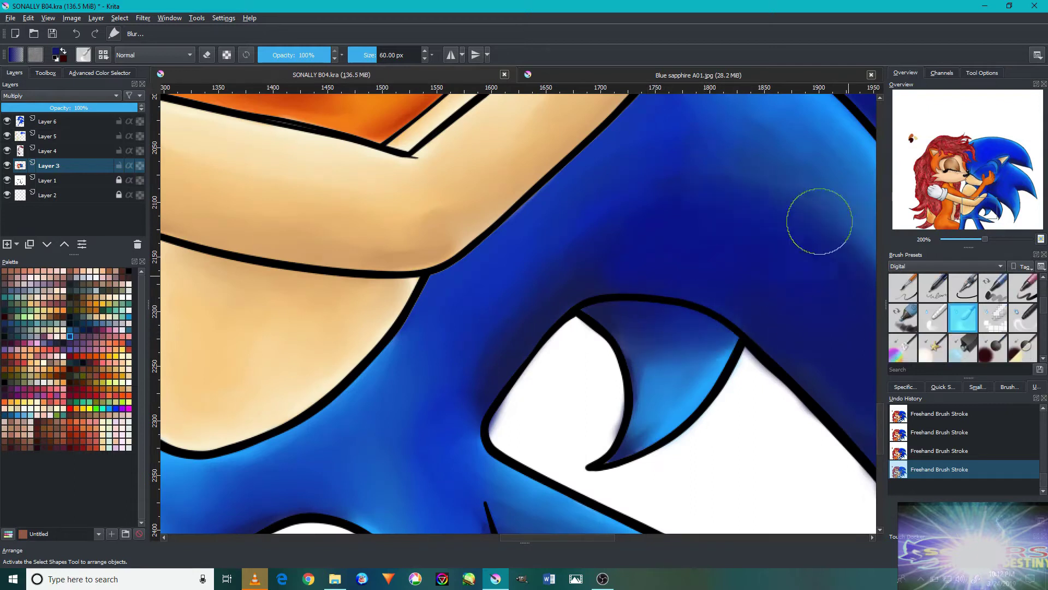
{"action": "key", "text": "minus"}
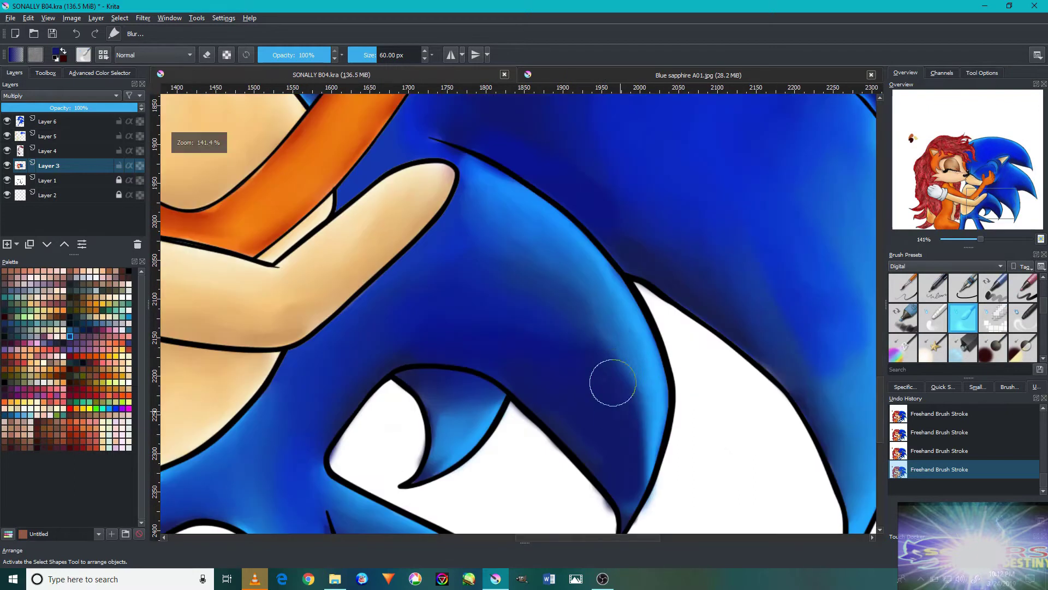
{"action": "left_click_drag", "start_coordinate": [487, 164], "coordinate": [601, 373]}
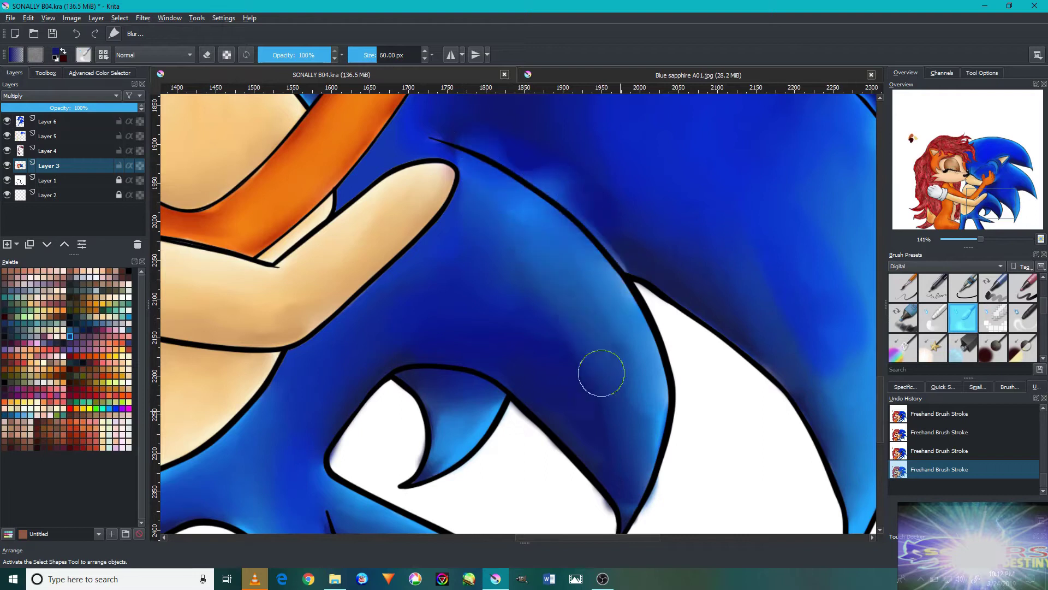
Soften the outer edge of Sonic's top quill into a haze.
{"action": "key", "text": "minus"}
{"action": "key", "text": "minus"}
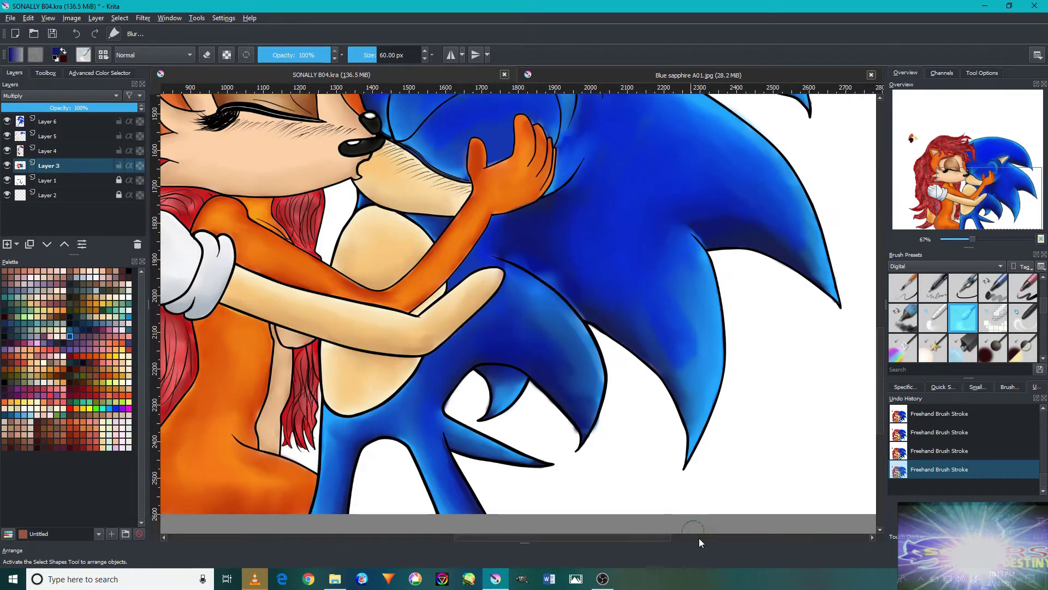
{"action": "key", "text": "plus"}
{"action": "key", "text": "plus"}
{"action": "key", "text": "plus"}
{"action": "key", "text": "minus"}
{"action": "key", "text": "minus"}
{"action": "key", "text": "minus"}
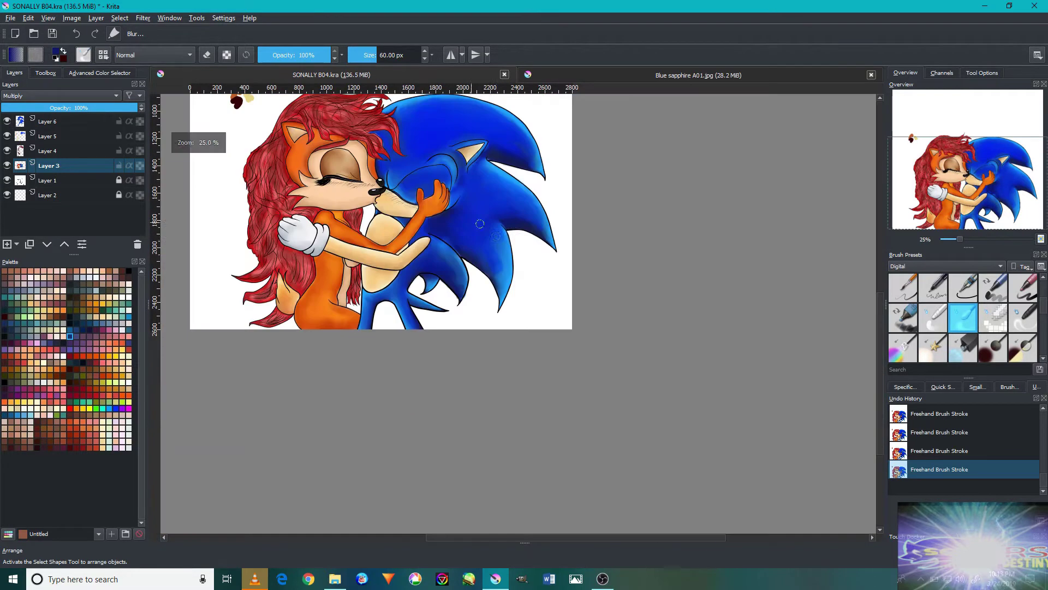
{"action": "key", "text": "plus"}
{"action": "key", "text": "plus"}
{"action": "key", "text": "plus"}
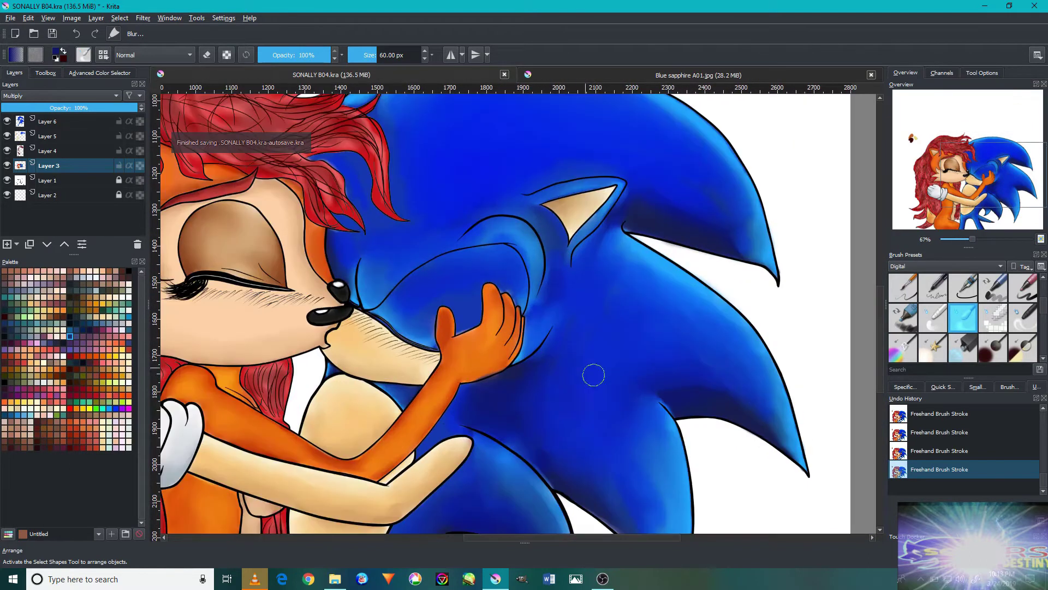
{"action": "scroll", "coordinate": [593, 370], "scroll_direction": "up", "scroll_amount": 3}
{"action": "scroll", "coordinate": [602, 273], "scroll_direction": "up", "scroll_amount": 2, "text": "ctrl"}
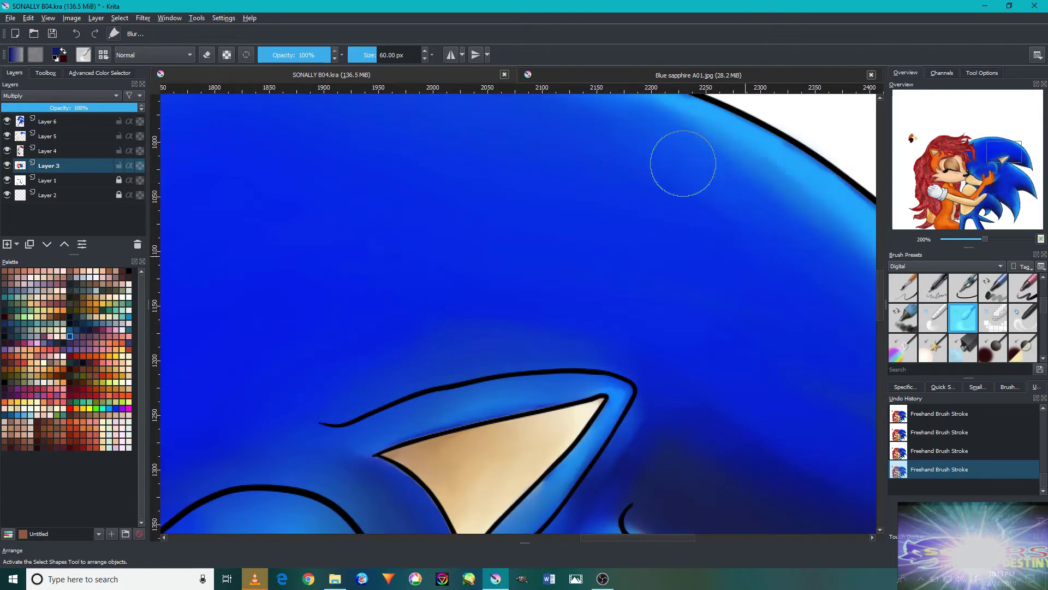
{"action": "scroll", "coordinate": [679, 158], "scroll_direction": "down", "scroll_amount": 2, "text": "ctrl"}
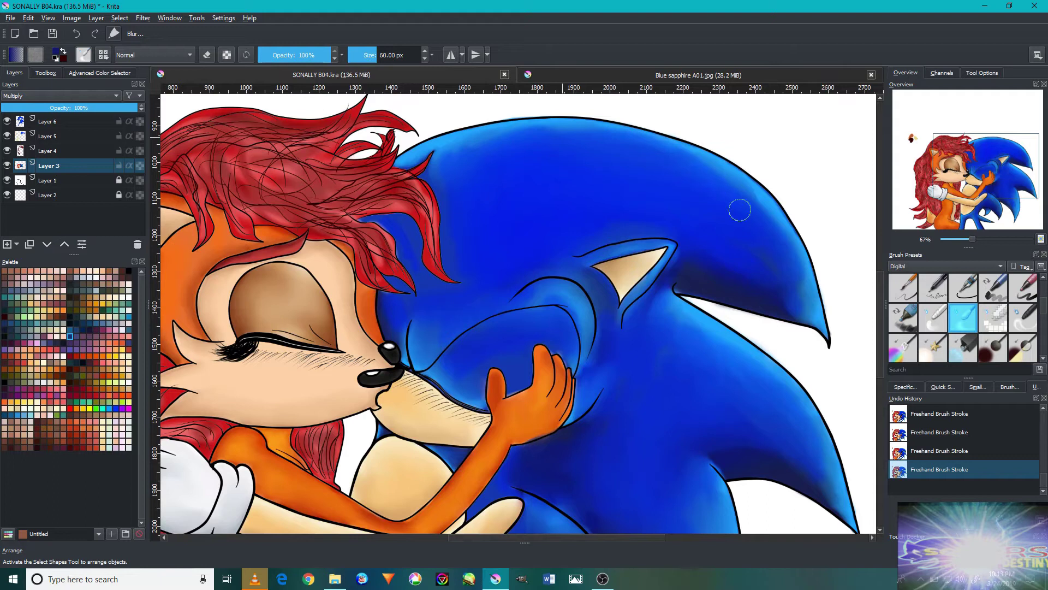
{"action": "left_click_drag", "start_coordinate": [792, 303], "coordinate": [704, 188]}
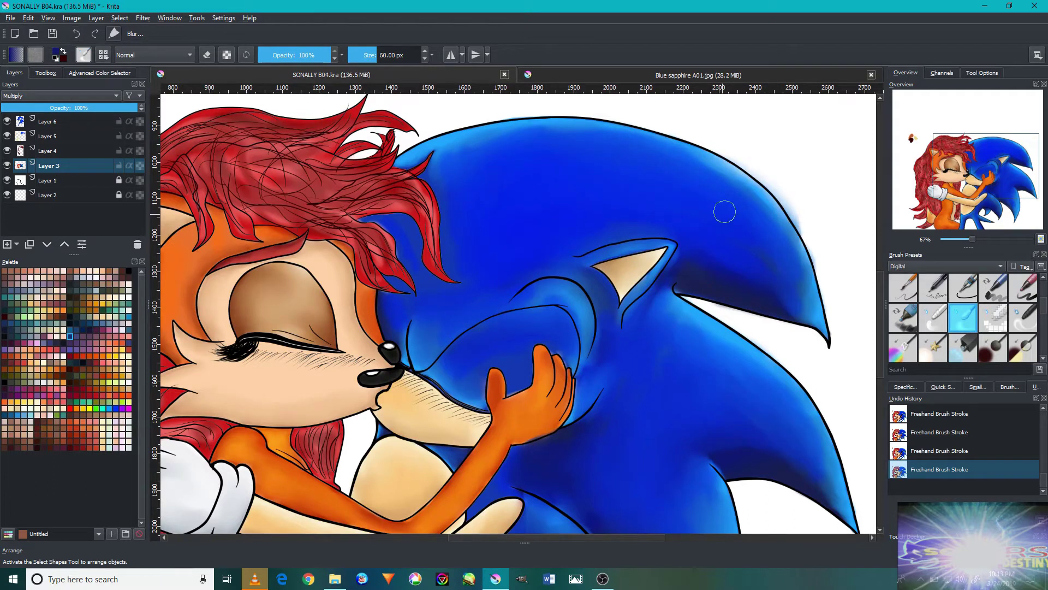
{"action": "scroll", "coordinate": [725, 212], "scroll_direction": "down", "scroll_amount": 2, "text": "ctrl"}
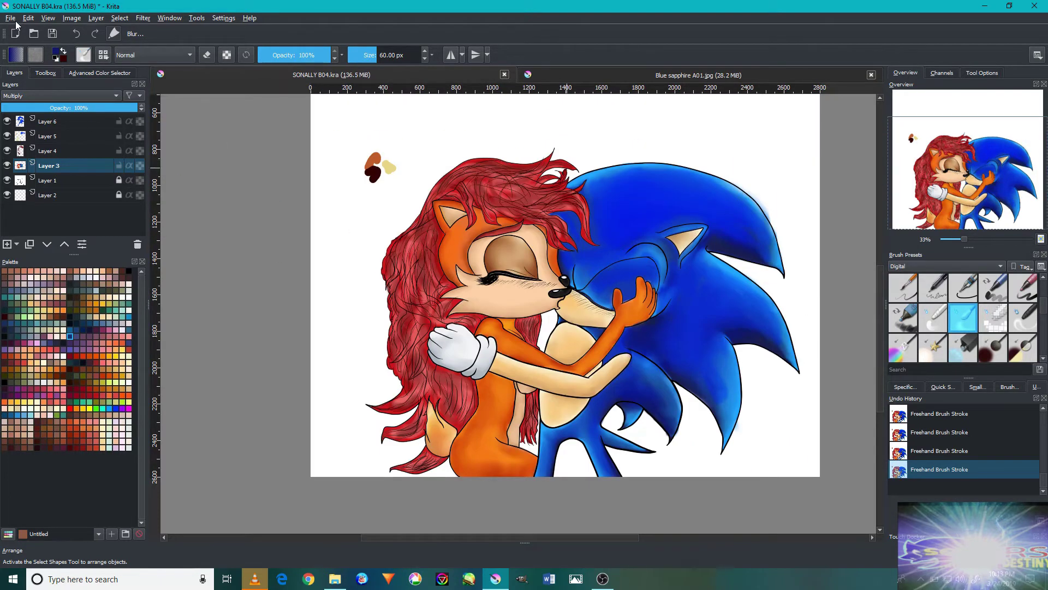
Switch the brush to eraser mode at 50 px.
{"action": "key", "text": "e"}
{"action": "scroll", "coordinate": [730, 323], "scroll_direction": "up", "scroll_amount": 4, "text": "ctrl"}
{"action": "scroll", "coordinate": [655, 273], "scroll_direction": "down", "scroll_amount": 4, "text": "ctrl"}
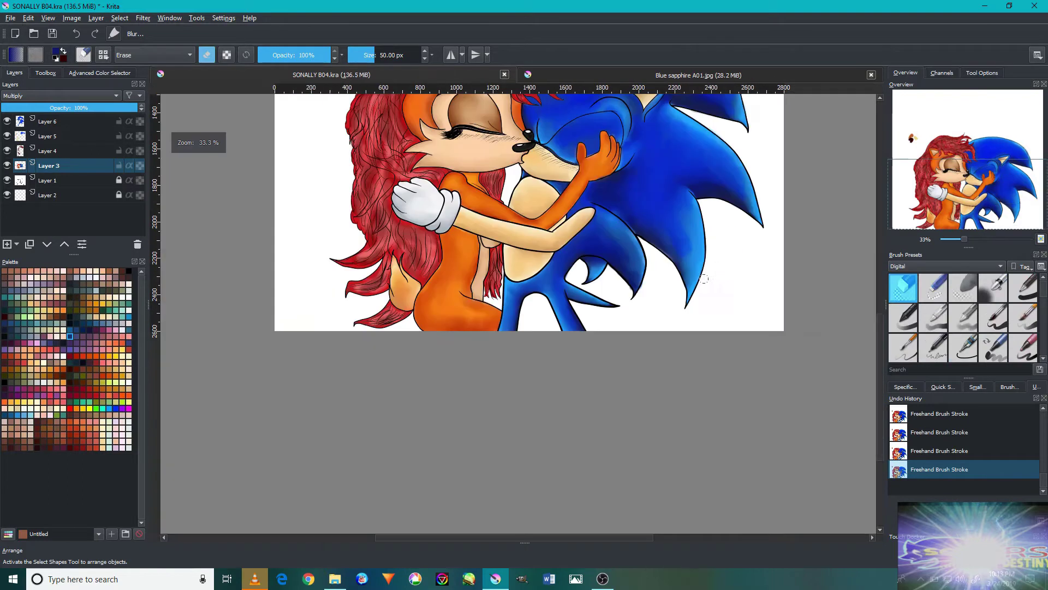
{"action": "scroll", "coordinate": [597, 236], "scroll_direction": "up", "scroll_amount": 4, "text": "ctrl"}
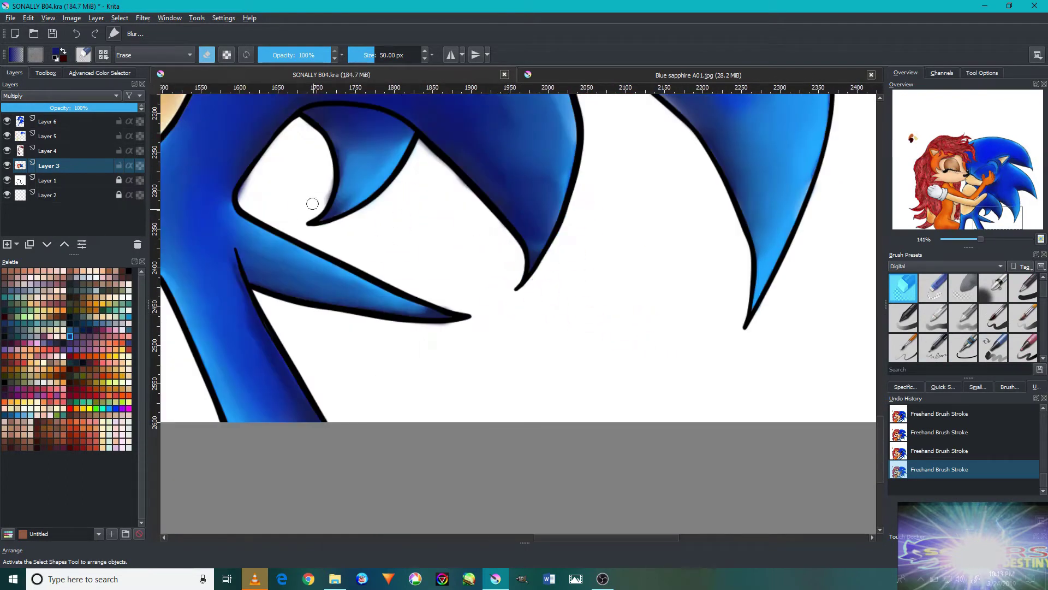
{"action": "scroll", "coordinate": [312, 207], "scroll_direction": "down", "scroll_amount": 1, "text": "ctrl"}
{"action": "scroll", "coordinate": [309, 219], "scroll_direction": "down", "scroll_amount": 3, "text": "ctrl"}
{"action": "scroll", "coordinate": [302, 282], "scroll_direction": "up", "scroll_amount": 3, "text": "ctrl"}
{"action": "scroll", "coordinate": [298, 262], "scroll_direction": "down", "scroll_amount": 3, "text": "ctrl"}
{"action": "scroll", "coordinate": [294, 248], "scroll_direction": "up", "scroll_amount": 3}
{"action": "scroll", "coordinate": [419, 246], "scroll_direction": "down", "scroll_amount": 1, "text": "ctrl"}
Check Layers 6 and 4, then select Layer 3, which holds the colour blobs.
{"action": "left_click", "coordinate": [101, 152]}
{"action": "scroll", "coordinate": [311, 218], "scroll_direction": "up", "scroll_amount": 2, "text": "ctrl"}
{"action": "scroll", "coordinate": [311, 218], "scroll_direction": "up", "scroll_amount": 2, "text": "ctrl"}
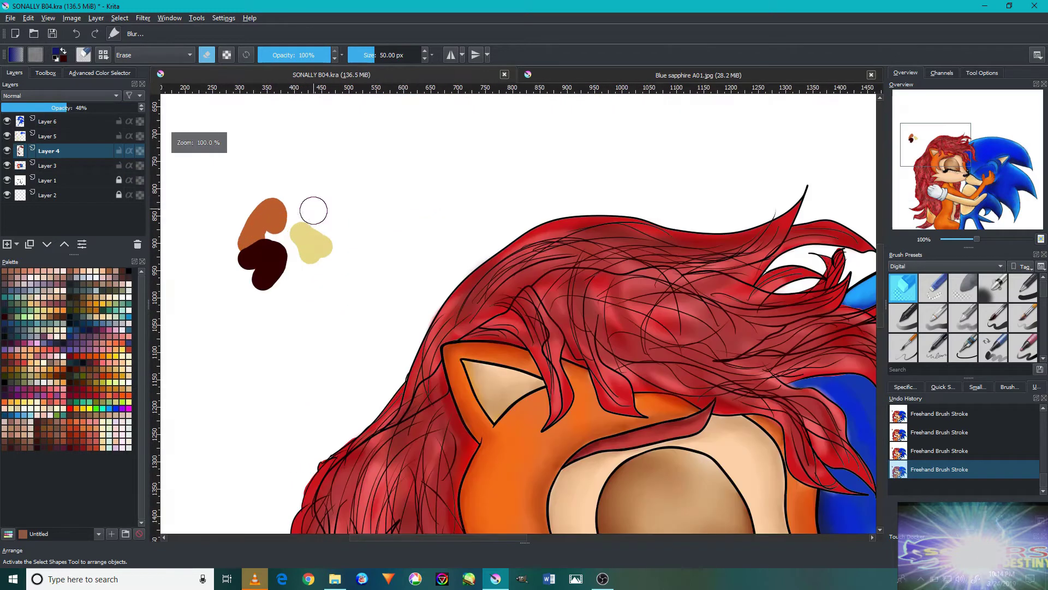
{"action": "left_click", "coordinate": [84, 136]}
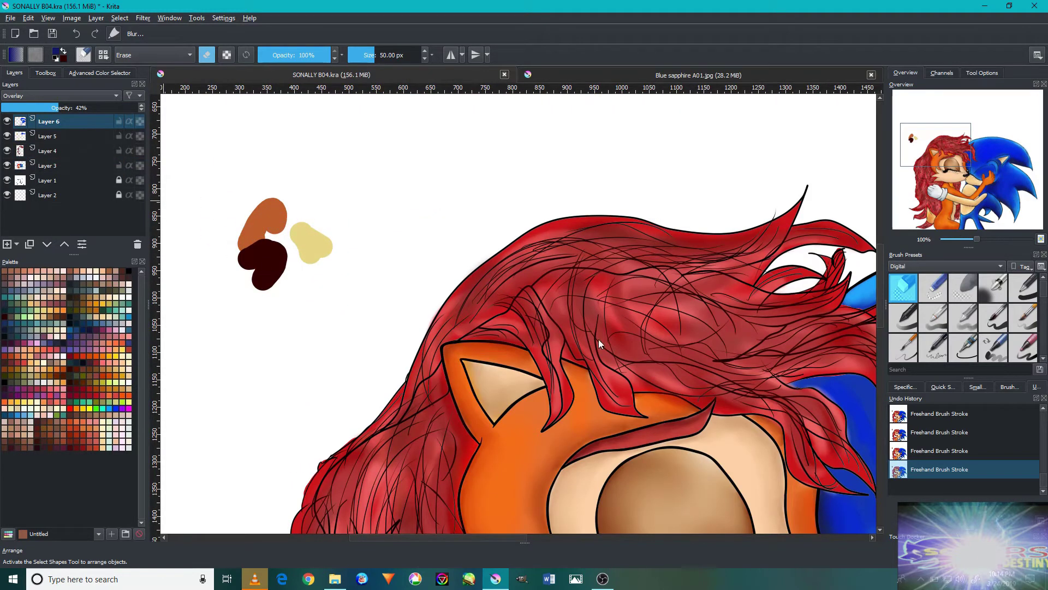
{"action": "left_click", "coordinate": [98, 150]}
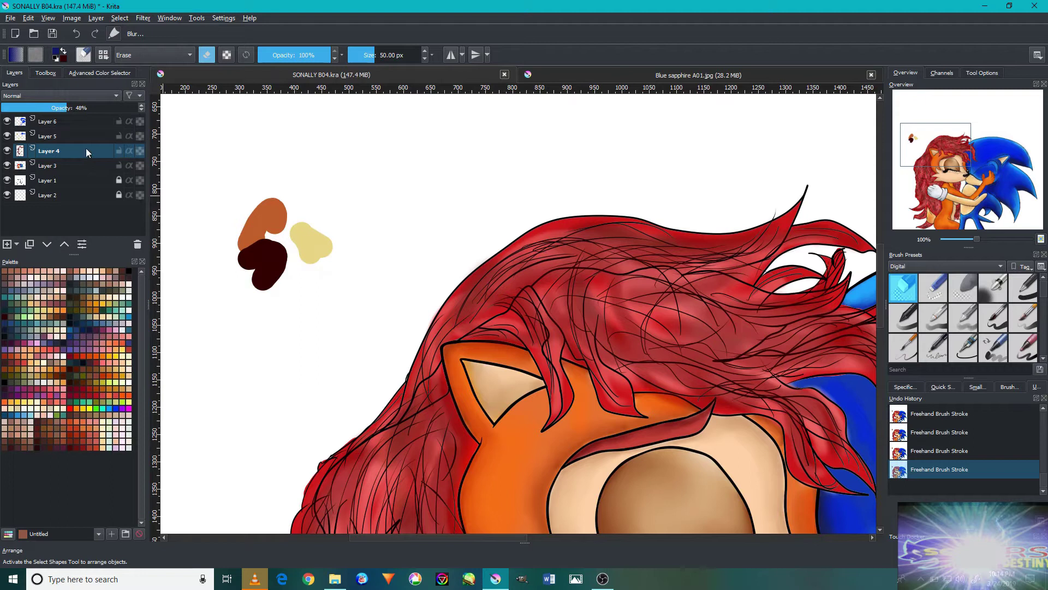
{"action": "left_click", "coordinate": [86, 166]}
Erase the brown, dark and yellow colour blobs, then return to painting mode.
{"action": "left_click_drag", "start_coordinate": [240, 262], "coordinate": [273, 188]}
{"action": "left_click_drag", "start_coordinate": [311, 240], "coordinate": [271, 205]}
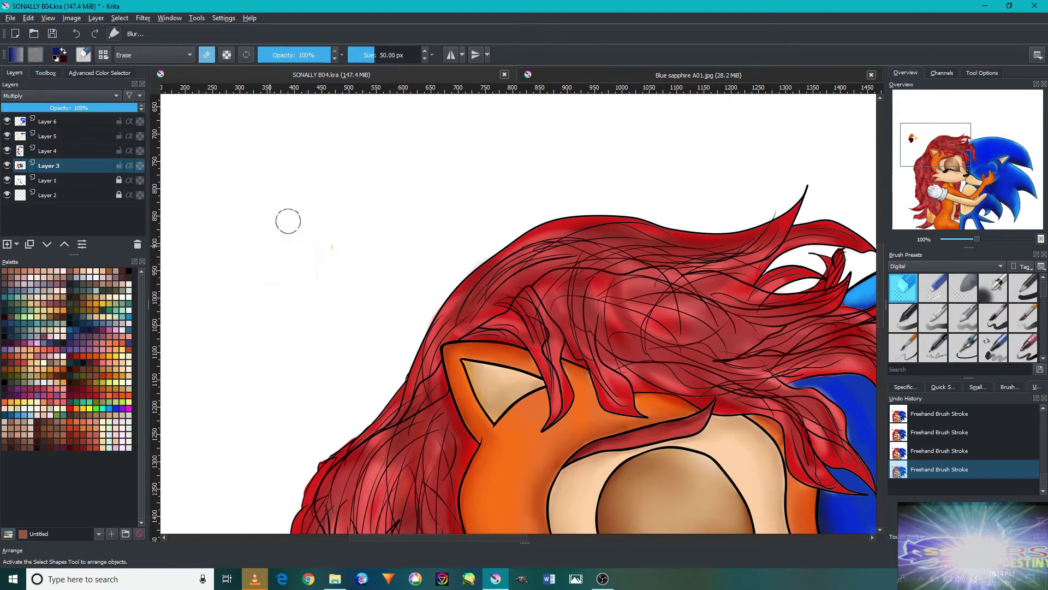
{"action": "scroll", "coordinate": [515, 389], "scroll_direction": "down", "scroll_amount": 5, "text": "ctrl"}
{"action": "scroll", "coordinate": [515, 389], "scroll_direction": "up", "scroll_amount": 2, "text": "ctrl"}
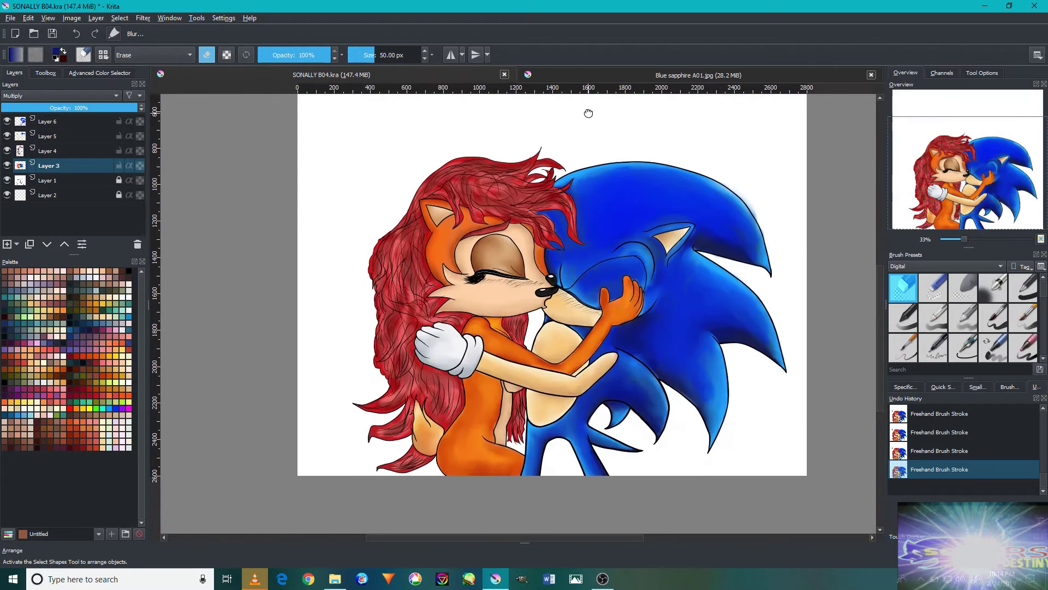
{"action": "scroll", "coordinate": [370, 463], "scroll_direction": "up", "scroll_amount": 4, "text": "ctrl"}
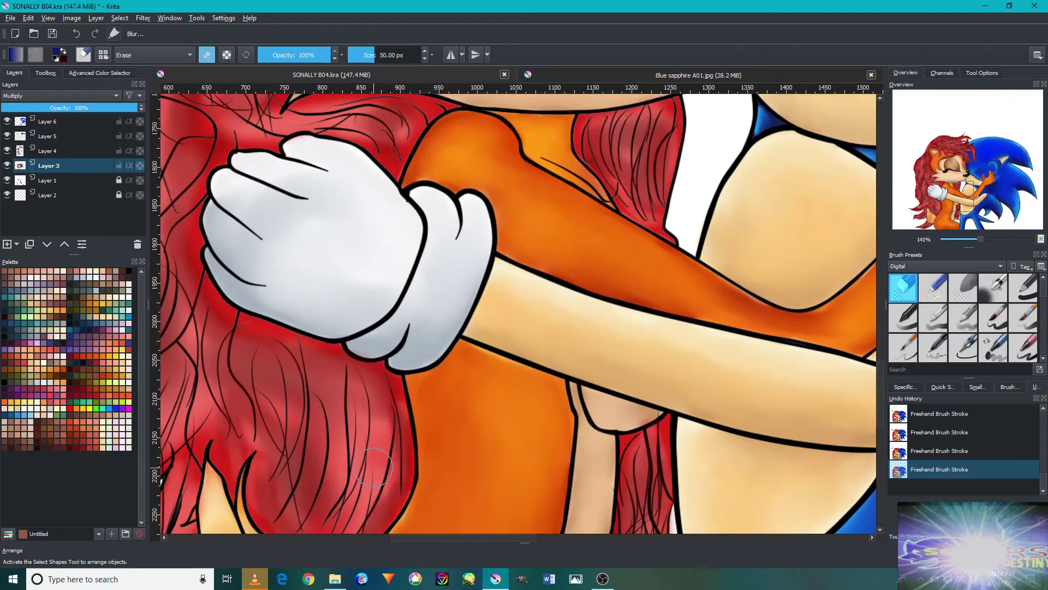
{"action": "key", "text": "slash"}
{"action": "left_click_drag", "start_coordinate": [373, 467], "coordinate": [469, 275]}
{"action": "left_click", "coordinate": [400, 470], "text": "ctrl"}
{"action": "key", "text": "Page_Up"}
{"action": "key", "text": "Page_Up"}
{"action": "key", "text": "Page_Up"}
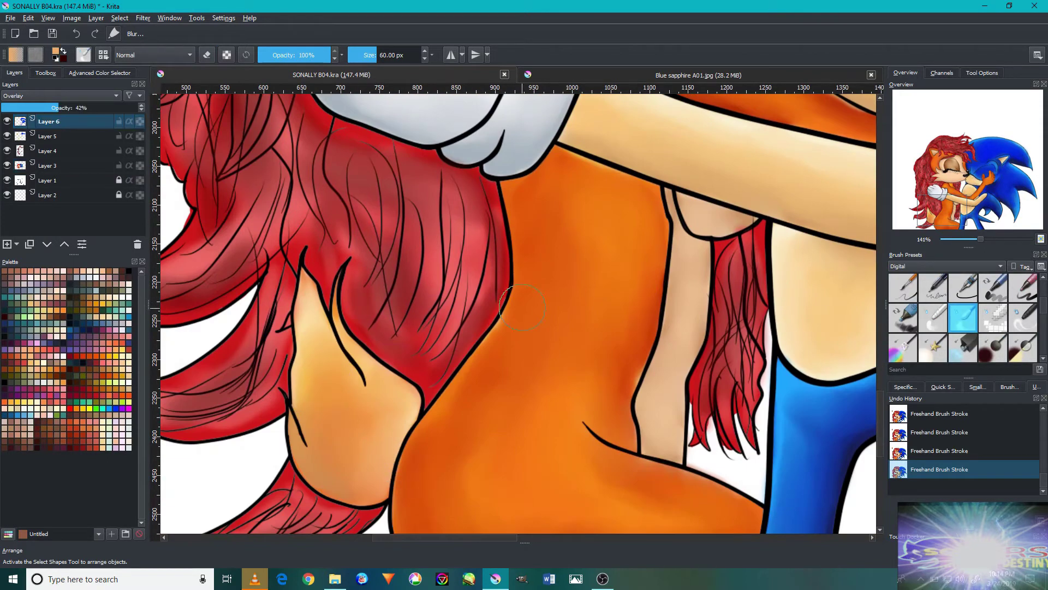
{"action": "left_click", "coordinate": [88, 140]}
{"action": "key", "text": "slash"}
{"action": "scroll", "coordinate": [636, 322], "scroll_direction": "up", "scroll_amount": 1, "text": "ctrl"}
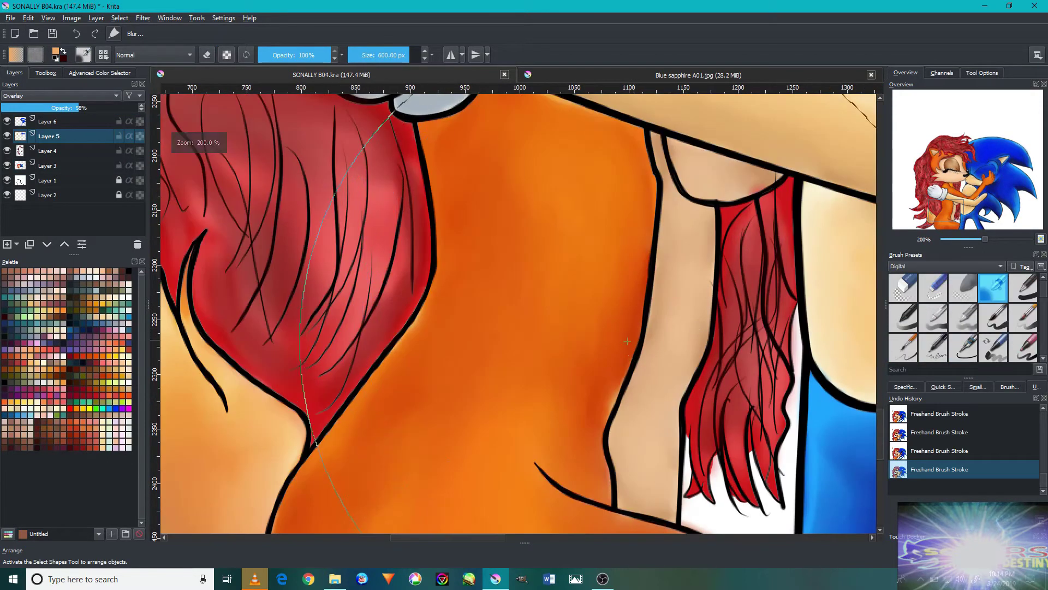
{"action": "left_click_drag", "start_coordinate": [656, 375], "coordinate": [648, 402], "text": "shift"}
{"action": "left_click_drag", "start_coordinate": [677, 330], "coordinate": [629, 467]}
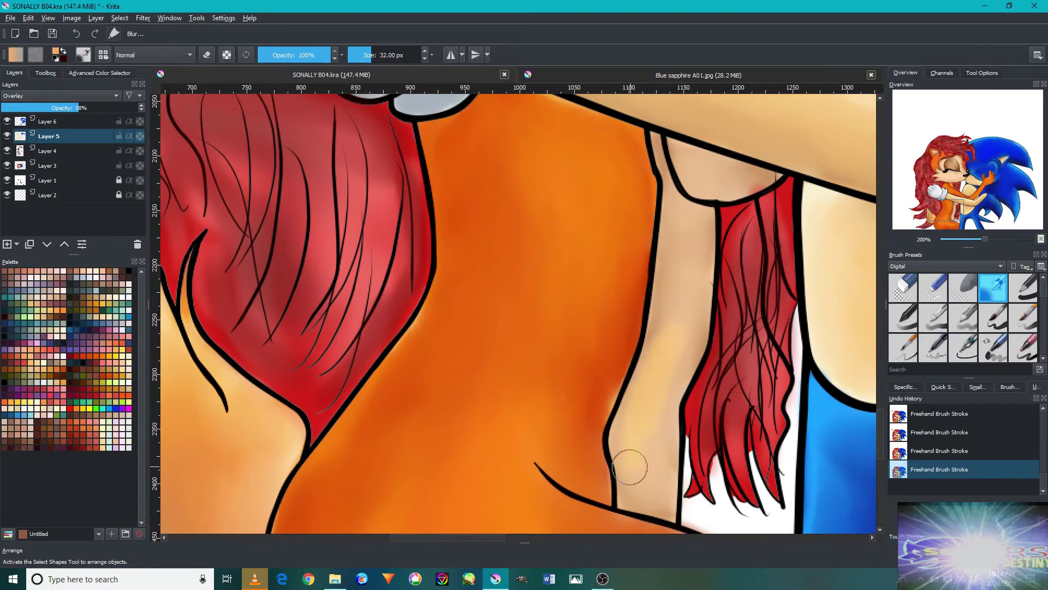
{"action": "key", "text": "ctrl+z"}
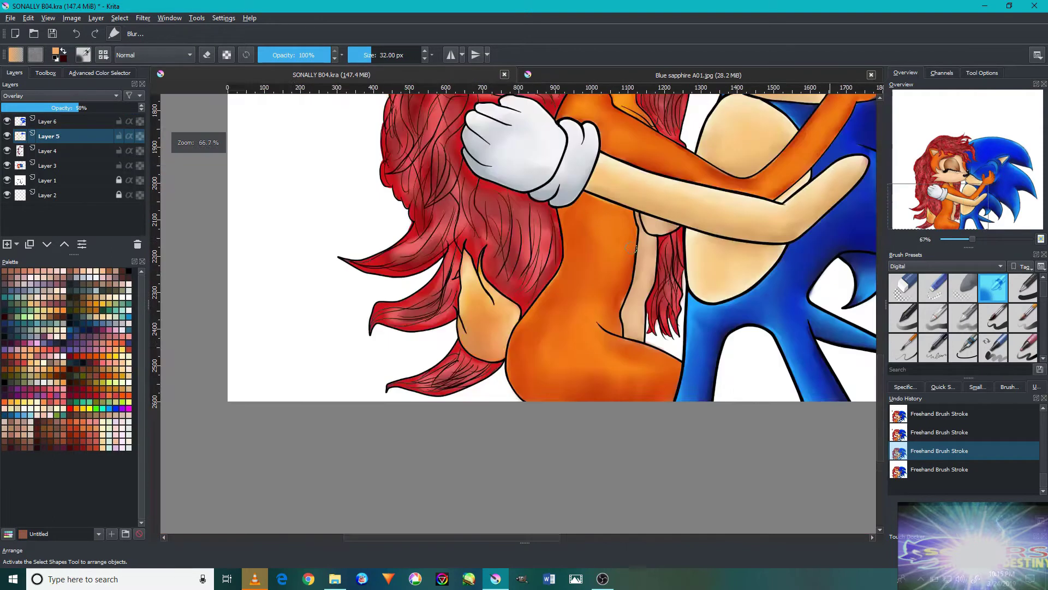
{"action": "scroll", "coordinate": [519, 305], "scroll_direction": "down", "scroll_amount": 5}
{"action": "scroll", "coordinate": [545, 297], "scroll_direction": "up", "scroll_amount": 4}
{"action": "left_click_drag", "start_coordinate": [707, 357], "coordinate": [630, 9]}
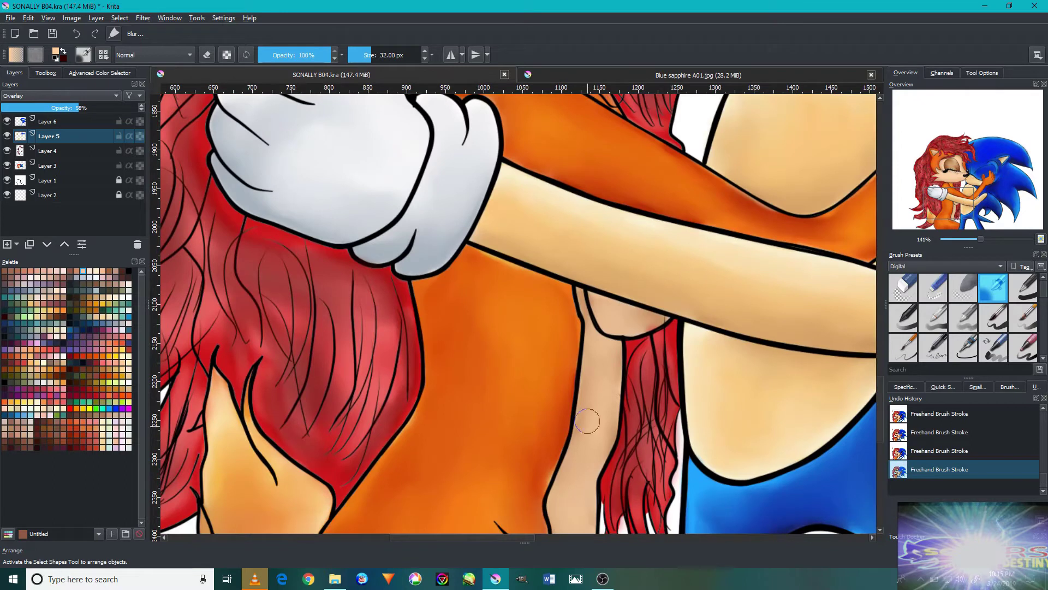
{"action": "left_click_drag", "start_coordinate": [603, 307], "coordinate": [614, 345]}
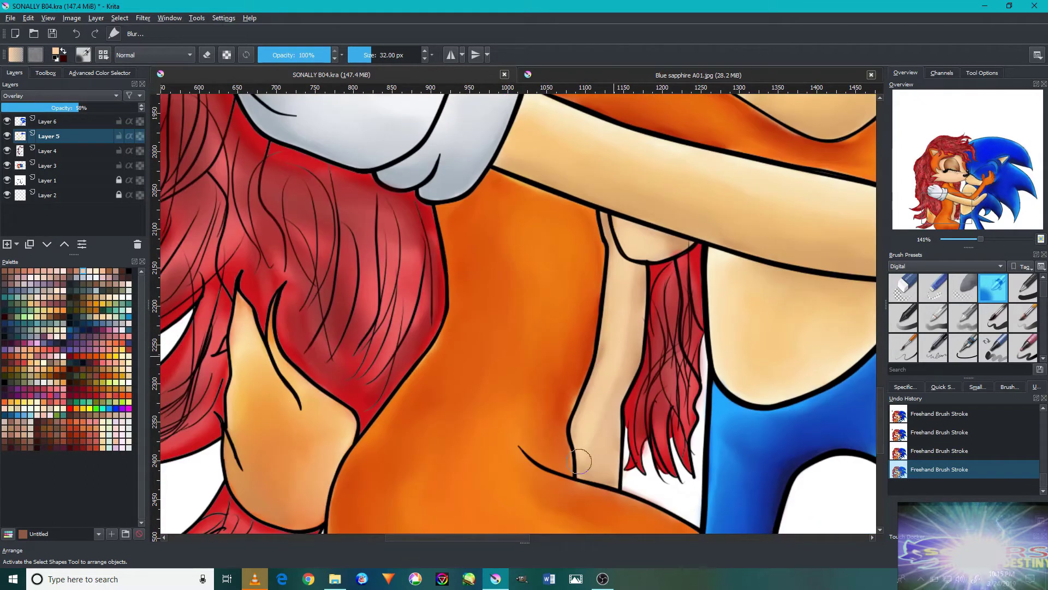
{"action": "scroll", "coordinate": [580, 461], "scroll_direction": "up", "scroll_amount": 3}
{"action": "scroll", "coordinate": [568, 461], "scroll_direction": "up", "scroll_amount": 3}
{"action": "scroll", "coordinate": [564, 461], "scroll_direction": "up", "scroll_amount": 3}
{"action": "scroll", "coordinate": [616, 351], "scroll_direction": "down", "scroll_amount": 4}
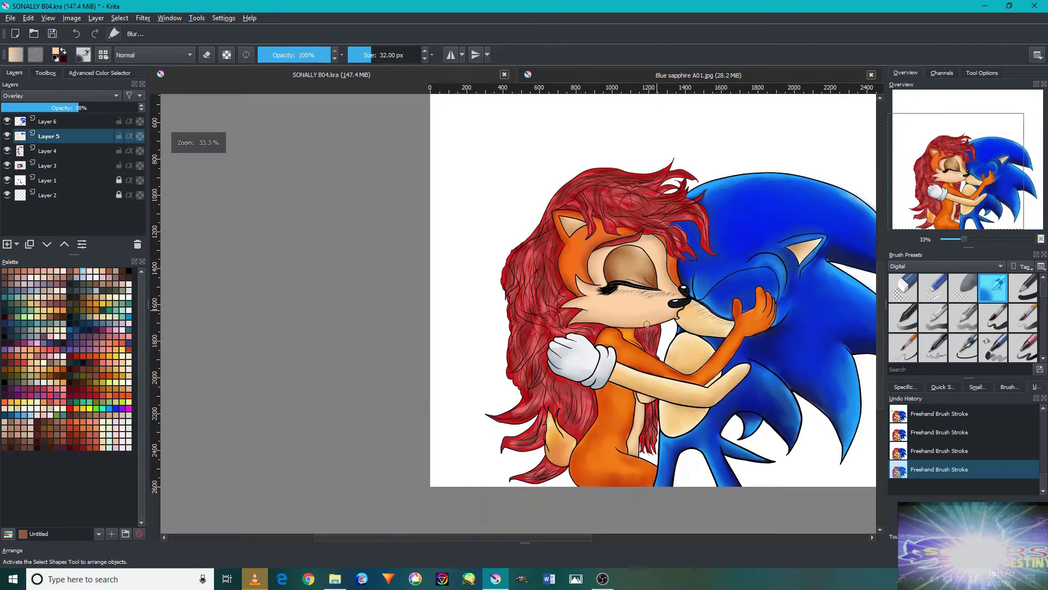
{"action": "scroll", "coordinate": [647, 324], "scroll_direction": "up", "scroll_amount": 5}
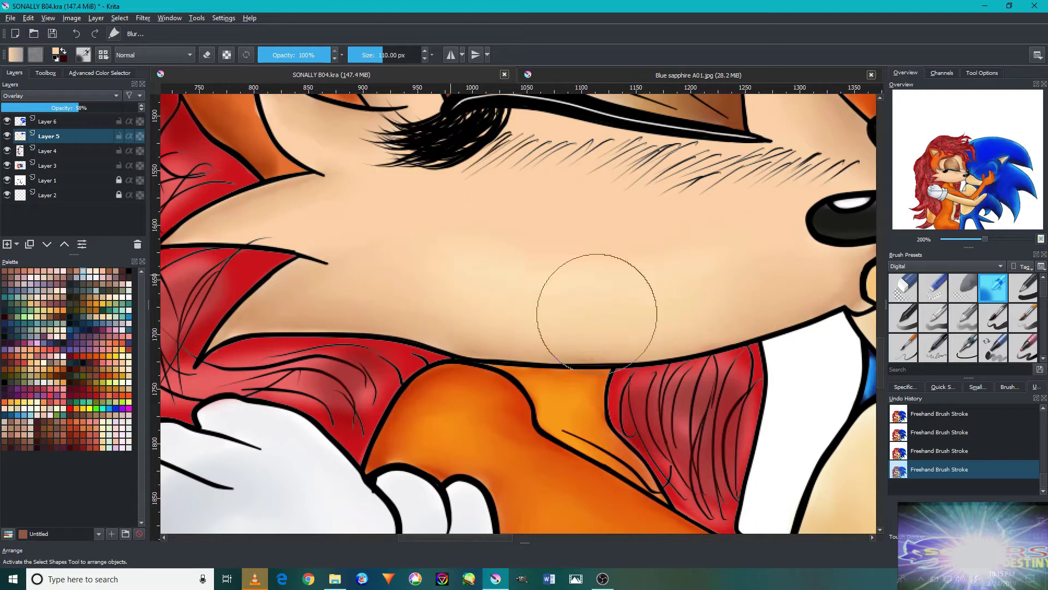
{"action": "left_click_drag", "start_coordinate": [584, 304], "coordinate": [613, 346]}
{"action": "left_click_drag", "start_coordinate": [723, 274], "coordinate": [441, 416]}
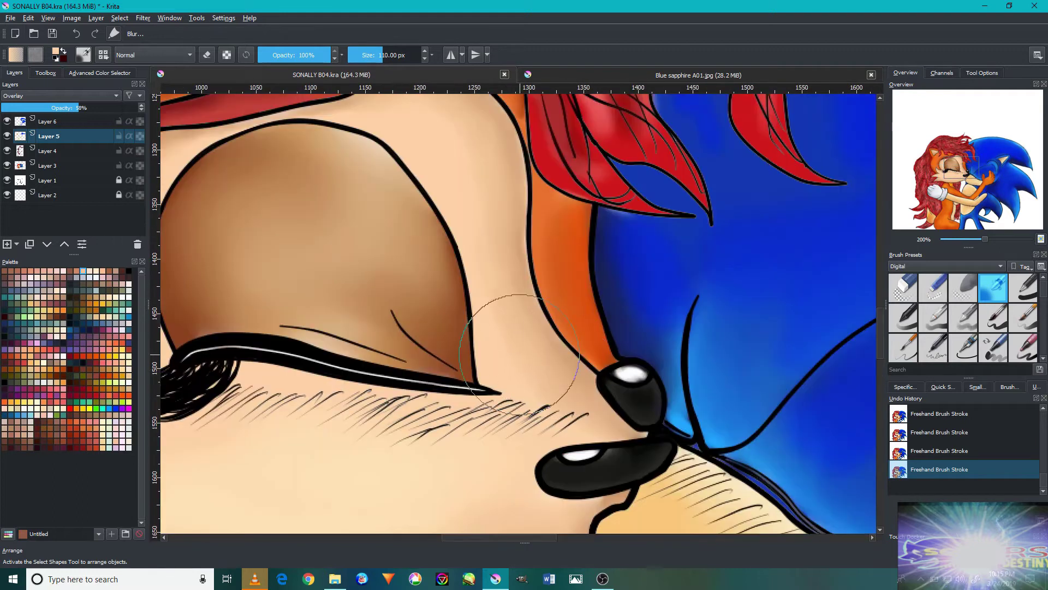
{"action": "scroll", "coordinate": [498, 321], "scroll_direction": "up", "scroll_amount": 5}
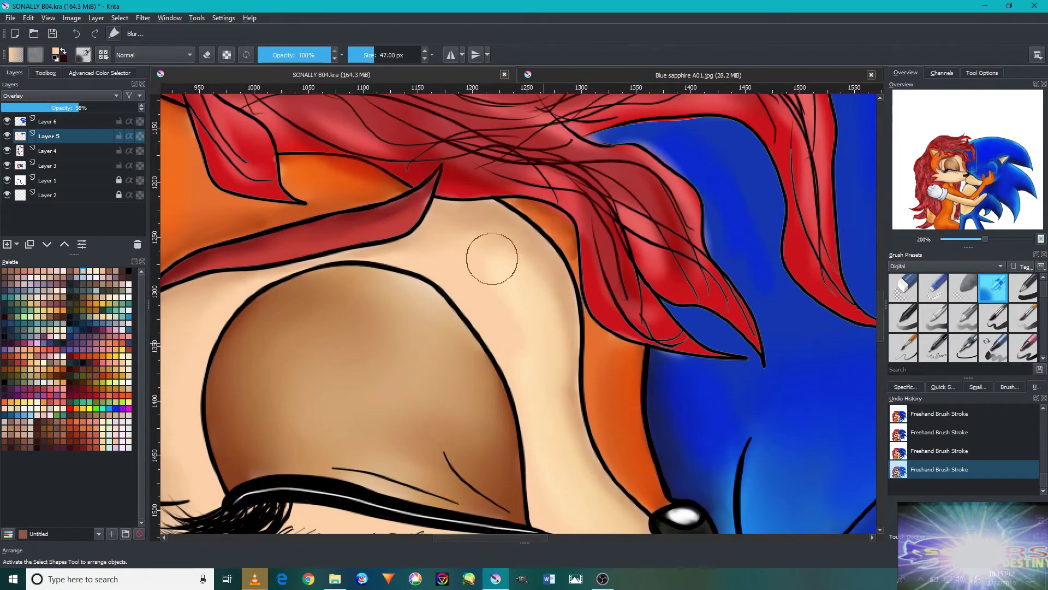
{"action": "scroll", "coordinate": [283, 360], "scroll_direction": "down", "scroll_amount": 2}
{"action": "scroll", "coordinate": [285, 356], "scroll_direction": "down", "scroll_amount": 2}
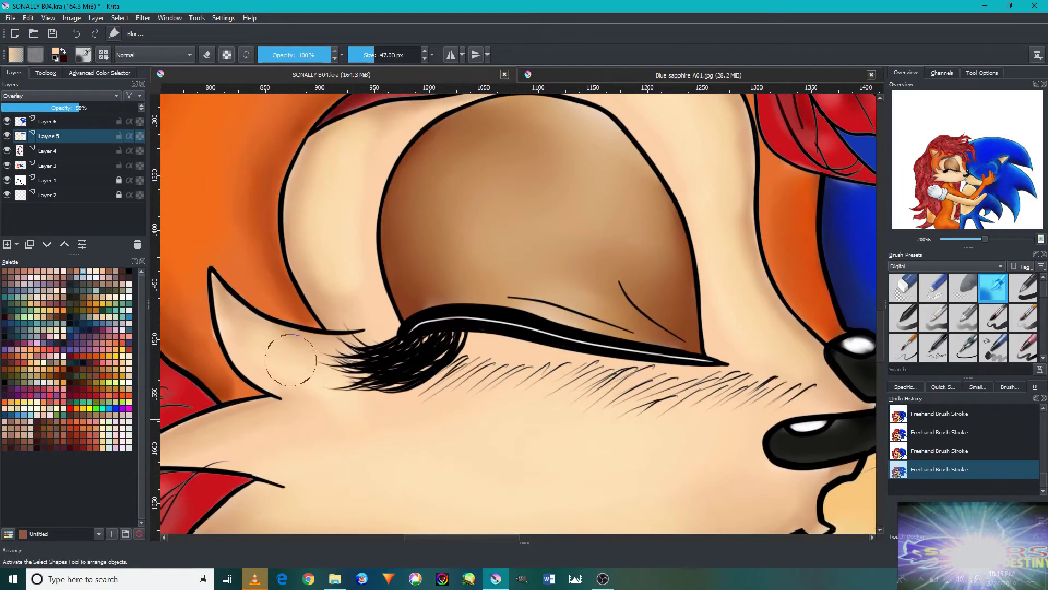
{"action": "scroll", "coordinate": [285, 355], "scroll_direction": "down", "scroll_amount": 2}
{"action": "scroll", "coordinate": [427, 414], "scroll_direction": "down", "scroll_amount": 2}
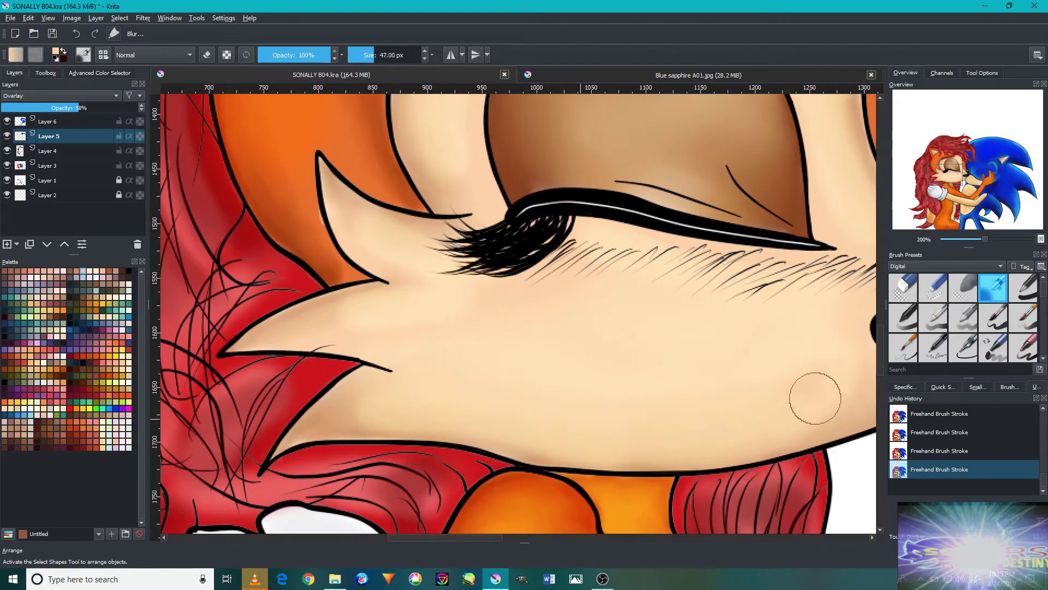
{"action": "scroll", "coordinate": [731, 421], "scroll_direction": "right", "scroll_amount": 3}
{"action": "scroll", "coordinate": [678, 247], "scroll_direction": "up", "scroll_amount": 1}
{"action": "scroll", "coordinate": [672, 273], "scroll_direction": "left", "scroll_amount": 2}
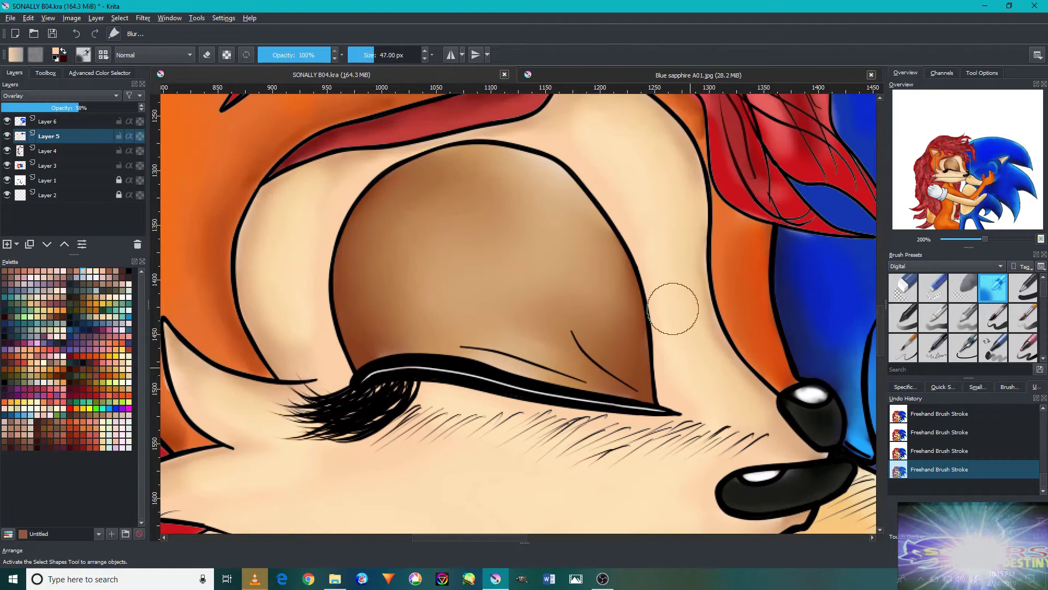
{"action": "key", "text": "3"}
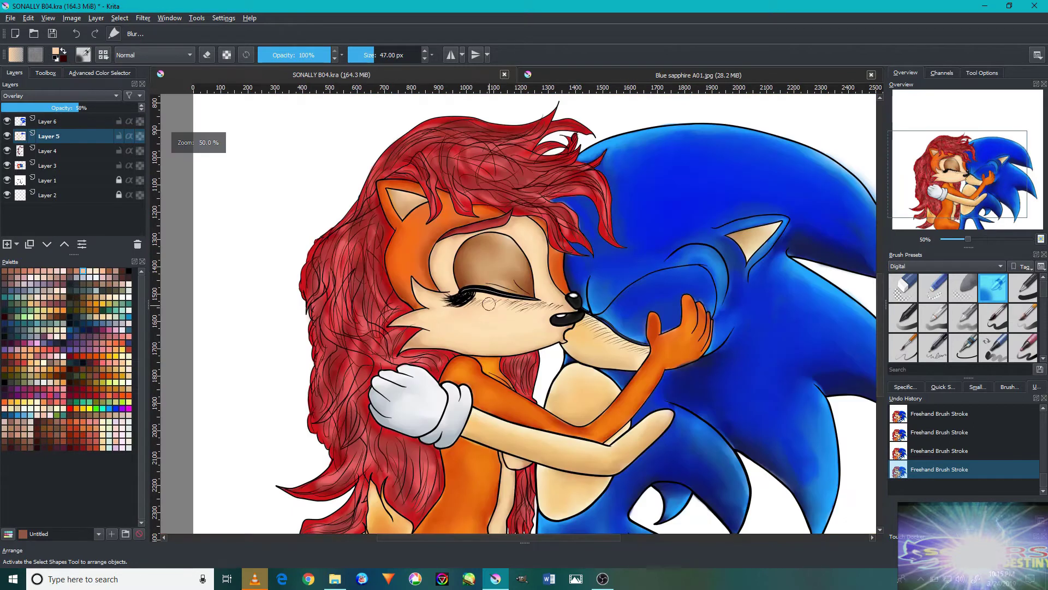
{"action": "key", "text": "1"}
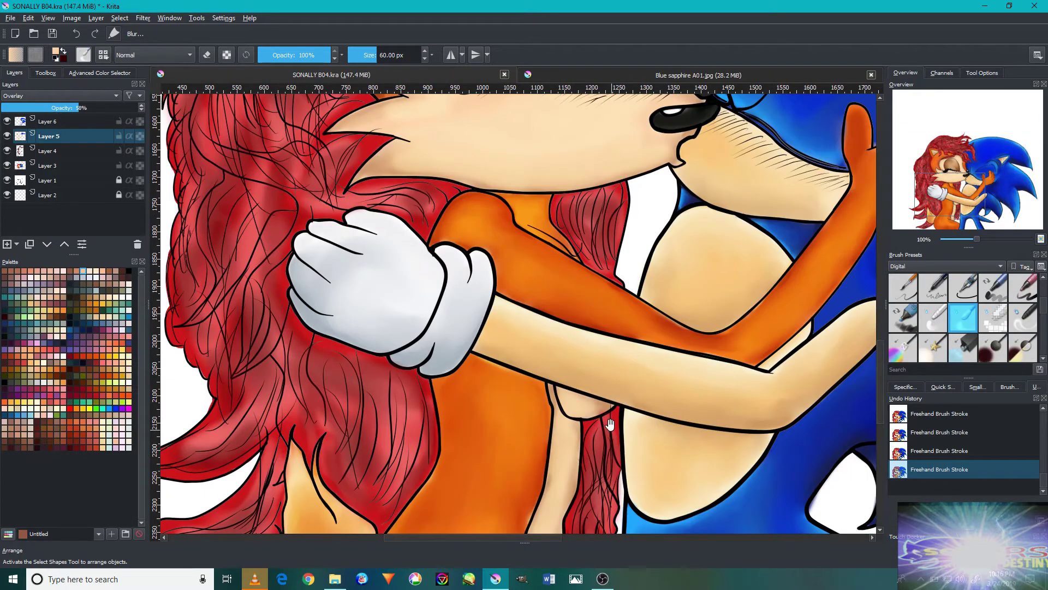
{"action": "scroll", "coordinate": [612, 430], "scroll_direction": "down", "scroll_amount": 3}
{"action": "scroll", "coordinate": [508, 385], "scroll_direction": "up", "scroll_amount": 4}
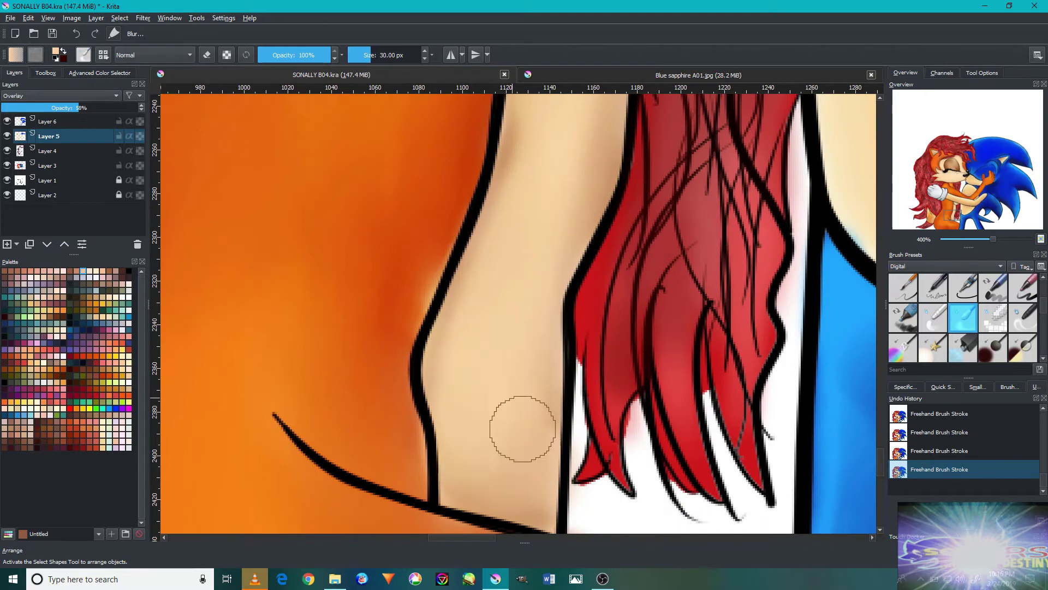
{"action": "left_click_drag", "start_coordinate": [526, 298], "coordinate": [528, 384]}
{"action": "scroll", "coordinate": [519, 260], "scroll_direction": "up", "scroll_amount": 4}
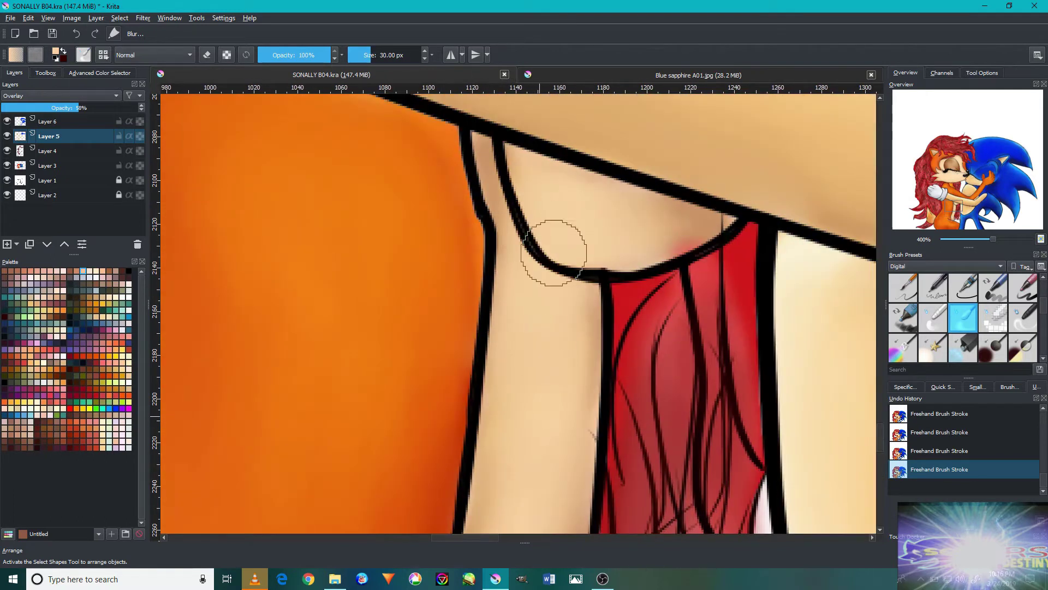
{"action": "scroll", "coordinate": [540, 329], "scroll_direction": "down", "scroll_amount": 6}
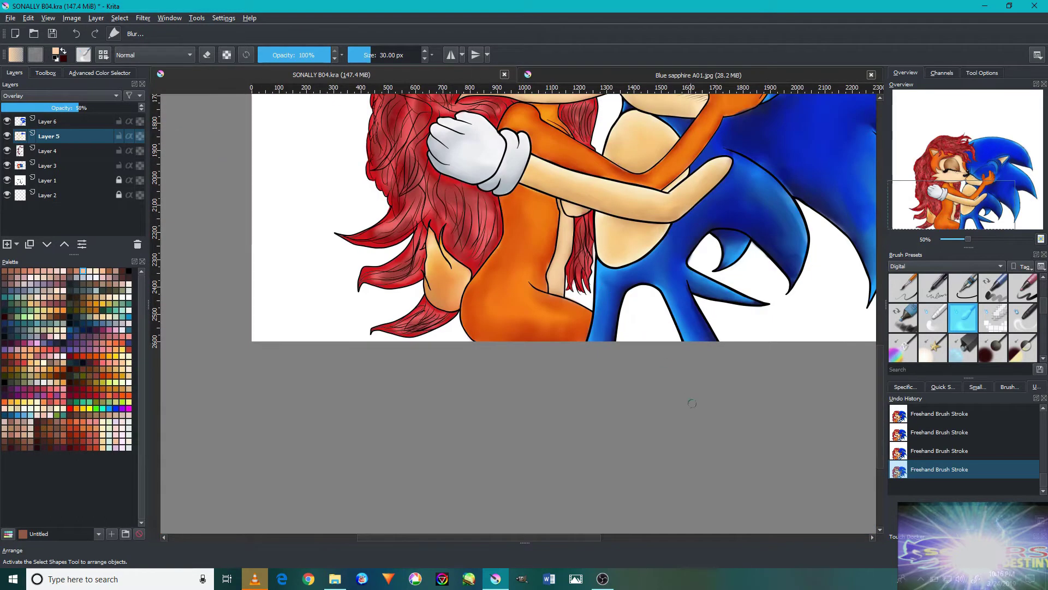
{"action": "scroll", "coordinate": [470, 178], "scroll_direction": "up", "scroll_amount": 5}
{"action": "scroll", "coordinate": [316, 295], "scroll_direction": "up", "scroll_amount": 10}
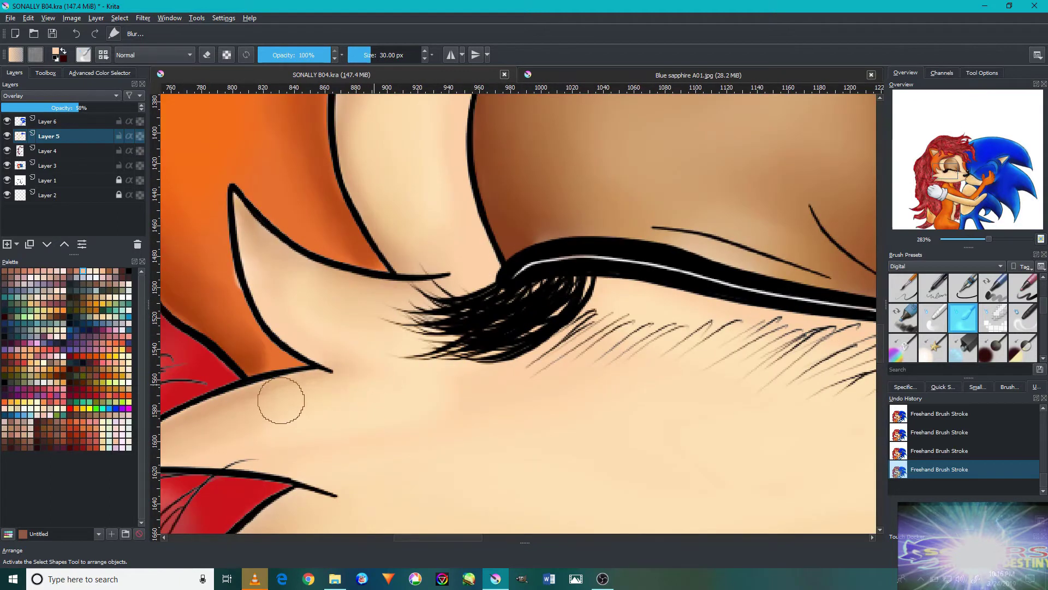
{"action": "scroll", "coordinate": [581, 414], "scroll_direction": "down", "scroll_amount": 2}
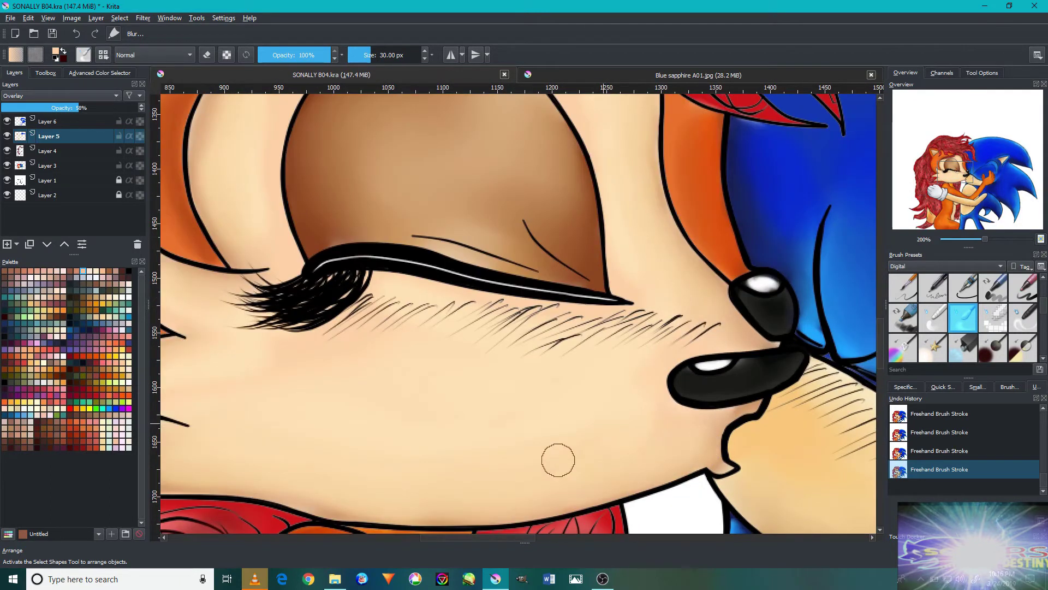
{"action": "scroll", "coordinate": [595, 461], "scroll_direction": "down", "scroll_amount": 2}
{"action": "scroll", "coordinate": [456, 208], "scroll_direction": "up", "scroll_amount": 3}
{"action": "scroll", "coordinate": [557, 316], "scroll_direction": "down", "scroll_amount": 2}
{"action": "scroll", "coordinate": [447, 346], "scroll_direction": "up", "scroll_amount": 1}
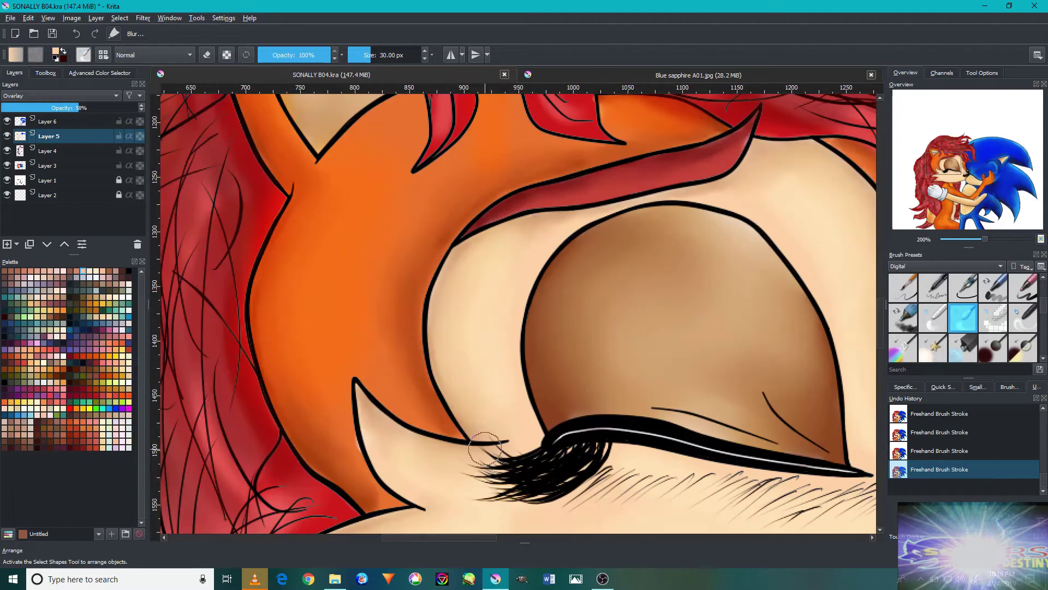
{"action": "scroll", "coordinate": [380, 434], "scroll_direction": "down", "scroll_amount": 3}
{"action": "scroll", "coordinate": [488, 491], "scroll_direction": "up", "scroll_amount": 1}
{"action": "scroll", "coordinate": [489, 491], "scroll_direction": "up", "scroll_amount": 2}
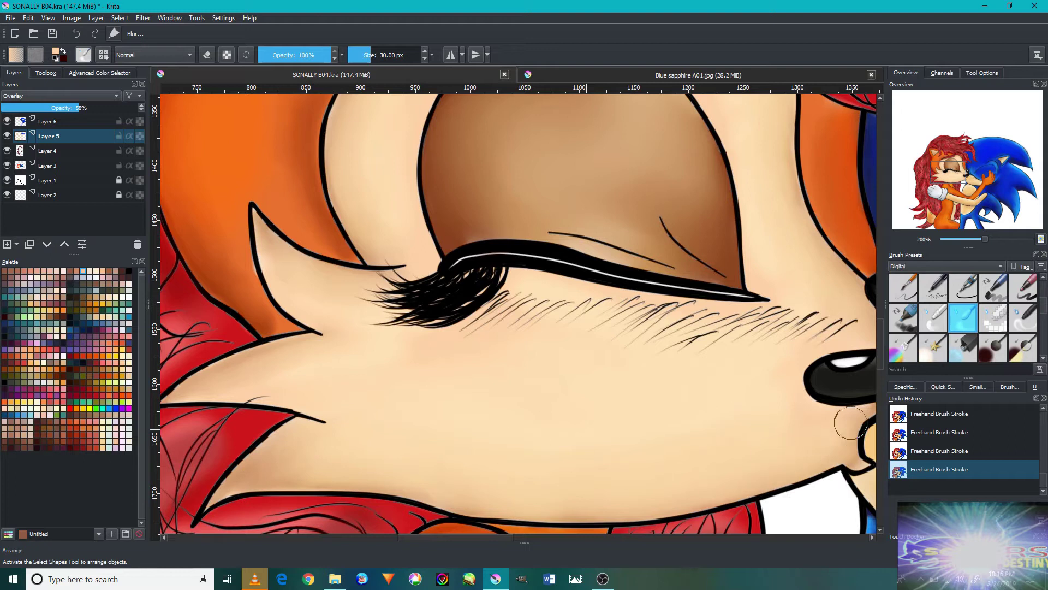
{"action": "scroll", "coordinate": [446, 371], "scroll_direction": "down", "scroll_amount": 5}
{"action": "scroll", "coordinate": [587, 453], "scroll_direction": "up", "scroll_amount": 2}
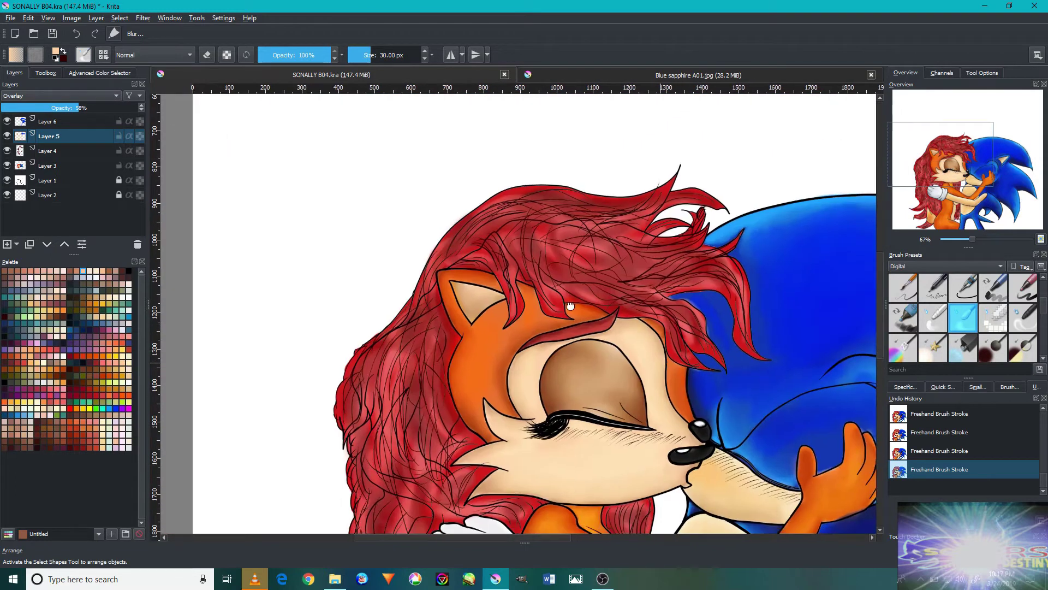
Soften the shading inside Sally's ear with a smaller soft blur brush.
{"action": "scroll", "coordinate": [1003, 326], "scroll_direction": "up", "scroll_amount": 2}
{"action": "left_click", "coordinate": [993, 286]}
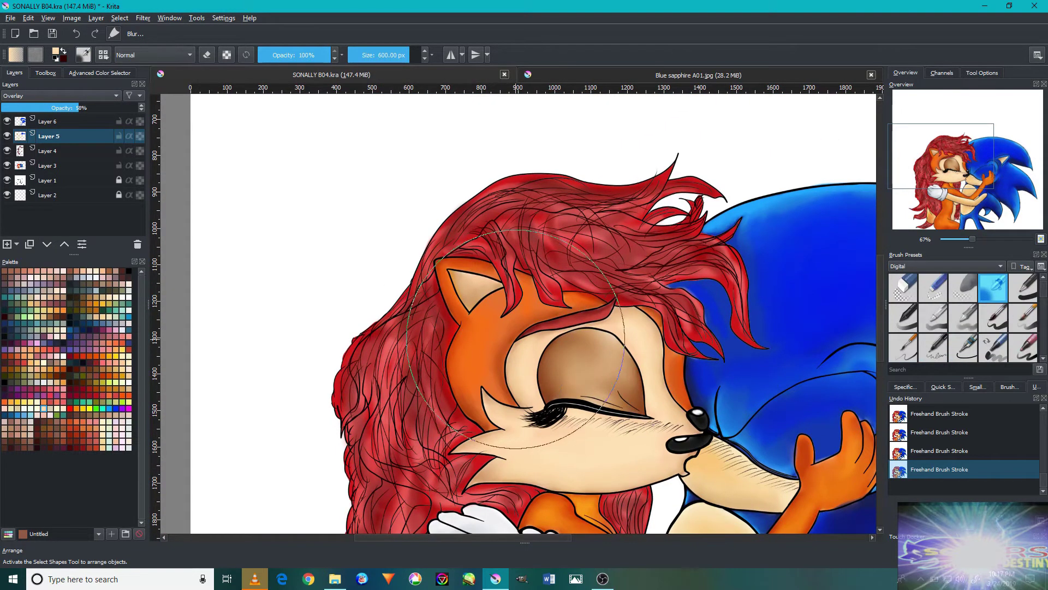
{"action": "scroll", "coordinate": [601, 306], "scroll_direction": "down", "scroll_amount": 2}
{"action": "scroll", "coordinate": [502, 350], "scroll_direction": "up", "scroll_amount": 4}
{"action": "key", "text": "bracketleft"}
{"action": "key", "text": "bracketleft"}
{"action": "key", "text": "bracketleft"}
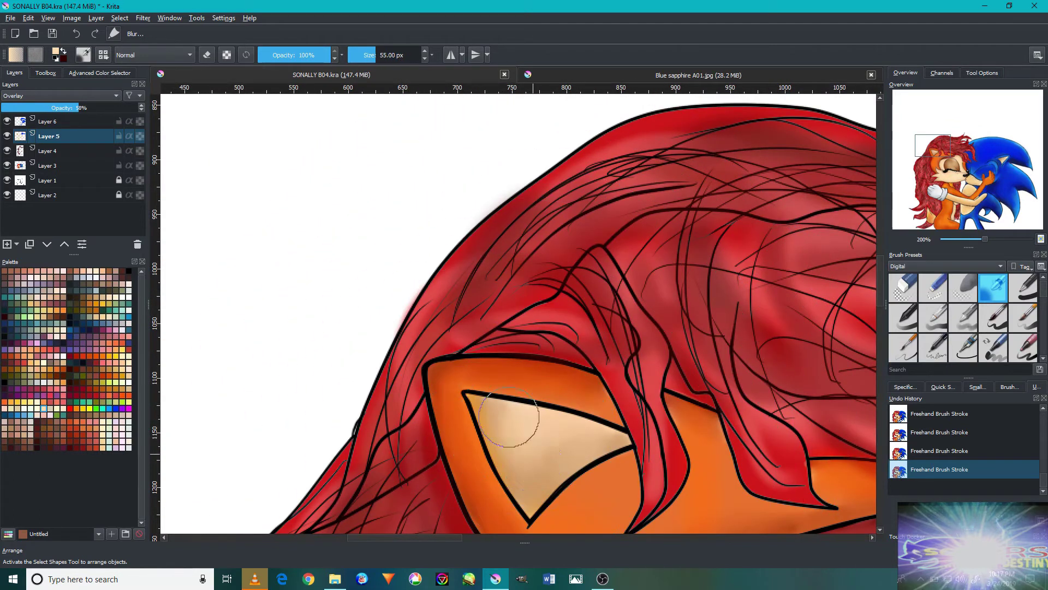
{"action": "left_click_drag", "start_coordinate": [510, 416], "coordinate": [508, 446]}
{"action": "scroll", "coordinate": [852, 389], "scroll_direction": "down", "scroll_amount": 1}
{"action": "scroll", "coordinate": [964, 317], "scroll_direction": "down", "scroll_amount": 2}
Switch to another brush preset and pan to Sally's face, arms and body.
{"action": "left_click", "coordinate": [963, 317]}
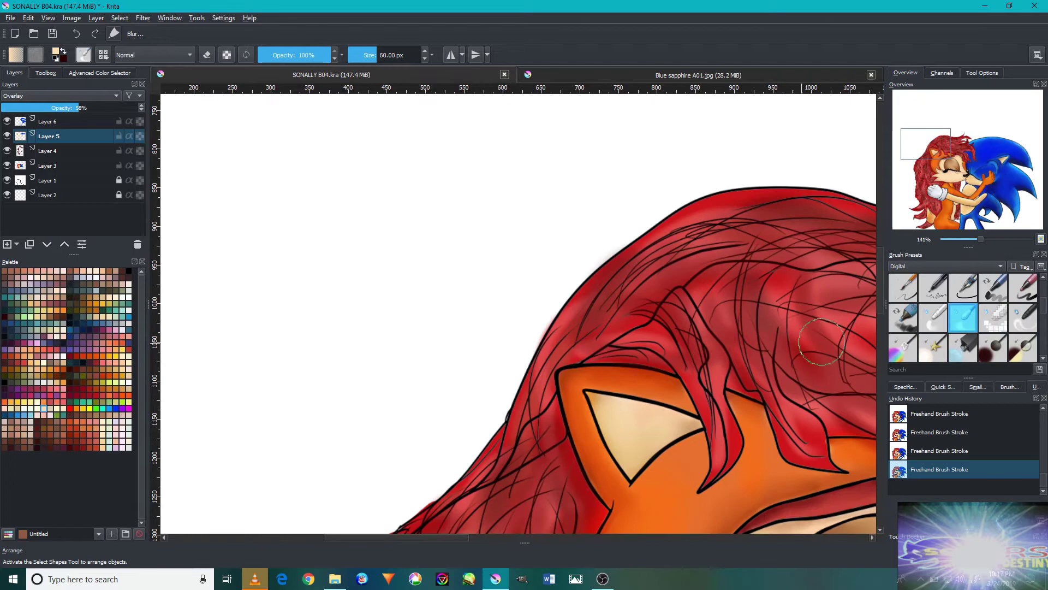
{"action": "scroll", "coordinate": [592, 257], "scroll_direction": "up", "scroll_amount": 1}
{"action": "scroll", "coordinate": [512, 285], "scroll_direction": "up", "scroll_amount": 1}
{"action": "scroll", "coordinate": [511, 285], "scroll_direction": "up", "scroll_amount": 1}
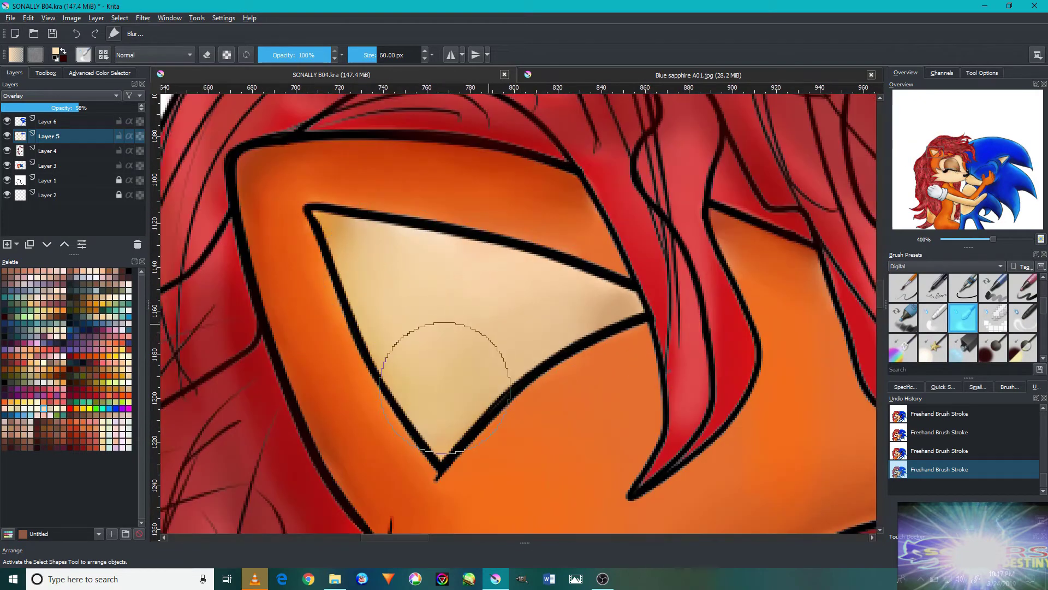
{"action": "scroll", "coordinate": [445, 388], "scroll_direction": "down", "scroll_amount": 5}
{"action": "left_click_drag", "start_coordinate": [578, 395], "coordinate": [527, 436]}
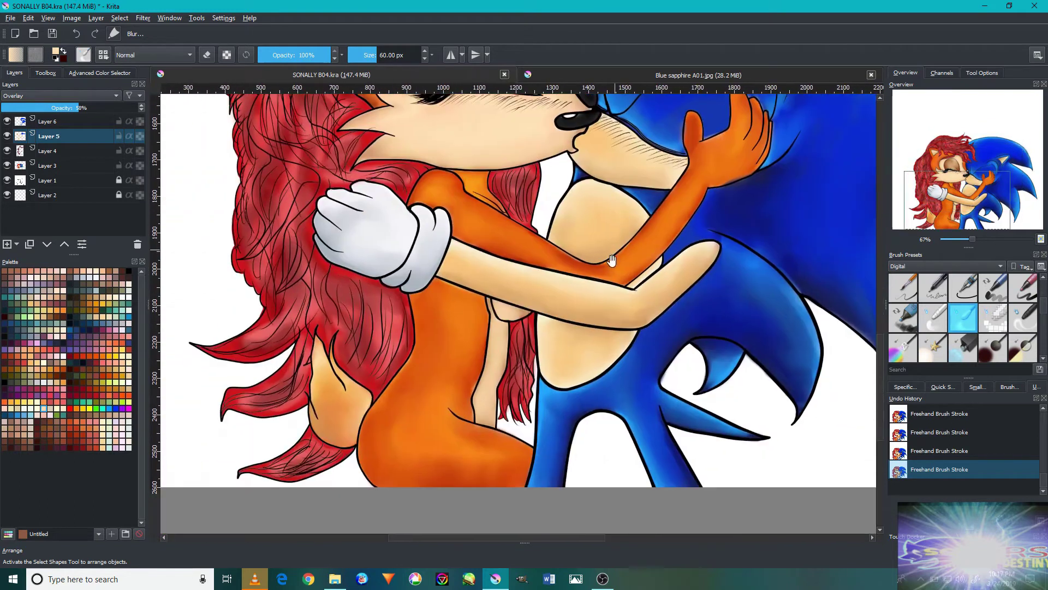
{"action": "left_click_drag", "start_coordinate": [527, 435], "coordinate": [542, 324]}
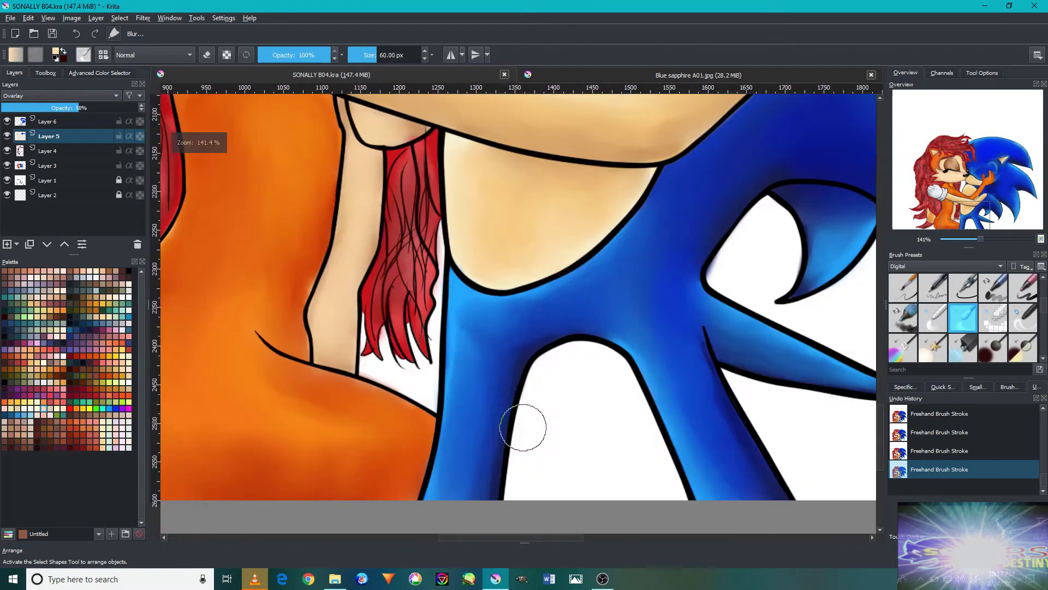
Toggle the colour selector and tools panels, then pan over Sonic's quills and the kiss.
{"action": "left_click", "coordinate": [100, 72]}
{"action": "left_click", "coordinate": [46, 72]}
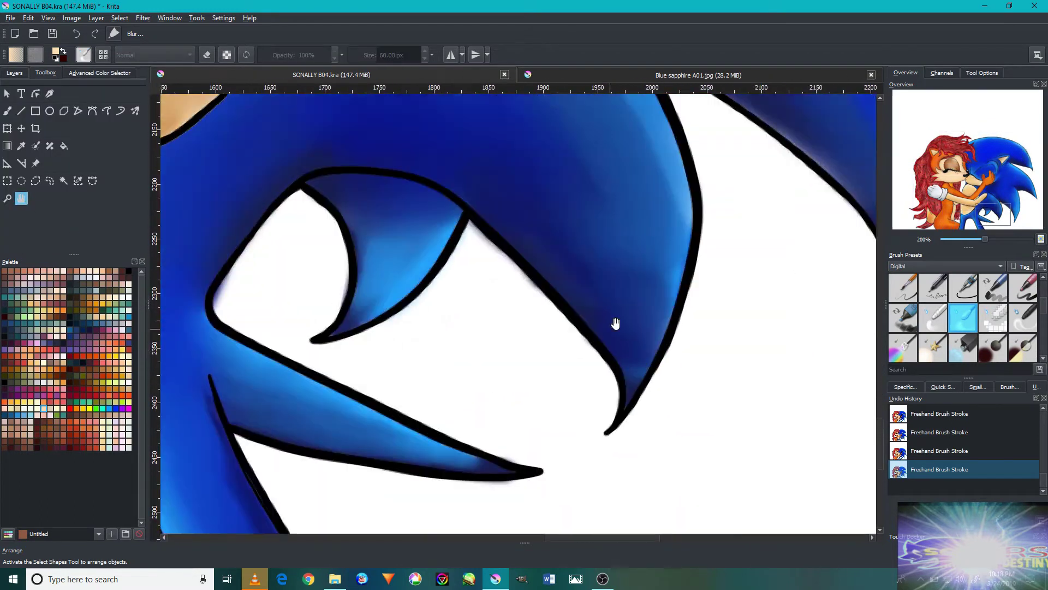
{"action": "mouse_move", "coordinate": [616, 324]}
{"action": "left_mouse_down"}
{"action": "mouse_move", "coordinate": [534, 317]}
{"action": "mouse_move", "coordinate": [518, 264]}
{"action": "mouse_move", "coordinate": [536, 183]}
{"action": "mouse_move", "coordinate": [657, 266]}
{"action": "mouse_move", "coordinate": [421, 344]}
{"action": "mouse_move", "coordinate": [627, 278]}
{"action": "mouse_move", "coordinate": [543, 367]}
{"action": "mouse_move", "coordinate": [468, 312]}
{"action": "mouse_move", "coordinate": [529, 304]}
{"action": "mouse_move", "coordinate": [606, 98]}
{"action": "mouse_move", "coordinate": [618, 150]}
{"action": "mouse_move", "coordinate": [734, 209]}
{"action": "mouse_move", "coordinate": [428, 280]}
{"action": "mouse_move", "coordinate": [697, 239]}
{"action": "mouse_move", "coordinate": [464, 413]}
{"action": "mouse_move", "coordinate": [543, 241]}
{"action": "mouse_move", "coordinate": [763, 234]}
{"action": "mouse_move", "coordinate": [601, 382]}
{"action": "mouse_move", "coordinate": [702, 366]}
{"action": "mouse_move", "coordinate": [693, 164]}
{"action": "mouse_move", "coordinate": [328, 169]}
{"action": "left_mouse_up"}
{"action": "scroll", "coordinate": [463, 413], "scroll_direction": "down", "scroll_amount": 1}
{"action": "left_click_drag", "start_coordinate": [765, 371], "coordinate": [610, 400]}
{"action": "scroll", "coordinate": [610, 400], "scroll_direction": "down", "scroll_amount": 4}
{"action": "scroll", "coordinate": [546, 333], "scroll_direction": "up", "scroll_amount": 3}
{"action": "scroll", "coordinate": [573, 306], "scroll_direction": "down", "scroll_amount": 1}
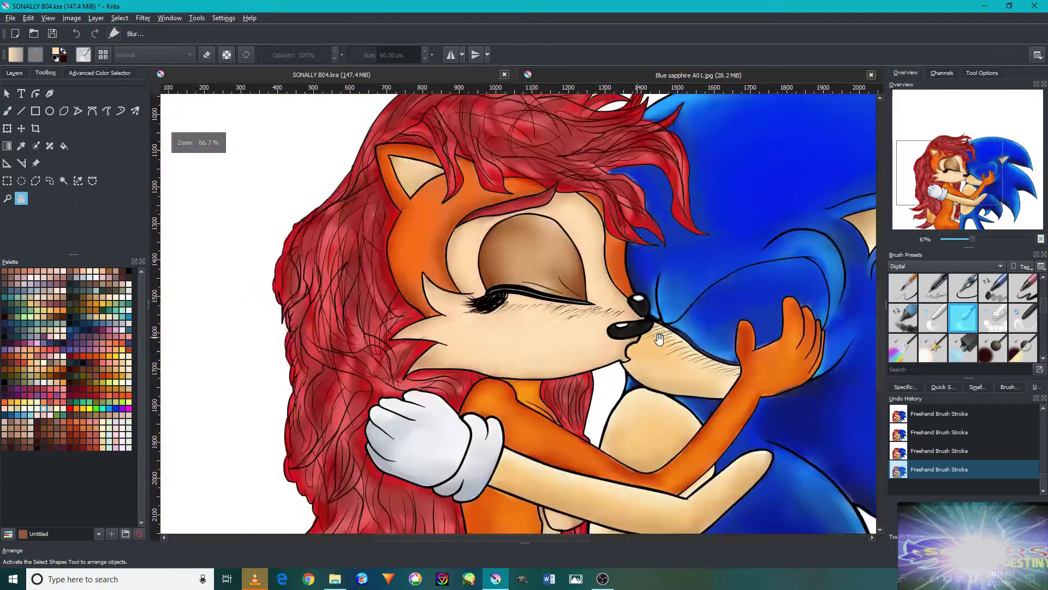
{"action": "scroll", "coordinate": [630, 260], "scroll_direction": "down", "scroll_amount": 1}
{"action": "scroll", "coordinate": [630, 260], "scroll_direction": "down", "scroll_amount": 2}
Restart the screen recording and return to the Krita painting.
{"action": "left_click", "coordinate": [603, 579]}
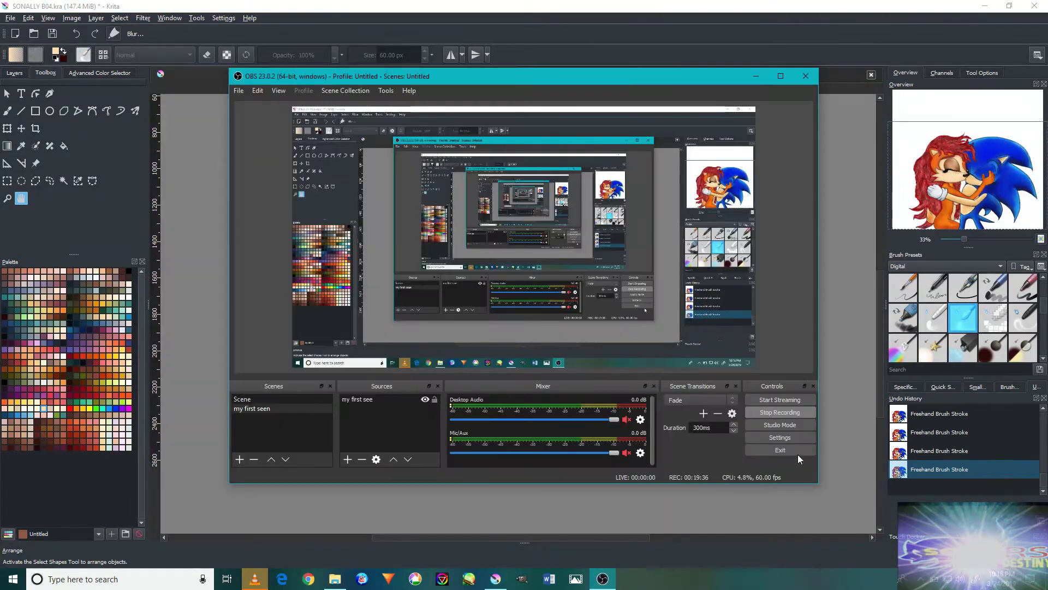
{"action": "left_click", "coordinate": [595, 580]}
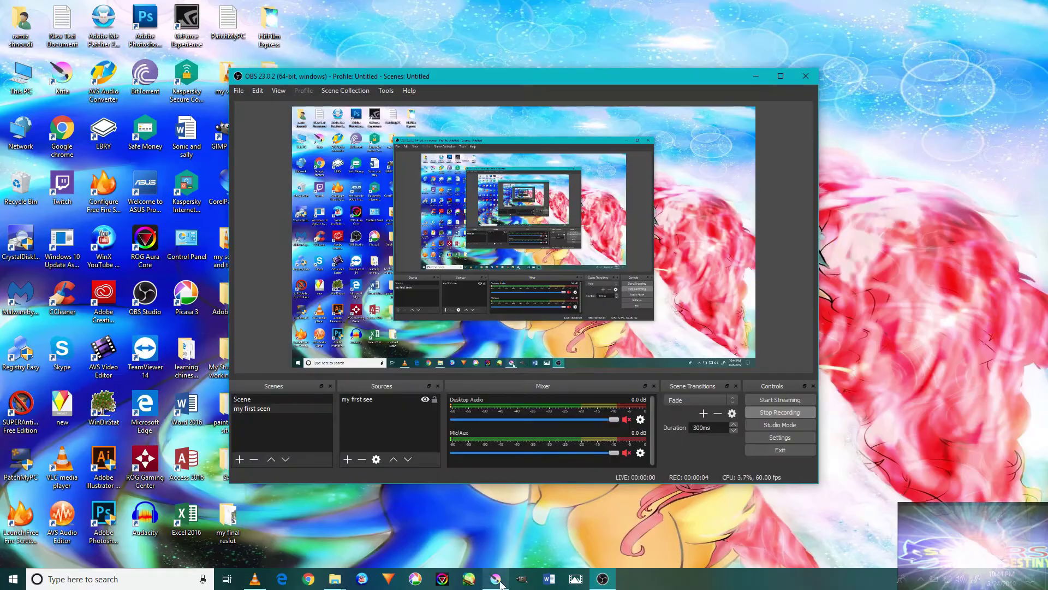
{"action": "left_click", "coordinate": [502, 582]}
{"action": "scroll", "coordinate": [385, 343], "scroll_direction": "up", "scroll_amount": 2}
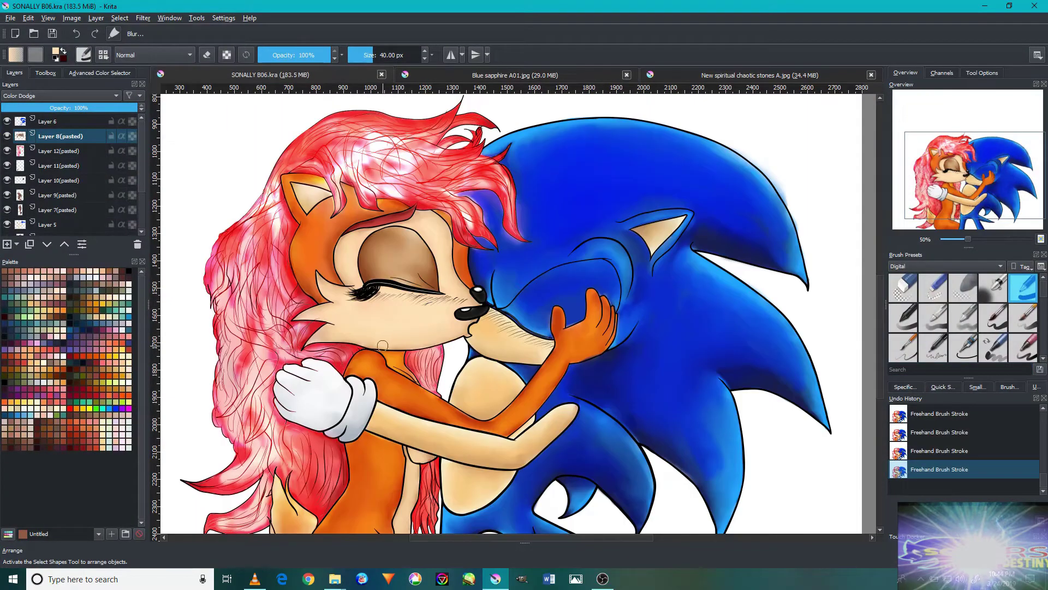
Add a new Color Dodge paint layer above Layer 6.
{"action": "scroll", "coordinate": [382, 345], "scroll_direction": "up", "scroll_amount": 4}
{"action": "left_click", "coordinate": [100, 72]}
{"action": "left_click", "coordinate": [14, 72]}
{"action": "left_click", "coordinate": [47, 121]}
{"action": "left_click", "coordinate": [7, 244]}
{"action": "left_click", "coordinate": [60, 95]}
{"action": "left_click", "coordinate": [55, 235]}
Pick a soft brush and shrink it for hair highlights.
{"action": "left_click", "coordinate": [994, 288]}
{"action": "scroll", "coordinate": [404, 235], "scroll_direction": "down", "scroll_amount": 4}
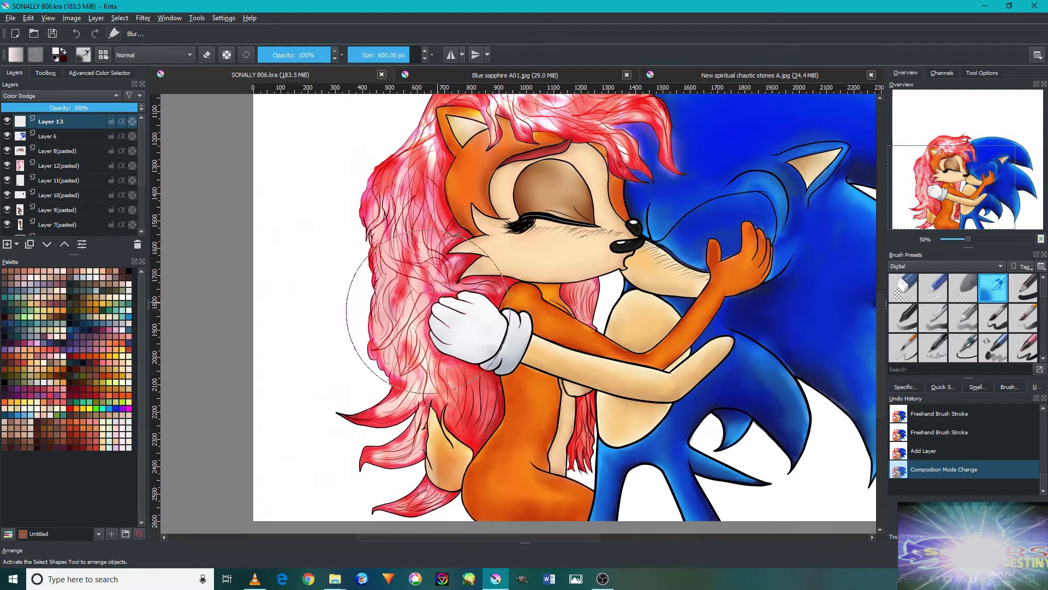
{"action": "scroll", "coordinate": [405, 331], "scroll_direction": "up", "scroll_amount": 4}
{"action": "mouse_move", "coordinate": [406, 334]}
{"action": "left_mouse_down"}
{"action": "mouse_move", "coordinate": [382, 246]}
{"action": "mouse_move", "coordinate": [415, 382]}
{"action": "left_mouse_up"}
{"action": "scroll", "coordinate": [557, 335], "scroll_direction": "down", "scroll_amount": 5}
{"action": "left_click_drag", "start_coordinate": [557, 335], "coordinate": [542, 256]}
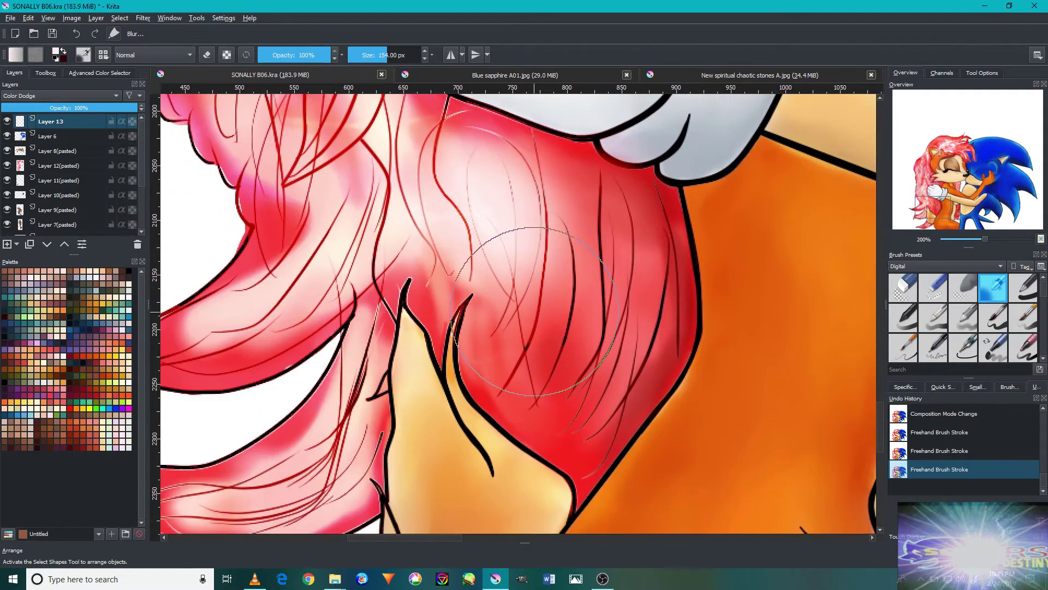
Brighten Sally's red hair and lower locks toward pink with Color Dodge glow.
{"action": "left_click_drag", "start_coordinate": [605, 321], "coordinate": [573, 180]}
{"action": "left_click_drag", "start_coordinate": [573, 328], "coordinate": [683, 164]}
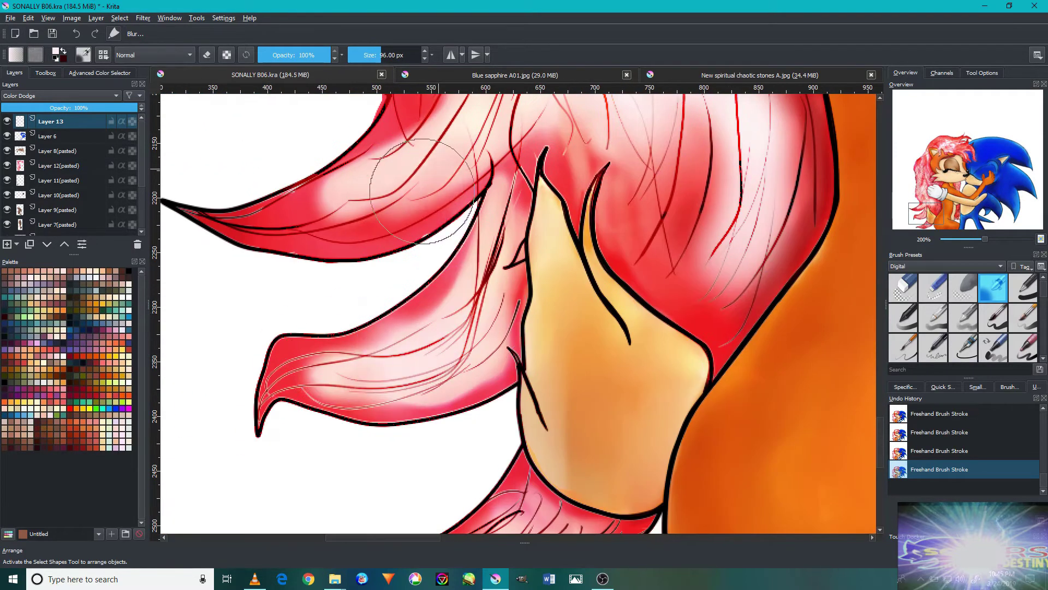
{"action": "left_click_drag", "start_coordinate": [327, 339], "coordinate": [416, 250]}
{"action": "scroll", "coordinate": [510, 398], "scroll_direction": "down", "scroll_amount": 4}
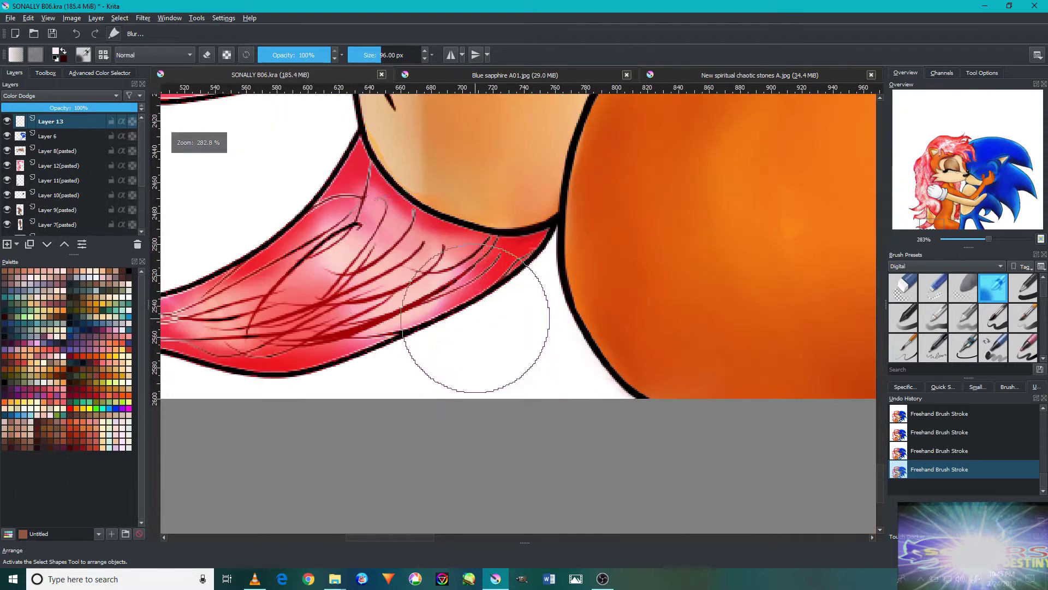
{"action": "scroll", "coordinate": [589, 183], "scroll_direction": "up", "scroll_amount": 2}
{"action": "scroll", "coordinate": [586, 322], "scroll_direction": "up", "scroll_amount": 2}
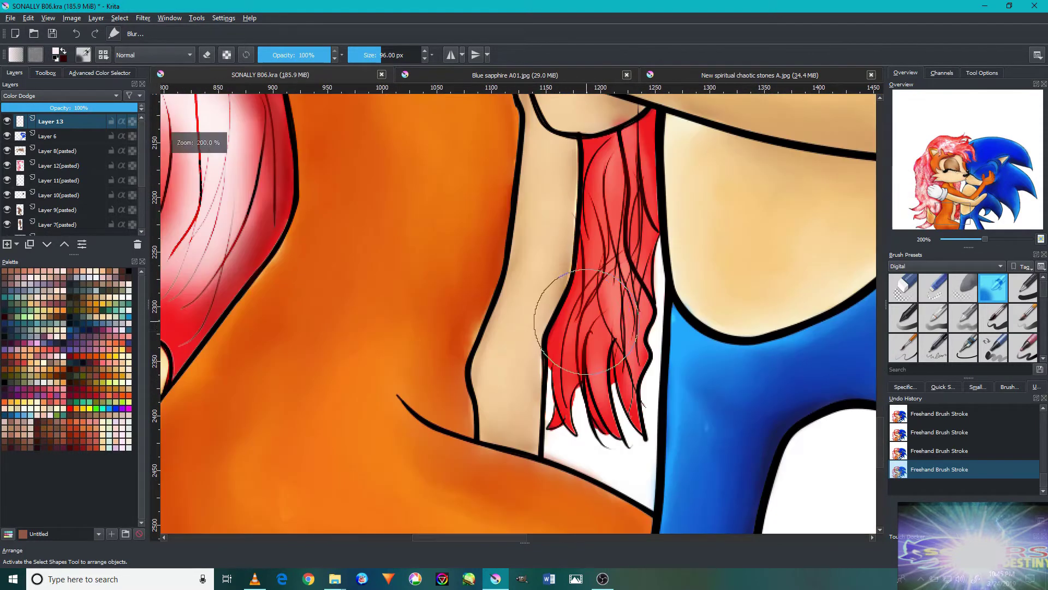
{"action": "left_click_drag", "start_coordinate": [591, 329], "coordinate": [617, 164]}
{"action": "mouse_move", "coordinate": [600, 355]}
{"action": "left_mouse_down"}
{"action": "mouse_move", "coordinate": [608, 206]}
{"action": "mouse_move", "coordinate": [520, 351]}
{"action": "mouse_move", "coordinate": [518, 376]}
{"action": "left_mouse_up"}
Browse the canvas, then bring up the Blue sapphire A01.jpg document.
{"action": "scroll", "coordinate": [490, 308], "scroll_direction": "up", "scroll_amount": 5}
{"action": "scroll", "coordinate": [437, 339], "scroll_direction": "left", "scroll_amount": 5}
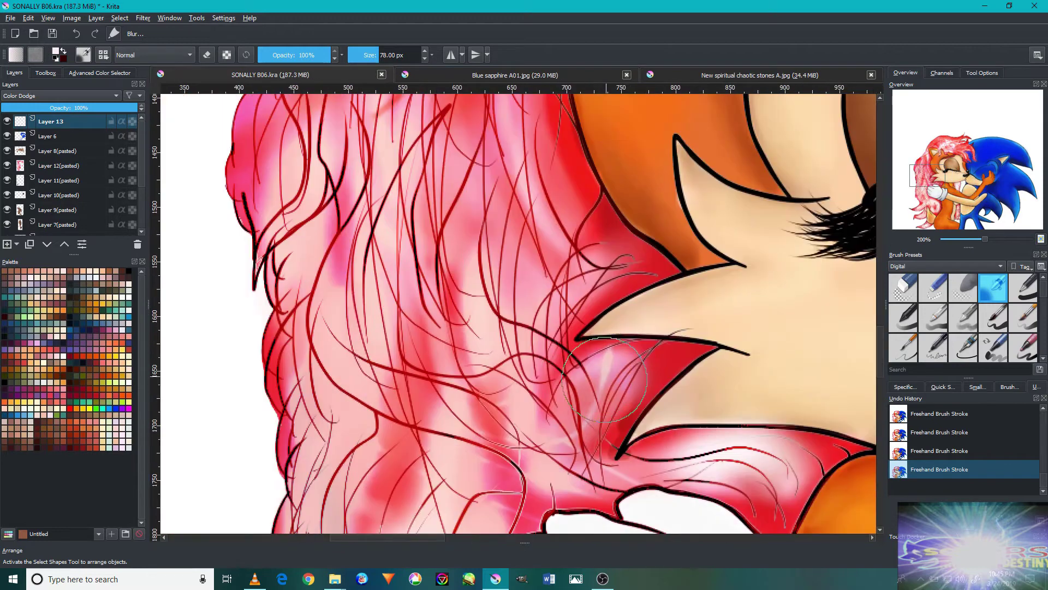
{"action": "scroll", "coordinate": [421, 355], "scroll_direction": "up", "scroll_amount": 5}
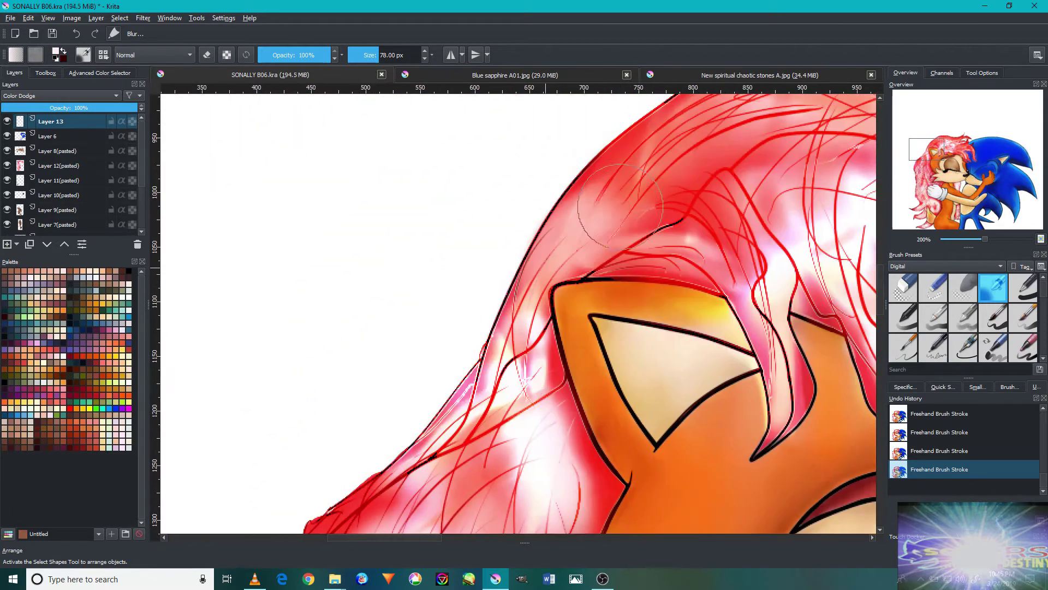
{"action": "scroll", "coordinate": [517, 277], "scroll_direction": "down", "scroll_amount": 3}
{"action": "scroll", "coordinate": [517, 277], "scroll_direction": "up", "scroll_amount": 2}
{"action": "scroll", "coordinate": [546, 246], "scroll_direction": "up", "scroll_amount": 2}
{"action": "scroll", "coordinate": [655, 219], "scroll_direction": "down", "scroll_amount": 1}
{"action": "scroll", "coordinate": [703, 201], "scroll_direction": "up", "scroll_amount": 1}
{"action": "scroll", "coordinate": [704, 201], "scroll_direction": "down", "scroll_amount": 1}
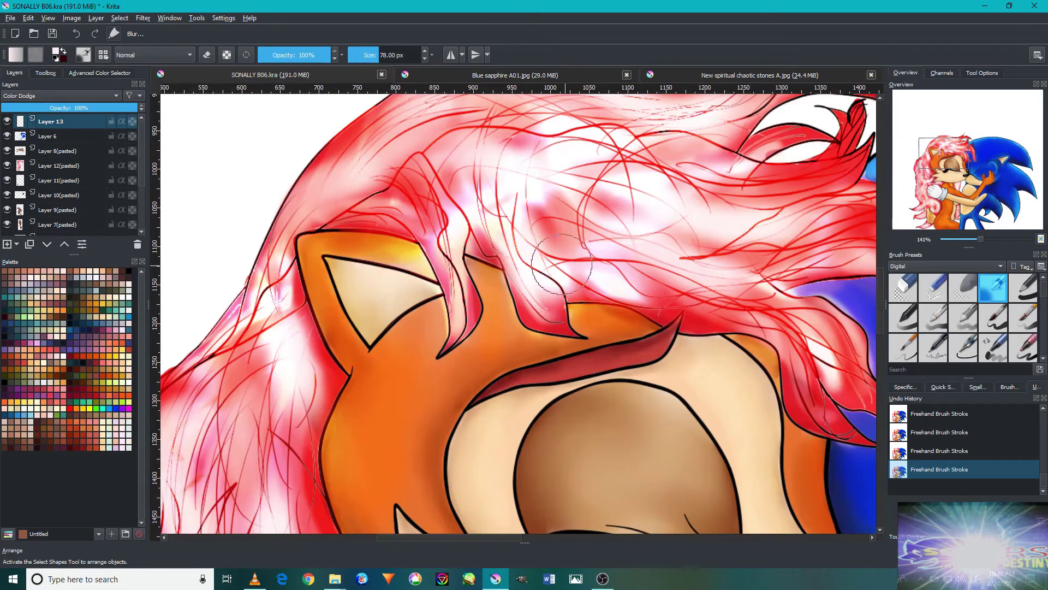
{"action": "scroll", "coordinate": [777, 183], "scroll_direction": "down", "scroll_amount": 1}
{"action": "scroll", "coordinate": [709, 246], "scroll_direction": "up", "scroll_amount": 2}
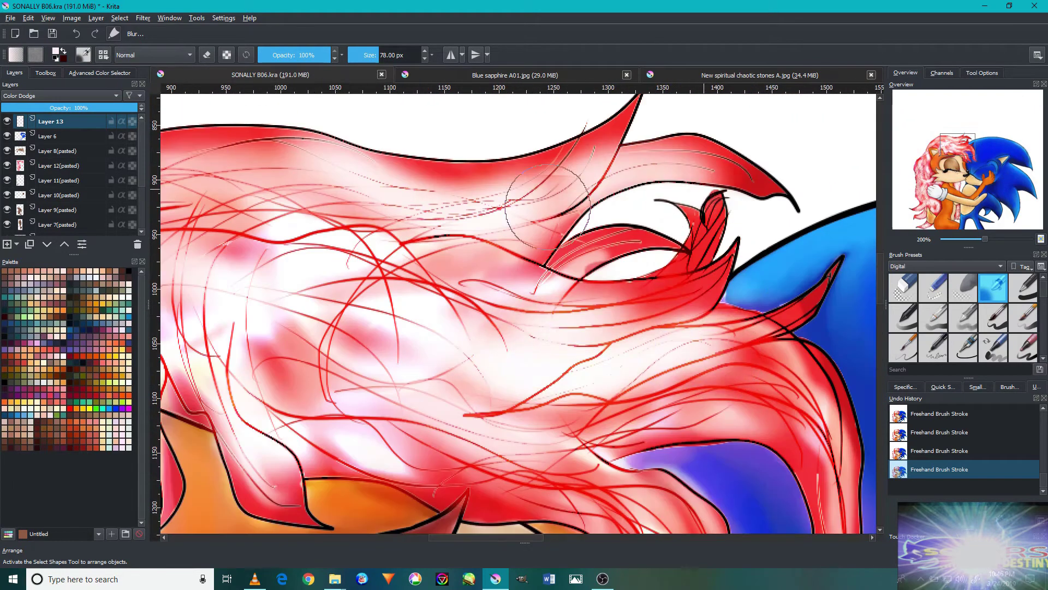
{"action": "scroll", "coordinate": [644, 319], "scroll_direction": "down", "scroll_amount": 2}
{"action": "scroll", "coordinate": [493, 309], "scroll_direction": "down", "scroll_amount": 1}
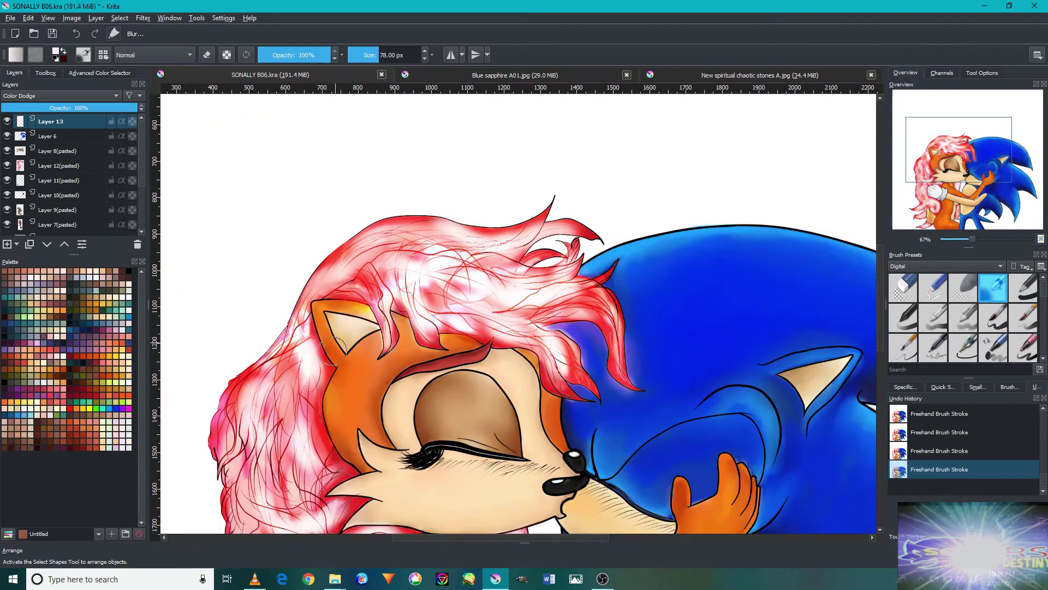
{"action": "scroll", "coordinate": [333, 349], "scroll_direction": "down", "scroll_amount": 2}
{"action": "scroll", "coordinate": [382, 327], "scroll_direction": "up", "scroll_amount": 2}
{"action": "scroll", "coordinate": [402, 295], "scroll_direction": "down", "scroll_amount": 5}
{"action": "scroll", "coordinate": [402, 295], "scroll_direction": "up", "scroll_amount": 2}
{"action": "scroll", "coordinate": [300, 281], "scroll_direction": "down", "scroll_amount": 3}
{"action": "scroll", "coordinate": [198, 268], "scroll_direction": "up", "scroll_amount": 2}
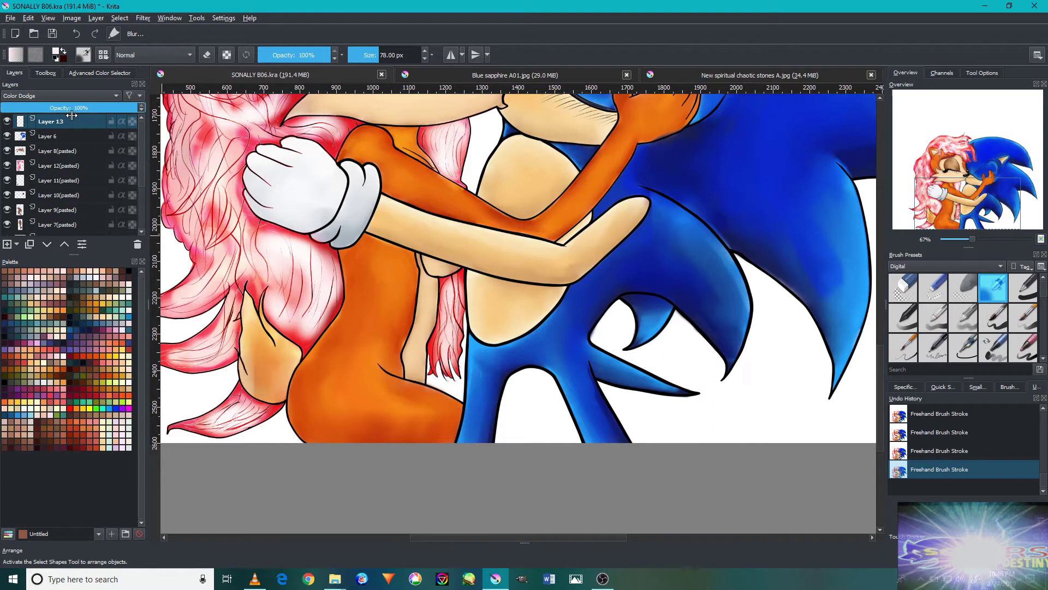
{"action": "left_click", "coordinate": [454, 75]}
{"action": "scroll", "coordinate": [380, 296], "scroll_direction": "up", "scroll_amount": 2}
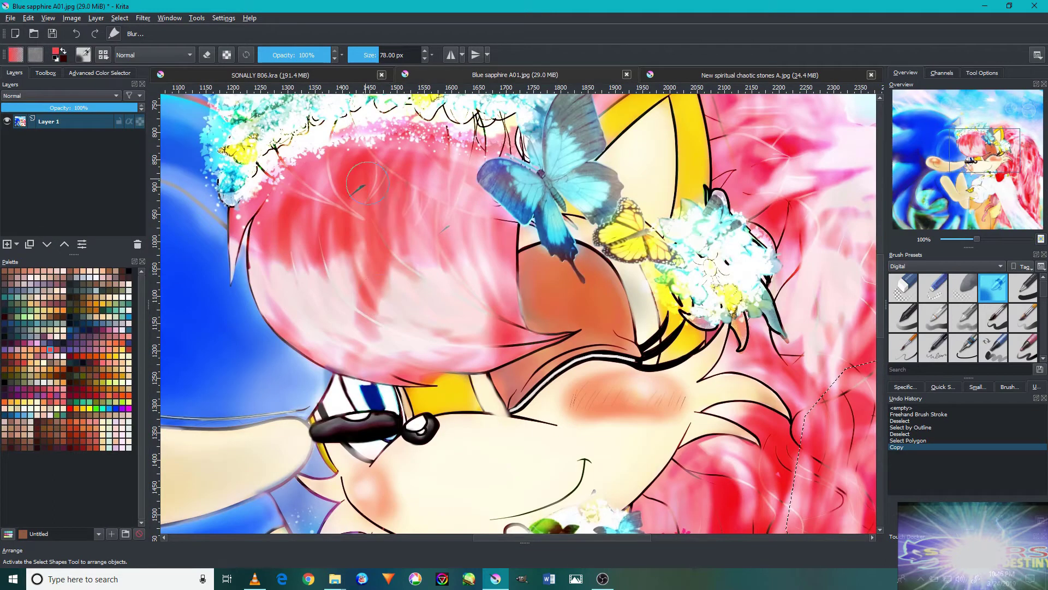
Return to the Sonally drawing and add a new layer blended as Overlay.
{"action": "key", "text": "ctrl+Tab"}
{"action": "left_click_drag", "start_coordinate": [376, 313], "coordinate": [429, 518]}
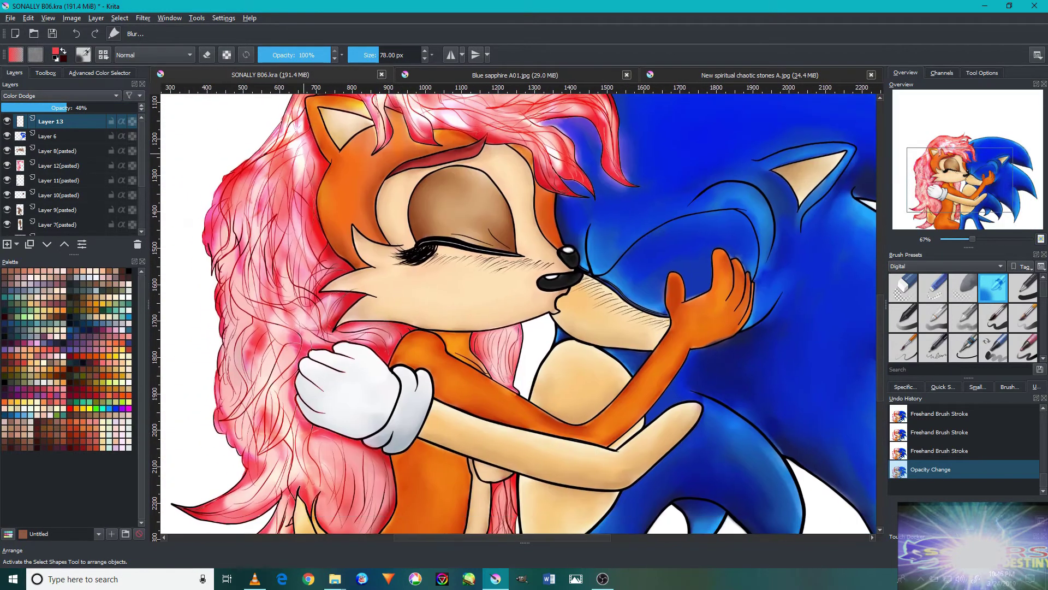
{"action": "left_click", "coordinate": [41, 95]}
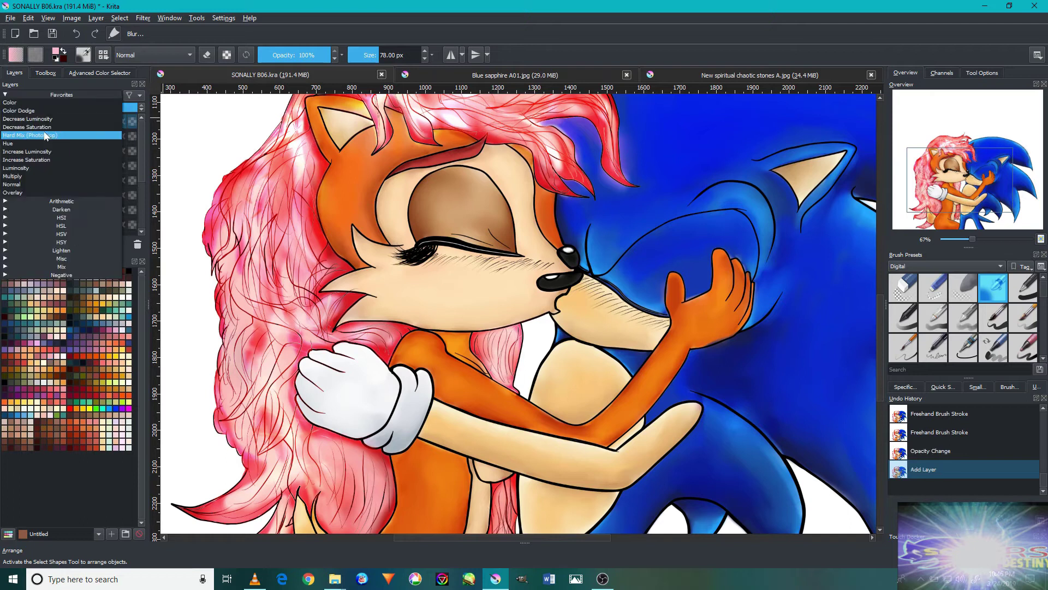
{"action": "left_click", "coordinate": [40, 192]}
Paint Overlay highlights across Sally's pink hair.
{"action": "scroll", "coordinate": [382, 273], "scroll_direction": "up", "scroll_amount": 5}
{"action": "left_click_drag", "start_coordinate": [218, 164], "coordinate": [261, 379]}
{"action": "left_click_drag", "start_coordinate": [437, 339], "coordinate": [371, 164]}
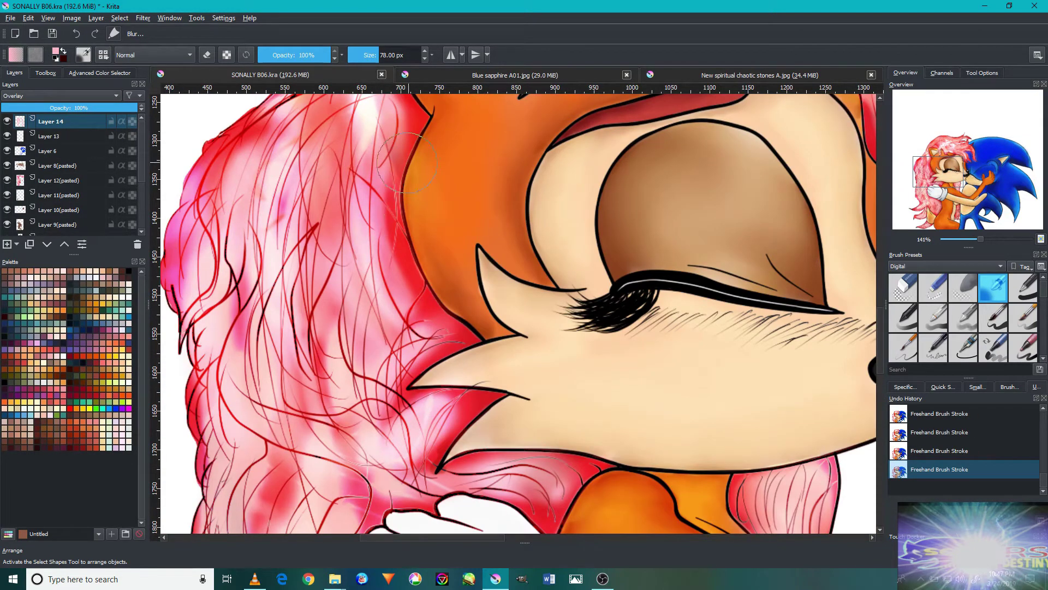
{"action": "left_click_drag", "start_coordinate": [257, 474], "coordinate": [315, 358]}
{"action": "scroll", "coordinate": [315, 357], "scroll_direction": "down", "scroll_amount": 3}
{"action": "scroll", "coordinate": [338, 301], "scroll_direction": "down", "scroll_amount": 3}
{"action": "scroll", "coordinate": [370, 240], "scroll_direction": "down", "scroll_amount": 3}
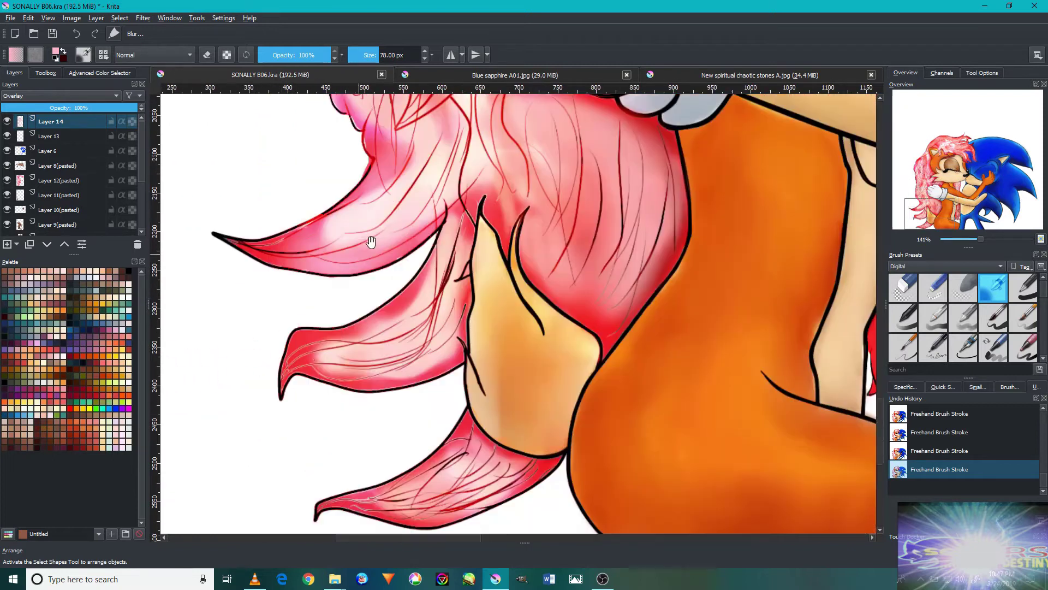
Brighten the lower hair tips and more of the pink hair.
{"action": "left_click_drag", "start_coordinate": [278, 379], "coordinate": [375, 367]}
{"action": "scroll", "coordinate": [375, 367], "scroll_direction": "down", "scroll_amount": 3}
{"action": "mouse_move", "coordinate": [349, 443]}
{"action": "left_mouse_down"}
{"action": "mouse_move", "coordinate": [433, 347]}
{"action": "mouse_move", "coordinate": [508, 371]}
{"action": "left_mouse_up"}
{"action": "scroll", "coordinate": [507, 371], "scroll_direction": "up", "scroll_amount": 3}
{"action": "left_click_drag", "start_coordinate": [579, 312], "coordinate": [475, 355]}
{"action": "left_click_drag", "start_coordinate": [524, 323], "coordinate": [382, 186]}
{"action": "mouse_move", "coordinate": [577, 285]}
{"action": "left_mouse_down"}
{"action": "mouse_move", "coordinate": [539, 364]}
{"action": "mouse_move", "coordinate": [491, 426]}
{"action": "left_mouse_up"}
Paint broader Overlay glow strokes over the hair.
{"action": "scroll", "coordinate": [492, 426], "scroll_direction": "up", "scroll_amount": 3}
{"action": "left_click_drag", "start_coordinate": [383, 284], "coordinate": [519, 355]}
{"action": "scroll", "coordinate": [519, 355], "scroll_direction": "up", "scroll_amount": 3}
{"action": "mouse_move", "coordinate": [355, 196]}
{"action": "left_mouse_down"}
{"action": "mouse_move", "coordinate": [415, 273]}
{"action": "mouse_move", "coordinate": [511, 239]}
{"action": "mouse_move", "coordinate": [753, 306]}
{"action": "left_mouse_up"}
{"action": "left_click_drag", "start_coordinate": [764, 245], "coordinate": [792, 350]}
{"action": "scroll", "coordinate": [765, 327], "scroll_direction": "up", "scroll_amount": 3}
{"action": "mouse_move", "coordinate": [491, 245]}
{"action": "left_mouse_down"}
{"action": "mouse_move", "coordinate": [383, 328]}
{"action": "mouse_move", "coordinate": [450, 349]}
{"action": "left_mouse_up"}
{"action": "scroll", "coordinate": [464, 360], "scroll_direction": "up", "scroll_amount": 3}
{"action": "left_click_drag", "start_coordinate": [415, 164], "coordinate": [415, 246]}
{"action": "scroll", "coordinate": [415, 245], "scroll_direction": "up", "scroll_amount": 3}
{"action": "scroll", "coordinate": [382, 252], "scroll_direction": "up", "scroll_amount": 3}
{"action": "mouse_move", "coordinate": [246, 355]}
{"action": "left_mouse_down"}
{"action": "mouse_move", "coordinate": [383, 251]}
{"action": "mouse_move", "coordinate": [806, 213]}
{"action": "left_mouse_up"}
{"action": "scroll", "coordinate": [806, 213], "scroll_direction": "down", "scroll_amount": 5}
{"action": "scroll", "coordinate": [655, 327], "scroll_direction": "up", "scroll_amount": 4}
Brighten the hair's right side, centre, top right and the strand beside the arm.
{"action": "mouse_move", "coordinate": [726, 426]}
{"action": "left_mouse_down"}
{"action": "mouse_move", "coordinate": [672, 344]}
{"action": "mouse_move", "coordinate": [603, 328]}
{"action": "mouse_move", "coordinate": [470, 322]}
{"action": "left_mouse_up"}
{"action": "left_click_drag", "start_coordinate": [590, 235], "coordinate": [595, 185]}
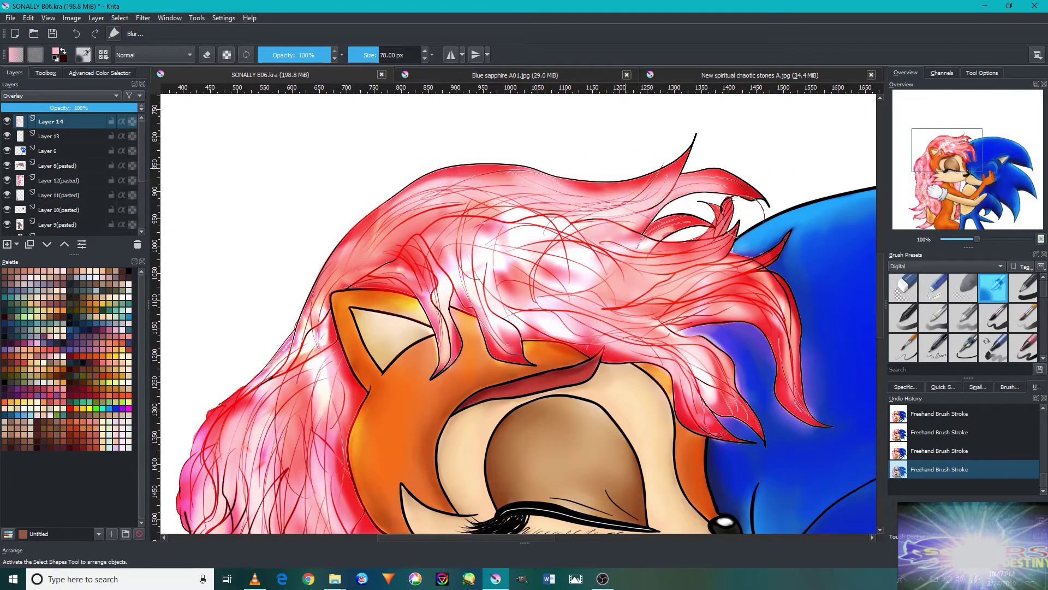
{"action": "scroll", "coordinate": [764, 322], "scroll_direction": "up", "scroll_amount": 1}
{"action": "scroll", "coordinate": [296, 248], "scroll_direction": "down", "scroll_amount": 3}
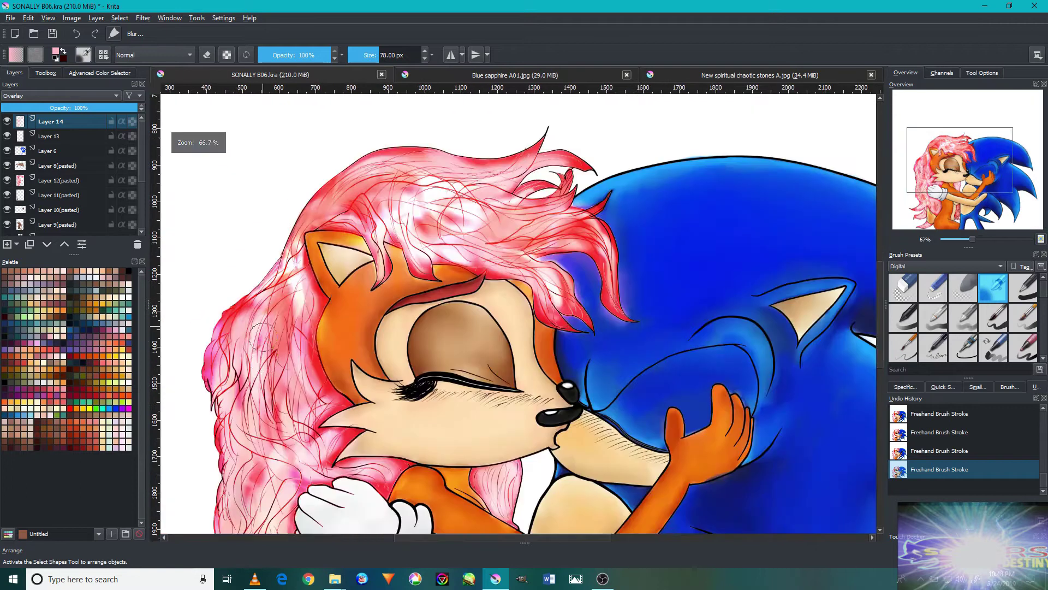
{"action": "scroll", "coordinate": [469, 466], "scroll_direction": "down", "scroll_amount": 2}
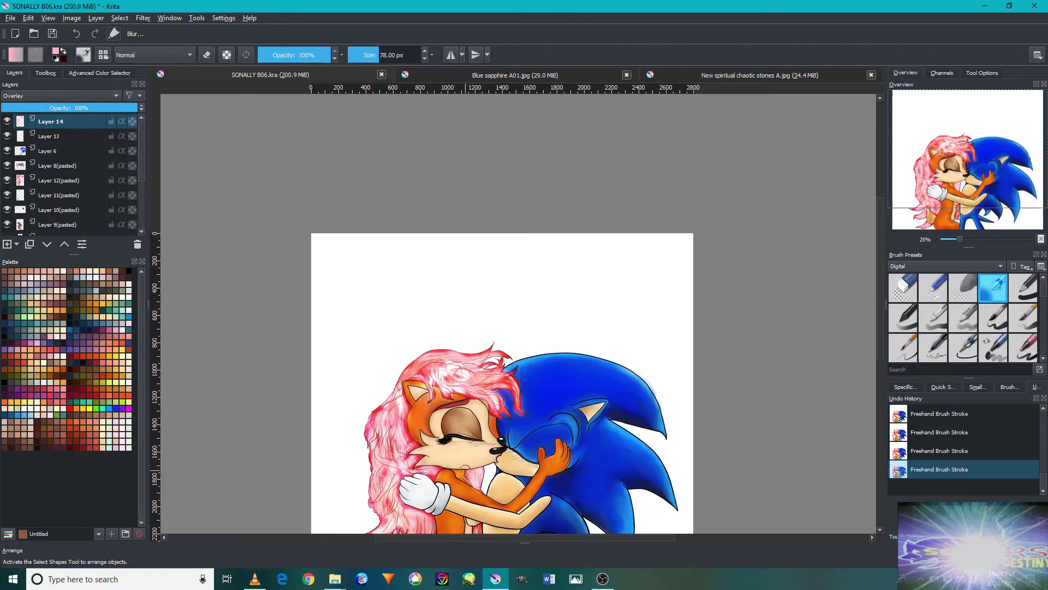
{"action": "mouse_move", "coordinate": [520, 363]}
{"action": "left_mouse_down"}
{"action": "mouse_move", "coordinate": [516, 224]}
{"action": "mouse_move", "coordinate": [464, 327]}
{"action": "mouse_move", "coordinate": [467, 278]}
{"action": "left_mouse_up"}
{"action": "scroll", "coordinate": [453, 382], "scroll_direction": "up", "scroll_amount": 5}
On Layer 13, deepen the hair strand to a saturated red.
{"action": "left_click", "coordinate": [65, 136]}
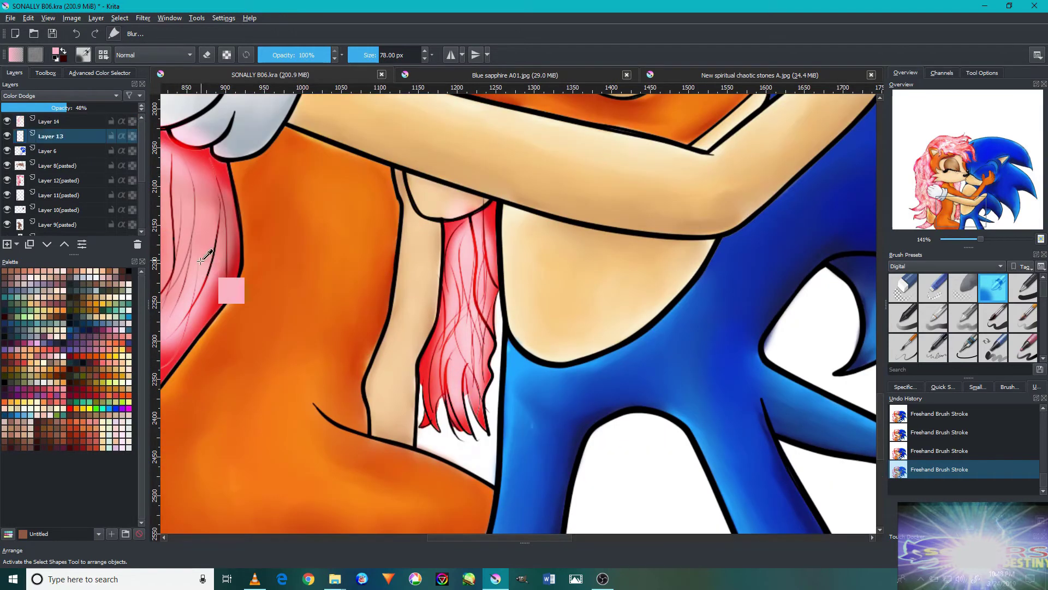
{"action": "left_click_drag", "start_coordinate": [468, 360], "coordinate": [466, 379]}
{"action": "scroll", "coordinate": [467, 320], "scroll_direction": "down", "scroll_amount": 5}
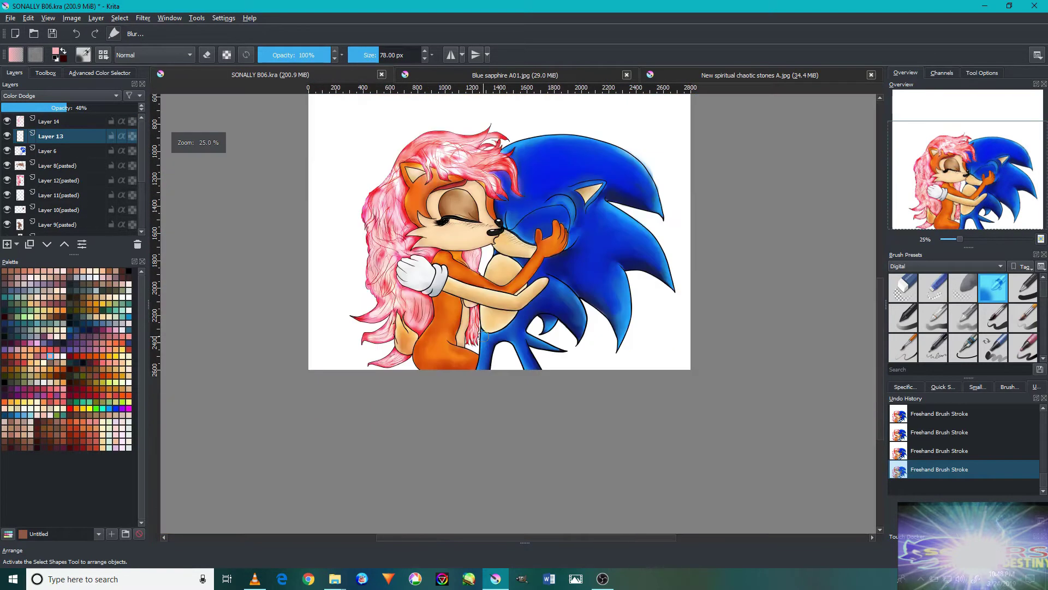
Set the Overlay highlight layer to 76% opacity and add glow near the glove.
{"action": "left_click", "coordinate": [104, 108]}
{"action": "scroll", "coordinate": [397, 233], "scroll_direction": "up", "scroll_amount": 3}
{"action": "scroll", "coordinate": [983, 312], "scroll_direction": "down", "scroll_amount": 2}
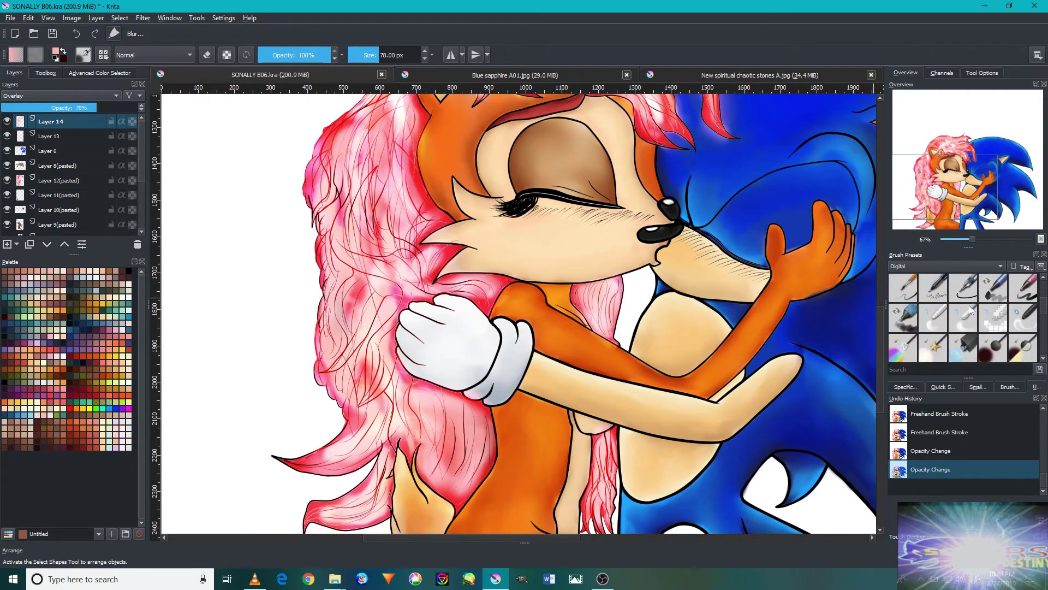
{"action": "scroll", "coordinate": [472, 239], "scroll_direction": "up", "scroll_amount": 2}
{"action": "left_click_drag", "start_coordinate": [415, 219], "coordinate": [382, 257]}
{"action": "key", "text": "Page_Down"}
{"action": "left_click_drag", "start_coordinate": [481, 229], "coordinate": [418, 270]}
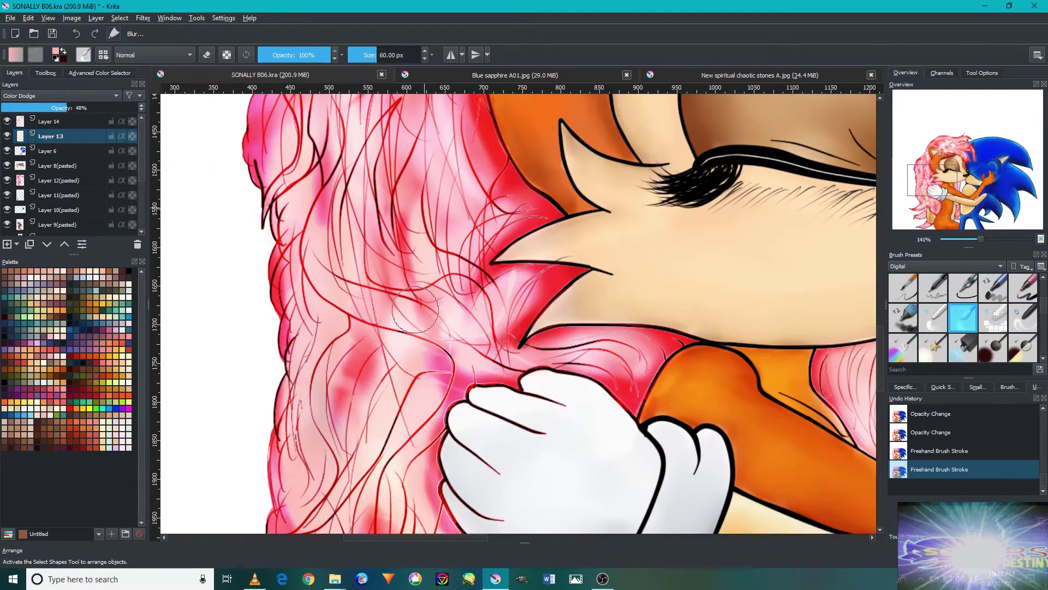
Select Layer 6, then Layer 8 (pasted), and go to New spiritual chaotic stones A.jpg.
{"action": "left_click", "coordinate": [60, 151]}
{"action": "scroll", "coordinate": [341, 427], "scroll_direction": "down", "scroll_amount": 4}
{"action": "scroll", "coordinate": [490, 297], "scroll_direction": "up", "scroll_amount": 4}
{"action": "scroll", "coordinate": [486, 391], "scroll_direction": "down", "scroll_amount": 3}
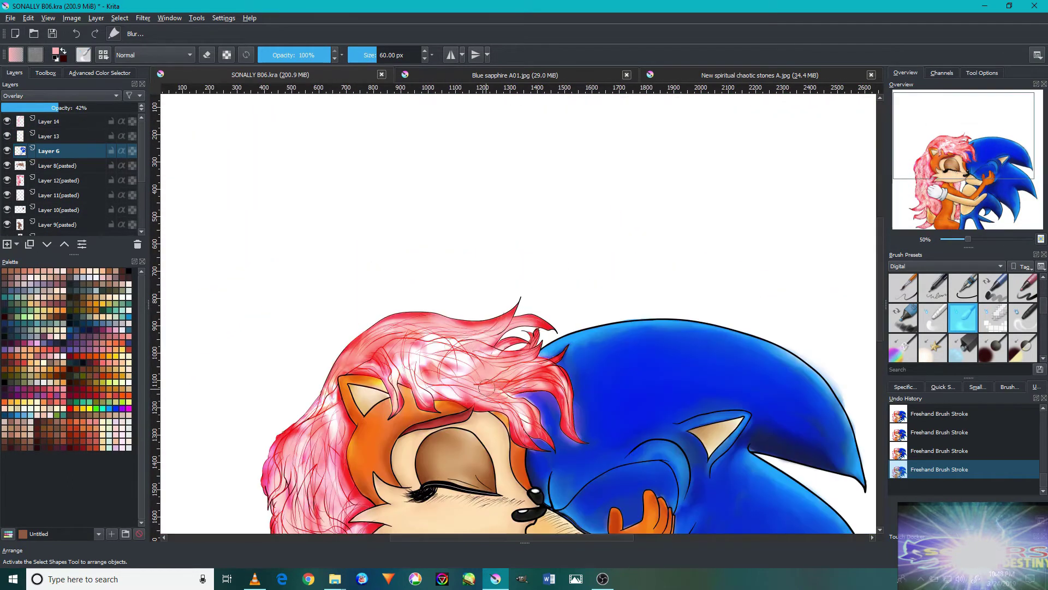
{"action": "scroll", "coordinate": [469, 222], "scroll_direction": "down", "scroll_amount": 3}
{"action": "scroll", "coordinate": [567, 347], "scroll_direction": "up", "scroll_amount": 3}
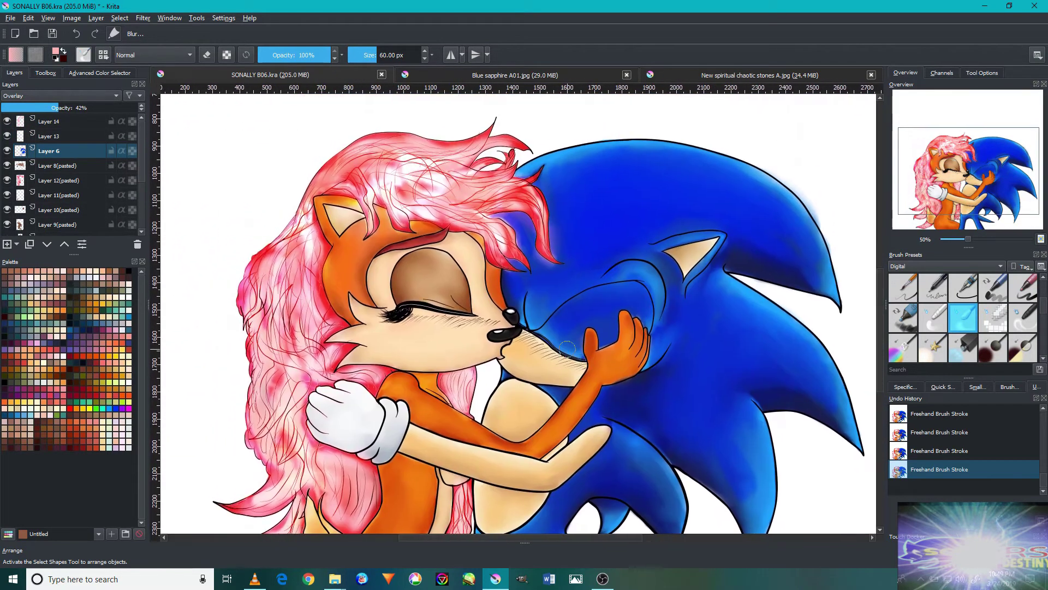
{"action": "left_click", "coordinate": [79, 167]}
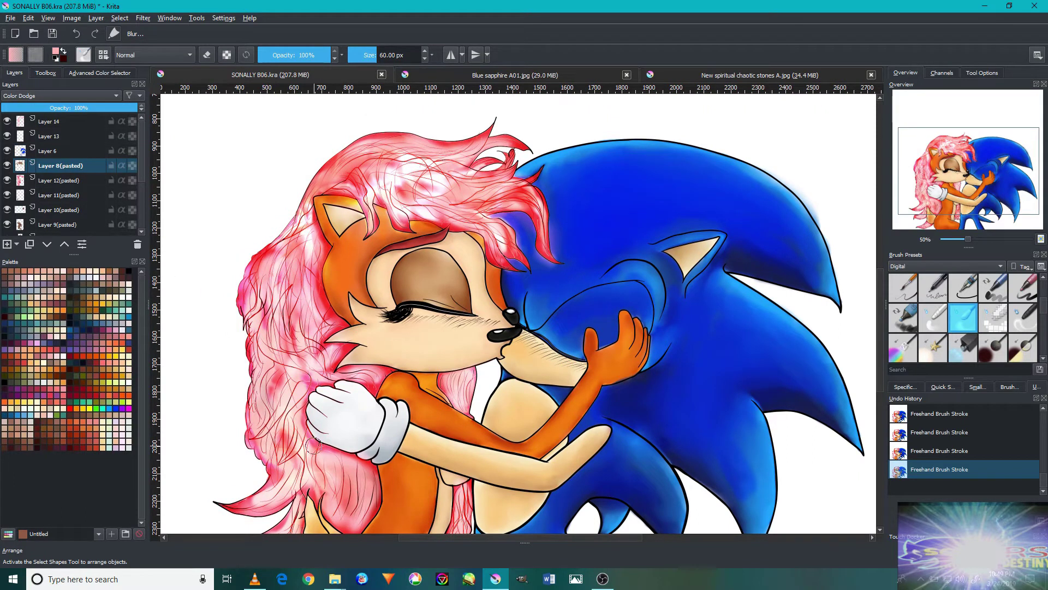
{"action": "left_click", "coordinate": [766, 74]}
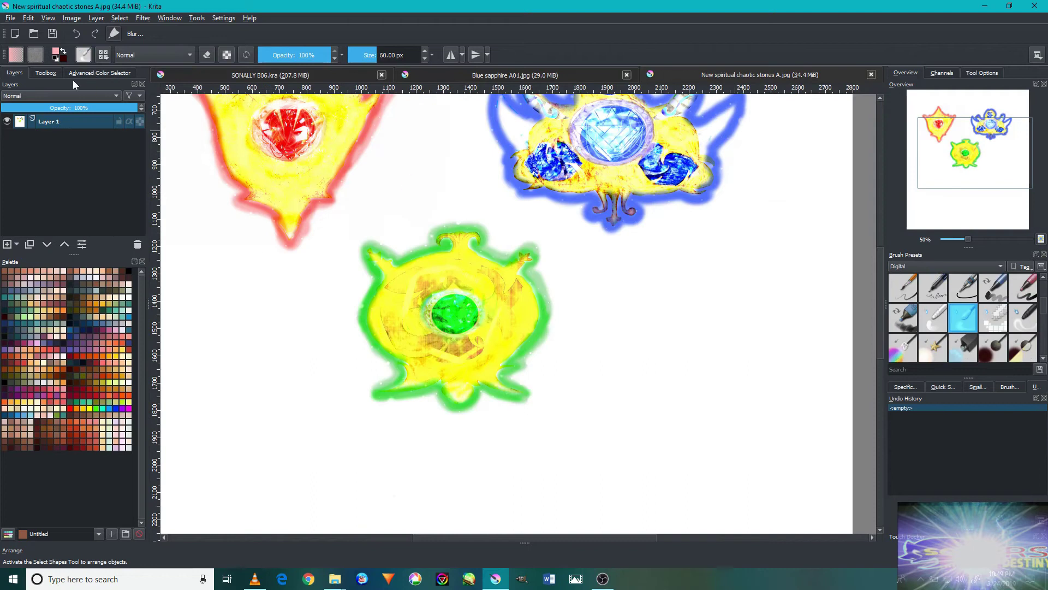
Outline and copy the blue crown-shaped gem, pasting it as a new layer in SONALLY B06.kra.
{"action": "left_click", "coordinate": [45, 72]}
{"action": "left_click_drag", "start_coordinate": [657, 214], "coordinate": [607, 388]}
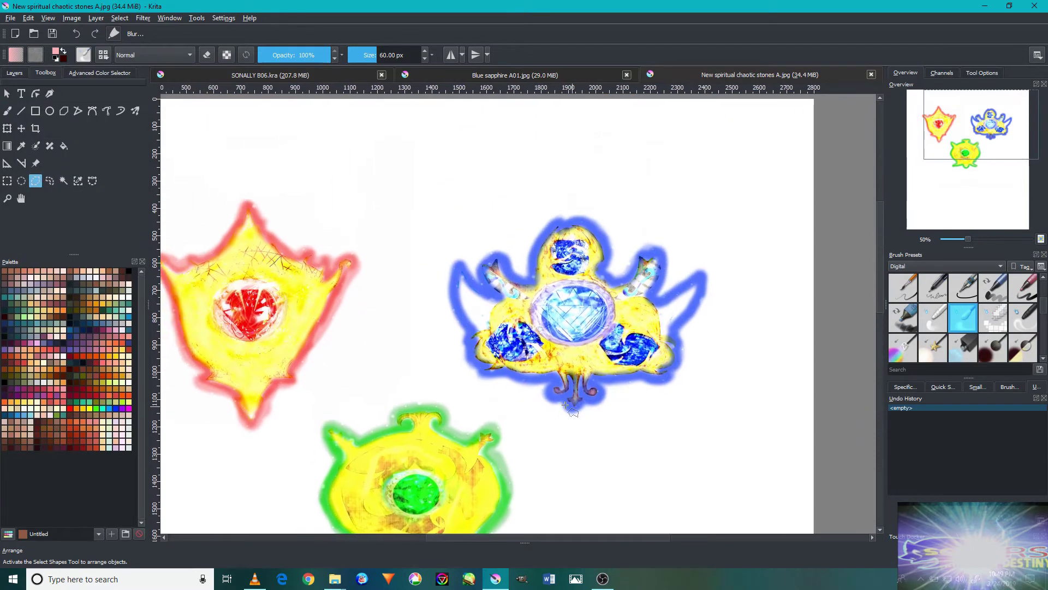
{"action": "scroll", "coordinate": [549, 405], "scroll_direction": "up", "scroll_amount": 2}
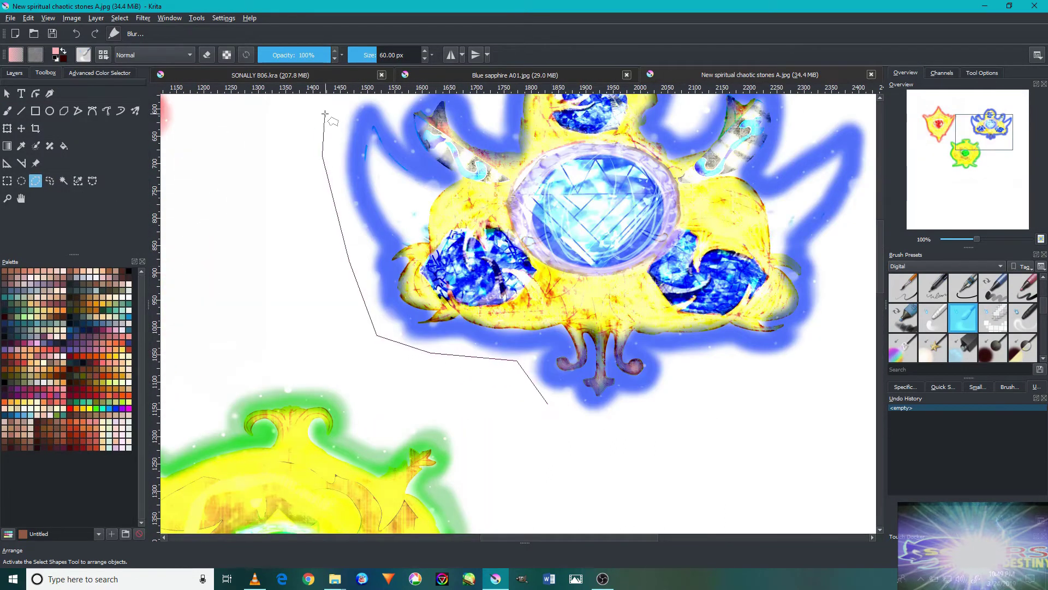
{"action": "left_click_drag", "start_coordinate": [324, 114], "coordinate": [369, 235]}
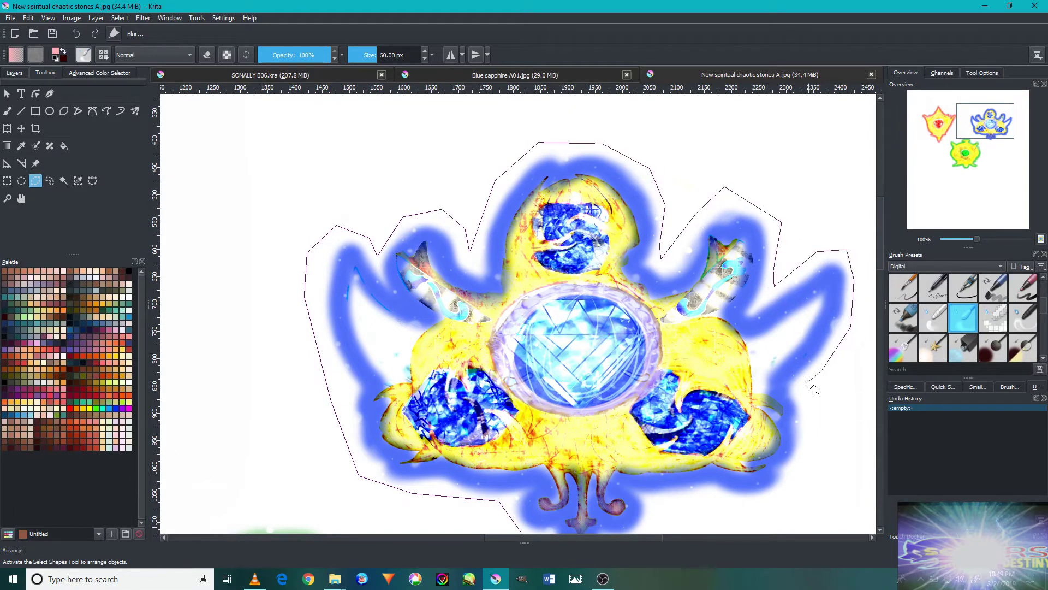
{"action": "left_click_drag", "start_coordinate": [814, 392], "coordinate": [801, 393]}
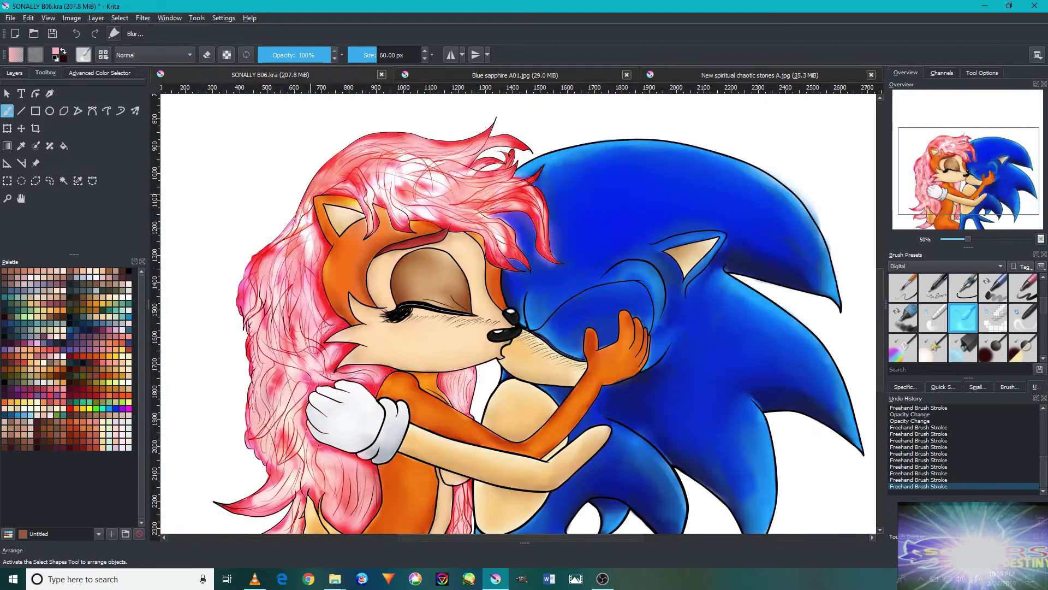
{"action": "left_click", "coordinate": [28, 17]}
{"action": "left_click", "coordinate": [214, 203]}
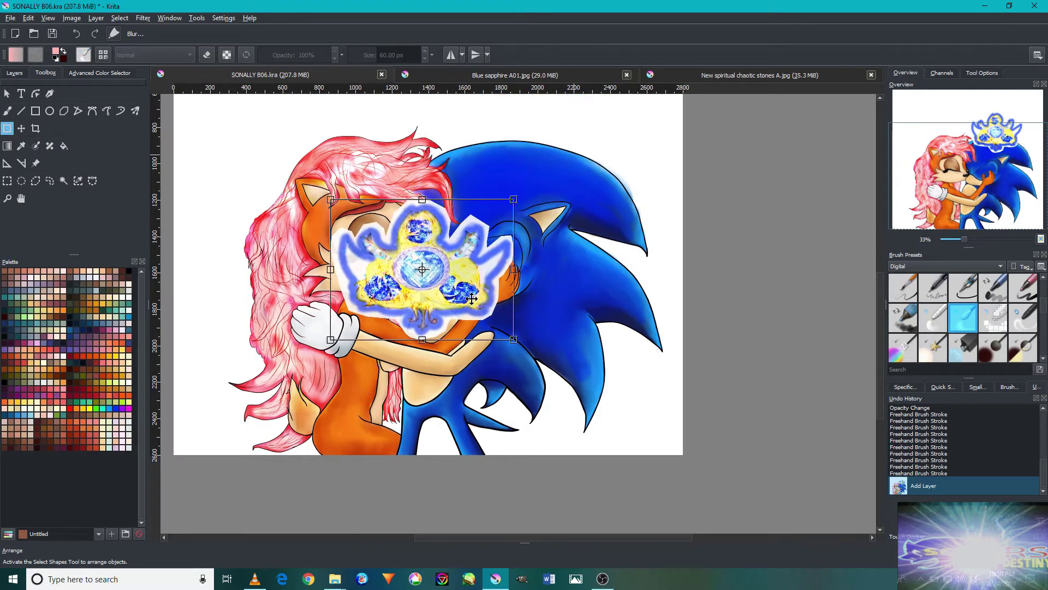
Shrink, narrow, rotate and slant the pasted gem, moving it onto Sally's arm.
{"action": "left_click_drag", "start_coordinate": [472, 298], "coordinate": [455, 274]}
{"action": "scroll", "coordinate": [456, 274], "scroll_direction": "up", "scroll_amount": 2}
{"action": "mouse_move", "coordinate": [468, 350]}
{"action": "left_mouse_down"}
{"action": "mouse_move", "coordinate": [431, 344]}
{"action": "mouse_move", "coordinate": [393, 383]}
{"action": "mouse_move", "coordinate": [329, 326]}
{"action": "left_mouse_up"}
{"action": "scroll", "coordinate": [391, 384], "scroll_direction": "up", "scroll_amount": 2}
{"action": "scroll", "coordinate": [391, 384], "scroll_direction": "up", "scroll_amount": 1}
{"action": "left_click_drag", "start_coordinate": [417, 346], "coordinate": [705, 367]}
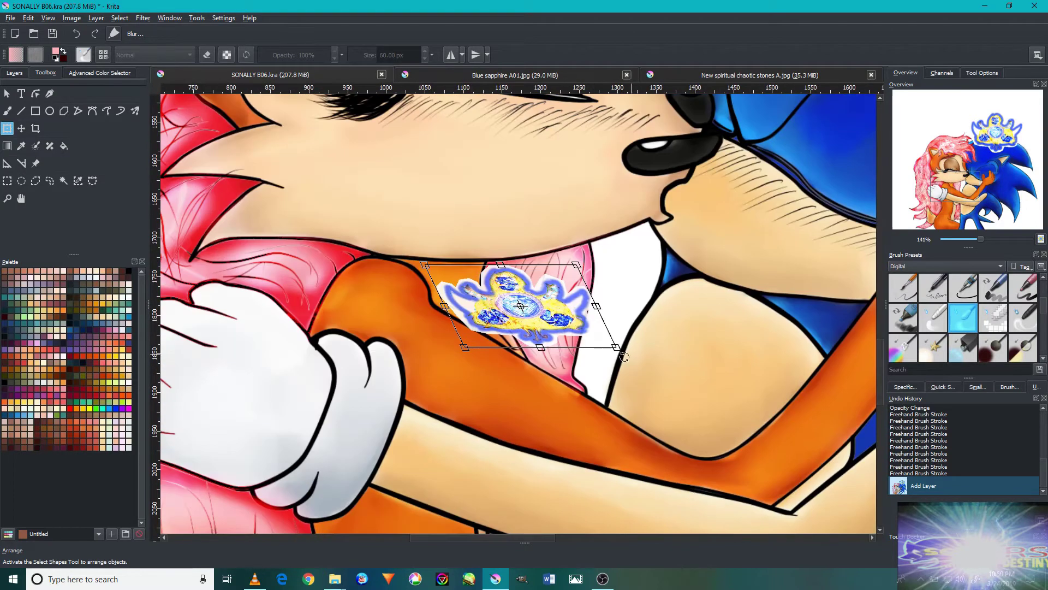
{"action": "mouse_move", "coordinate": [626, 344]}
{"action": "left_mouse_down"}
{"action": "mouse_move", "coordinate": [532, 337]}
{"action": "mouse_move", "coordinate": [586, 374]}
{"action": "mouse_move", "coordinate": [637, 385]}
{"action": "mouse_move", "coordinate": [609, 321]}
{"action": "left_mouse_up"}
{"action": "scroll", "coordinate": [585, 374], "scroll_direction": "up", "scroll_amount": 2}
{"action": "left_click_drag", "start_coordinate": [456, 293], "coordinate": [405, 324]}
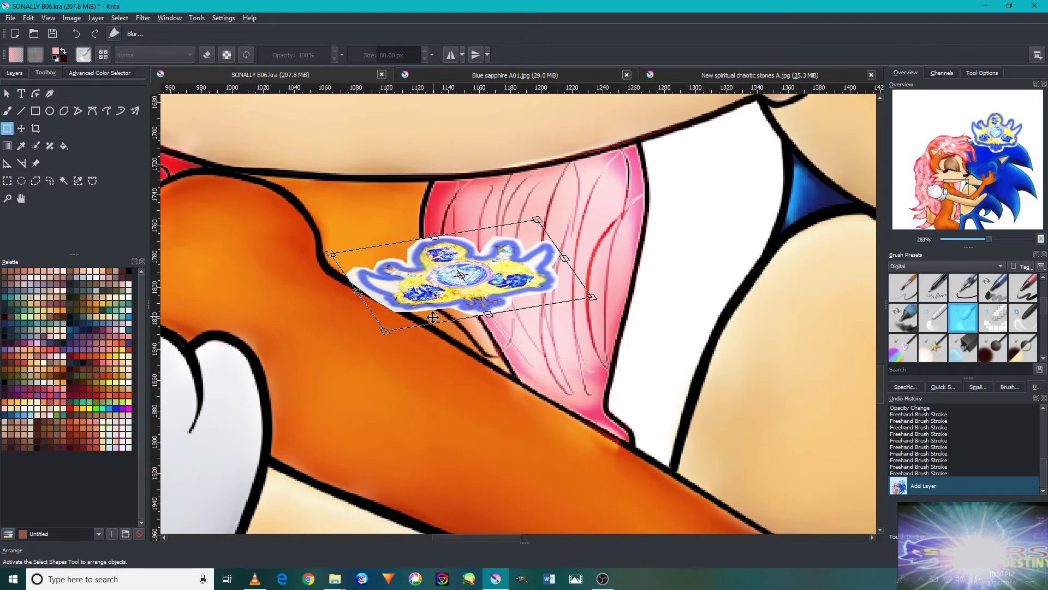
{"action": "left_click_drag", "start_coordinate": [523, 349], "coordinate": [525, 338]}
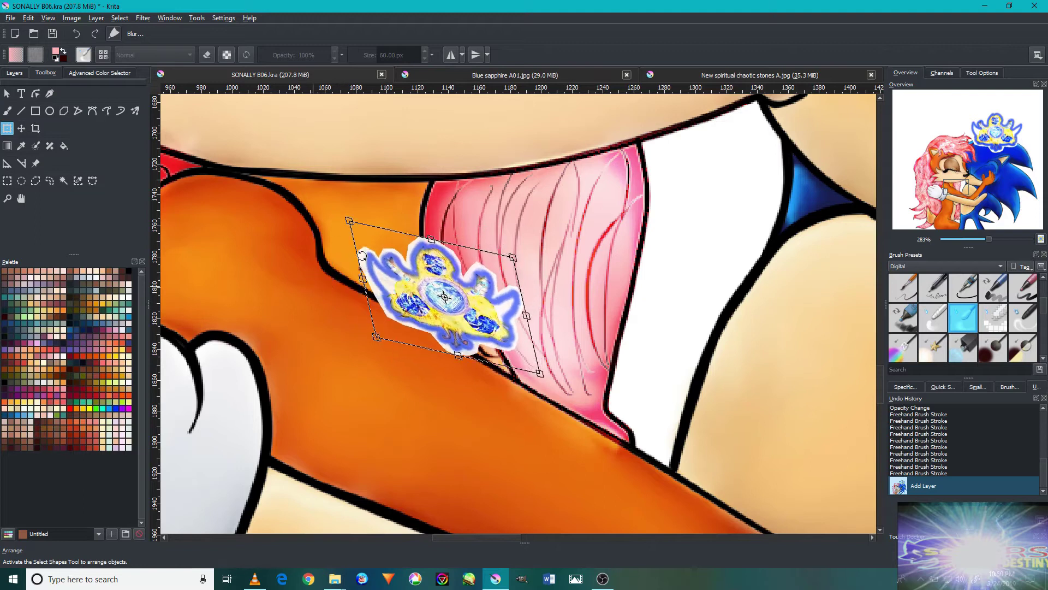
Refine the gem's rotation to a more upright angle and nudge it up-left.
{"action": "scroll", "coordinate": [475, 309], "scroll_direction": "down", "scroll_amount": 3}
{"action": "scroll", "coordinate": [492, 324], "scroll_direction": "up", "scroll_amount": 3}
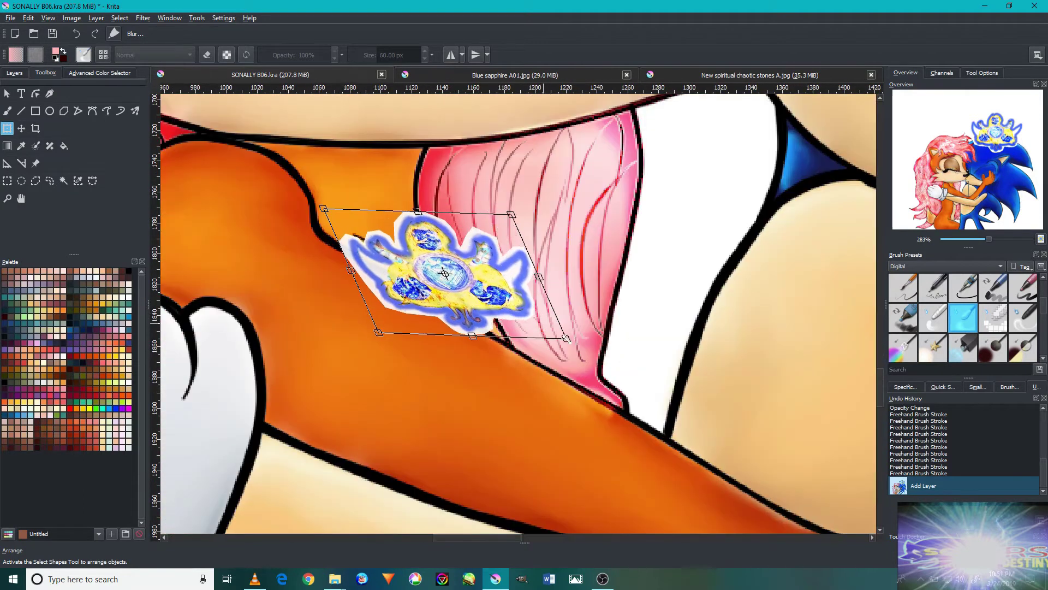
{"action": "scroll", "coordinate": [554, 328], "scroll_direction": "down", "scroll_amount": 5}
{"action": "scroll", "coordinate": [546, 318], "scroll_direction": "up", "scroll_amount": 3}
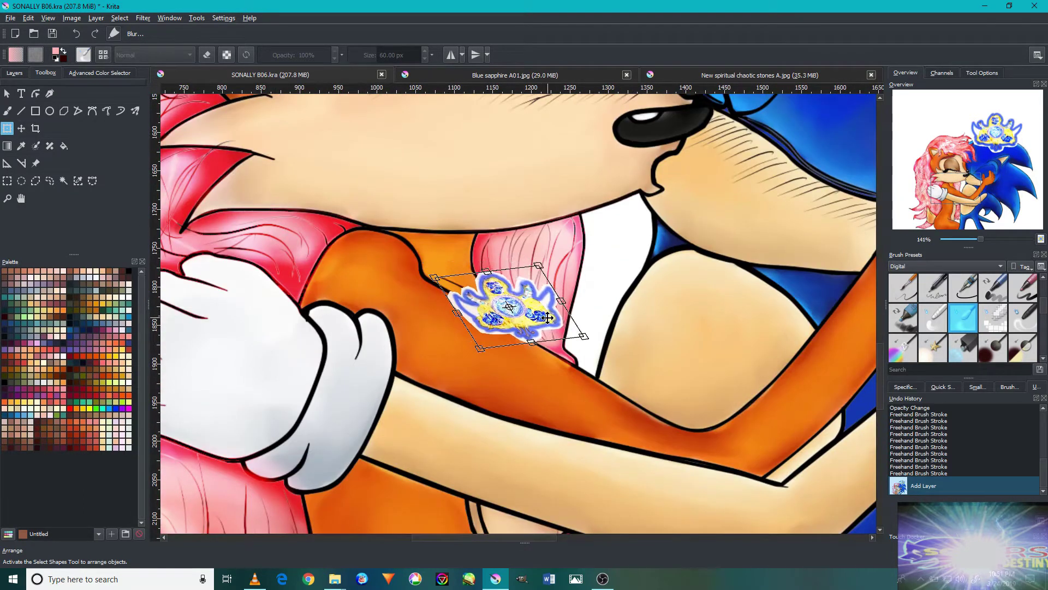
{"action": "scroll", "coordinate": [569, 360], "scroll_direction": "up", "scroll_amount": 2}
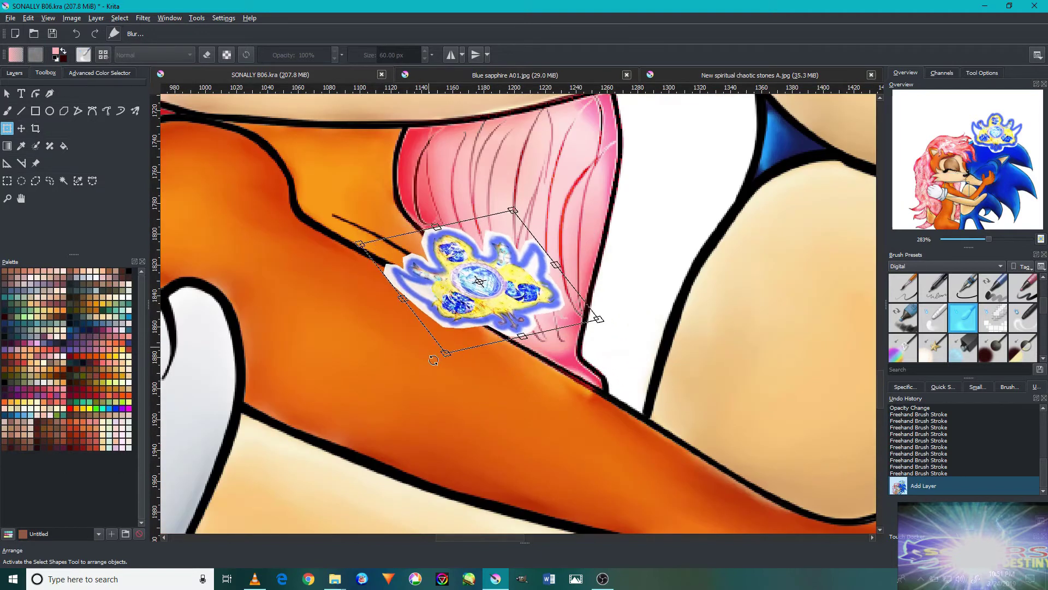
{"action": "left_click_drag", "start_coordinate": [534, 302], "coordinate": [539, 343]}
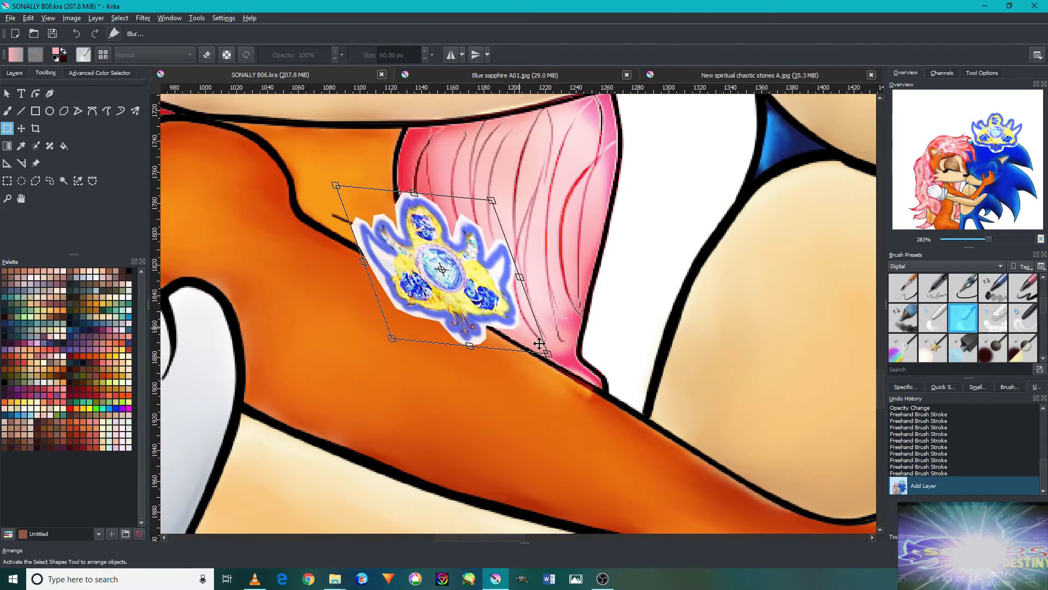
{"action": "scroll", "coordinate": [584, 323], "scroll_direction": "down", "scroll_amount": 1}
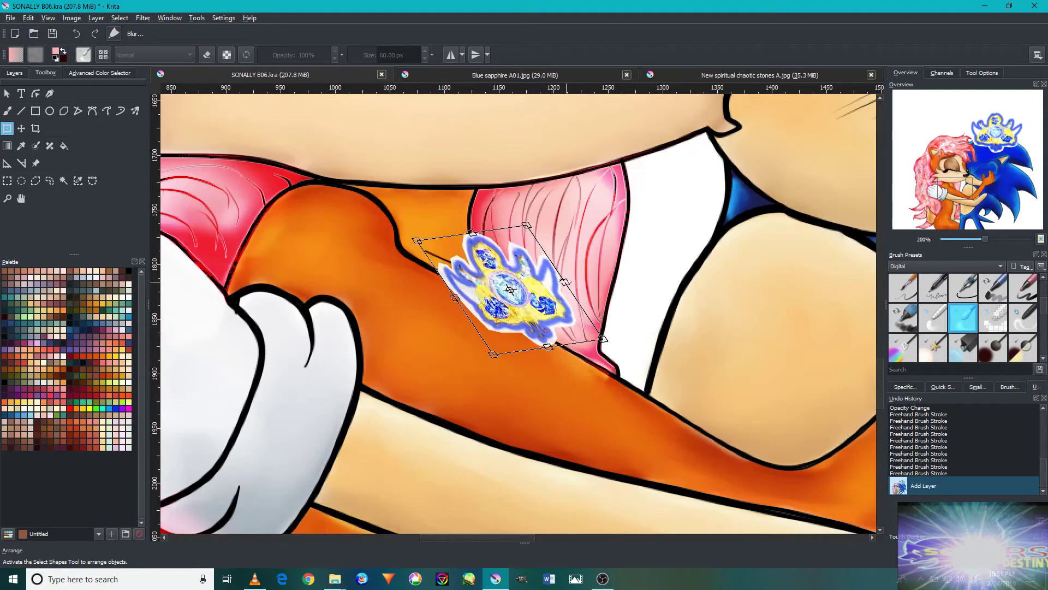
{"action": "scroll", "coordinate": [568, 240], "scroll_direction": "up", "scroll_amount": 1}
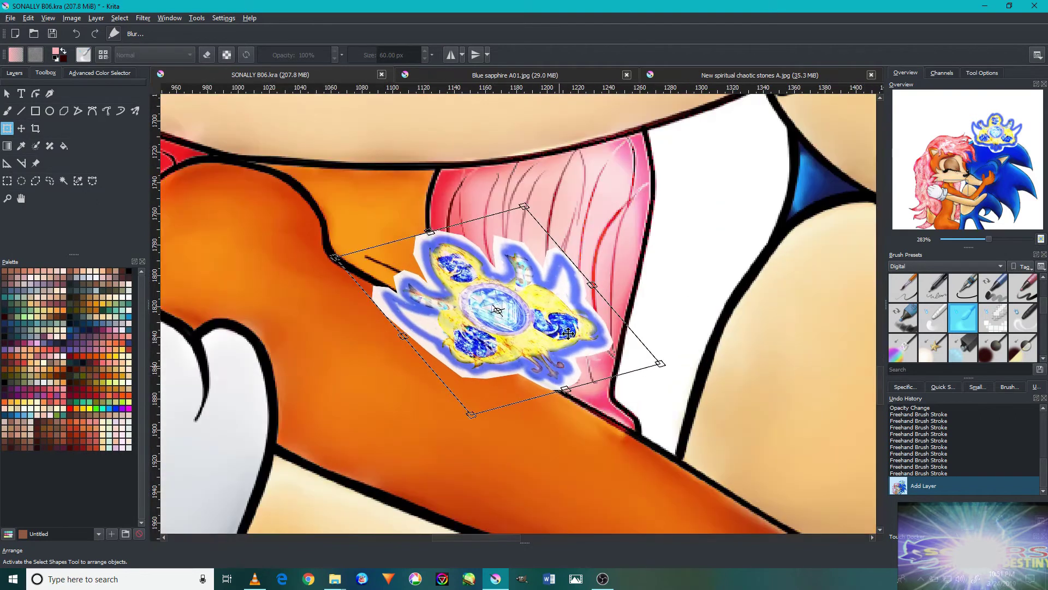
{"action": "mouse_move", "coordinate": [674, 363]}
{"action": "left_mouse_down"}
{"action": "mouse_move", "coordinate": [621, 398]}
{"action": "mouse_move", "coordinate": [540, 242]}
{"action": "mouse_move", "coordinate": [539, 281]}
{"action": "left_mouse_up"}
{"action": "scroll", "coordinate": [584, 327], "scroll_direction": "down", "scroll_amount": 3}
{"action": "scroll", "coordinate": [595, 305], "scroll_direction": "up", "scroll_amount": 2}
{"action": "scroll", "coordinate": [574, 322], "scroll_direction": "down", "scroll_amount": 3}
{"action": "scroll", "coordinate": [573, 323], "scroll_direction": "up", "scroll_amount": 2}
{"action": "scroll", "coordinate": [546, 305], "scroll_direction": "up", "scroll_amount": 1}
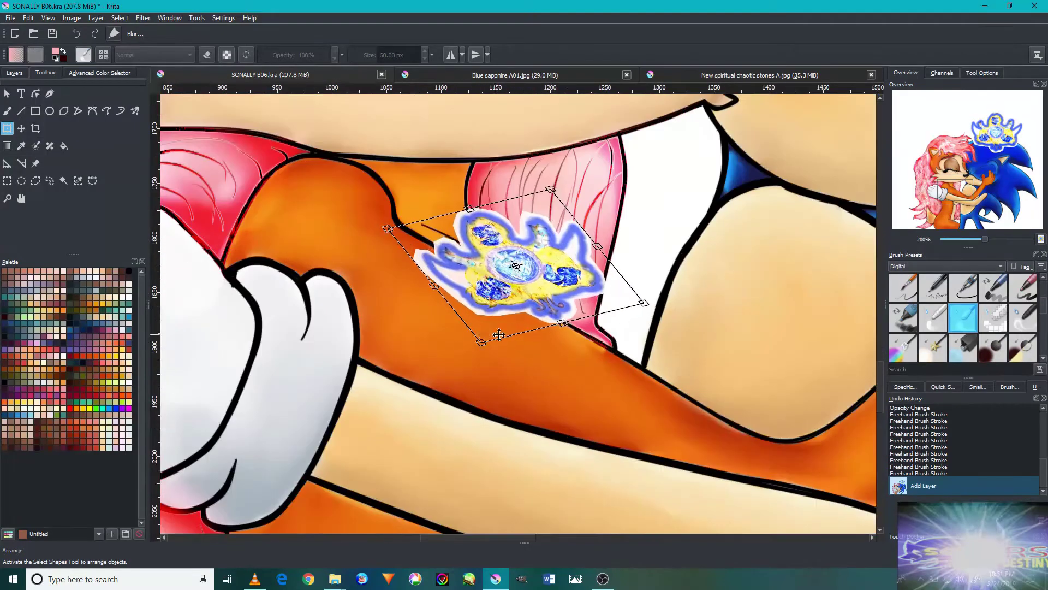
{"action": "scroll", "coordinate": [520, 332], "scroll_direction": "down", "scroll_amount": 3}
{"action": "scroll", "coordinate": [489, 344], "scroll_direction": "down", "scroll_amount": 2}
{"action": "scroll", "coordinate": [490, 344], "scroll_direction": "up", "scroll_amount": 4}
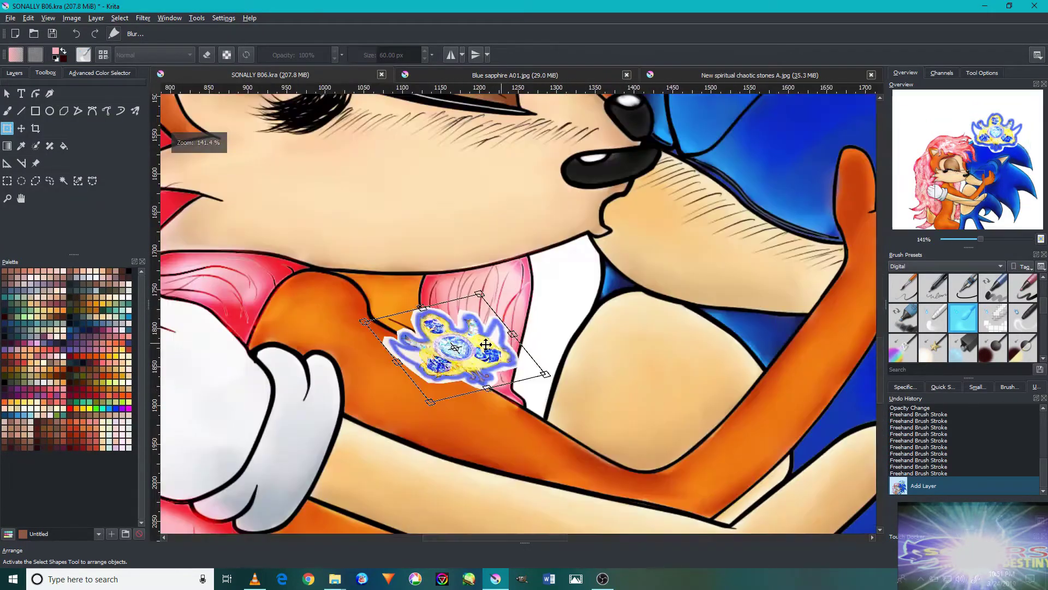
{"action": "scroll", "coordinate": [489, 344], "scroll_direction": "up", "scroll_amount": 2}
{"action": "left_click_drag", "start_coordinate": [585, 399], "coordinate": [573, 367]}
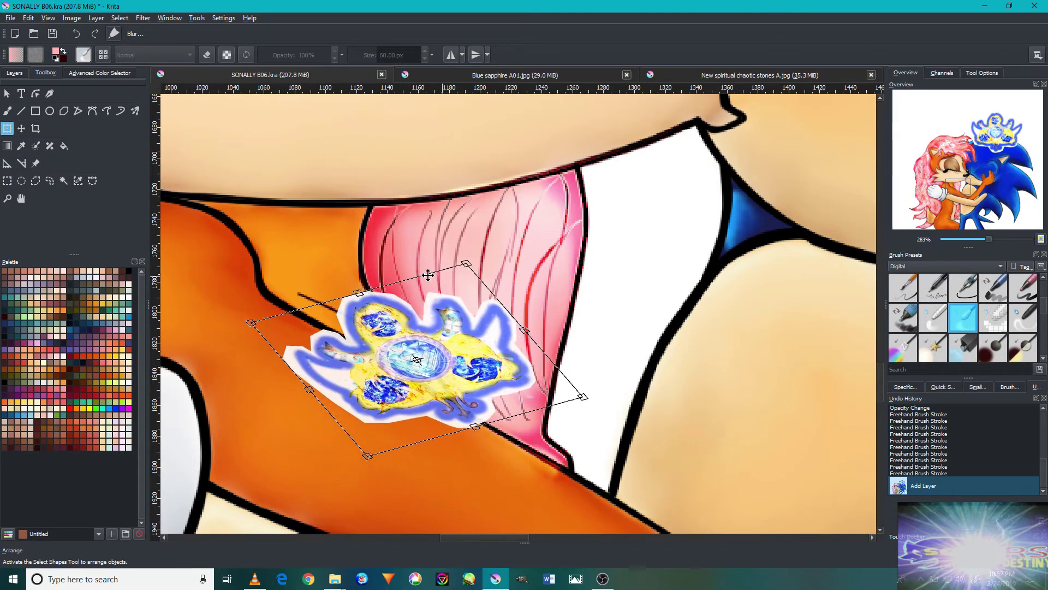
{"action": "left_click_drag", "start_coordinate": [503, 384], "coordinate": [490, 371]}
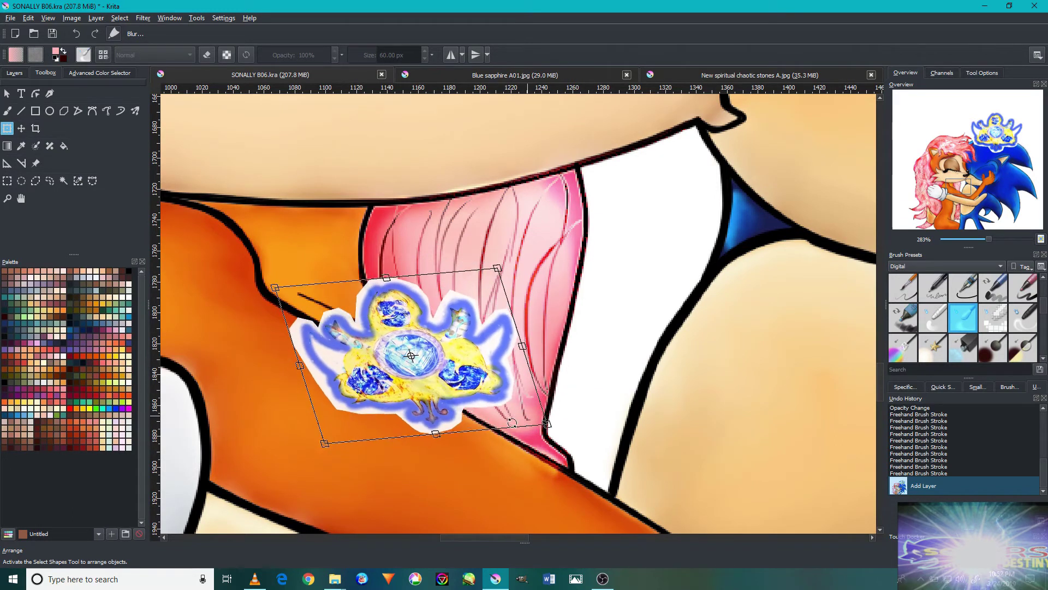
Shear the gem to a shallower slant and apply the transformation.
{"action": "scroll", "coordinate": [512, 423], "scroll_direction": "down", "scroll_amount": 3}
{"action": "scroll", "coordinate": [523, 359], "scroll_direction": "up", "scroll_amount": 3}
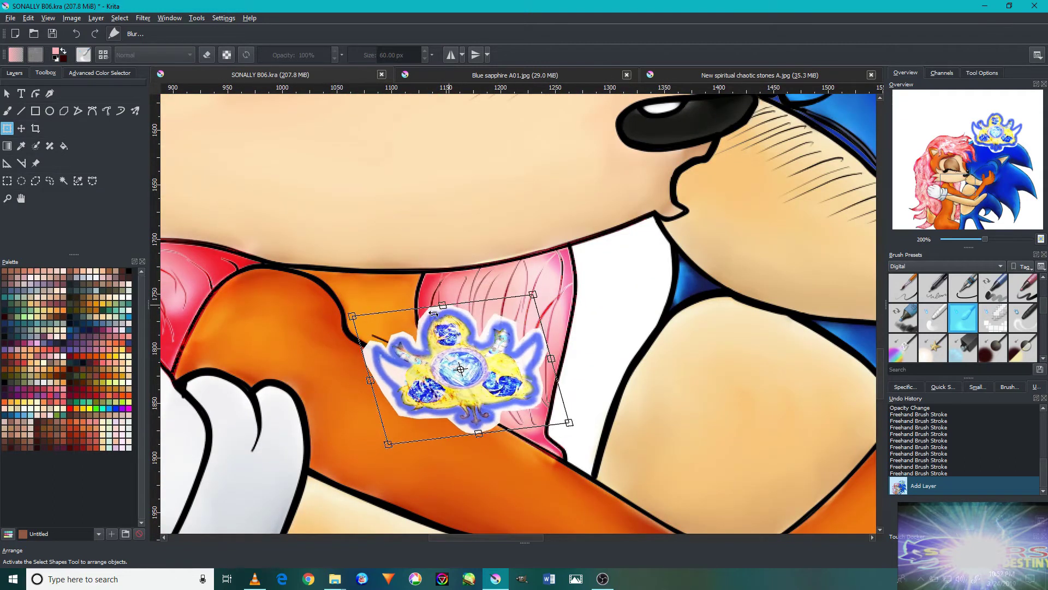
{"action": "left_click_drag", "start_coordinate": [433, 314], "coordinate": [424, 320]}
{"action": "scroll", "coordinate": [437, 328], "scroll_direction": "down", "scroll_amount": 3}
{"action": "scroll", "coordinate": [459, 355], "scroll_direction": "up", "scroll_amount": 3}
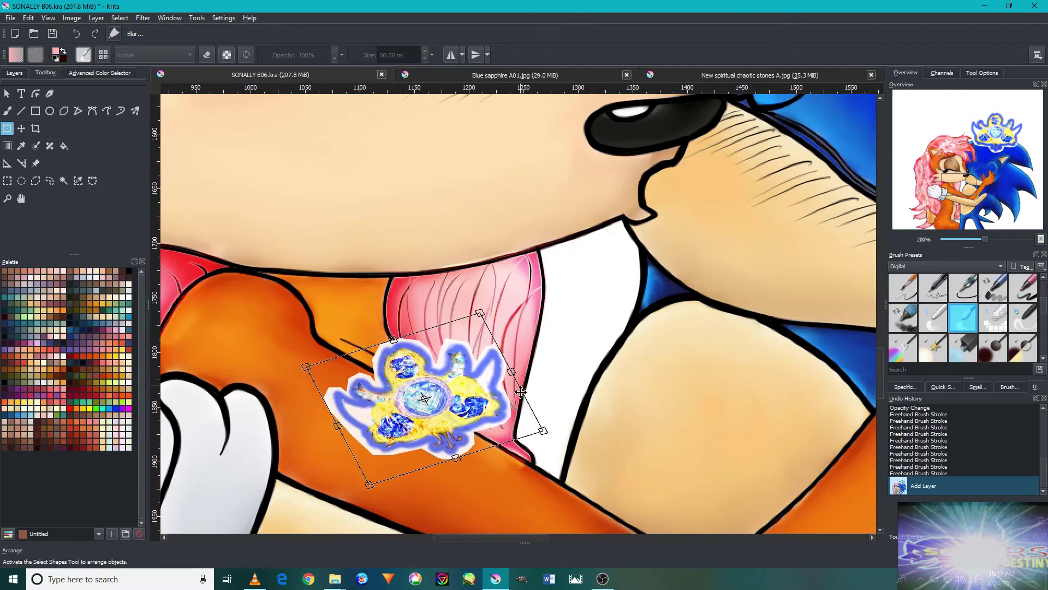
{"action": "scroll", "coordinate": [554, 447], "scroll_direction": "down", "scroll_amount": 3}
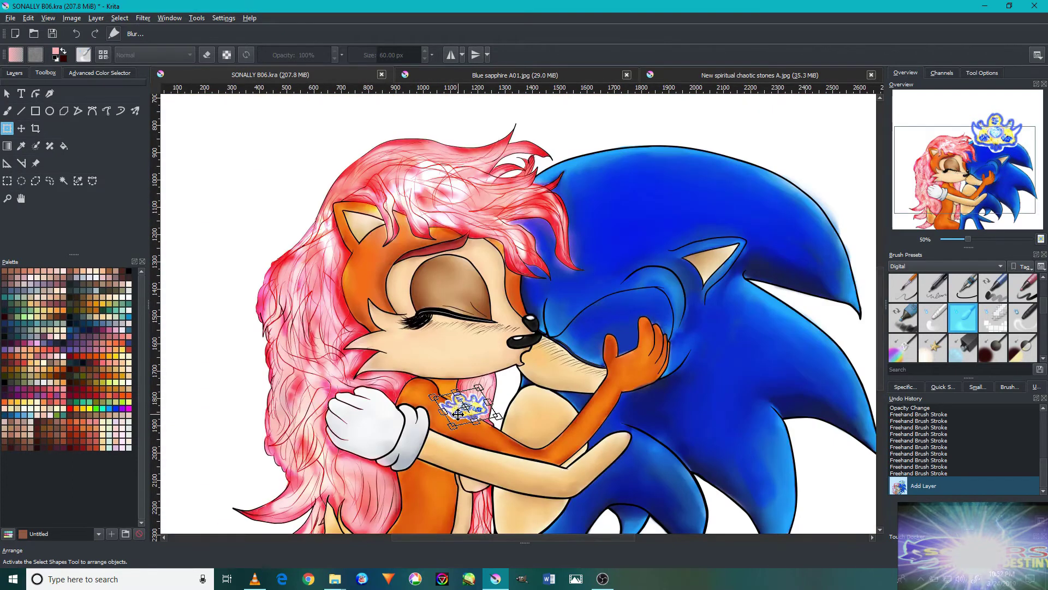
{"action": "scroll", "coordinate": [476, 422], "scroll_direction": "up", "scroll_amount": 5}
{"action": "scroll", "coordinate": [477, 422], "scroll_direction": "down", "scroll_amount": 3}
{"action": "scroll", "coordinate": [472, 431], "scroll_direction": "up", "scroll_amount": 1}
{"action": "scroll", "coordinate": [472, 435], "scroll_direction": "up", "scroll_amount": 1}
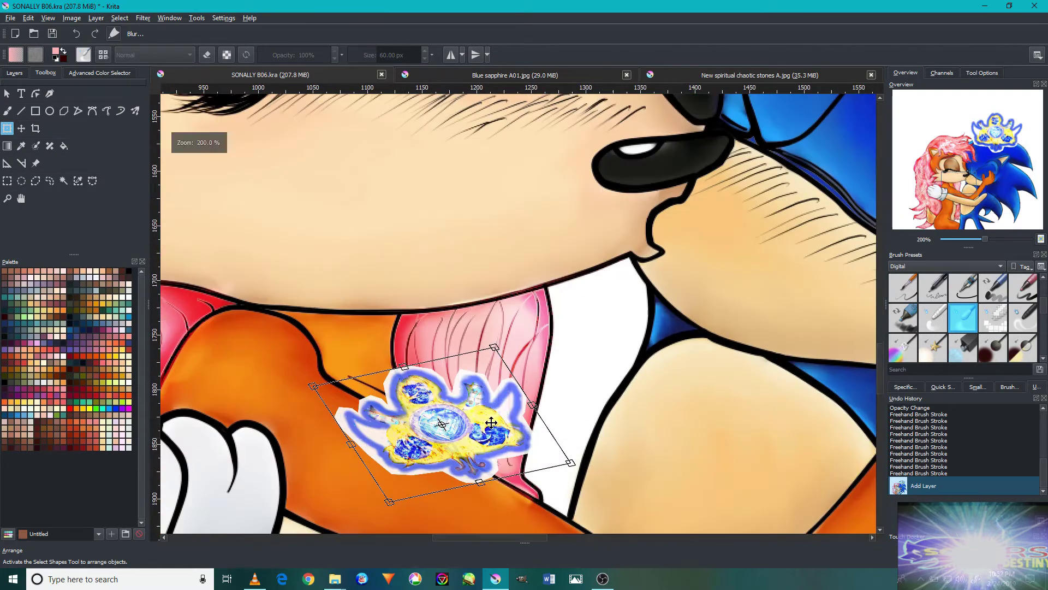
{"action": "scroll", "coordinate": [472, 443], "scroll_direction": "up", "scroll_amount": 2}
{"action": "left_click_drag", "start_coordinate": [513, 501], "coordinate": [592, 498]}
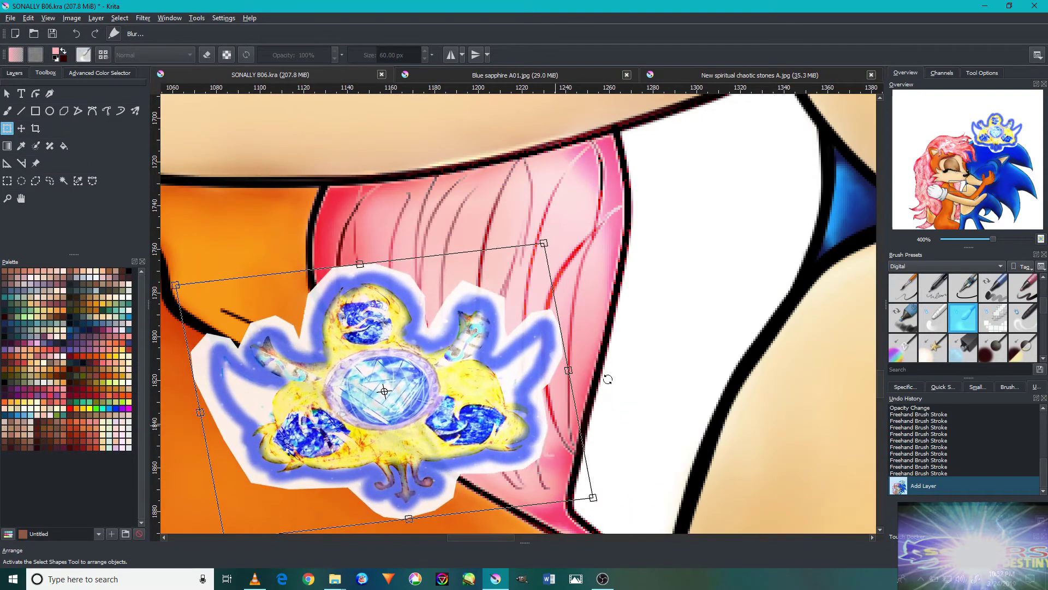
{"action": "left_click_drag", "start_coordinate": [402, 300], "coordinate": [492, 445]}
{"action": "scroll", "coordinate": [491, 445], "scroll_direction": "down", "scroll_amount": 3}
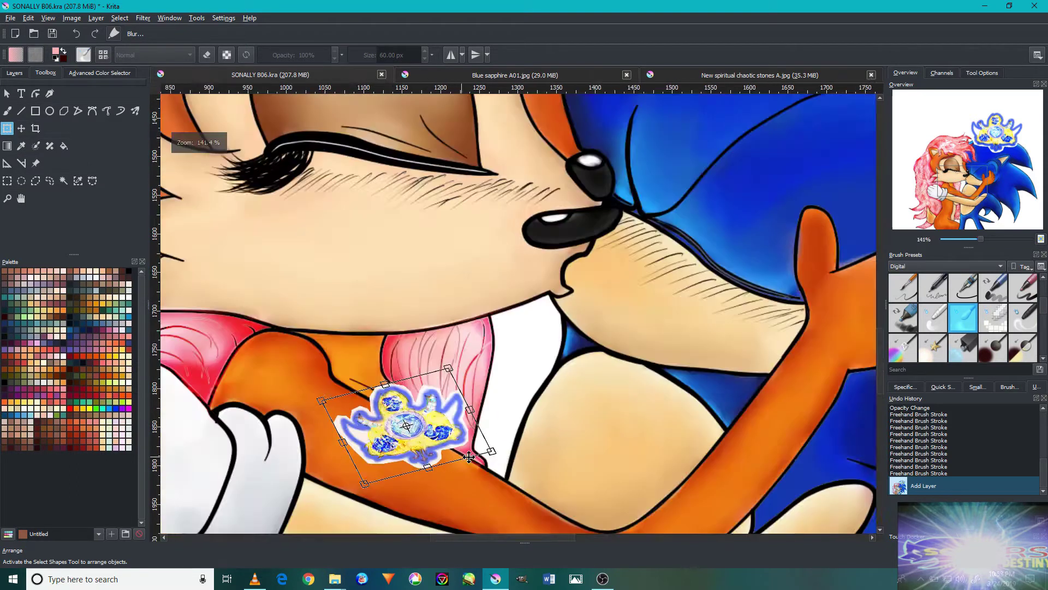
{"action": "scroll", "coordinate": [508, 442], "scroll_direction": "up", "scroll_amount": 2}
{"action": "key", "text": "Return"}
{"action": "scroll", "coordinate": [472, 395], "scroll_direction": "down", "scroll_amount": 2}
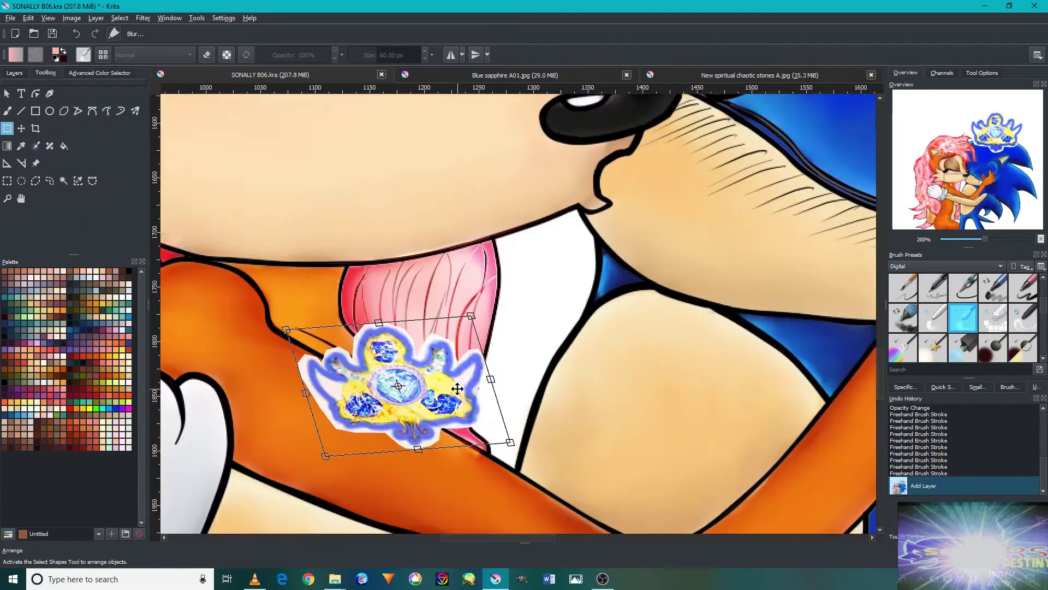
{"action": "scroll", "coordinate": [471, 396], "scroll_direction": "down", "scroll_amount": 3}
{"action": "left_click", "coordinate": [15, 72]}
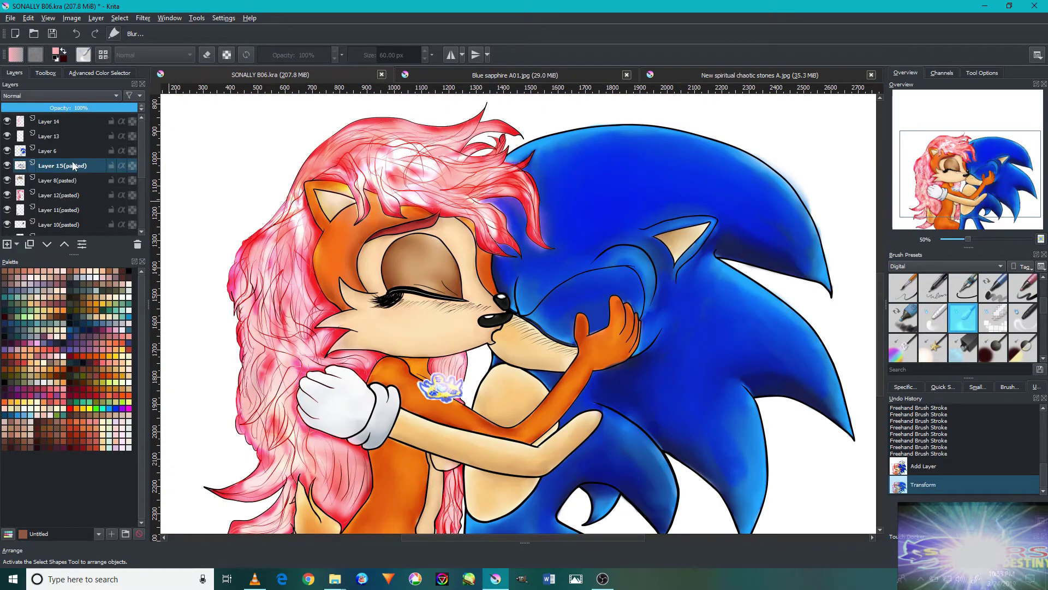
Confirm the gem layer's new name, starting with 'Sp'.
{"action": "scroll", "coordinate": [568, 448], "scroll_direction": "up", "scroll_amount": 2}
{"action": "scroll", "coordinate": [568, 448], "scroll_direction": "up", "scroll_amount": 1}
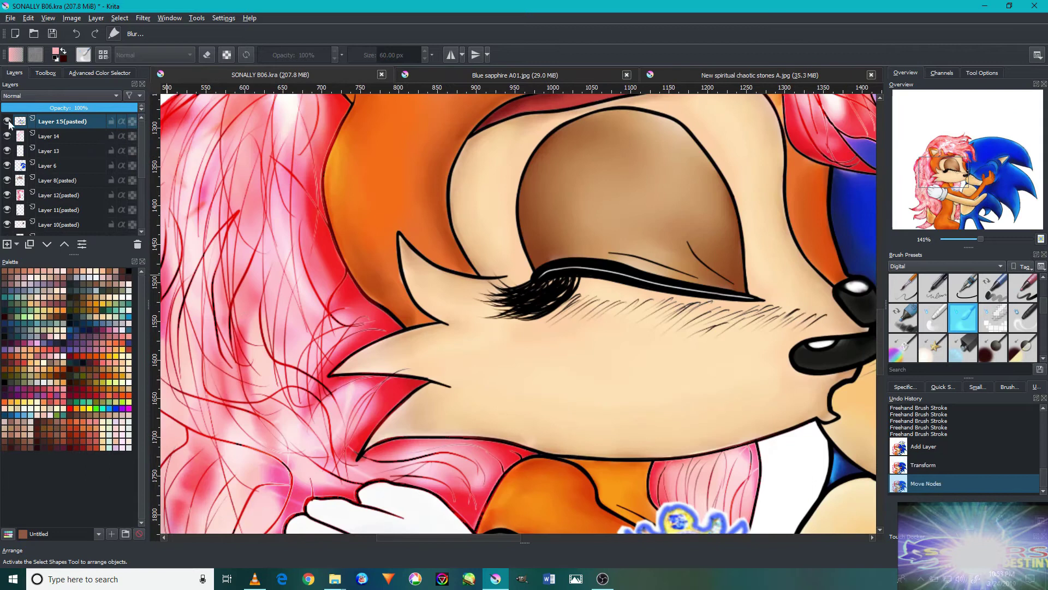
{"action": "scroll", "coordinate": [503, 372], "scroll_direction": "down", "scroll_amount": 3}
{"action": "scroll", "coordinate": [607, 371], "scroll_direction": "up", "scroll_amount": 1}
{"action": "scroll", "coordinate": [557, 317], "scroll_direction": "up", "scroll_amount": 1}
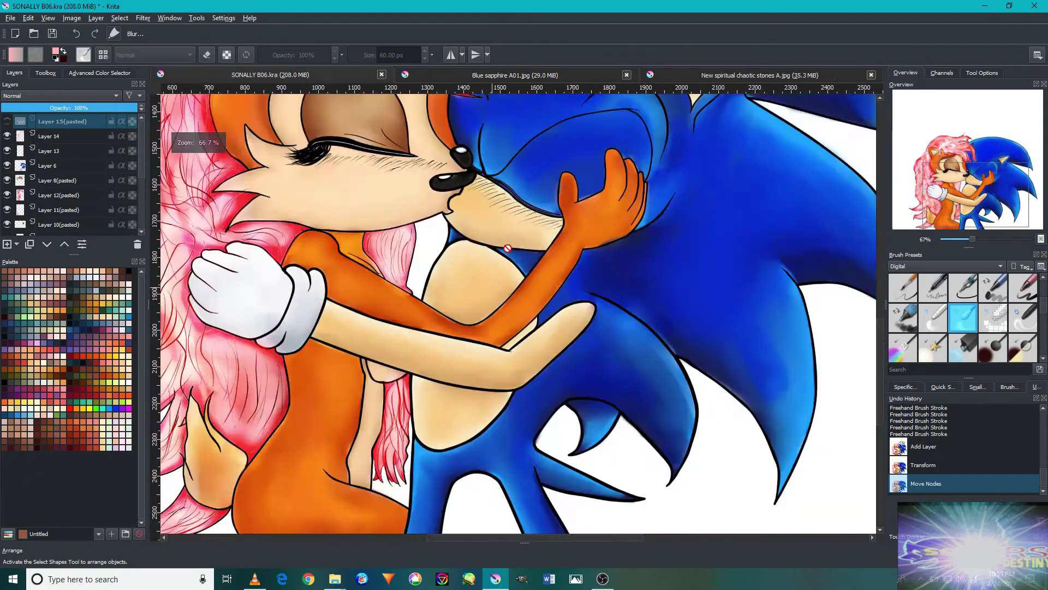
{"action": "scroll", "coordinate": [501, 255], "scroll_direction": "up", "scroll_amount": 1}
{"action": "type", "text": "Spiritalual stobe blue sapphire"}
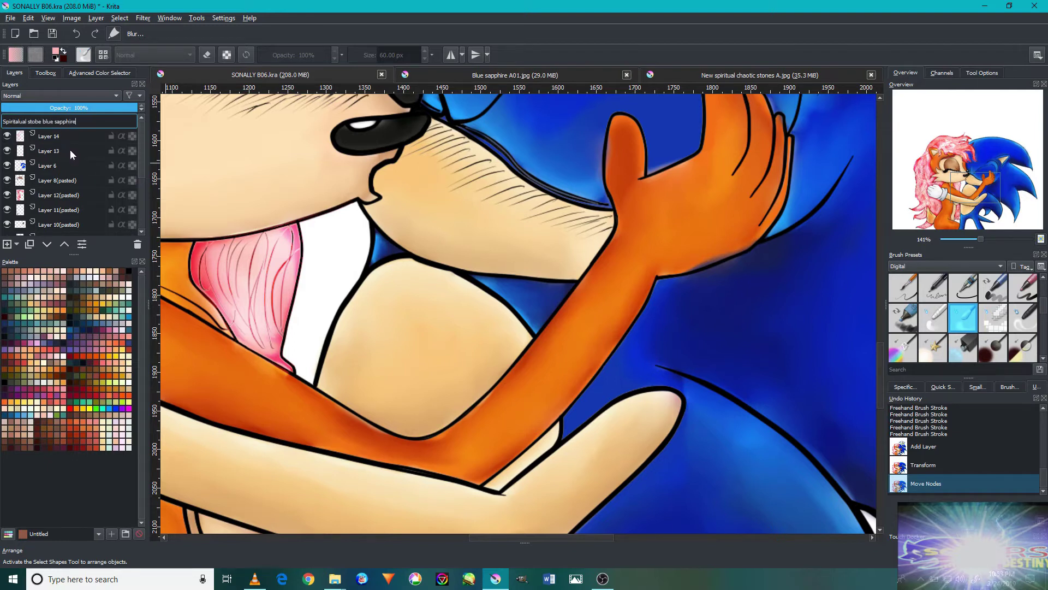
{"action": "key", "text": "Return"}
Add a new layer above the gem layer set to Increase Saturation blending.
{"action": "left_click", "coordinate": [7, 244]}
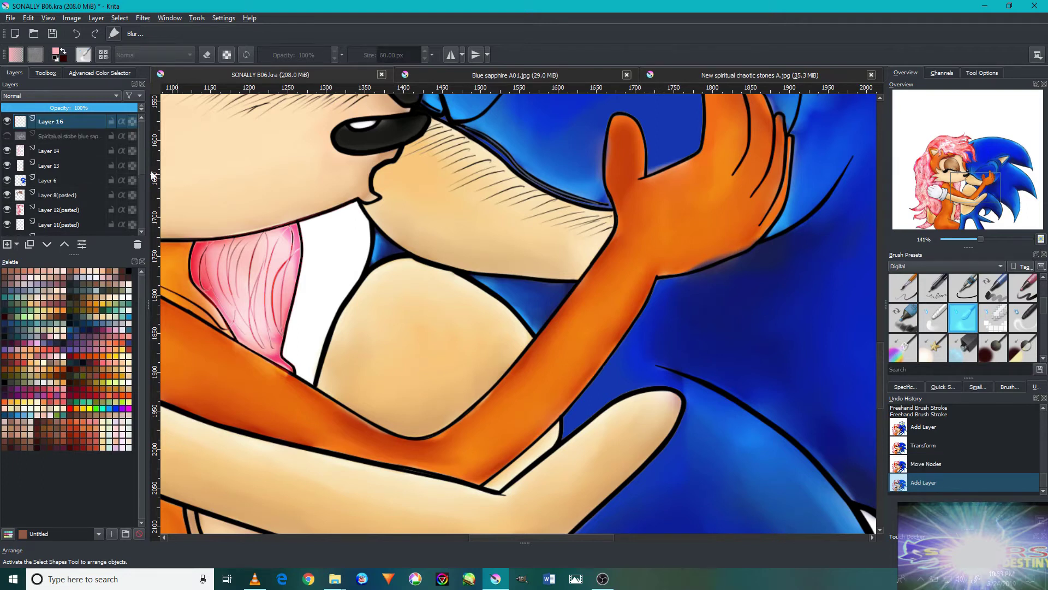
{"action": "scroll", "coordinate": [429, 267], "scroll_direction": "down", "scroll_amount": 2}
{"action": "left_click", "coordinate": [24, 96]}
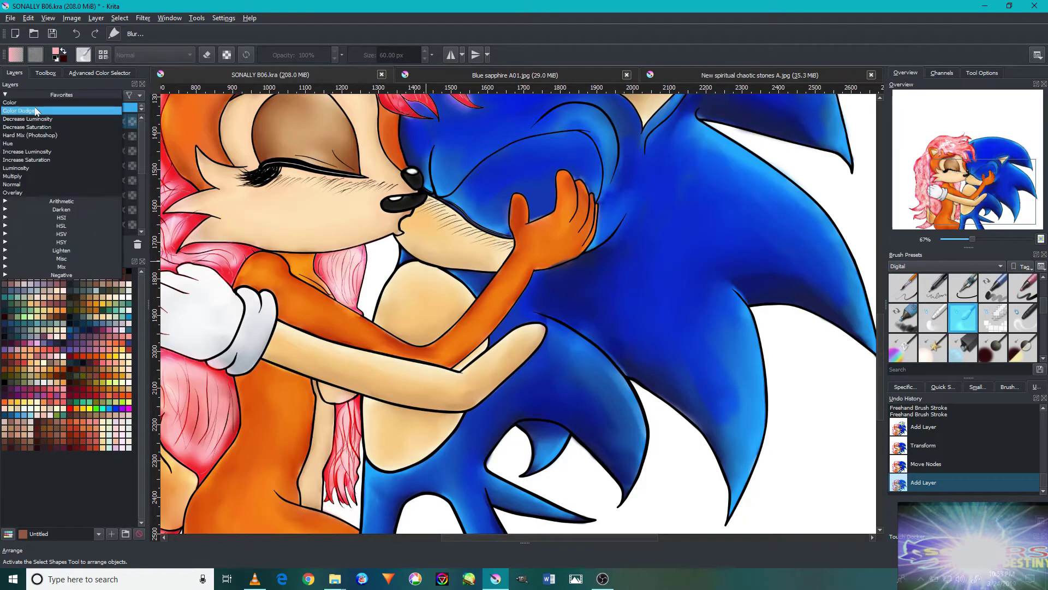
{"action": "left_click", "coordinate": [33, 159]}
{"action": "scroll", "coordinate": [1003, 323], "scroll_direction": "up", "scroll_amount": 2}
Switch to the Polyline tool and bring up the colour wheel.
{"action": "left_click", "coordinate": [46, 72]}
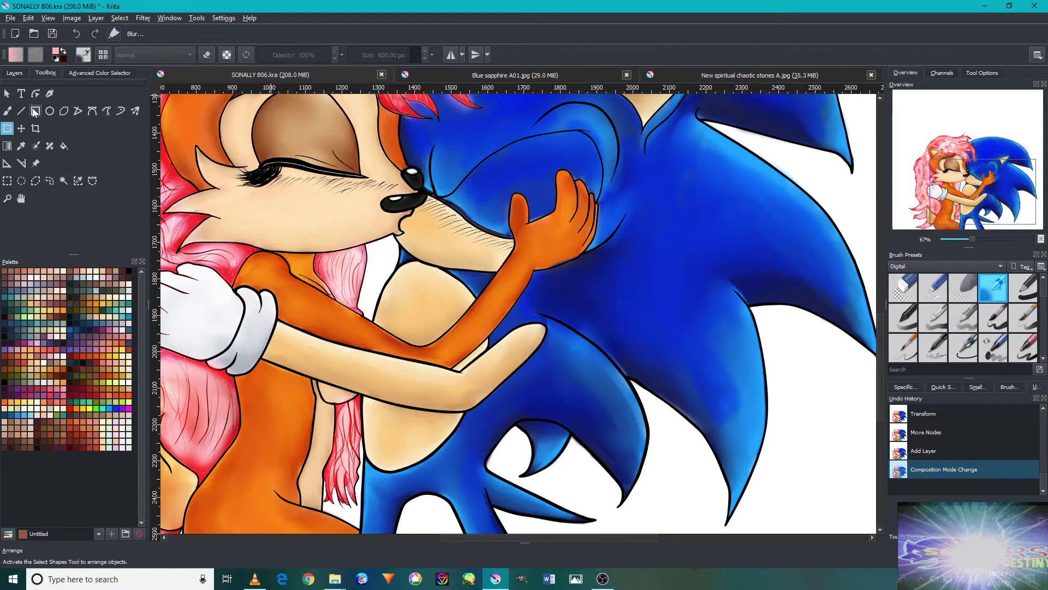
{"action": "left_click", "coordinate": [75, 110]}
{"action": "scroll", "coordinate": [433, 206], "scroll_direction": "up", "scroll_amount": 1}
{"action": "scroll", "coordinate": [433, 205], "scroll_direction": "up", "scroll_amount": 1}
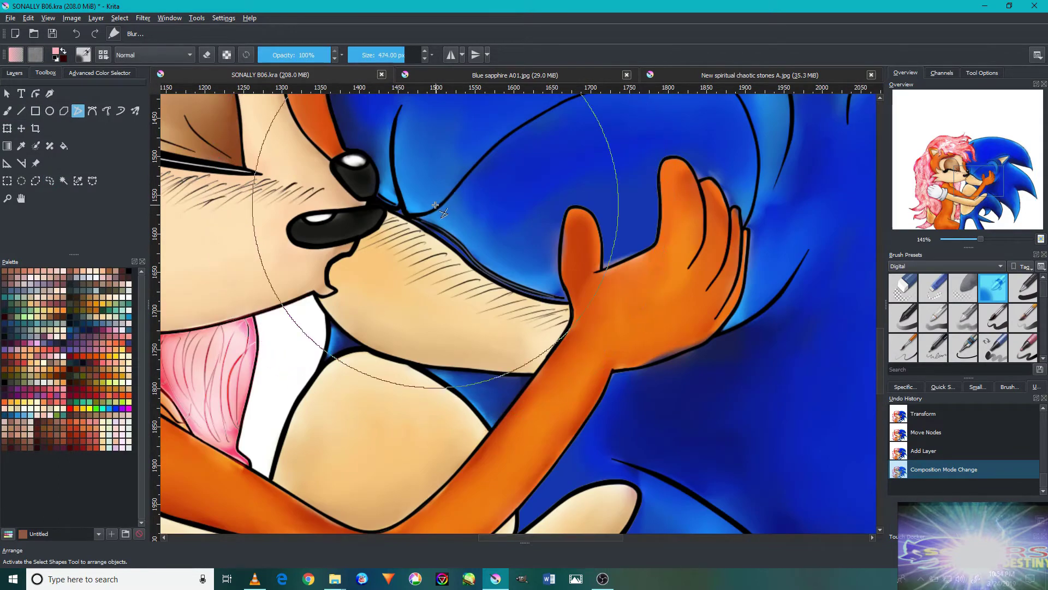
{"action": "scroll", "coordinate": [604, 304], "scroll_direction": "up", "scroll_amount": 2}
{"action": "scroll", "coordinate": [655, 327], "scroll_direction": "up", "scroll_amount": 2}
{"action": "scroll", "coordinate": [683, 253], "scroll_direction": "up", "scroll_amount": 2}
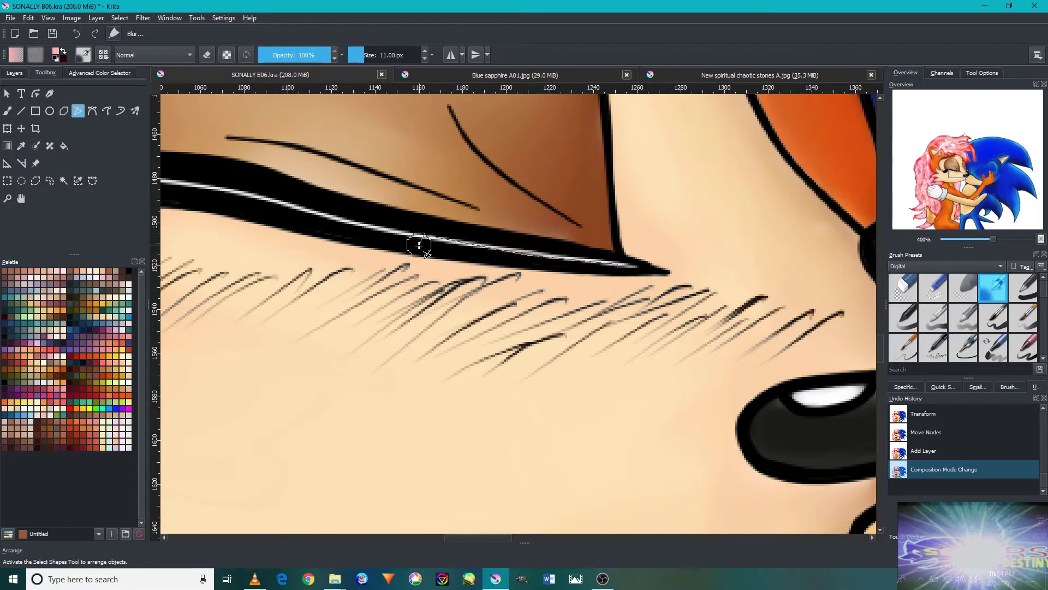
{"action": "left_click", "coordinate": [98, 72]}
Undo and restore the white eyelid highlight line while framing the eye.
{"action": "key", "text": "ctrl+z"}
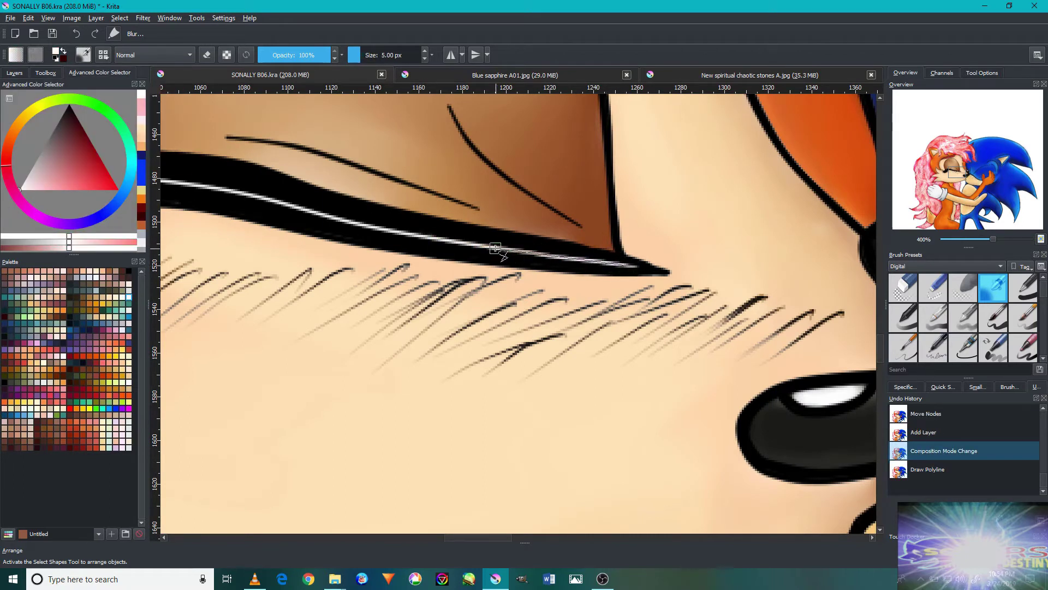
{"action": "left_click_drag", "start_coordinate": [286, 203], "coordinate": [493, 308]}
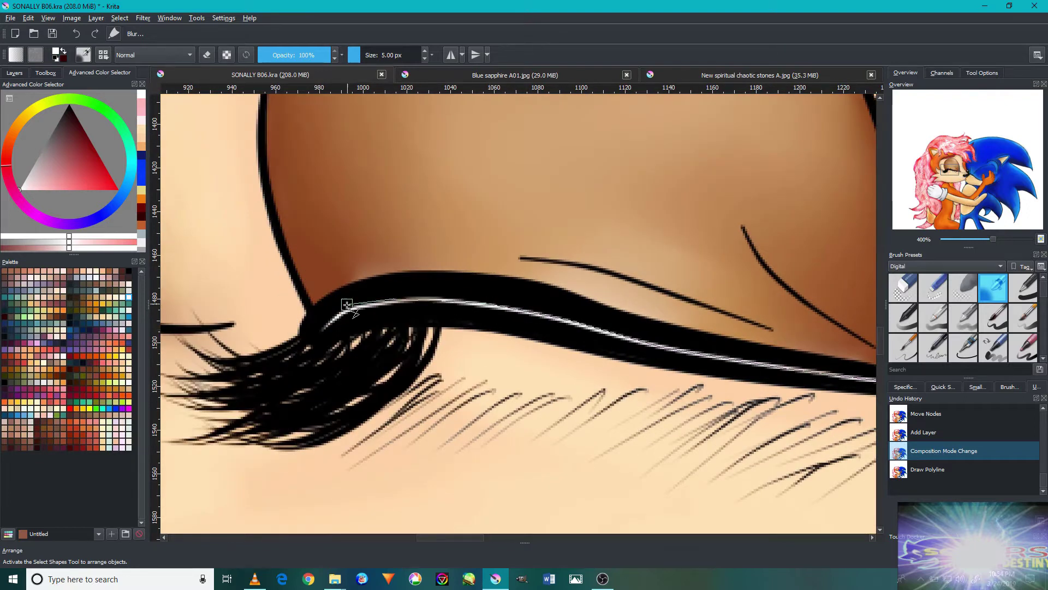
{"action": "key", "text": "ctrl+shift+z"}
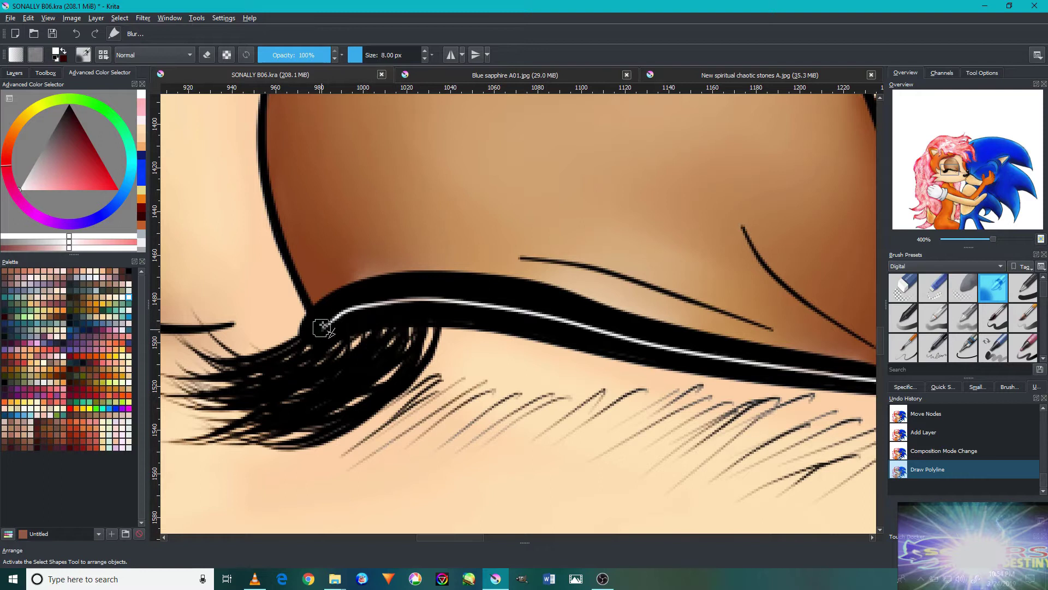
{"action": "left_click", "coordinate": [120, 18]}
{"action": "left_click", "coordinate": [137, 54]}
Delete Layer 16 with its highlight strokes and set Layer 17 to Increase Saturation.
{"action": "left_click", "coordinate": [24, 74]}
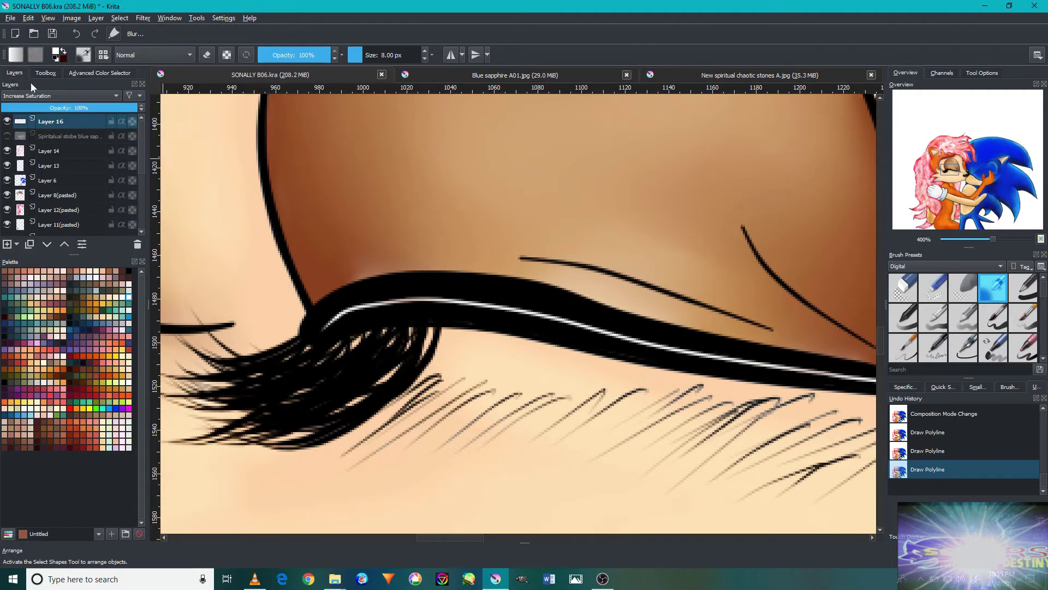
{"action": "left_click", "coordinate": [63, 96]}
{"action": "left_click", "coordinate": [61, 158]}
{"action": "left_click", "coordinate": [60, 95]}
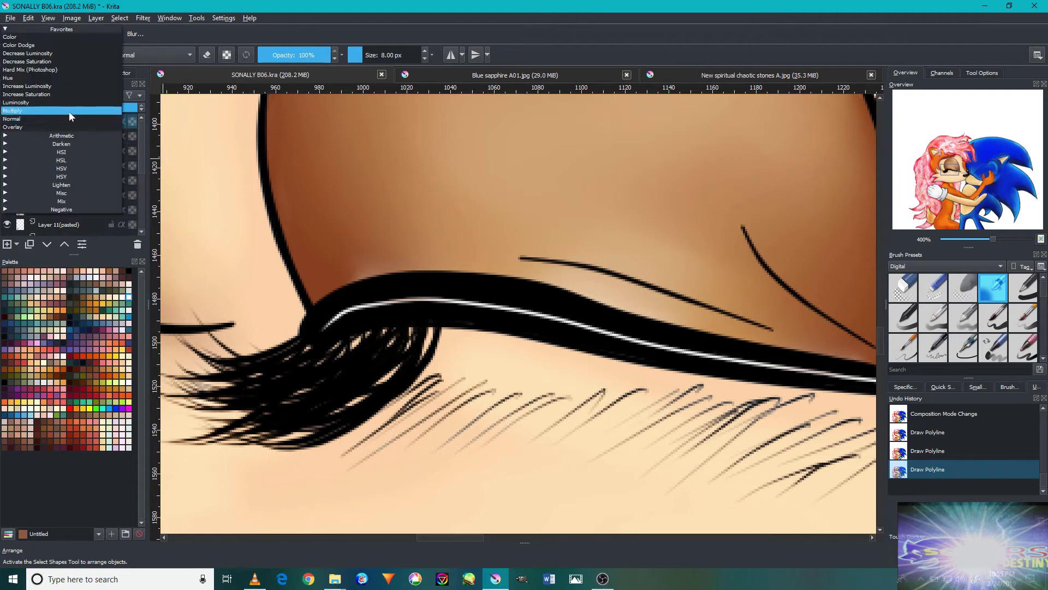
{"action": "key", "text": "shift+Delete"}
{"action": "left_click", "coordinate": [61, 96]}
{"action": "left_click", "coordinate": [50, 167]}
{"action": "scroll", "coordinate": [338, 320], "scroll_direction": "down", "scroll_amount": 2}
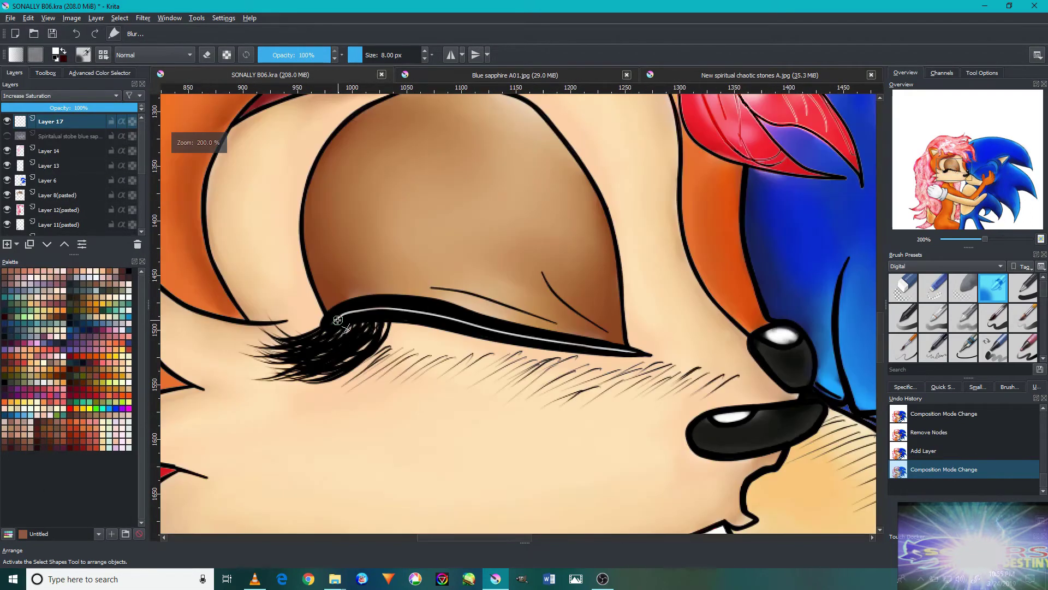
{"action": "scroll", "coordinate": [338, 320], "scroll_direction": "up", "scroll_amount": 2}
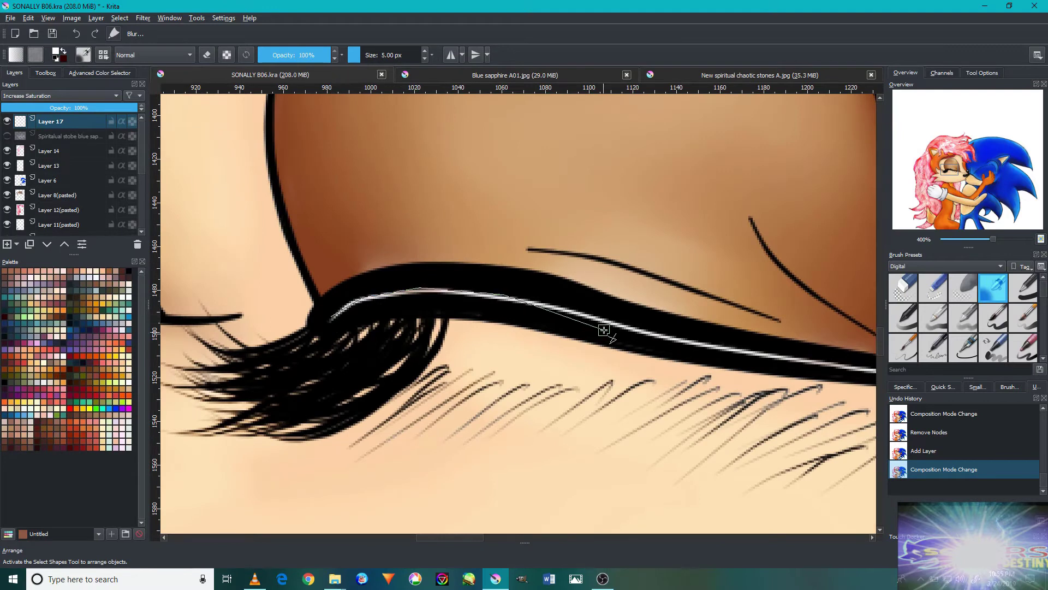
Draw the white eyelid line on Layer 17, set to Luminosity at 71% opacity.
{"action": "left_click_drag", "start_coordinate": [807, 371], "coordinate": [633, 349]}
{"action": "double_click", "coordinate": [770, 358]}
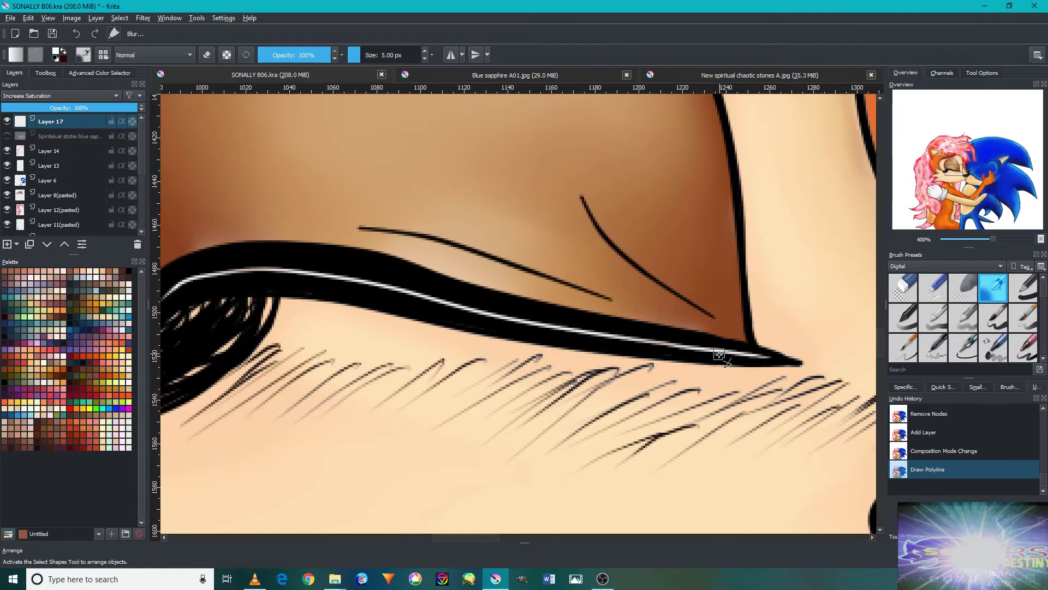
{"action": "left_click", "coordinate": [93, 96]}
{"action": "left_click", "coordinate": [65, 172]}
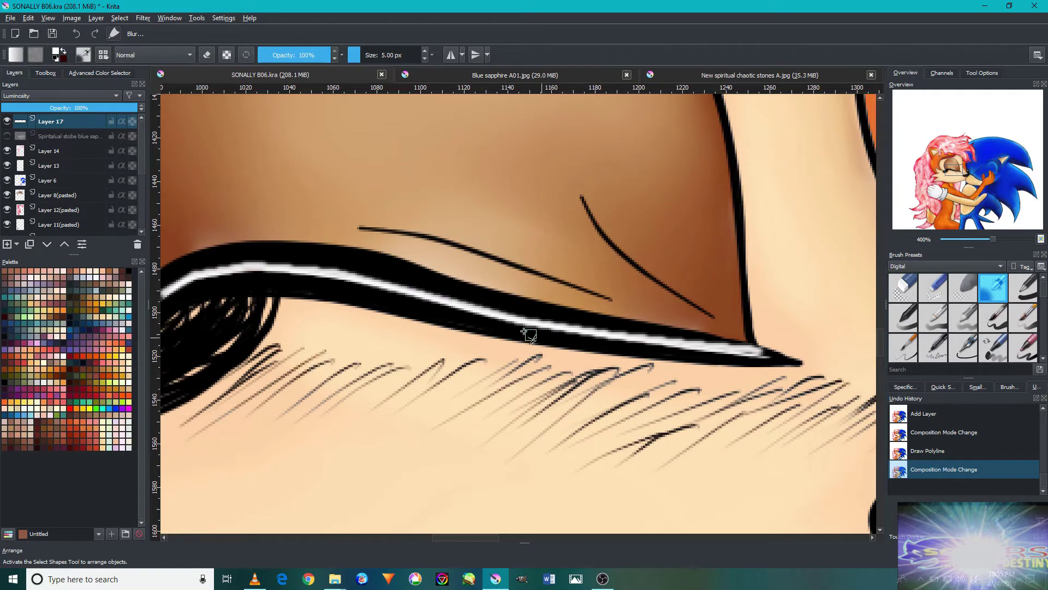
{"action": "left_click_drag", "start_coordinate": [82, 108], "coordinate": [98, 107]}
{"action": "scroll", "coordinate": [274, 218], "scroll_direction": "down", "scroll_amount": 2}
{"action": "scroll", "coordinate": [771, 353], "scroll_direction": "down", "scroll_amount": 2}
{"action": "scroll", "coordinate": [771, 354], "scroll_direction": "down", "scroll_amount": 2}
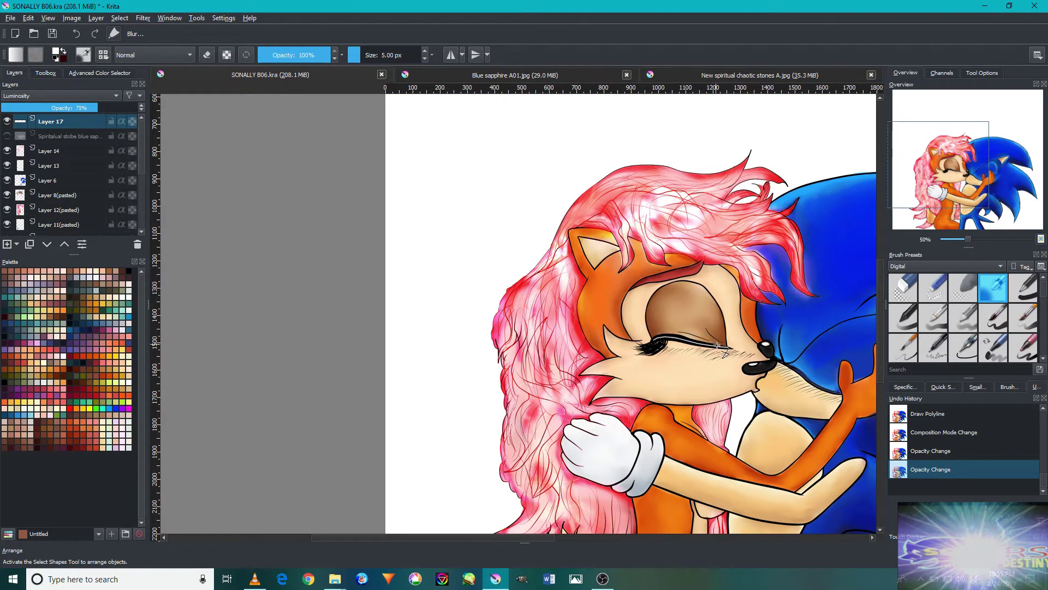
Finish a light highlight line along the blue head's outline by the cheek.
{"action": "scroll", "coordinate": [764, 397], "scroll_direction": "up", "scroll_amount": 3}
{"action": "scroll", "coordinate": [775, 415], "scroll_direction": "up", "scroll_amount": 2}
{"action": "scroll", "coordinate": [789, 436], "scroll_direction": "up", "scroll_amount": 2}
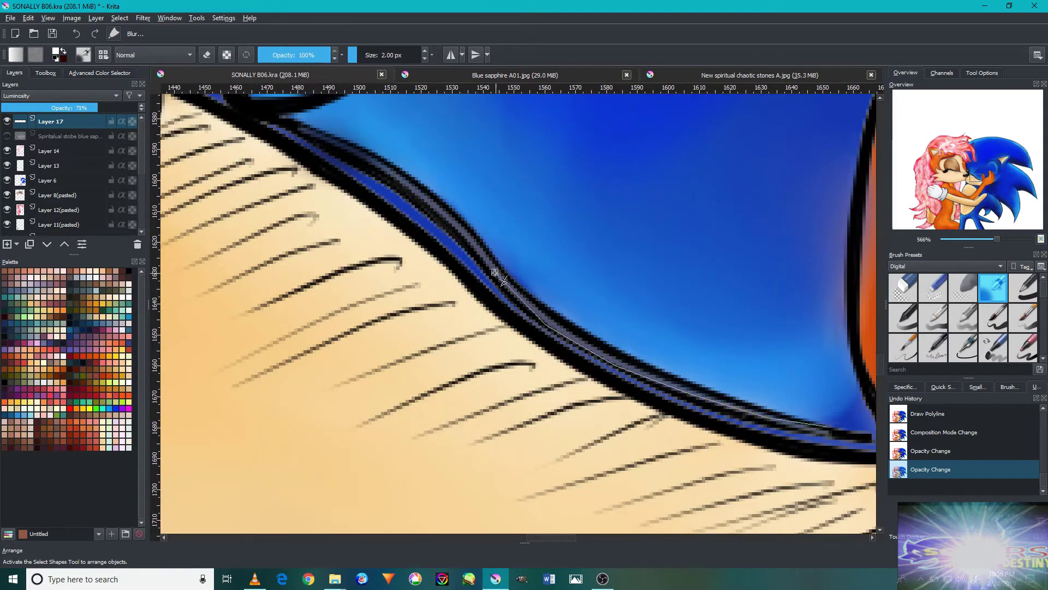
{"action": "double_click", "coordinate": [327, 136]}
{"action": "scroll", "coordinate": [369, 180], "scroll_direction": "down", "scroll_amount": 3}
{"action": "scroll", "coordinate": [370, 180], "scroll_direction": "up", "scroll_amount": 4}
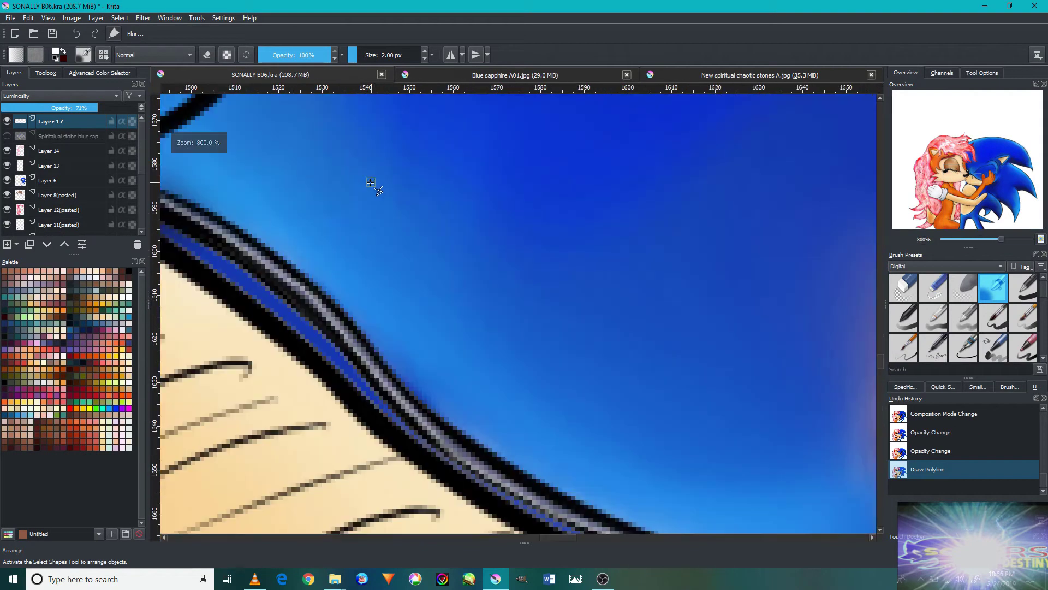
Pan and zoom to bring the nose outline and blue head into view.
{"action": "left_click_drag", "start_coordinate": [457, 250], "coordinate": [483, 270]}
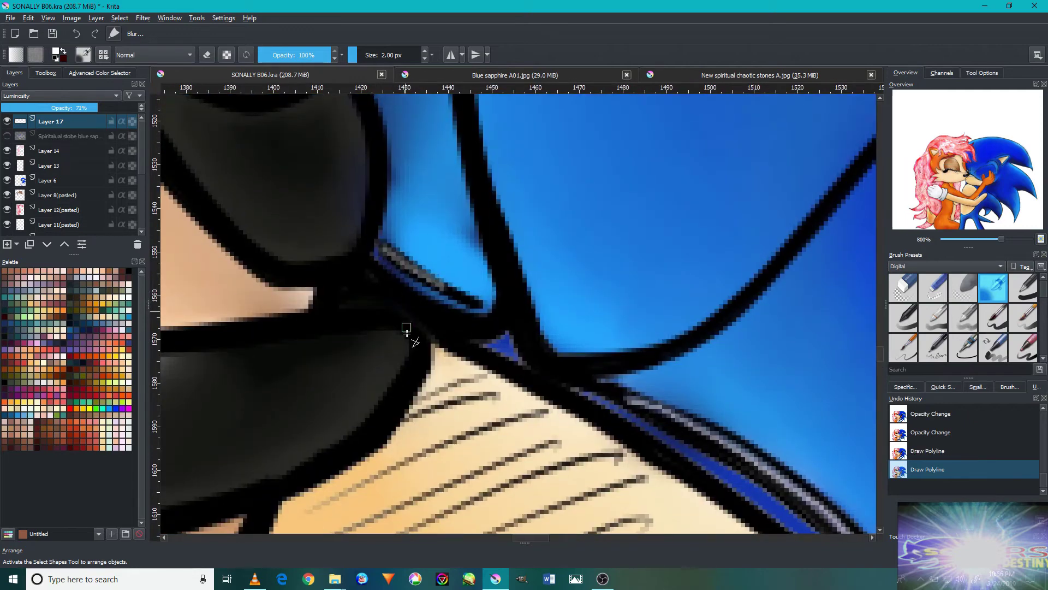
{"action": "scroll", "coordinate": [406, 330], "scroll_direction": "down", "scroll_amount": 4}
{"action": "scroll", "coordinate": [426, 361], "scroll_direction": "down", "scroll_amount": 2}
{"action": "scroll", "coordinate": [443, 383], "scroll_direction": "up", "scroll_amount": 1}
{"action": "scroll", "coordinate": [456, 403], "scroll_direction": "down", "scroll_amount": 1}
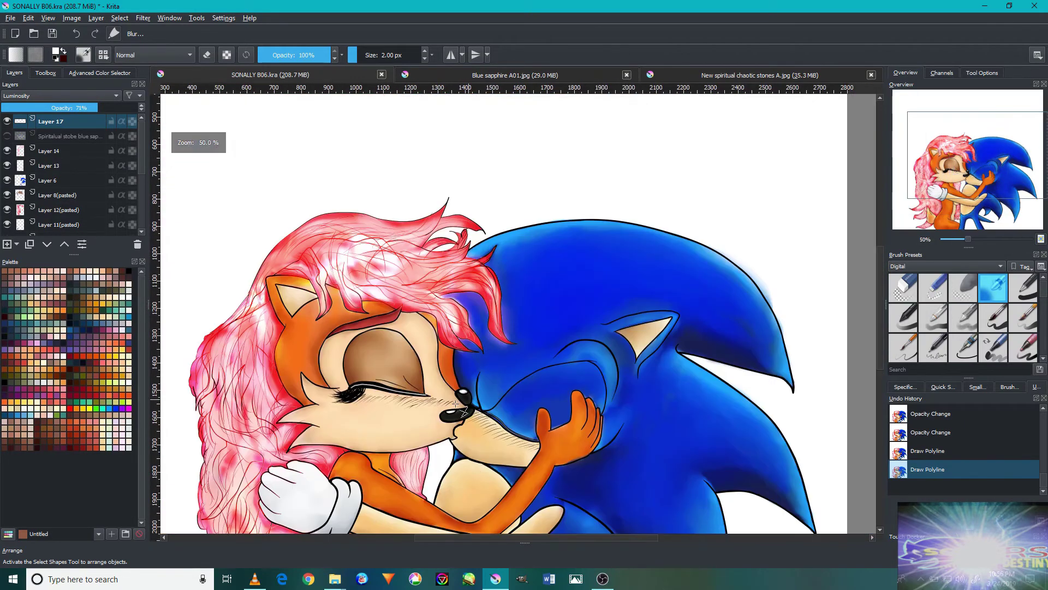
{"action": "scroll", "coordinate": [415, 437], "scroll_direction": "up", "scroll_amount": 1}
{"action": "scroll", "coordinate": [372, 470], "scroll_direction": "up", "scroll_amount": 1}
{"action": "scroll", "coordinate": [382, 393], "scroll_direction": "up", "scroll_amount": 1}
{"action": "scroll", "coordinate": [437, 309], "scroll_direction": "up", "scroll_amount": 1}
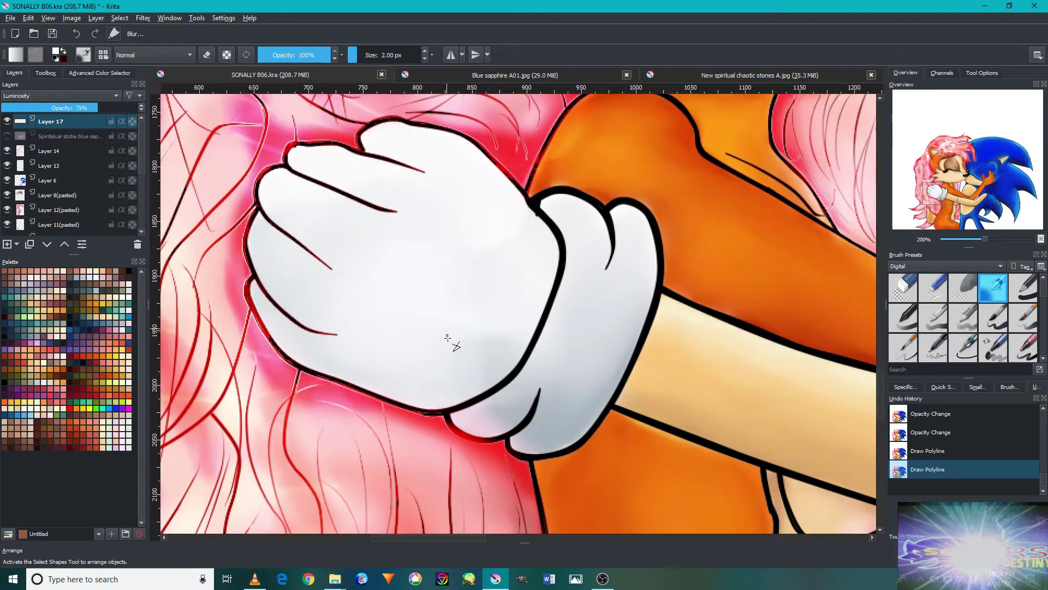
{"action": "scroll", "coordinate": [437, 310], "scroll_direction": "down", "scroll_amount": 3}
{"action": "scroll", "coordinate": [519, 314], "scroll_direction": "up", "scroll_amount": 3}
{"action": "scroll", "coordinate": [560, 317], "scroll_direction": "up", "scroll_amount": 1}
{"action": "mouse_move", "coordinate": [758, 253]}
{"action": "left_mouse_down"}
{"action": "mouse_move", "coordinate": [498, 367]}
{"action": "mouse_move", "coordinate": [504, 380]}
{"action": "mouse_move", "coordinate": [510, 316]}
{"action": "mouse_move", "coordinate": [566, 328]}
{"action": "mouse_move", "coordinate": [590, 301]}
{"action": "left_mouse_up"}
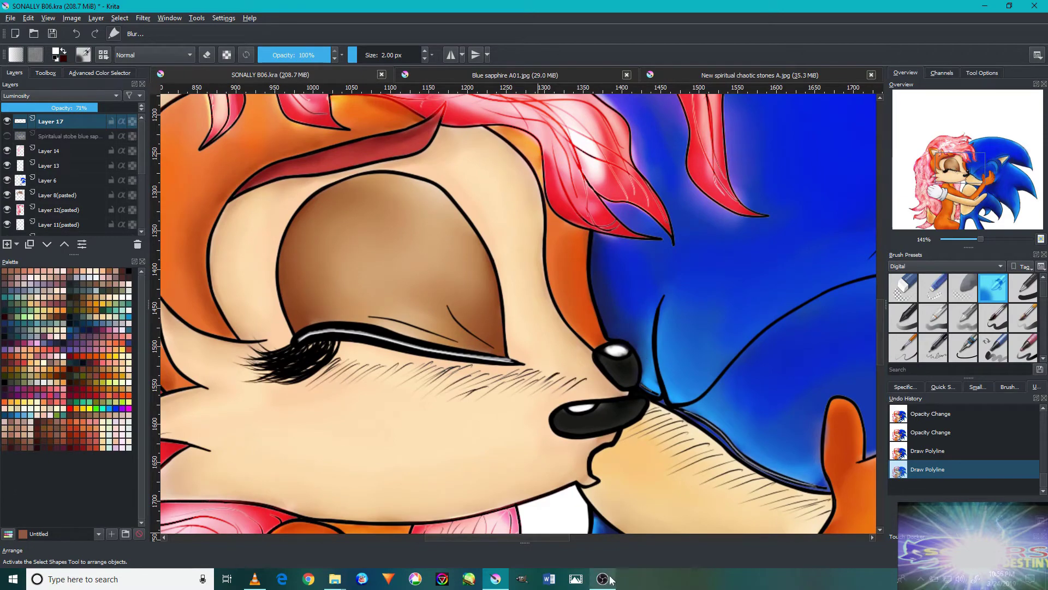
Briefly switch over to the screen recording window.
{"action": "left_click", "coordinate": [611, 582]}
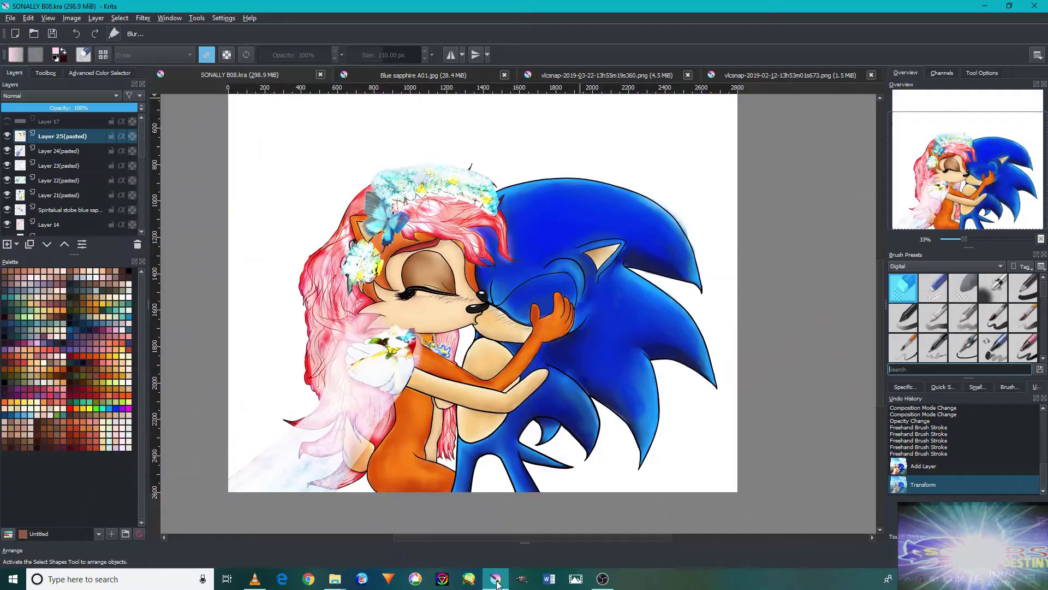
{"action": "scroll", "coordinate": [444, 271], "scroll_direction": "up", "scroll_amount": 1}
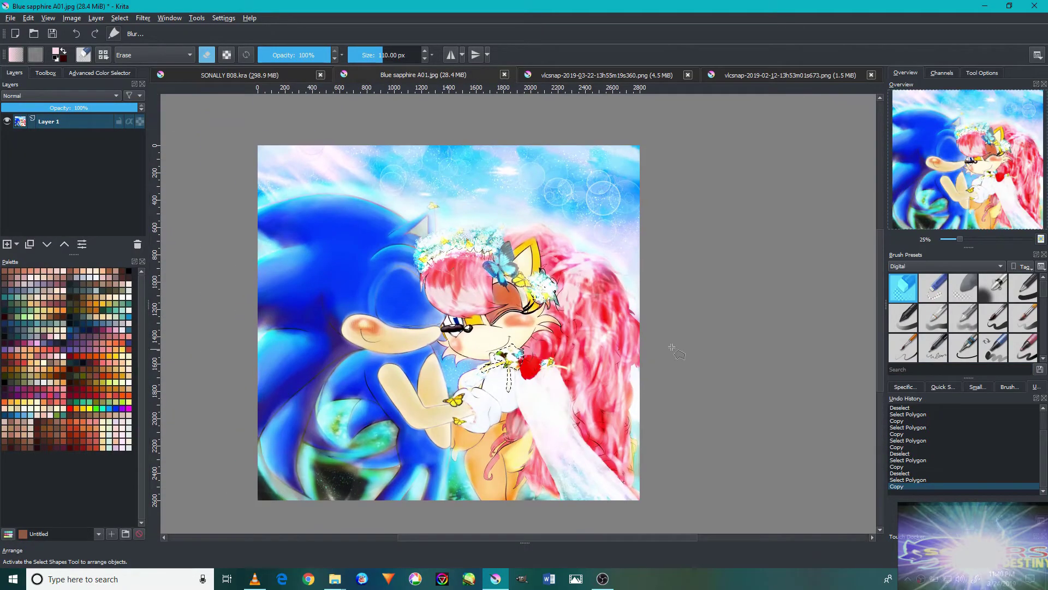
{"action": "scroll", "coordinate": [659, 266], "scroll_direction": "up", "scroll_amount": 2}
{"action": "scroll", "coordinate": [529, 340], "scroll_direction": "down", "scroll_amount": 1}
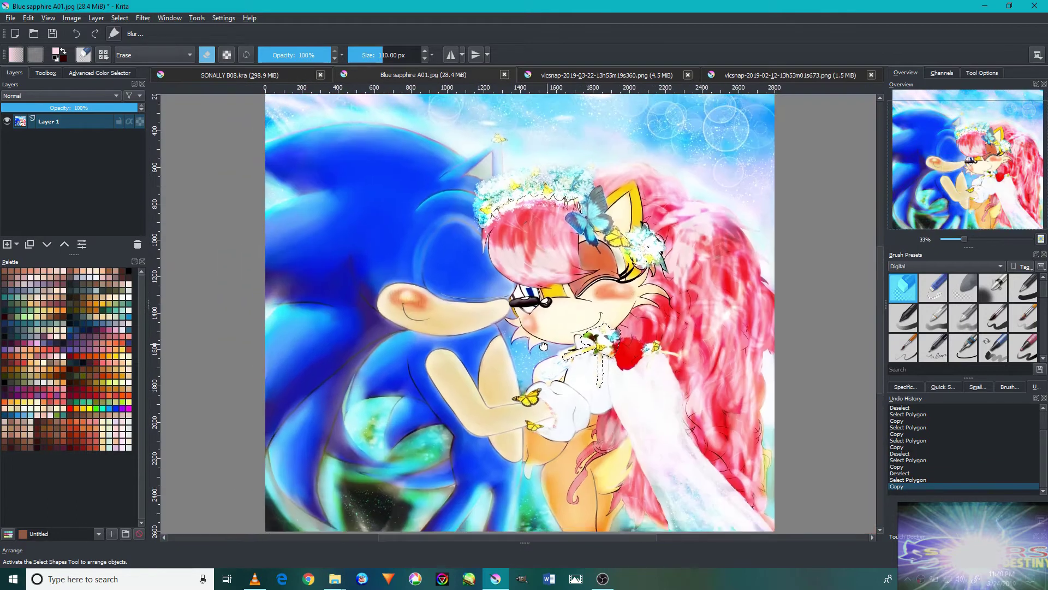
Return to SONALLY B08.kra, add empty Layer 26, and pick the blue glow brush.
{"action": "left_click", "coordinate": [240, 75]}
{"action": "left_click", "coordinate": [55, 74]}
{"action": "left_click", "coordinate": [100, 73]}
{"action": "left_click", "coordinate": [14, 73]}
{"action": "left_click", "coordinate": [7, 244]}
{"action": "left_click", "coordinate": [993, 288]}
{"action": "scroll", "coordinate": [518, 312], "scroll_direction": "up", "scroll_amount": 8}
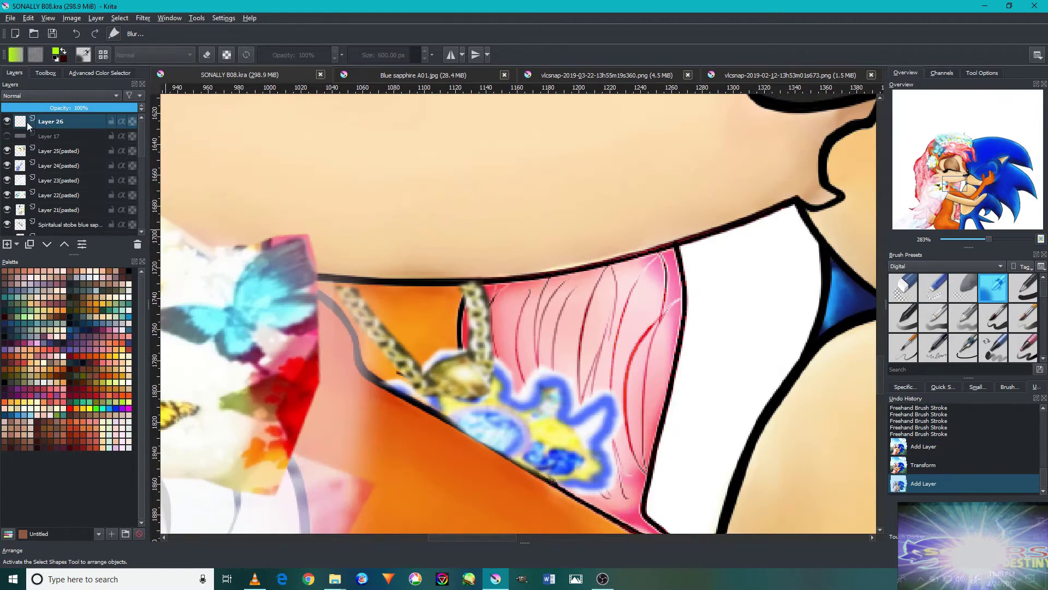
Paint green glow strokes along the necklace chain.
{"action": "left_click", "coordinate": [46, 73]}
{"action": "left_click_drag", "start_coordinate": [327, 275], "coordinate": [461, 298]}
{"action": "left_click_drag", "start_coordinate": [349, 306], "coordinate": [470, 350]}
{"action": "left_click_drag", "start_coordinate": [470, 295], "coordinate": [470, 376]}
Set the glow layer to Color Dodge and paint another glow stroke along the chain.
{"action": "left_click", "coordinate": [14, 72]}
{"action": "left_click", "coordinate": [60, 95]}
{"action": "left_click", "coordinate": [45, 114]}
{"action": "mouse_move", "coordinate": [350, 284]}
{"action": "left_mouse_down"}
{"action": "mouse_move", "coordinate": [382, 306]}
{"action": "mouse_move", "coordinate": [404, 377]}
{"action": "mouse_move", "coordinate": [333, 330]}
{"action": "mouse_move", "coordinate": [374, 281]}
{"action": "mouse_move", "coordinate": [374, 328]}
{"action": "mouse_move", "coordinate": [420, 374]}
{"action": "mouse_move", "coordinate": [402, 280]}
{"action": "mouse_move", "coordinate": [503, 374]}
{"action": "left_mouse_up"}
{"action": "scroll", "coordinate": [385, 299], "scroll_direction": "down", "scroll_amount": 5}
{"action": "scroll", "coordinate": [385, 299], "scroll_direction": "down", "scroll_amount": 3}
{"action": "scroll", "coordinate": [385, 299], "scroll_direction": "up", "scroll_amount": 15}
Add light, blue and pale yellow glow around the chain and pendant flower.
{"action": "left_click", "coordinate": [307, 350], "text": "ctrl"}
{"action": "left_click", "coordinate": [532, 283], "text": "ctrl"}
{"action": "scroll", "coordinate": [404, 327], "scroll_direction": "down", "scroll_amount": 1}
{"action": "scroll", "coordinate": [404, 326], "scroll_direction": "down", "scroll_amount": 1}
{"action": "scroll", "coordinate": [402, 339], "scroll_direction": "up", "scroll_amount": 2}
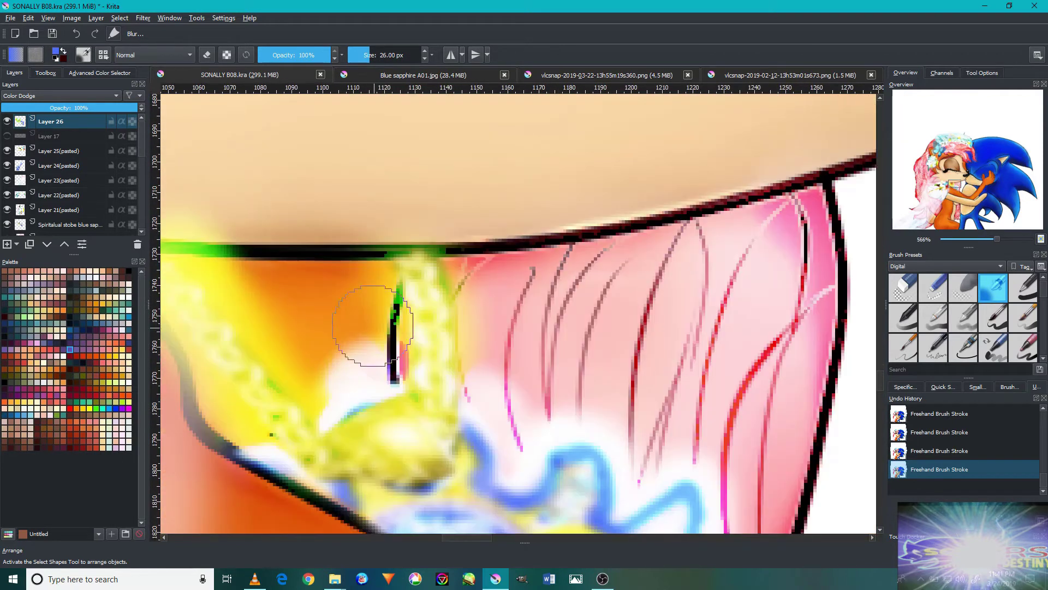
{"action": "left_click", "coordinate": [375, 355], "text": "ctrl"}
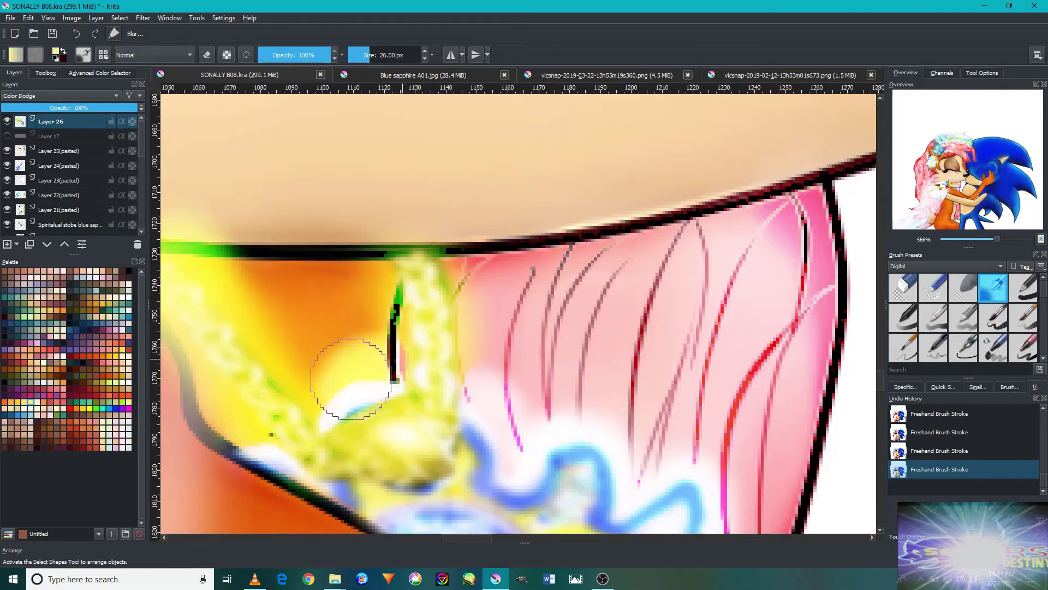
{"action": "scroll", "coordinate": [375, 355], "scroll_direction": "down", "scroll_amount": 5}
{"action": "scroll", "coordinate": [374, 355], "scroll_direction": "down", "scroll_amount": 5}
Try a Textures brush, then pick a large soft Digital brush.
{"action": "left_click", "coordinate": [1000, 266]}
{"action": "left_click", "coordinate": [915, 342]}
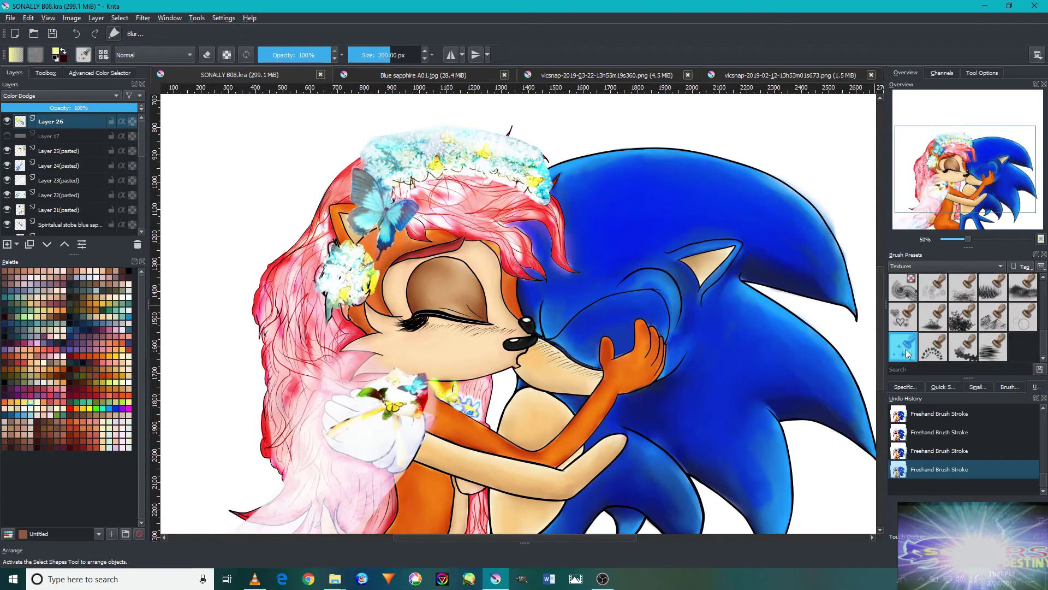
{"action": "scroll", "coordinate": [420, 426], "scroll_direction": "up", "scroll_amount": 6}
{"action": "scroll", "coordinate": [547, 356], "scroll_direction": "down", "scroll_amount": 2}
{"action": "scroll", "coordinate": [547, 356], "scroll_direction": "down", "scroll_amount": 2}
{"action": "scroll", "coordinate": [433, 434], "scroll_direction": "up", "scroll_amount": 4}
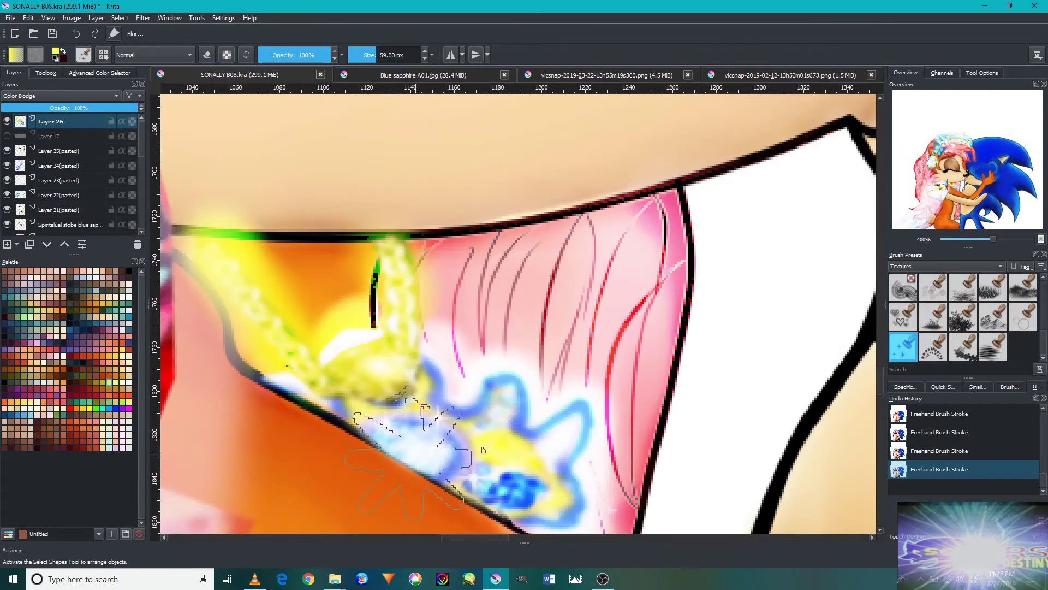
{"action": "scroll", "coordinate": [374, 362], "scroll_direction": "down", "scroll_amount": 4}
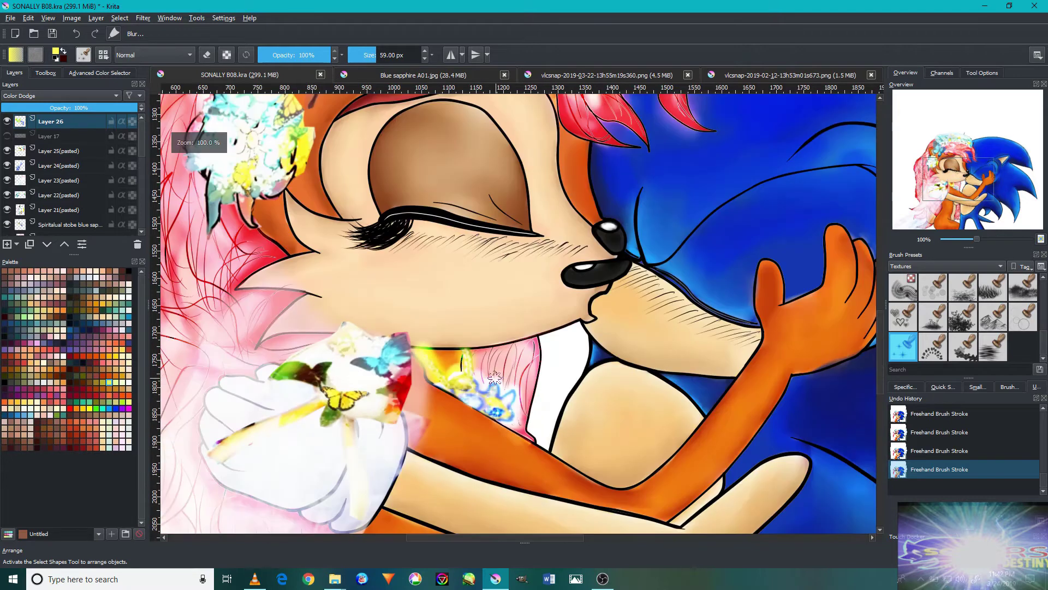
{"action": "scroll", "coordinate": [461, 339], "scroll_direction": "down", "scroll_amount": 3}
{"action": "scroll", "coordinate": [934, 264], "scroll_direction": "down", "scroll_amount": 3}
{"action": "left_click", "coordinate": [993, 288]}
{"action": "scroll", "coordinate": [366, 404], "scroll_direction": "up", "scroll_amount": 3}
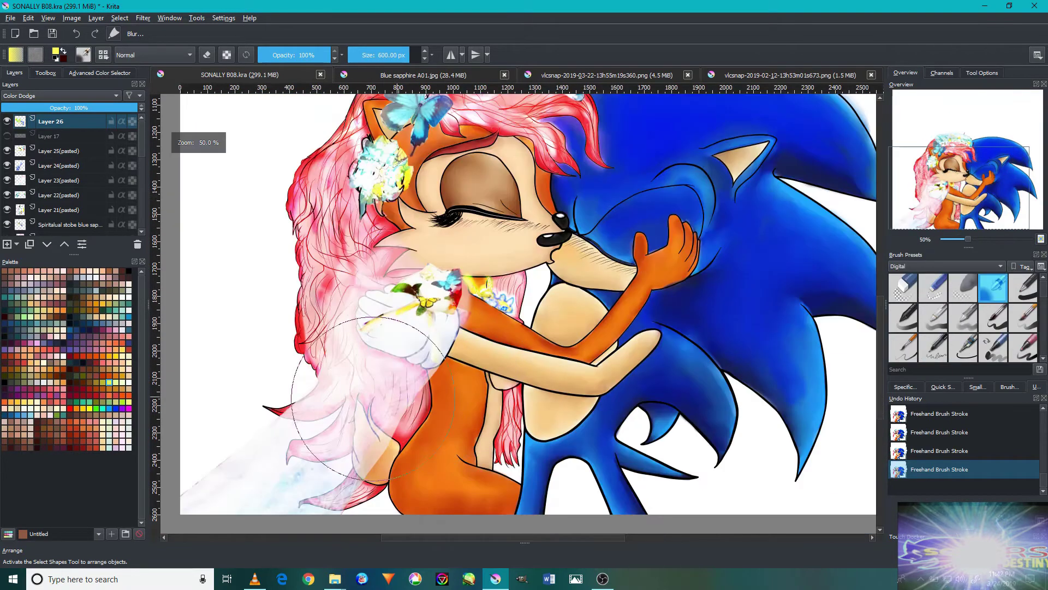
{"action": "mouse_move", "coordinate": [365, 404]}
{"action": "left_mouse_down"}
{"action": "mouse_move", "coordinate": [398, 351]}
{"action": "mouse_move", "coordinate": [524, 305]}
{"action": "left_mouse_up"}
Insert Layer 27 above Layer 26 and set it to Color Dodge.
{"action": "key", "text": "Insert"}
{"action": "left_click", "coordinate": [60, 96]}
{"action": "left_click", "coordinate": [55, 229]}
{"action": "scroll", "coordinate": [546, 306], "scroll_direction": "down", "scroll_amount": 5}
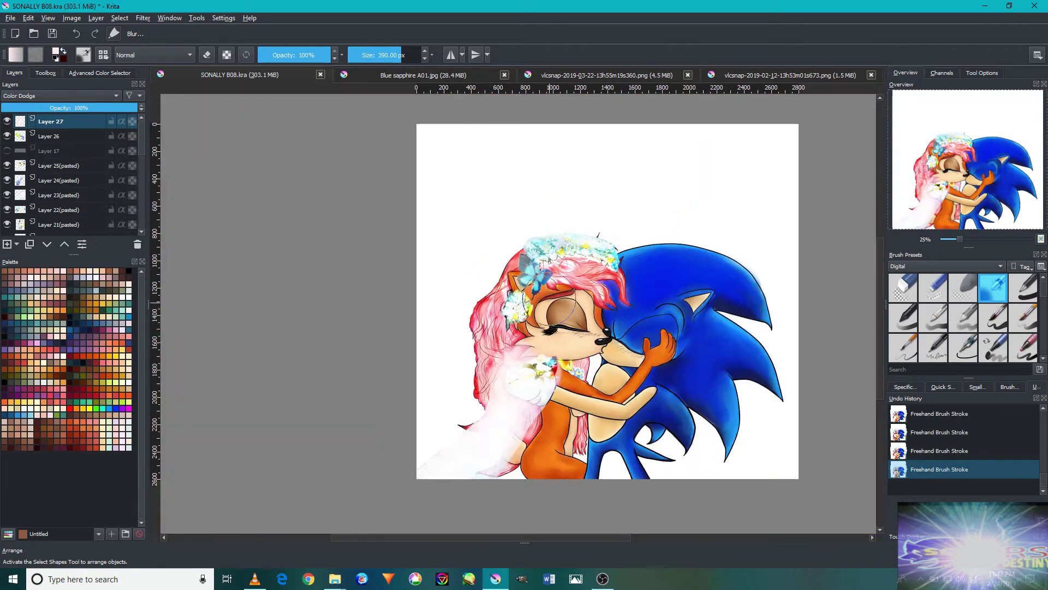
Shrink the brush and frame the chest area.
{"action": "scroll", "coordinate": [568, 306], "scroll_direction": "up", "scroll_amount": 5}
{"action": "left_click_drag", "start_coordinate": [550, 175], "coordinate": [362, 211]}
{"action": "left_click_drag", "start_coordinate": [381, 454], "coordinate": [500, 372]}
{"action": "scroll", "coordinate": [499, 372], "scroll_direction": "down", "scroll_amount": 6}
{"action": "scroll", "coordinate": [500, 372], "scroll_direction": "up", "scroll_amount": 3}
{"action": "scroll", "coordinate": [499, 372], "scroll_direction": "down", "scroll_amount": 3}
{"action": "scroll", "coordinate": [499, 372], "scroll_direction": "down", "scroll_amount": 2}
{"action": "scroll", "coordinate": [562, 339], "scroll_direction": "up", "scroll_amount": 6}
{"action": "scroll", "coordinate": [356, 433], "scroll_direction": "down", "scroll_amount": 2}
{"action": "scroll", "coordinate": [444, 257], "scroll_direction": "up", "scroll_amount": 2}
{"action": "scroll", "coordinate": [490, 271], "scroll_direction": "down", "scroll_amount": 4}
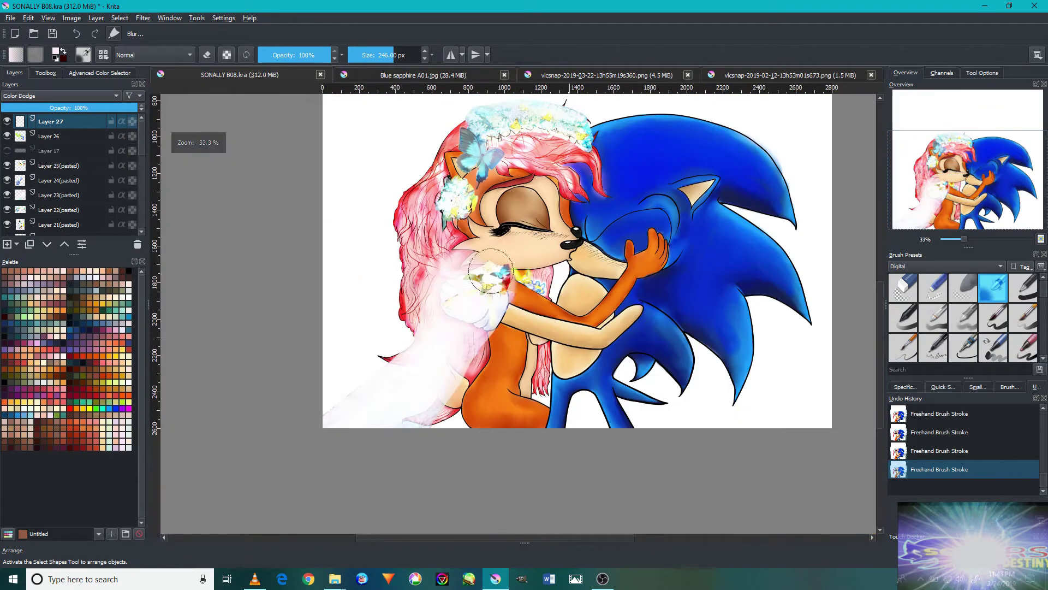
{"action": "scroll", "coordinate": [490, 272], "scroll_direction": "up", "scroll_amount": 5}
{"action": "scroll", "coordinate": [479, 234], "scroll_direction": "down", "scroll_amount": 4}
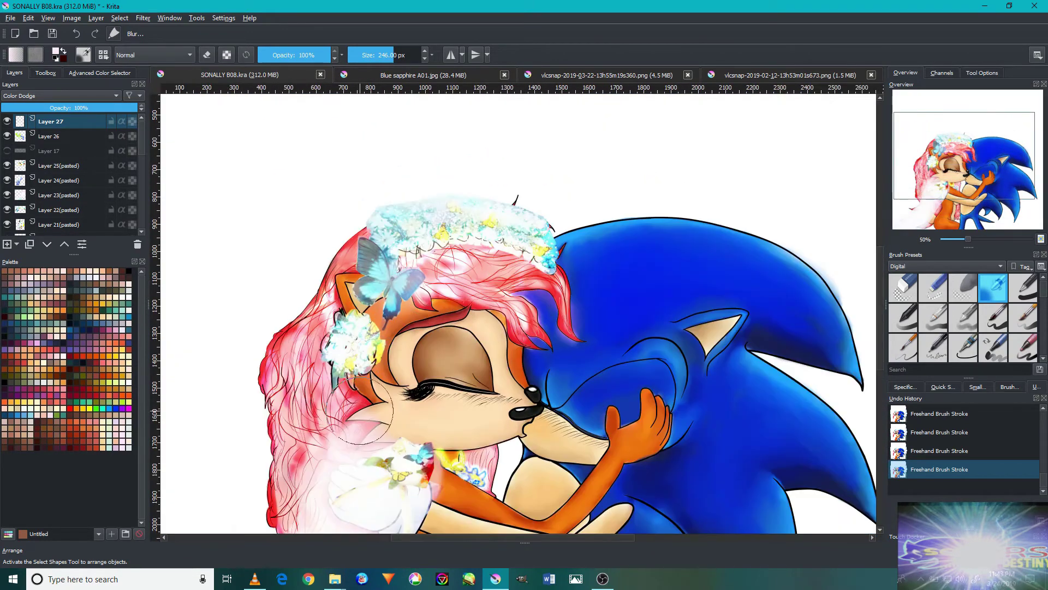
{"action": "scroll", "coordinate": [434, 262], "scroll_direction": "up", "scroll_amount": 2}
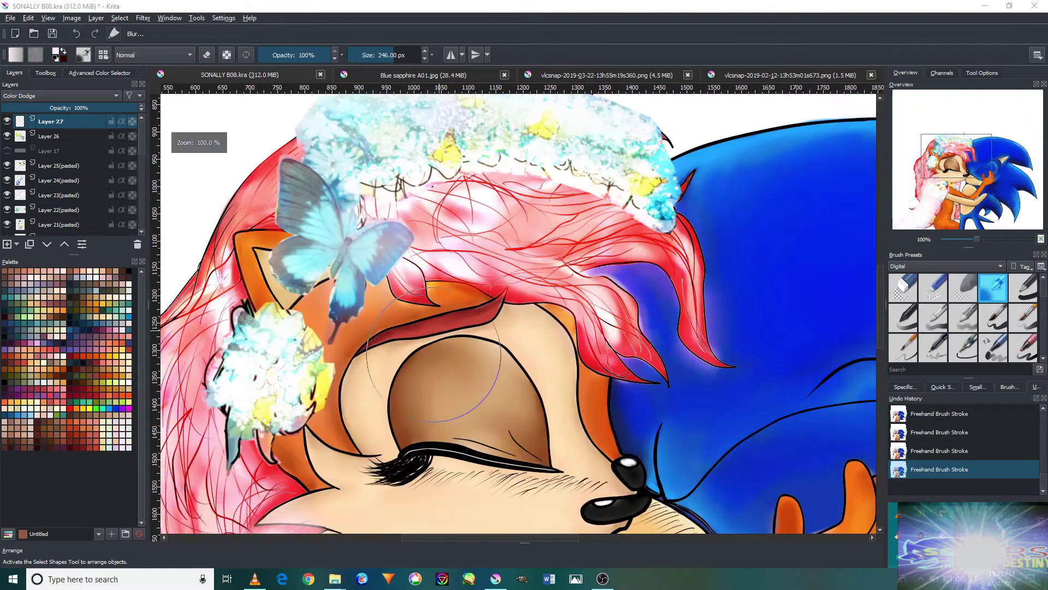
{"action": "scroll", "coordinate": [434, 256], "scroll_direction": "up", "scroll_amount": 2}
{"action": "scroll", "coordinate": [434, 257], "scroll_direction": "down", "scroll_amount": 6}
{"action": "scroll", "coordinate": [448, 301], "scroll_direction": "up", "scroll_amount": 3}
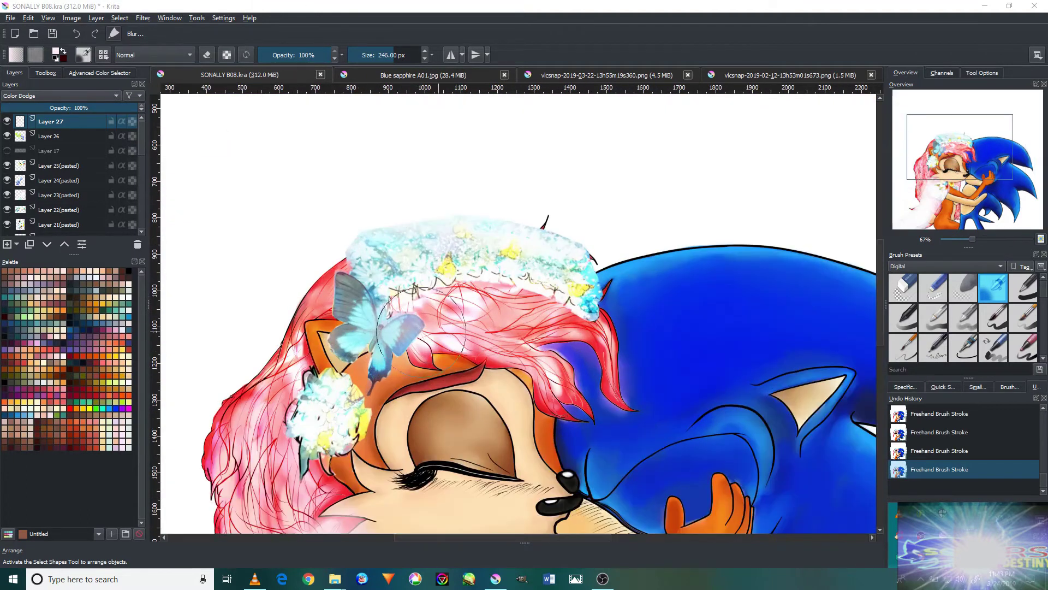
Switch the Brush Presets docker to the Textures brush set.
{"action": "left_click", "coordinate": [946, 266]}
{"action": "left_click", "coordinate": [950, 311]}
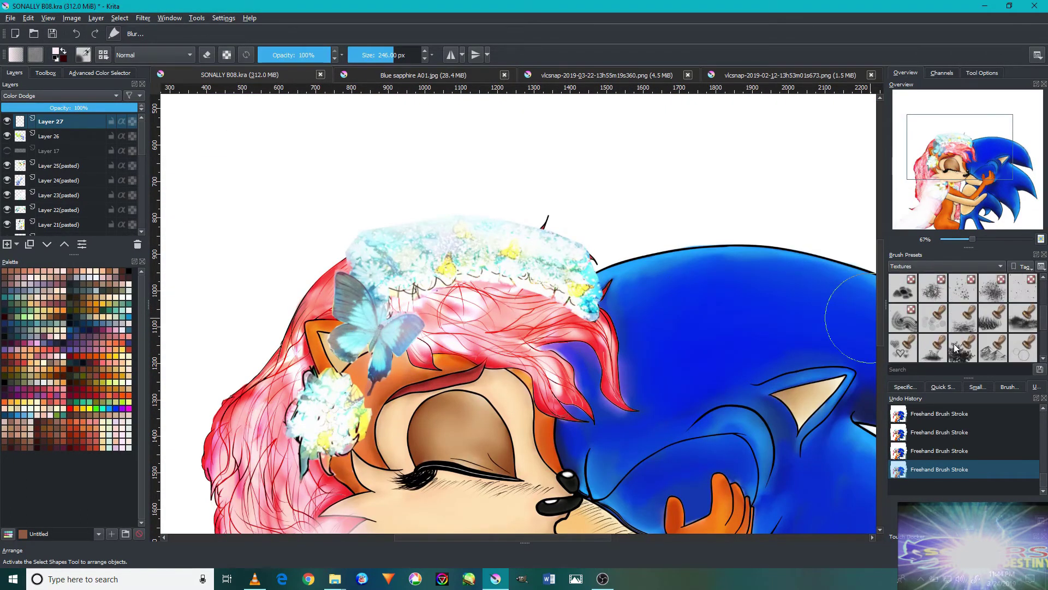
{"action": "scroll", "coordinate": [473, 316], "scroll_direction": "up", "scroll_amount": 5}
{"action": "scroll", "coordinate": [472, 317], "scroll_direction": "down", "scroll_amount": 3}
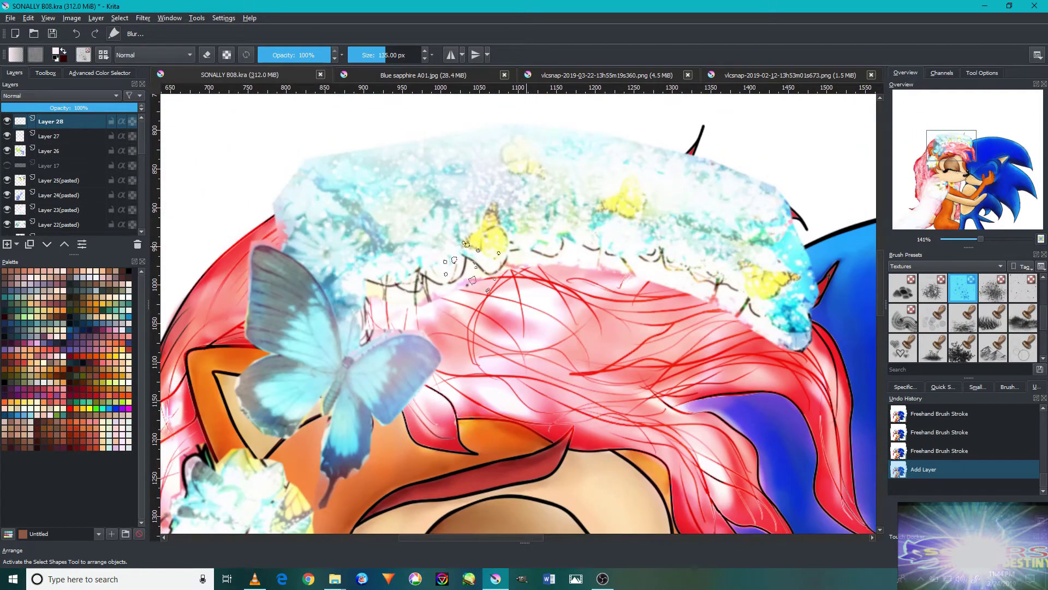
Scatter yellow-green sparkles across Sally's flower crown, then switch the paint colour to cyan.
{"action": "left_click", "coordinate": [100, 73]}
{"action": "left_click", "coordinate": [46, 101]}
{"action": "left_click_drag", "start_coordinate": [382, 297], "coordinate": [709, 273]}
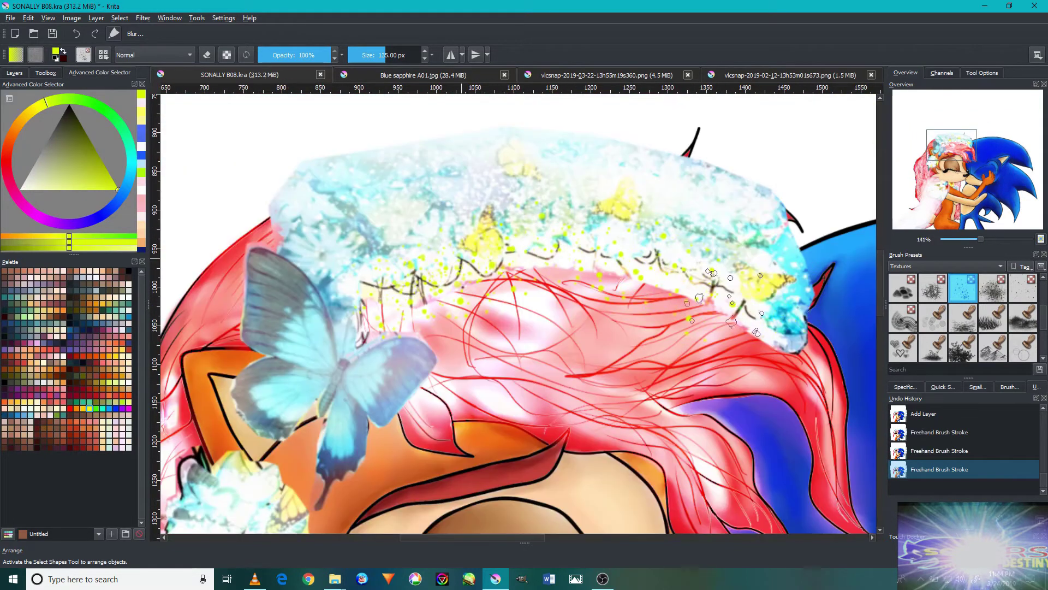
{"action": "left_click", "coordinate": [436, 221], "text": "ctrl"}
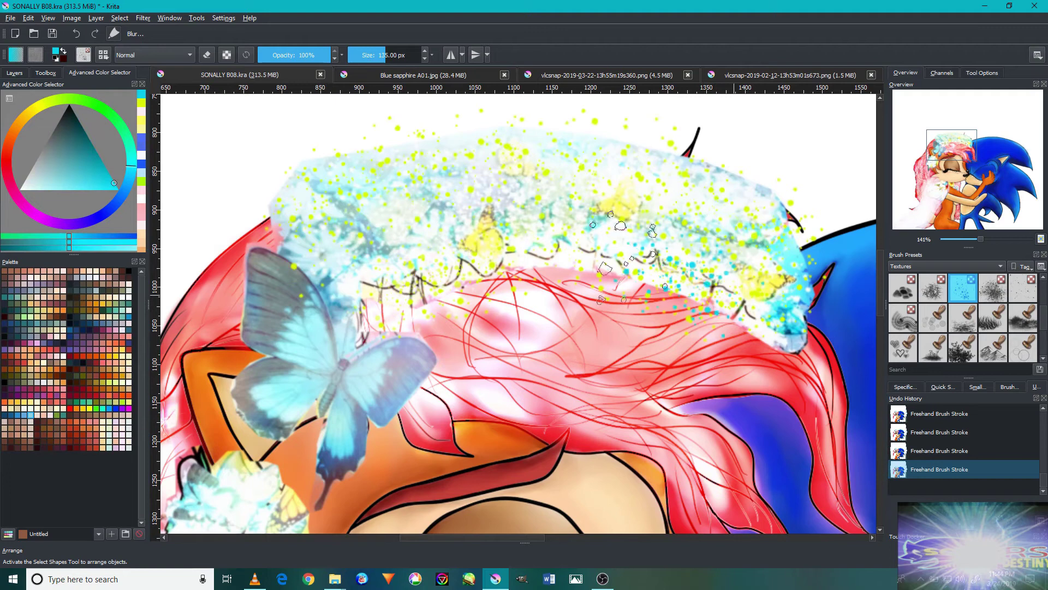
Set Layer 28's blending mode to Color Dodge.
{"action": "scroll", "coordinate": [627, 254], "scroll_direction": "down", "scroll_amount": 2}
{"action": "scroll", "coordinate": [521, 354], "scroll_direction": "up", "scroll_amount": 2}
{"action": "left_click", "coordinate": [14, 72]}
{"action": "left_click", "coordinate": [60, 96]}
{"action": "left_click", "coordinate": [33, 164]}
Dab sparkles onto the flower beside Sally's ear and the flowers on her glove.
{"action": "scroll", "coordinate": [521, 158], "scroll_direction": "down", "scroll_amount": 2}
{"action": "left_click", "coordinate": [486, 382]}
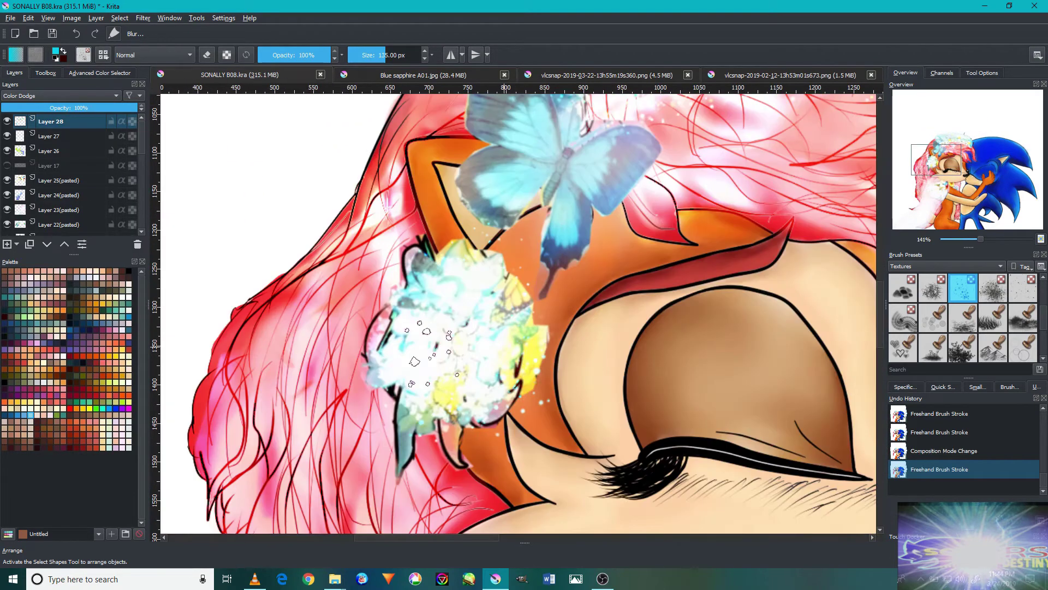
{"action": "scroll", "coordinate": [434, 267], "scroll_direction": "down", "scroll_amount": 3}
{"action": "scroll", "coordinate": [434, 268], "scroll_direction": "down", "scroll_amount": 3}
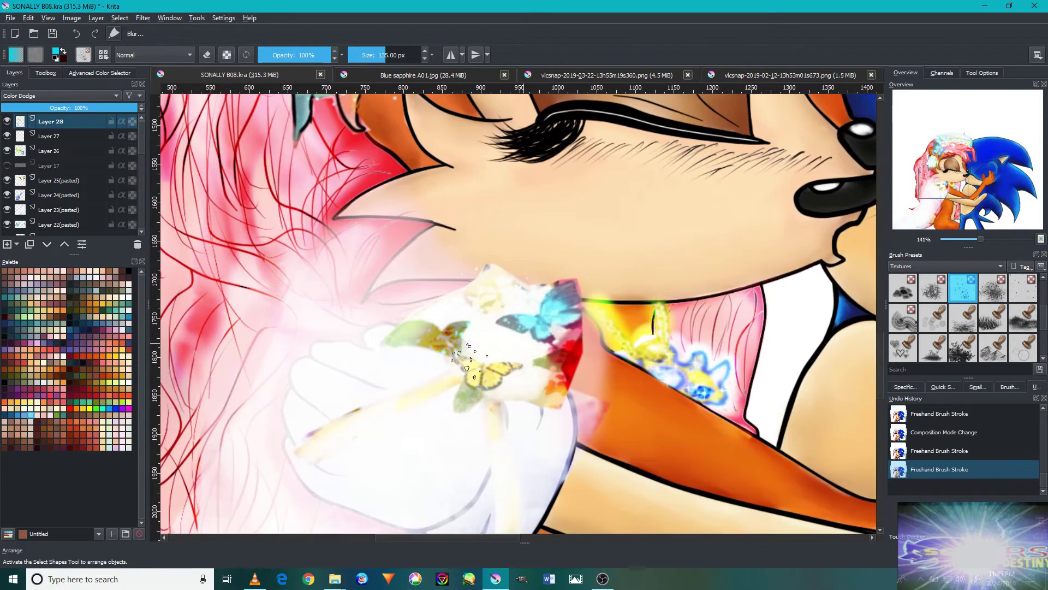
{"action": "scroll", "coordinate": [688, 361], "scroll_direction": "up", "scroll_amount": 4}
{"action": "left_click_drag", "start_coordinate": [687, 385], "coordinate": [688, 358]}
Pan over the bouquet and upper dress, then zoom out to show the whole artwork.
{"action": "scroll", "coordinate": [724, 396], "scroll_direction": "down", "scroll_amount": 2}
{"action": "scroll", "coordinate": [579, 470], "scroll_direction": "down", "scroll_amount": 2}
{"action": "scroll", "coordinate": [587, 427], "scroll_direction": "down", "scroll_amount": 4}
{"action": "scroll", "coordinate": [571, 440], "scroll_direction": "left", "scroll_amount": 4}
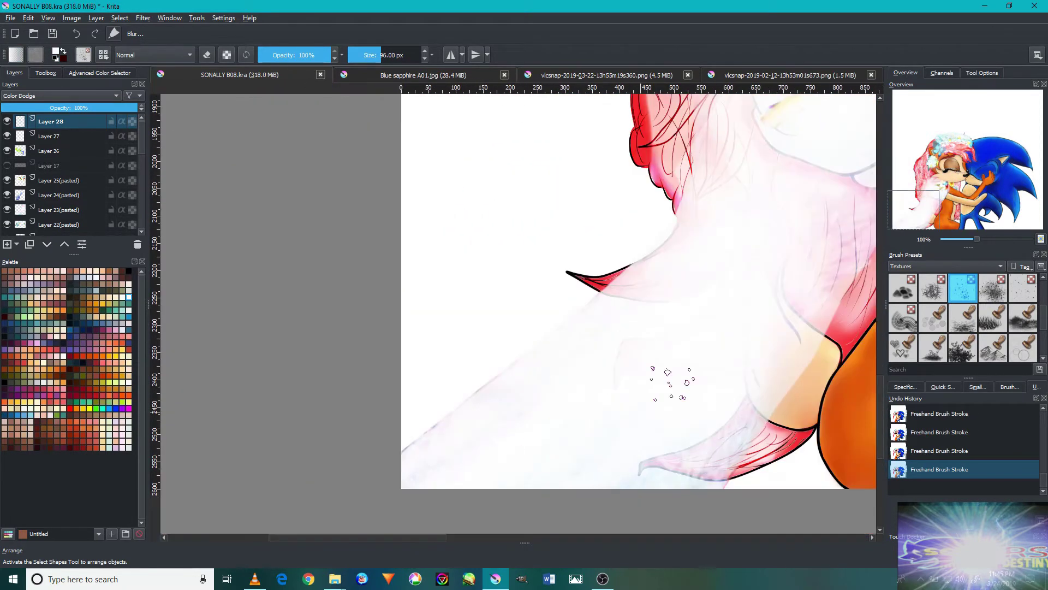
{"action": "left_click_drag", "start_coordinate": [665, 295], "coordinate": [527, 432]}
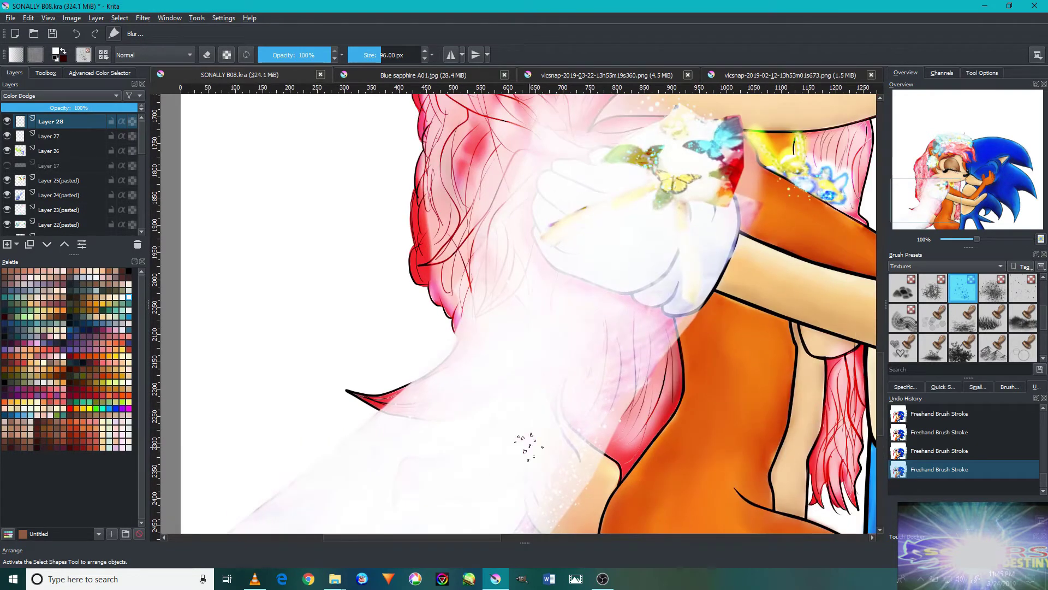
{"action": "left_click_drag", "start_coordinate": [616, 317], "coordinate": [534, 420]}
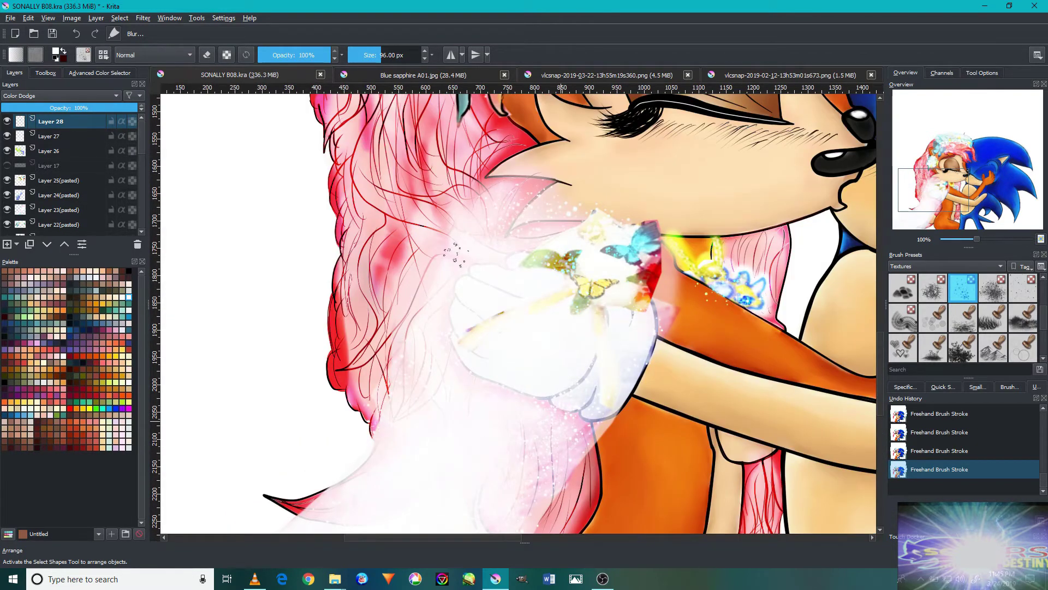
{"action": "scroll", "coordinate": [550, 234], "scroll_direction": "down", "scroll_amount": 5}
{"action": "scroll", "coordinate": [389, 372], "scroll_direction": "up", "scroll_amount": 5}
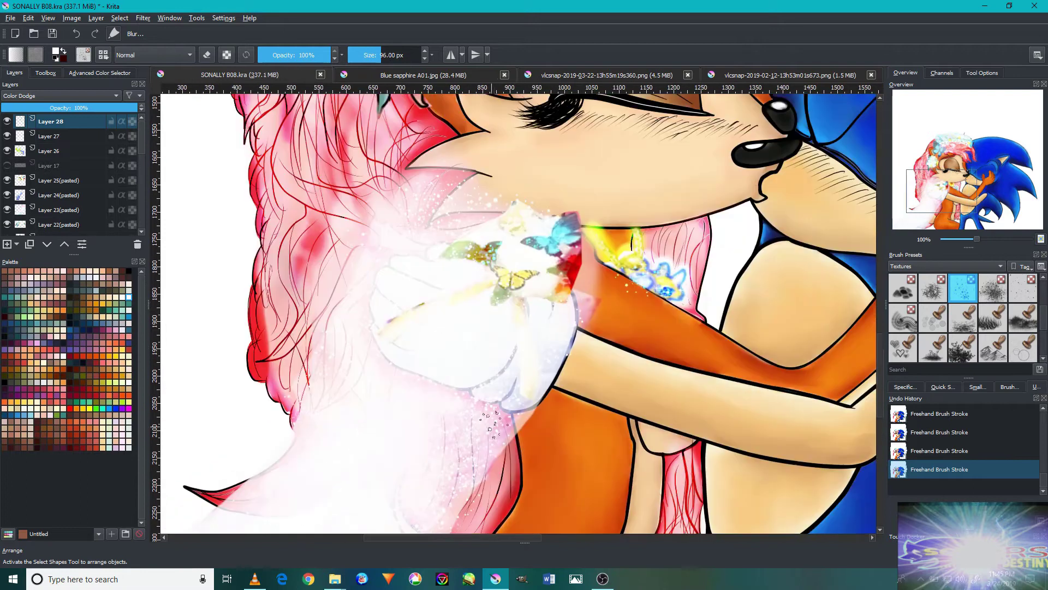
{"action": "key", "text": "minus"}
{"action": "key", "text": "minus"}
{"action": "key", "text": "minus"}
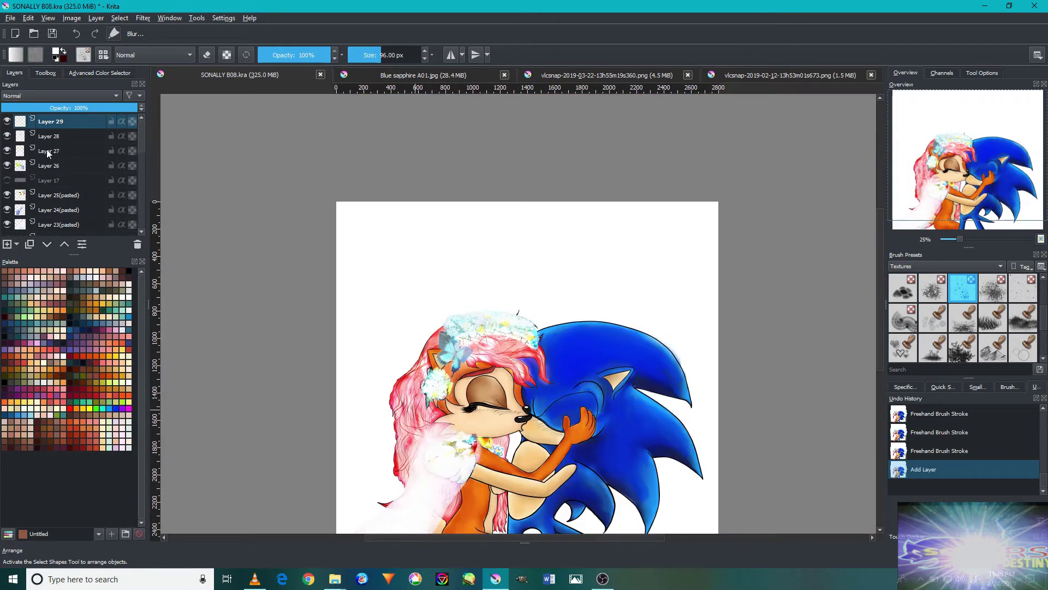
{"action": "left_click", "coordinate": [60, 95]}
Set the new layer's blending mode and switch to the Digital brush set for the white streak.
{"action": "left_click", "coordinate": [57, 162]}
{"action": "left_click", "coordinate": [100, 73]}
{"action": "left_click", "coordinate": [946, 266]}
{"action": "scroll", "coordinate": [434, 378], "scroll_direction": "up", "scroll_amount": 8}
{"action": "scroll", "coordinate": [434, 378], "scroll_direction": "down", "scroll_amount": 2}
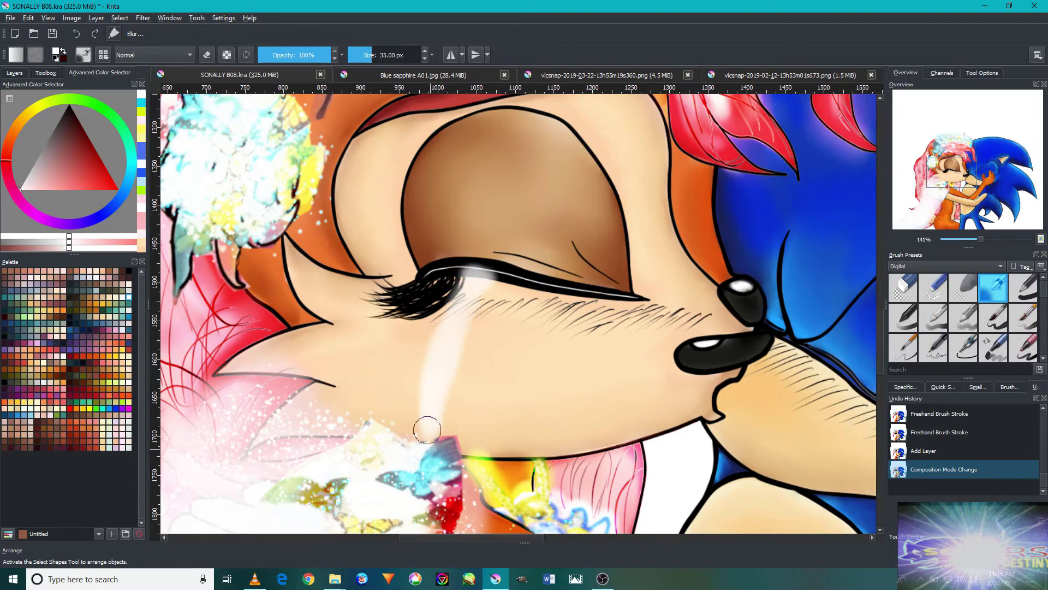
{"action": "scroll", "coordinate": [434, 388], "scroll_direction": "up", "scroll_amount": 2}
{"action": "scroll", "coordinate": [447, 391], "scroll_direction": "down", "scroll_amount": 6}
{"action": "scroll", "coordinate": [447, 391], "scroll_direction": "up", "scroll_amount": 4}
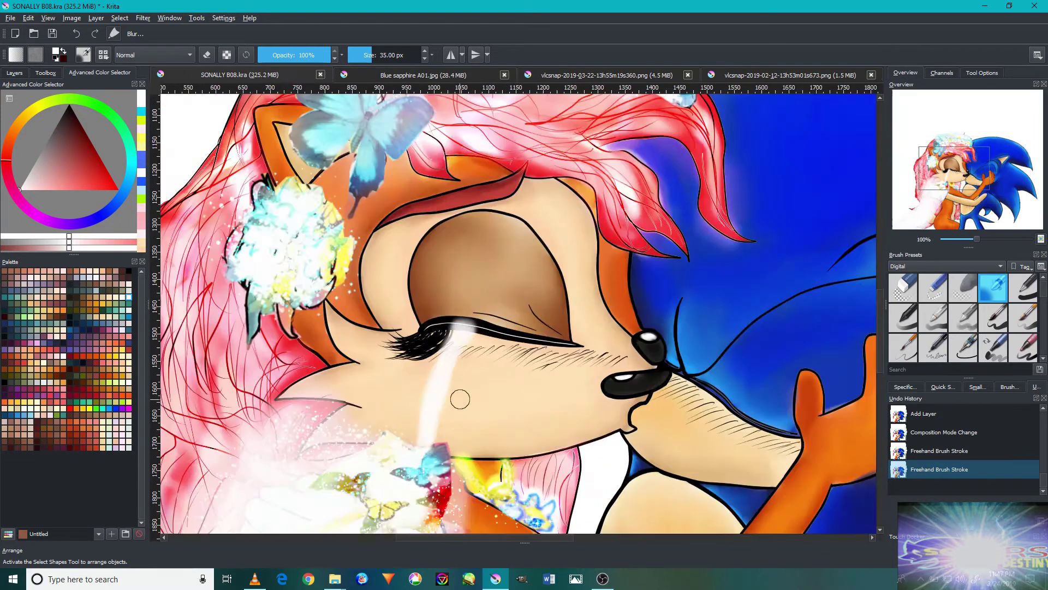
{"action": "scroll", "coordinate": [459, 398], "scroll_direction": "up", "scroll_amount": 2}
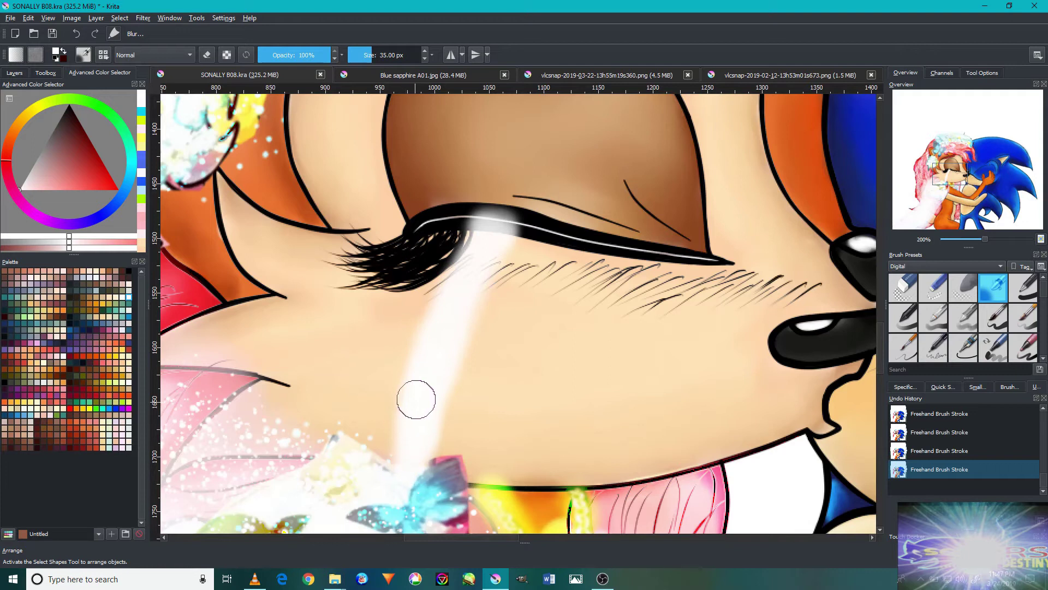
{"action": "scroll", "coordinate": [425, 437], "scroll_direction": "down", "scroll_amount": 4}
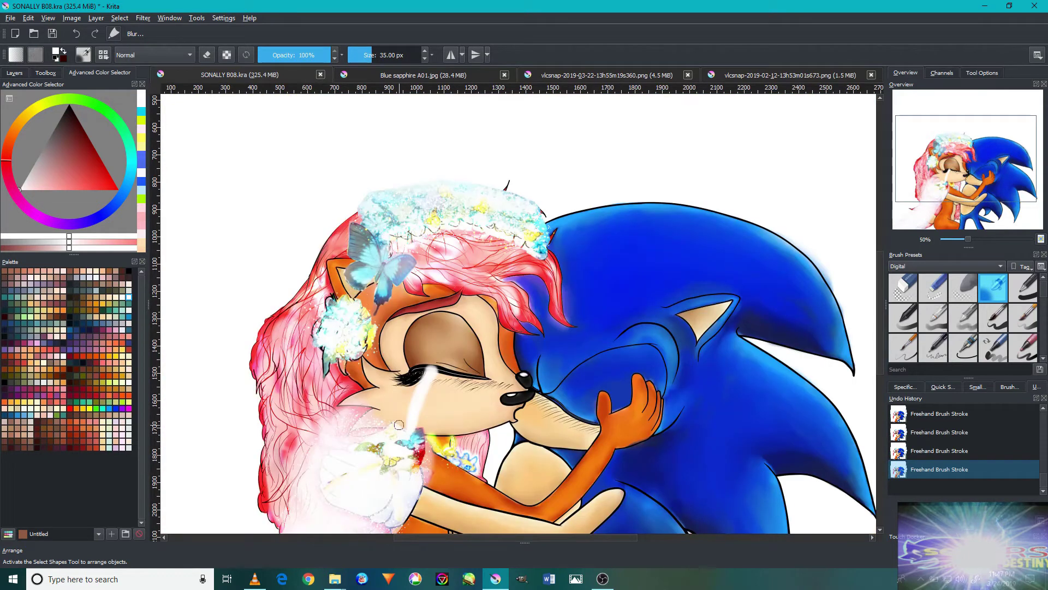
Transform the white streak, shrinking it up to Sally's eyelid and reshaping its lower end.
{"action": "key", "text": "ctrl+t"}
{"action": "scroll", "coordinate": [421, 429], "scroll_direction": "up", "scroll_amount": 1}
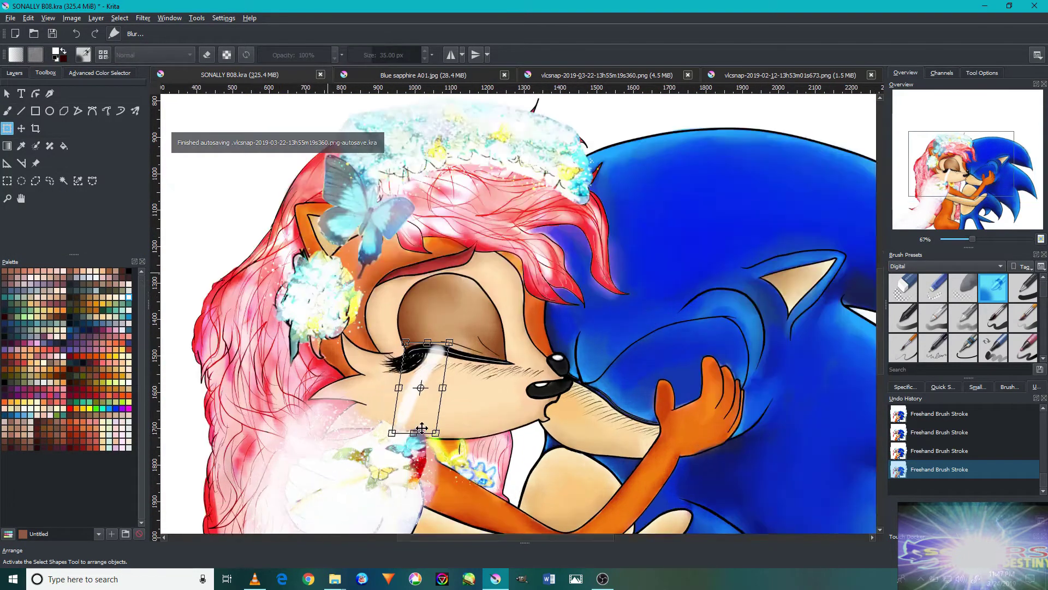
{"action": "scroll", "coordinate": [422, 428], "scroll_direction": "up", "scroll_amount": 2}
{"action": "left_click_drag", "start_coordinate": [397, 406], "coordinate": [410, 326]}
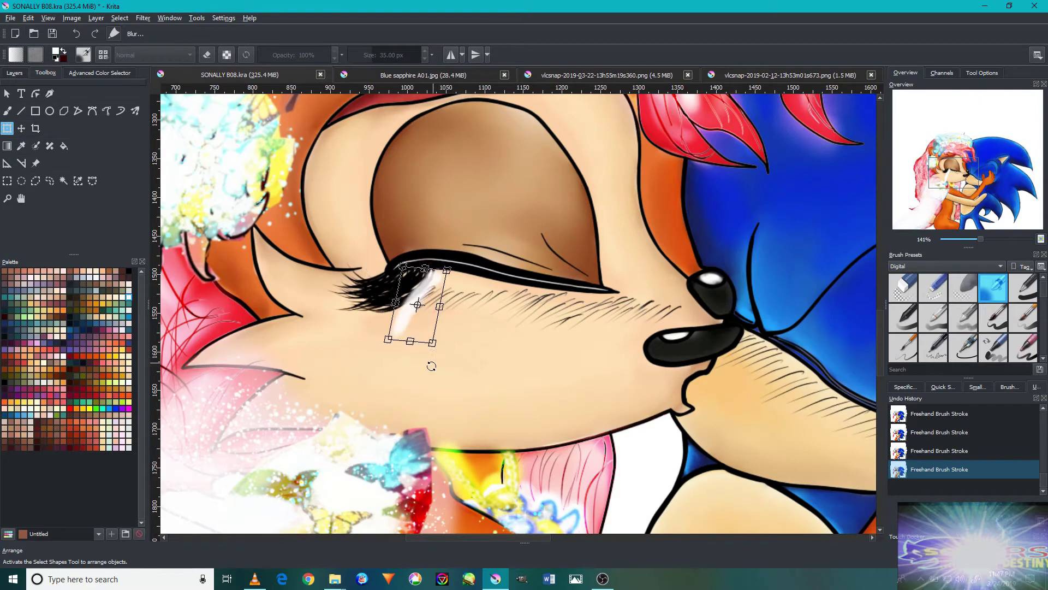
{"action": "scroll", "coordinate": [432, 366], "scroll_direction": "up", "scroll_amount": 2}
{"action": "mouse_move", "coordinate": [385, 343]}
{"action": "left_mouse_down"}
{"action": "mouse_move", "coordinate": [430, 316]}
{"action": "mouse_move", "coordinate": [426, 326]}
{"action": "left_mouse_up"}
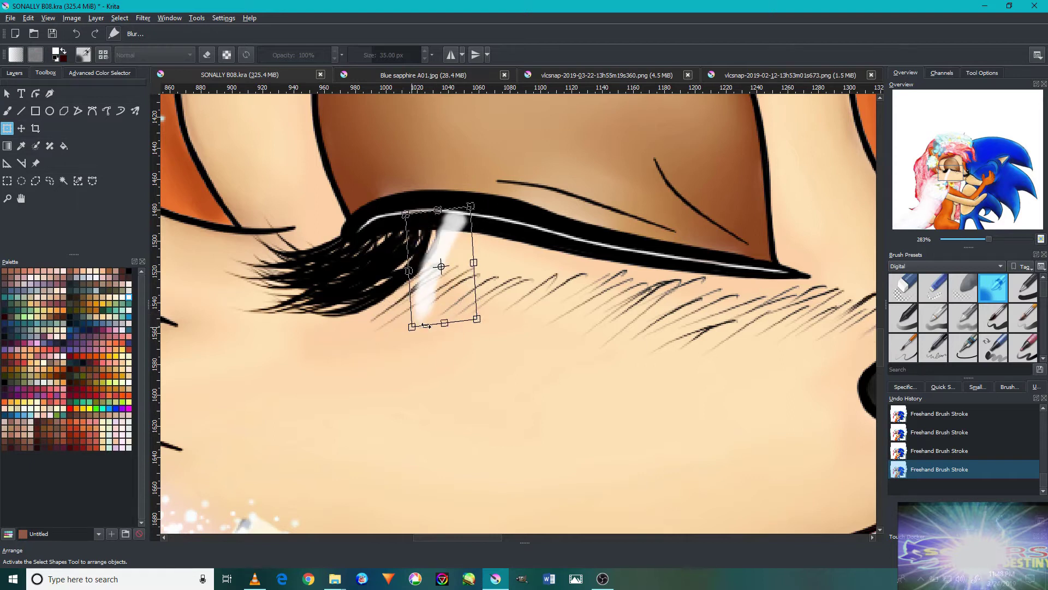
Undo the streak's lower part and repaint a white tear down from Sally's eye across her cheek.
{"action": "key", "text": "b"}
{"action": "scroll", "coordinate": [432, 393], "scroll_direction": "down", "scroll_amount": 2}
{"action": "scroll", "coordinate": [442, 382], "scroll_direction": "up", "scroll_amount": 1}
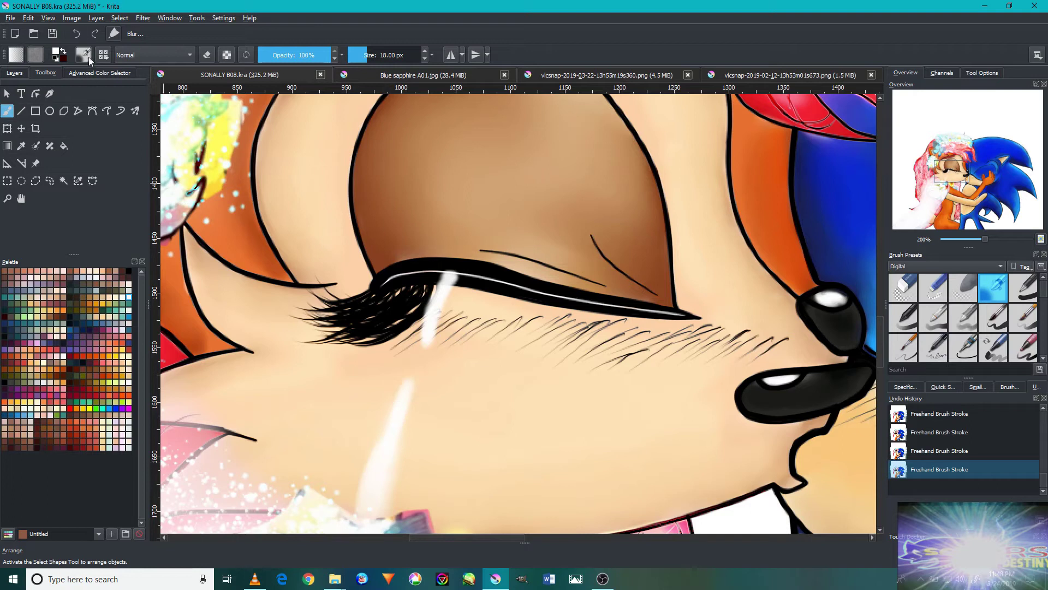
{"action": "key", "text": "ctrl+z"}
{"action": "left_click_drag", "start_coordinate": [421, 353], "coordinate": [405, 495]}
Zoom out to review the new tear streak on Sally's cheek.
{"action": "key", "text": "1"}
{"action": "scroll", "coordinate": [416, 422], "scroll_direction": "up", "scroll_amount": 1}
{"action": "scroll", "coordinate": [437, 371], "scroll_direction": "down", "scroll_amount": 1}
{"action": "scroll", "coordinate": [459, 305], "scroll_direction": "up", "scroll_amount": 2}
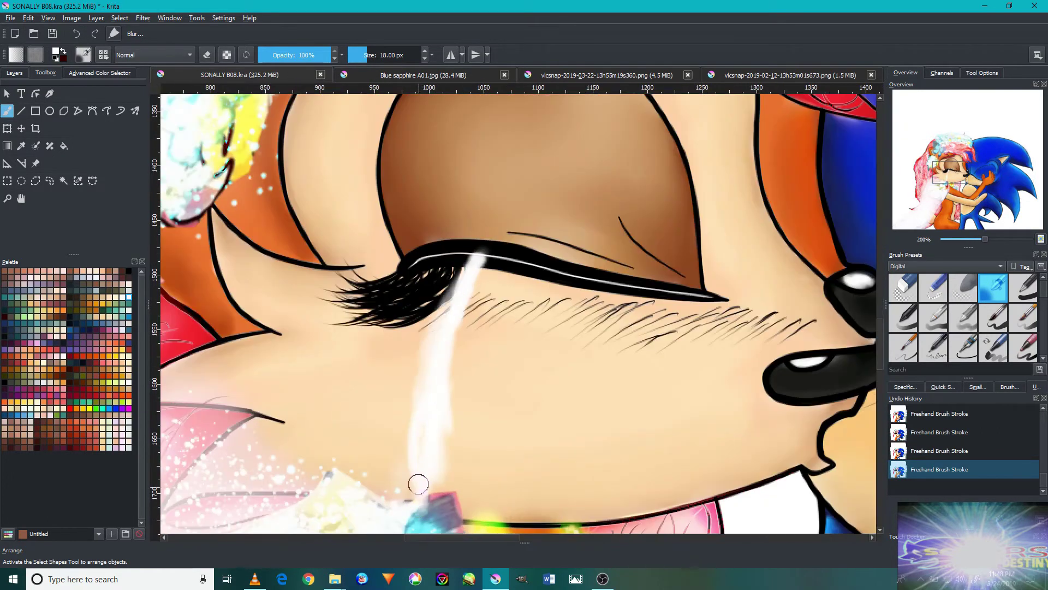
{"action": "scroll", "coordinate": [489, 413], "scroll_direction": "down", "scroll_amount": 3}
{"action": "scroll", "coordinate": [520, 422], "scroll_direction": "down", "scroll_amount": 2}
{"action": "scroll", "coordinate": [503, 344], "scroll_direction": "up", "scroll_amount": 6}
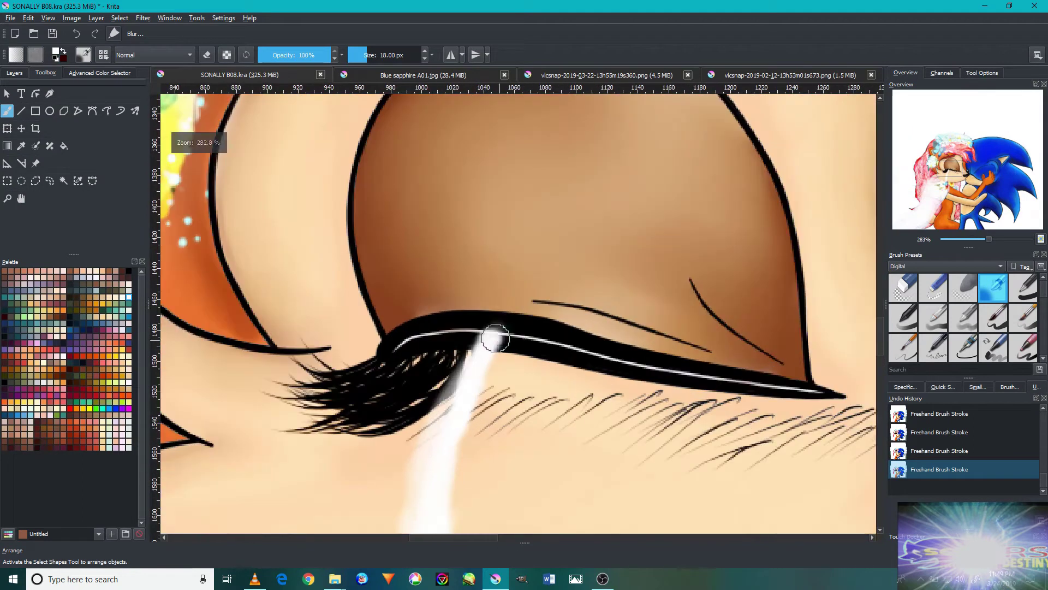
{"action": "scroll", "coordinate": [499, 367], "scroll_direction": "down", "scroll_amount": 3}
{"action": "left_click", "coordinate": [15, 73]}
{"action": "scroll", "coordinate": [702, 473], "scroll_direction": "up", "scroll_amount": 2}
Paint white highlights where Sally's muzzle meets Sonic's and along her eyelid with a 14 px brush.
{"action": "scroll", "coordinate": [702, 473], "scroll_direction": "up", "scroll_amount": 1}
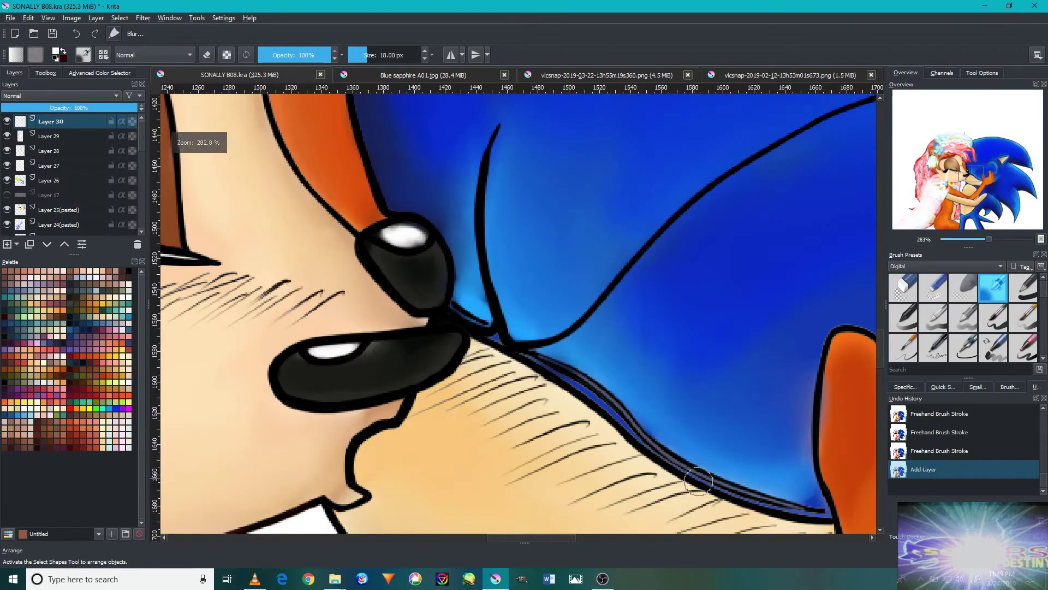
{"action": "mouse_move", "coordinate": [702, 472]}
{"action": "left_mouse_down"}
{"action": "mouse_move", "coordinate": [775, 505]}
{"action": "mouse_move", "coordinate": [445, 298]}
{"action": "left_mouse_up"}
{"action": "scroll", "coordinate": [357, 341], "scroll_direction": "down", "scroll_amount": 2}
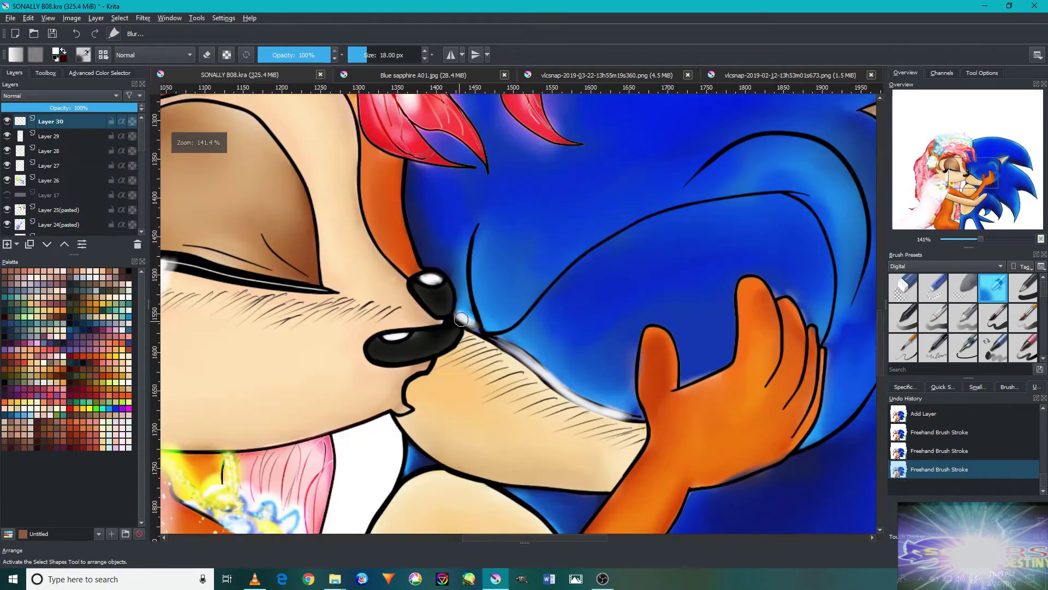
{"action": "left_click_drag", "start_coordinate": [357, 341], "coordinate": [567, 387]}
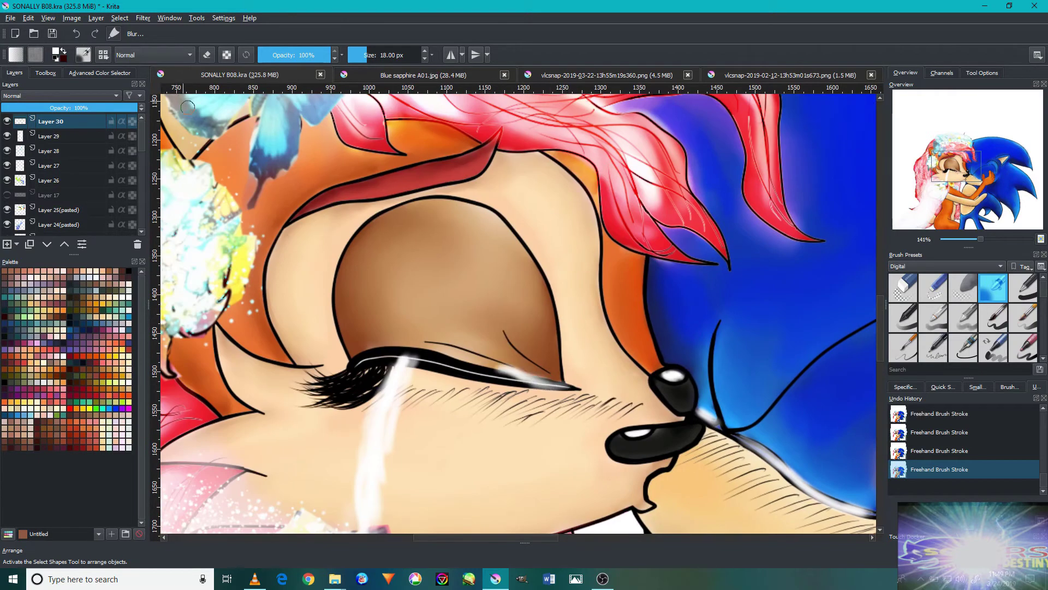
{"action": "key", "text": "ctrl+z"}
{"action": "scroll", "coordinate": [557, 356], "scroll_direction": "up", "scroll_amount": 2}
{"action": "key", "text": "bracketleft"}
{"action": "left_click_drag", "start_coordinate": [585, 416], "coordinate": [481, 405]}
{"action": "left_click_drag", "start_coordinate": [363, 389], "coordinate": [530, 413]}
Set the highlight layer to Luminosity blending.
{"action": "left_click", "coordinate": [60, 96]}
{"action": "left_click", "coordinate": [80, 145]}
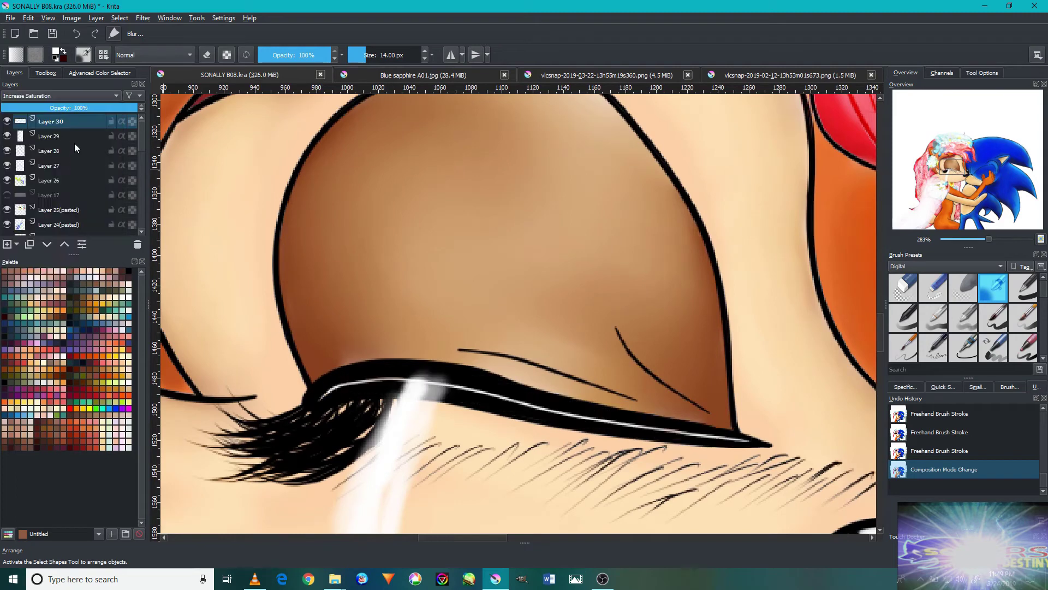
{"action": "scroll", "coordinate": [519, 312], "scroll_direction": "down", "scroll_amount": 5}
{"action": "scroll", "coordinate": [519, 312], "scroll_direction": "up", "scroll_amount": 2}
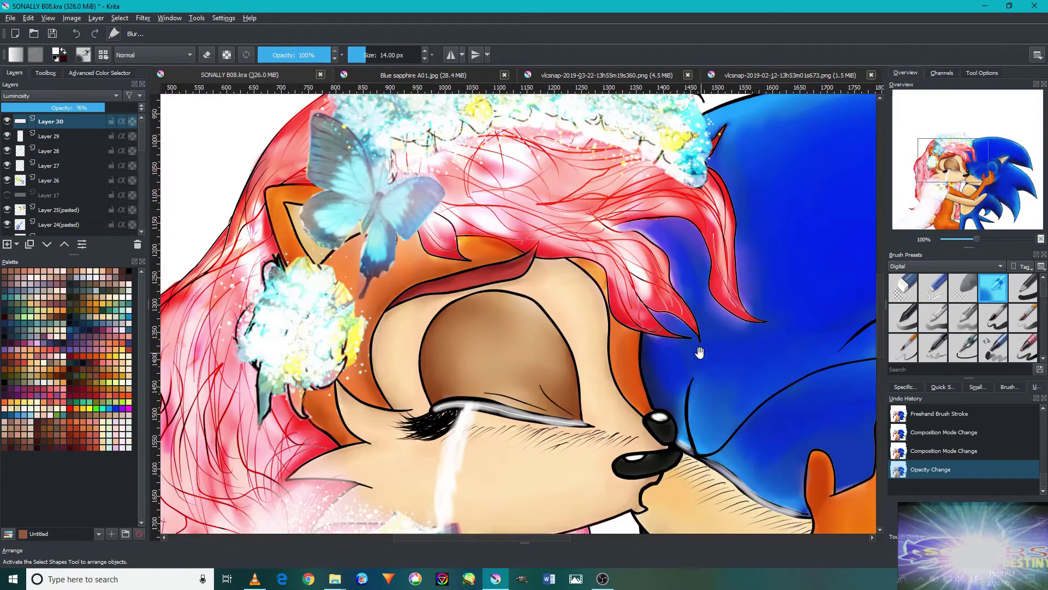
Brush white highlights onto the flower at Sally's ear and across her upper hair.
{"action": "mouse_move", "coordinate": [787, 312]}
{"action": "left_mouse_down"}
{"action": "mouse_move", "coordinate": [740, 235]}
{"action": "mouse_move", "coordinate": [683, 227]}
{"action": "mouse_move", "coordinate": [593, 398]}
{"action": "mouse_move", "coordinate": [677, 308]}
{"action": "left_mouse_up"}
{"action": "scroll", "coordinate": [644, 298], "scroll_direction": "up", "scroll_amount": 4}
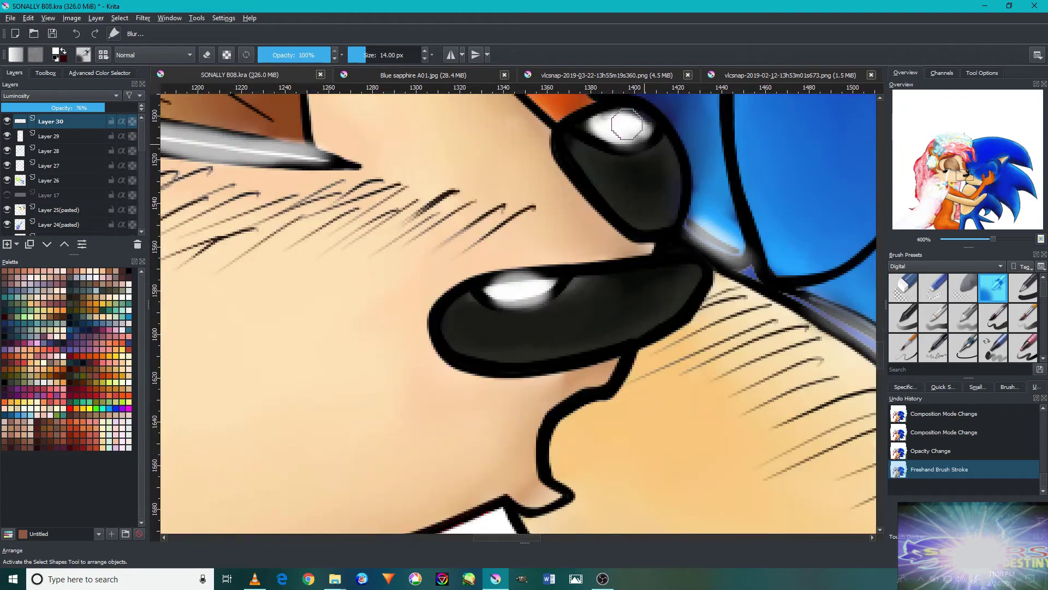
{"action": "scroll", "coordinate": [627, 125], "scroll_direction": "down", "scroll_amount": 4}
{"action": "mouse_move", "coordinate": [690, 335]}
{"action": "left_mouse_down"}
{"action": "mouse_move", "coordinate": [608, 304]}
{"action": "mouse_move", "coordinate": [762, 263]}
{"action": "left_mouse_up"}
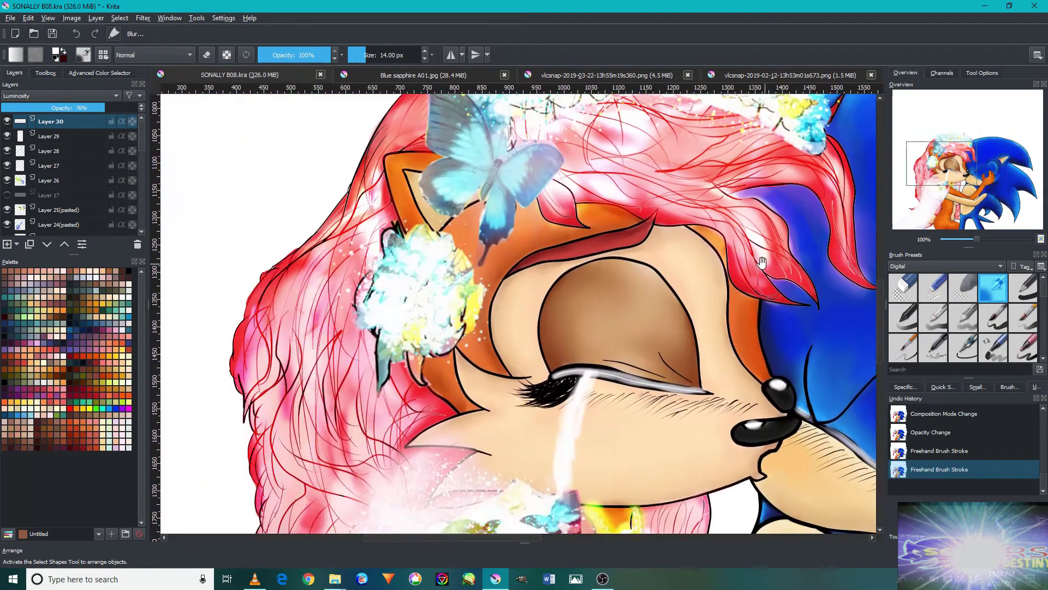
{"action": "mouse_move", "coordinate": [441, 323]}
{"action": "left_mouse_down"}
{"action": "mouse_move", "coordinate": [393, 349]}
{"action": "mouse_move", "coordinate": [546, 273]}
{"action": "left_mouse_up"}
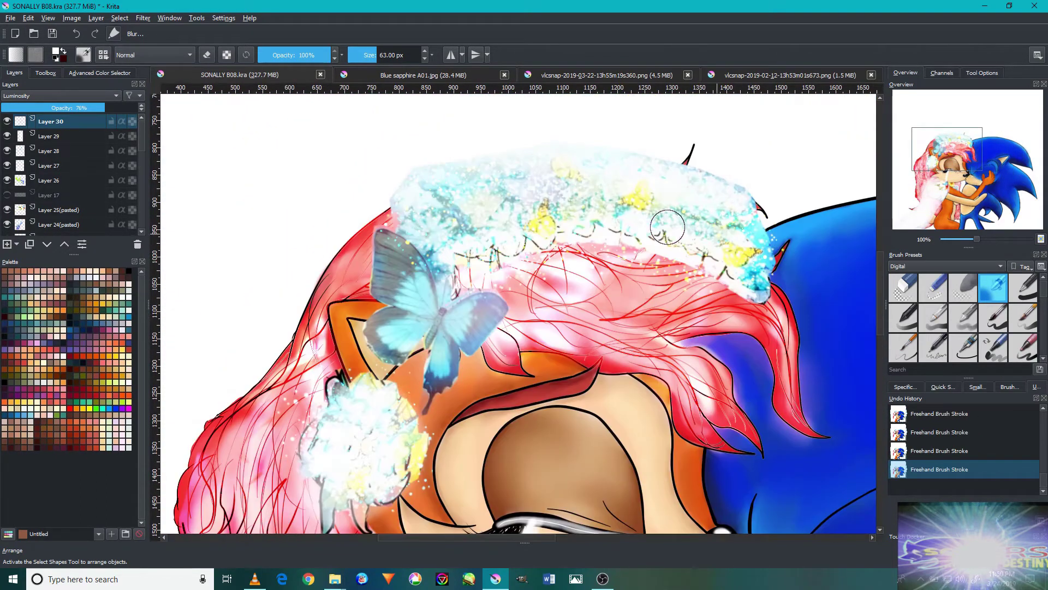
{"action": "left_click_drag", "start_coordinate": [667, 222], "coordinate": [600, 245]}
{"action": "left_click_drag", "start_coordinate": [601, 246], "coordinate": [566, 188]}
{"action": "scroll", "coordinate": [491, 346], "scroll_direction": "down", "scroll_amount": 5}
{"action": "scroll", "coordinate": [503, 428], "scroll_direction": "down", "scroll_amount": 3}
{"action": "scroll", "coordinate": [585, 306], "scroll_direction": "up", "scroll_amount": 2}
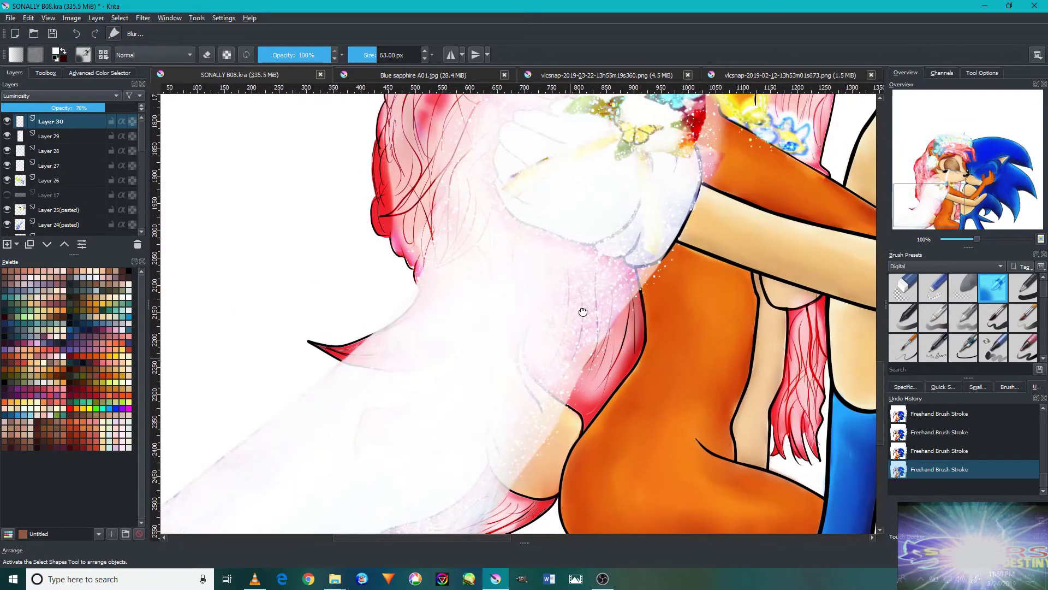
{"action": "scroll", "coordinate": [556, 372], "scroll_direction": "up", "scroll_amount": 1}
{"action": "scroll", "coordinate": [556, 371], "scroll_direction": "up", "scroll_amount": 2}
{"action": "scroll", "coordinate": [632, 410], "scroll_direction": "up", "scroll_amount": 3}
{"action": "scroll", "coordinate": [555, 305], "scroll_direction": "down", "scroll_amount": 3}
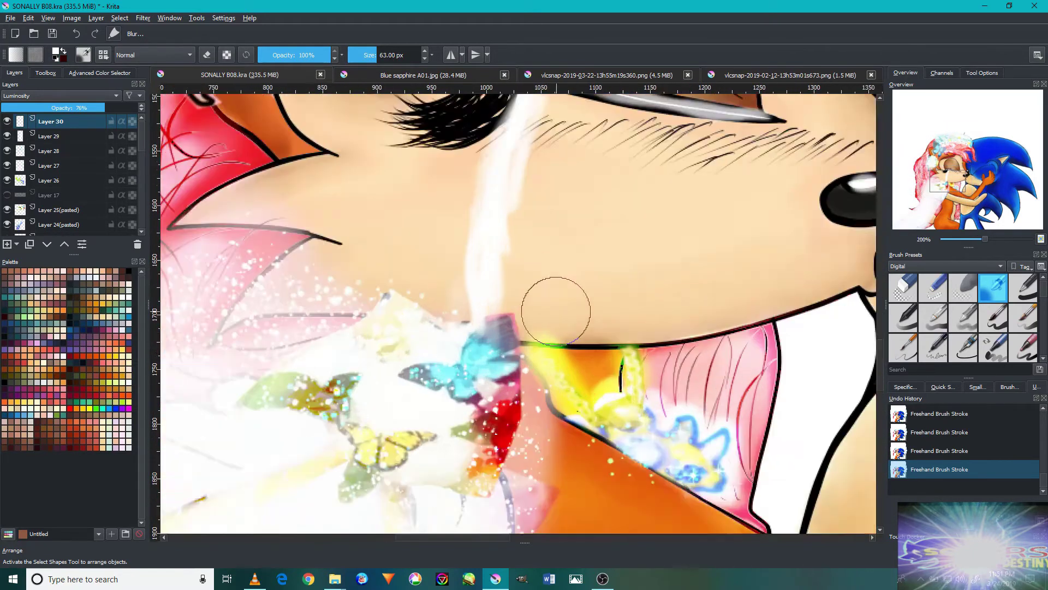
{"action": "scroll", "coordinate": [545, 350], "scroll_direction": "down", "scroll_amount": 3}
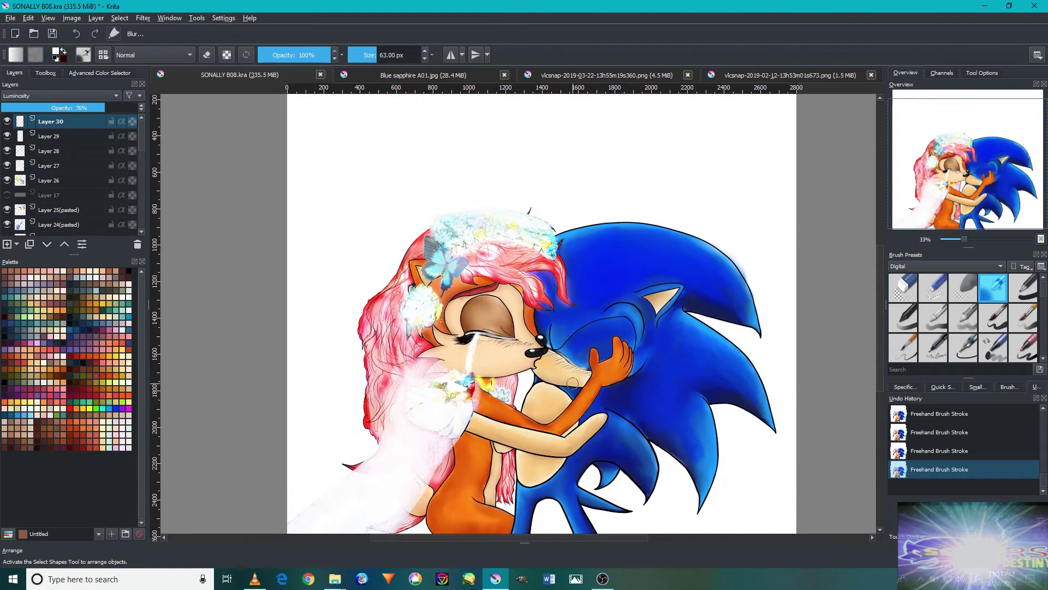
{"action": "scroll", "coordinate": [518, 331], "scroll_direction": "up", "scroll_amount": 1}
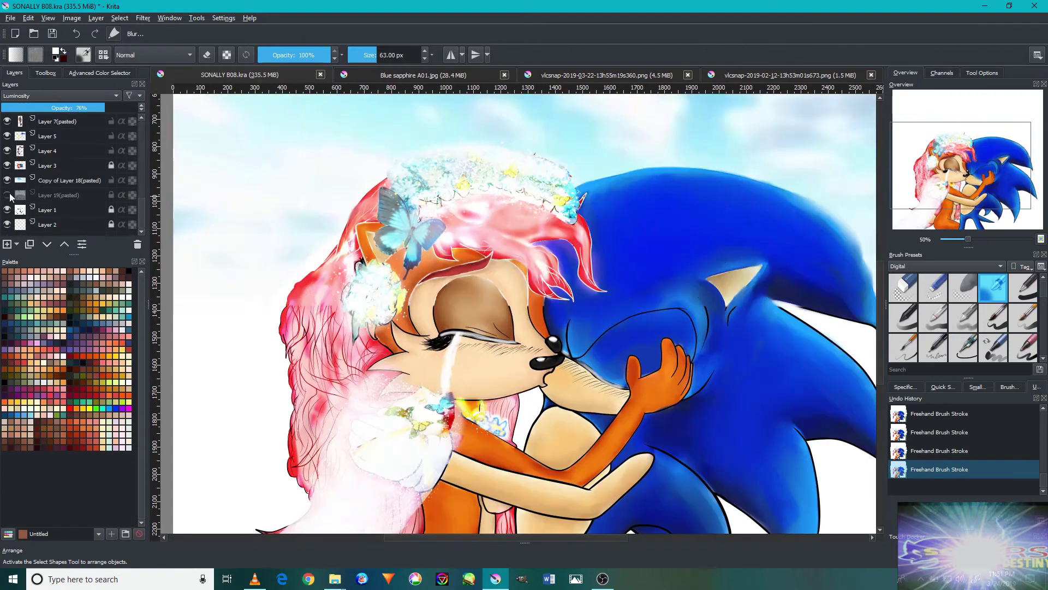
Zoom out to see the couple against the sky and forest background and pick a pale colour.
{"action": "key", "text": "minus"}
{"action": "key", "text": "minus"}
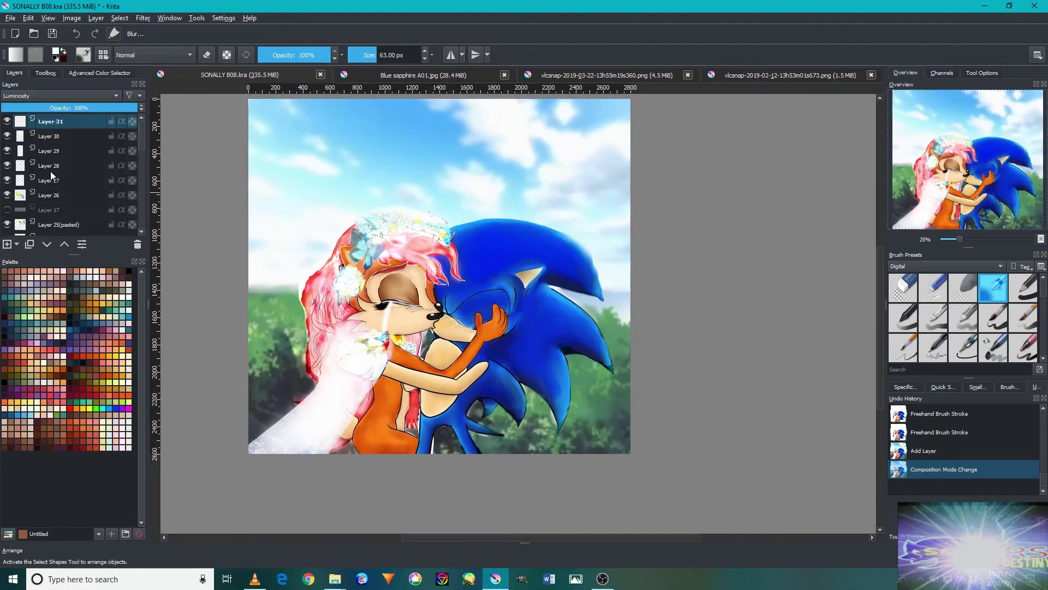
{"action": "scroll", "coordinate": [300, 394], "scroll_direction": "up", "scroll_amount": 2}
{"action": "left_click", "coordinate": [99, 72]}
{"action": "scroll", "coordinate": [593, 303], "scroll_direction": "down", "scroll_amount": 5}
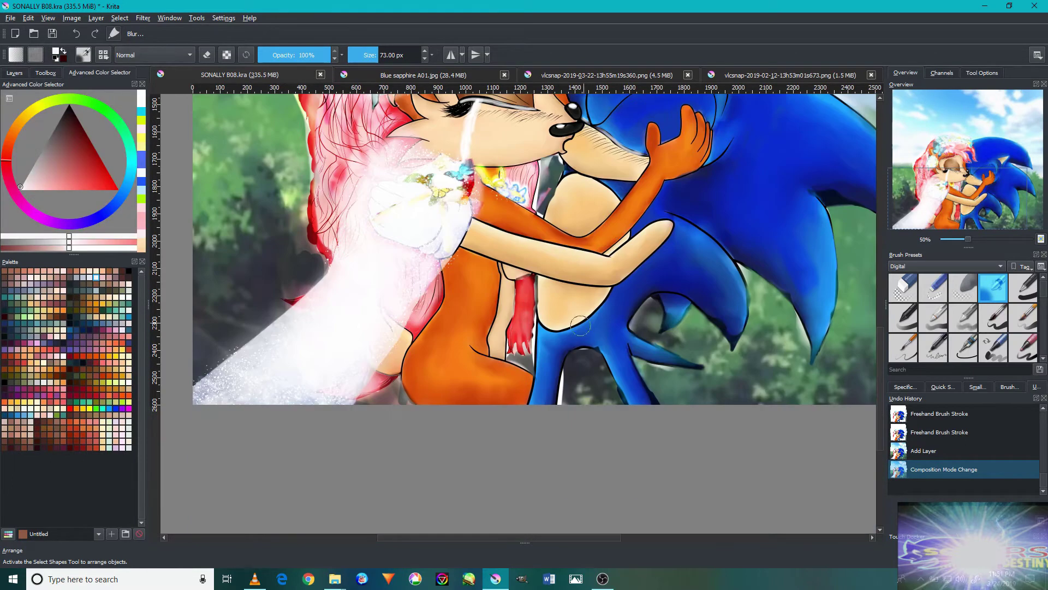
{"action": "scroll", "coordinate": [716, 373], "scroll_direction": "down", "scroll_amount": 3}
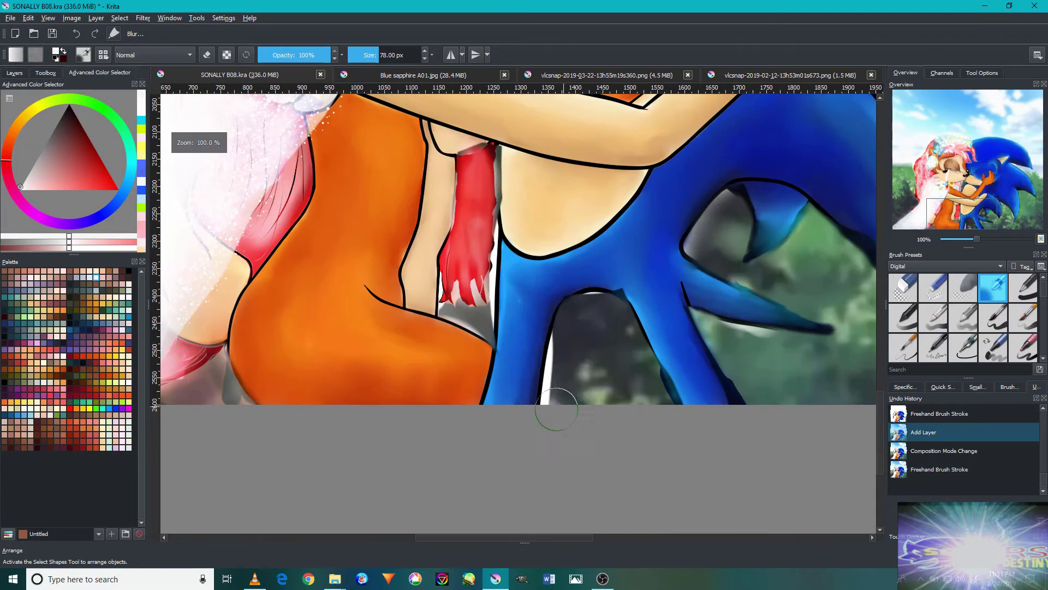
{"action": "scroll", "coordinate": [715, 372], "scroll_direction": "down", "scroll_amount": 1, "text": "ctrl"}
Set Layer 31 to Luminosity blending at 91% opacity.
{"action": "left_click", "coordinate": [14, 73]}
{"action": "left_click", "coordinate": [60, 95]}
{"action": "left_click", "coordinate": [77, 108]}
{"action": "key", "text": "1"}
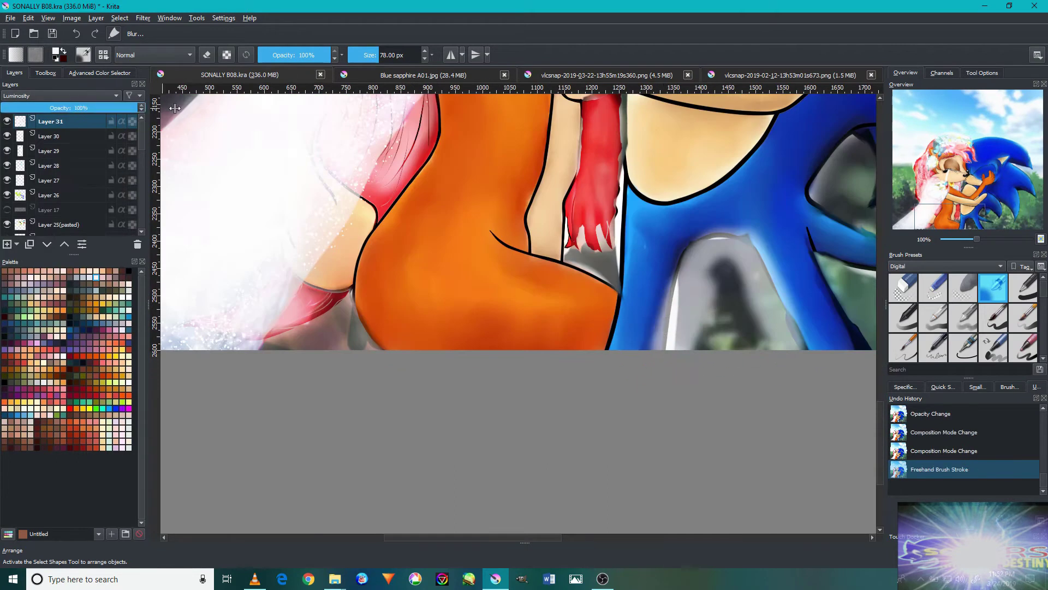
{"action": "scroll", "coordinate": [683, 353], "scroll_direction": "down", "scroll_amount": 3, "text": "ctrl"}
{"action": "scroll", "coordinate": [655, 382], "scroll_direction": "up", "scroll_amount": 2, "text": "ctrl"}
{"action": "scroll", "coordinate": [633, 417], "scroll_direction": "up", "scroll_amount": 1, "text": "ctrl"}
Brush pale glow strokes along and beside Sonic's quills to rim the silhouette.
{"action": "mouse_move", "coordinate": [669, 385]}
{"action": "left_mouse_down"}
{"action": "mouse_move", "coordinate": [615, 421]}
{"action": "mouse_move", "coordinate": [591, 305]}
{"action": "left_mouse_up"}
{"action": "left_click_drag", "start_coordinate": [654, 284], "coordinate": [744, 269]}
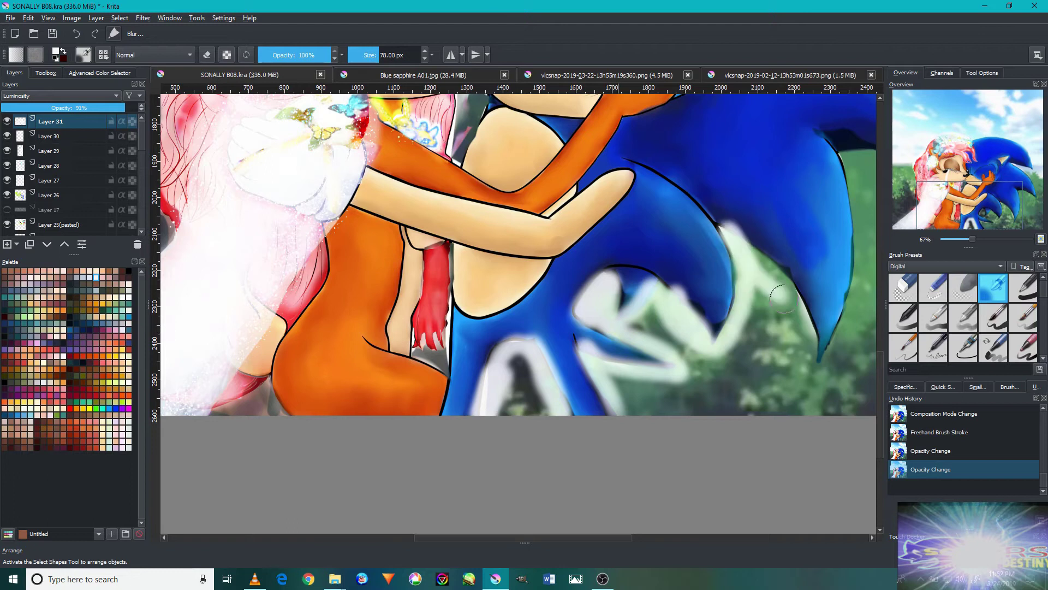
{"action": "left_click_drag", "start_coordinate": [808, 342], "coordinate": [691, 382]}
{"action": "mouse_move", "coordinate": [675, 342]}
{"action": "left_mouse_down"}
{"action": "mouse_move", "coordinate": [704, 404]}
{"action": "mouse_move", "coordinate": [748, 175]}
{"action": "mouse_move", "coordinate": [659, 247]}
{"action": "left_mouse_up"}
{"action": "left_click_drag", "start_coordinate": [758, 327], "coordinate": [647, 280]}
{"action": "scroll", "coordinate": [648, 280], "scroll_direction": "down", "scroll_amount": 5}
{"action": "scroll", "coordinate": [601, 396], "scroll_direction": "up", "scroll_amount": 5}
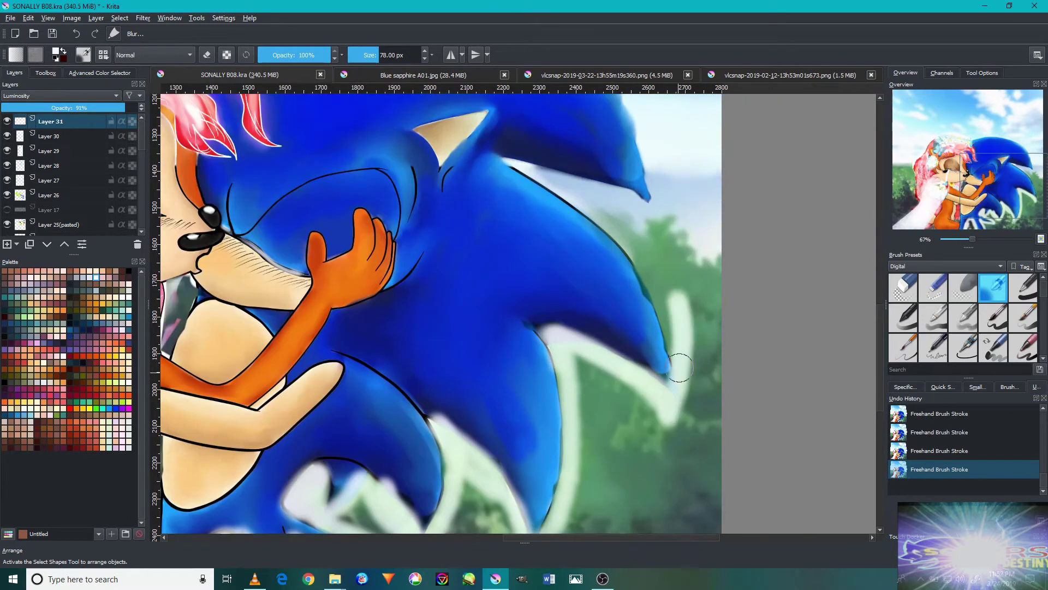
{"action": "key", "text": "ctrl+z"}
{"action": "key", "text": "ctrl+z"}
{"action": "key", "text": "ctrl+shift+z"}
{"action": "key", "text": "ctrl+shift+z"}
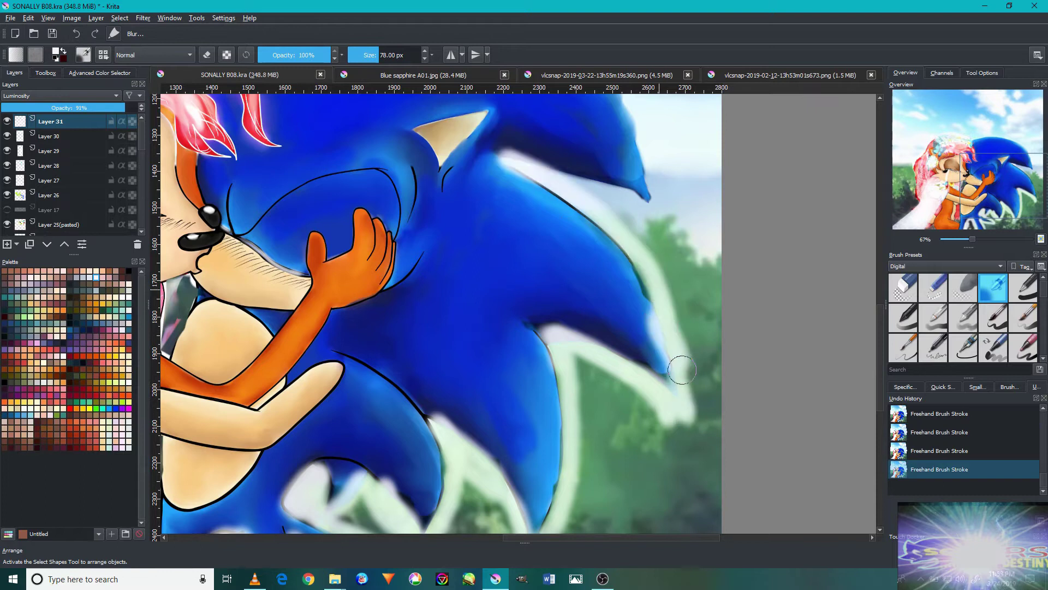
{"action": "scroll", "coordinate": [672, 334], "scroll_direction": "down", "scroll_amount": 4}
{"action": "scroll", "coordinate": [578, 317], "scroll_direction": "up", "scroll_amount": 5}
{"action": "left_click_drag", "start_coordinate": [577, 318], "coordinate": [704, 328]}
Zoom and pan around to review the glowing outline on the whole couple.
{"action": "scroll", "coordinate": [604, 156], "scroll_direction": "down", "scroll_amount": 1}
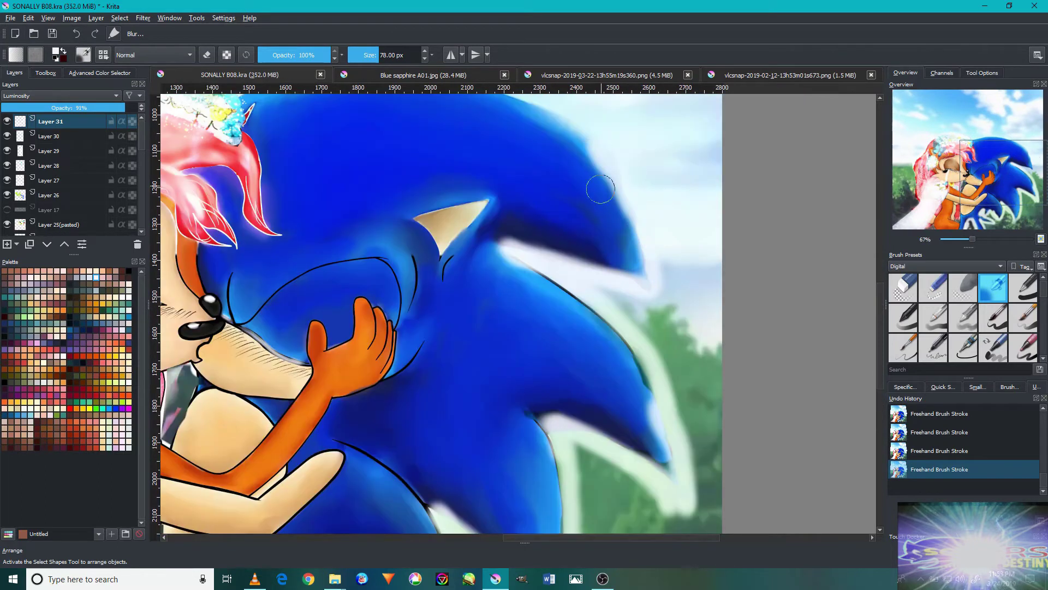
{"action": "scroll", "coordinate": [638, 284], "scroll_direction": "down", "scroll_amount": 3}
{"action": "scroll", "coordinate": [328, 198], "scroll_direction": "up", "scroll_amount": 3}
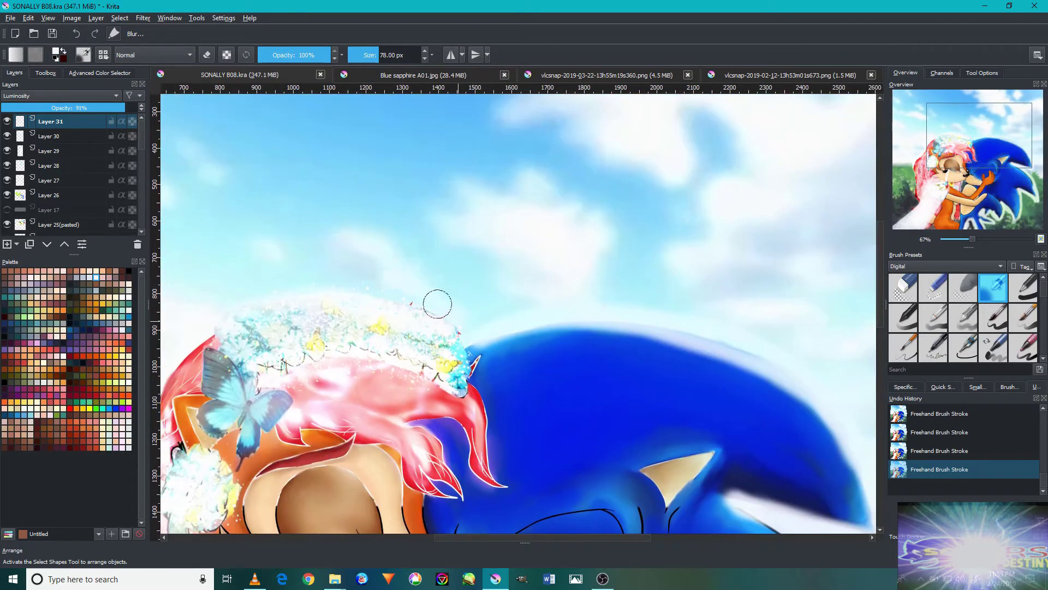
{"action": "scroll", "coordinate": [474, 350], "scroll_direction": "left", "scroll_amount": 3}
{"action": "scroll", "coordinate": [464, 225], "scroll_direction": "down", "scroll_amount": 1}
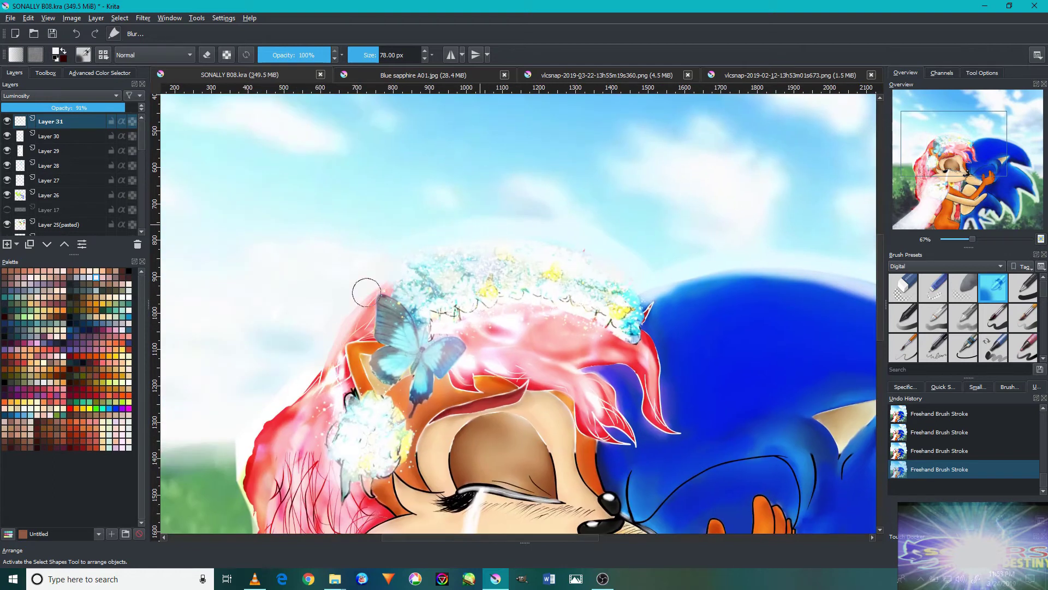
{"action": "scroll", "coordinate": [324, 335], "scroll_direction": "down", "scroll_amount": 3}
{"action": "scroll", "coordinate": [382, 358], "scroll_direction": "up", "scroll_amount": 4}
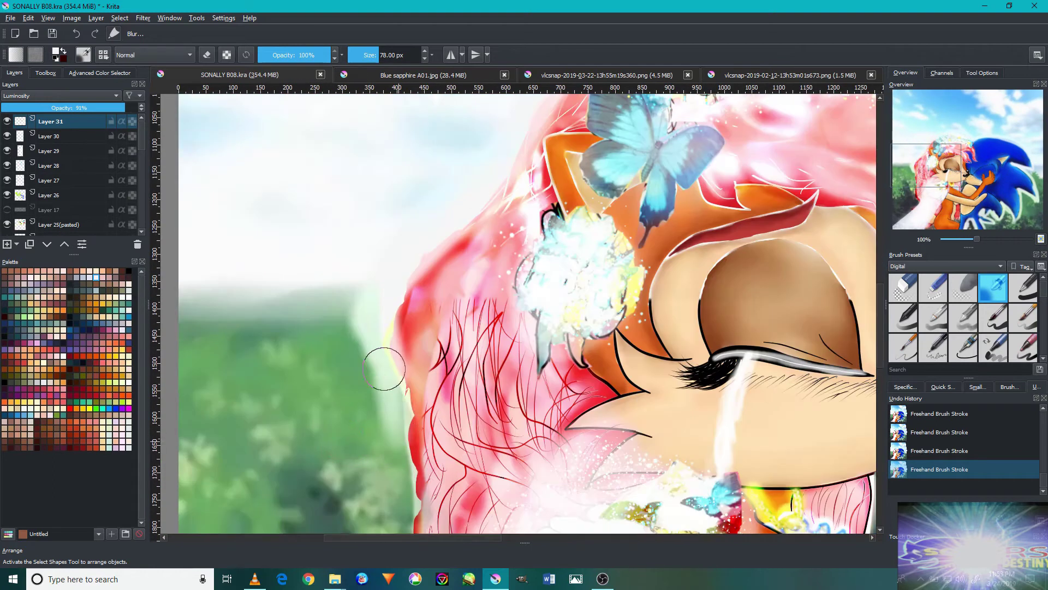
{"action": "scroll", "coordinate": [393, 300], "scroll_direction": "down", "scroll_amount": 3}
{"action": "scroll", "coordinate": [418, 316], "scroll_direction": "down", "scroll_amount": 3}
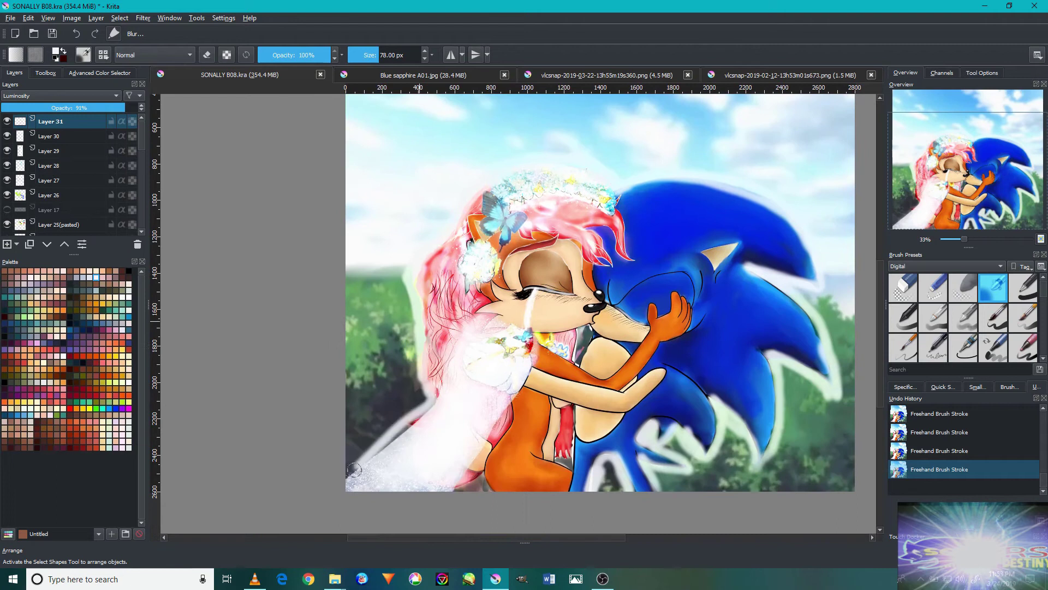
{"action": "scroll", "coordinate": [349, 312], "scroll_direction": "up", "scroll_amount": 2}
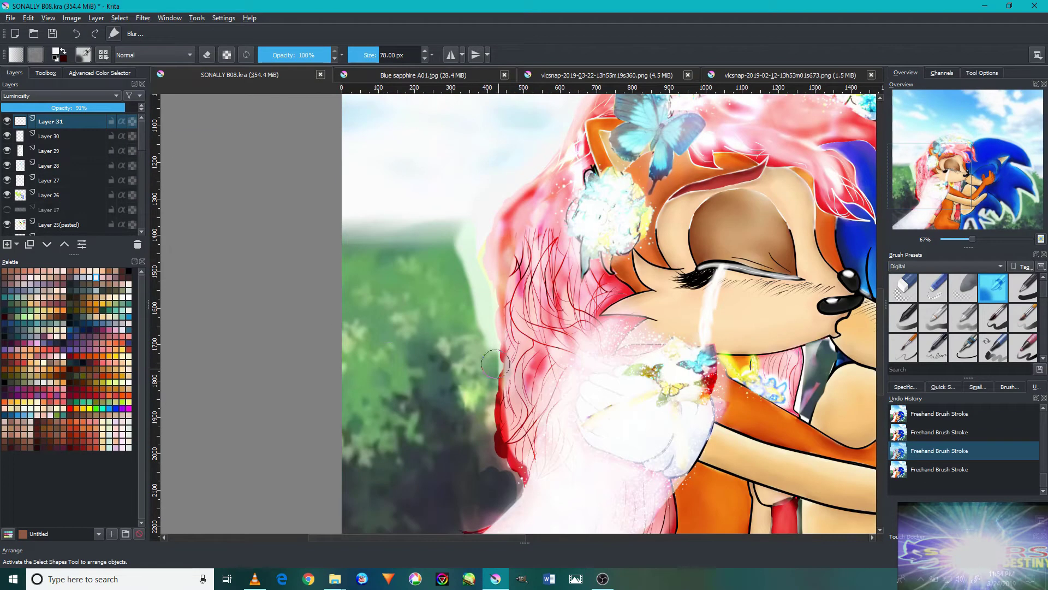
{"action": "scroll", "coordinate": [498, 444], "scroll_direction": "down", "scroll_amount": 1}
{"action": "scroll", "coordinate": [524, 431], "scroll_direction": "down", "scroll_amount": 2}
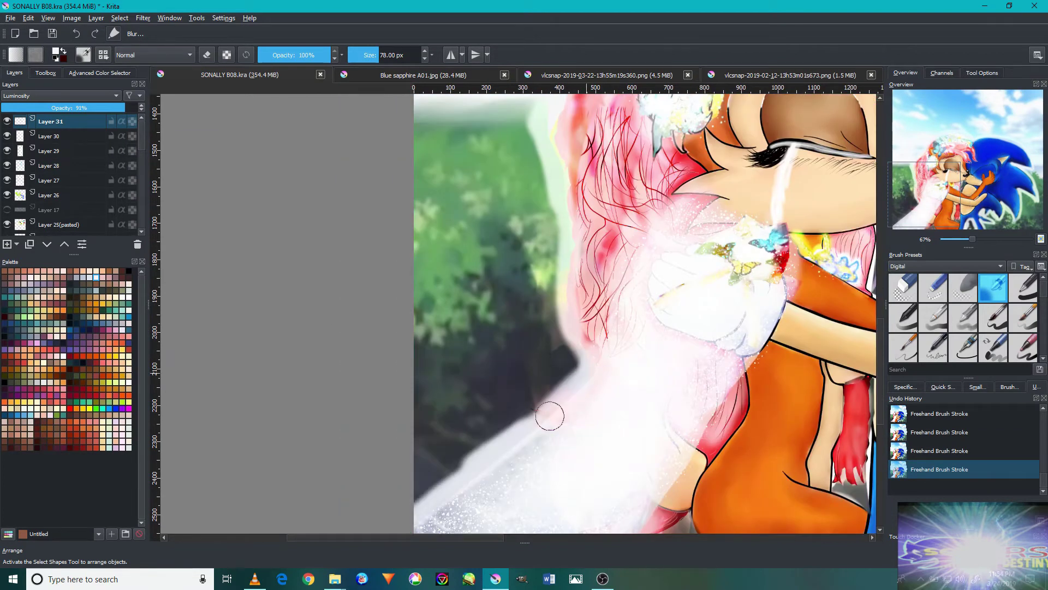
{"action": "scroll", "coordinate": [550, 415], "scroll_direction": "down", "scroll_amount": 2}
{"action": "scroll", "coordinate": [663, 388], "scroll_direction": "up", "scroll_amount": 3}
{"action": "scroll", "coordinate": [655, 385], "scroll_direction": "up", "scroll_amount": 2}
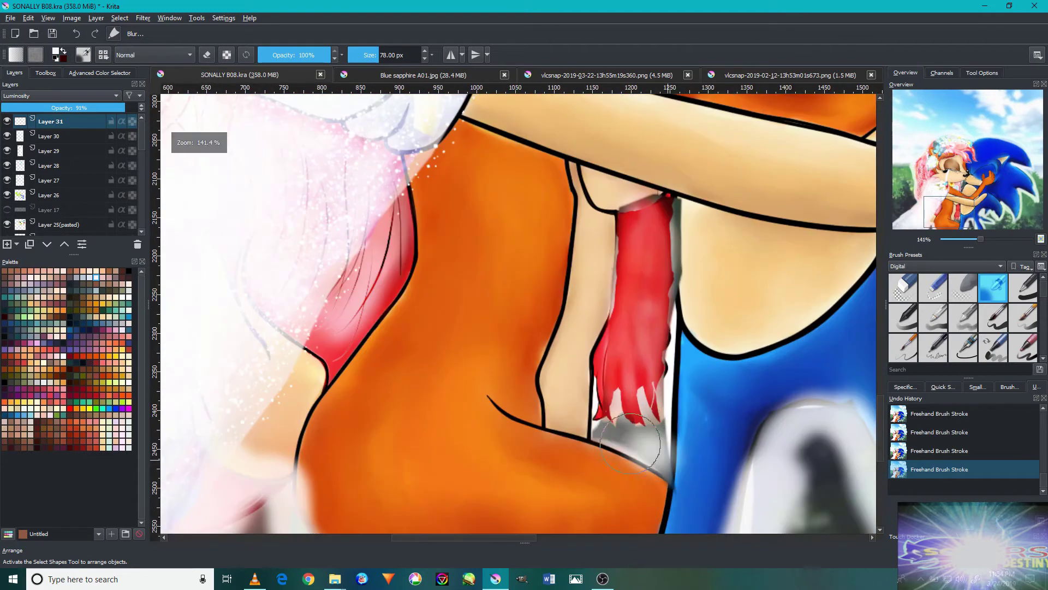
{"action": "scroll", "coordinate": [650, 382], "scroll_direction": "down", "scroll_amount": 3}
{"action": "scroll", "coordinate": [642, 380], "scroll_direction": "up", "scroll_amount": 2}
{"action": "scroll", "coordinate": [642, 379], "scroll_direction": "up", "scroll_amount": 2}
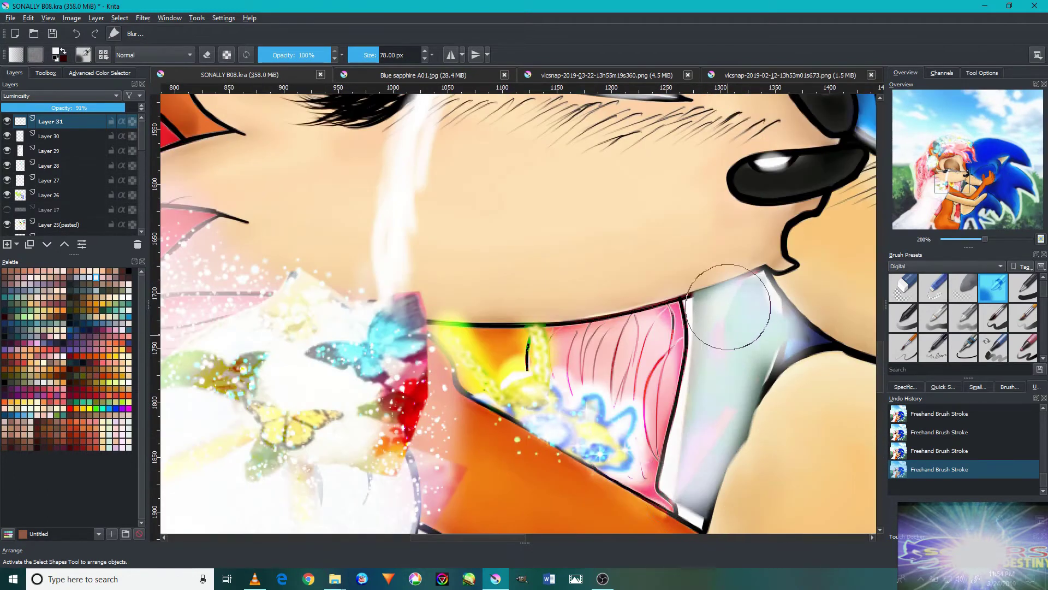
{"action": "scroll", "coordinate": [726, 300], "scroll_direction": "down", "scroll_amount": 4}
{"action": "scroll", "coordinate": [593, 462], "scroll_direction": "up", "scroll_amount": 1}
{"action": "left_click_drag", "start_coordinate": [593, 462], "coordinate": [473, 373]}
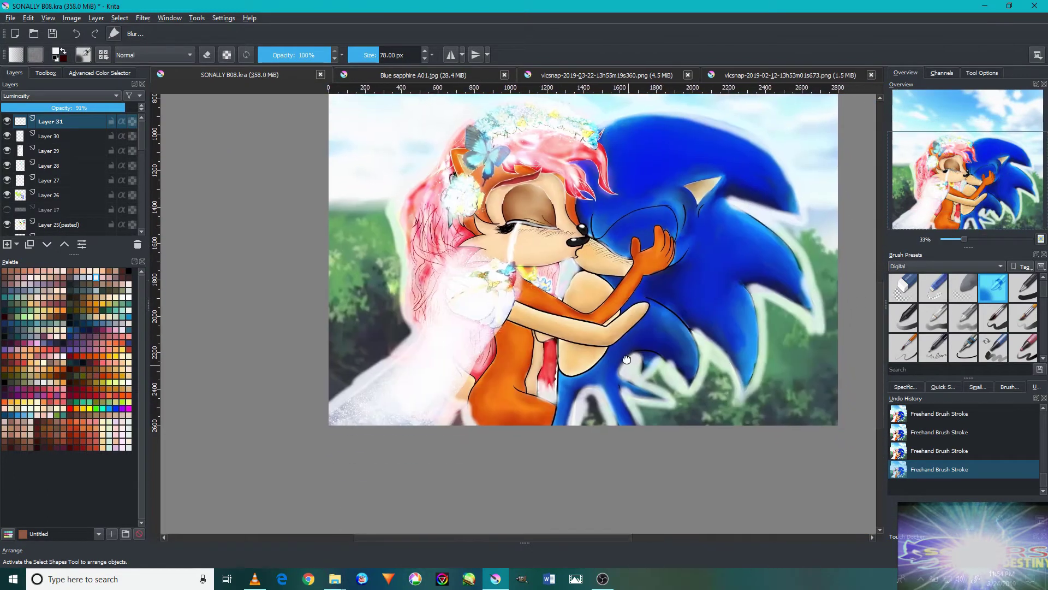
Add a new layer for the bokeh and choose a large texture brush.
{"action": "left_click", "coordinate": [8, 245]}
{"action": "left_click", "coordinate": [946, 265]}
{"action": "left_click", "coordinate": [937, 290]}
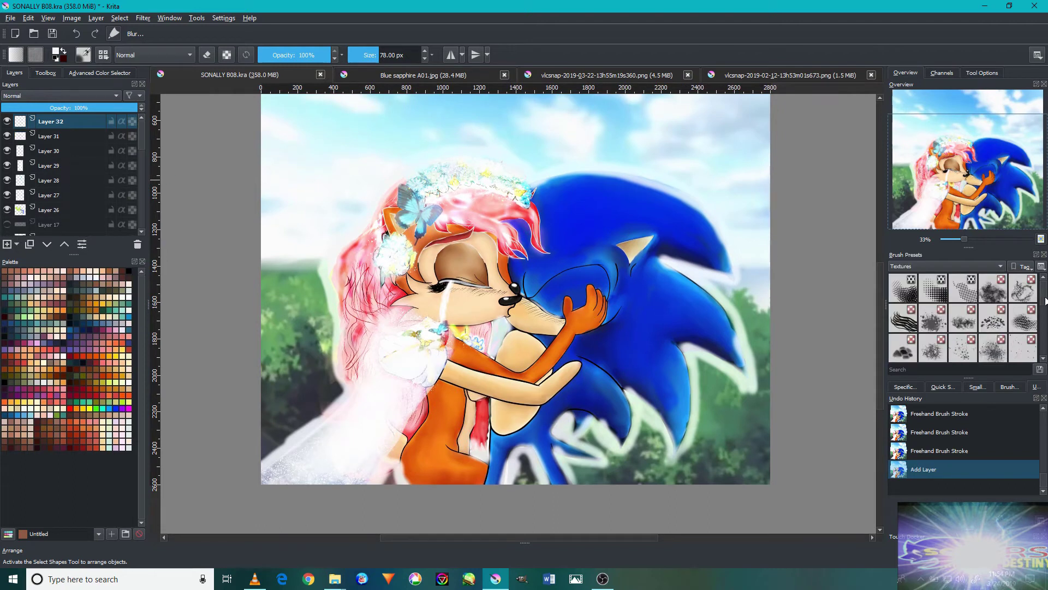
Paint bright yellow bokeh circles across the sky with the bokeh-circle texture brush.
{"action": "left_click", "coordinate": [1023, 316]}
{"action": "left_click", "coordinate": [100, 73]}
{"action": "left_click", "coordinate": [140, 130]}
{"action": "scroll", "coordinate": [587, 152], "scroll_direction": "up", "scroll_amount": 2}
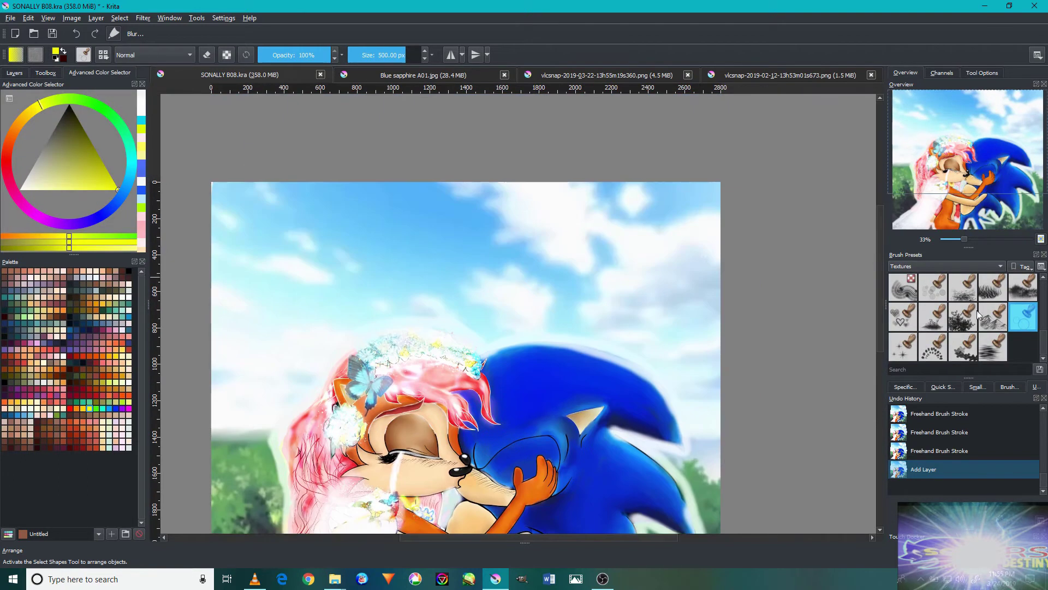
{"action": "left_click", "coordinate": [942, 298]}
{"action": "left_click_drag", "start_coordinate": [644, 229], "coordinate": [350, 229]}
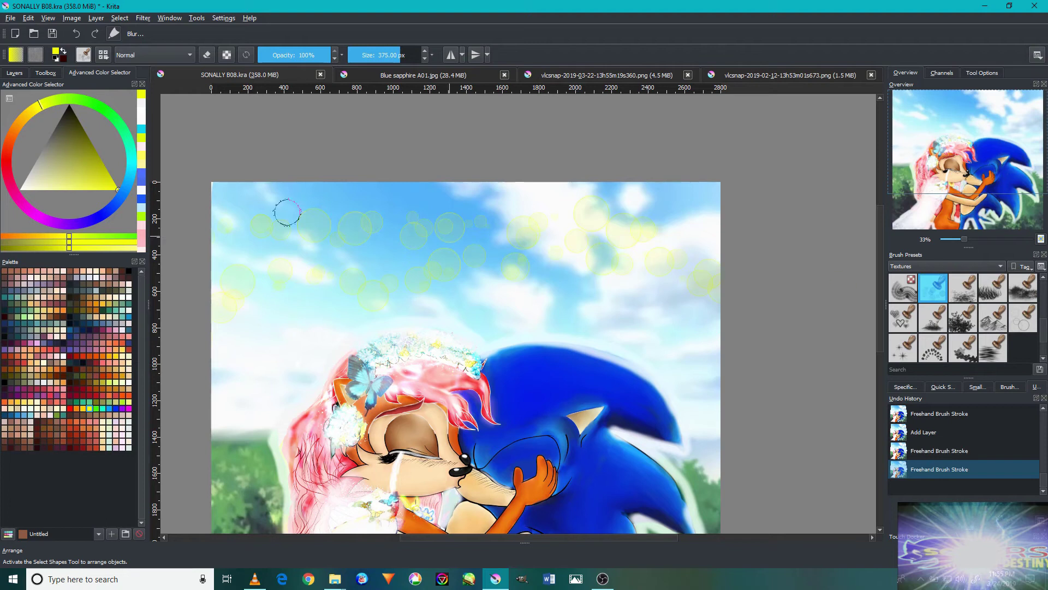
Set the bokeh layer to Color Dodge and add another Color Dodge layer for more bokeh.
{"action": "left_click", "coordinate": [45, 73]}
{"action": "left_click", "coordinate": [15, 73]}
{"action": "key", "text": "alt+shift+d"}
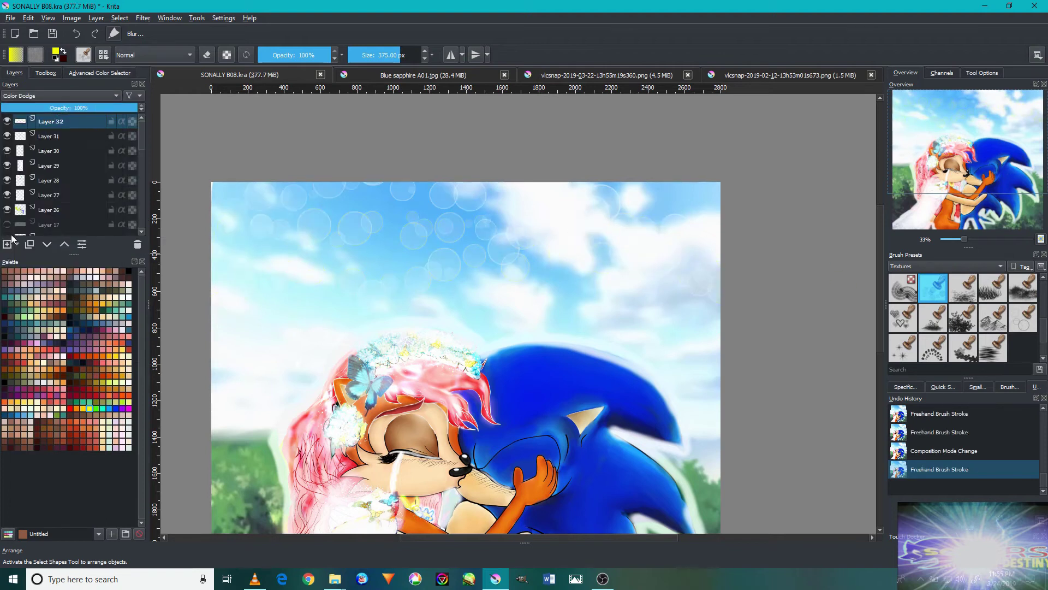
{"action": "left_click", "coordinate": [411, 297]}
{"action": "left_click", "coordinate": [60, 95]}
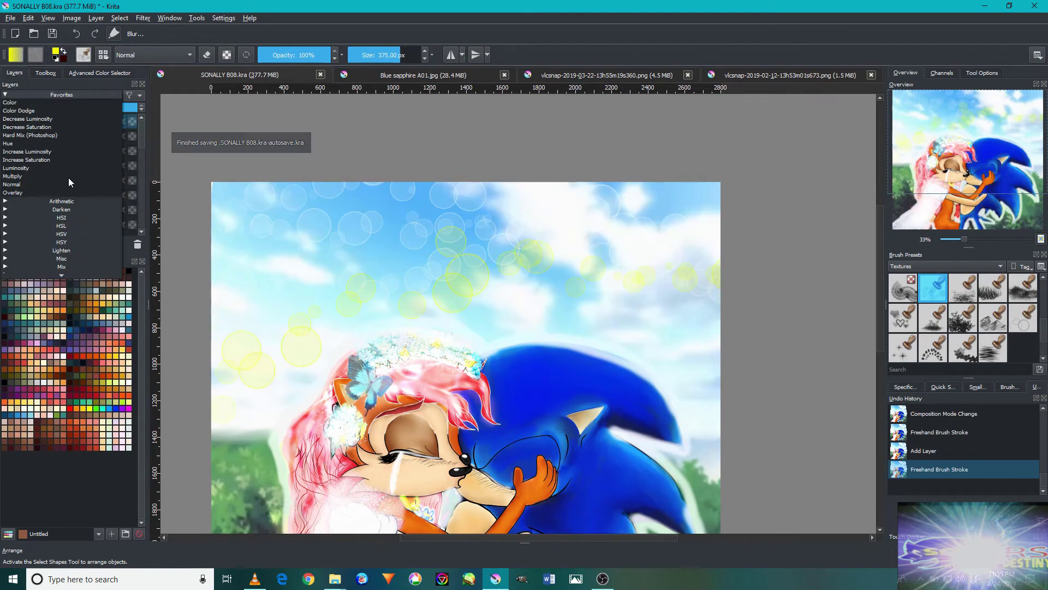
{"action": "left_click", "coordinate": [78, 165]}
{"action": "left_click", "coordinate": [60, 96]}
Dab tiny sparkle specks into the sky with a smaller textured sparkle brush.
{"action": "scroll", "coordinate": [985, 333], "scroll_direction": "up", "scroll_amount": 2}
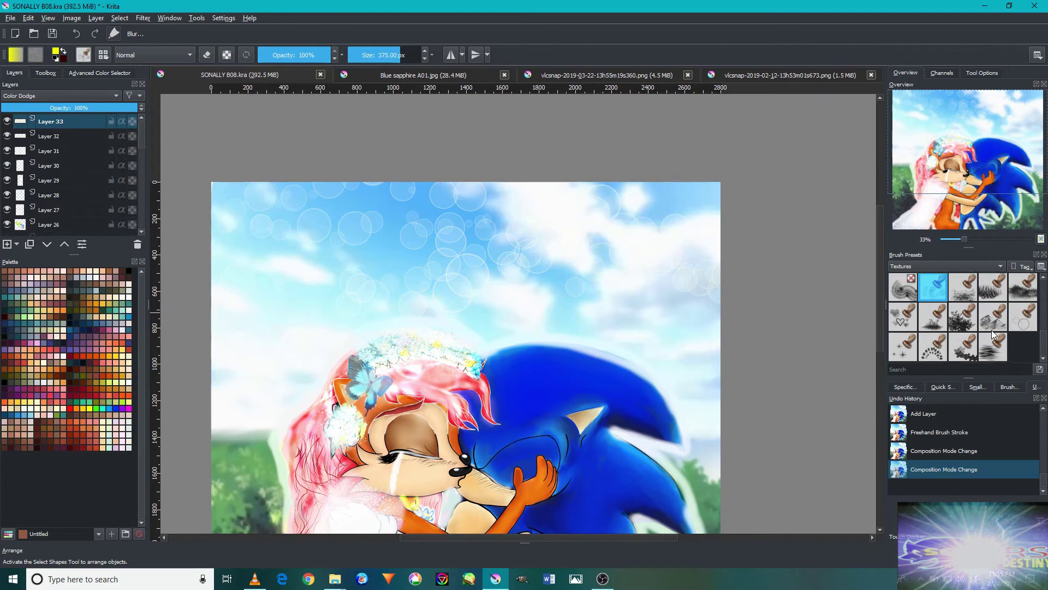
{"action": "left_click", "coordinate": [963, 288]}
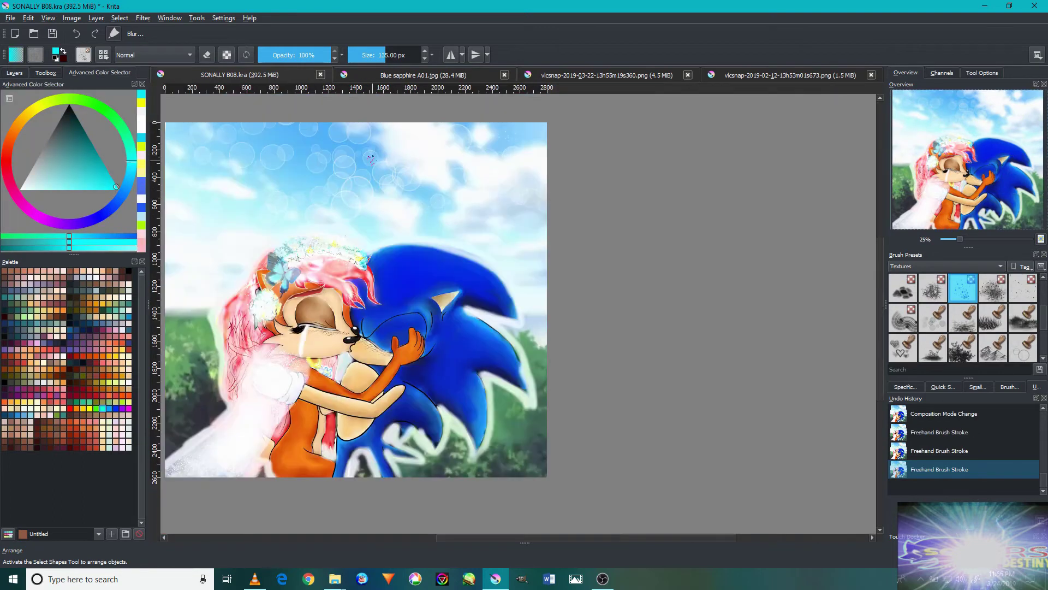
{"action": "left_click", "coordinate": [372, 159]}
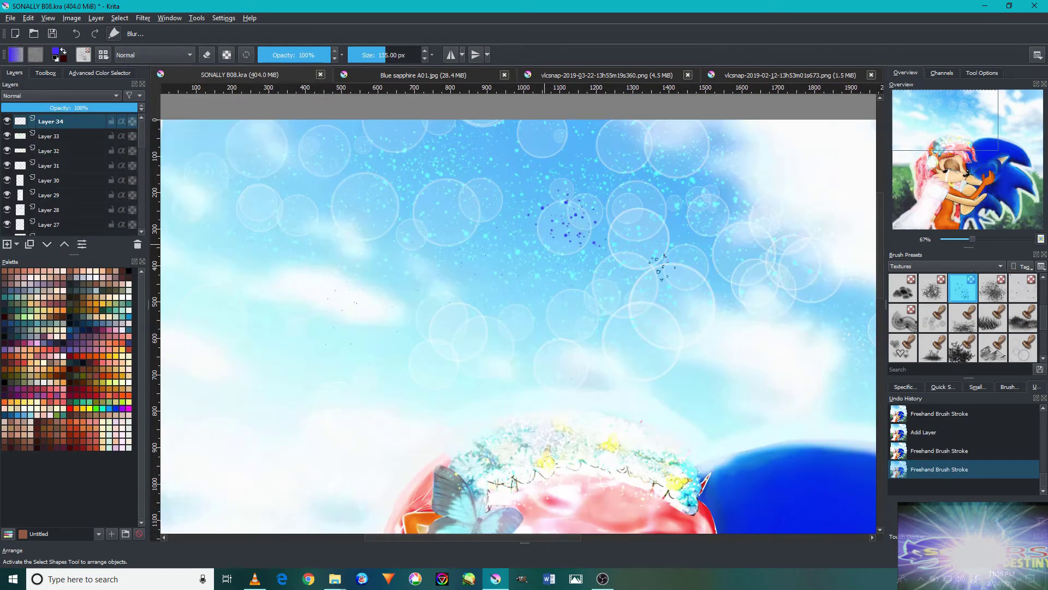
{"action": "scroll", "coordinate": [970, 343], "scroll_direction": "up", "scroll_amount": 2}
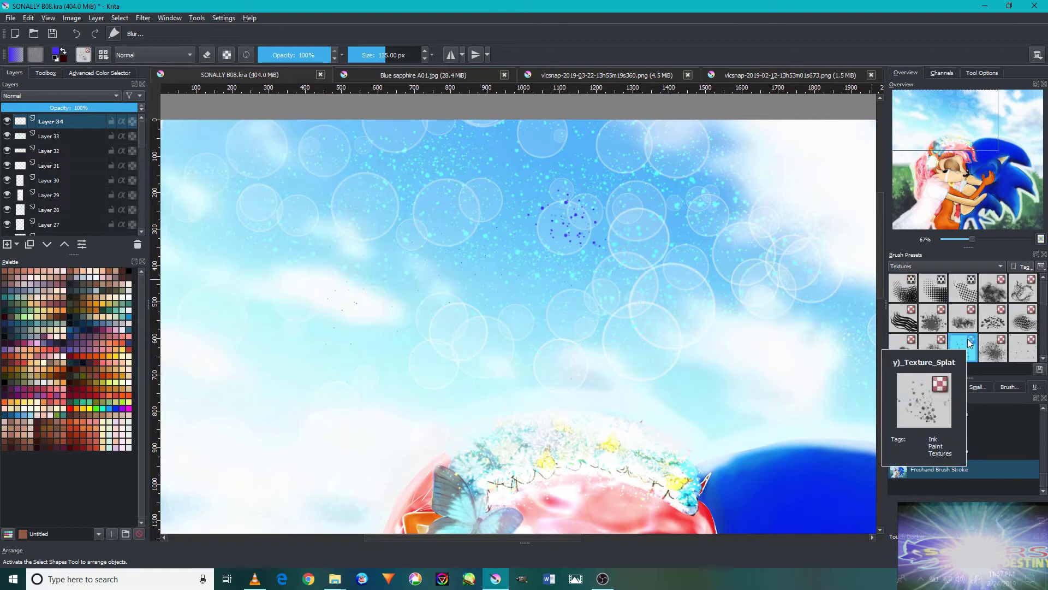
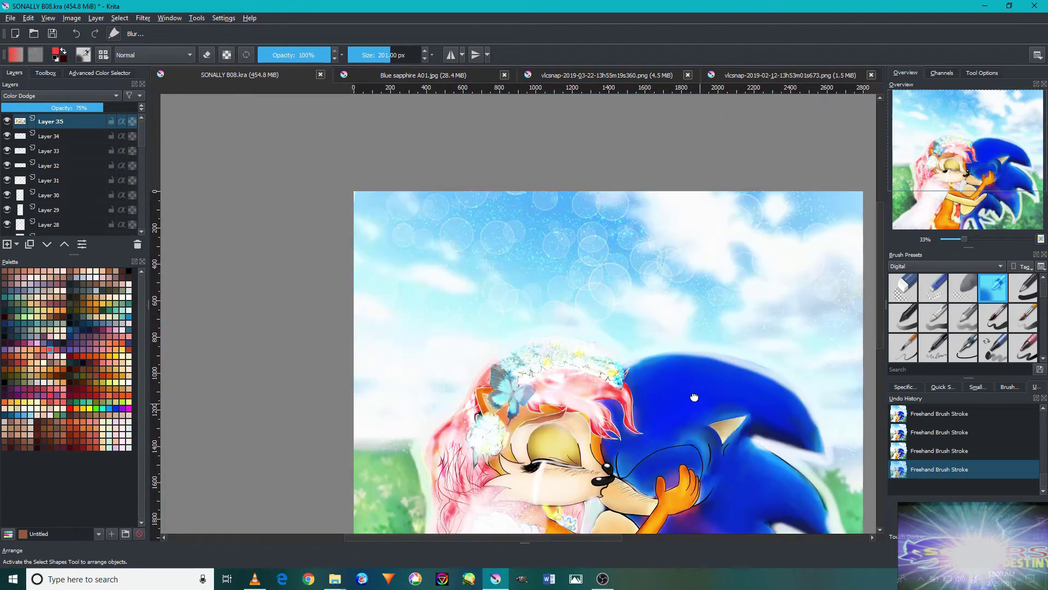
Switch Brush Presets to the Textures tag and pick a 165 px foliage stamp preset.
{"action": "left_click_drag", "start_coordinate": [694, 397], "coordinate": [573, 253]}
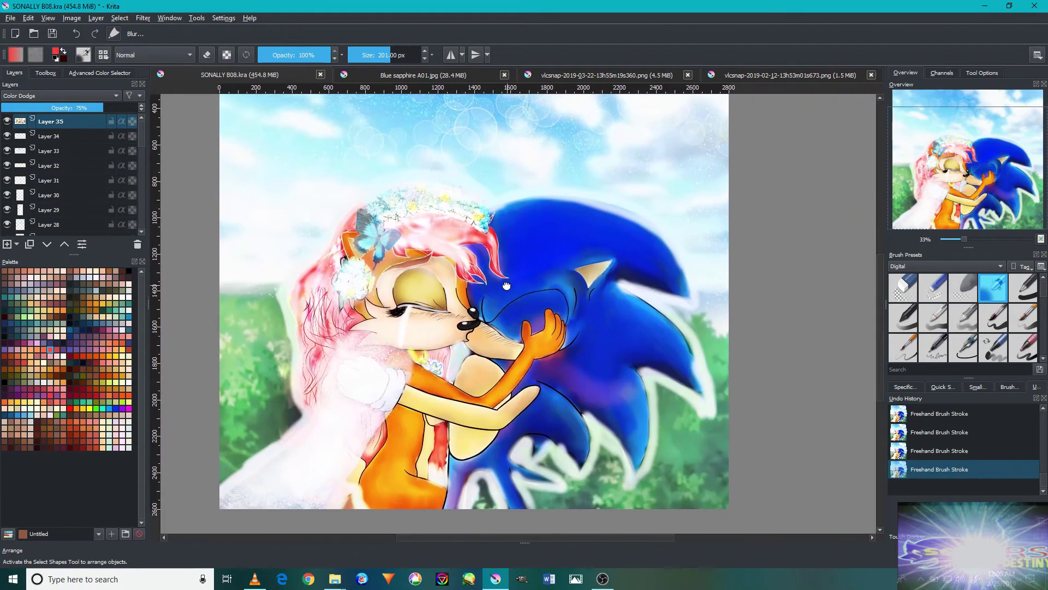
{"action": "left_click", "coordinate": [908, 266]}
{"action": "left_click", "coordinate": [969, 344]}
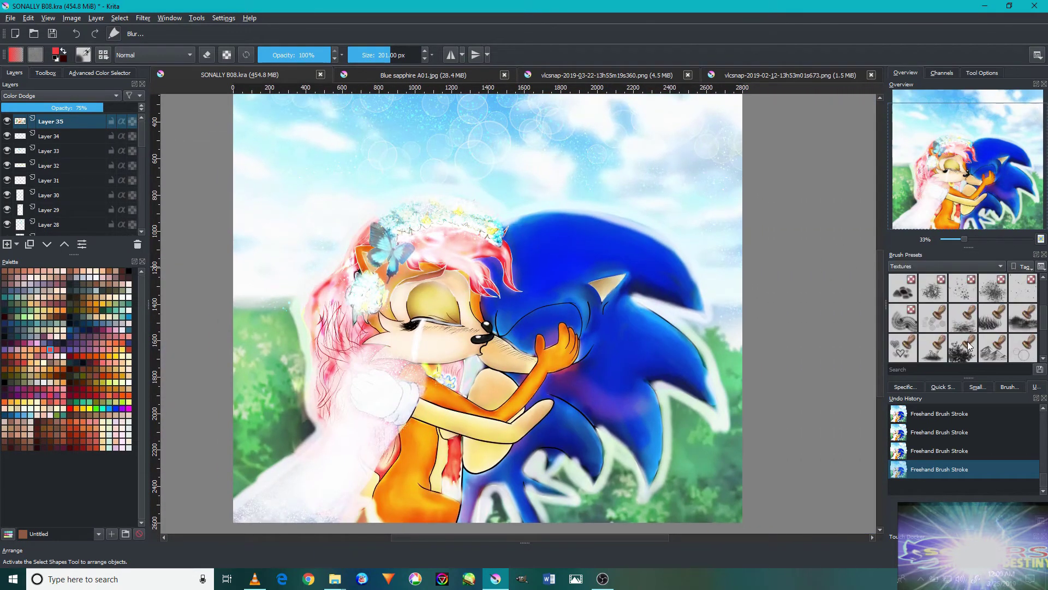
{"action": "scroll", "coordinate": [939, 360], "scroll_direction": "down", "scroll_amount": 1}
{"action": "left_click", "coordinate": [963, 316]}
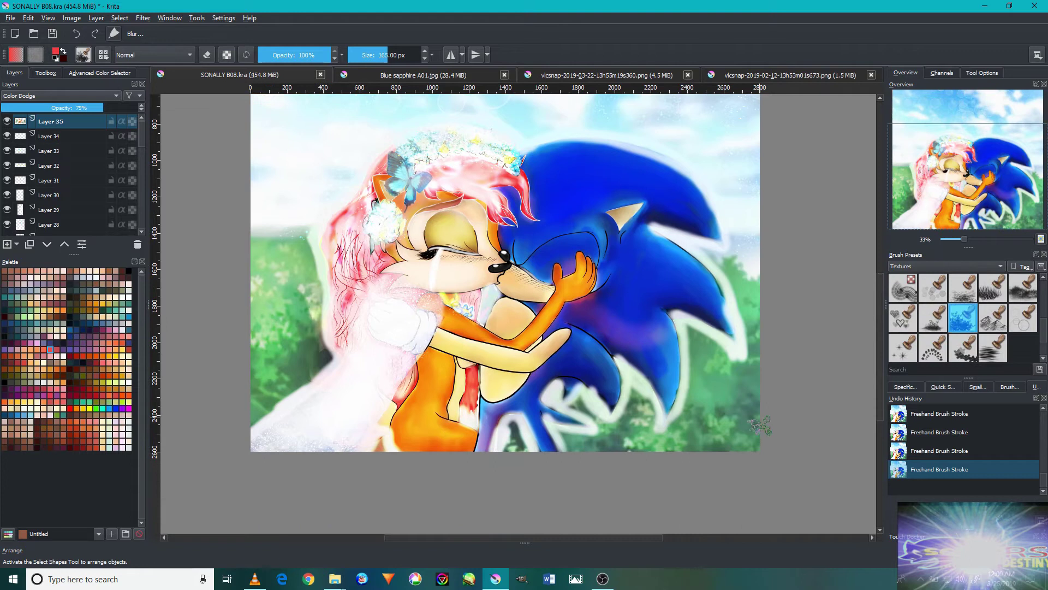
Dab red flower foliage along the bottom edge and add a new glow layer.
{"action": "scroll", "coordinate": [688, 461], "scroll_direction": "up", "scroll_amount": 5}
{"action": "scroll", "coordinate": [505, 394], "scroll_direction": "down", "scroll_amount": 5}
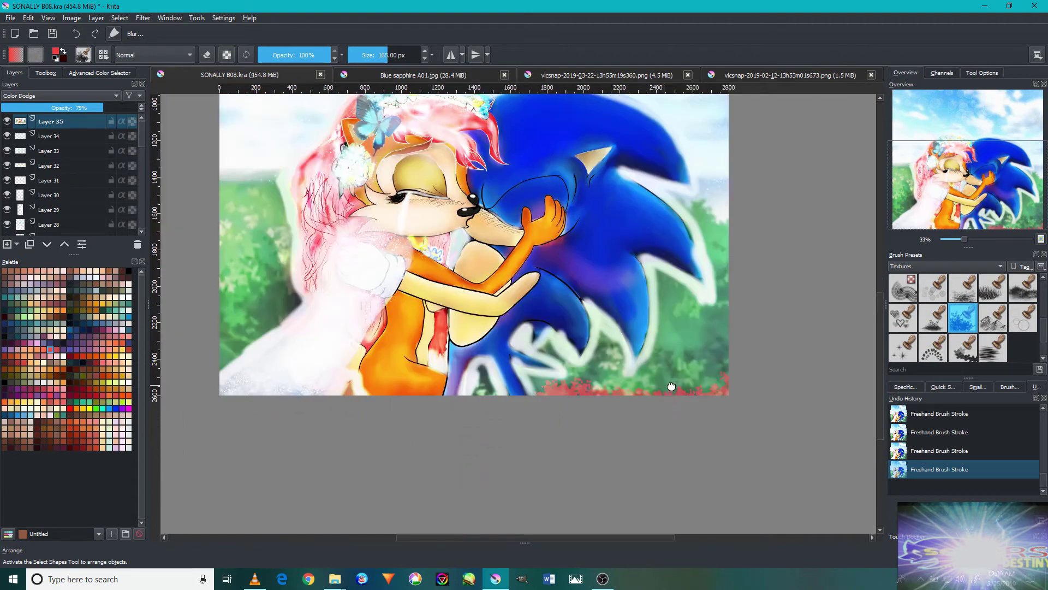
{"action": "scroll", "coordinate": [354, 381], "scroll_direction": "left", "scroll_amount": 3}
{"action": "scroll", "coordinate": [440, 304], "scroll_direction": "up", "scroll_amount": 5}
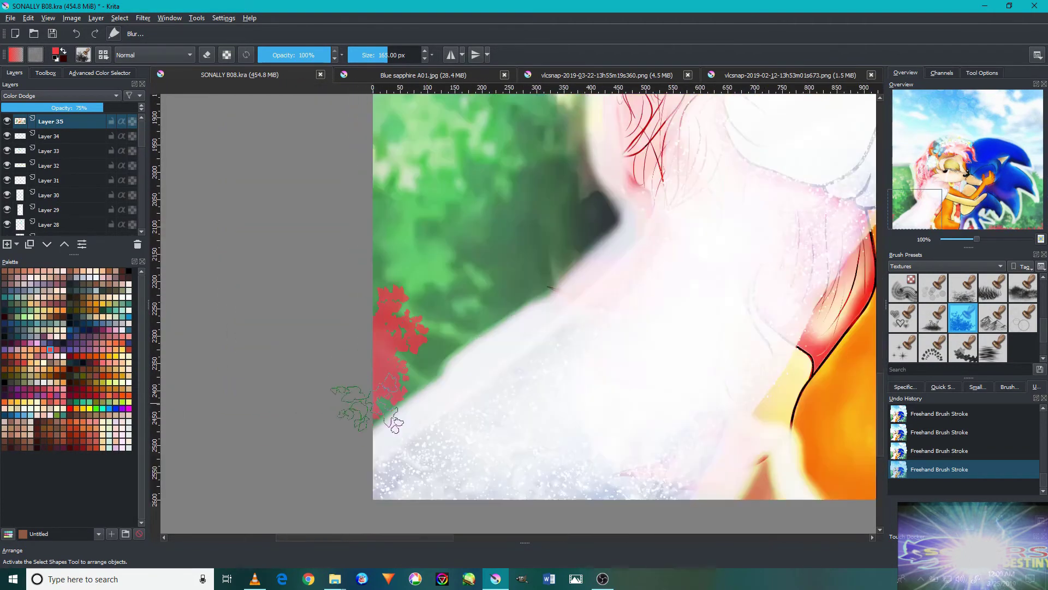
{"action": "scroll", "coordinate": [369, 234], "scroll_direction": "down", "scroll_amount": 6}
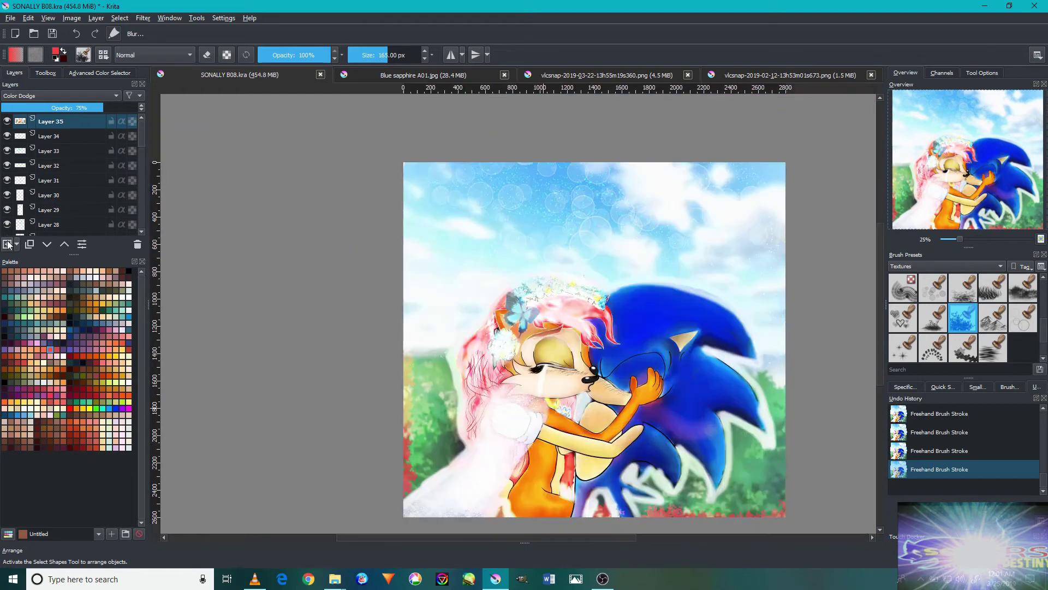
{"action": "left_click", "coordinate": [8, 245]}
{"action": "left_click", "coordinate": [431, 339]}
{"action": "left_click", "coordinate": [60, 96]}
Set Layer 36 to 63% opacity and dab sparkle texture around the flower crown and face.
{"action": "left_click_drag", "start_coordinate": [90, 108], "coordinate": [82, 107]}
{"action": "scroll", "coordinate": [507, 218], "scroll_direction": "up", "scroll_amount": 5}
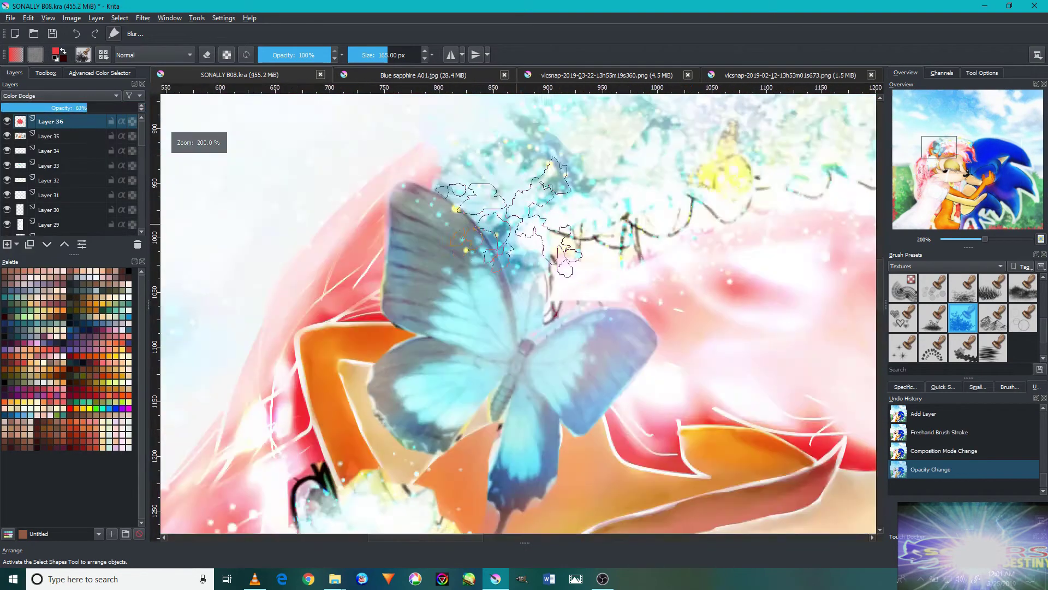
{"action": "scroll", "coordinate": [508, 219], "scroll_direction": "down", "scroll_amount": 2}
{"action": "left_click_drag", "start_coordinate": [486, 164], "coordinate": [546, 185]}
{"action": "left_click_drag", "start_coordinate": [415, 207], "coordinate": [480, 284]}
{"action": "scroll", "coordinate": [508, 273], "scroll_direction": "down", "scroll_amount": 3}
{"action": "scroll", "coordinate": [541, 494], "scroll_direction": "up", "scroll_amount": 3}
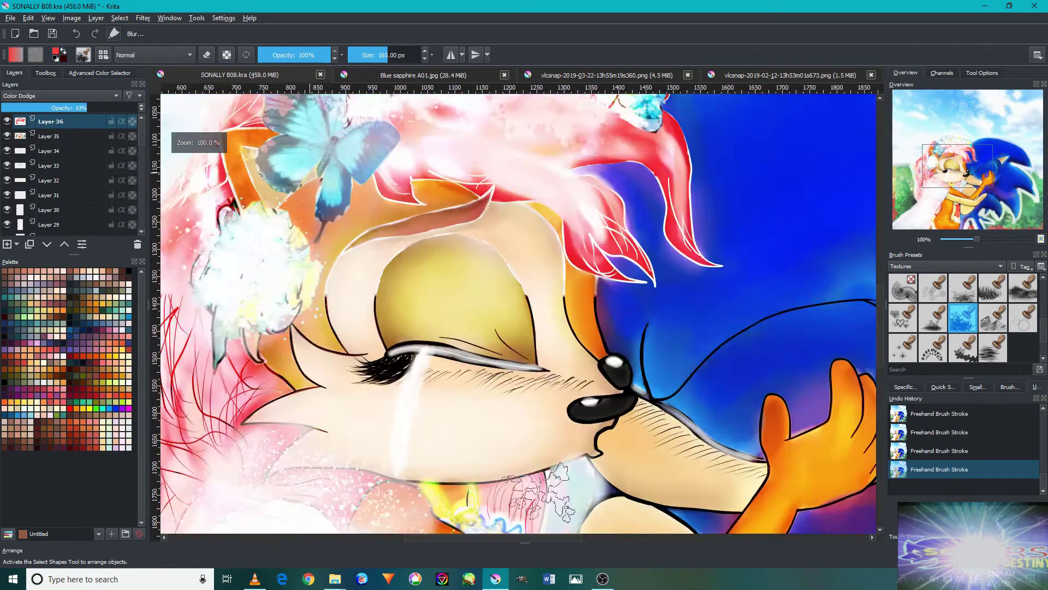
{"action": "scroll", "coordinate": [541, 494], "scroll_direction": "down", "scroll_amount": 3}
{"action": "scroll", "coordinate": [363, 463], "scroll_direction": "up", "scroll_amount": 2}
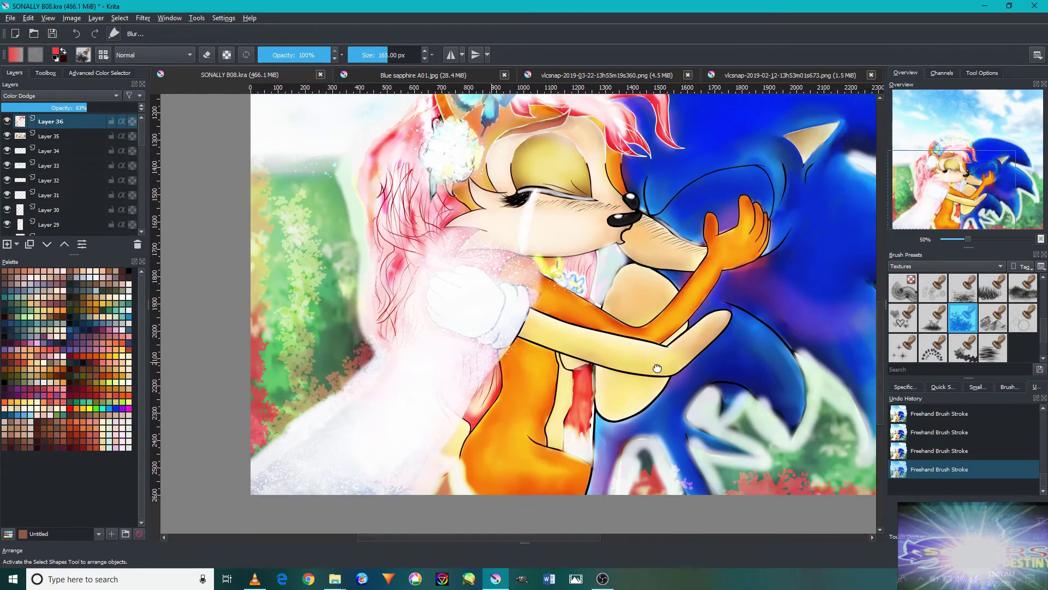
Switch to another texture brush and light cyan, stamping sparkles over the foliage and sky.
{"action": "left_click_drag", "start_coordinate": [949, 182], "coordinate": [957, 170]}
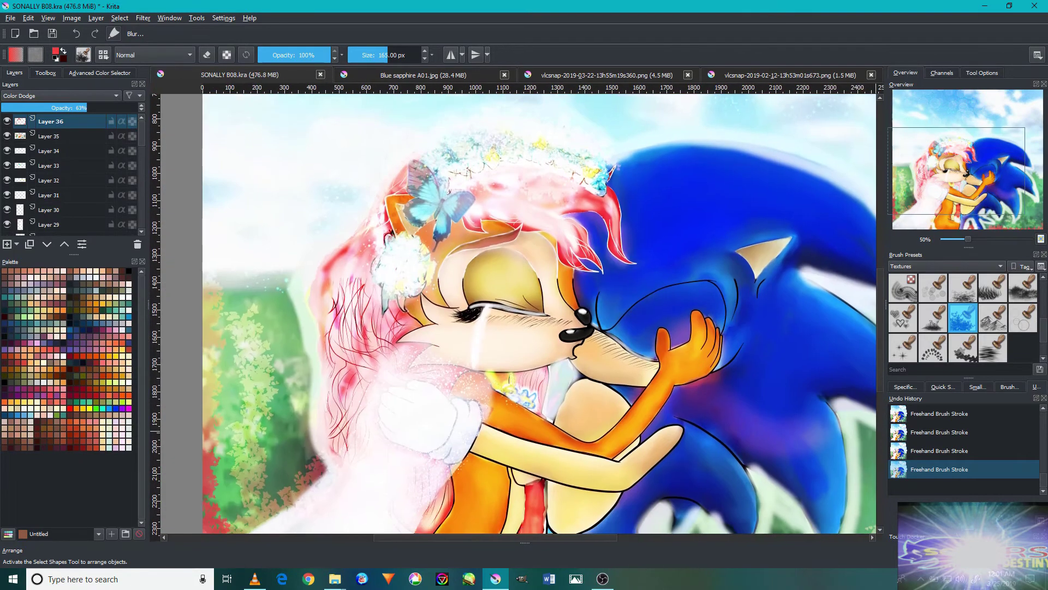
{"action": "left_click_drag", "start_coordinate": [417, 297], "coordinate": [494, 393]}
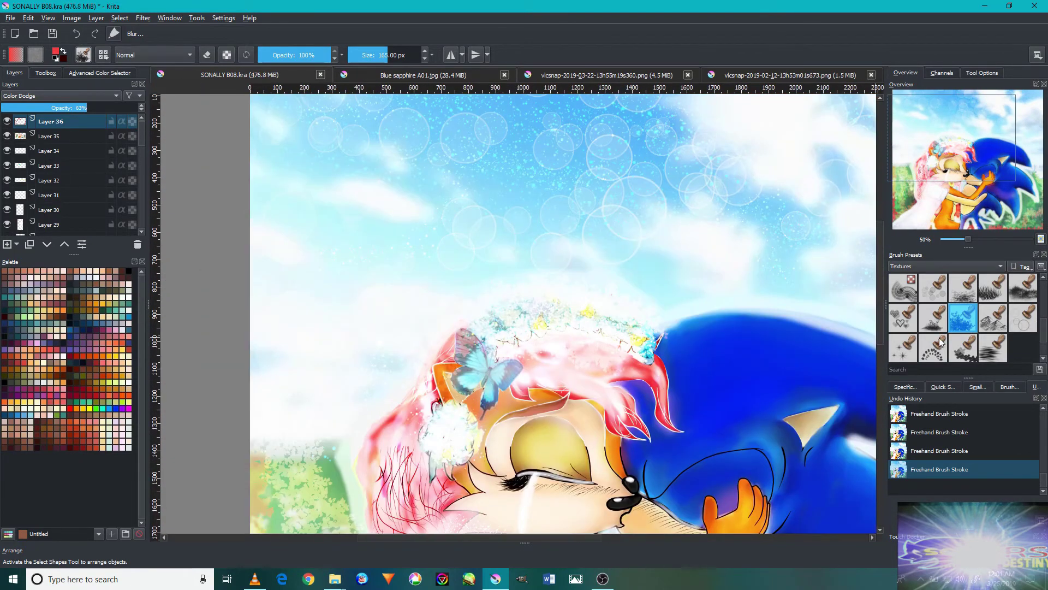
{"action": "scroll", "coordinate": [941, 342], "scroll_direction": "up", "scroll_amount": 2}
{"action": "left_click", "coordinate": [934, 288]}
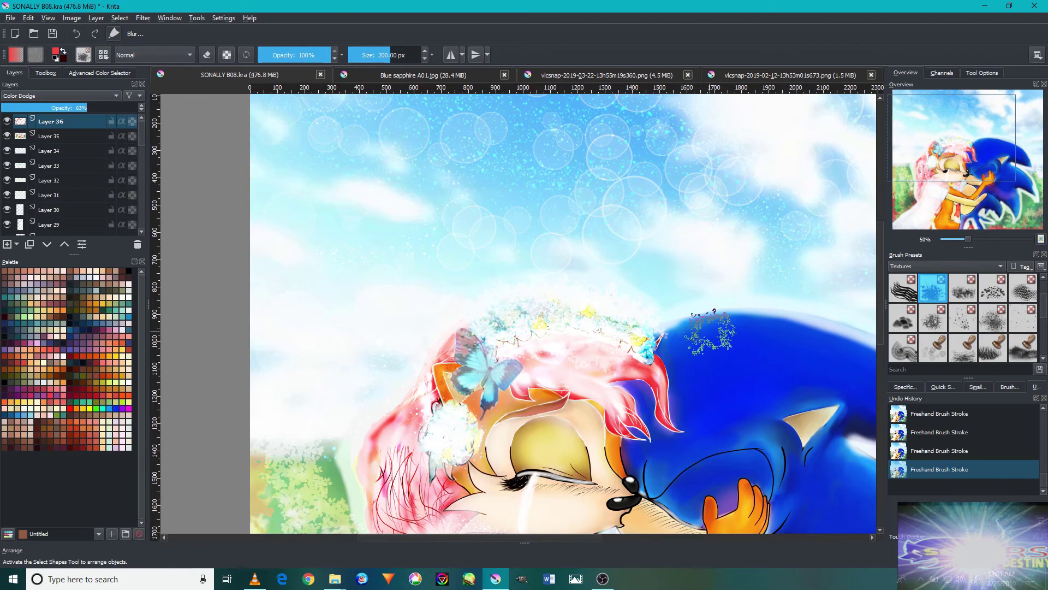
{"action": "scroll", "coordinate": [396, 414], "scroll_direction": "up", "scroll_amount": 3}
{"action": "left_click", "coordinate": [99, 73]}
{"action": "left_click", "coordinate": [142, 163]}
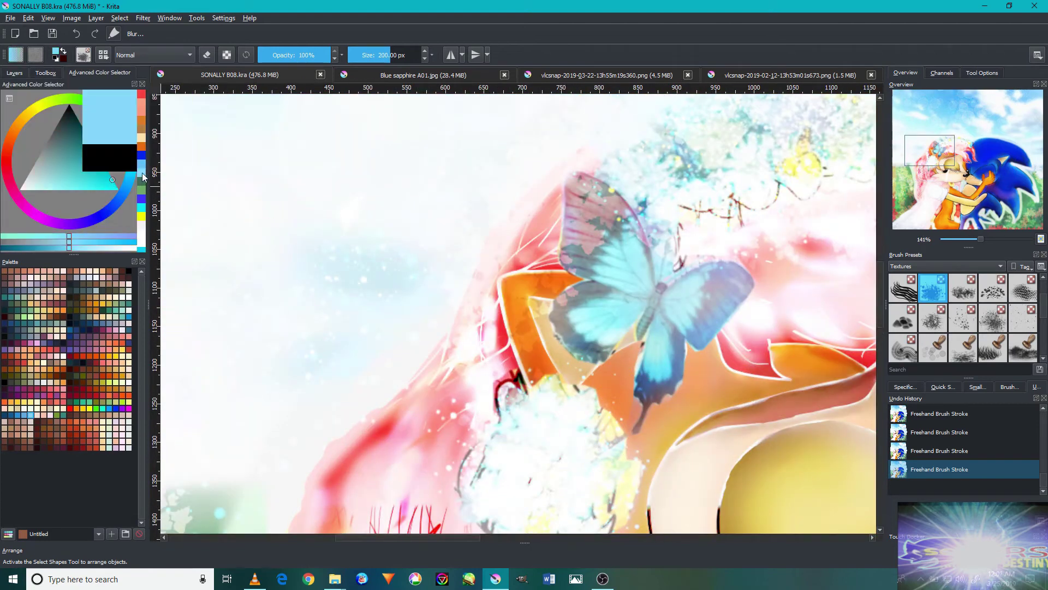
{"action": "scroll", "coordinate": [669, 226], "scroll_direction": "down", "scroll_amount": 2}
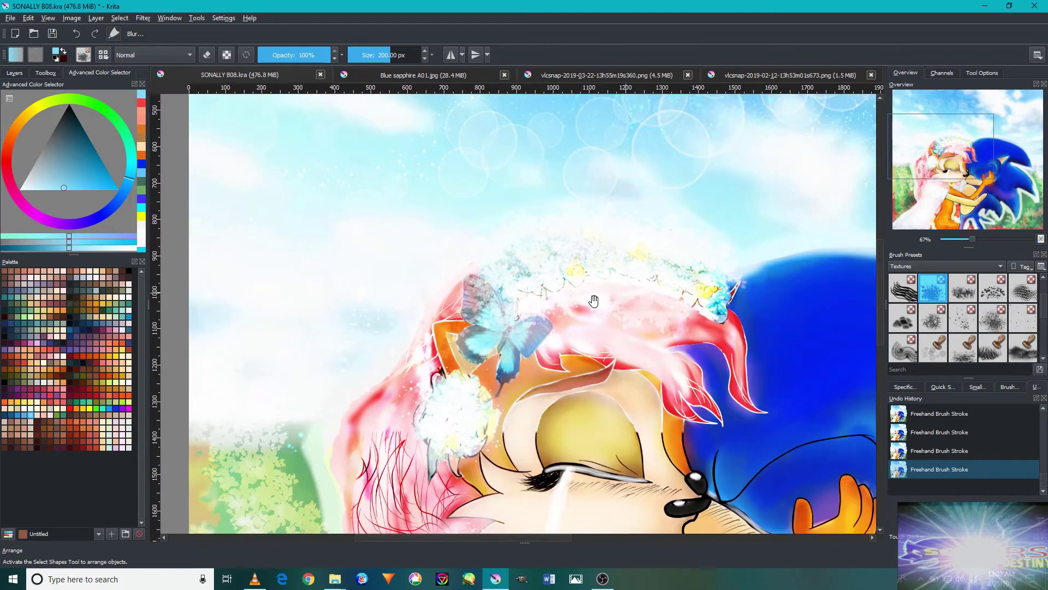
{"action": "left_click_drag", "start_coordinate": [682, 277], "coordinate": [593, 116]}
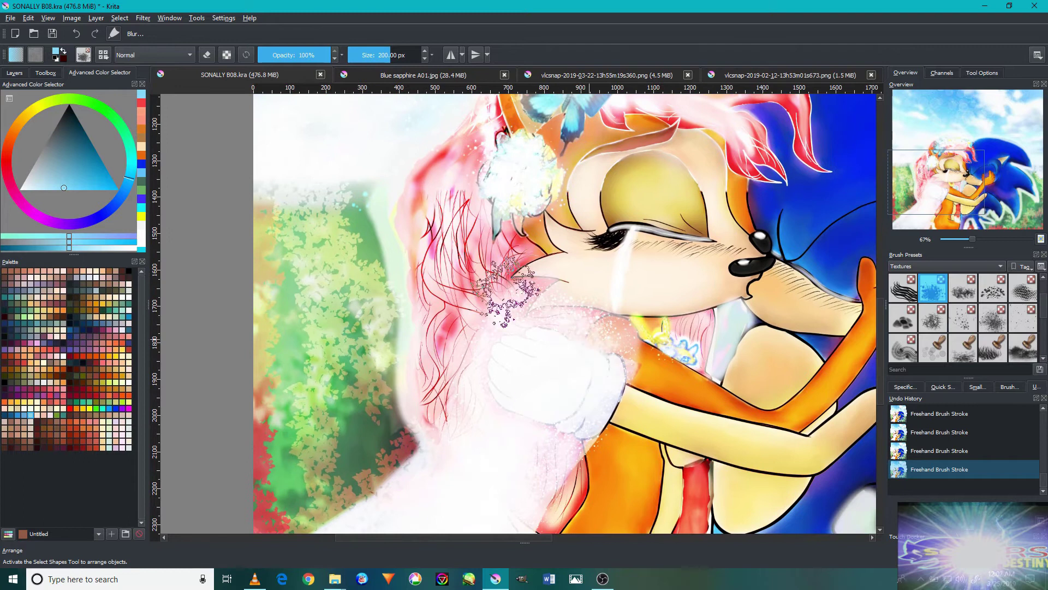
{"action": "scroll", "coordinate": [508, 289], "scroll_direction": "down", "scroll_amount": 1}
{"action": "scroll", "coordinate": [573, 355], "scroll_direction": "down", "scroll_amount": 1}
{"action": "scroll", "coordinate": [687, 495], "scroll_direction": "down", "scroll_amount": 1}
{"action": "left_click", "coordinate": [14, 73]}
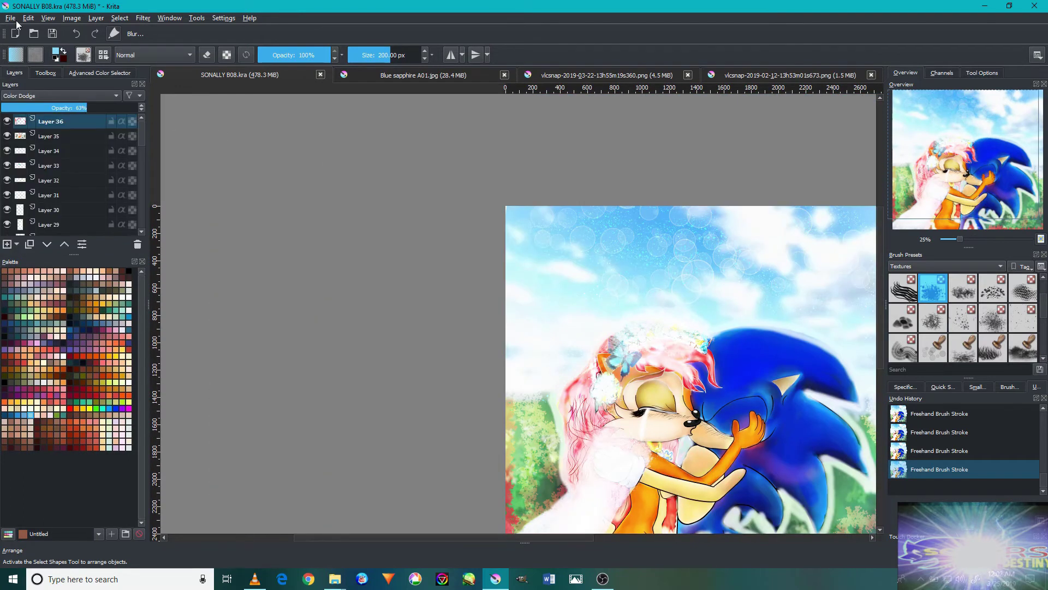
Save the painting under the new name SONALLY B09.
{"action": "key", "text": "ctrl+shift+s"}
{"action": "key", "text": "BackSpace"}
{"action": "type", "text": "9"}
{"action": "key", "text": "Return"}
Add Layer 37 and brush blue over the whole scene with a large soft airbrush.
{"action": "left_click", "coordinate": [60, 95]}
{"action": "left_click", "coordinate": [32, 185]}
{"action": "left_click", "coordinate": [944, 266]}
{"action": "left_click", "coordinate": [928, 229]}
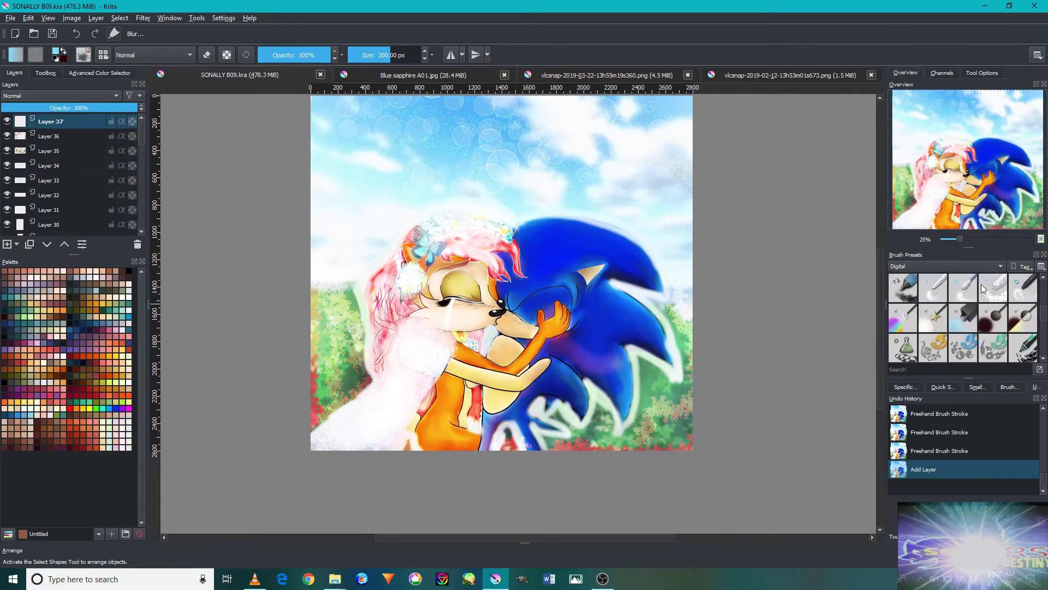
{"action": "left_click", "coordinate": [993, 288]}
{"action": "scroll", "coordinate": [390, 348], "scroll_direction": "up", "scroll_amount": 3}
{"action": "left_click", "coordinate": [390, 347]}
Set the blue layer to Overlay blend mode at 40% opacity.
{"action": "left_click", "coordinate": [60, 95]}
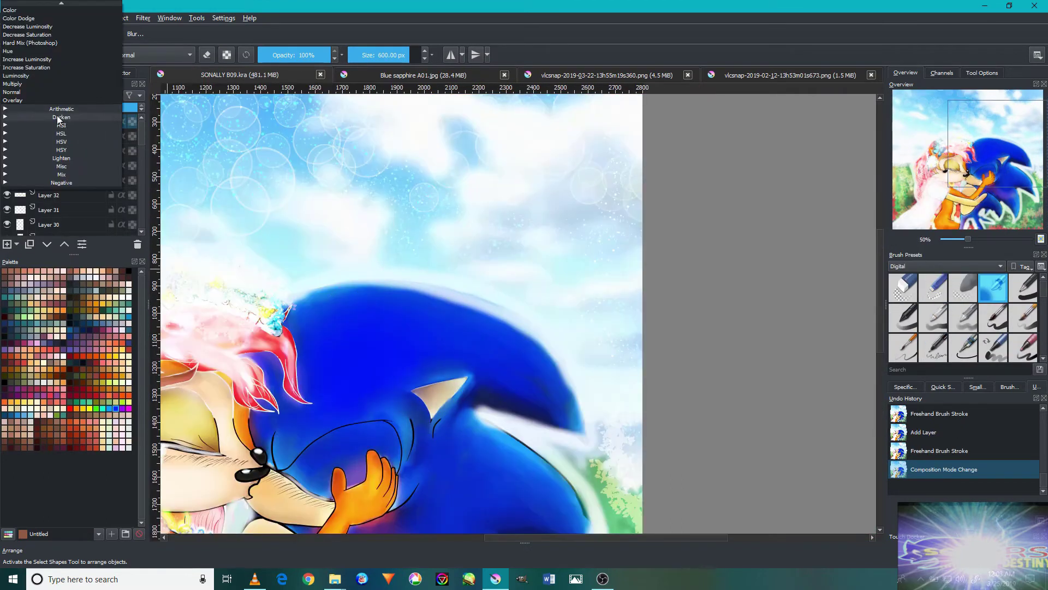
{"action": "left_click", "coordinate": [57, 119]}
{"action": "left_click_drag", "start_coordinate": [461, 417], "coordinate": [453, 284]}
{"action": "left_click_drag", "start_coordinate": [66, 102], "coordinate": [56, 107]}
{"action": "scroll", "coordinate": [413, 474], "scroll_direction": "down", "scroll_amount": 1}
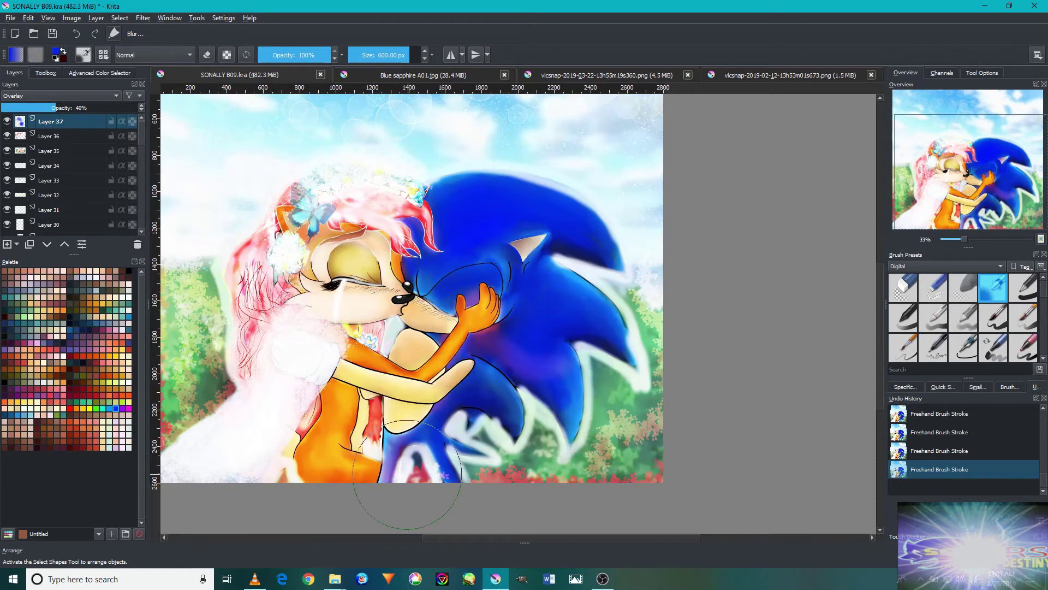
{"action": "scroll", "coordinate": [517, 230], "scroll_direction": "up", "scroll_amount": 1}
Sample a pink colour from the hair, briefly checking the Blue sapphire A01.jpg document.
{"action": "left_click_drag", "start_coordinate": [327, 246], "coordinate": [492, 229]}
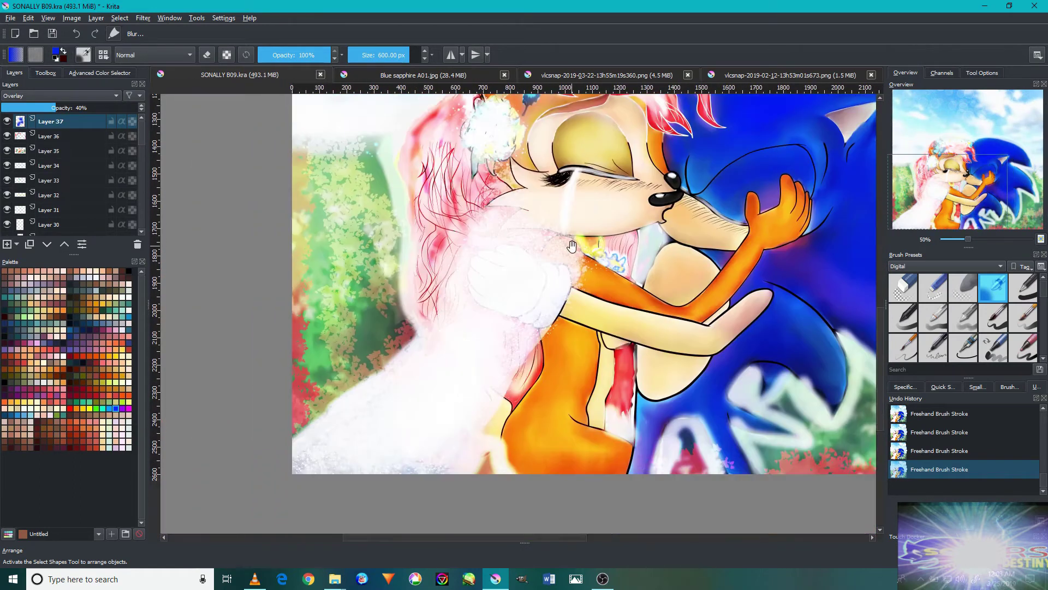
{"action": "left_click", "coordinate": [406, 220], "text": "ctrl"}
{"action": "key", "text": "ctrl+Tab"}
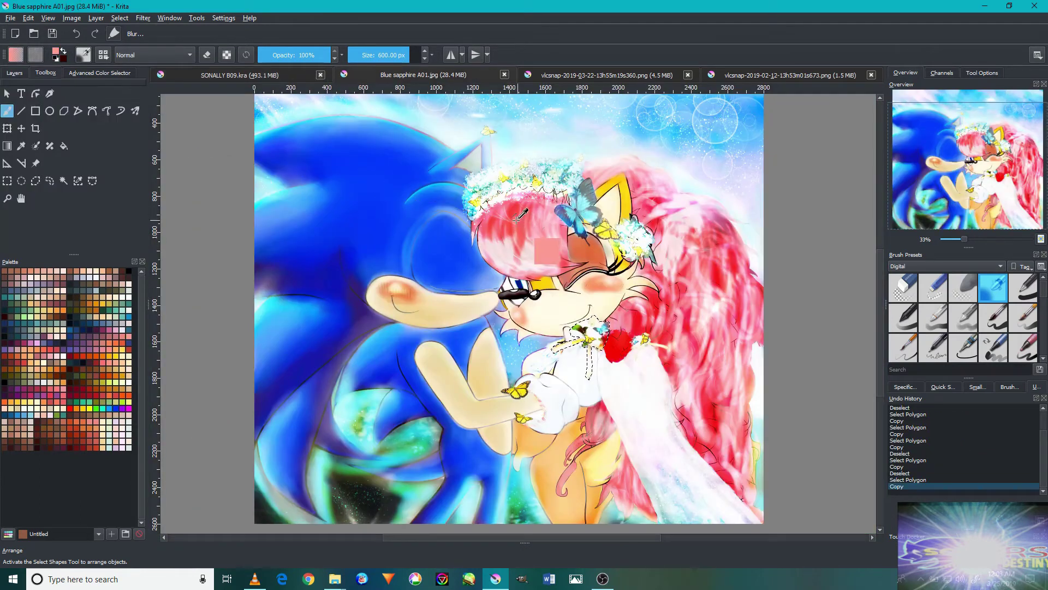
{"action": "left_click", "coordinate": [210, 76]}
{"action": "scroll", "coordinate": [546, 240], "scroll_direction": "down", "scroll_amount": 1}
{"action": "scroll", "coordinate": [546, 241], "scroll_direction": "down", "scroll_amount": 2}
Add Layer 38 and brush pink over the hair.
{"action": "key", "text": "Insert"}
{"action": "scroll", "coordinate": [538, 374], "scroll_direction": "up", "scroll_amount": 4}
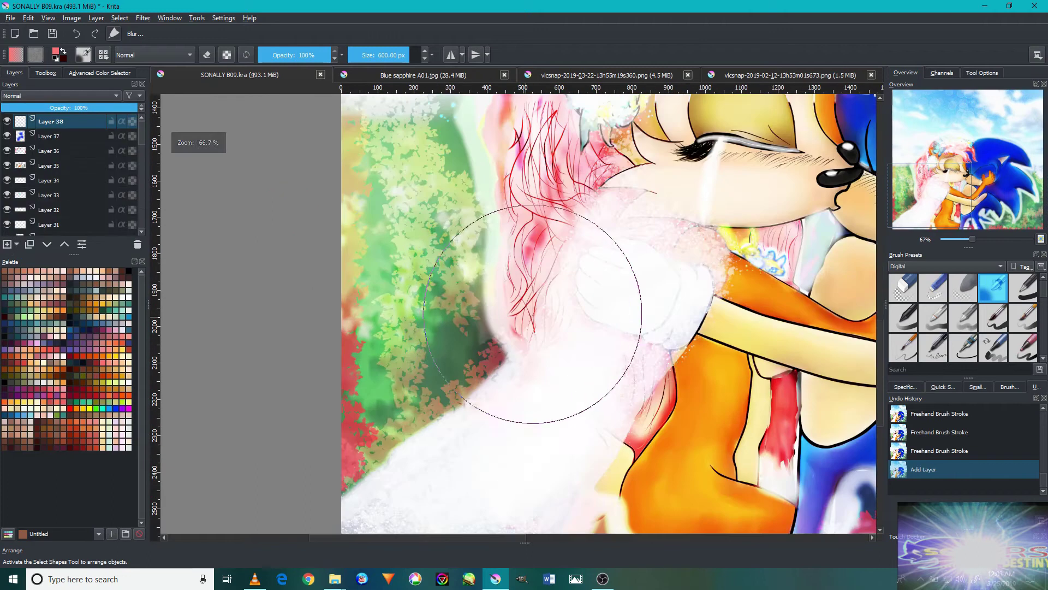
{"action": "left_click_drag", "start_coordinate": [367, 344], "coordinate": [355, 355]}
{"action": "left_click", "coordinate": [60, 95]}
{"action": "left_click", "coordinate": [60, 95]}
{"action": "left_click", "coordinate": [61, 165]}
{"action": "left_click", "coordinate": [90, 108]}
{"action": "left_click_drag", "start_coordinate": [301, 283], "coordinate": [333, 230]}
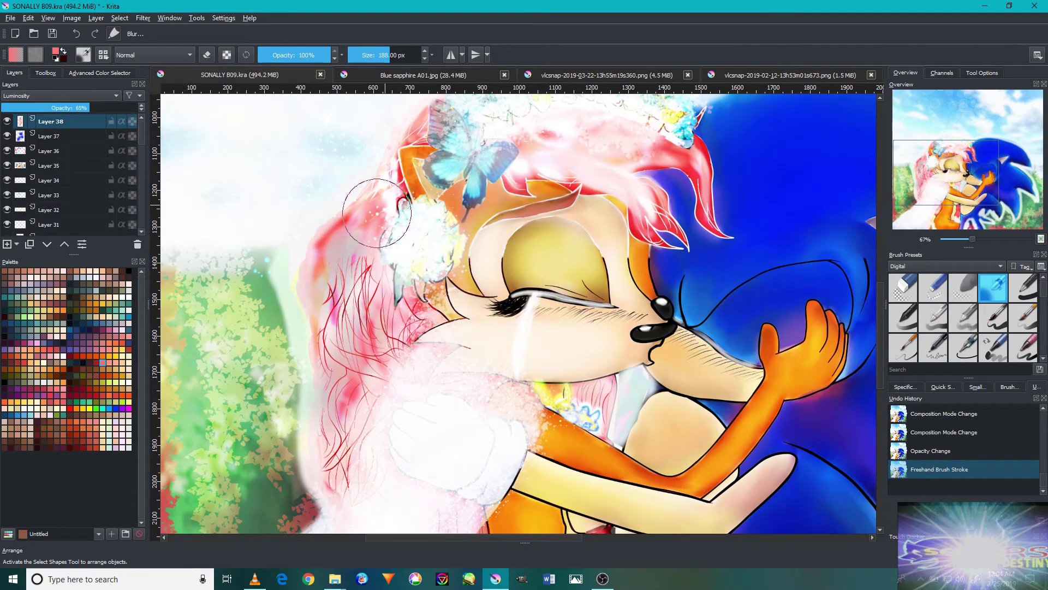
Make the pink layer a 46% Color Dodge glow around the hair and butterfly.
{"action": "scroll", "coordinate": [377, 213], "scroll_direction": "up", "scroll_amount": 5}
{"action": "scroll", "coordinate": [411, 220], "scroll_direction": "down", "scroll_amount": 3}
{"action": "left_click_drag", "start_coordinate": [411, 220], "coordinate": [382, 273]}
{"action": "scroll", "coordinate": [415, 284], "scroll_direction": "down", "scroll_amount": 5}
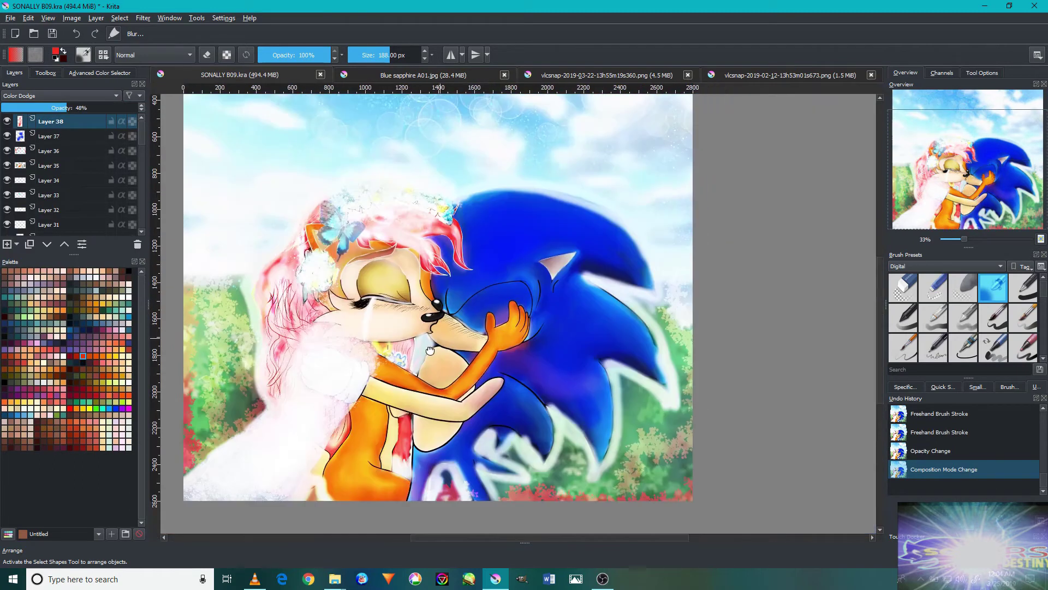
{"action": "left_click_drag", "start_coordinate": [430, 351], "coordinate": [549, 481]}
{"action": "scroll", "coordinate": [550, 318], "scroll_direction": "up", "scroll_amount": 3}
{"action": "left_click_drag", "start_coordinate": [359, 393], "coordinate": [515, 428]}
{"action": "left_click_drag", "start_coordinate": [569, 382], "coordinate": [509, 416]}
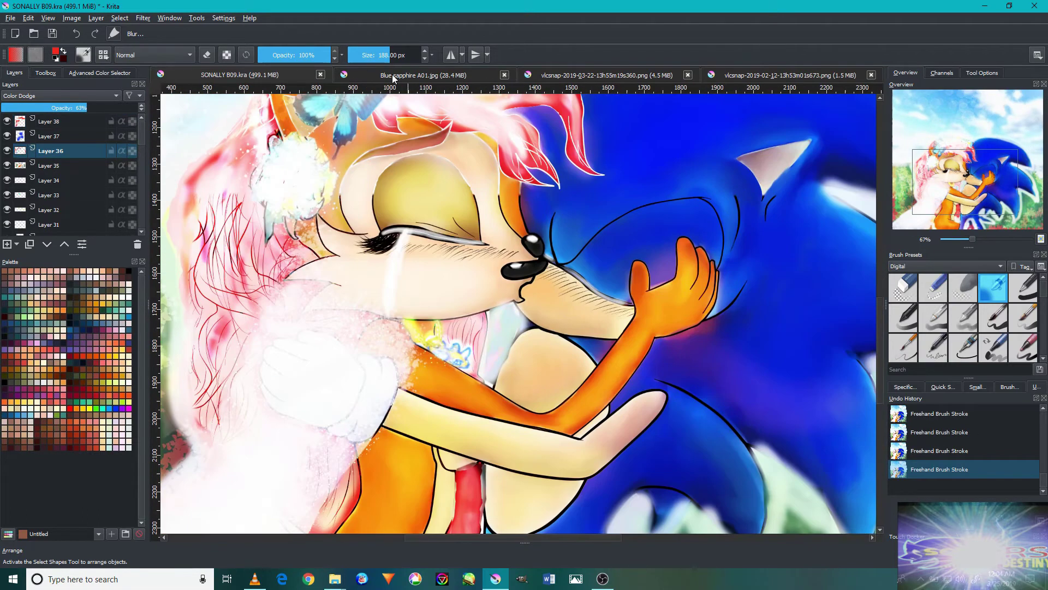
Add a new layer above Layer 38 and pick pure white as the paint colour.
{"action": "left_click", "coordinate": [57, 165]}
{"action": "left_click", "coordinate": [62, 125]}
{"action": "left_click", "coordinate": [7, 244]}
{"action": "left_click", "coordinate": [46, 73]}
{"action": "left_click", "coordinate": [100, 72]}
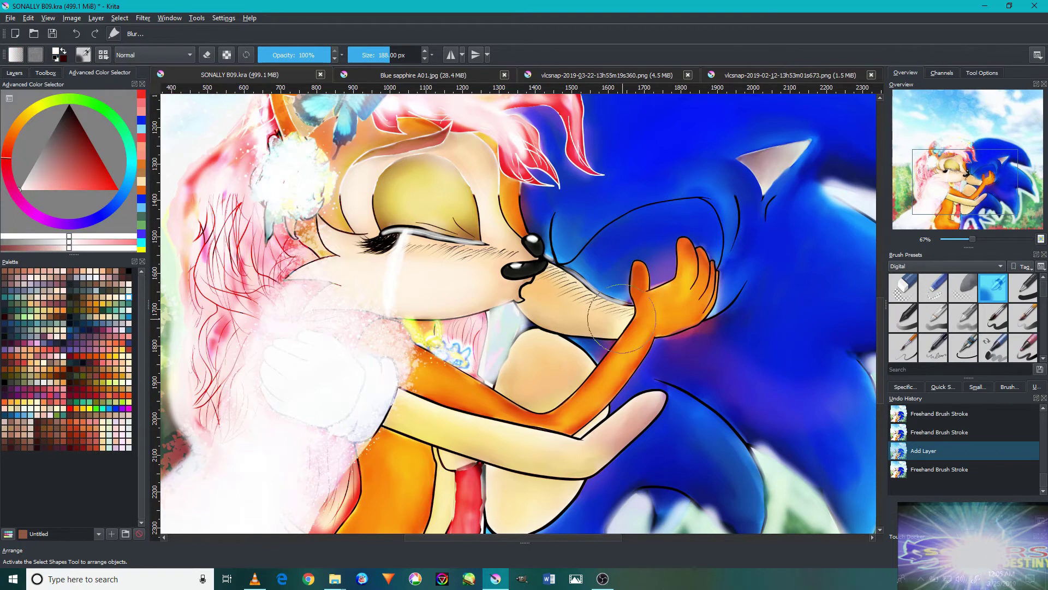
Set the new layer's blend mode to Luminosity.
{"action": "key", "text": "2"}
{"action": "left_click", "coordinate": [14, 72]}
{"action": "left_click", "coordinate": [62, 96]}
{"action": "left_click", "coordinate": [38, 160]}
{"action": "scroll", "coordinate": [518, 300], "scroll_direction": "up", "scroll_amount": 3}
{"action": "left_click", "coordinate": [905, 386]}
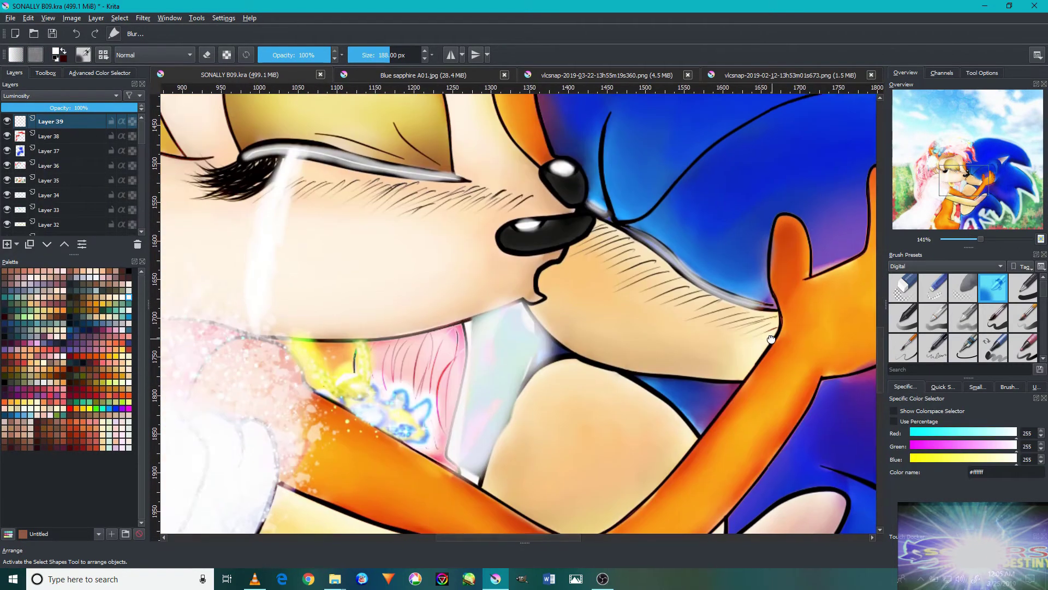
Paint a soft 44 px white highlight streak down the muzzle.
{"action": "left_click_drag", "start_coordinate": [668, 267], "coordinate": [700, 358]}
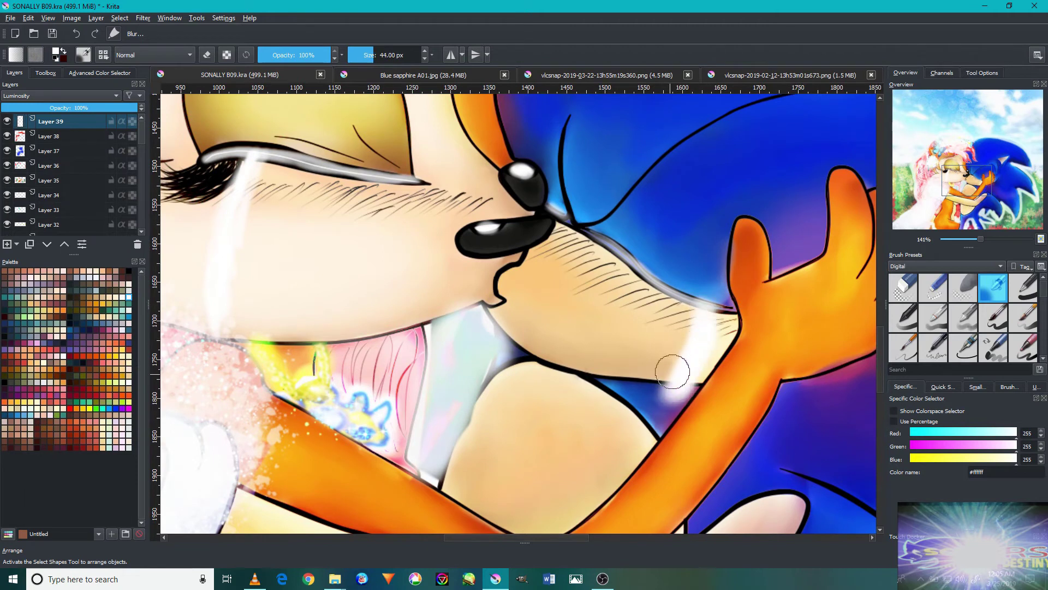
{"action": "scroll", "coordinate": [698, 333], "scroll_direction": "down", "scroll_amount": 5}
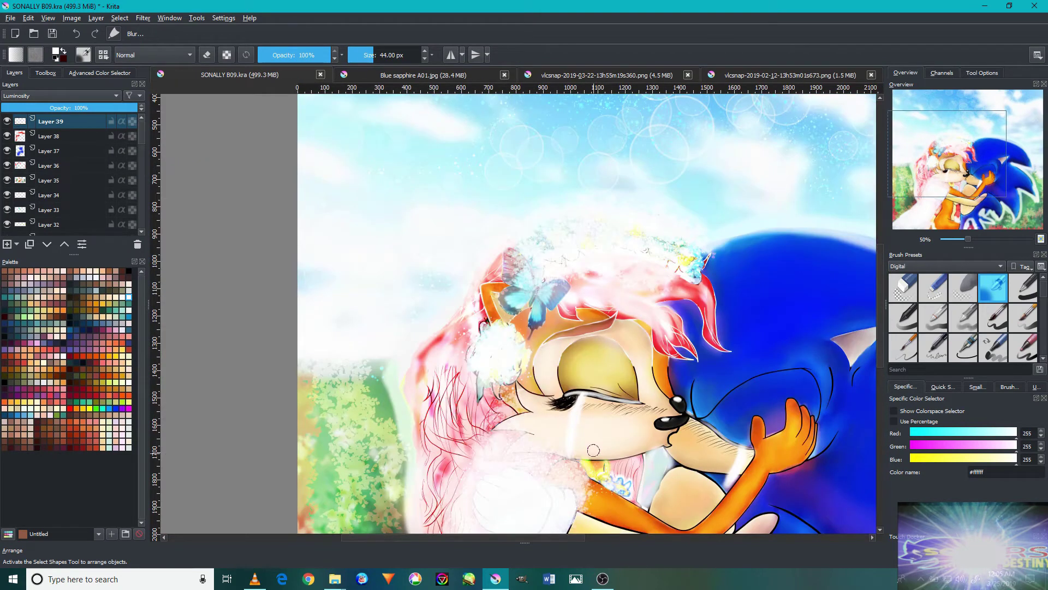
{"action": "left_click_drag", "start_coordinate": [636, 424], "coordinate": [595, 450]}
{"action": "scroll", "coordinate": [631, 476], "scroll_direction": "up", "scroll_amount": 6}
{"action": "scroll", "coordinate": [236, 238], "scroll_direction": "down", "scroll_amount": 4}
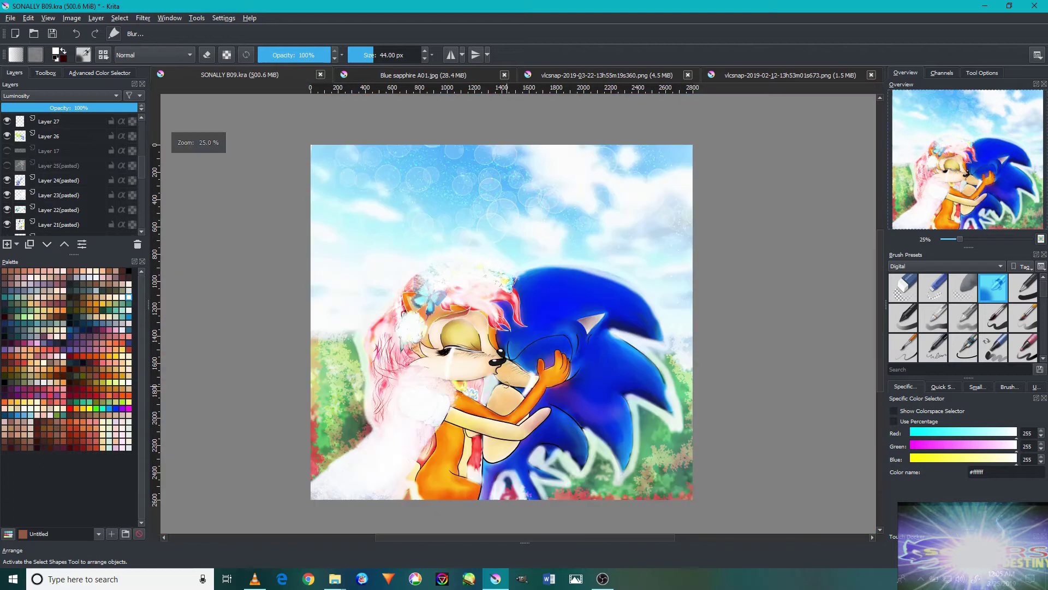
{"action": "scroll", "coordinate": [449, 398], "scroll_direction": "up", "scroll_amount": 5}
{"action": "scroll", "coordinate": [449, 398], "scroll_direction": "down", "scroll_amount": 3}
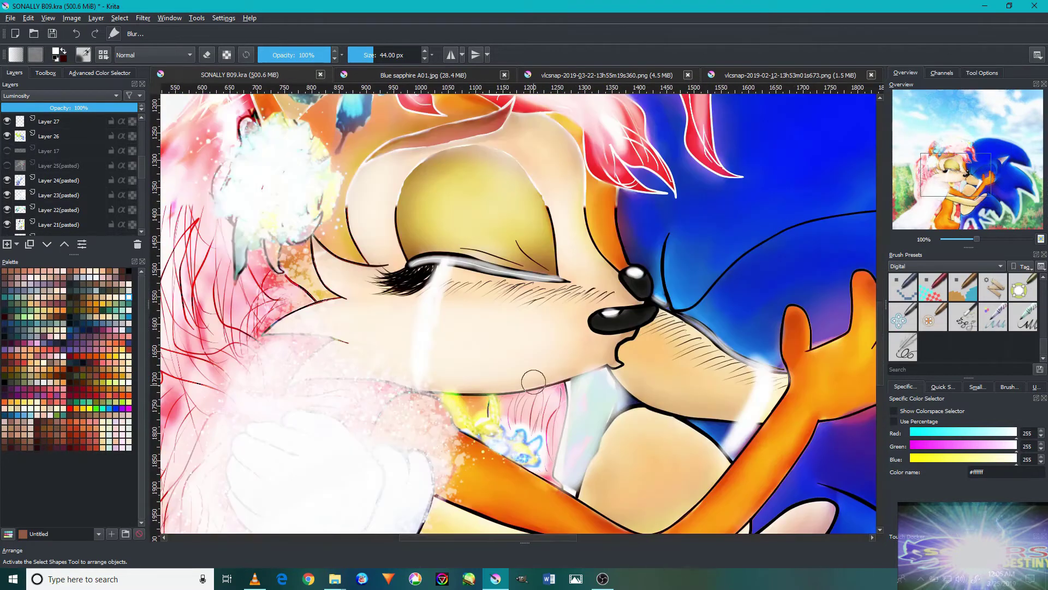
{"action": "left_click", "coordinate": [669, 361], "text": "ctrl"}
{"action": "left_click", "coordinate": [923, 266]}
{"action": "scroll", "coordinate": [743, 298], "scroll_direction": "down", "scroll_amount": 3}
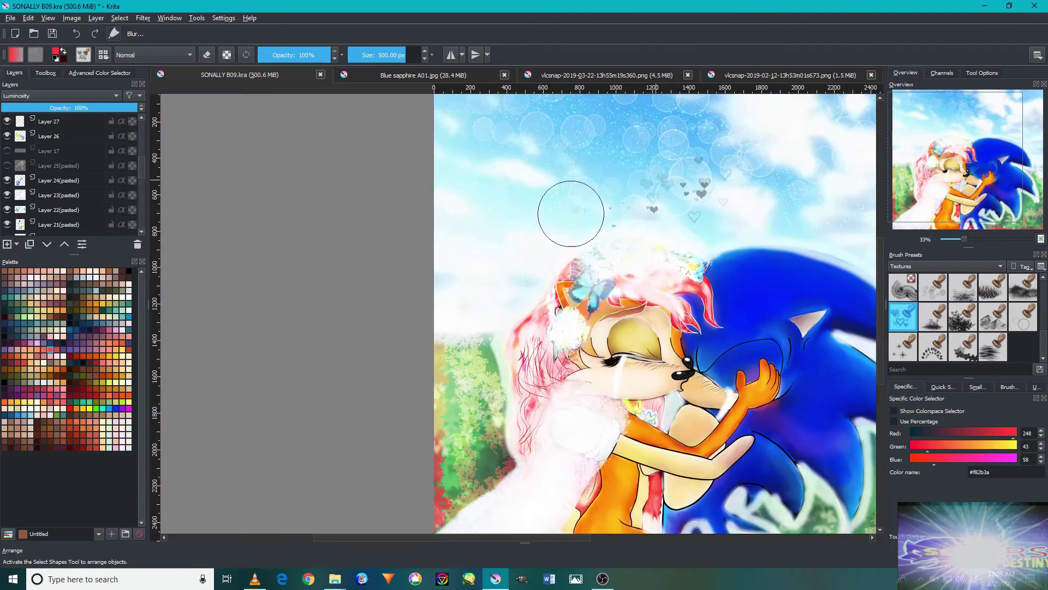
{"action": "scroll", "coordinate": [539, 254], "scroll_direction": "down", "scroll_amount": 2}
{"action": "scroll", "coordinate": [364, 185], "scroll_direction": "up", "scroll_amount": 3}
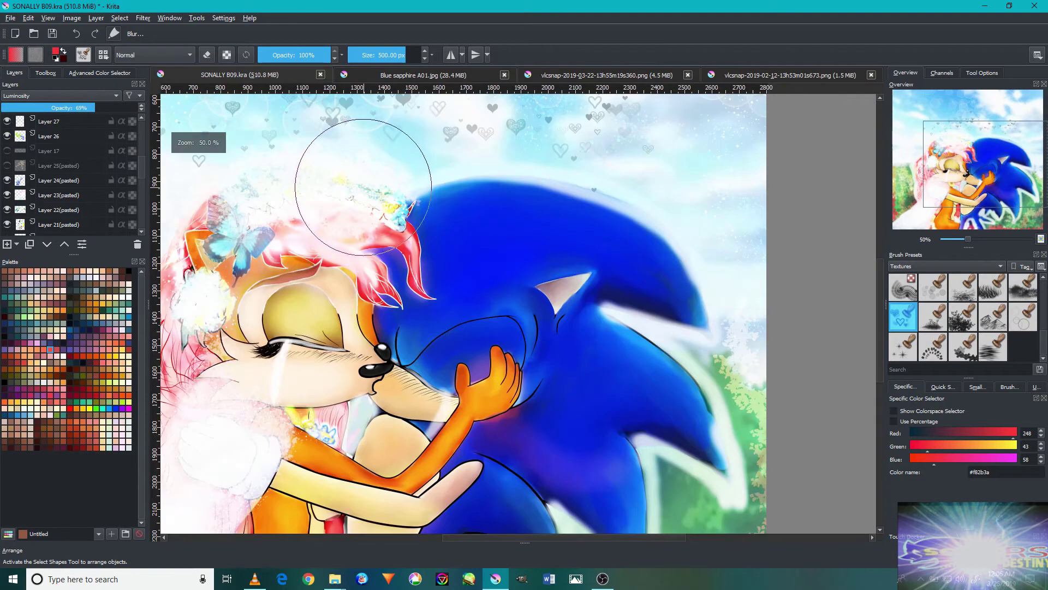
{"action": "scroll", "coordinate": [927, 268], "scroll_direction": "up", "scroll_amount": 3}
{"action": "scroll", "coordinate": [950, 358], "scroll_direction": "down", "scroll_amount": 2}
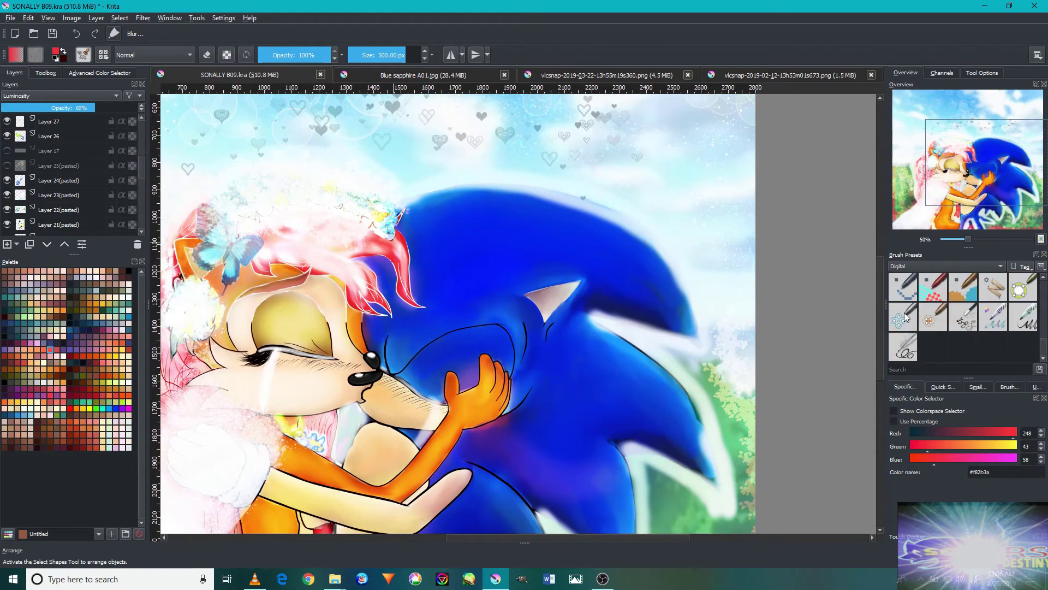
{"action": "left_click", "coordinate": [903, 317]}
{"action": "left_click_drag", "start_coordinate": [611, 268], "coordinate": [693, 393]}
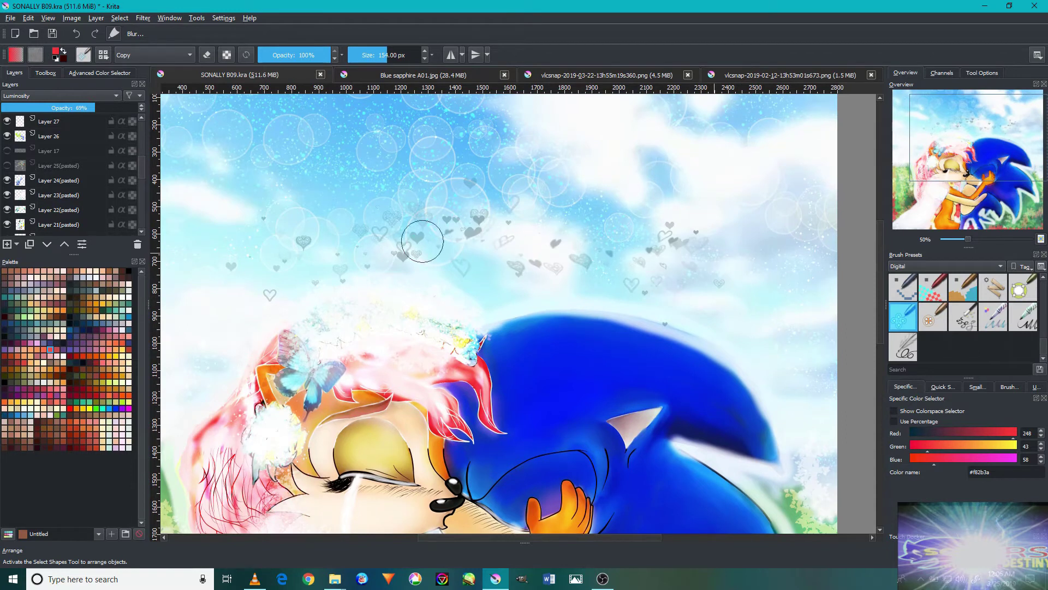
{"action": "scroll", "coordinate": [516, 438], "scroll_direction": "down", "scroll_amount": 1}
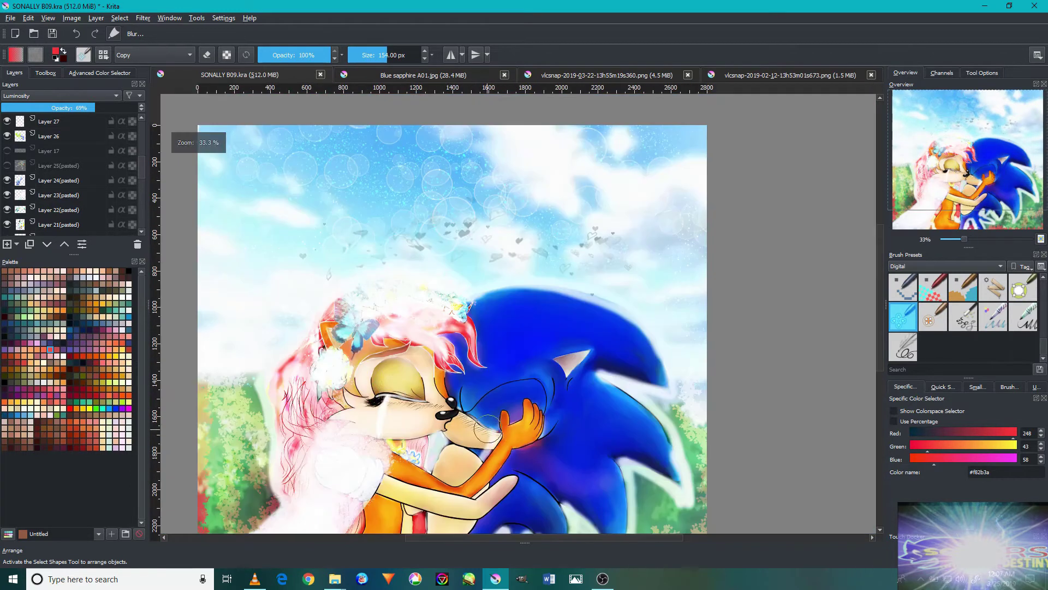
{"action": "scroll", "coordinate": [392, 386], "scroll_direction": "up", "scroll_amount": 5}
{"action": "scroll", "coordinate": [392, 385], "scroll_direction": "down", "scroll_amount": 5}
{"action": "left_click_drag", "start_coordinate": [539, 379], "coordinate": [549, 339]}
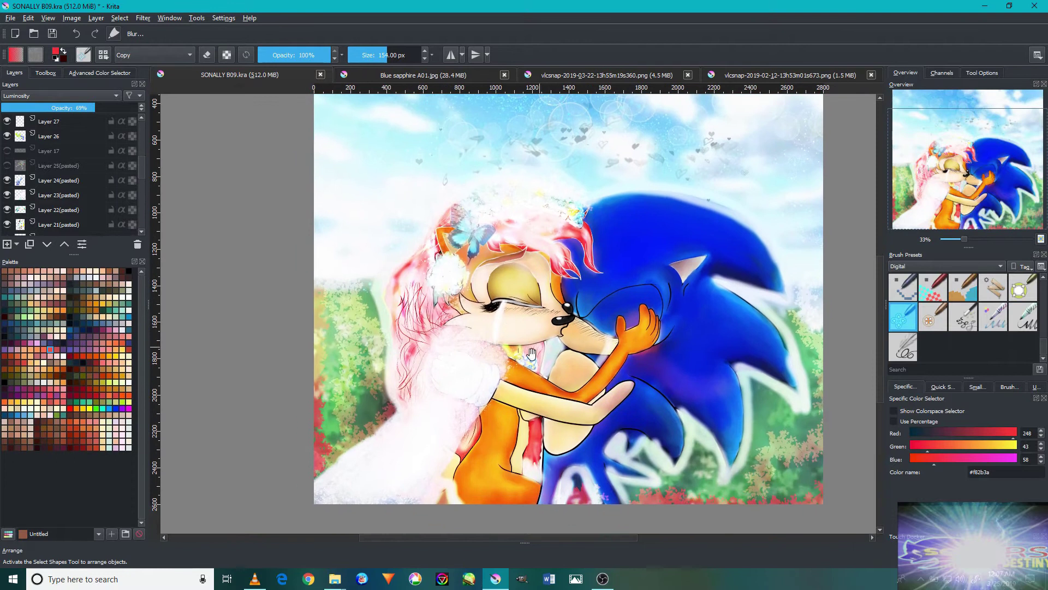
{"action": "left_click", "coordinate": [420, 76]}
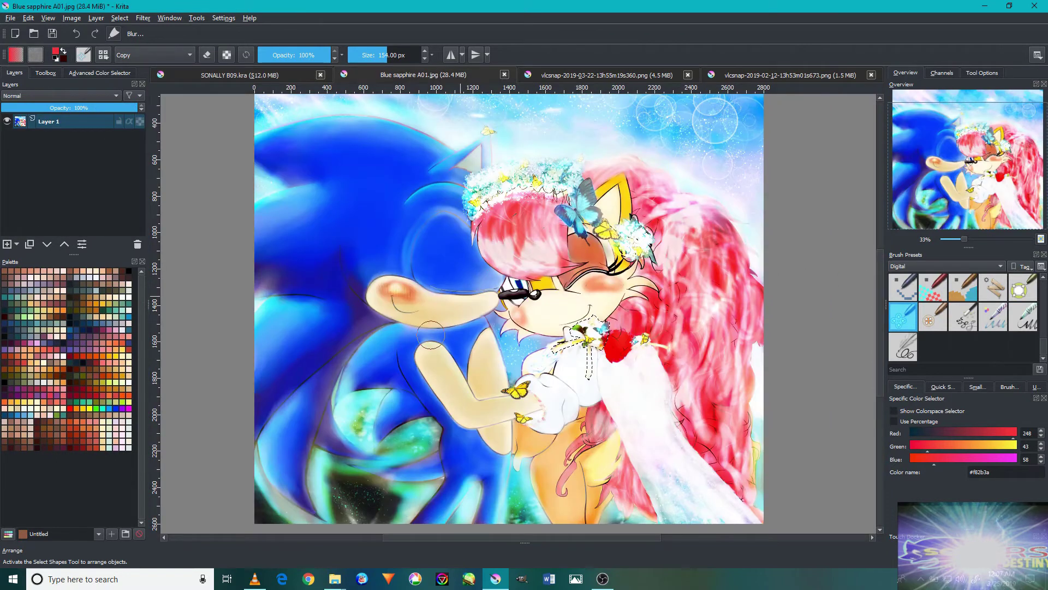
{"action": "key", "text": "ctrl+Tab"}
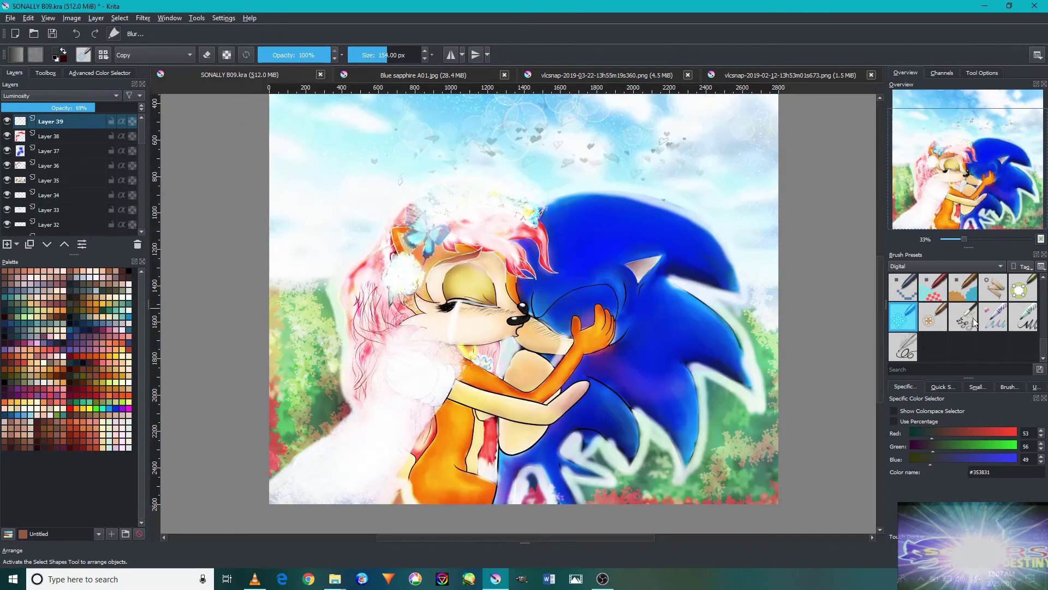
{"action": "scroll", "coordinate": [633, 110], "scroll_direction": "up", "scroll_amount": 1}
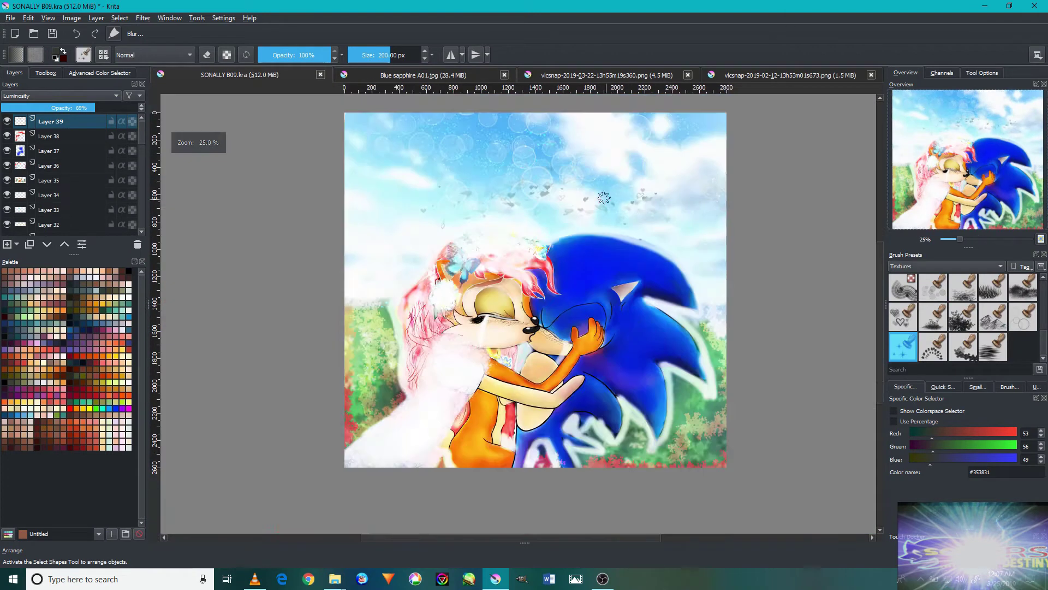
{"action": "left_click", "coordinate": [36, 95]}
Set the new layer to Color Dodge at 53% and sample sky blue from the painting.
{"action": "left_click", "coordinate": [44, 186]}
{"action": "scroll", "coordinate": [416, 192], "scroll_direction": "up", "scroll_amount": 1}
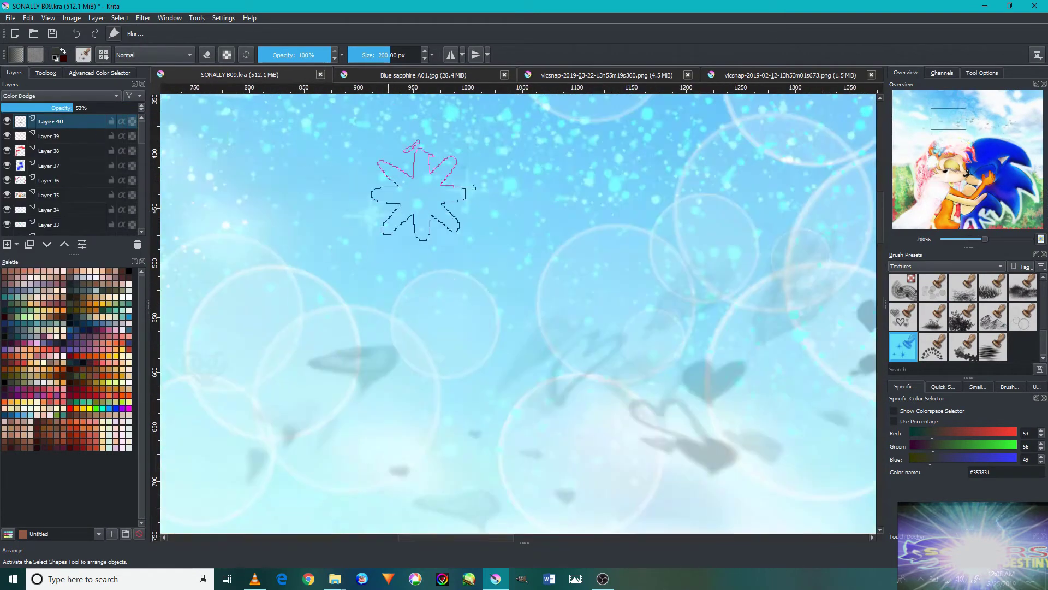
{"action": "scroll", "coordinate": [546, 273], "scroll_direction": "down", "scroll_amount": 2}
{"action": "scroll", "coordinate": [654, 298], "scroll_direction": "down", "scroll_amount": 1}
{"action": "left_click", "coordinate": [490, 254], "text": "ctrl"}
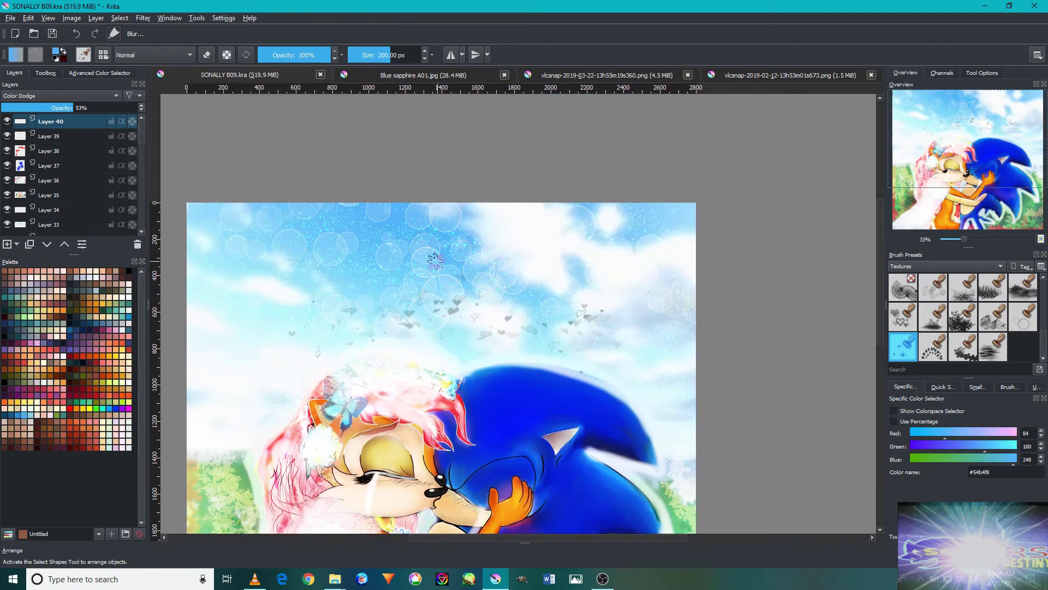
Pick a different texture brush for the sparkles.
{"action": "left_click_drag", "start_coordinate": [256, 197], "coordinate": [458, 89]}
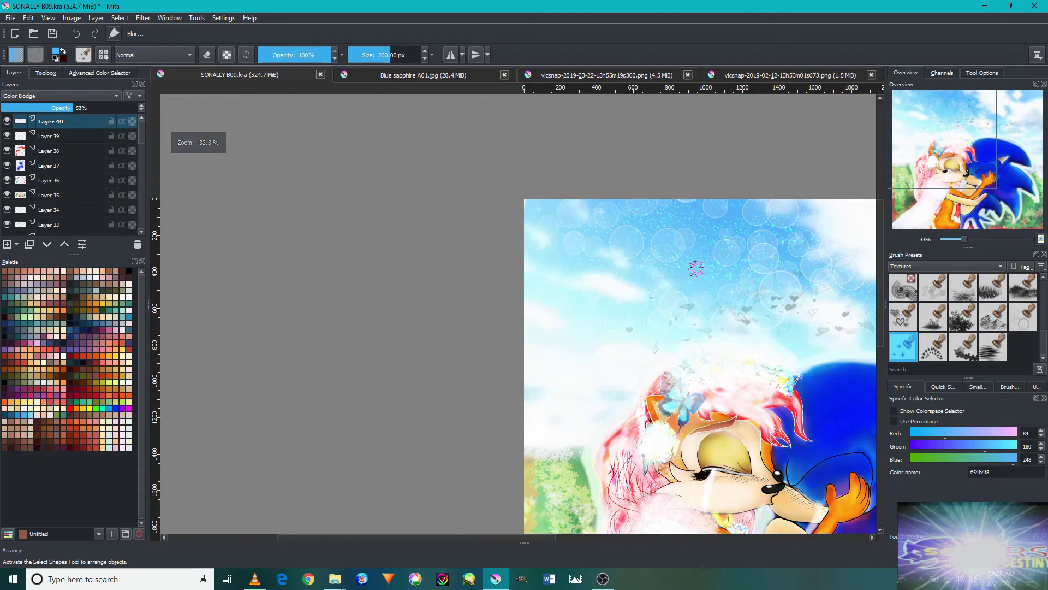
{"action": "scroll", "coordinate": [617, 306], "scroll_direction": "down", "scroll_amount": 1}
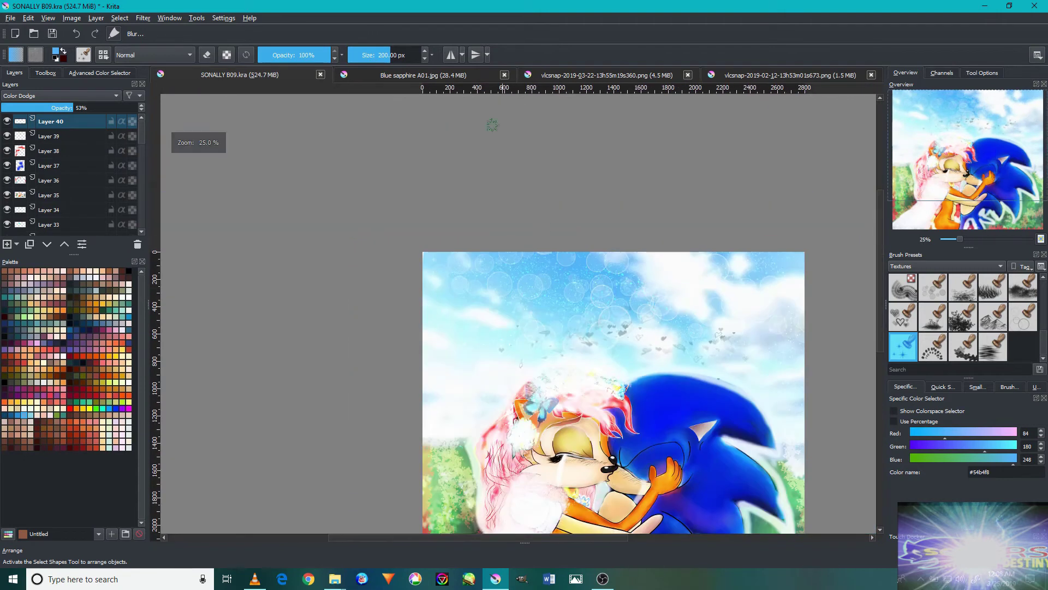
{"action": "left_click_drag", "start_coordinate": [517, 220], "coordinate": [436, 158]}
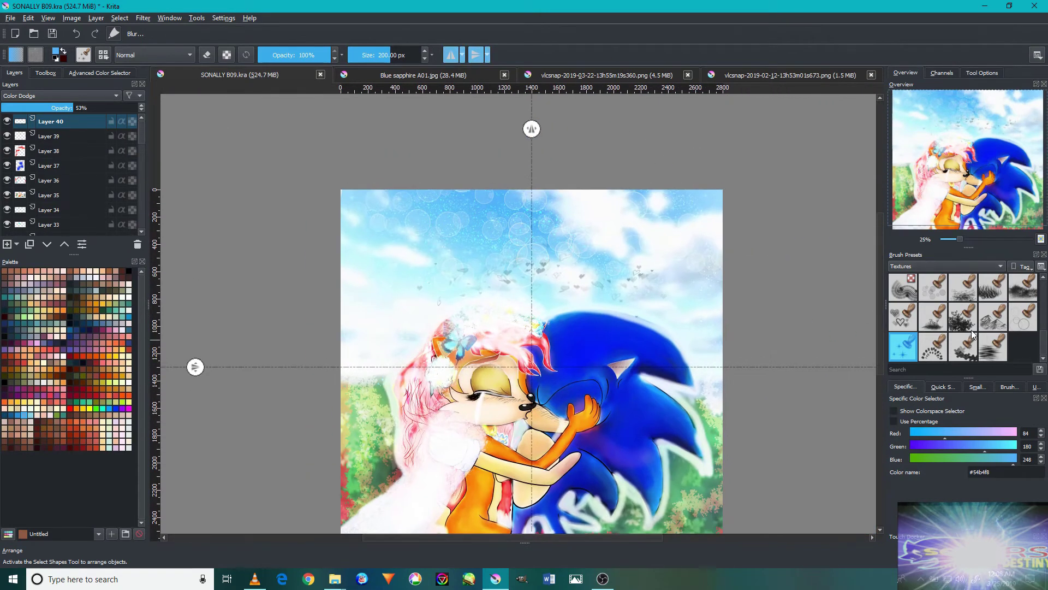
{"action": "left_click", "coordinate": [962, 346]}
{"action": "scroll", "coordinate": [616, 288], "scroll_direction": "up", "scroll_amount": 2}
{"action": "scroll", "coordinate": [247, 296], "scroll_direction": "down", "scroll_amount": 3}
Dab faint sky-blue sparkles near the cheek with the brush at 130 px.
{"action": "left_click_drag", "start_coordinate": [347, 276], "coordinate": [261, 251]}
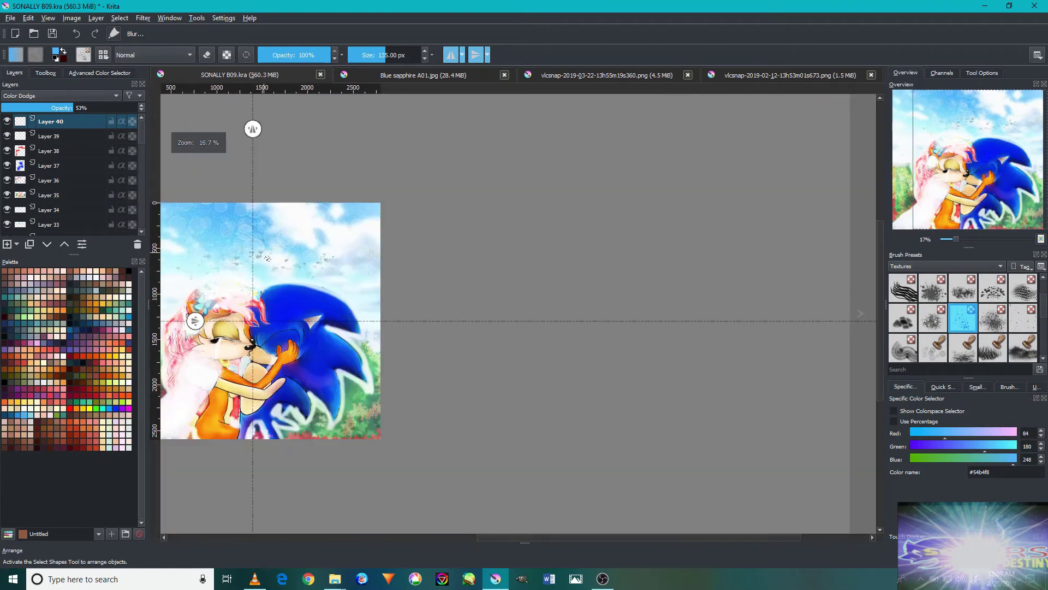
{"action": "mouse_move", "coordinate": [439, 273]}
{"action": "left_mouse_down"}
{"action": "mouse_move", "coordinate": [545, 274]}
{"action": "mouse_move", "coordinate": [574, 288]}
{"action": "left_mouse_up"}
{"action": "scroll", "coordinate": [573, 287], "scroll_direction": "up", "scroll_amount": 3}
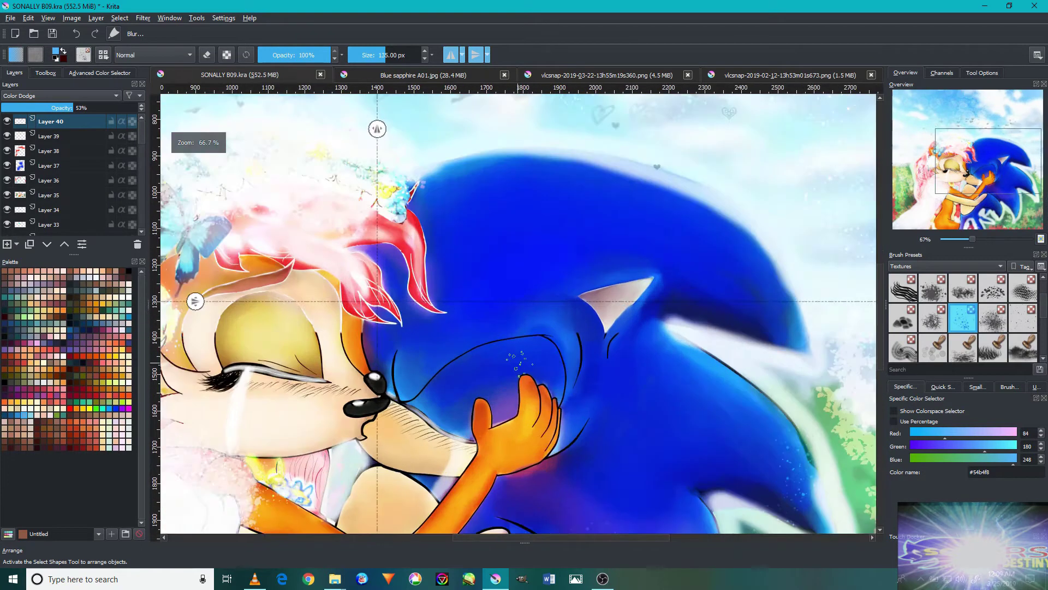
{"action": "scroll", "coordinate": [574, 288], "scroll_direction": "down", "scroll_amount": 1}
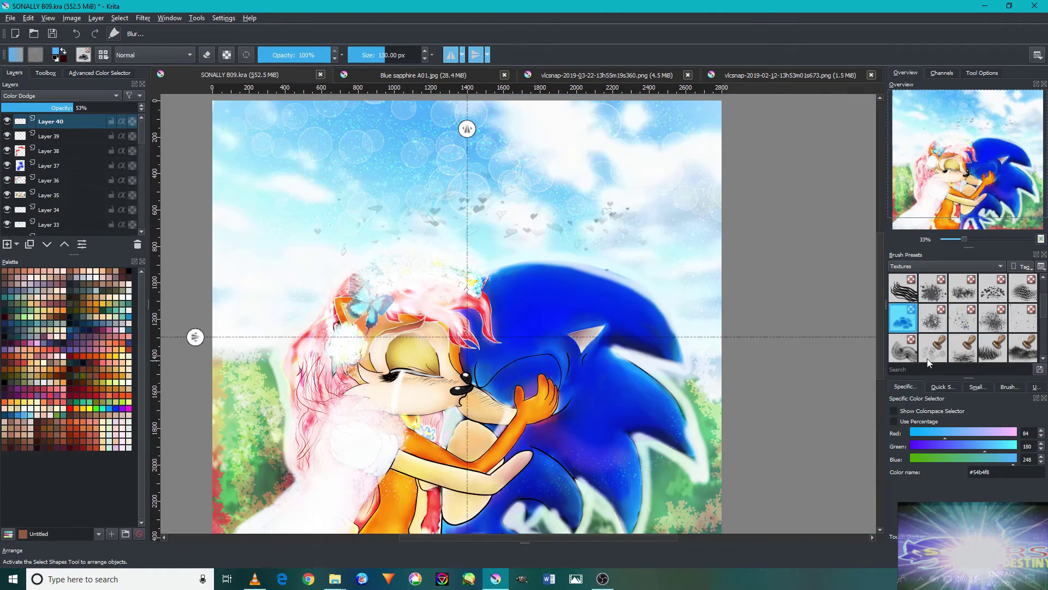
{"action": "scroll", "coordinate": [925, 364], "scroll_direction": "up", "scroll_amount": 1}
{"action": "scroll", "coordinate": [925, 364], "scroll_direction": "up", "scroll_amount": 1}
{"action": "scroll", "coordinate": [423, 426], "scroll_direction": "up", "scroll_amount": 5}
{"action": "scroll", "coordinate": [498, 422], "scroll_direction": "down", "scroll_amount": 5}
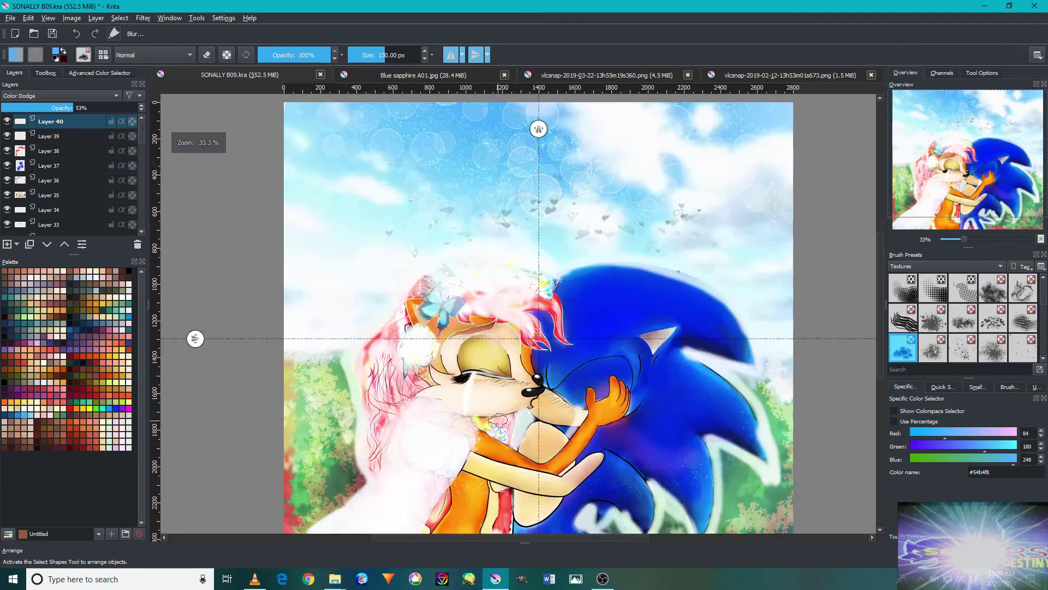
{"action": "scroll", "coordinate": [600, 385], "scroll_direction": "up", "scroll_amount": 4}
{"action": "scroll", "coordinate": [546, 426], "scroll_direction": "down", "scroll_amount": 1}
{"action": "scroll", "coordinate": [546, 437], "scroll_direction": "down", "scroll_amount": 4}
{"action": "scroll", "coordinate": [539, 462], "scroll_direction": "down", "scroll_amount": 1}
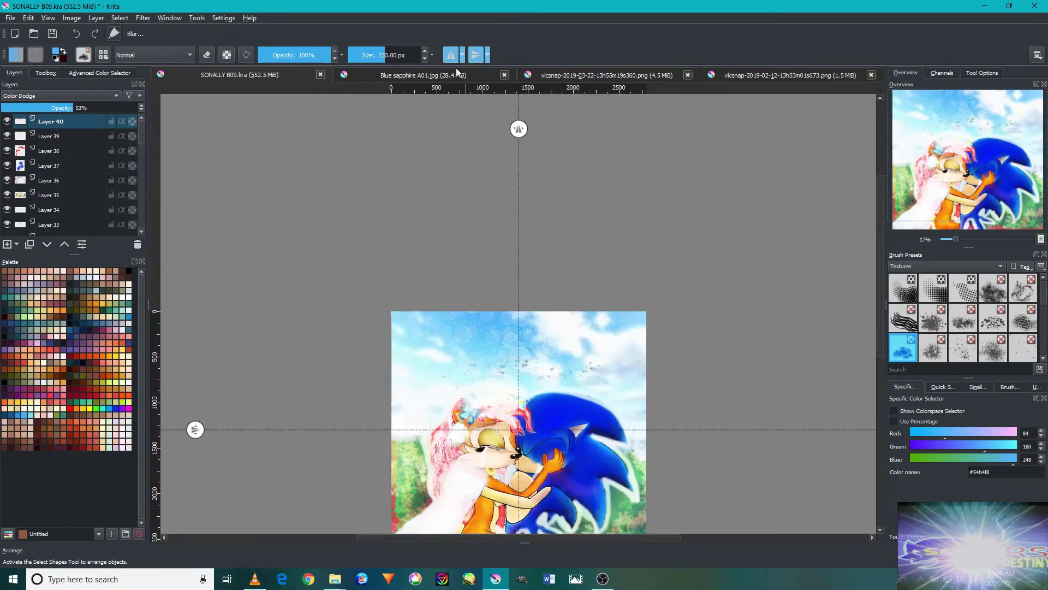
{"action": "scroll", "coordinate": [566, 391], "scroll_direction": "up", "scroll_amount": 5}
{"action": "left_click_drag", "start_coordinate": [566, 391], "coordinate": [566, 282]}
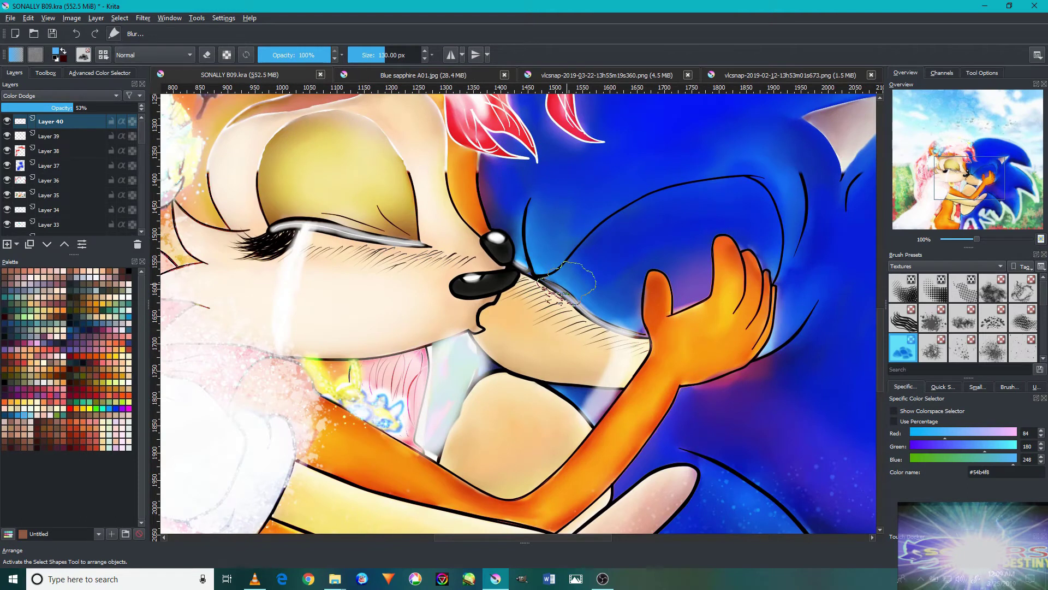
Add Layer 41 above Layer 40 and pick a small spray brush from the Paint presets.
{"action": "left_click", "coordinate": [9, 243]}
{"action": "scroll", "coordinate": [572, 366], "scroll_direction": "down", "scroll_amount": 4}
{"action": "scroll", "coordinate": [571, 366], "scroll_direction": "up", "scroll_amount": 2}
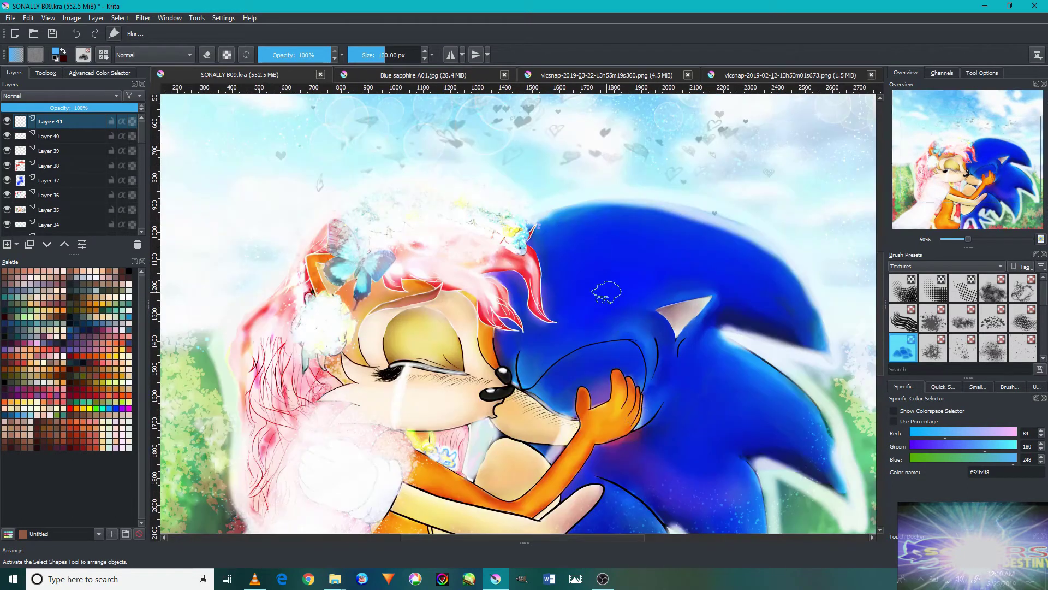
{"action": "scroll", "coordinate": [571, 366], "scroll_direction": "up", "scroll_amount": 1}
{"action": "left_click", "coordinate": [939, 266]}
{"action": "left_click", "coordinate": [942, 255]}
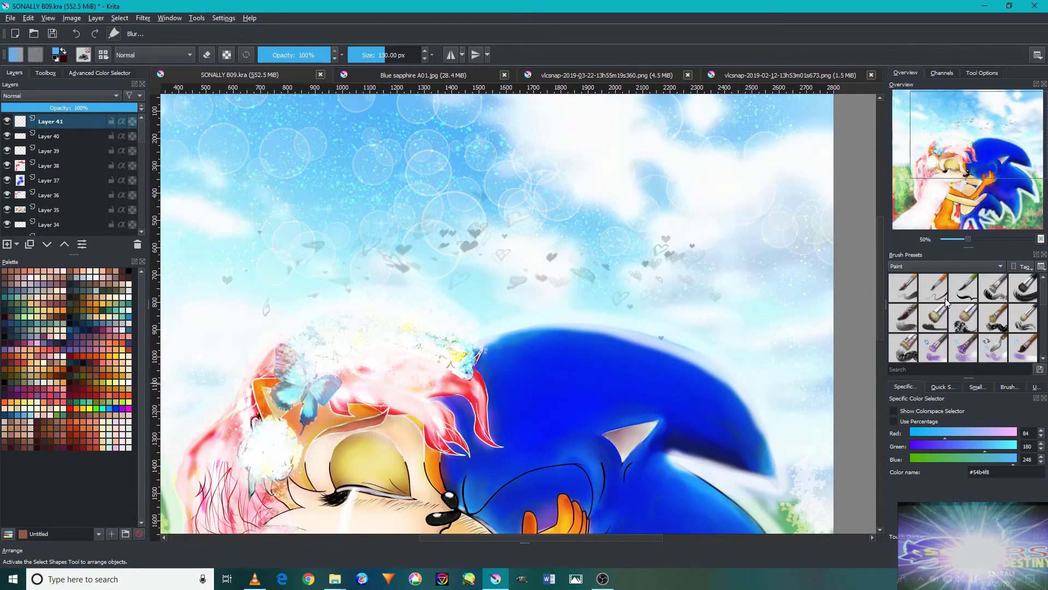
{"action": "scroll", "coordinate": [941, 343], "scroll_direction": "down", "scroll_amount": 2}
{"action": "left_click", "coordinate": [903, 346]}
{"action": "left_click", "coordinate": [965, 355]}
{"action": "scroll", "coordinate": [524, 327], "scroll_direction": "down", "scroll_amount": 2}
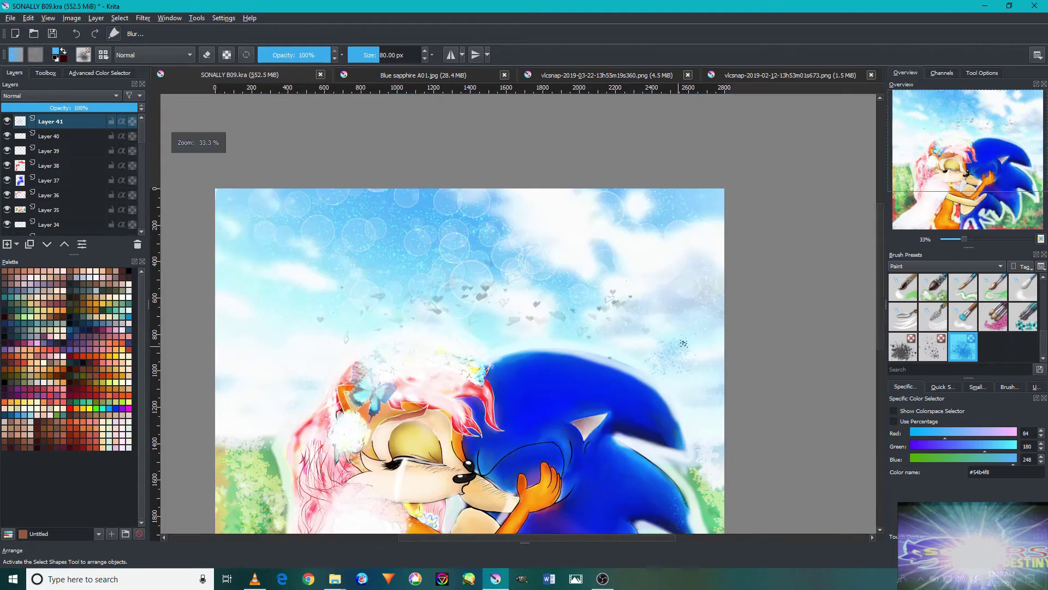
Set Layer 41 to Color Dodge and sample a green from the foliage.
{"action": "left_click", "coordinate": [60, 95]}
{"action": "left_click", "coordinate": [32, 143]}
{"action": "scroll", "coordinate": [525, 328], "scroll_direction": "up", "scroll_amount": 2}
{"action": "scroll", "coordinate": [524, 327], "scroll_direction": "down", "scroll_amount": 1}
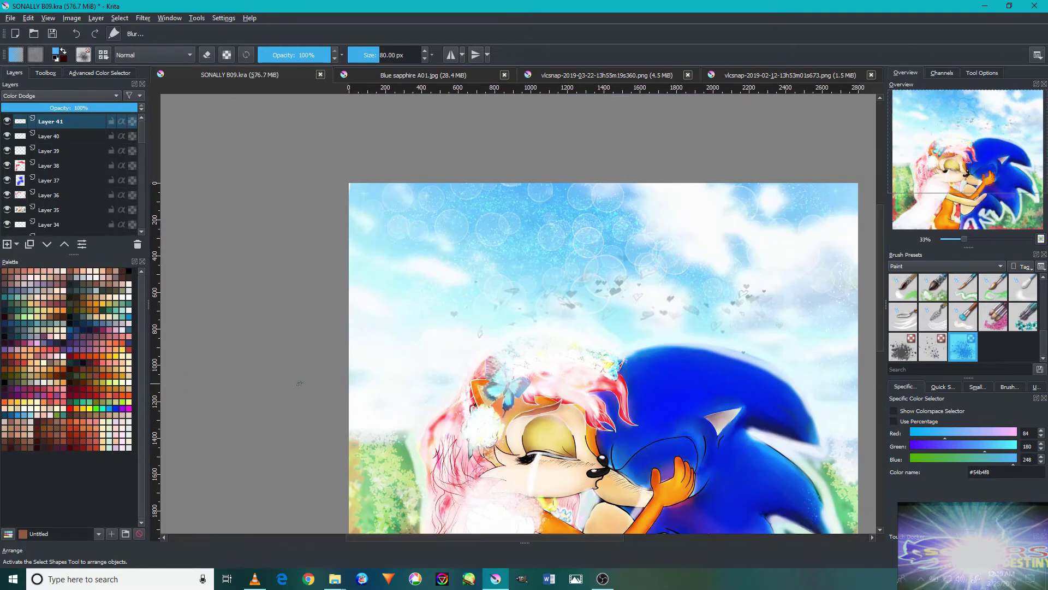
{"action": "scroll", "coordinate": [524, 328], "scroll_direction": "up", "scroll_amount": 2}
{"action": "scroll", "coordinate": [495, 257], "scroll_direction": "down", "scroll_amount": 1}
{"action": "scroll", "coordinate": [381, 403], "scroll_direction": "up", "scroll_amount": 3}
{"action": "scroll", "coordinate": [381, 402], "scroll_direction": "down", "scroll_amount": 4}
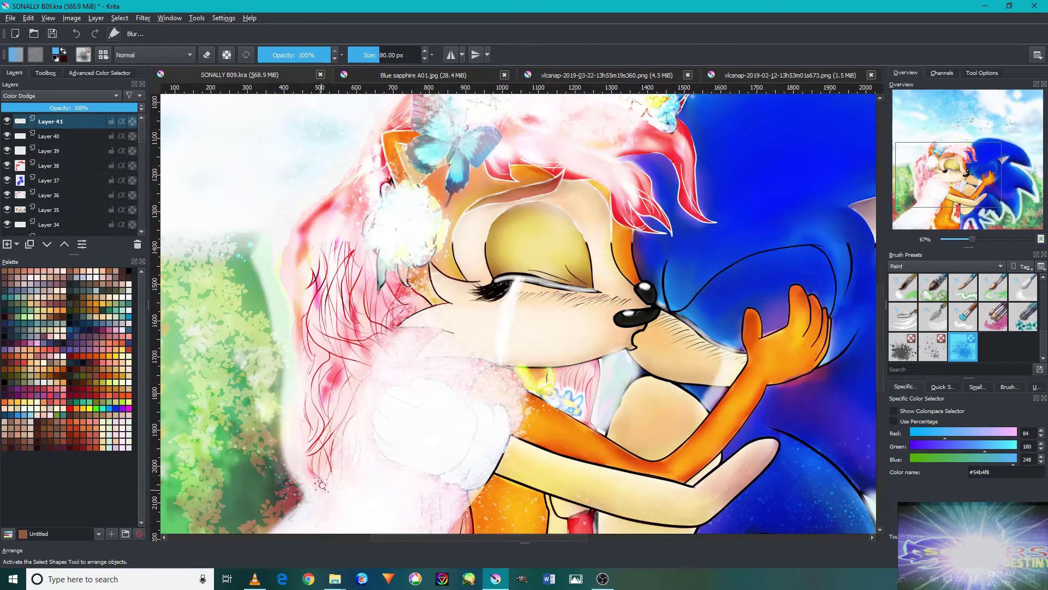
{"action": "scroll", "coordinate": [453, 267], "scroll_direction": "up", "scroll_amount": 1}
{"action": "left_click", "coordinate": [11, 303]}
{"action": "scroll", "coordinate": [306, 305], "scroll_direction": "up", "scroll_amount": 2}
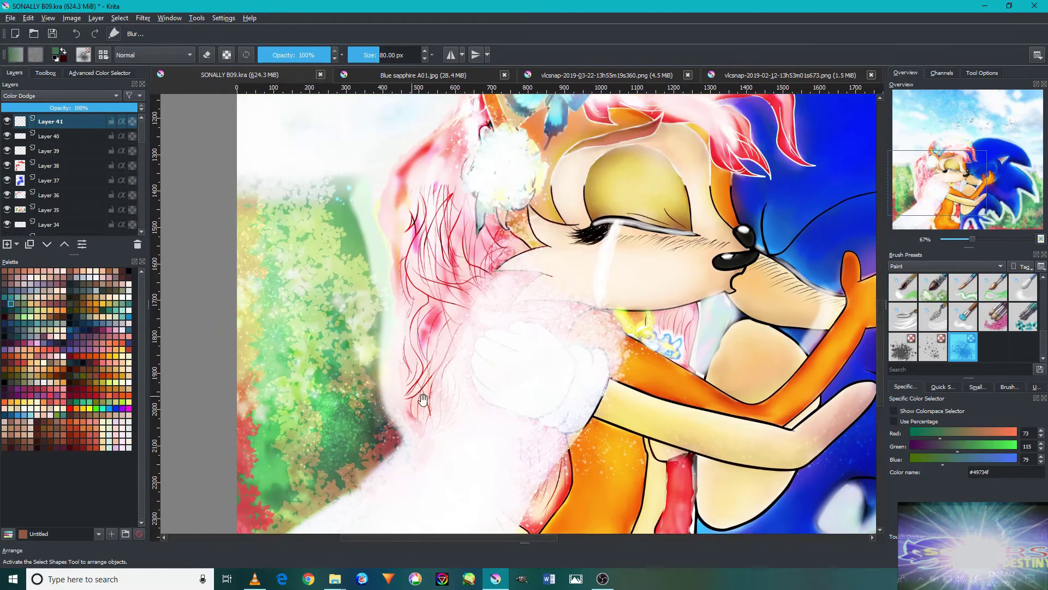
{"action": "scroll", "coordinate": [306, 305], "scroll_direction": "down", "scroll_amount": 2}
Switch to a Digital brush preset and dab a bright glow onto the sky.
{"action": "left_click_drag", "start_coordinate": [781, 435], "coordinate": [745, 433]}
{"action": "left_click_drag", "start_coordinate": [306, 219], "coordinate": [710, 464]}
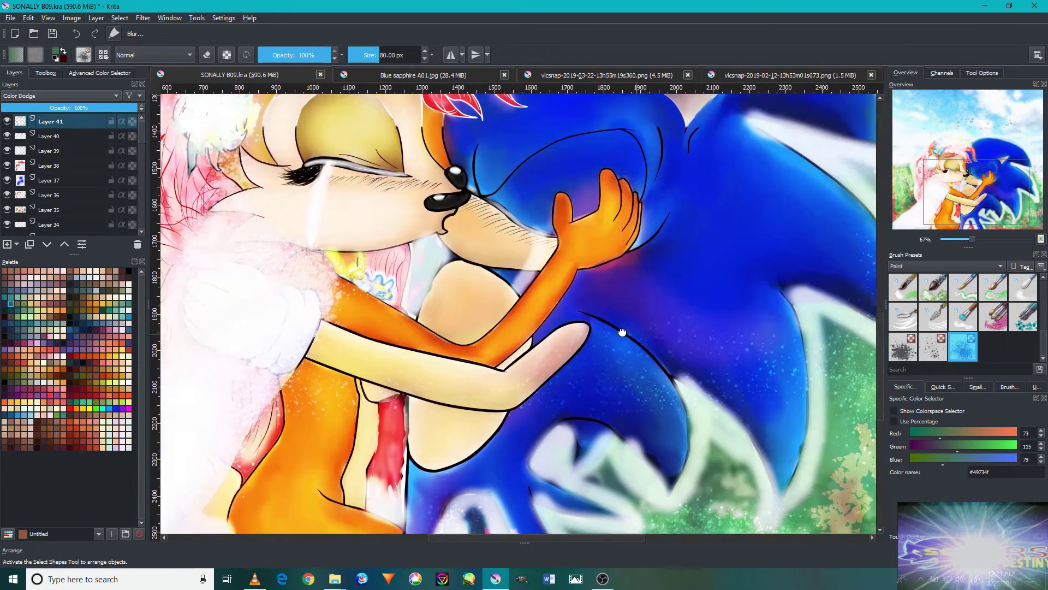
{"action": "mouse_move", "coordinate": [571, 386]}
{"action": "left_mouse_down"}
{"action": "mouse_move", "coordinate": [728, 354]}
{"action": "mouse_move", "coordinate": [730, 317]}
{"action": "left_mouse_up"}
{"action": "left_click", "coordinate": [945, 266]}
{"action": "left_click", "coordinate": [946, 322]}
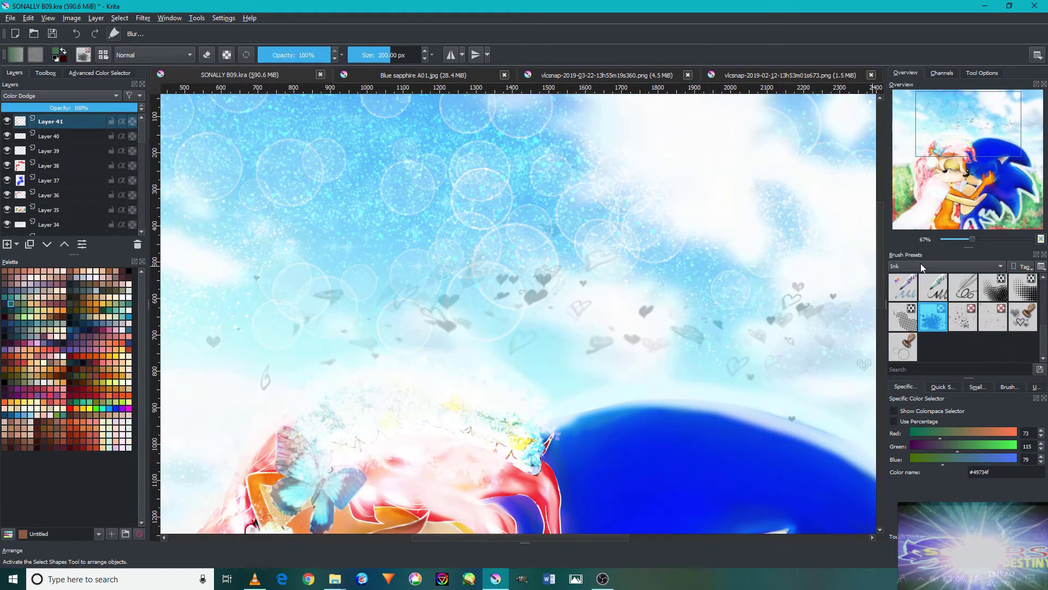
{"action": "left_click", "coordinate": [922, 265]}
{"action": "left_click", "coordinate": [925, 323]}
{"action": "left_click", "coordinate": [957, 263]}
{"action": "left_click", "coordinate": [952, 323]}
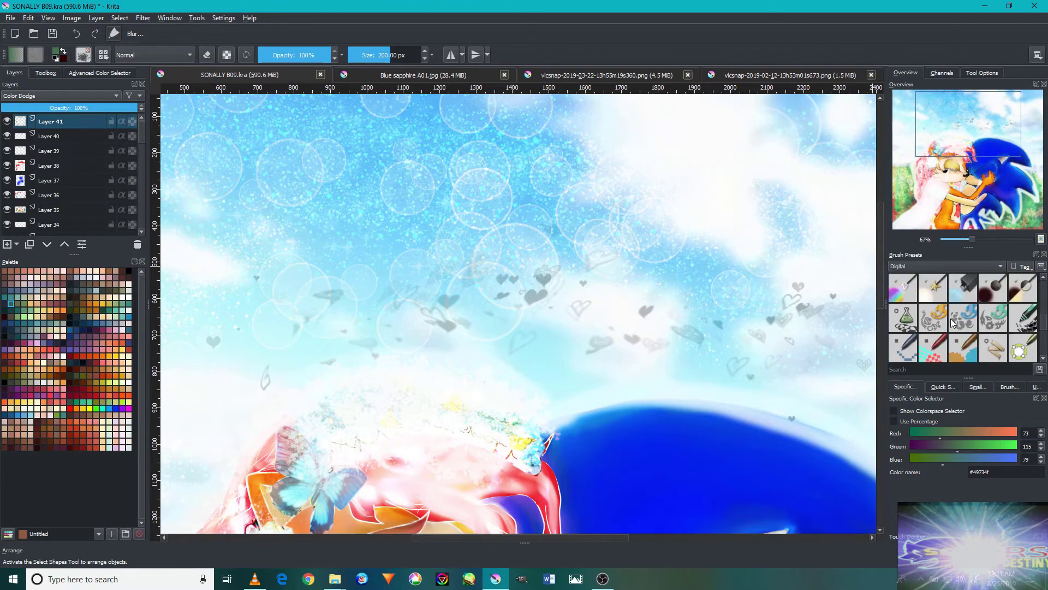
{"action": "left_click", "coordinate": [686, 257]}
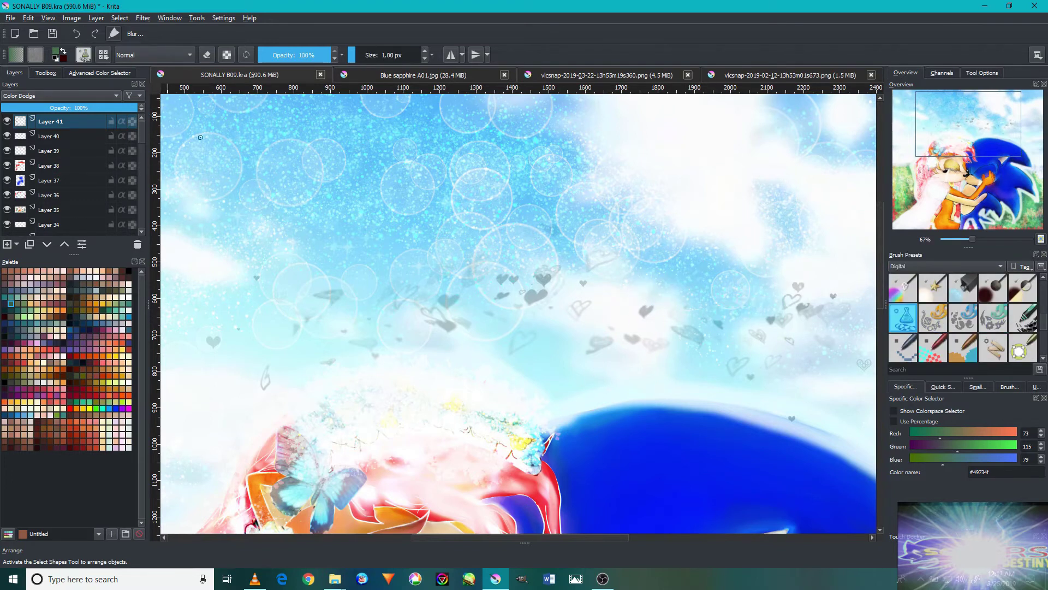
{"action": "key", "text": "minus"}
Add Layer 42 with a light-blue streak across the sky at 43% opacity.
{"action": "left_click", "coordinate": [12, 247]}
{"action": "mouse_move", "coordinate": [163, 262]}
{"action": "left_mouse_down"}
{"action": "mouse_move", "coordinate": [440, 304]}
{"action": "mouse_move", "coordinate": [786, 243]}
{"action": "left_mouse_up"}
{"action": "left_click_drag", "start_coordinate": [64, 109], "coordinate": [59, 108]}
{"action": "scroll", "coordinate": [568, 335], "scroll_direction": "down", "scroll_amount": 2}
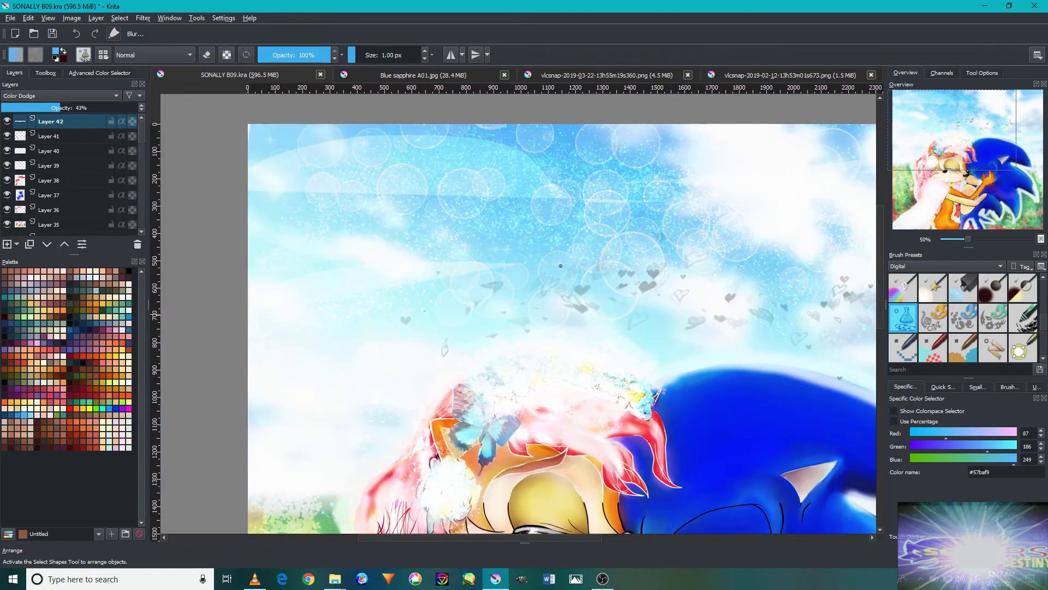
Enlarge the brush and choose a different brush preset.
{"action": "left_click_drag", "start_coordinate": [645, 197], "coordinate": [658, 189]}
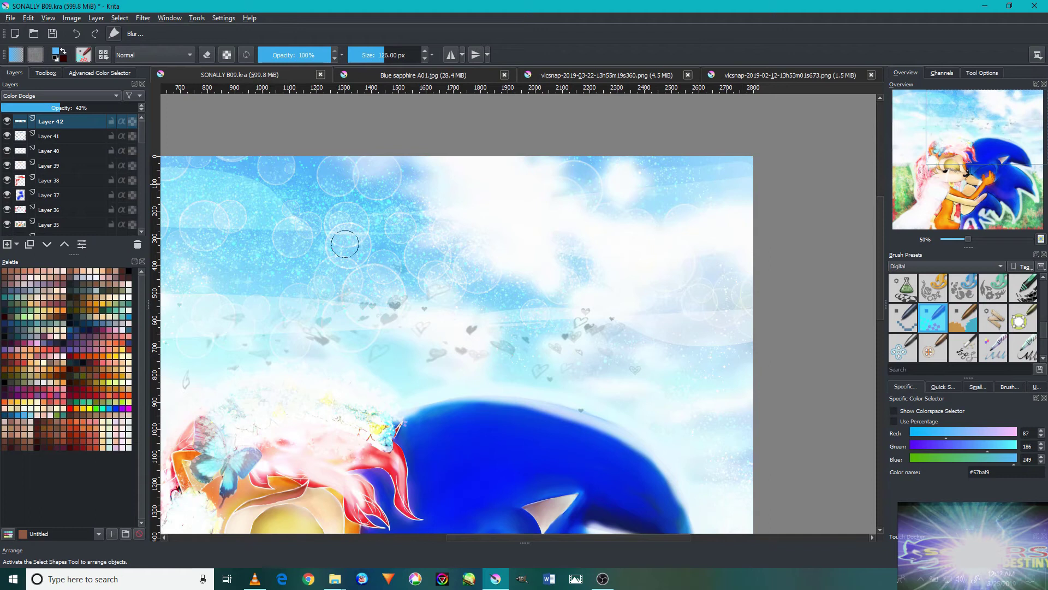
{"action": "left_click", "coordinate": [934, 348]}
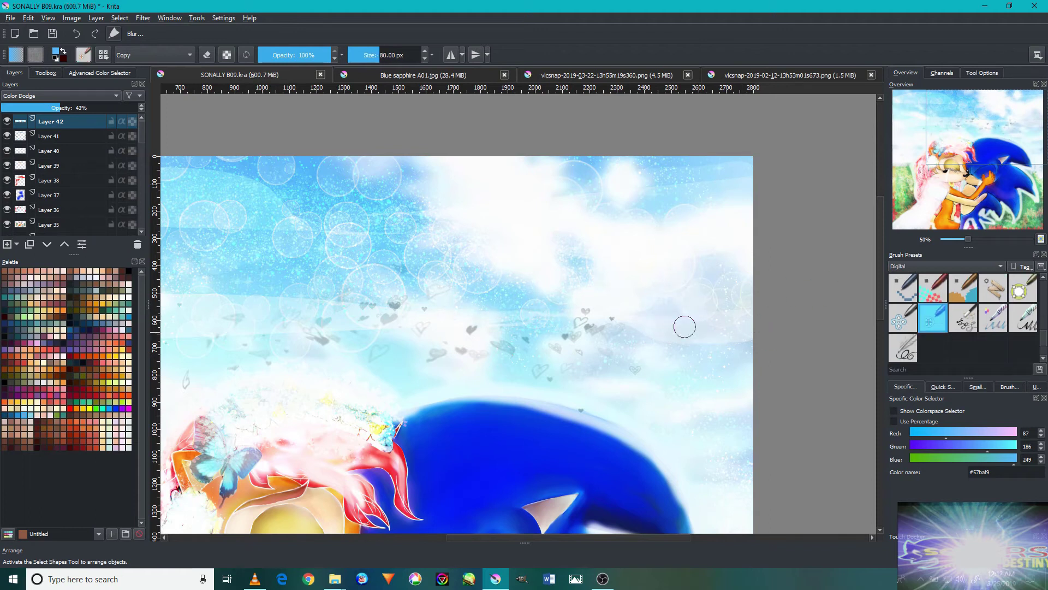
{"action": "scroll", "coordinate": [295, 317], "scroll_direction": "left", "scroll_amount": 5}
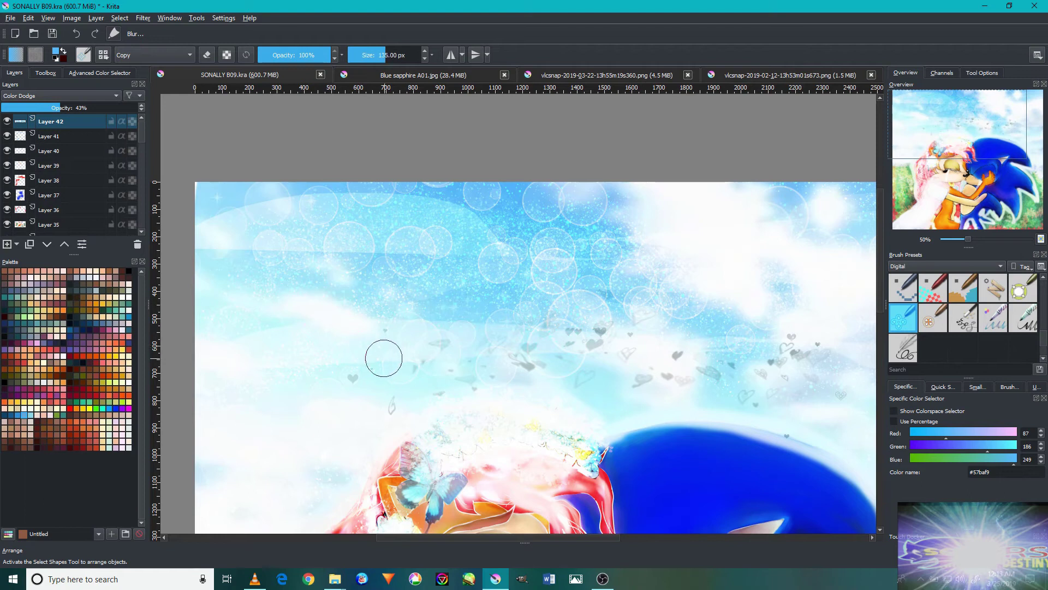
{"action": "scroll", "coordinate": [792, 306], "scroll_direction": "right", "scroll_amount": 5}
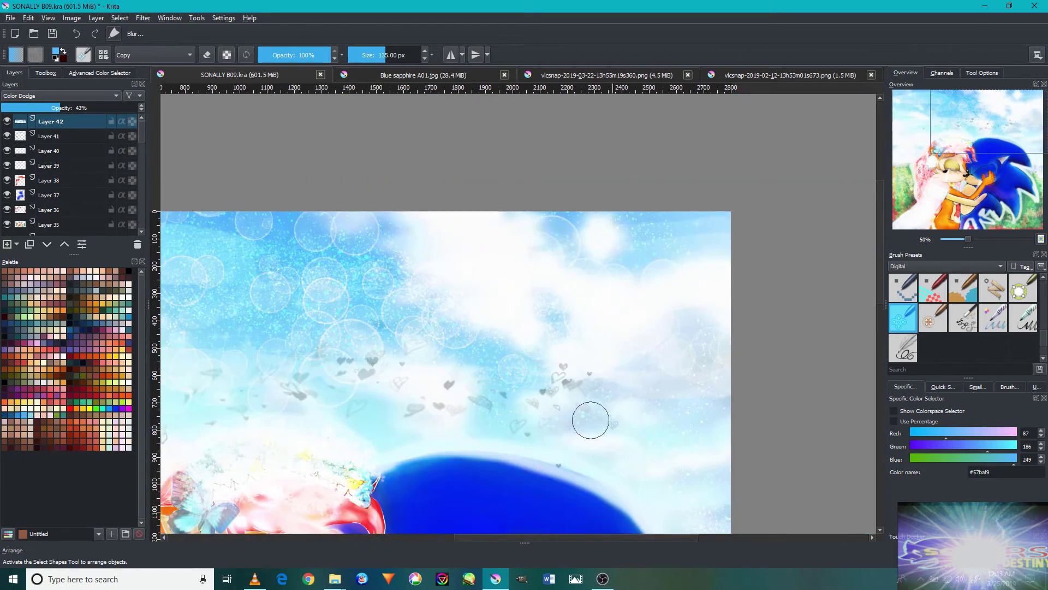
{"action": "scroll", "coordinate": [596, 466], "scroll_direction": "down", "scroll_amount": 5}
{"action": "scroll", "coordinate": [410, 293], "scroll_direction": "up", "scroll_amount": 5}
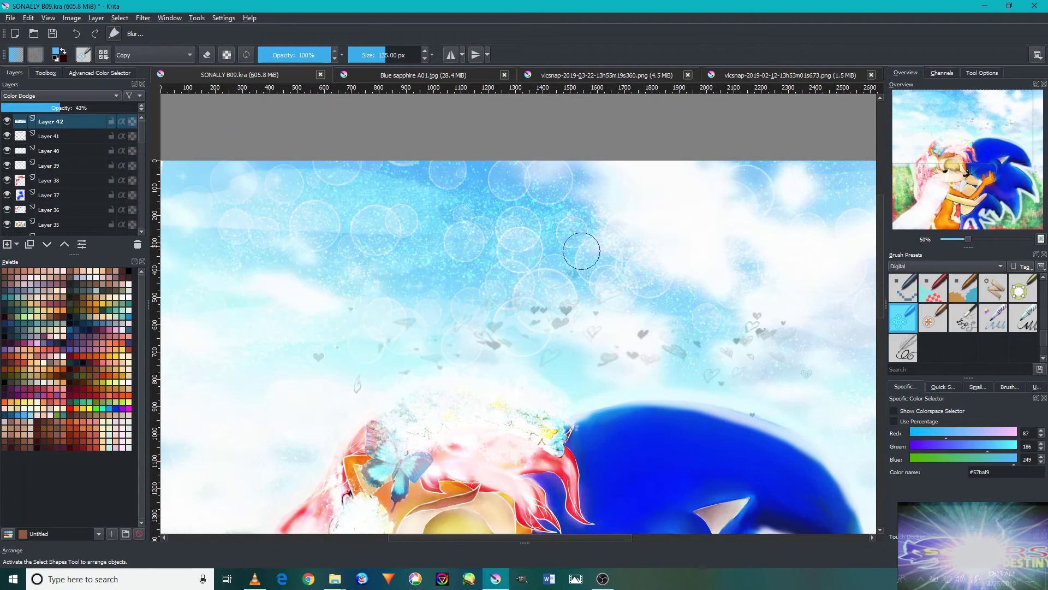
{"action": "scroll", "coordinate": [427, 188], "scroll_direction": "down", "scroll_amount": 2}
{"action": "scroll", "coordinate": [710, 273], "scroll_direction": "up", "scroll_amount": 2}
{"action": "scroll", "coordinate": [737, 338], "scroll_direction": "down", "scroll_amount": 1}
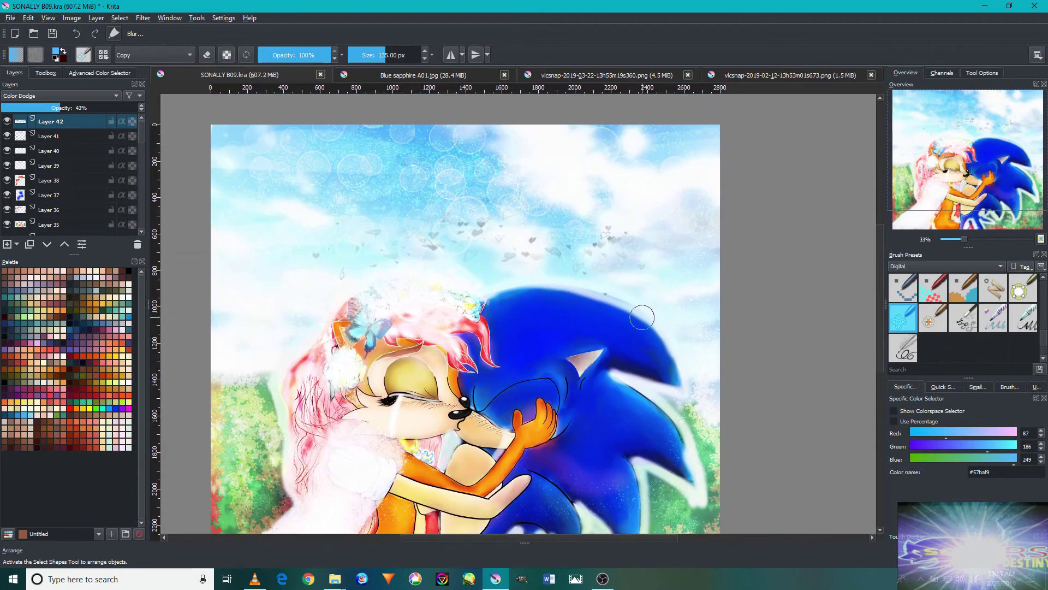
Check the Blue sapphire reference, then paint a soft glow over Sonic's head on a new layer.
{"action": "left_click", "coordinate": [381, 76]}
{"action": "key", "text": "ctrl+Tab"}
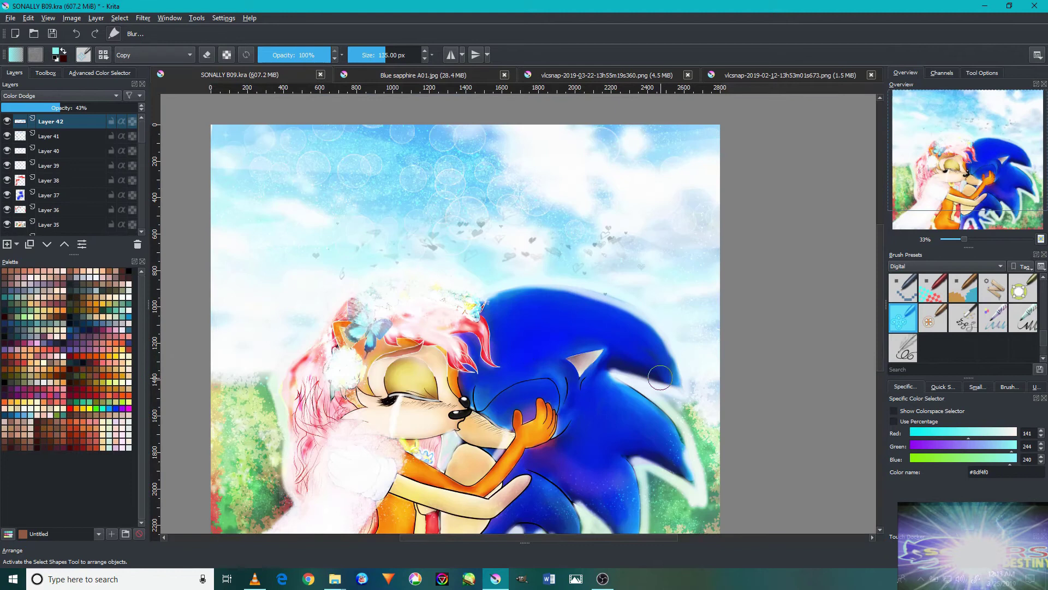
{"action": "key", "text": "Insert"}
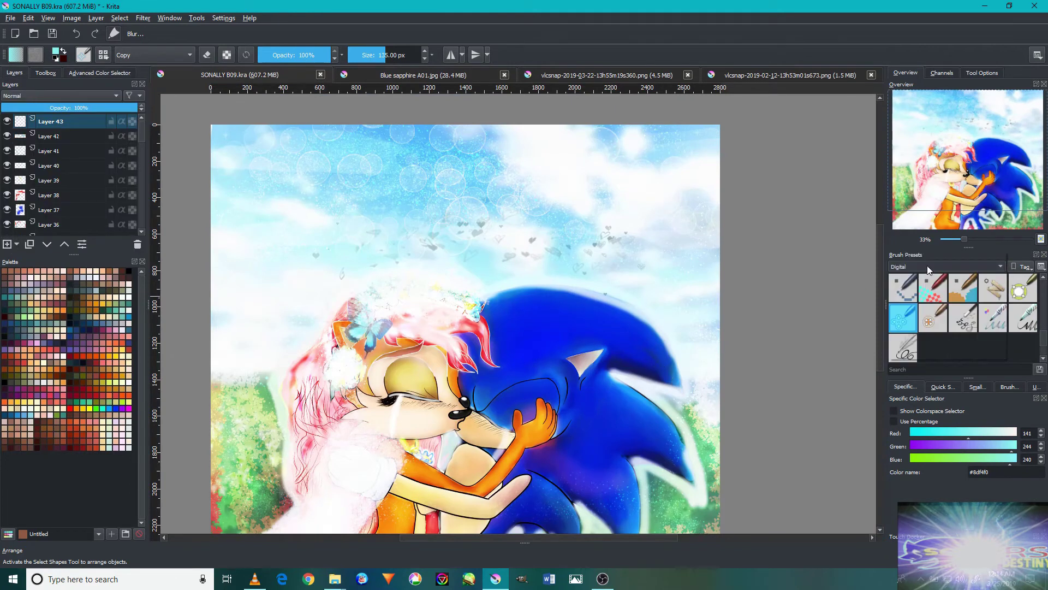
{"action": "scroll", "coordinate": [1044, 336], "scroll_direction": "up", "scroll_amount": 1}
{"action": "scroll", "coordinate": [1044, 335], "scroll_direction": "up", "scroll_amount": 2}
{"action": "left_click", "coordinate": [992, 286]}
{"action": "left_click_drag", "start_coordinate": [562, 316], "coordinate": [628, 355]}
{"action": "left_click_drag", "start_coordinate": [109, 108], "coordinate": [79, 107]}
{"action": "left_click_drag", "start_coordinate": [601, 382], "coordinate": [727, 187]}
Set the glow layer to Color Dodge at 31% opacity.
{"action": "left_click", "coordinate": [60, 95]}
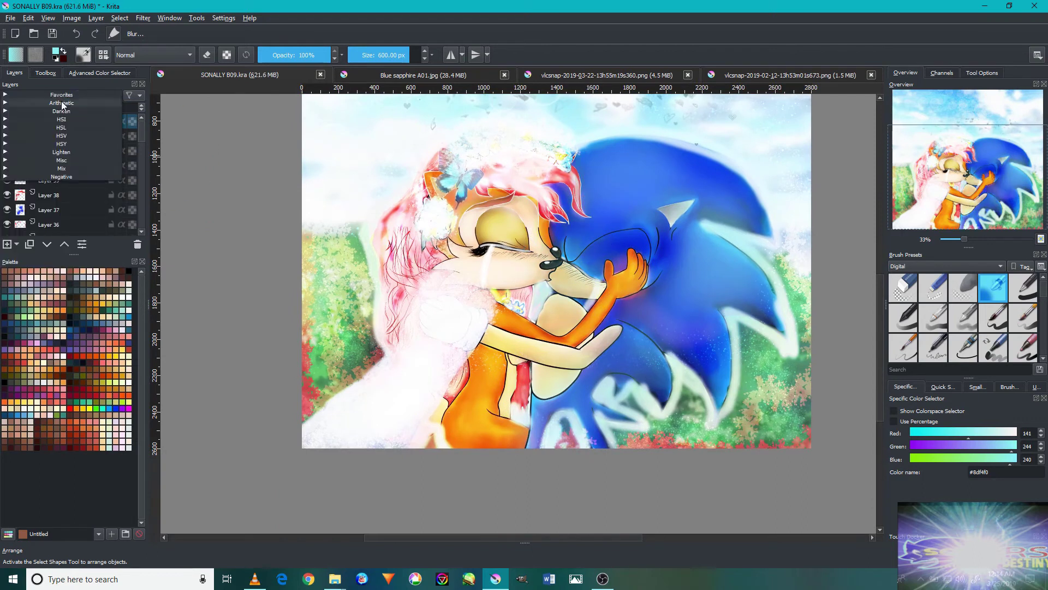
{"action": "left_click", "coordinate": [55, 136]}
{"action": "mouse_move", "coordinate": [541, 431]}
{"action": "left_mouse_down"}
{"action": "mouse_move", "coordinate": [710, 339]}
{"action": "mouse_move", "coordinate": [509, 499]}
{"action": "left_mouse_up"}
{"action": "left_click_drag", "start_coordinate": [79, 108], "coordinate": [44, 107]}
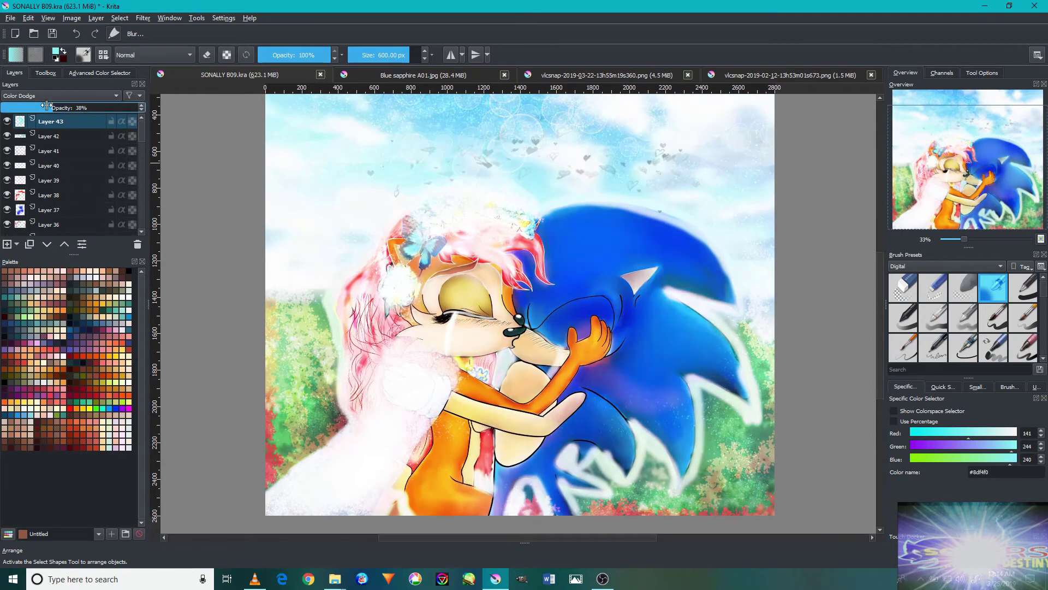
{"action": "scroll", "coordinate": [413, 389], "scroll_direction": "down", "scroll_amount": 1}
{"action": "scroll", "coordinate": [739, 417], "scroll_direction": "up", "scroll_amount": 3}
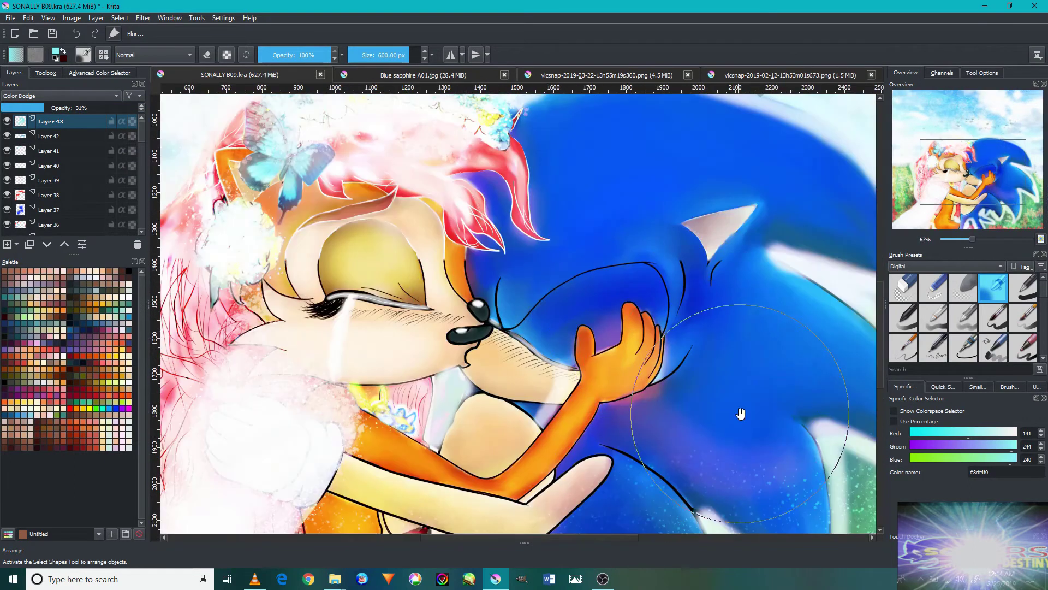
Pan over Sonic's back, then switch to the Blue sapphire A01.jpg image.
{"action": "left_click_drag", "start_coordinate": [740, 417], "coordinate": [604, 389]}
{"action": "scroll", "coordinate": [702, 503], "scroll_direction": "up", "scroll_amount": 5}
{"action": "scroll", "coordinate": [524, 293], "scroll_direction": "up", "scroll_amount": 5}
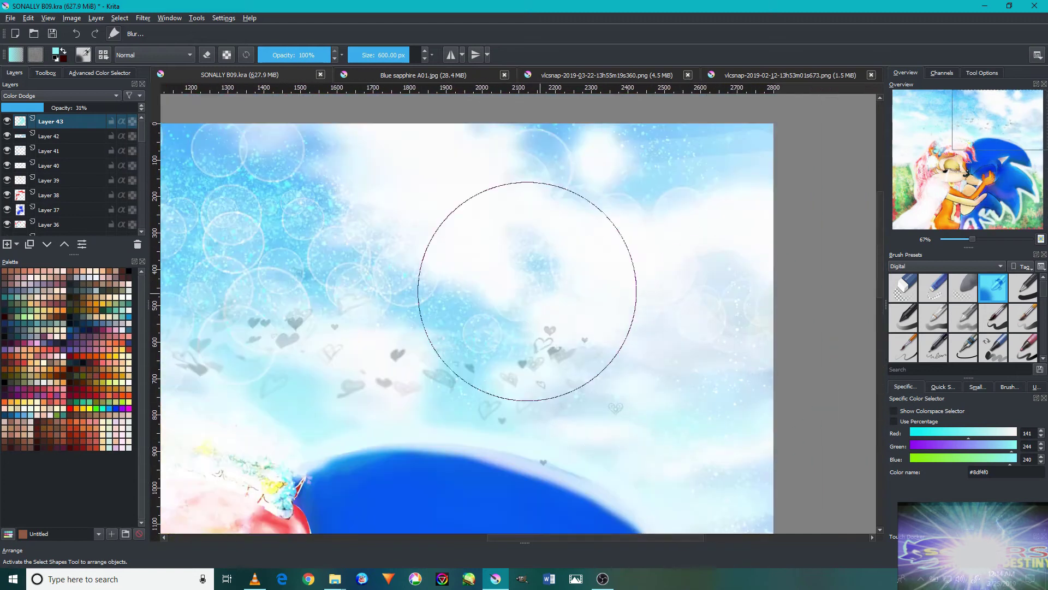
{"action": "scroll", "coordinate": [604, 305], "scroll_direction": "left", "scroll_amount": 3}
{"action": "scroll", "coordinate": [470, 301], "scroll_direction": "left", "scroll_amount": 3}
{"action": "scroll", "coordinate": [470, 301], "scroll_direction": "up", "scroll_amount": 2}
{"action": "scroll", "coordinate": [466, 227], "scroll_direction": "down", "scroll_amount": 2}
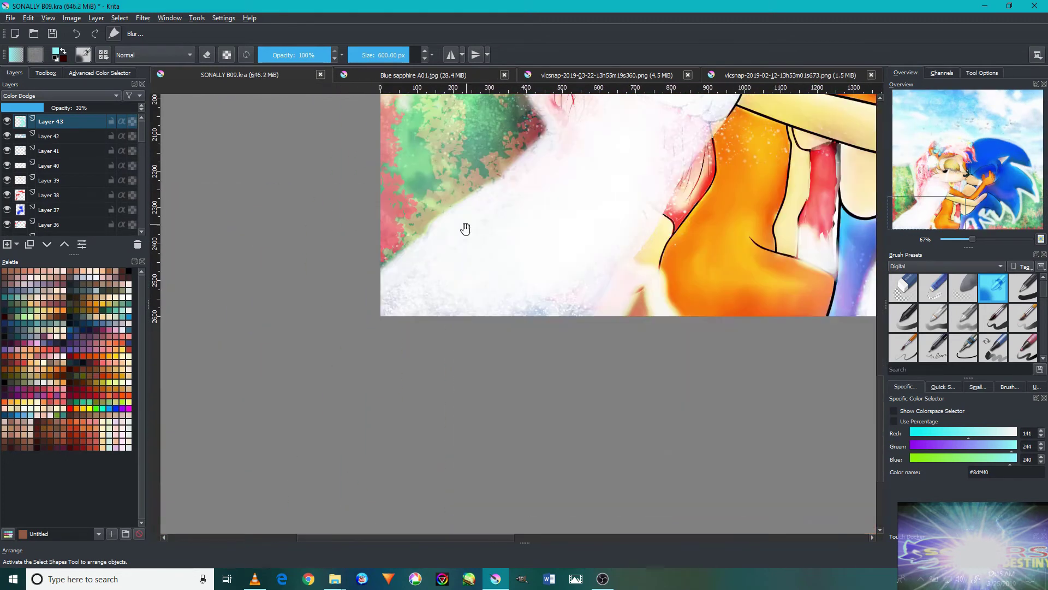
{"action": "scroll", "coordinate": [492, 273], "scroll_direction": "up", "scroll_amount": 1}
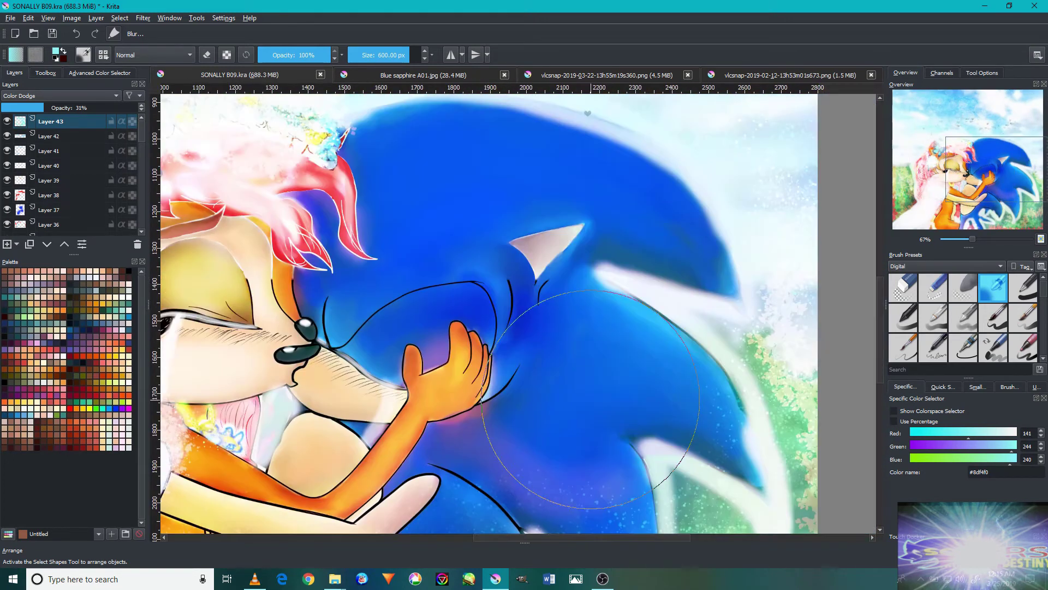
{"action": "left_click", "coordinate": [393, 75]}
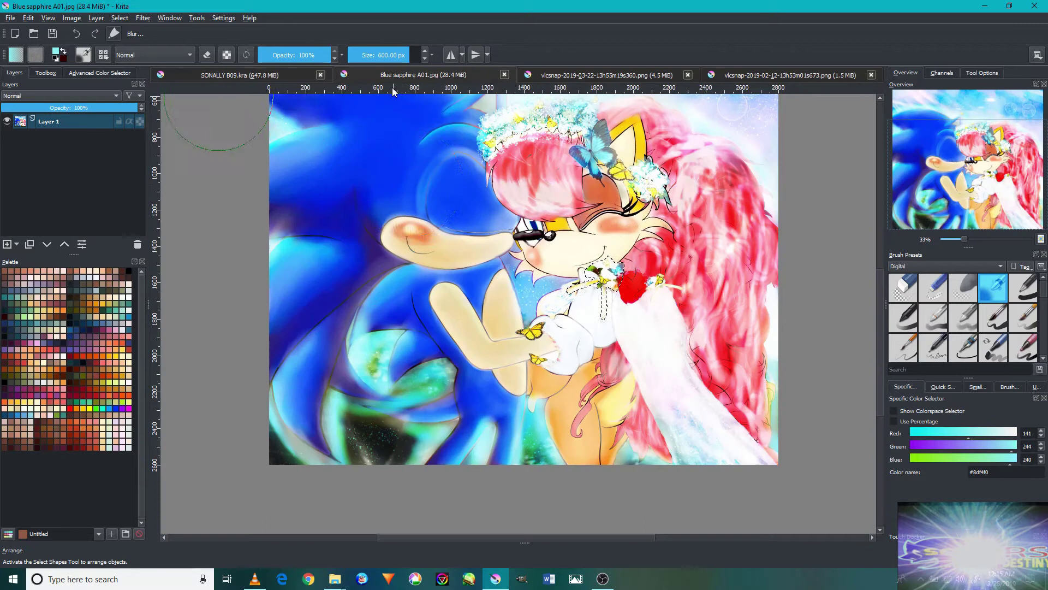
Set the new layer to Overlay and paint red strokes into Sally's hair.
{"action": "left_click_drag", "start_coordinate": [448, 153], "coordinate": [391, 323]}
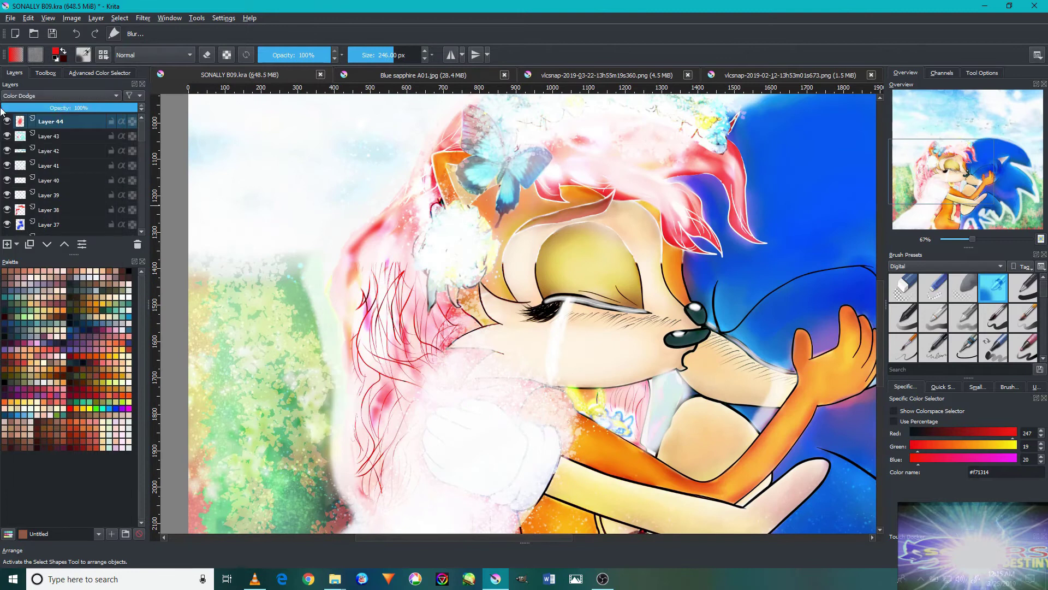
{"action": "left_click", "coordinate": [60, 96]}
{"action": "left_click", "coordinate": [37, 185]}
{"action": "left_click_drag", "start_coordinate": [372, 328], "coordinate": [338, 404]}
{"action": "left_click_drag", "start_coordinate": [360, 230], "coordinate": [398, 274]}
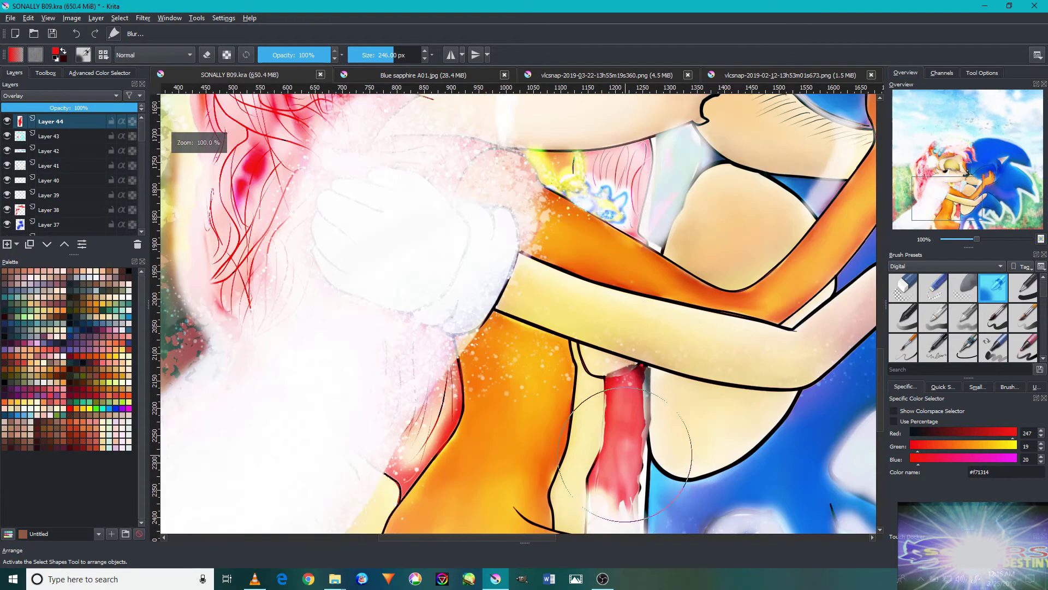
{"action": "left_click_drag", "start_coordinate": [625, 377], "coordinate": [622, 508]}
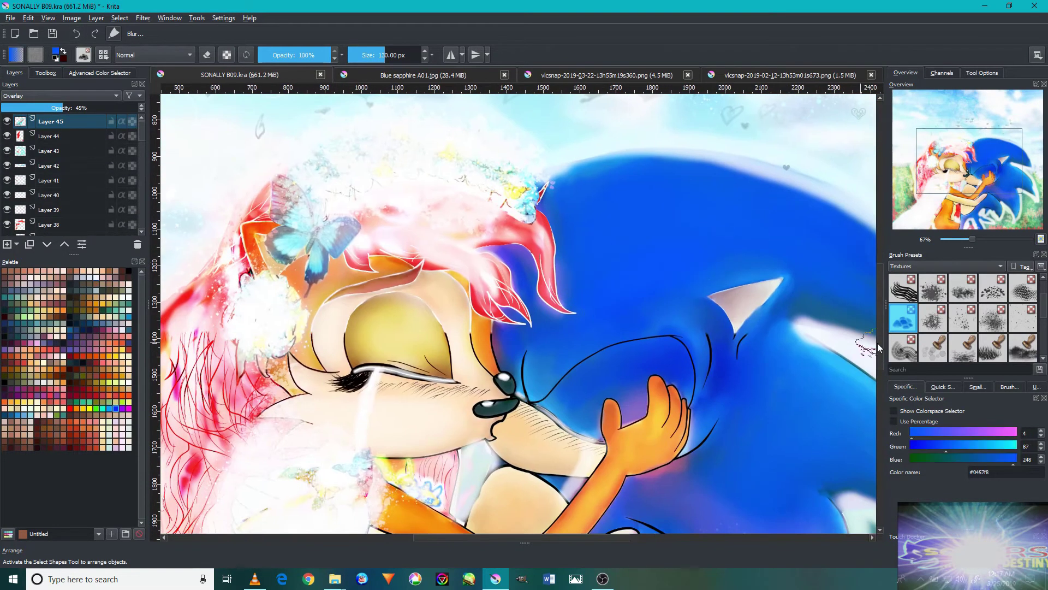
Show the Digital brush preset tag.
{"action": "left_click", "coordinate": [939, 266]}
{"action": "left_click", "coordinate": [942, 242]}
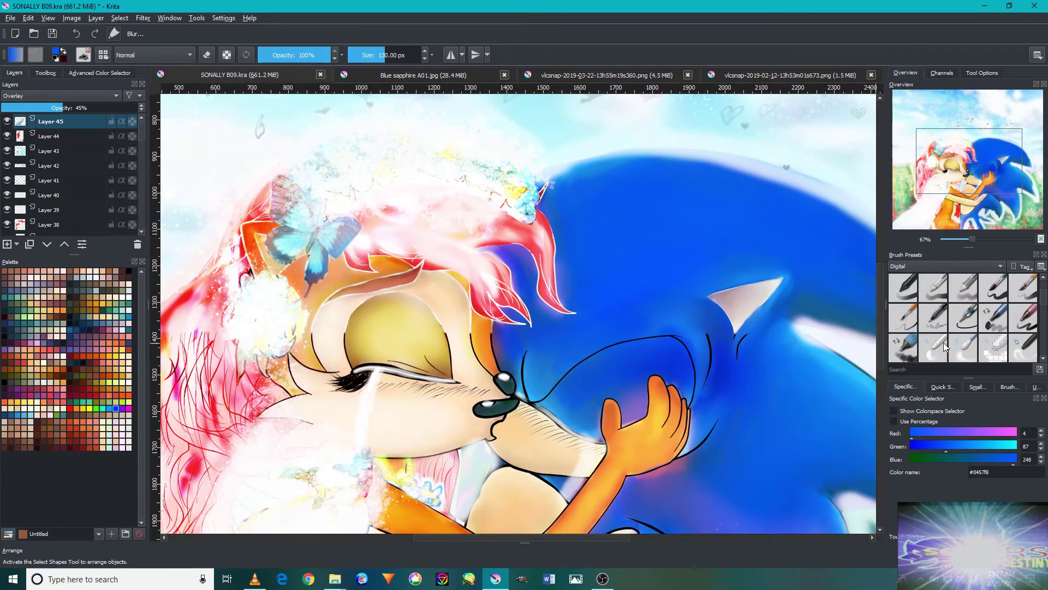
{"action": "scroll", "coordinate": [984, 313], "scroll_direction": "down", "scroll_amount": 2}
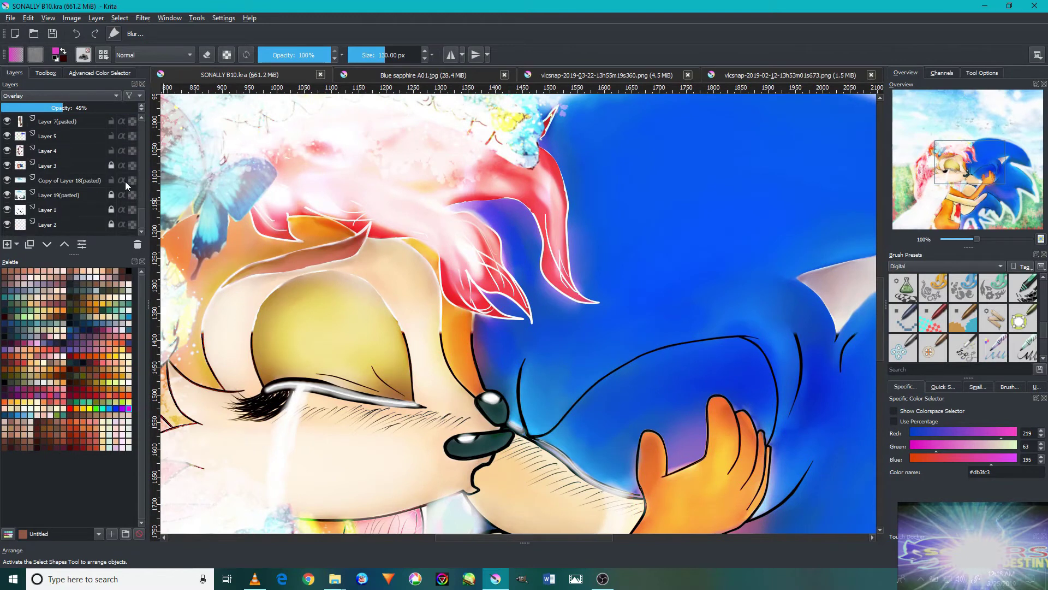
Bring Layer 4, holding Sally's hair strokes, to full opacity.
{"action": "scroll", "coordinate": [608, 457], "scroll_direction": "down", "scroll_amount": 3}
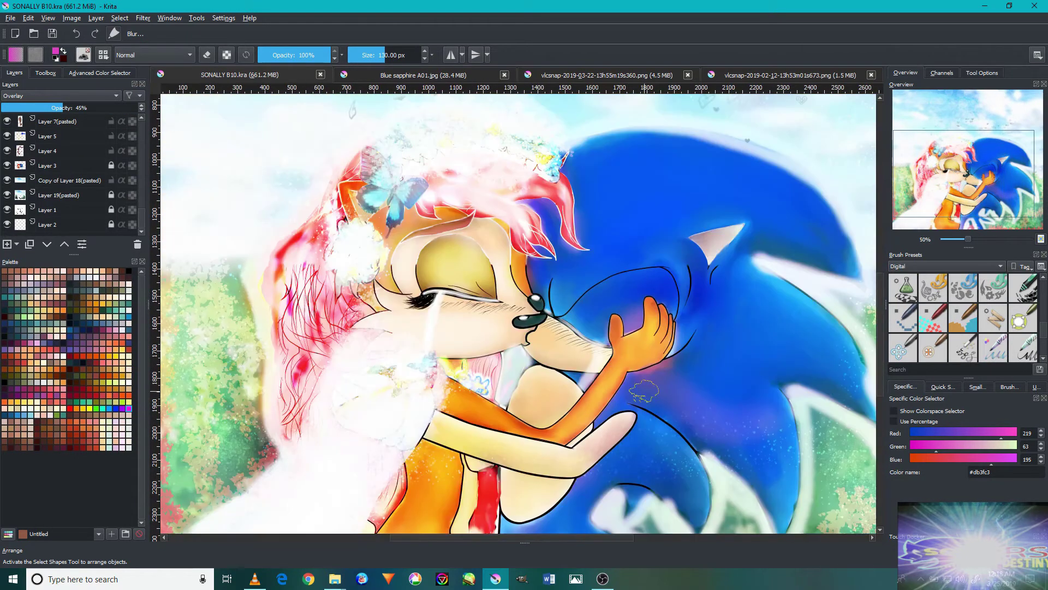
{"action": "scroll", "coordinate": [97, 179], "scroll_direction": "up", "scroll_amount": 2}
{"action": "left_click", "coordinate": [92, 180]}
{"action": "scroll", "coordinate": [89, 182], "scroll_direction": "up", "scroll_amount": 1}
{"action": "key", "text": "ctrl+z"}
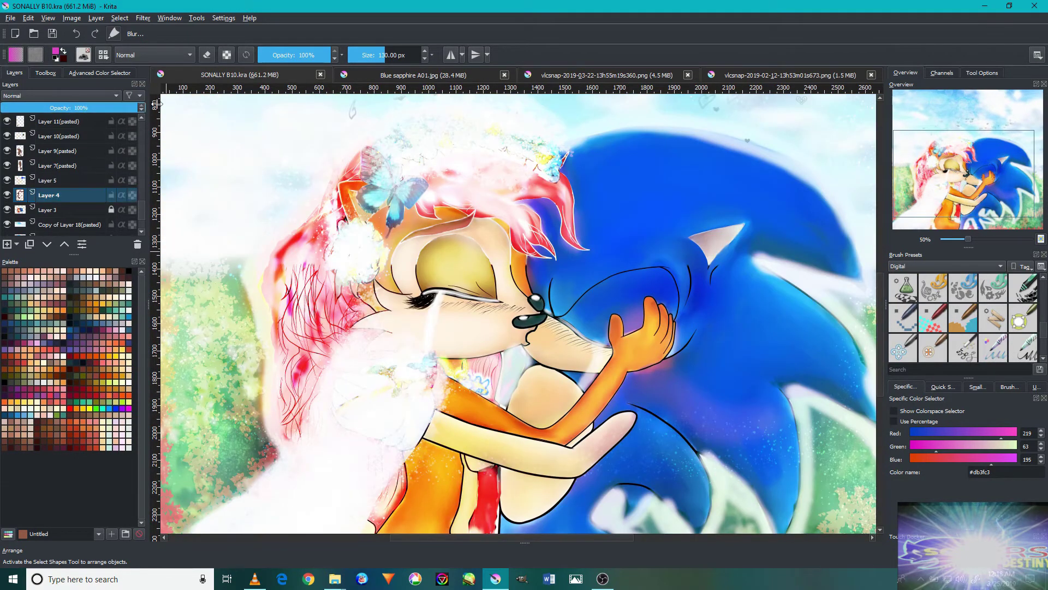
{"action": "left_click", "coordinate": [33, 199]}
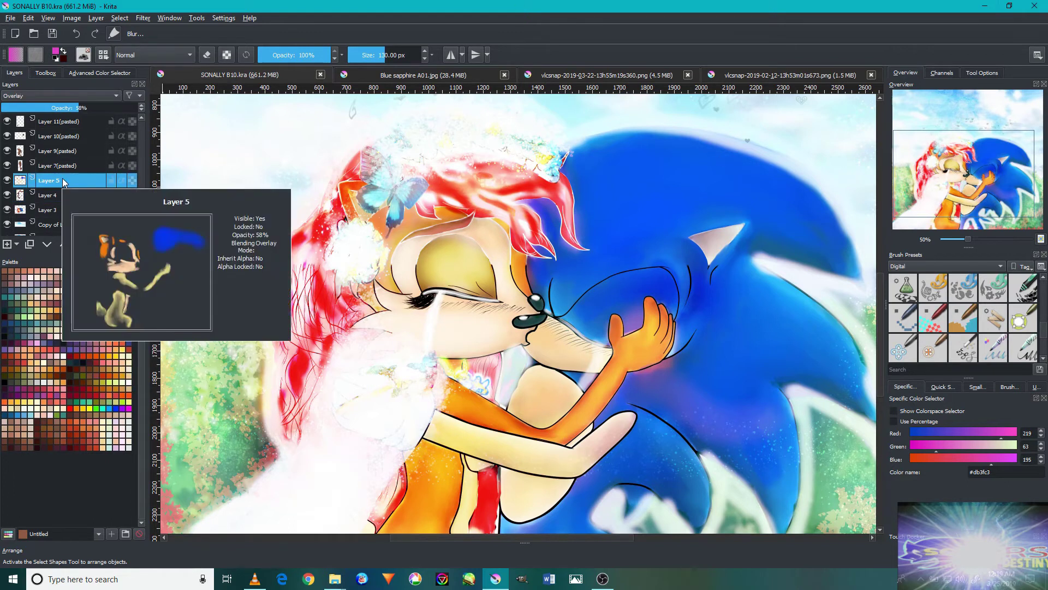
Review Layers 5, 7(pasted) and 3, zooming between the whole painting and the faces.
{"action": "left_click", "coordinate": [81, 181]}
{"action": "scroll", "coordinate": [102, 182], "scroll_direction": "down", "scroll_amount": 1}
{"action": "double_click", "coordinate": [102, 180]}
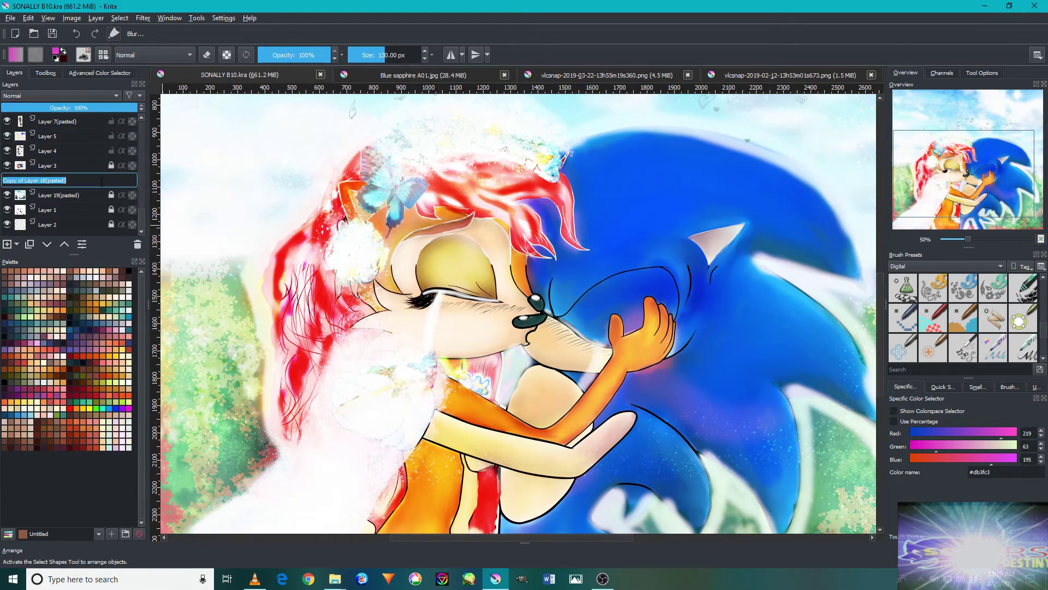
{"action": "key", "text": "minus"}
{"action": "key", "text": "minus"}
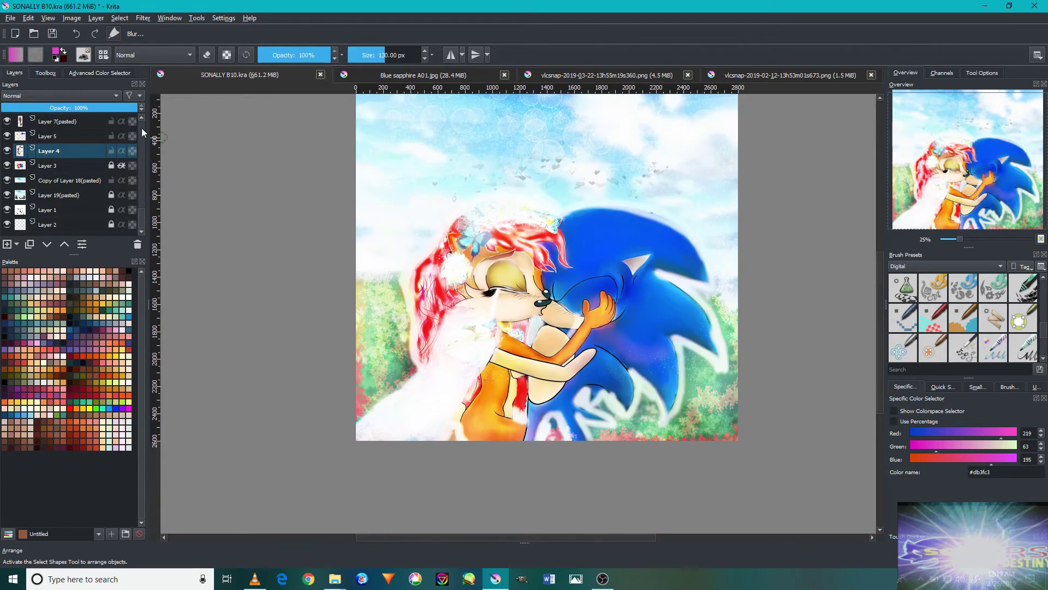
{"action": "left_click", "coordinate": [73, 123]}
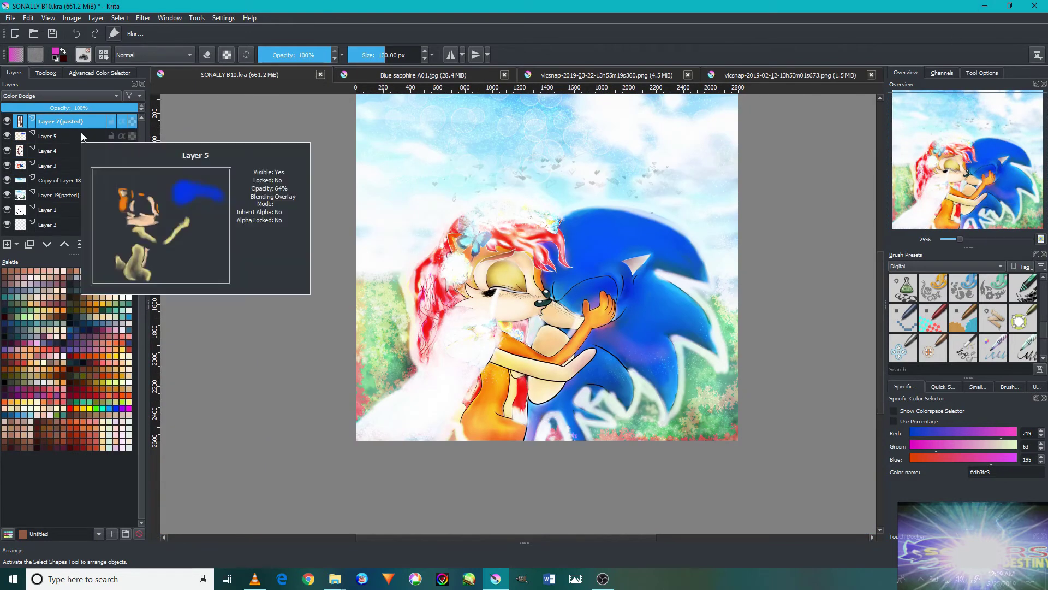
{"action": "left_click", "coordinate": [72, 166]}
{"action": "key", "text": "1"}
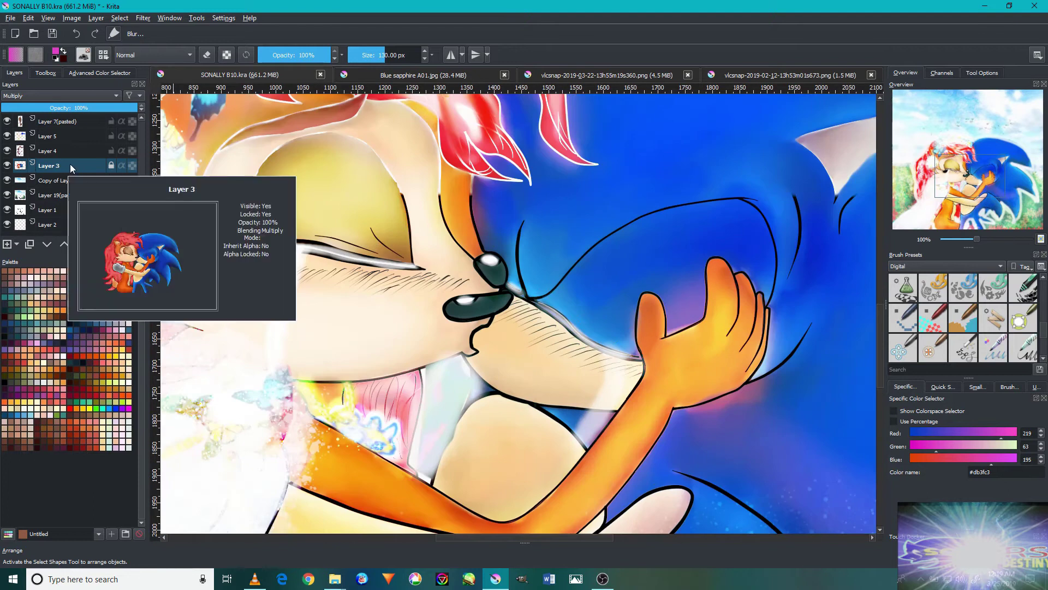
Inspect Layers 5, 19(pasted) and 3 at several zoom levels, then show the layer list.
{"action": "scroll", "coordinate": [80, 181], "scroll_direction": "up", "scroll_amount": 1}
{"action": "left_click", "coordinate": [80, 180]}
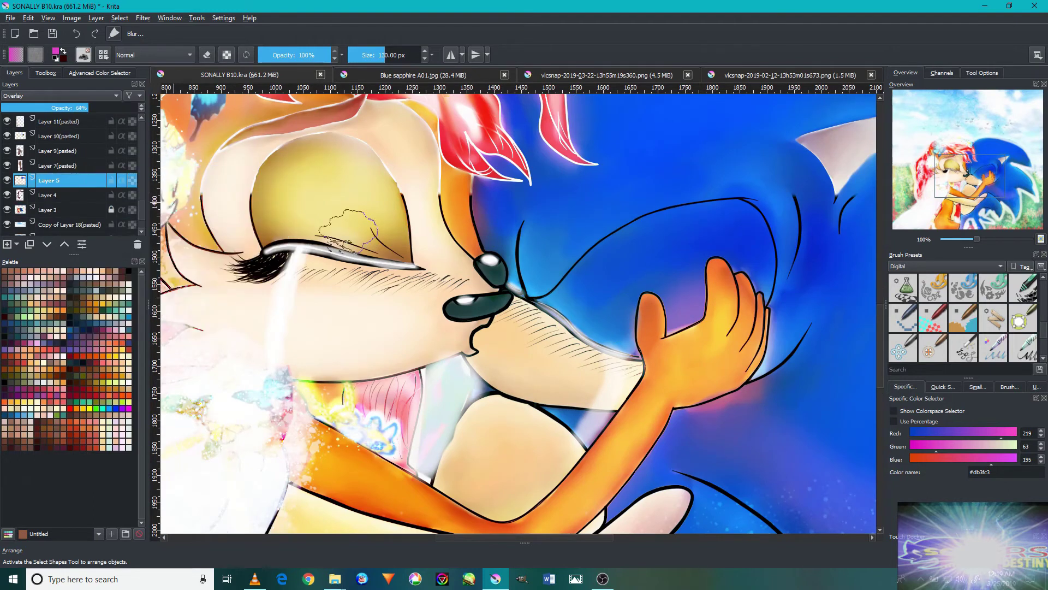
{"action": "key", "text": "minus"}
{"action": "key", "text": "minus"}
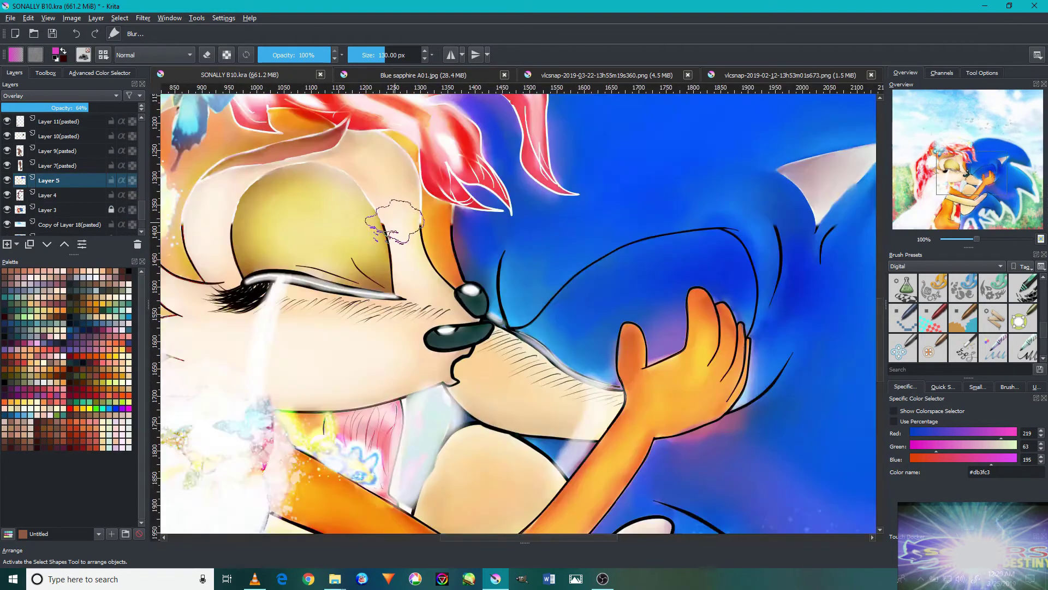
{"action": "scroll", "coordinate": [82, 180], "scroll_direction": "down", "scroll_amount": 1}
{"action": "left_click", "coordinate": [83, 195]}
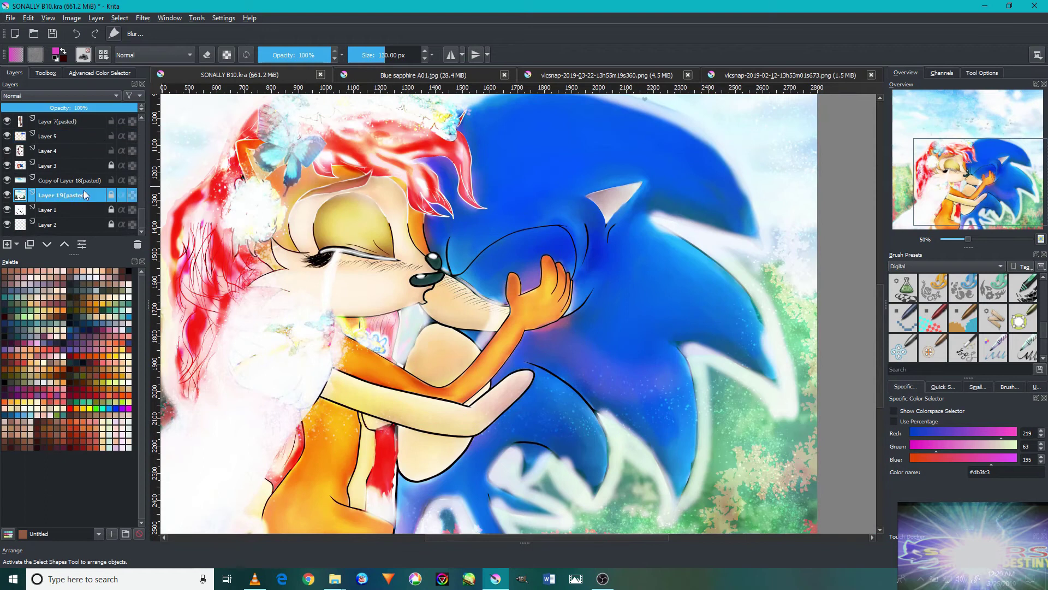
{"action": "left_click", "coordinate": [93, 164]}
{"action": "key", "text": "minus"}
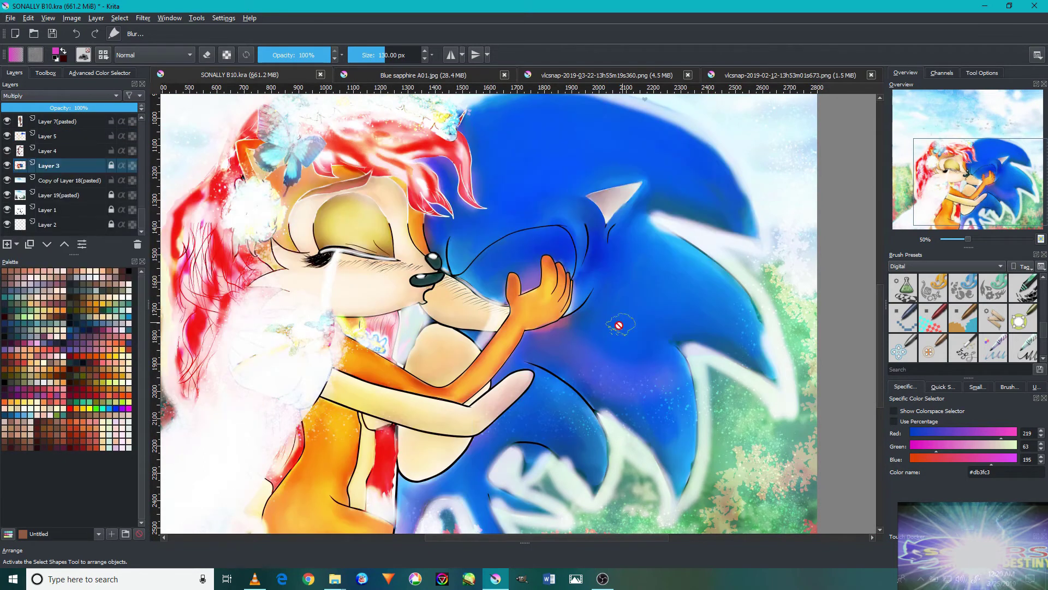
{"action": "key", "text": "minus"}
{"action": "key", "text": "minus"}
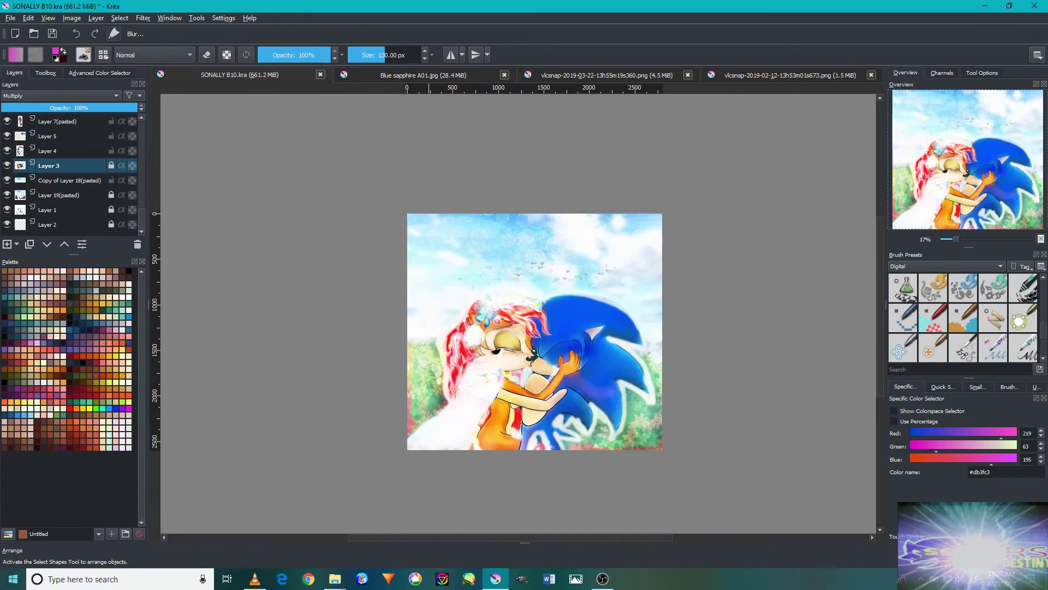
{"action": "left_click", "coordinate": [603, 579]}
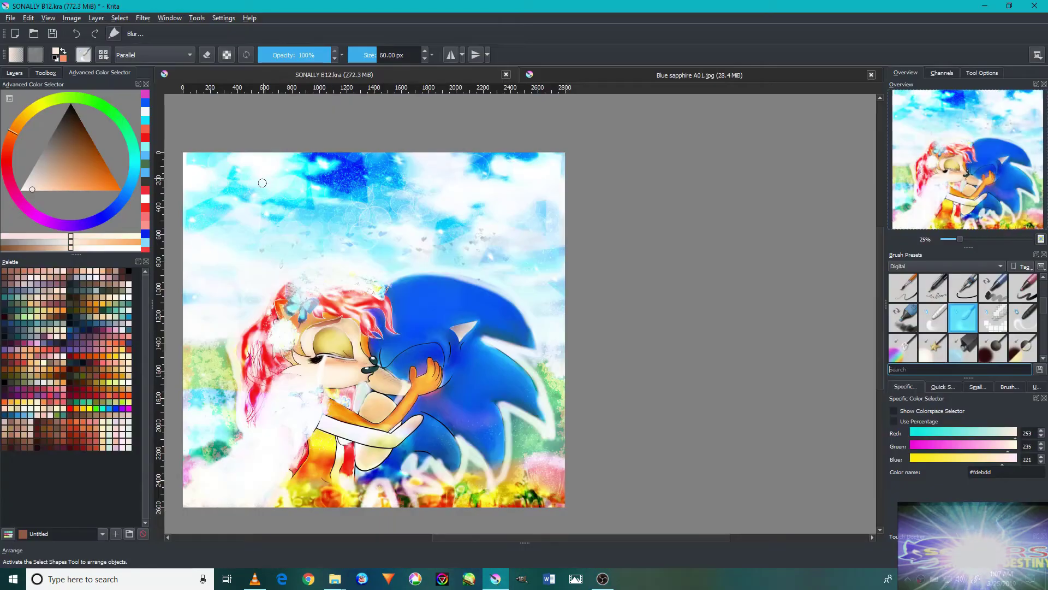
{"action": "key", "text": "plus"}
{"action": "key", "text": "plus"}
{"action": "key", "text": "plus"}
{"action": "left_click", "coordinate": [14, 72]}
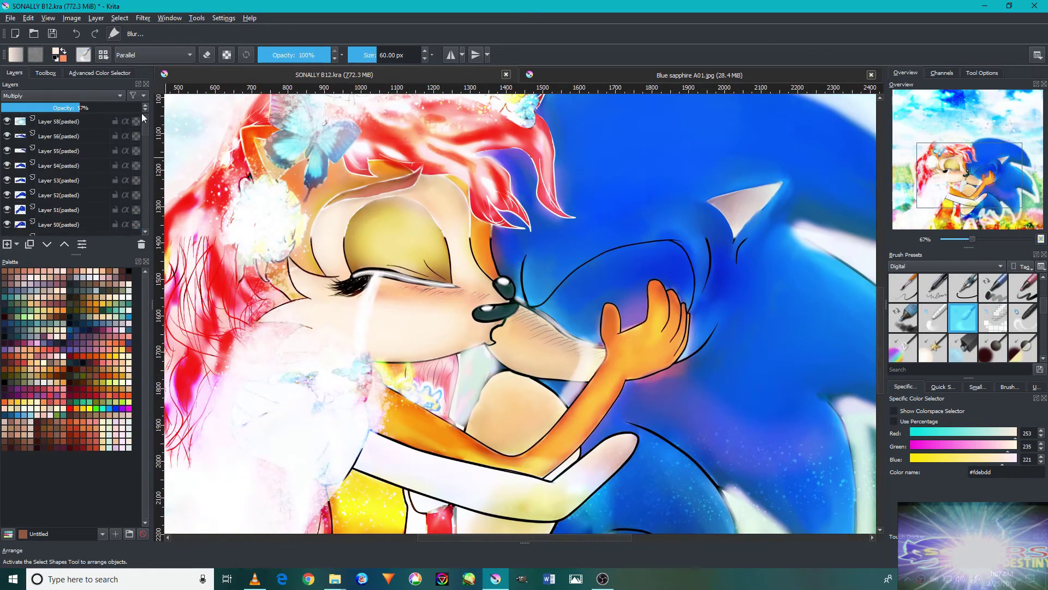
Paint orange-pink blush across the cheek with a soft airbrush on a new layer.
{"action": "key", "text": "Page_Down"}
{"action": "left_click", "coordinate": [978, 306]}
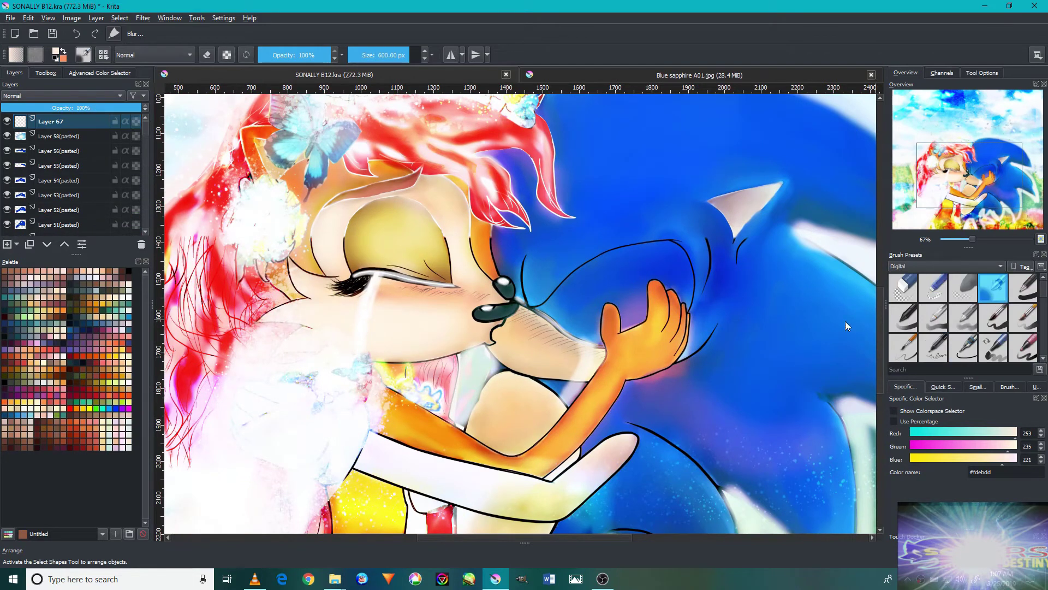
{"action": "key", "text": "plus"}
{"action": "key", "text": "plus"}
{"action": "key", "text": "plus"}
{"action": "mouse_move", "coordinate": [597, 304]}
{"action": "left_mouse_down"}
{"action": "mouse_move", "coordinate": [573, 280]}
{"action": "mouse_move", "coordinate": [679, 328]}
{"action": "left_mouse_up"}
Try Color Dodge, Overlay and Color blending on the blush layer, ending back on Normal.
{"action": "left_click", "coordinate": [63, 96]}
{"action": "left_click", "coordinate": [63, 277]}
{"action": "left_click", "coordinate": [62, 95]}
{"action": "left_click", "coordinate": [66, 71]}
{"action": "left_click", "coordinate": [62, 95]}
{"action": "left_click", "coordinate": [67, 40]}
{"action": "left_click", "coordinate": [63, 95]}
{"action": "left_click", "coordinate": [63, 219]}
{"action": "left_click", "coordinate": [73, 108]}
{"action": "left_click", "coordinate": [65, 164]}
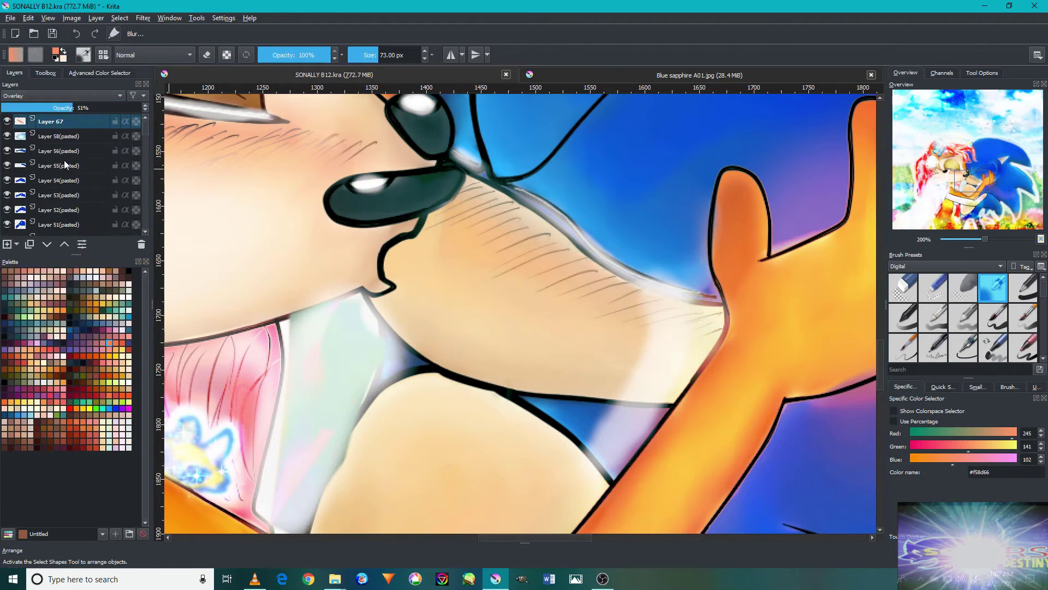
{"action": "left_click", "coordinate": [94, 100]}
{"action": "left_click", "coordinate": [92, 105]}
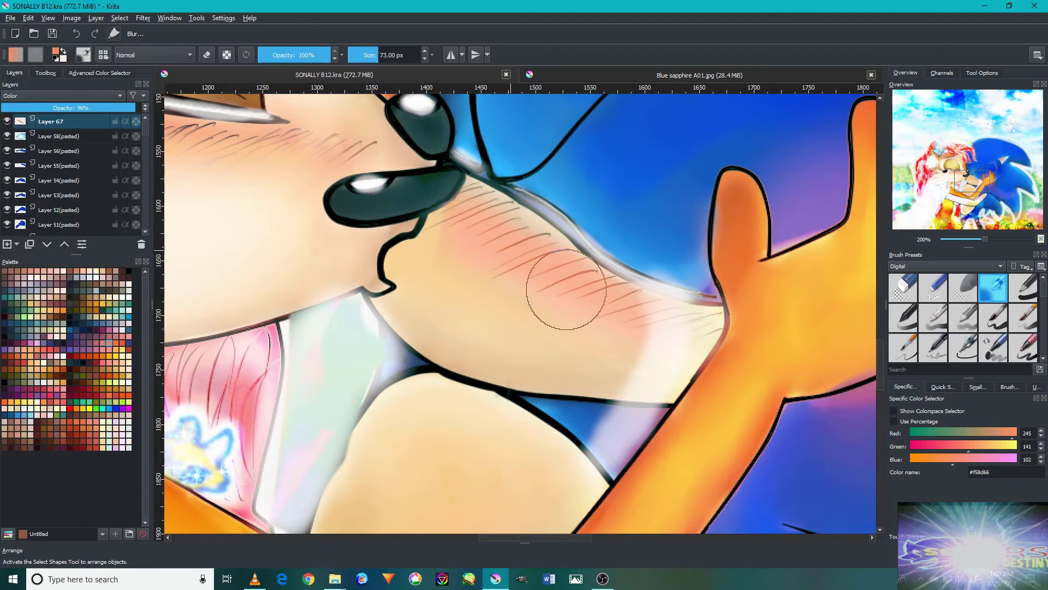
{"action": "left_click", "coordinate": [49, 96]}
{"action": "left_click", "coordinate": [75, 156]}
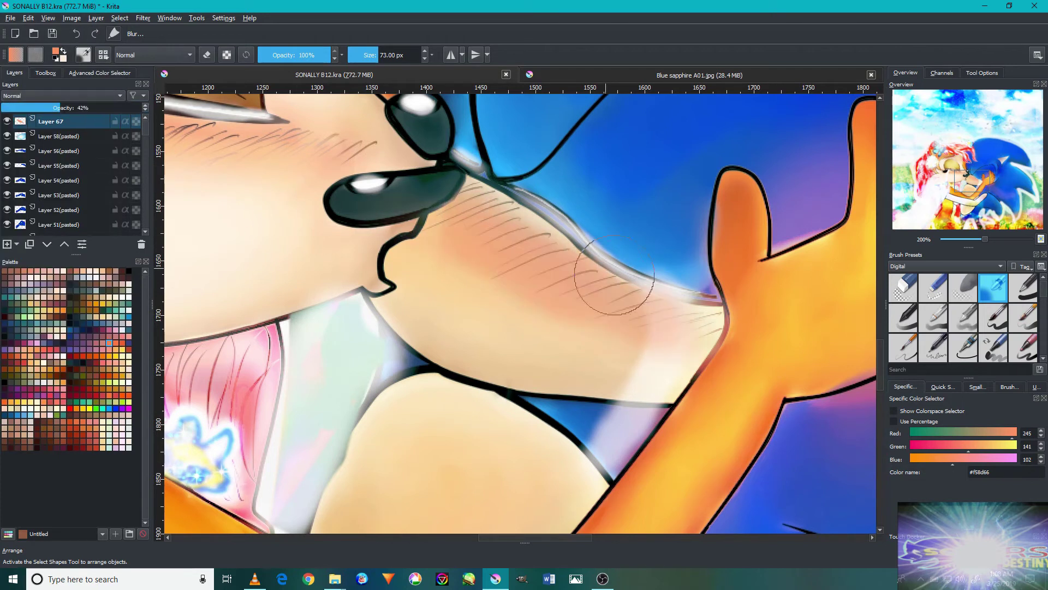
Frame the cheek blush and compare it against the Blue sapphire reference image.
{"action": "left_click_drag", "start_coordinate": [247, 141], "coordinate": [519, 304]}
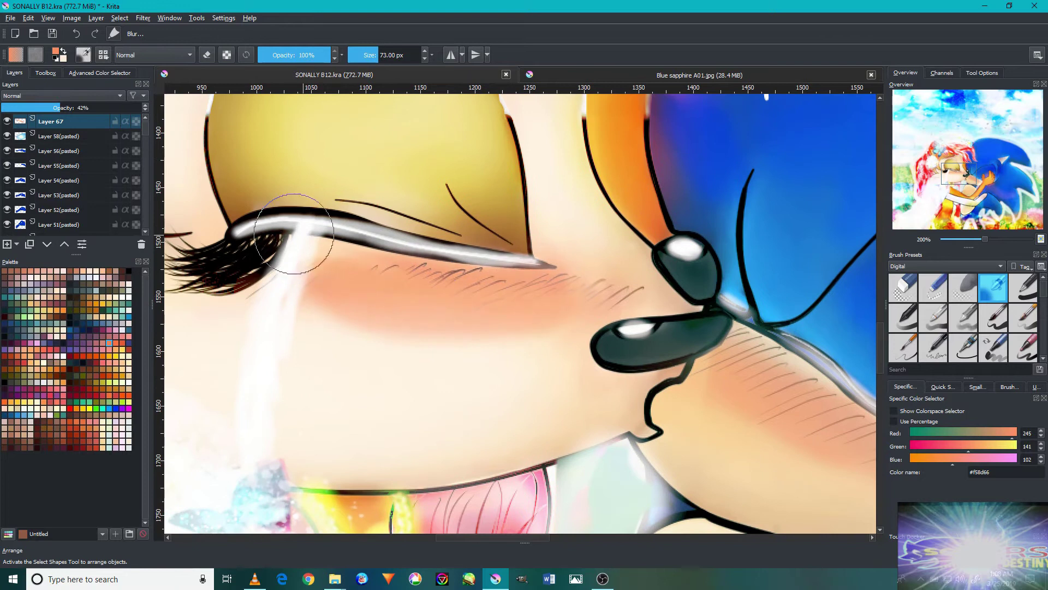
{"action": "key", "text": "2"}
{"action": "scroll", "coordinate": [691, 299], "scroll_direction": "up", "scroll_amount": 5}
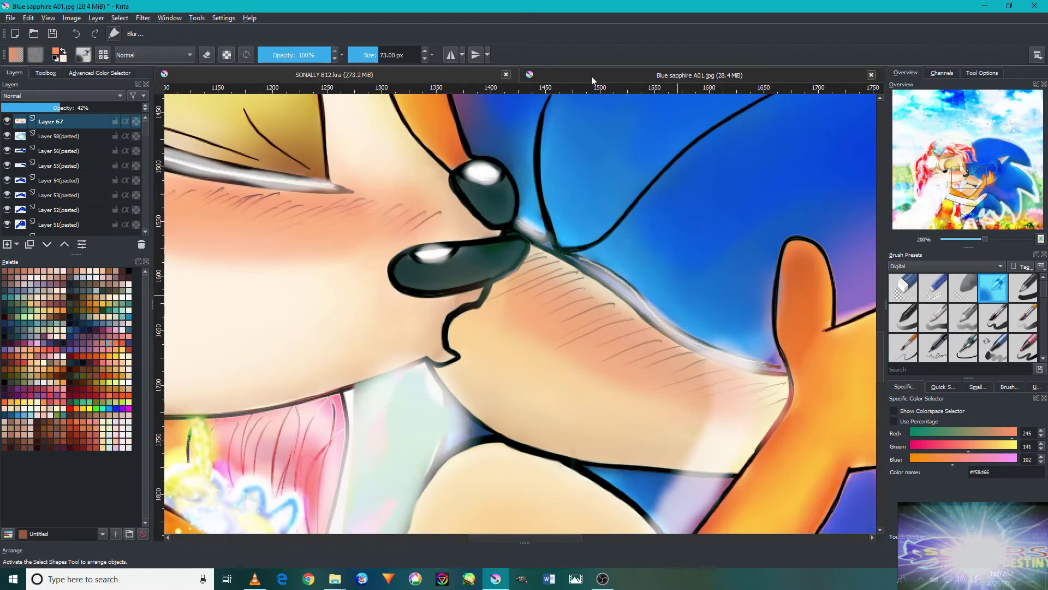
{"action": "left_click", "coordinate": [592, 78]}
{"action": "scroll", "coordinate": [526, 377], "scroll_direction": "up", "scroll_amount": 5}
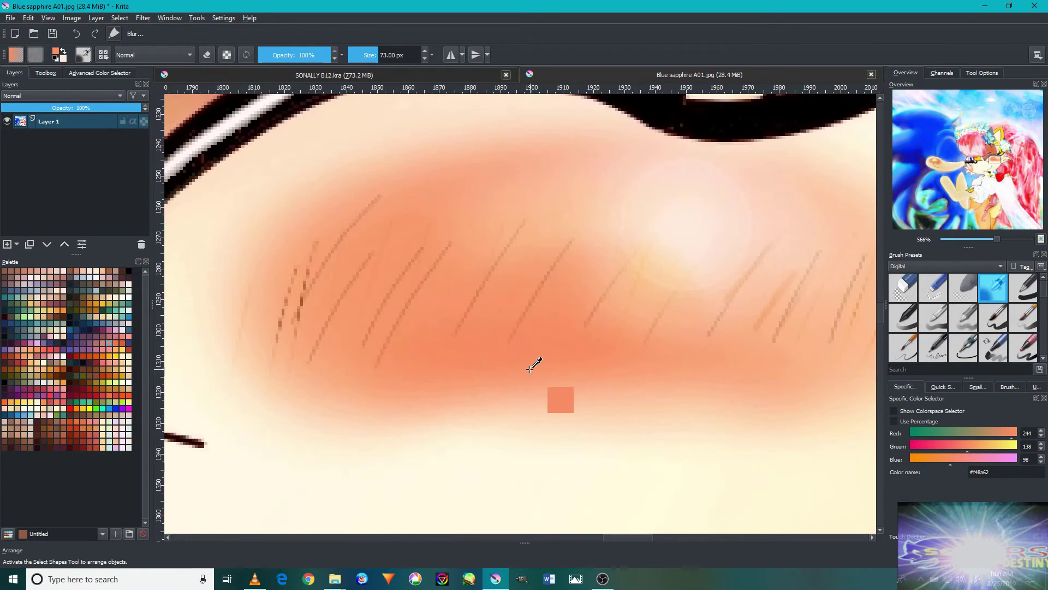
{"action": "key", "text": "ctrl+Tab"}
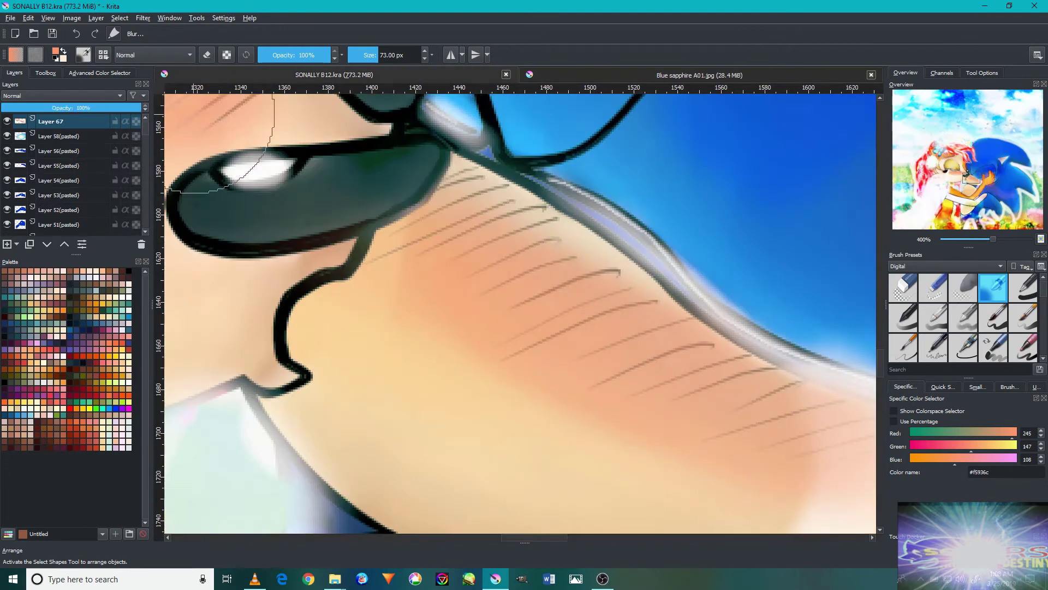
{"action": "scroll", "coordinate": [416, 218], "scroll_direction": "down", "scroll_amount": 3}
After trying Screen, set the blush layer to Multiply at 44% opacity.
{"action": "left_click", "coordinate": [82, 96]}
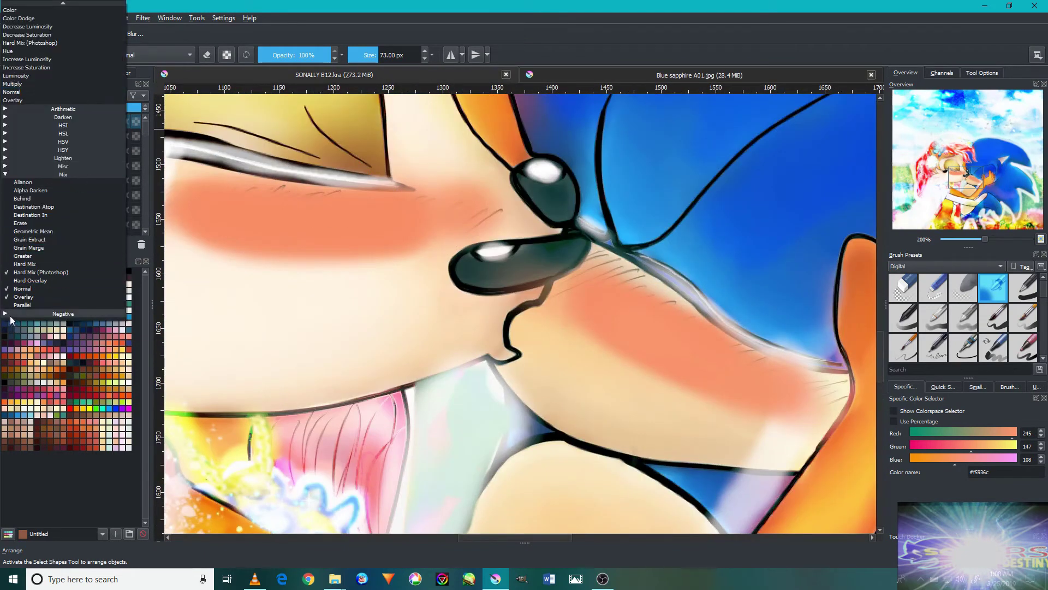
{"action": "left_click", "coordinate": [60, 220]}
{"action": "left_click", "coordinate": [70, 96]}
{"action": "left_click", "coordinate": [67, 196]}
{"action": "left_click", "coordinate": [71, 95]}
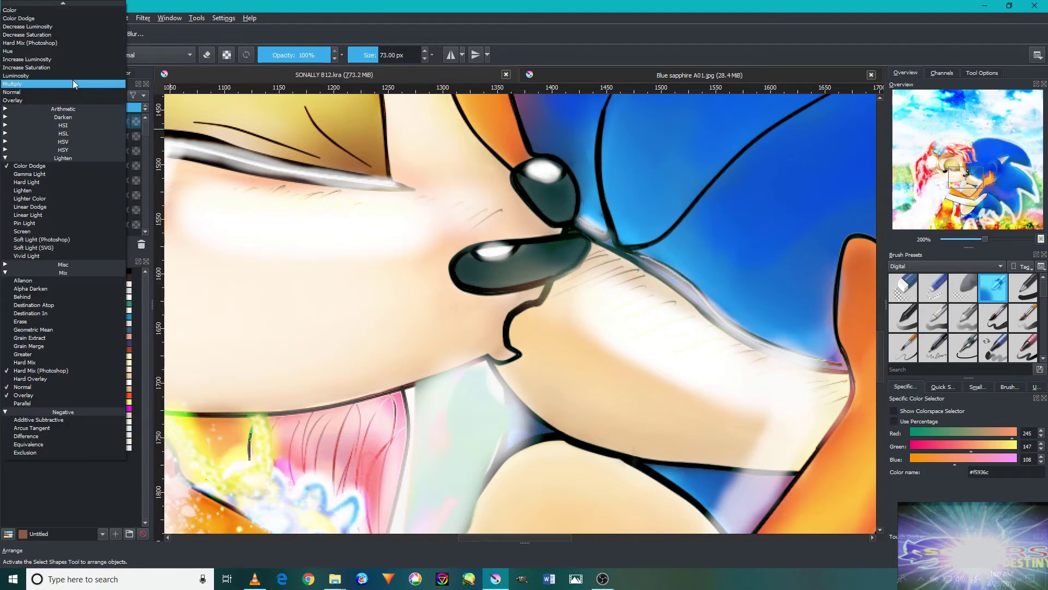
{"action": "left_click", "coordinate": [73, 107]}
{"action": "left_click_drag", "start_coordinate": [73, 107], "coordinate": [64, 105]}
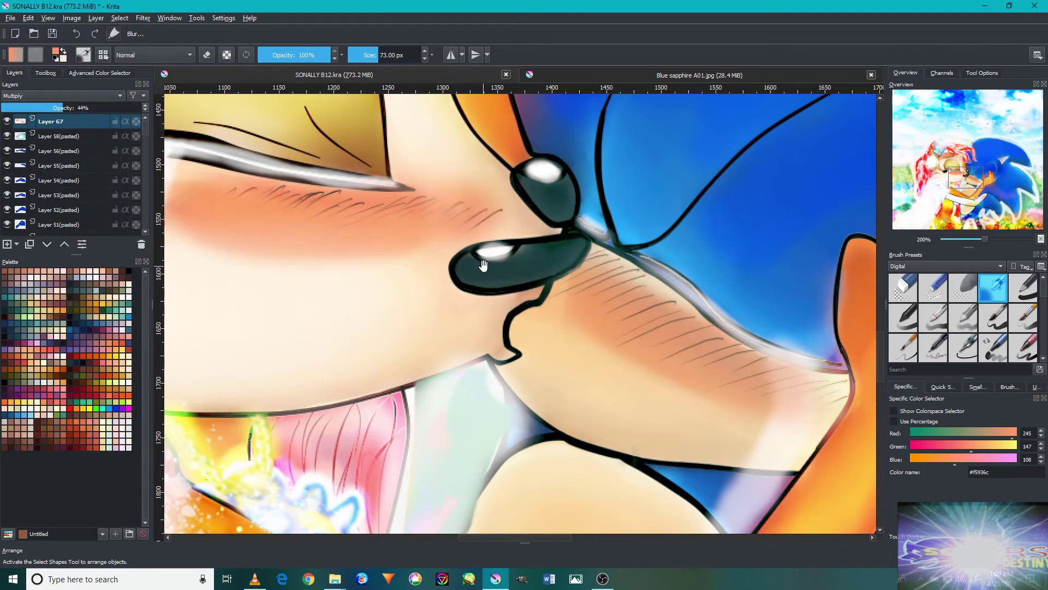
{"action": "scroll", "coordinate": [456, 265], "scroll_direction": "down", "scroll_amount": 1}
Add a new layer above the blush and pick pale peach #fdebdd.
{"action": "left_click", "coordinate": [7, 245]}
{"action": "left_click", "coordinate": [37, 277]}
{"action": "scroll", "coordinate": [623, 365], "scroll_direction": "down", "scroll_amount": 3}
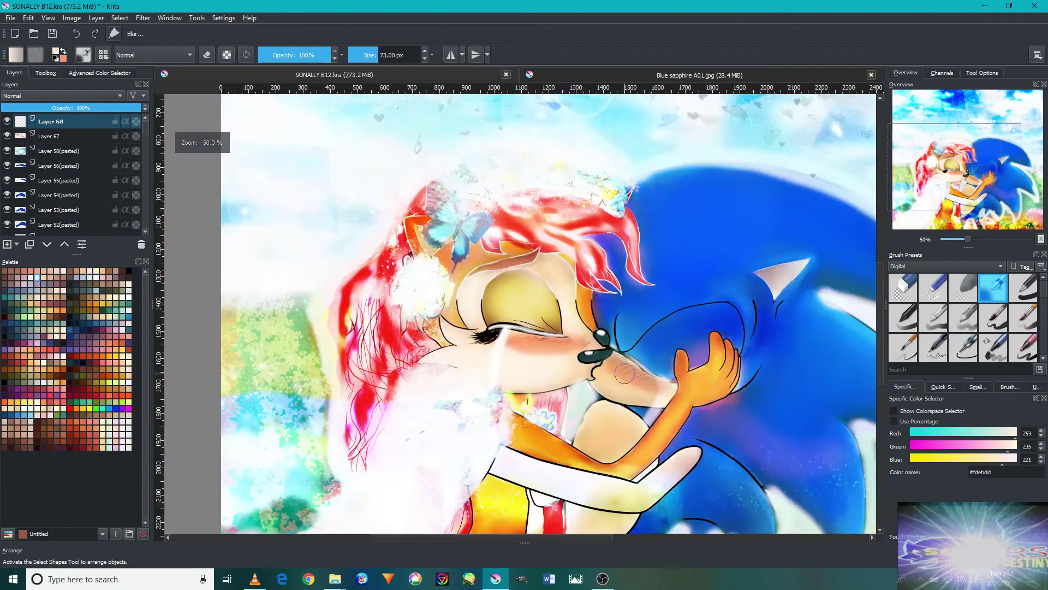
Set Layer 68 to Overlay and compare against the Blue sapphire reference image.
{"action": "scroll", "coordinate": [622, 365], "scroll_direction": "up", "scroll_amount": 5}
{"action": "left_click", "coordinate": [62, 95]}
{"action": "left_click", "coordinate": [33, 388]}
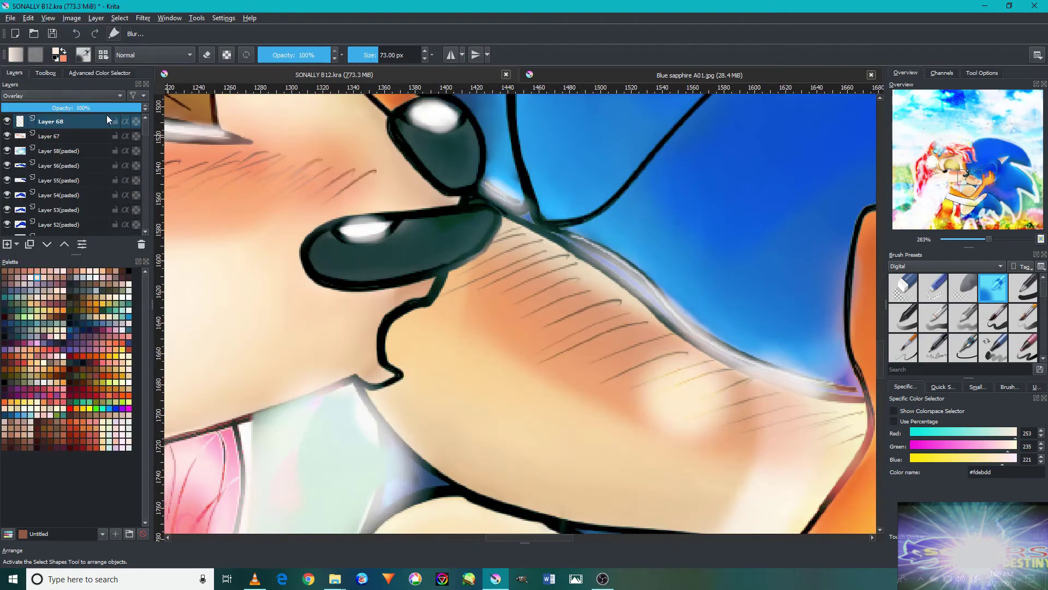
{"action": "left_click_drag", "start_coordinate": [87, 107], "coordinate": [66, 107]}
{"action": "scroll", "coordinate": [77, 175], "scroll_direction": "down", "scroll_amount": 2}
{"action": "scroll", "coordinate": [196, 206], "scroll_direction": "down", "scroll_amount": 1}
{"action": "left_click", "coordinate": [700, 75]}
{"action": "scroll", "coordinate": [319, 293], "scroll_direction": "down", "scroll_amount": 3}
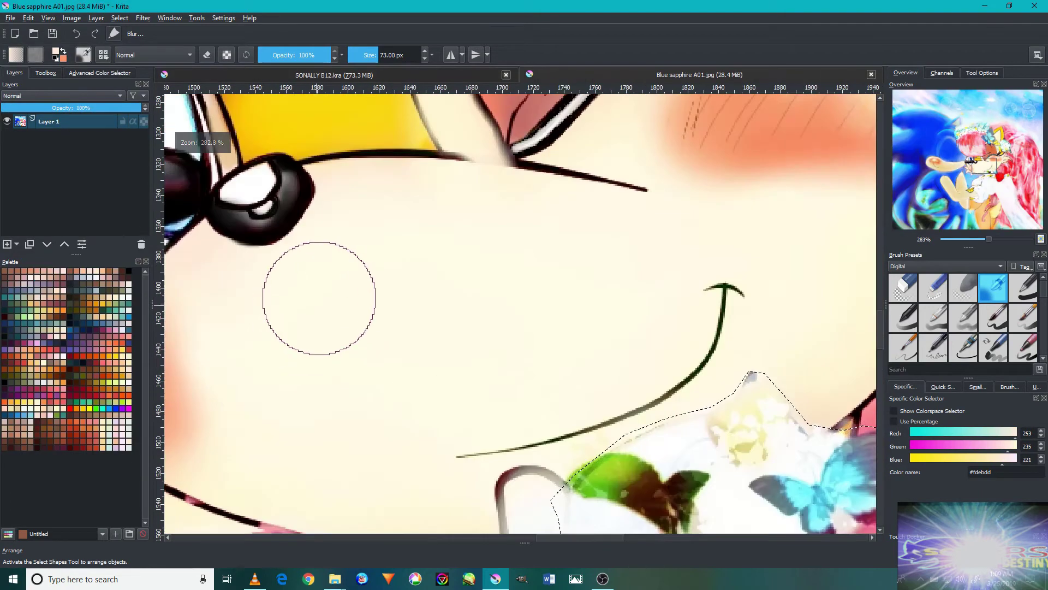
{"action": "scroll", "coordinate": [306, 334], "scroll_direction": "up", "scroll_amount": 2}
{"action": "key", "text": "ctrl+Tab"}
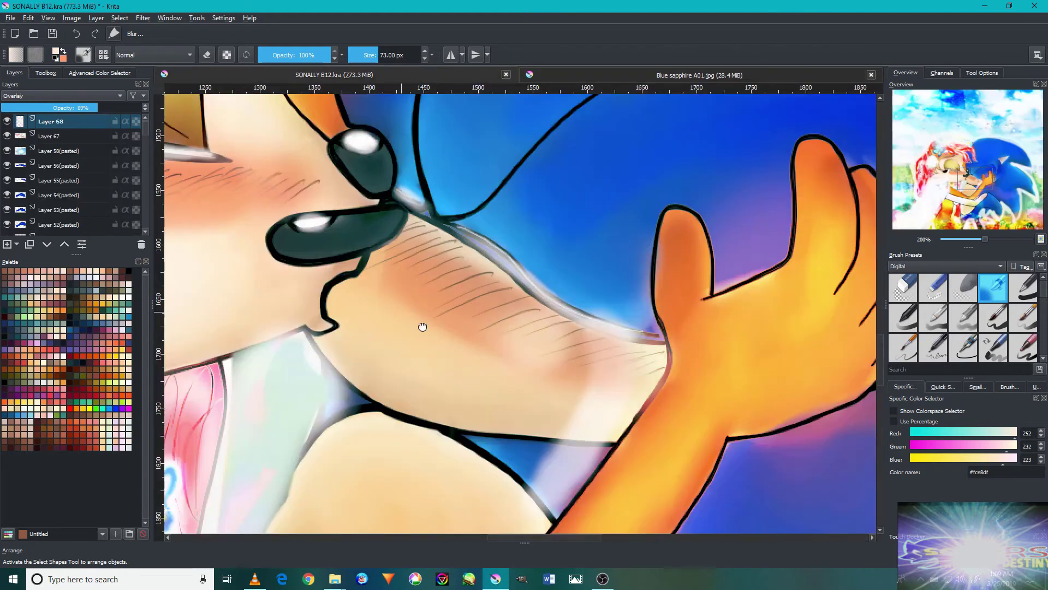
Keep Layer 68 on Overlay and lower its opacity to 55%, checking the eye and blush.
{"action": "left_click", "coordinate": [80, 37]}
{"action": "left_click", "coordinate": [45, 97]}
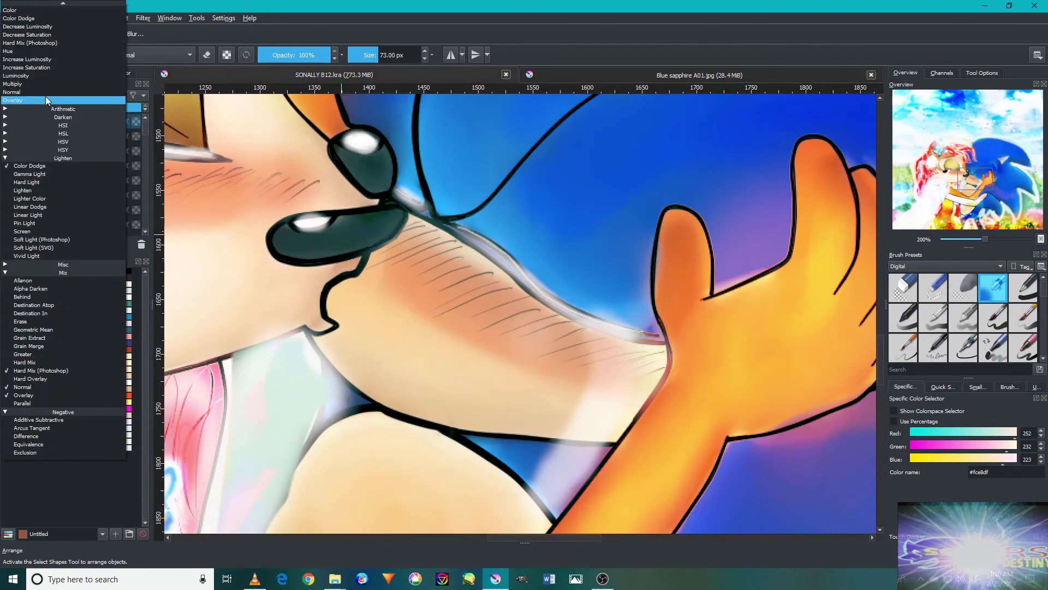
{"action": "left_click", "coordinate": [426, 287]}
{"action": "left_click_drag", "start_coordinate": [425, 287], "coordinate": [749, 401]}
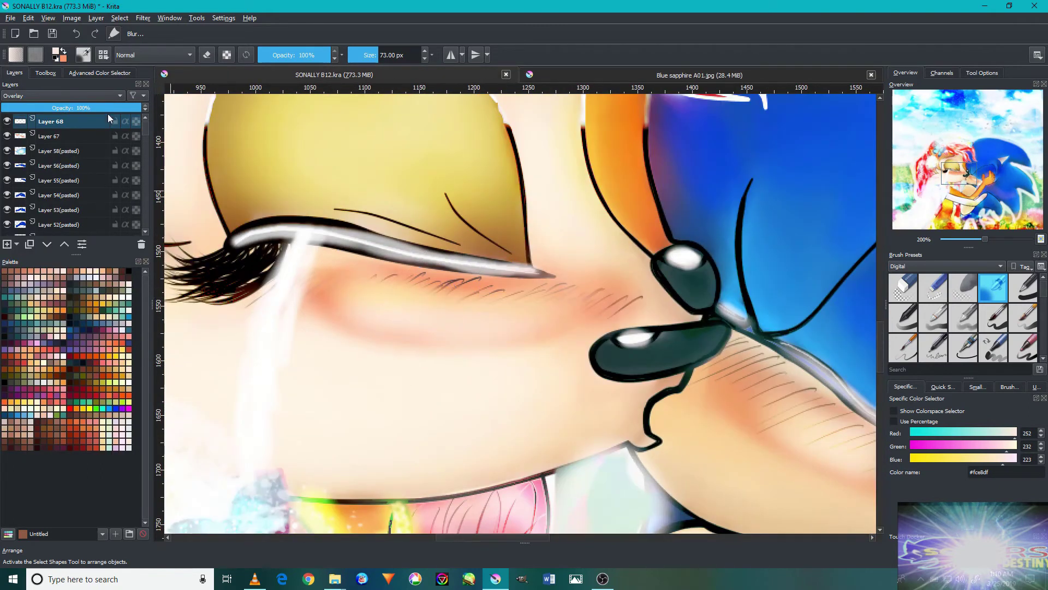
{"action": "left_click", "coordinate": [78, 108]}
{"action": "scroll", "coordinate": [499, 301], "scroll_direction": "down", "scroll_amount": 2}
{"action": "scroll", "coordinate": [499, 301], "scroll_direction": "down", "scroll_amount": 1}
{"action": "scroll", "coordinate": [498, 301], "scroll_direction": "down", "scroll_amount": 1}
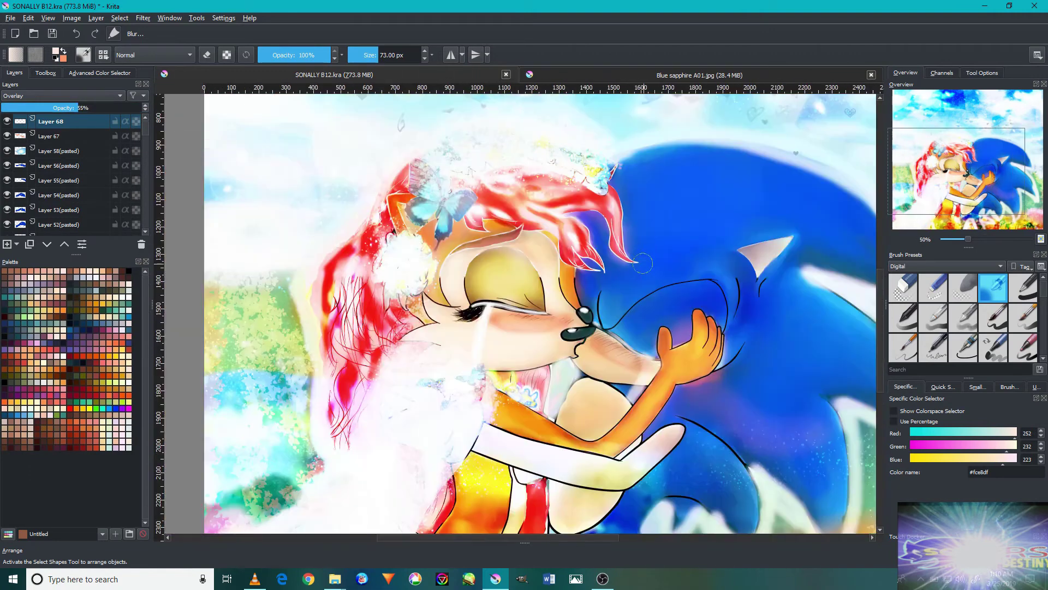
{"action": "scroll", "coordinate": [474, 97], "scroll_direction": "down", "scroll_amount": 2}
{"action": "scroll", "coordinate": [426, 386], "scroll_direction": "up", "scroll_amount": 3}
{"action": "mouse_move", "coordinate": [678, 368]}
{"action": "left_mouse_down"}
{"action": "mouse_move", "coordinate": [368, 398]}
{"action": "mouse_move", "coordinate": [488, 397]}
{"action": "mouse_move", "coordinate": [453, 393]}
{"action": "mouse_move", "coordinate": [431, 344]}
{"action": "mouse_move", "coordinate": [543, 434]}
{"action": "left_mouse_up"}
{"action": "scroll", "coordinate": [542, 434], "scroll_direction": "down", "scroll_amount": 5}
{"action": "scroll", "coordinate": [543, 434], "scroll_direction": "down", "scroll_amount": 5}
{"action": "scroll", "coordinate": [542, 434], "scroll_direction": "down", "scroll_amount": 3}
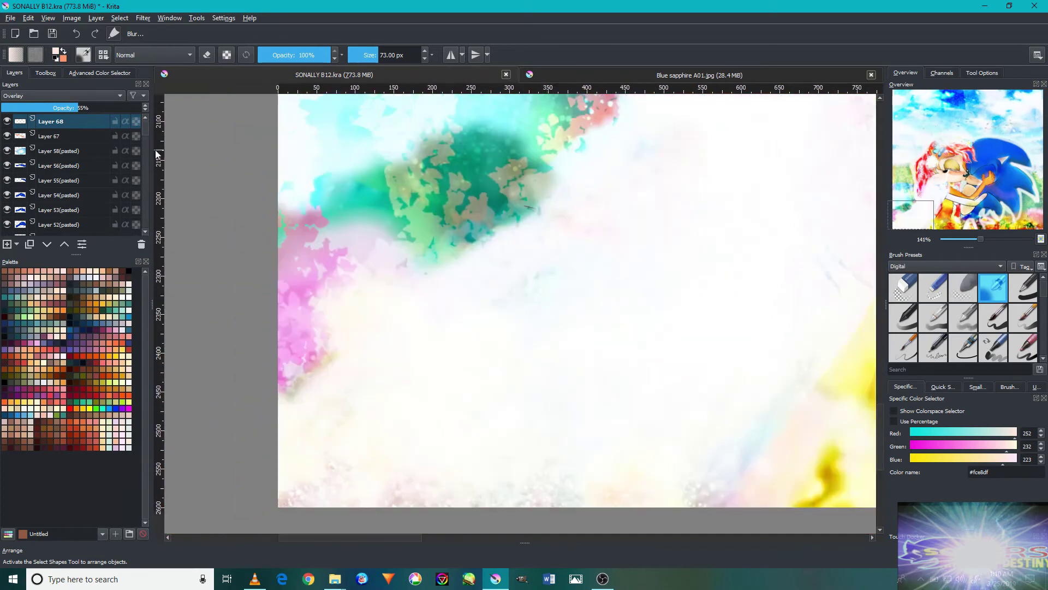
Select sky Layer 56 and toggle its visibility off and on to compare its effect.
{"action": "left_click", "coordinate": [77, 196]}
{"action": "scroll", "coordinate": [101, 204], "scroll_direction": "down", "scroll_amount": 5}
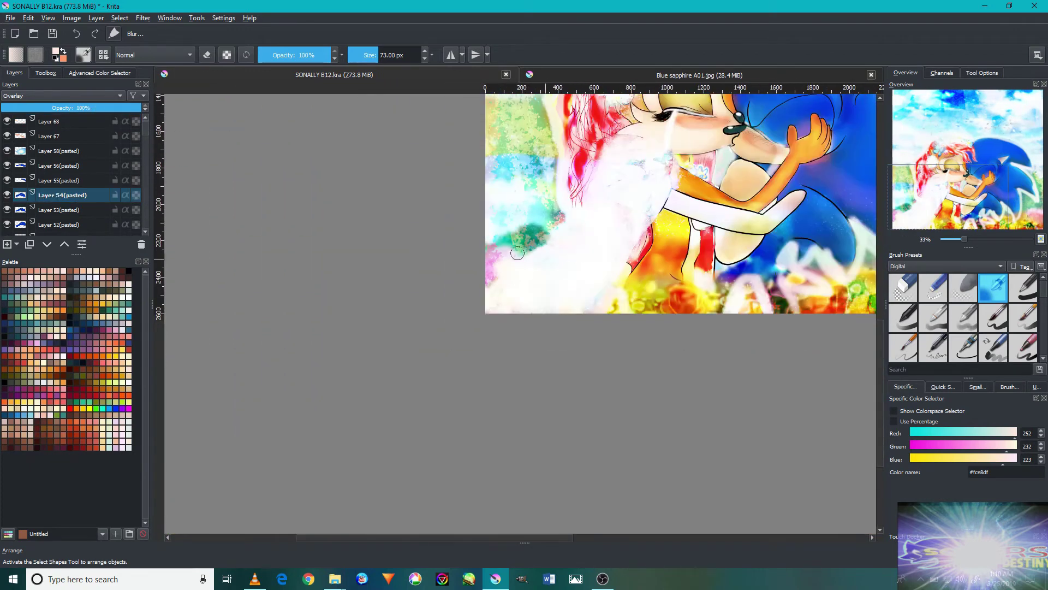
{"action": "left_click", "coordinate": [96, 181]}
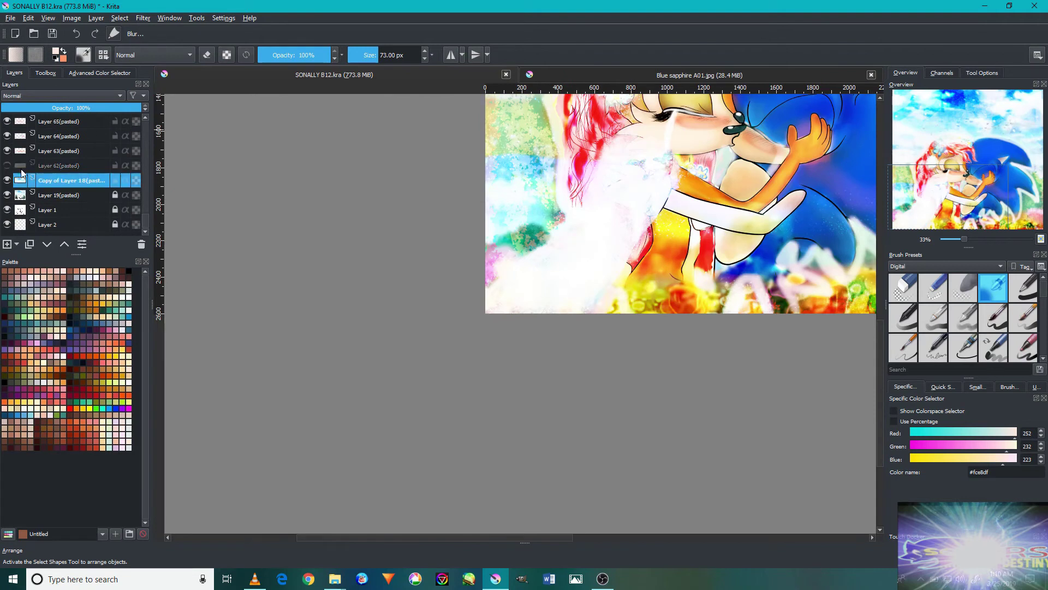
{"action": "scroll", "coordinate": [92, 161], "scroll_direction": "up", "scroll_amount": 5}
{"action": "scroll", "coordinate": [514, 222], "scroll_direction": "down", "scroll_amount": 2}
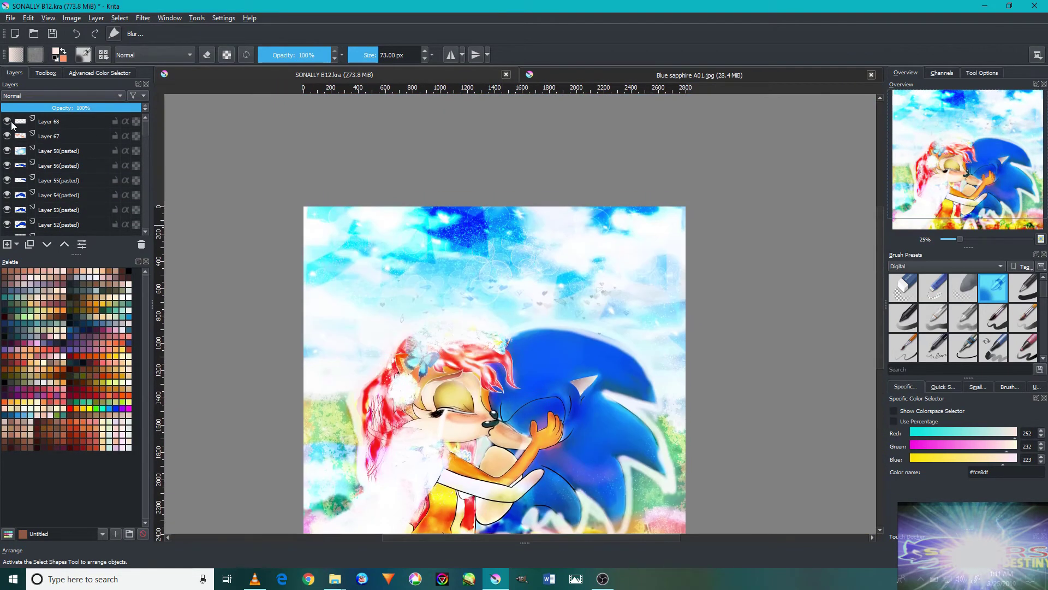
{"action": "left_click", "coordinate": [7, 136]}
{"action": "left_click", "coordinate": [41, 165]}
{"action": "key", "text": "1"}
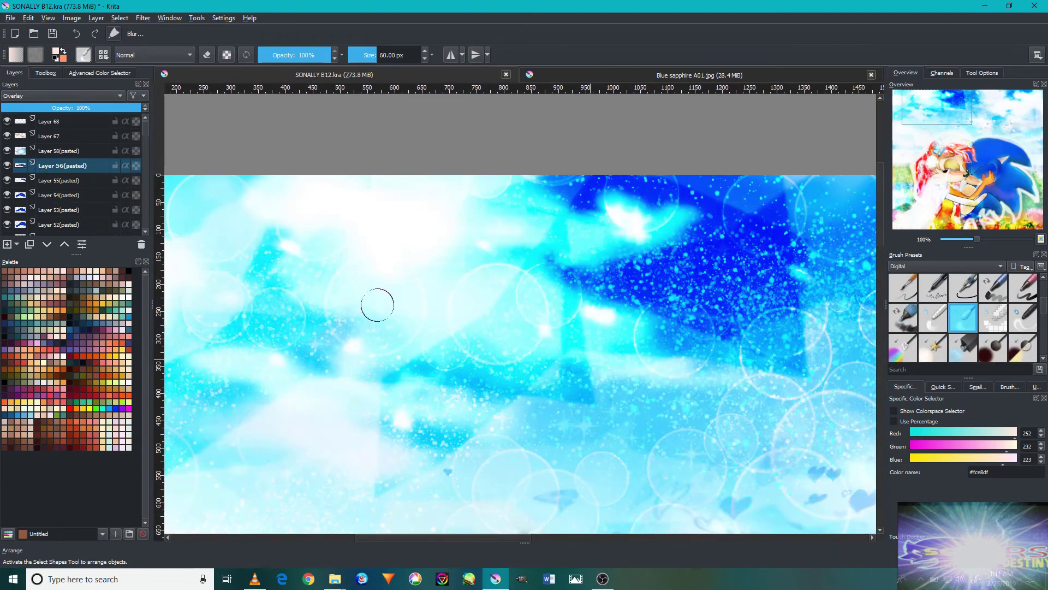
{"action": "left_click", "coordinate": [7, 166]}
{"action": "left_click", "coordinate": [7, 166]}
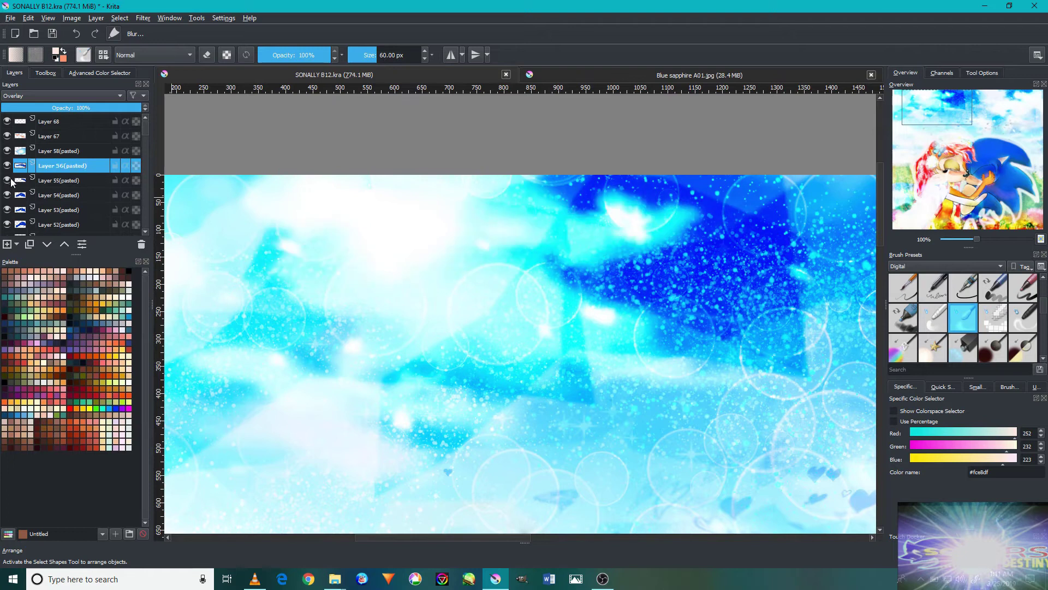
{"action": "scroll", "coordinate": [7, 184], "scroll_direction": "down", "scroll_amount": 1}
{"action": "key", "text": "minus"}
{"action": "key", "text": "minus"}
{"action": "key", "text": "minus"}
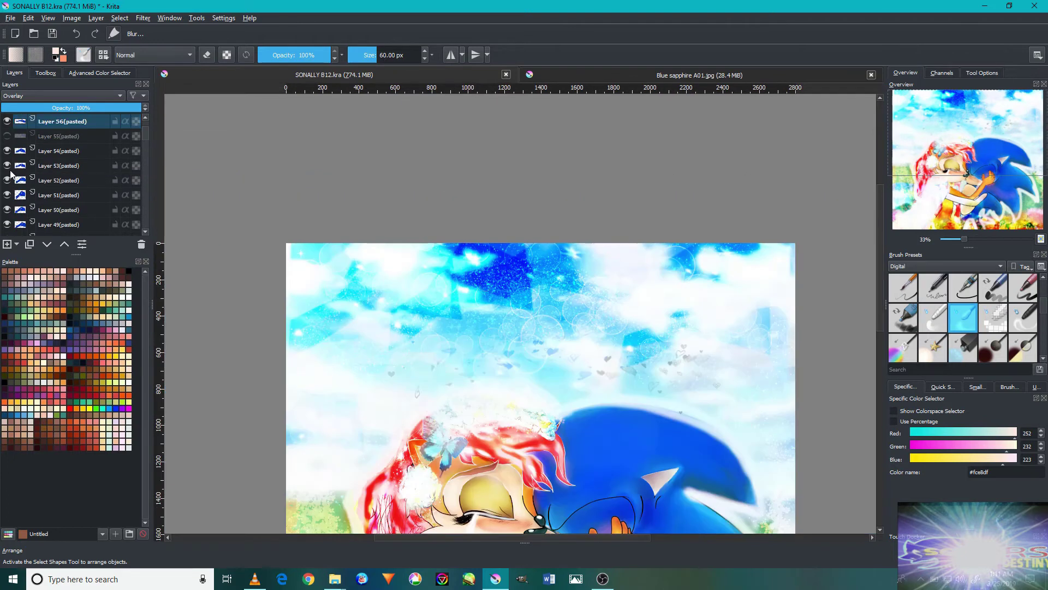
Hide and restore the lower sky Layer 48 to compare the top edge of the sky.
{"action": "left_click", "coordinate": [22, 180]}
{"action": "scroll", "coordinate": [17, 208], "scroll_direction": "down", "scroll_amount": 1}
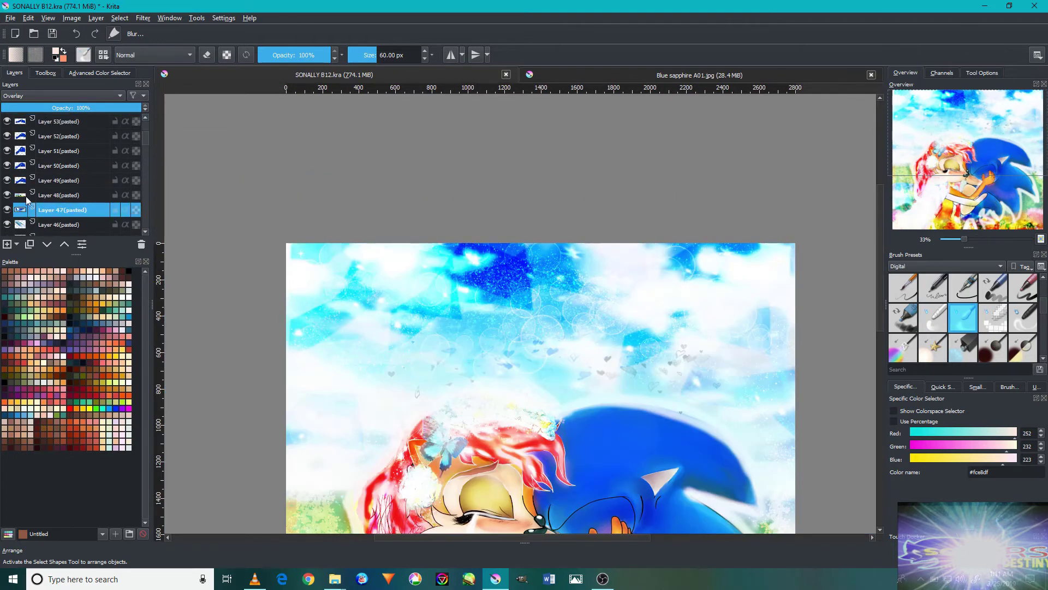
{"action": "left_click", "coordinate": [11, 195]}
{"action": "scroll", "coordinate": [666, 351], "scroll_direction": "up", "scroll_amount": 3}
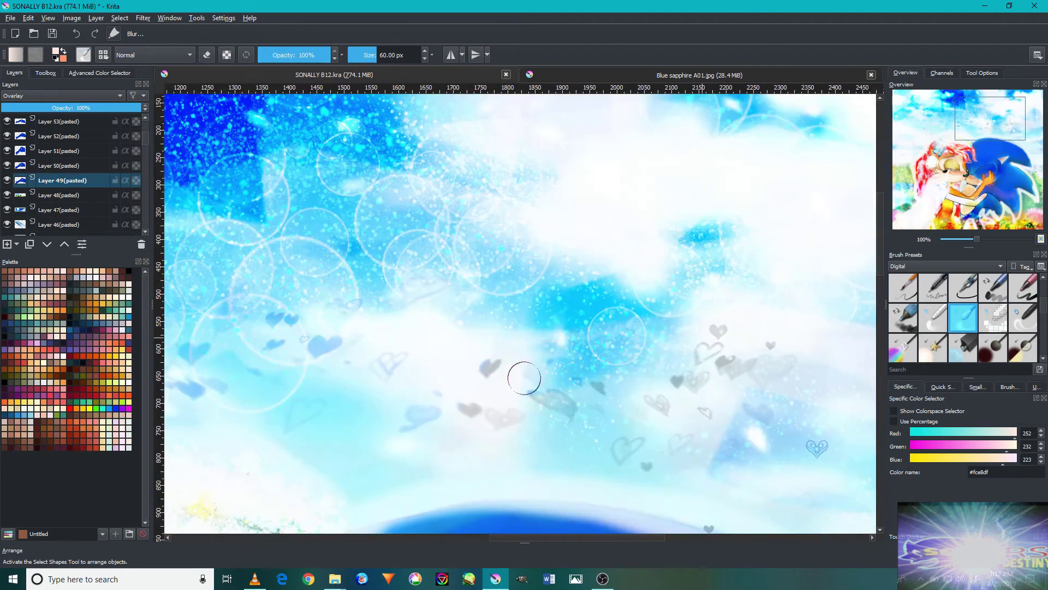
{"action": "scroll", "coordinate": [693, 363], "scroll_direction": "down", "scroll_amount": 1}
{"action": "left_click_drag", "start_coordinate": [567, 344], "coordinate": [406, 374]}
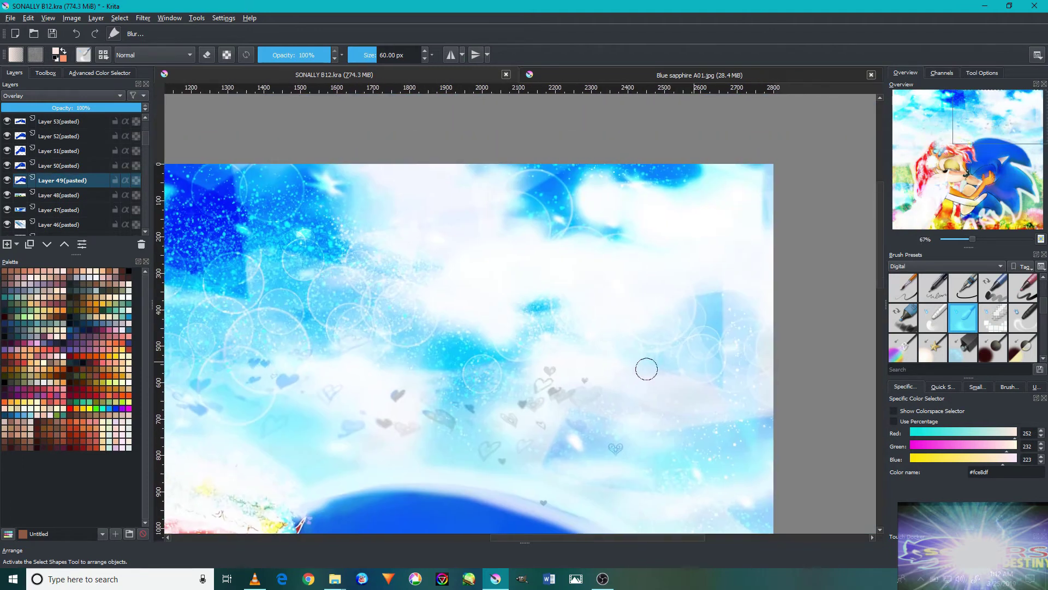
{"action": "left_click", "coordinate": [7, 193]}
{"action": "left_click", "coordinate": [7, 195]}
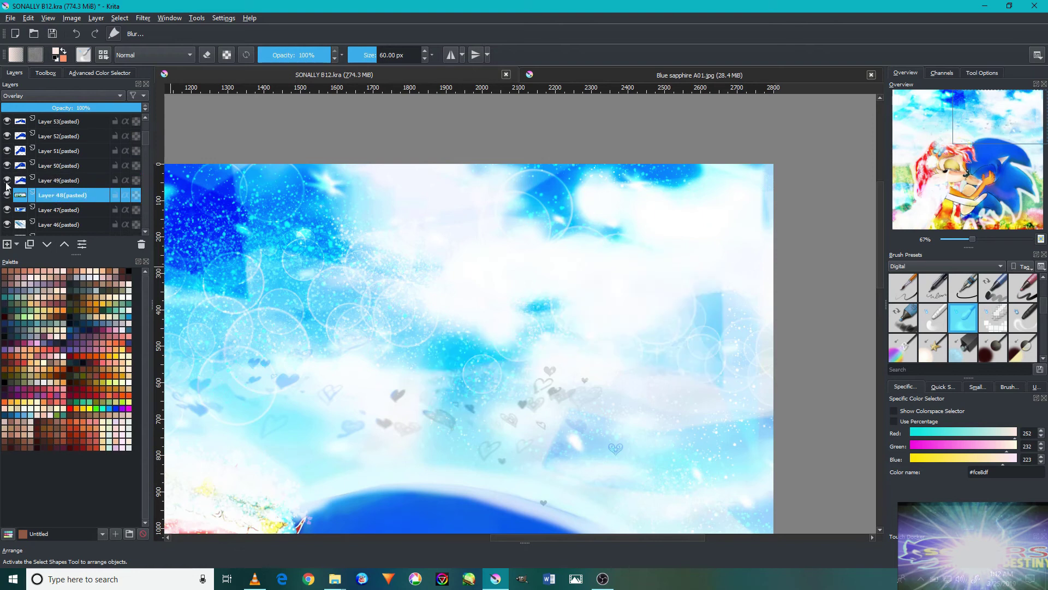
Lock Layer 49 against edits, then select Layer 50 and review the upper sky.
{"action": "left_click", "coordinate": [16, 182]}
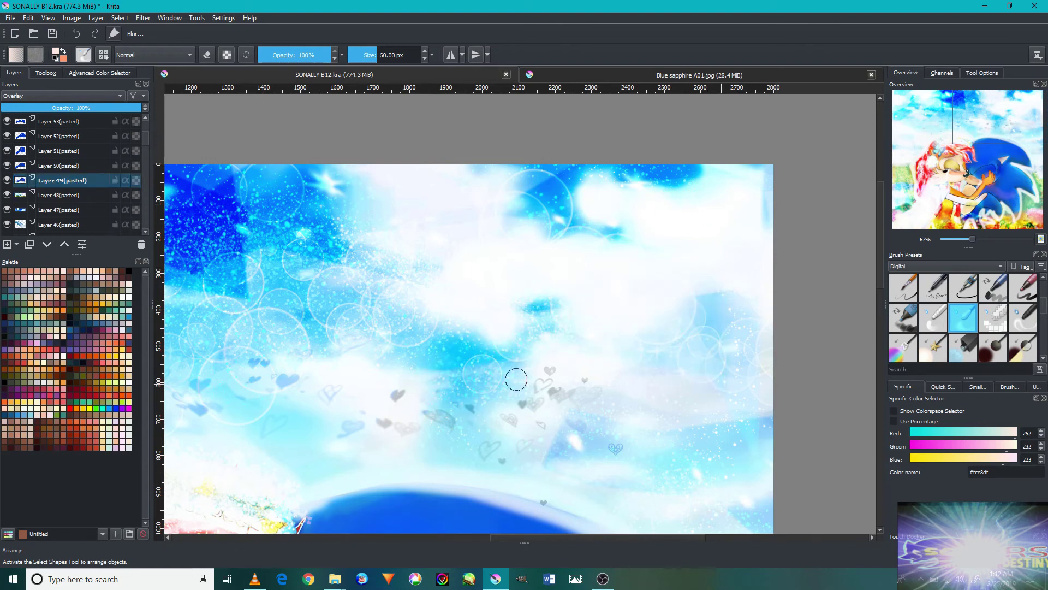
{"action": "left_click", "coordinate": [115, 180]}
{"action": "left_click", "coordinate": [13, 166]}
{"action": "key", "text": "minus"}
{"action": "key", "text": "minus"}
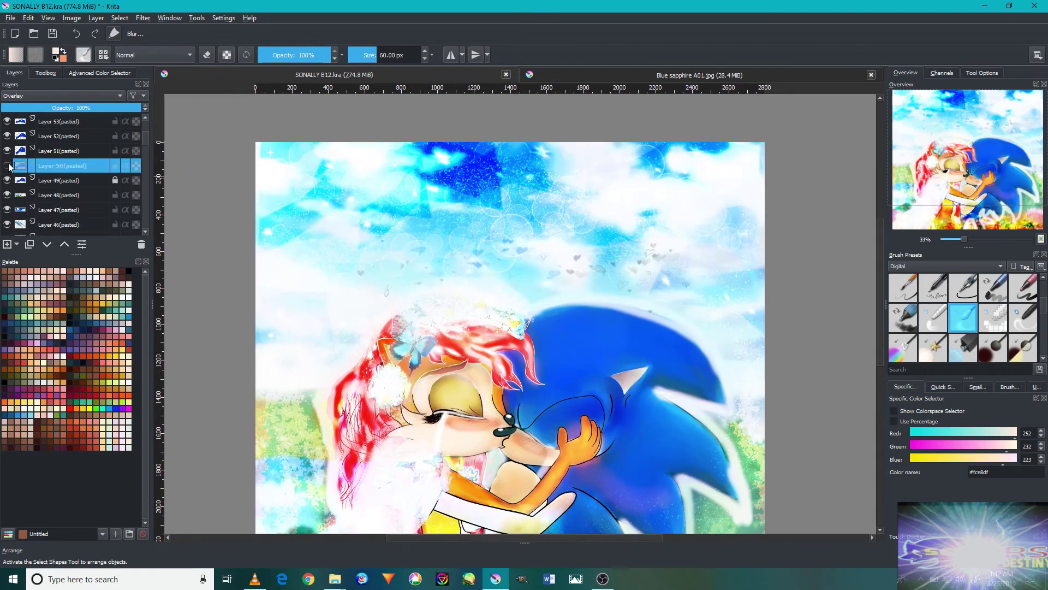
{"action": "scroll", "coordinate": [402, 227], "scroll_direction": "up", "scroll_amount": 3}
{"action": "scroll", "coordinate": [453, 228], "scroll_direction": "down", "scroll_amount": 1}
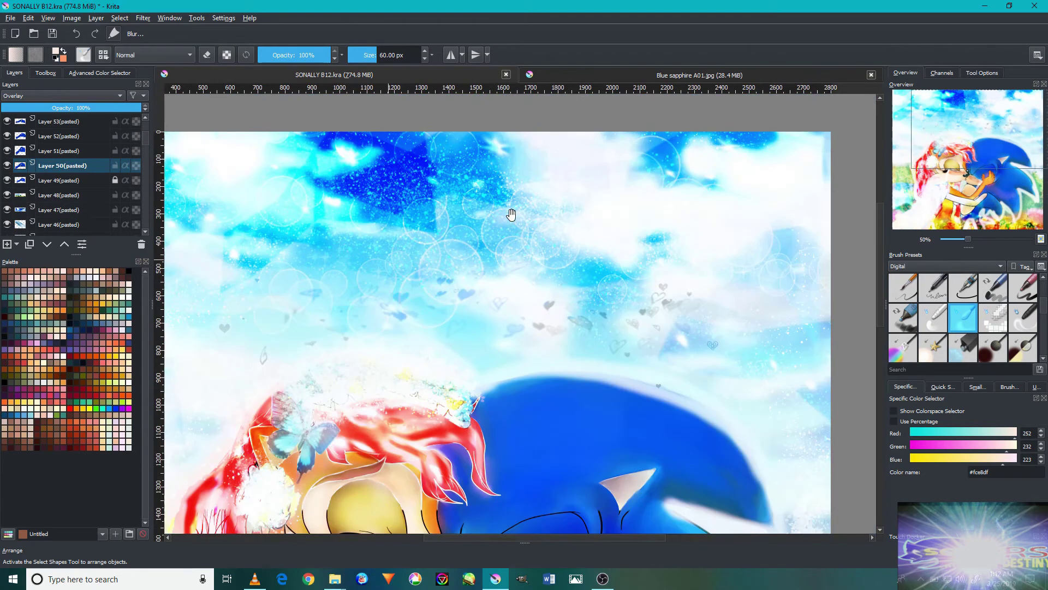
{"action": "left_click_drag", "start_coordinate": [453, 227], "coordinate": [358, 250]}
Save the painting as a new version named SONALLY B13.kra.
{"action": "scroll", "coordinate": [363, 241], "scroll_direction": "up", "scroll_amount": 1}
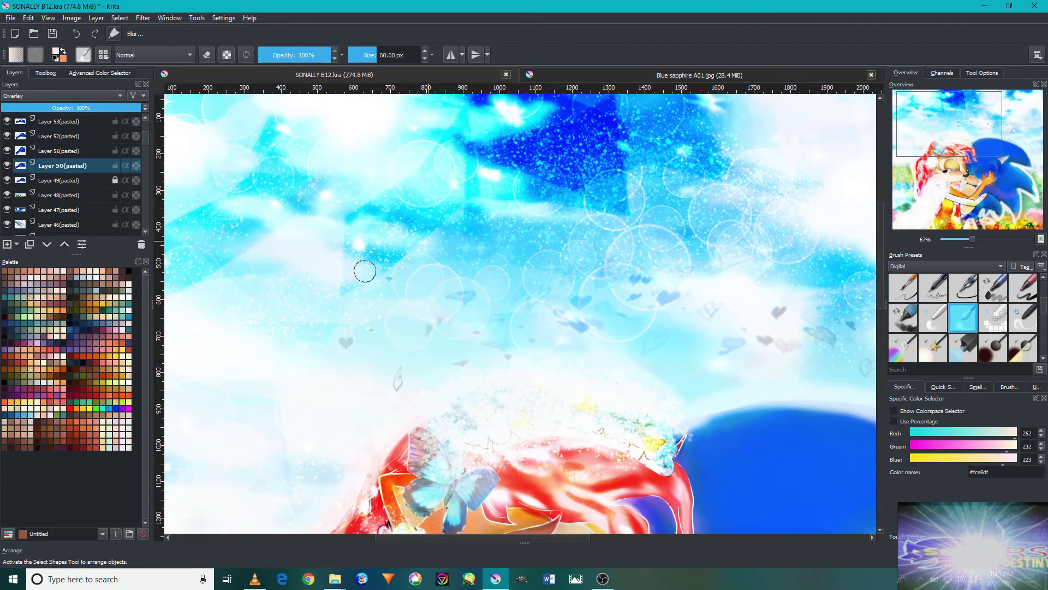
{"action": "scroll", "coordinate": [358, 225], "scroll_direction": "down", "scroll_amount": 2}
{"action": "left_click", "coordinate": [10, 18]}
{"action": "left_click", "coordinate": [33, 82]}
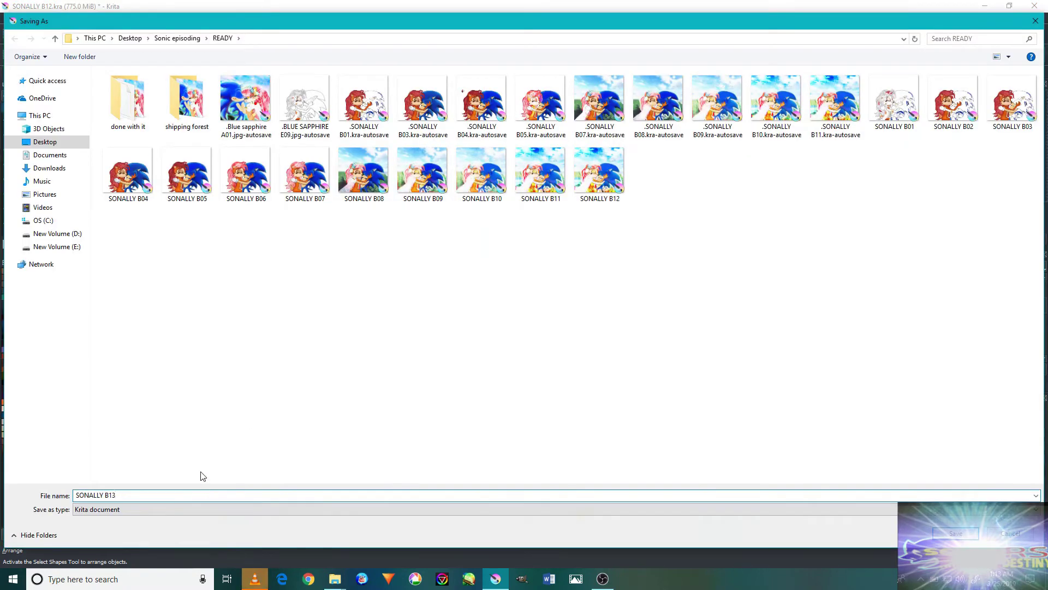
{"action": "key", "text": "Escape"}
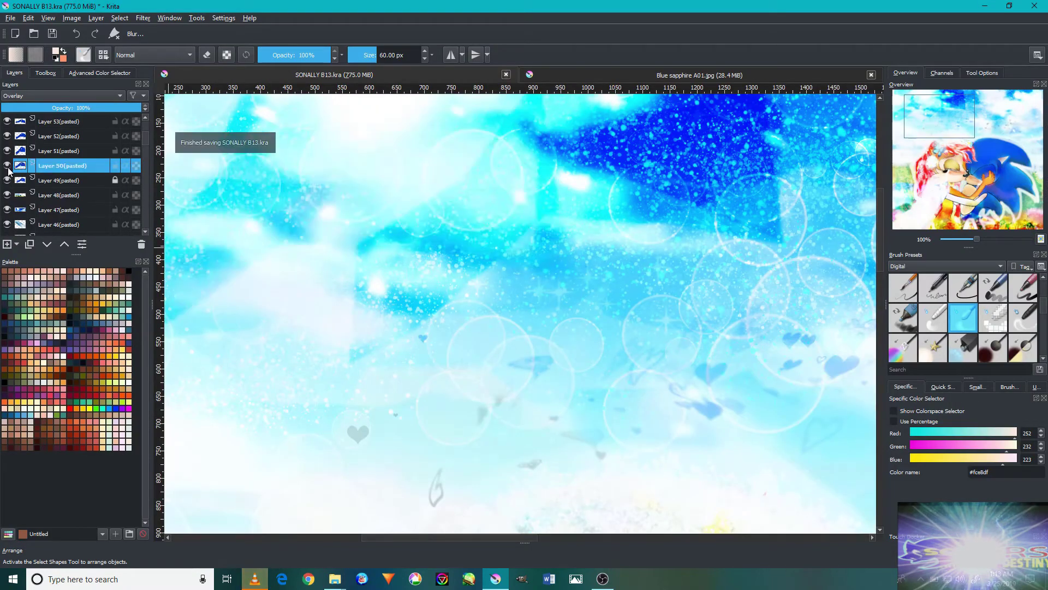
{"action": "left_click", "coordinate": [81, 158]}
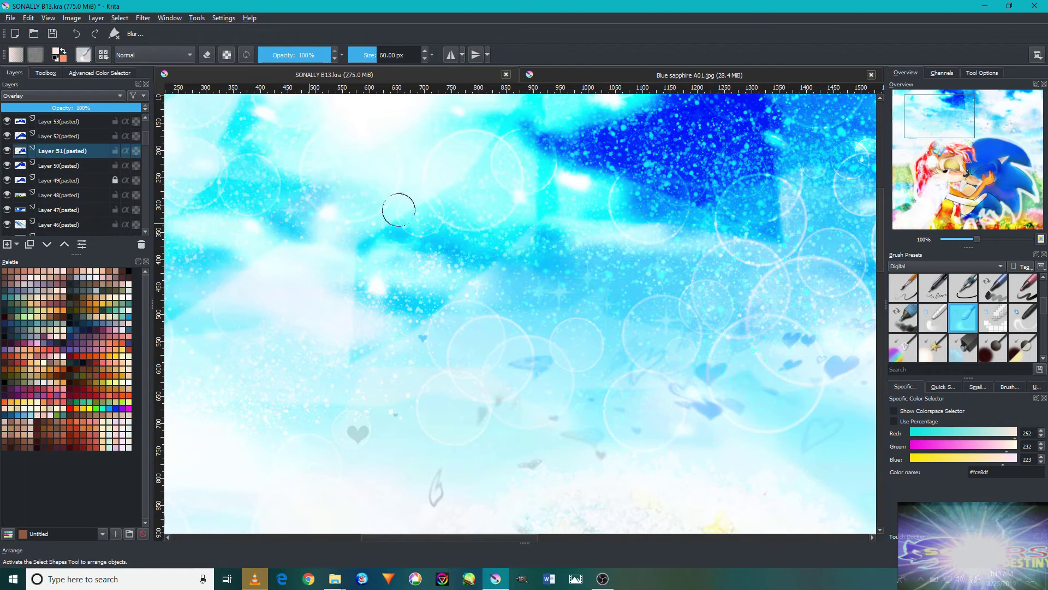
{"action": "left_click_drag", "start_coordinate": [226, 210], "coordinate": [363, 237]}
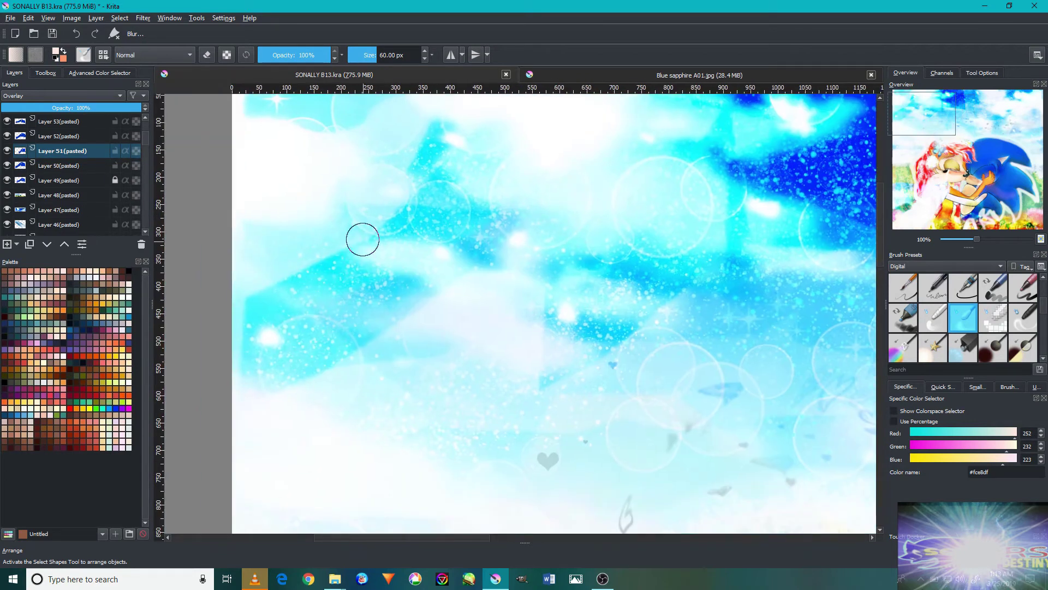
{"action": "left_click", "coordinate": [7, 151]}
{"action": "left_click", "coordinate": [8, 151]}
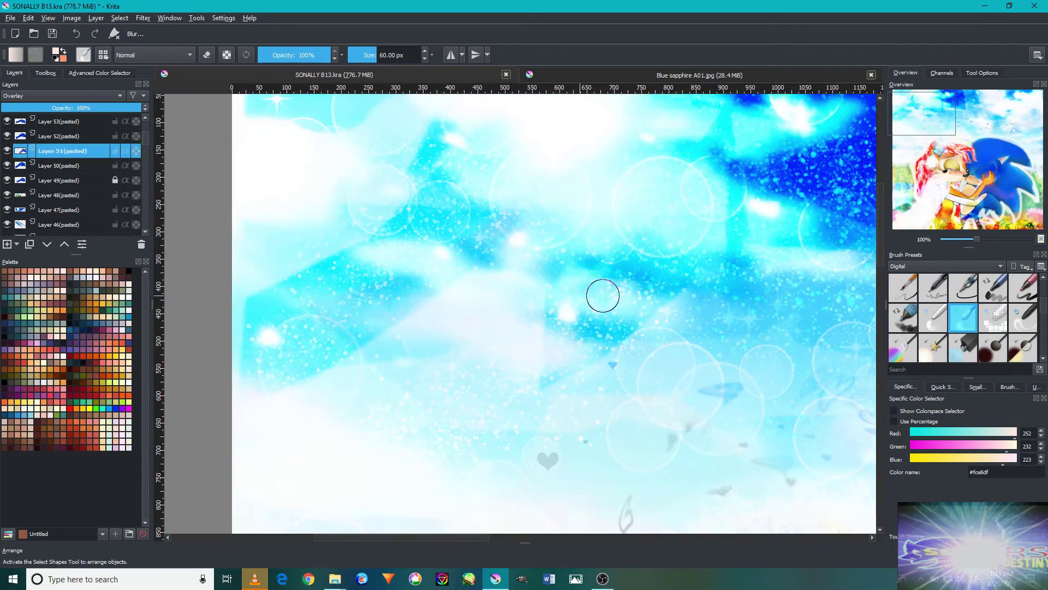
{"action": "left_click_drag", "start_coordinate": [672, 300], "coordinate": [568, 342]}
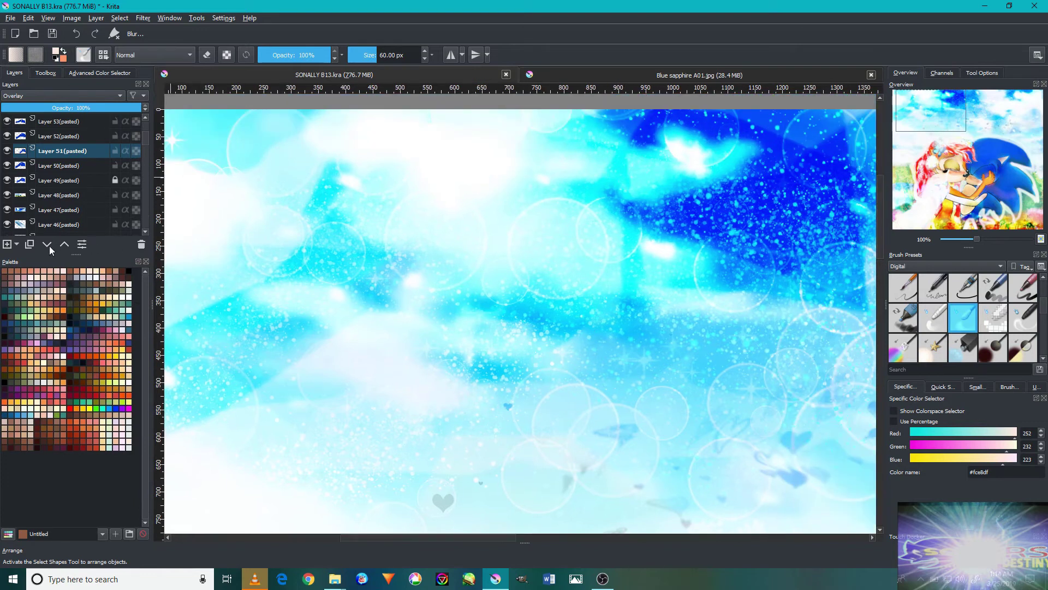
{"action": "left_click", "coordinate": [112, 165]}
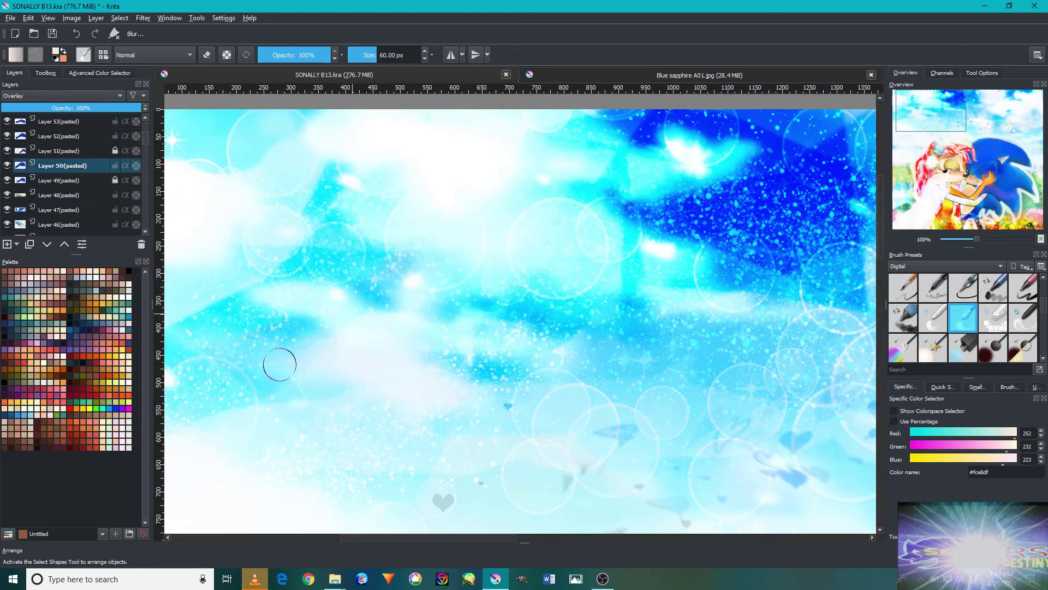
{"action": "left_click", "coordinate": [6, 165]}
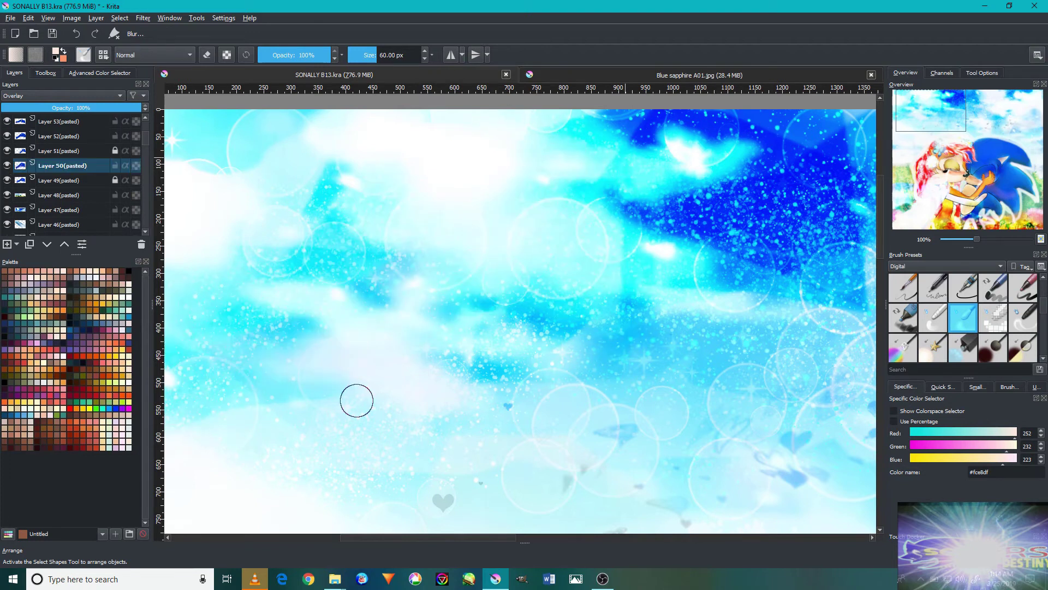
{"action": "left_click", "coordinate": [60, 136]}
{"action": "left_click", "coordinate": [7, 136]}
{"action": "scroll", "coordinate": [475, 324], "scroll_direction": "down", "scroll_amount": 2}
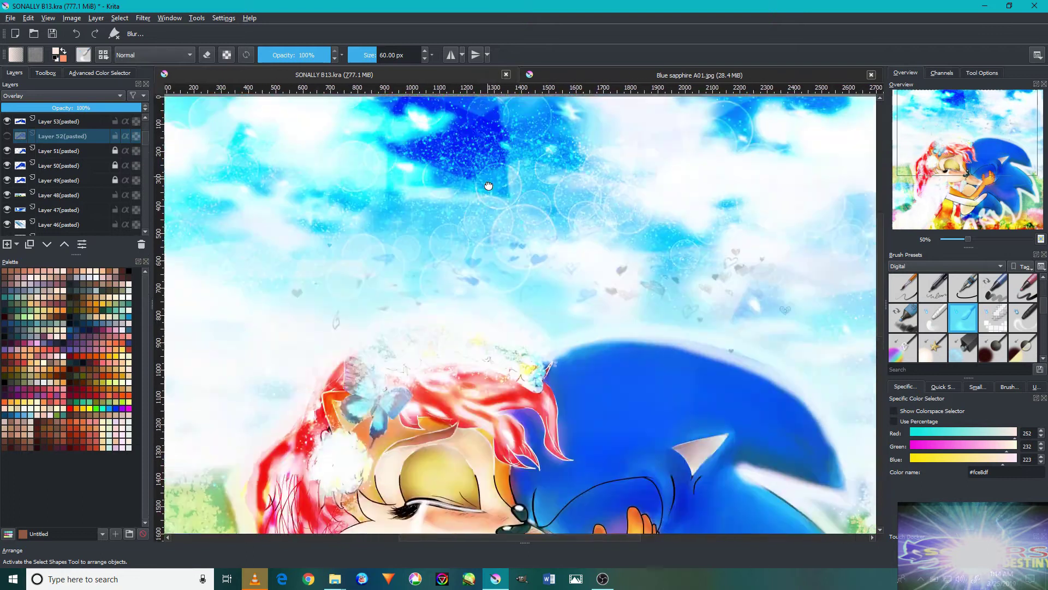
{"action": "left_click", "coordinate": [7, 136]}
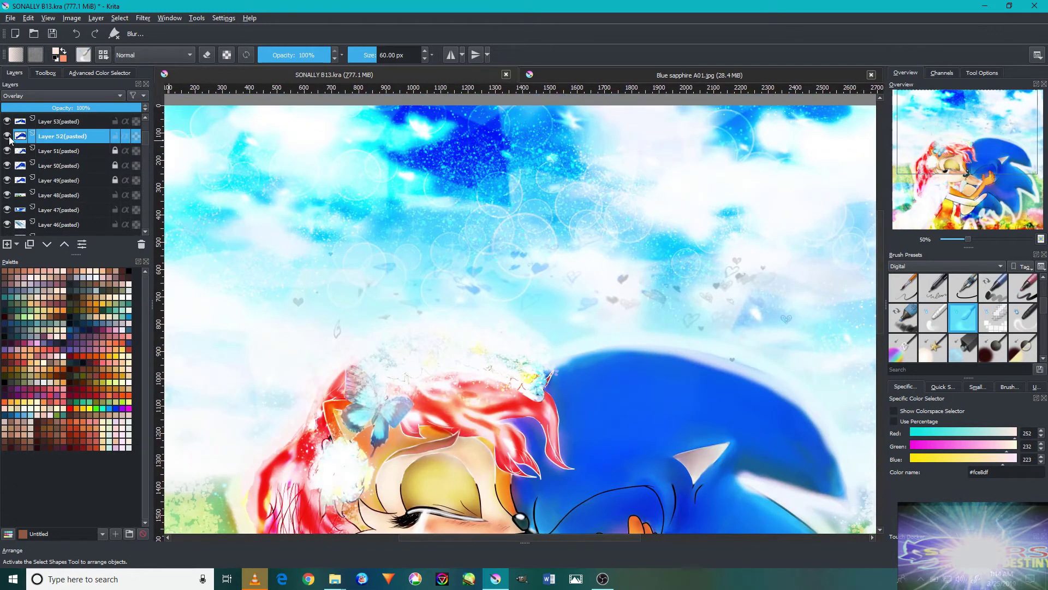
{"action": "left_click", "coordinate": [6, 136]}
{"action": "left_click", "coordinate": [7, 122]}
{"action": "scroll", "coordinate": [637, 168], "scroll_direction": "up", "scroll_amount": 2}
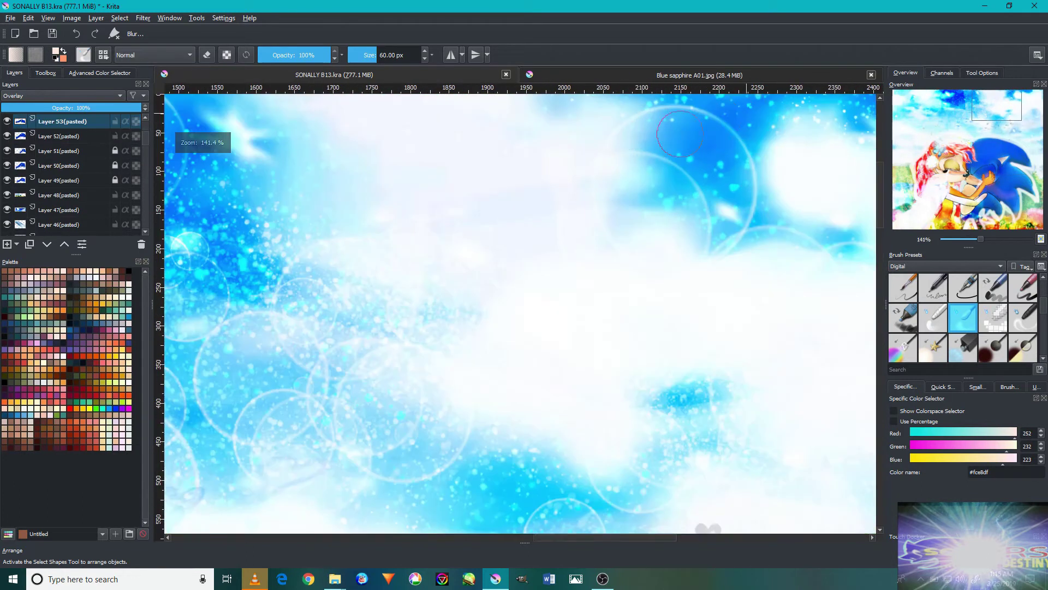
{"action": "scroll", "coordinate": [864, 185], "scroll_direction": "down", "scroll_amount": 2}
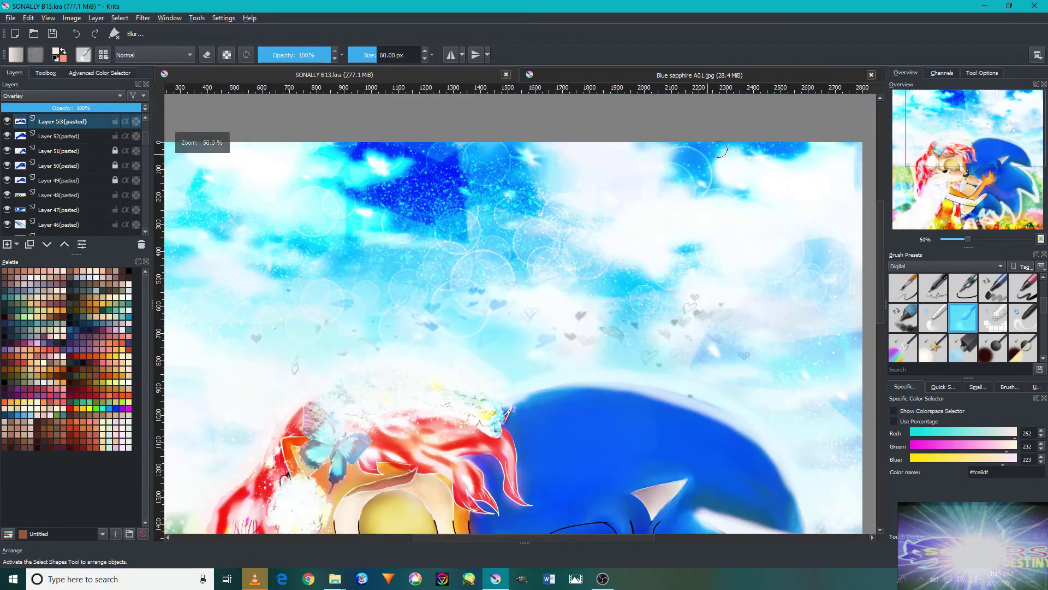
{"action": "left_click", "coordinate": [7, 121]}
{"action": "scroll", "coordinate": [114, 130], "scroll_direction": "up", "scroll_amount": 1}
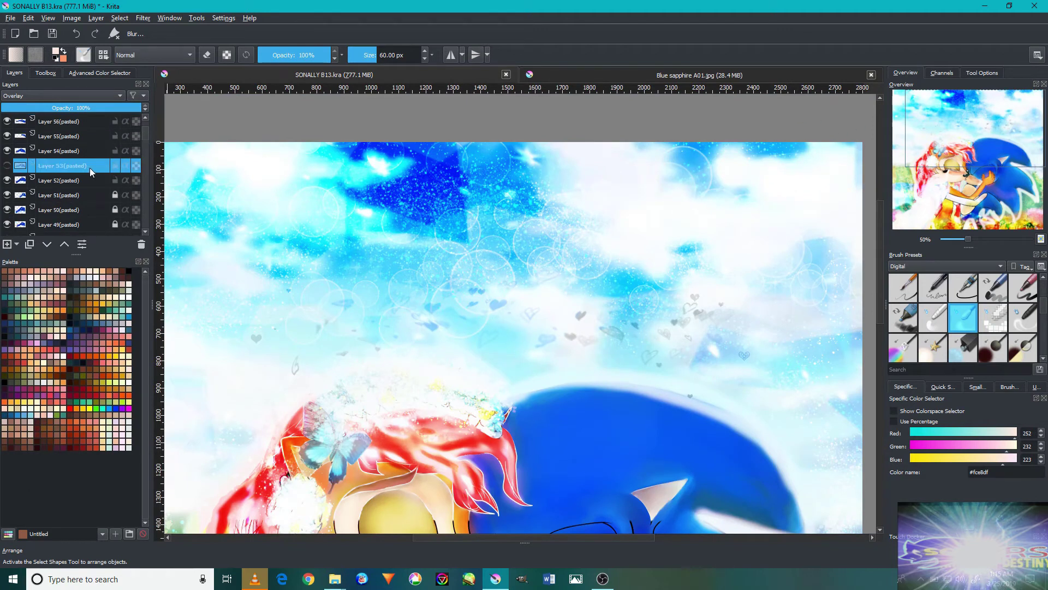
{"action": "left_click", "coordinate": [7, 166]}
{"action": "left_click", "coordinate": [76, 150]}
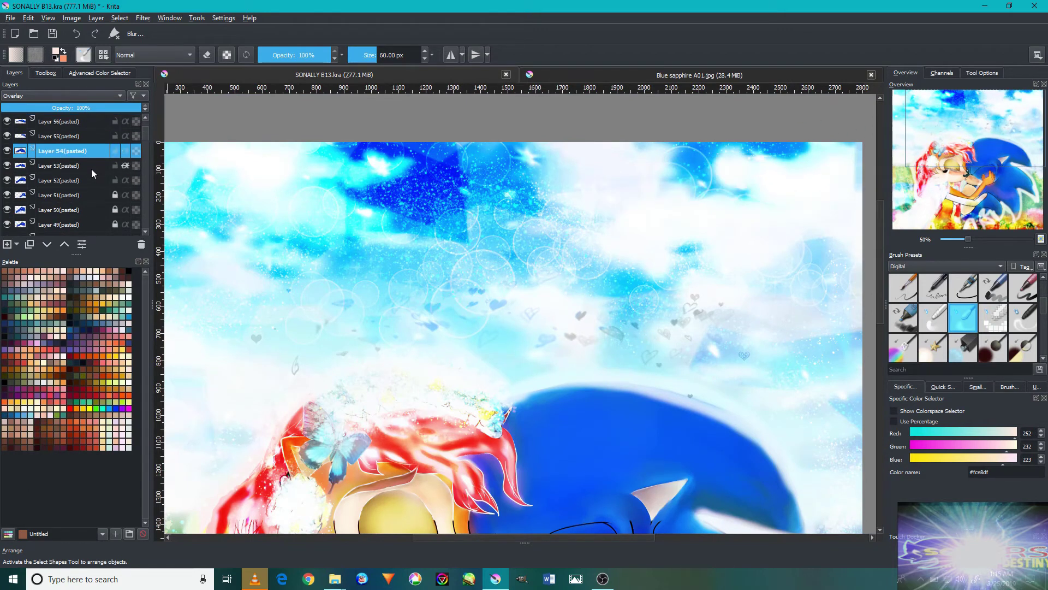
{"action": "left_click", "coordinate": [105, 166]}
{"action": "scroll", "coordinate": [665, 227], "scroll_direction": "up", "scroll_amount": 1}
{"action": "scroll", "coordinate": [622, 137], "scroll_direction": "up", "scroll_amount": 1}
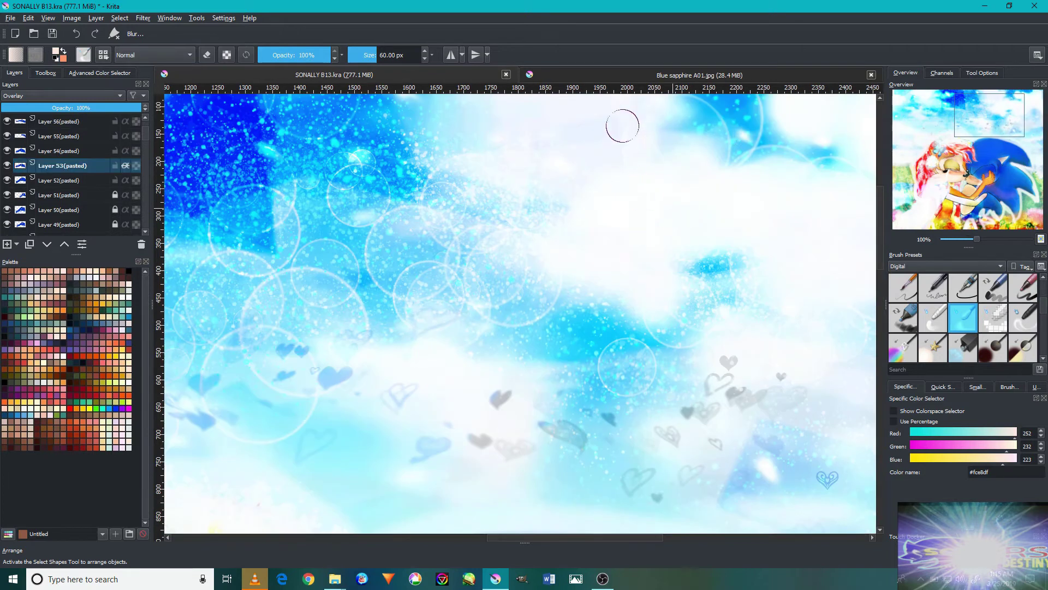
{"action": "left_click", "coordinate": [12, 151]}
{"action": "key", "text": "minus"}
{"action": "key", "text": "minus"}
{"action": "key", "text": "minus"}
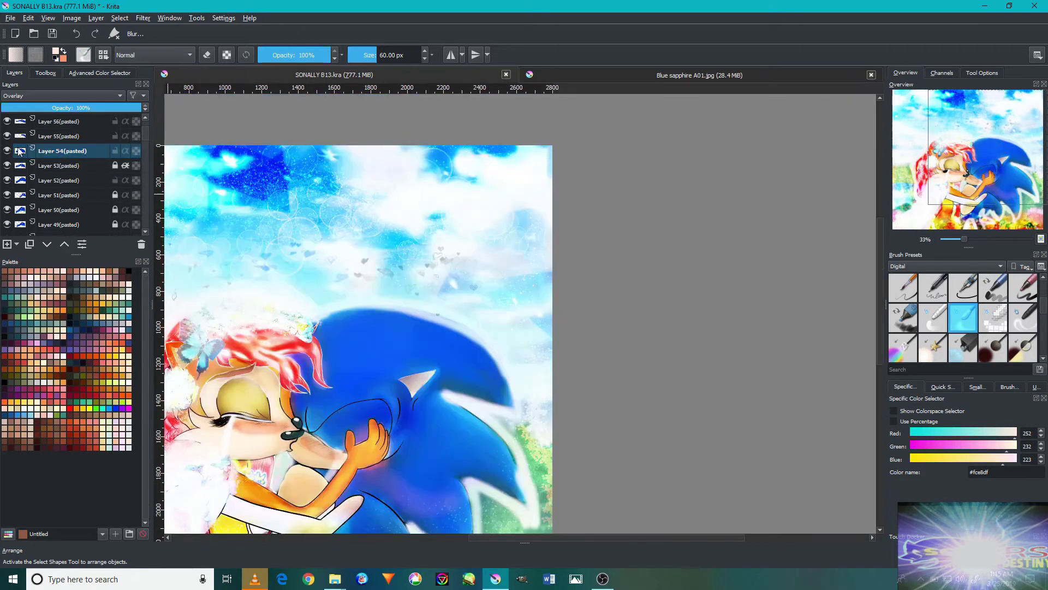
{"action": "scroll", "coordinate": [644, 234], "scroll_direction": "up", "scroll_amount": 2}
{"action": "key", "text": "minus"}
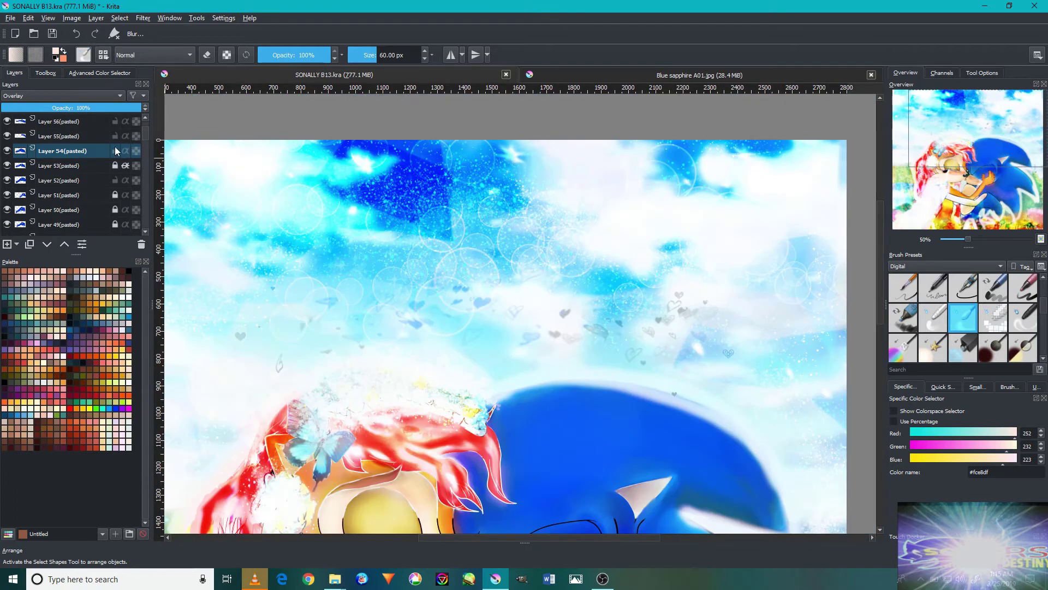
{"action": "left_click", "coordinate": [86, 137]}
{"action": "scroll", "coordinate": [734, 355], "scroll_direction": "up", "scroll_amount": 1}
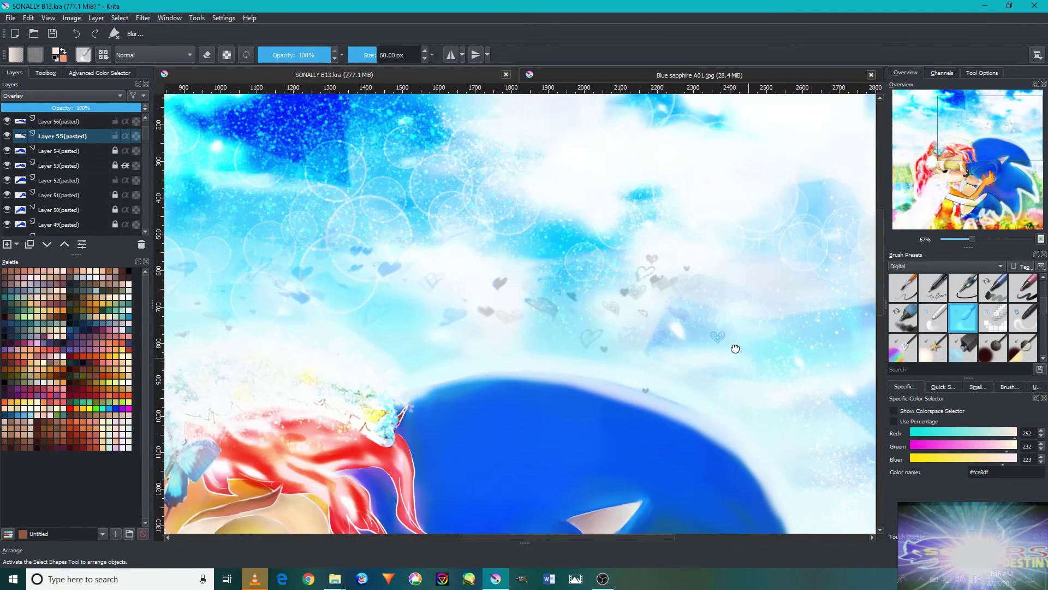
{"action": "left_click_drag", "start_coordinate": [735, 348], "coordinate": [660, 316]}
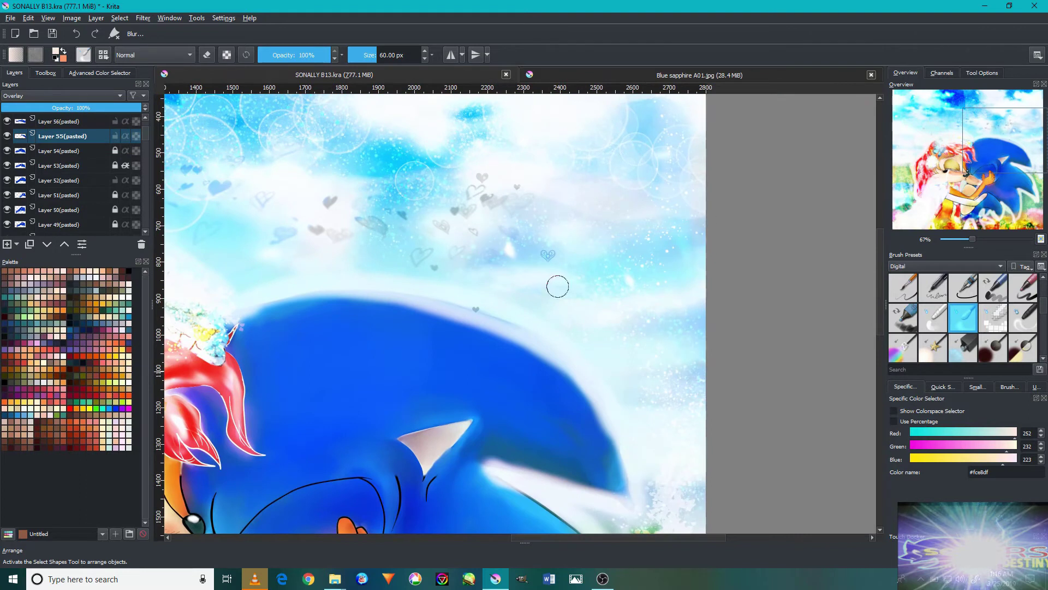
{"action": "scroll", "coordinate": [671, 229], "scroll_direction": "up", "scroll_amount": 2}
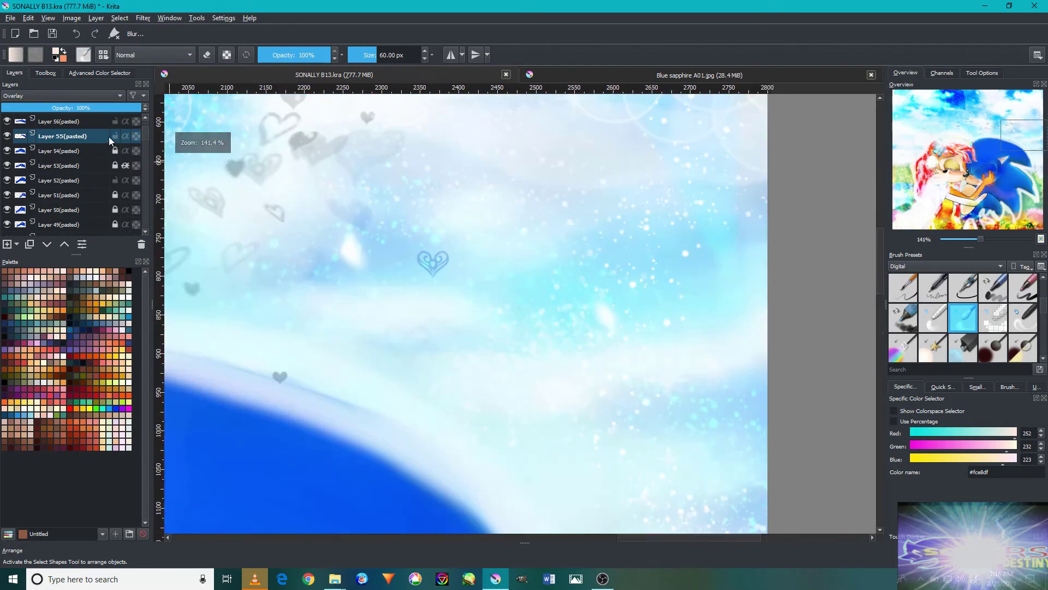
{"action": "left_click", "coordinate": [100, 107]}
{"action": "scroll", "coordinate": [146, 139], "scroll_direction": "up", "scroll_amount": 1}
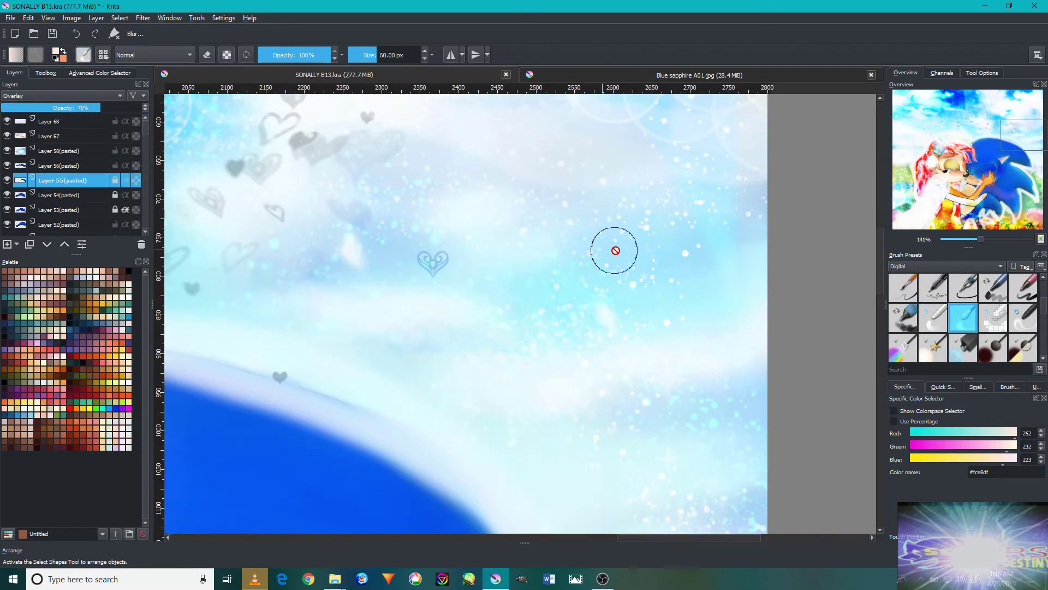
{"action": "scroll", "coordinate": [616, 248], "scroll_direction": "down", "scroll_amount": 2}
{"action": "scroll", "coordinate": [549, 251], "scroll_direction": "down", "scroll_amount": 1}
{"action": "scroll", "coordinate": [557, 264], "scroll_direction": "down", "scroll_amount": 1}
{"action": "key", "text": "Page_Up"}
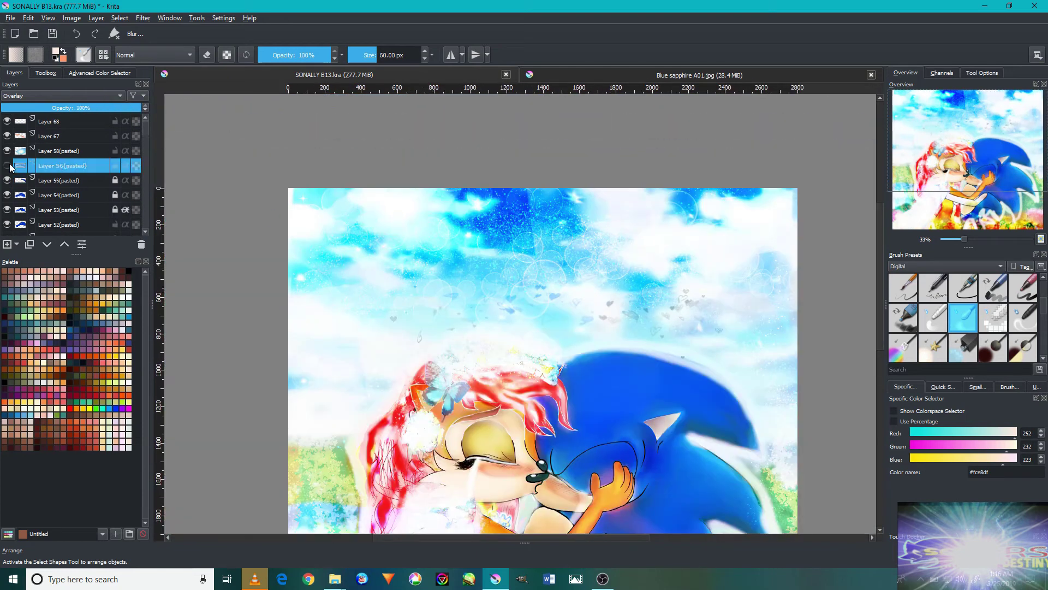
{"action": "scroll", "coordinate": [534, 245], "scroll_direction": "up", "scroll_amount": 2}
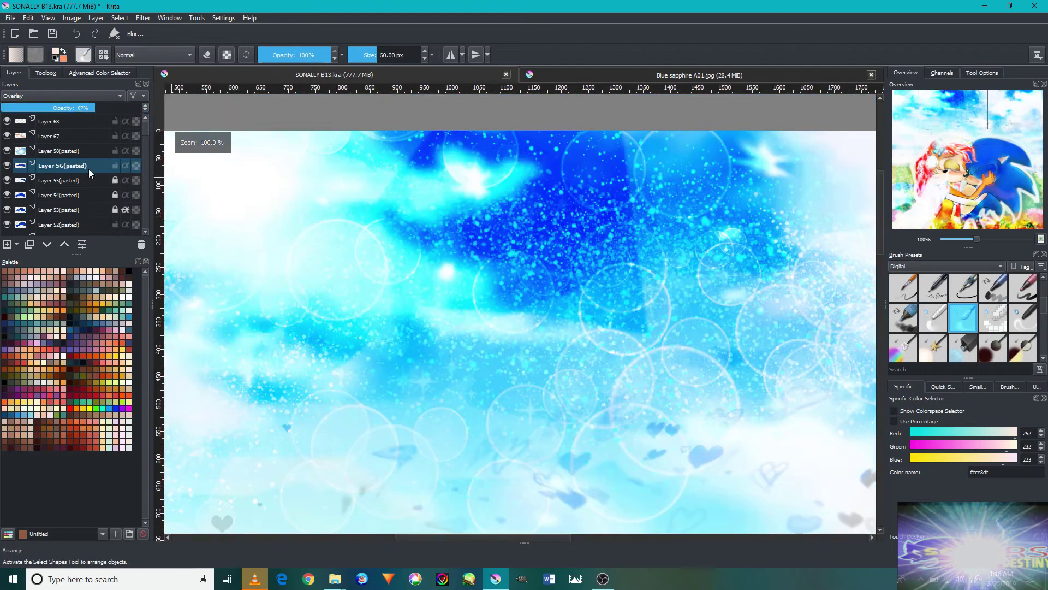
{"action": "key", "text": "minus"}
{"action": "key", "text": "minus"}
{"action": "left_click", "coordinate": [11, 152]}
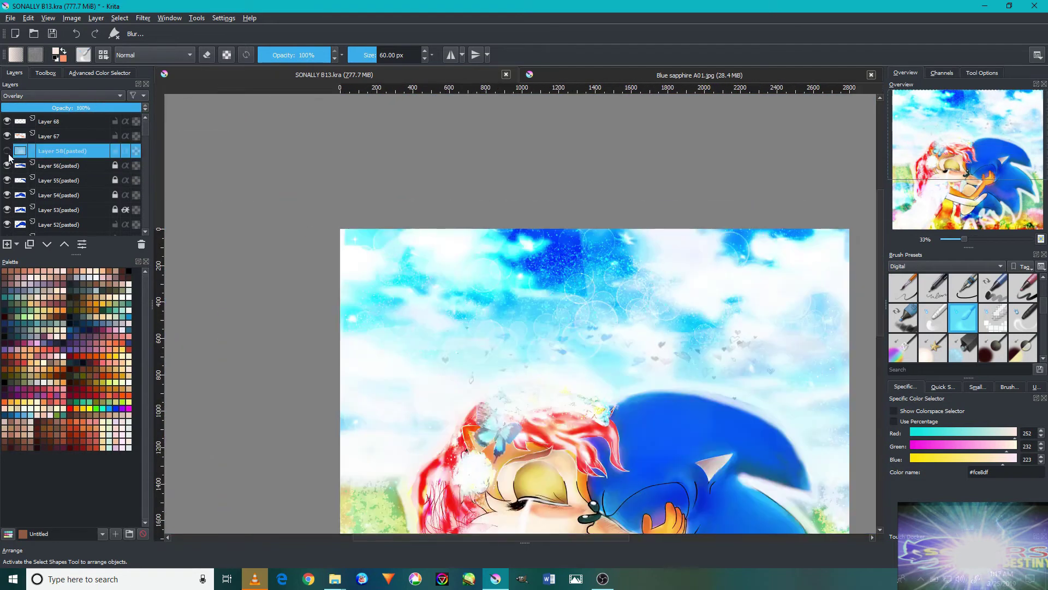
{"action": "key", "text": "1"}
{"action": "left_click", "coordinate": [115, 151]}
{"action": "scroll", "coordinate": [561, 285], "scroll_direction": "down", "scroll_amount": 2}
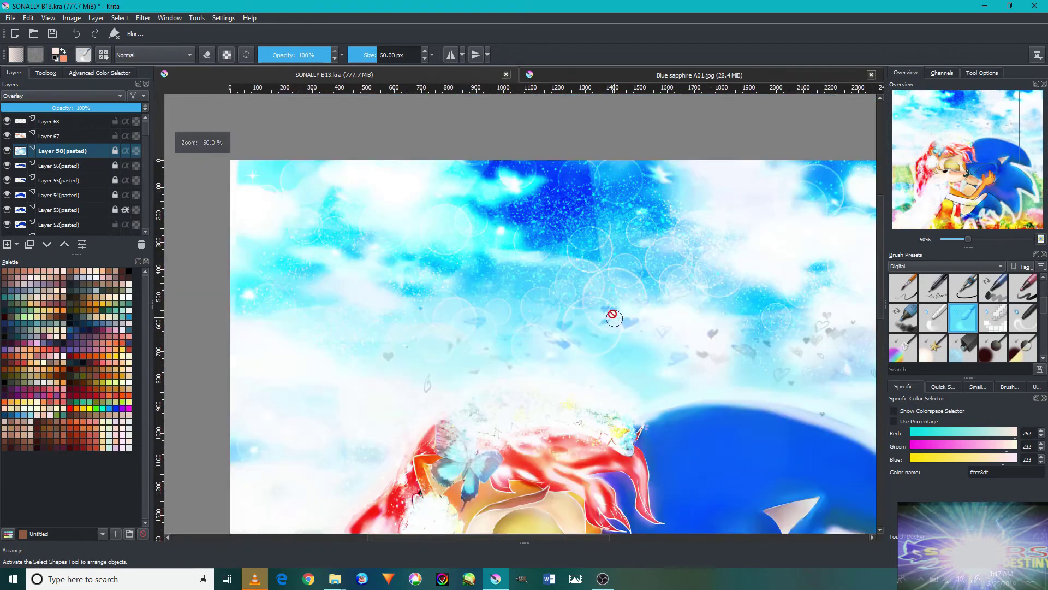
{"action": "left_click", "coordinate": [120, 137]}
{"action": "scroll", "coordinate": [121, 206], "scroll_direction": "down", "scroll_amount": 1}
{"action": "left_click", "coordinate": [10, 184]}
{"action": "scroll", "coordinate": [103, 185], "scroll_direction": "down", "scroll_amount": 1}
{"action": "left_click", "coordinate": [124, 196]}
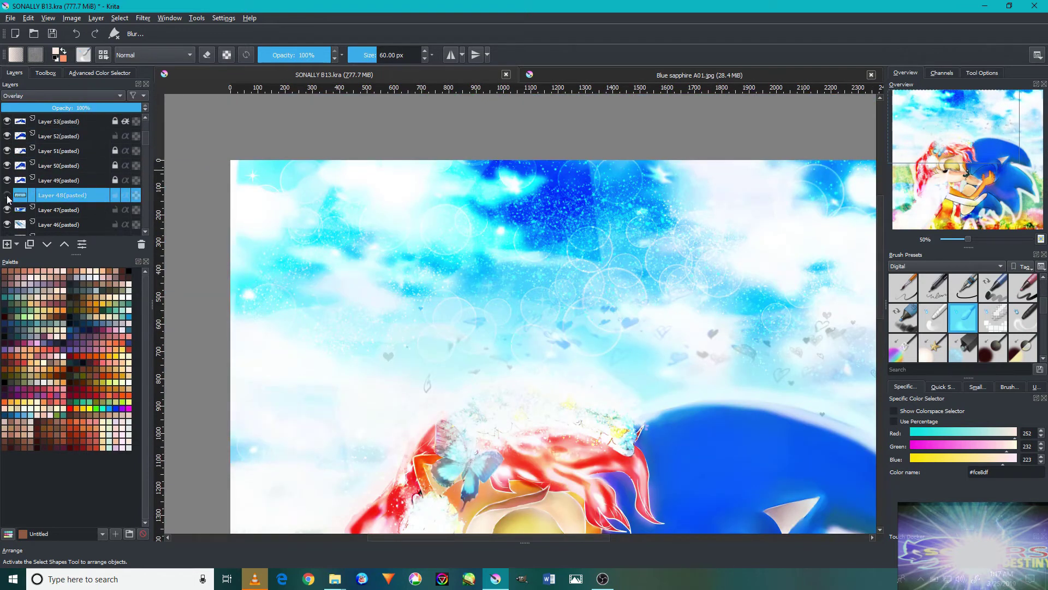
{"action": "key", "text": "minus"}
{"action": "left_click", "coordinate": [116, 211]}
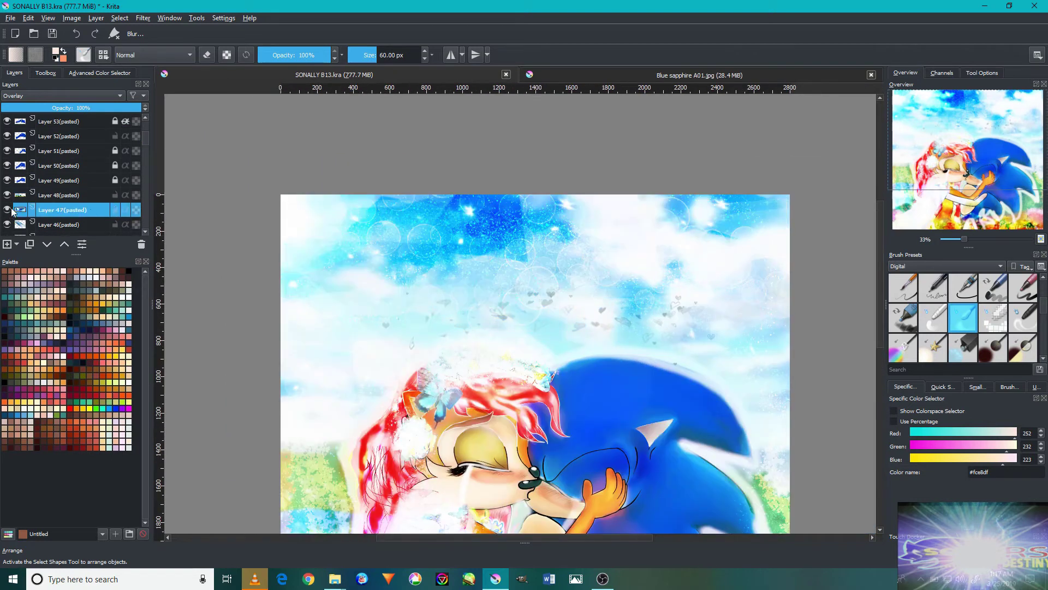
{"action": "key", "text": "1"}
{"action": "key", "text": "minus"}
{"action": "key", "text": "minus"}
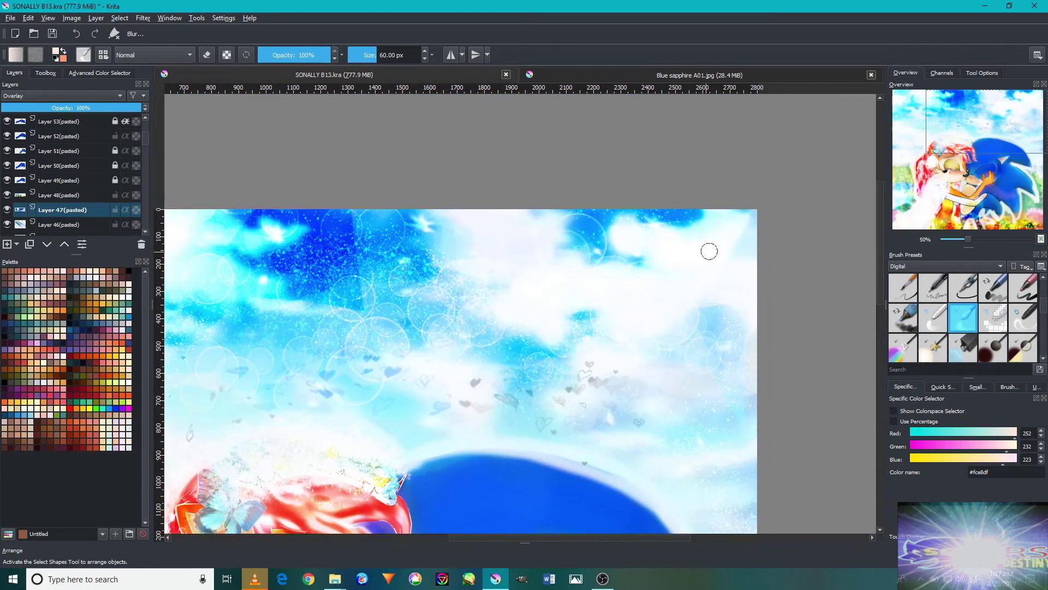
{"action": "left_click_drag", "start_coordinate": [708, 245], "coordinate": [736, 281]}
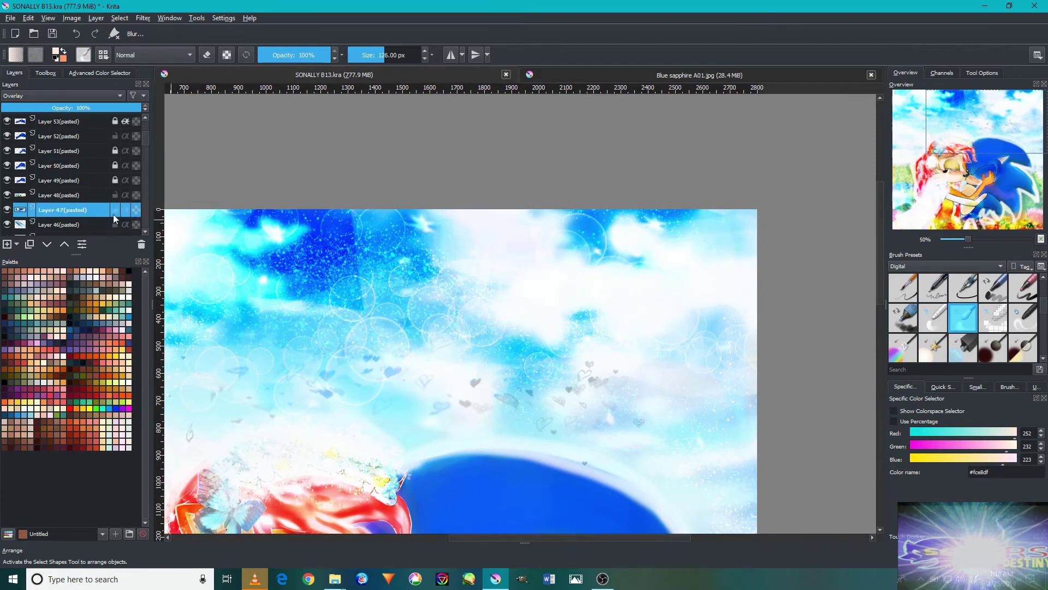
{"action": "scroll", "coordinate": [130, 150], "scroll_direction": "down", "scroll_amount": 2}
{"action": "scroll", "coordinate": [130, 149], "scroll_direction": "up", "scroll_amount": 1}
{"action": "left_click", "coordinate": [63, 182]}
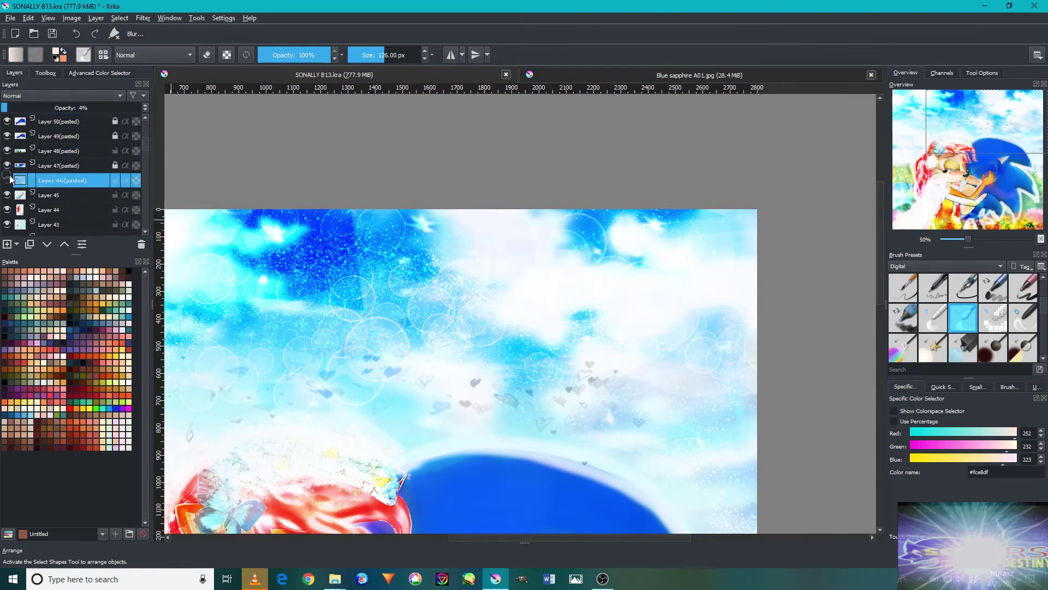
{"action": "left_click", "coordinate": [57, 195]}
{"action": "left_click", "coordinate": [27, 210]}
{"action": "scroll", "coordinate": [27, 211], "scroll_direction": "down", "scroll_amount": 1}
{"action": "left_click", "coordinate": [22, 182]}
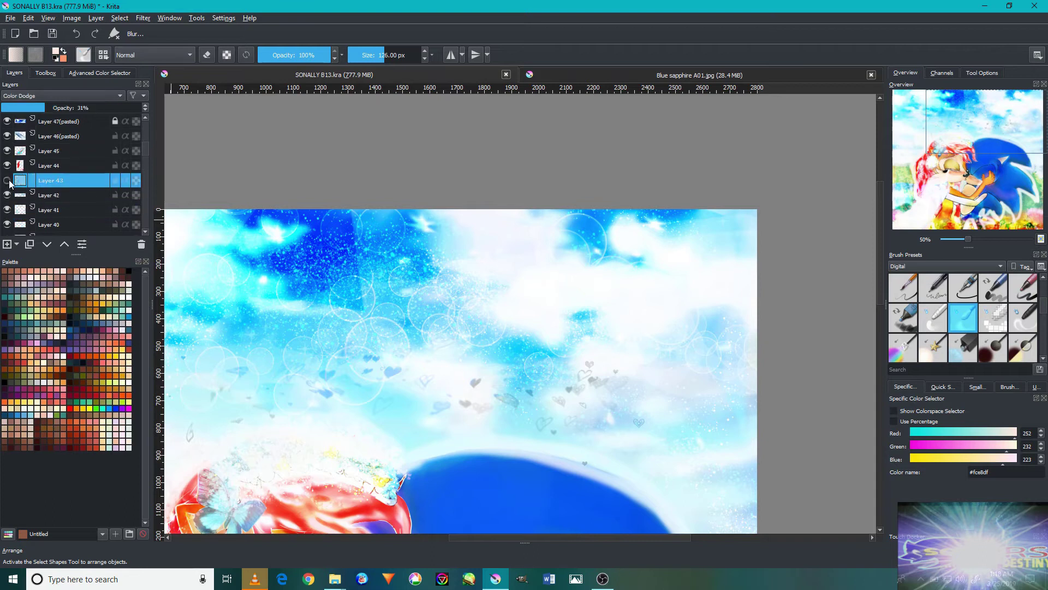
{"action": "left_click", "coordinate": [68, 200]}
{"action": "scroll", "coordinate": [713, 406], "scroll_direction": "up", "scroll_amount": 2}
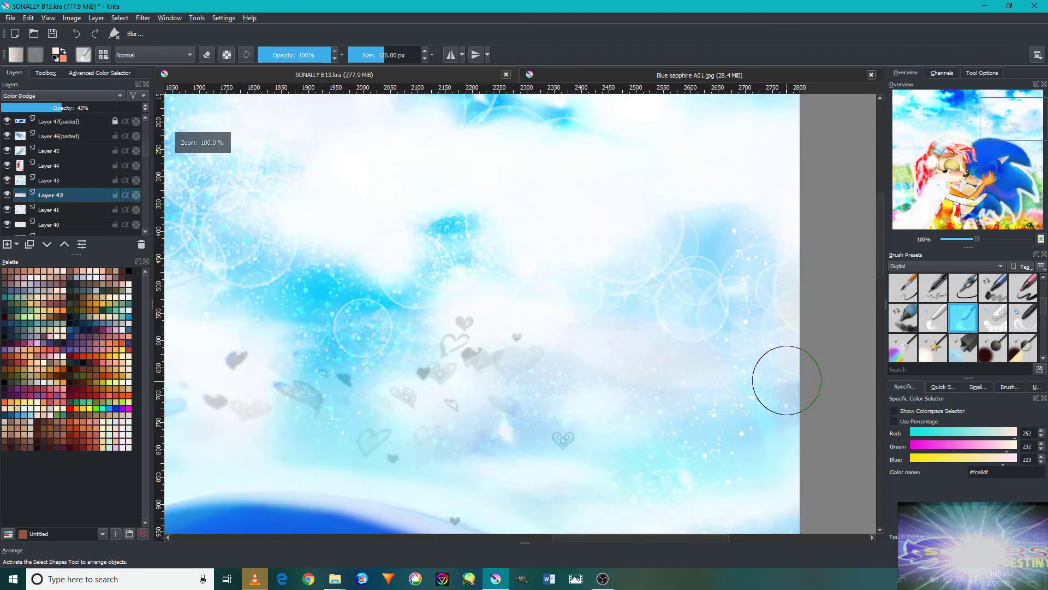
{"action": "scroll", "coordinate": [459, 350], "scroll_direction": "down", "scroll_amount": 2}
{"action": "left_click_drag", "start_coordinate": [336, 311], "coordinate": [757, 331]}
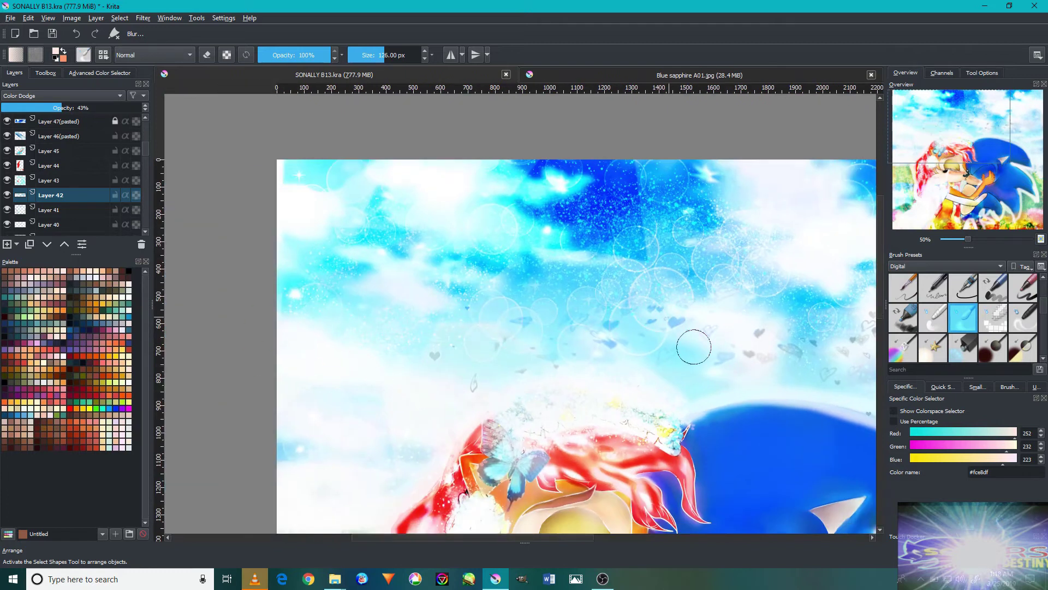
{"action": "scroll", "coordinate": [640, 324], "scroll_direction": "up", "scroll_amount": 2, "text": "ctrl"}
{"action": "scroll", "coordinate": [659, 372], "scroll_direction": "down", "scroll_amount": 1, "text": "ctrl"}
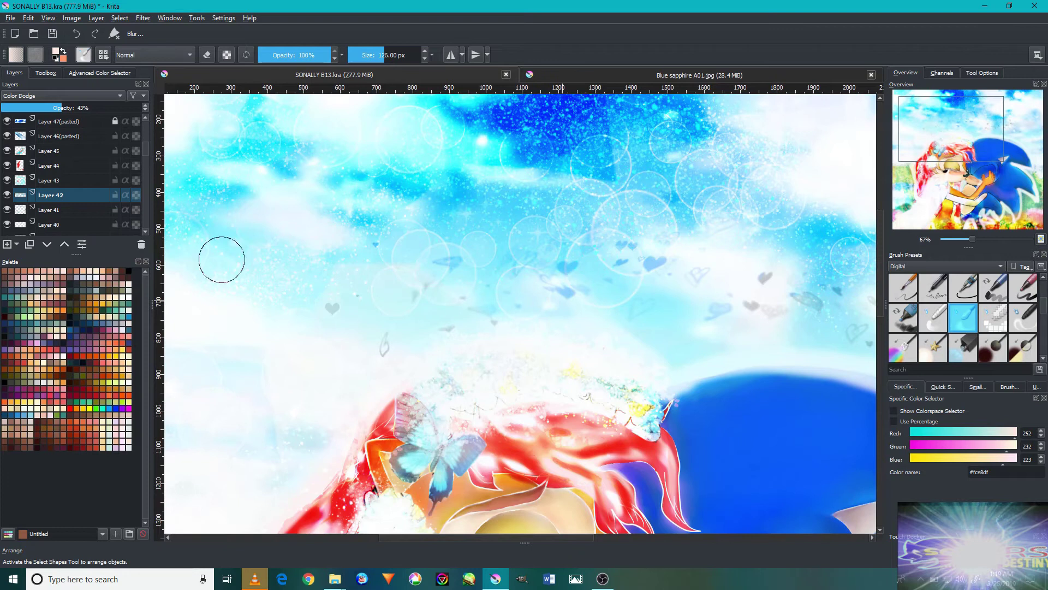
{"action": "scroll", "coordinate": [538, 289], "scroll_direction": "down", "scroll_amount": 2, "text": "ctrl"}
{"action": "scroll", "coordinate": [732, 281], "scroll_direction": "up", "scroll_amount": 2, "text": "ctrl"}
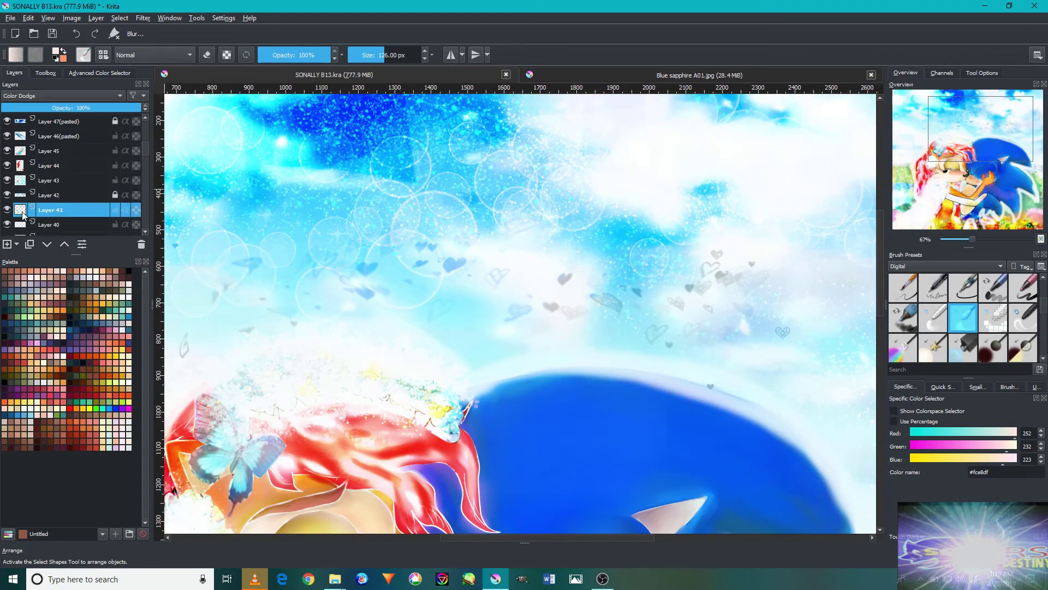
{"action": "scroll", "coordinate": [521, 213], "scroll_direction": "down", "scroll_amount": 2, "text": "ctrl"}
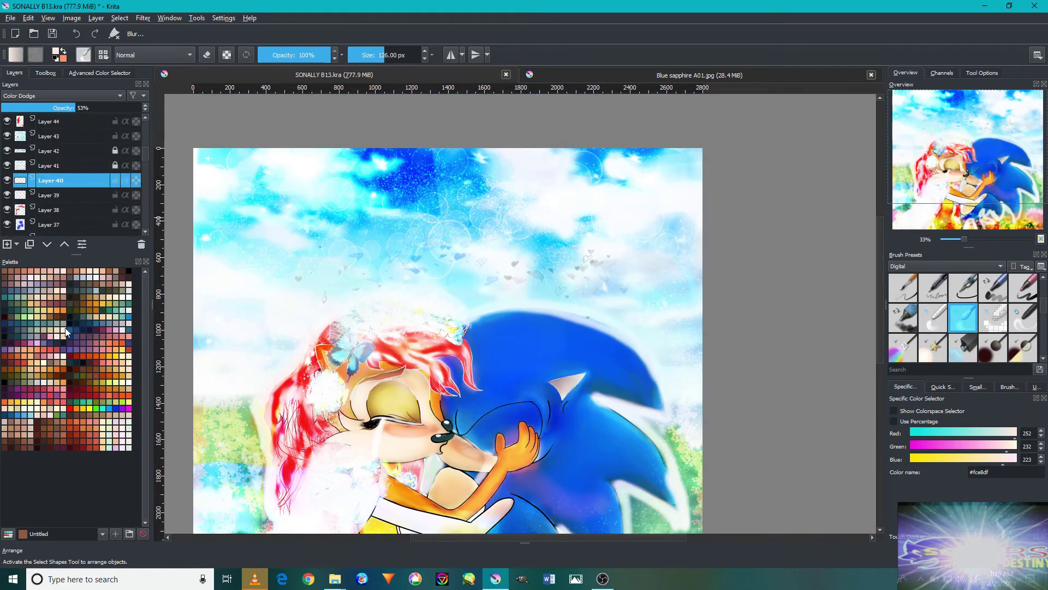
{"action": "scroll", "coordinate": [686, 171], "scroll_direction": "up", "scroll_amount": 3, "text": "ctrl"}
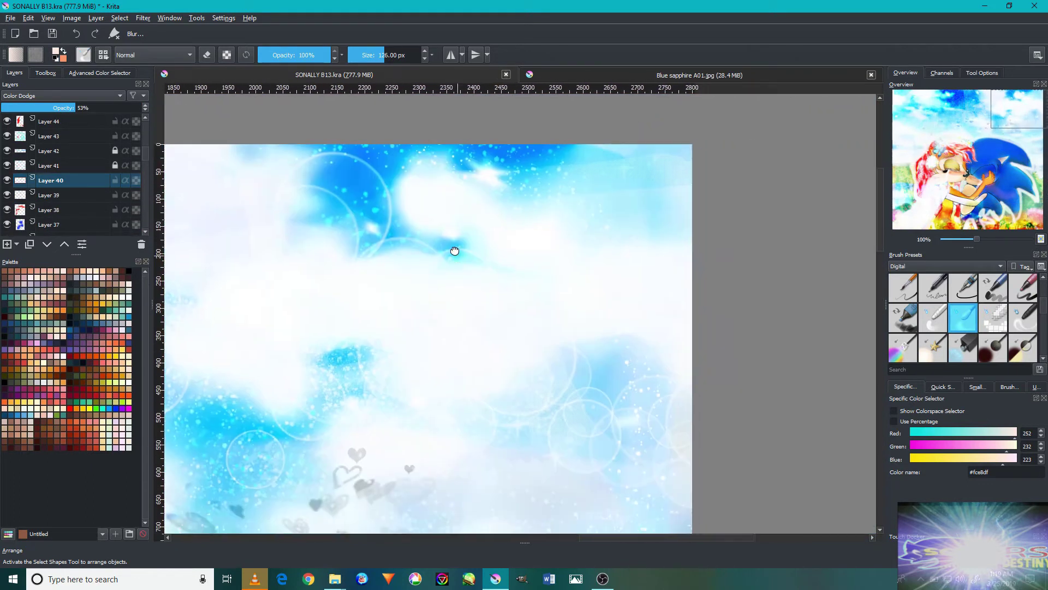
{"action": "left_click_drag", "start_coordinate": [454, 251], "coordinate": [416, 326]}
{"action": "left_click", "coordinate": [92, 165]}
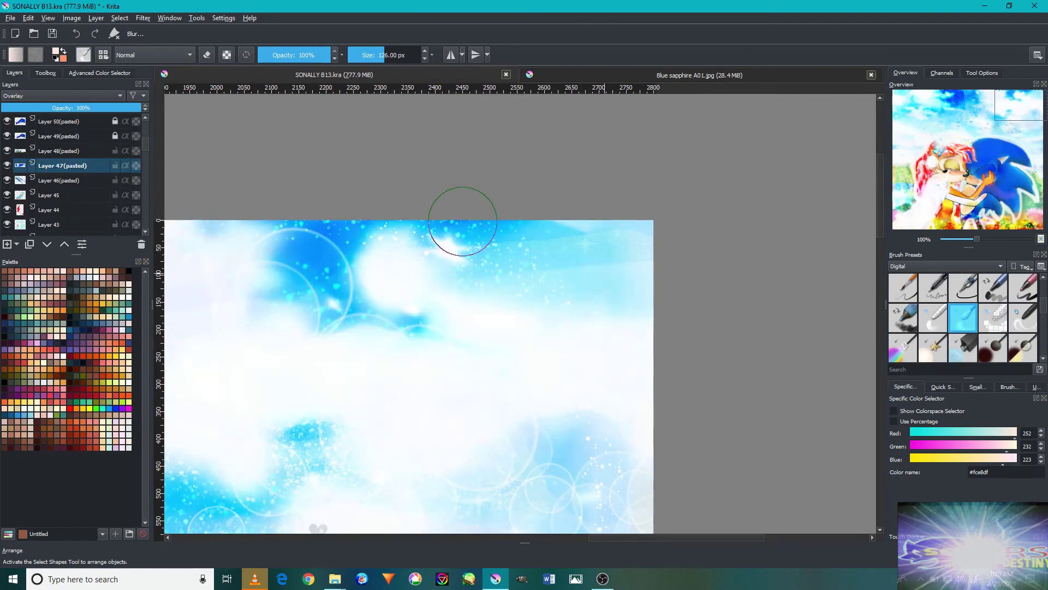
{"action": "left_click", "coordinate": [57, 155]}
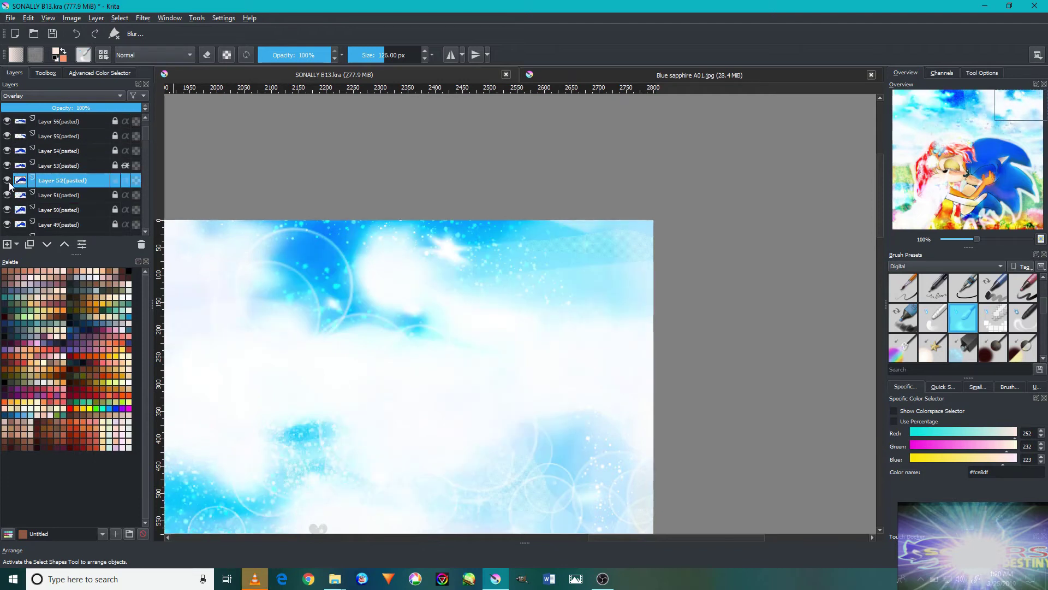
{"action": "scroll", "coordinate": [168, 244], "scroll_direction": "down", "scroll_amount": 3}
{"action": "left_click", "coordinate": [45, 72]}
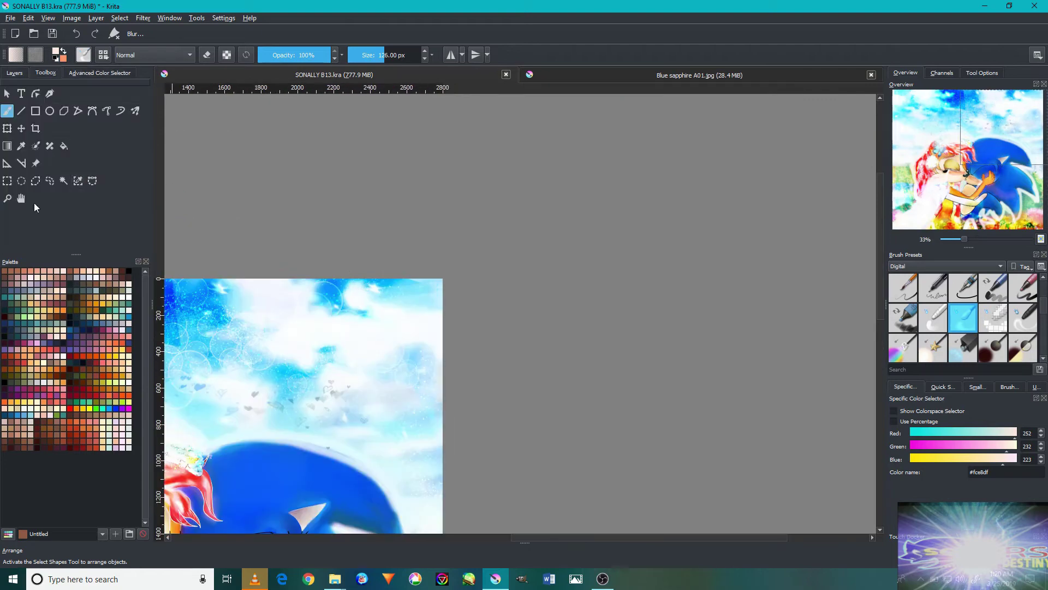
Move the view to Sonic's back and quills and select the copy of Layer 18.
{"action": "left_click", "coordinate": [21, 198]}
{"action": "scroll", "coordinate": [449, 285], "scroll_direction": "up", "scroll_amount": 3}
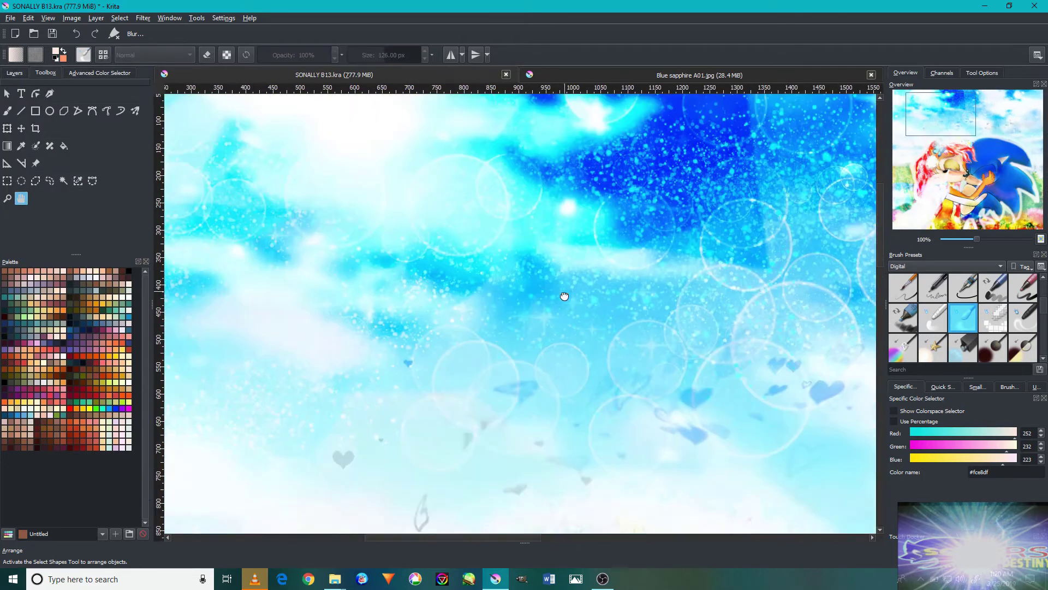
{"action": "mouse_move", "coordinate": [540, 323]}
{"action": "left_mouse_down"}
{"action": "mouse_move", "coordinate": [417, 281]}
{"action": "mouse_move", "coordinate": [504, 304]}
{"action": "left_mouse_up"}
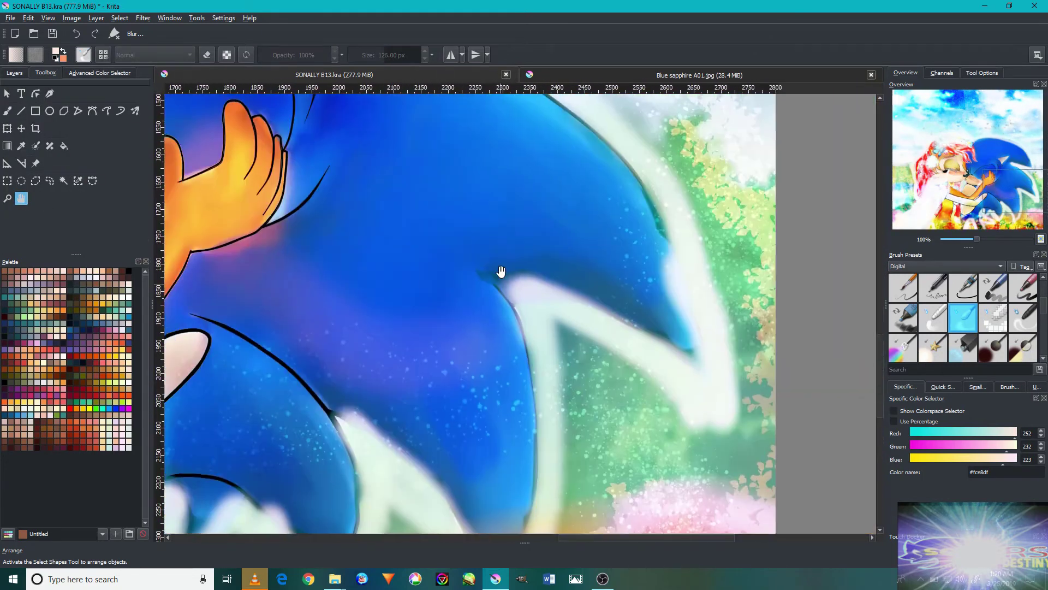
{"action": "scroll", "coordinate": [504, 304], "scroll_direction": "down", "scroll_amount": 3}
{"action": "scroll", "coordinate": [608, 199], "scroll_direction": "down", "scroll_amount": 2}
{"action": "scroll", "coordinate": [608, 199], "scroll_direction": "up", "scroll_amount": 3}
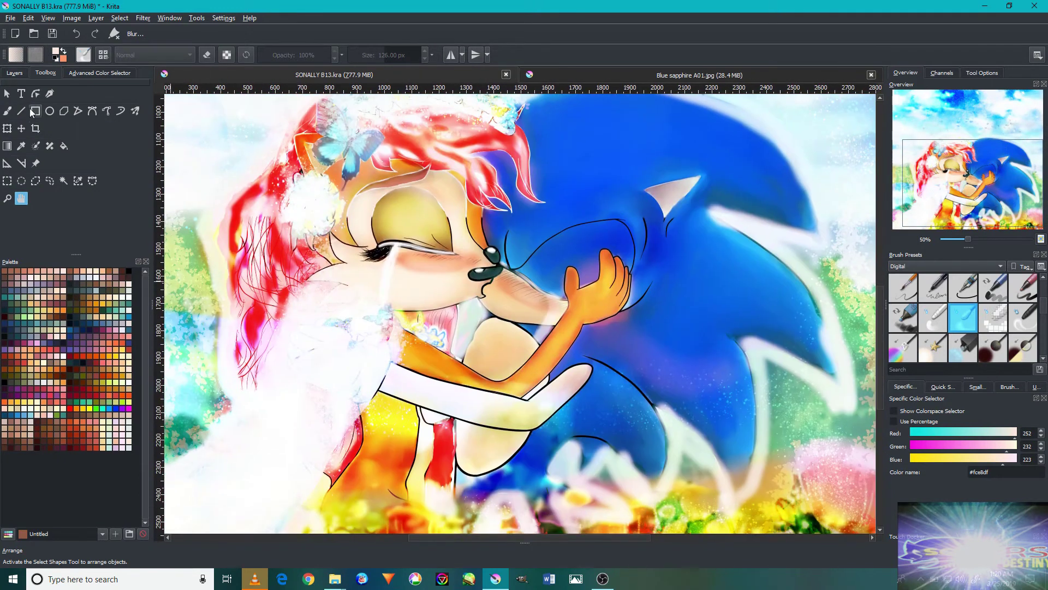
{"action": "left_click", "coordinate": [14, 72]}
{"action": "left_click", "coordinate": [7, 224]}
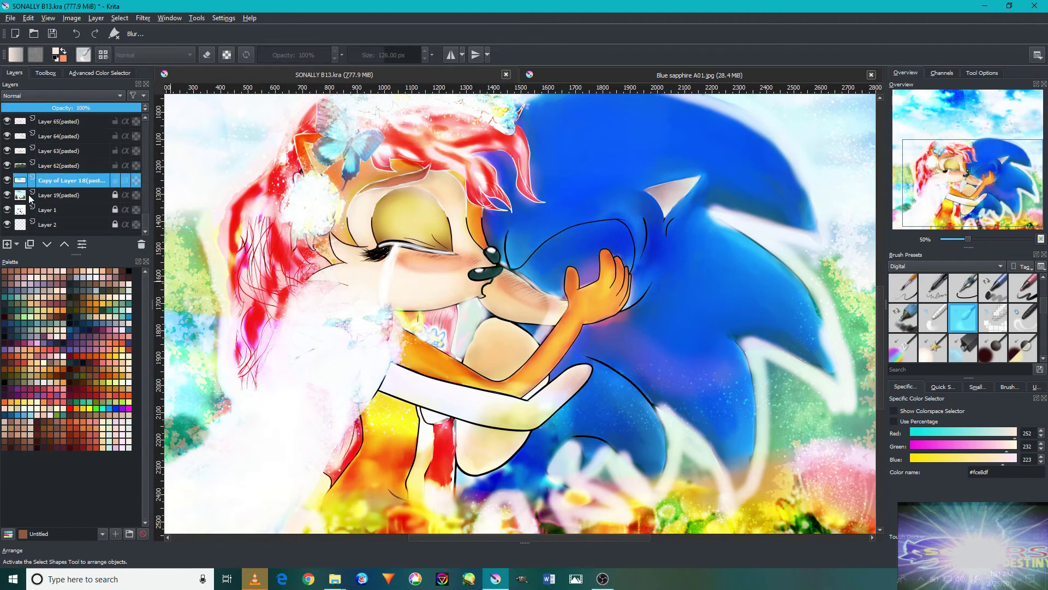
{"action": "scroll", "coordinate": [474, 283], "scroll_direction": "down", "scroll_amount": 2}
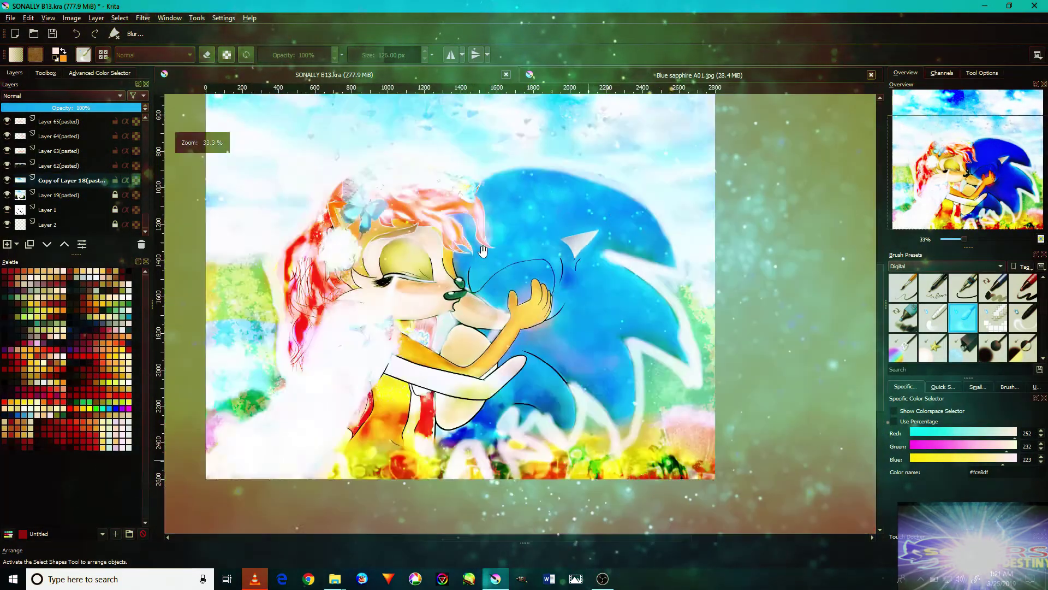
{"action": "scroll", "coordinate": [474, 282], "scroll_direction": "up", "scroll_amount": 1}
{"action": "scroll", "coordinate": [473, 283], "scroll_direction": "up", "scroll_amount": 3}
{"action": "scroll", "coordinate": [567, 313], "scroll_direction": "down", "scroll_amount": 3}
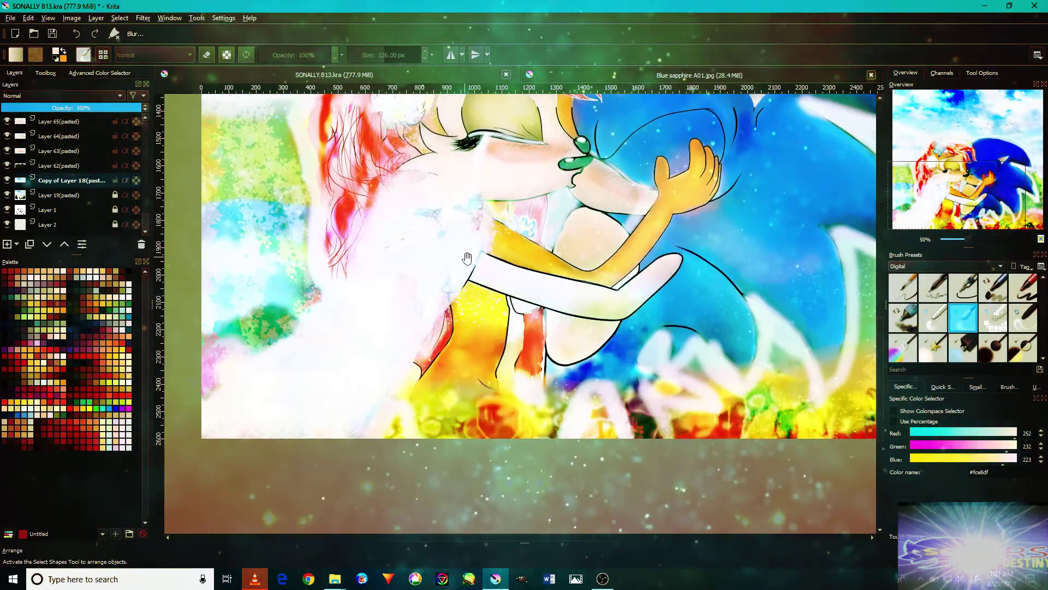
{"action": "scroll", "coordinate": [567, 312], "scroll_direction": "up", "scroll_amount": 5}
{"action": "scroll", "coordinate": [567, 312], "scroll_direction": "down", "scroll_amount": 5}
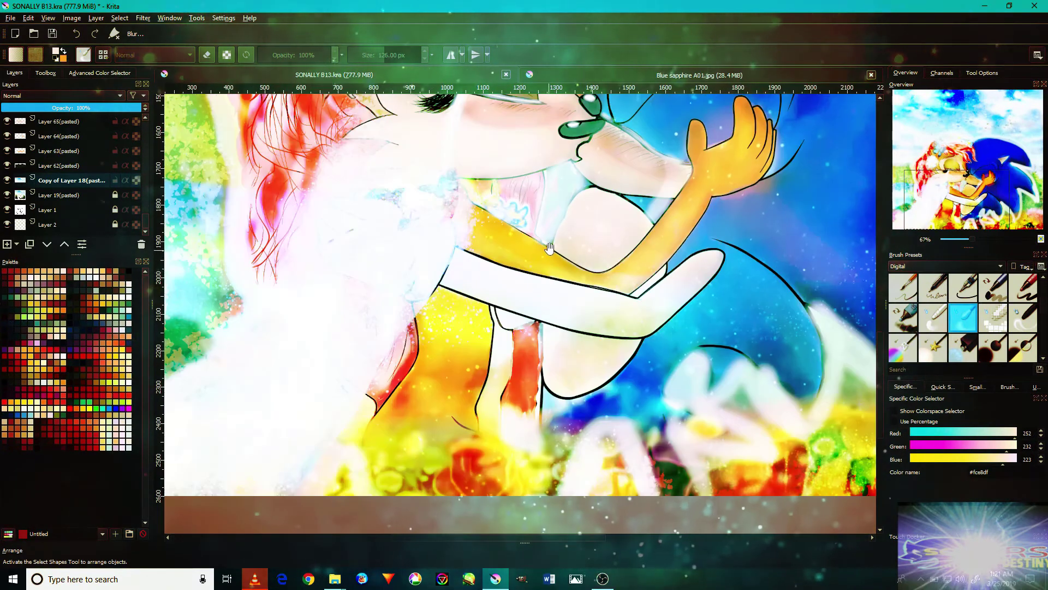
{"action": "left_click_drag", "start_coordinate": [147, 207], "coordinate": [94, 121]}
{"action": "scroll", "coordinate": [967, 291], "scroll_direction": "up", "scroll_amount": 2}
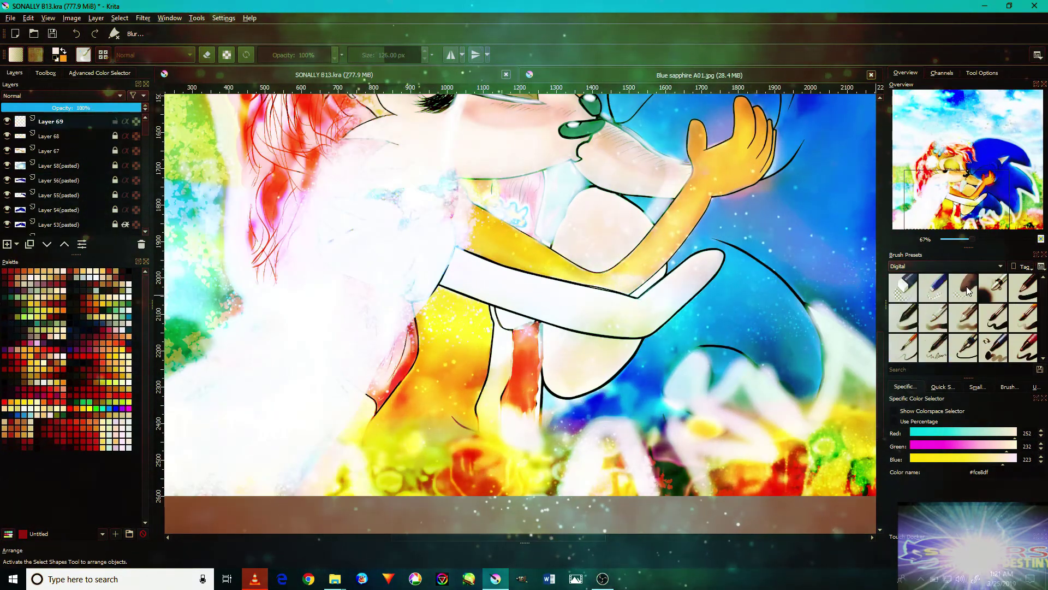
Paint a bright green stroke along the edge of Sonic's quills.
{"action": "left_click", "coordinate": [100, 72]}
{"action": "left_click", "coordinate": [116, 183]}
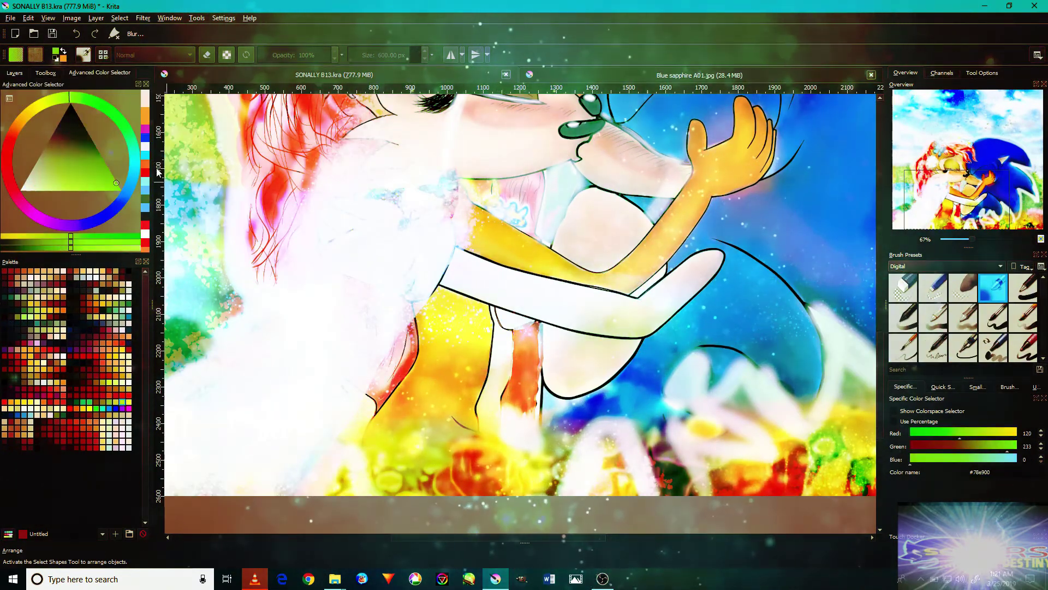
{"action": "key", "text": "minus"}
{"action": "left_click", "coordinate": [35, 72]}
{"action": "key", "text": "minus"}
{"action": "key", "text": "minus"}
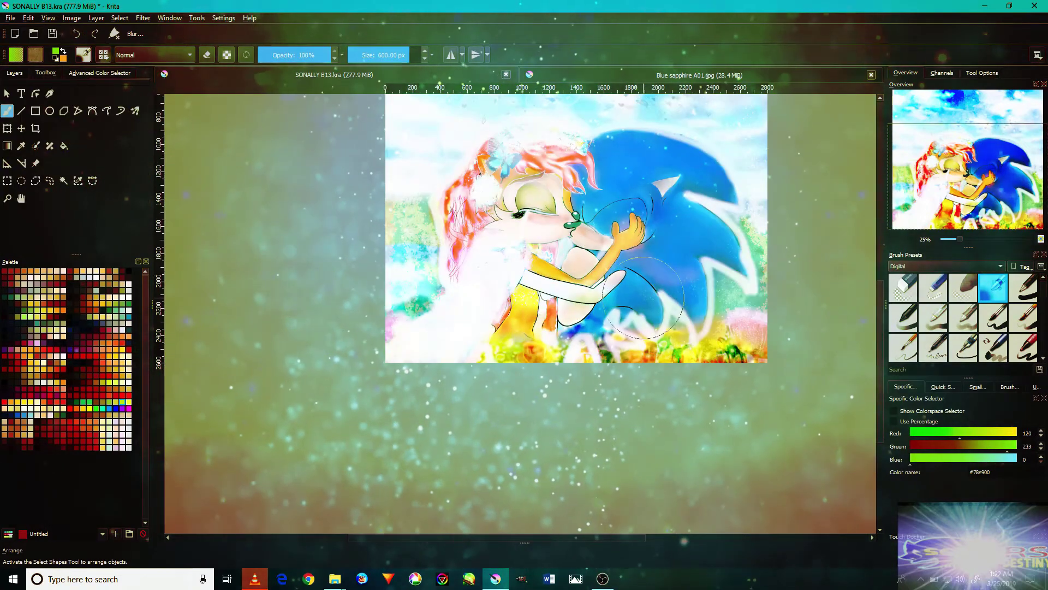
{"action": "key", "text": "1"}
{"action": "left_click_drag", "start_coordinate": [573, 320], "coordinate": [563, 169]}
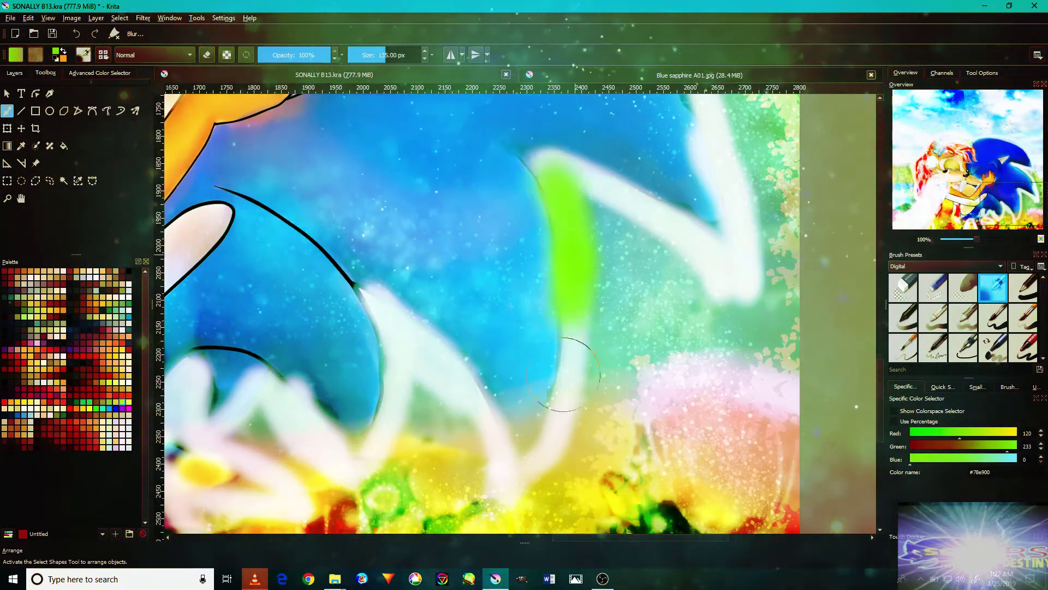
Set the green stroke's layer, Layer 69, to Overlay blending.
{"action": "left_click", "coordinate": [15, 72]}
{"action": "left_click", "coordinate": [63, 95]}
{"action": "left_click", "coordinate": [31, 100]}
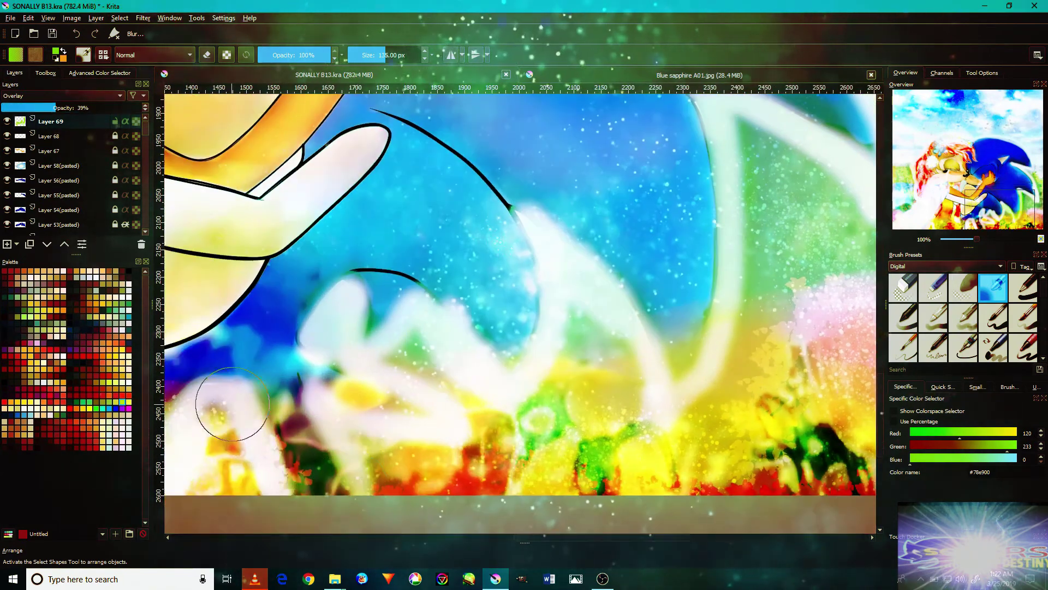
{"action": "scroll", "coordinate": [580, 304], "scroll_direction": "up", "scroll_amount": 5}
{"action": "scroll", "coordinate": [671, 302], "scroll_direction": "up", "scroll_amount": 3}
{"action": "scroll", "coordinate": [433, 222], "scroll_direction": "left", "scroll_amount": 10}
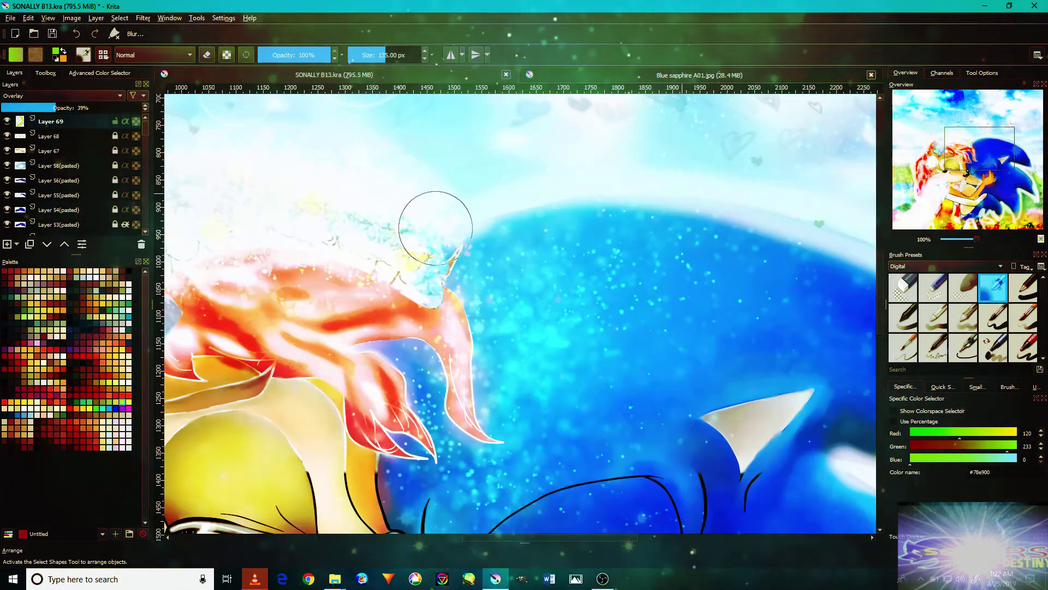
{"action": "scroll", "coordinate": [319, 251], "scroll_direction": "up", "scroll_amount": 2}
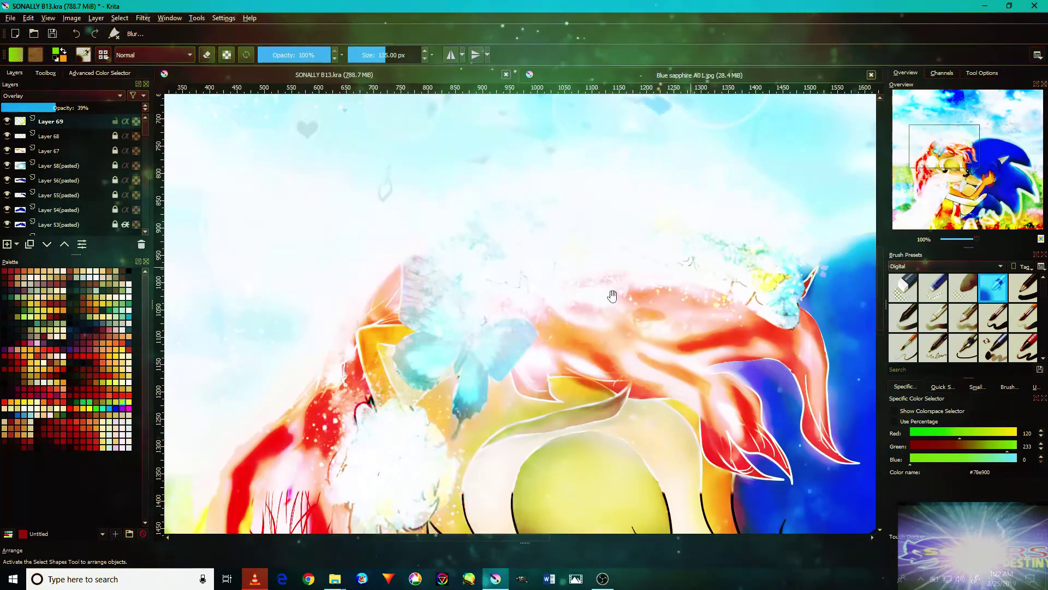
{"action": "scroll", "coordinate": [293, 340], "scroll_direction": "down", "scroll_amount": 5}
{"action": "scroll", "coordinate": [293, 339], "scroll_direction": "left", "scroll_amount": 3}
{"action": "scroll", "coordinate": [467, 212], "scroll_direction": "down", "scroll_amount": 5}
{"action": "scroll", "coordinate": [466, 213], "scroll_direction": "left", "scroll_amount": 3}
{"action": "scroll", "coordinate": [585, 382], "scroll_direction": "down", "scroll_amount": 3}
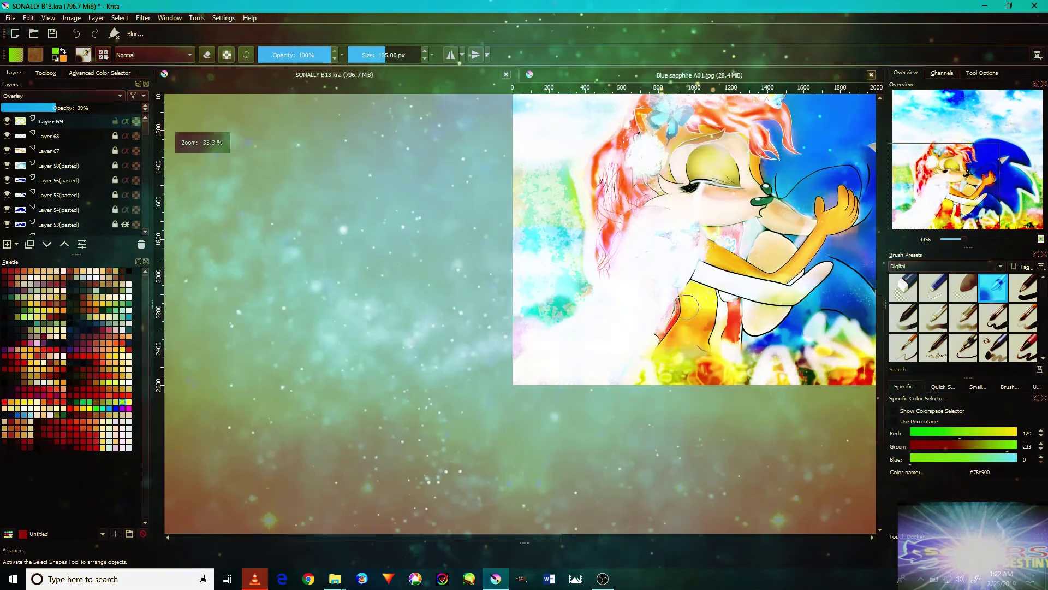
Pick cyan #00f5ff from the palette as the paint colour.
{"action": "left_click", "coordinate": [45, 72]}
{"action": "left_click", "coordinate": [30, 415]}
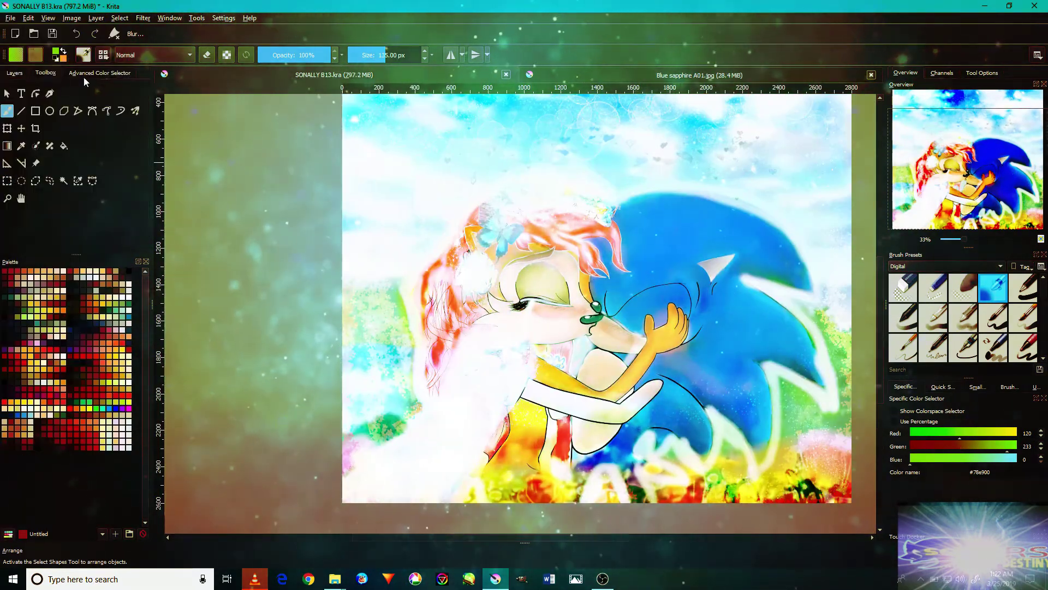
{"action": "left_click", "coordinate": [99, 73]}
{"action": "scroll", "coordinate": [636, 475], "scroll_direction": "up", "scroll_amount": 3}
{"action": "scroll", "coordinate": [791, 470], "scroll_direction": "up", "scroll_amount": 2}
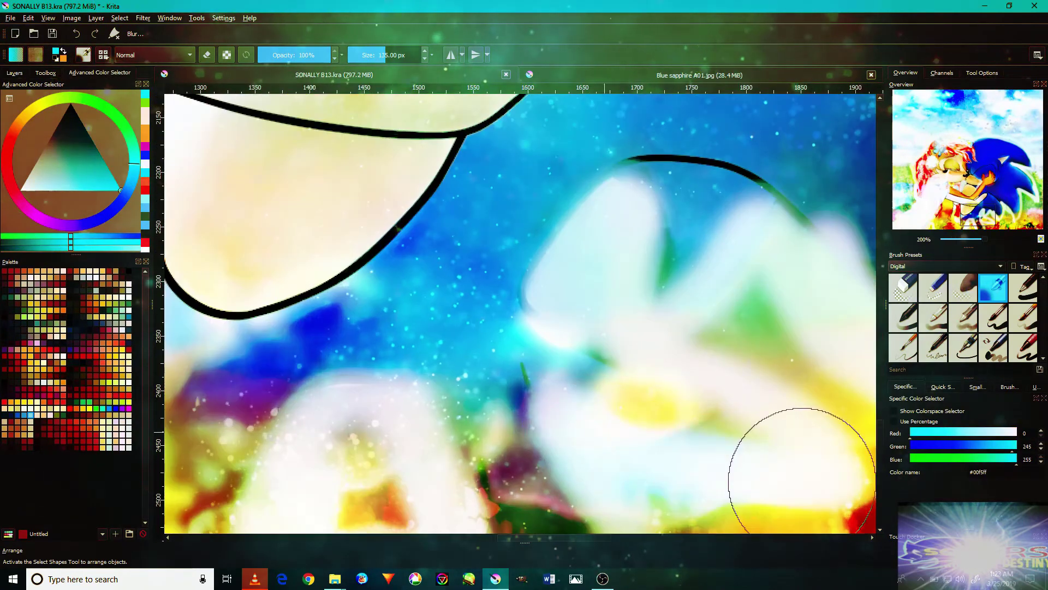
{"action": "left_click_drag", "start_coordinate": [557, 382], "coordinate": [409, 415]}
{"action": "left_click_drag", "start_coordinate": [819, 445], "coordinate": [628, 480]}
{"action": "mouse_move", "coordinate": [831, 374]}
{"action": "left_mouse_down"}
{"action": "mouse_move", "coordinate": [648, 244]}
{"action": "mouse_move", "coordinate": [596, 449]}
{"action": "left_mouse_up"}
{"action": "mouse_move", "coordinate": [566, 205]}
{"action": "left_mouse_down"}
{"action": "mouse_move", "coordinate": [468, 175]}
{"action": "mouse_move", "coordinate": [702, 316]}
{"action": "mouse_move", "coordinate": [679, 351]}
{"action": "mouse_move", "coordinate": [753, 448]}
{"action": "left_mouse_up"}
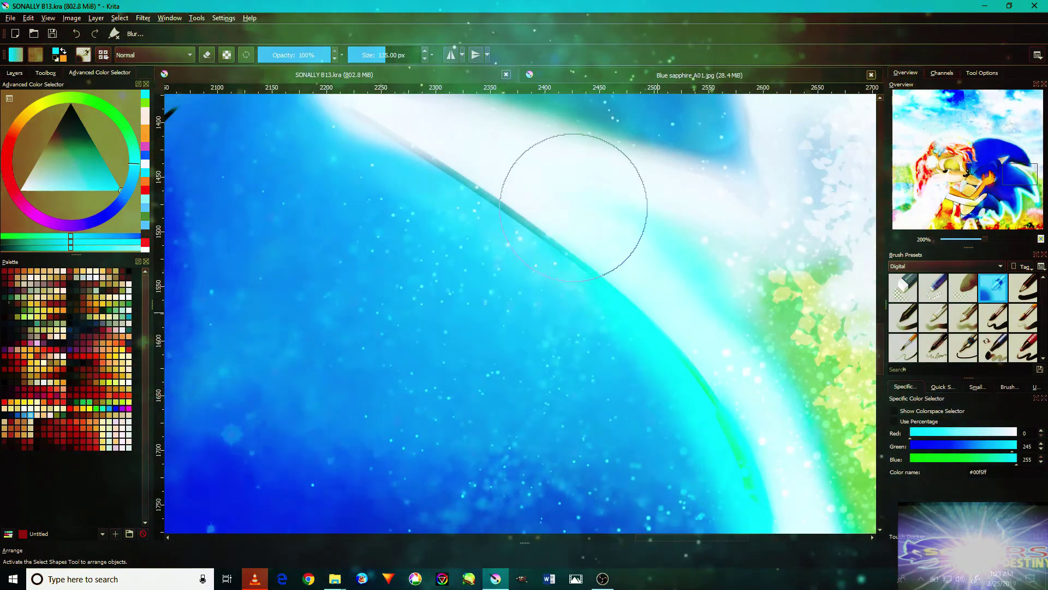
{"action": "left_click_drag", "start_coordinate": [622, 248], "coordinate": [702, 416]}
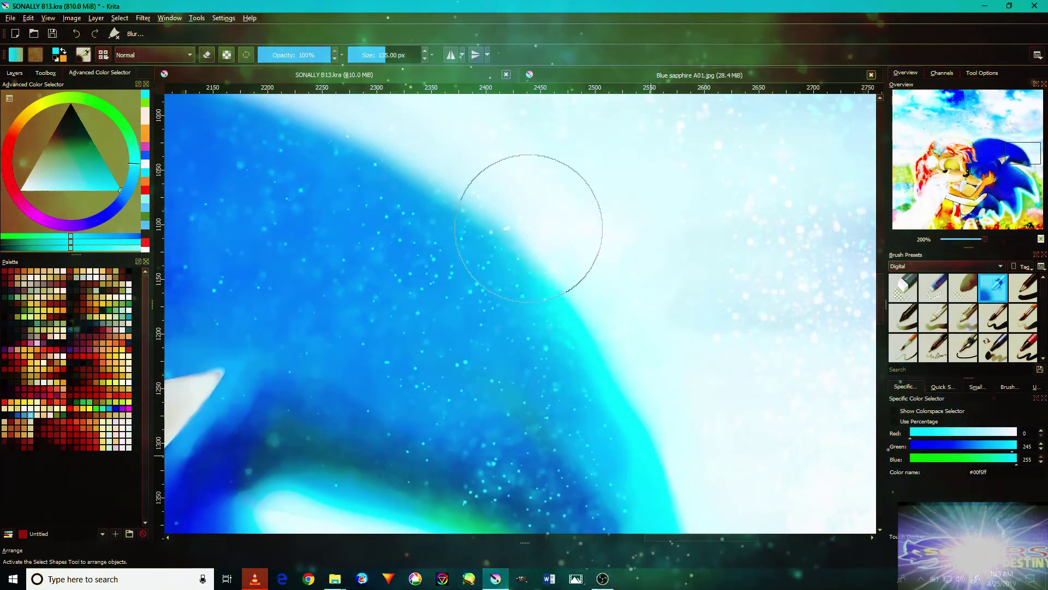
{"action": "left_click_drag", "start_coordinate": [526, 227], "coordinate": [781, 400]}
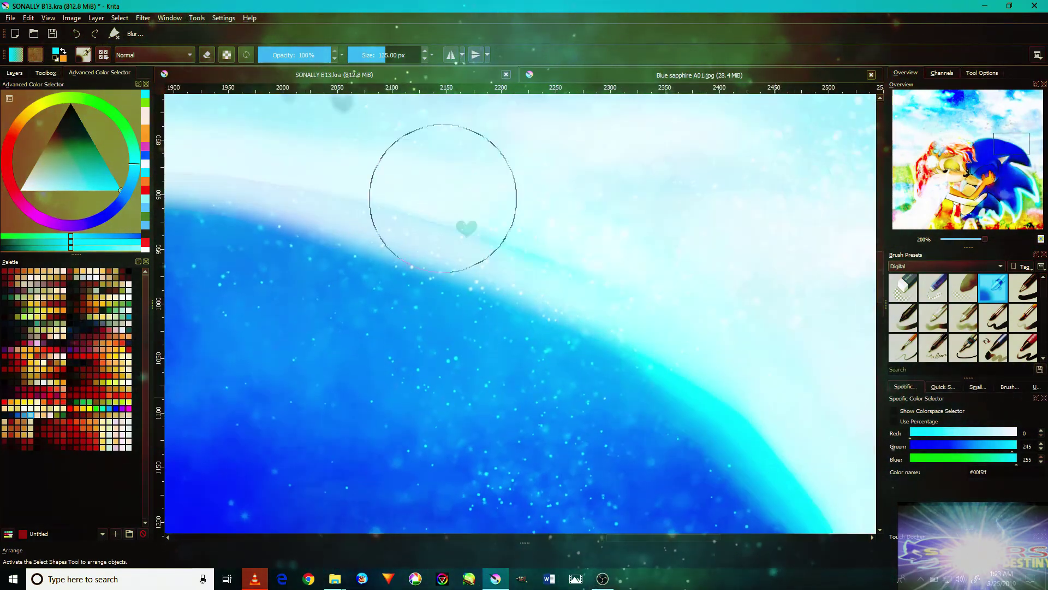
{"action": "left_click_drag", "start_coordinate": [302, 162], "coordinate": [561, 234]}
{"action": "left_click_drag", "start_coordinate": [382, 164], "coordinate": [637, 246]}
{"action": "left_click_drag", "start_coordinate": [330, 136], "coordinate": [330, 239]}
{"action": "left_click_drag", "start_coordinate": [491, 219], "coordinate": [717, 270]}
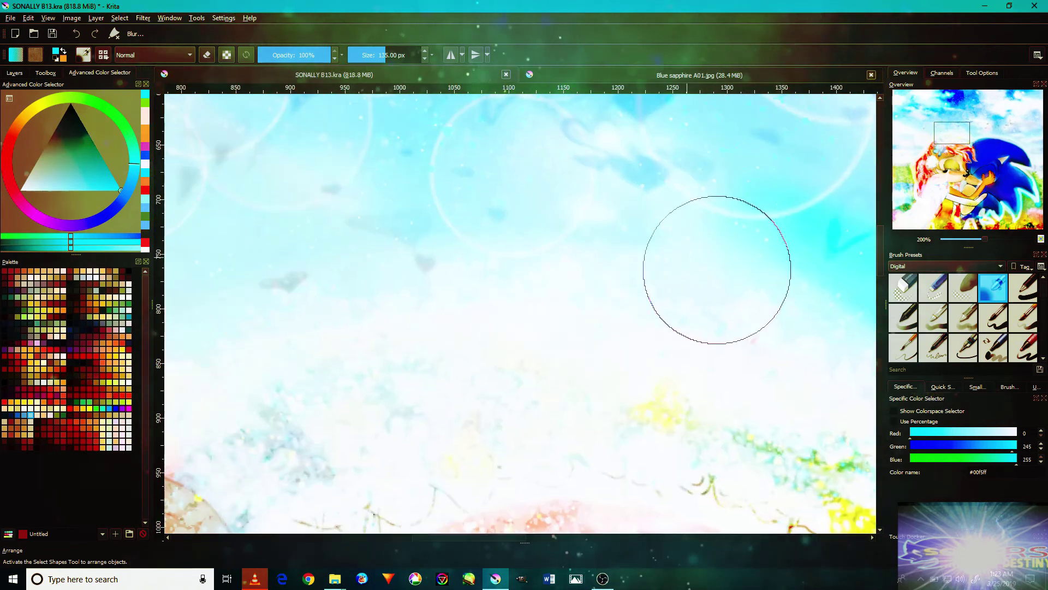
{"action": "scroll", "coordinate": [520, 206], "scroll_direction": "down", "scroll_amount": 5}
{"action": "scroll", "coordinate": [501, 210], "scroll_direction": "up", "scroll_amount": 2}
{"action": "scroll", "coordinate": [291, 394], "scroll_direction": "up", "scroll_amount": 1}
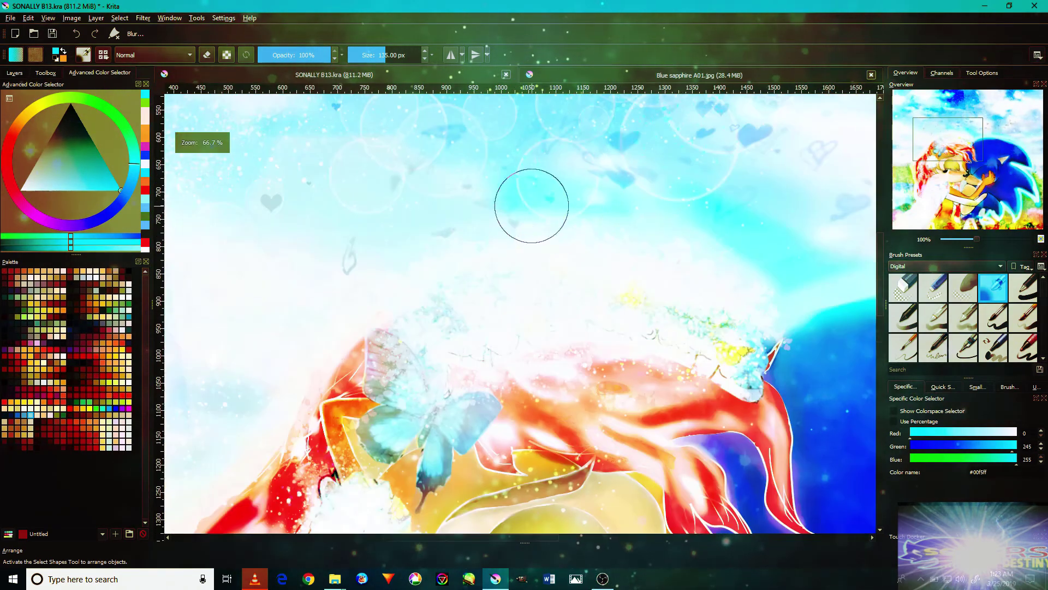
{"action": "scroll", "coordinate": [797, 297], "scroll_direction": "down", "scroll_amount": 2}
{"action": "scroll", "coordinate": [676, 286], "scroll_direction": "up", "scroll_amount": 2}
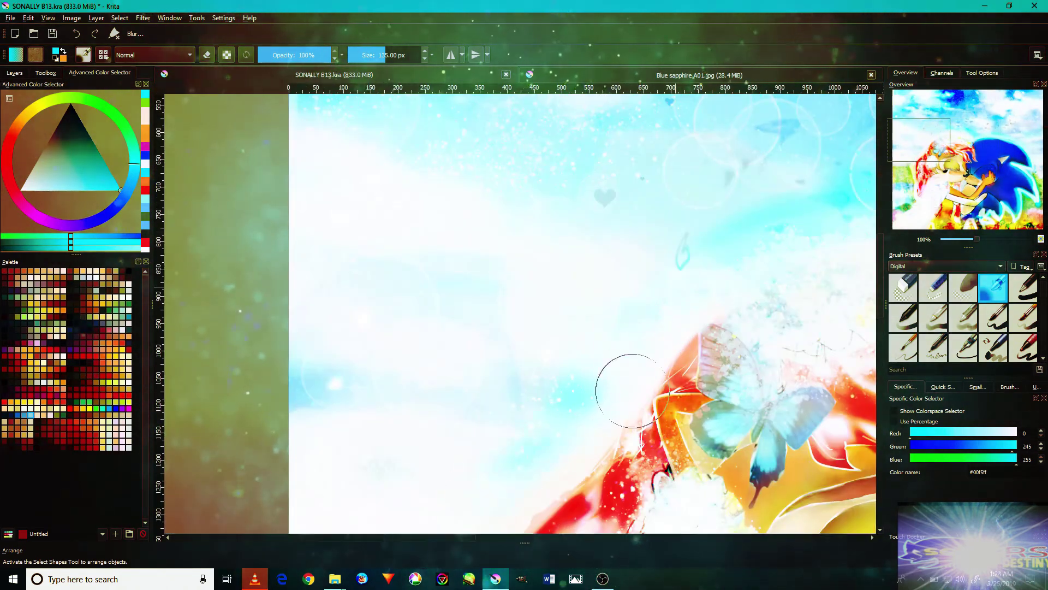
{"action": "scroll", "coordinate": [681, 356], "scroll_direction": "down", "scroll_amount": 4}
{"action": "scroll", "coordinate": [682, 356], "scroll_direction": "up", "scroll_amount": 1}
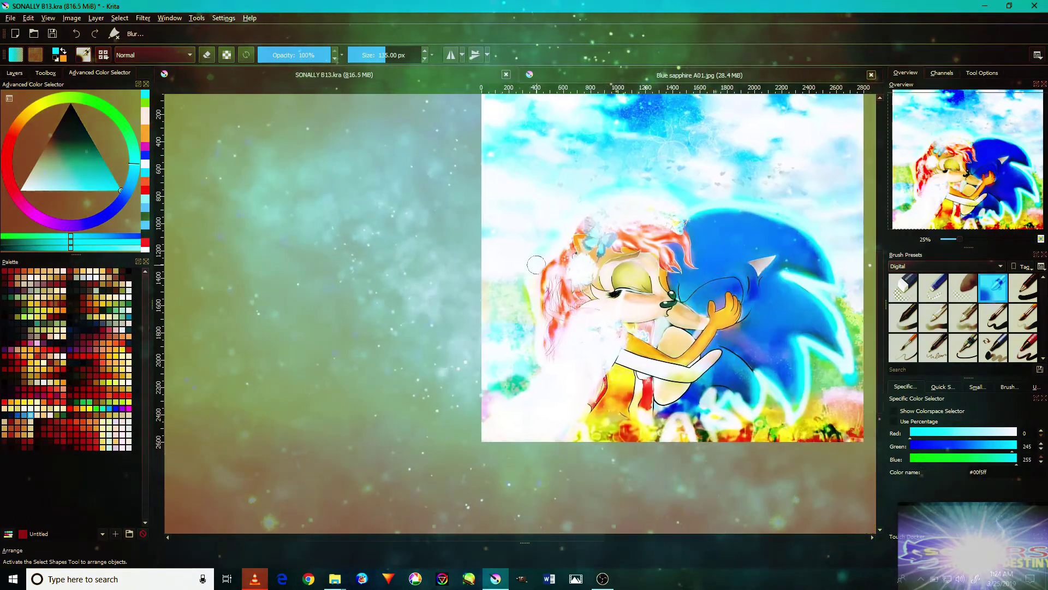
{"action": "scroll", "coordinate": [424, 342], "scroll_direction": "up", "scroll_amount": 3}
{"action": "scroll", "coordinate": [468, 468], "scroll_direction": "up", "scroll_amount": 1}
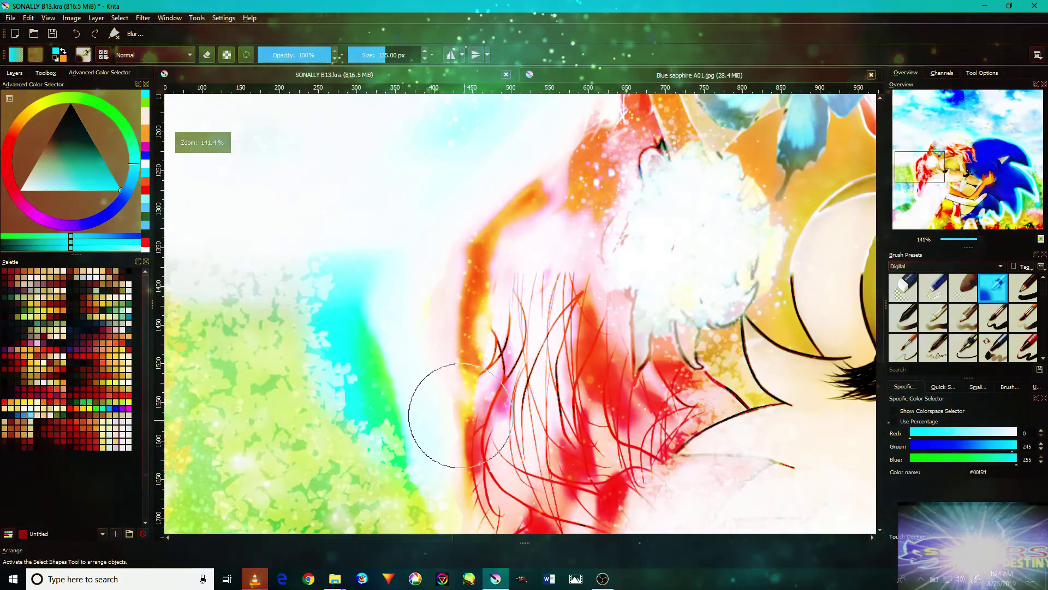
{"action": "scroll", "coordinate": [607, 173], "scroll_direction": "down", "scroll_amount": 4}
{"action": "scroll", "coordinate": [607, 173], "scroll_direction": "up", "scroll_amount": 1}
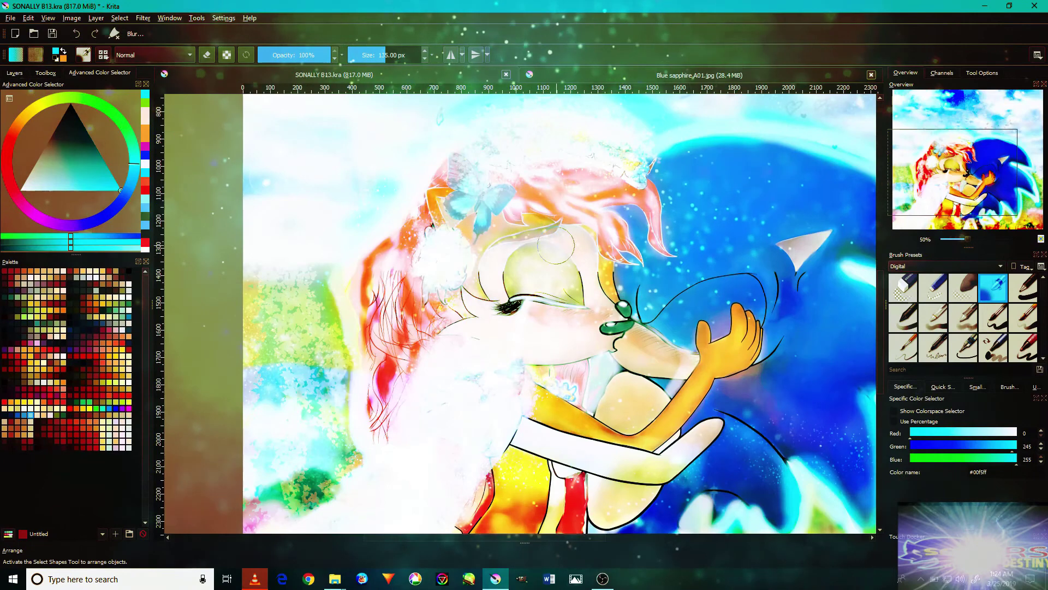
{"action": "scroll", "coordinate": [556, 246], "scroll_direction": "up", "scroll_amount": 3}
{"action": "scroll", "coordinate": [550, 374], "scroll_direction": "down", "scroll_amount": 3}
{"action": "scroll", "coordinate": [543, 434], "scroll_direction": "up", "scroll_amount": 3}
{"action": "scroll", "coordinate": [518, 418], "scroll_direction": "down", "scroll_amount": 3}
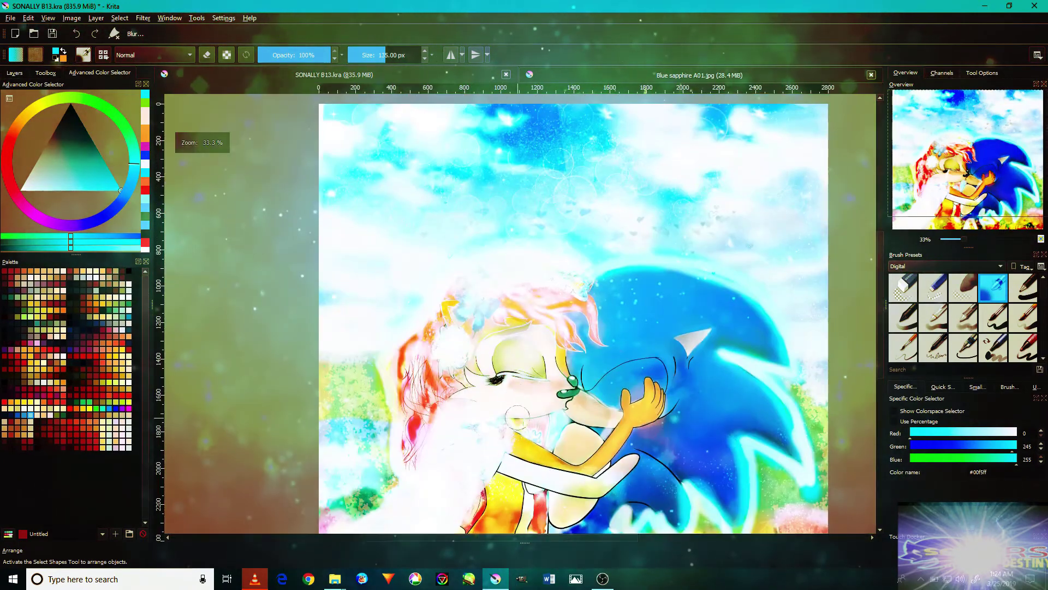
{"action": "scroll", "coordinate": [518, 357], "scroll_direction": "up", "scroll_amount": 1}
{"action": "scroll", "coordinate": [503, 257], "scroll_direction": "up", "scroll_amount": 3}
{"action": "scroll", "coordinate": [690, 328], "scroll_direction": "down", "scroll_amount": 2}
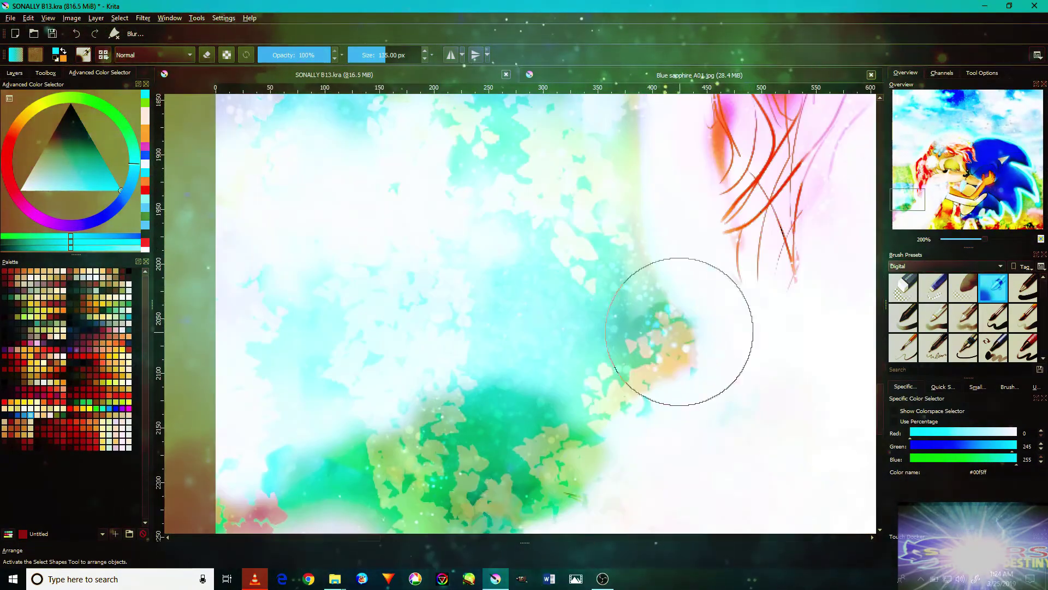
{"action": "scroll", "coordinate": [710, 301], "scroll_direction": "down", "scroll_amount": 1}
{"action": "scroll", "coordinate": [649, 355], "scroll_direction": "down", "scroll_amount": 1}
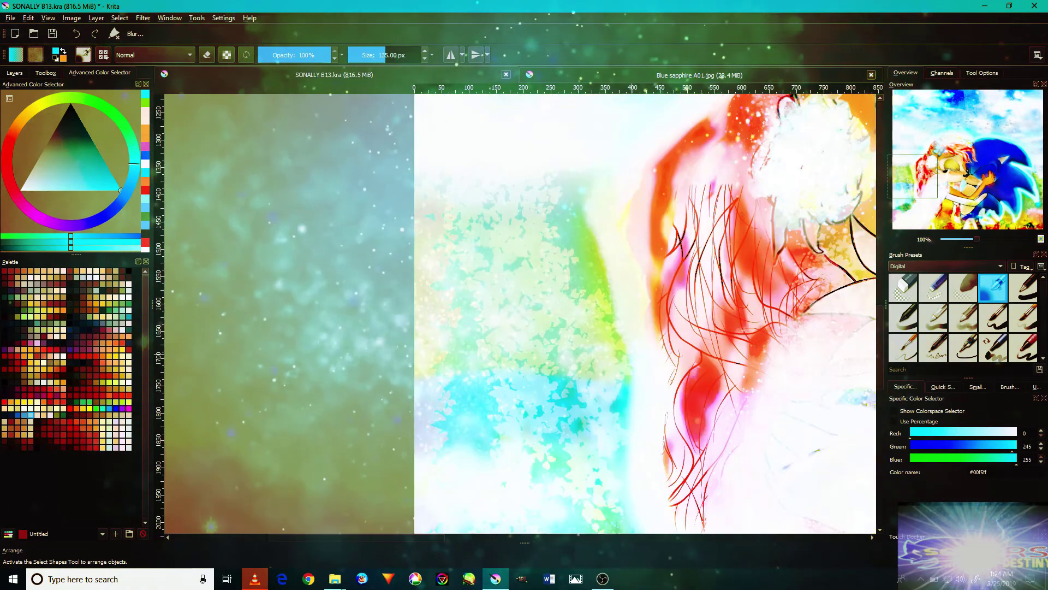
{"action": "scroll", "coordinate": [650, 356], "scroll_direction": "down", "scroll_amount": 3}
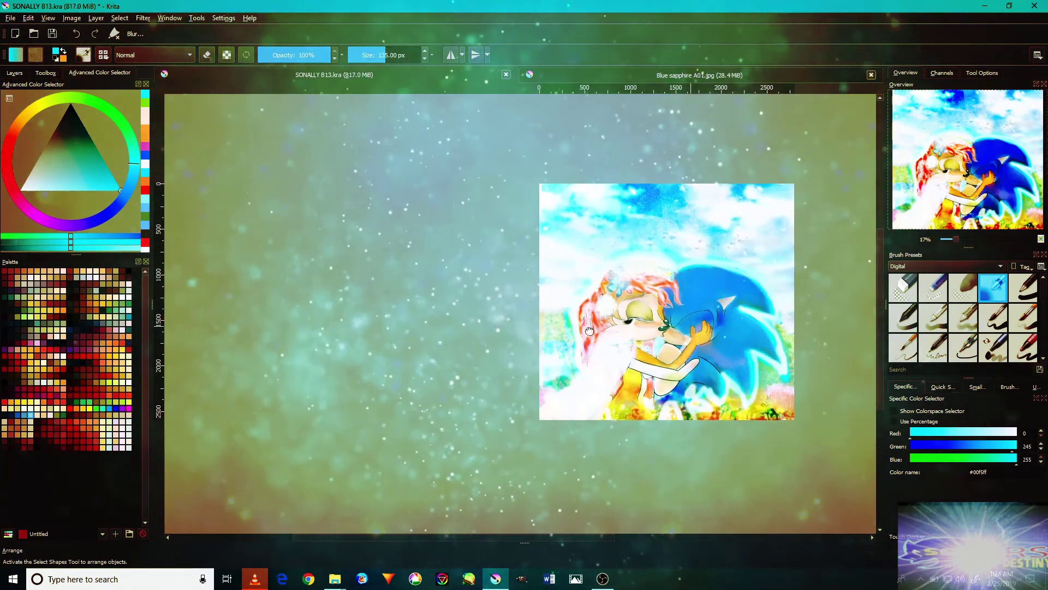
{"action": "scroll", "coordinate": [608, 279], "scroll_direction": "up", "scroll_amount": 5}
{"action": "scroll", "coordinate": [607, 280], "scroll_direction": "up", "scroll_amount": 2}
{"action": "left_click_drag", "start_coordinate": [561, 291], "coordinate": [530, 307]}
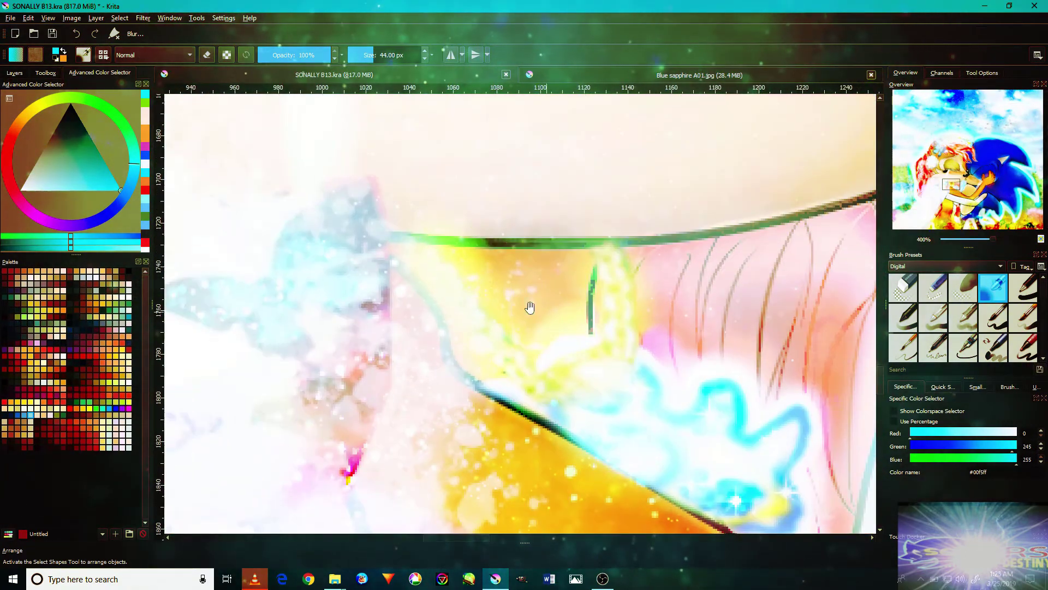
{"action": "scroll", "coordinate": [536, 341], "scroll_direction": "down", "scroll_amount": 2}
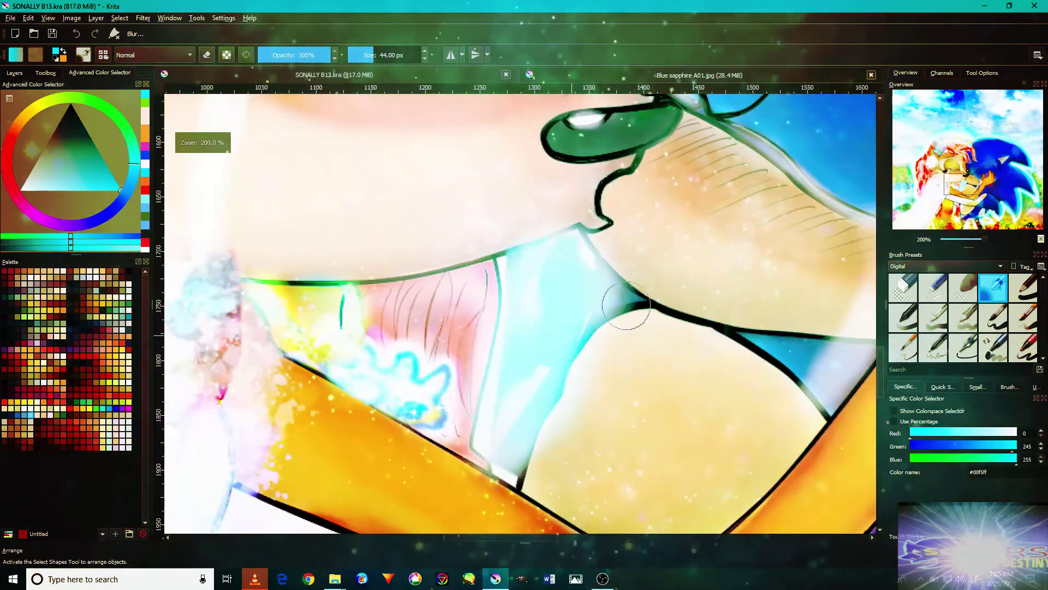
{"action": "left_click_drag", "start_coordinate": [626, 306], "coordinate": [585, 205]}
{"action": "scroll", "coordinate": [585, 206], "scroll_direction": "down", "scroll_amount": 4}
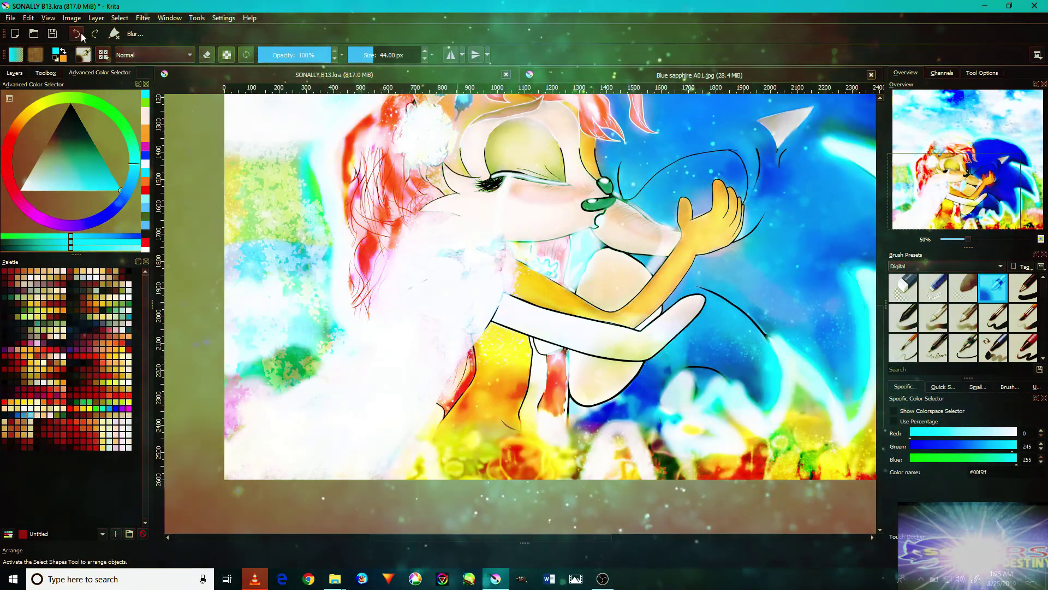
{"action": "scroll", "coordinate": [632, 223], "scroll_direction": "up", "scroll_amount": 3}
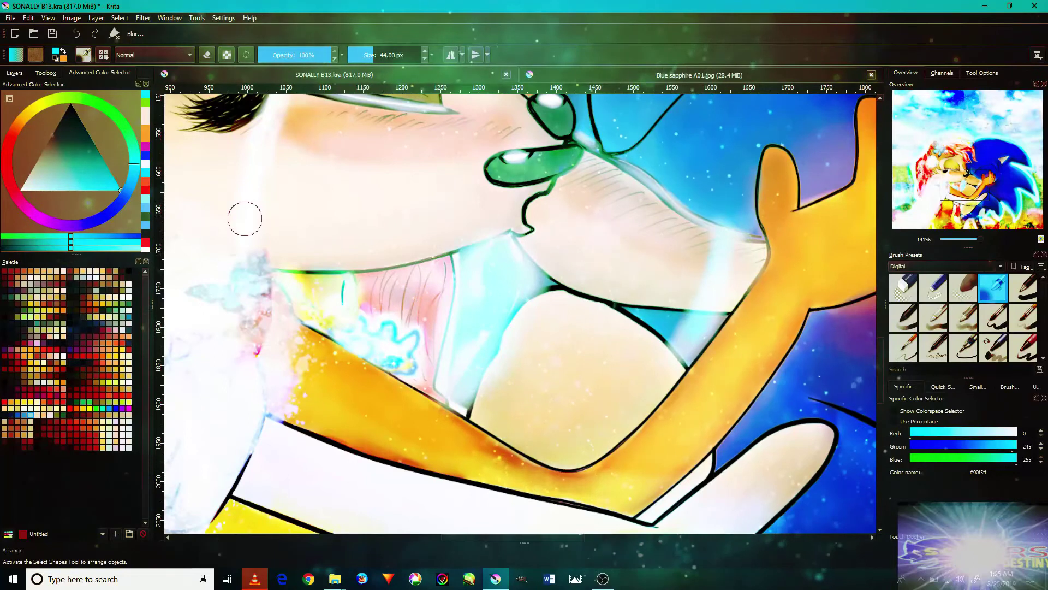
{"action": "left_click_drag", "start_coordinate": [309, 199], "coordinate": [304, 304]}
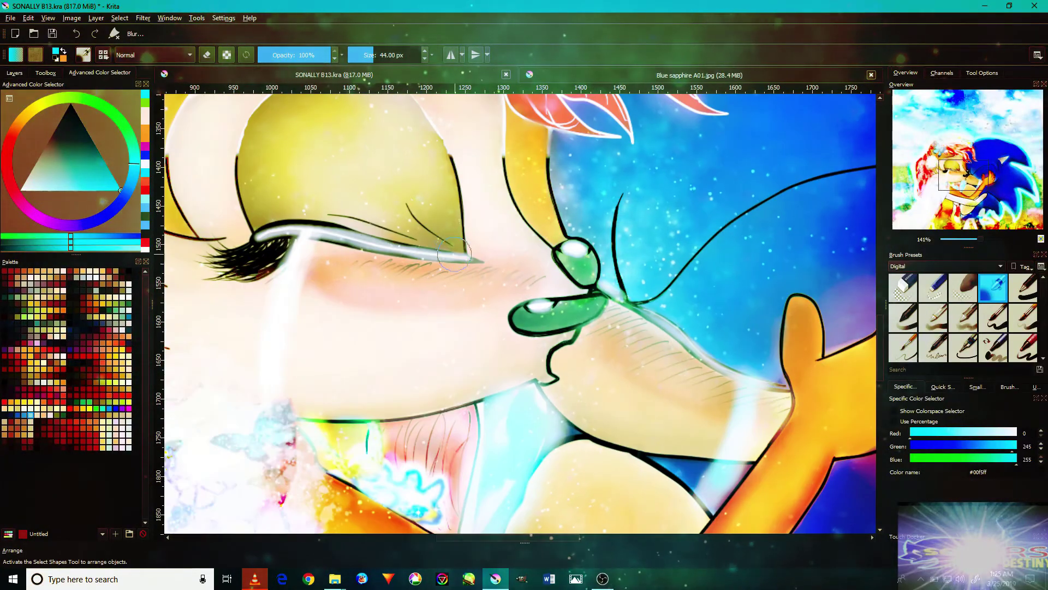
{"action": "scroll", "coordinate": [580, 383], "scroll_direction": "right", "scroll_amount": 3}
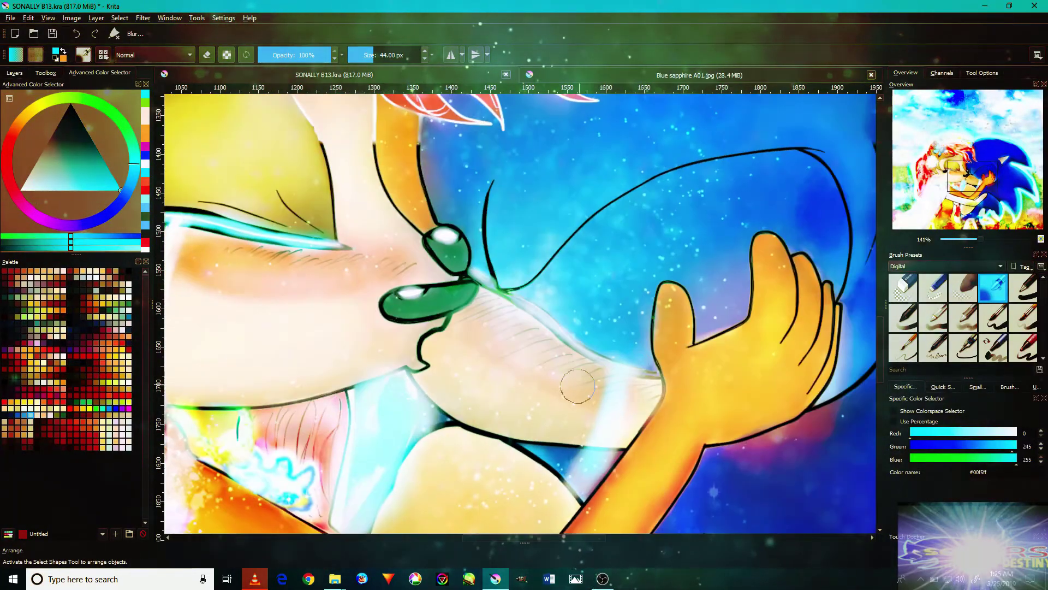
{"action": "scroll", "coordinate": [579, 347], "scroll_direction": "down", "scroll_amount": 2}
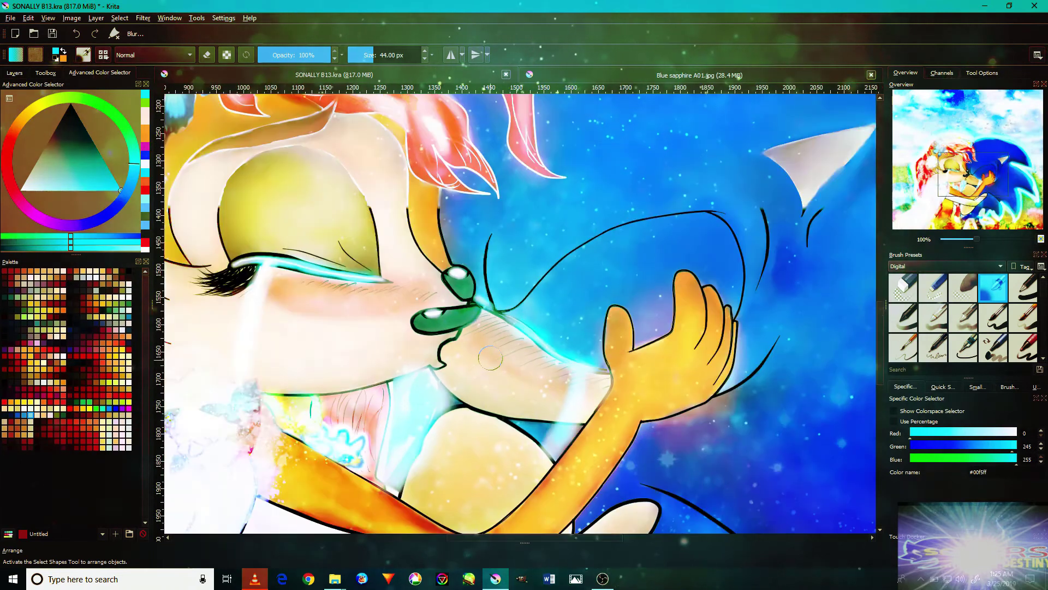
{"action": "scroll", "coordinate": [539, 260], "scroll_direction": "down", "scroll_amount": 3}
{"action": "key", "text": "1"}
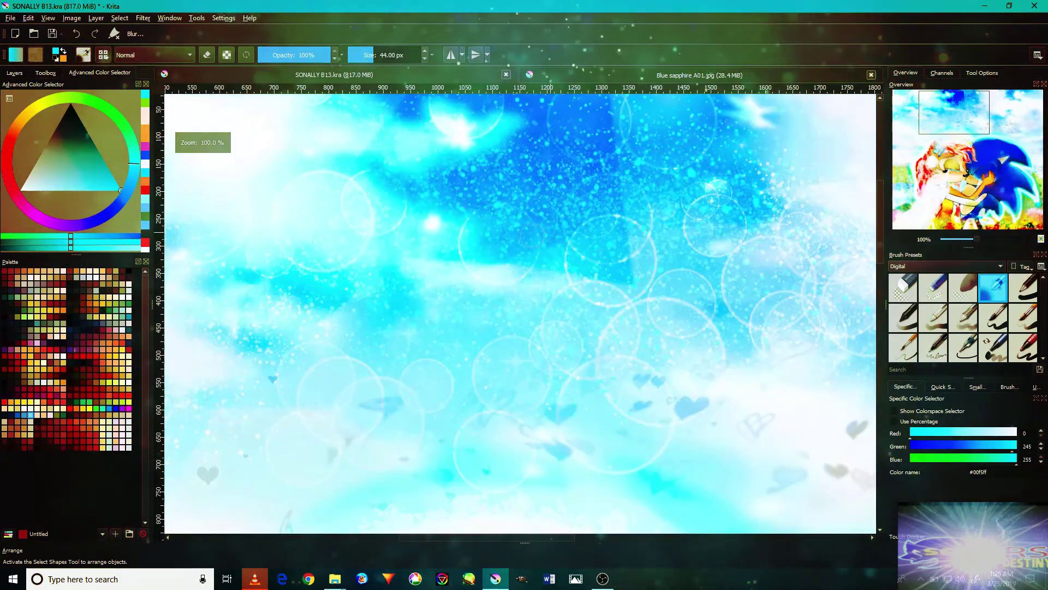
Set Layer 71 to Luminosity blending and paint a soft cyan stroke across the sky.
{"action": "left_click", "coordinate": [15, 73]}
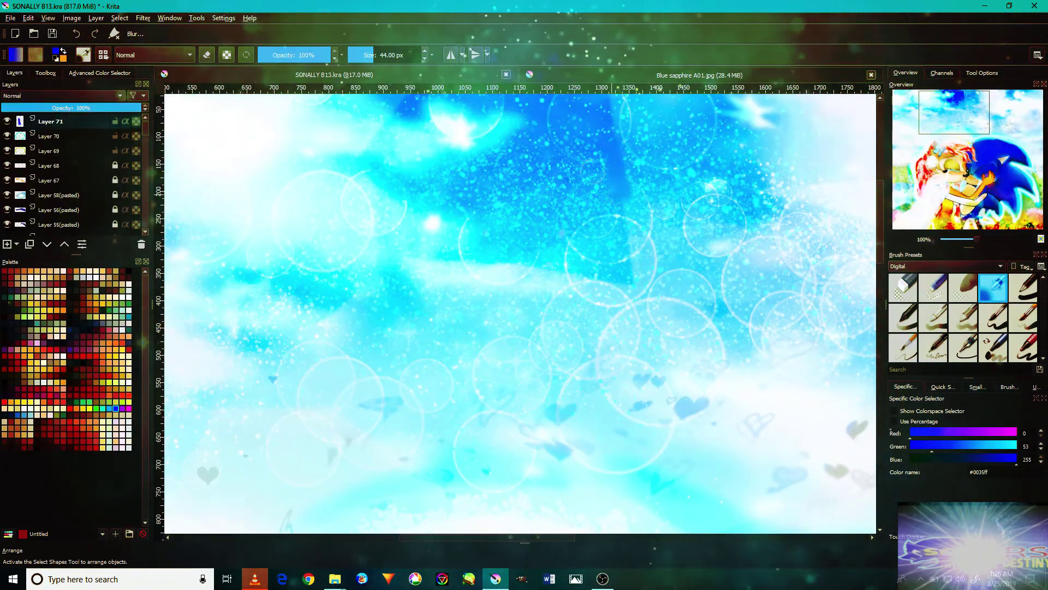
{"action": "left_click", "coordinate": [61, 96]}
{"action": "left_click", "coordinate": [44, 157]}
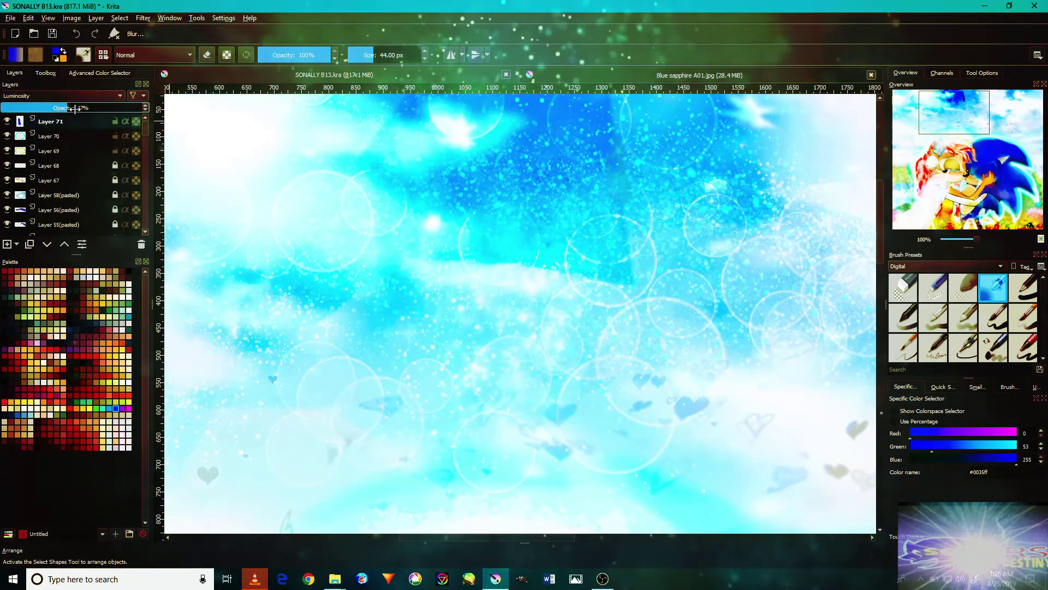
{"action": "scroll", "coordinate": [644, 241], "scroll_direction": "up", "scroll_amount": 3}
{"action": "left_click", "coordinate": [752, 344], "text": "ctrl"}
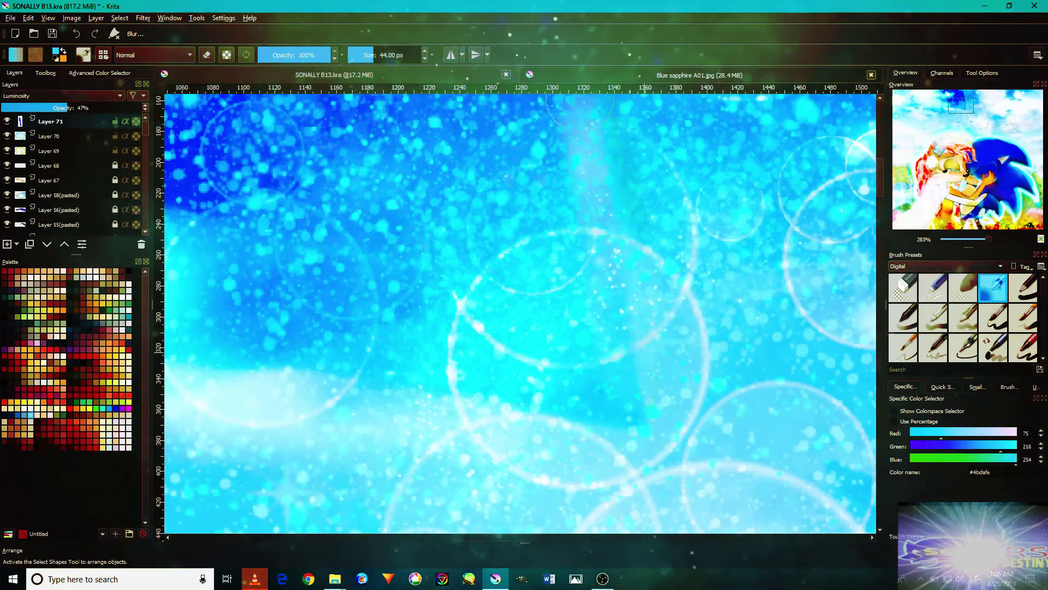
{"action": "scroll", "coordinate": [675, 403], "scroll_direction": "down", "scroll_amount": 3}
{"action": "scroll", "coordinate": [630, 275], "scroll_direction": "up", "scroll_amount": 3}
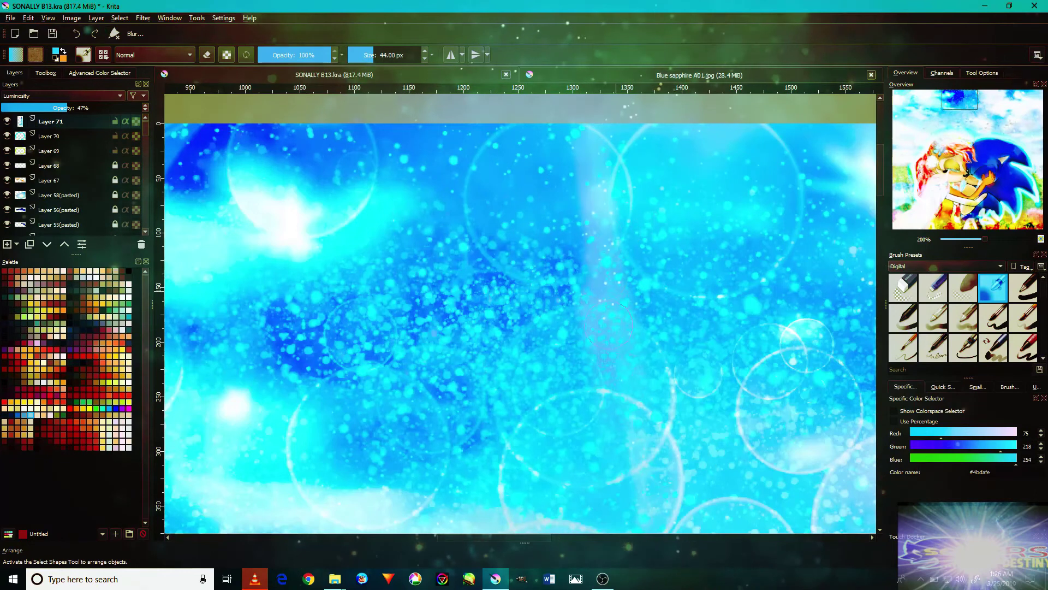
{"action": "scroll", "coordinate": [788, 251], "scroll_direction": "down", "scroll_amount": 3}
{"action": "left_click_drag", "start_coordinate": [579, 323], "coordinate": [598, 326]}
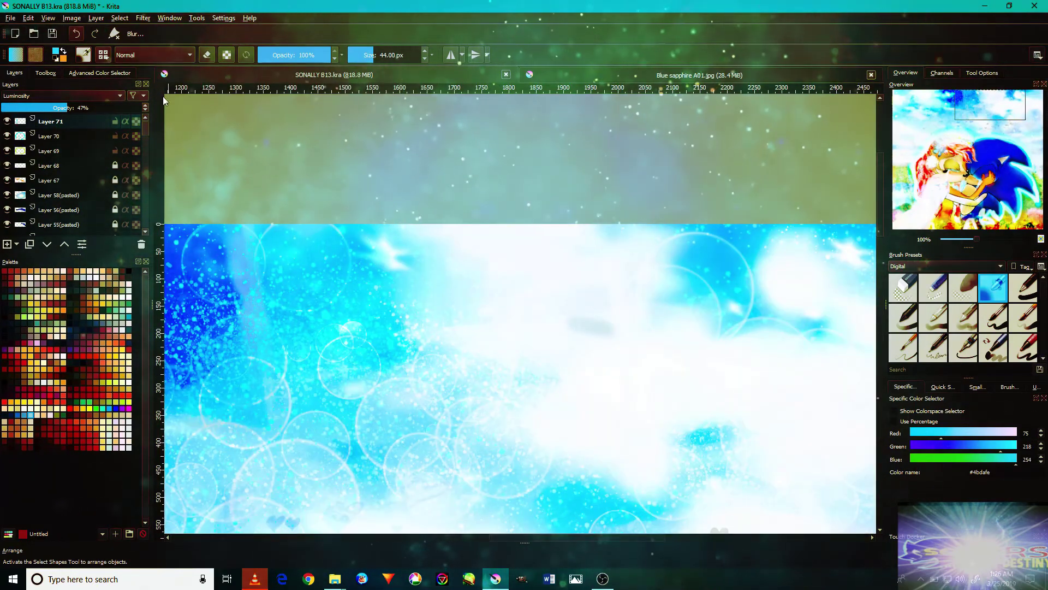
Sample pale blue, near-white and cyan cloud tones while panning across the right-hand sky.
{"action": "scroll", "coordinate": [184, 113], "scroll_direction": "down", "scroll_amount": 2}
{"action": "scroll", "coordinate": [593, 195], "scroll_direction": "up", "scroll_amount": 2}
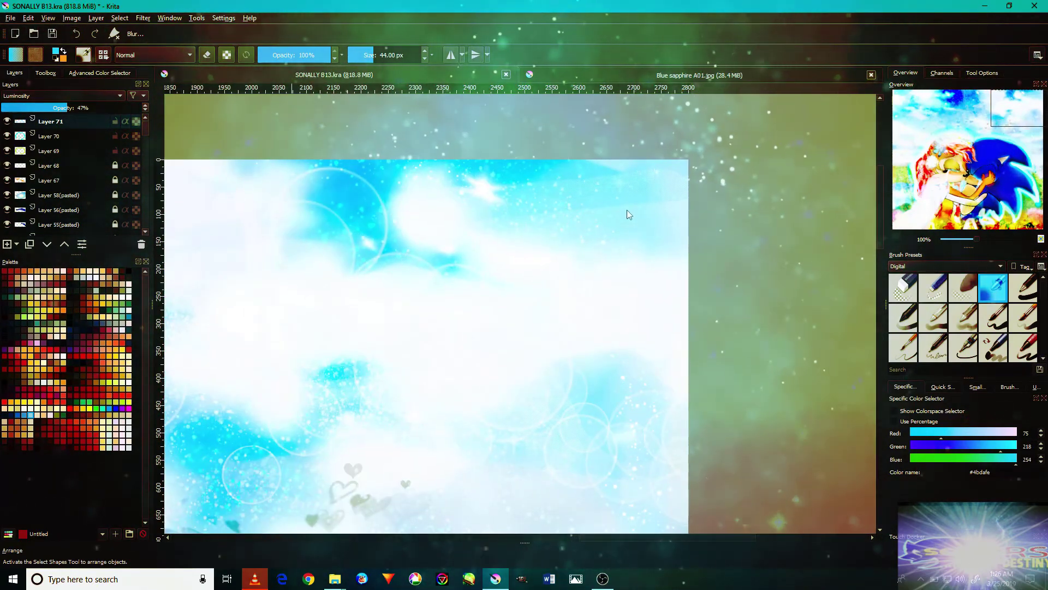
{"action": "left_click", "coordinate": [650, 221], "text": "ctrl"}
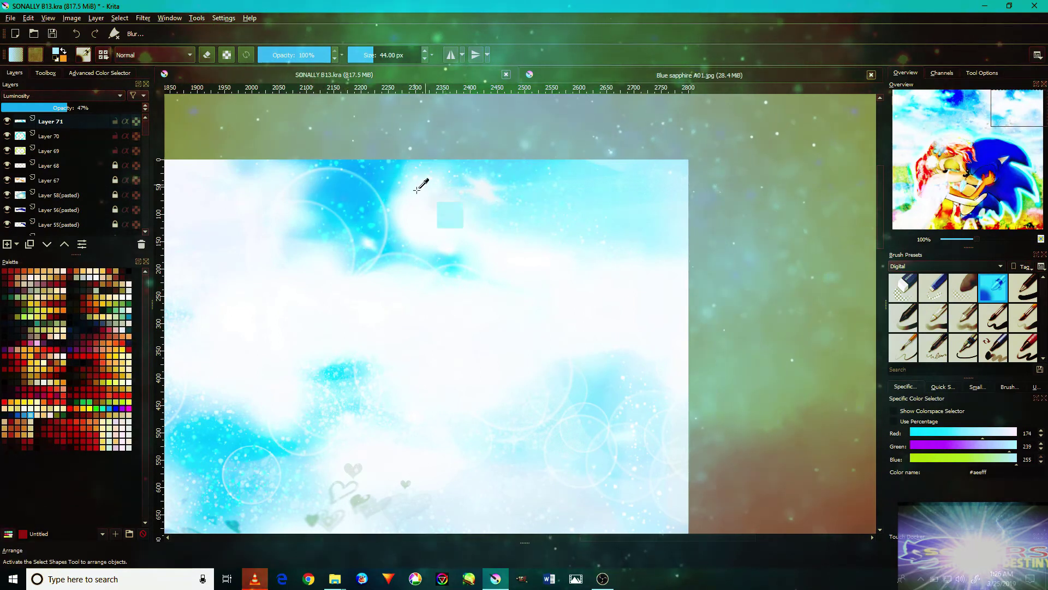
{"action": "left_click", "coordinate": [417, 189], "text": "ctrl"}
{"action": "left_click", "coordinate": [573, 405], "text": "ctrl"}
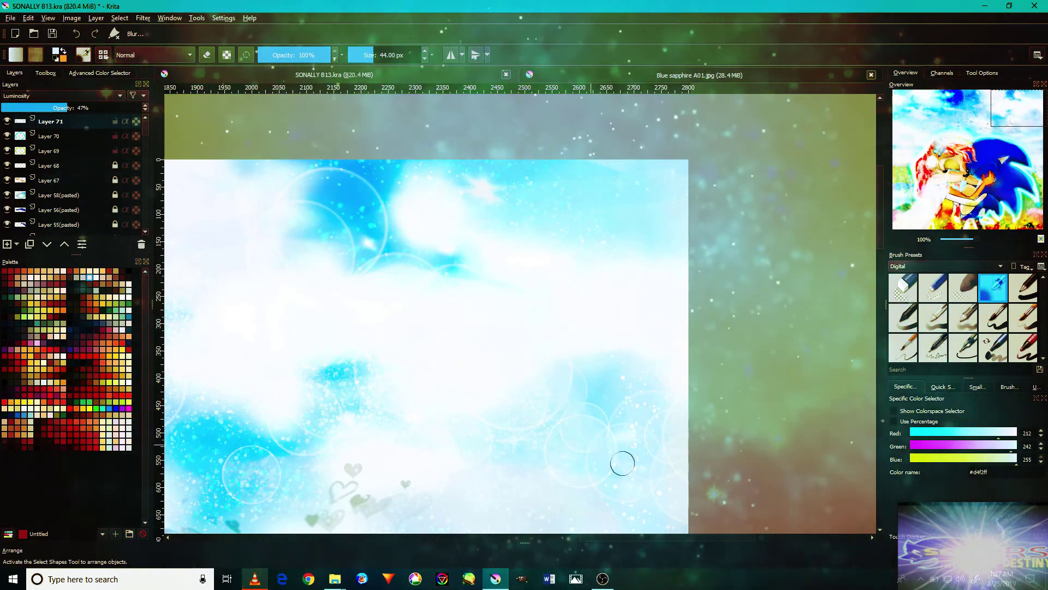
{"action": "scroll", "coordinate": [591, 403], "scroll_direction": "up", "scroll_amount": 2}
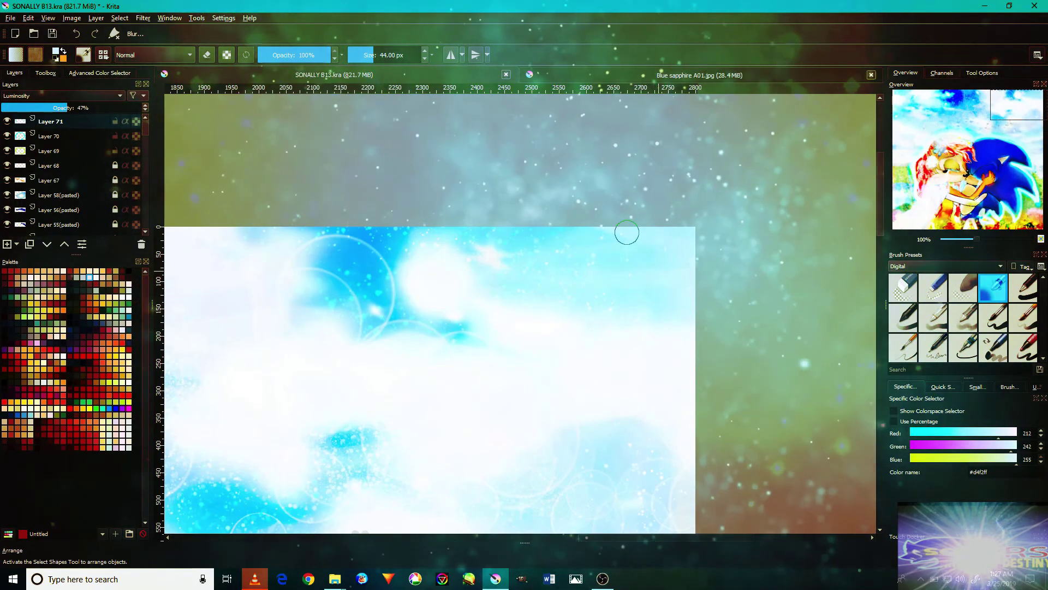
{"action": "left_click_drag", "start_coordinate": [189, 315], "coordinate": [472, 299]}
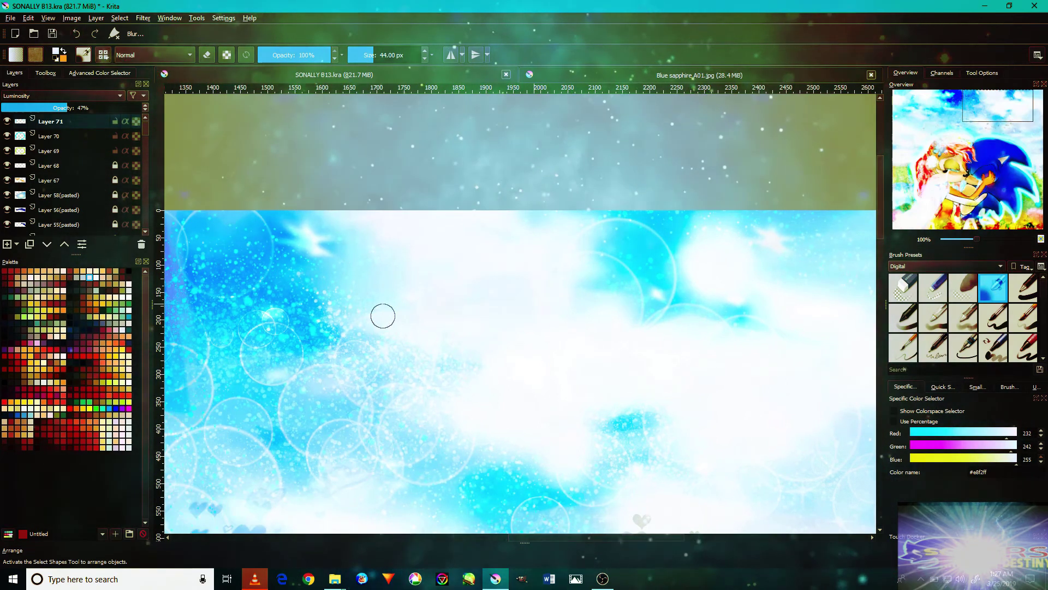
{"action": "scroll", "coordinate": [623, 306], "scroll_direction": "down", "scroll_amount": 5}
{"action": "scroll", "coordinate": [622, 306], "scroll_direction": "right", "scroll_amount": 5}
{"action": "scroll", "coordinate": [749, 340], "scroll_direction": "up", "scroll_amount": 5}
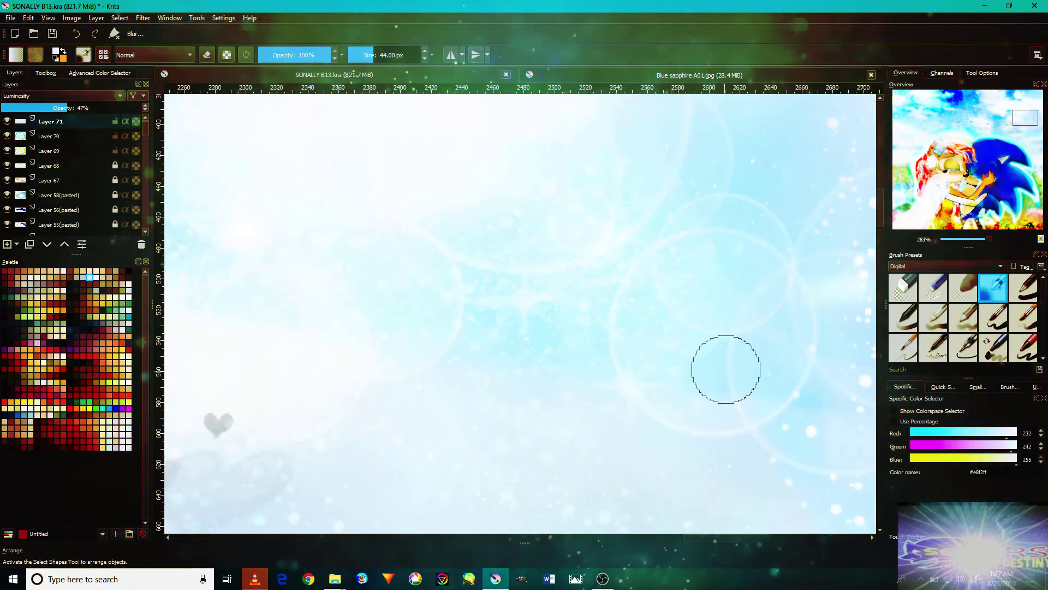
{"action": "mouse_move", "coordinate": [663, 347]}
{"action": "left_mouse_down"}
{"action": "mouse_move", "coordinate": [424, 274]}
{"action": "mouse_move", "coordinate": [786, 410]}
{"action": "left_mouse_up"}
{"action": "left_click_drag", "start_coordinate": [410, 353], "coordinate": [774, 380]}
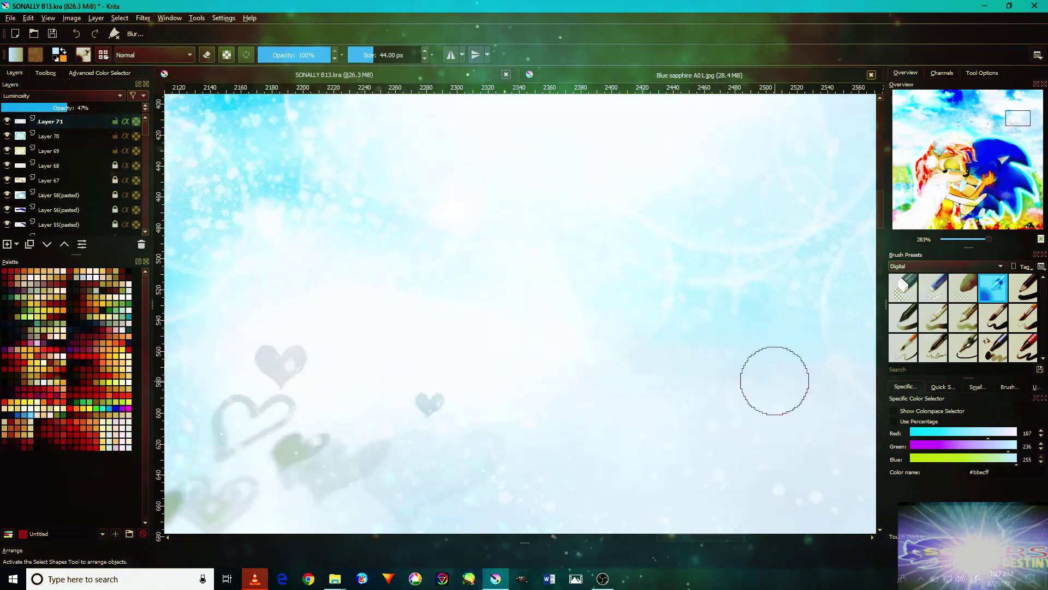
{"action": "scroll", "coordinate": [513, 302], "scroll_direction": "down", "scroll_amount": 3}
{"action": "mouse_move", "coordinate": [180, 202]}
{"action": "left_mouse_down"}
{"action": "mouse_move", "coordinate": [526, 386]}
{"action": "mouse_move", "coordinate": [693, 243]}
{"action": "mouse_move", "coordinate": [660, 361]}
{"action": "left_mouse_up"}
{"action": "mouse_move", "coordinate": [534, 240]}
{"action": "left_mouse_down"}
{"action": "mouse_move", "coordinate": [510, 349]}
{"action": "mouse_move", "coordinate": [563, 211]}
{"action": "left_mouse_up"}
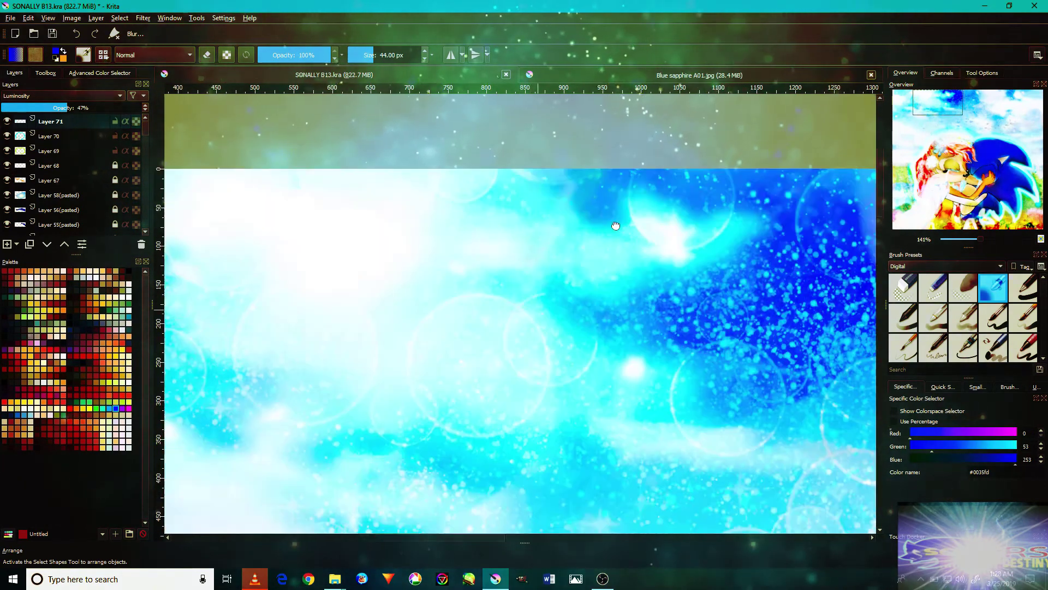
{"action": "left_click_drag", "start_coordinate": [536, 235], "coordinate": [608, 241]}
{"action": "left_click", "coordinate": [601, 200], "text": "ctrl"}
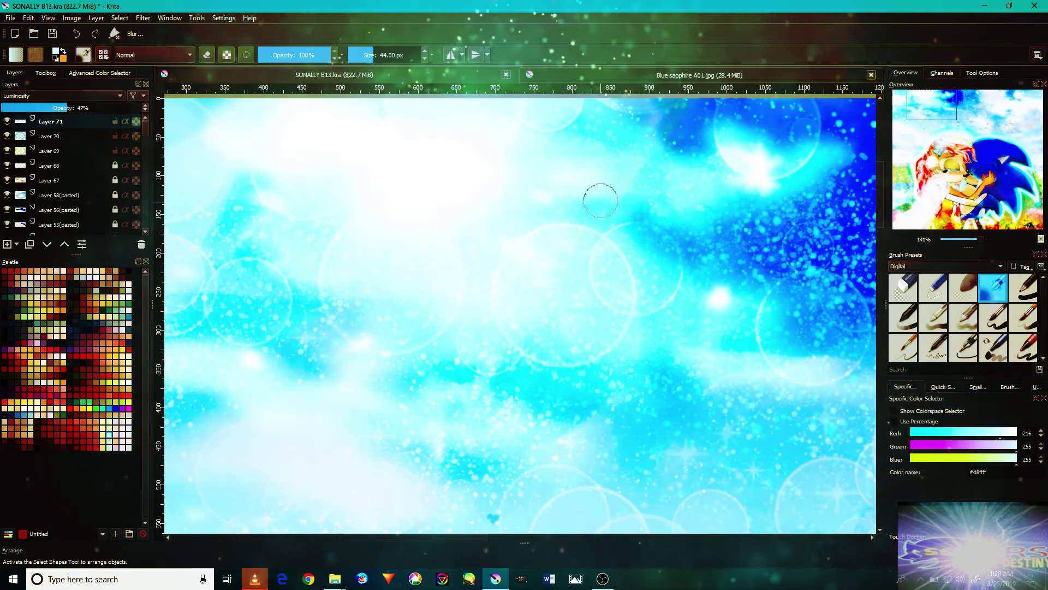
Pan through the upper-left and far-right sky and sample a deep blue from the bubbles.
{"action": "mouse_move", "coordinate": [546, 204]}
{"action": "left_mouse_down"}
{"action": "mouse_move", "coordinate": [552, 229]}
{"action": "mouse_move", "coordinate": [498, 319]}
{"action": "left_mouse_up"}
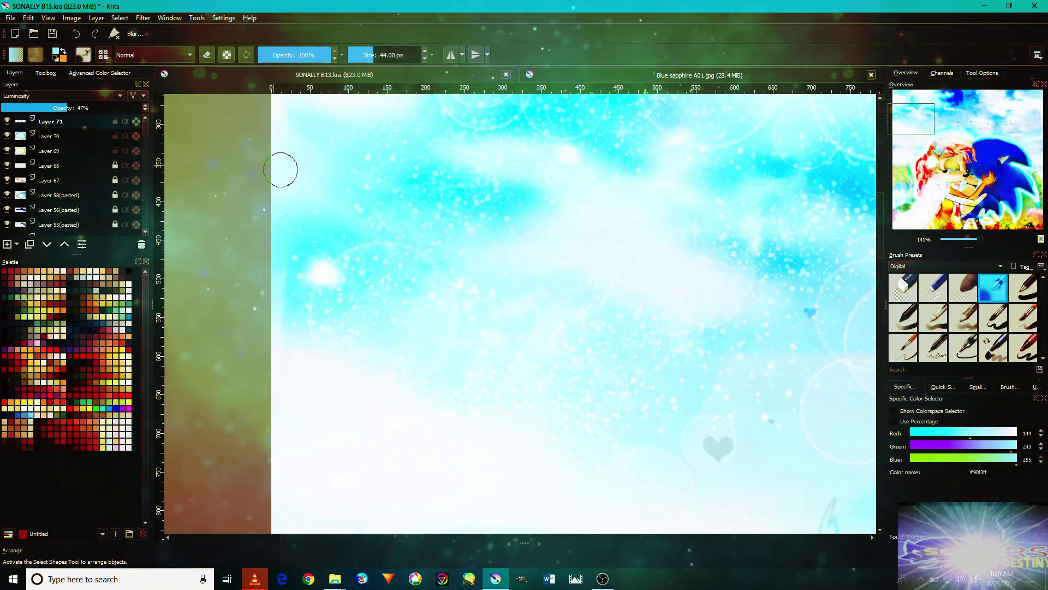
{"action": "left_click_drag", "start_coordinate": [281, 170], "coordinate": [513, 181]}
{"action": "scroll", "coordinate": [517, 288], "scroll_direction": "up", "scroll_amount": 1}
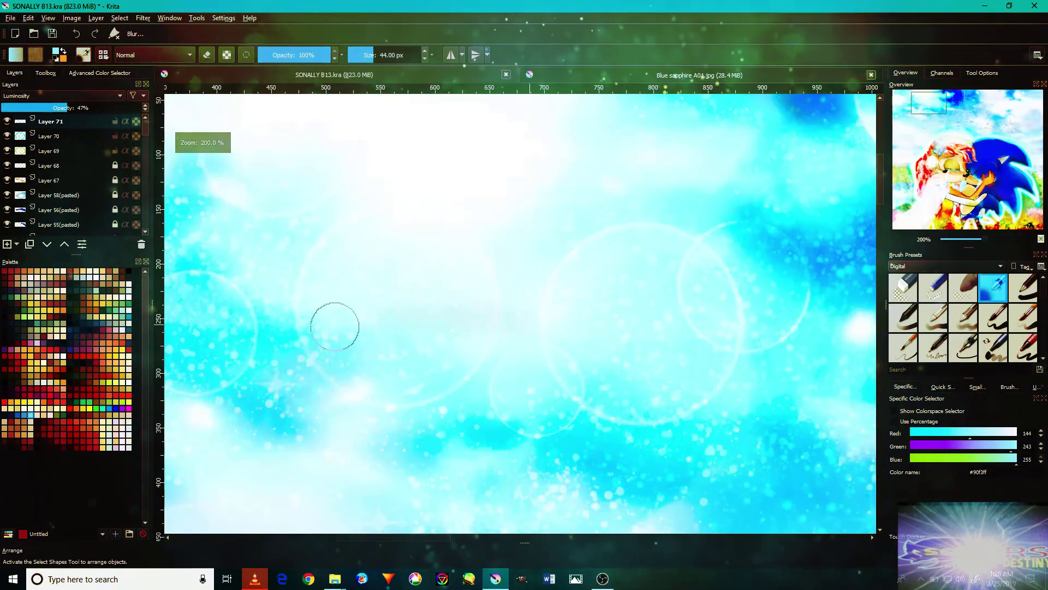
{"action": "left_click_drag", "start_coordinate": [202, 297], "coordinate": [276, 257]}
{"action": "mouse_move", "coordinate": [169, 235]}
{"action": "left_mouse_down"}
{"action": "mouse_move", "coordinate": [319, 295]}
{"action": "mouse_move", "coordinate": [550, 335]}
{"action": "left_mouse_up"}
{"action": "left_click_drag", "start_coordinate": [450, 343], "coordinate": [398, 470]}
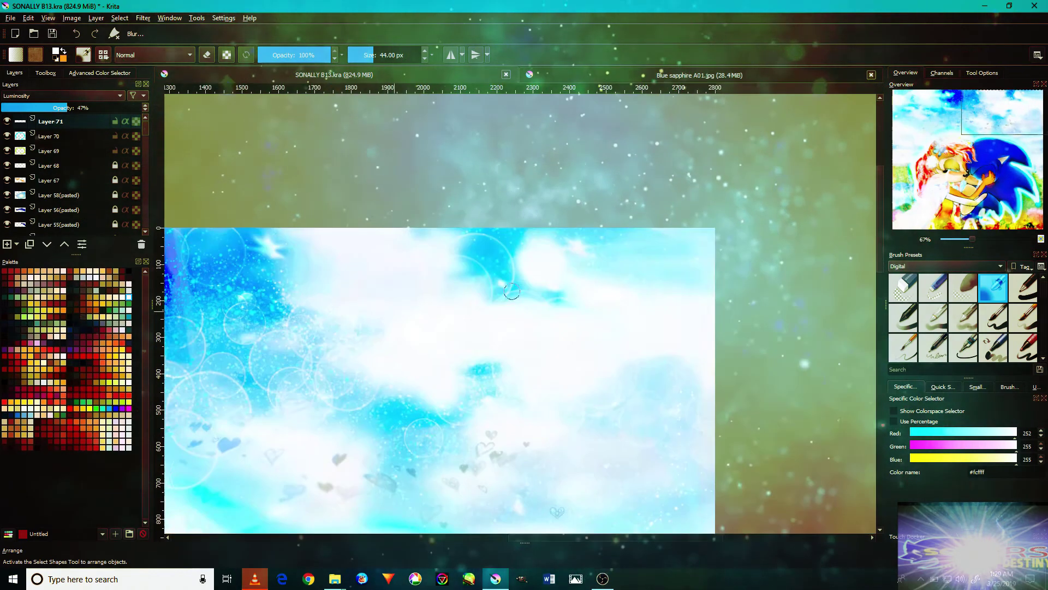
{"action": "left_click_drag", "start_coordinate": [398, 332], "coordinate": [792, 162]}
{"action": "scroll", "coordinate": [486, 205], "scroll_direction": "up", "scroll_amount": 1}
{"action": "left_click", "coordinate": [533, 206], "text": "ctrl"}
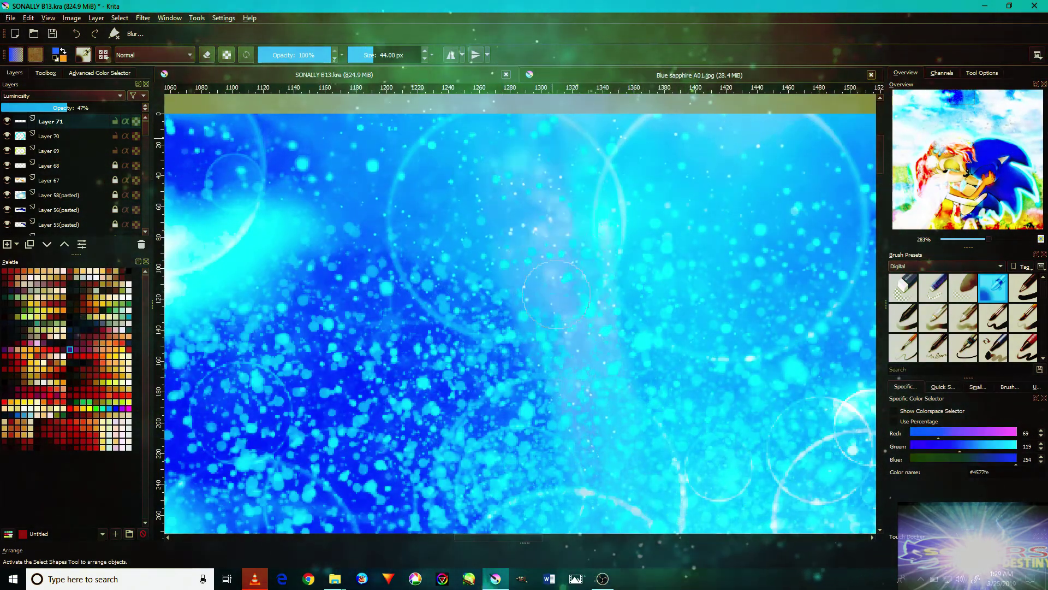
{"action": "left_click_drag", "start_coordinate": [513, 243], "coordinate": [488, 24]}
{"action": "scroll", "coordinate": [606, 357], "scroll_direction": "down", "scroll_amount": 10}
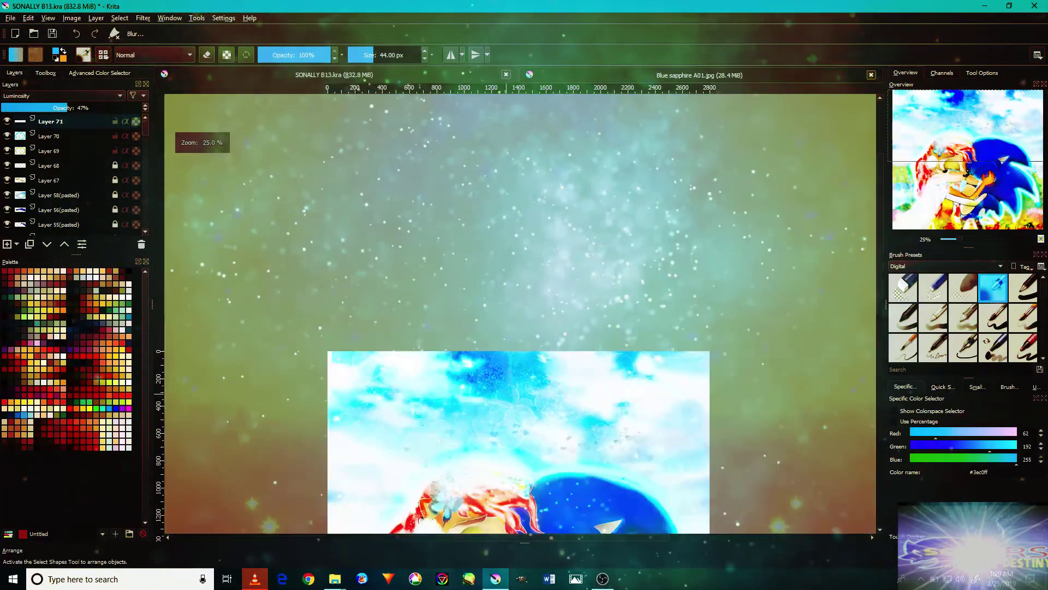
{"action": "scroll", "coordinate": [341, 318], "scroll_direction": "down", "scroll_amount": 5}
{"action": "scroll", "coordinate": [341, 318], "scroll_direction": "up", "scroll_amount": 5}
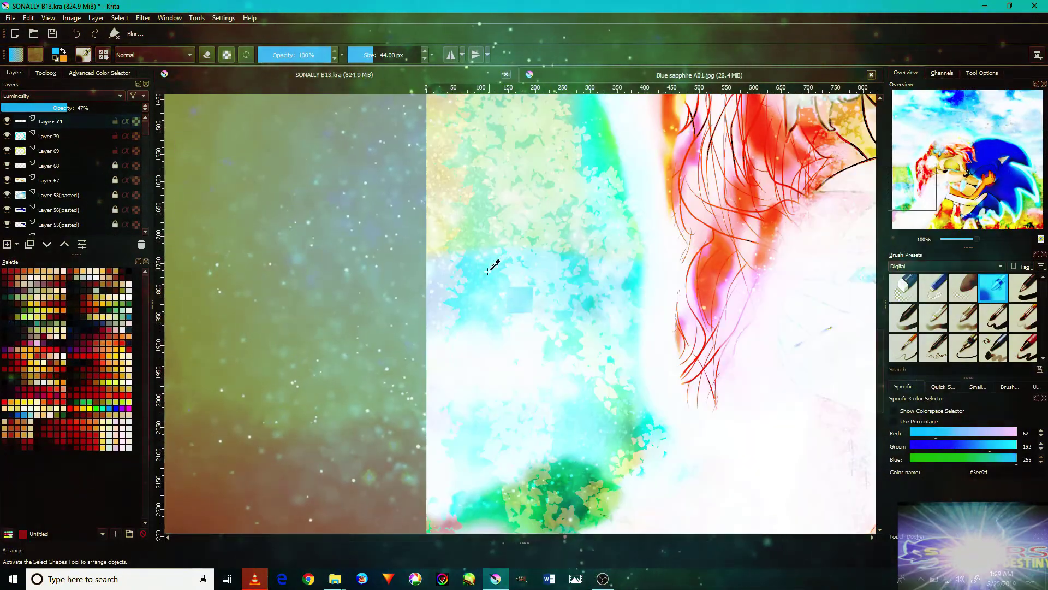
Add Layer 72 with Overlay blending and sample a pale green from the foliage.
{"action": "left_click", "coordinate": [550, 203], "text": "ctrl"}
{"action": "key", "text": "Insert"}
{"action": "scroll", "coordinate": [441, 253], "scroll_direction": "up", "scroll_amount": 2}
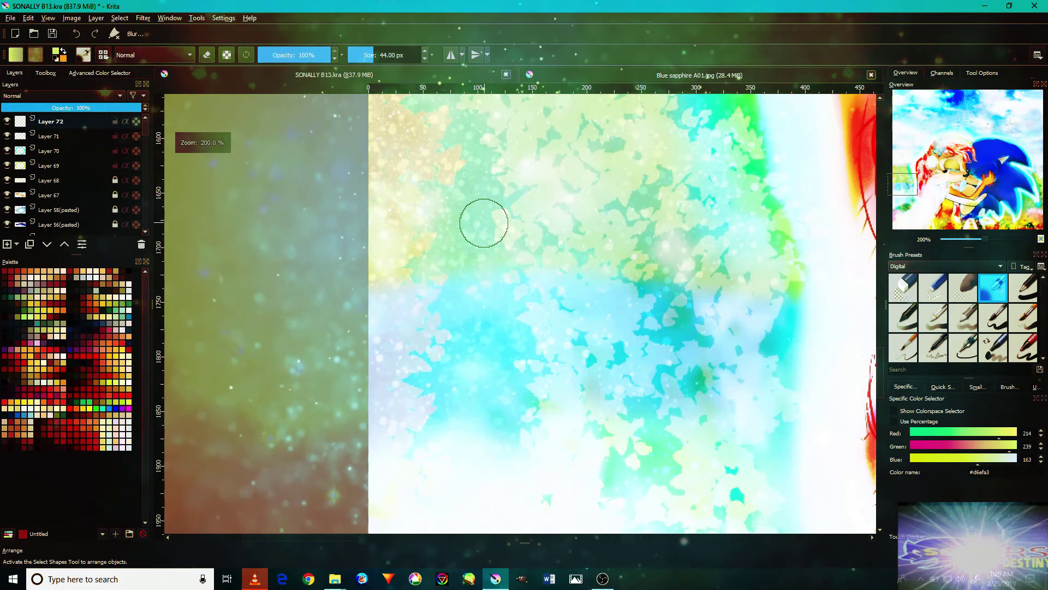
{"action": "scroll", "coordinate": [481, 223], "scroll_direction": "up", "scroll_amount": 1}
{"action": "left_click", "coordinate": [581, 280], "text": "ctrl"}
{"action": "left_click", "coordinate": [64, 96]}
{"action": "left_click", "coordinate": [55, 143]}
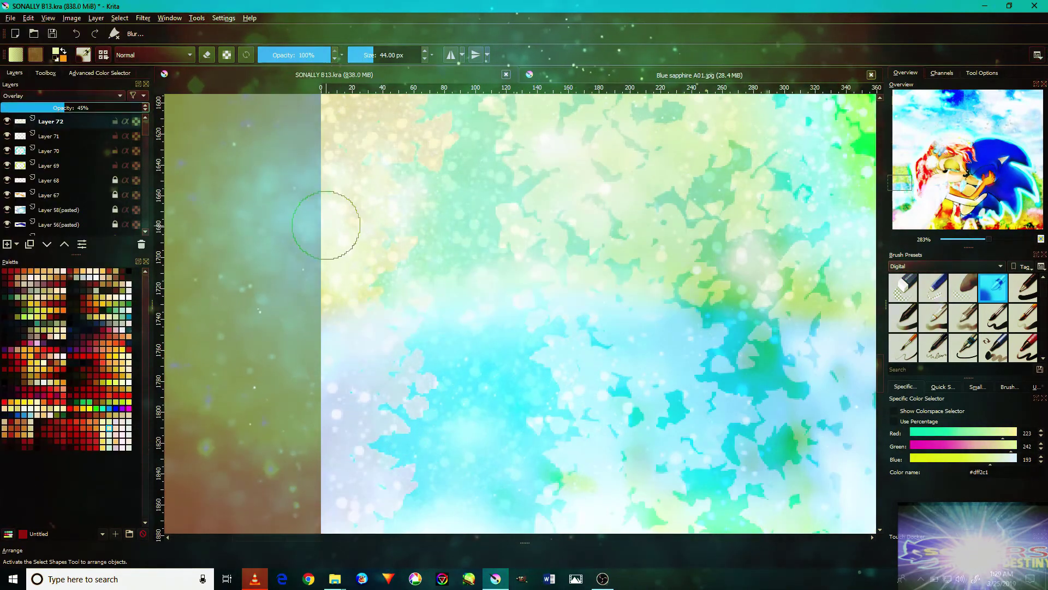
Switch the brush presets to the Textures group and choose a large leafy texture brush.
{"action": "scroll", "coordinate": [326, 225], "scroll_direction": "down", "scroll_amount": 3}
{"action": "scroll", "coordinate": [478, 268], "scroll_direction": "down", "scroll_amount": 4}
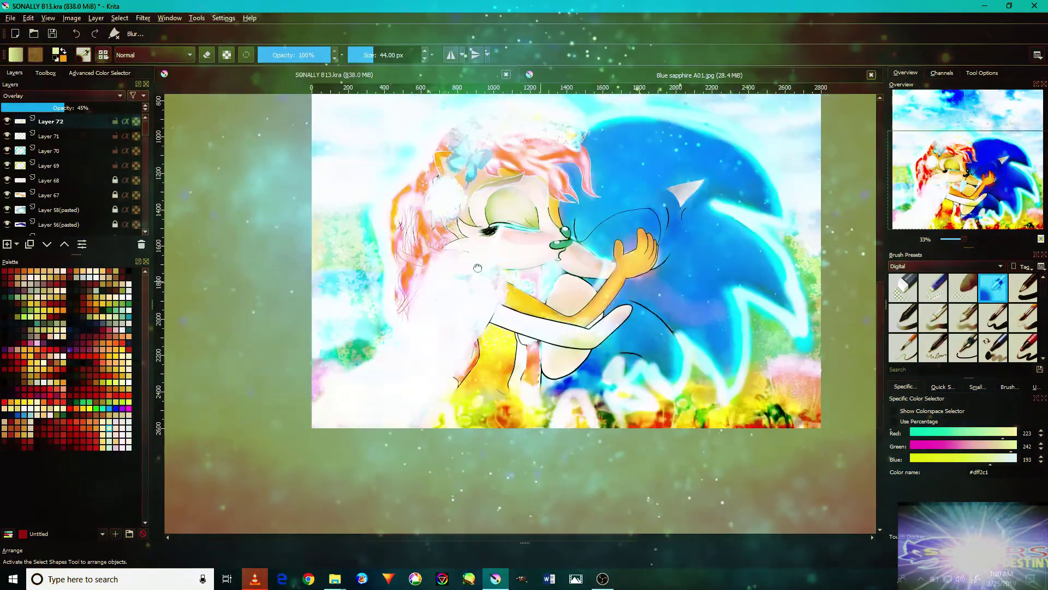
{"action": "scroll", "coordinate": [477, 267], "scroll_direction": "up", "scroll_amount": 5}
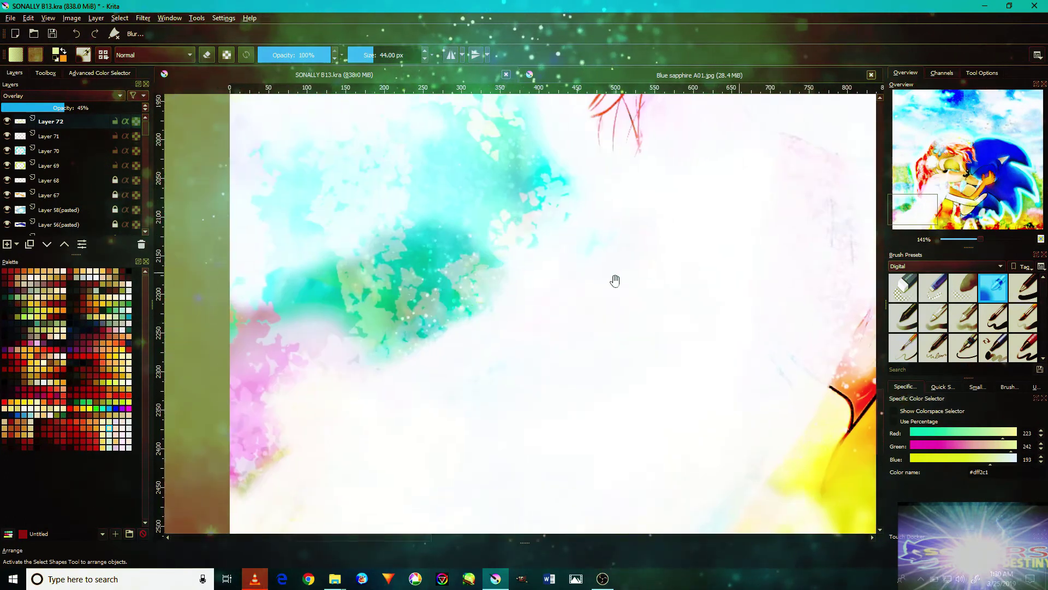
{"action": "left_click_drag", "start_coordinate": [615, 280], "coordinate": [694, 374]}
{"action": "left_click", "coordinate": [945, 266]}
{"action": "left_click", "coordinate": [928, 306]}
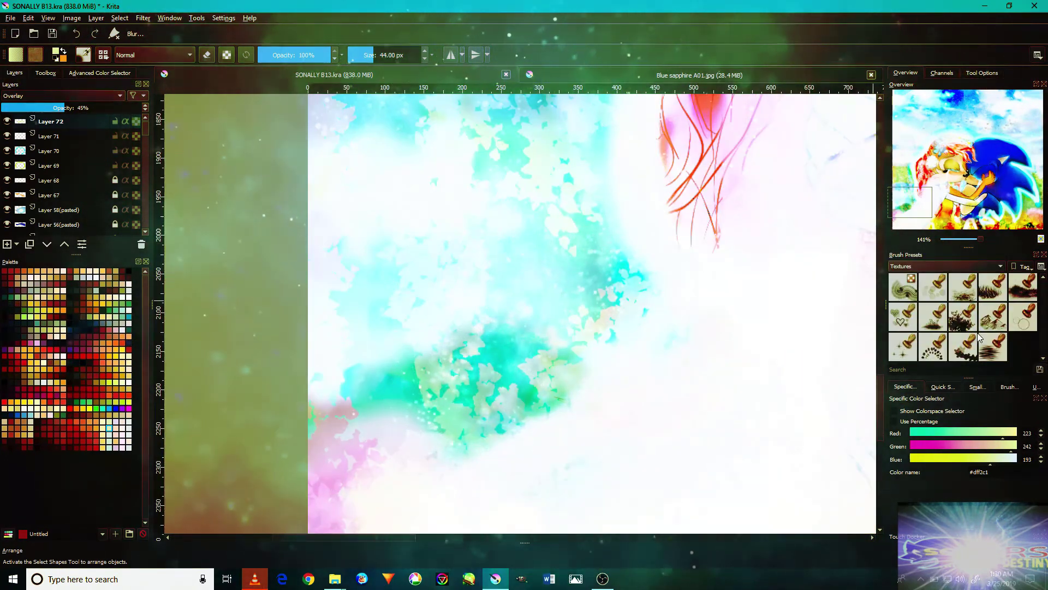
{"action": "scroll", "coordinate": [967, 327], "scroll_direction": "up", "scroll_amount": 1}
{"action": "left_click", "coordinate": [993, 288]}
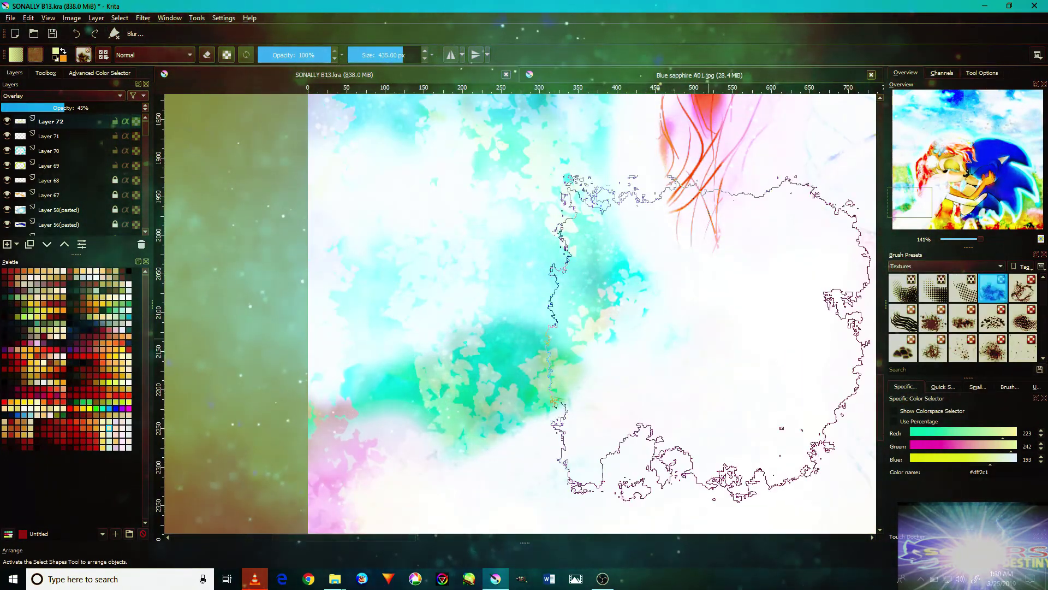
Paint teal leafy texture over the left sky and set the layer to Multiply.
{"action": "left_click", "coordinate": [410, 216], "text": "ctrl"}
{"action": "left_click_drag", "start_coordinate": [445, 222], "coordinate": [234, 352]}
{"action": "left_click", "coordinate": [78, 97]}
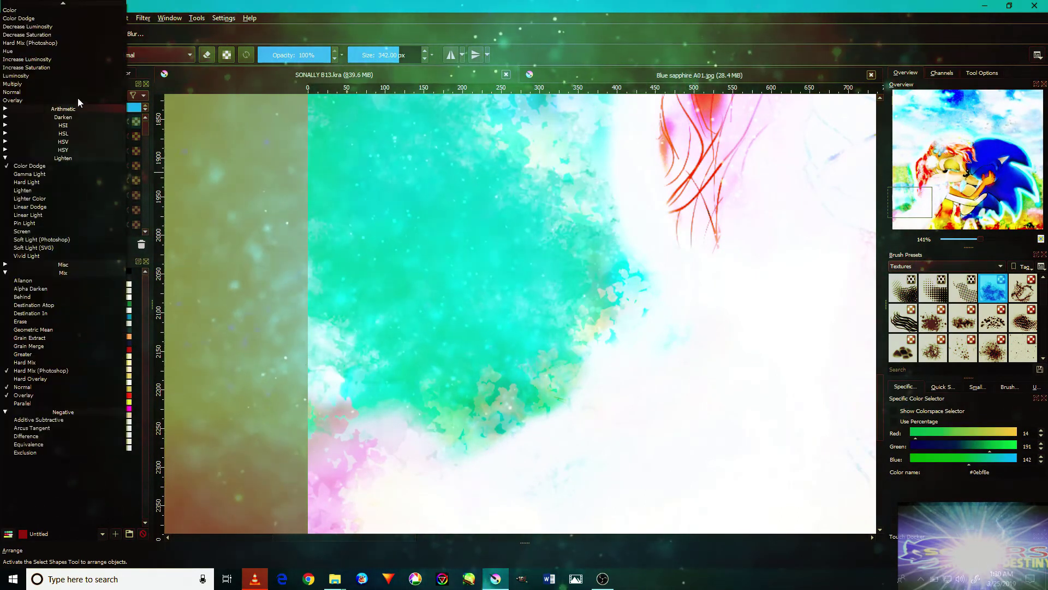
{"action": "left_click", "coordinate": [73, 83]}
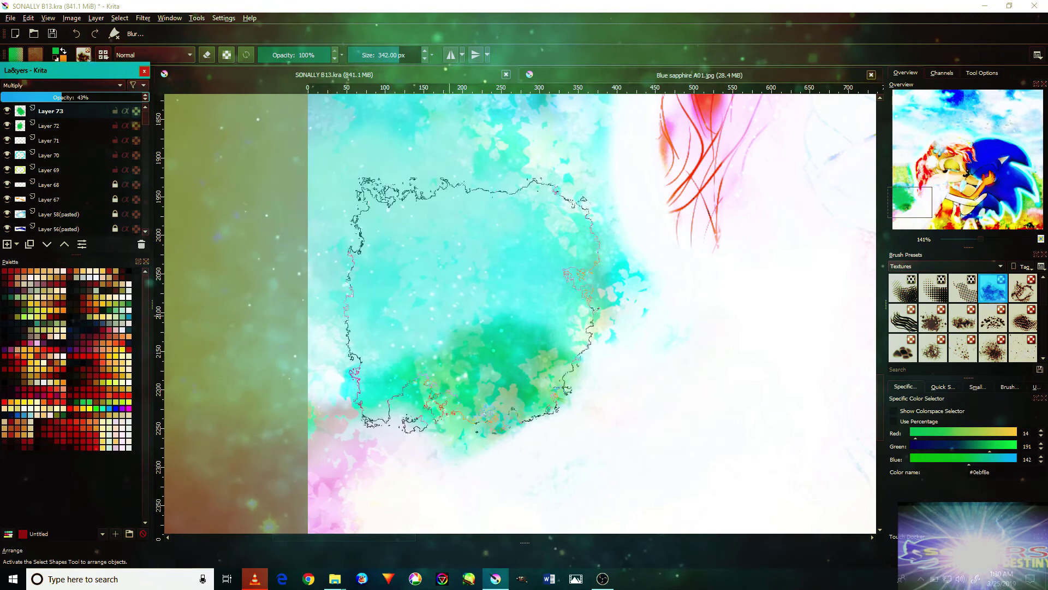
{"action": "scroll", "coordinate": [518, 311], "scroll_direction": "down", "scroll_amount": 5}
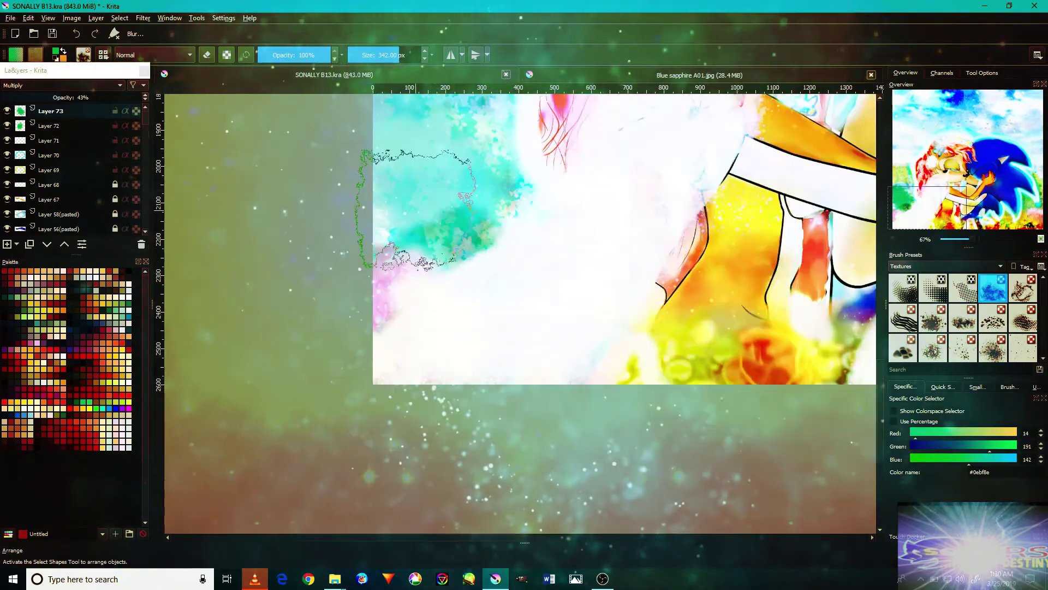
{"action": "scroll", "coordinate": [418, 210], "scroll_direction": "down", "scroll_amount": 2}
Sample a pale yellow-green from the painting and choose a different texture brush.
{"action": "left_click", "coordinate": [426, 159], "text": "ctrl"}
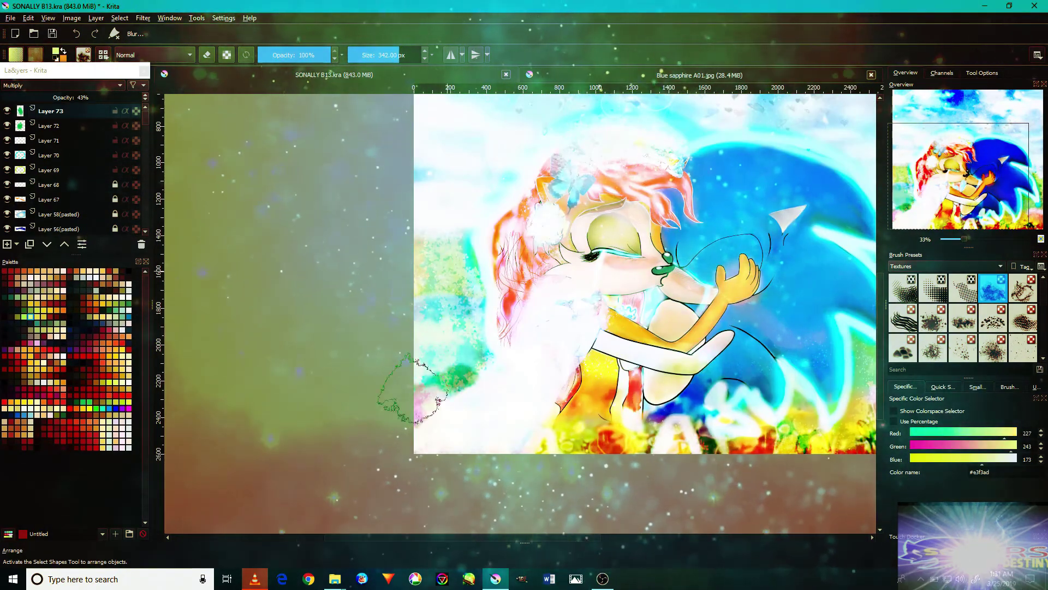
{"action": "scroll", "coordinate": [412, 387], "scroll_direction": "up", "scroll_amount": 3}
{"action": "scroll", "coordinate": [941, 327], "scroll_direction": "down", "scroll_amount": 2}
{"action": "left_click", "coordinate": [963, 317]}
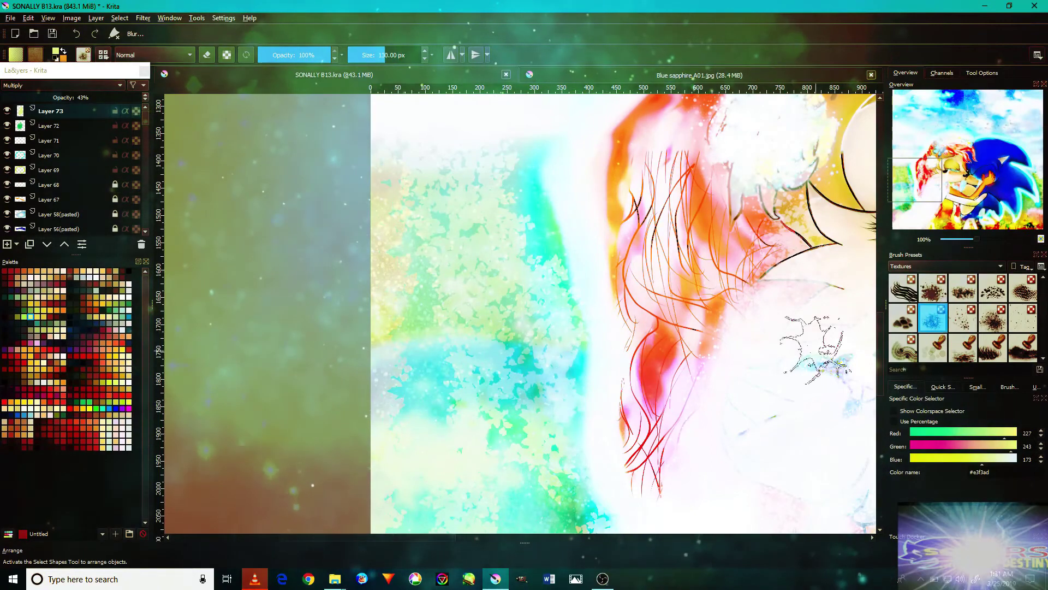
{"action": "scroll", "coordinate": [421, 421], "scroll_direction": "down", "scroll_amount": 3}
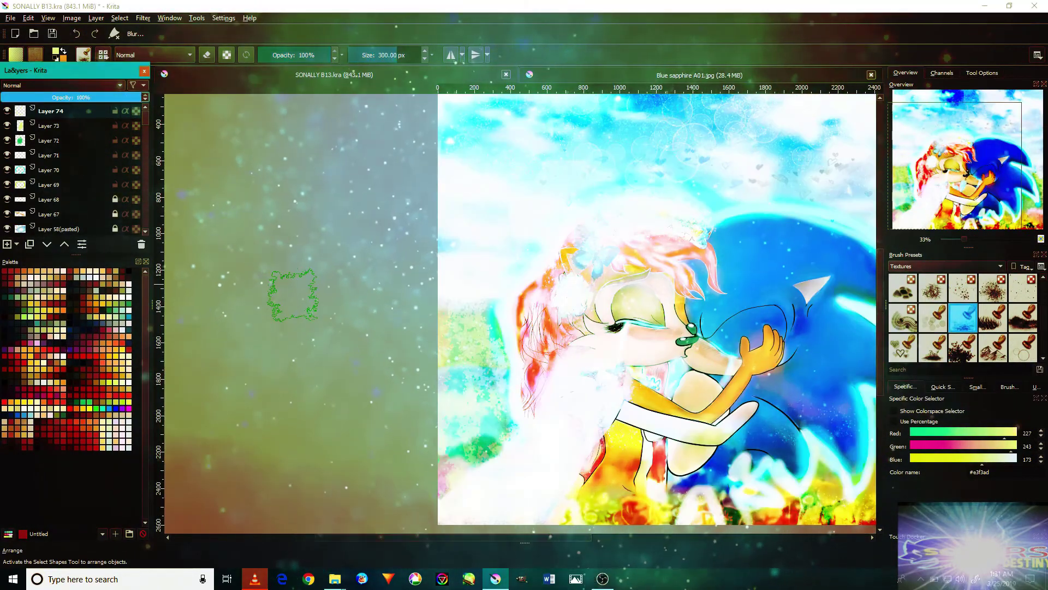
Check Layer 74's blending modes and choose a smaller texture brush.
{"action": "scroll", "coordinate": [292, 292], "scroll_direction": "up", "scroll_amount": 5}
{"action": "left_click", "coordinate": [60, 85]}
{"action": "key", "text": "Escape"}
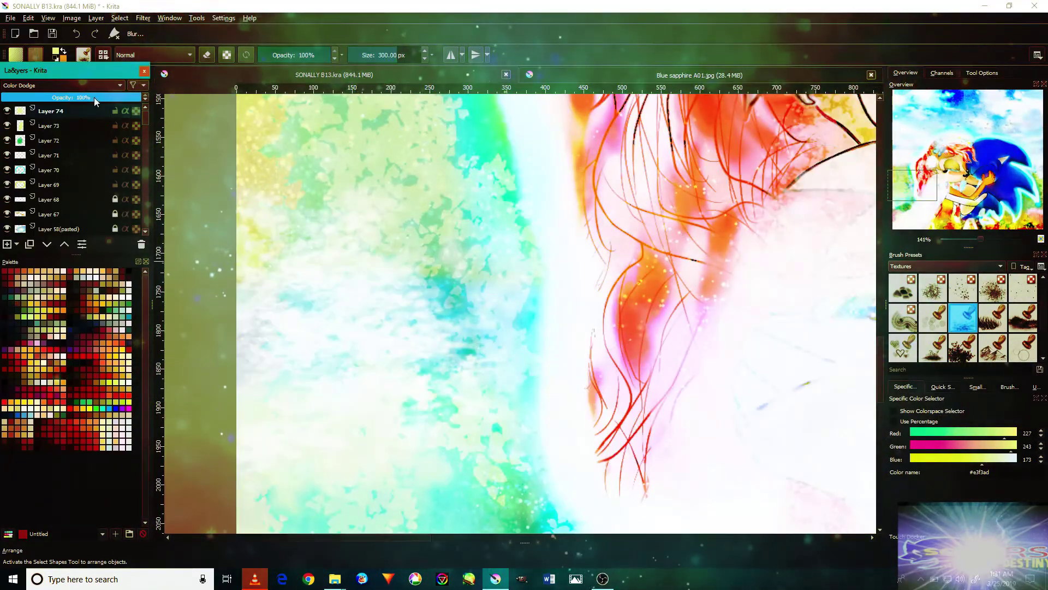
{"action": "scroll", "coordinate": [435, 295], "scroll_direction": "down", "scroll_amount": 3}
{"action": "scroll", "coordinate": [434, 295], "scroll_direction": "down", "scroll_amount": 5}
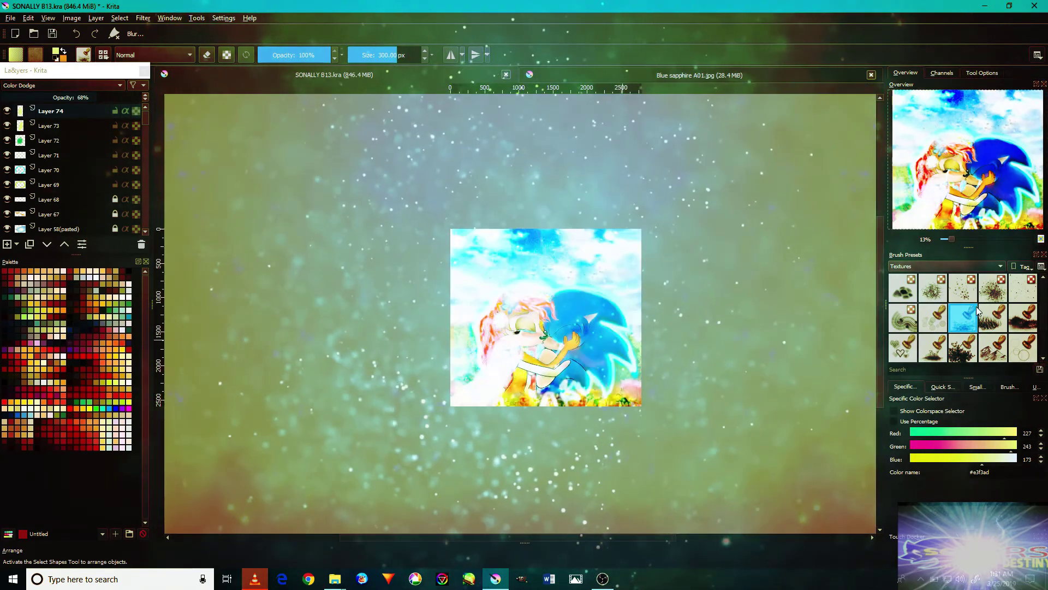
{"action": "scroll", "coordinate": [940, 328], "scroll_direction": "down", "scroll_amount": 2}
{"action": "left_click", "coordinate": [904, 316]}
{"action": "scroll", "coordinate": [573, 234], "scroll_direction": "up", "scroll_amount": 5}
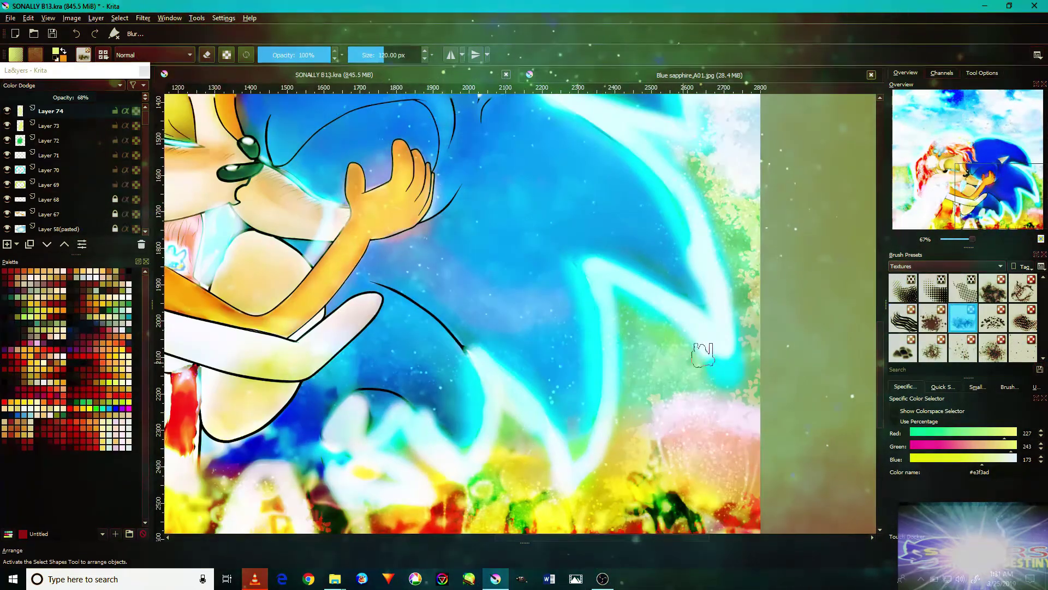
Switch to a stamp texture brush preset.
{"action": "key", "text": "slash"}
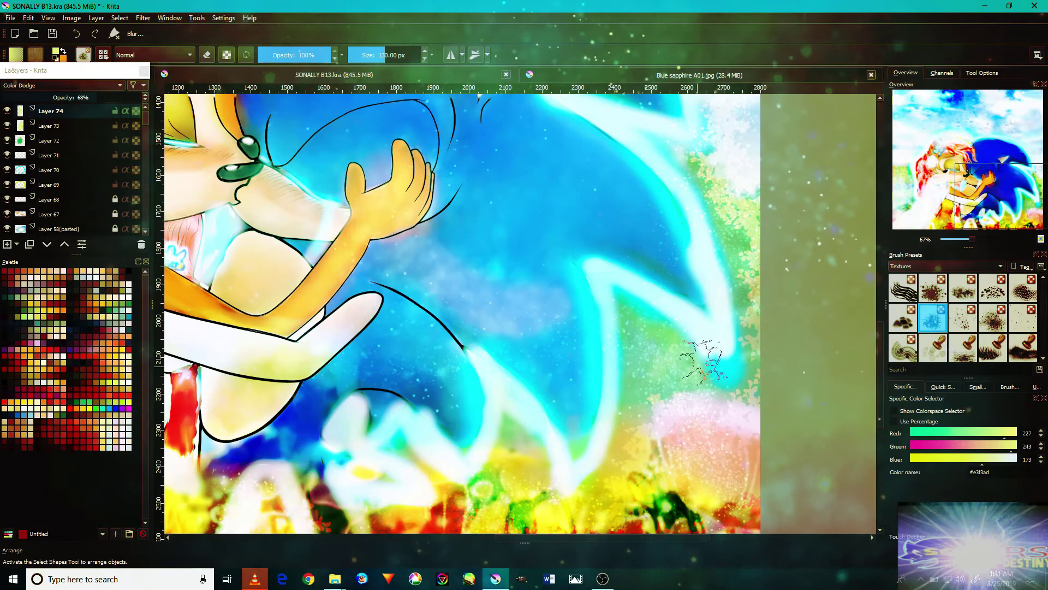
{"action": "left_click", "coordinate": [933, 348]}
{"action": "scroll", "coordinate": [962, 347], "scroll_direction": "down", "scroll_amount": 1}
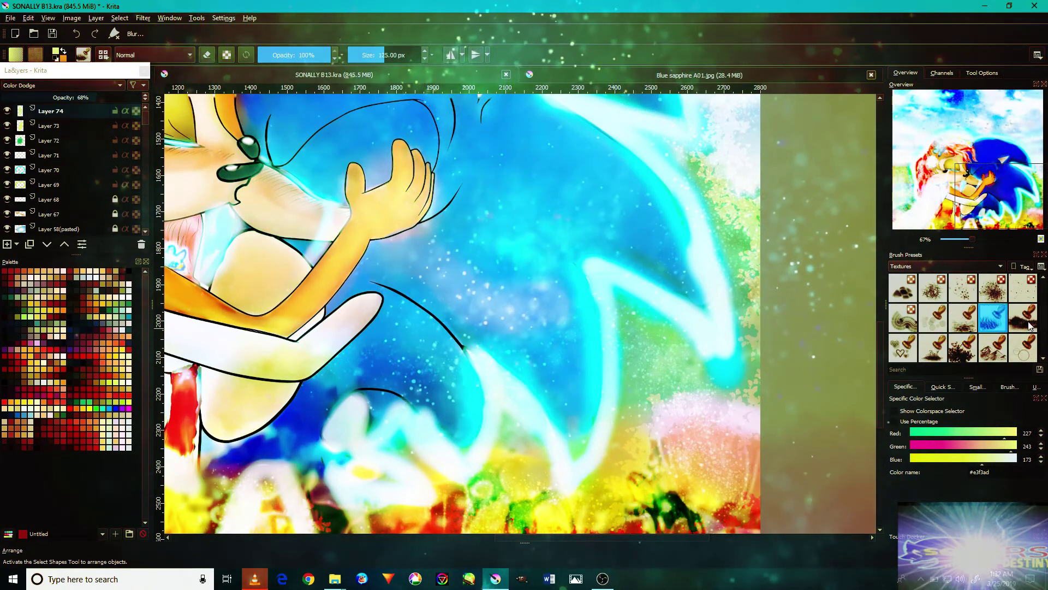
{"action": "scroll", "coordinate": [786, 382], "scroll_direction": "up", "scroll_amount": 1}
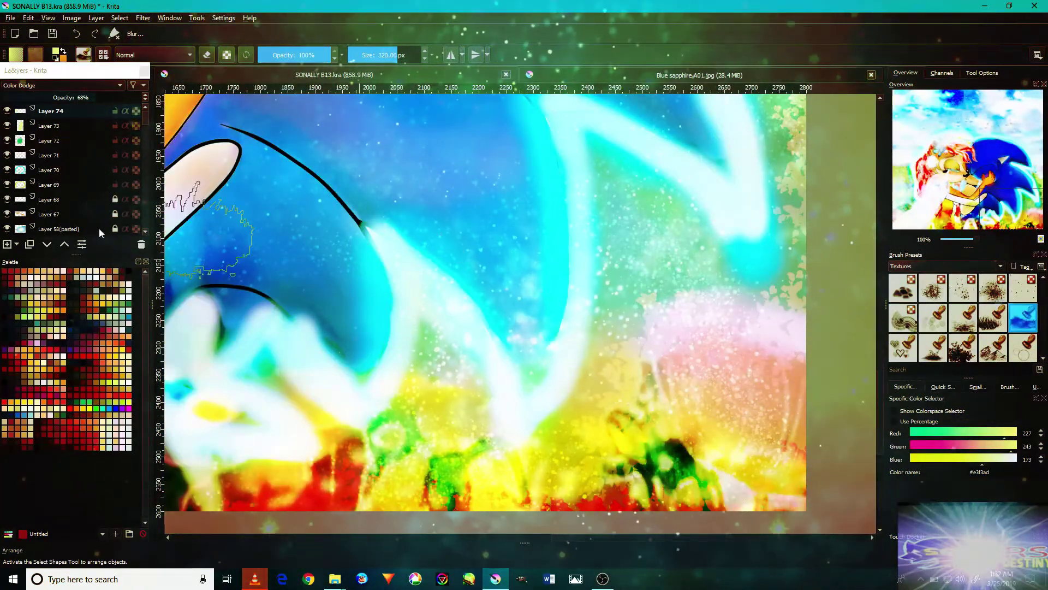
Add Layer 75 and pick a light green from the enlarged colour wheel.
{"action": "key", "text": "Insert"}
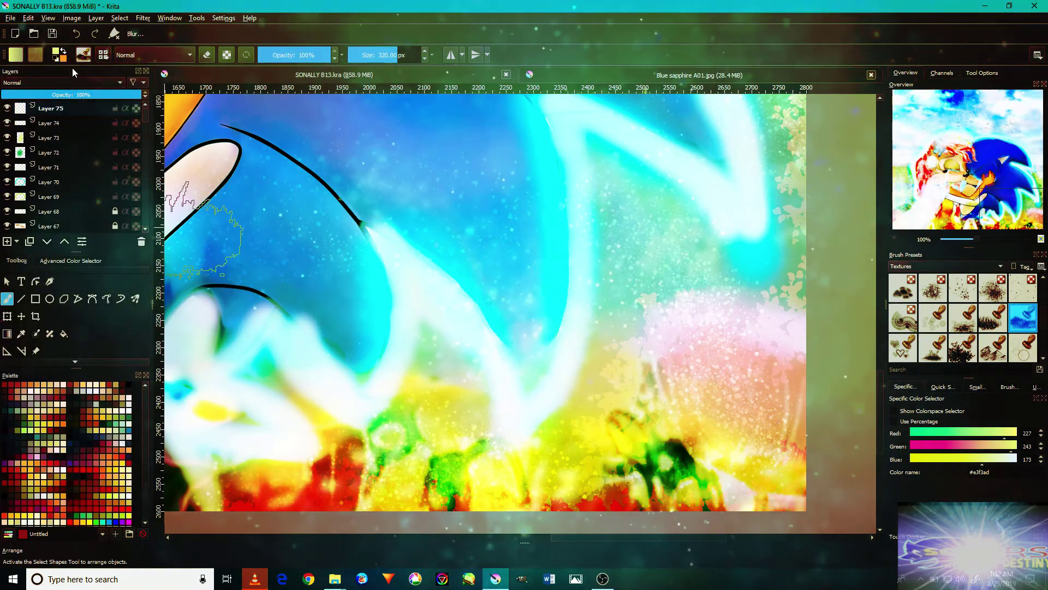
{"action": "left_click", "coordinate": [71, 260]}
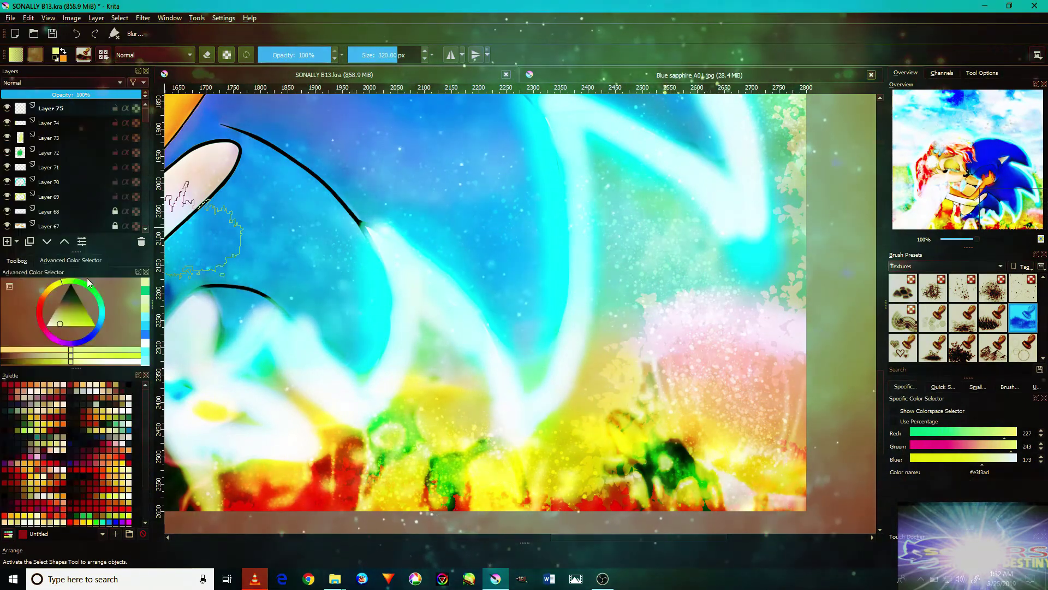
{"action": "left_click_drag", "start_coordinate": [80, 249], "coordinate": [80, 154]}
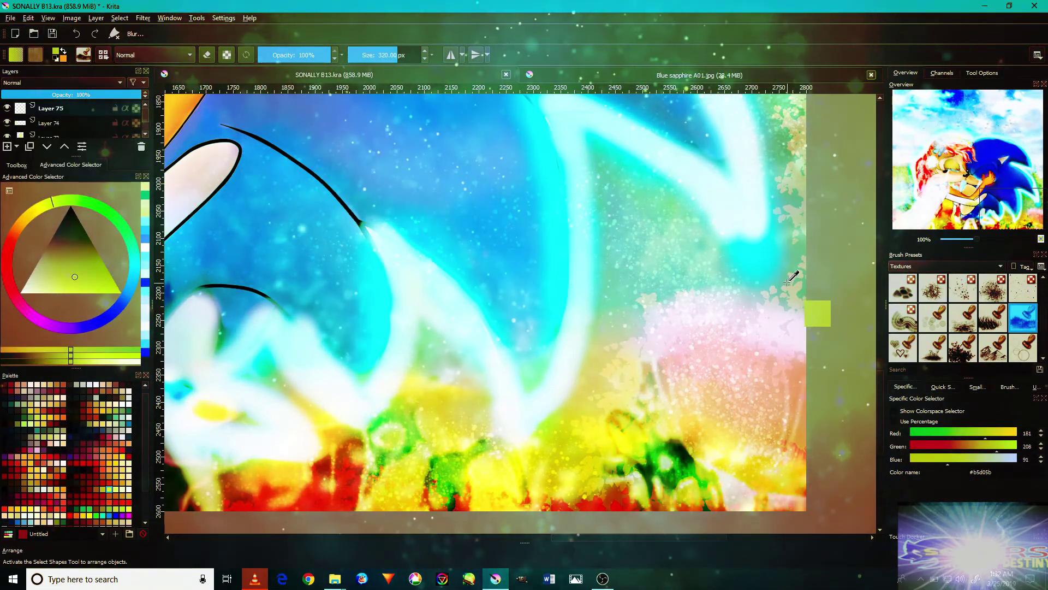
{"action": "left_click", "coordinate": [77, 266]}
{"action": "left_click", "coordinate": [808, 219], "text": "ctrl"}
Set Layer 75 to Multiply blending while viewing the lower-right foliage.
{"action": "scroll", "coordinate": [808, 219], "scroll_direction": "down", "scroll_amount": 3}
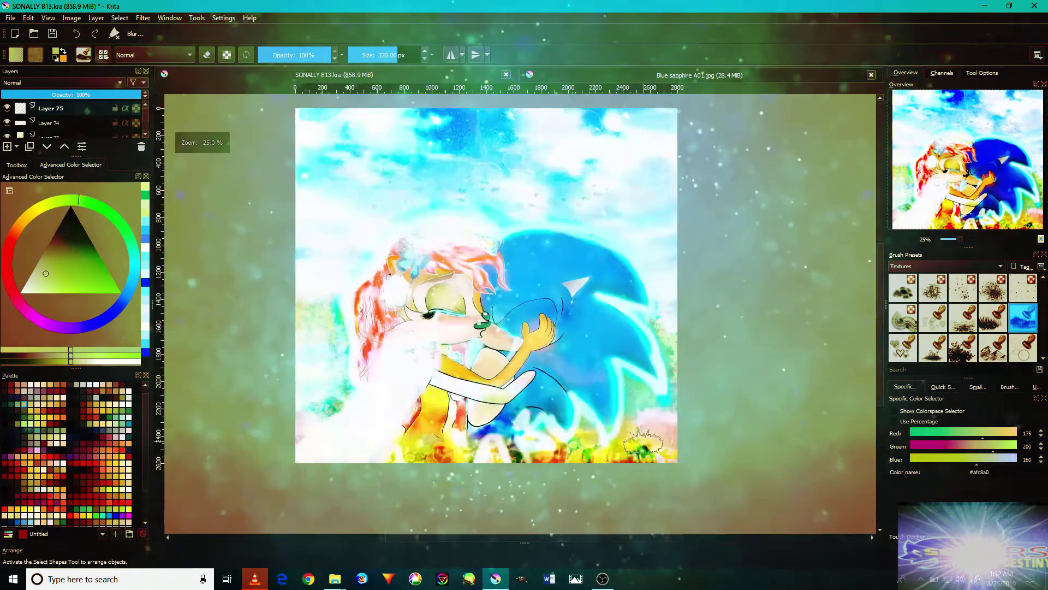
{"action": "scroll", "coordinate": [809, 218], "scroll_direction": "up", "scroll_amount": 3}
{"action": "left_click_drag", "start_coordinate": [495, 380], "coordinate": [648, 272]}
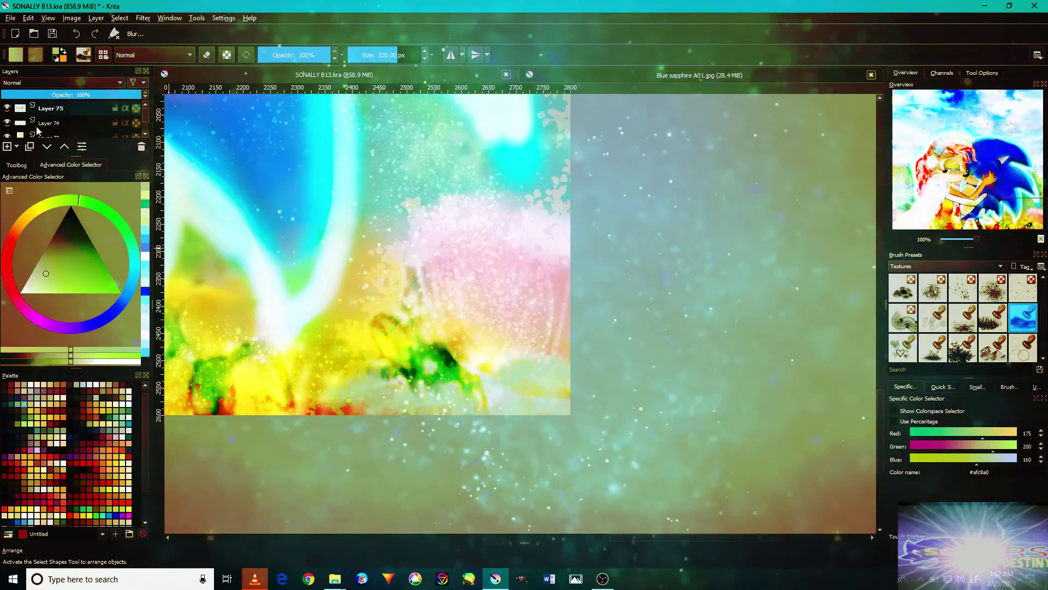
{"action": "left_click", "coordinate": [62, 82]}
{"action": "left_click", "coordinate": [54, 97]}
Pan across the foliage and choose a small texture brush.
{"action": "left_click_drag", "start_coordinate": [447, 328], "coordinate": [649, 311]}
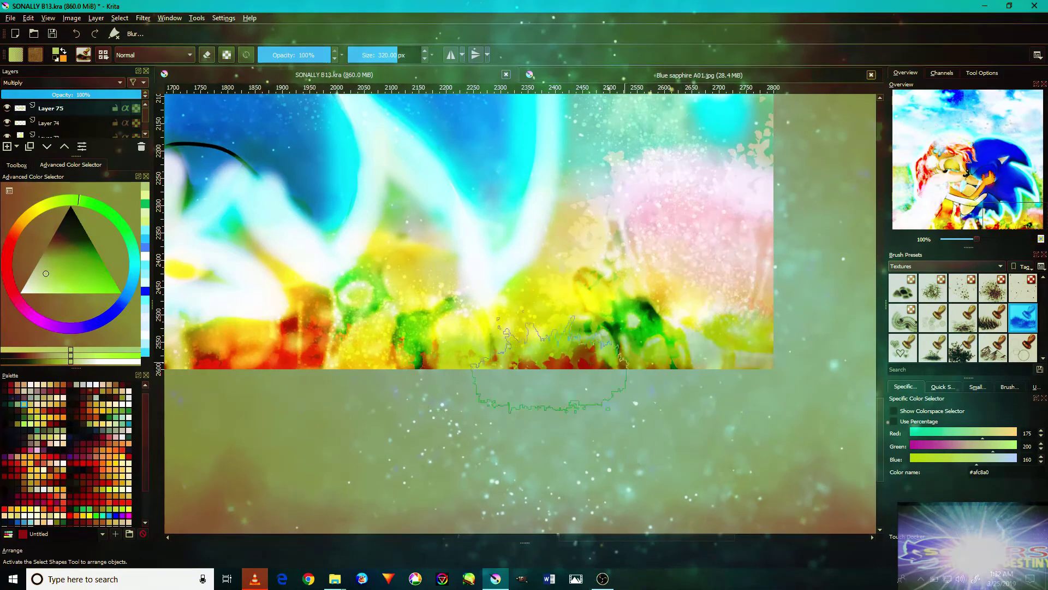
{"action": "left_click_drag", "start_coordinate": [574, 387], "coordinate": [726, 363]}
{"action": "left_click_drag", "start_coordinate": [541, 377], "coordinate": [841, 393]}
{"action": "left_click_drag", "start_coordinate": [437, 377], "coordinate": [792, 393]}
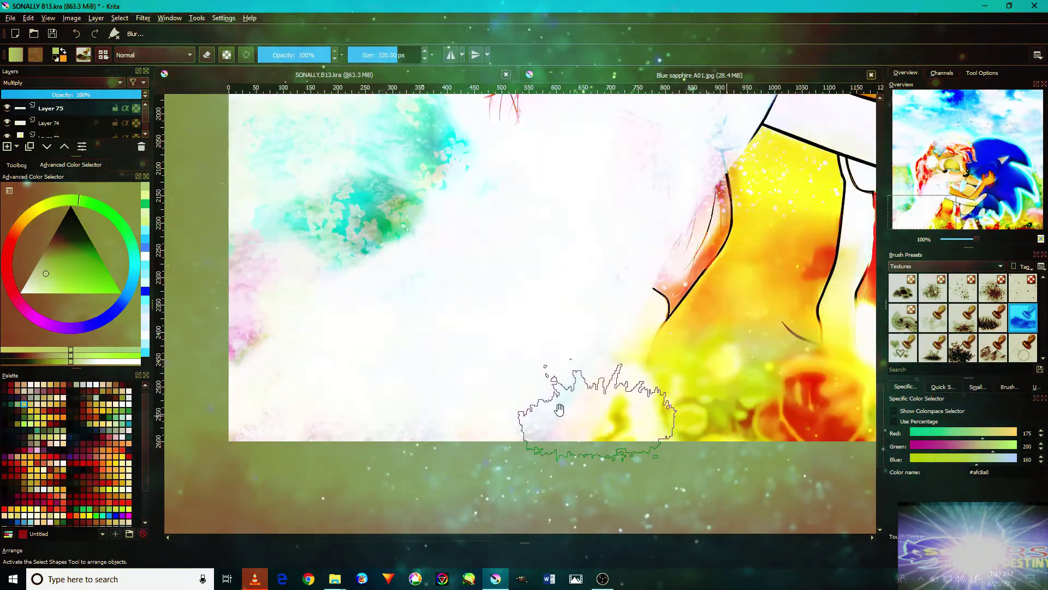
{"action": "left_click_drag", "start_coordinate": [546, 420], "coordinate": [657, 441]}
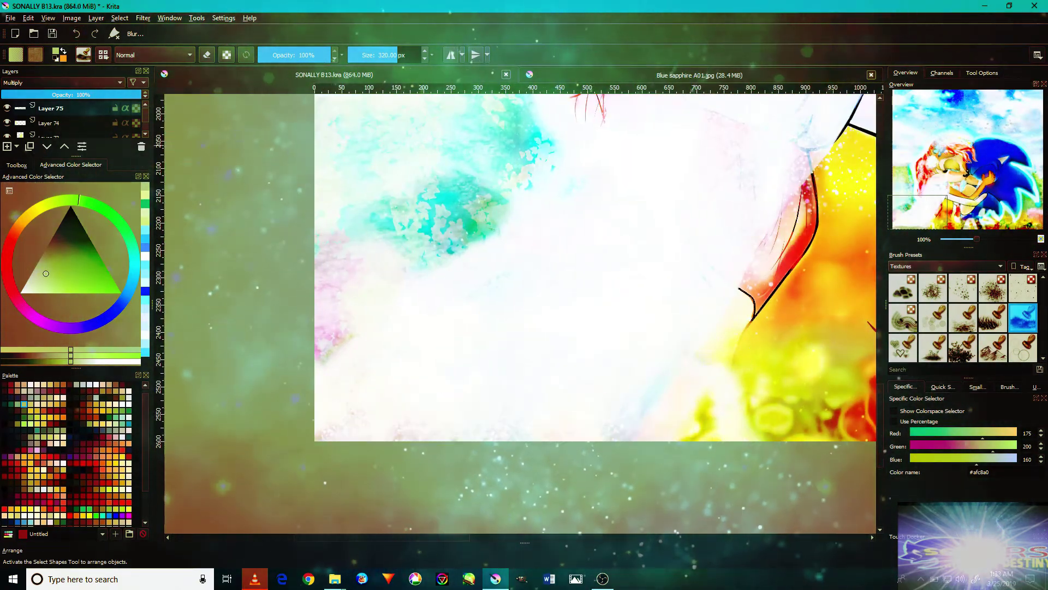
{"action": "scroll", "coordinate": [749, 363], "scroll_direction": "down", "scroll_amount": 2}
{"action": "scroll", "coordinate": [795, 360], "scroll_direction": "down", "scroll_amount": 1}
{"action": "scroll", "coordinate": [795, 360], "scroll_direction": "up", "scroll_amount": 3}
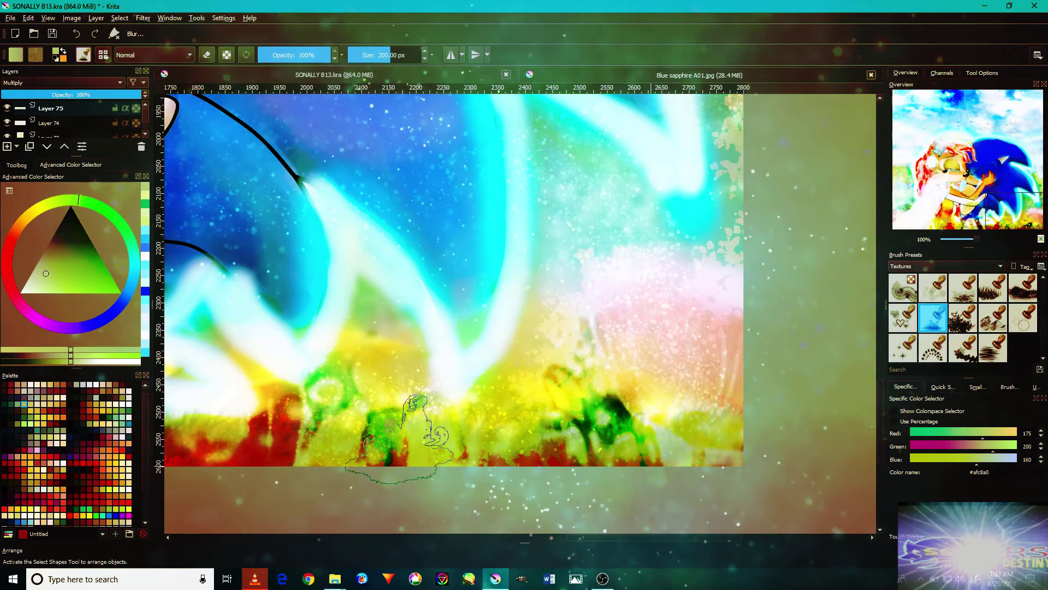
{"action": "scroll", "coordinate": [328, 458], "scroll_direction": "down", "scroll_amount": 2}
{"action": "scroll", "coordinate": [387, 448], "scroll_direction": "down", "scroll_amount": 1}
{"action": "scroll", "coordinate": [388, 447], "scroll_direction": "up", "scroll_amount": 1}
{"action": "scroll", "coordinate": [492, 382], "scroll_direction": "up", "scroll_amount": 1}
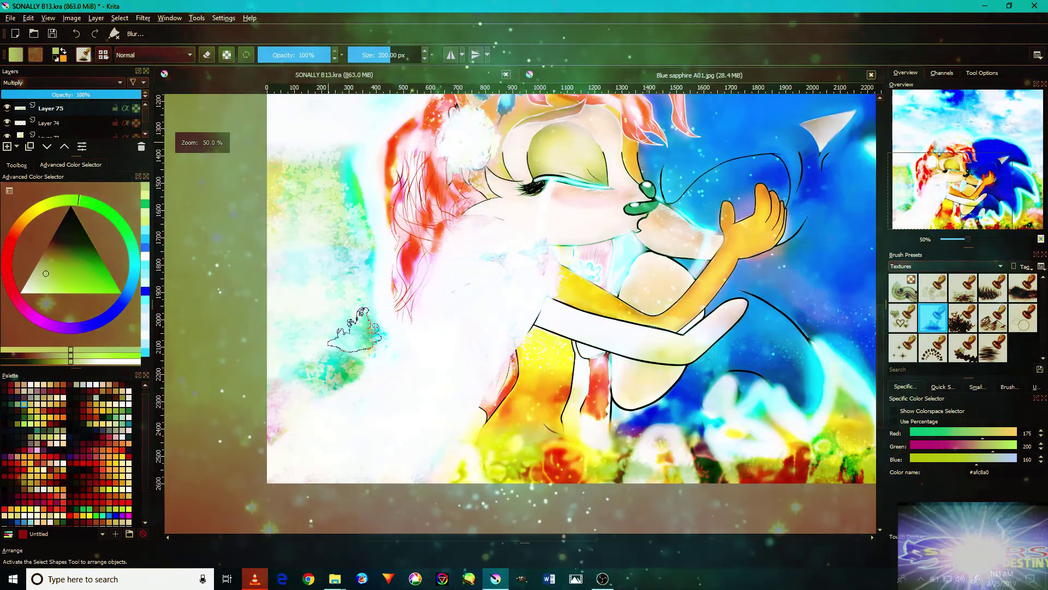
{"action": "scroll", "coordinate": [679, 340], "scroll_direction": "up", "scroll_amount": 2}
{"action": "left_click", "coordinate": [963, 347]}
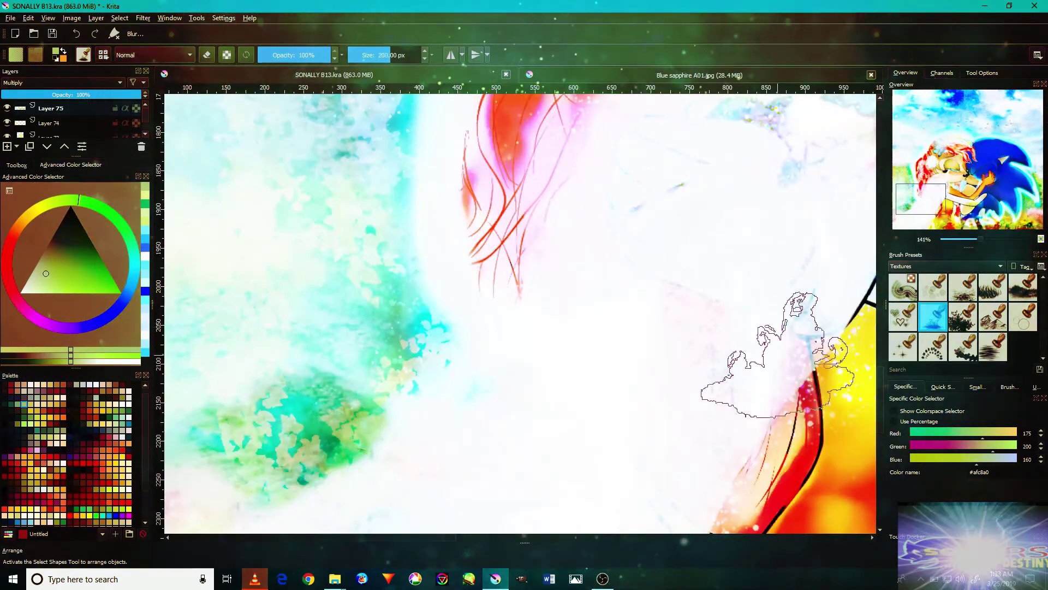
Try another texture brush and the digital presets, then swap the eraser back to the textured brush.
{"action": "scroll", "coordinate": [824, 332], "scroll_direction": "down", "scroll_amount": 4}
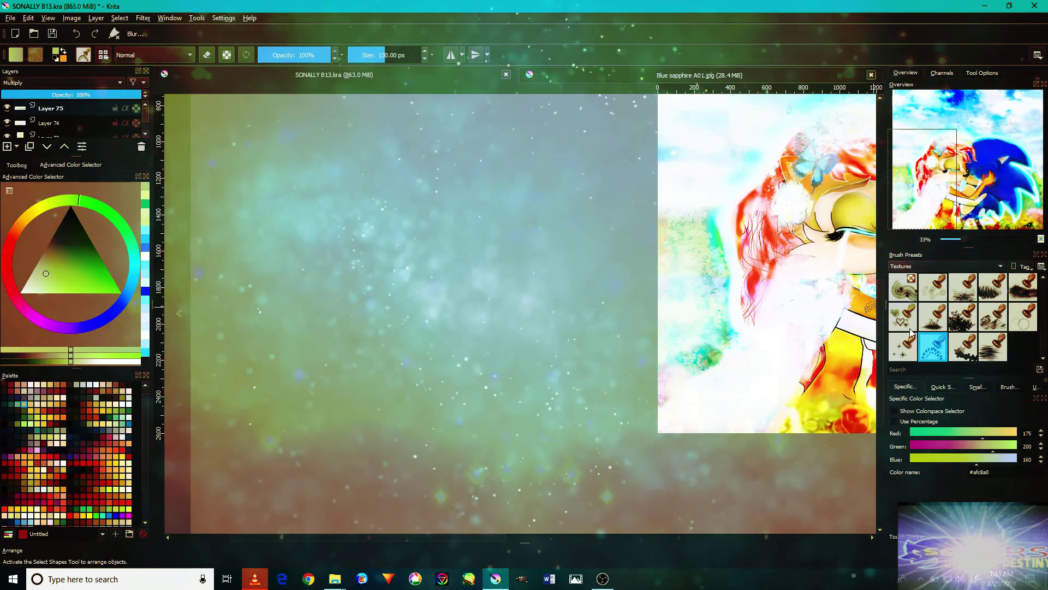
{"action": "left_click", "coordinate": [962, 317]}
{"action": "scroll", "coordinate": [708, 346], "scroll_direction": "up", "scroll_amount": 4}
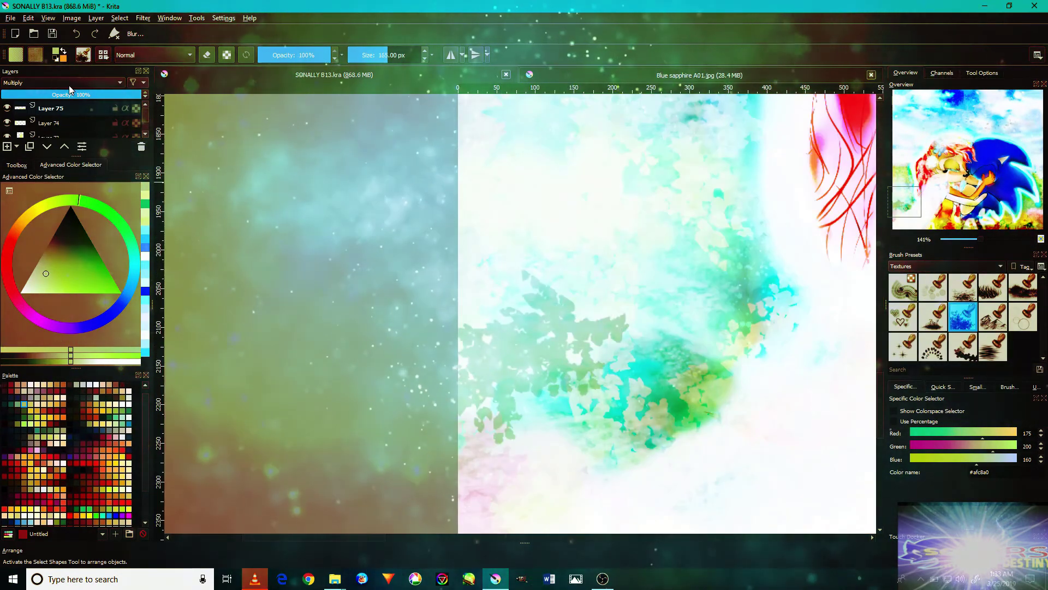
{"action": "scroll", "coordinate": [552, 433], "scroll_direction": "down", "scroll_amount": 3}
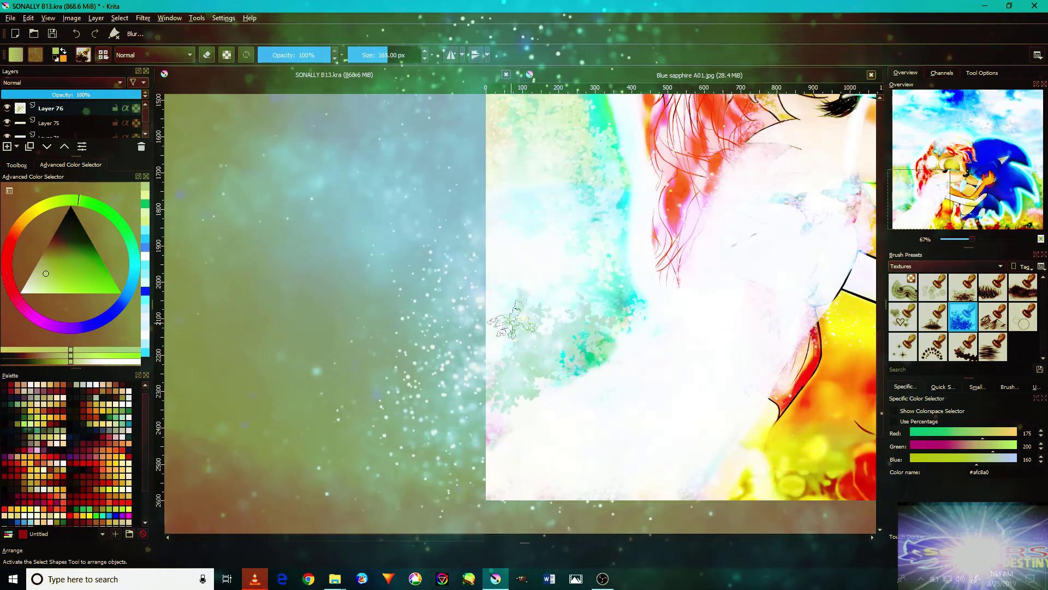
{"action": "left_click", "coordinate": [49, 82]}
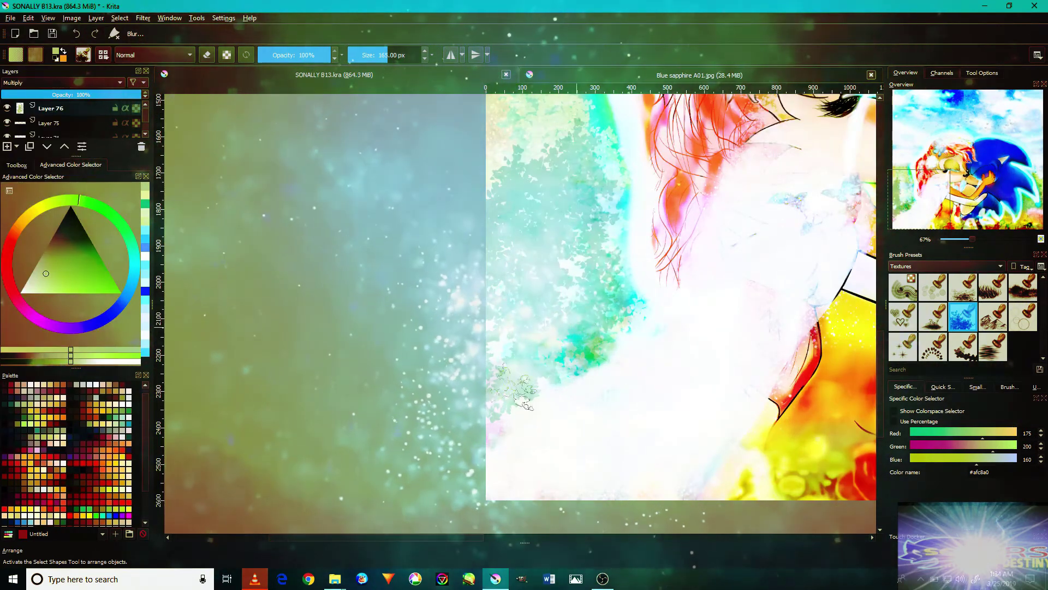
{"action": "key", "text": "slash"}
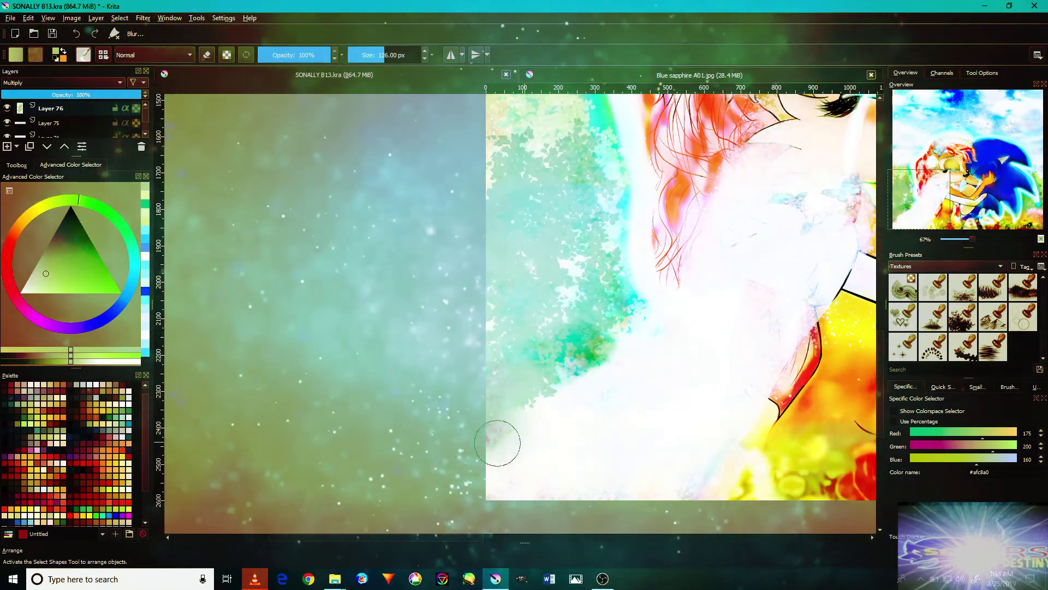
{"action": "left_click", "coordinate": [931, 268]}
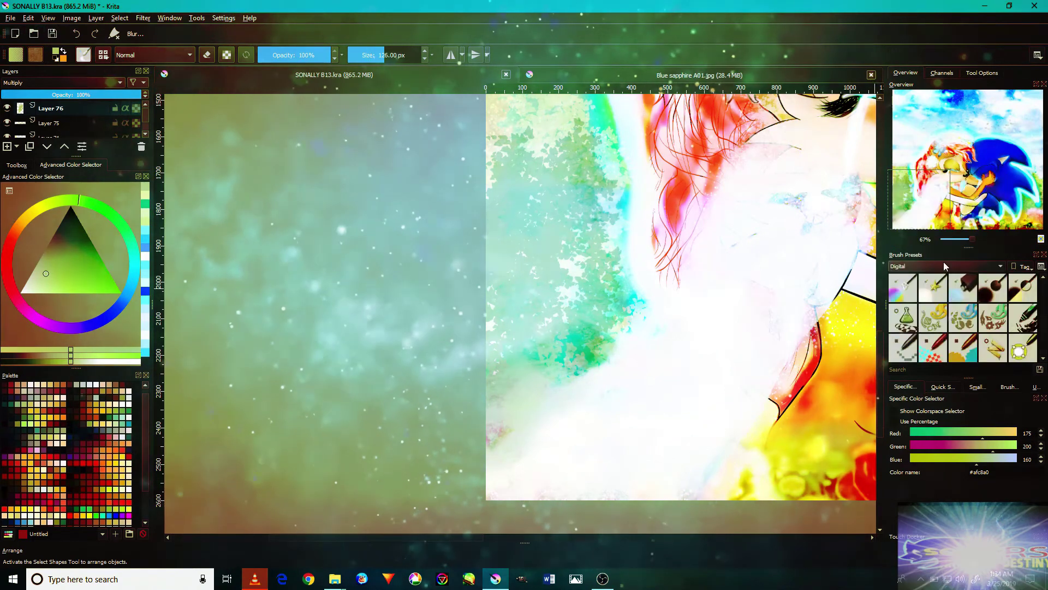
{"action": "left_click", "coordinate": [920, 292]}
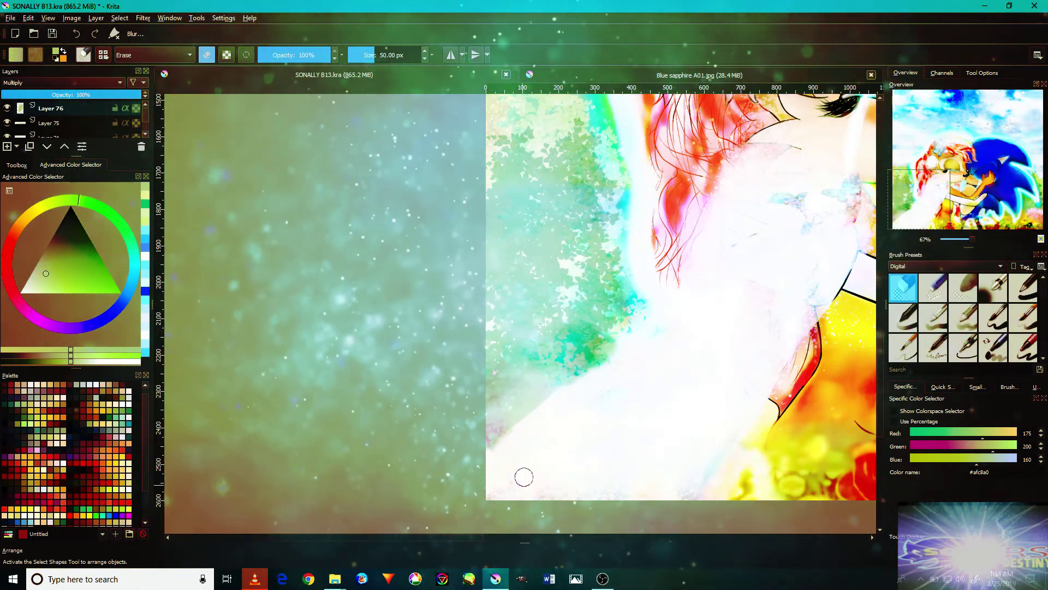
{"action": "key", "text": "slash"}
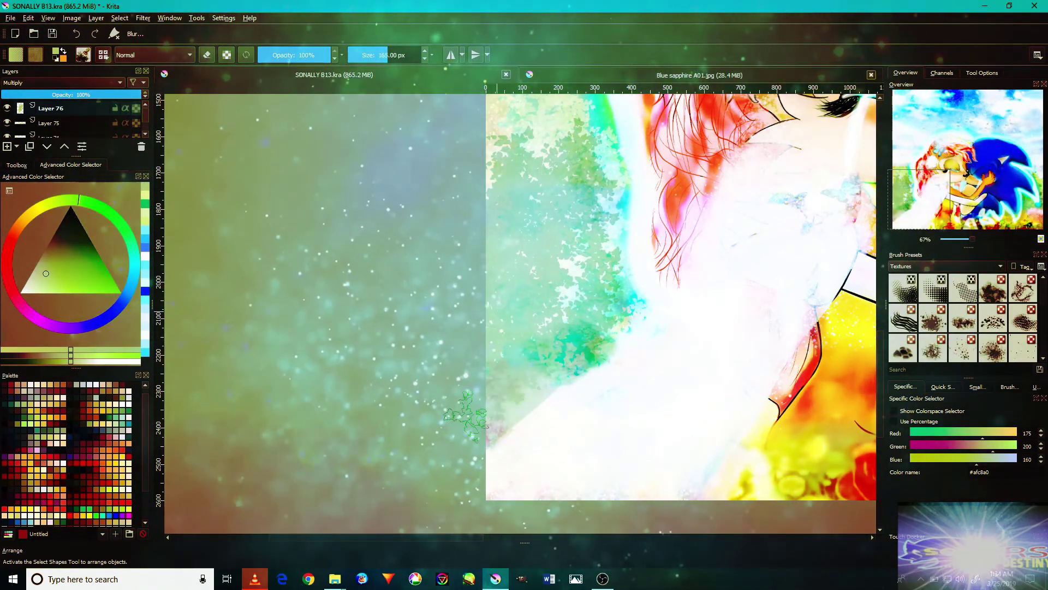
Frame the bride's face and hair and pick white as the painting colour.
{"action": "left_click_drag", "start_coordinate": [408, 304], "coordinate": [435, 398]}
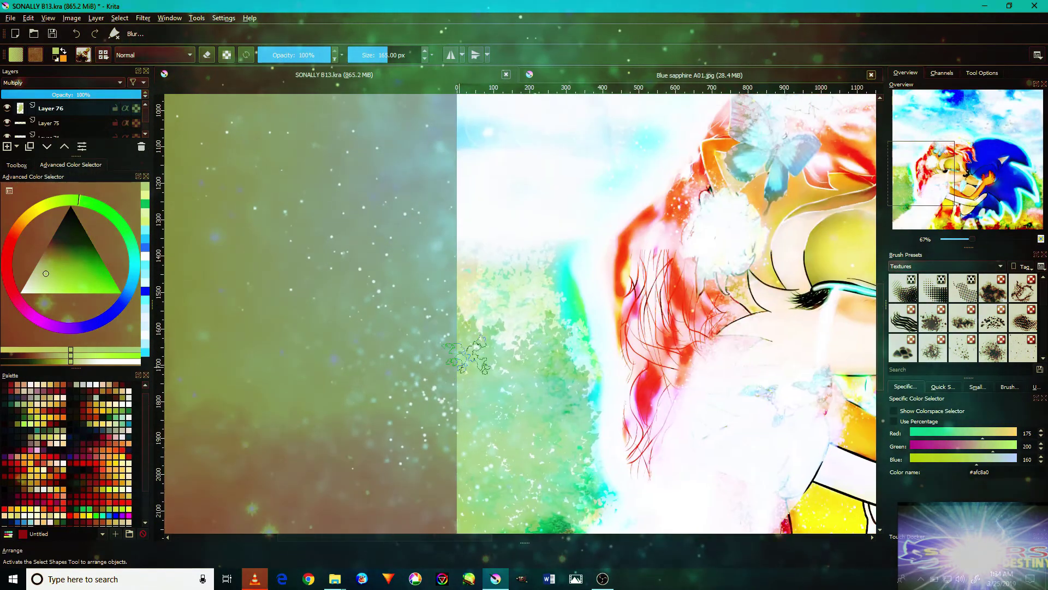
{"action": "scroll", "coordinate": [441, 363], "scroll_direction": "down", "scroll_amount": 5}
{"action": "scroll", "coordinate": [442, 372], "scroll_direction": "up", "scroll_amount": 1}
{"action": "scroll", "coordinate": [442, 382], "scroll_direction": "up", "scroll_amount": 2}
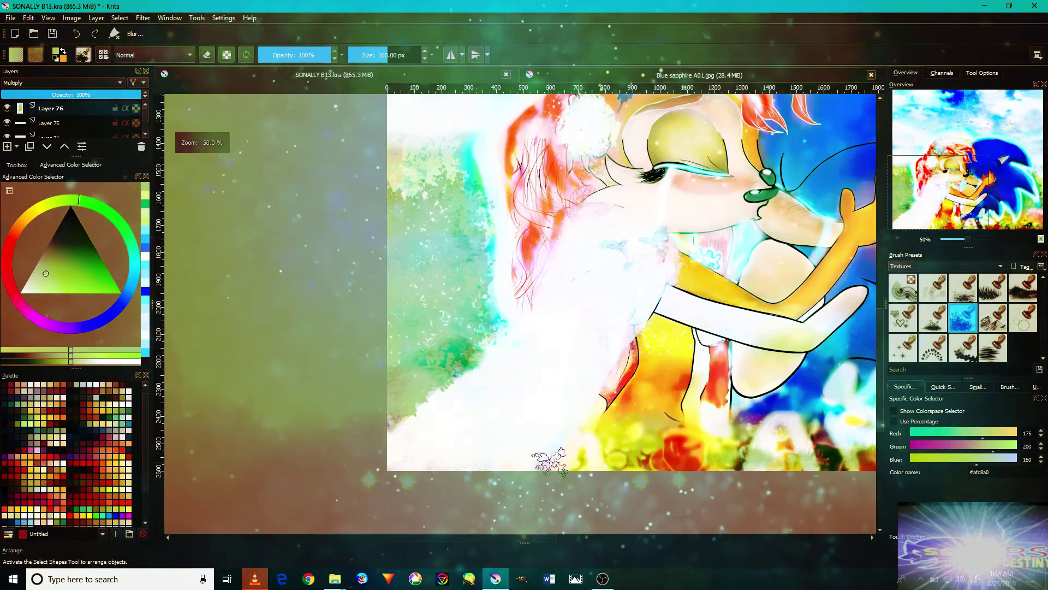
{"action": "scroll", "coordinate": [441, 398], "scroll_direction": "up", "scroll_amount": 2}
{"action": "left_click", "coordinate": [435, 450], "text": "ctrl"}
Pan and zoom to frame the gown and arm area.
{"action": "left_click_drag", "start_coordinate": [565, 269], "coordinate": [541, 319]}
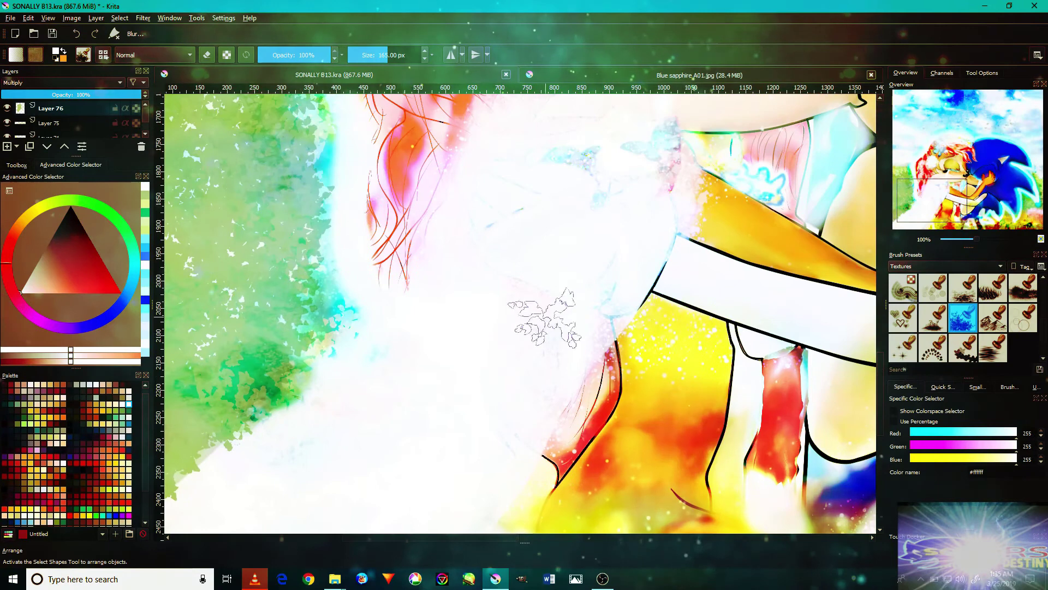
{"action": "scroll", "coordinate": [490, 395], "scroll_direction": "down", "scroll_amount": 3}
{"action": "scroll", "coordinate": [538, 398], "scroll_direction": "up", "scroll_amount": 3}
{"action": "scroll", "coordinate": [538, 398], "scroll_direction": "down", "scroll_amount": 3}
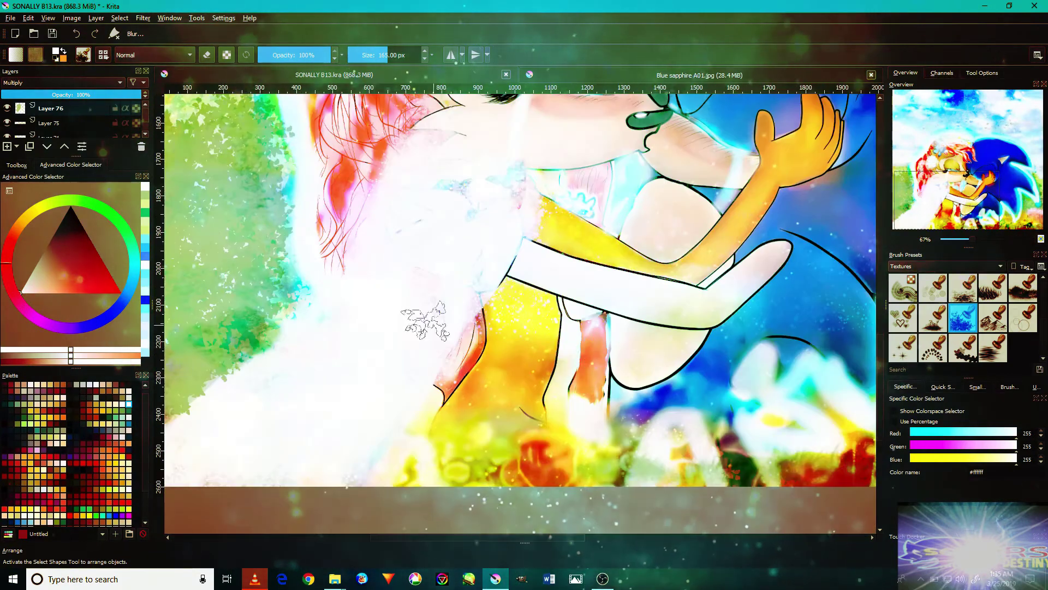
{"action": "scroll", "coordinate": [355, 352], "scroll_direction": "up", "scroll_amount": 2}
{"action": "scroll", "coordinate": [360, 361], "scroll_direction": "up", "scroll_amount": 1}
{"action": "scroll", "coordinate": [371, 376], "scroll_direction": "down", "scroll_amount": 2}
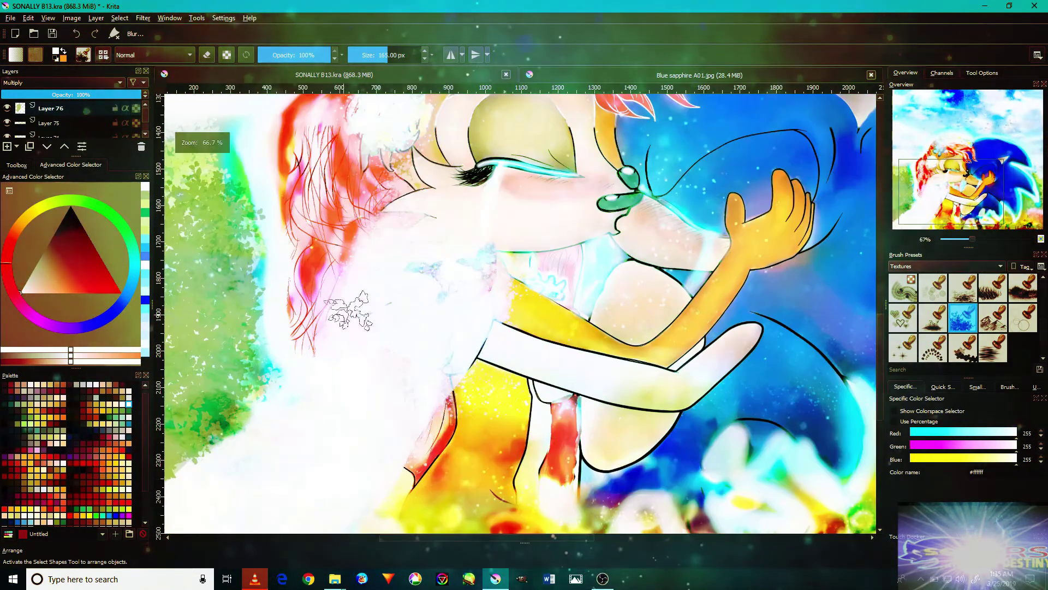
{"action": "scroll", "coordinate": [381, 391], "scroll_direction": "down", "scroll_amount": 1}
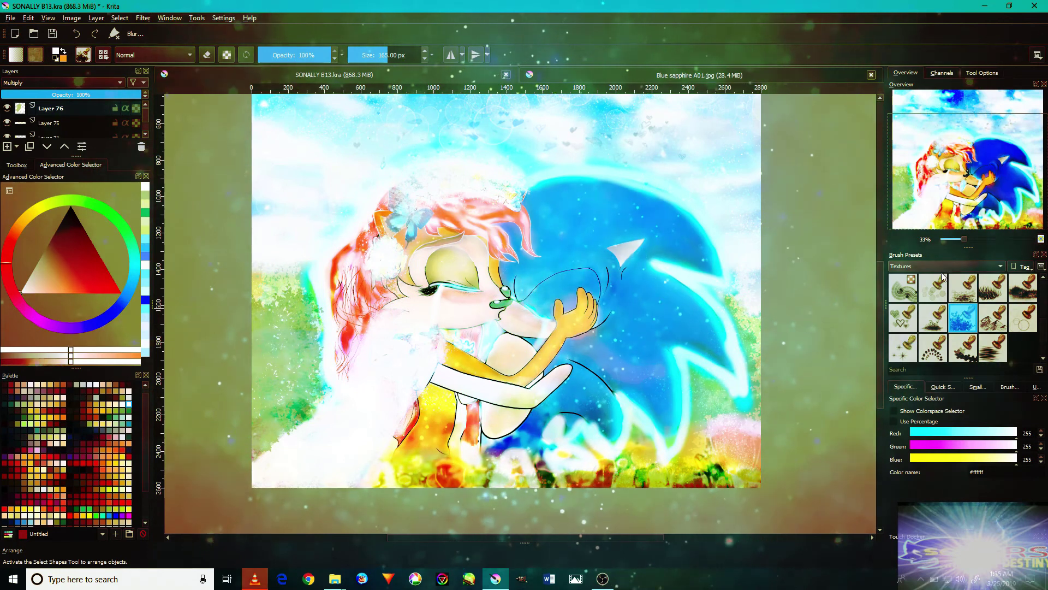
{"action": "scroll", "coordinate": [972, 321], "scroll_direction": "up", "scroll_amount": 1}
{"action": "scroll", "coordinate": [1003, 302], "scroll_direction": "down", "scroll_amount": 1}
{"action": "scroll", "coordinate": [1003, 302], "scroll_direction": "up", "scroll_amount": 1}
{"action": "scroll", "coordinate": [644, 327], "scroll_direction": "up", "scroll_amount": 2}
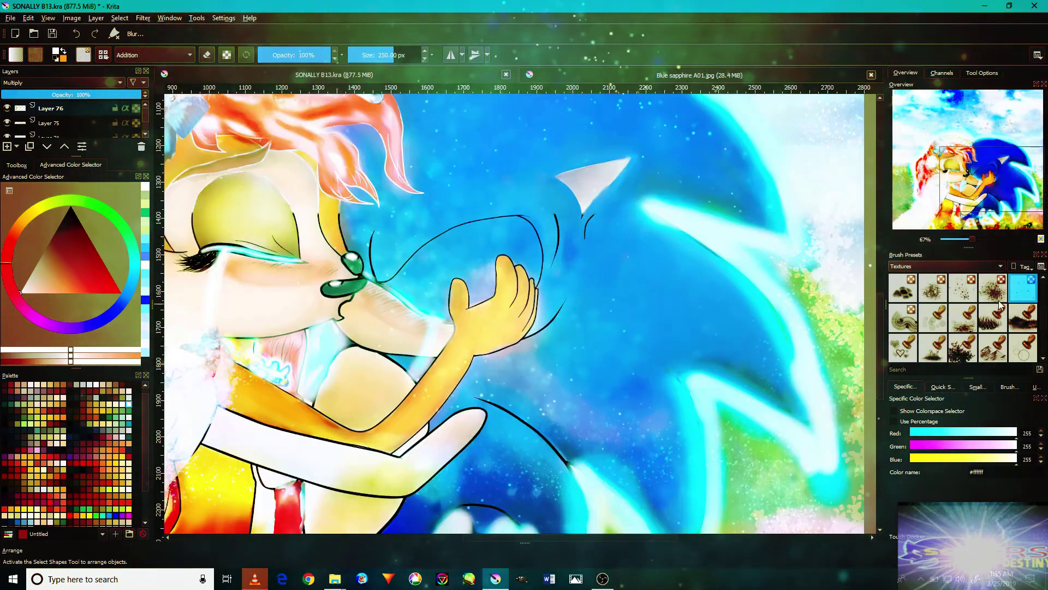
Add Layer 77 above Layer 76 set to Overlay blending, with the artwork centred.
{"action": "left_click", "coordinate": [14, 149]}
{"action": "scroll", "coordinate": [437, 299], "scroll_direction": "down", "scroll_amount": 2}
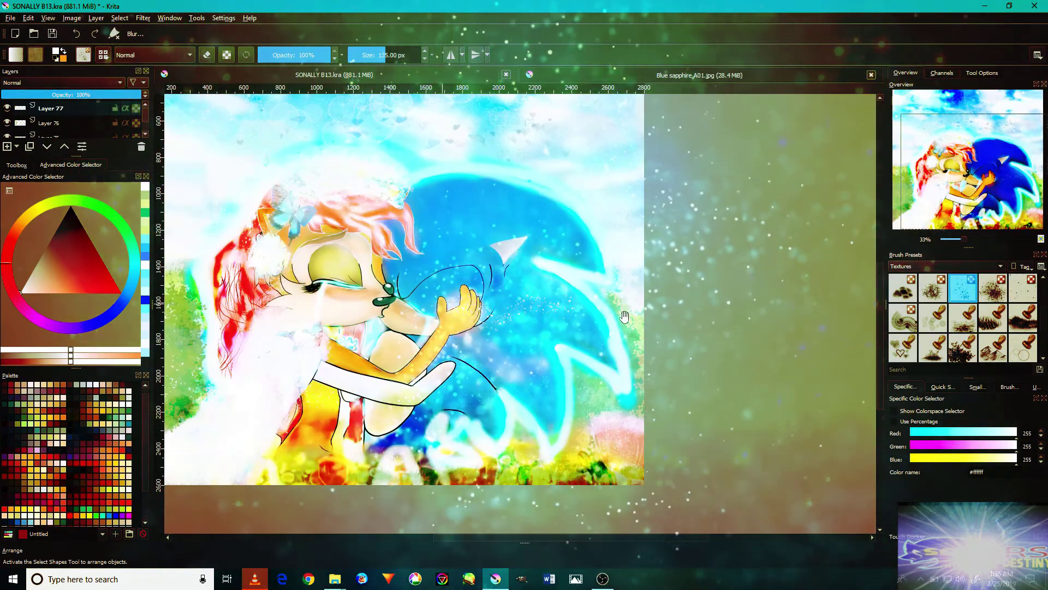
{"action": "left_click_drag", "start_coordinate": [625, 317], "coordinate": [785, 324]}
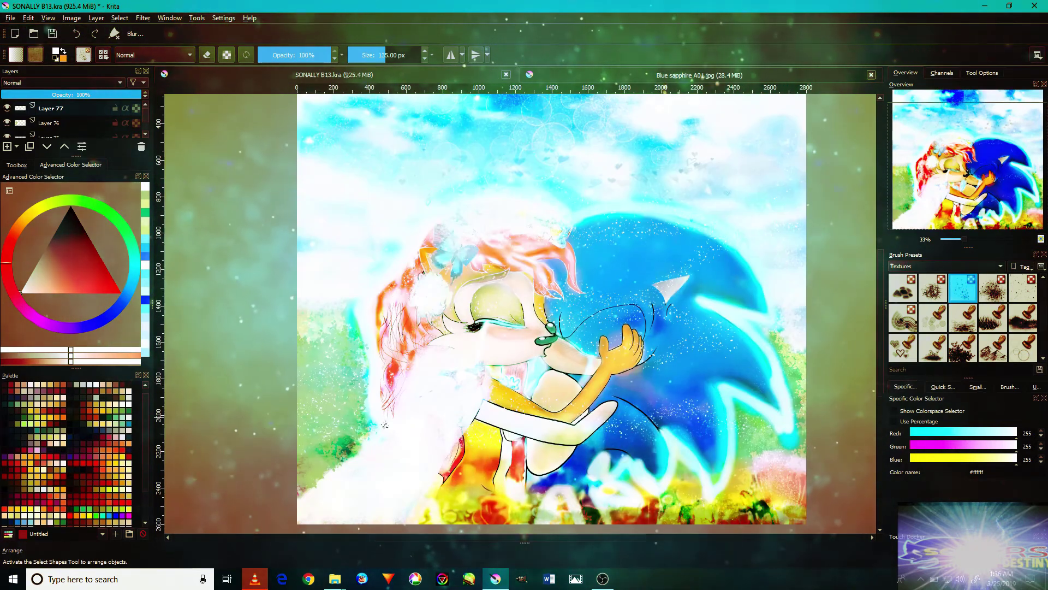
{"action": "left_click", "coordinate": [69, 83]}
{"action": "left_click", "coordinate": [65, 104]}
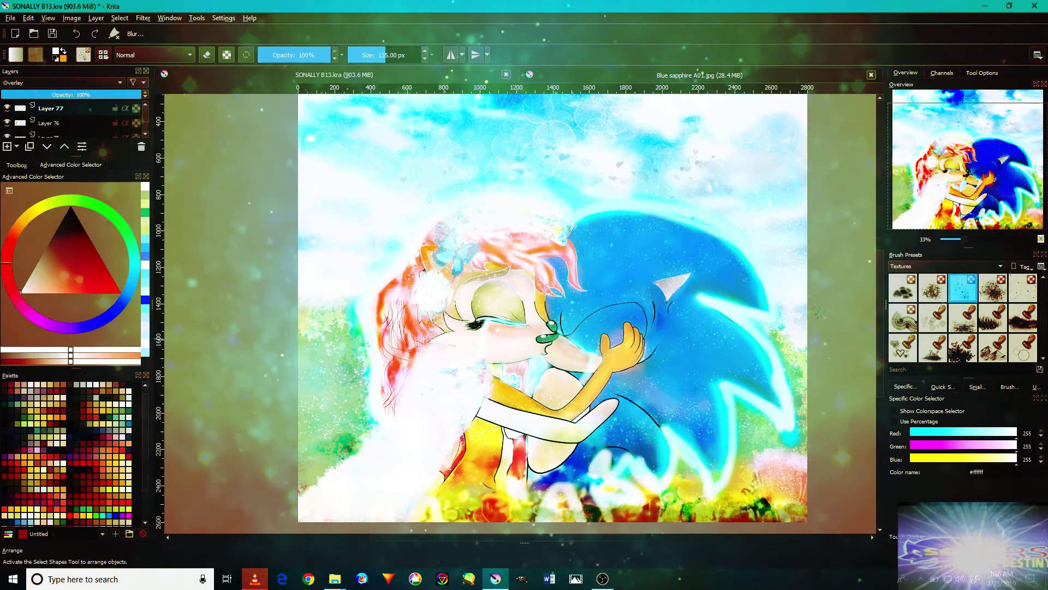
Switch the brush presets to the Digital group and open the blending-mode list.
{"action": "left_click", "coordinate": [944, 266]}
{"action": "left_click", "coordinate": [943, 194]}
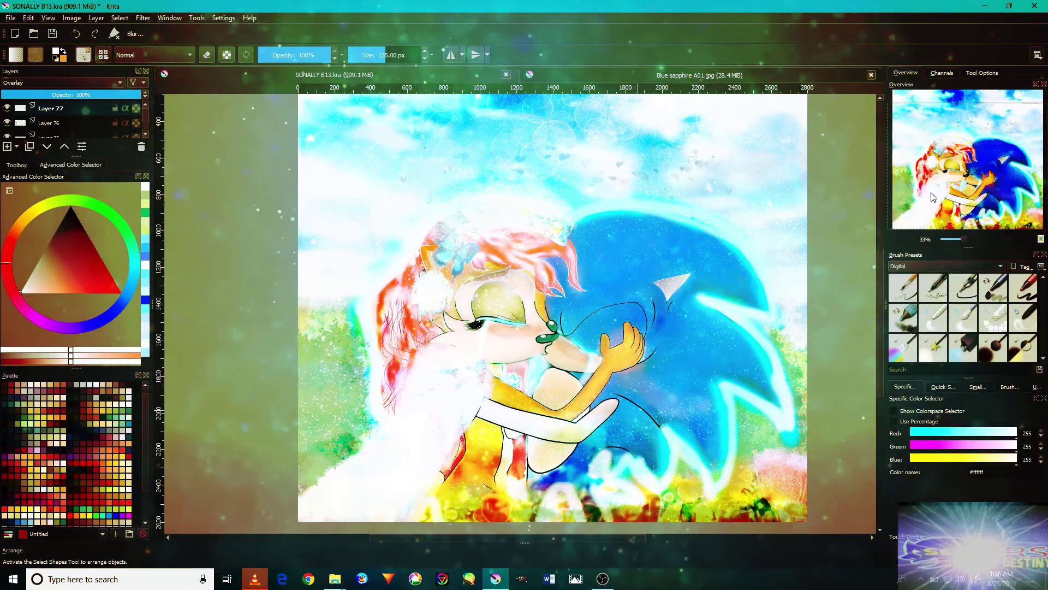
{"action": "left_click", "coordinate": [60, 83]}
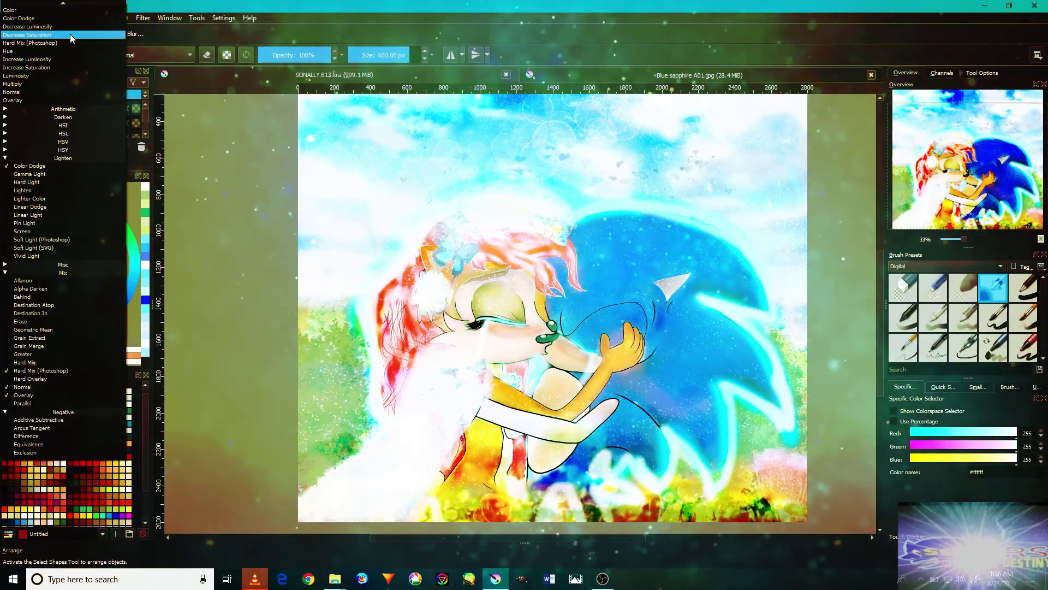
Set Layer 78 to Color Dodge and brighten the flowers below the couple.
{"action": "left_click", "coordinate": [29, 166]}
{"action": "scroll", "coordinate": [507, 203], "scroll_direction": "down", "scroll_amount": 2}
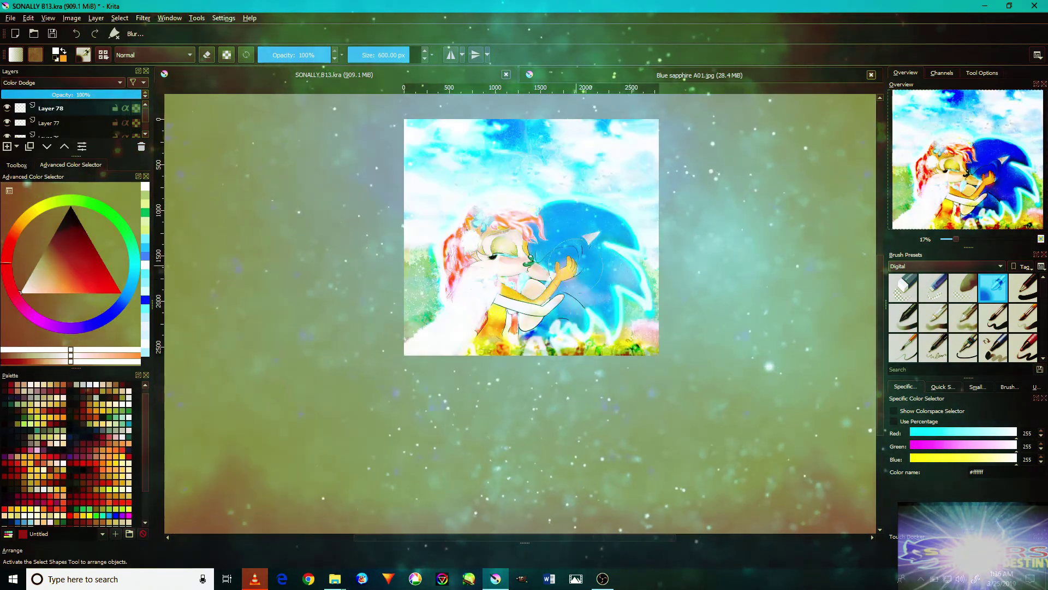
{"action": "scroll", "coordinate": [576, 265], "scroll_direction": "up", "scroll_amount": 2}
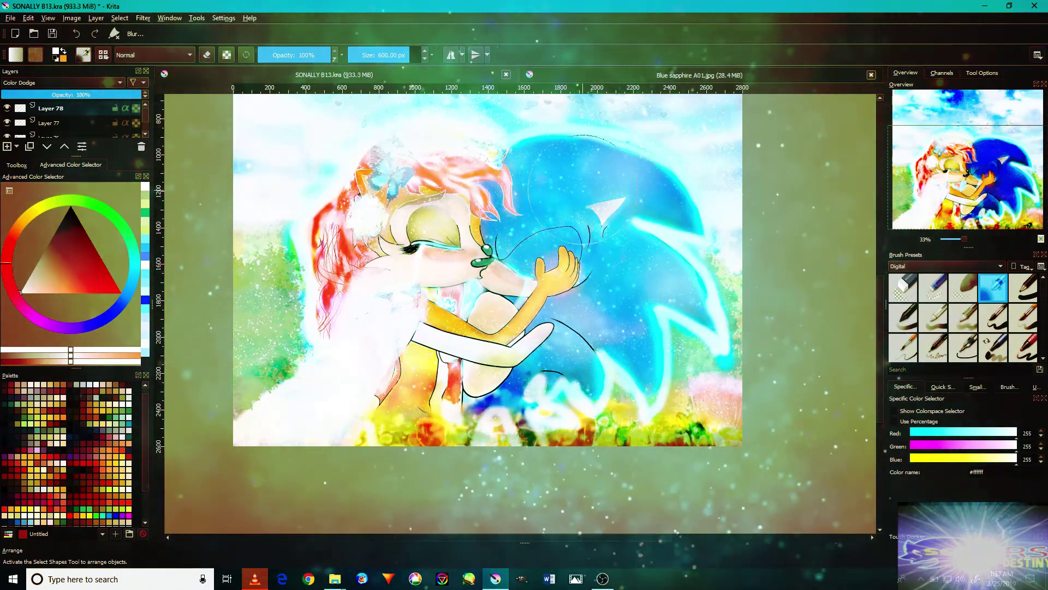
{"action": "scroll", "coordinate": [522, 221], "scroll_direction": "up", "scroll_amount": 3}
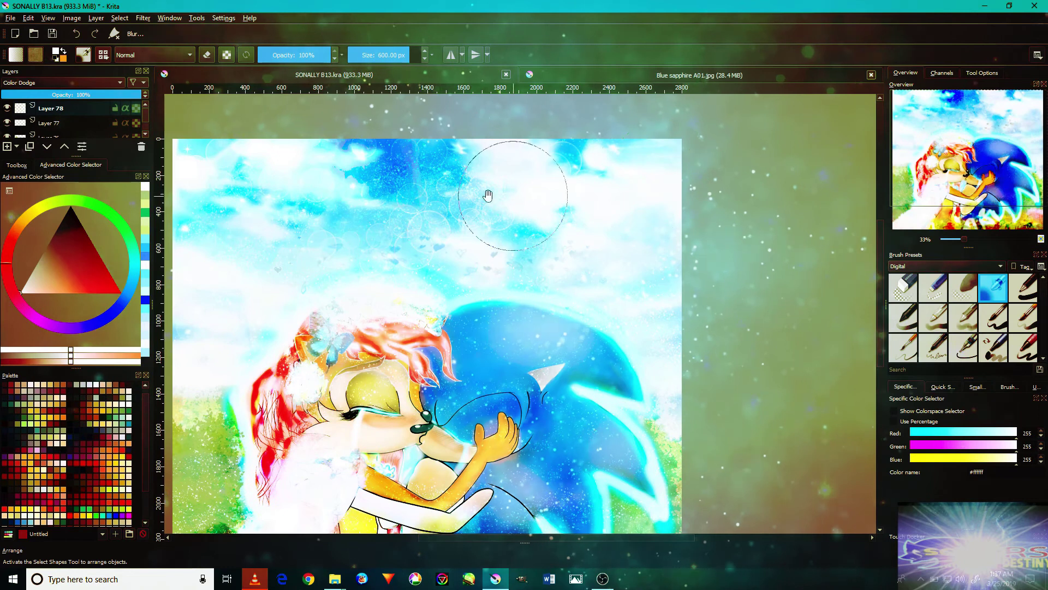
{"action": "scroll", "coordinate": [359, 285], "scroll_direction": "left", "scroll_amount": 2}
{"action": "scroll", "coordinate": [359, 285], "scroll_direction": "down", "scroll_amount": 1}
{"action": "scroll", "coordinate": [362, 347], "scroll_direction": "down", "scroll_amount": 2}
{"action": "scroll", "coordinate": [361, 346], "scroll_direction": "left", "scroll_amount": 1}
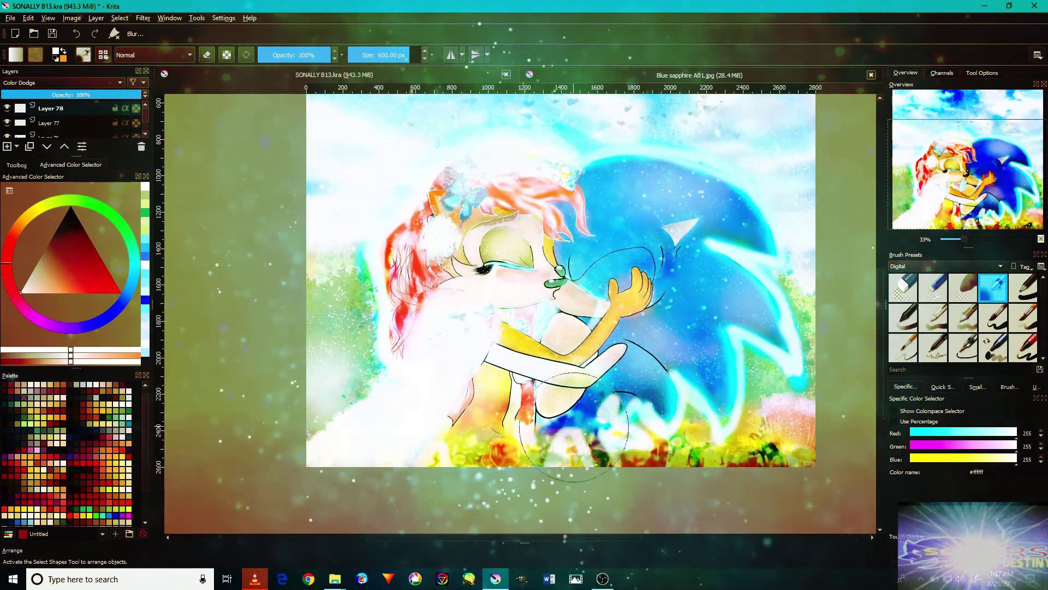
{"action": "left_click", "coordinate": [705, 402]}
Look over the glow across the canvas, then make Layer 76 active again.
{"action": "scroll", "coordinate": [615, 157], "scroll_direction": "down", "scroll_amount": 1}
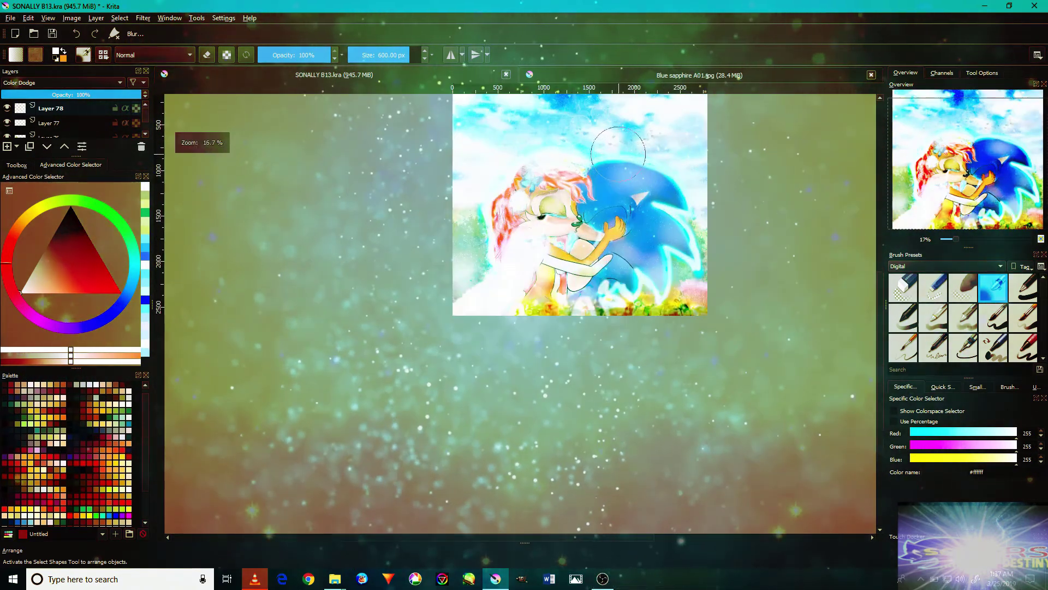
{"action": "scroll", "coordinate": [546, 164], "scroll_direction": "down", "scroll_amount": 1}
{"action": "scroll", "coordinate": [452, 180], "scroll_direction": "up", "scroll_amount": 4}
{"action": "scroll", "coordinate": [452, 179], "scroll_direction": "down", "scroll_amount": 5}
{"action": "scroll", "coordinate": [456, 297], "scroll_direction": "right", "scroll_amount": 3}
{"action": "scroll", "coordinate": [443, 276], "scroll_direction": "down", "scroll_amount": 3}
{"action": "scroll", "coordinate": [617, 210], "scroll_direction": "left", "scroll_amount": 1}
{"action": "scroll", "coordinate": [617, 209], "scroll_direction": "up", "scroll_amount": 3}
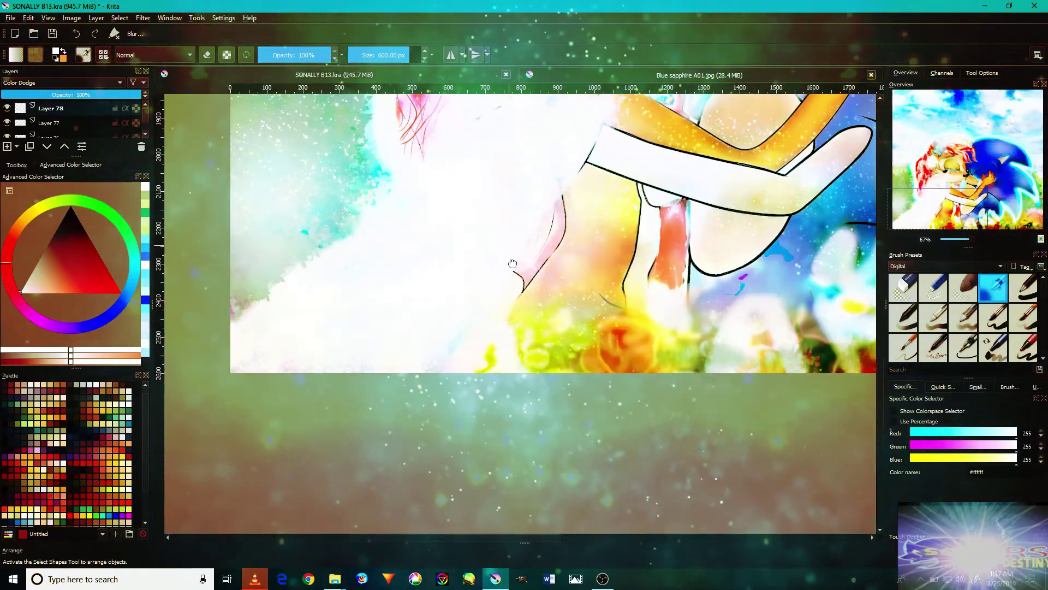
{"action": "scroll", "coordinate": [498, 244], "scroll_direction": "up", "scroll_amount": 2}
{"action": "scroll", "coordinate": [513, 327], "scroll_direction": "right", "scroll_amount": 2}
{"action": "scroll", "coordinate": [523, 379], "scroll_direction": "up", "scroll_amount": 2}
{"action": "scroll", "coordinate": [523, 379], "scroll_direction": "down", "scroll_amount": 3}
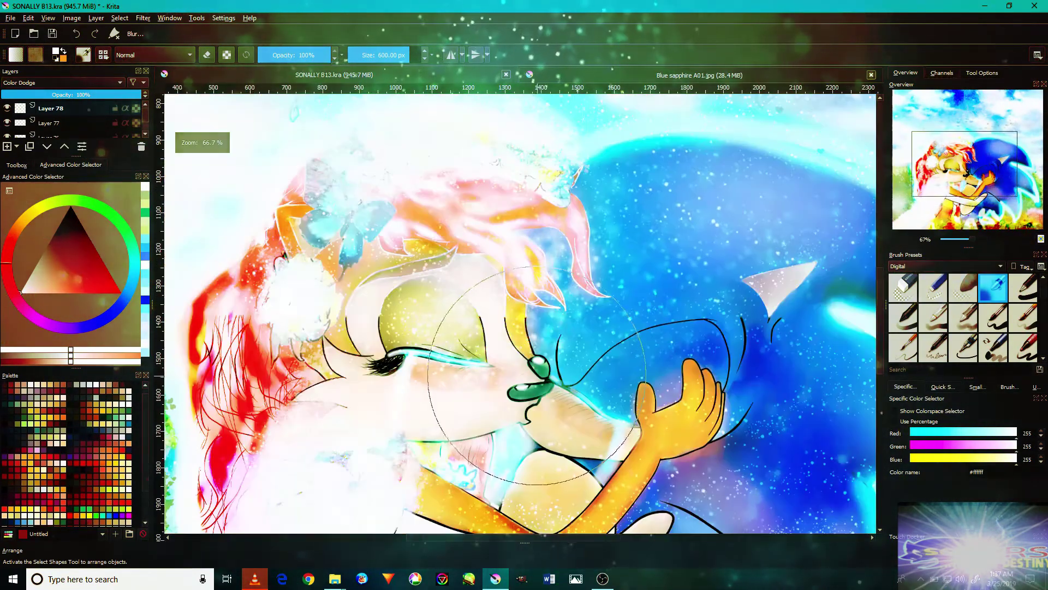
{"action": "scroll", "coordinate": [441, 453], "scroll_direction": "up", "scroll_amount": 3}
{"action": "scroll", "coordinate": [442, 453], "scroll_direction": "down", "scroll_amount": 1}
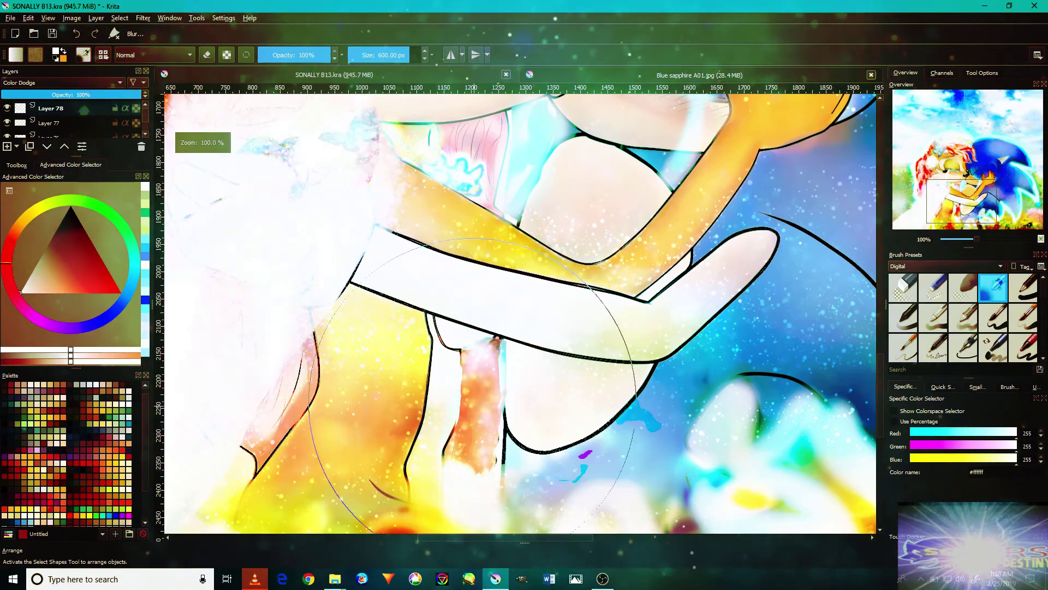
{"action": "left_click", "coordinate": [106, 137]}
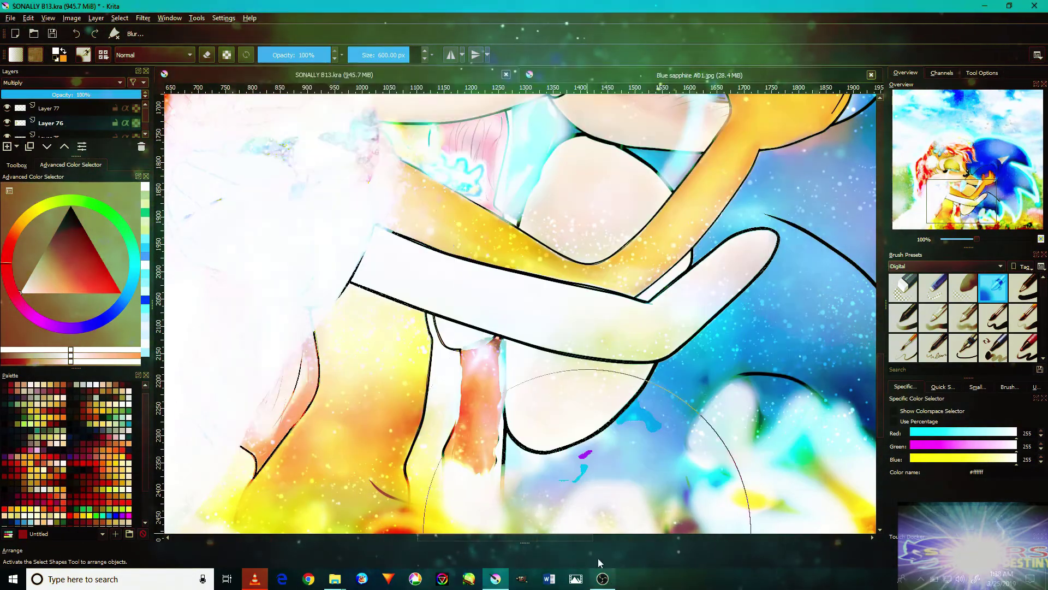
Enlarge the Layers docker to list more layers and bring the whole image into view.
{"action": "left_click_drag", "start_coordinate": [79, 163], "coordinate": [77, 279]}
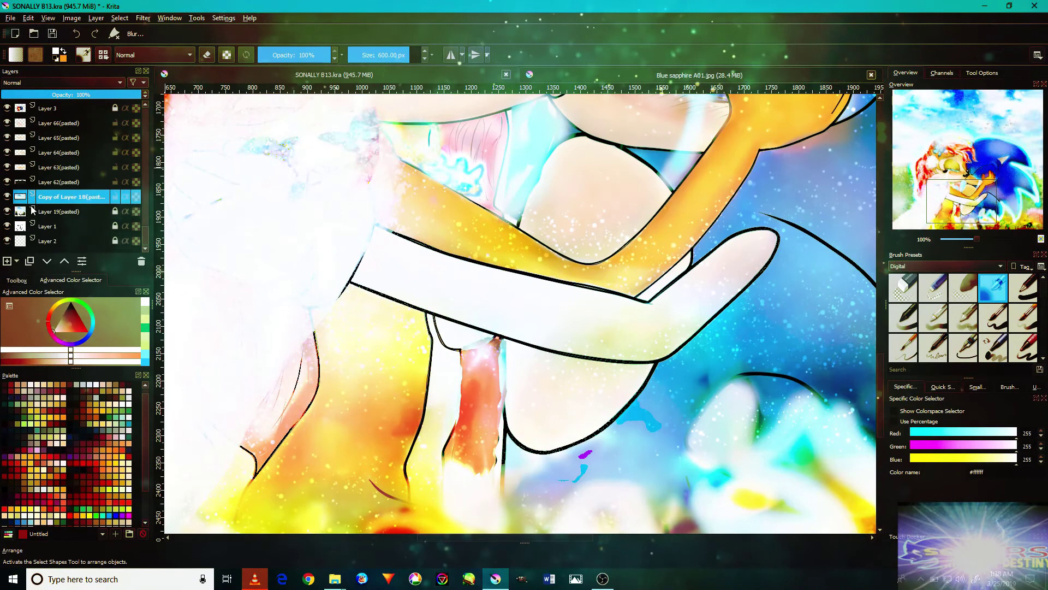
{"action": "scroll", "coordinate": [522, 251], "scroll_direction": "down", "scroll_amount": 3}
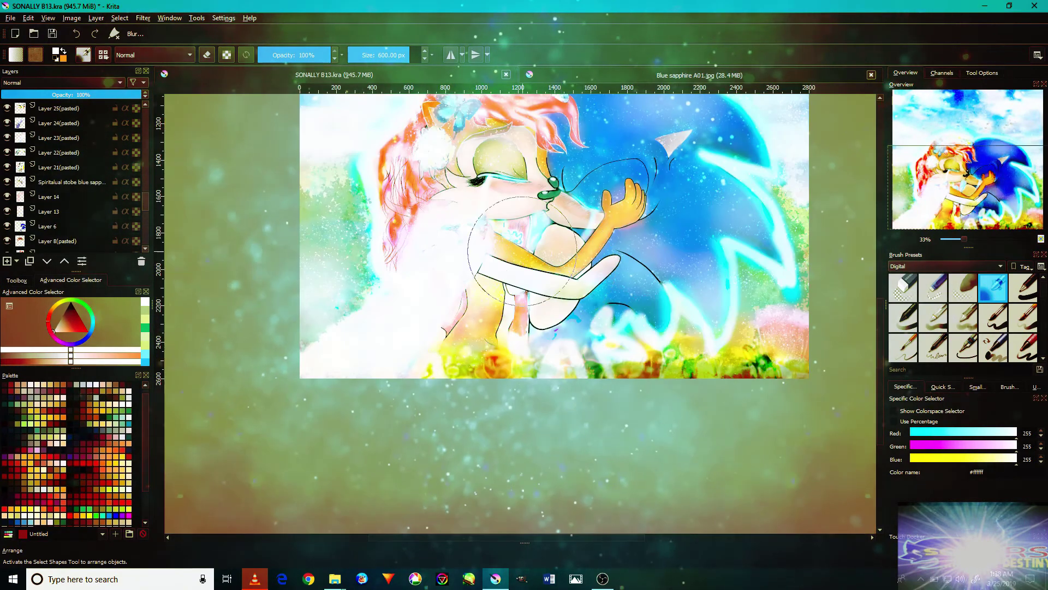
{"action": "left_click_drag", "start_coordinate": [582, 239], "coordinate": [508, 376]}
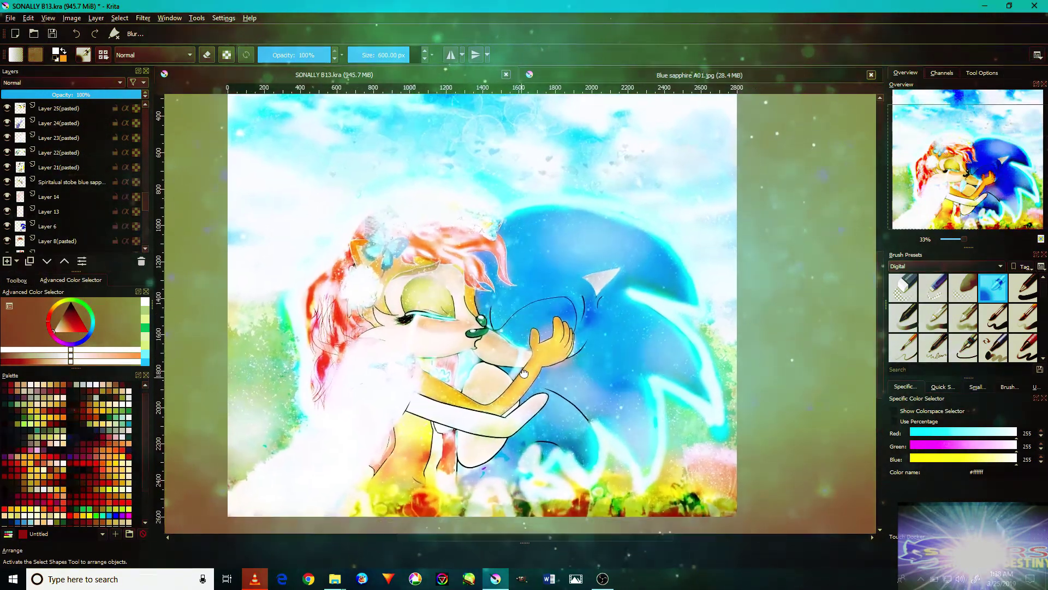
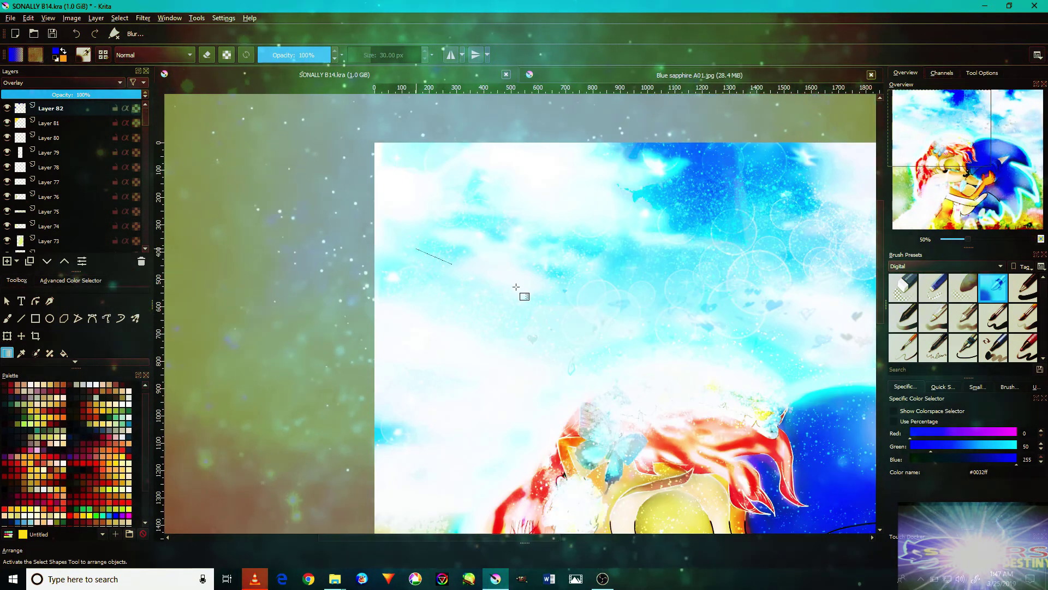
Look over the sky and characters, then set Layer 83's blend mode to Overlay.
{"action": "key", "text": "1"}
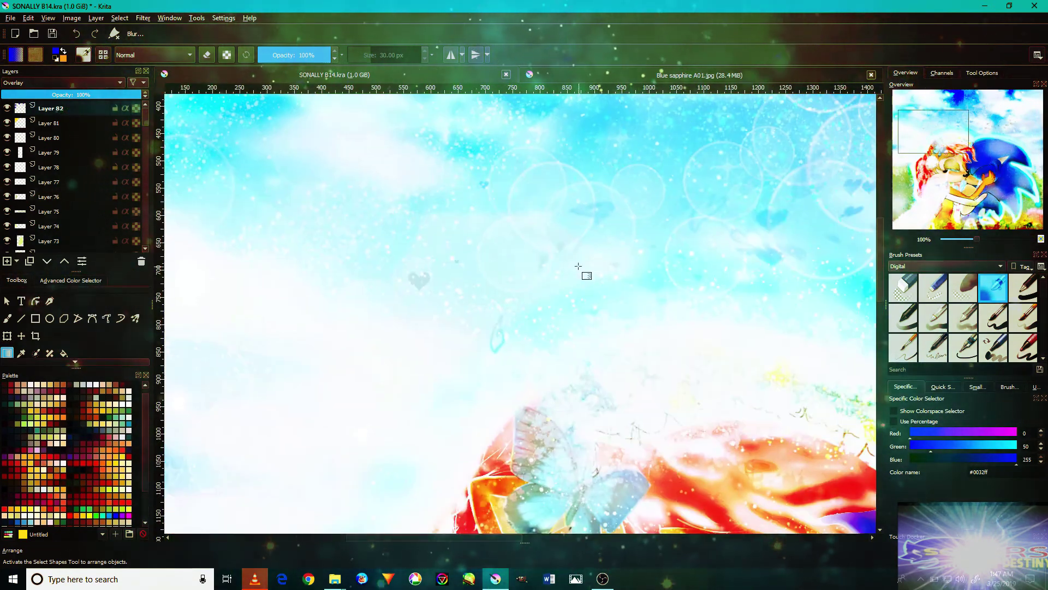
{"action": "left_click_drag", "start_coordinate": [631, 297], "coordinate": [552, 277]}
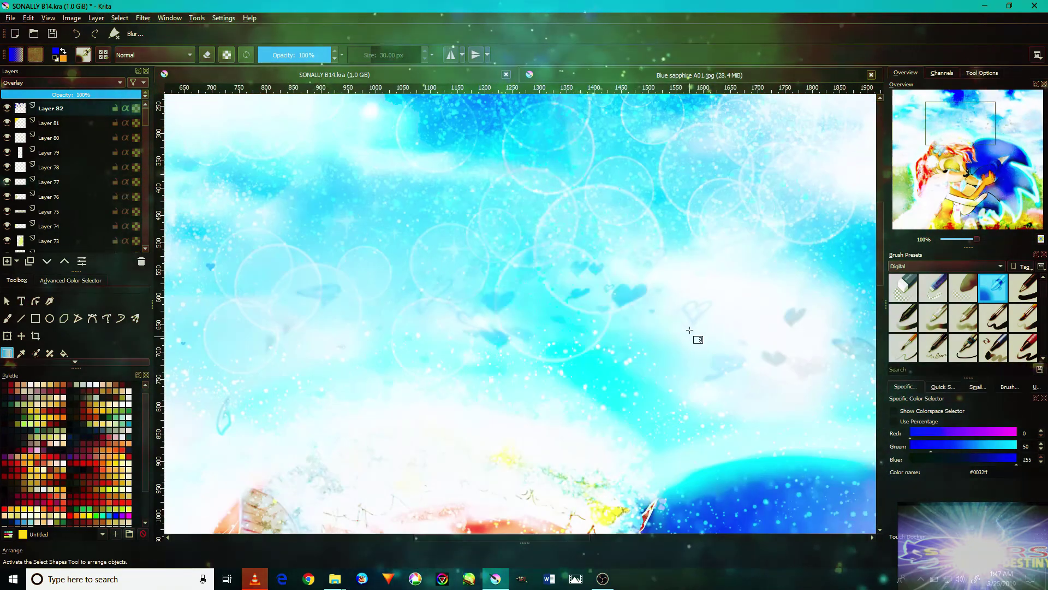
{"action": "left_click_drag", "start_coordinate": [689, 330], "coordinate": [474, 325]}
{"action": "mouse_move", "coordinate": [658, 314]}
{"action": "left_mouse_down"}
{"action": "mouse_move", "coordinate": [686, 344]}
{"action": "mouse_move", "coordinate": [564, 263]}
{"action": "mouse_move", "coordinate": [702, 180]}
{"action": "mouse_move", "coordinate": [578, 249]}
{"action": "mouse_move", "coordinate": [728, 327]}
{"action": "mouse_move", "coordinate": [1010, 386]}
{"action": "left_mouse_up"}
{"action": "mouse_move", "coordinate": [495, 293]}
{"action": "left_mouse_down"}
{"action": "mouse_move", "coordinate": [488, 265]}
{"action": "mouse_move", "coordinate": [536, 292]}
{"action": "mouse_move", "coordinate": [371, 292]}
{"action": "left_mouse_up"}
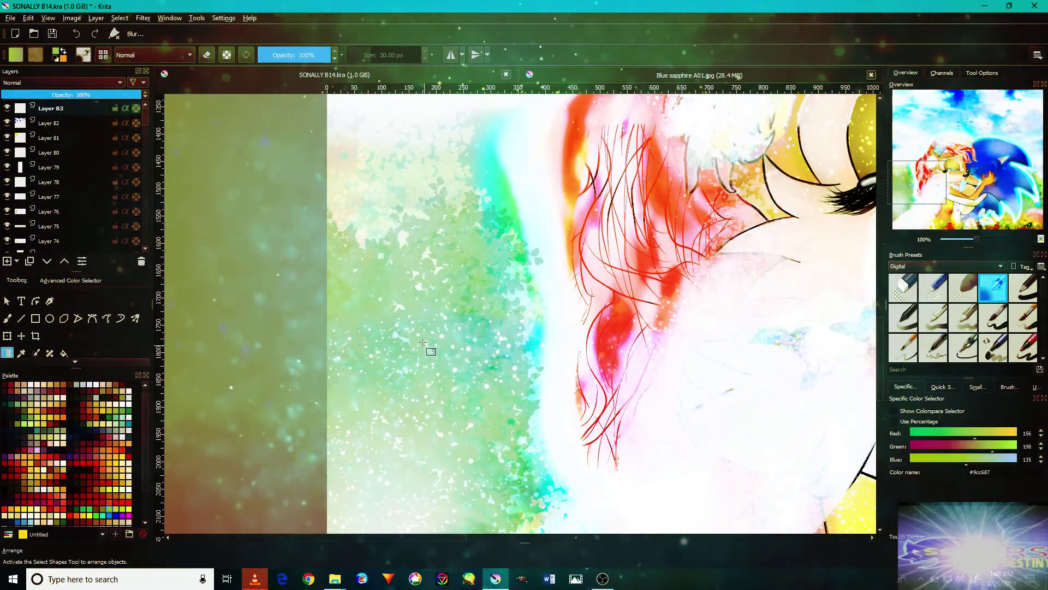
{"action": "left_click", "coordinate": [87, 83]}
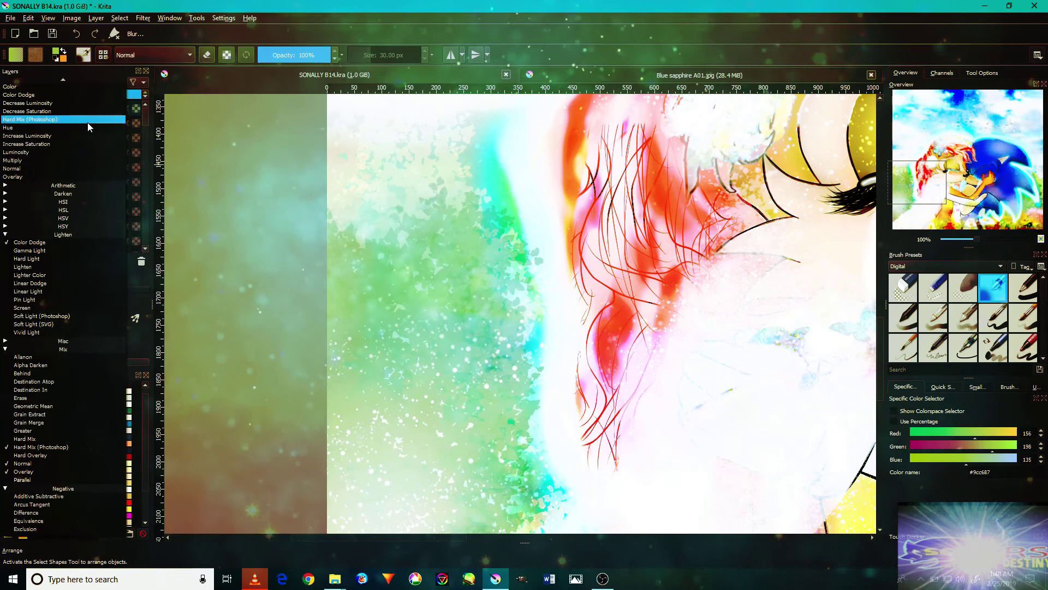
{"action": "left_click", "coordinate": [87, 120]}
{"action": "left_click", "coordinate": [67, 82]}
{"action": "left_click", "coordinate": [60, 112]}
View Sonic and Sally kissing, pick a Textures brush preset, and float the Brush Presets docker.
{"action": "scroll", "coordinate": [428, 404], "scroll_direction": "down", "scroll_amount": 2}
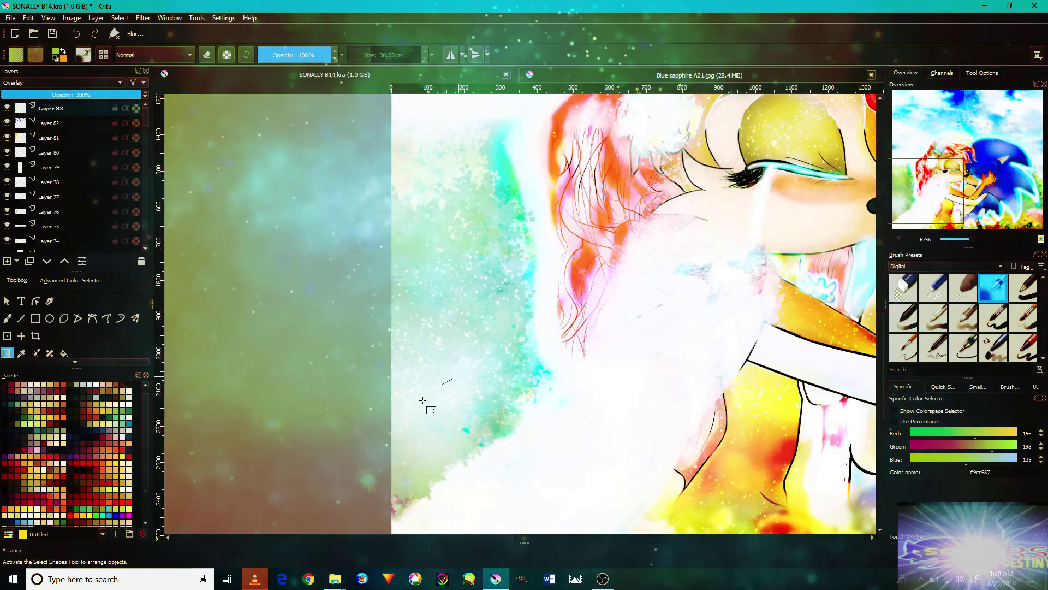
{"action": "scroll", "coordinate": [442, 397], "scroll_direction": "down", "scroll_amount": 1}
{"action": "left_click_drag", "start_coordinate": [610, 421], "coordinate": [371, 415]}
{"action": "scroll", "coordinate": [677, 393], "scroll_direction": "up", "scroll_amount": 2}
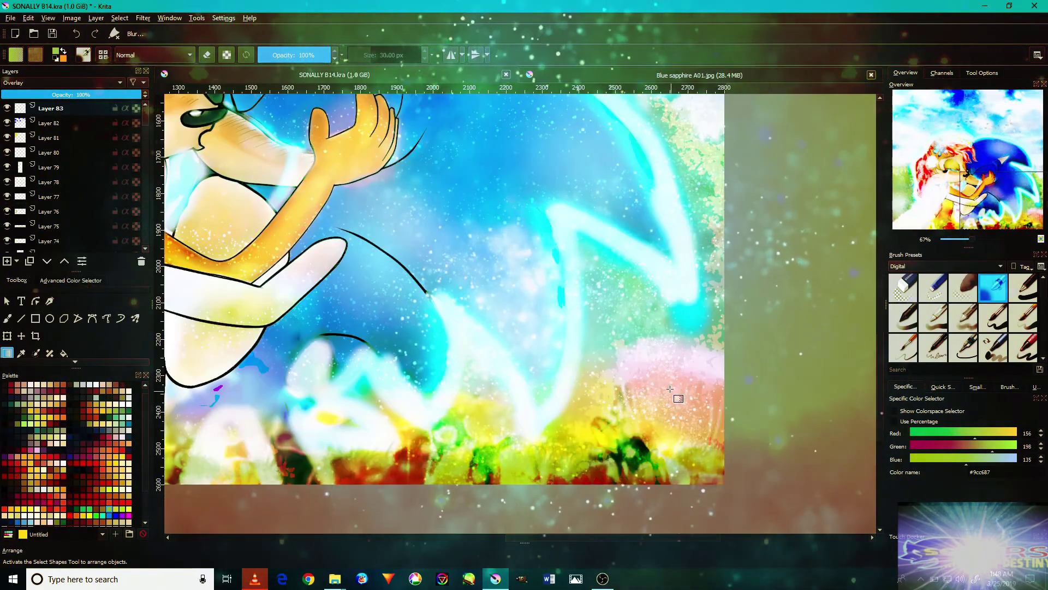
{"action": "scroll", "coordinate": [664, 305], "scroll_direction": "down", "scroll_amount": 1}
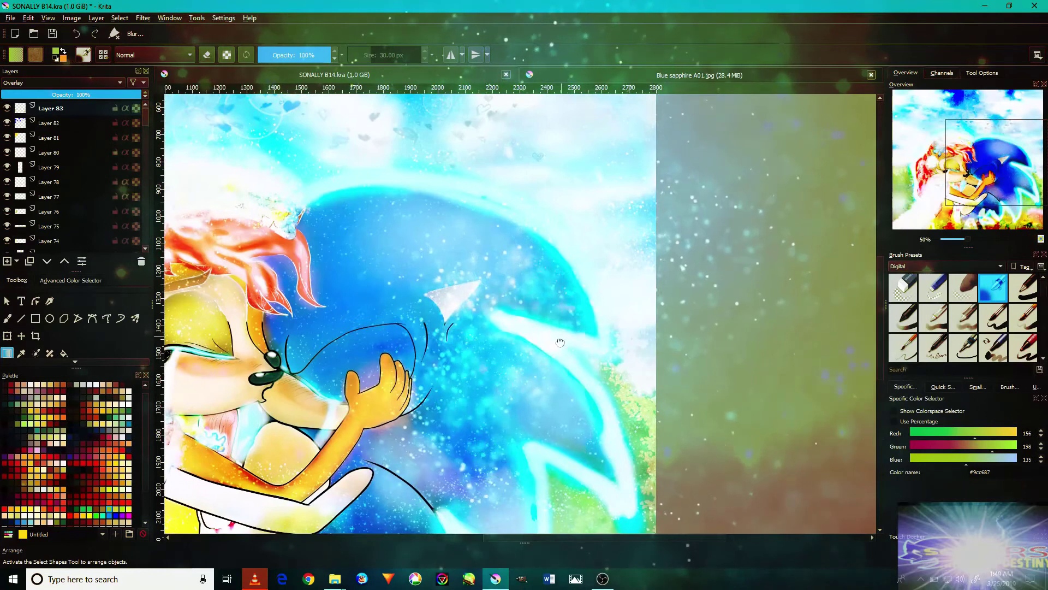
{"action": "left_click_drag", "start_coordinate": [664, 293], "coordinate": [792, 329]}
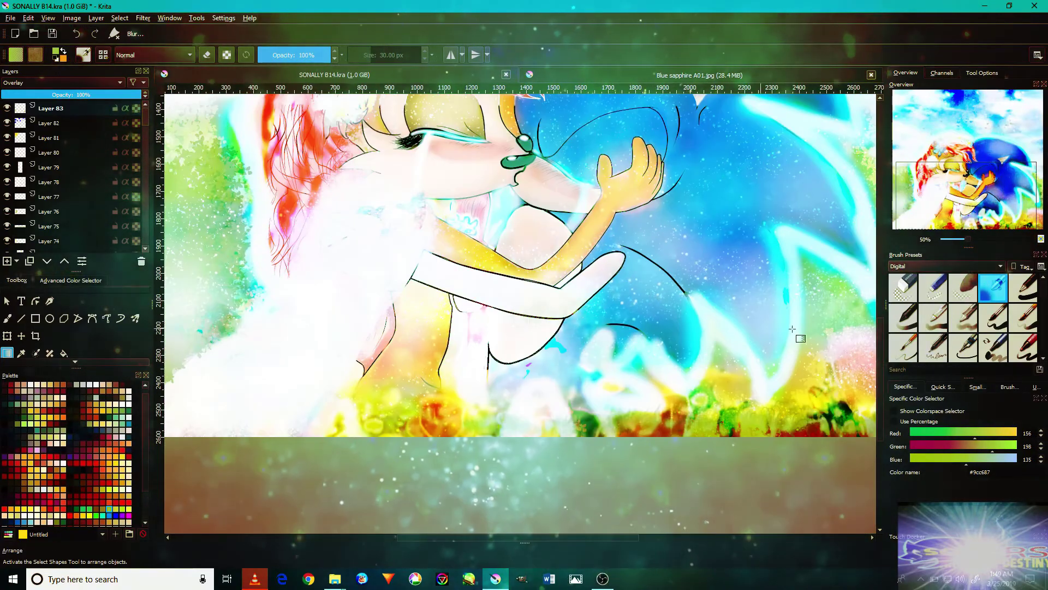
{"action": "scroll", "coordinate": [792, 329], "scroll_direction": "up", "scroll_amount": 3}
{"action": "left_click", "coordinate": [948, 266]}
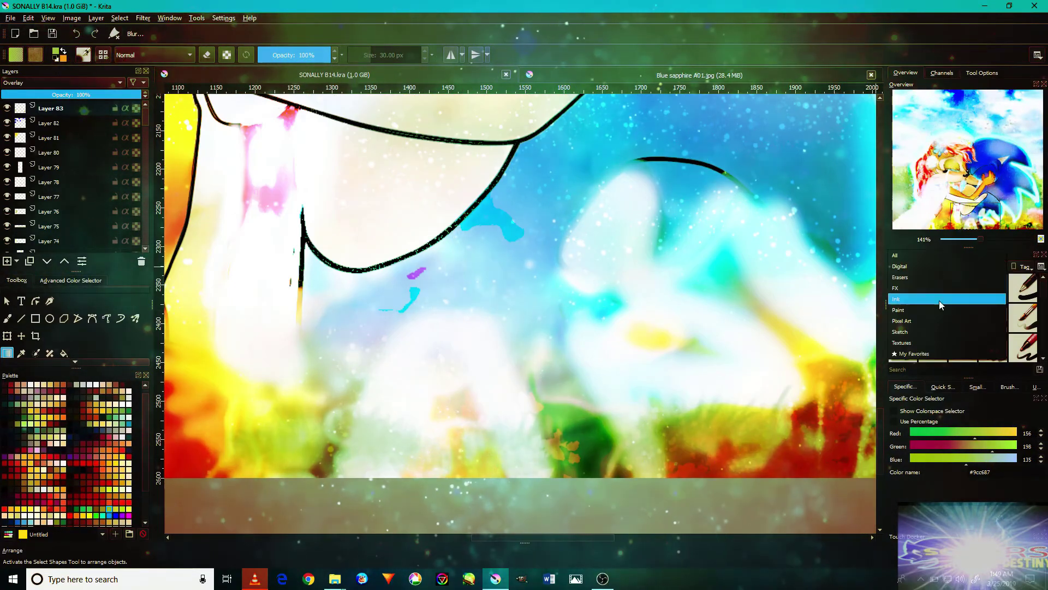
{"action": "left_click", "coordinate": [939, 300]}
{"action": "left_click", "coordinate": [962, 316]}
{"action": "left_click_drag", "start_coordinate": [954, 255], "coordinate": [955, 269]}
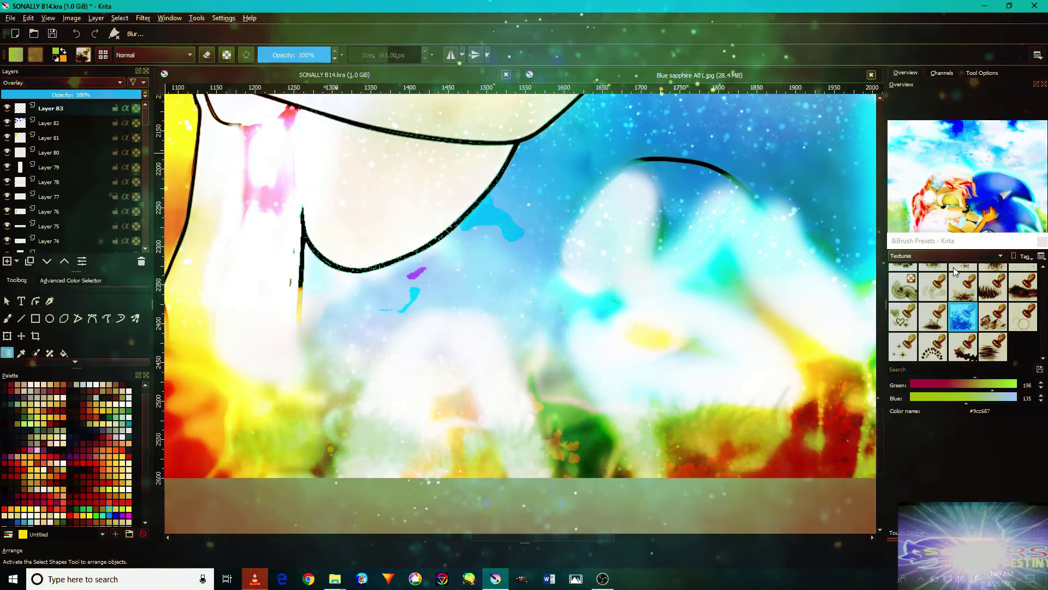
Choose a Digital pen brush preset and add a new empty Layer 84.
{"action": "left_click", "coordinate": [947, 255]}
{"action": "left_click", "coordinate": [1024, 277]}
{"action": "key", "text": "Insert"}
{"action": "scroll", "coordinate": [538, 361], "scroll_direction": "down", "scroll_amount": 5}
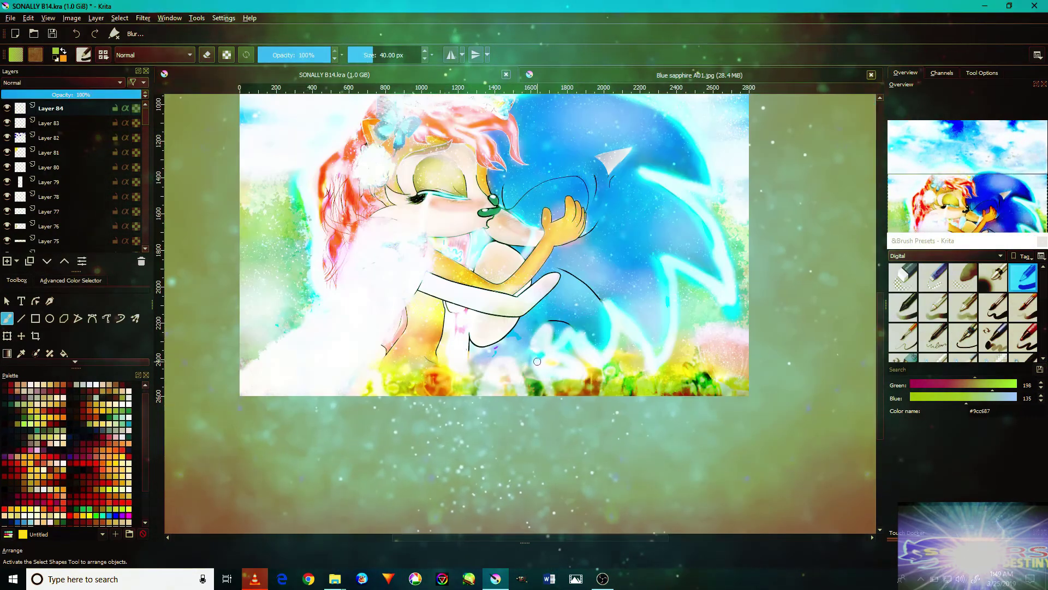
Set Layer 84's blend mode to Luminosity from the Misc group.
{"action": "left_click", "coordinate": [61, 82]}
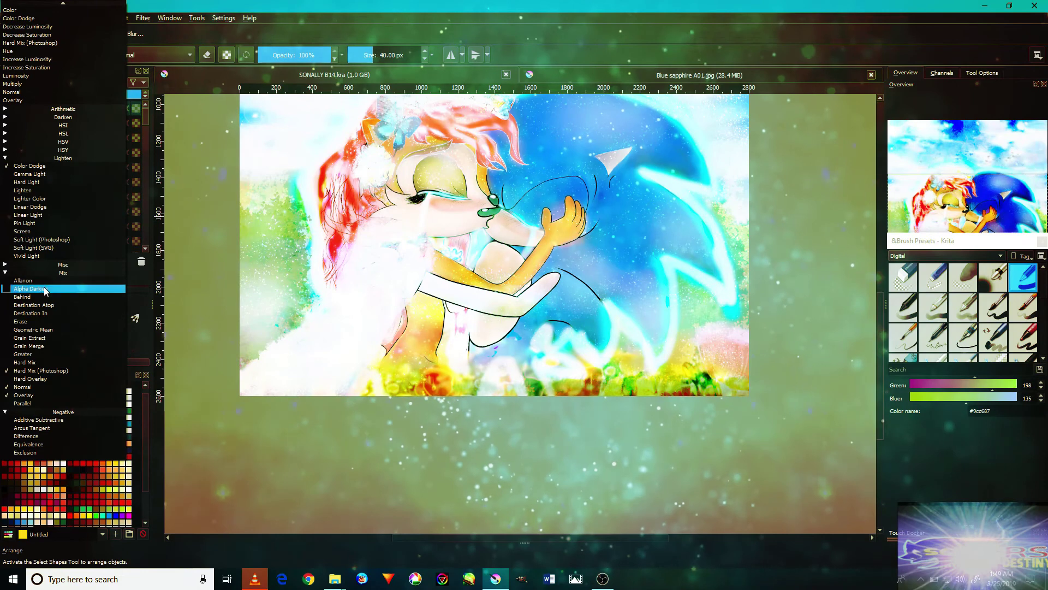
{"action": "left_click", "coordinate": [47, 265]}
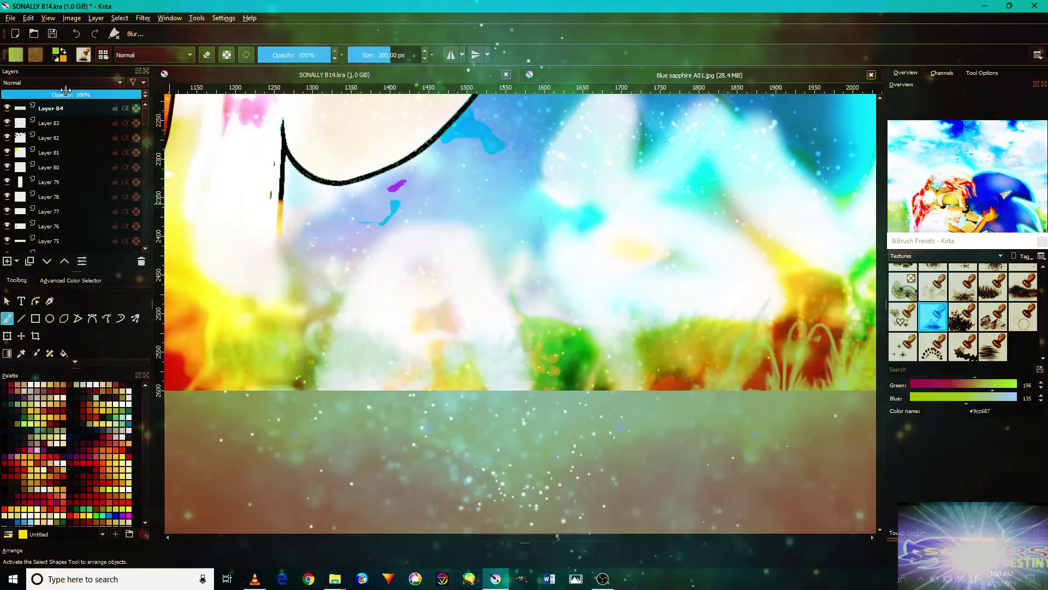
{"action": "left_click", "coordinate": [62, 82]}
{"action": "left_click", "coordinate": [33, 74]}
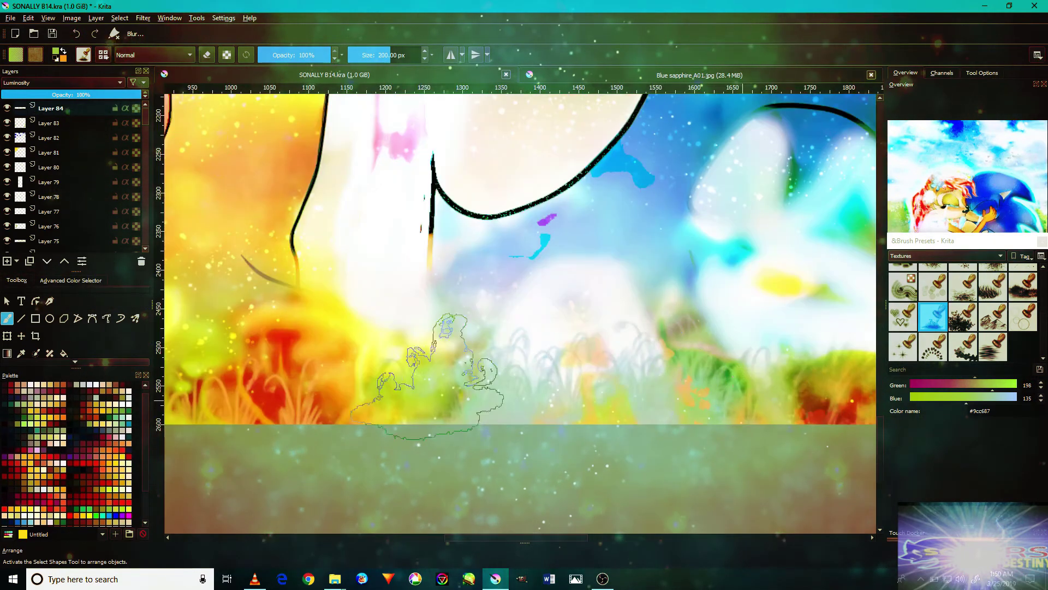
Paint texture over the foreground grass with a different Textures brush preset.
{"action": "scroll", "coordinate": [432, 377], "scroll_direction": "down", "scroll_amount": 5}
{"action": "left_click", "coordinate": [963, 316]}
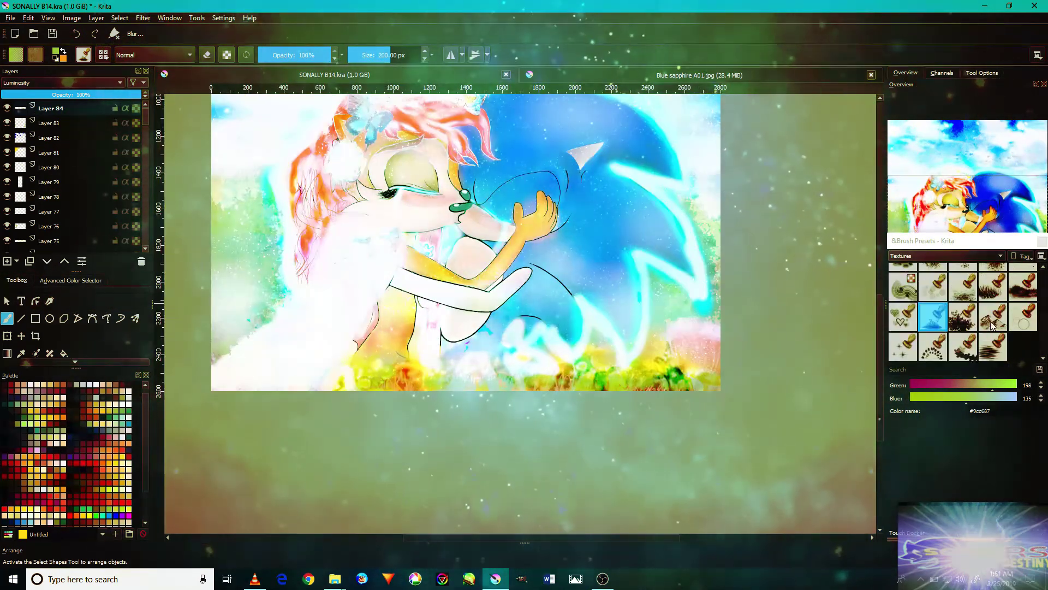
{"action": "scroll", "coordinate": [675, 377], "scroll_direction": "up", "scroll_amount": 3}
{"action": "left_click_drag", "start_coordinate": [674, 377], "coordinate": [489, 425]}
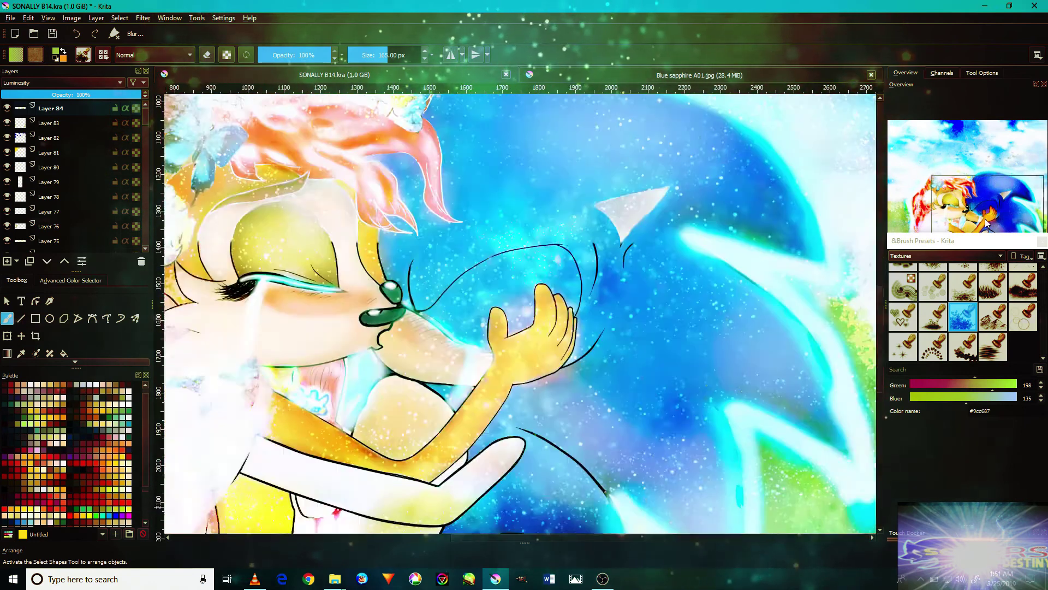
{"action": "left_click_drag", "start_coordinate": [293, 410], "coordinate": [479, 409]}
{"action": "scroll", "coordinate": [568, 369], "scroll_direction": "down", "scroll_amount": 3}
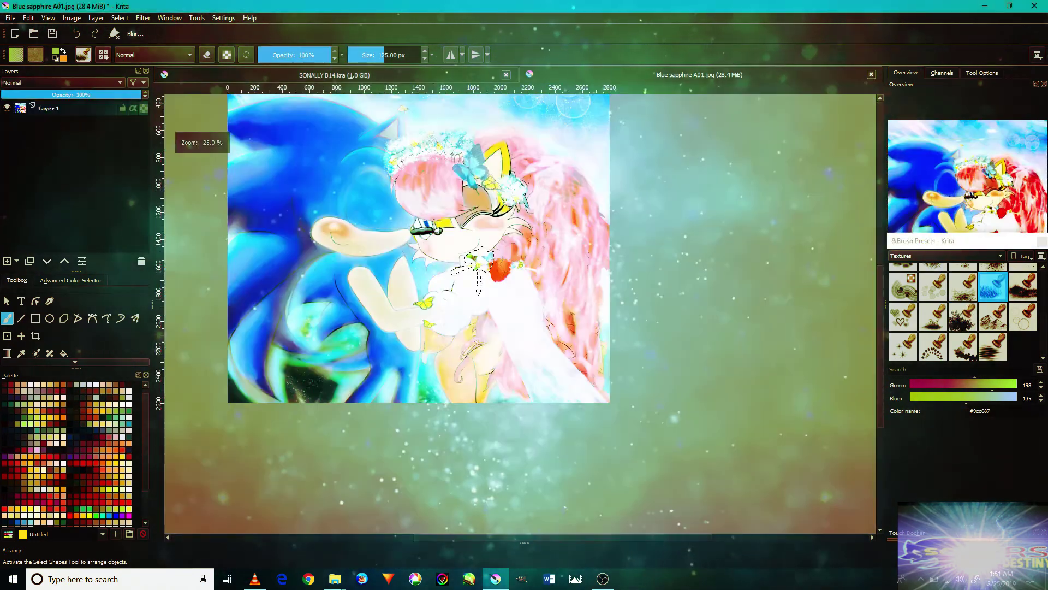
{"action": "scroll", "coordinate": [292, 319], "scroll_direction": "up", "scroll_amount": 5}
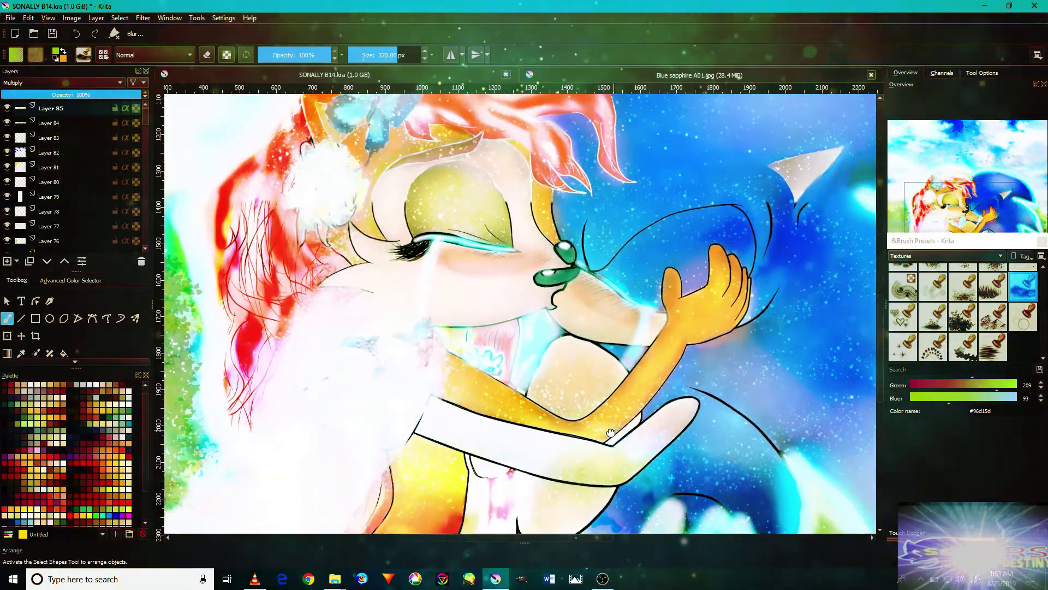
Zoom out, glance at Blue sapphire A01.jpg, and return to the SONALLY B14 artwork.
{"action": "key", "text": "minus"}
{"action": "key", "text": "minus"}
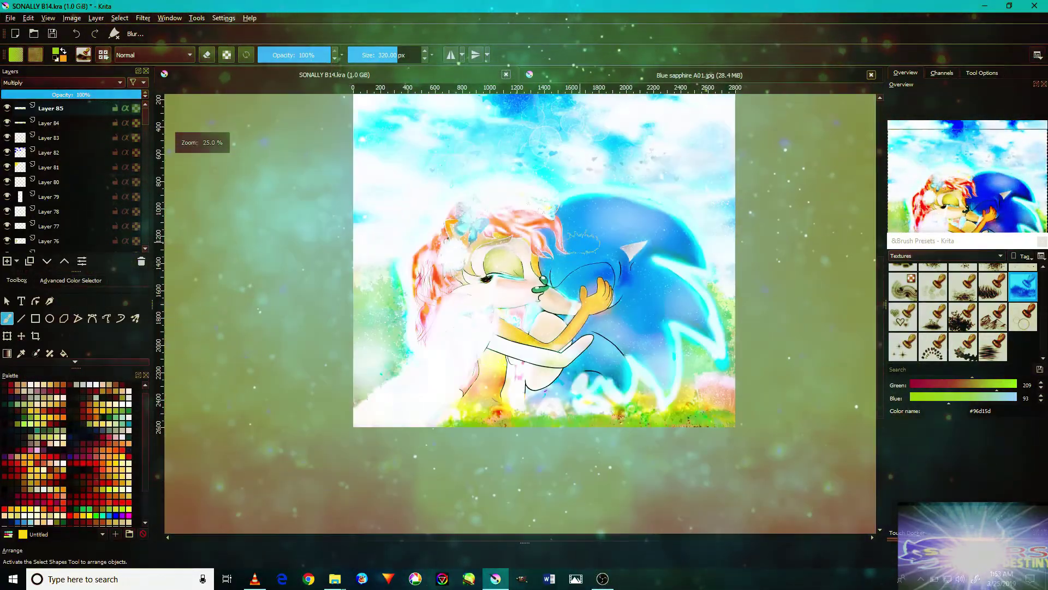
{"action": "key", "text": "plus"}
{"action": "key", "text": "minus"}
{"action": "key", "text": "minus"}
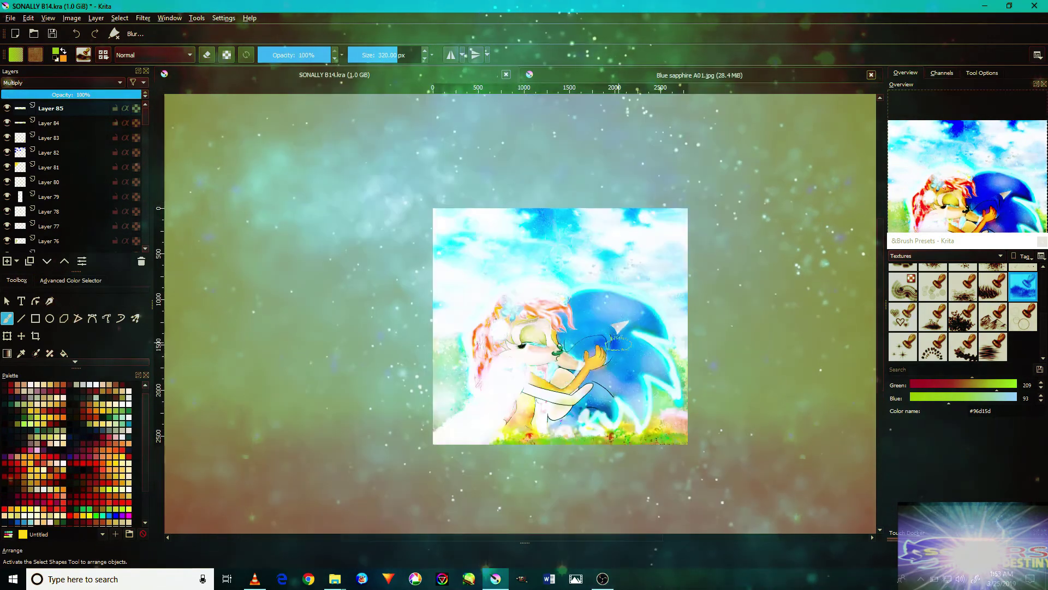
{"action": "left_click", "coordinate": [650, 76]}
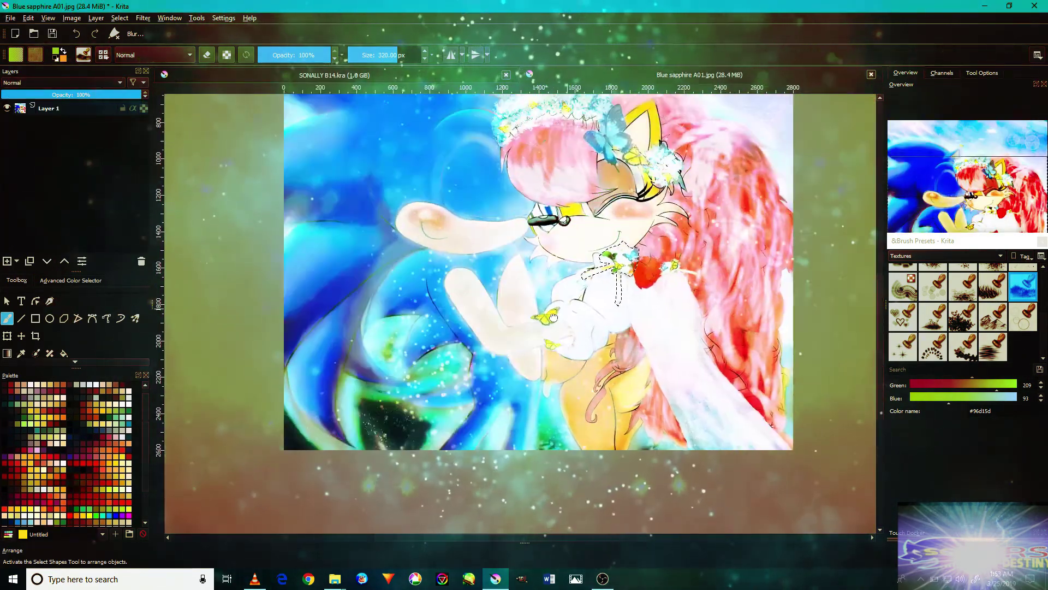
{"action": "scroll", "coordinate": [528, 418], "scroll_direction": "up", "scroll_amount": 5}
{"action": "scroll", "coordinate": [528, 418], "scroll_direction": "down", "scroll_amount": 4}
{"action": "scroll", "coordinate": [528, 419], "scroll_direction": "up", "scroll_amount": 1}
{"action": "scroll", "coordinate": [528, 418], "scroll_direction": "up", "scroll_amount": 1}
{"action": "key", "text": "ctrl+Tab"}
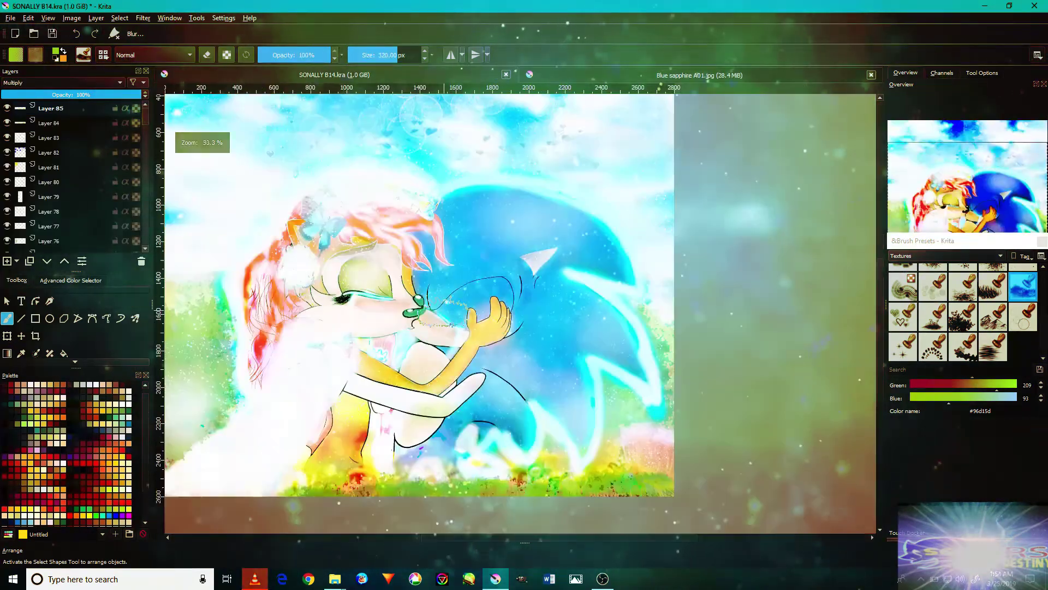
Pan and zoom over the blue sky and the lower-right grass and light streak.
{"action": "scroll", "coordinate": [520, 313], "scroll_direction": "down", "scroll_amount": 2}
{"action": "scroll", "coordinate": [520, 313], "scroll_direction": "down", "scroll_amount": 1}
{"action": "scroll", "coordinate": [521, 313], "scroll_direction": "up", "scroll_amount": 3}
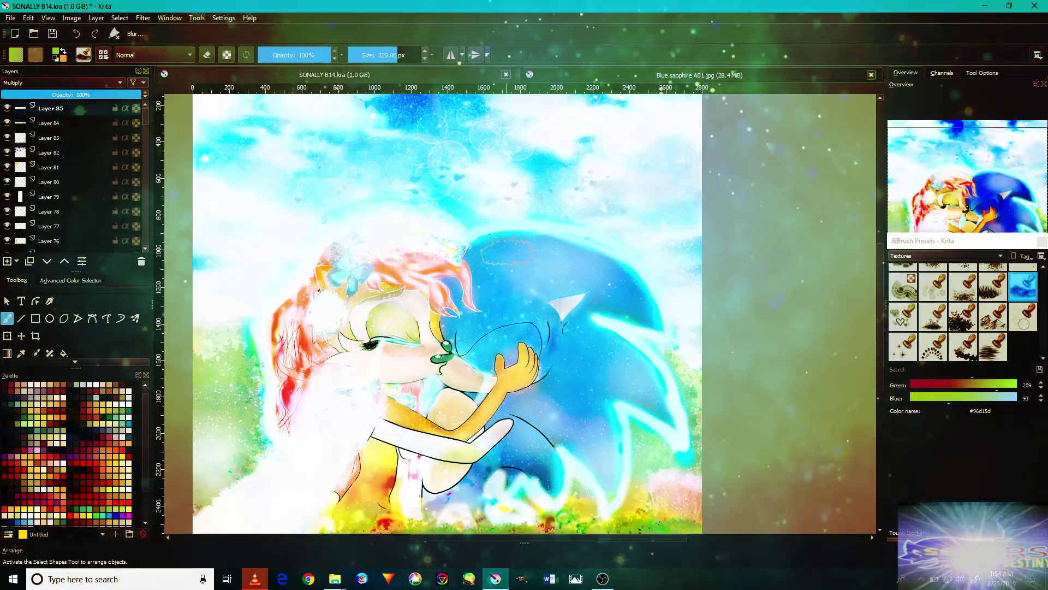
{"action": "scroll", "coordinate": [520, 313], "scroll_direction": "down", "scroll_amount": 1}
{"action": "scroll", "coordinate": [552, 327], "scroll_direction": "up", "scroll_amount": 1}
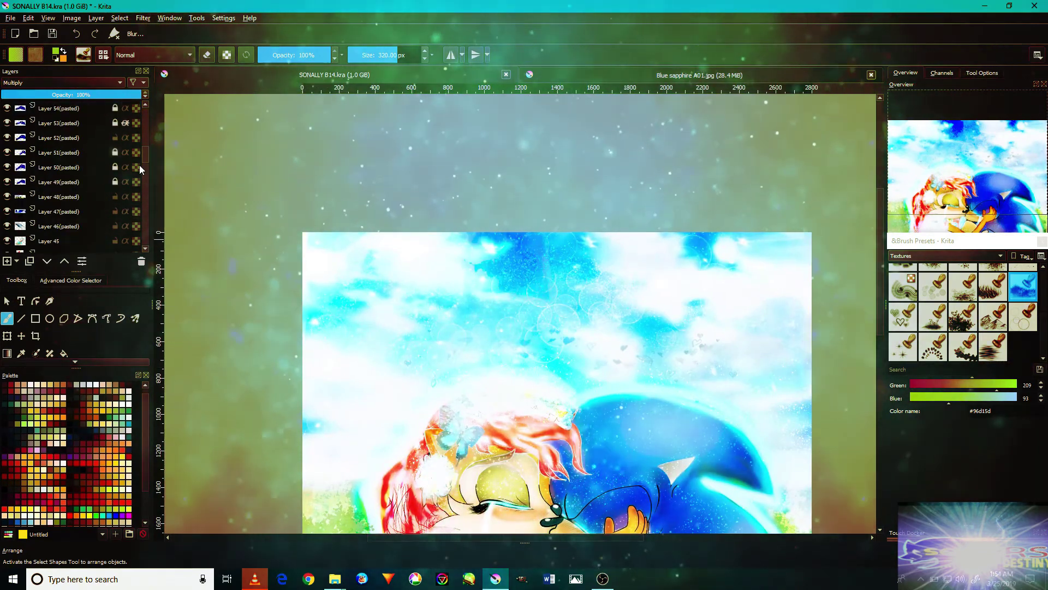
{"action": "scroll", "coordinate": [103, 143], "scroll_direction": "up", "scroll_amount": 5}
{"action": "left_click", "coordinate": [21, 359]}
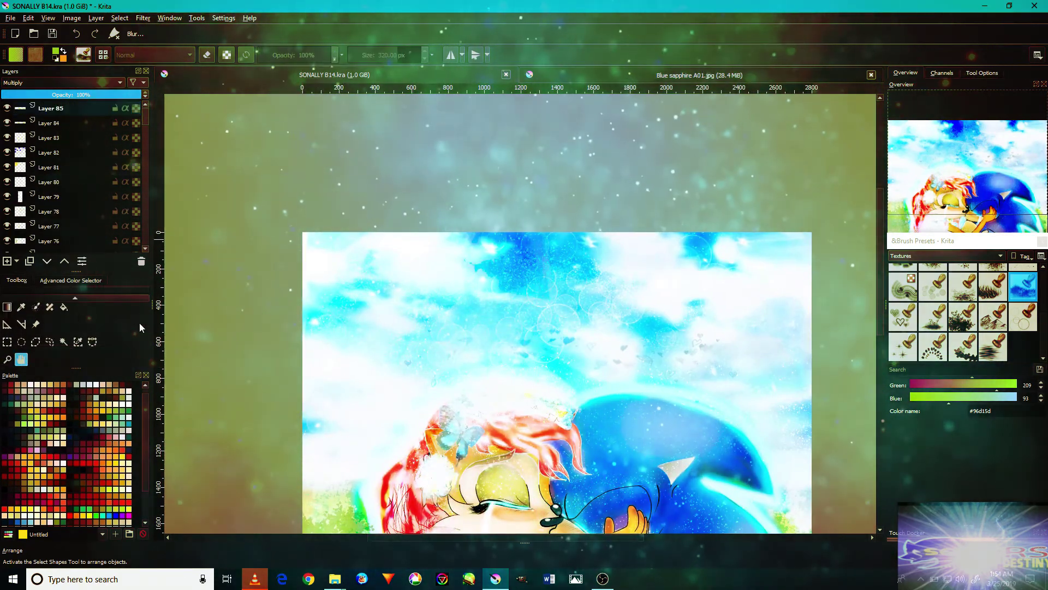
{"action": "left_click_drag", "start_coordinate": [358, 233], "coordinate": [375, 275]}
{"action": "scroll", "coordinate": [674, 236], "scroll_direction": "up", "scroll_amount": 4}
{"action": "scroll", "coordinate": [725, 238], "scroll_direction": "up", "scroll_amount": 2}
{"action": "mouse_move", "coordinate": [725, 238]}
{"action": "left_mouse_down"}
{"action": "mouse_move", "coordinate": [609, 192]}
{"action": "mouse_move", "coordinate": [604, 253]}
{"action": "mouse_move", "coordinate": [464, 304]}
{"action": "mouse_move", "coordinate": [470, 257]}
{"action": "mouse_move", "coordinate": [540, 335]}
{"action": "mouse_move", "coordinate": [706, 283]}
{"action": "mouse_move", "coordinate": [417, 233]}
{"action": "mouse_move", "coordinate": [510, 281]}
{"action": "mouse_move", "coordinate": [491, 246]}
{"action": "mouse_move", "coordinate": [508, 262]}
{"action": "mouse_move", "coordinate": [489, 296]}
{"action": "left_mouse_up"}
{"action": "scroll", "coordinate": [508, 262], "scroll_direction": "down", "scroll_amount": 3}
{"action": "scroll", "coordinate": [507, 260], "scroll_direction": "down", "scroll_amount": 2}
{"action": "scroll", "coordinate": [657, 391], "scroll_direction": "up", "scroll_amount": 3}
Zoom in and out around Sally's face to inspect the details.
{"action": "left_click_drag", "start_coordinate": [686, 327], "coordinate": [663, 313]}
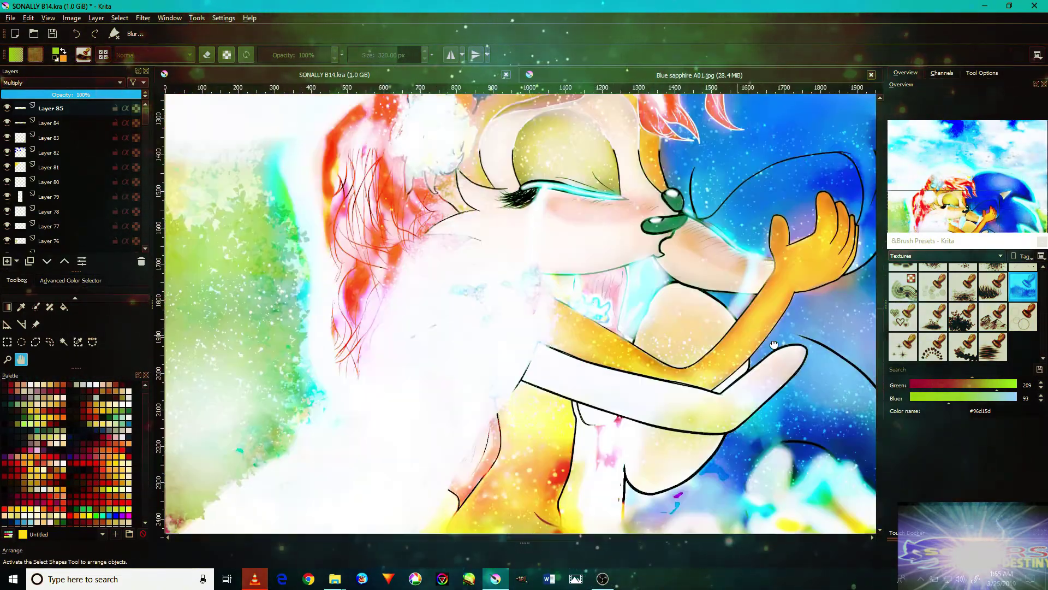
{"action": "scroll", "coordinate": [664, 313], "scroll_direction": "down", "scroll_amount": 3}
{"action": "scroll", "coordinate": [663, 313], "scroll_direction": "down", "scroll_amount": 1}
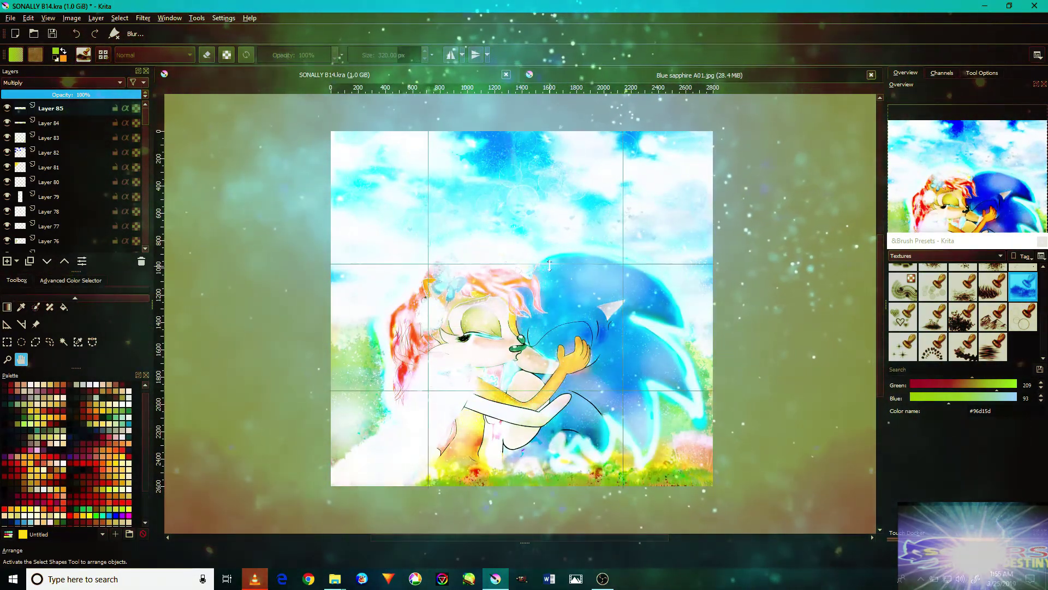
{"action": "scroll", "coordinate": [549, 265], "scroll_direction": "up", "scroll_amount": 1}
{"action": "scroll", "coordinate": [497, 196], "scroll_direction": "down", "scroll_amount": 1}
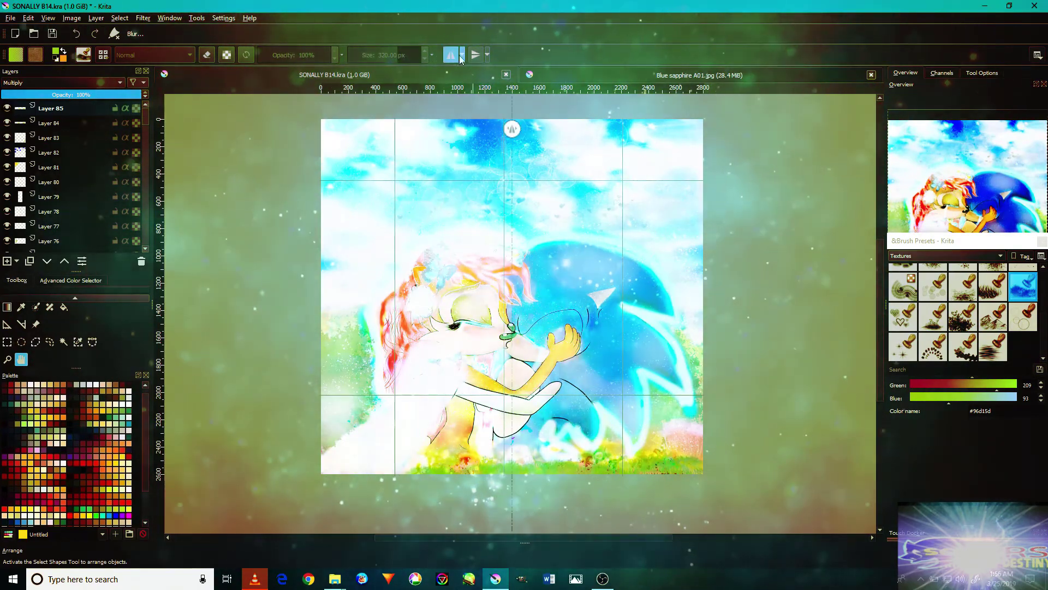
{"action": "scroll", "coordinate": [478, 296], "scroll_direction": "up", "scroll_amount": 2}
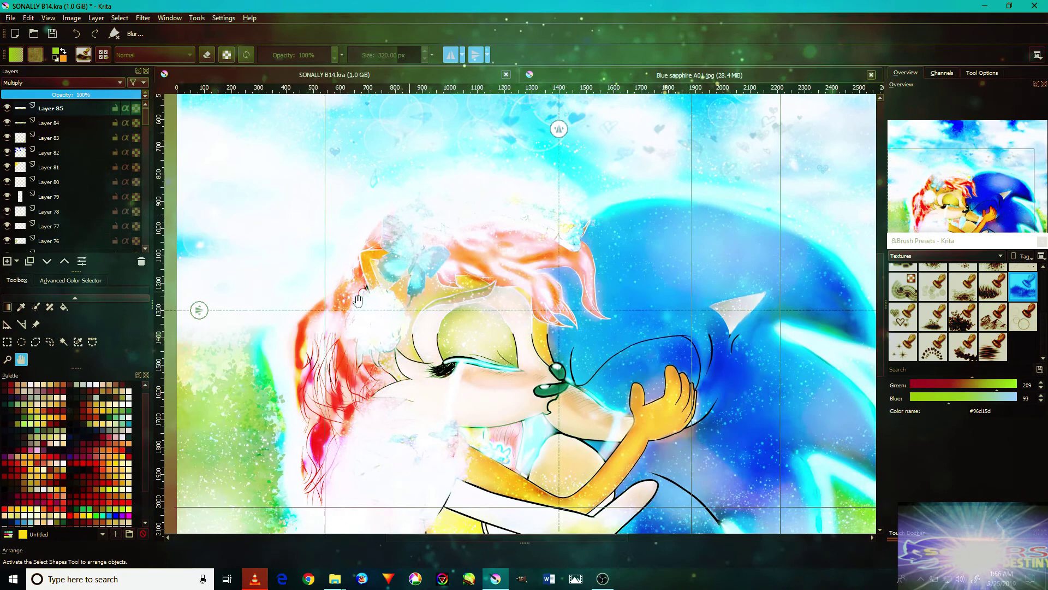
{"action": "scroll", "coordinate": [562, 262], "scroll_direction": "up", "scroll_amount": 5}
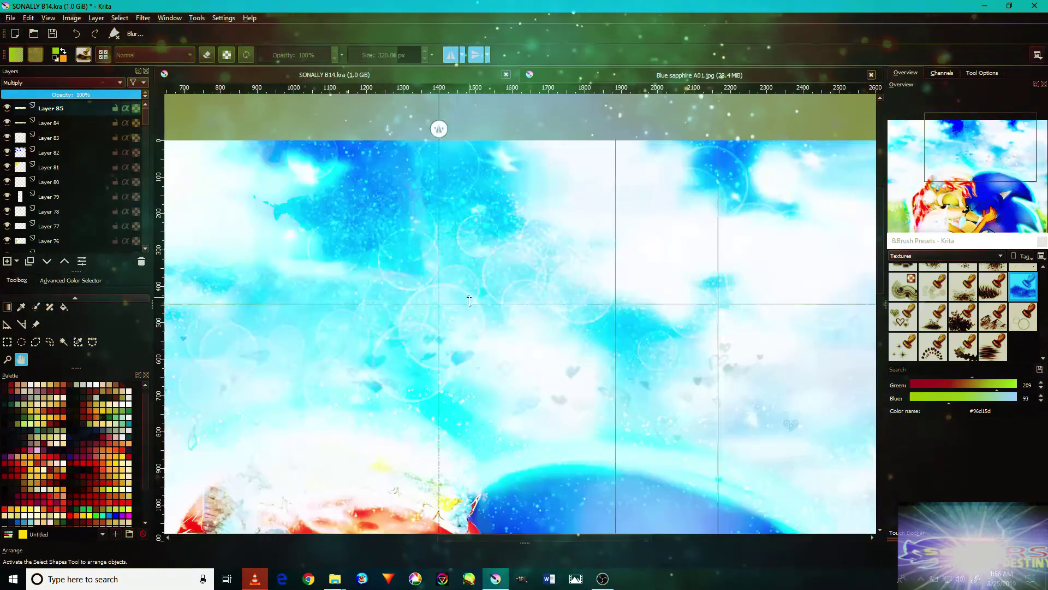
{"action": "scroll", "coordinate": [492, 342], "scroll_direction": "left", "scroll_amount": 5}
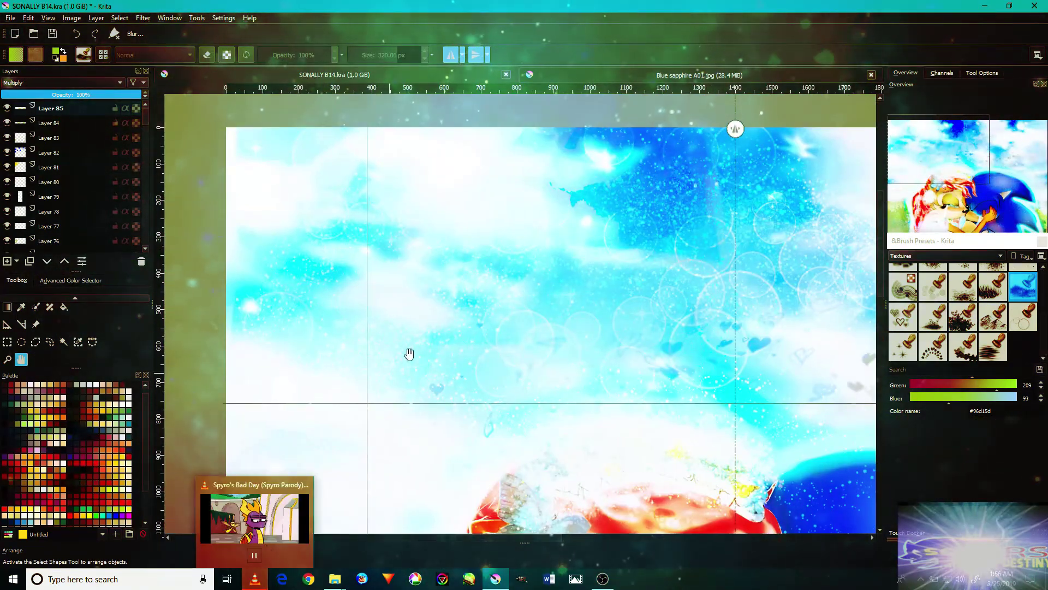
{"action": "scroll", "coordinate": [540, 299], "scroll_direction": "down", "scroll_amount": 10}
{"action": "scroll", "coordinate": [541, 299], "scroll_direction": "right", "scroll_amount": 3}
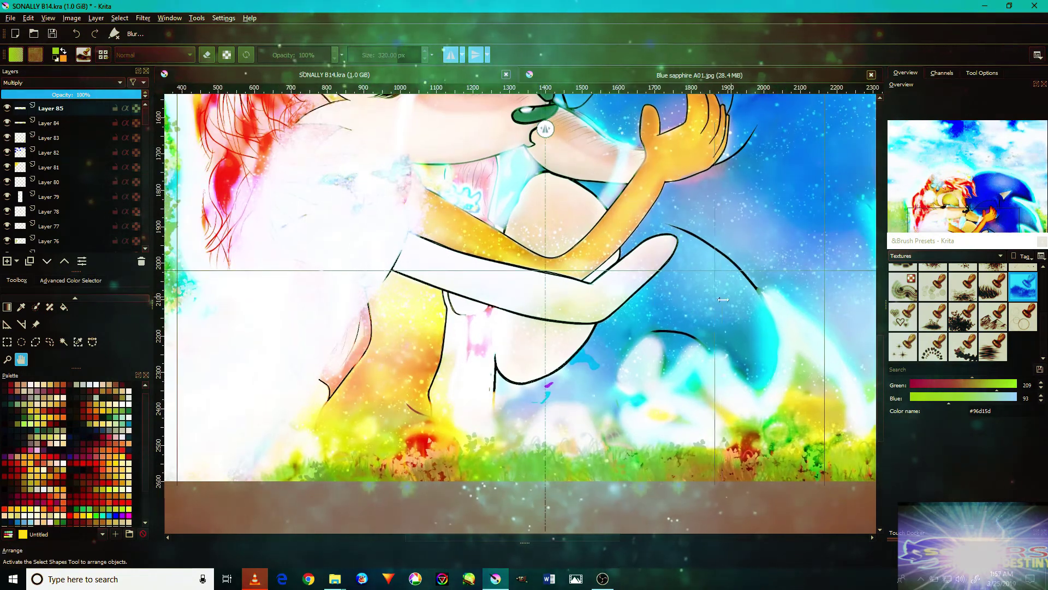
{"action": "scroll", "coordinate": [667, 296], "scroll_direction": "down", "scroll_amount": 5}
{"action": "scroll", "coordinate": [668, 296], "scroll_direction": "right", "scroll_amount": 2}
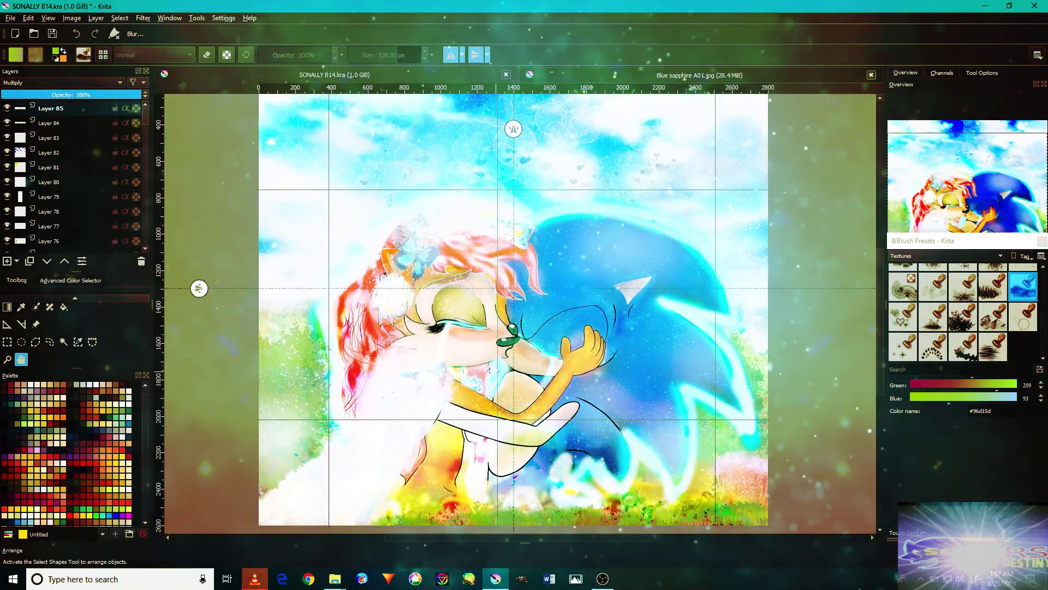
Reposition the zoomed-out illustration and add a new blank Layer 86.
{"action": "left_click_drag", "start_coordinate": [501, 372], "coordinate": [537, 300]}
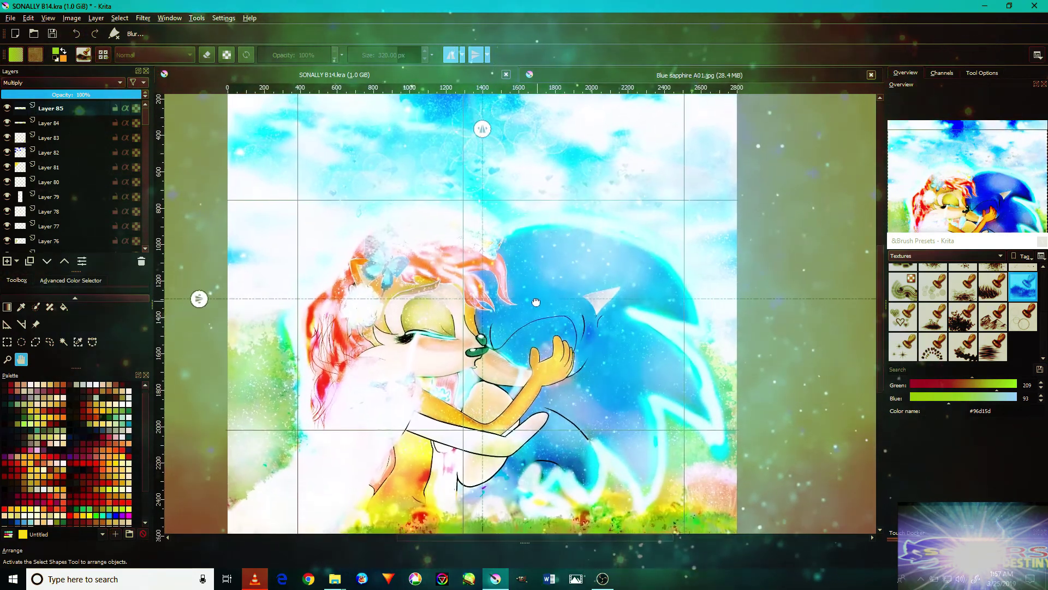
{"action": "scroll", "coordinate": [537, 300], "scroll_direction": "up", "scroll_amount": 5}
{"action": "scroll", "coordinate": [537, 300], "scroll_direction": "down", "scroll_amount": 6}
{"action": "scroll", "coordinate": [538, 300], "scroll_direction": "up", "scroll_amount": 2}
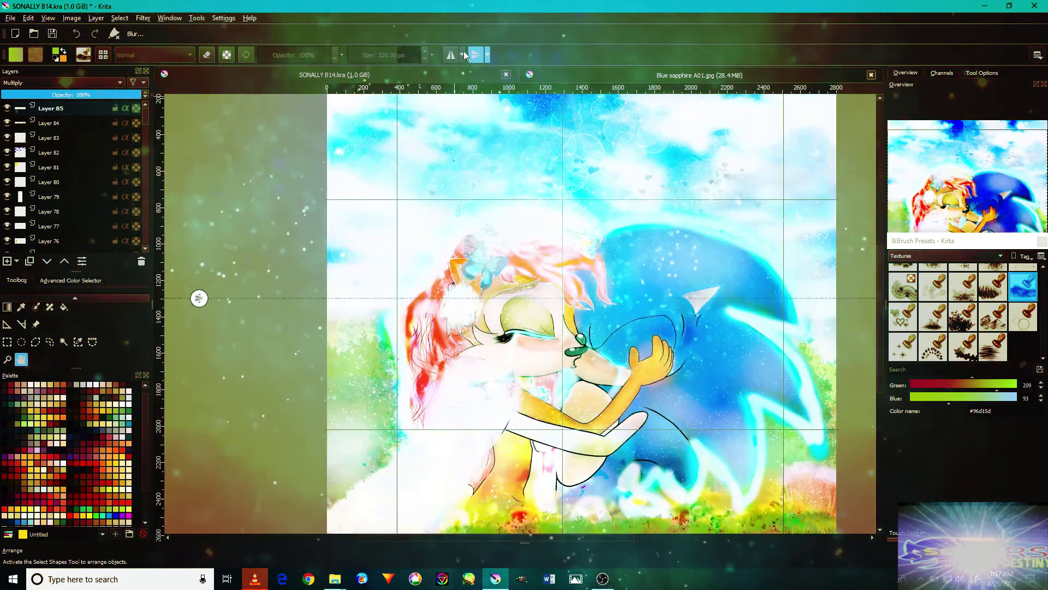
{"action": "scroll", "coordinate": [401, 273], "scroll_direction": "down", "scroll_amount": 3}
{"action": "left_click_drag", "start_coordinate": [454, 365], "coordinate": [379, 350]}
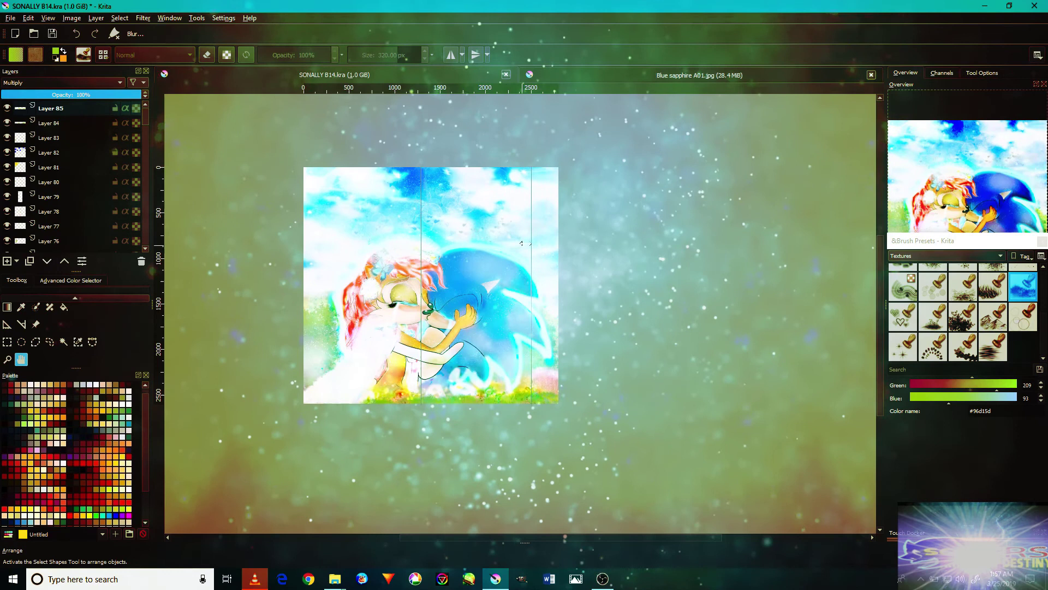
{"action": "scroll", "coordinate": [450, 269], "scroll_direction": "up", "scroll_amount": 3}
{"action": "left_click", "coordinate": [8, 261]}
{"action": "left_click", "coordinate": [94, 82]}
Set the new layer to Multiply and pick a large soft Digital brush for freehand painting.
{"action": "left_click", "coordinate": [89, 80]}
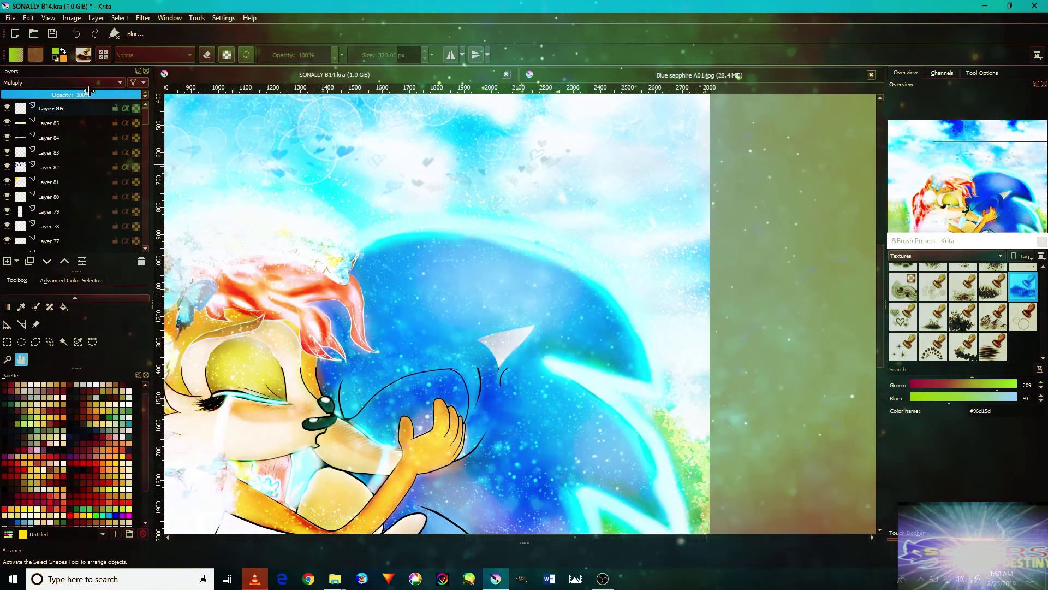
{"action": "left_click", "coordinate": [962, 307]}
{"action": "scroll", "coordinate": [962, 306], "scroll_direction": "up", "scroll_amount": 3}
{"action": "left_click", "coordinate": [993, 276]}
{"action": "scroll", "coordinate": [561, 323], "scroll_direction": "up", "scroll_amount": 1}
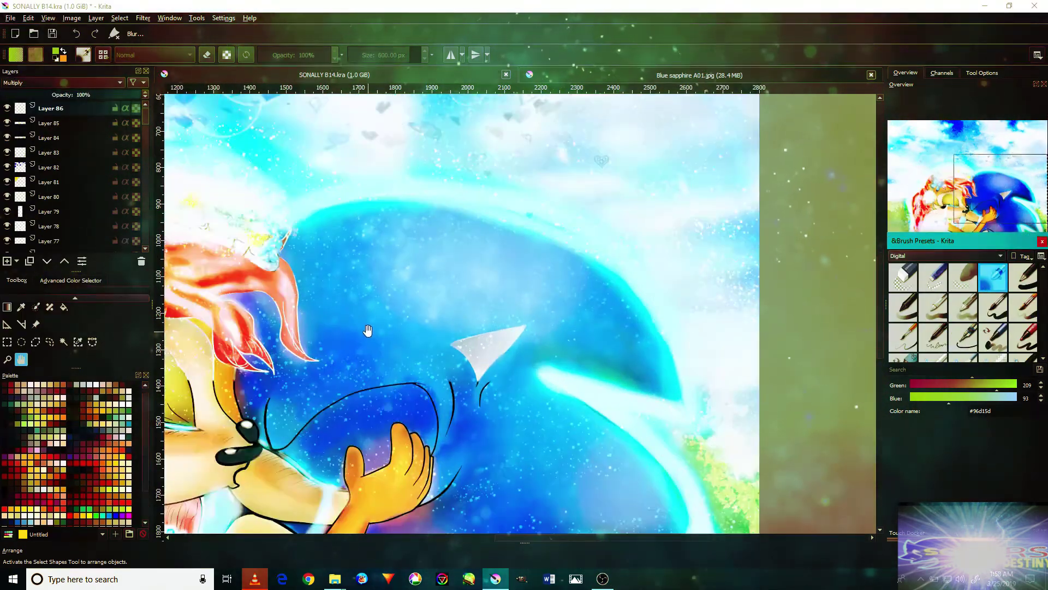
{"action": "scroll", "coordinate": [39, 355], "scroll_direction": "up", "scroll_amount": 3}
{"action": "left_click", "coordinate": [7, 318]}
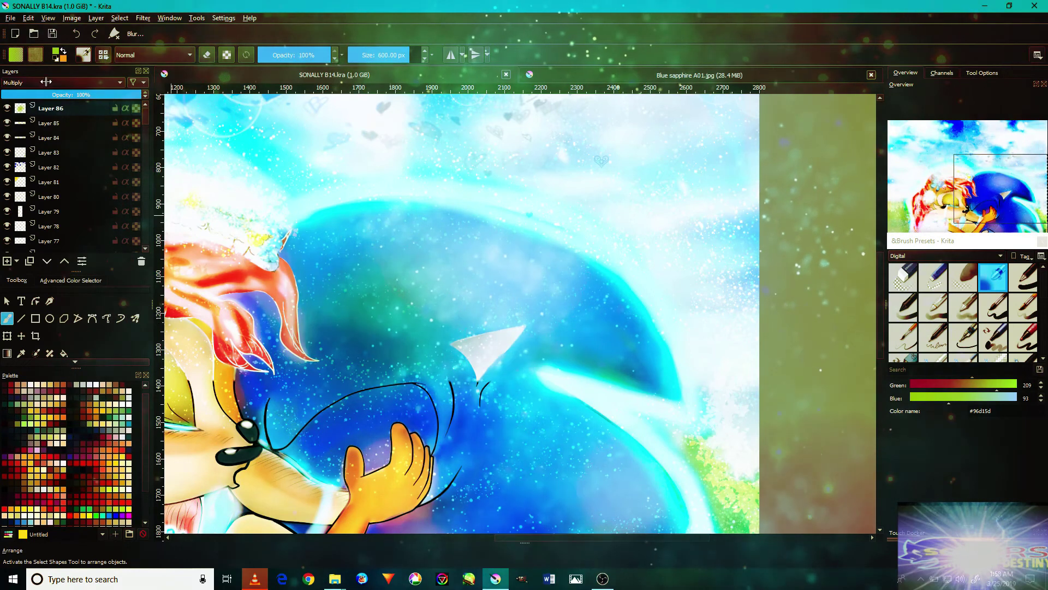
Switch Layer 86 to Color Dodge and pick a deep blue colour.
{"action": "left_click", "coordinate": [62, 83]}
{"action": "left_click", "coordinate": [82, 218]}
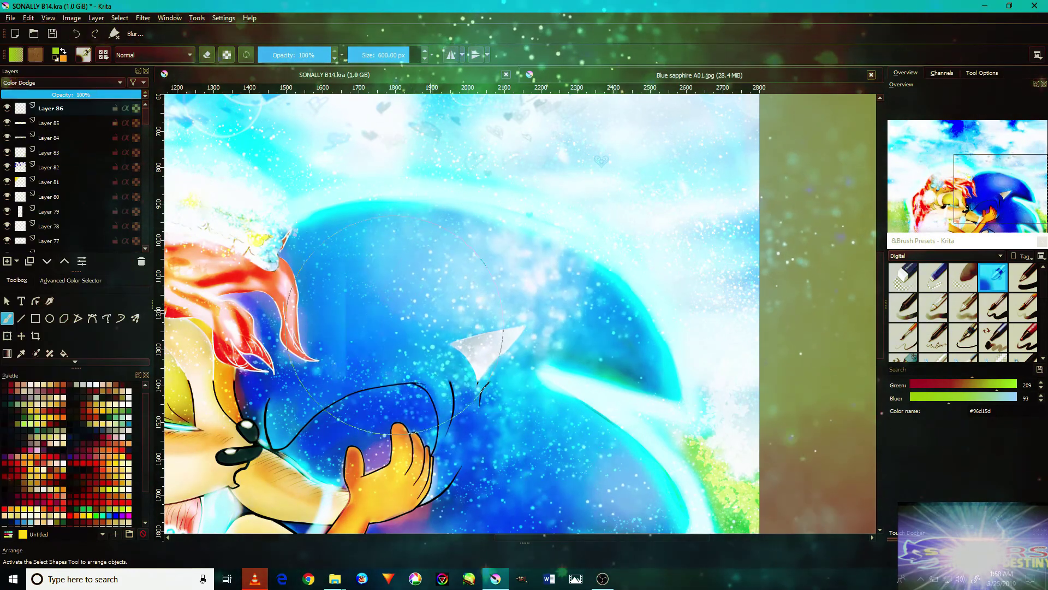
{"action": "left_click", "coordinate": [63, 83]}
{"action": "left_click", "coordinate": [130, 251]}
{"action": "left_click", "coordinate": [71, 280]}
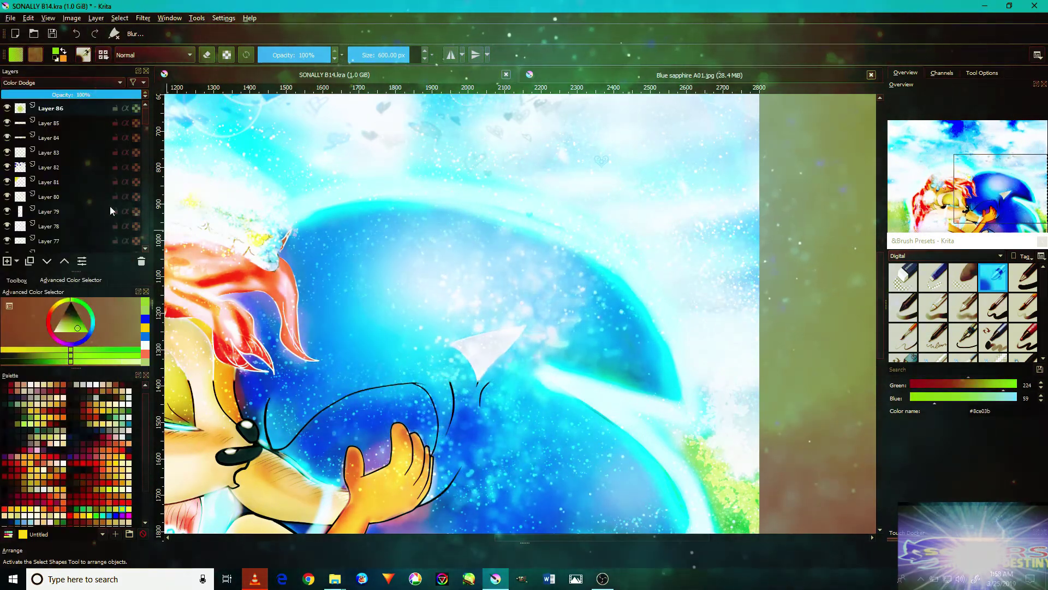
{"action": "left_click", "coordinate": [144, 318]}
Move to Sally's side and pick warm colours: red, pale cream, then orange.
{"action": "scroll", "coordinate": [446, 294], "scroll_direction": "down", "scroll_amount": 1}
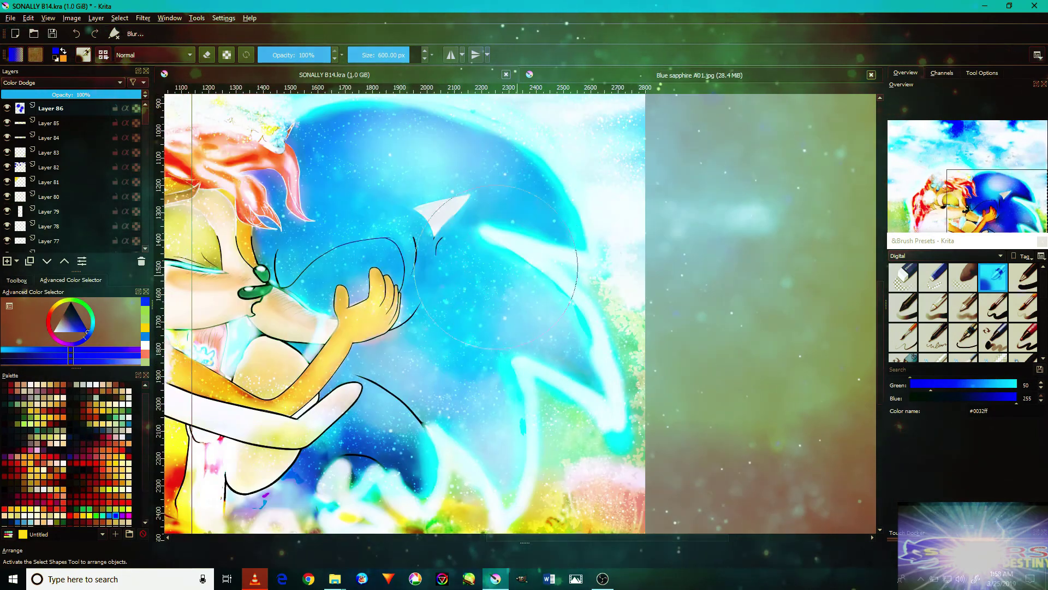
{"action": "scroll", "coordinate": [334, 382], "scroll_direction": "down", "scroll_amount": 1}
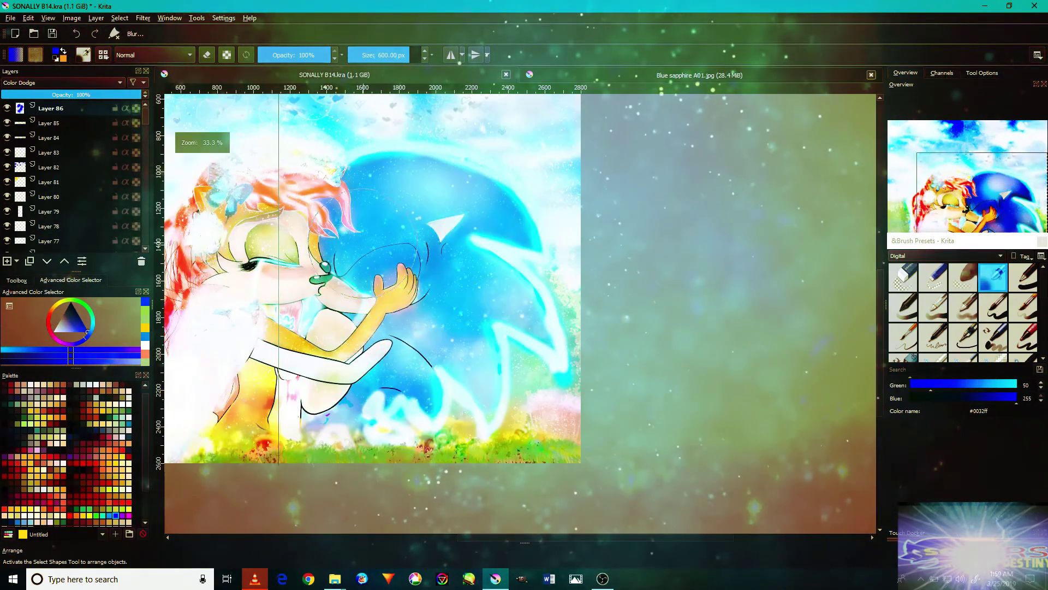
{"action": "scroll", "coordinate": [567, 294], "scroll_direction": "up", "scroll_amount": 2}
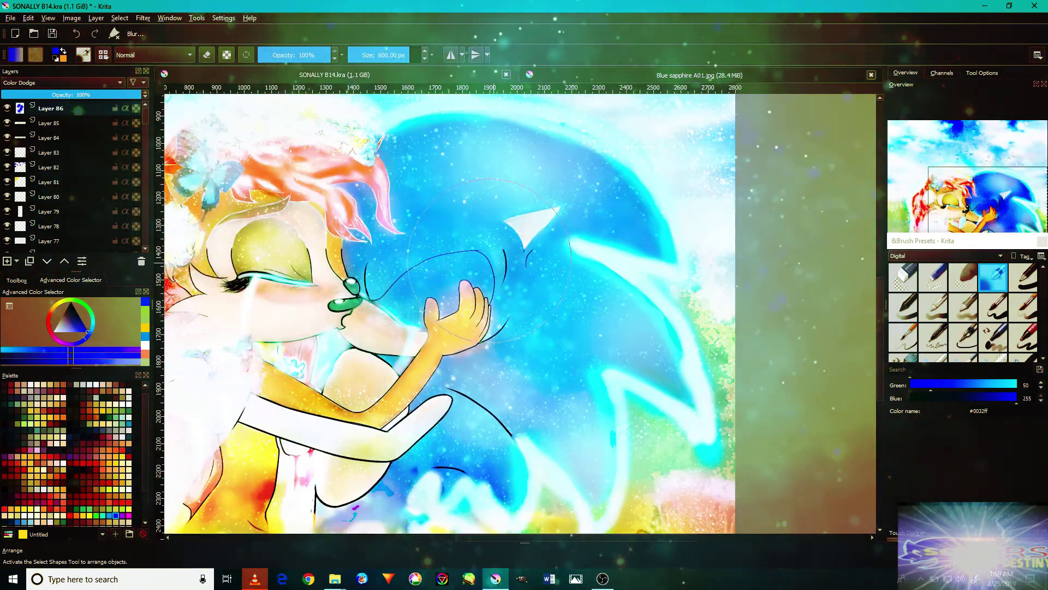
{"action": "left_click_drag", "start_coordinate": [566, 295], "coordinate": [809, 295]}
{"action": "left_click", "coordinate": [415, 202], "text": "ctrl"}
{"action": "left_click", "coordinate": [481, 433], "text": "ctrl"}
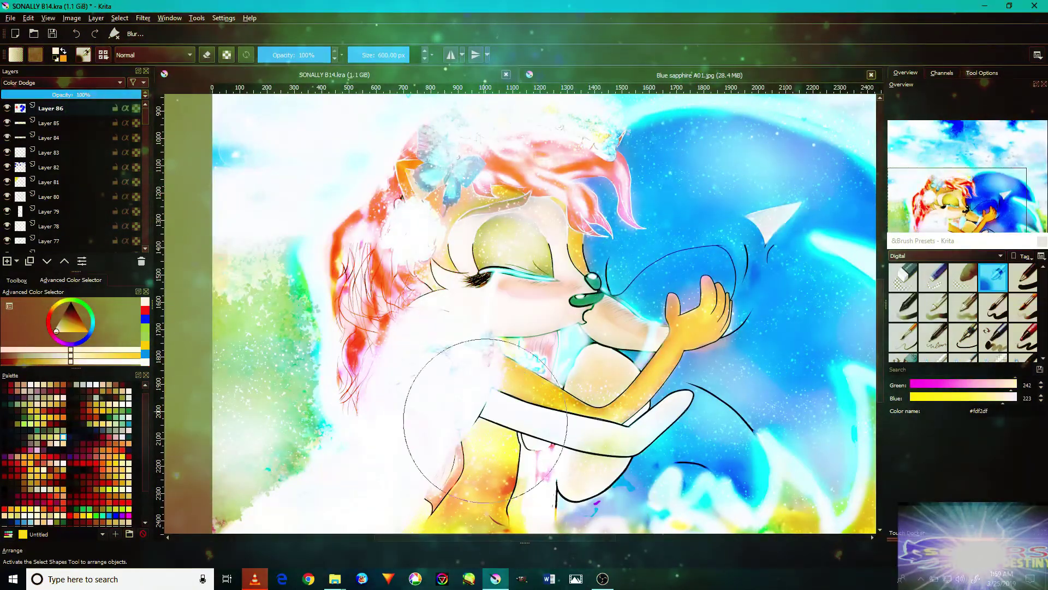
{"action": "left_click", "coordinate": [352, 309], "text": "ctrl"}
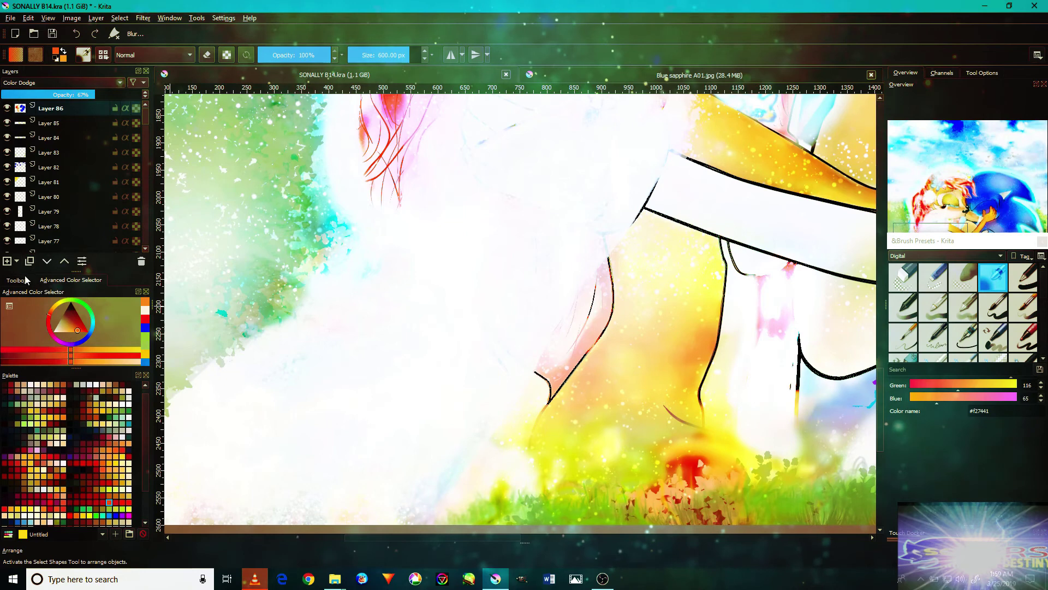
{"action": "left_click", "coordinate": [25, 280]}
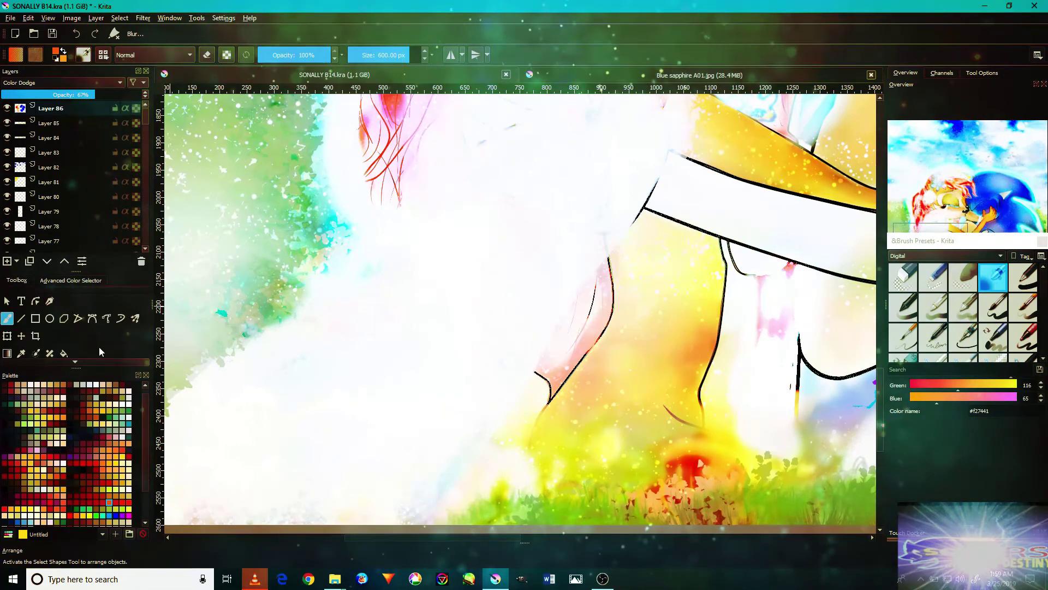
{"action": "mouse_move", "coordinate": [676, 321]}
{"action": "left_mouse_down"}
{"action": "mouse_move", "coordinate": [464, 265]}
{"action": "mouse_move", "coordinate": [592, 289]}
{"action": "mouse_move", "coordinate": [550, 422]}
{"action": "left_mouse_up"}
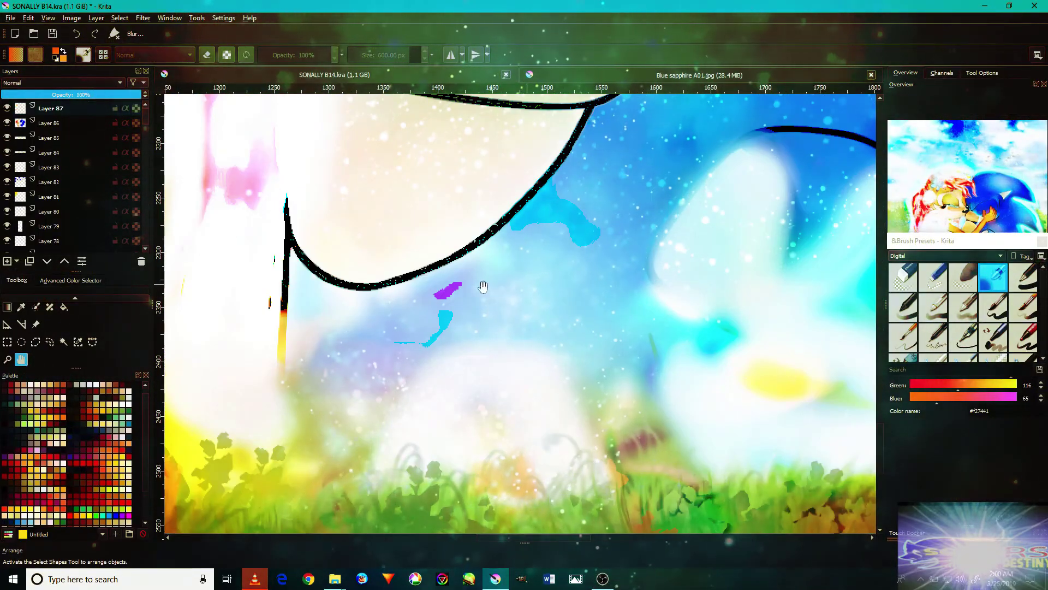
Make Layer 87 active, set it to Overlay, and pick a blue from the palette.
{"action": "left_click", "coordinate": [63, 83]}
{"action": "left_click", "coordinate": [60, 109]}
{"action": "left_click", "coordinate": [62, 83]}
{"action": "left_click", "coordinate": [33, 218]}
{"action": "left_click", "coordinate": [71, 280]}
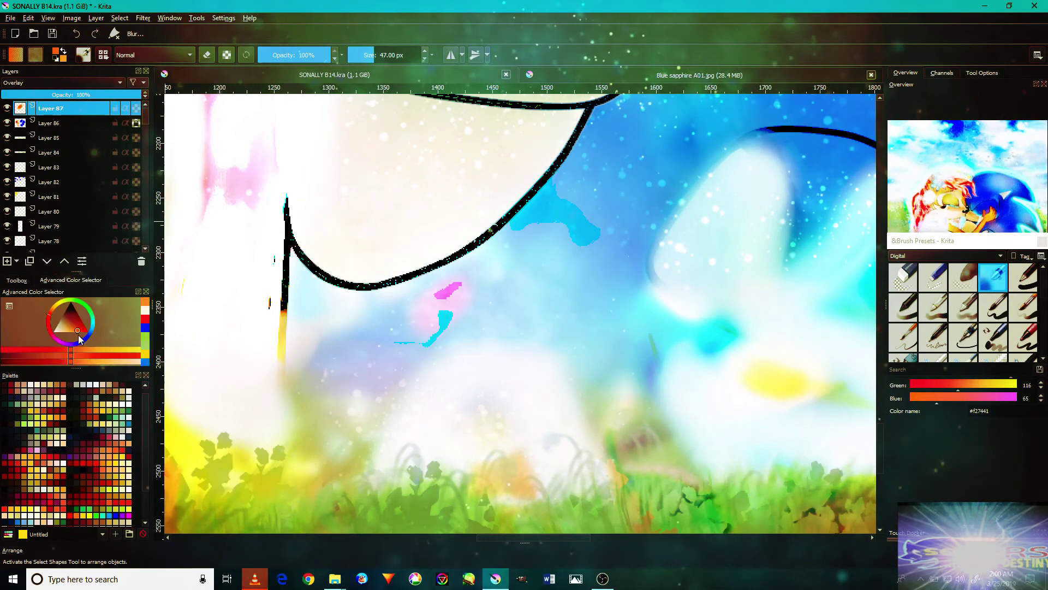
{"action": "left_click", "coordinate": [70, 456]}
{"action": "scroll", "coordinate": [364, 227], "scroll_direction": "down", "scroll_amount": 3}
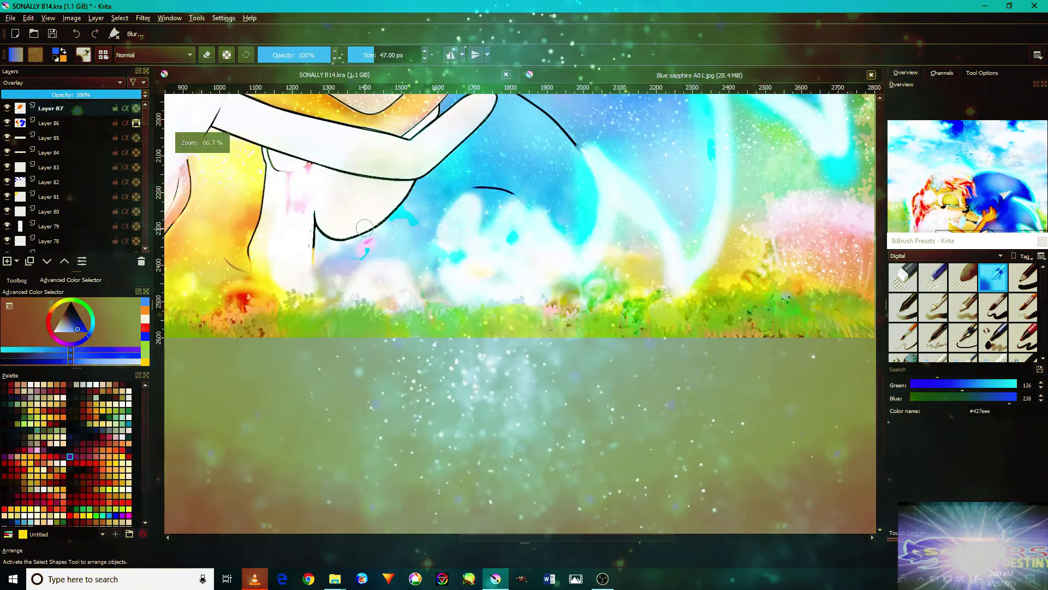
{"action": "scroll", "coordinate": [364, 226], "scroll_direction": "up", "scroll_amount": 3}
Load a texture stamp brush from the Textures set and switch Layer 87 to Multiply.
{"action": "left_click", "coordinate": [946, 255]}
{"action": "left_click", "coordinate": [928, 305]}
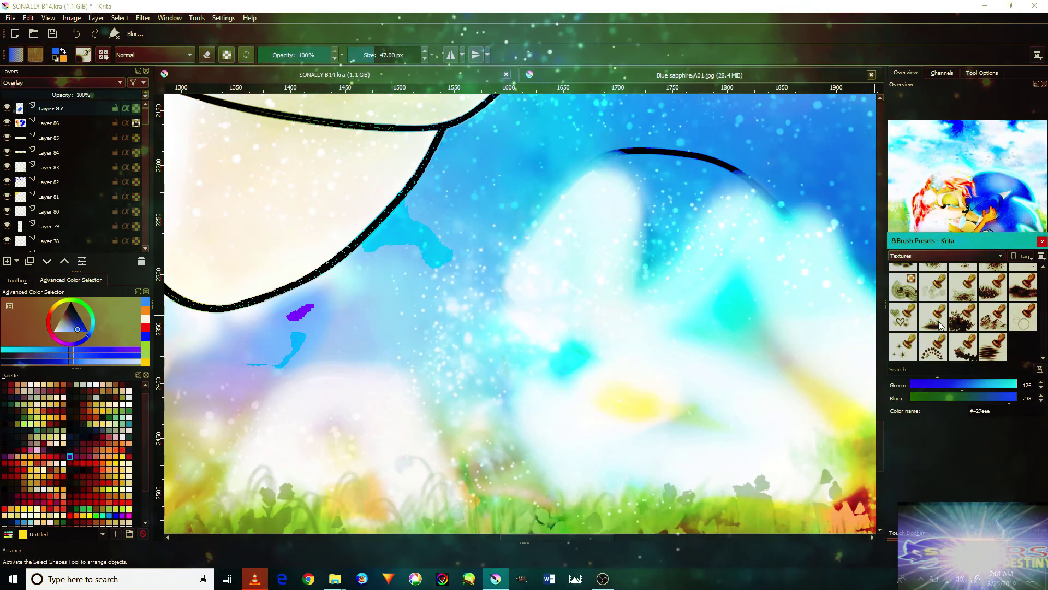
{"action": "left_click", "coordinate": [963, 316]}
{"action": "scroll", "coordinate": [439, 418], "scroll_direction": "down", "scroll_amount": 3}
{"action": "scroll", "coordinate": [440, 417], "scroll_direction": "up", "scroll_amount": 2}
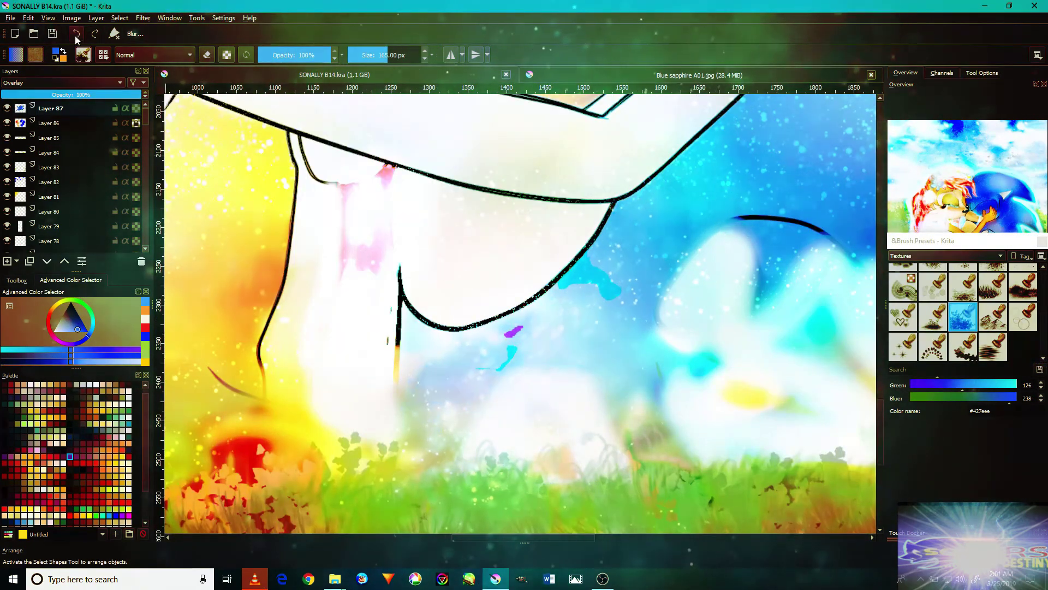
{"action": "scroll", "coordinate": [491, 327], "scroll_direction": "up", "scroll_amount": 2}
{"action": "left_click", "coordinate": [491, 371]}
{"action": "left_click", "coordinate": [63, 83]}
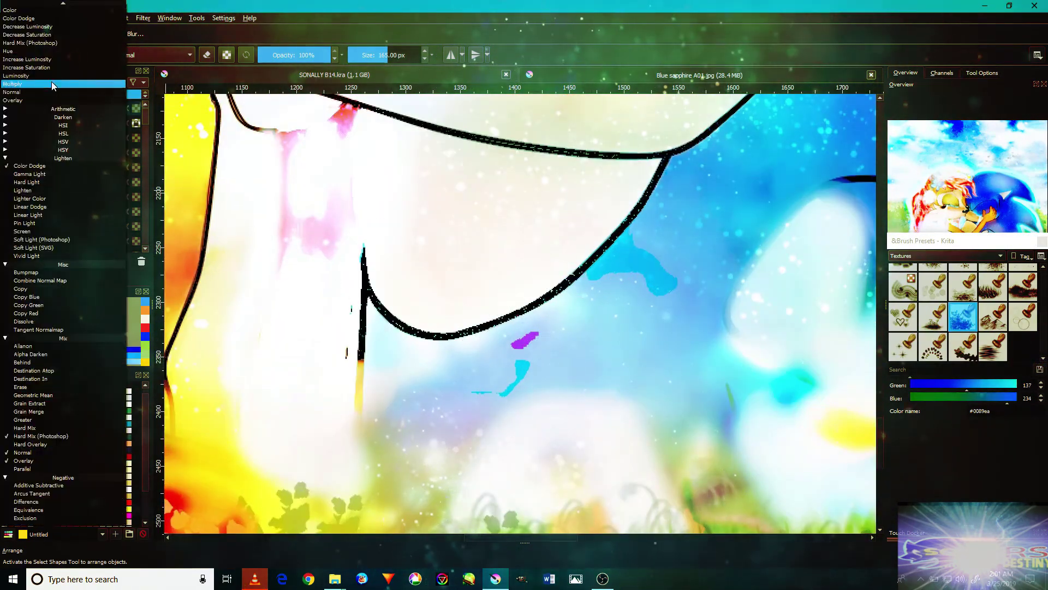
Undo the blue texture stamp and paint over the stray purple and cyan marks with a Digital brush.
{"action": "key", "text": "ctrl+z"}
{"action": "key", "text": "ctrl+z"}
{"action": "left_click", "coordinate": [946, 256]}
{"action": "left_click", "coordinate": [928, 273]}
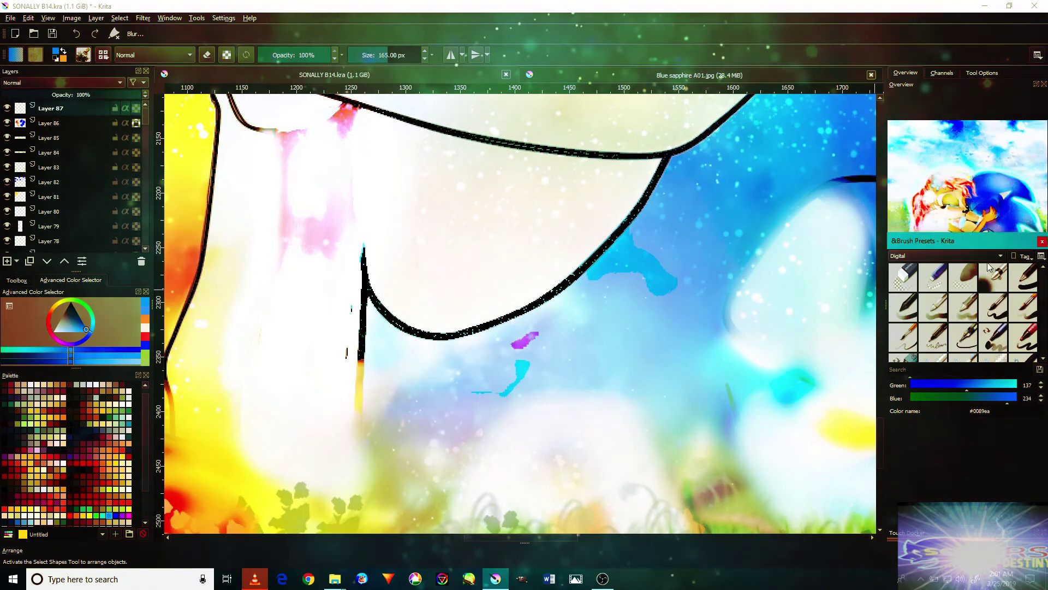
{"action": "left_click", "coordinate": [993, 276]}
{"action": "left_click_drag", "start_coordinate": [532, 349], "coordinate": [503, 393]}
Raise Layer 87 opacity to 75% and pick a yellow paint colour.
{"action": "left_click", "coordinate": [106, 95]}
{"action": "scroll", "coordinate": [518, 311], "scroll_direction": "down", "scroll_amount": 4}
{"action": "left_click", "coordinate": [393, 349], "text": "ctrl"}
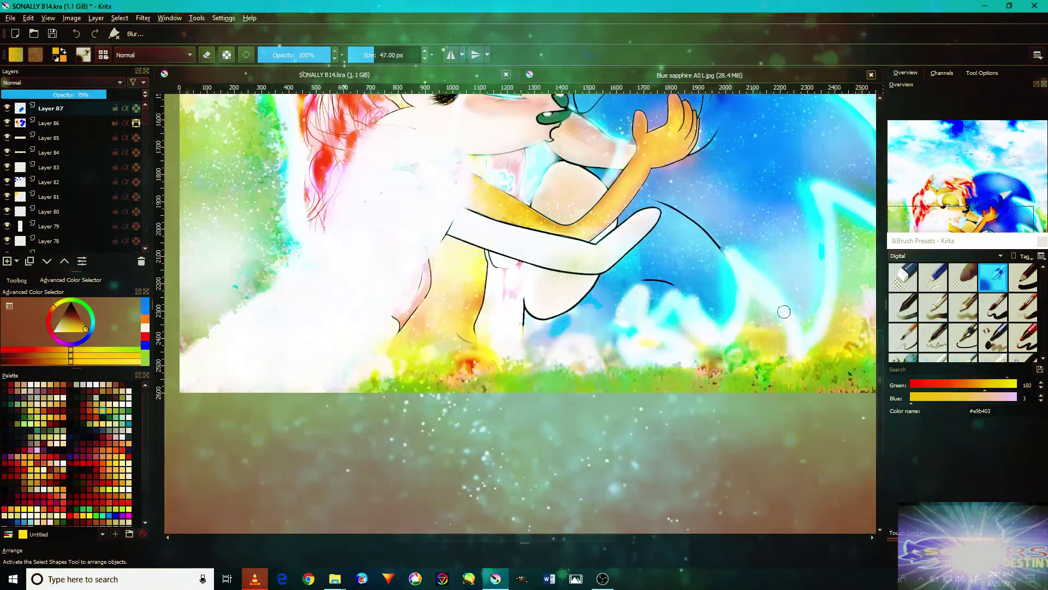
{"action": "scroll", "coordinate": [784, 312], "scroll_direction": "up", "scroll_amount": 3}
{"action": "key", "text": "slash"}
{"action": "scroll", "coordinate": [873, 312], "scroll_direction": "down", "scroll_amount": 5}
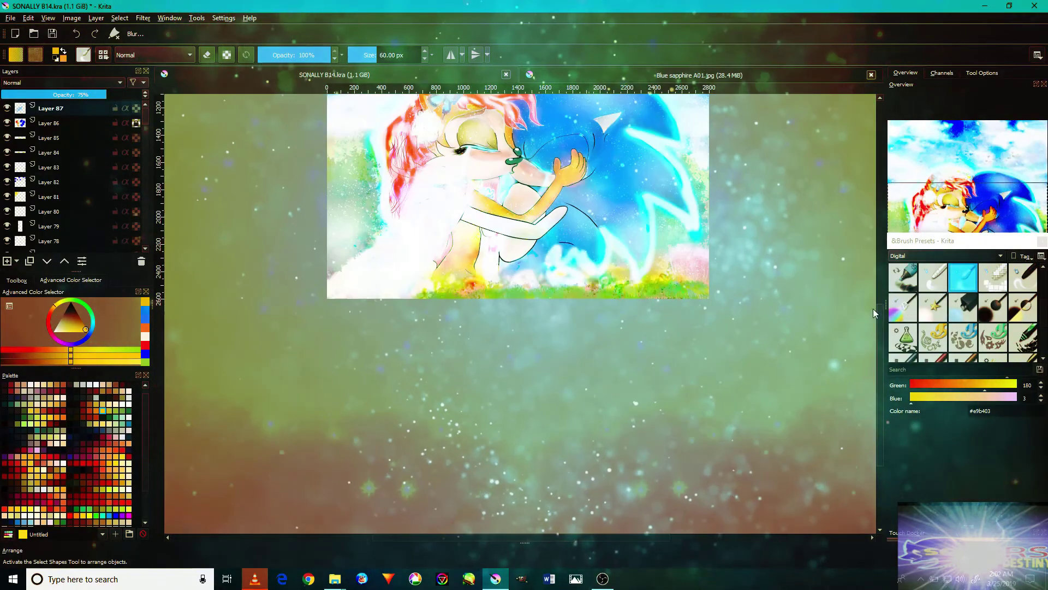
Choose a scattered flower brush from the Textures set for the foreground grass.
{"action": "left_click", "coordinate": [1000, 256]}
{"action": "left_click", "coordinate": [929, 350]}
{"action": "left_click", "coordinate": [933, 308]}
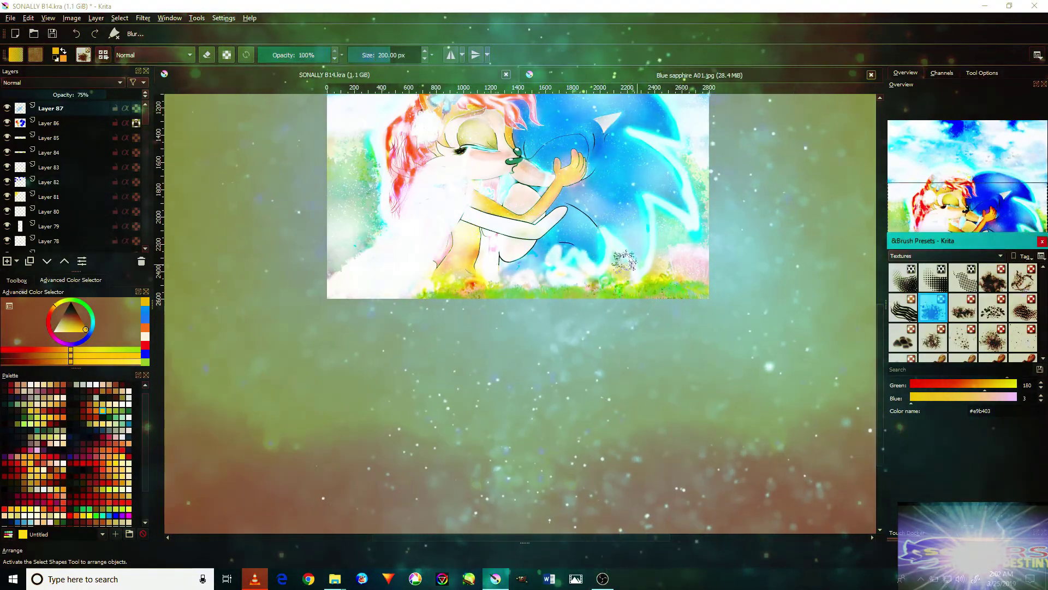
{"action": "scroll", "coordinate": [624, 262], "scroll_direction": "up", "scroll_amount": 3}
{"action": "scroll", "coordinate": [688, 331], "scroll_direction": "down", "scroll_amount": 1}
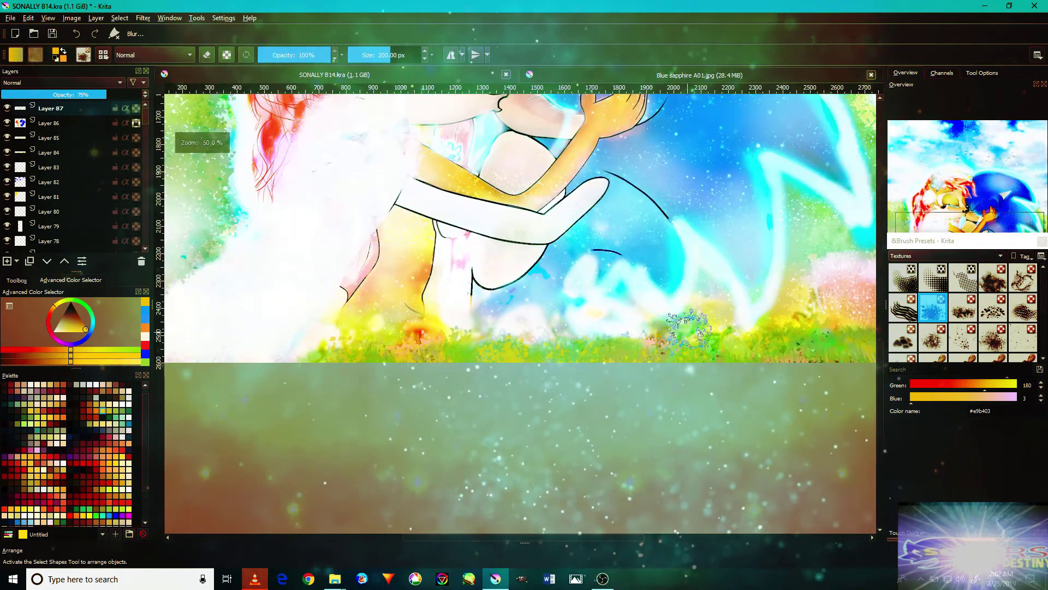
{"action": "left_click_drag", "start_coordinate": [630, 405], "coordinate": [432, 470]}
{"action": "left_click", "coordinate": [961, 336]}
{"action": "scroll", "coordinate": [601, 273], "scroll_direction": "up", "scroll_amount": 2}
{"action": "scroll", "coordinate": [246, 355], "scroll_direction": "down", "scroll_amount": 2}
Set the flower layer's blend mode to Dissolve.
{"action": "left_click", "coordinate": [153, 54]}
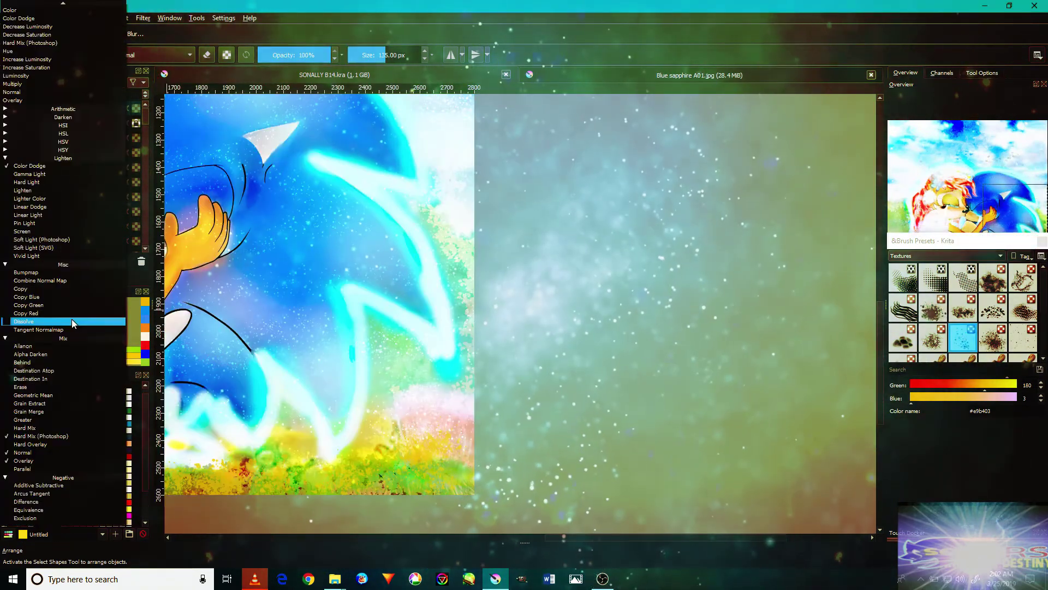
{"action": "left_click", "coordinate": [71, 321]}
{"action": "scroll", "coordinate": [383, 355], "scroll_direction": "up", "scroll_amount": 1}
{"action": "scroll", "coordinate": [382, 355], "scroll_direction": "up", "scroll_amount": 1}
{"action": "scroll", "coordinate": [383, 355], "scroll_direction": "up", "scroll_amount": 2}
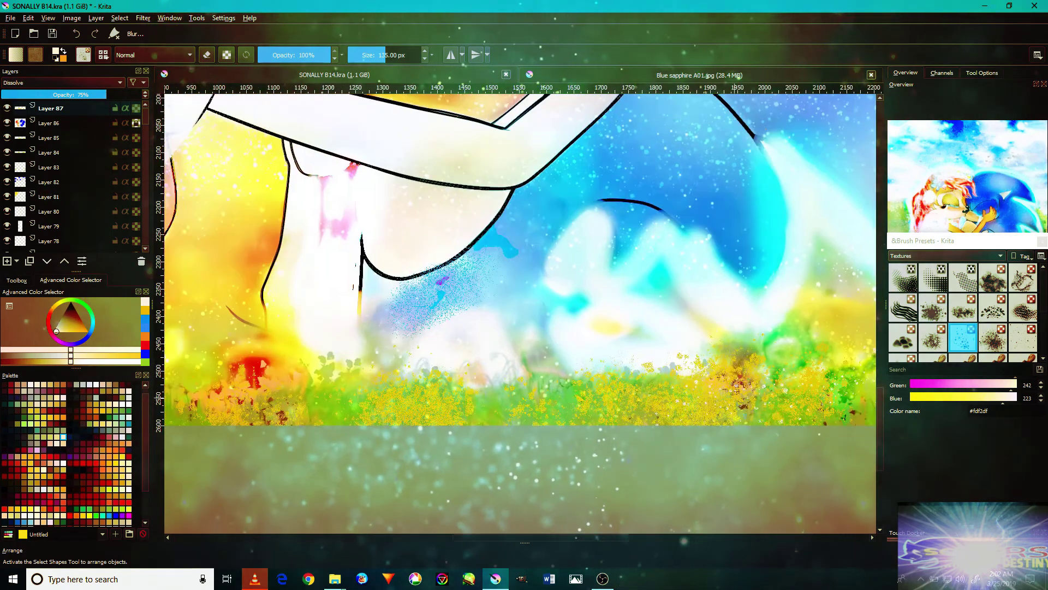
{"action": "scroll", "coordinate": [399, 380], "scroll_direction": "down", "scroll_amount": 1}
{"action": "scroll", "coordinate": [398, 379], "scroll_direction": "down", "scroll_amount": 1}
{"action": "scroll", "coordinate": [398, 380], "scroll_direction": "down", "scroll_amount": 1}
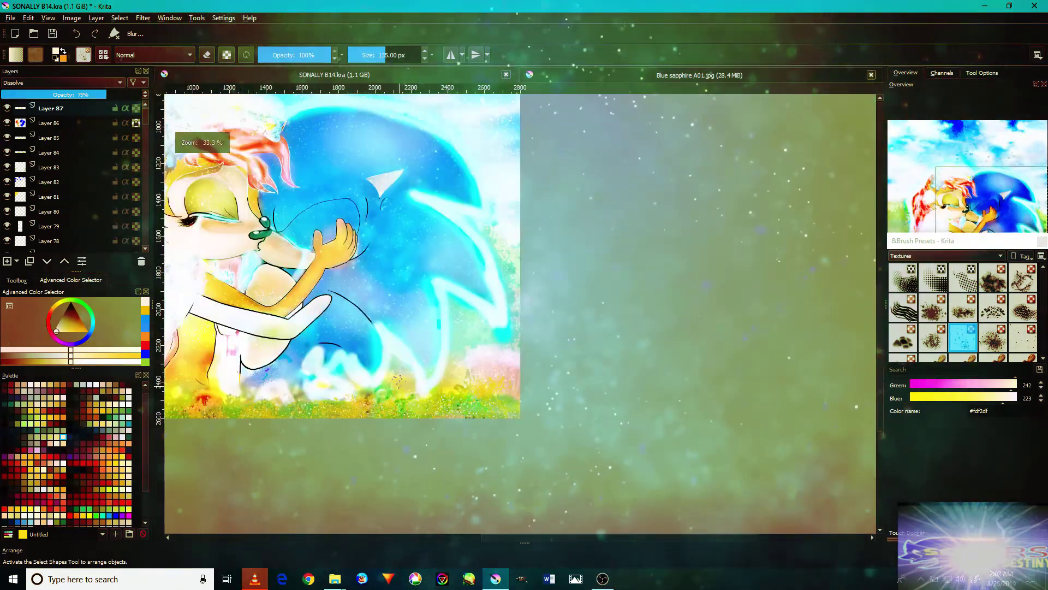